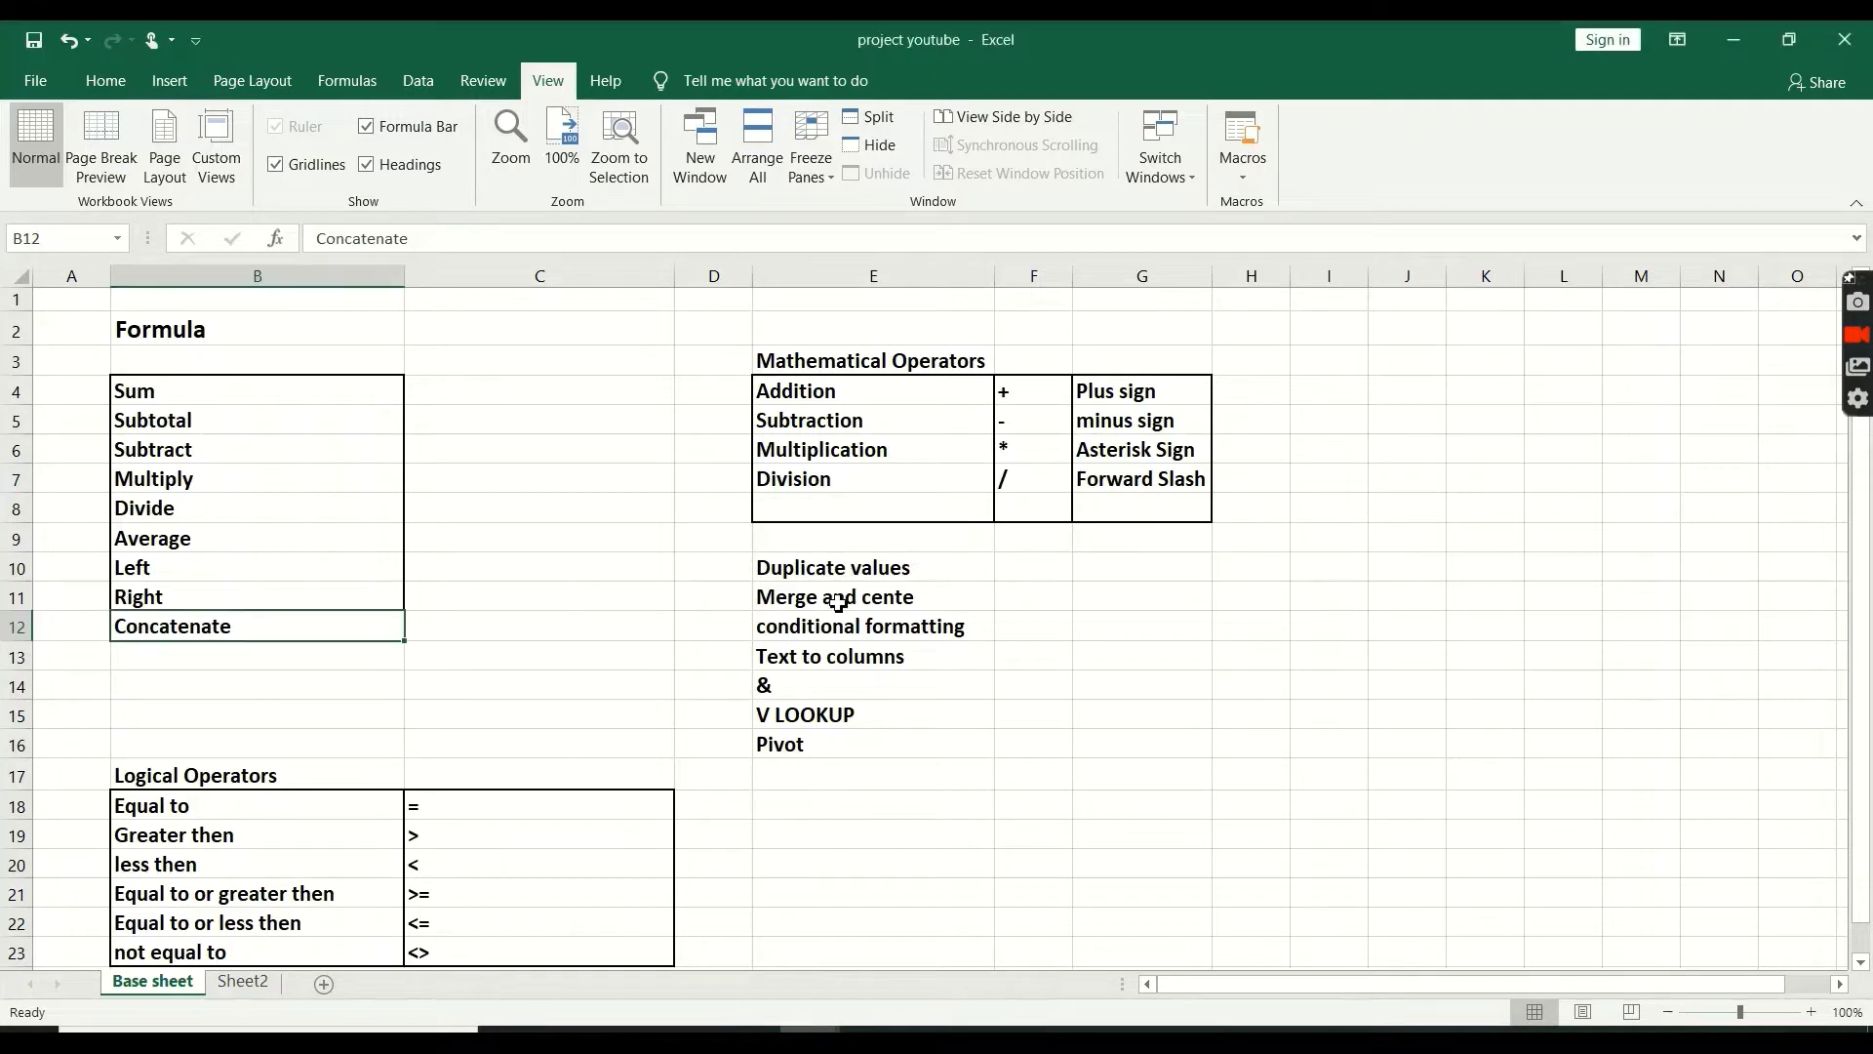
pyautogui.click(966, 634)
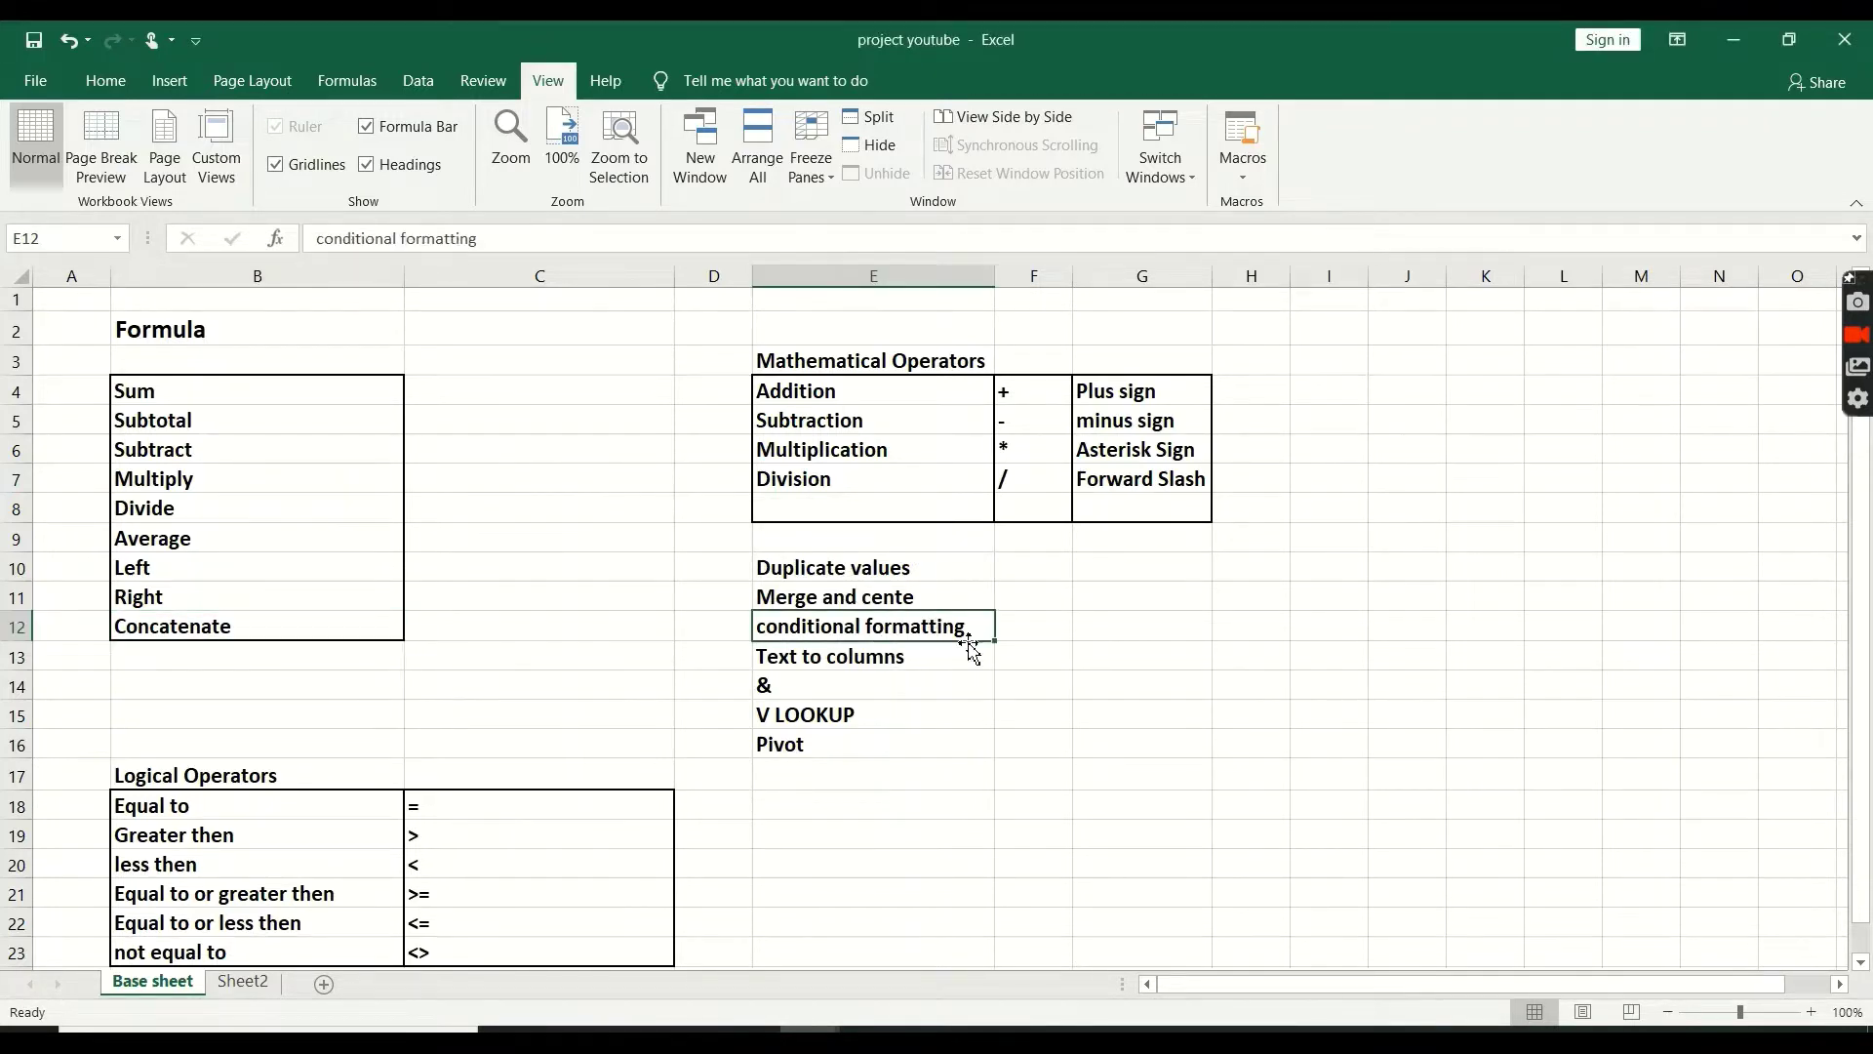
pyautogui.click(843, 660)
pyautogui.click(851, 688)
pyautogui.click(839, 716)
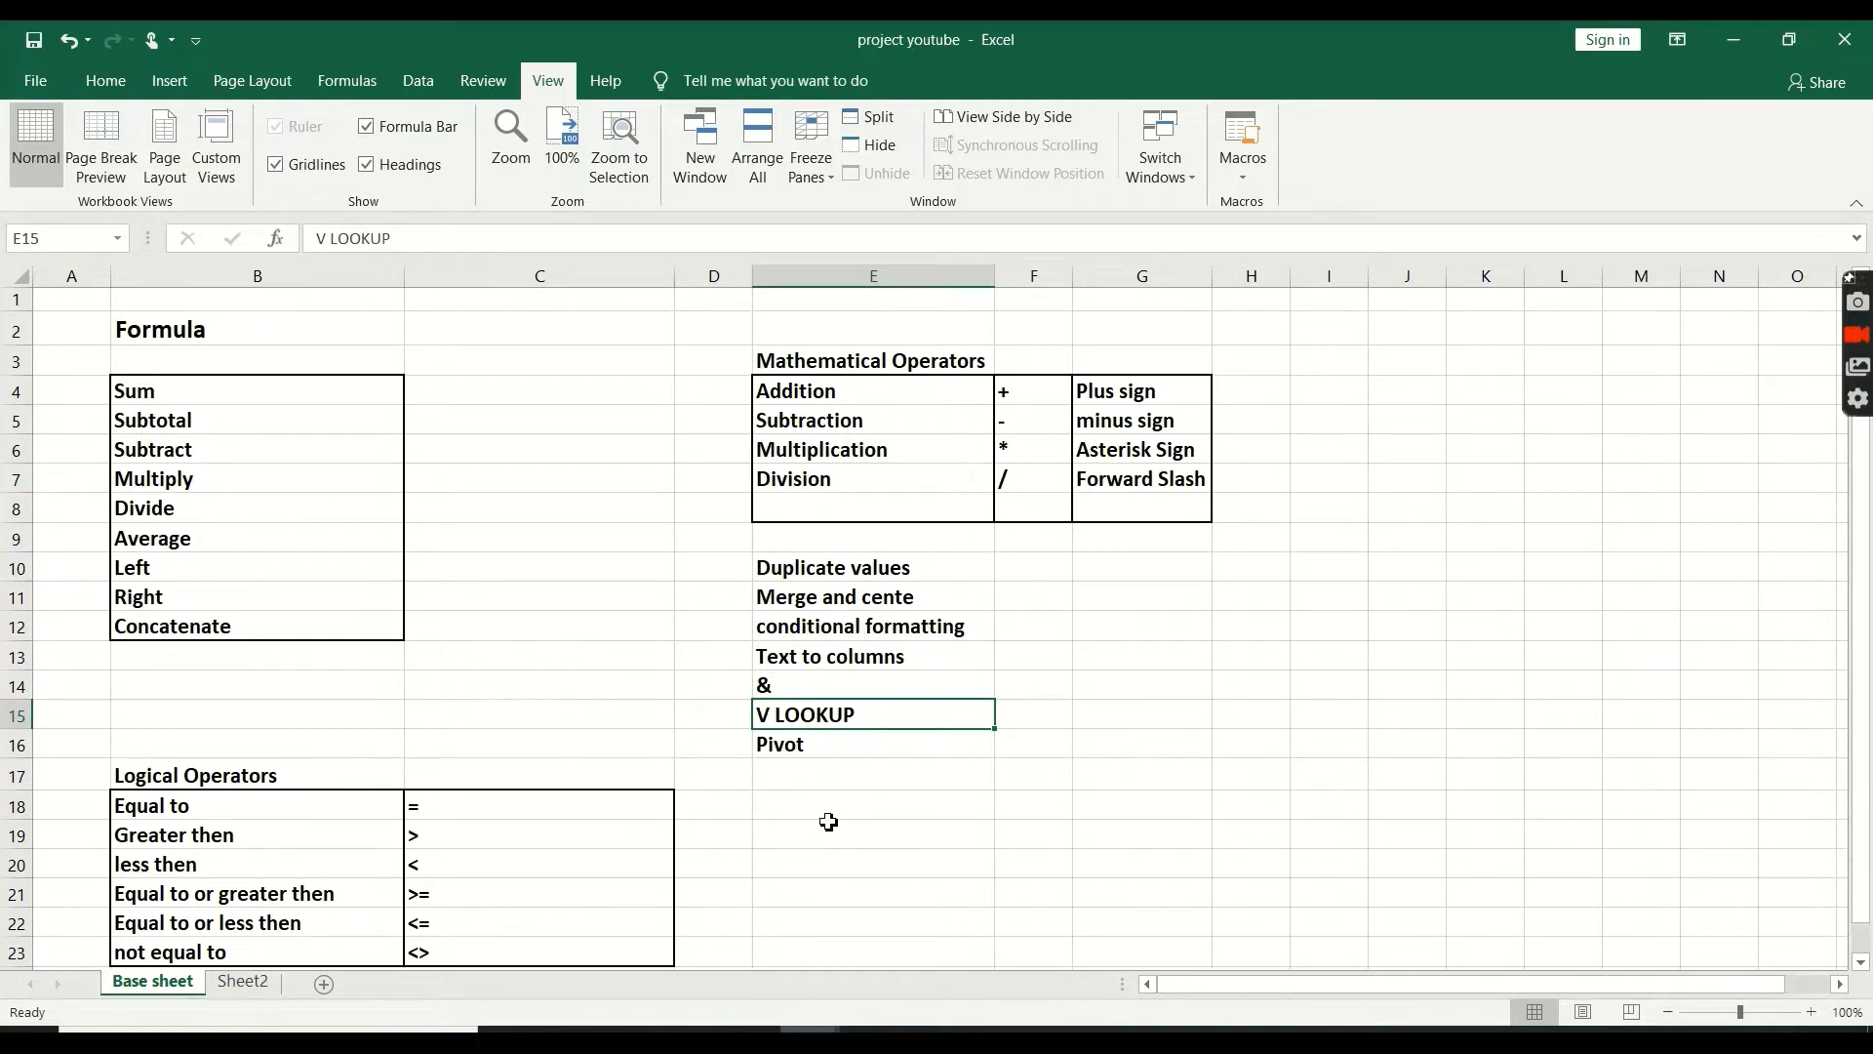
# Switch to the "mkt anys GDN for area demand" workbook and widen column A on Sheet1
pyautogui.moveTo(811, 1032)
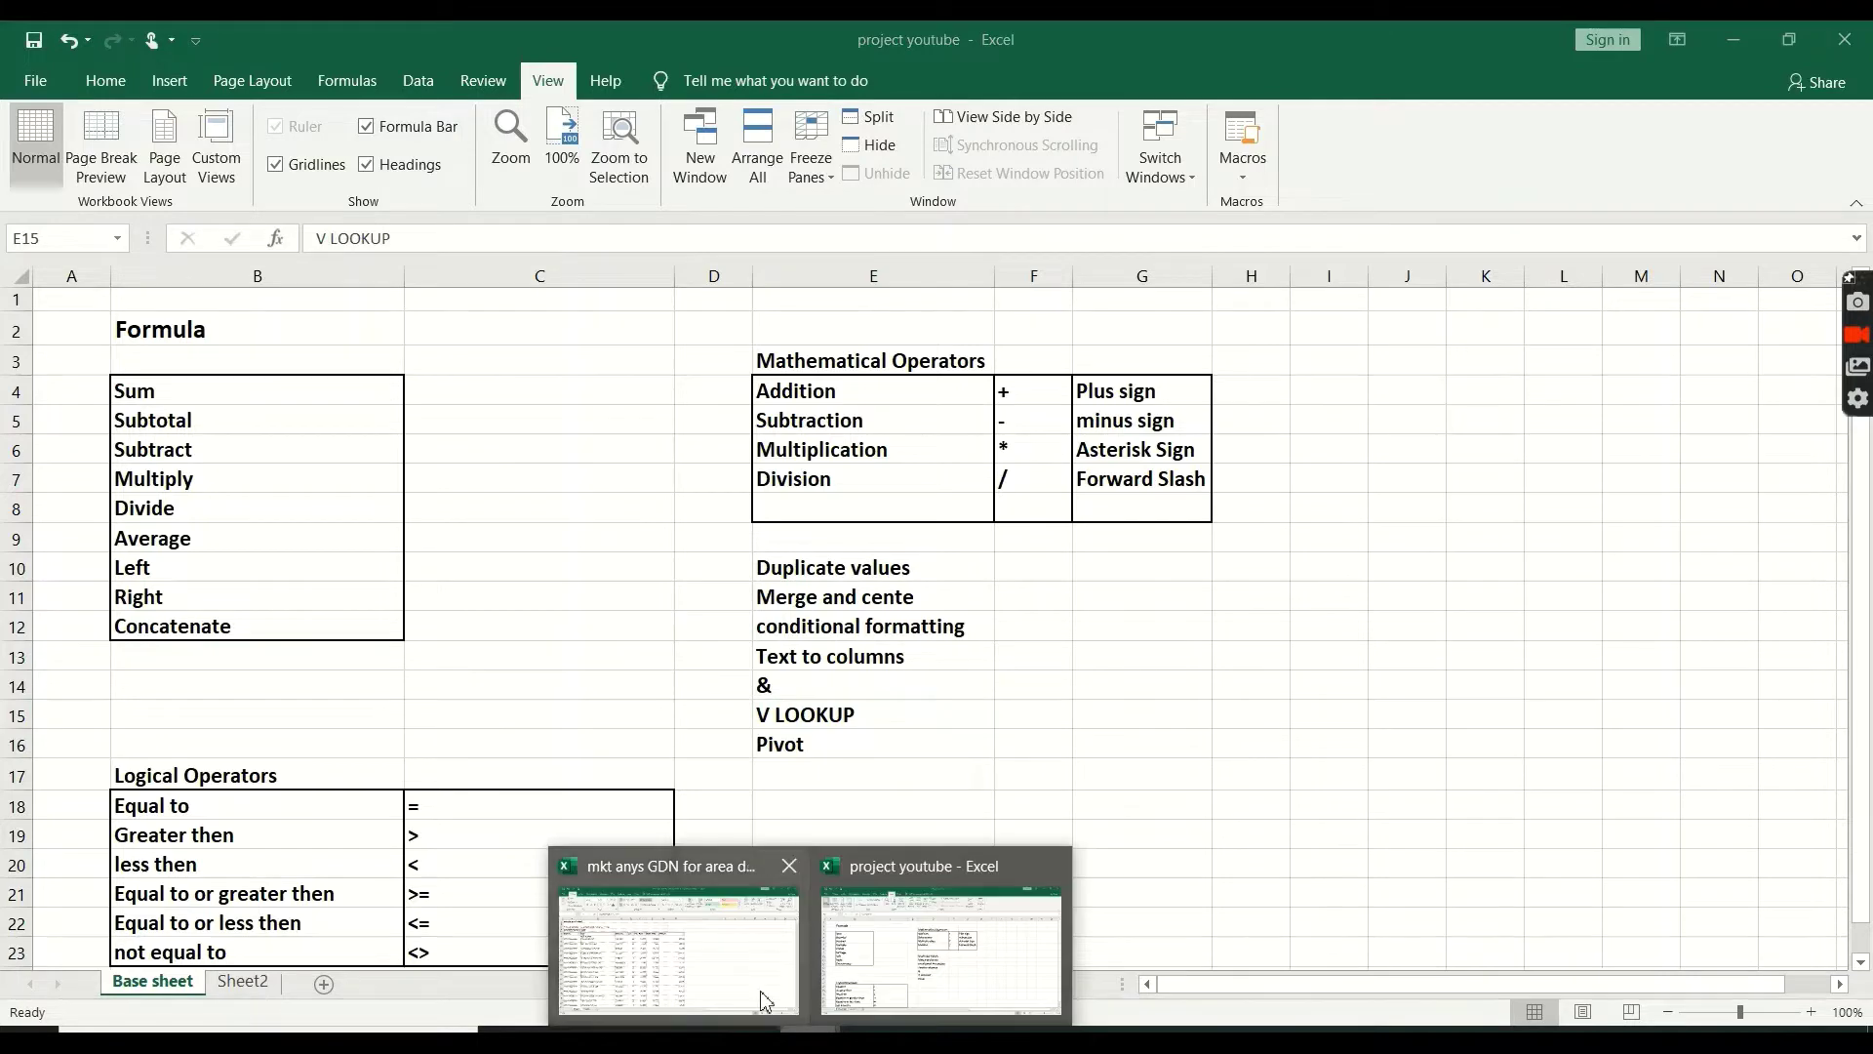
pyautogui.click(694, 969)
pyautogui.click(883, 619)
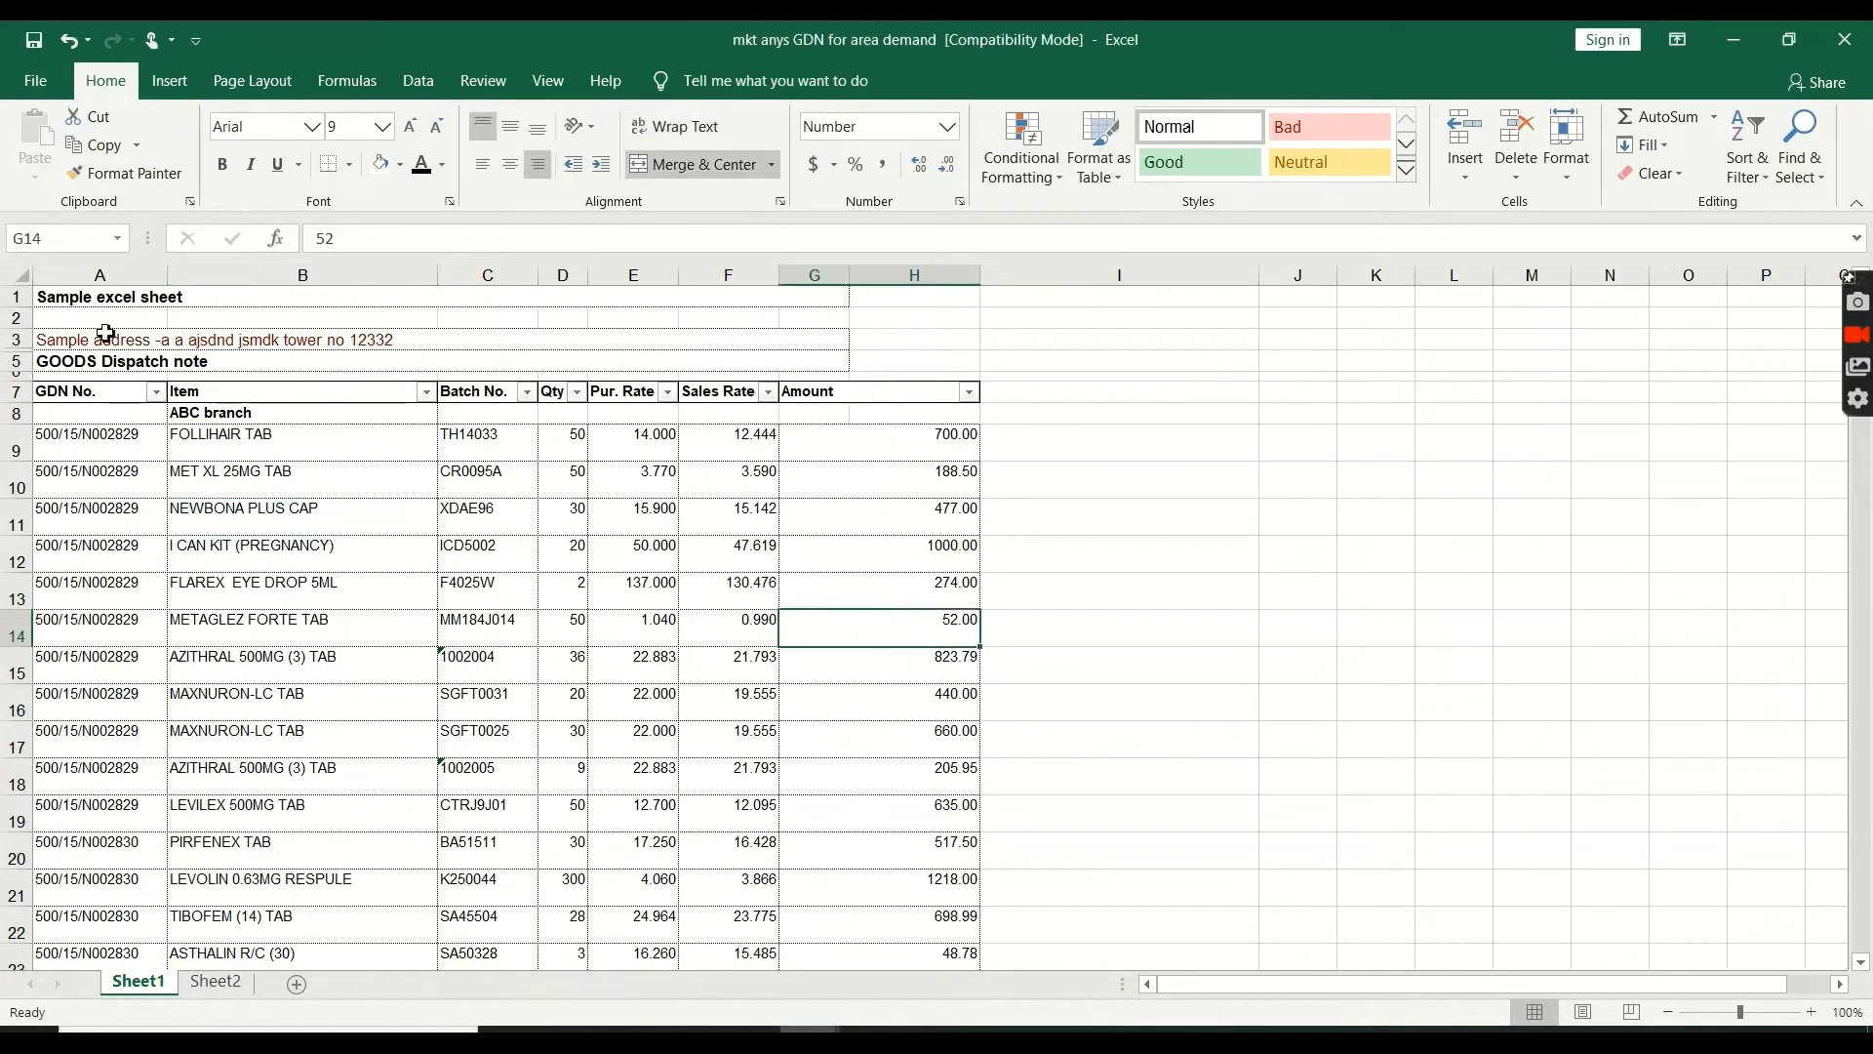
pyautogui.moveTo(167, 275); pyautogui.dragTo(206, 275)
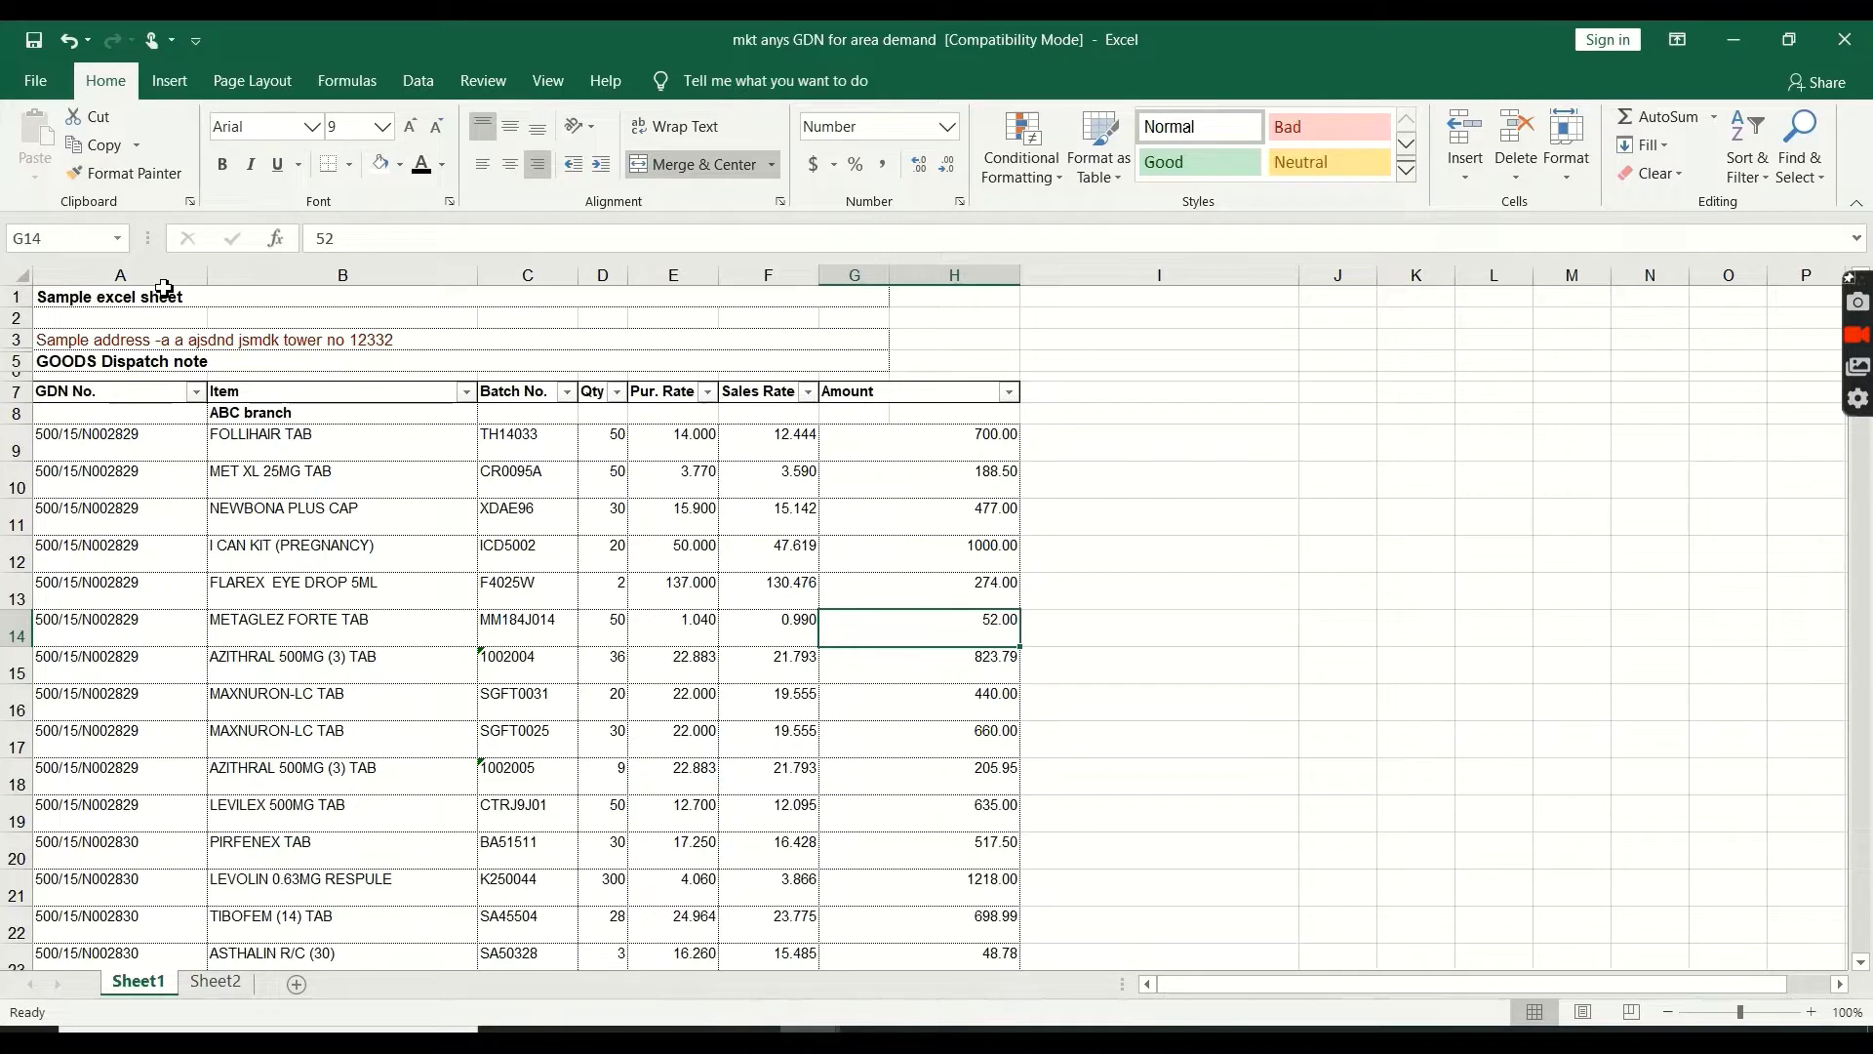
# Examine the dispatch note's title, address line and the GDN No., Item, Batch No., Qty and Pur. Rate columns
pyautogui.click(175, 396)
pyautogui.click(86, 299)
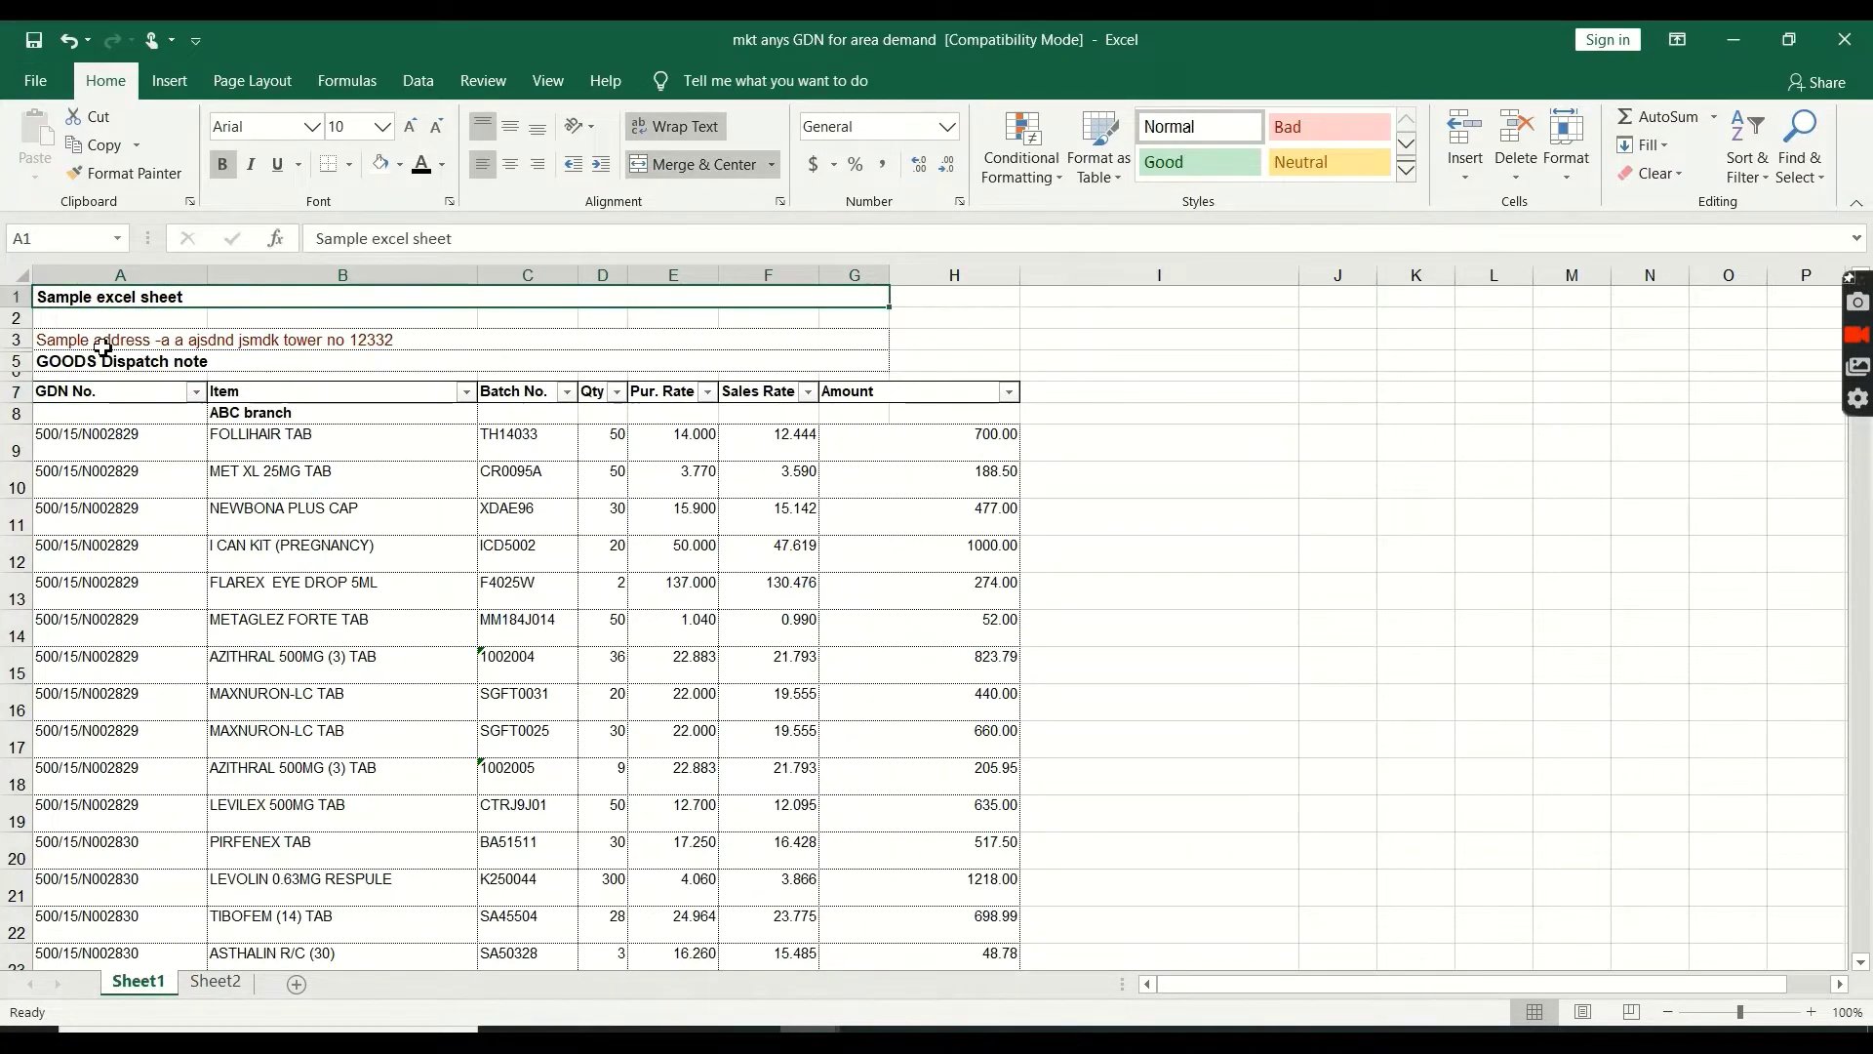
pyautogui.moveTo(91, 347); pyautogui.dragTo(292, 322)
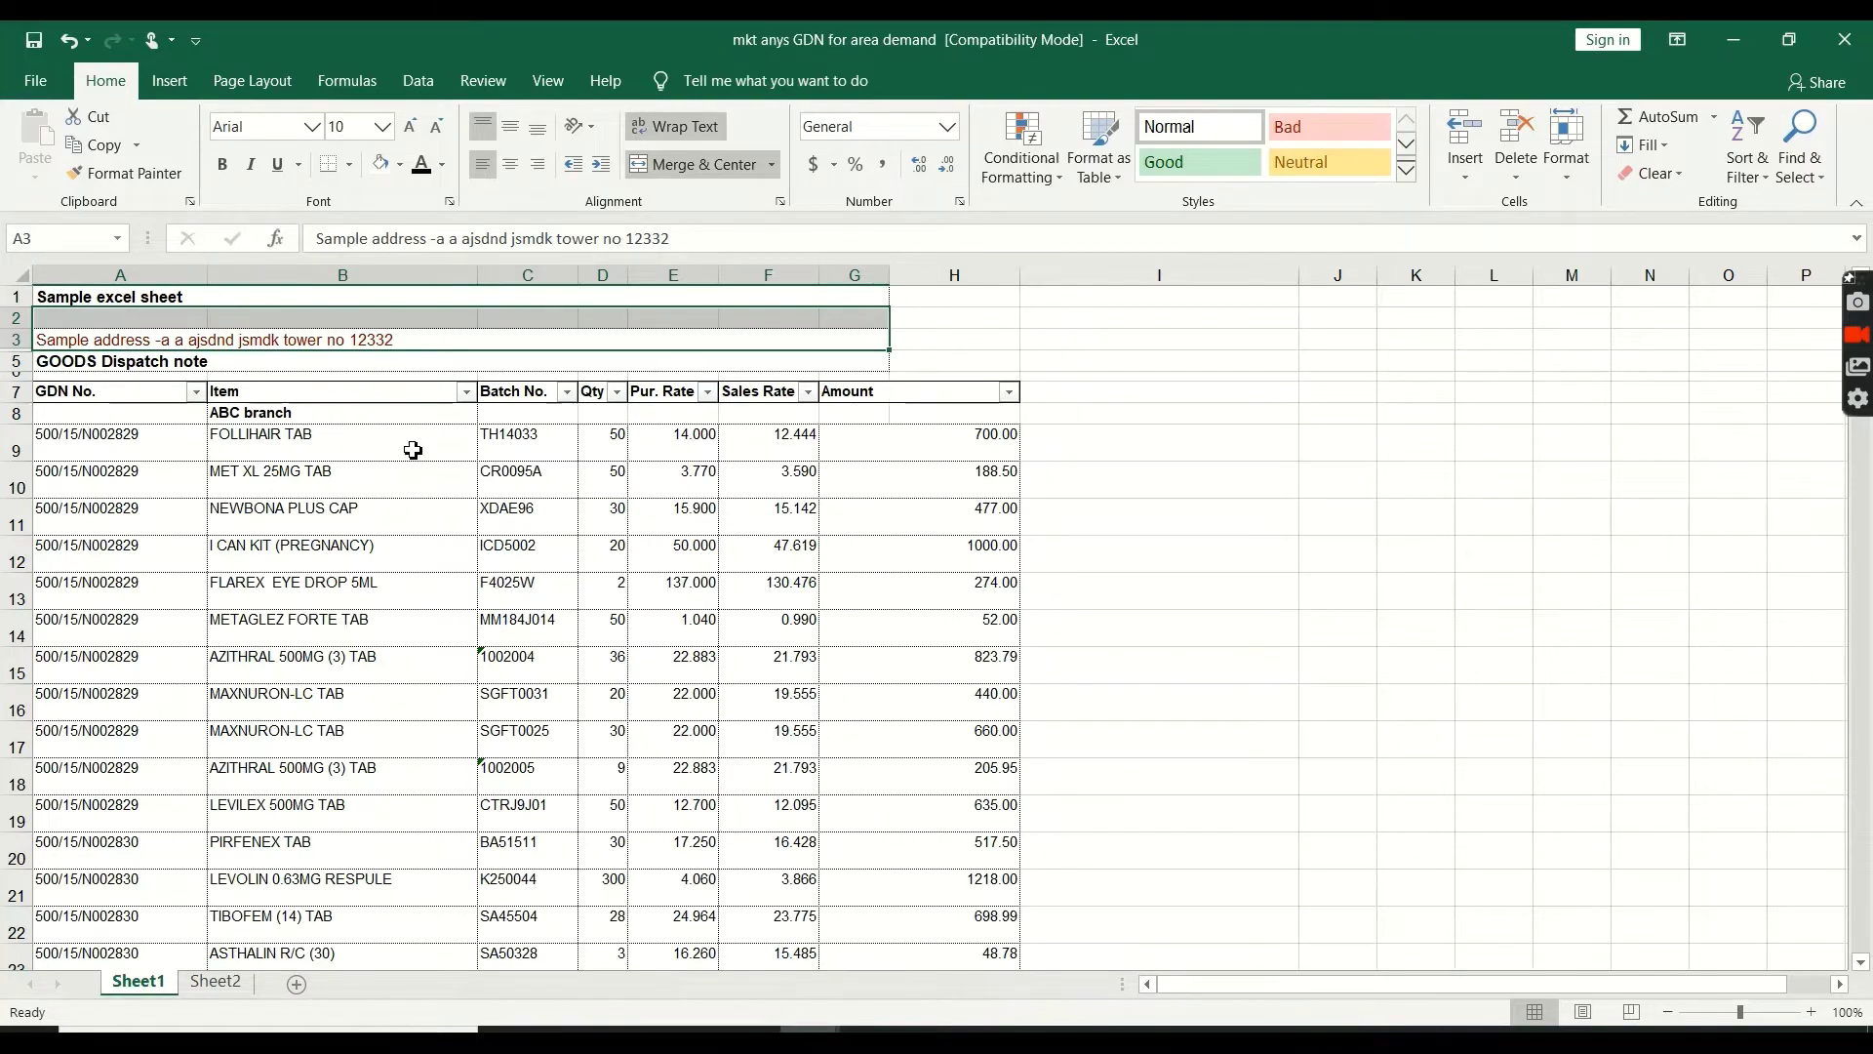
pyautogui.moveTo(109, 398); pyautogui.dragTo(121, 770)
pyautogui.click(338, 727)
pyautogui.moveTo(332, 384); pyautogui.dragTo(401, 845)
pyautogui.moveTo(540, 393); pyautogui.dragTo(566, 816)
pyautogui.moveTo(600, 394); pyautogui.dragTo(610, 742)
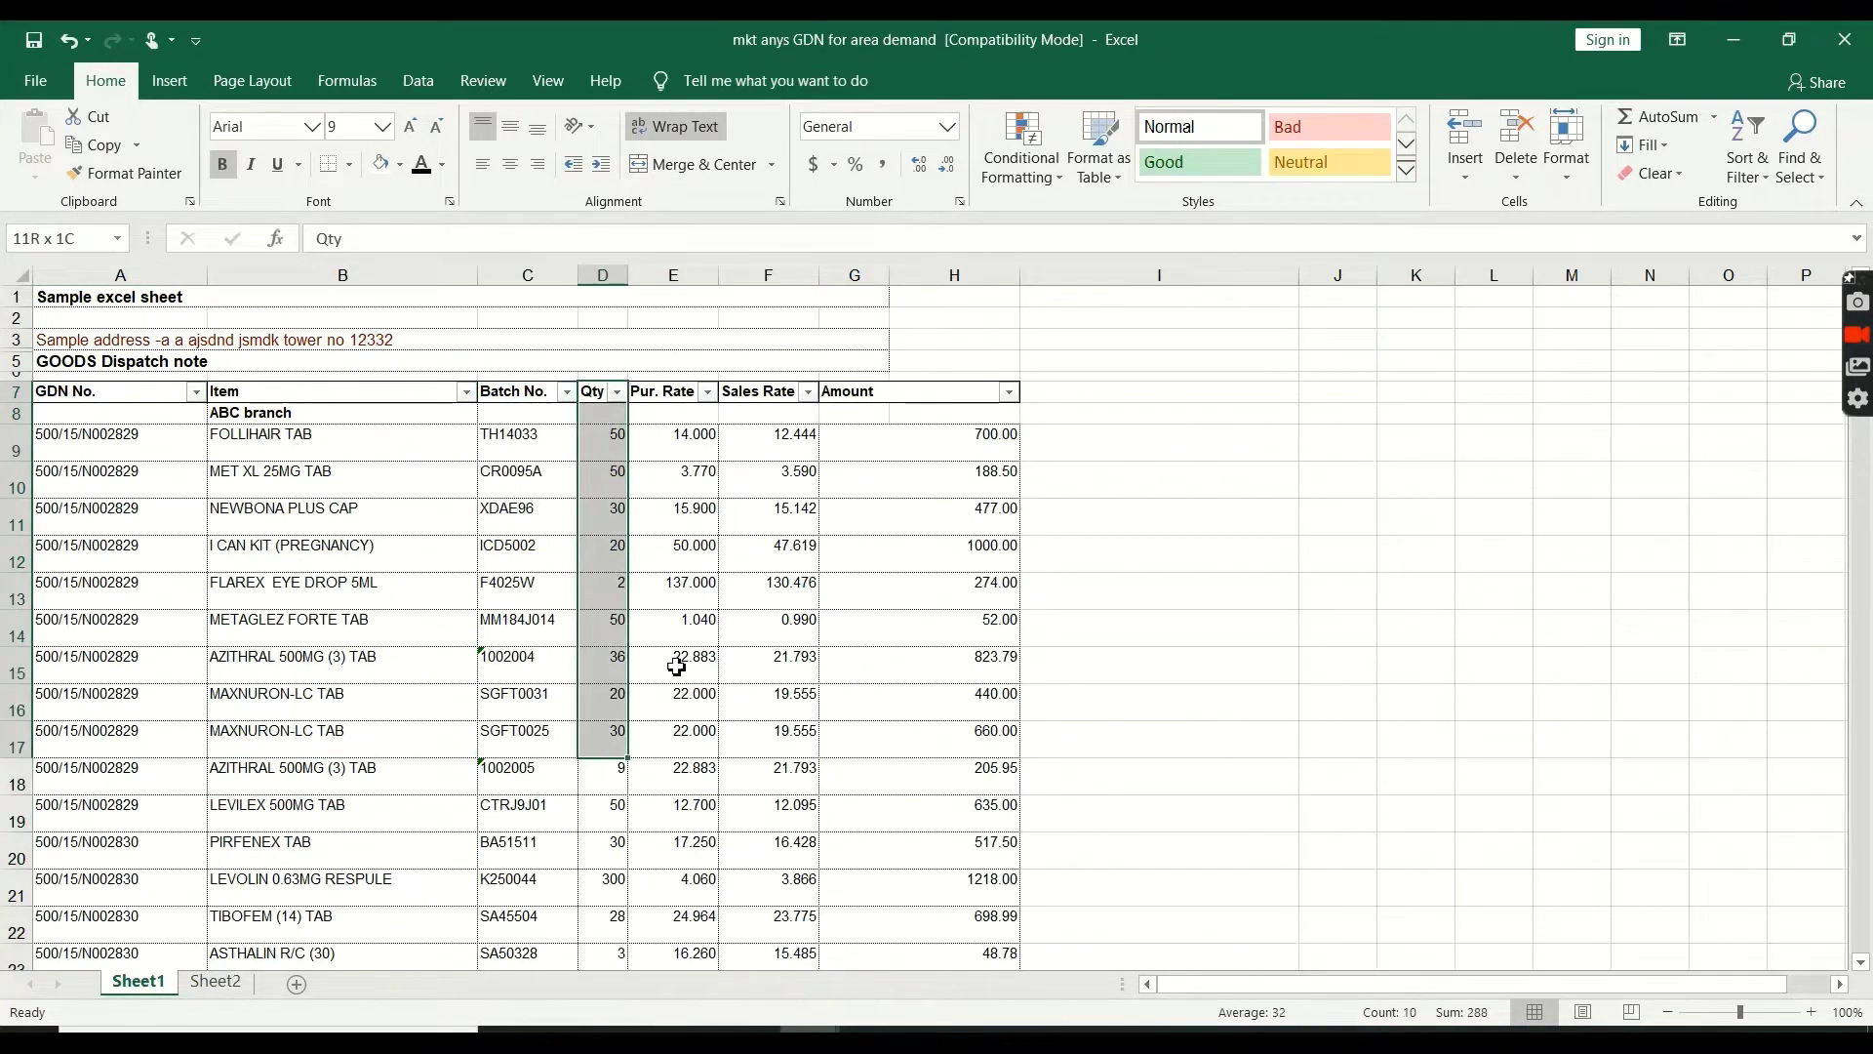
pyautogui.moveTo(679, 391); pyautogui.dragTo(614, 889)
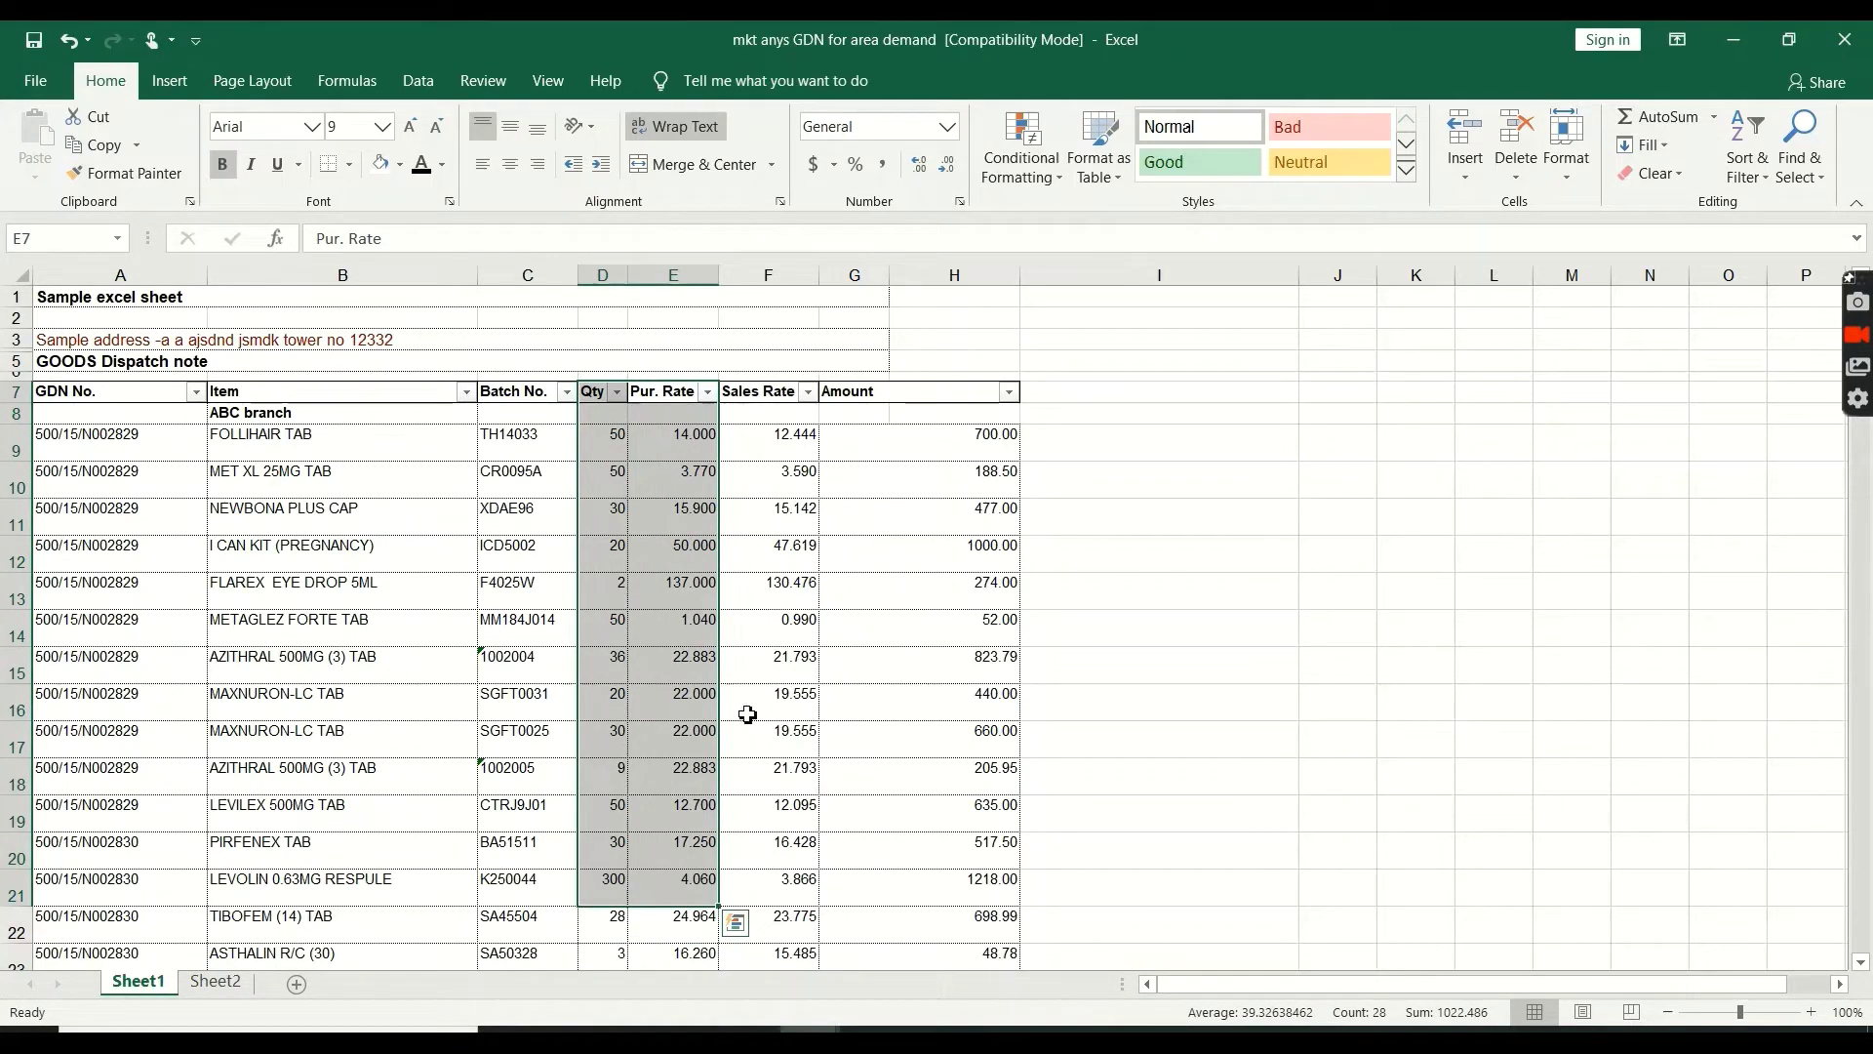
pyautogui.click(1208, 535)
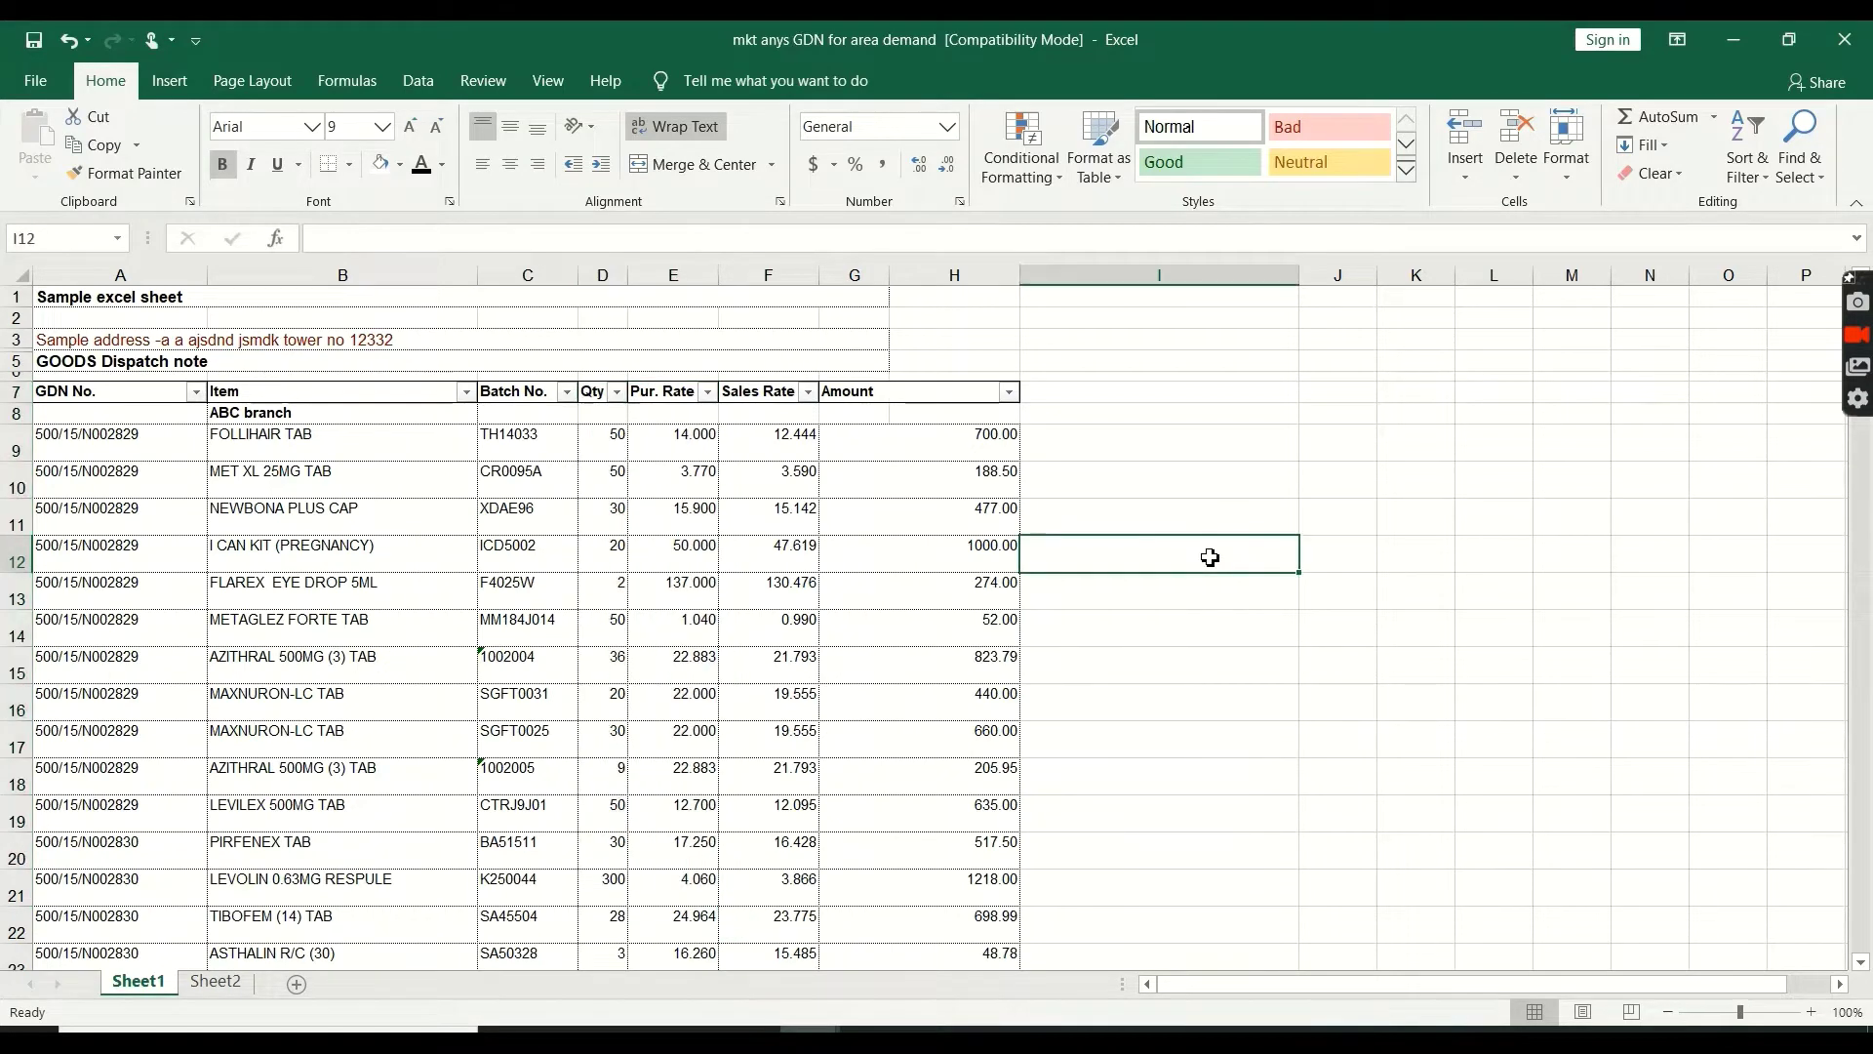
# Examine the GDN No. column for numbers that repeat across several item rows
pyautogui.click(103, 395)
pyautogui.click(148, 553)
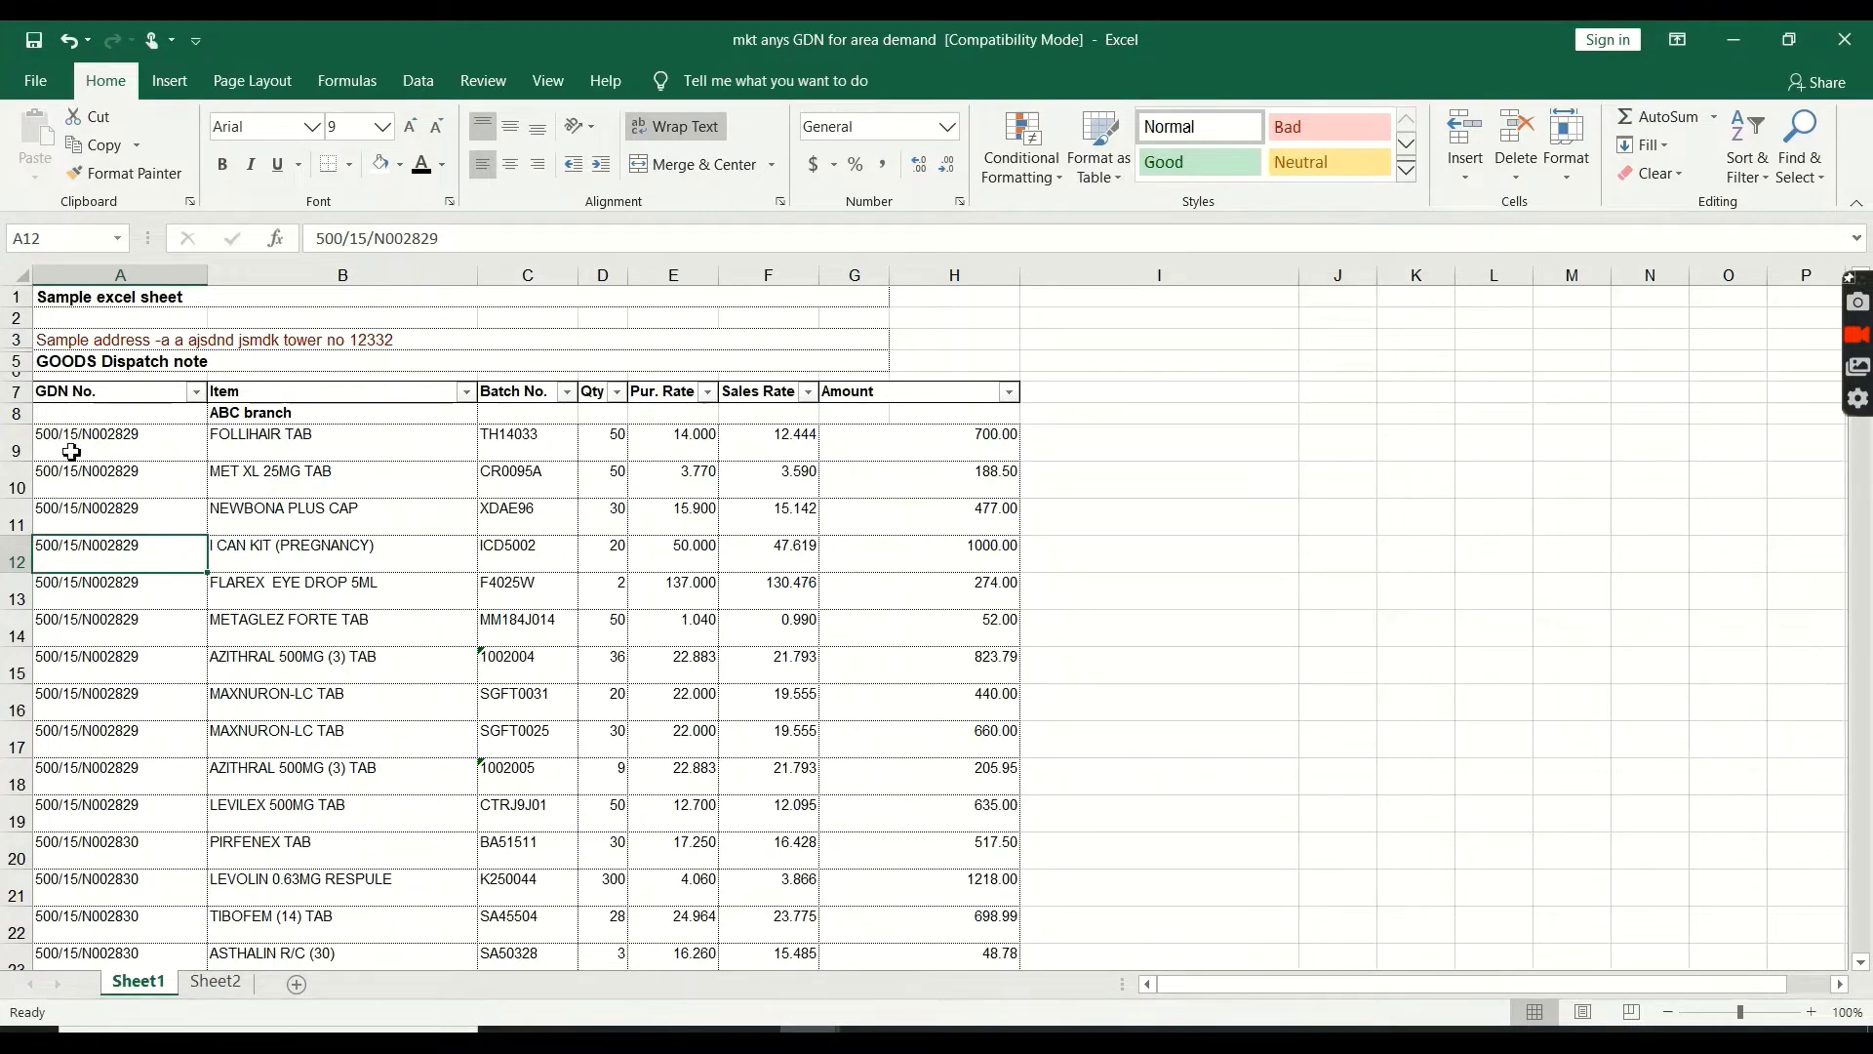
pyautogui.click(133, 444)
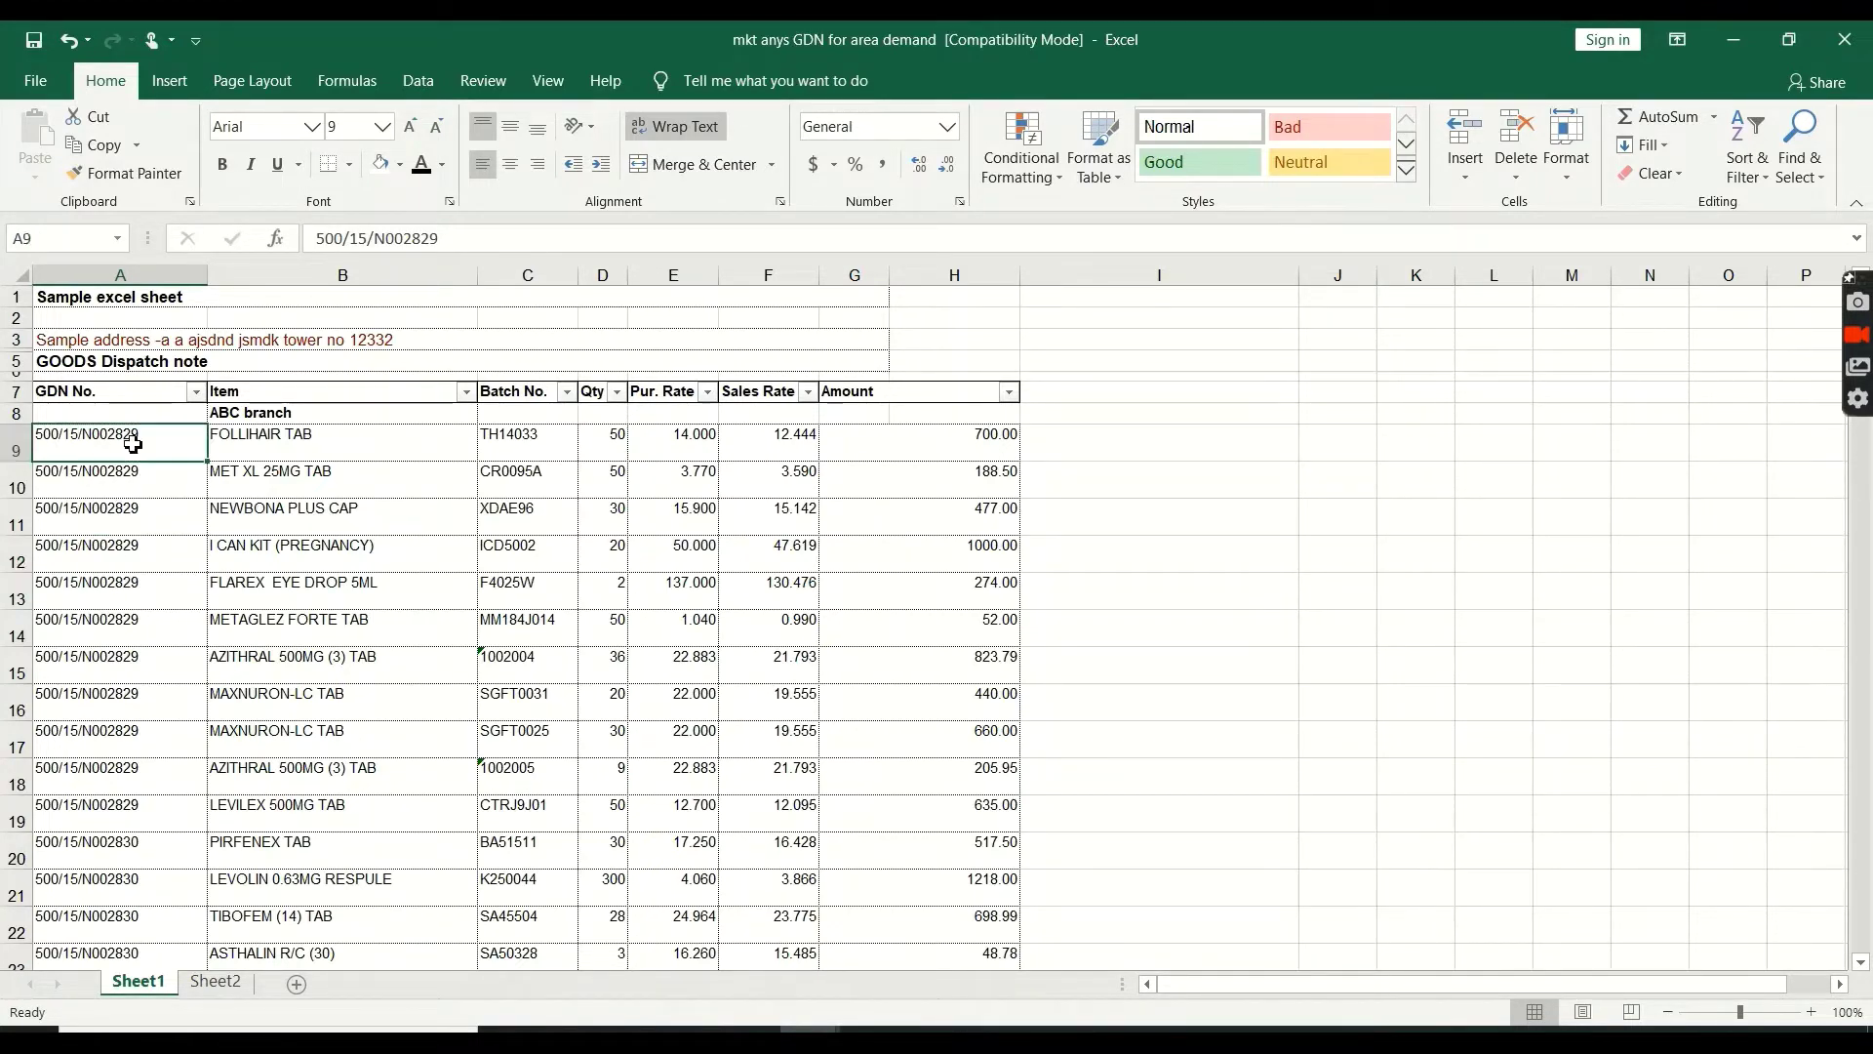
pyautogui.moveTo(133, 444); pyautogui.dragTo(139, 882)
pyautogui.scroll(-1, 98, 683)
pyautogui.scroll(1, 102, 663)
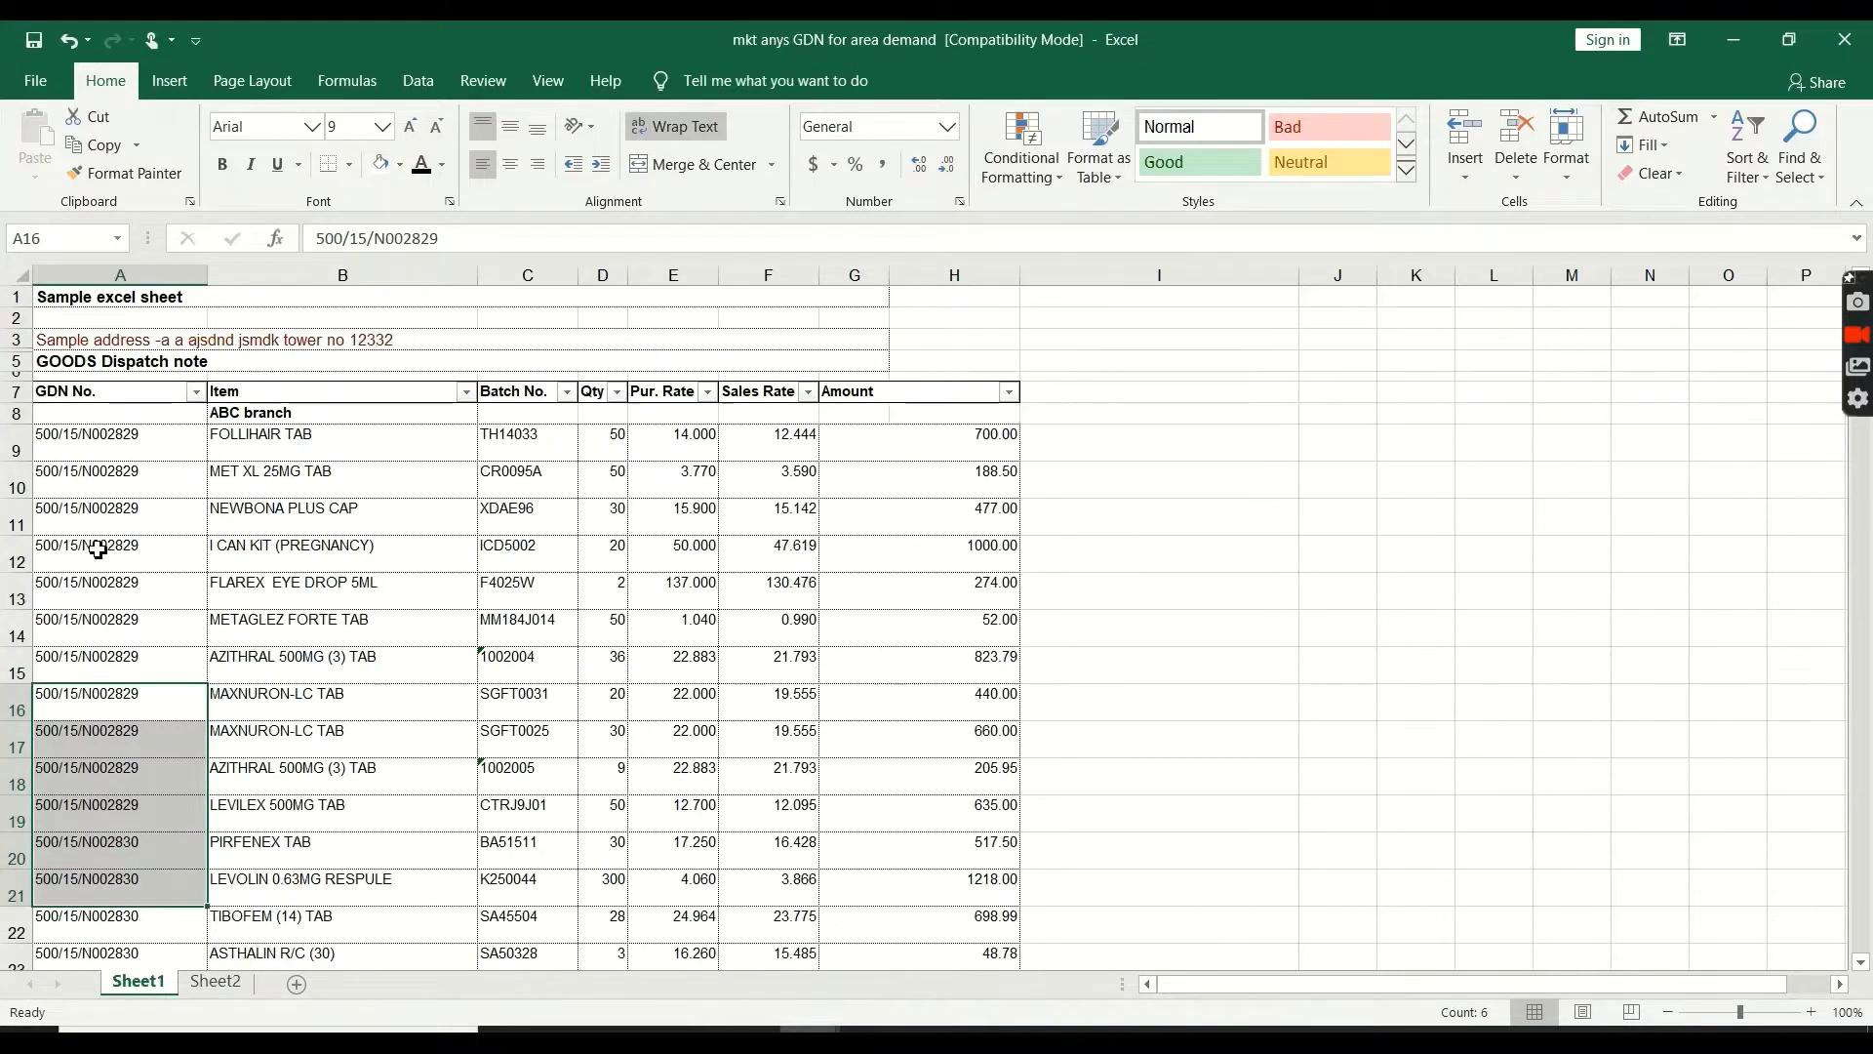
pyautogui.moveTo(134, 442); pyautogui.dragTo(144, 660)
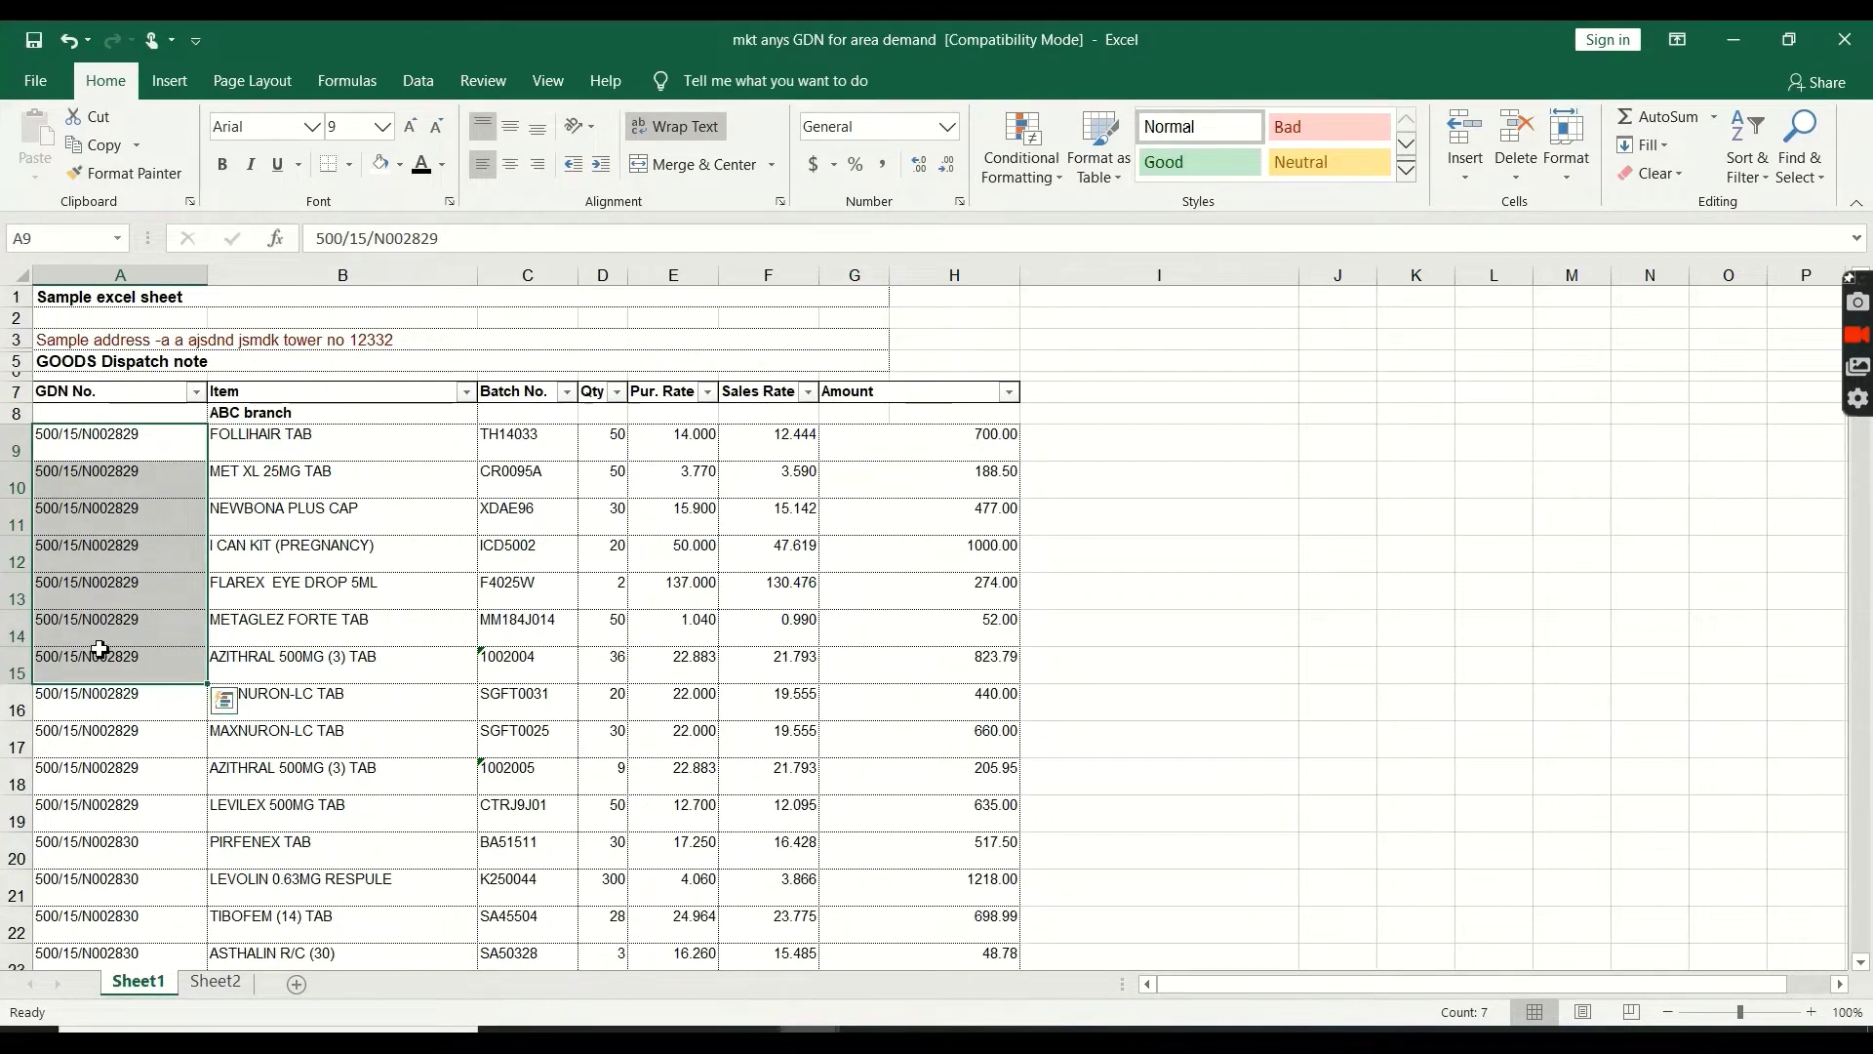
pyautogui.click(165, 660)
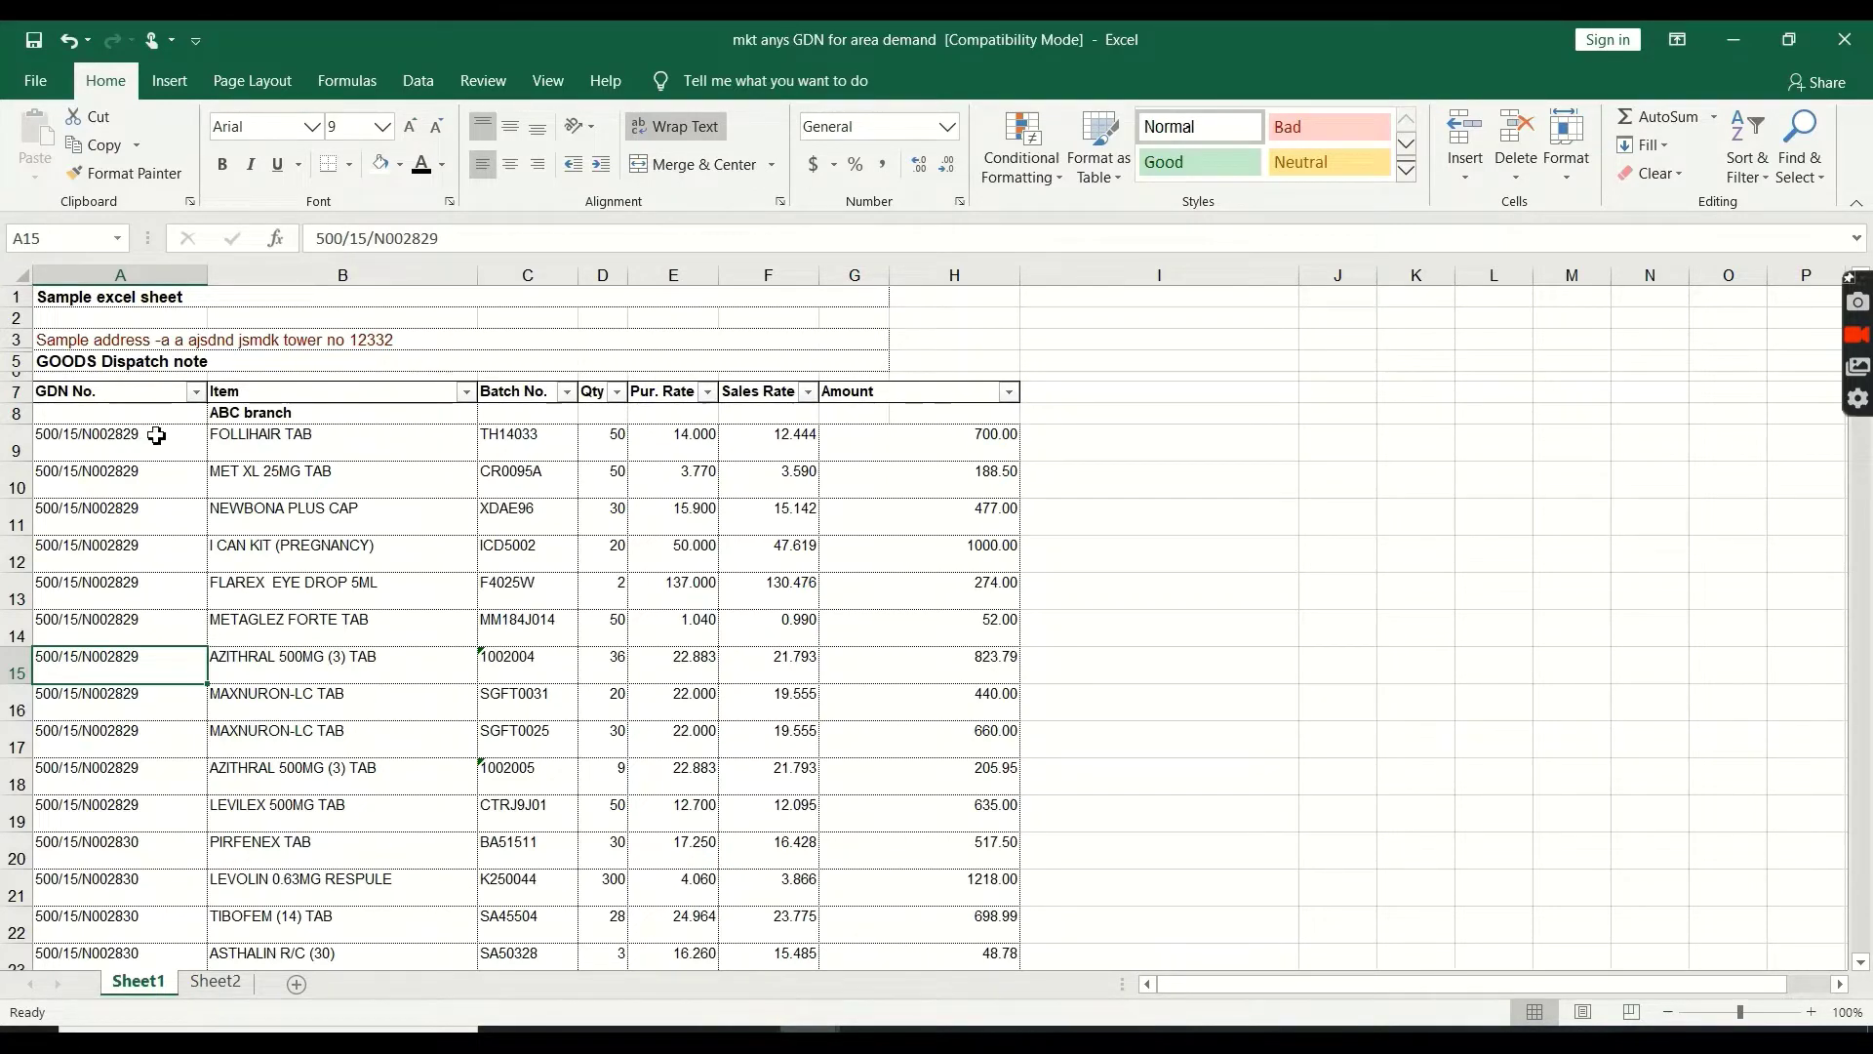
pyautogui.scroll(-1, 310, 573)
pyautogui.scroll(-1, 309, 573)
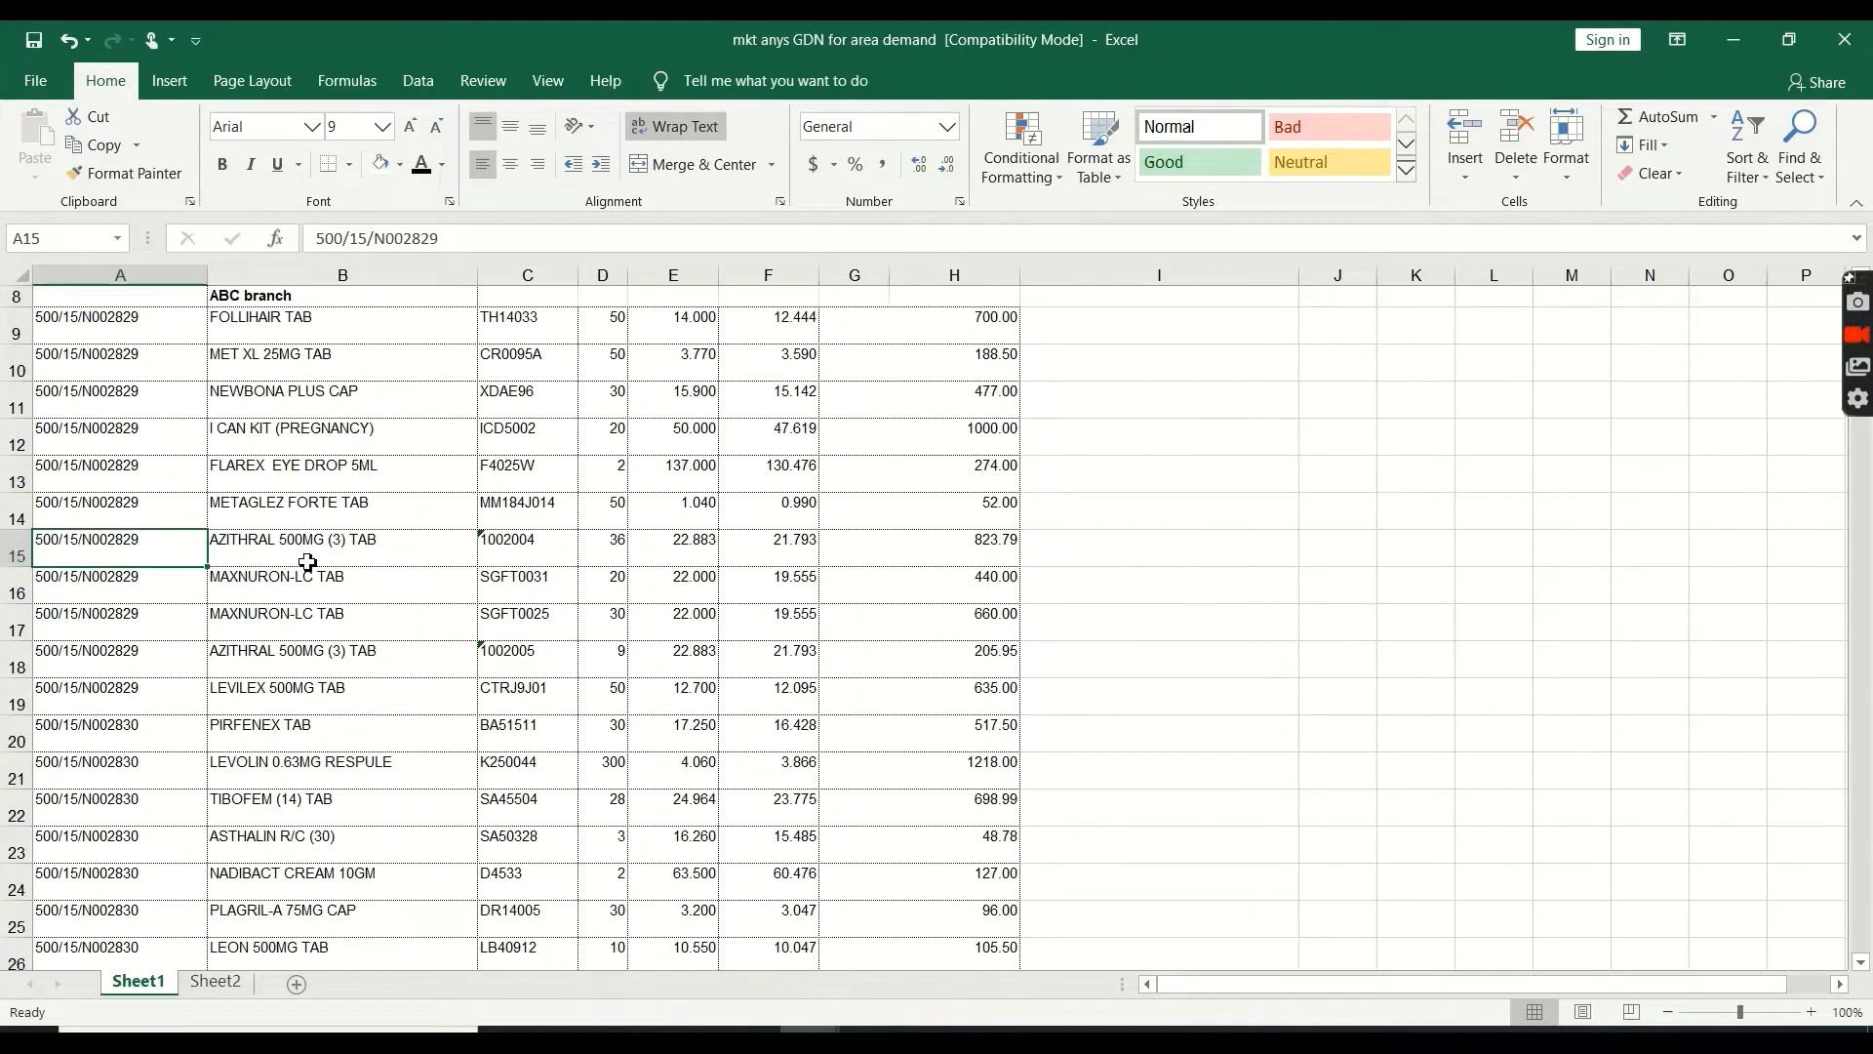
pyautogui.scroll(2, 307, 562)
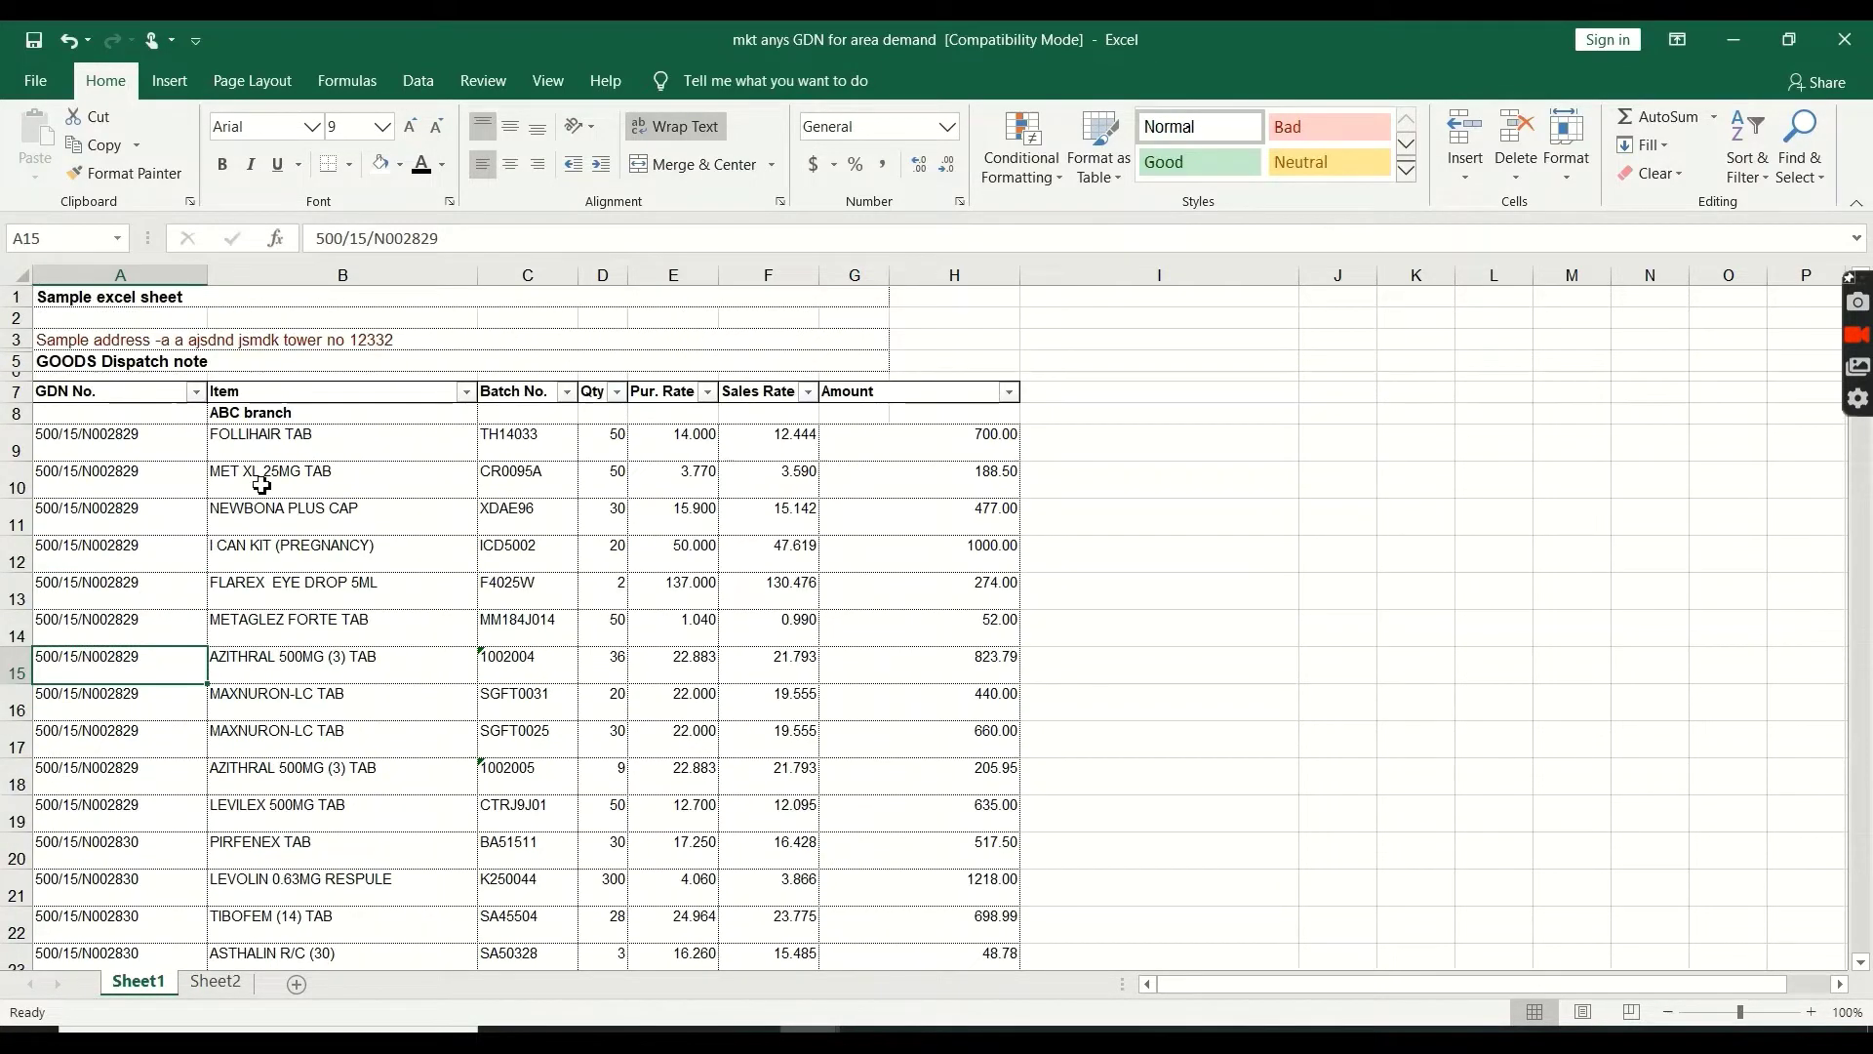
# Copy the whole GDN No. column on Sheet1, from the header in A7 down to the last filled row
pyautogui.click(99, 397)
pyautogui.hotkey('shift', 'Down')
pyautogui.hotkey('shift', 'Down')
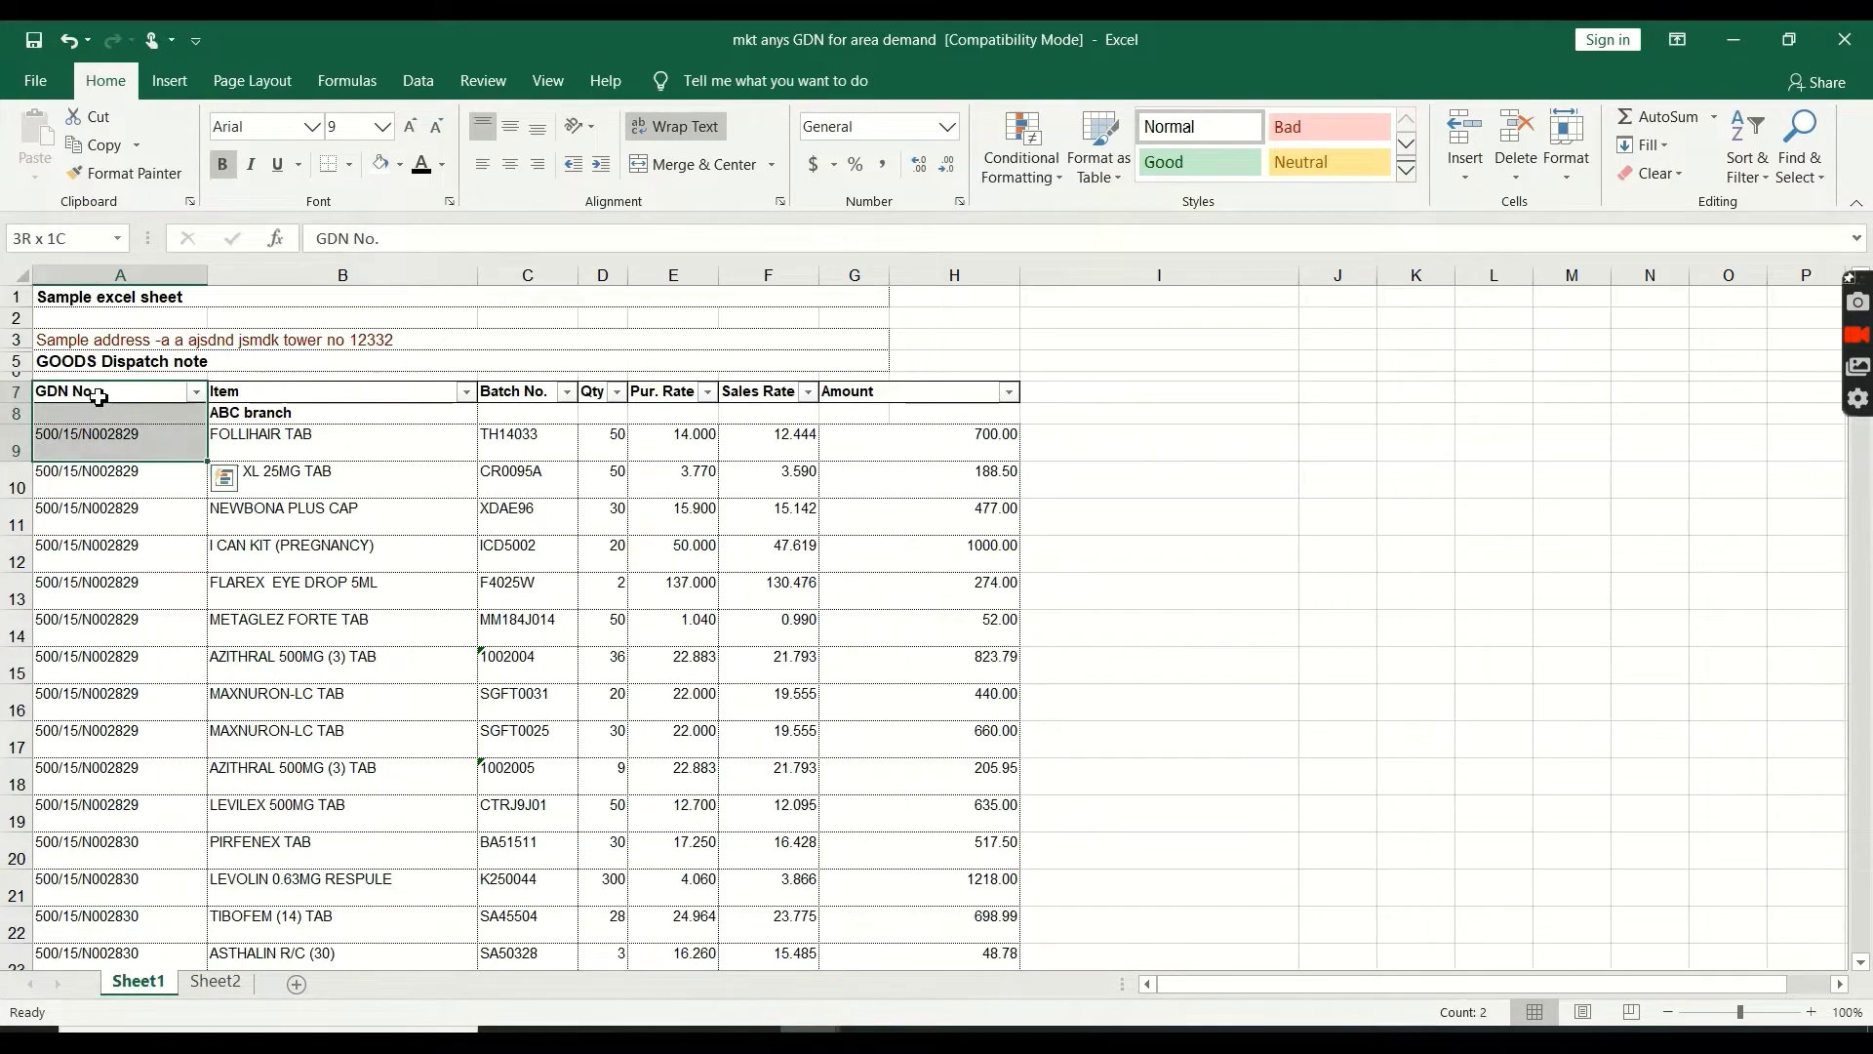
pyautogui.hotkey('ctrl', 'shift', 'Down')
pyautogui.hotkey('ctrl', 'shift', 'Down')
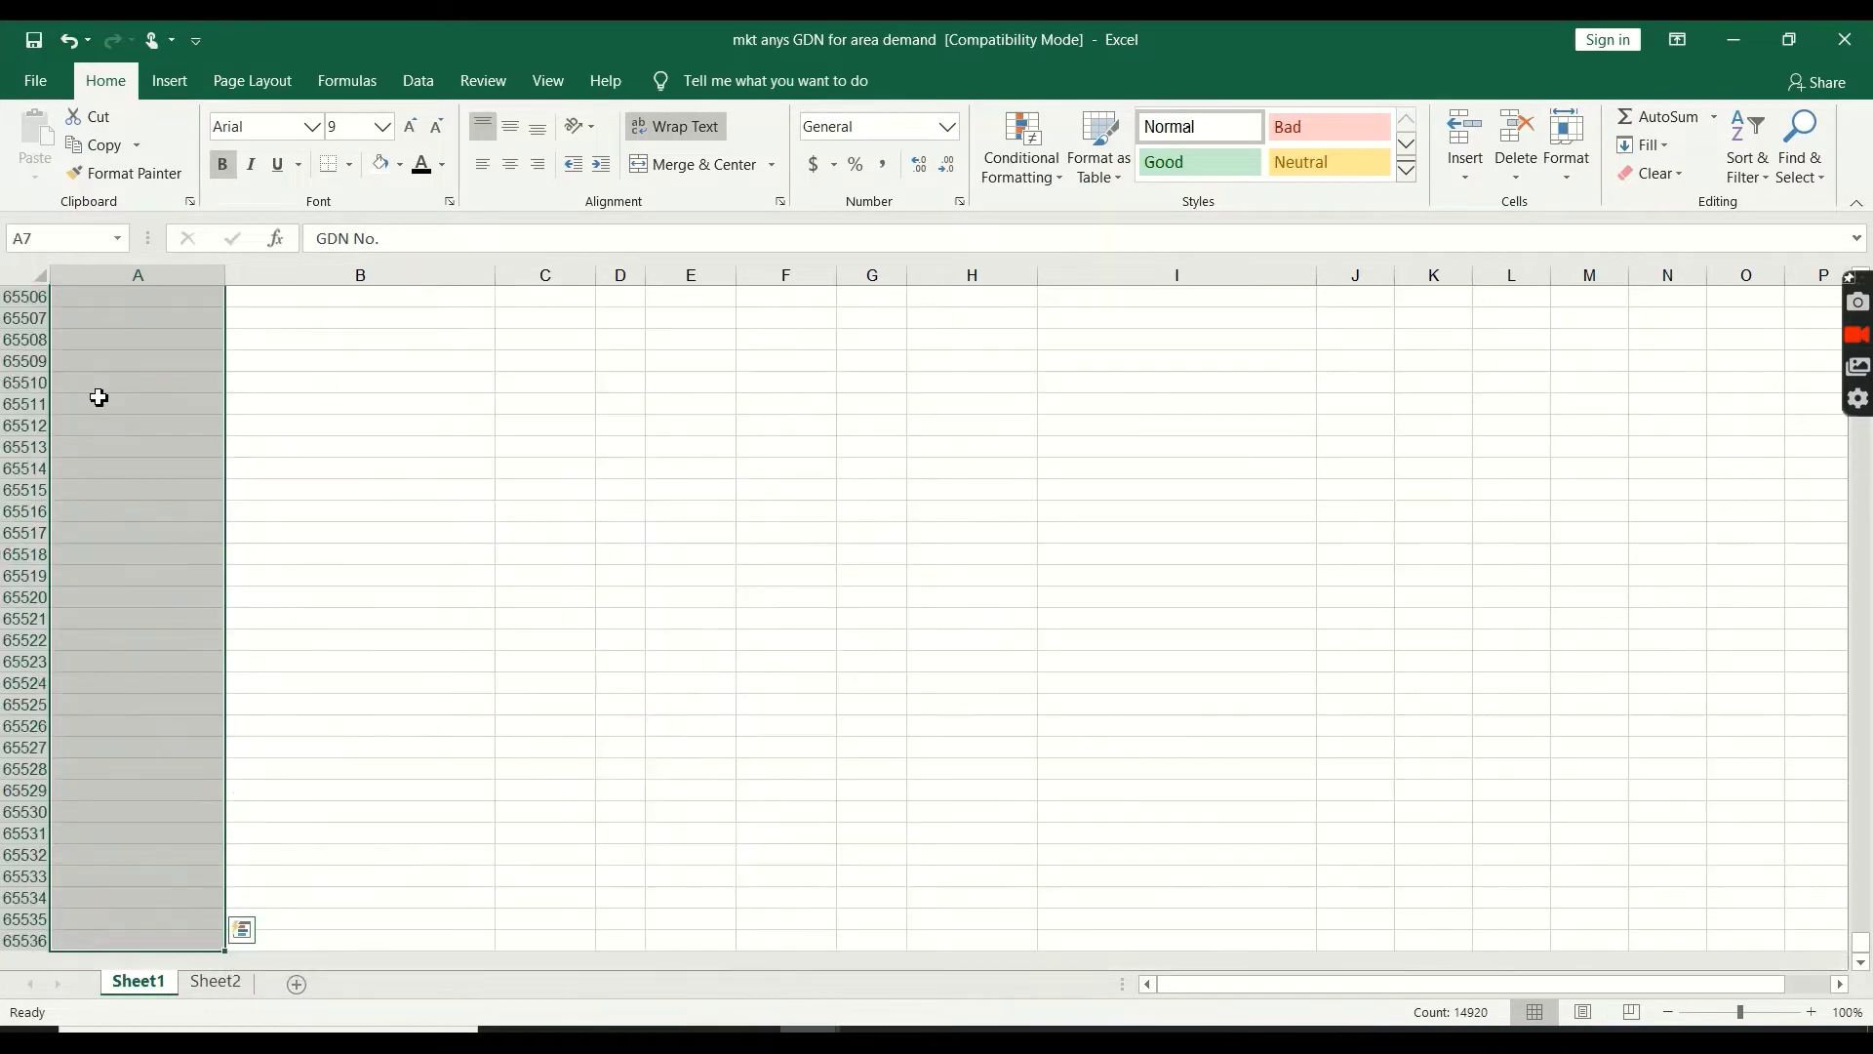
pyautogui.hotkey('ctrl', 'shift', 'Up')
pyautogui.hotkey('ctrl', 'c')
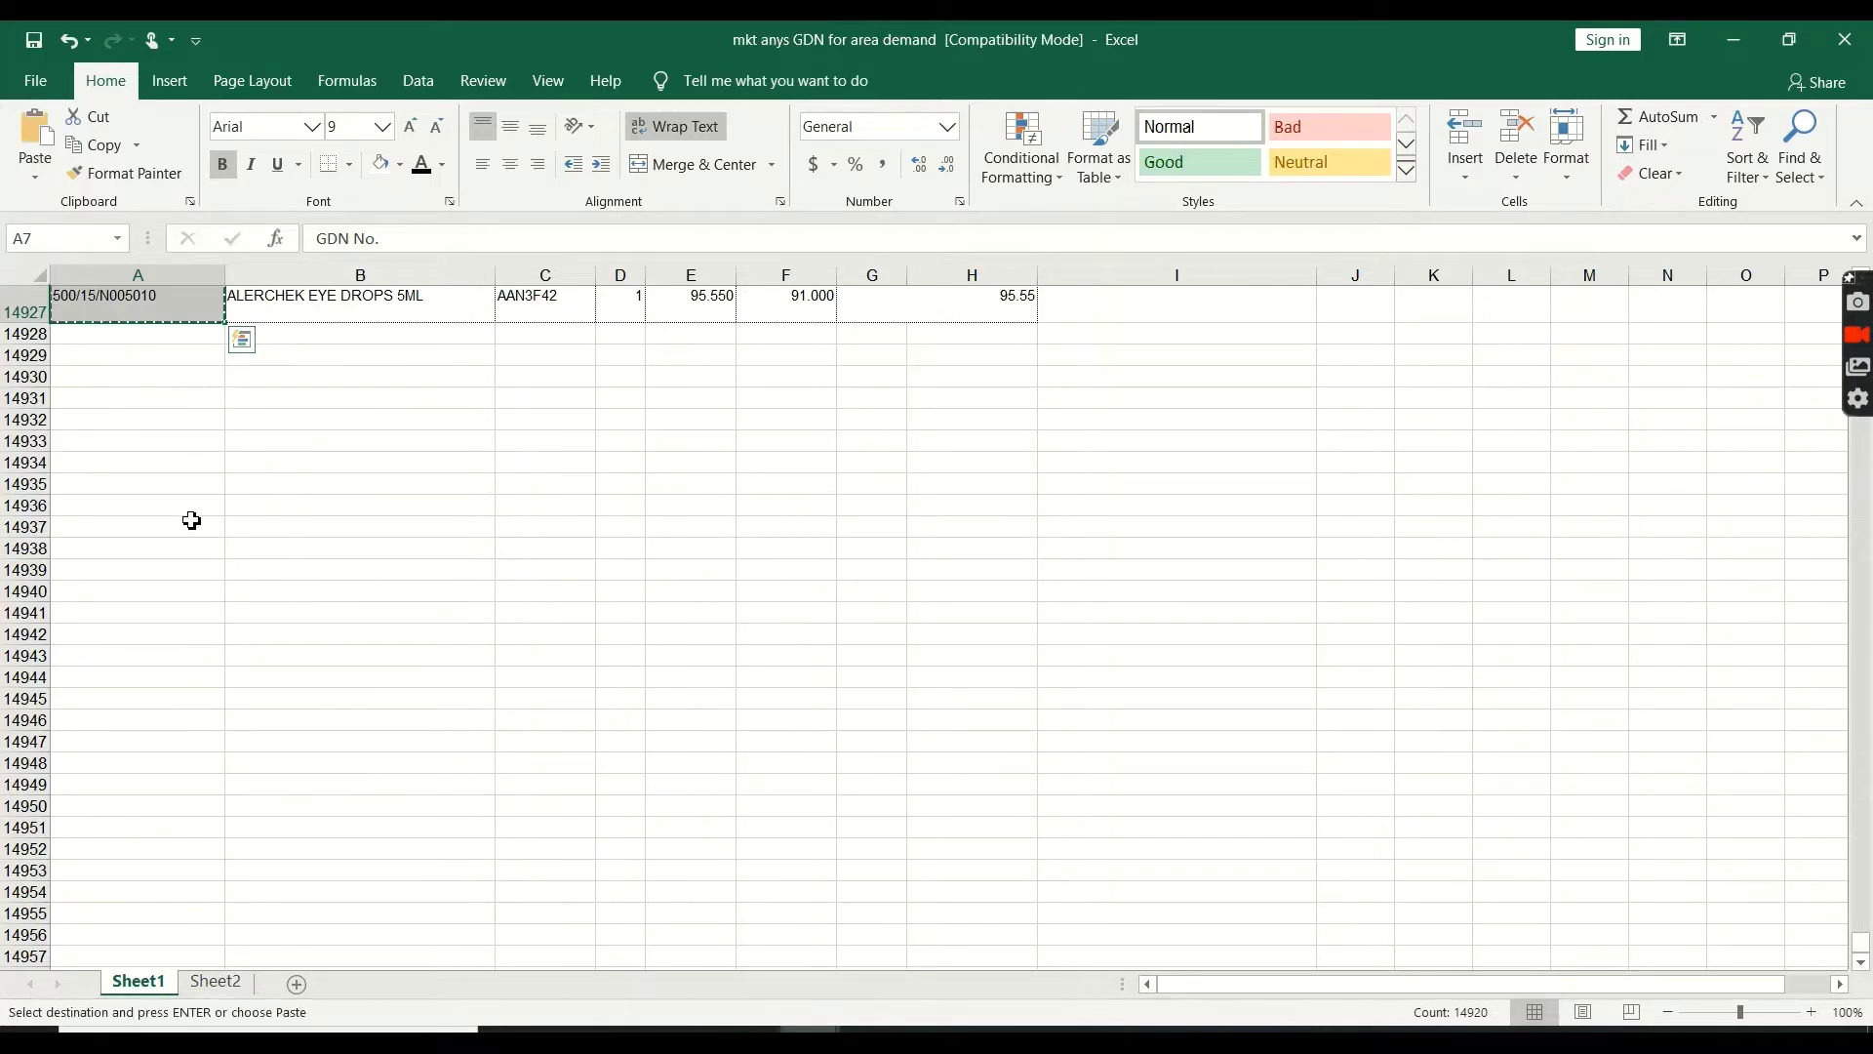
# Paste the copied GDN No. column into Sheet2 starting at cell B3, and widen column B to fit each number on one line
pyautogui.scroll(4, 180, 526)
pyautogui.scroll(14, 180, 527)
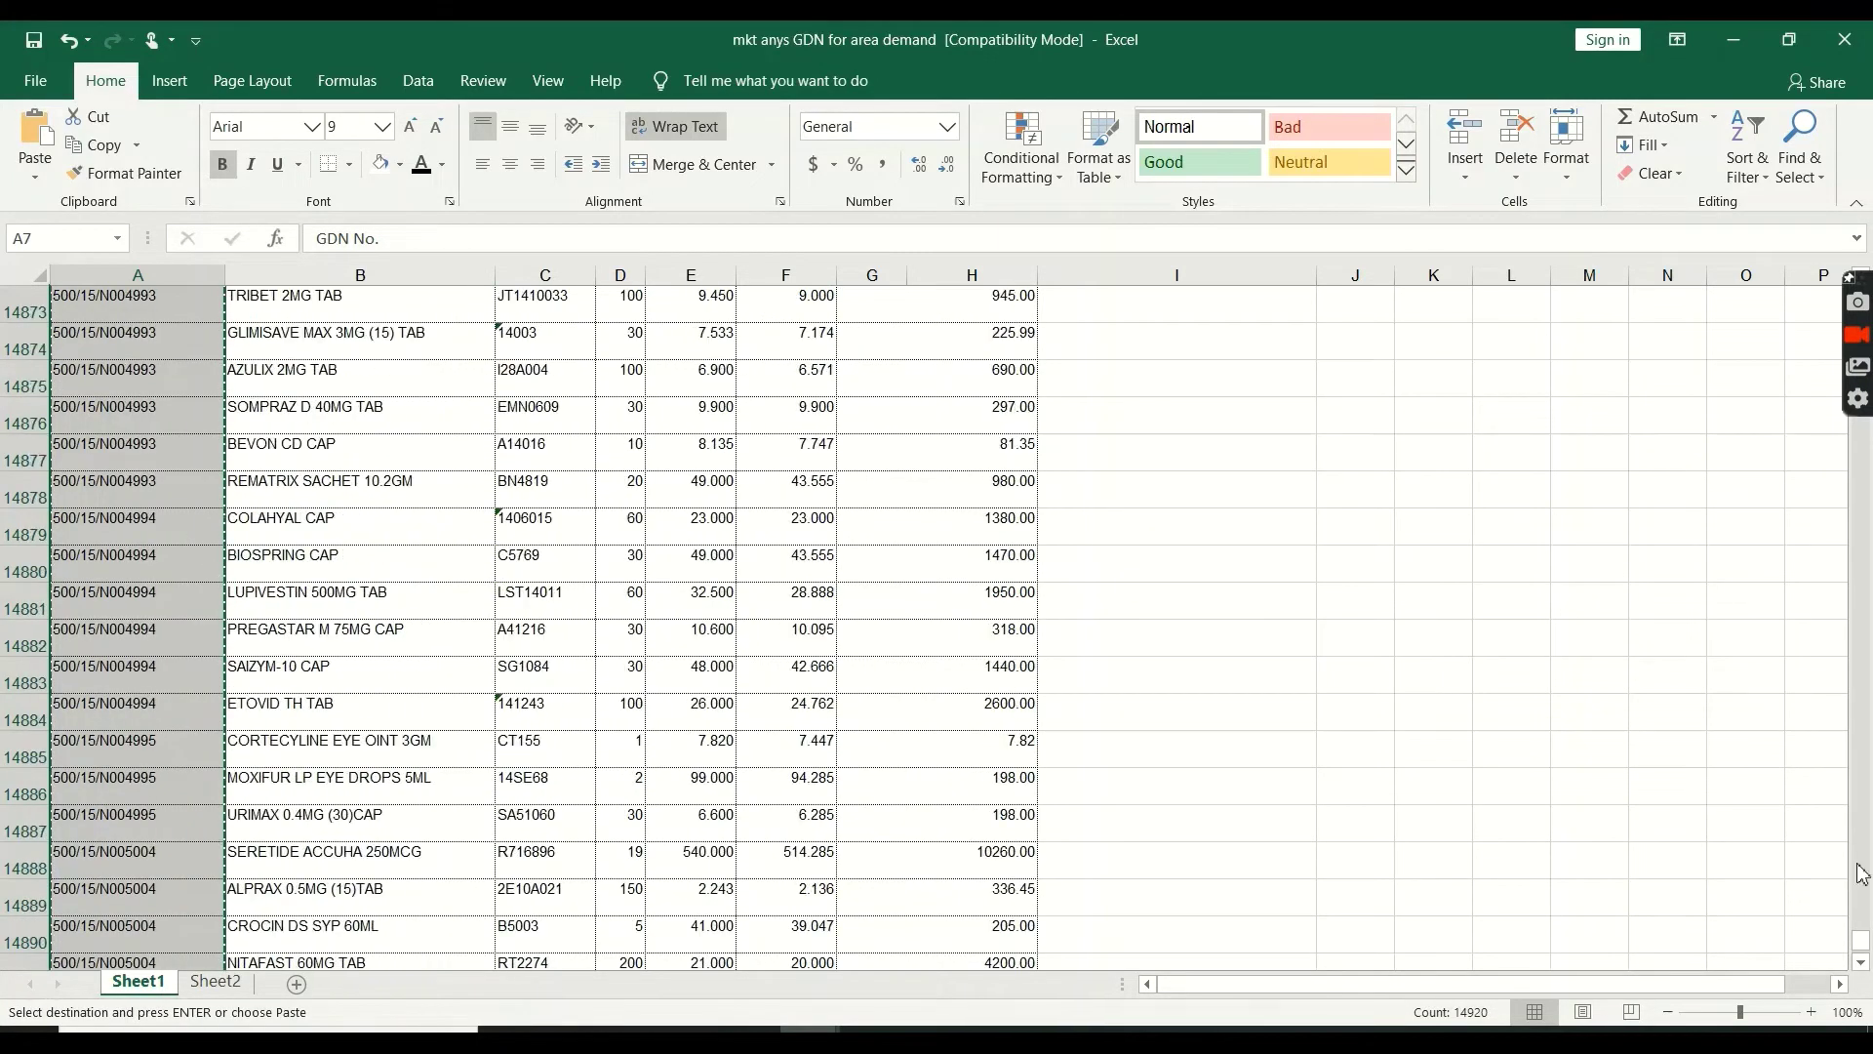
pyautogui.click(215, 982)
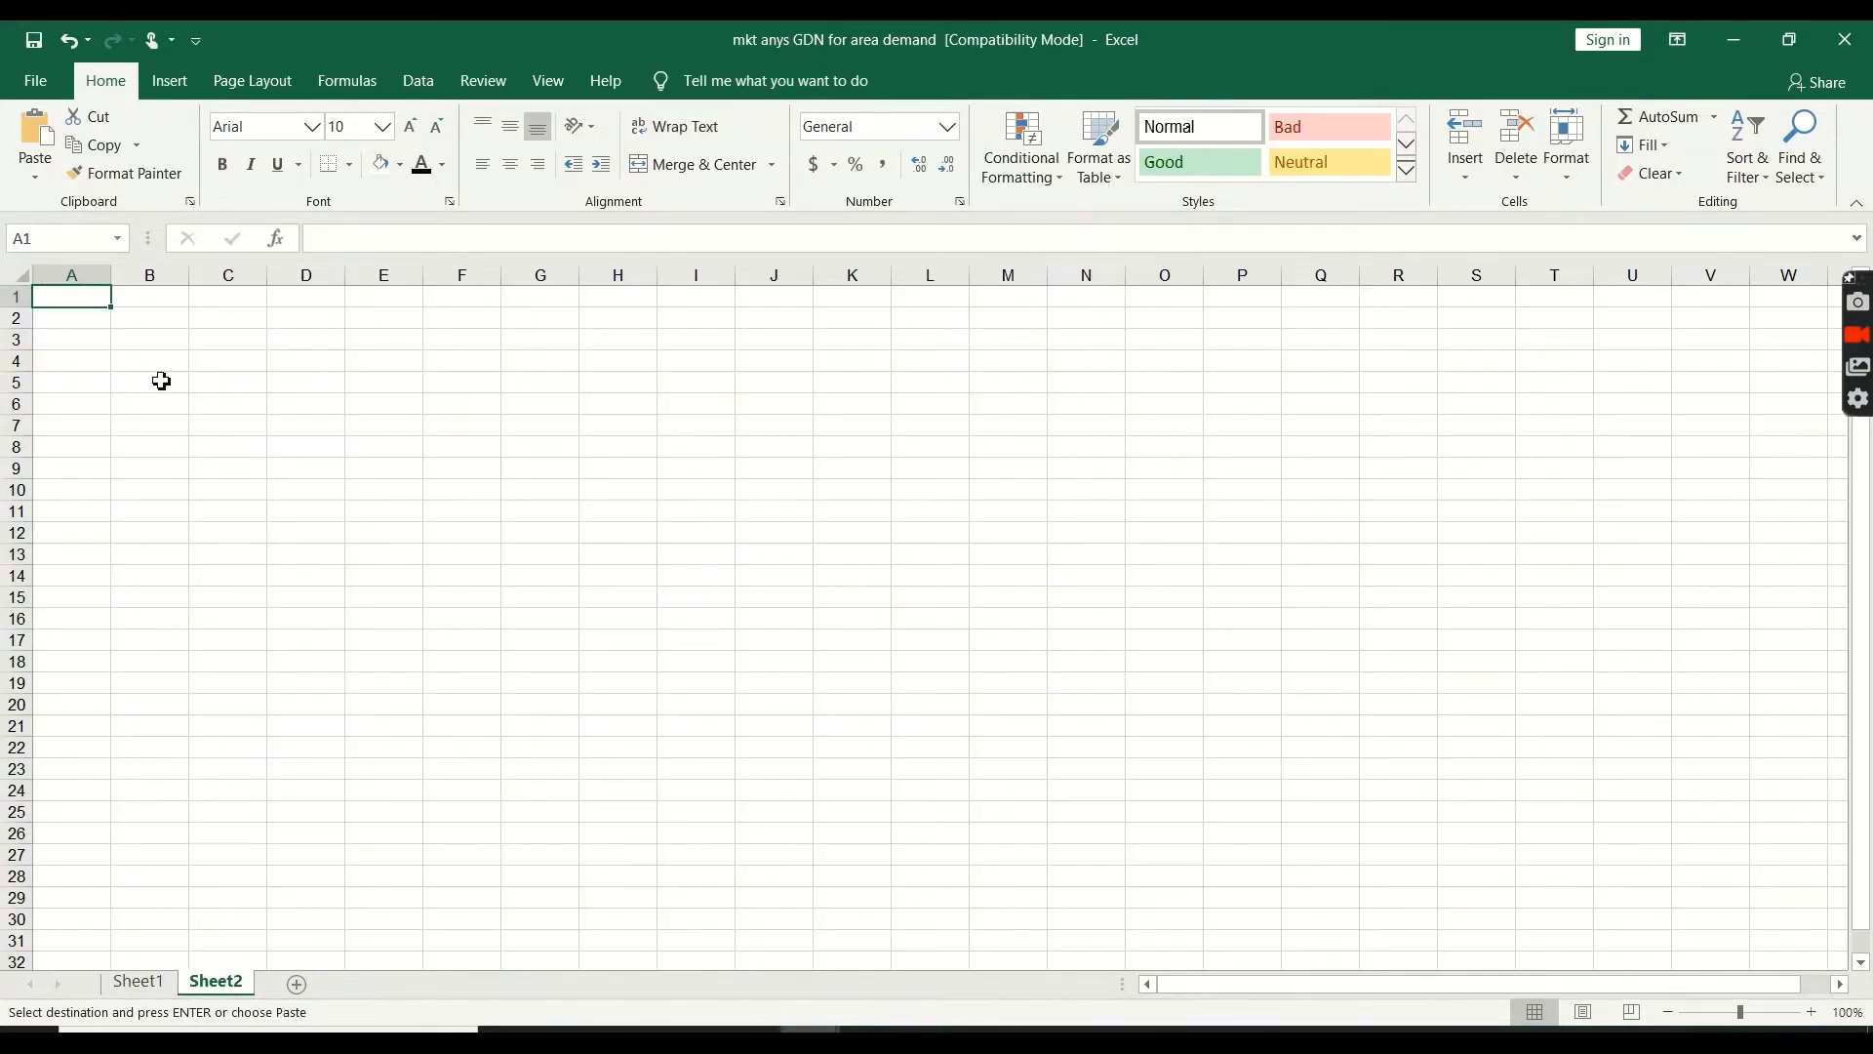
pyautogui.click(143, 339)
pyautogui.hotkey('ctrl', 'v')
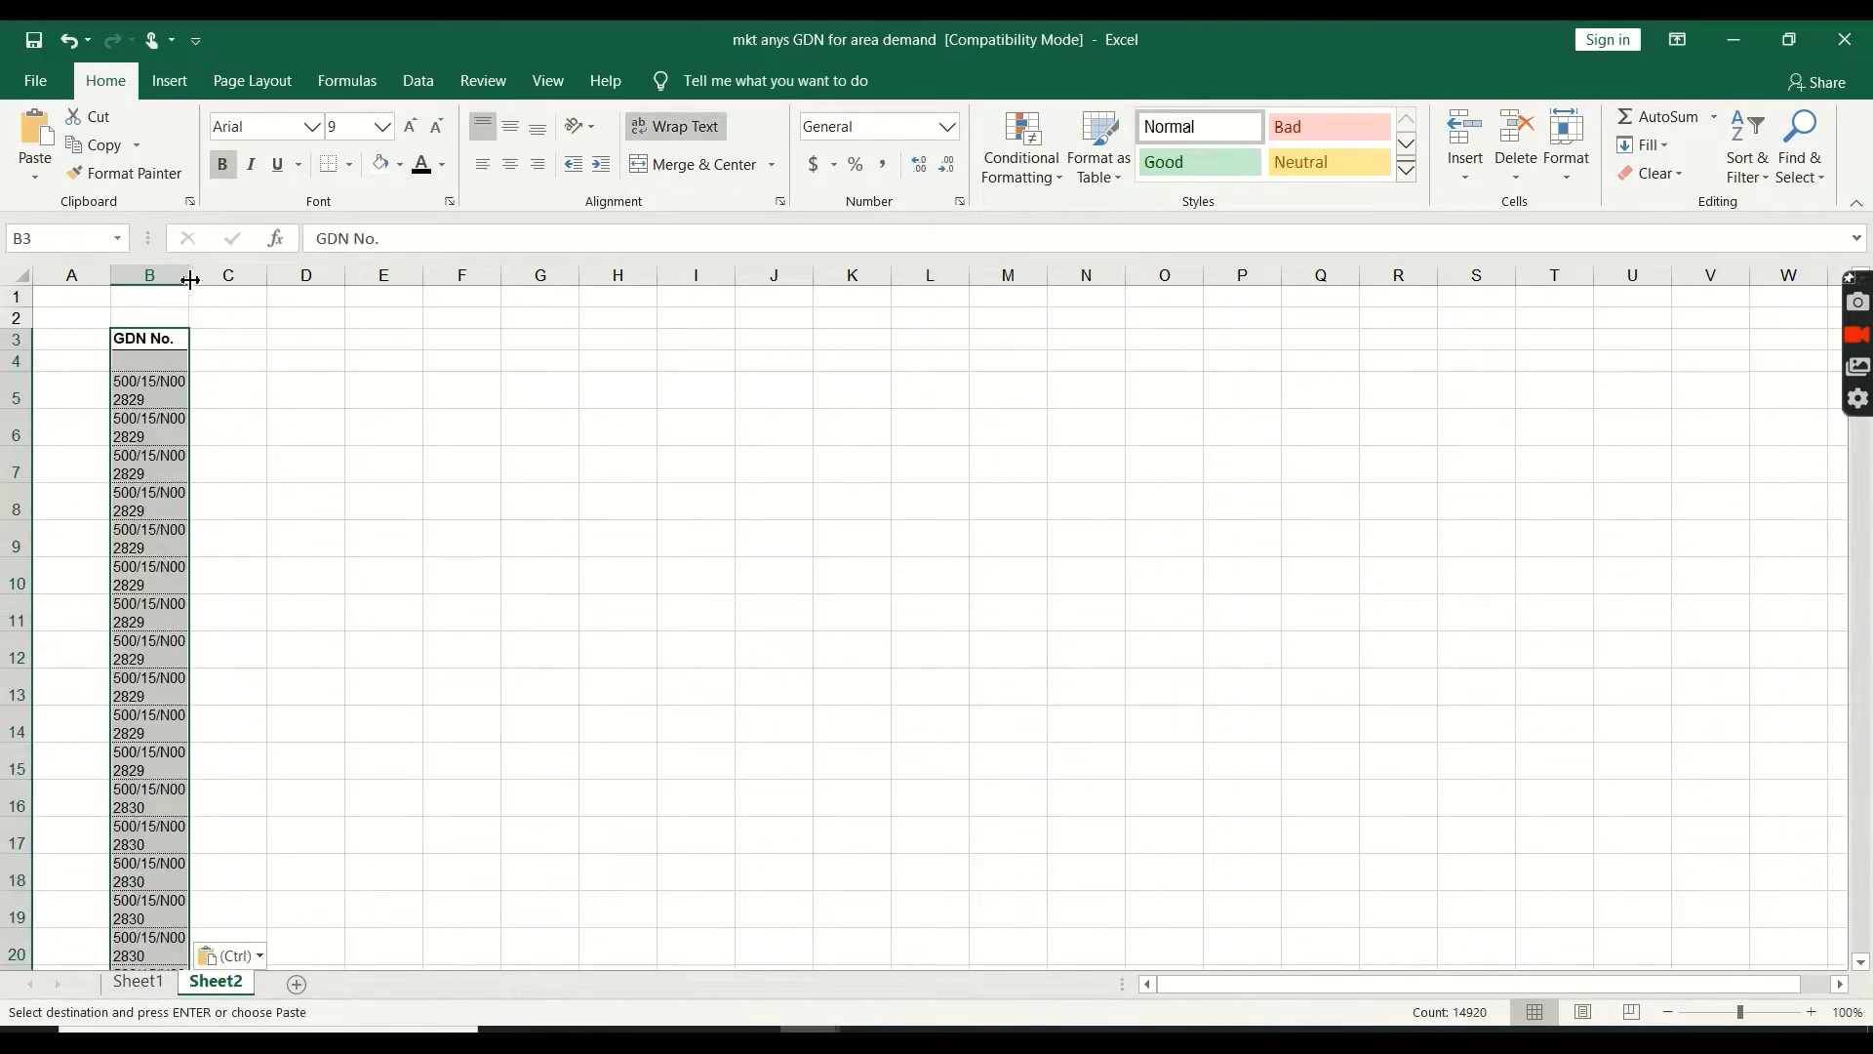
pyautogui.moveTo(191, 276); pyautogui.dragTo(404, 278)
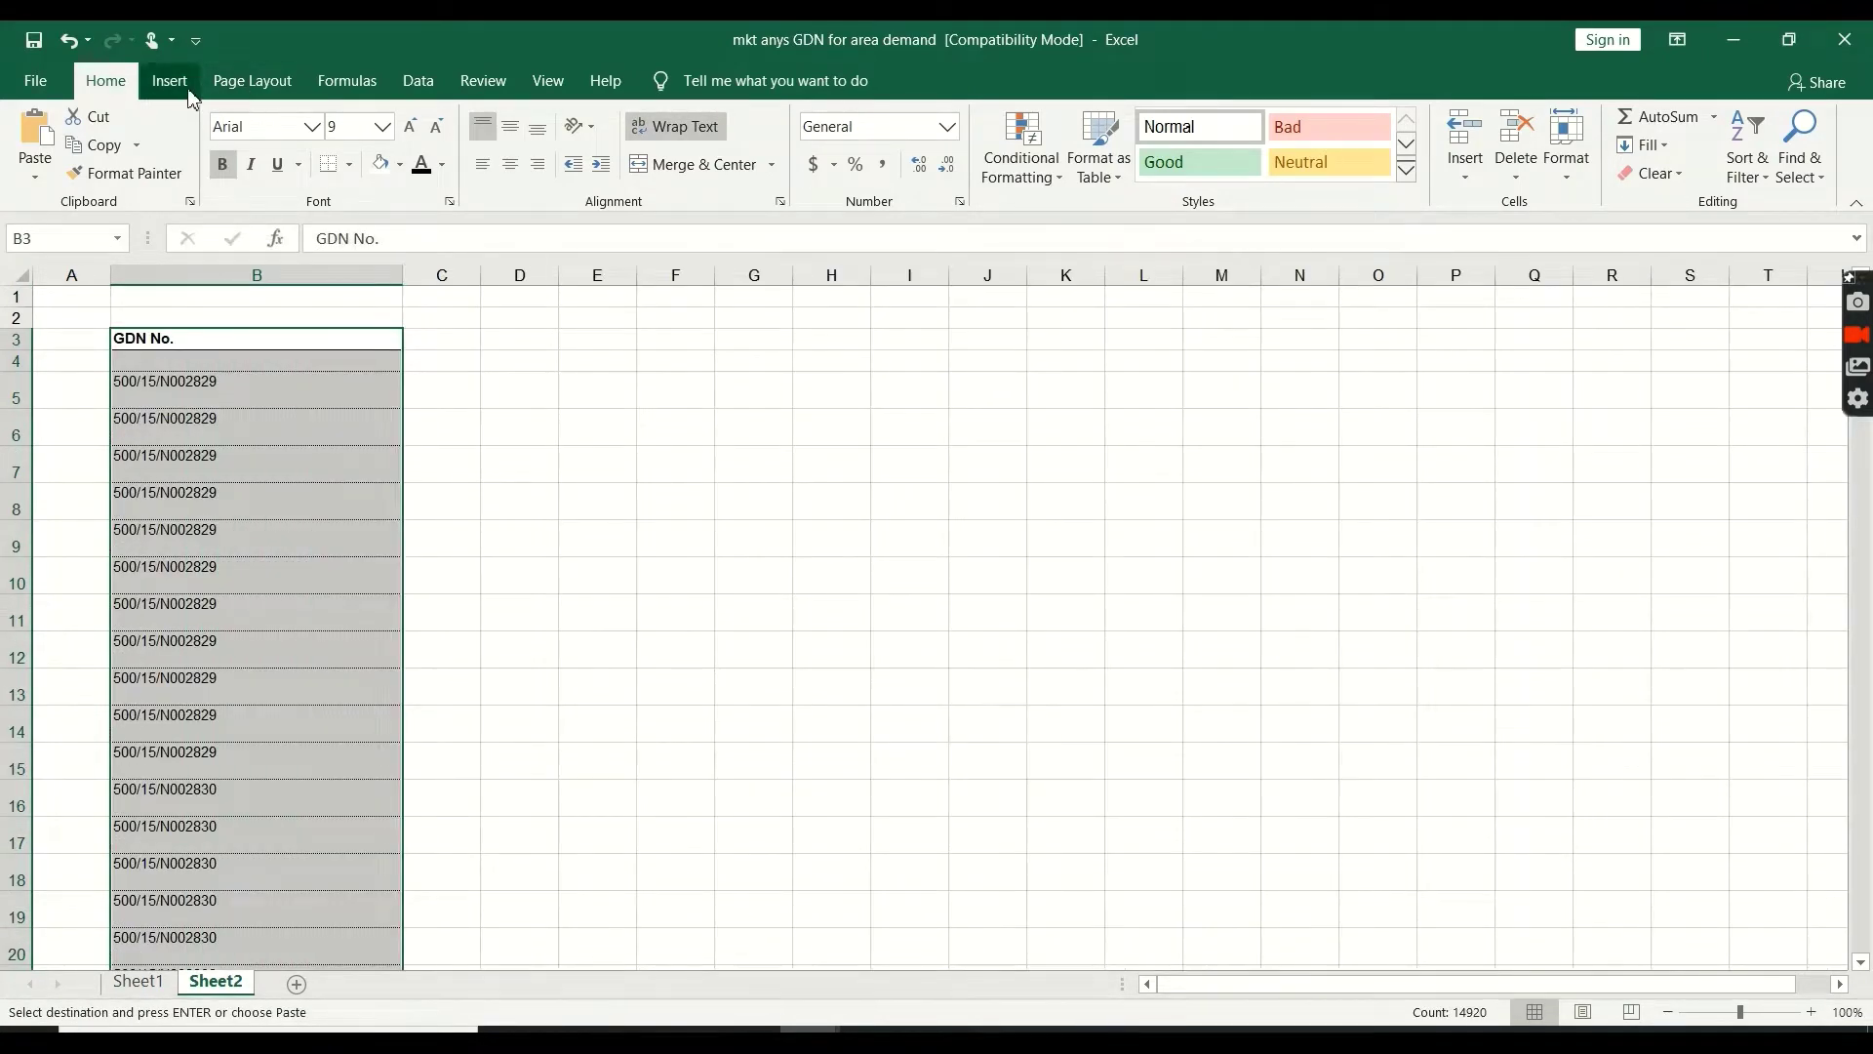
# Remove the duplicate values from the pasted GDN No. list in column B, without treating the first row as a header
pyautogui.click(258, 84)
pyautogui.click(434, 85)
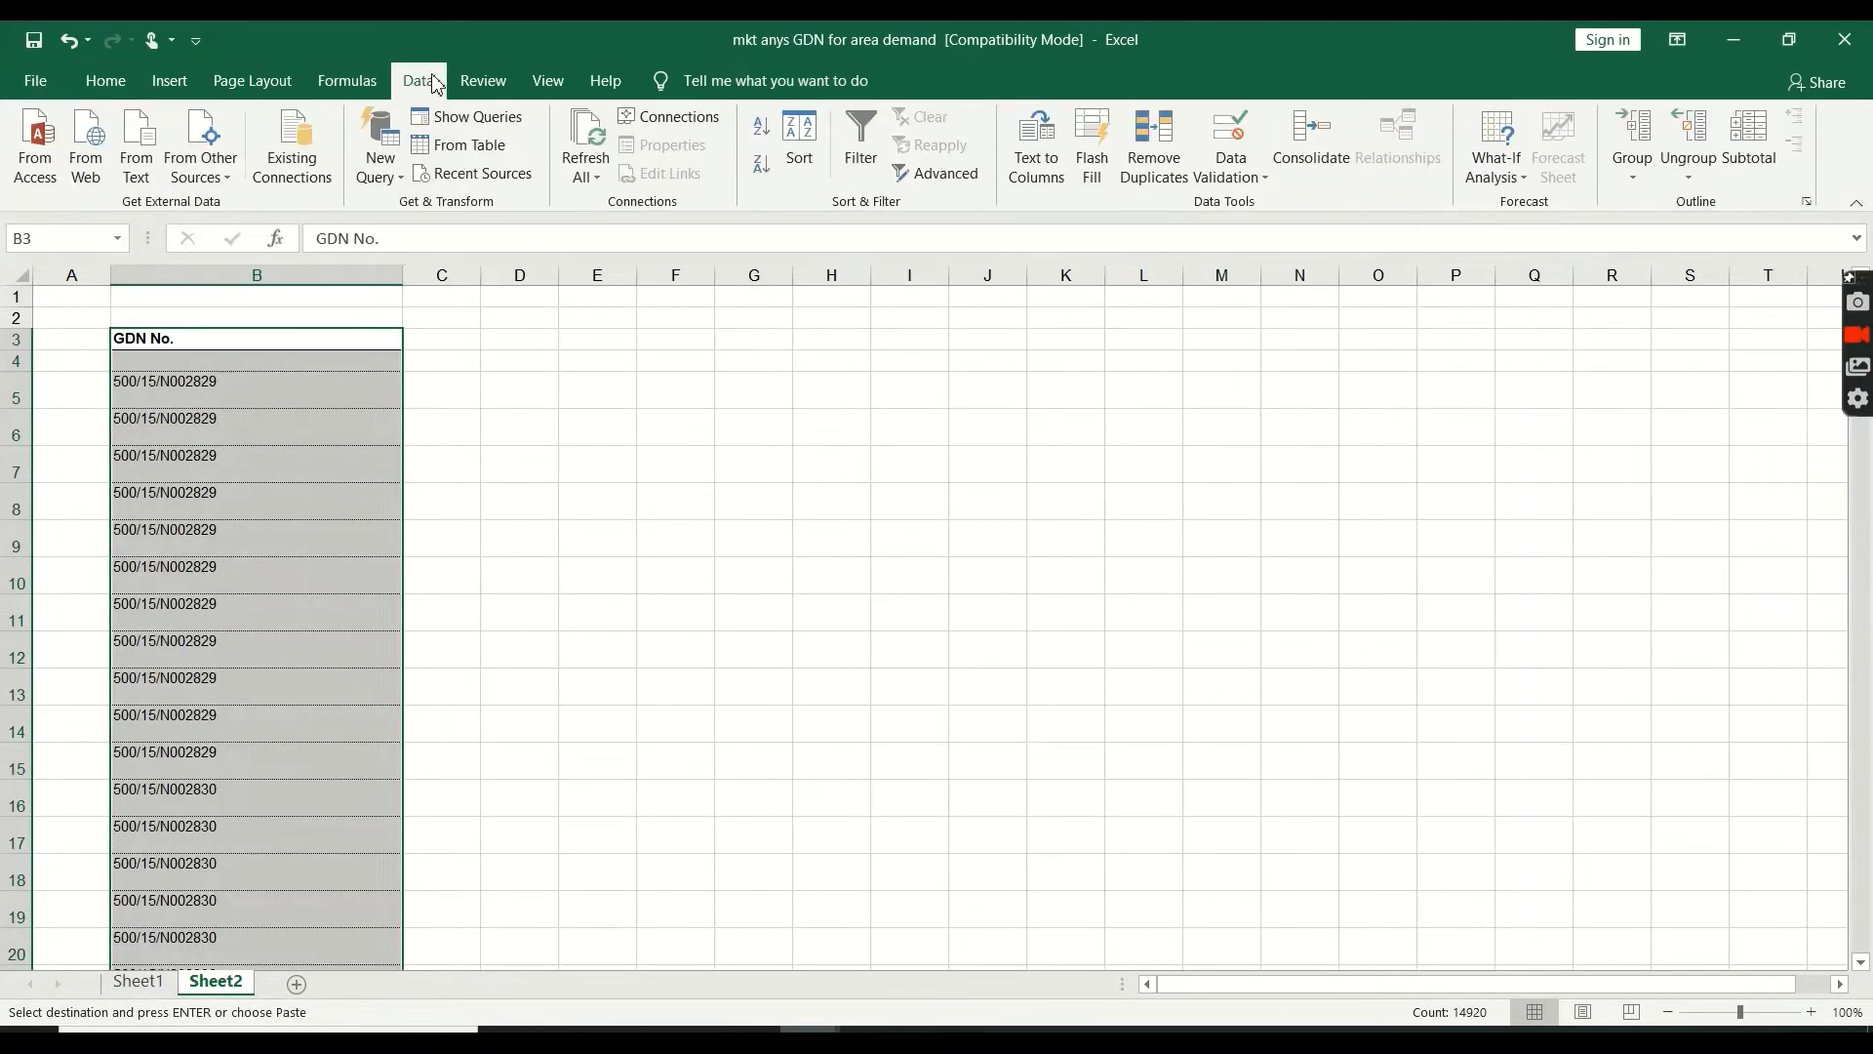
pyautogui.click(1154, 146)
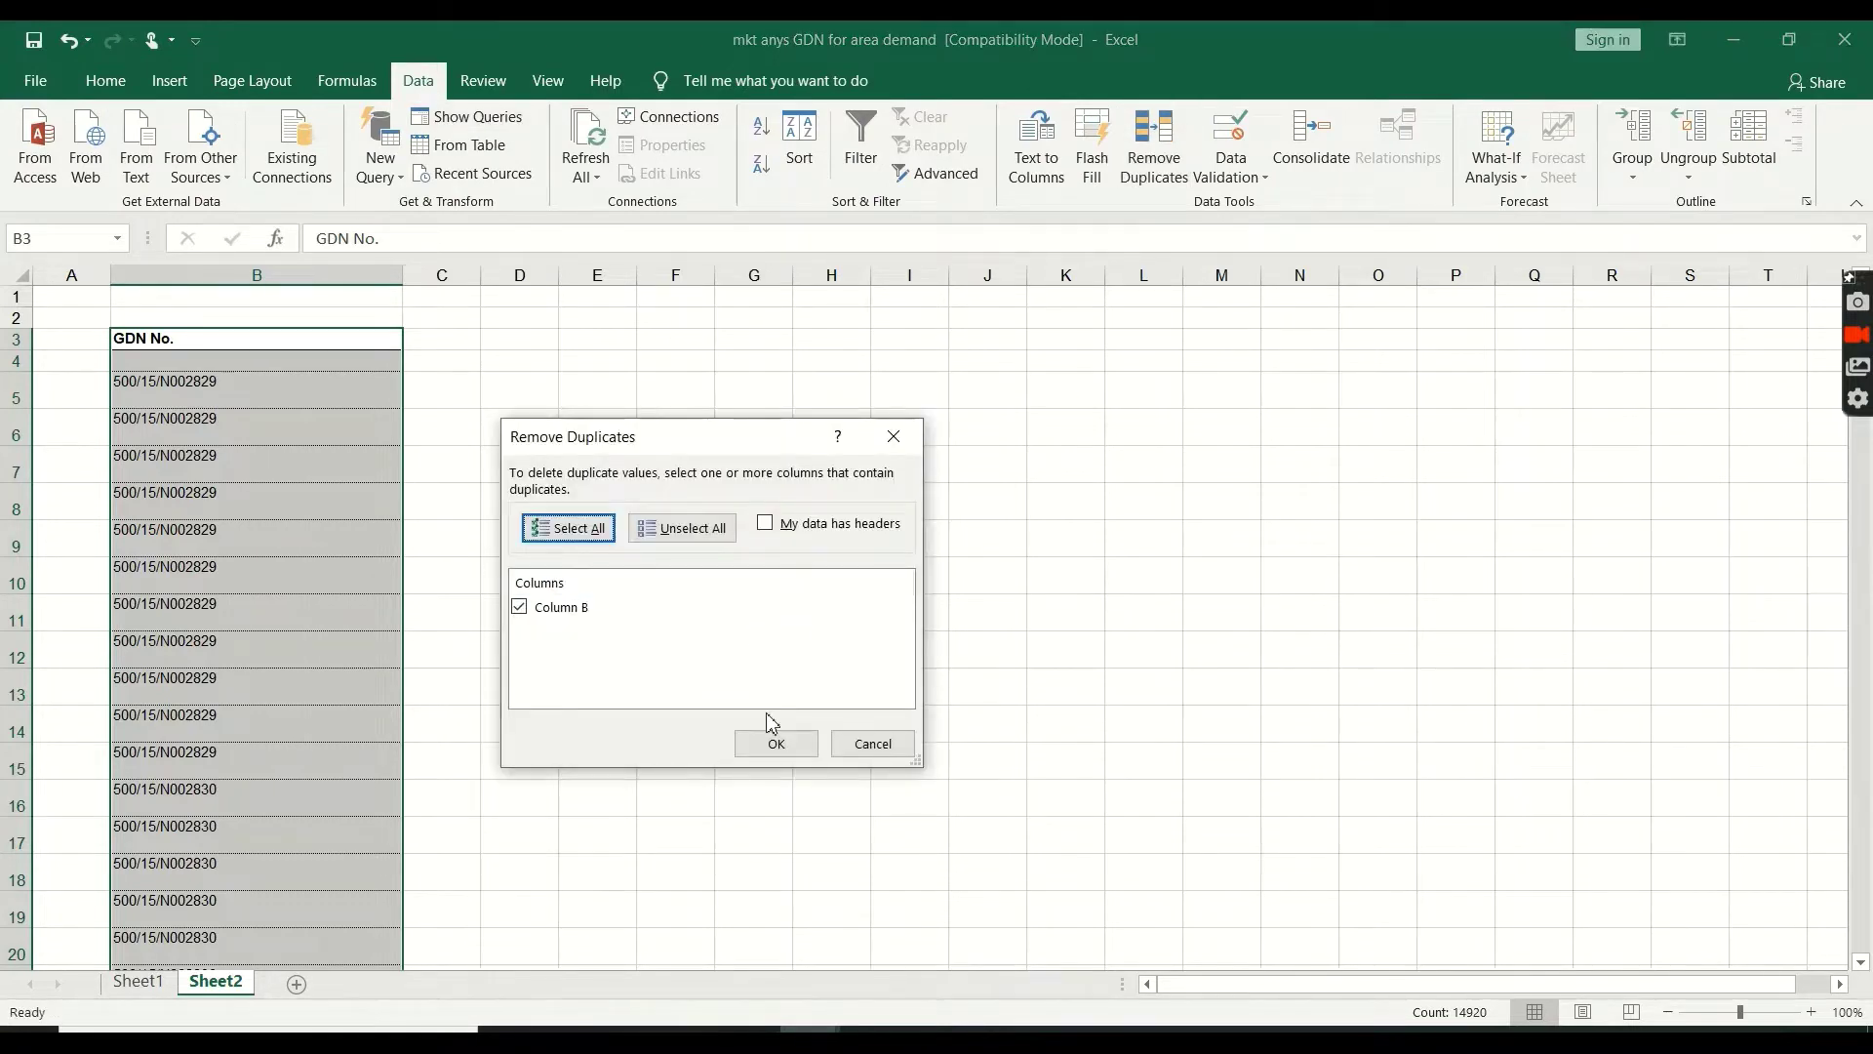
pyautogui.click(776, 744)
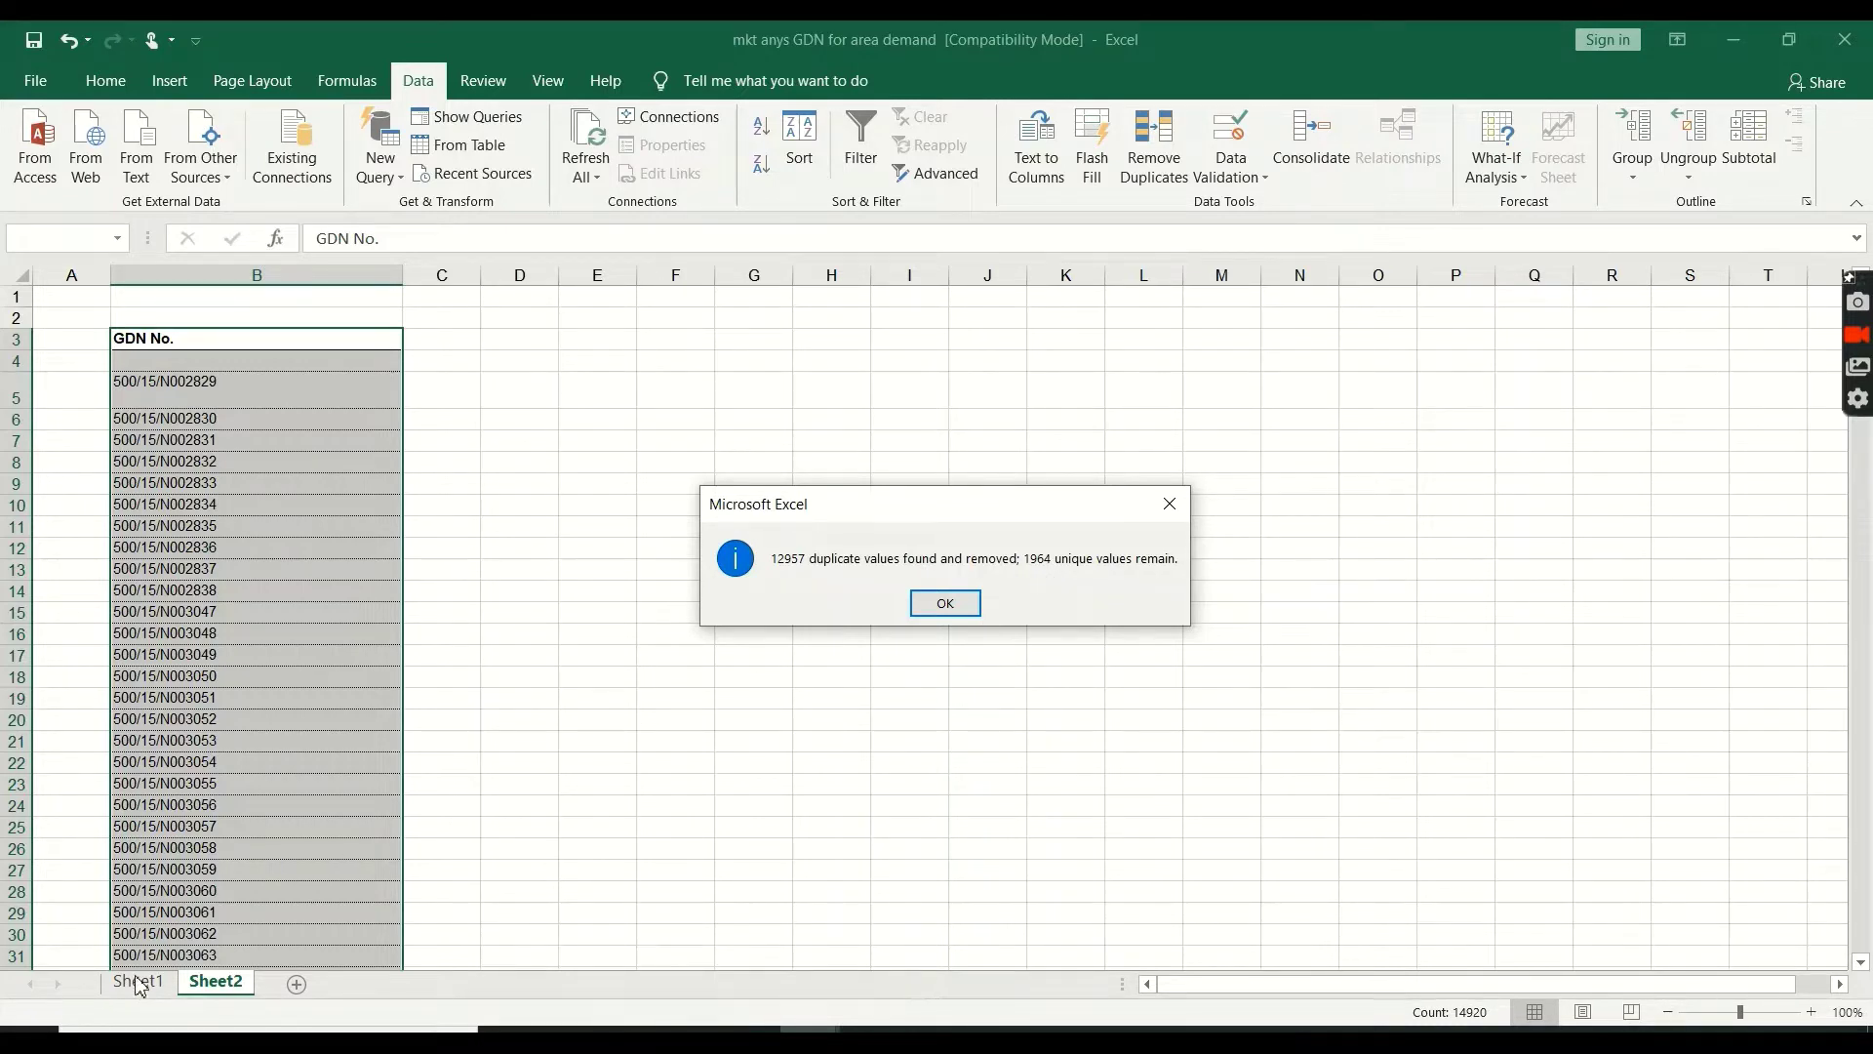
pyautogui.click(952, 599)
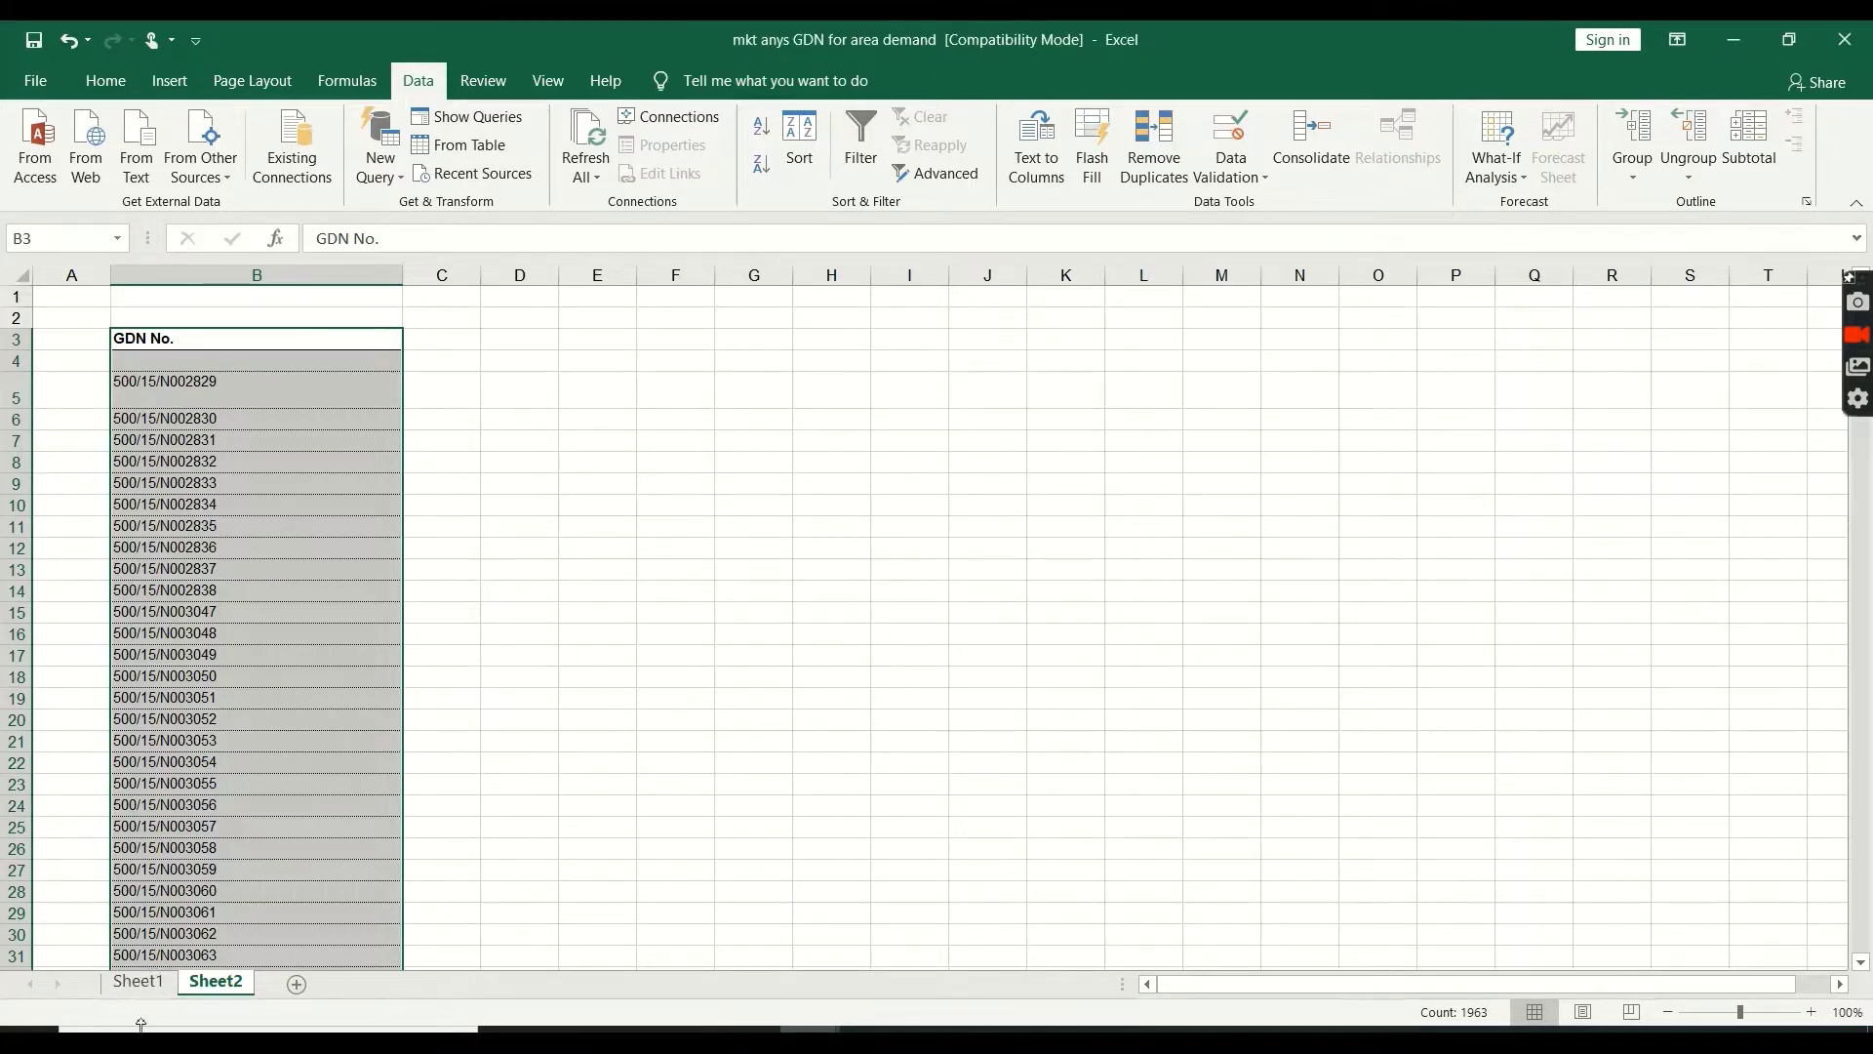
# Go back to the first dispatch rows on Sheet1 and compare the GDN numbers and item names in rows 9 and 10
pyautogui.click(137, 982)
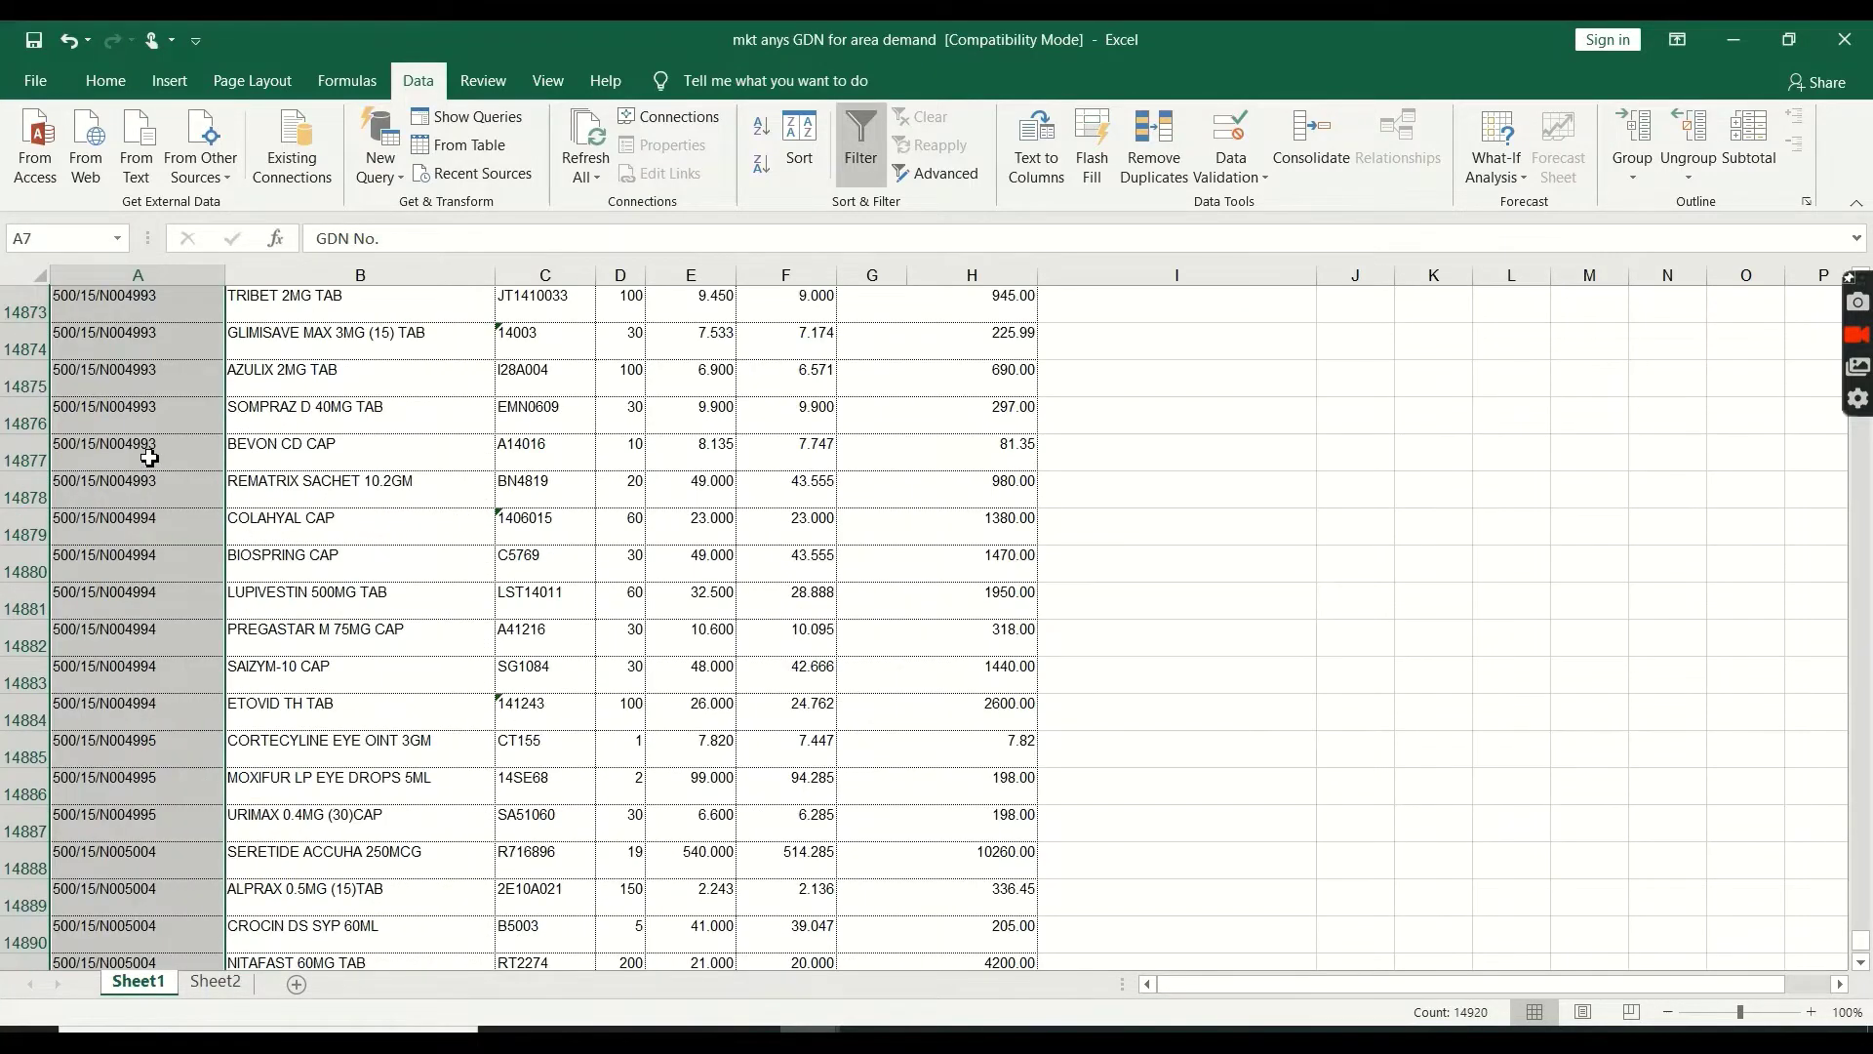
pyautogui.scroll(20, 149, 419)
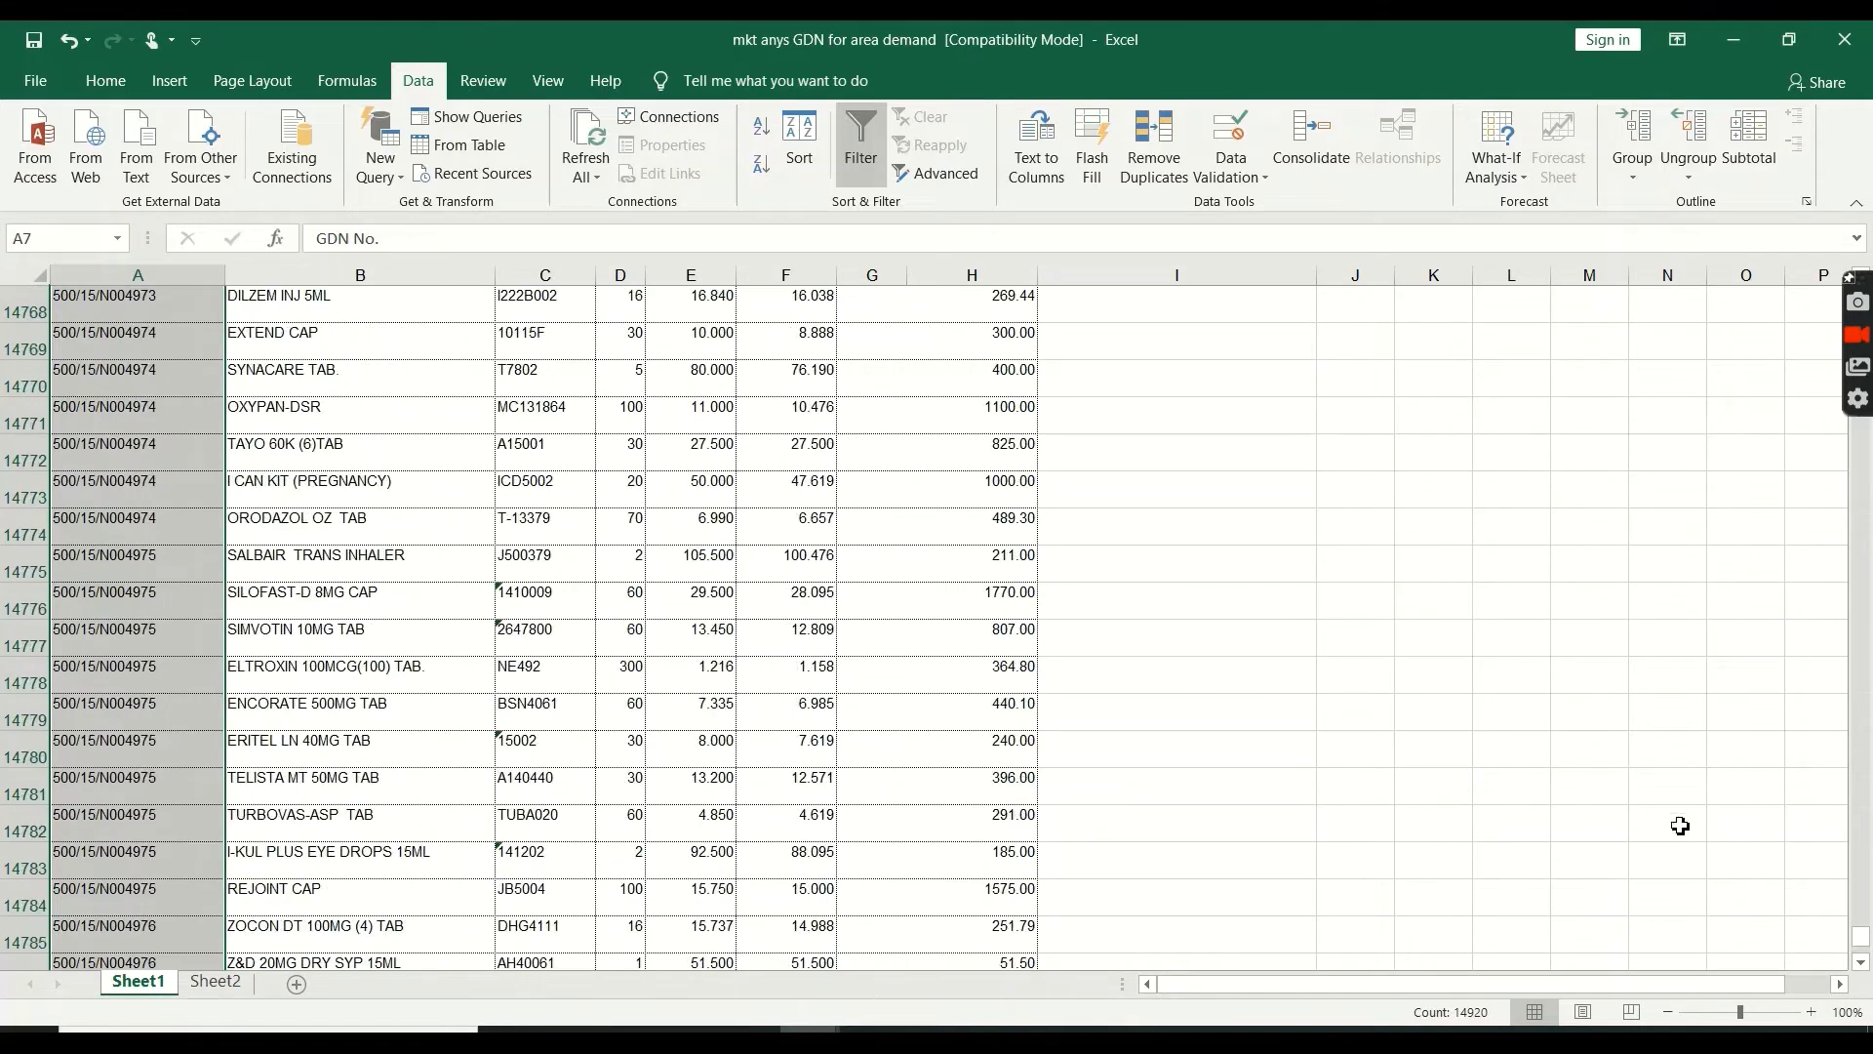
pyautogui.moveTo(1861, 394); pyautogui.dragTo(1864, 310)
pyautogui.scroll(15, 198, 398)
pyautogui.scroll(6, 136, 336)
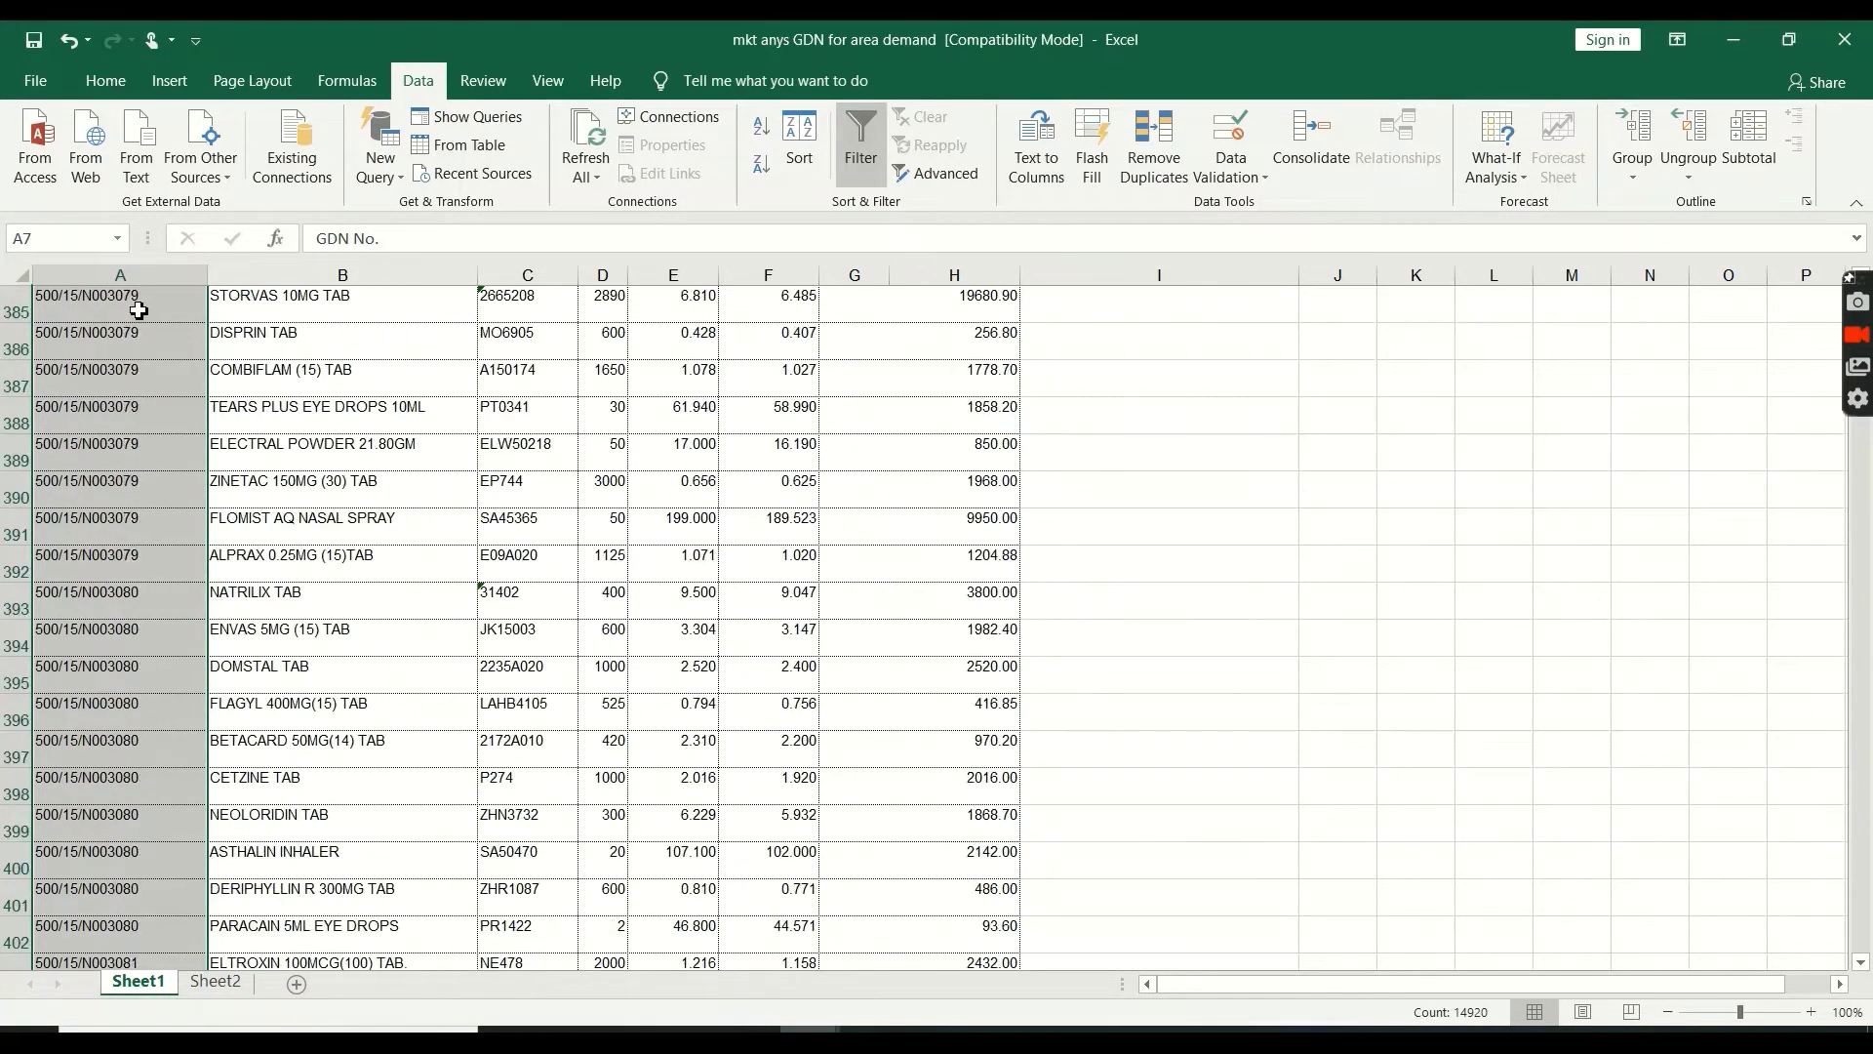
pyautogui.click(144, 312)
pyautogui.hotkey('ctrl', 'Up')
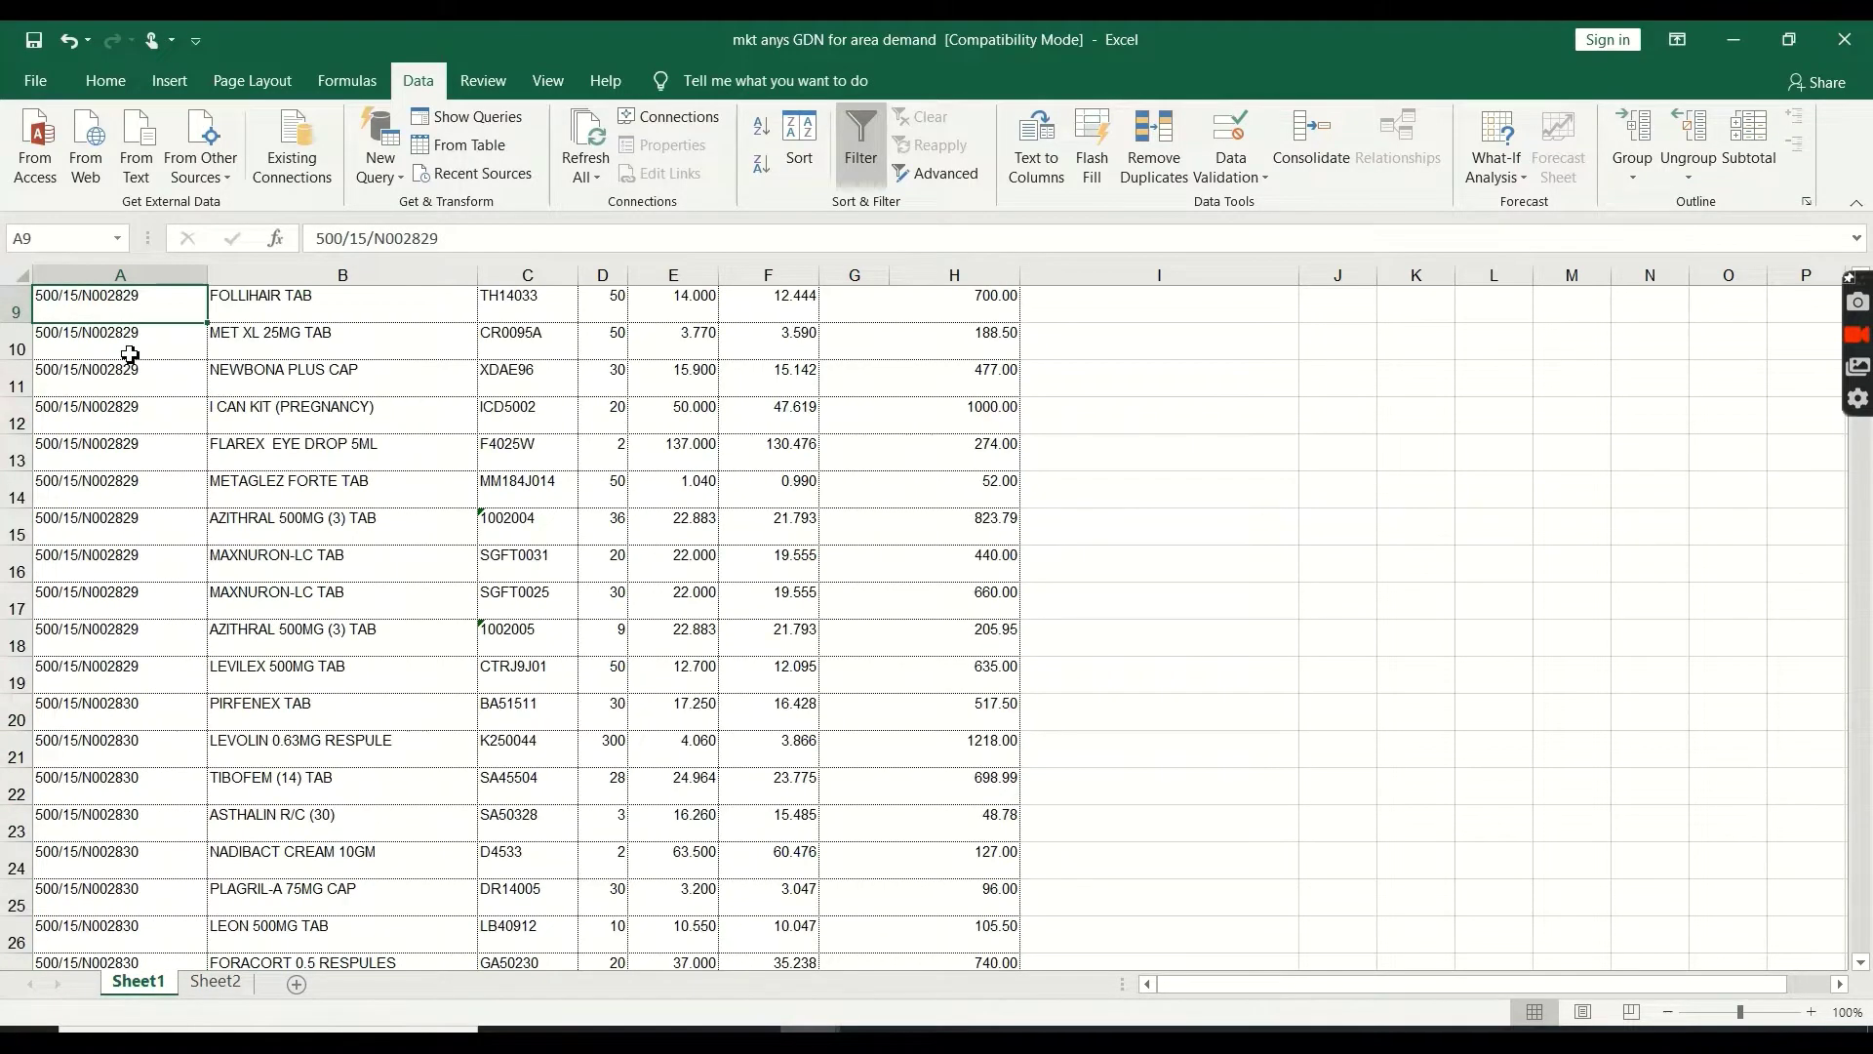
pyautogui.scroll(2, 129, 354)
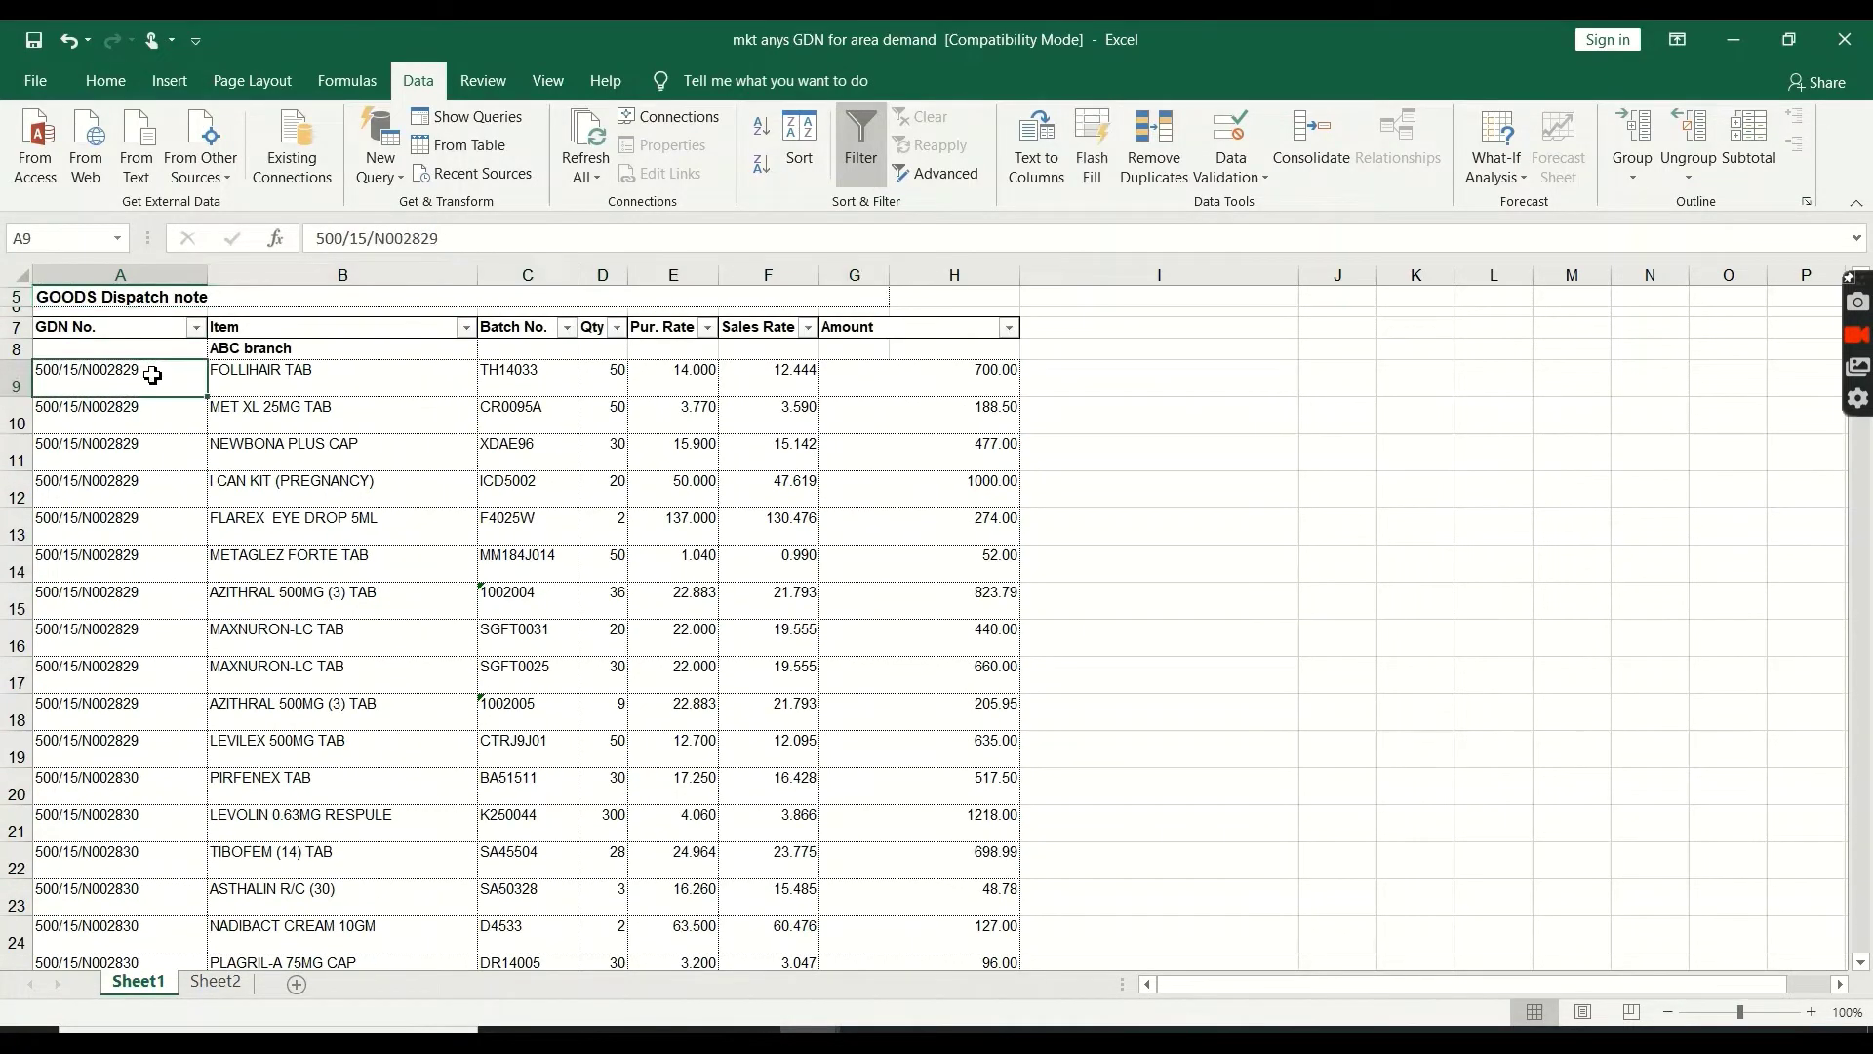
pyautogui.click(301, 374)
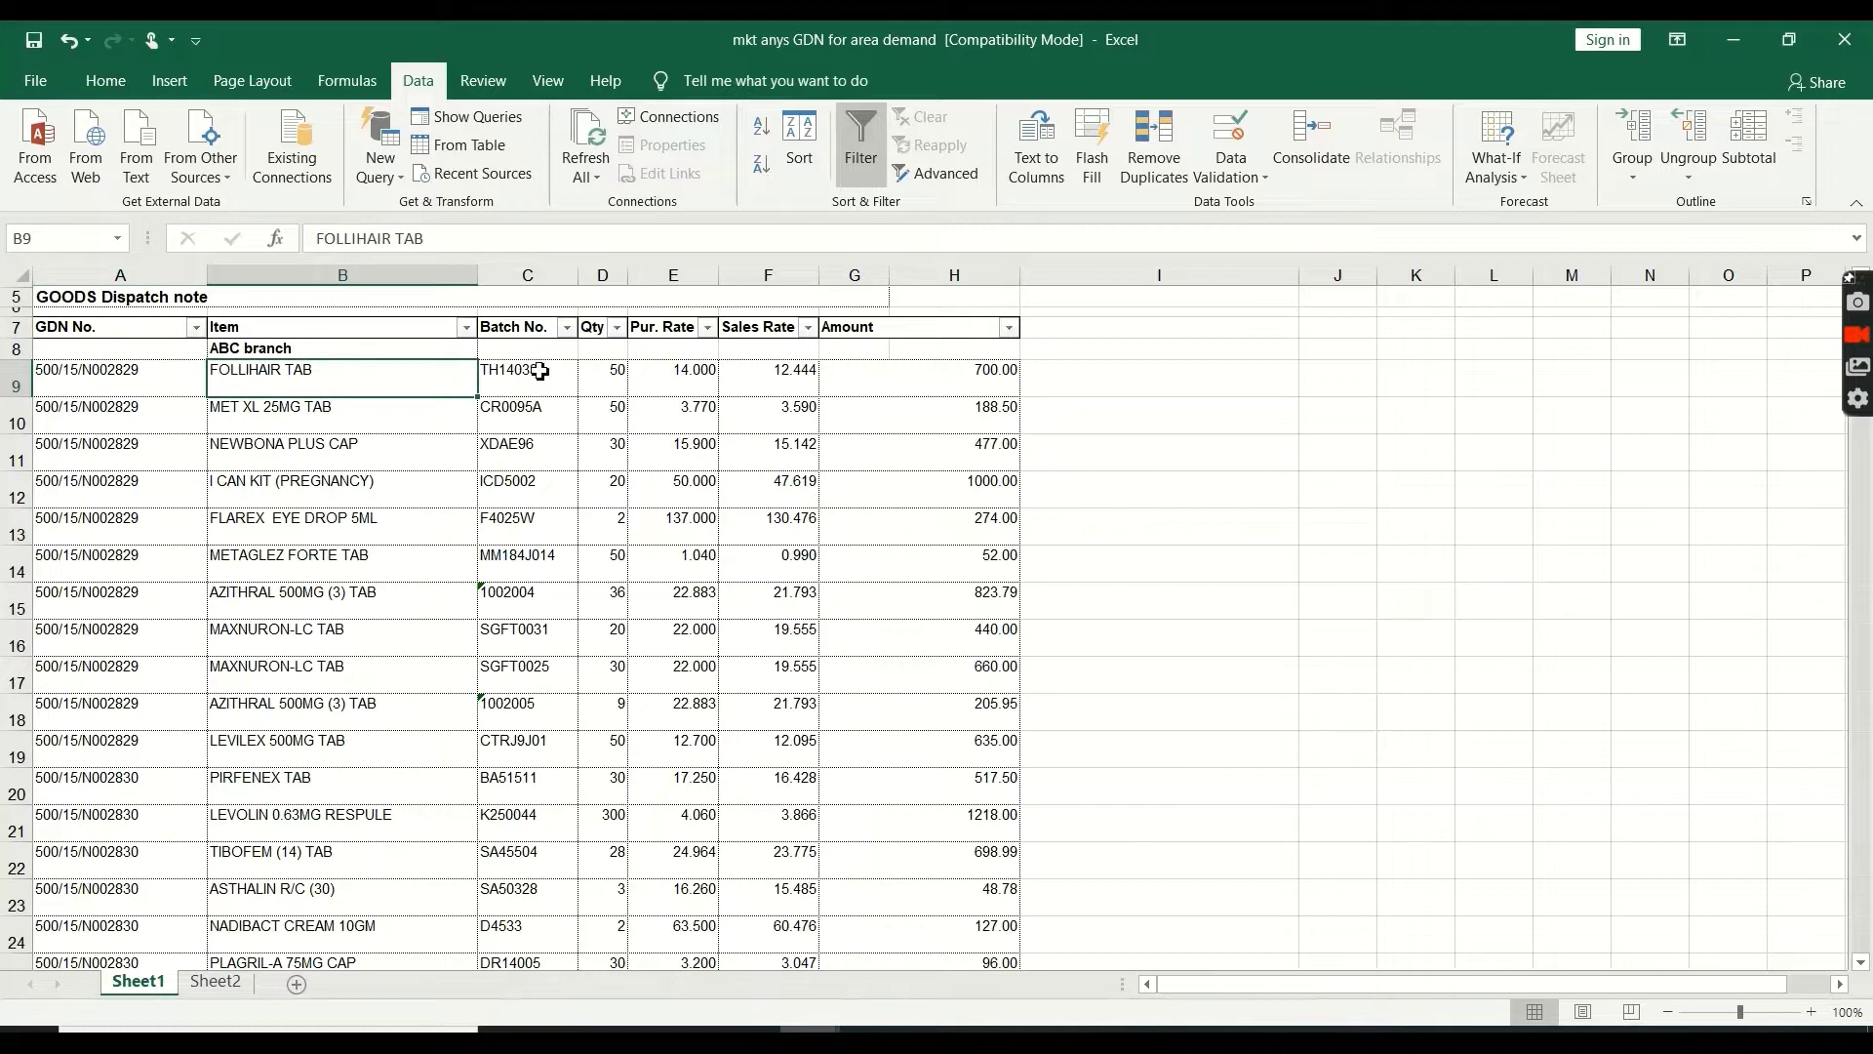
pyautogui.click(119, 421)
pyautogui.click(288, 415)
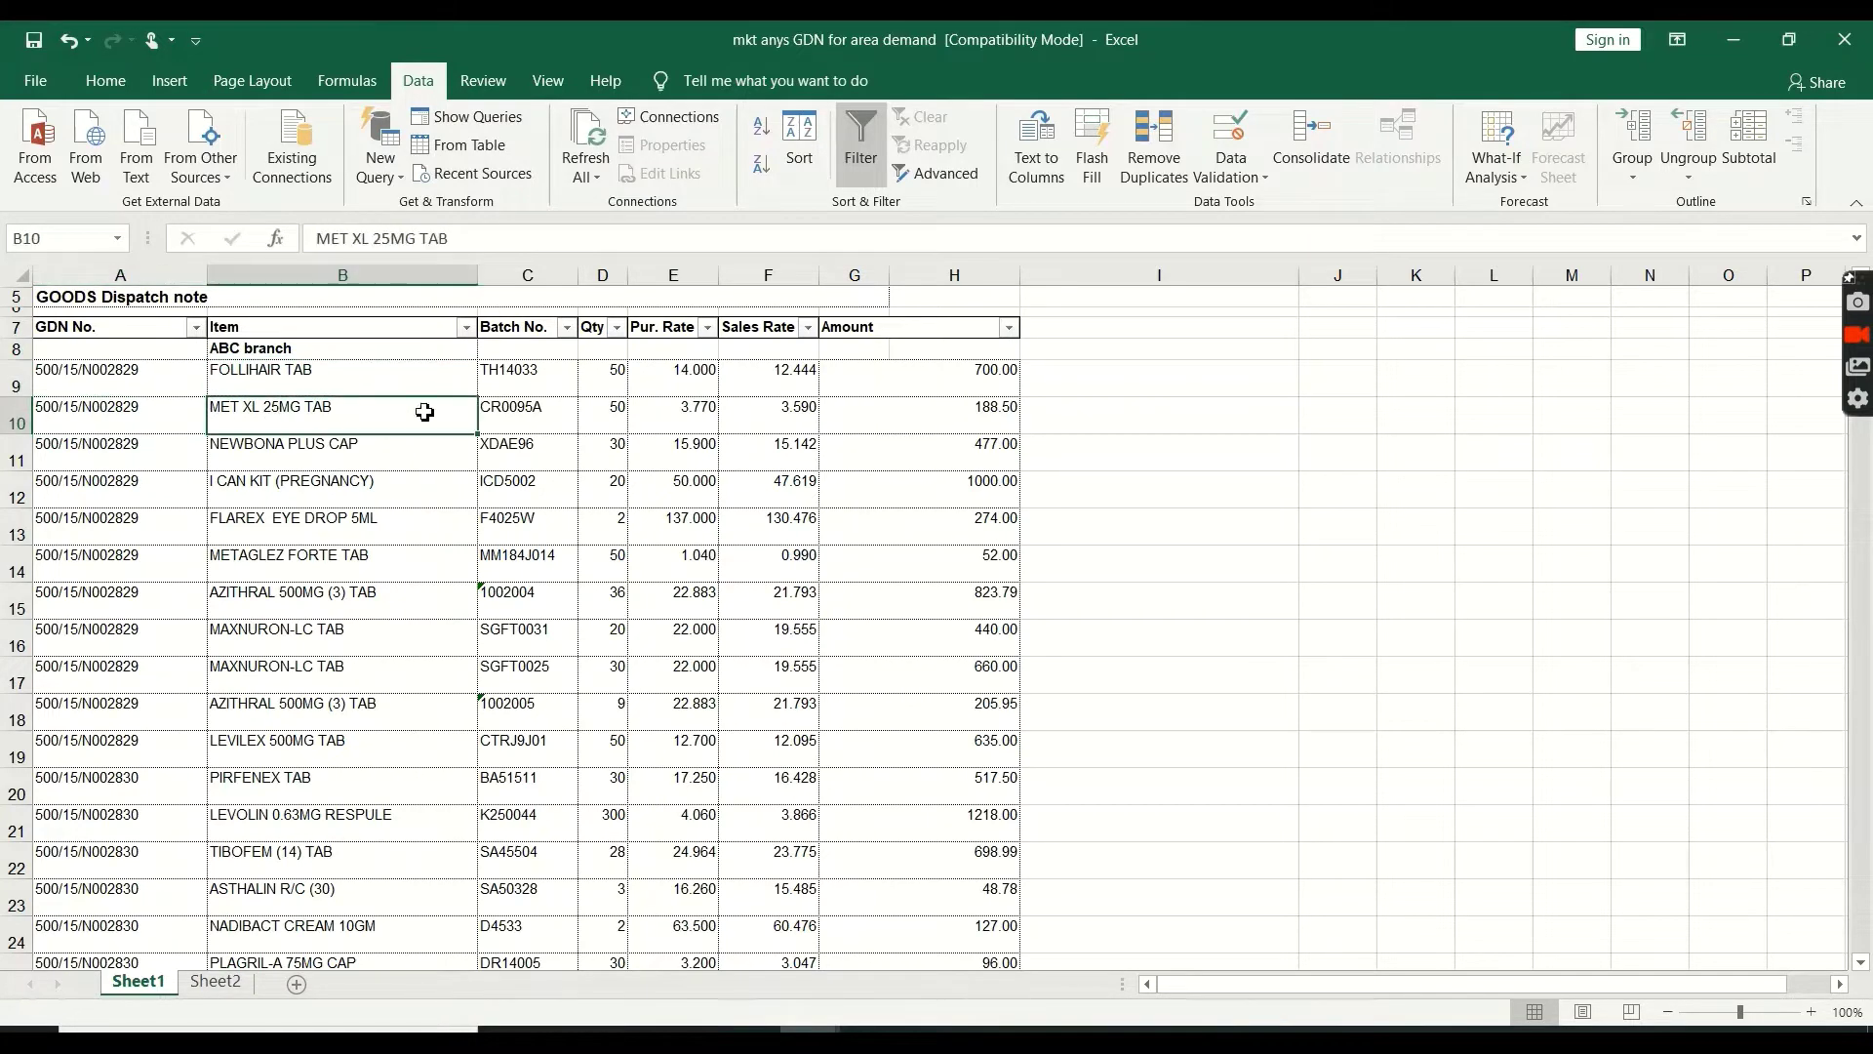
# Compare the GDN number and item in row 11 on Sheet1, check the unique list on Sheet2, and return to Sheet1
pyautogui.click(119, 452)
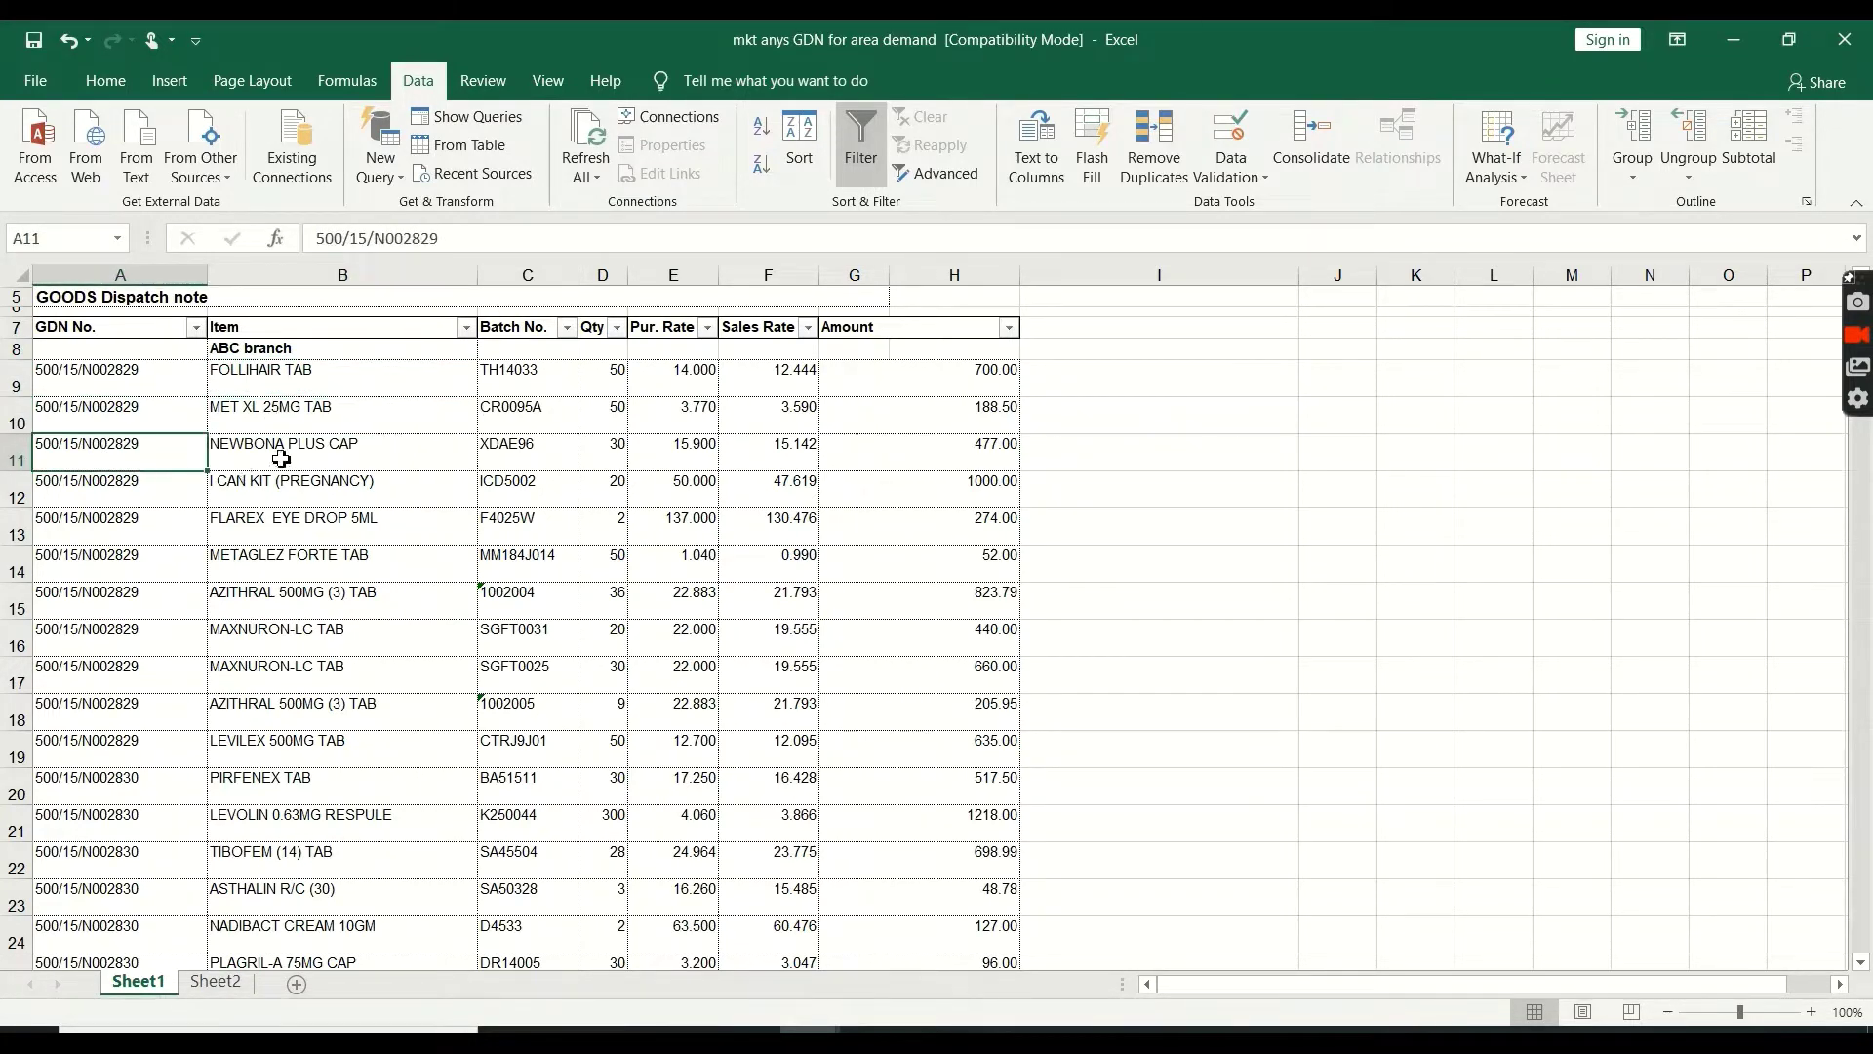
pyautogui.click(283, 455)
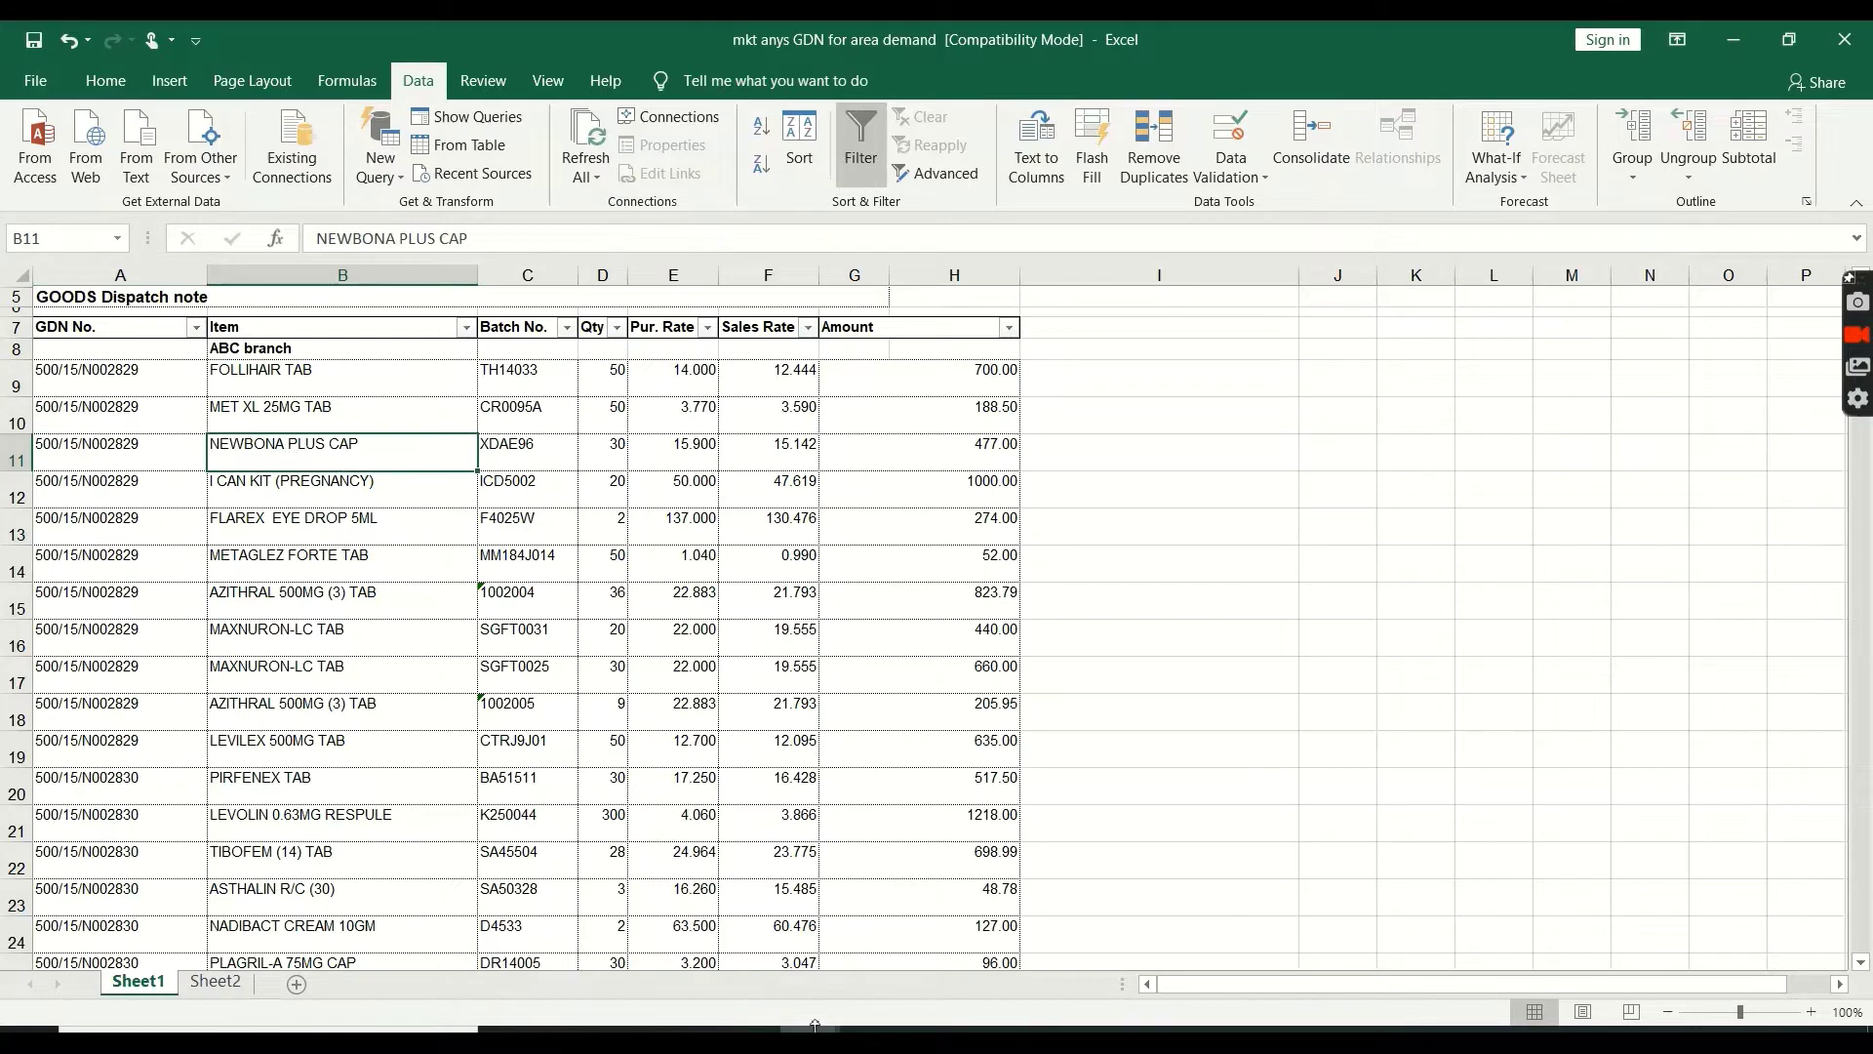
pyautogui.click(216, 983)
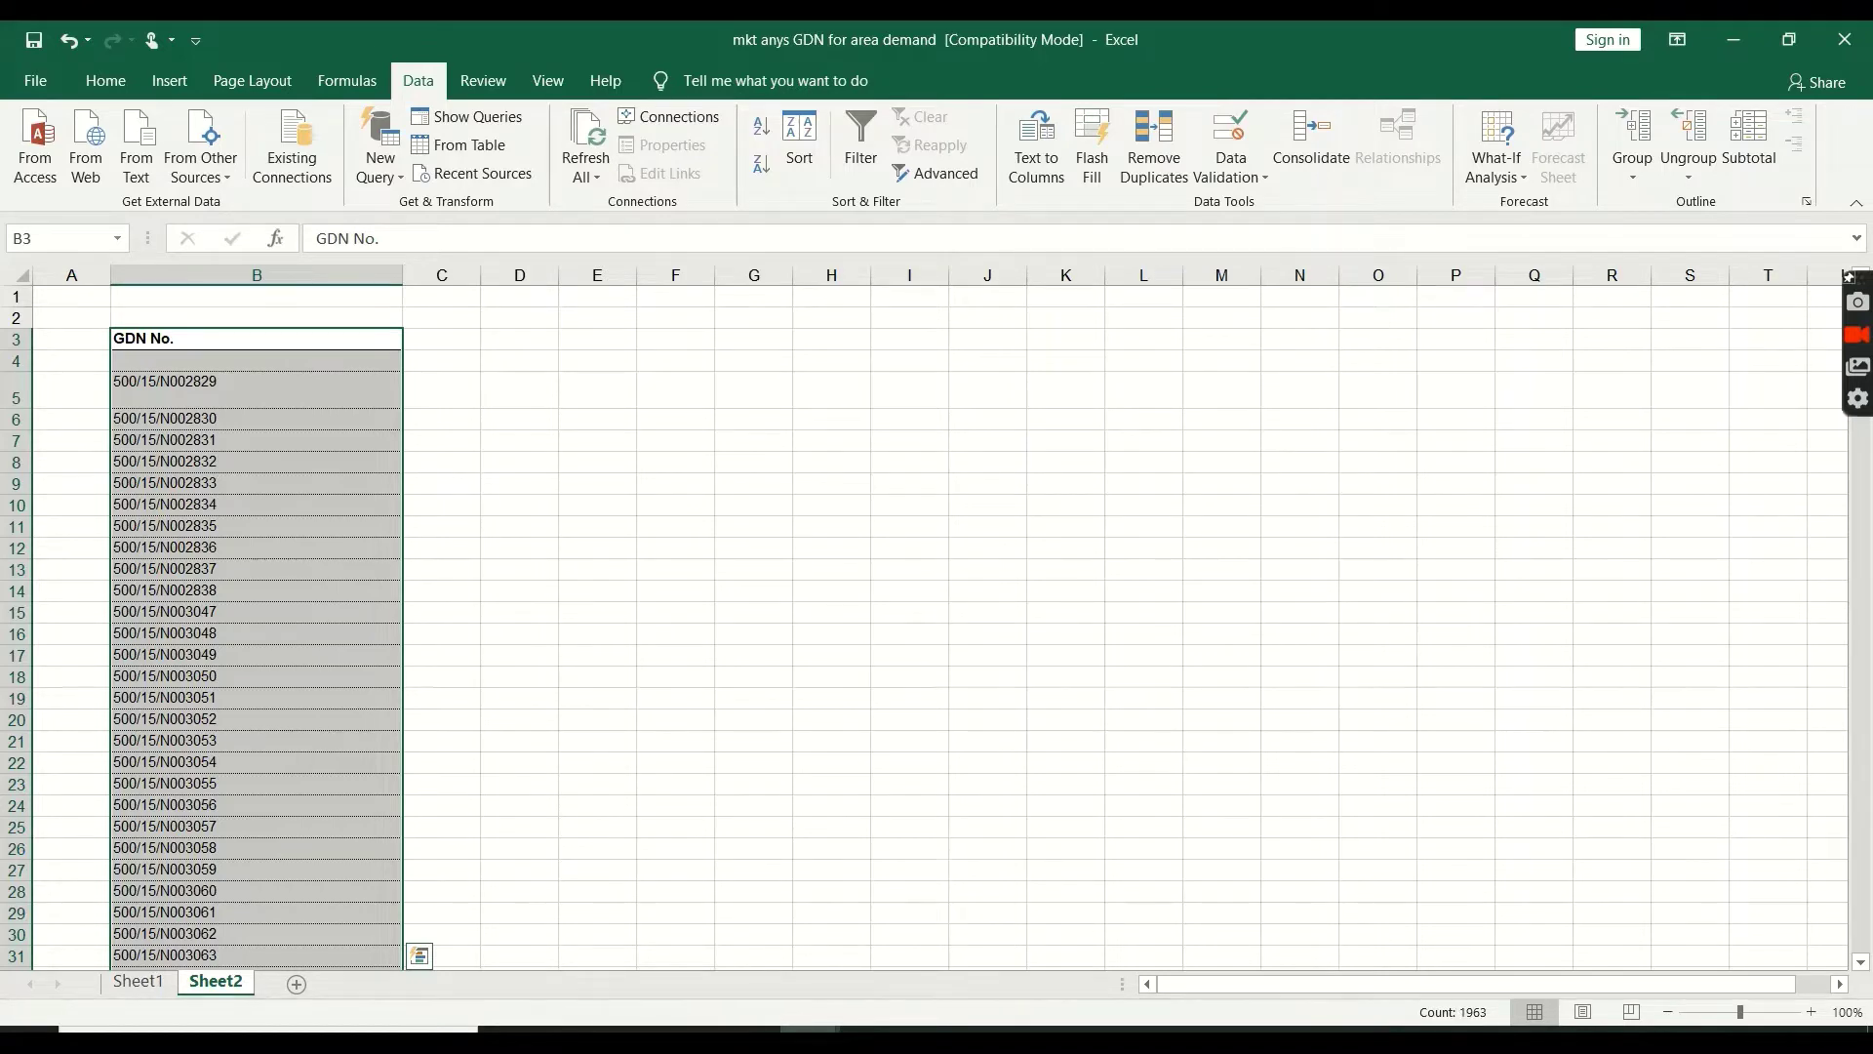
pyautogui.click(138, 985)
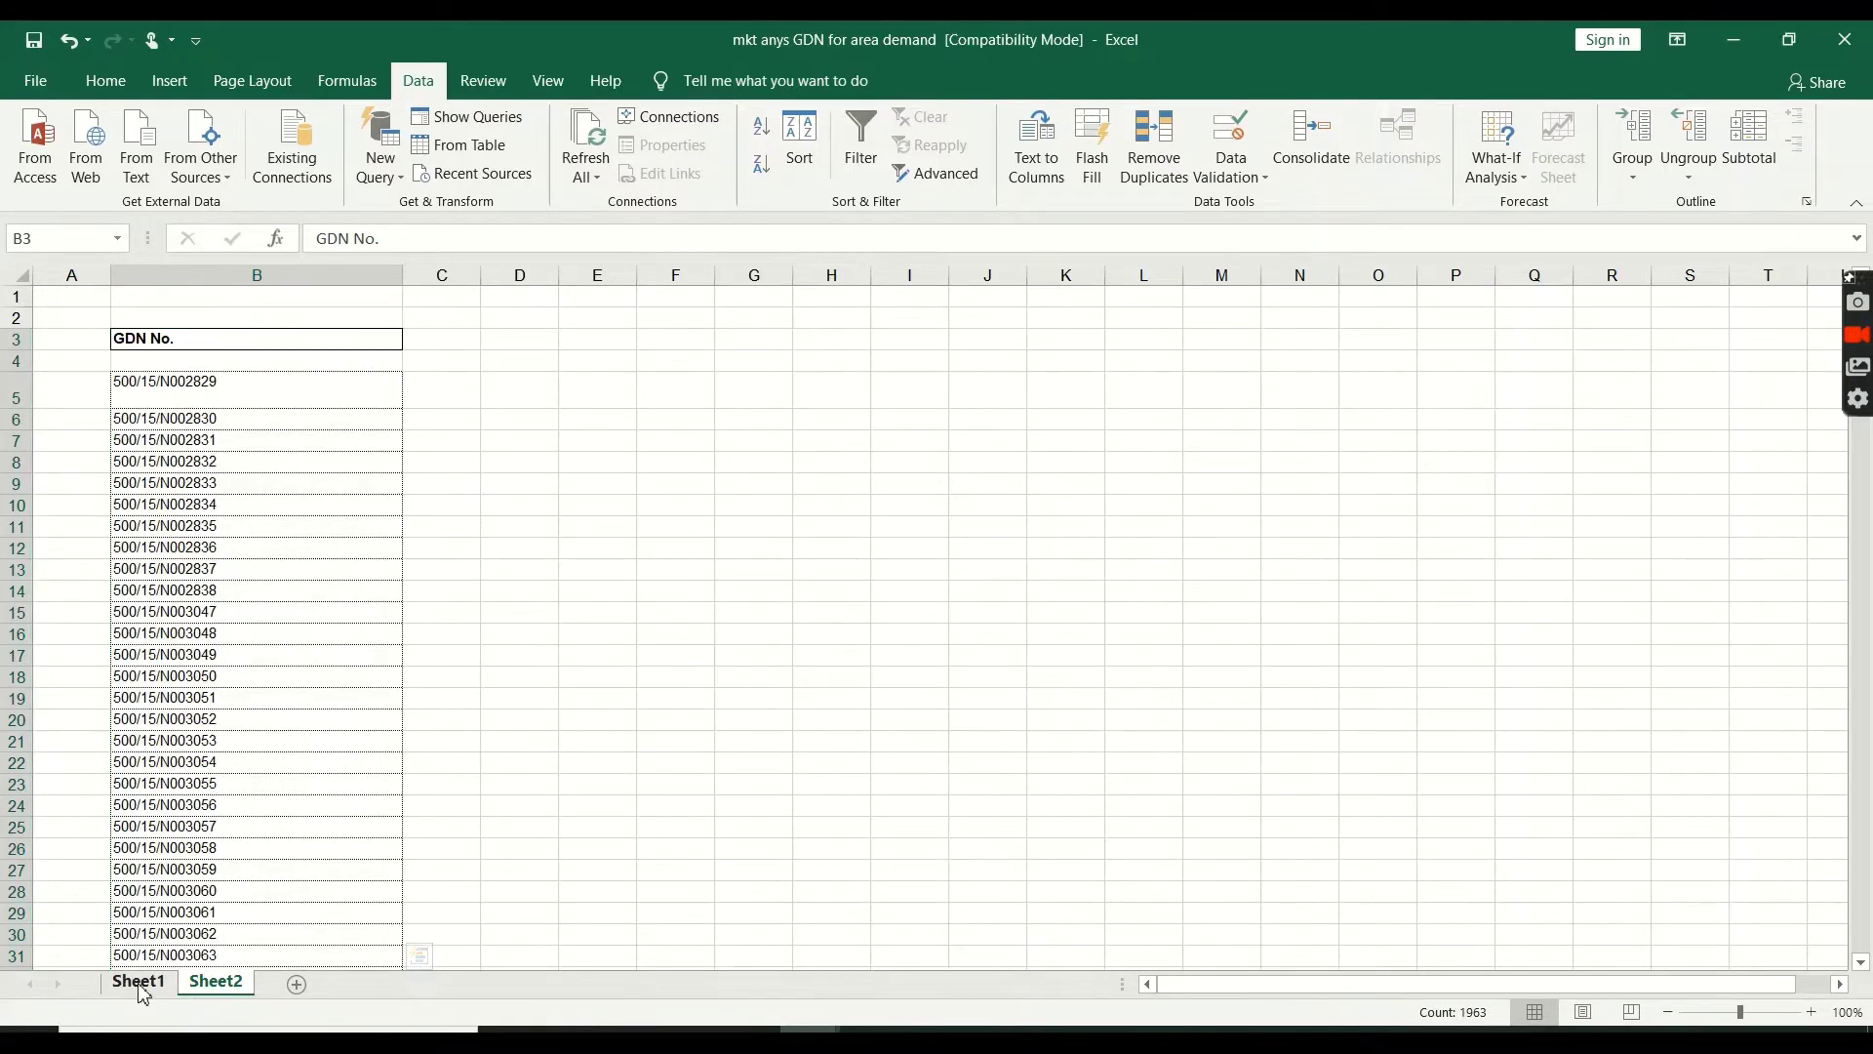
pyautogui.click(337, 753)
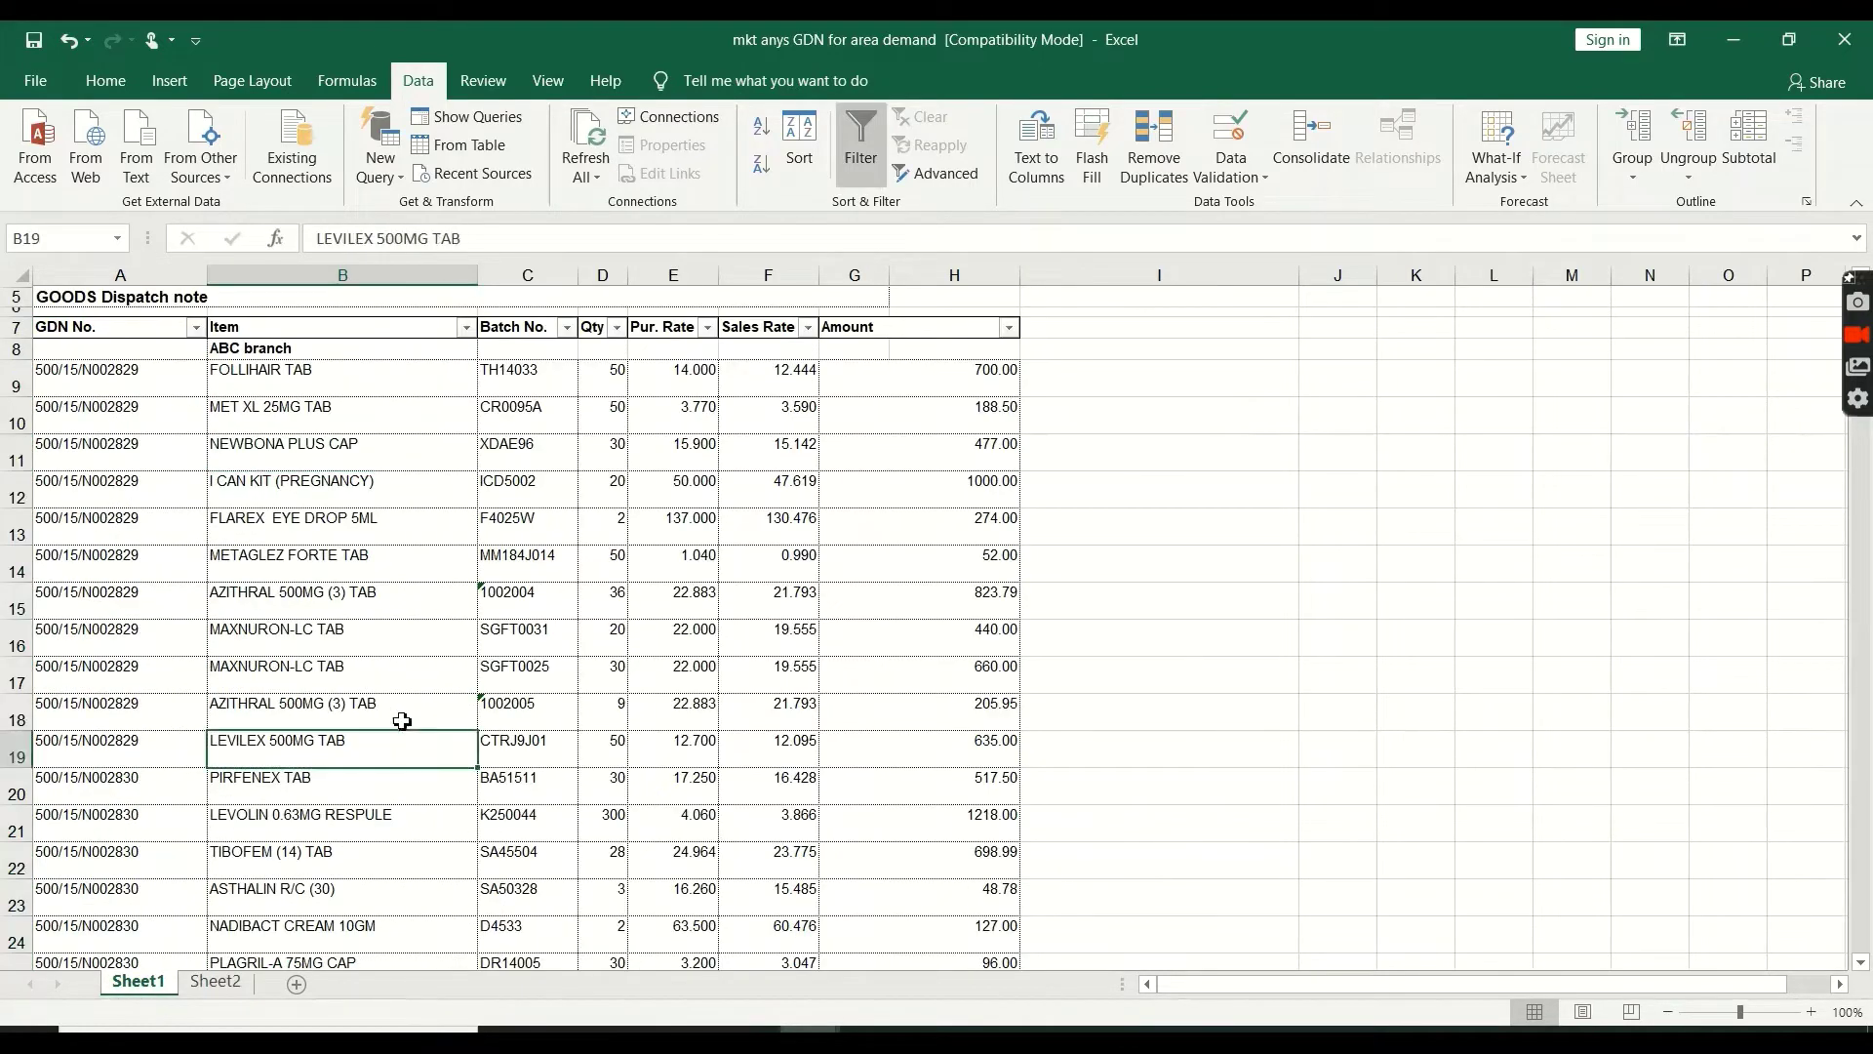
# Examine how the GDN numbers in column A are composed, from cell A9 down, without changing them
pyautogui.click(258, 277)
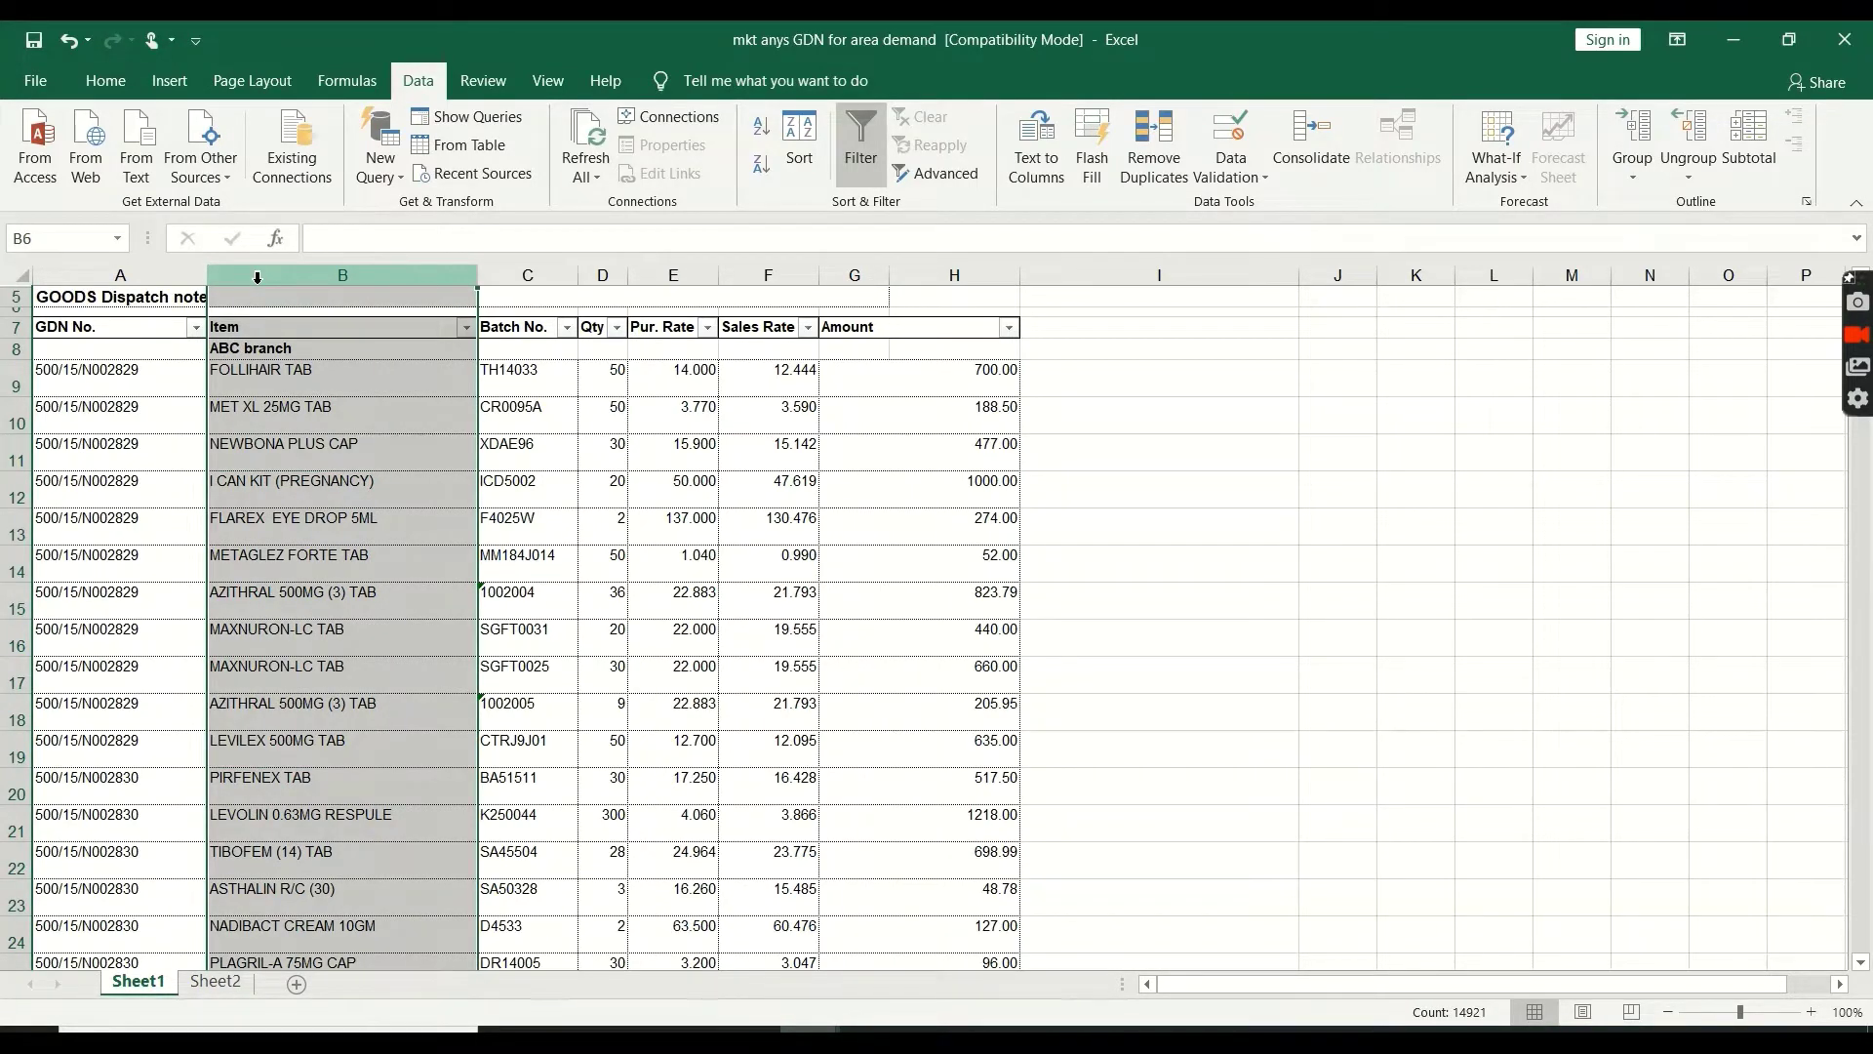
pyautogui.moveTo(62, 375); pyautogui.dragTo(62, 849)
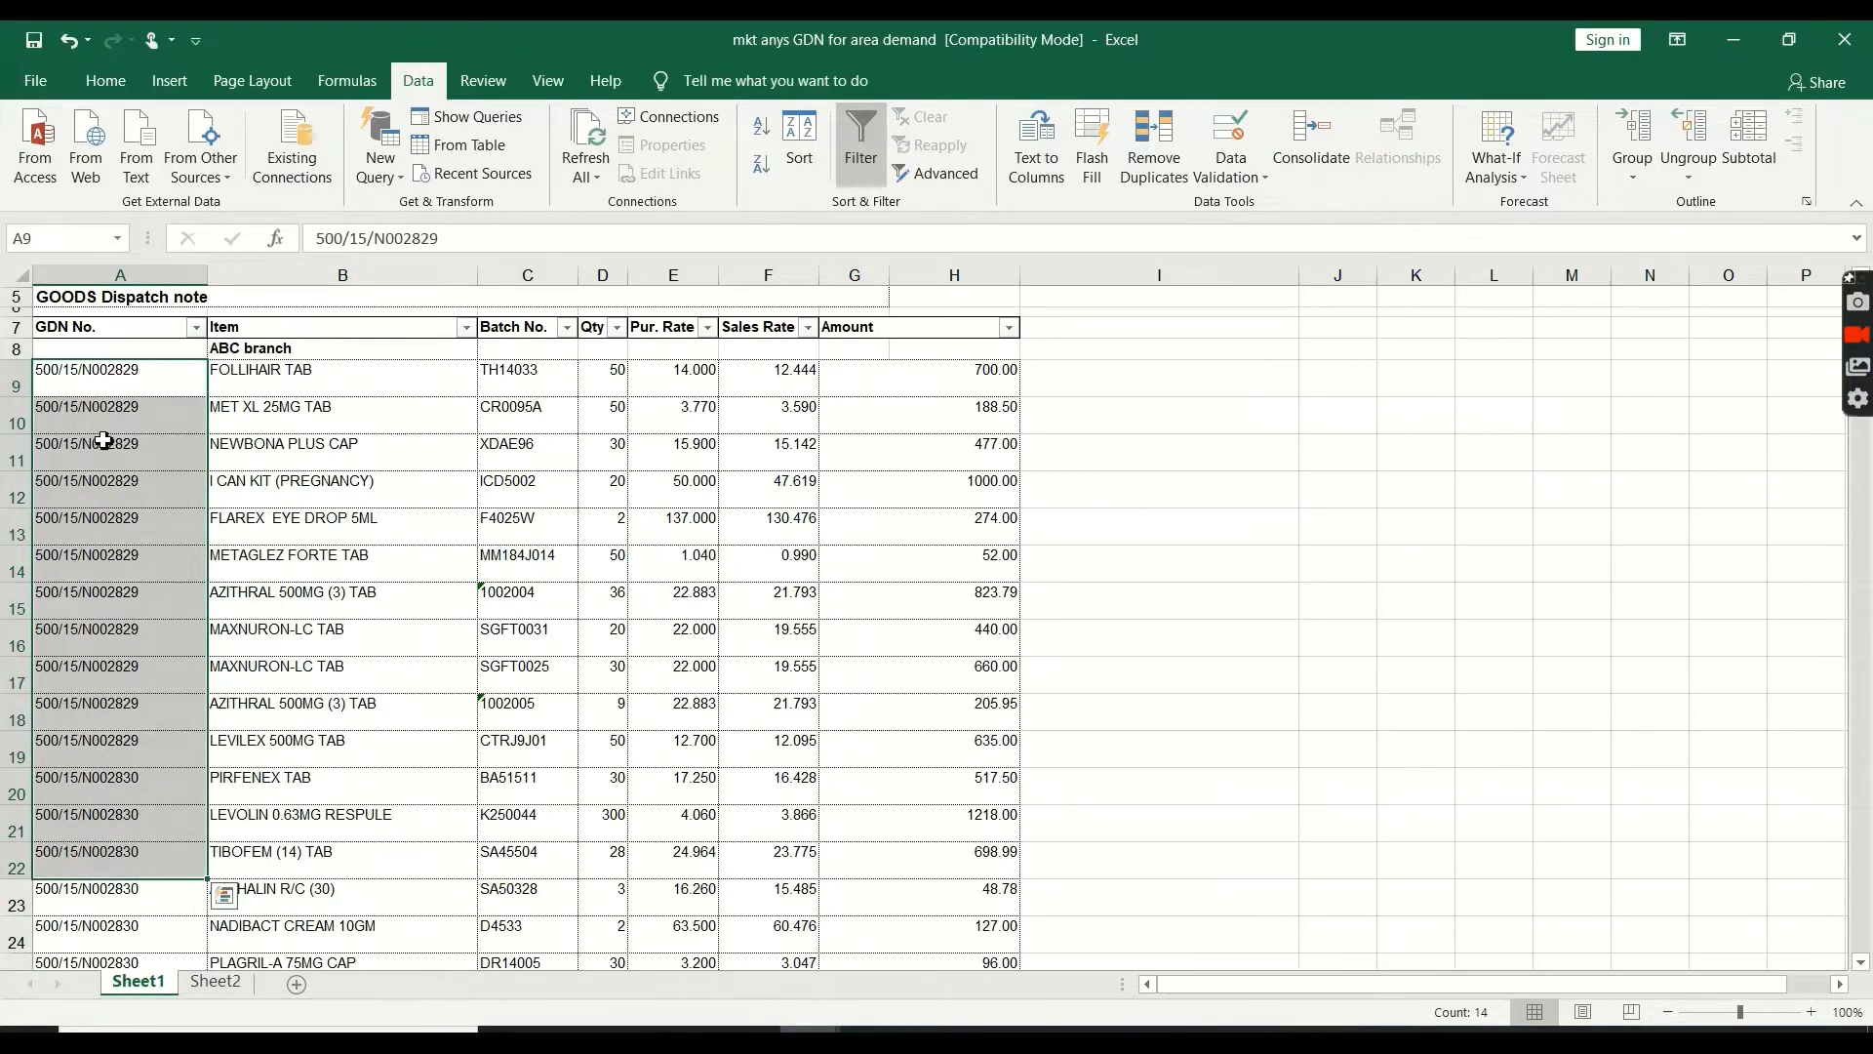
pyautogui.click(43, 372)
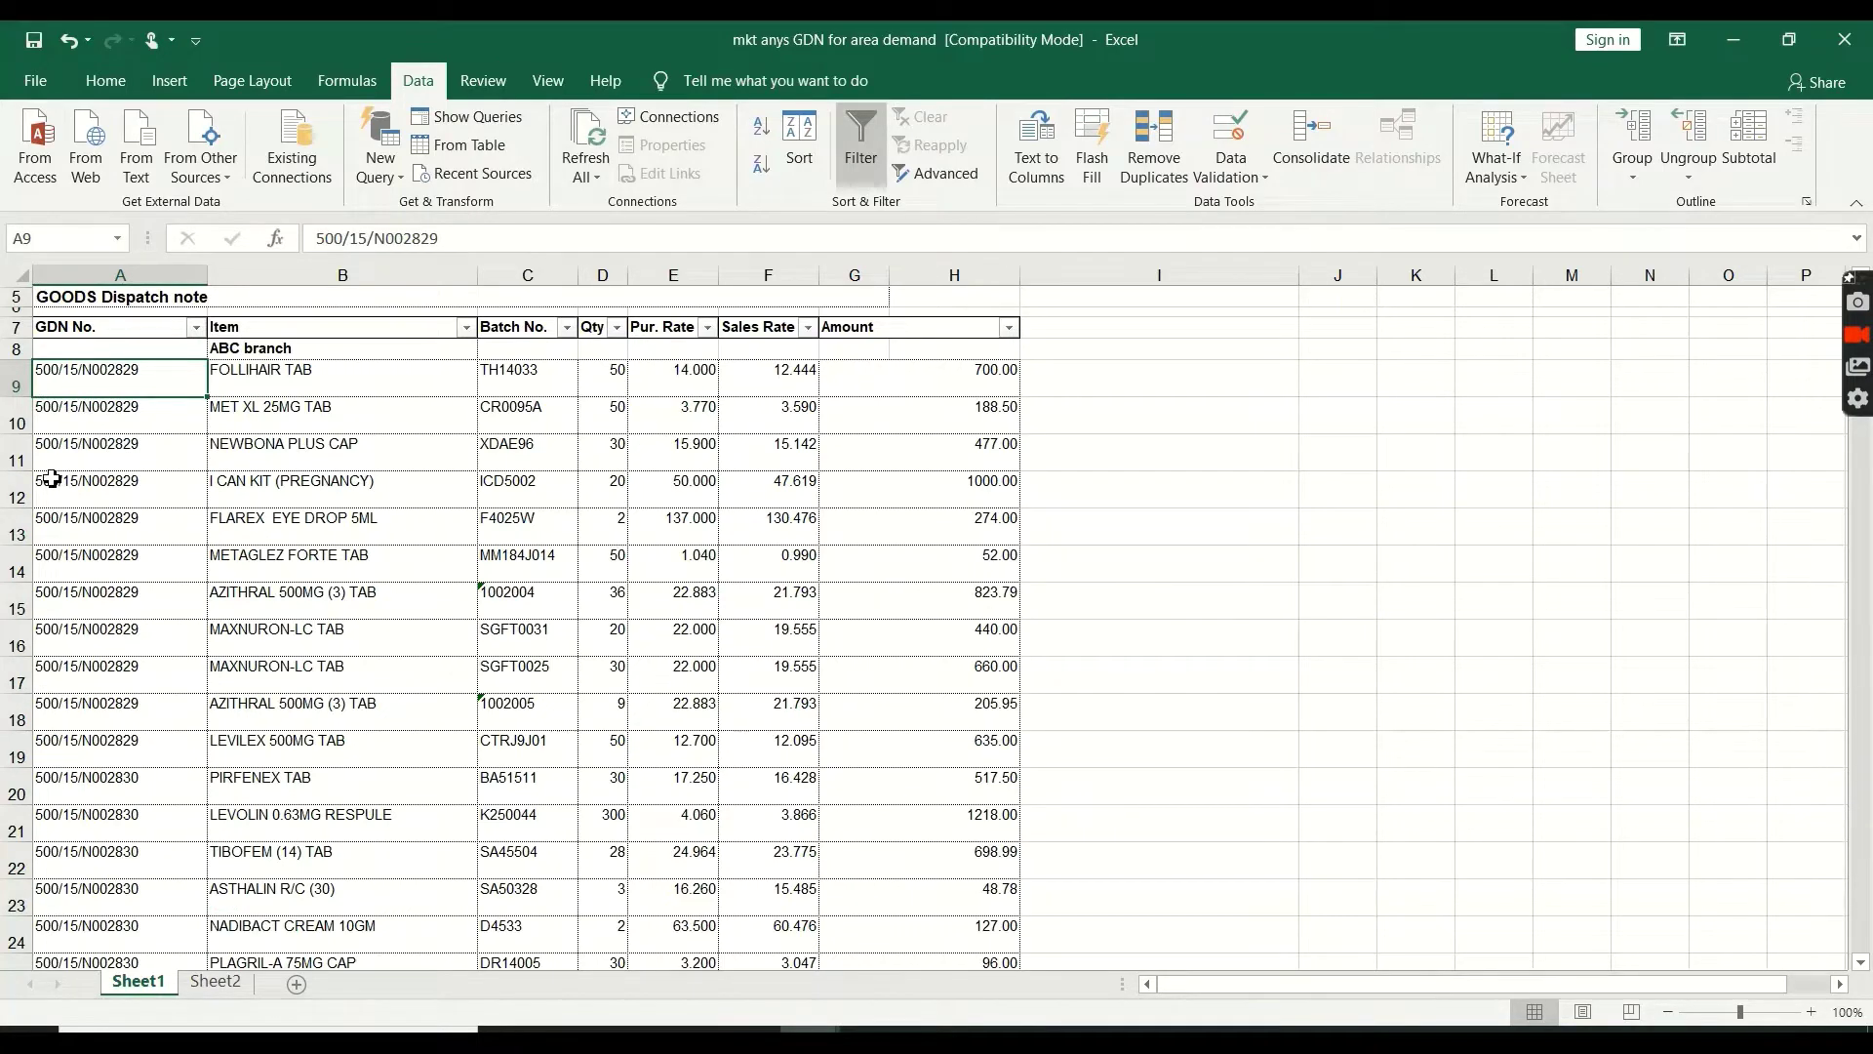
pyautogui.doubleClick(55, 375)
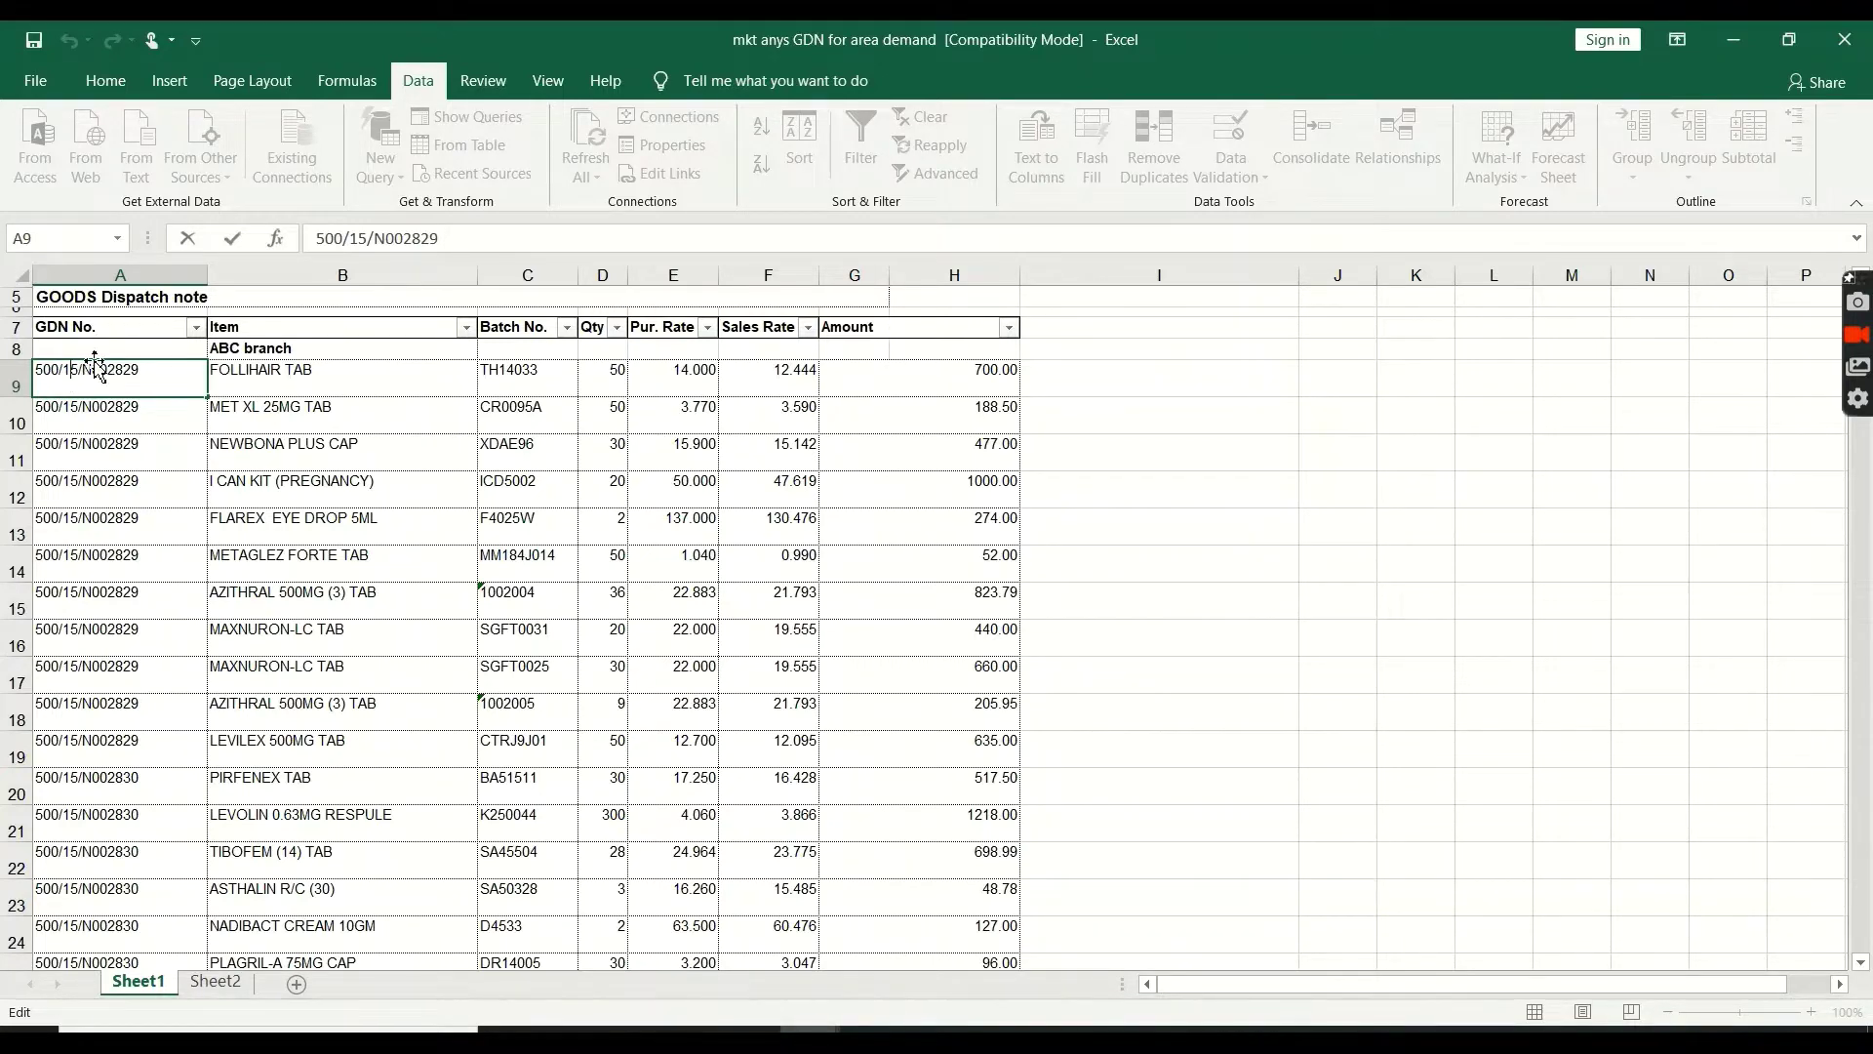
pyautogui.click(157, 450)
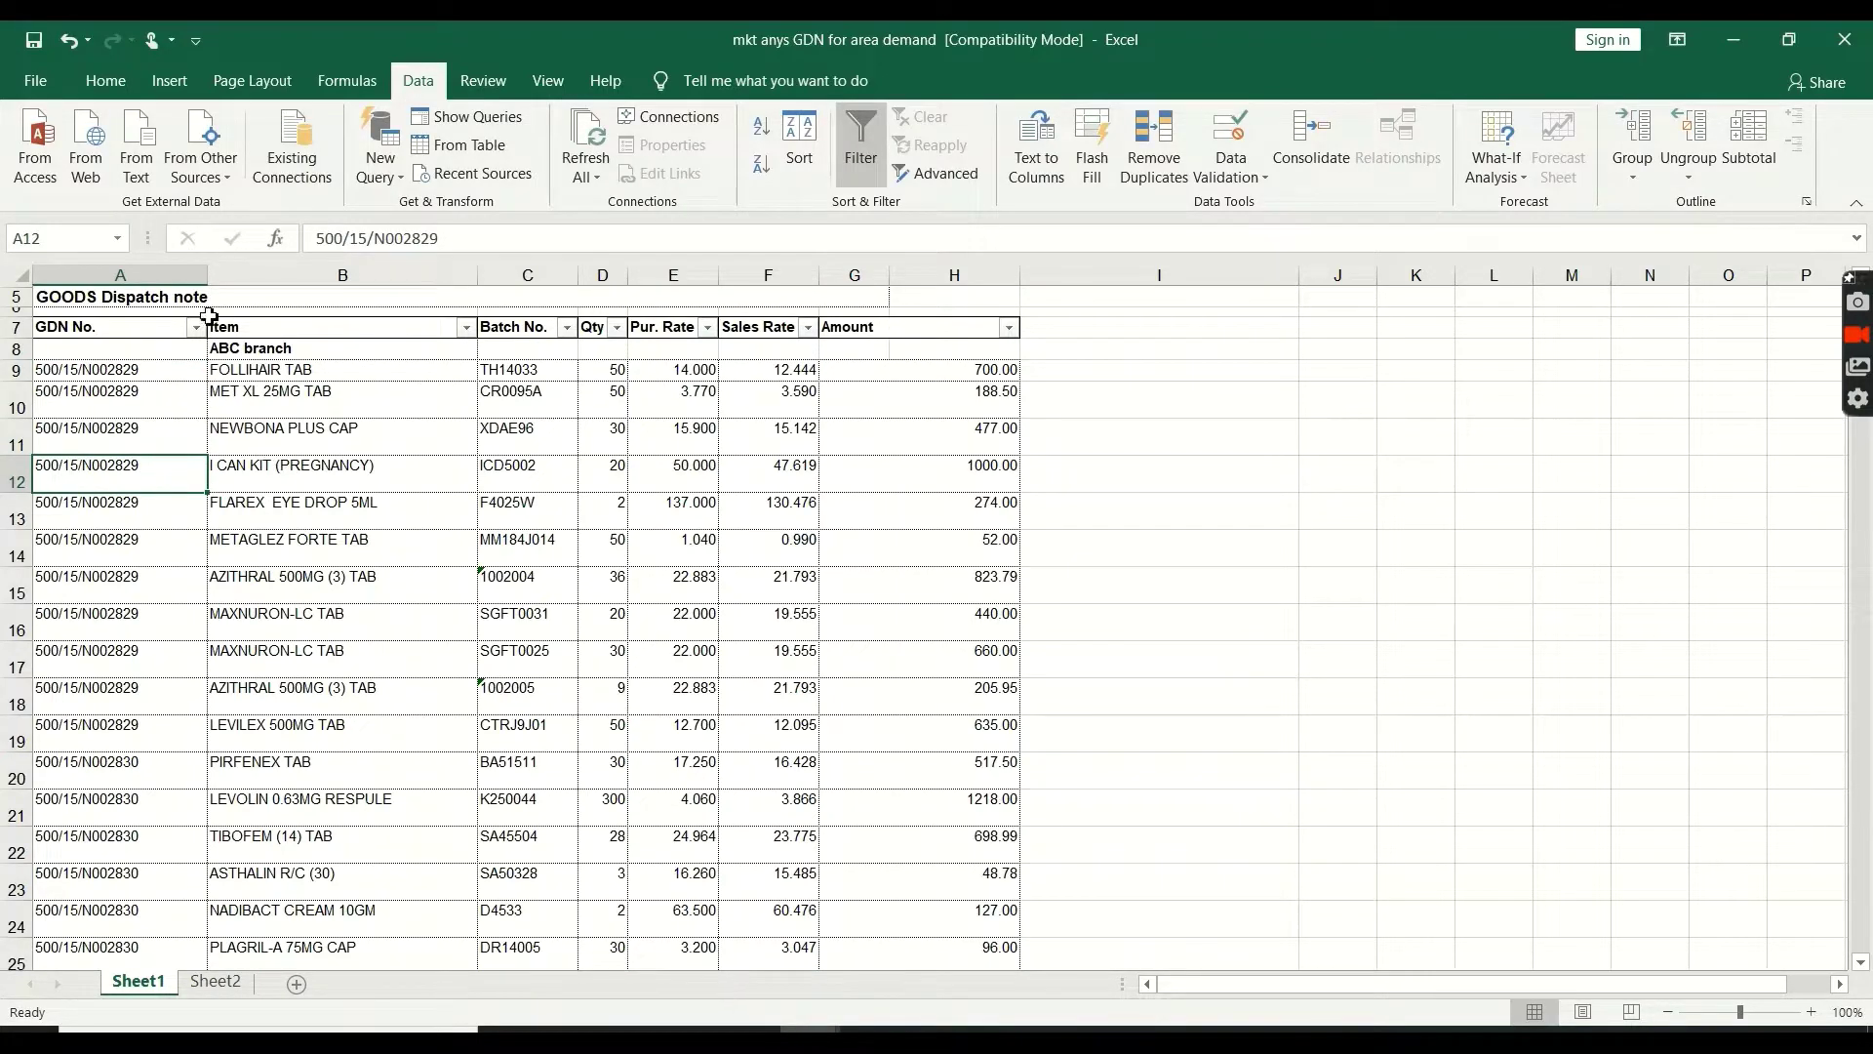
# Insert seven blank columns between the GDN No. column and the Item column on Sheet1
pyautogui.click(266, 275)
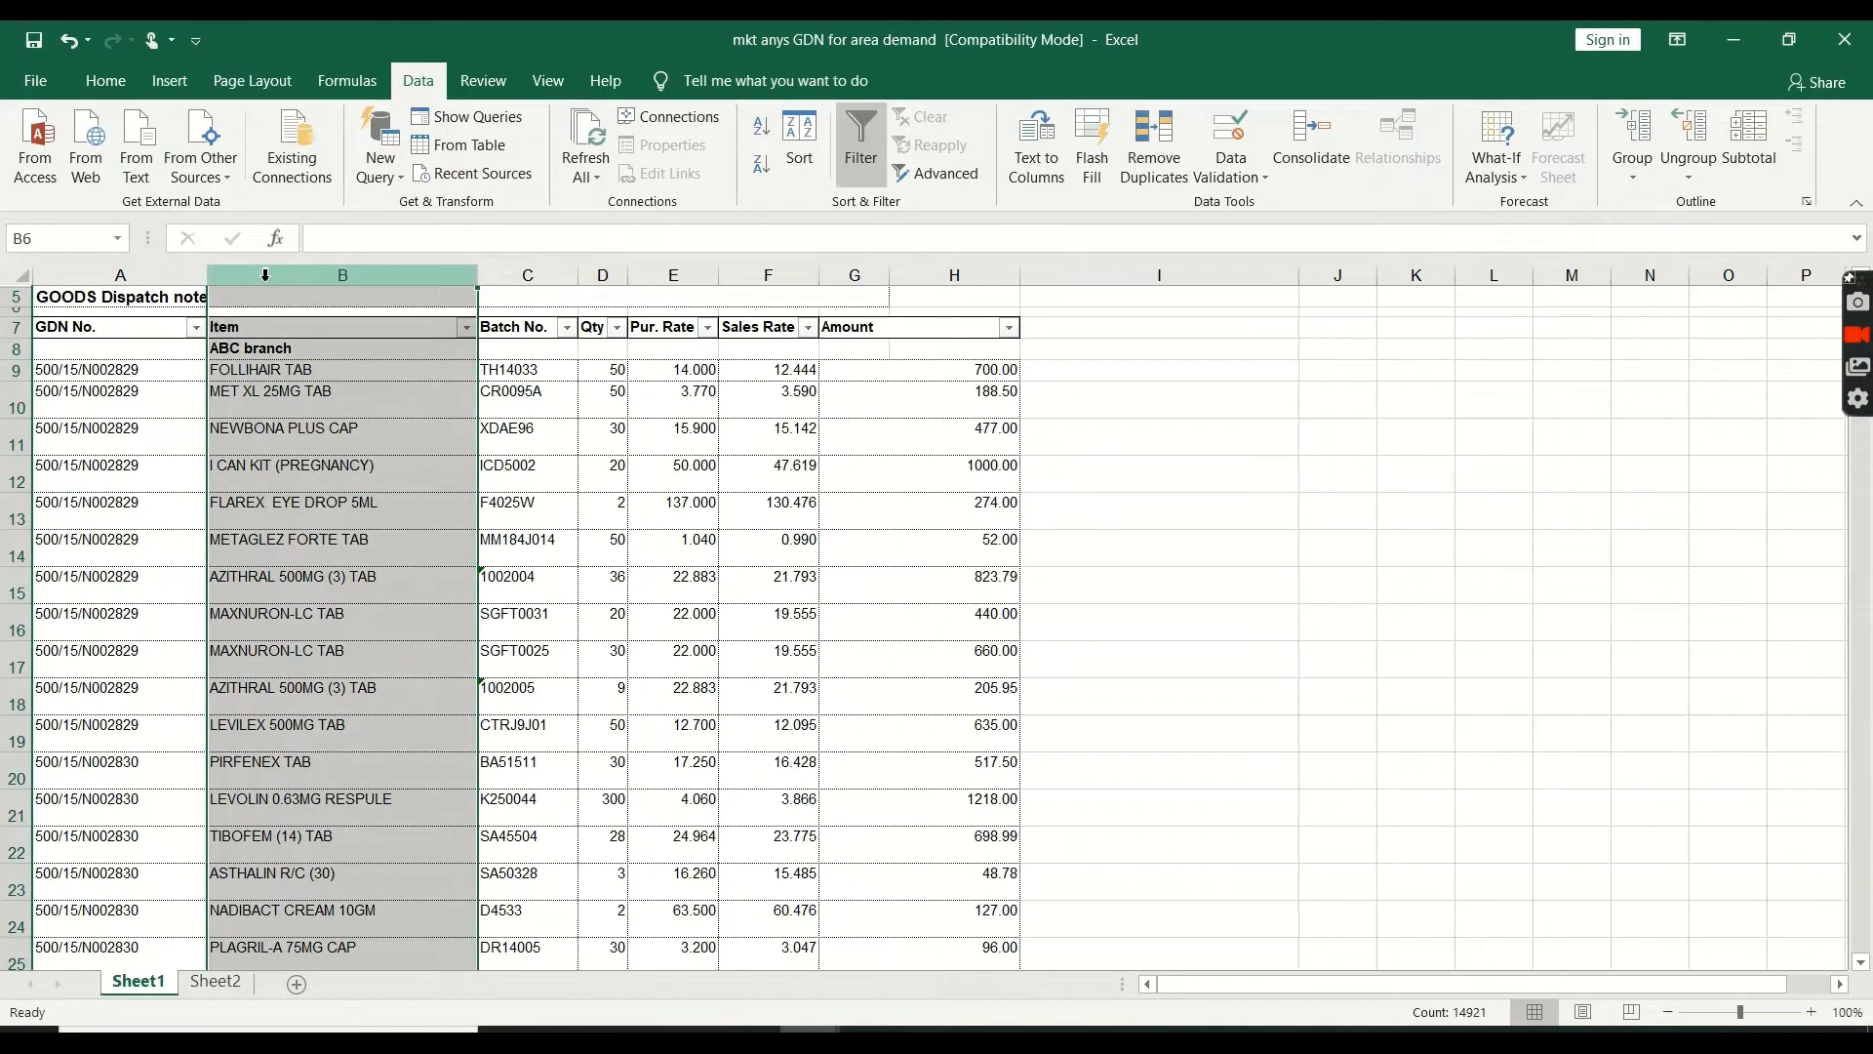
pyautogui.click(264, 278)
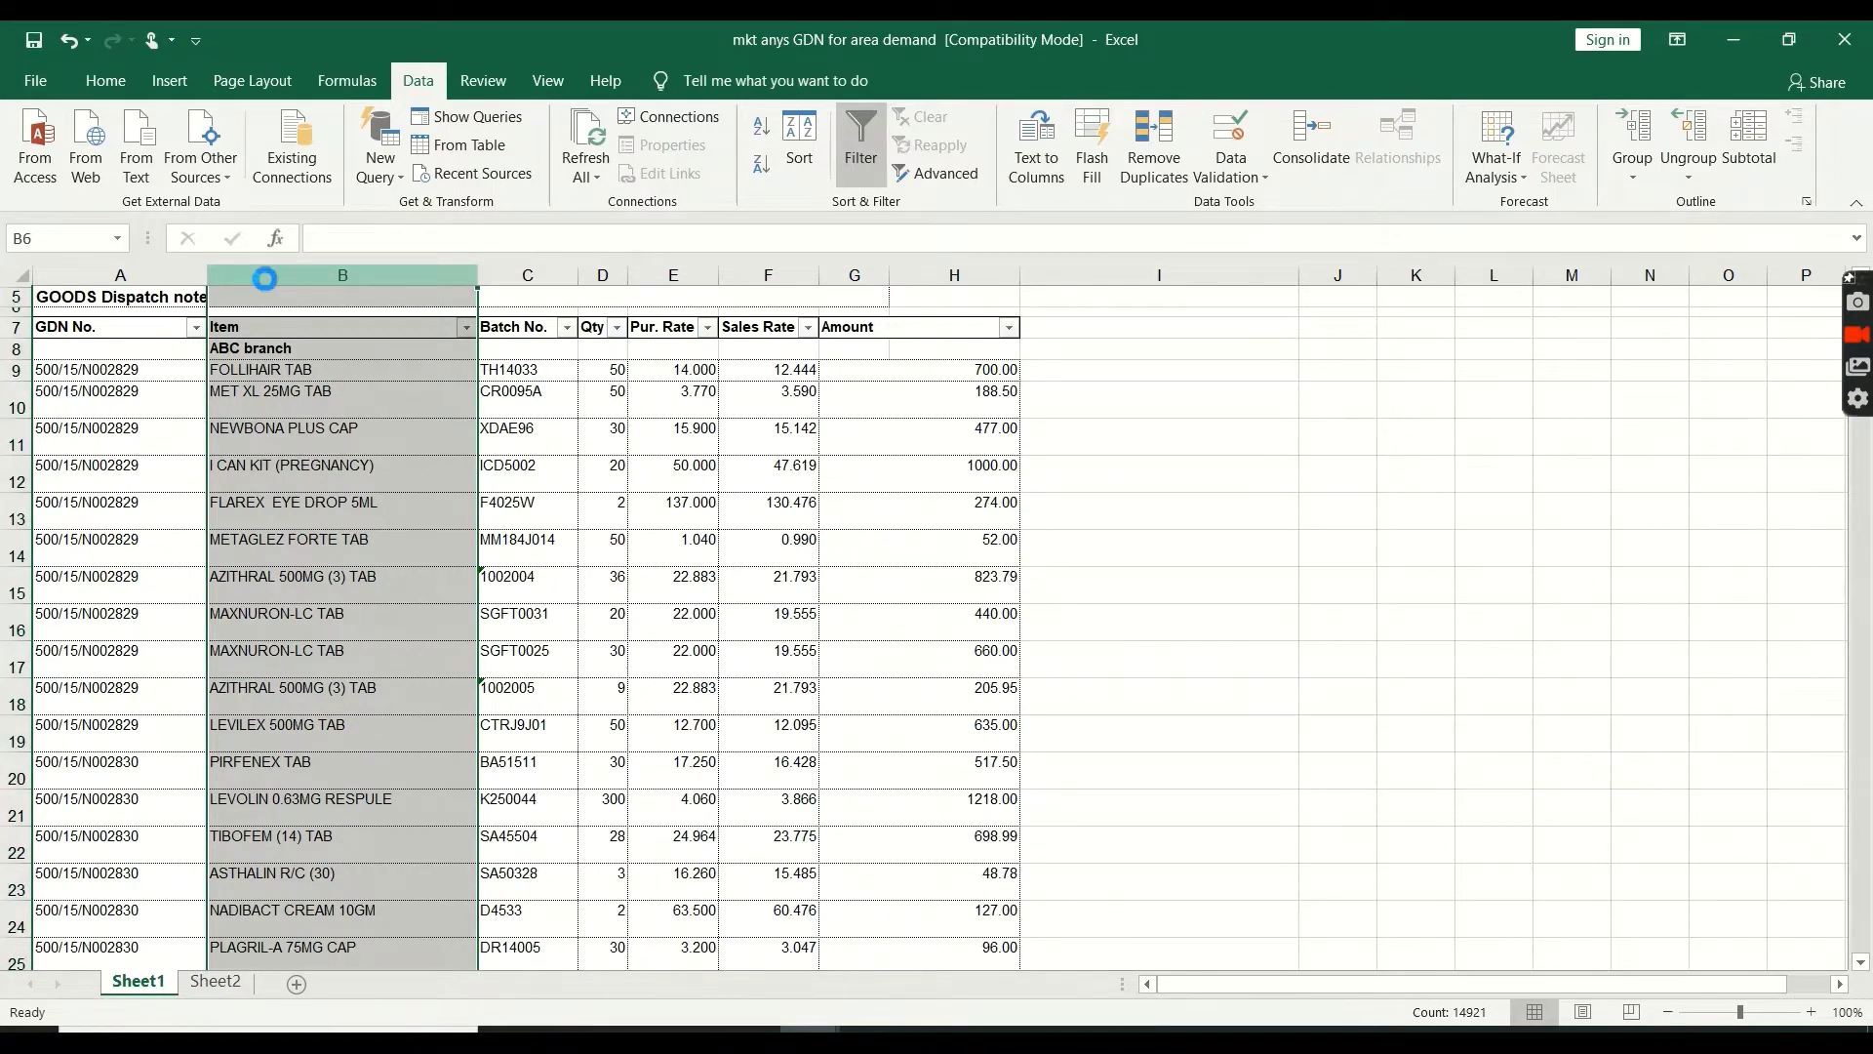
pyautogui.hotkey('ctrl', '+')
pyautogui.click(264, 278)
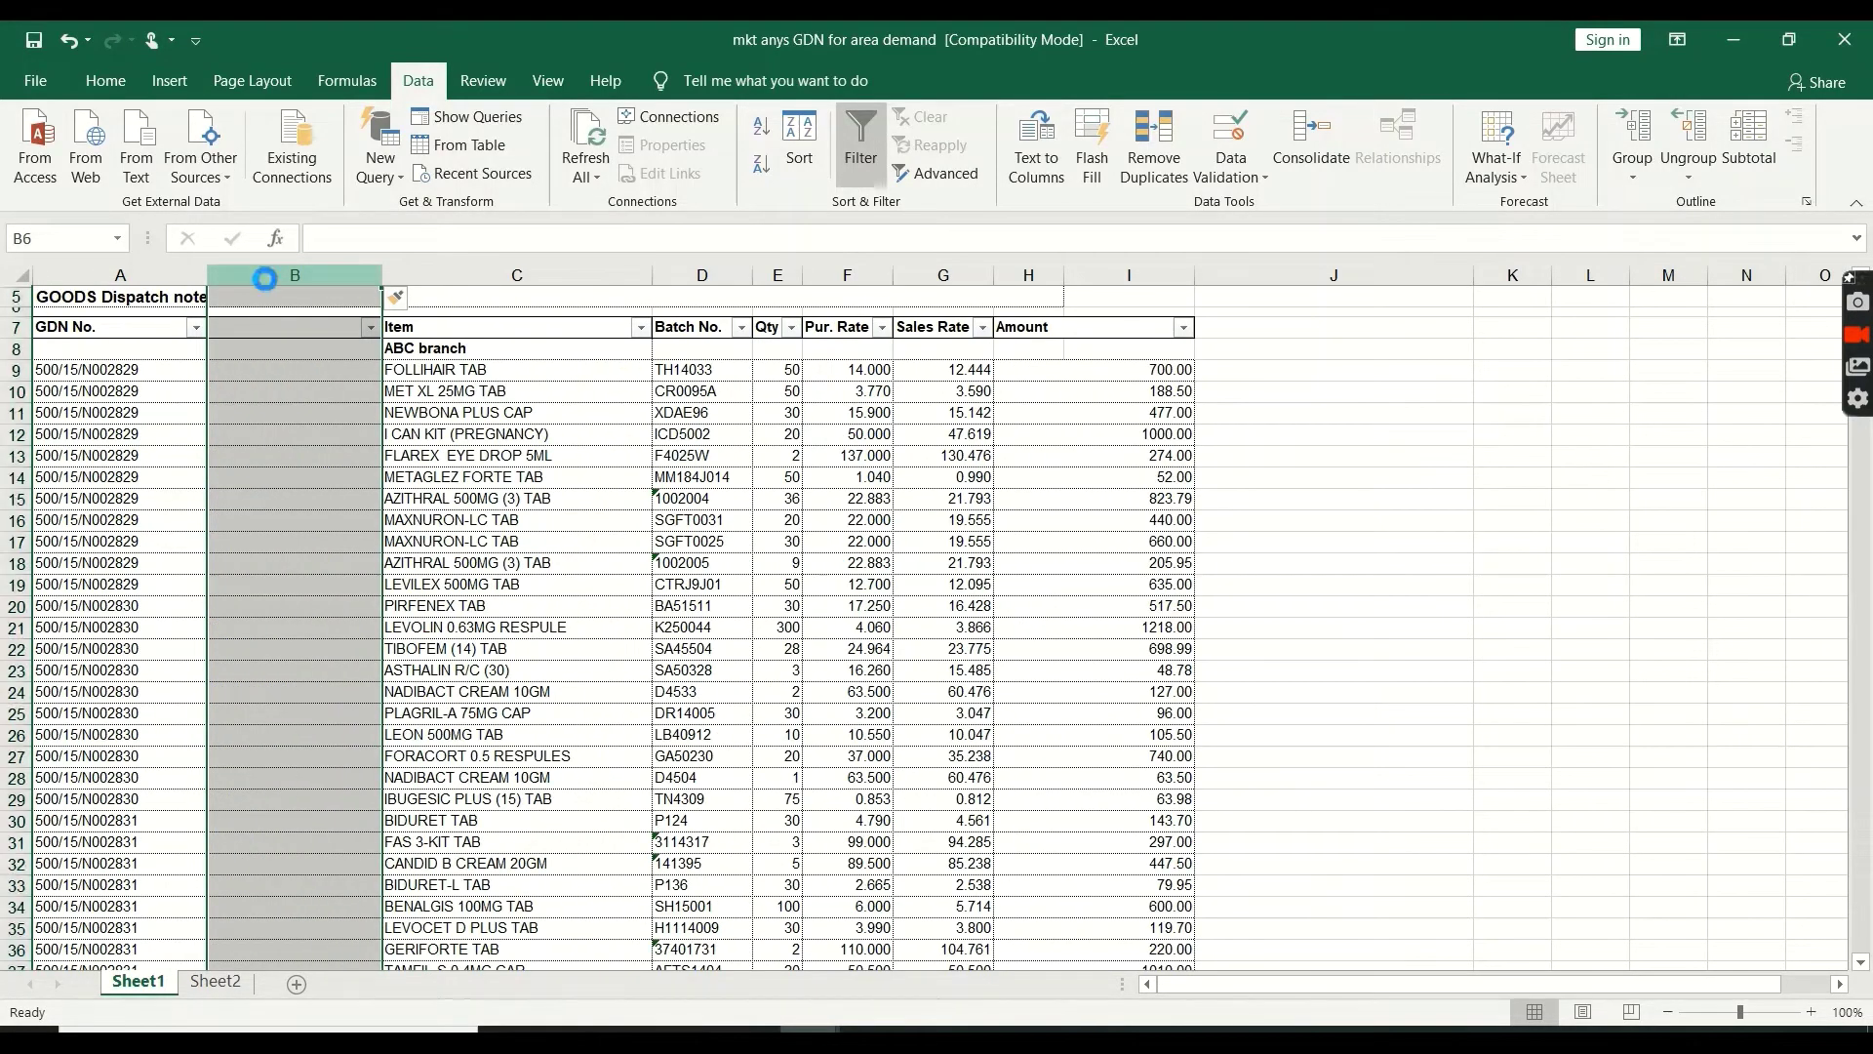
pyautogui.hotkey('ctrl', '+')
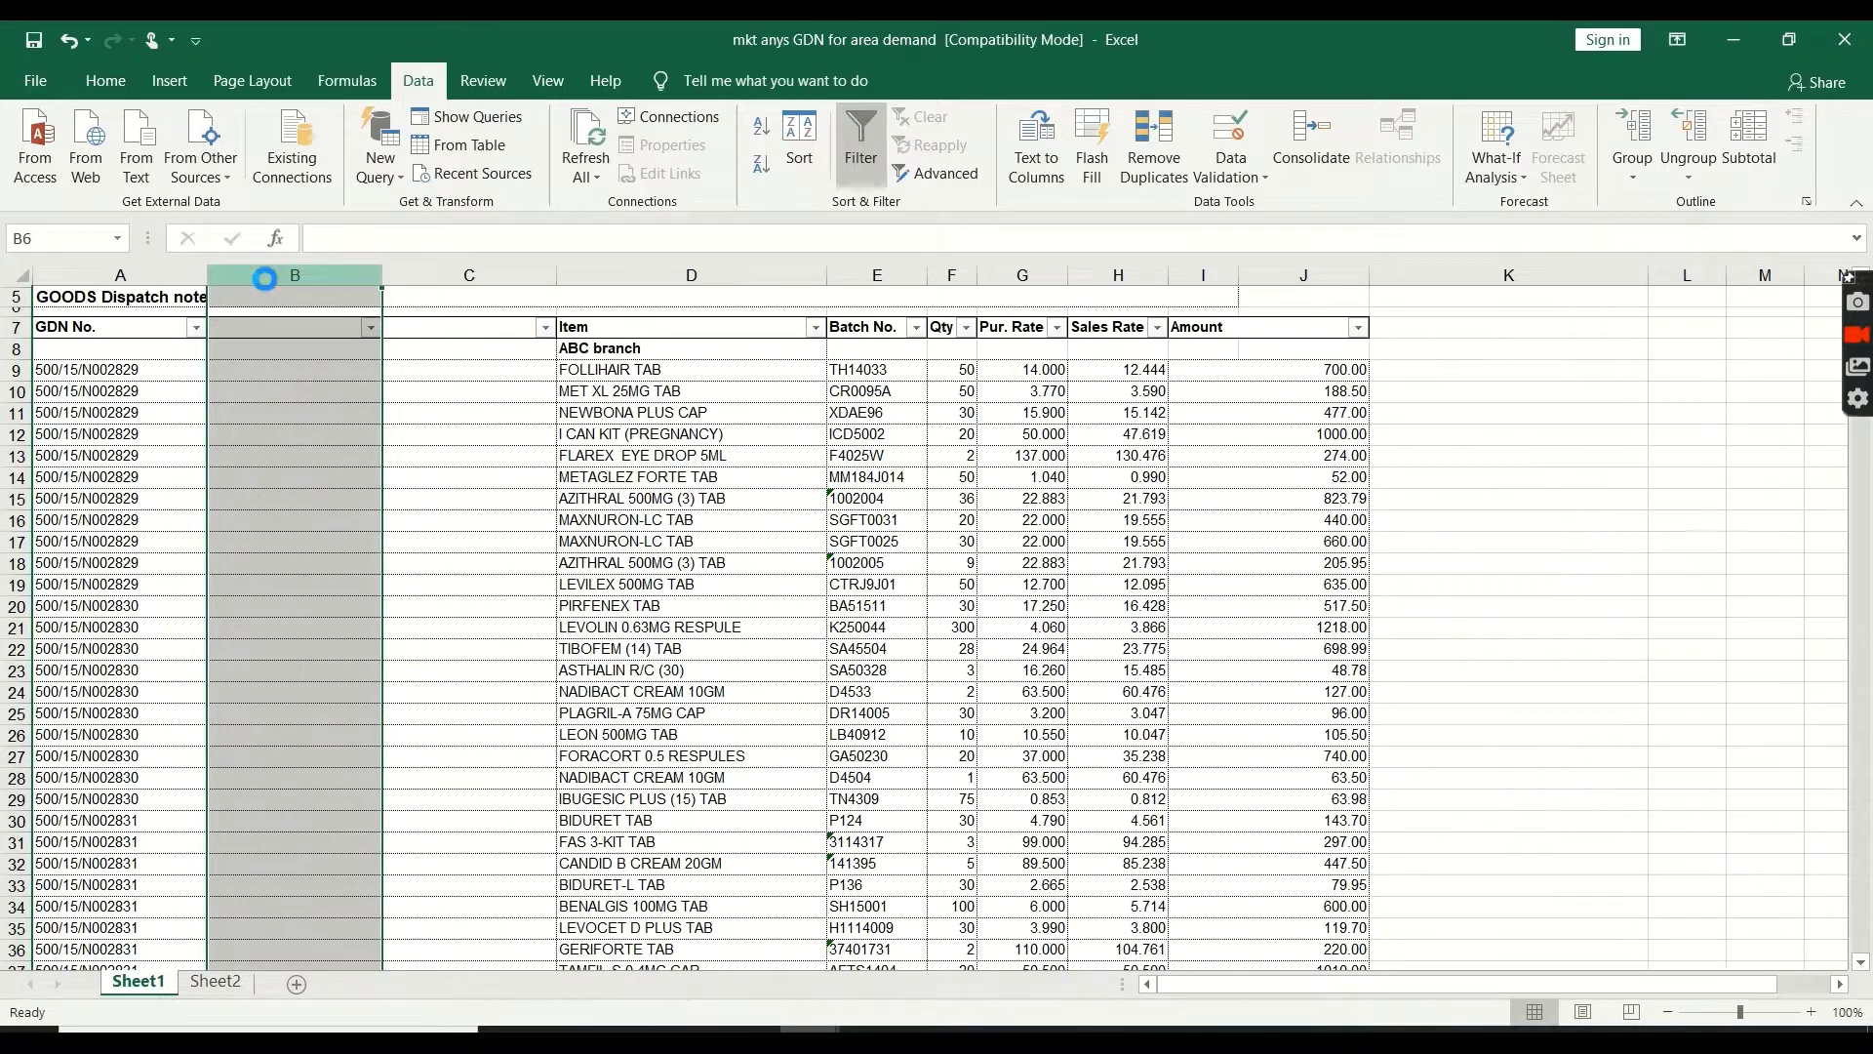
pyautogui.click(264, 278)
pyautogui.hotkey('ctrl', '+')
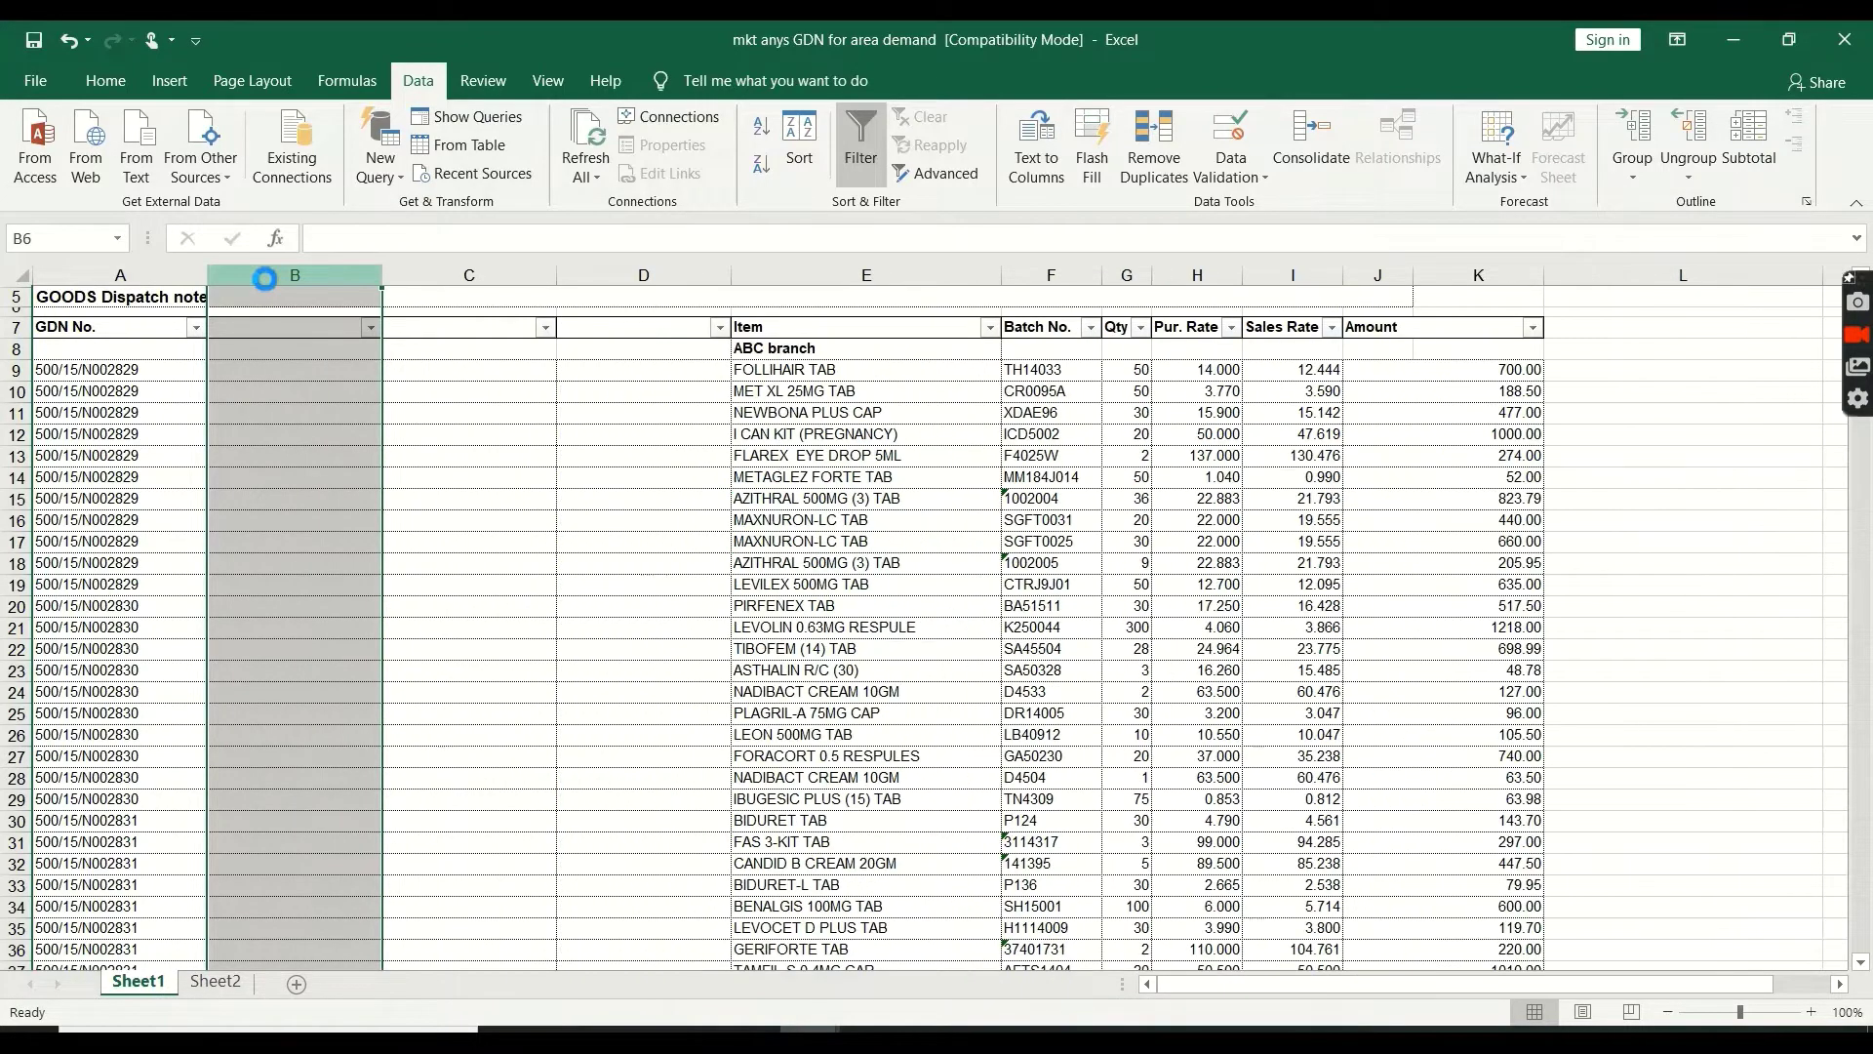
pyautogui.hotkey('ctrl', '+')
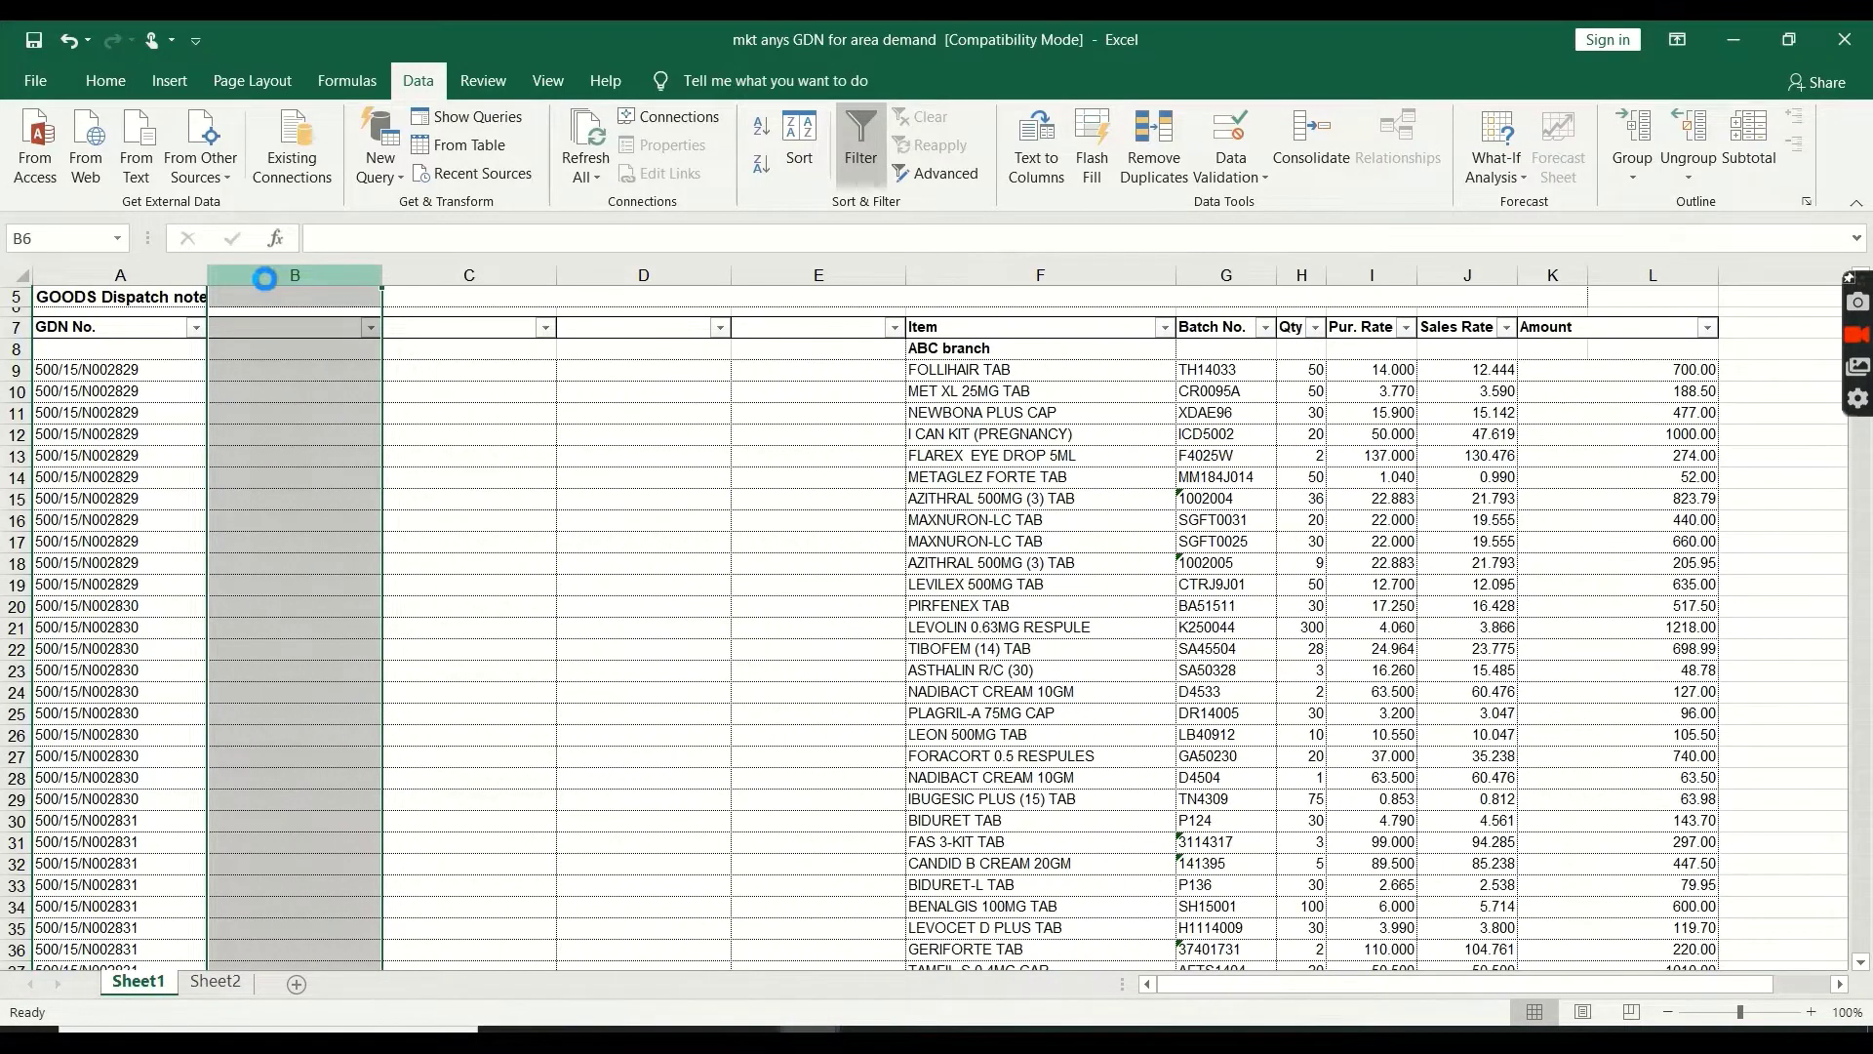
pyautogui.hotkey('ctrl', '+')
pyautogui.hotkey('ctrl', '+')
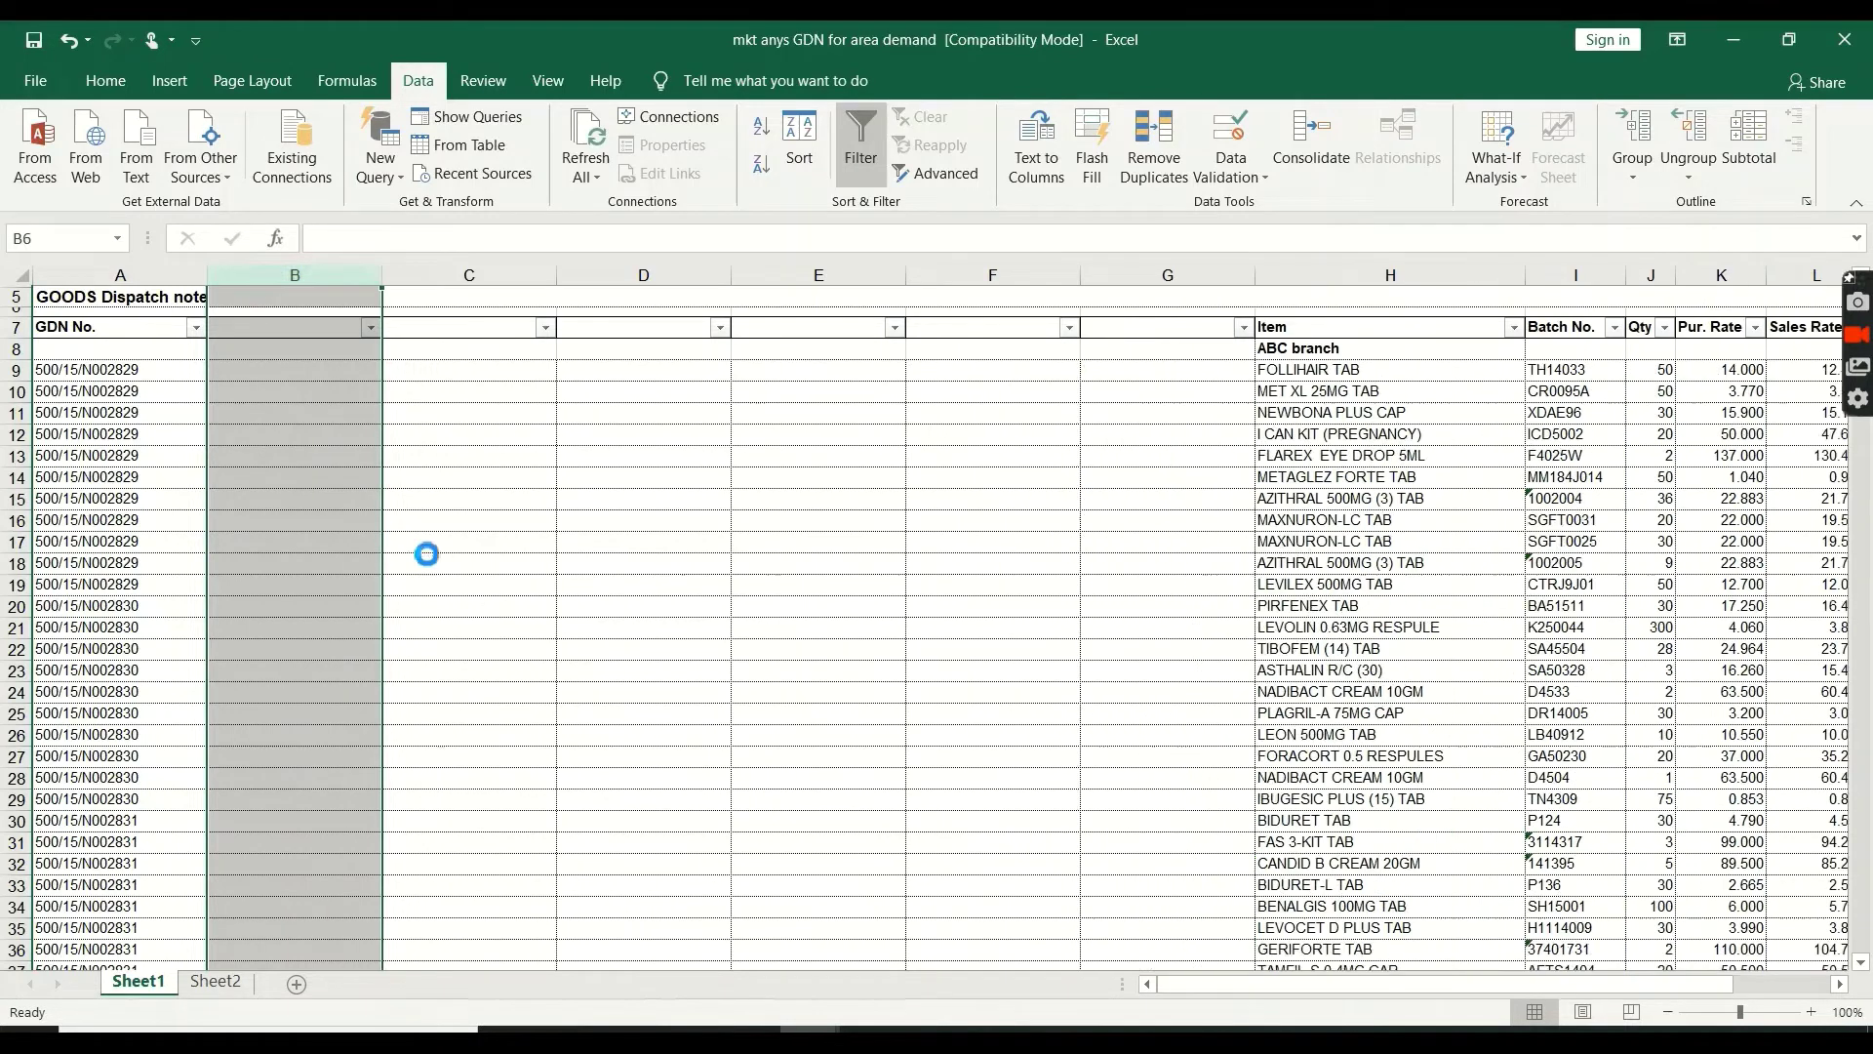
pyautogui.click(386, 493)
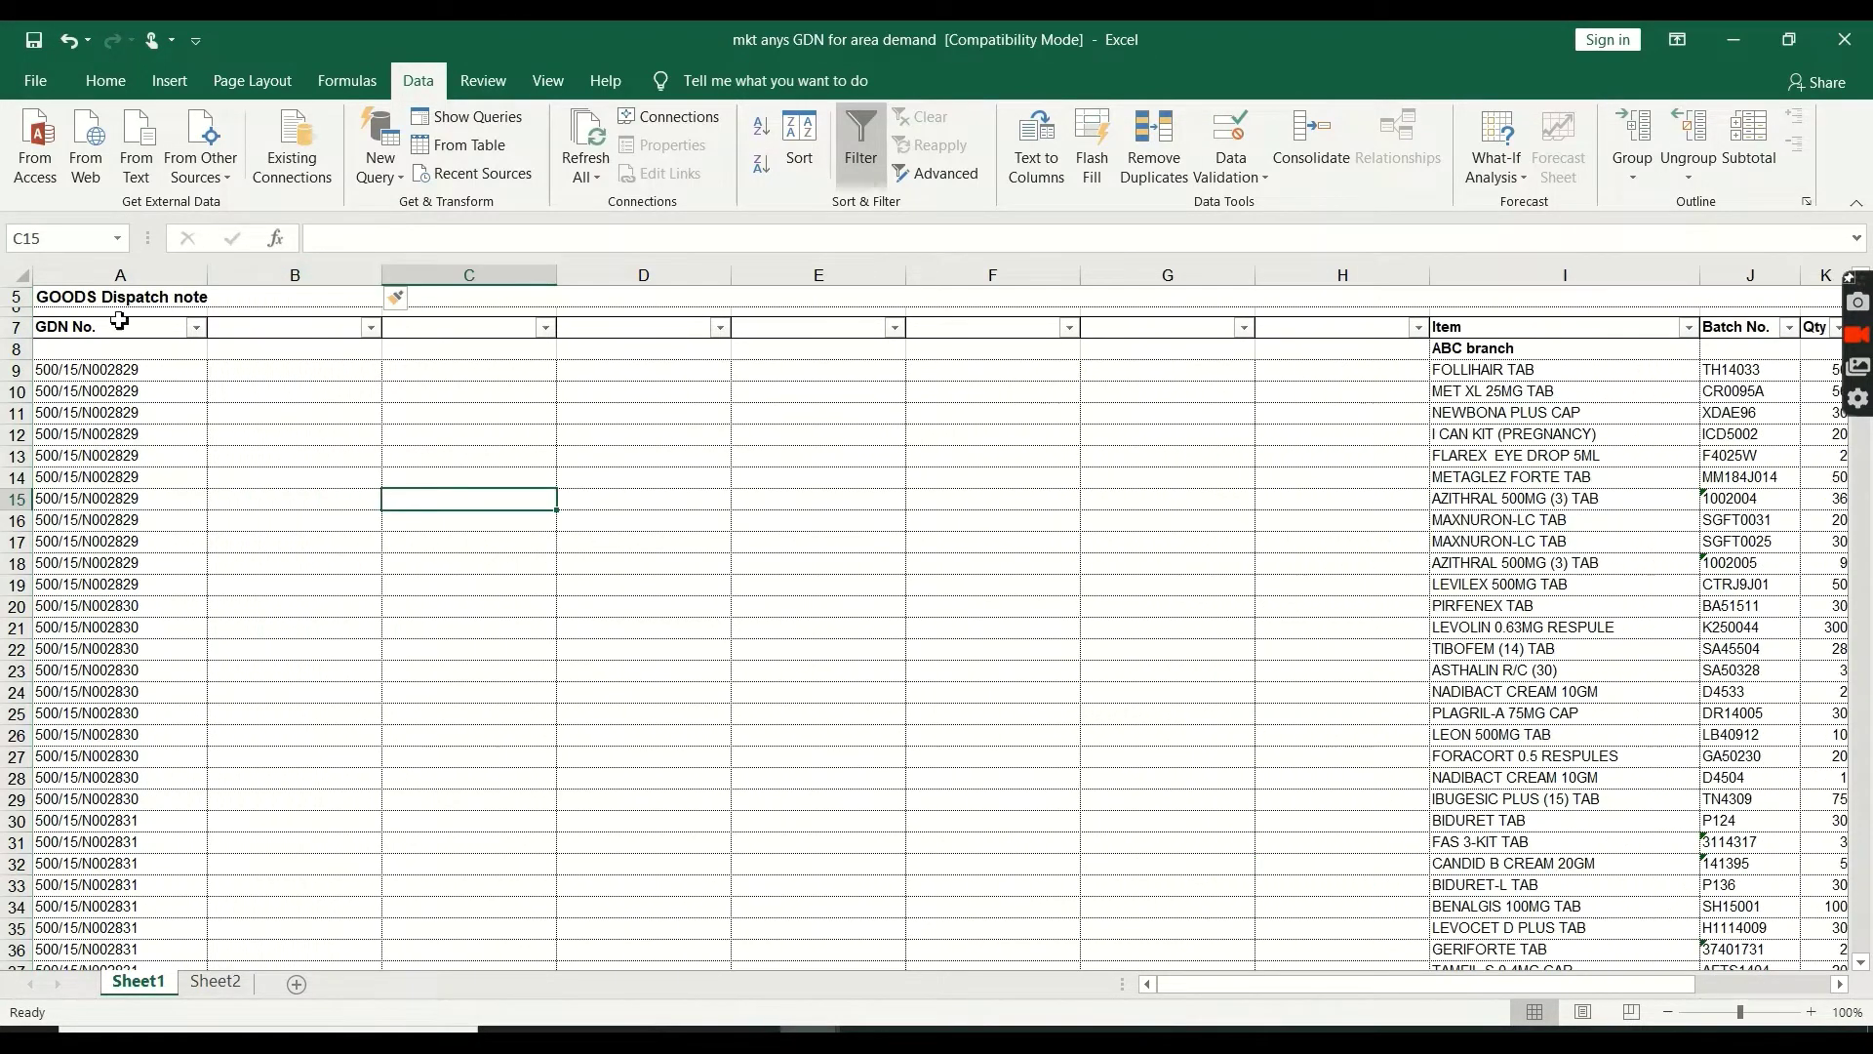
# Start Text to Columns on the whole GDN No. column, column A
pyautogui.click(107, 279)
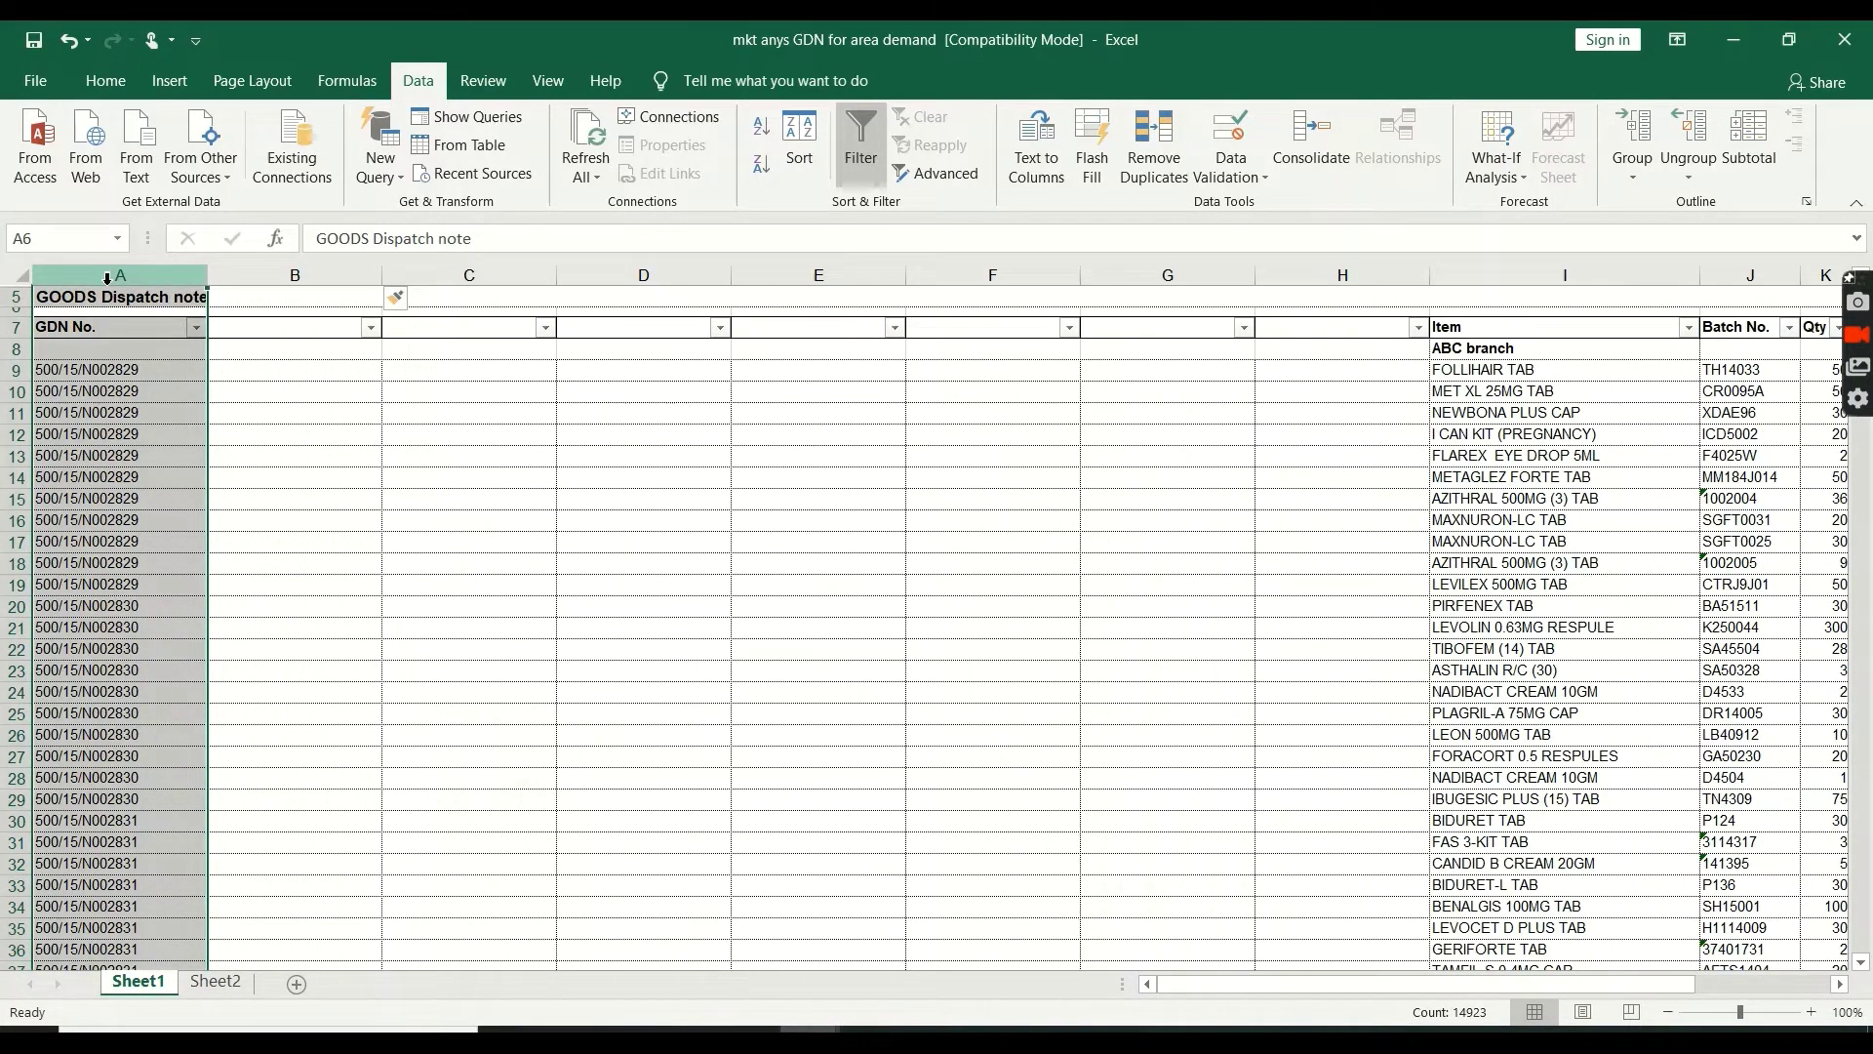
pyautogui.click(1053, 161)
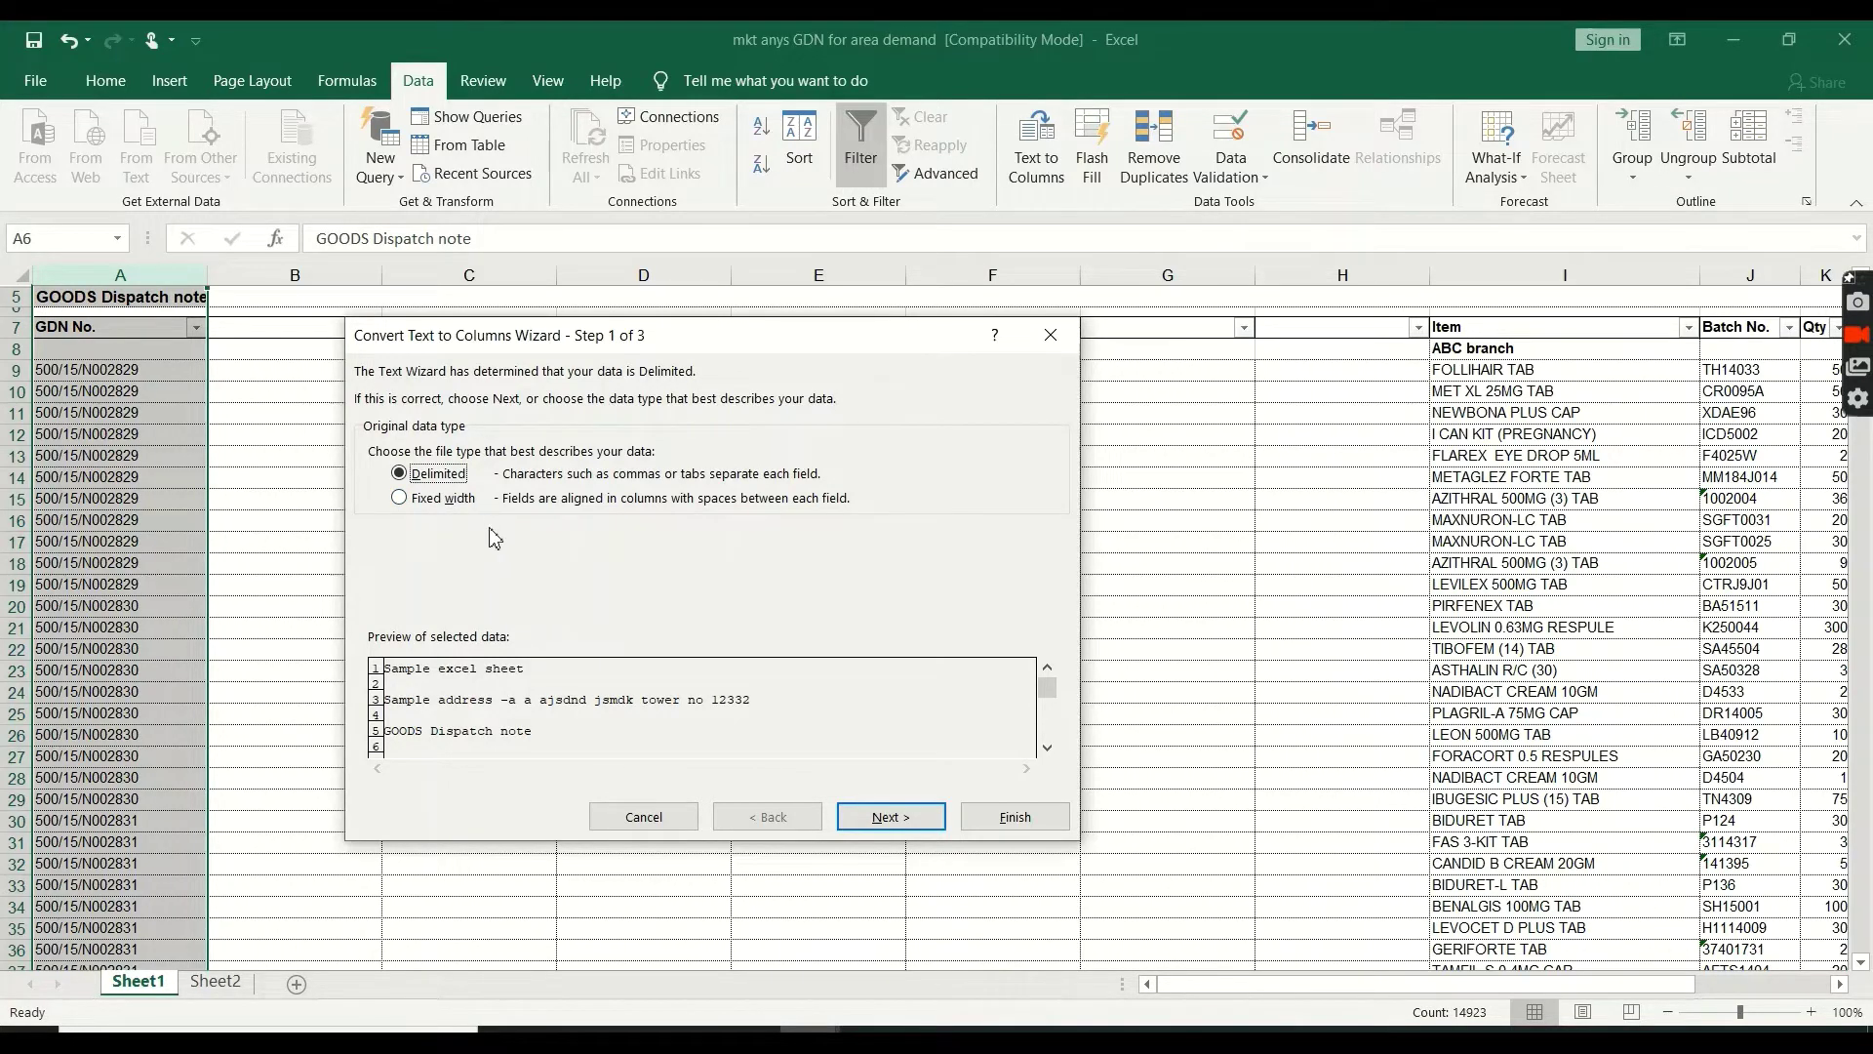
pyautogui.click(465, 502)
pyautogui.click(873, 824)
pyautogui.moveTo(452, 659)
pyautogui.mouseDown()
pyautogui.moveTo(509, 659)
pyautogui.moveTo(454, 671)
pyautogui.mouseUp()
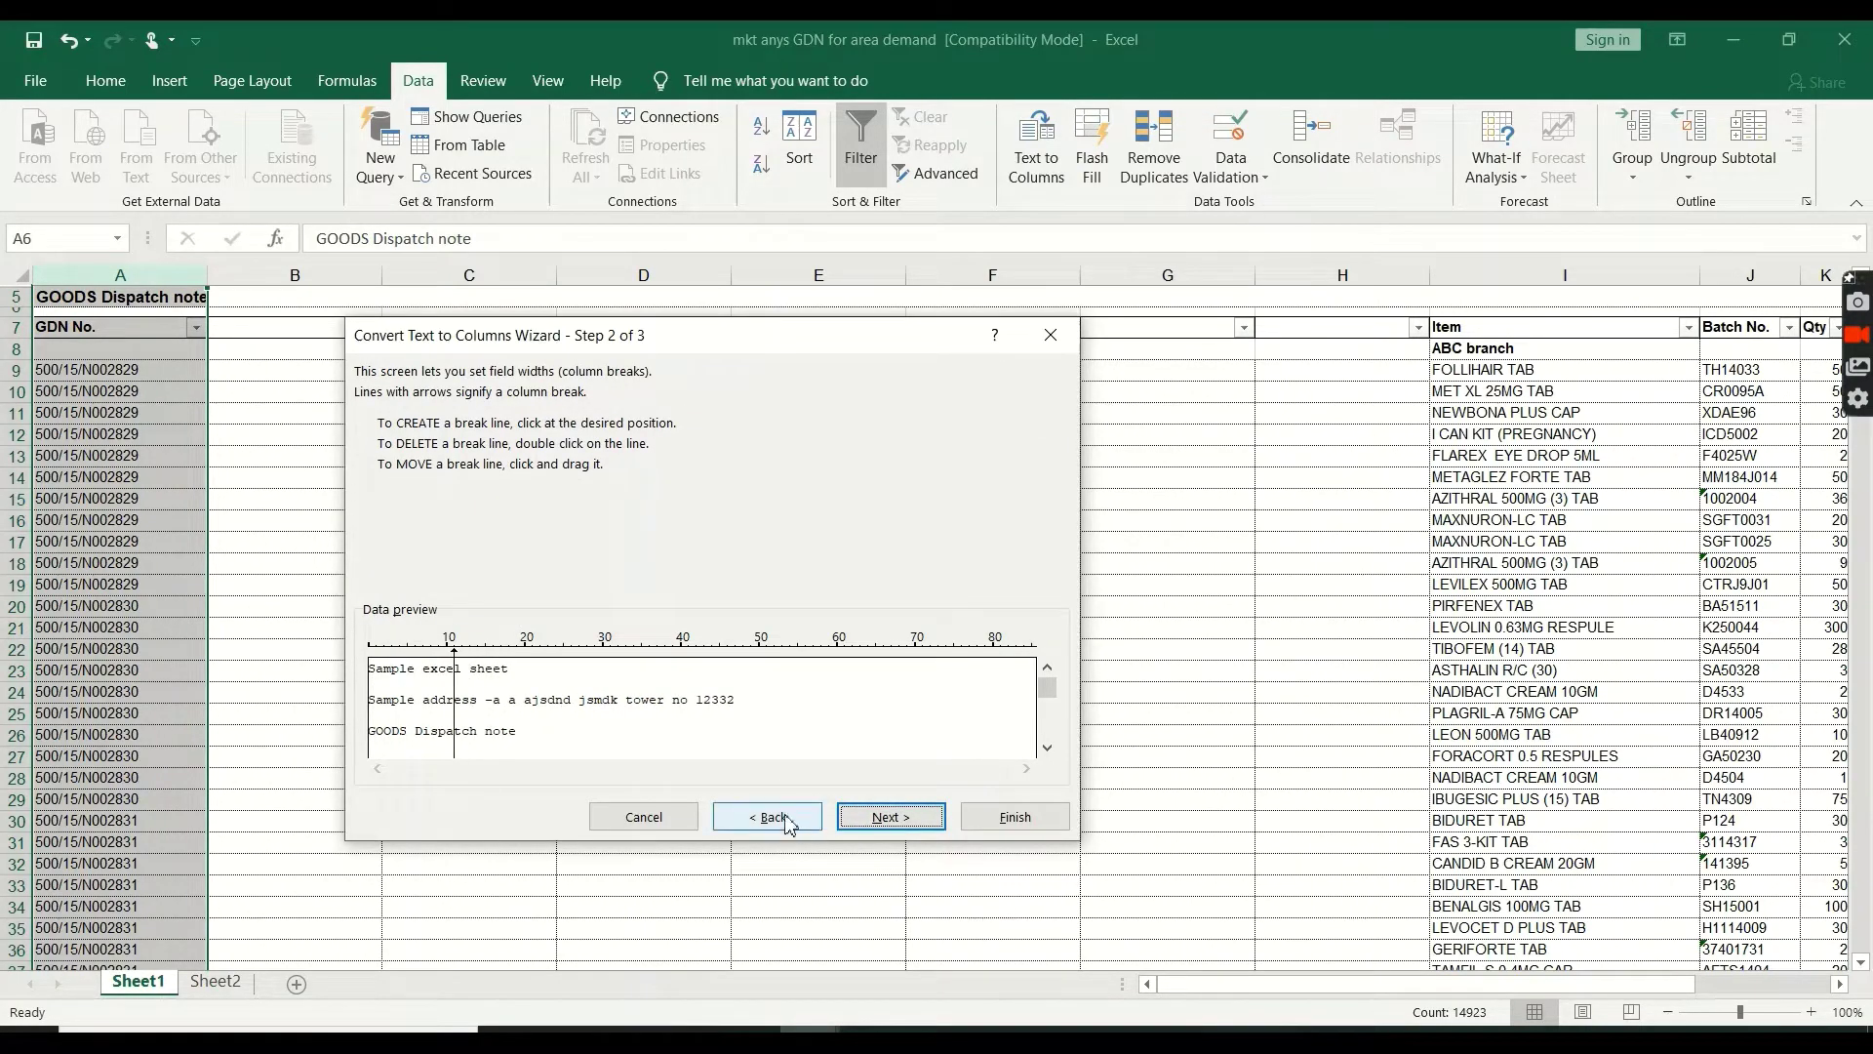
pyautogui.click(790, 824)
pyautogui.click(432, 475)
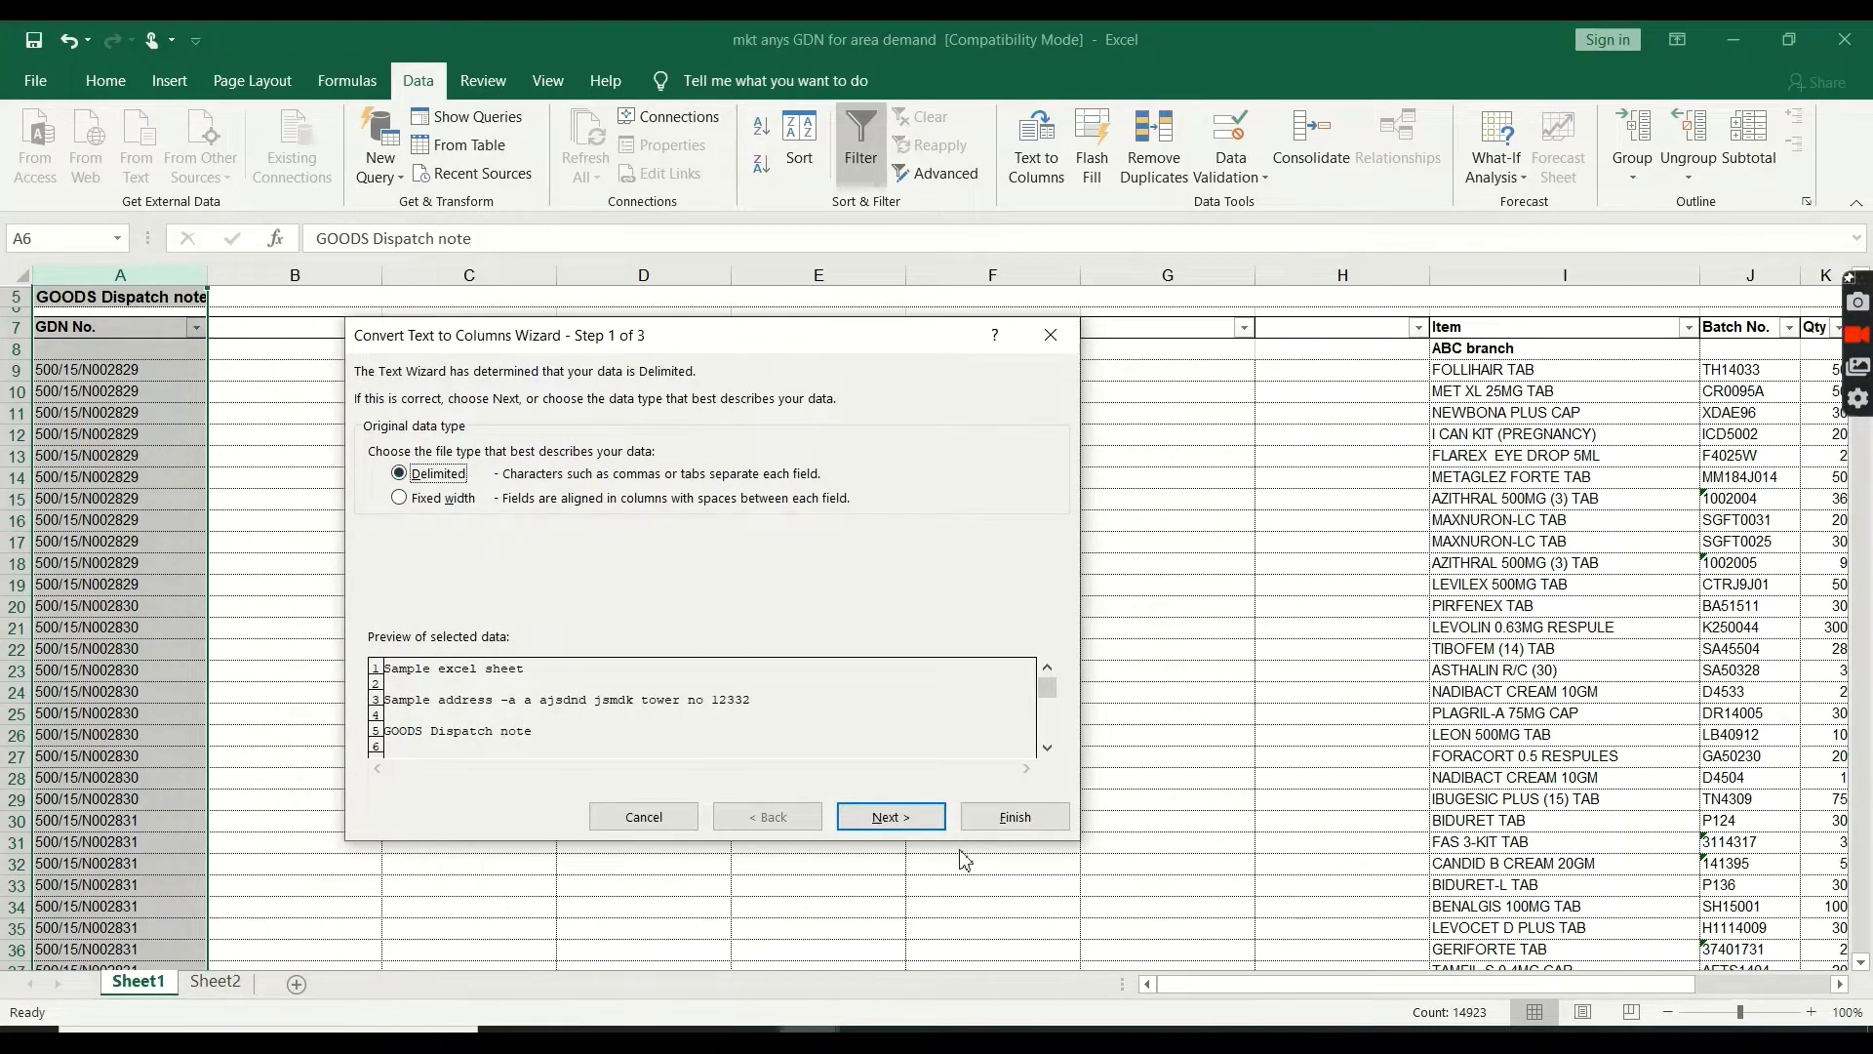
# Try to split column A into separate columns as delimited data, with Tab and a custom "/" as the delimiters
pyautogui.click(888, 820)
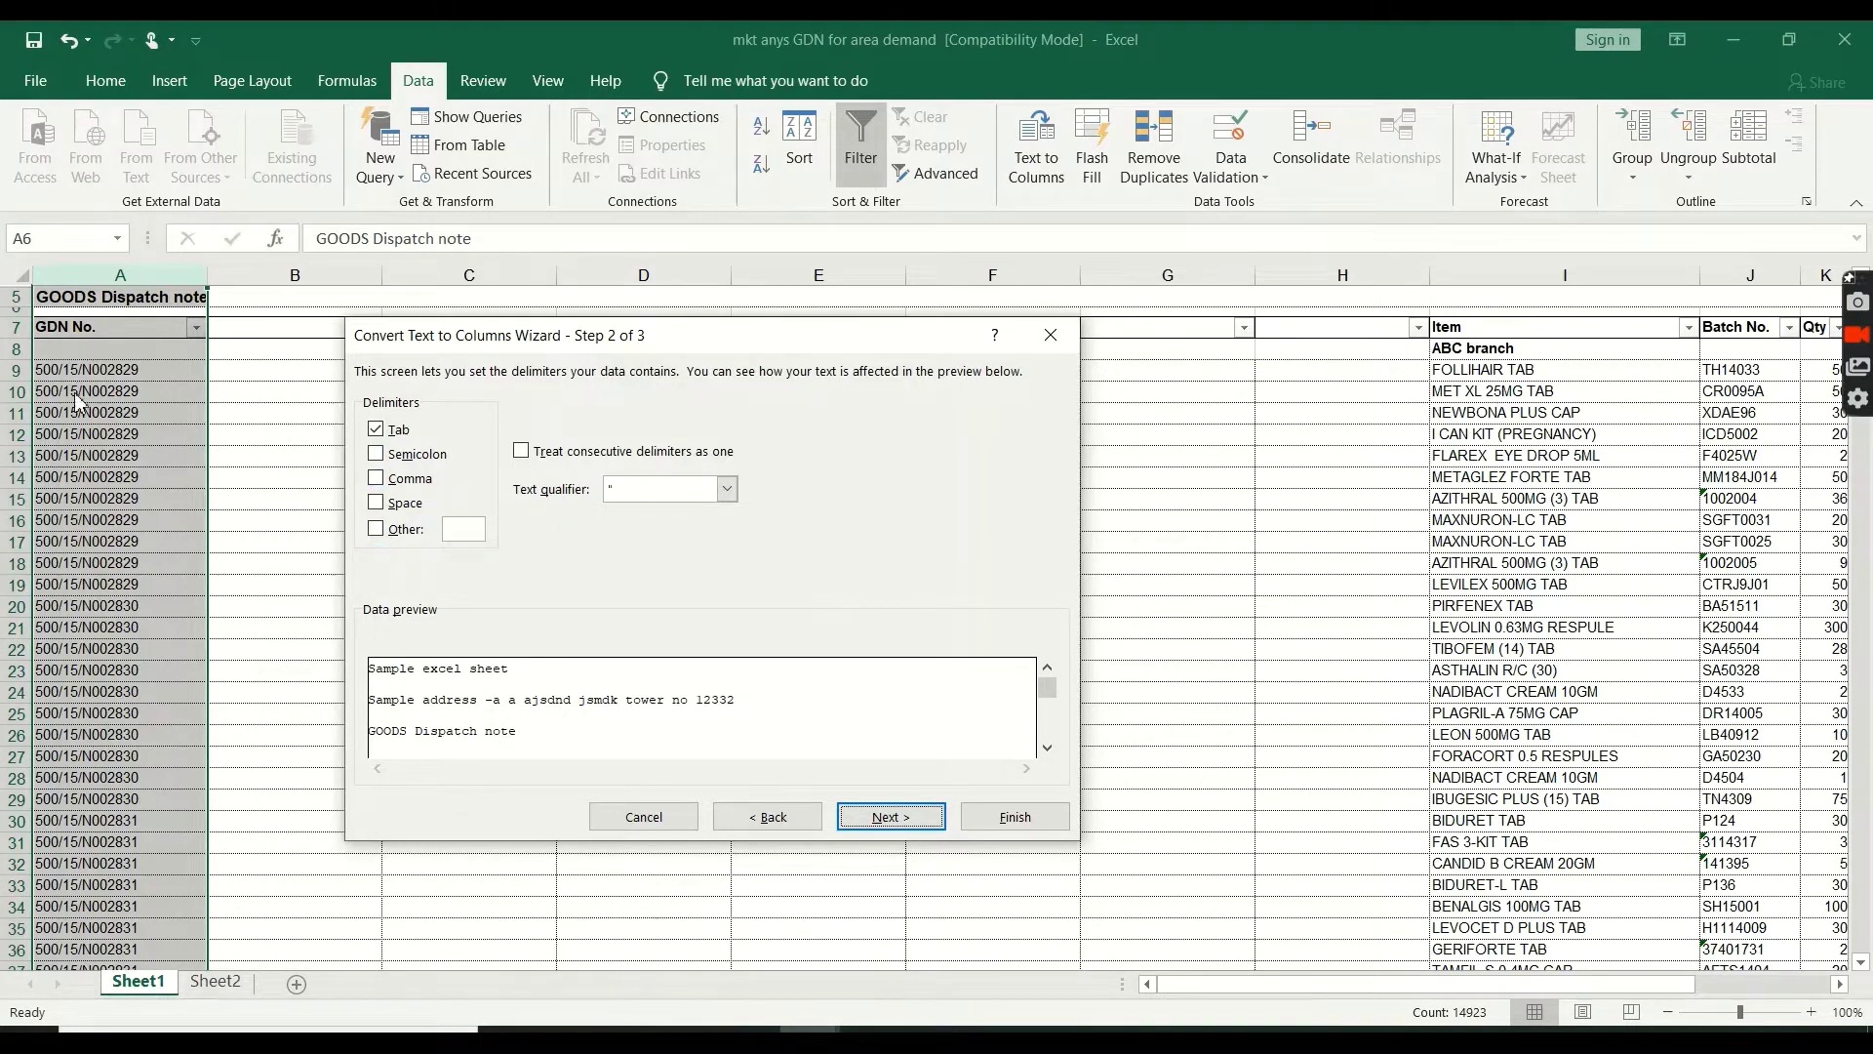
pyautogui.click(376, 528)
pyautogui.click(459, 528)
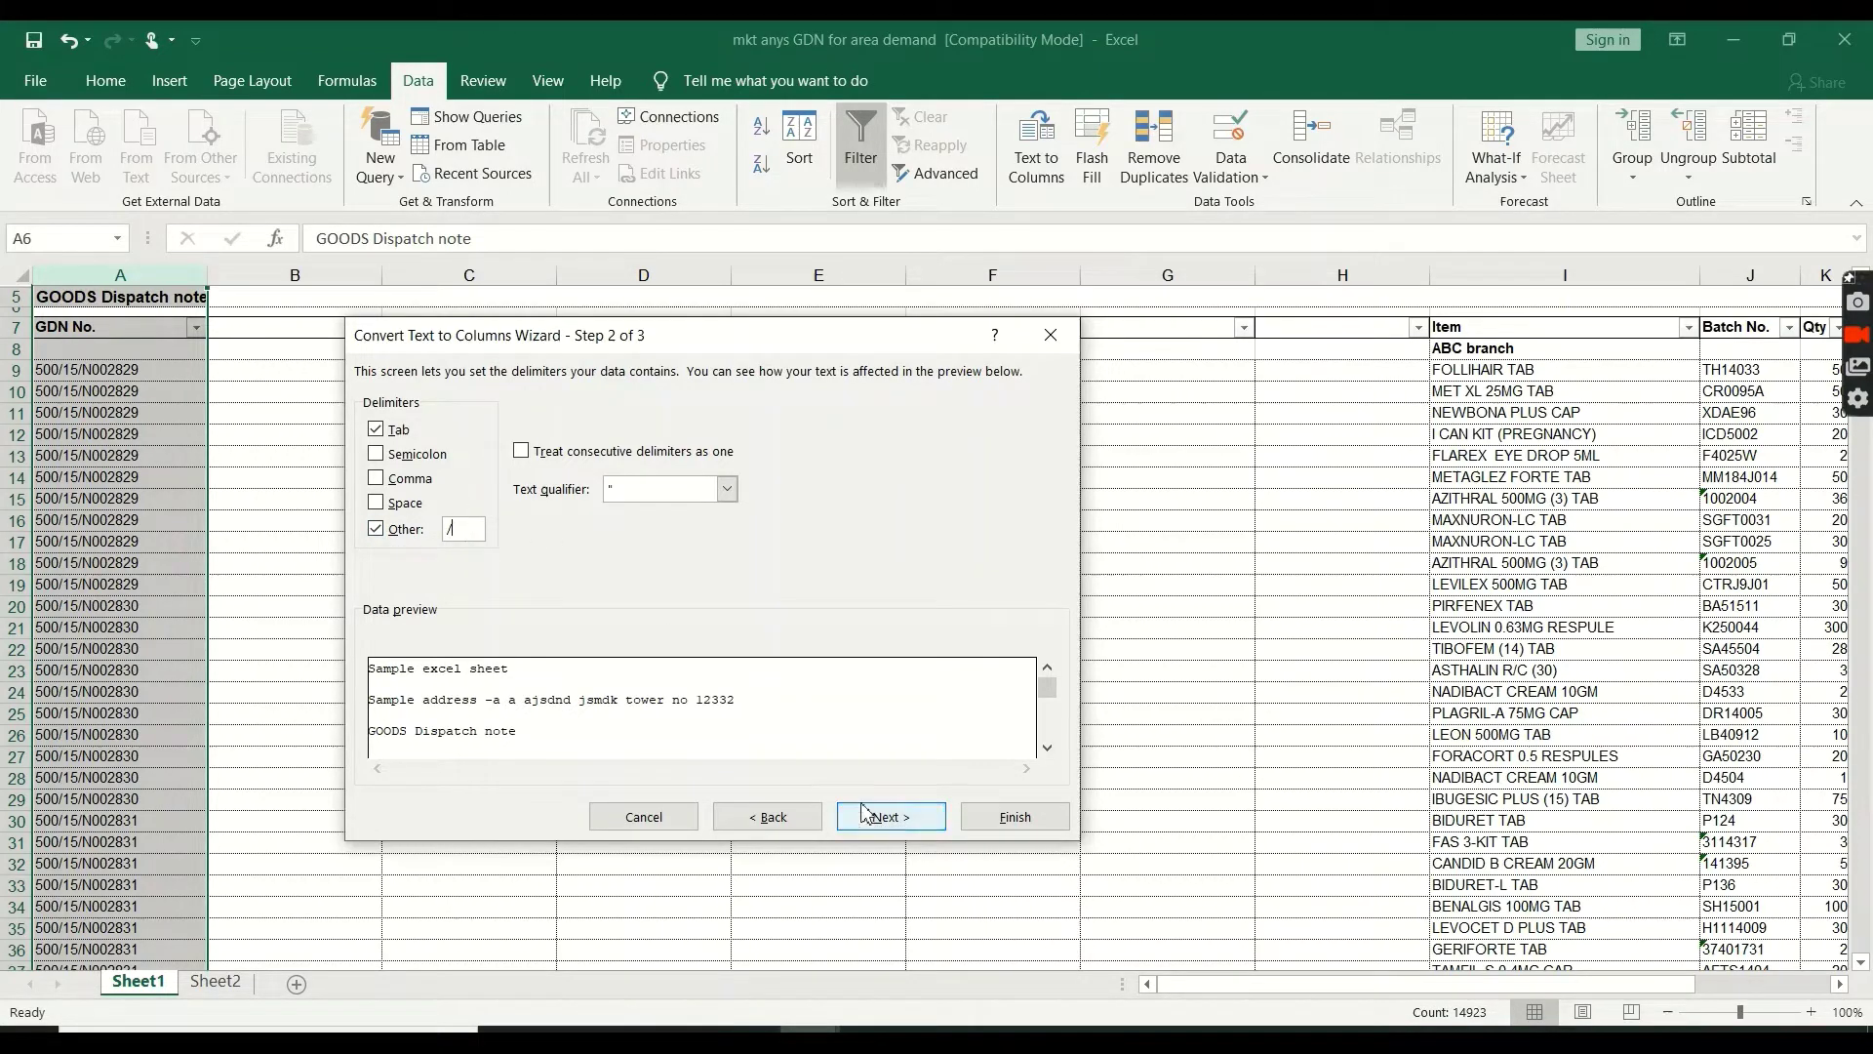
pyautogui.click(890, 816)
pyautogui.click(1014, 816)
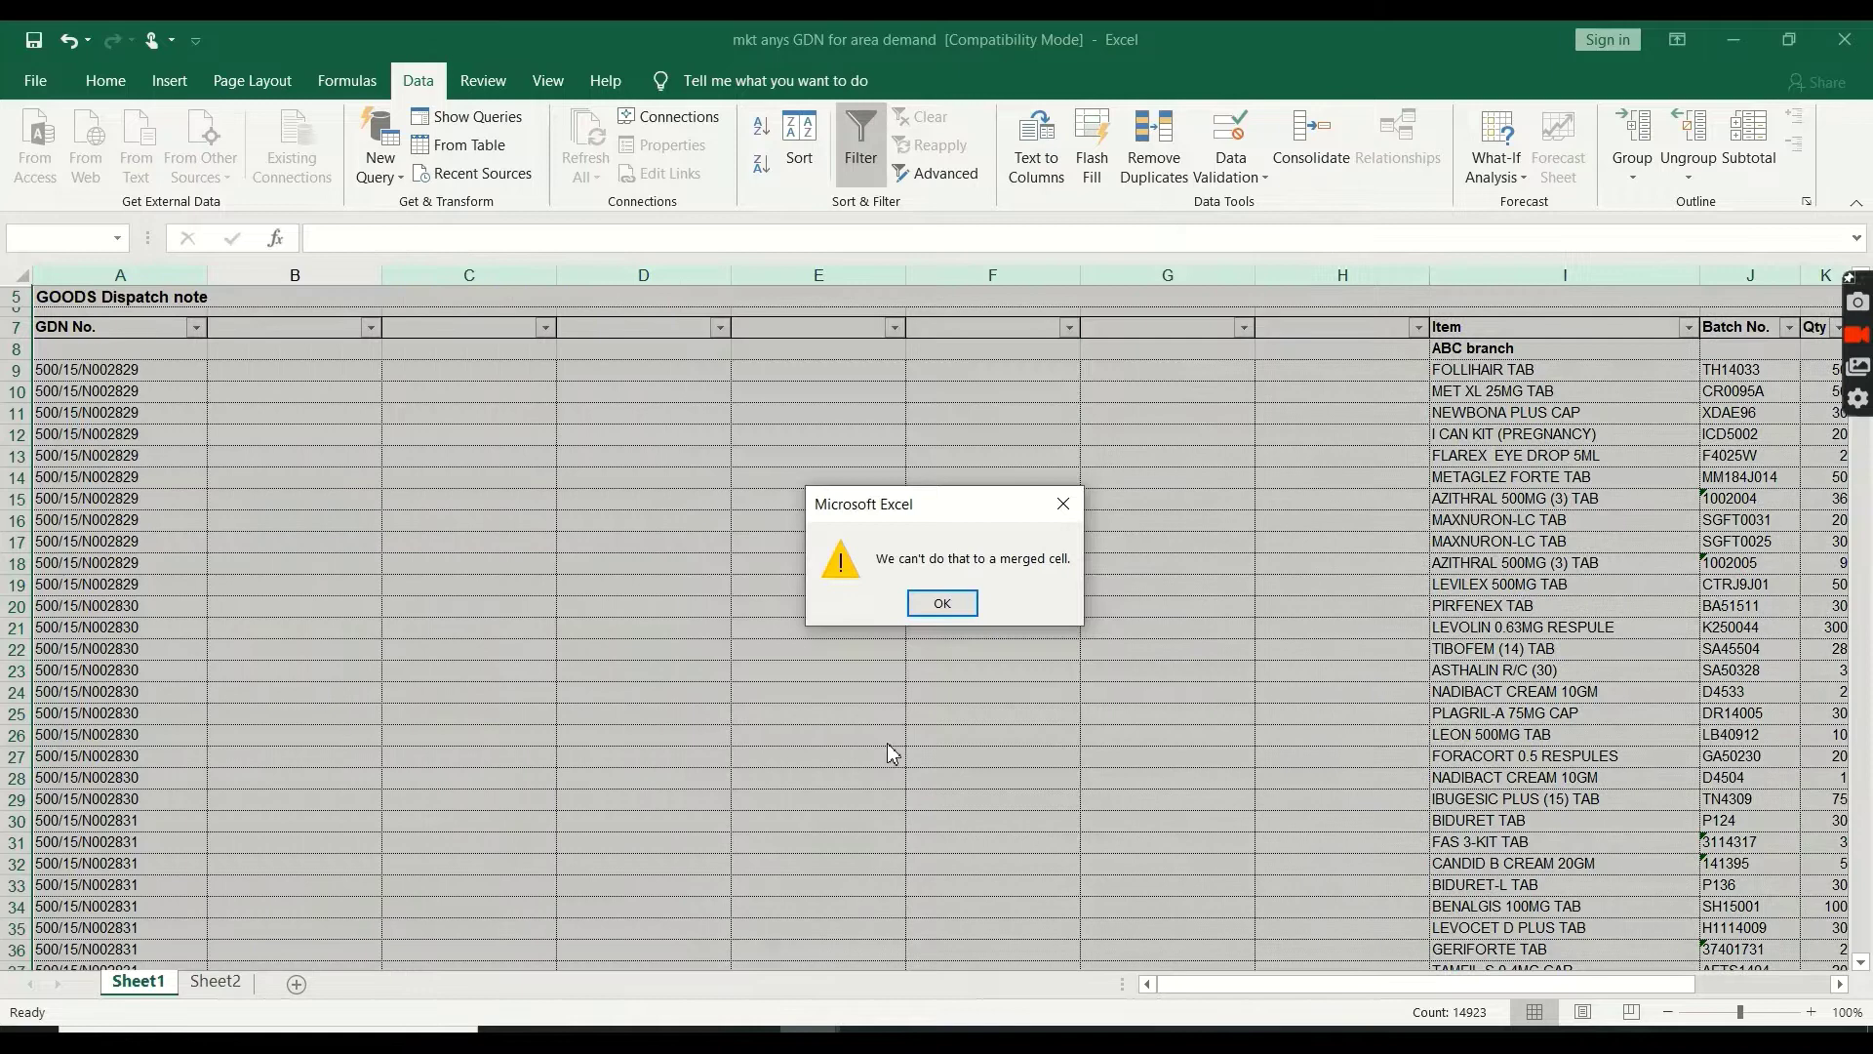
pyautogui.click(943, 603)
pyautogui.click(257, 496)
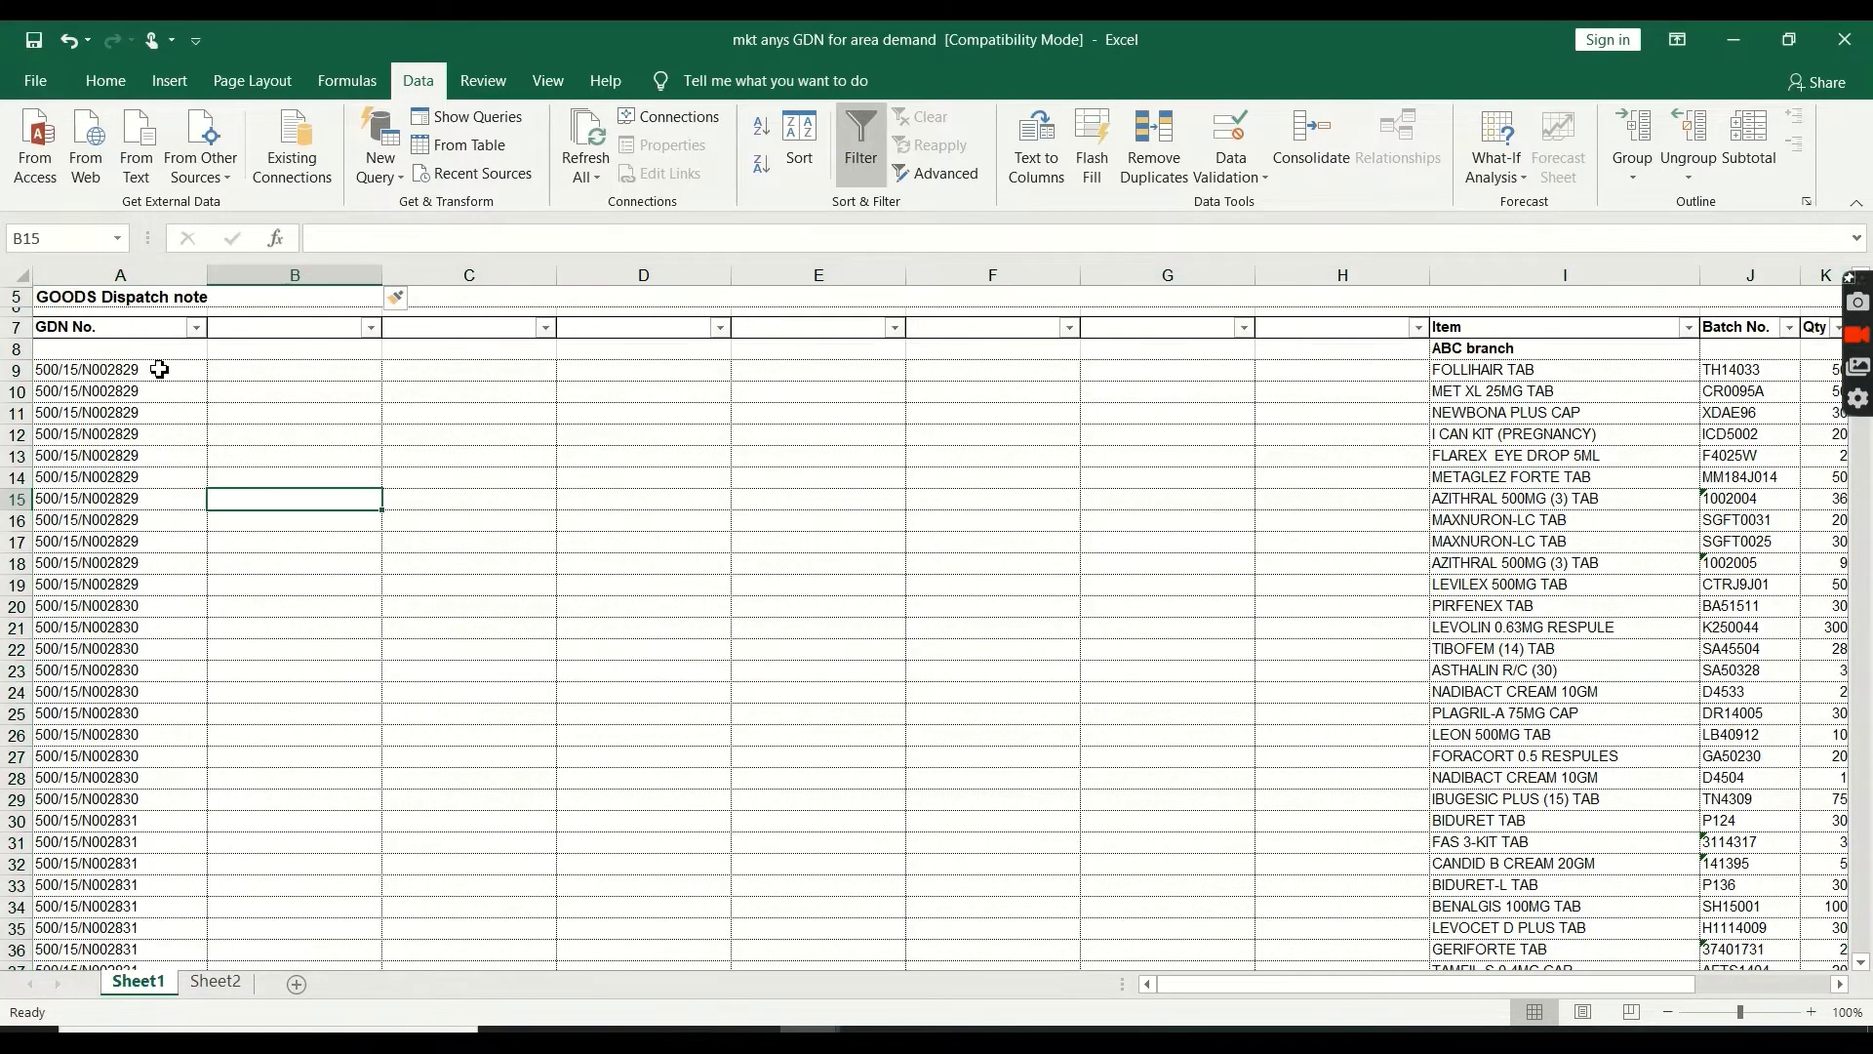
# Unmerge all merged cells on the whole of Sheet1
pyautogui.click(21, 279)
pyautogui.click(105, 80)
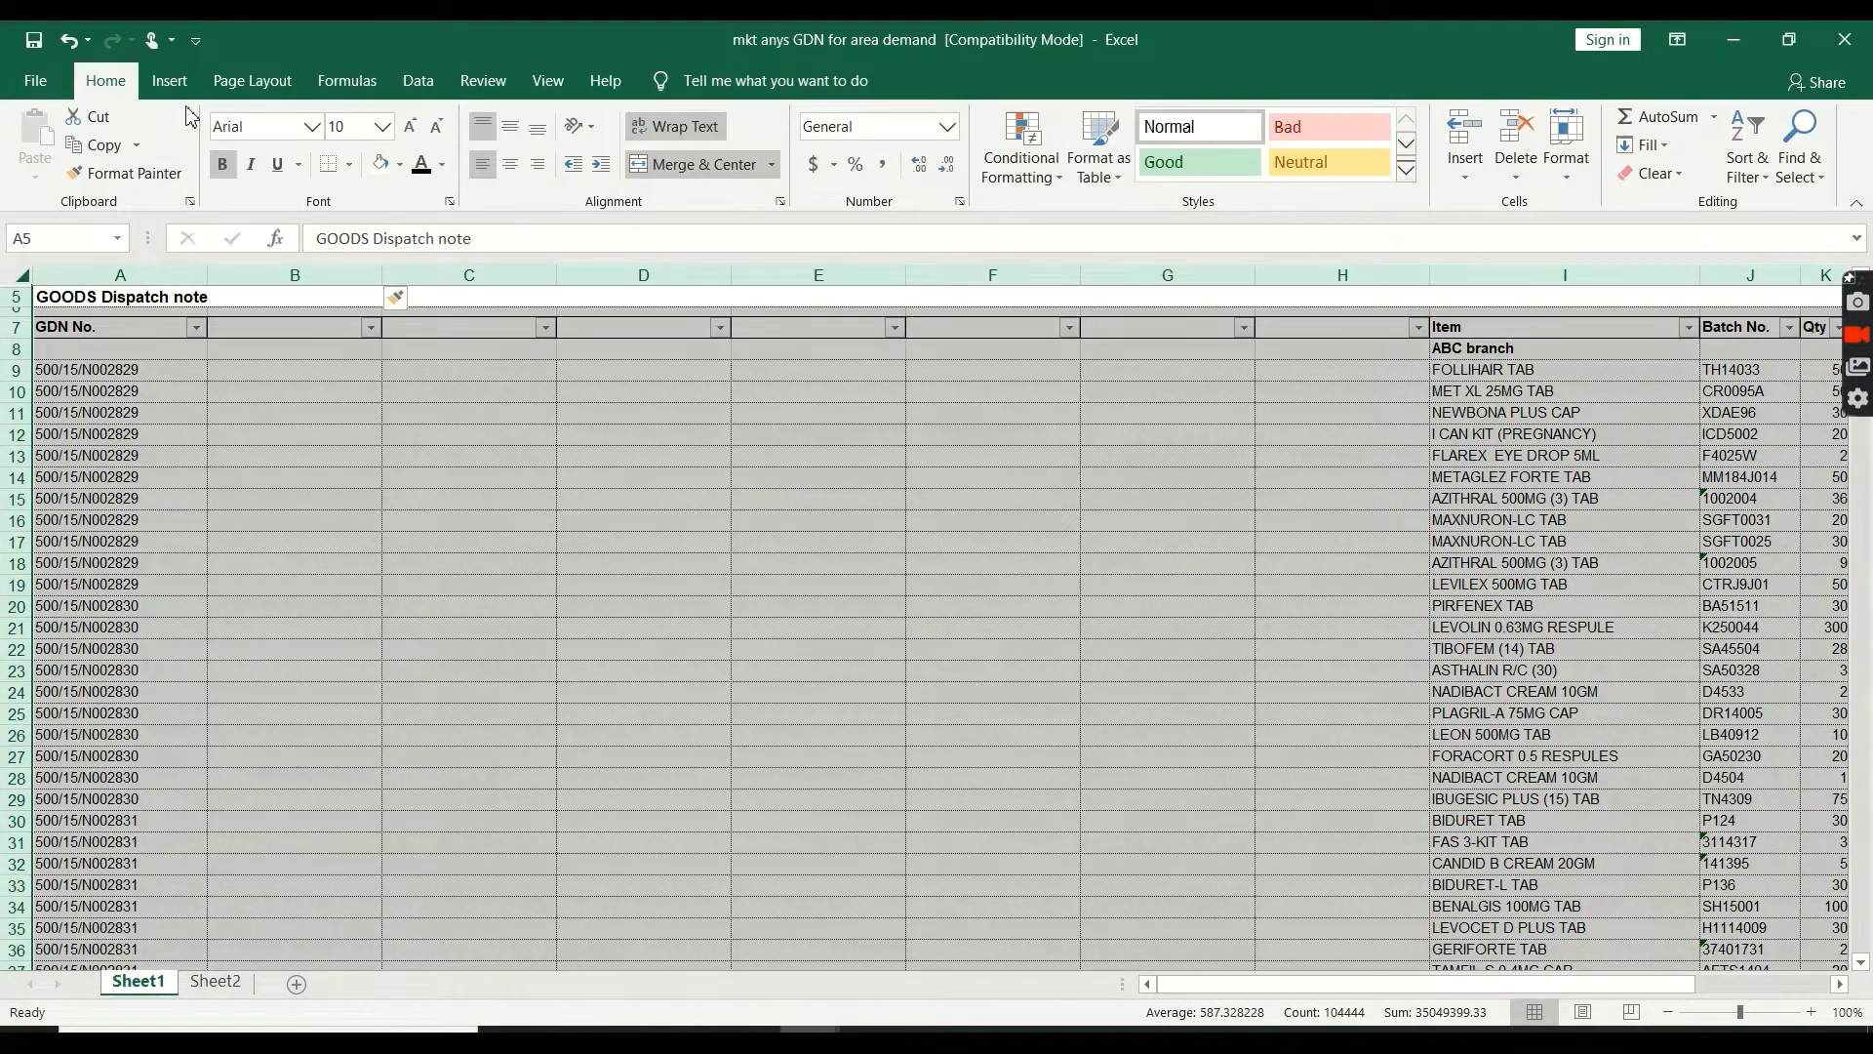
pyautogui.click(685, 167)
pyautogui.click(707, 418)
pyautogui.click(250, 391)
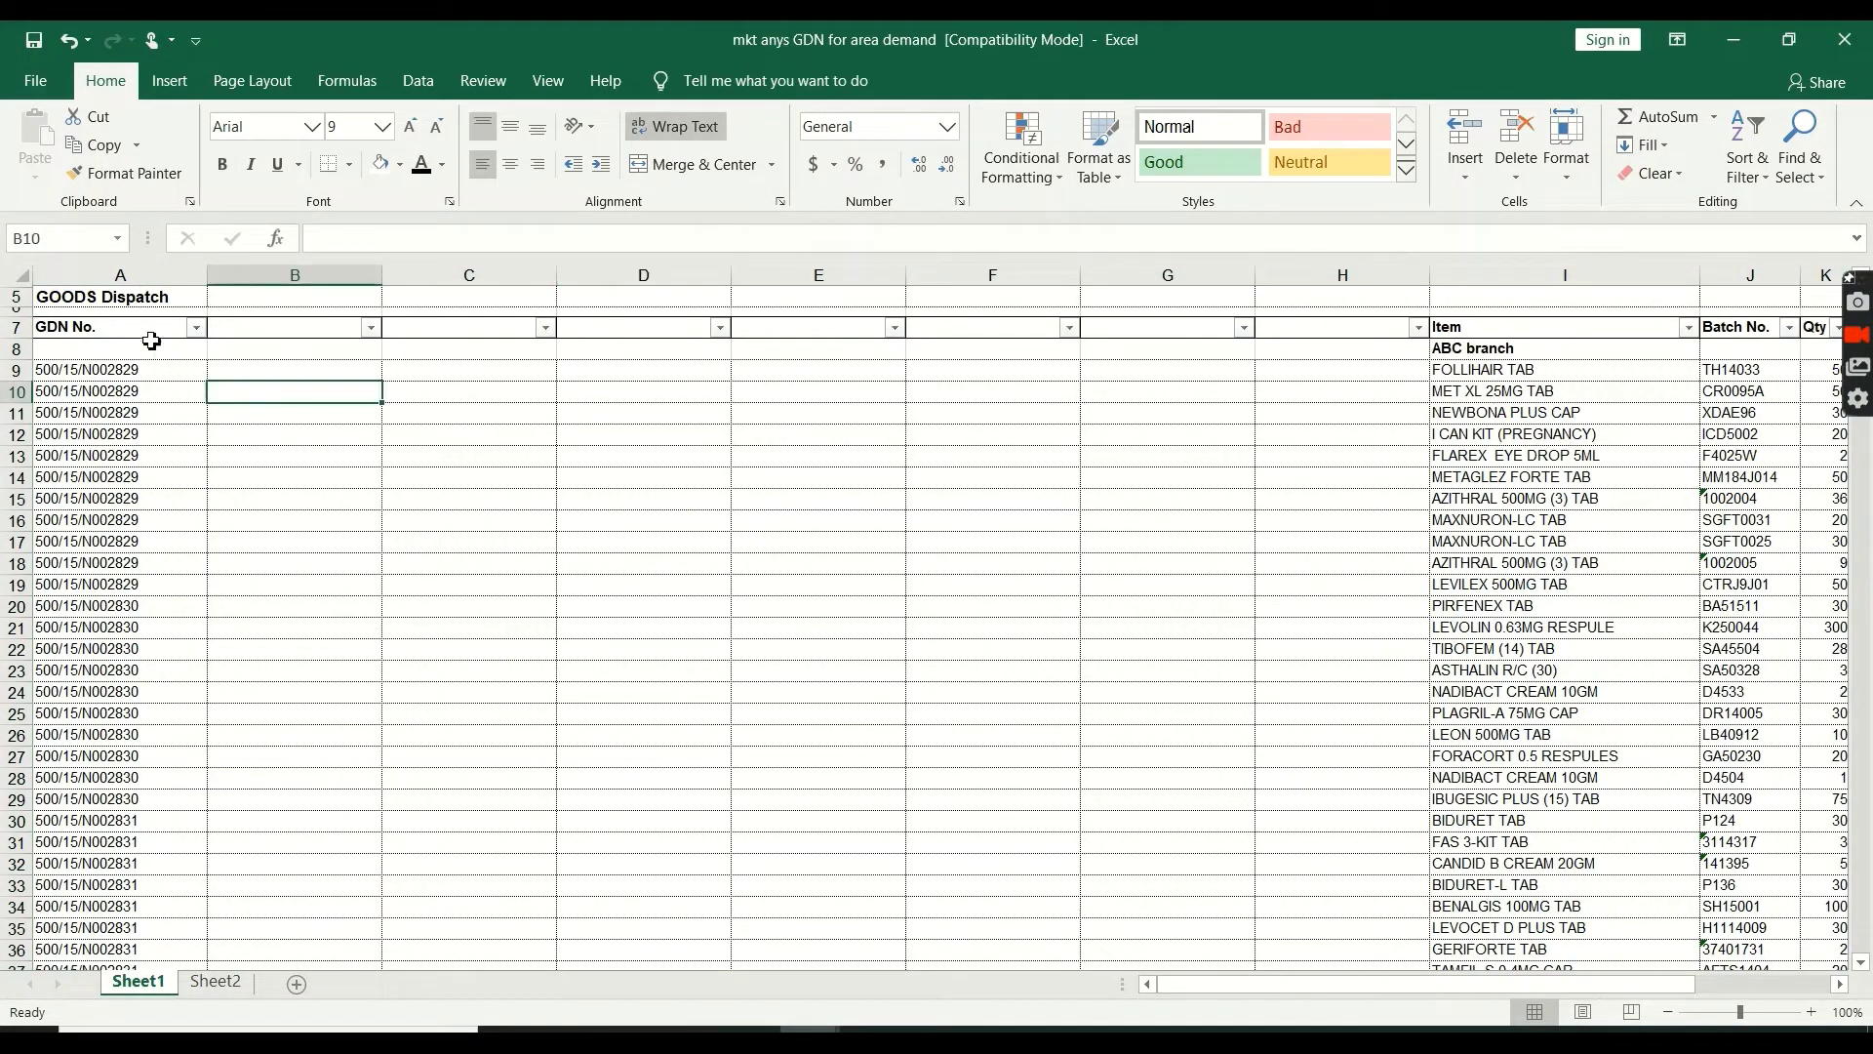
# Split column A with Text to Columns as delimited data using Tab and "/", replacing the existing data in the destination cells
pyautogui.click(146, 275)
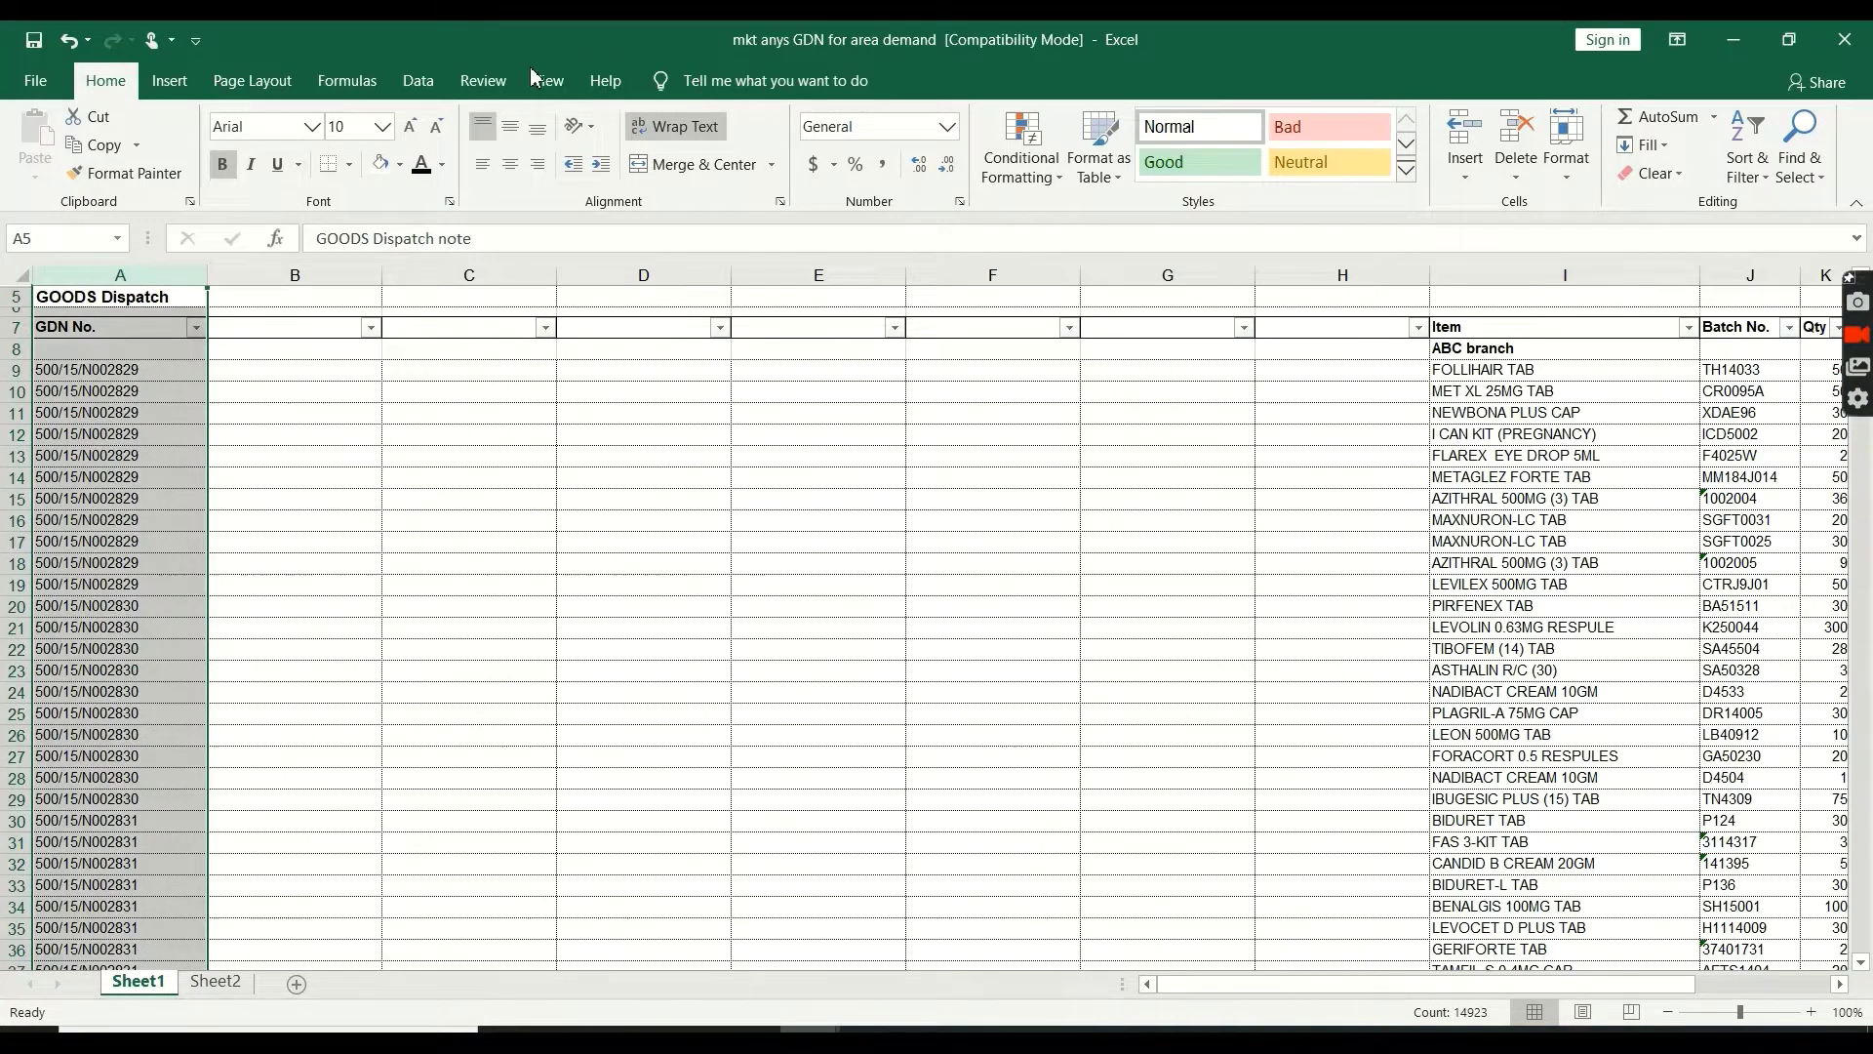
pyautogui.click(418, 80)
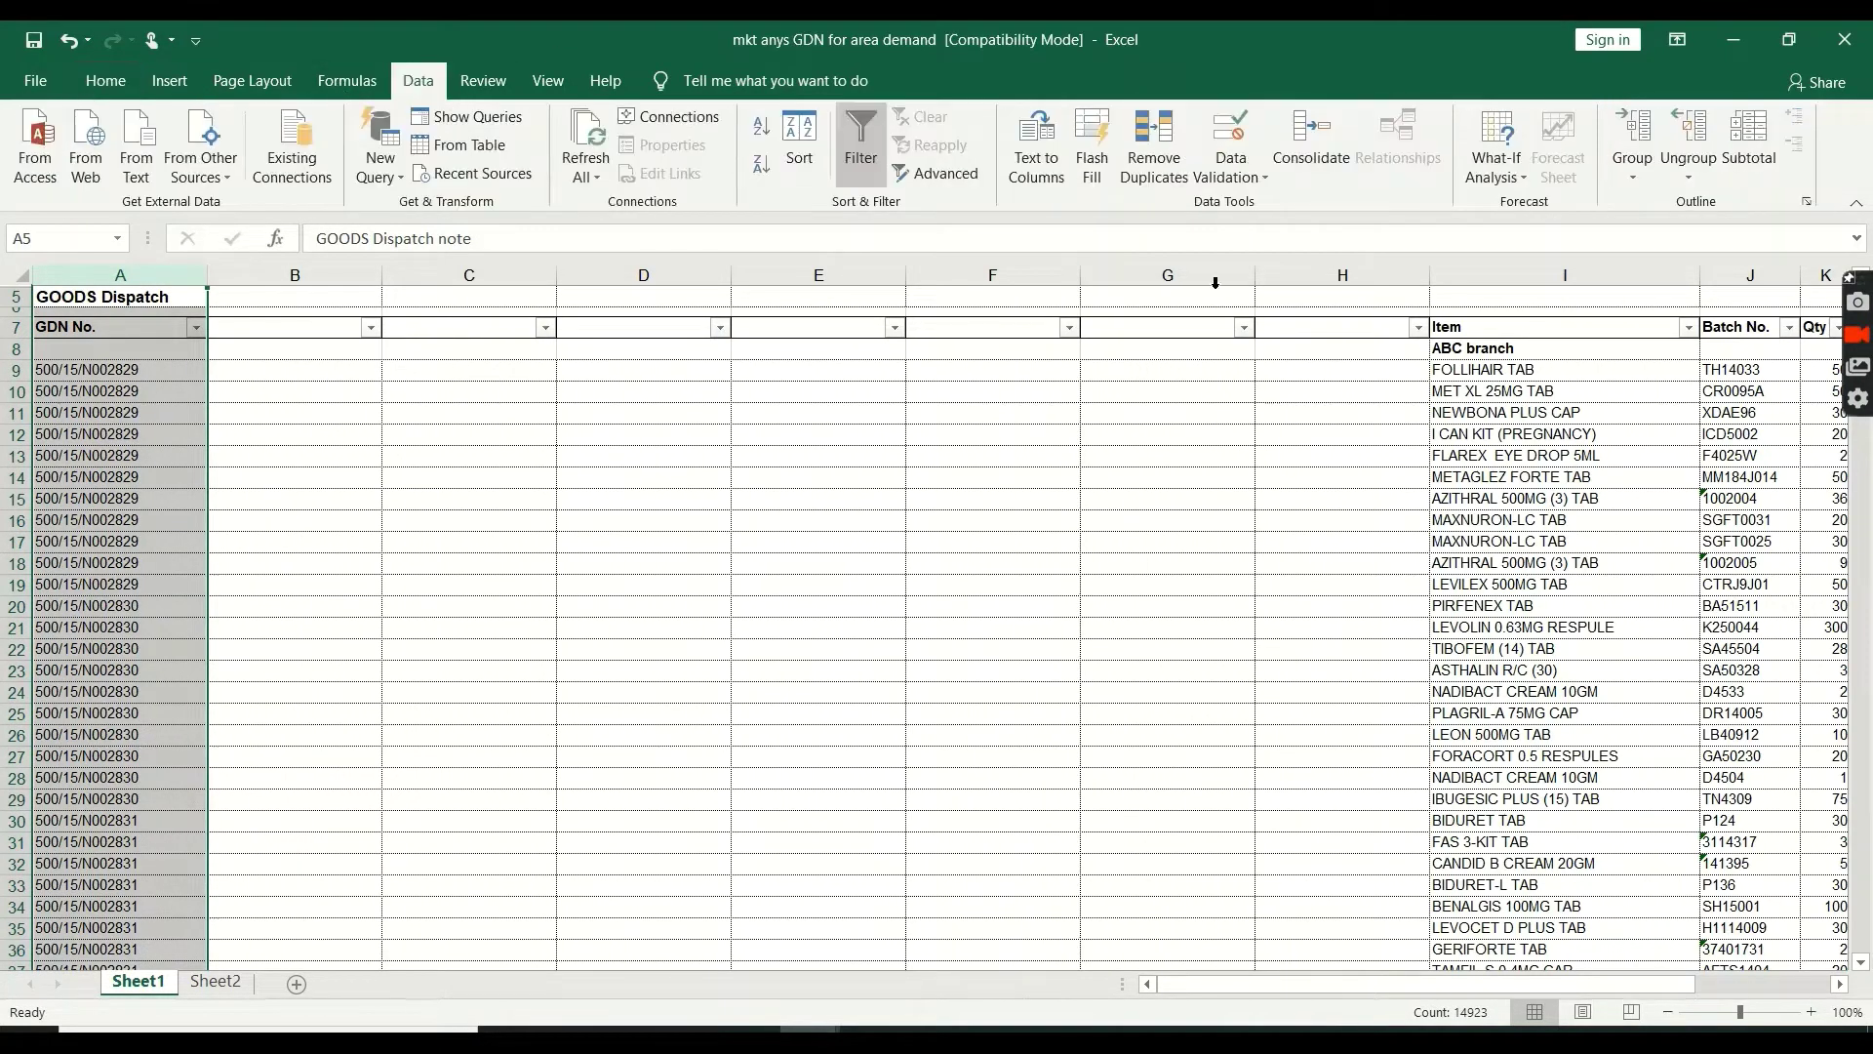
pyautogui.click(1049, 176)
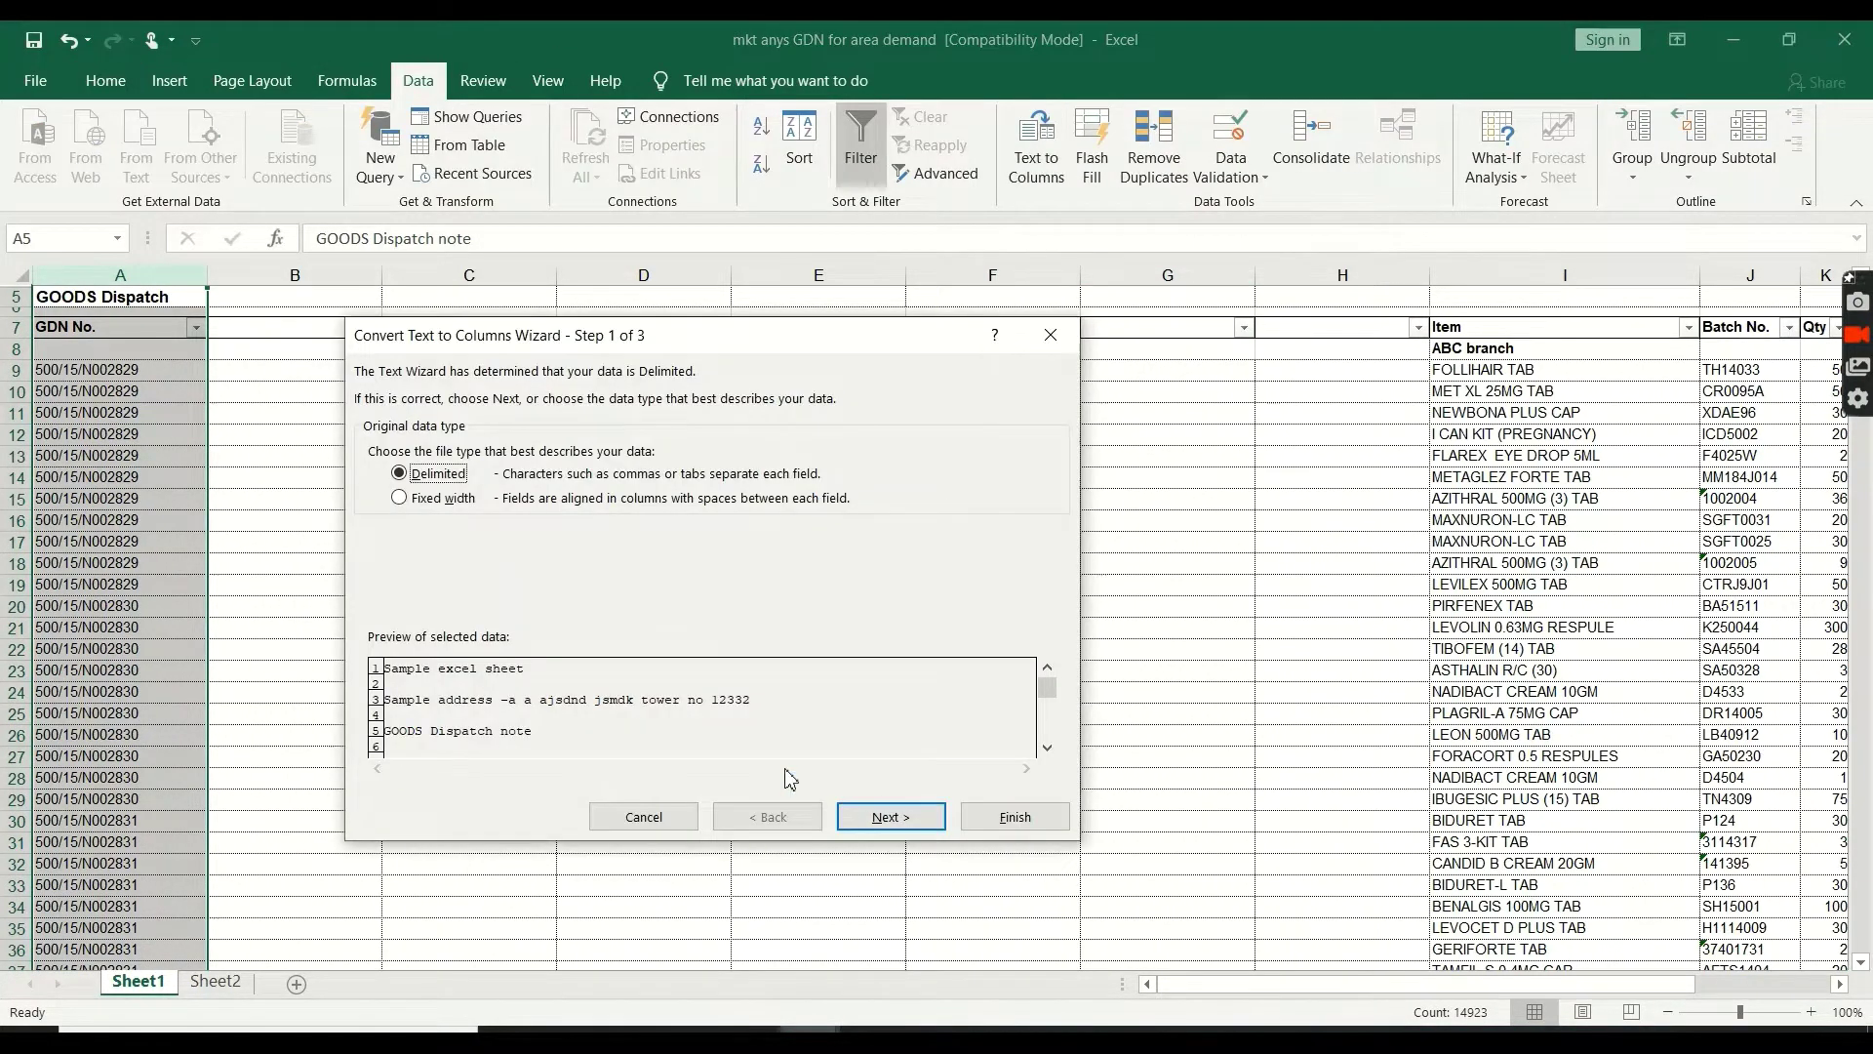
pyautogui.click(870, 821)
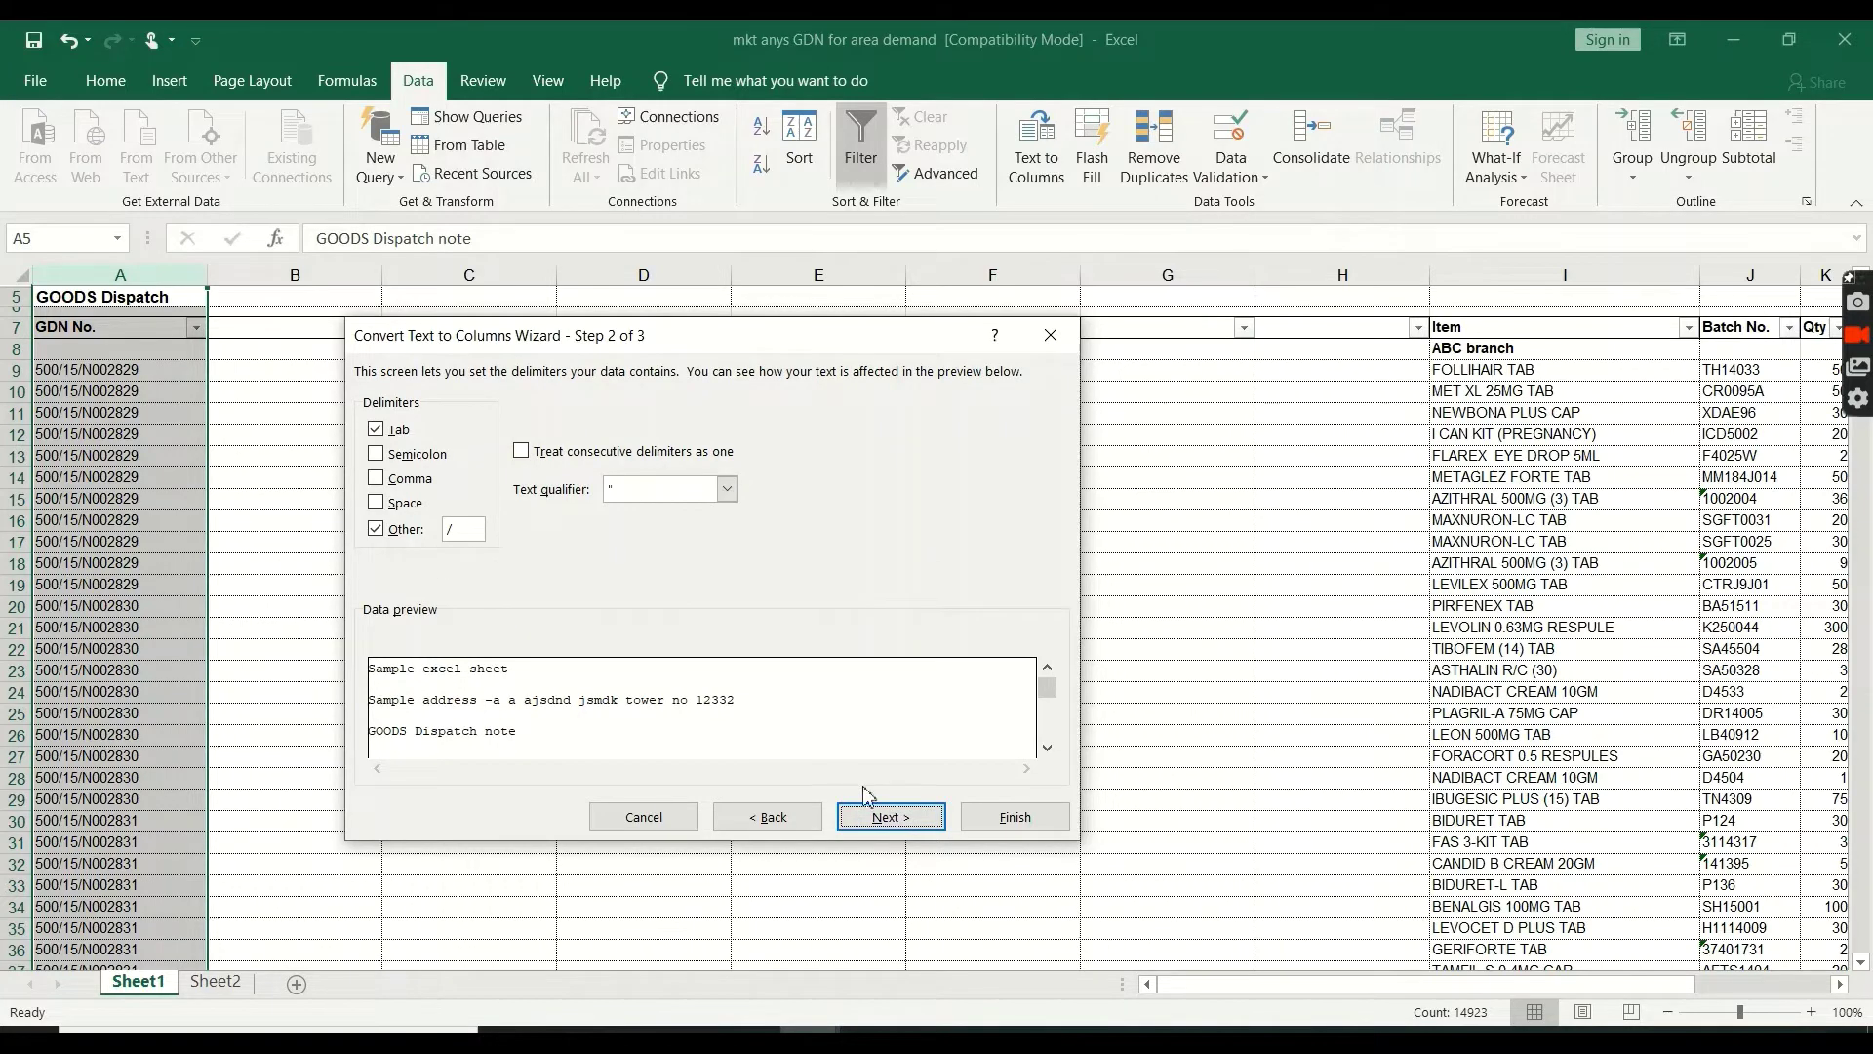
pyautogui.click(868, 815)
pyautogui.click(1008, 815)
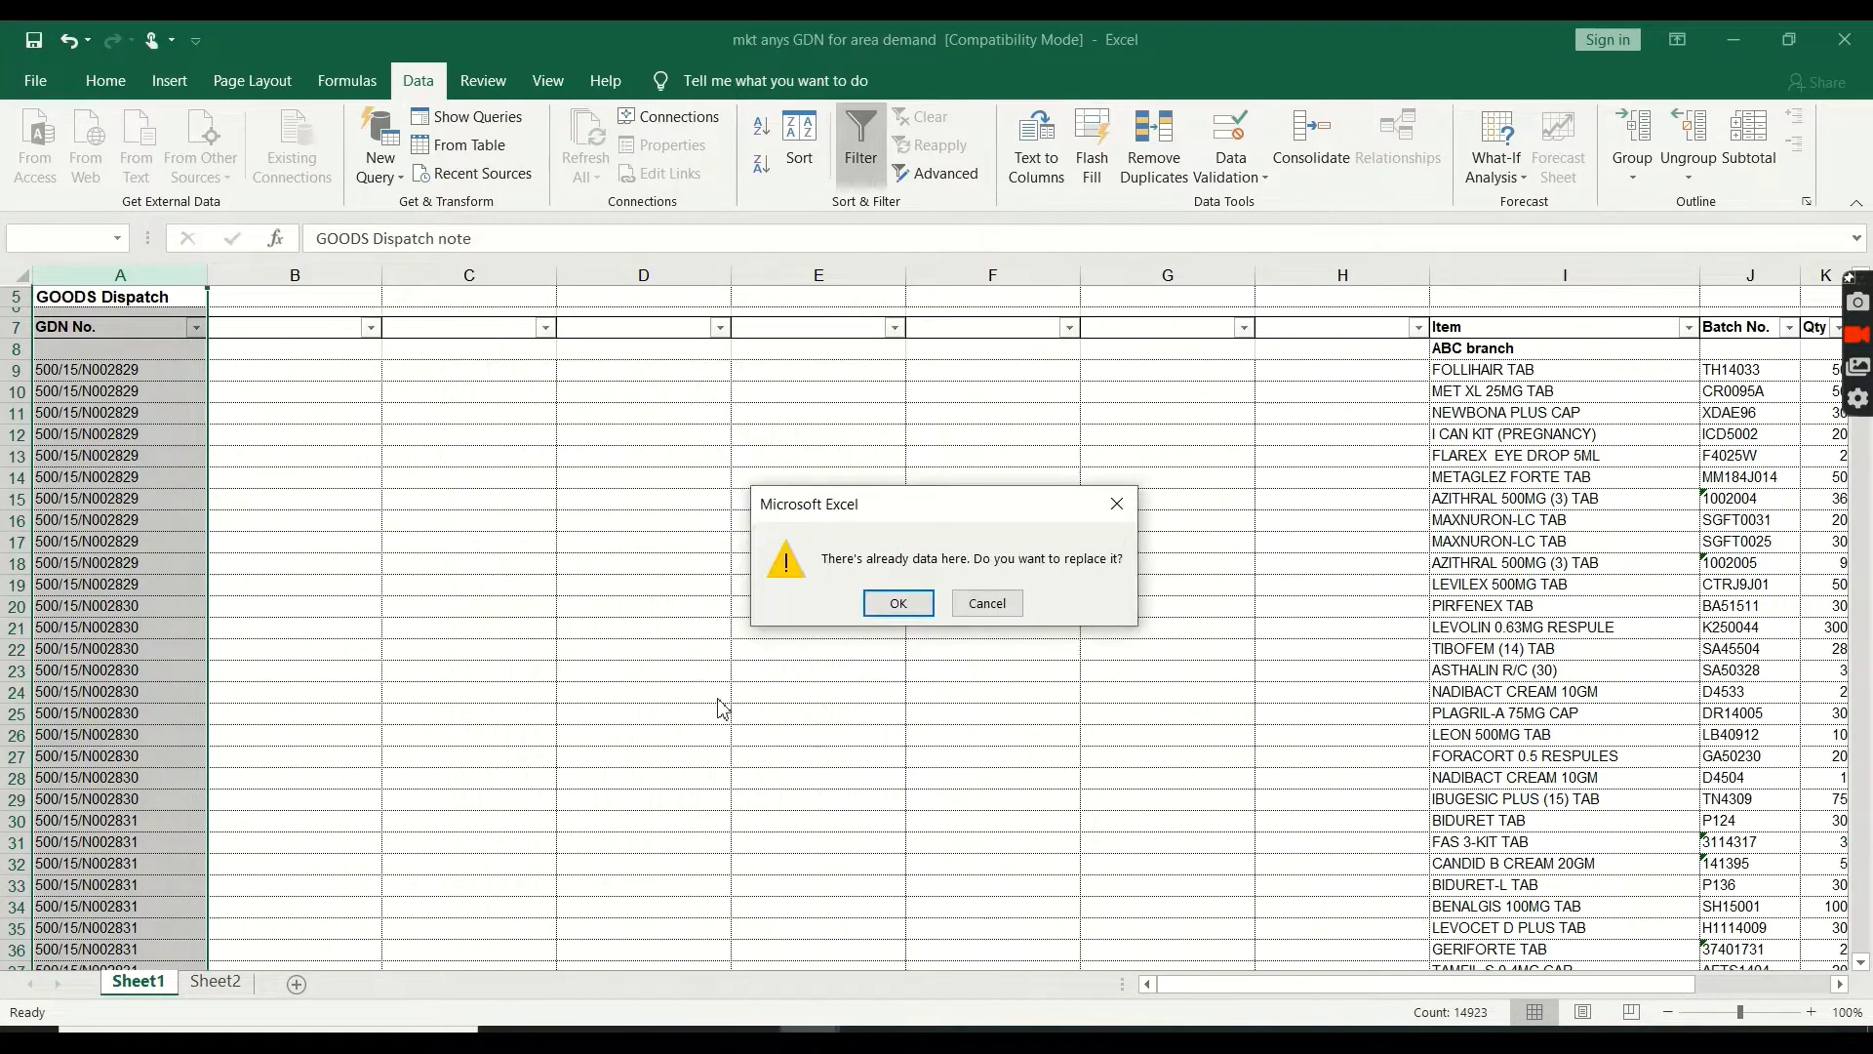
pyautogui.click(884, 605)
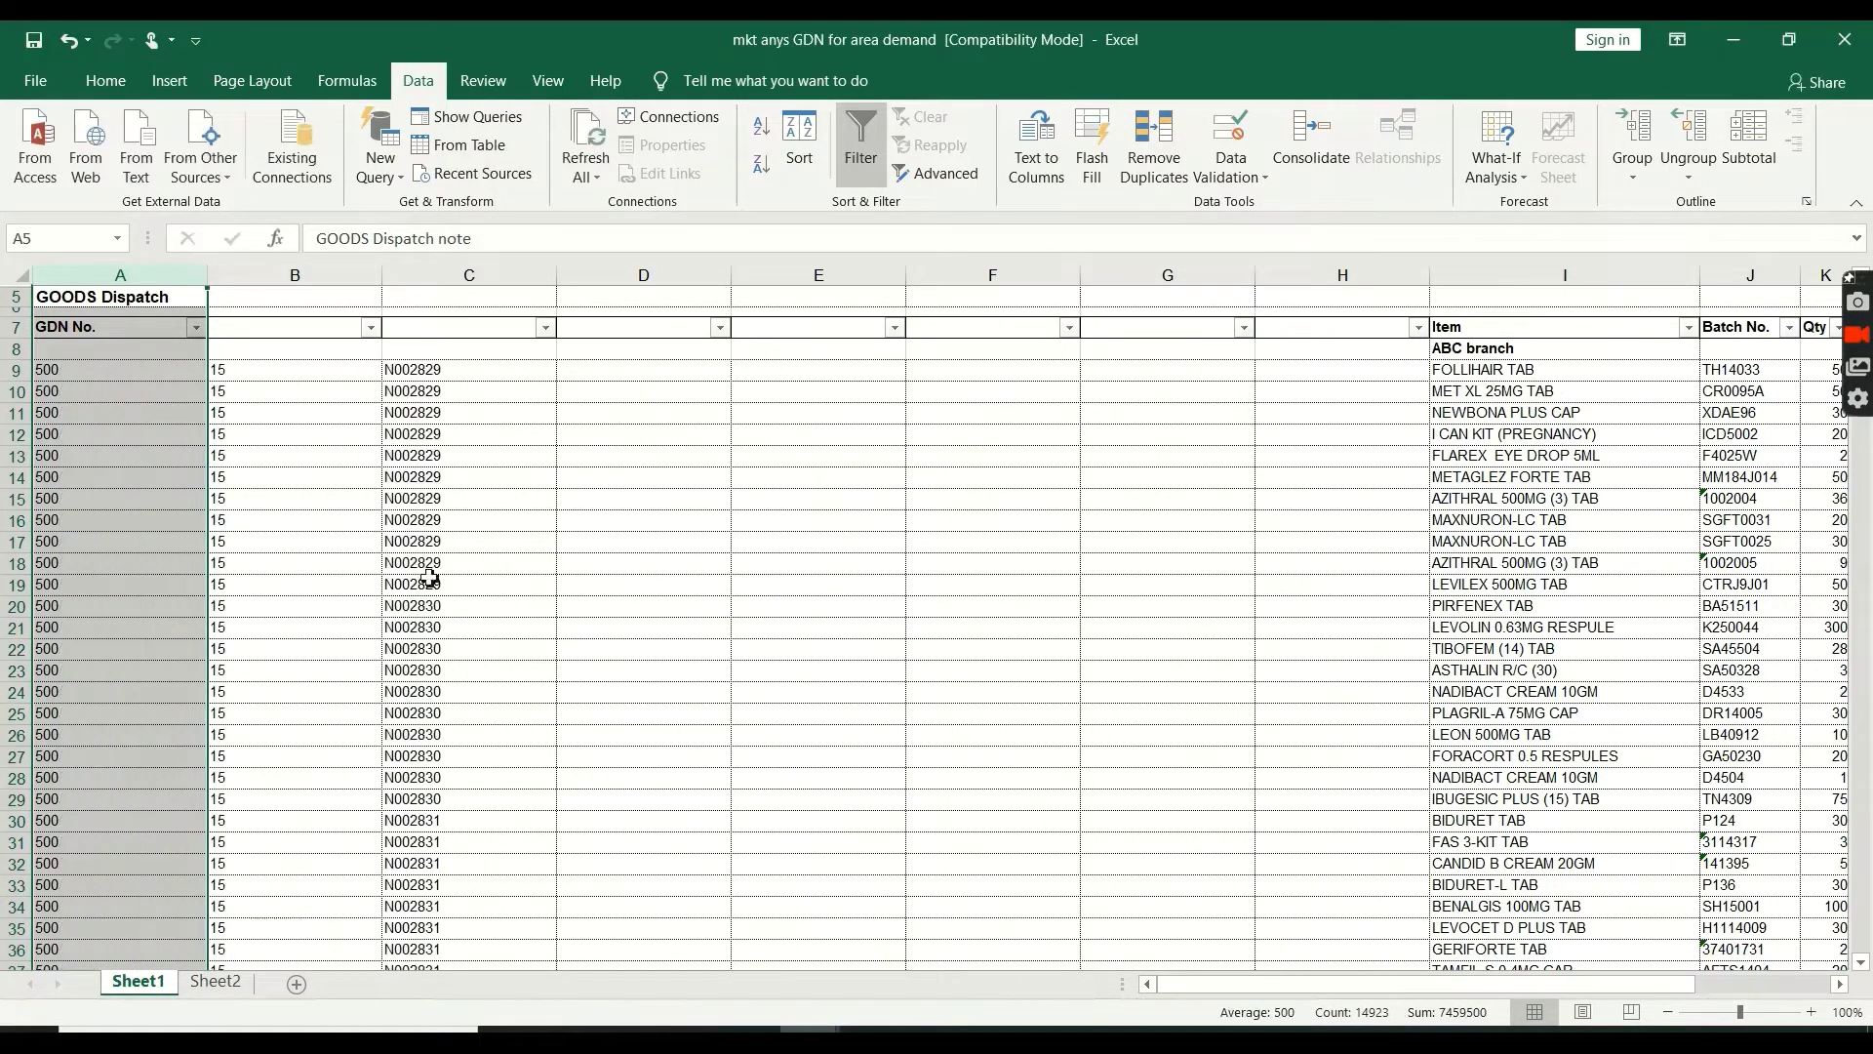
pyautogui.scroll(2, 98, 430)
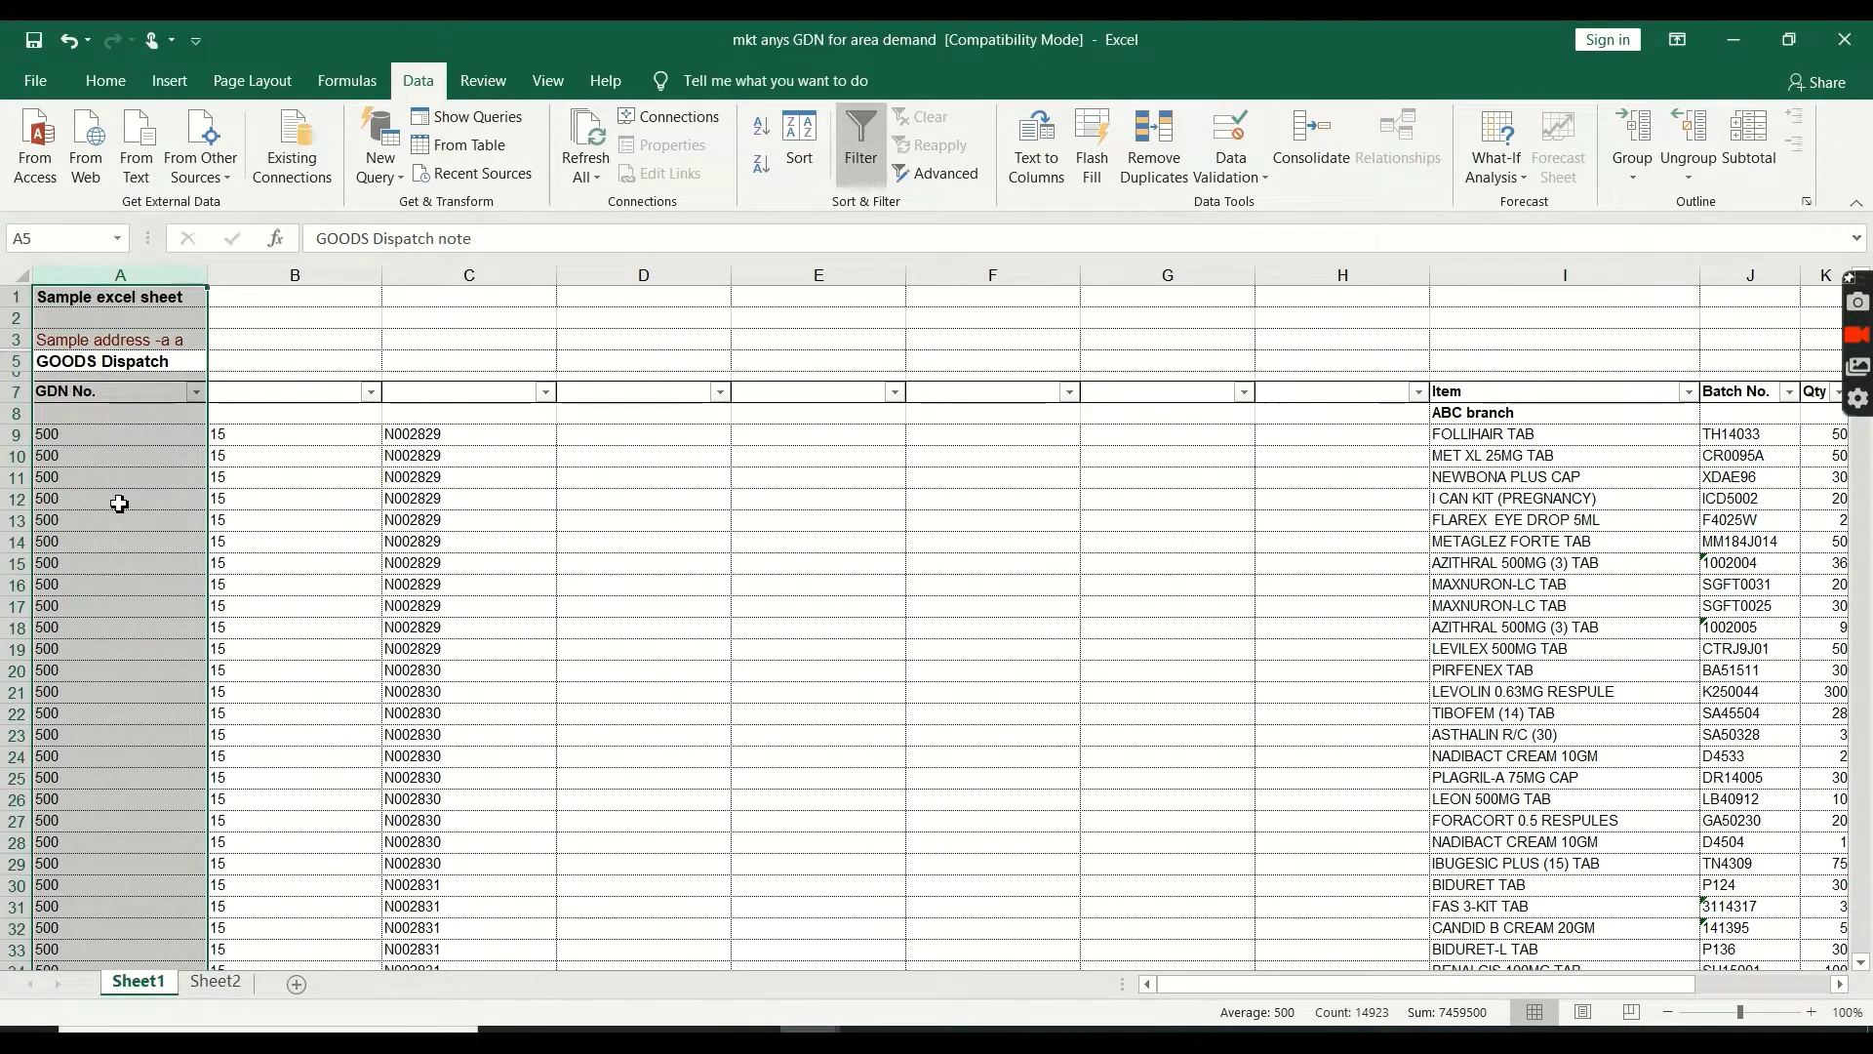
# Delete columns A and B, which hold the 500 and 15 parts of the split GDN numbers
pyautogui.click(117, 435)
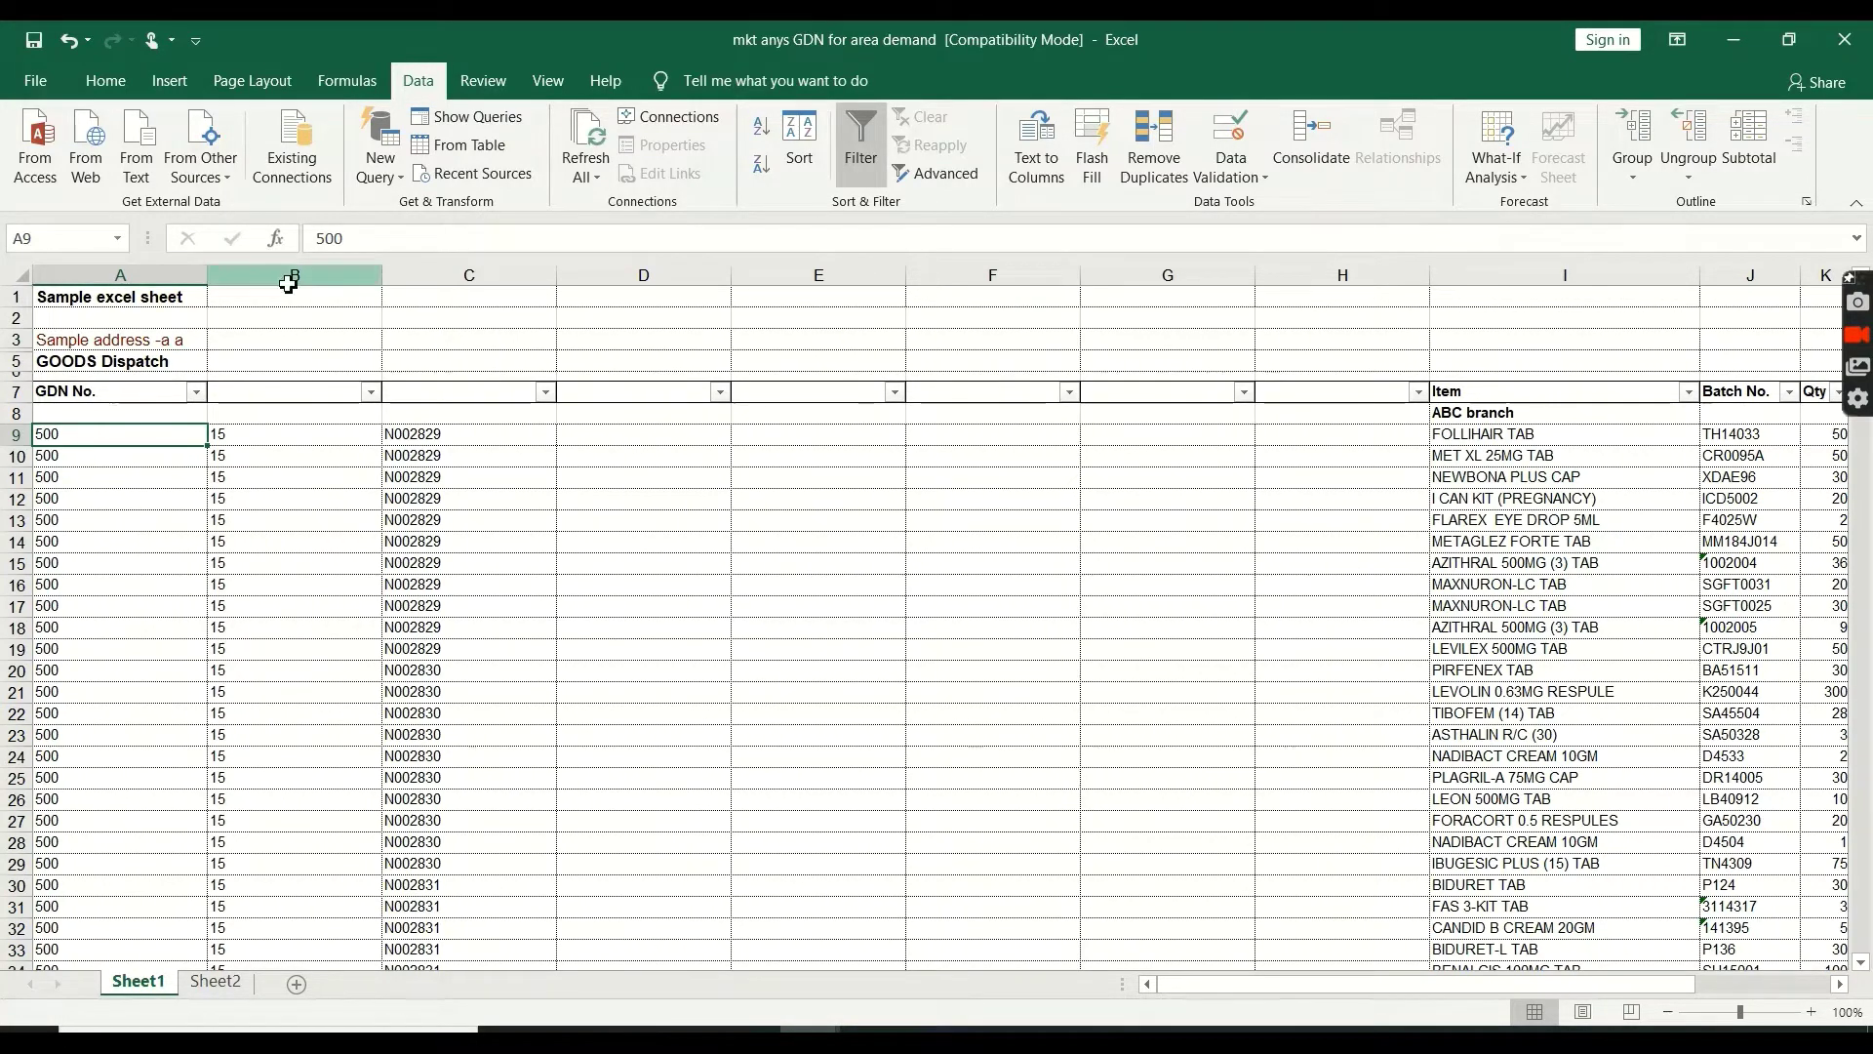
pyautogui.moveTo(283, 275); pyautogui.dragTo(105, 275)
pyautogui.rightClick(133, 293)
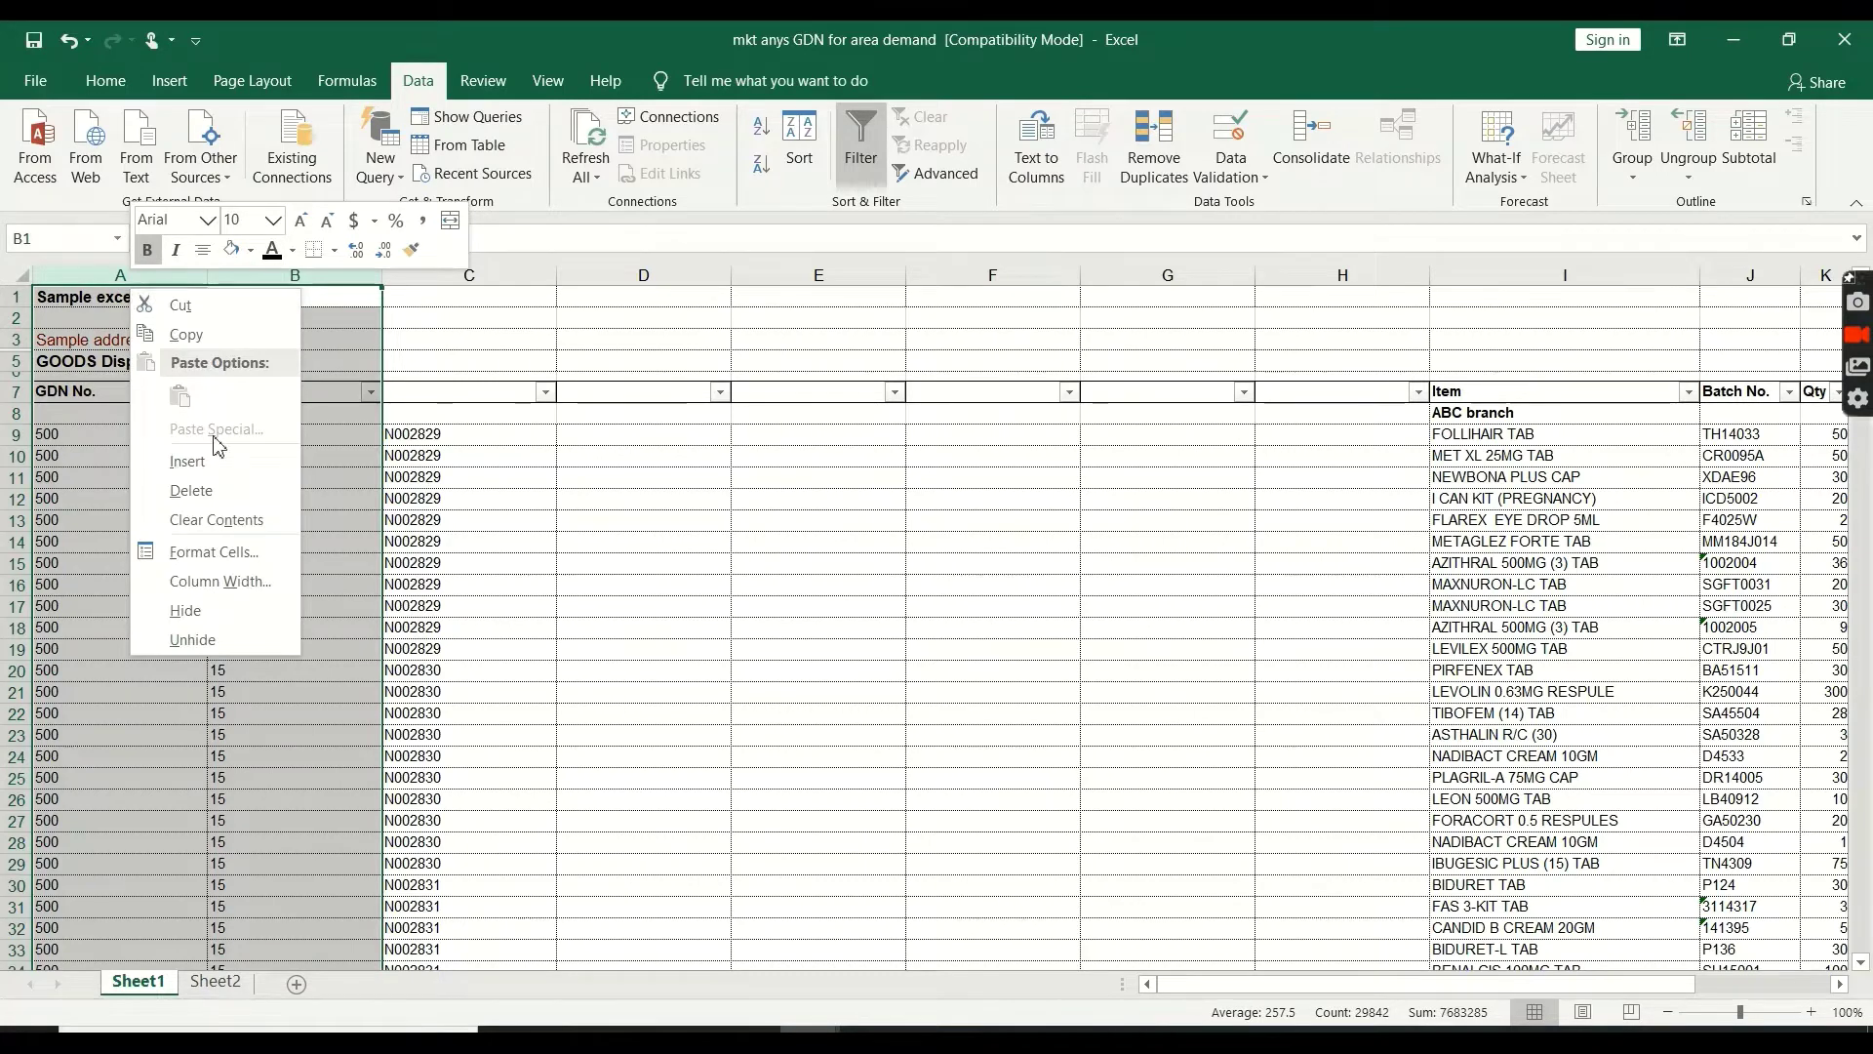
pyautogui.click(191, 493)
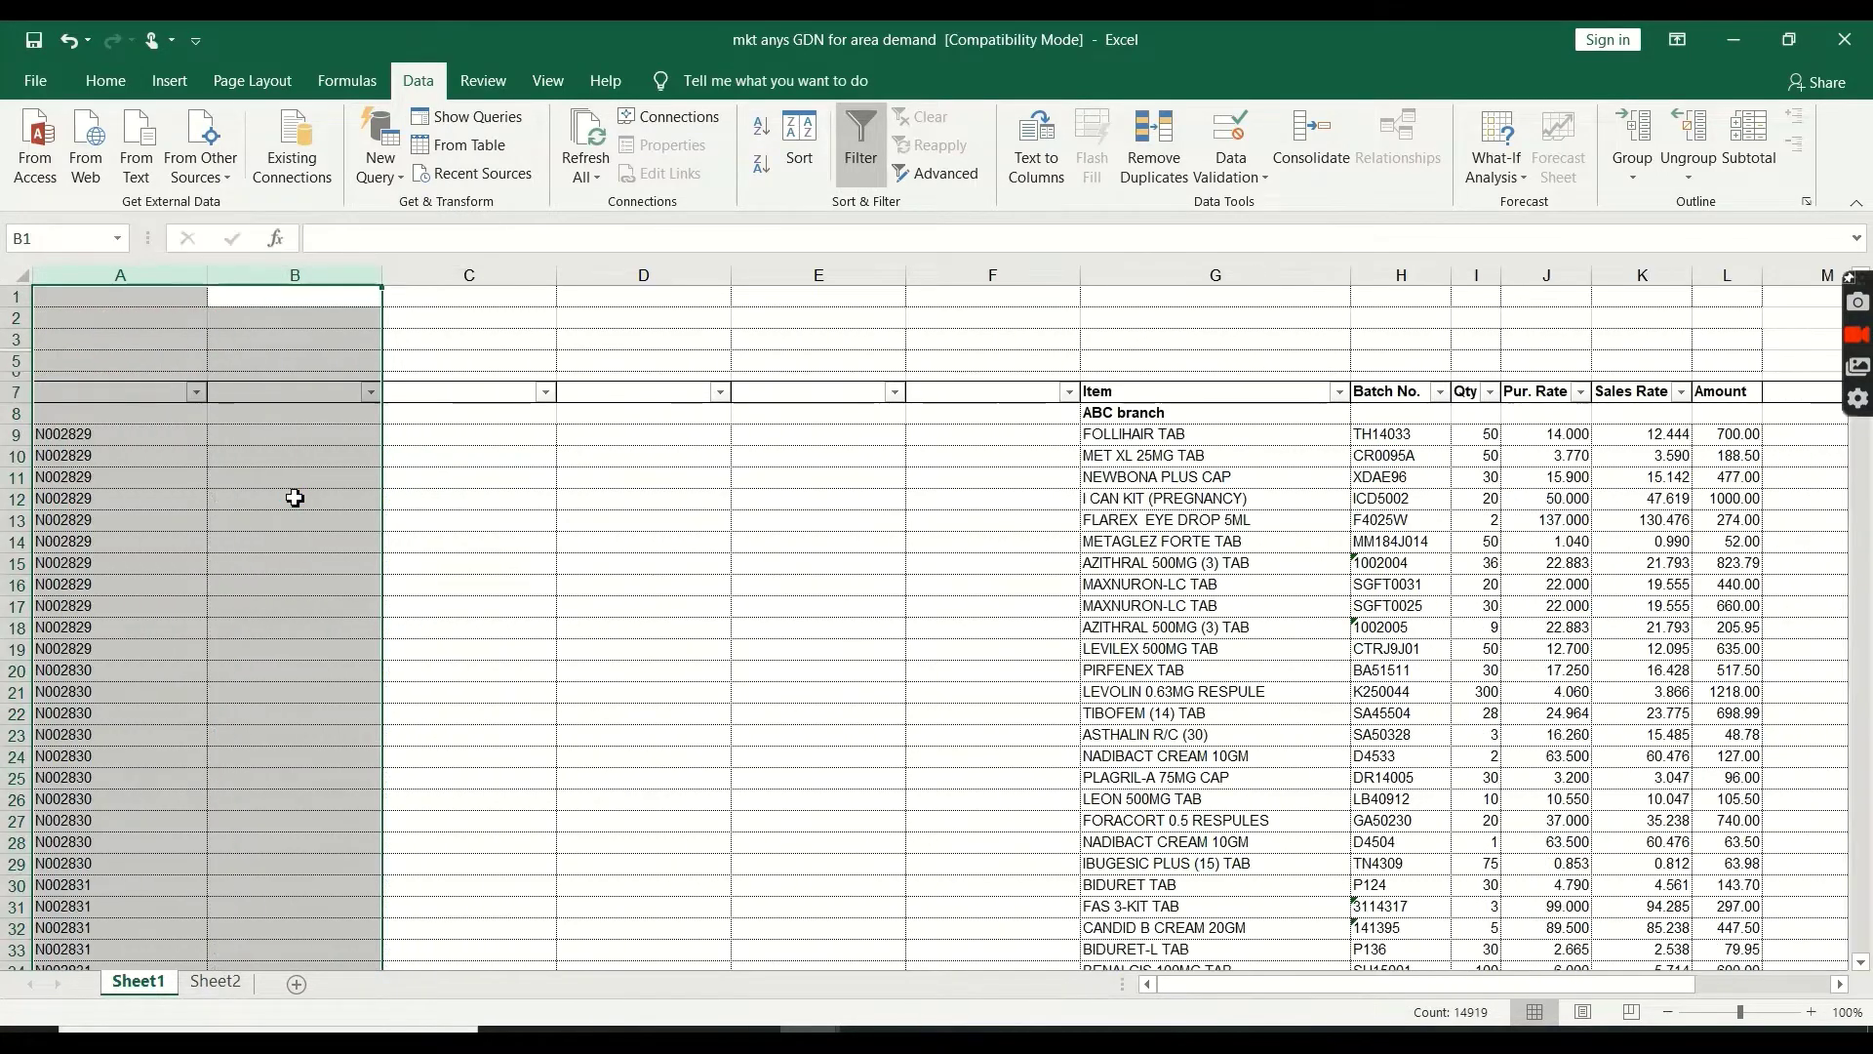
# Enter the header "Invoce number" in cell A7
pyautogui.click(94, 397)
pyautogui.write('In')
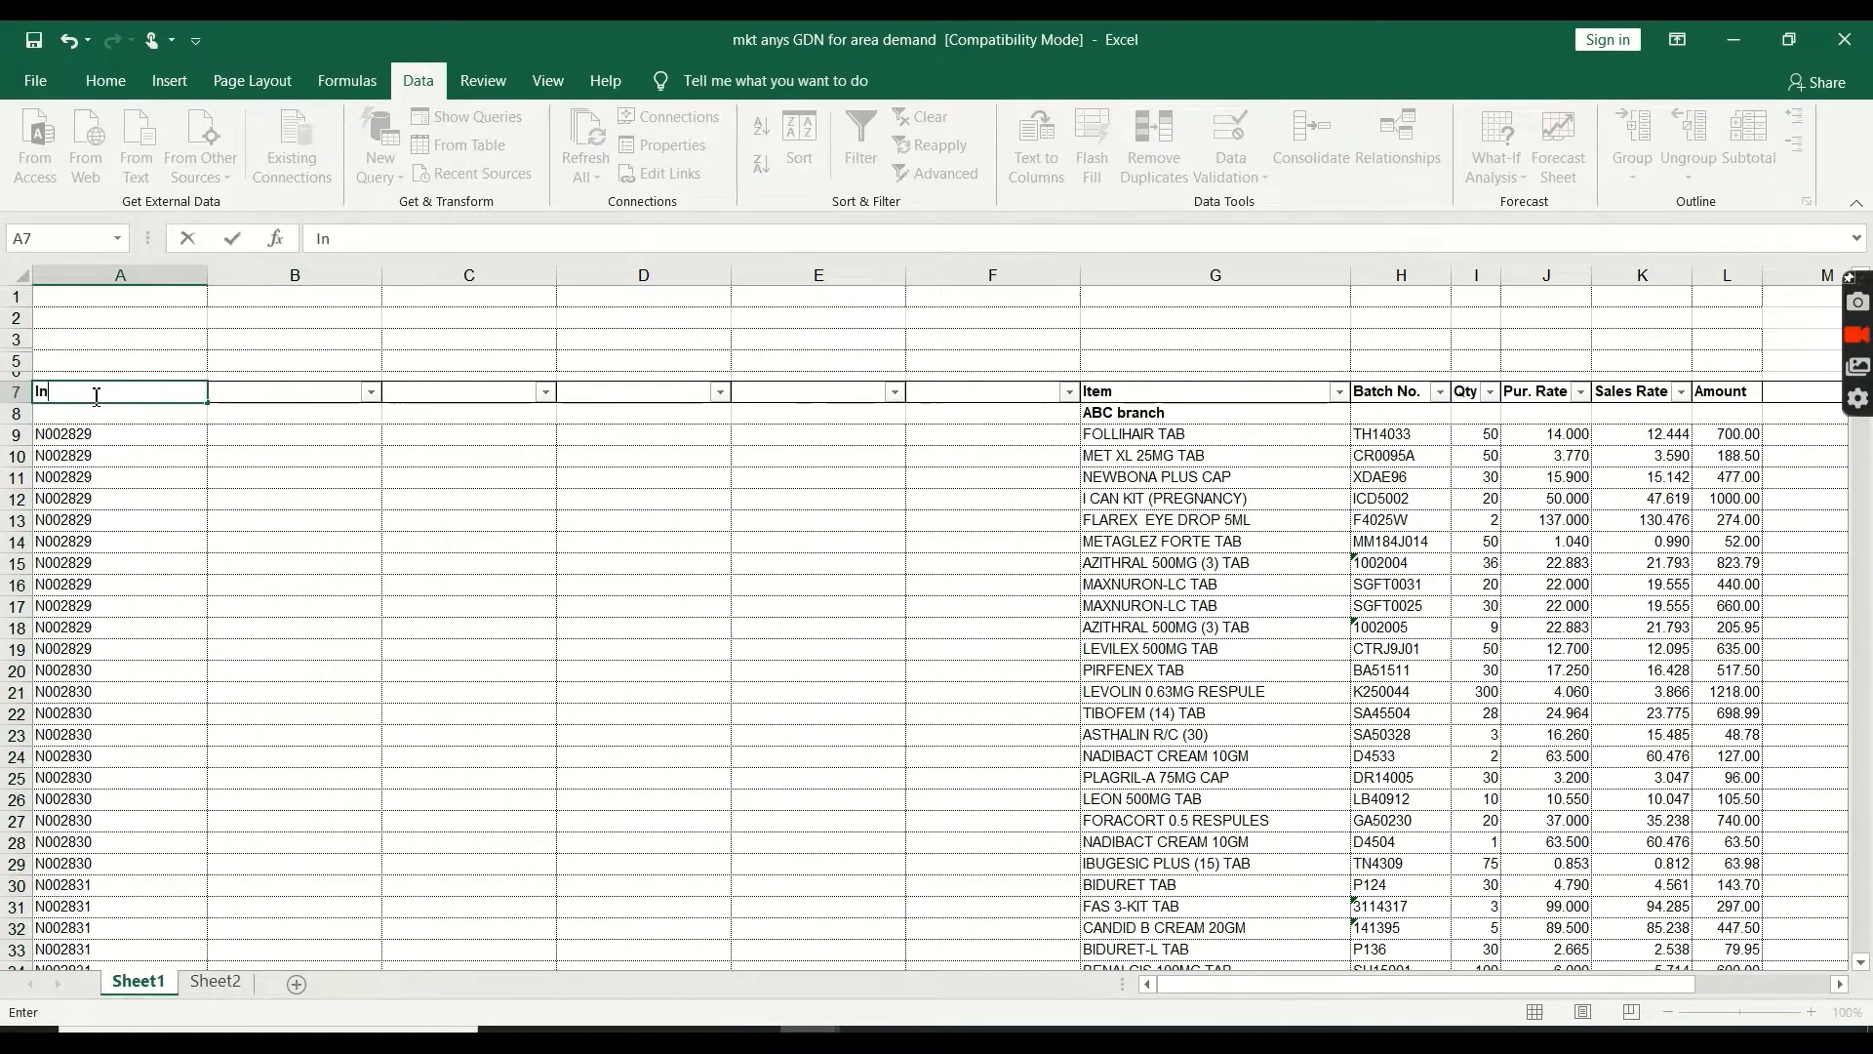
pyautogui.write('voce number')
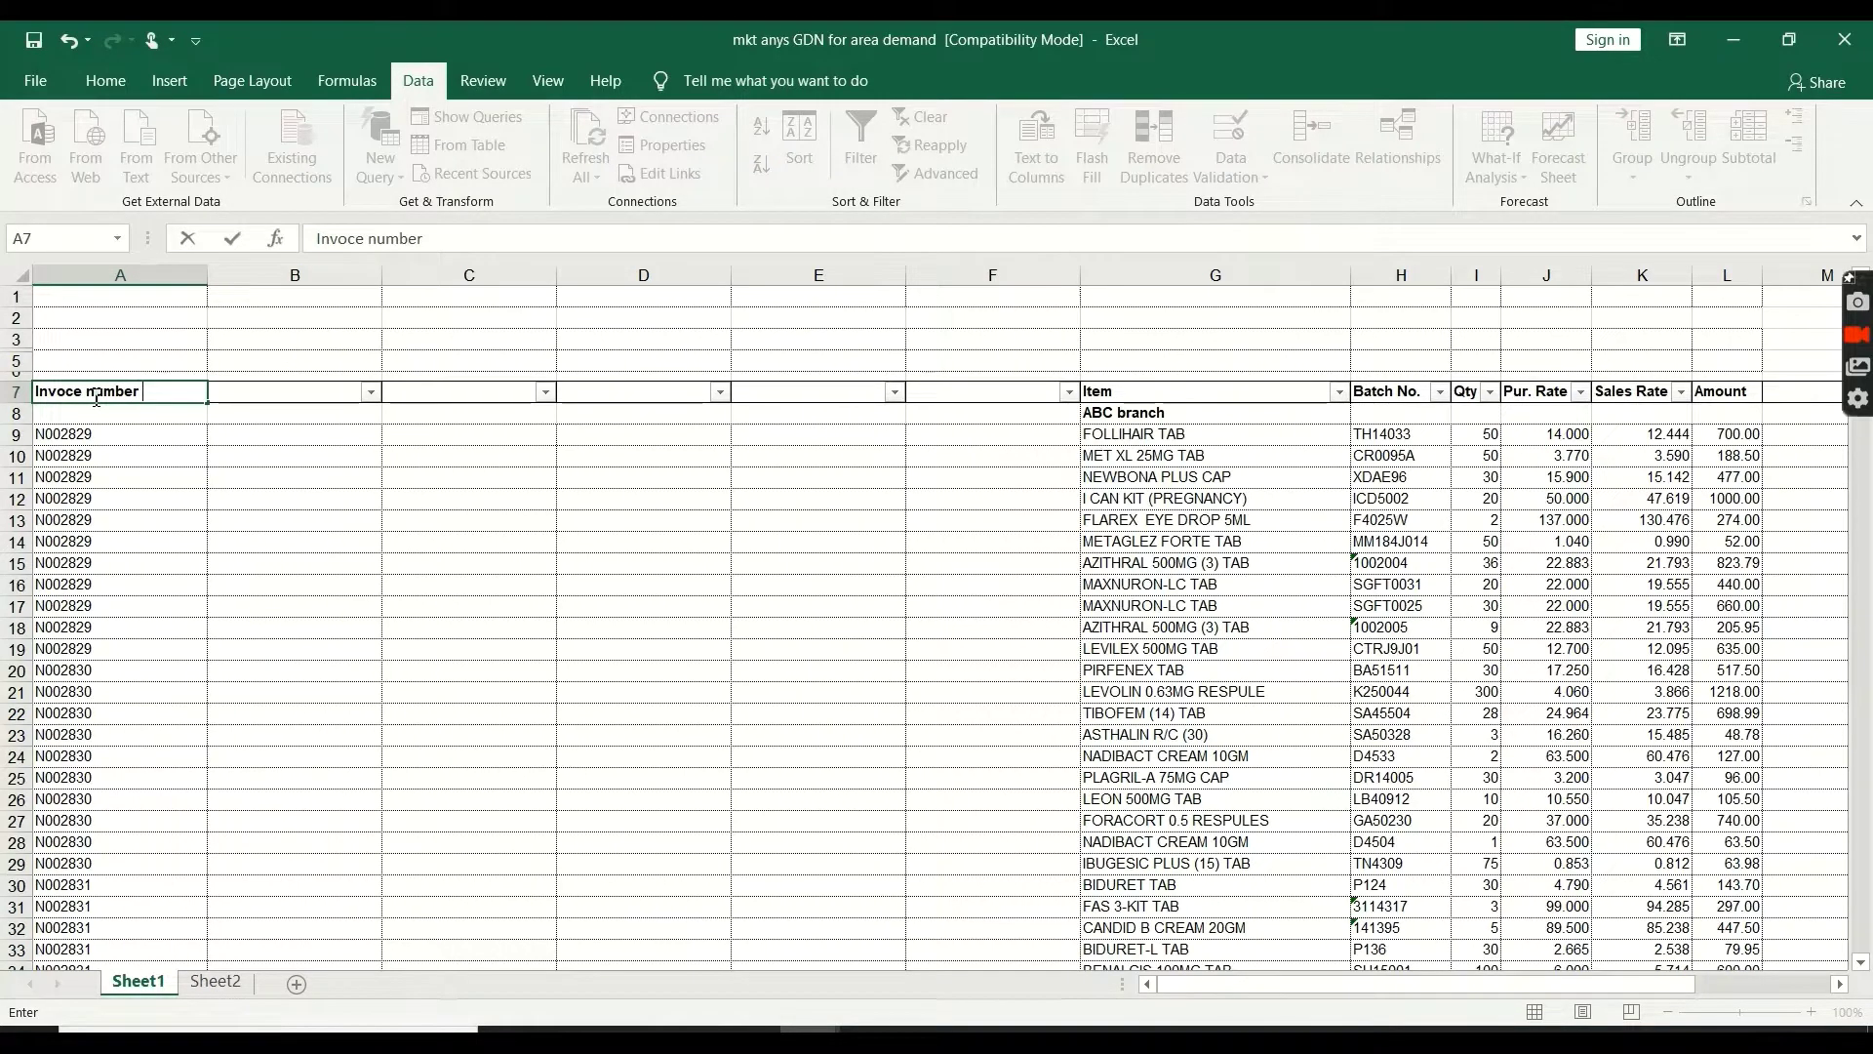
pyautogui.click(334, 669)
# Delete the four empty columns C to F in front of the Item column
pyautogui.moveTo(488, 275); pyautogui.dragTo(915, 300)
pyautogui.hotkey('ctrl', '-')
pyautogui.click(355, 564)
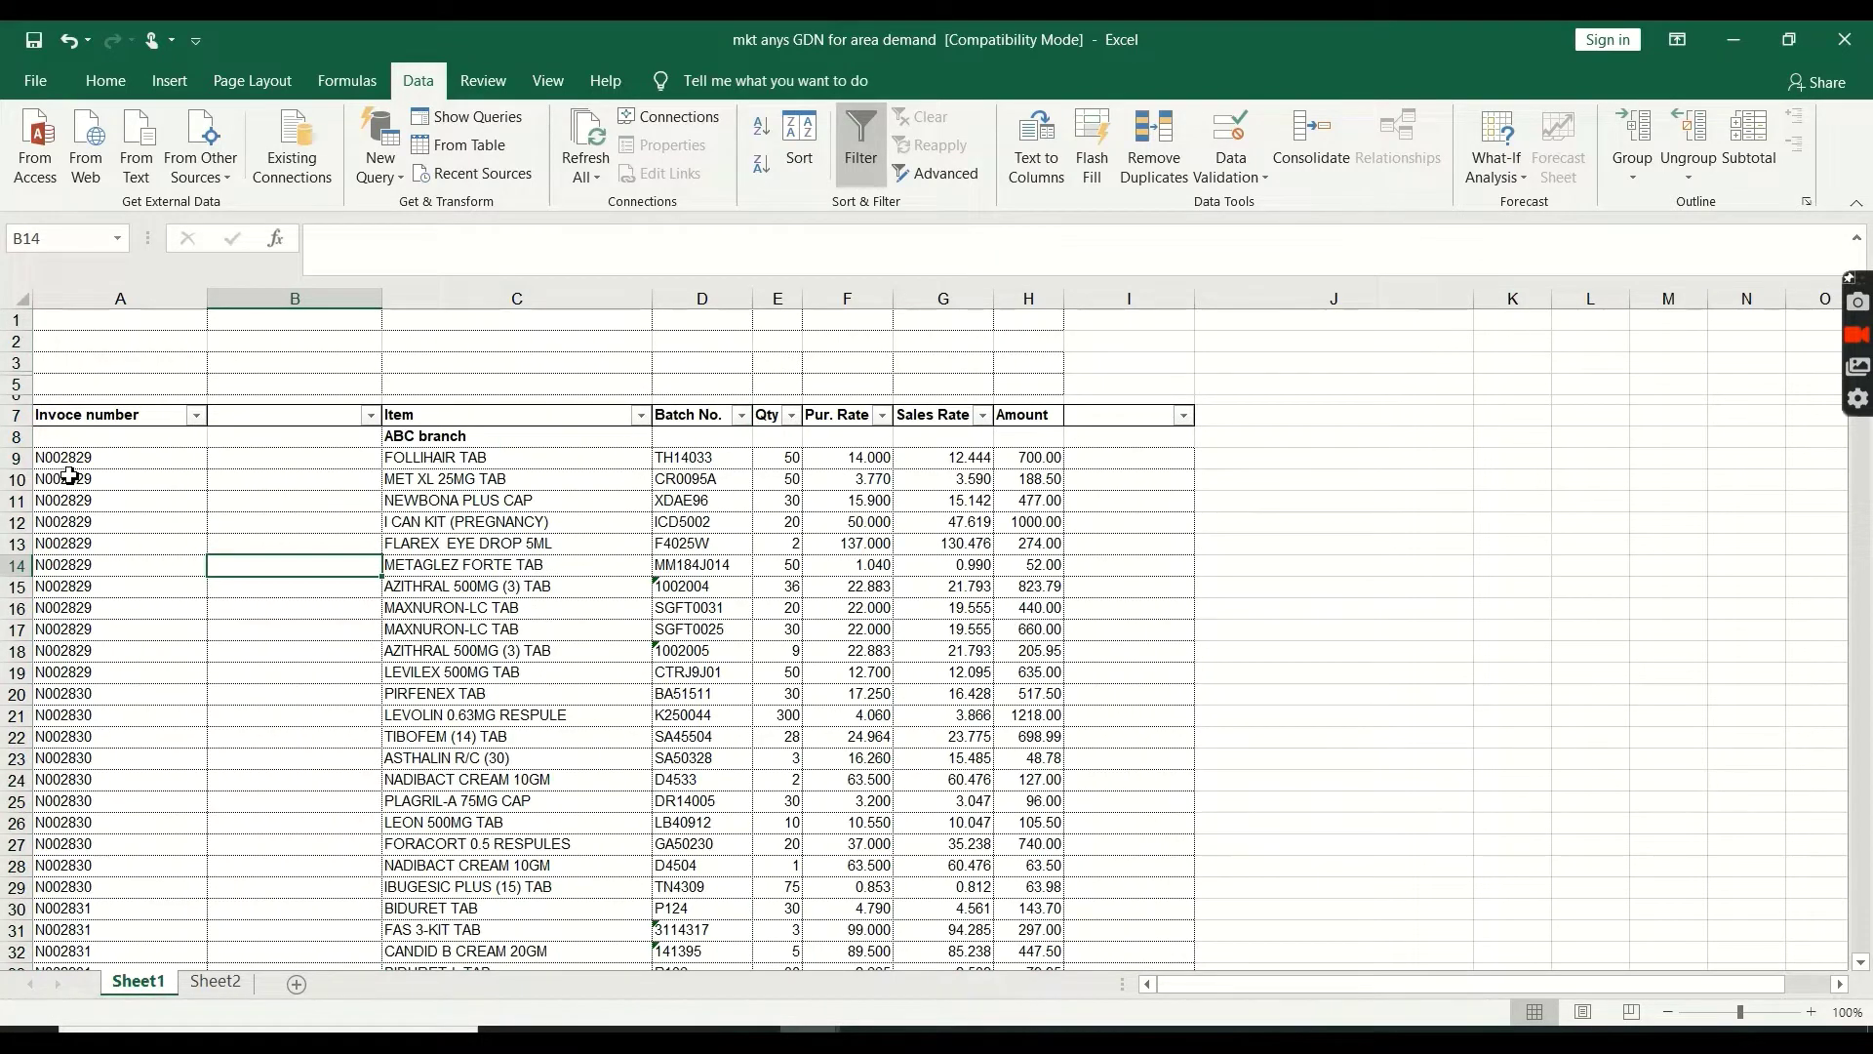
# Delete the blank rows 1 to 6 above the header row
pyautogui.scroll(-5, 45, 702)
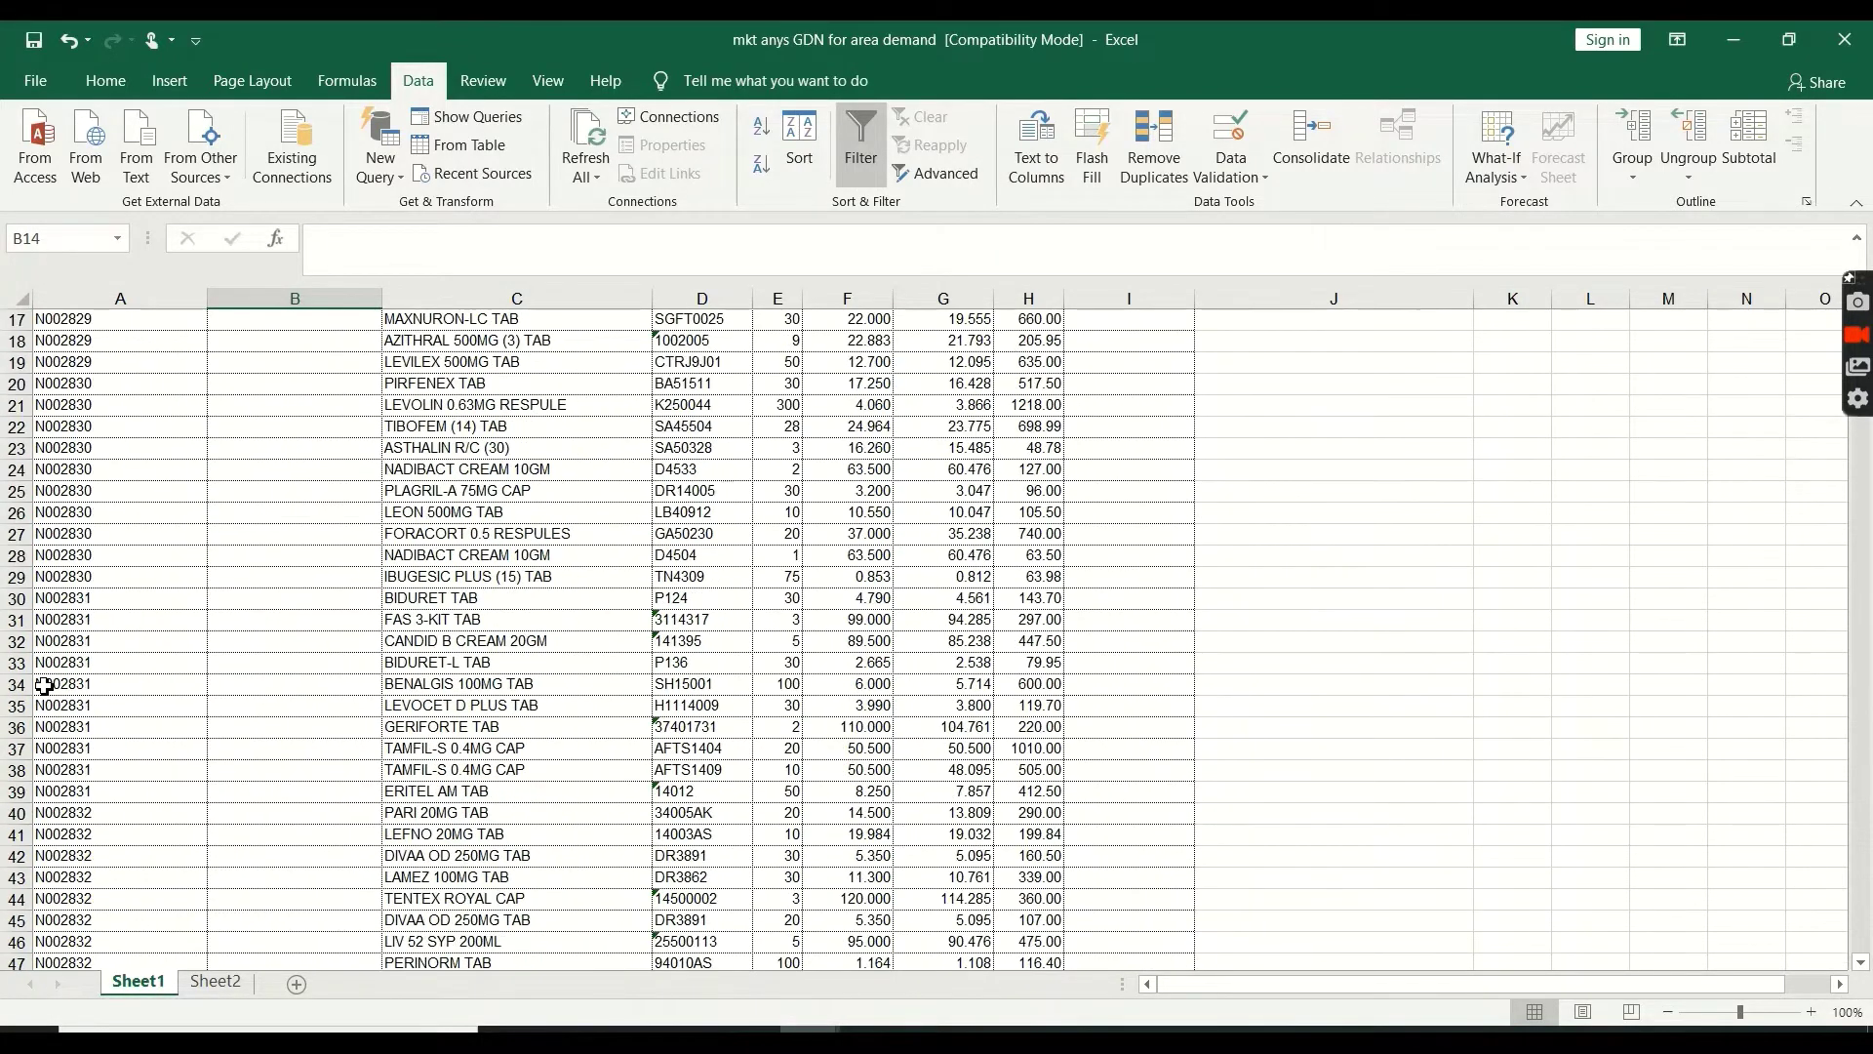
pyautogui.scroll(5, 94, 651)
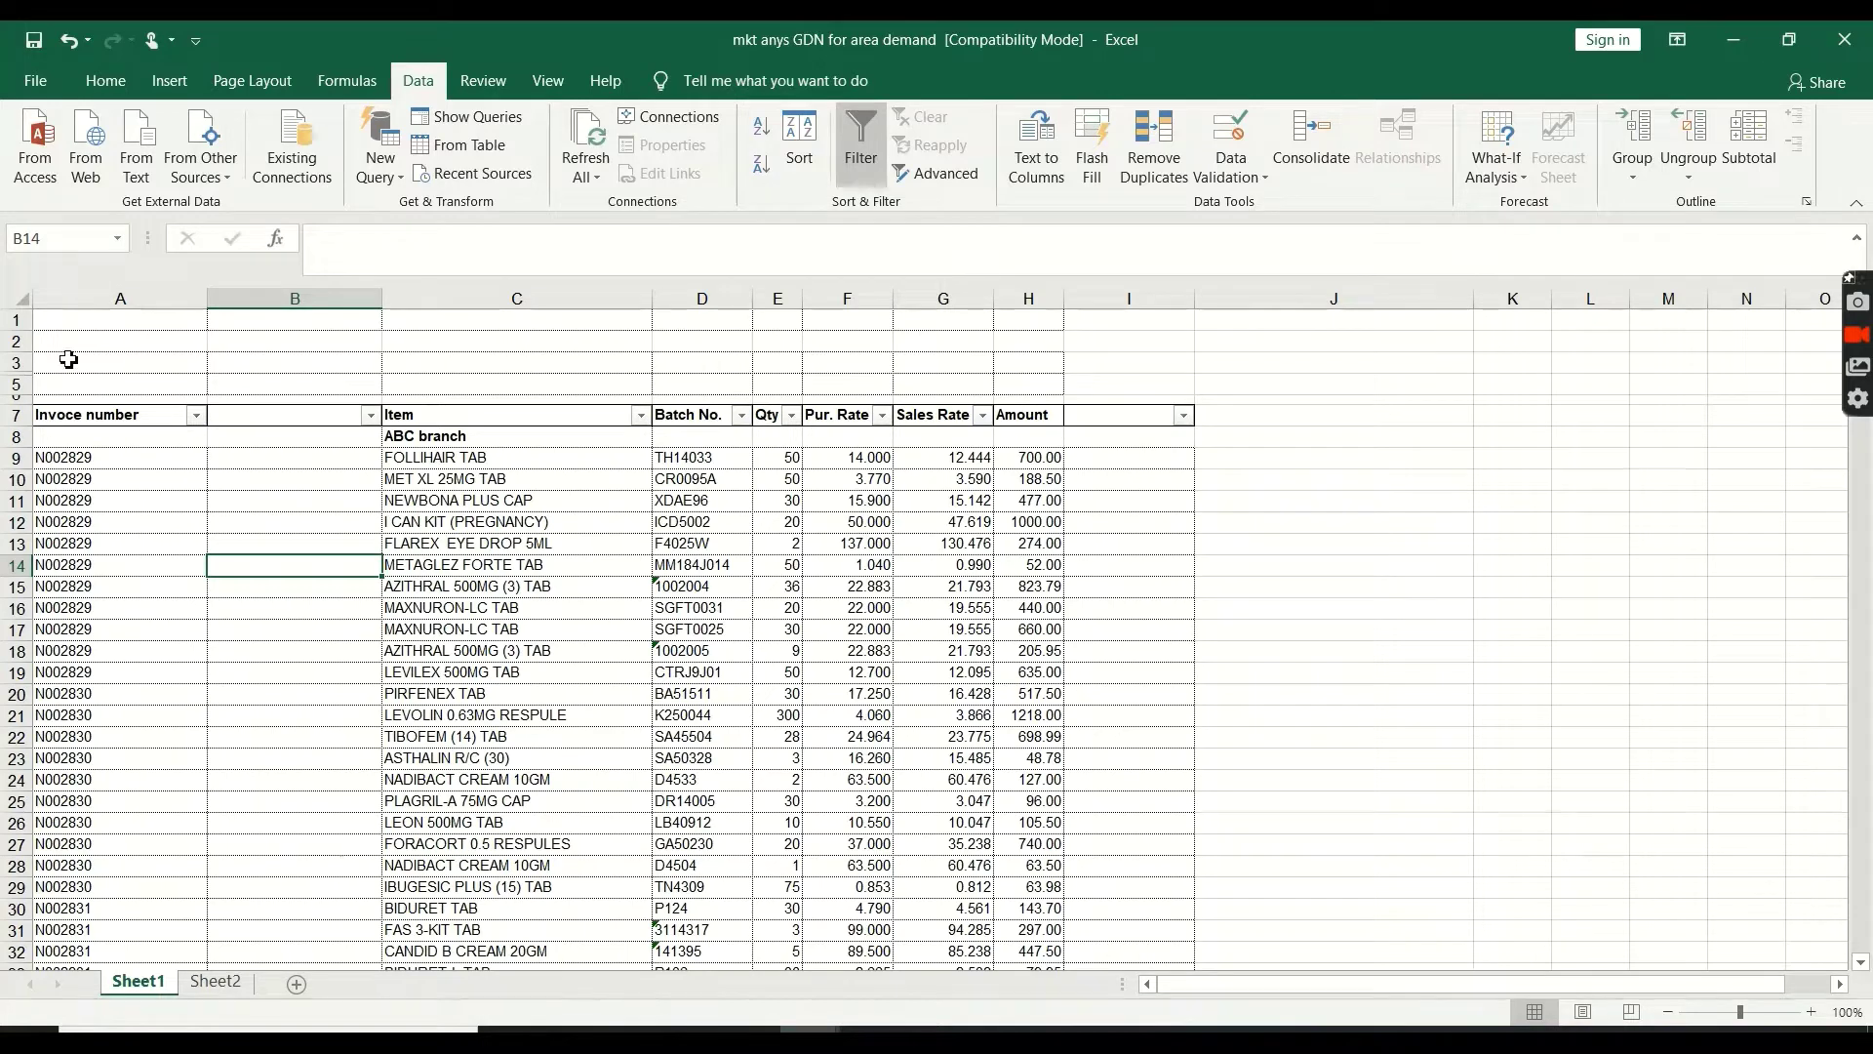
pyautogui.moveTo(10, 401); pyautogui.dragTo(10, 320)
pyautogui.rightClick(8, 357)
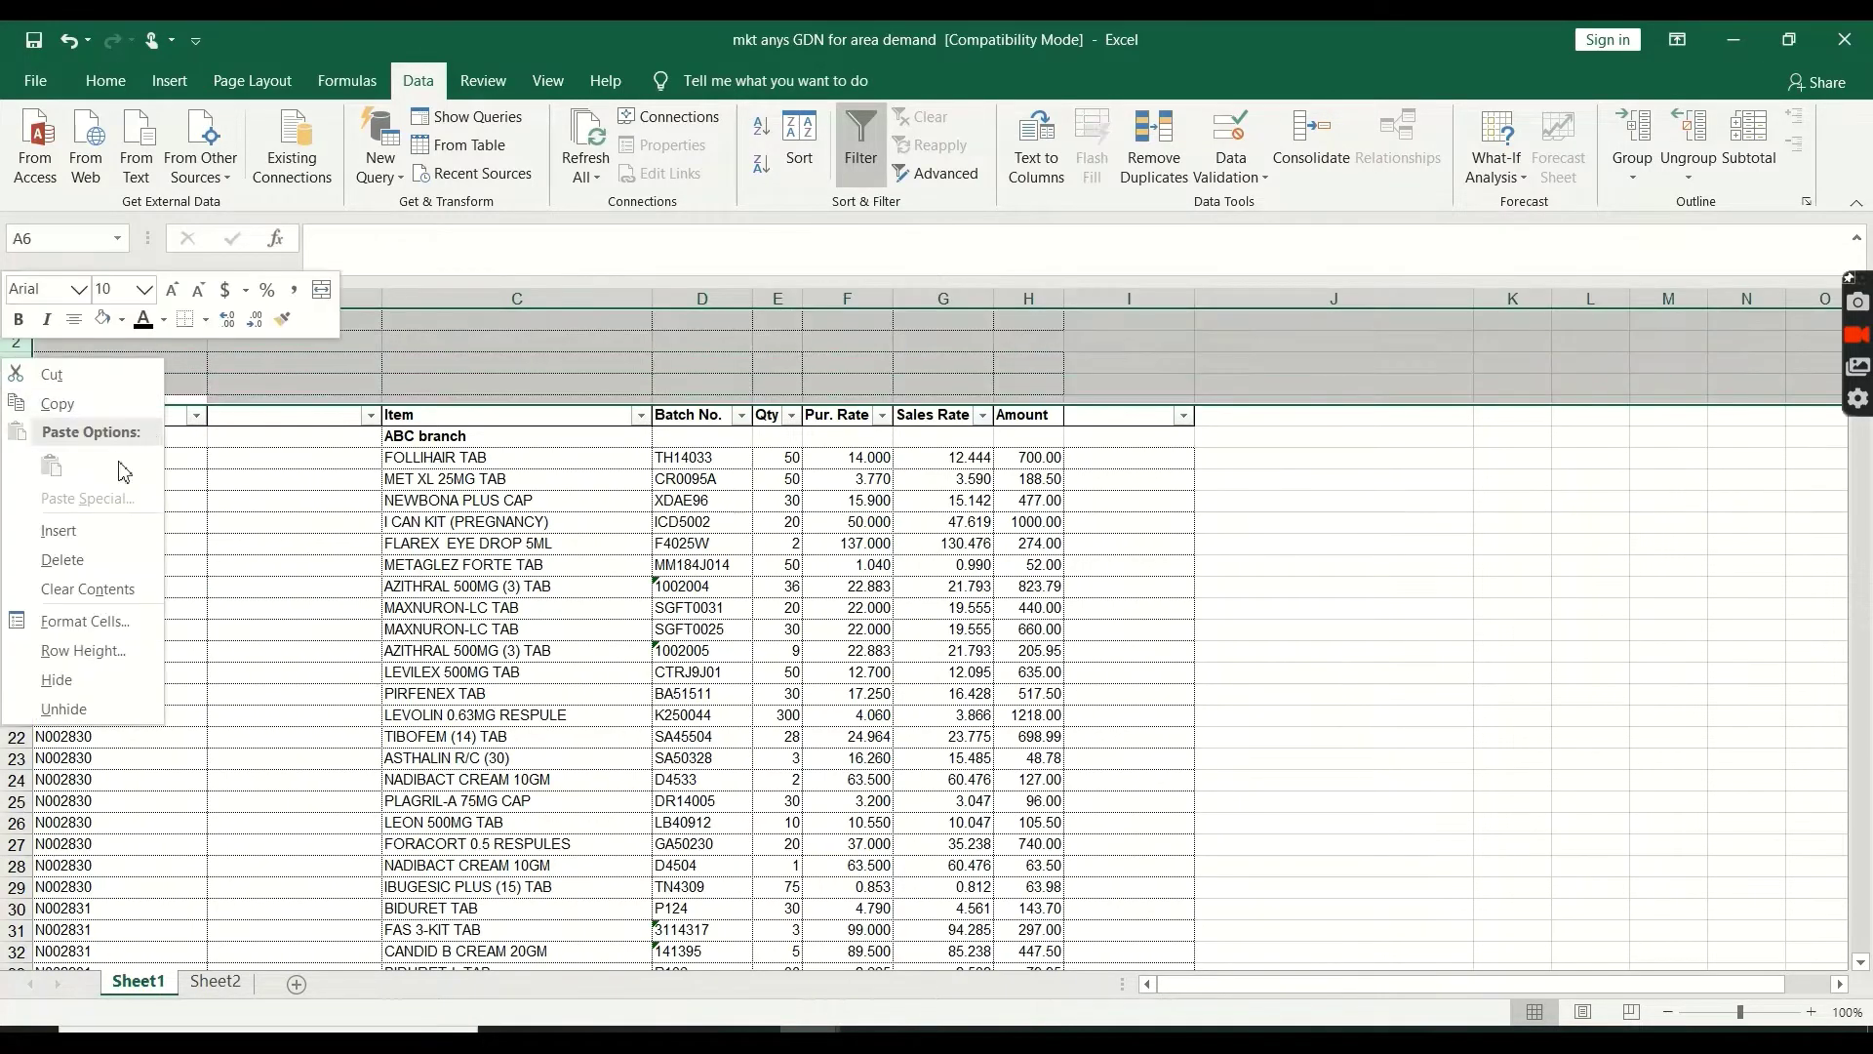
pyautogui.click(75, 562)
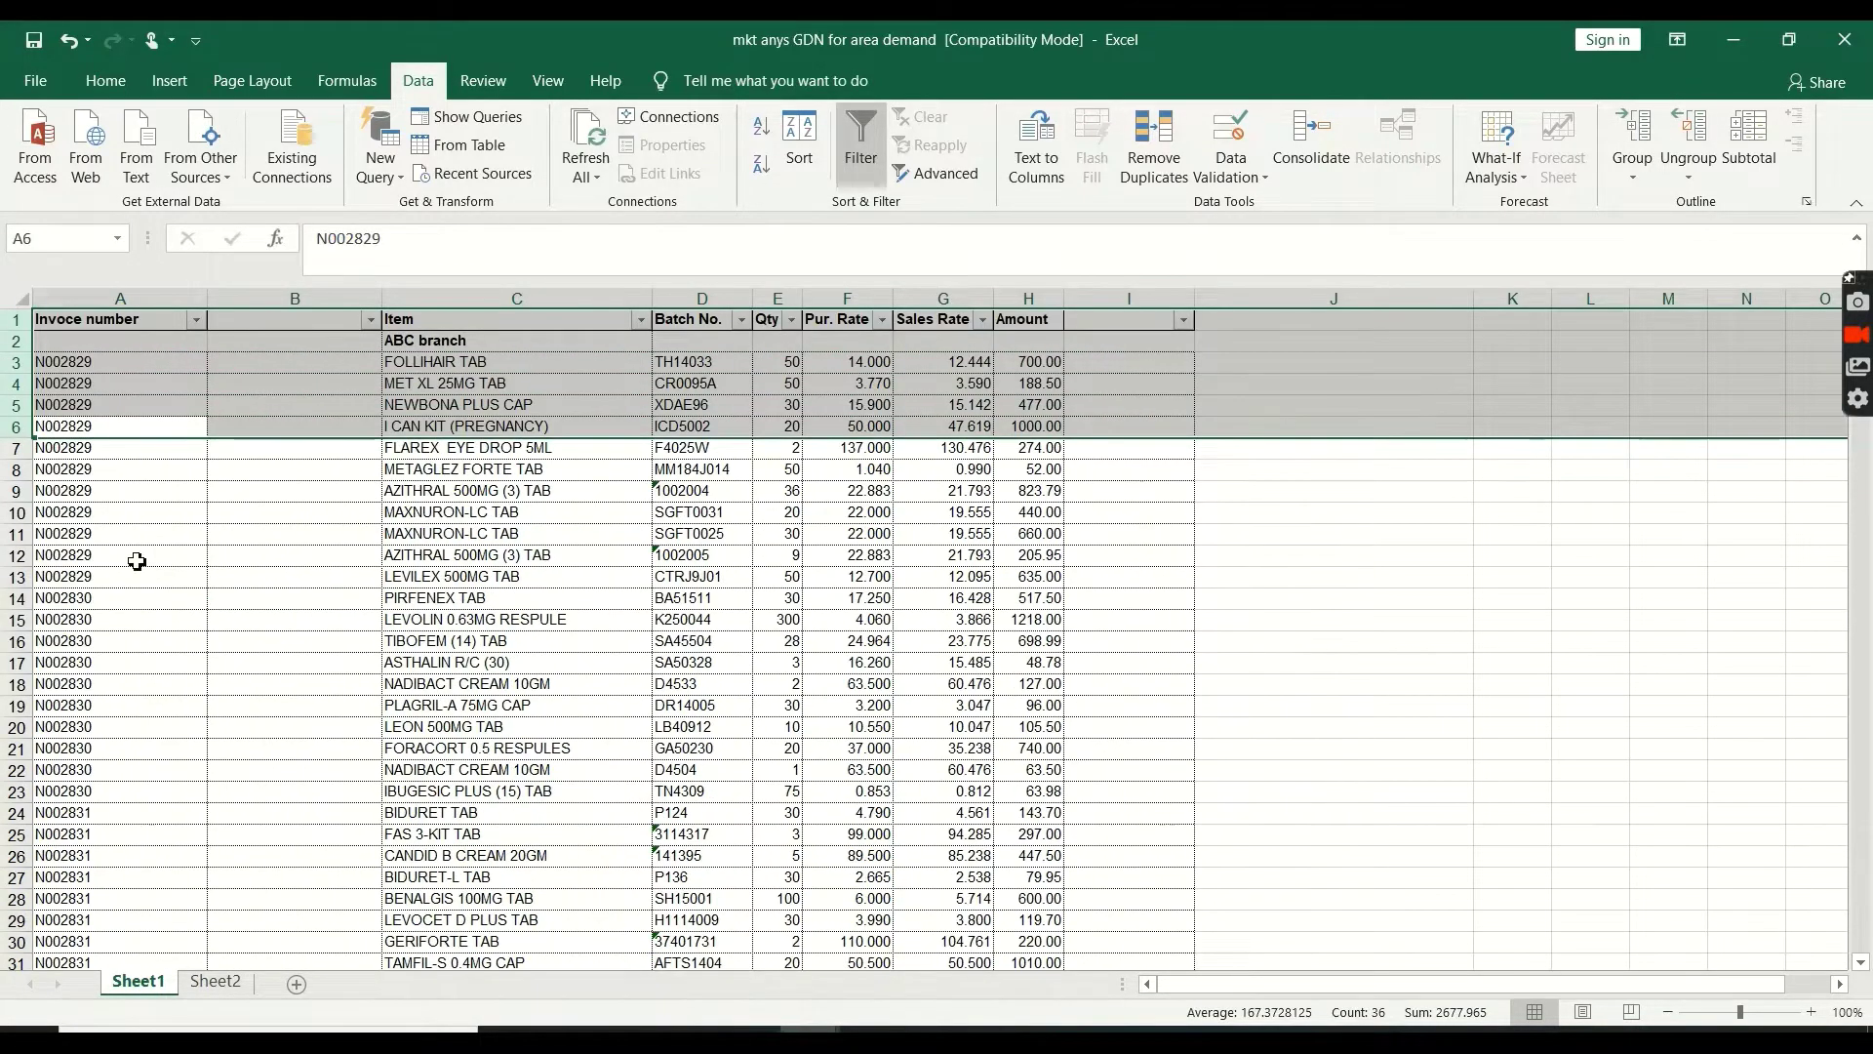
pyautogui.click(138, 555)
# Look through the invoice numbers in column A from the first rows far down the sheet
pyautogui.click(120, 296)
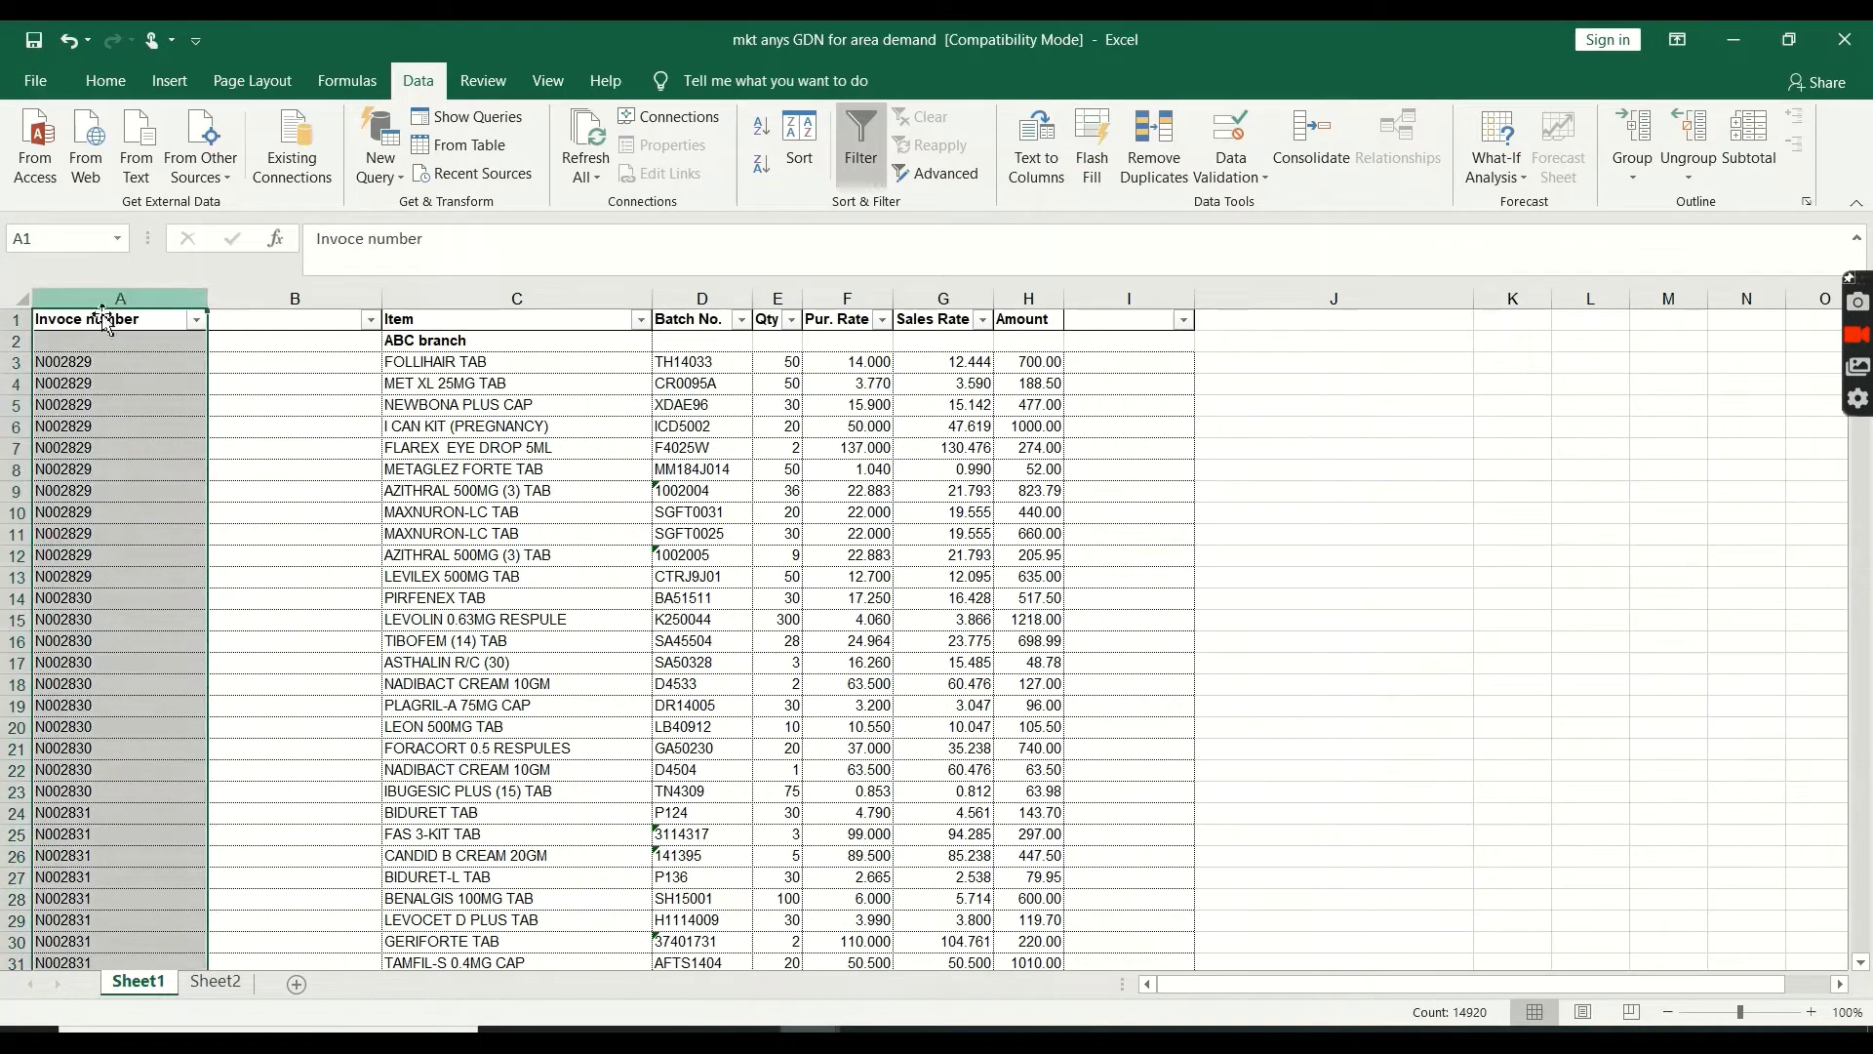
pyautogui.scroll(-7, 107, 439)
pyautogui.scroll(7, 65, 493)
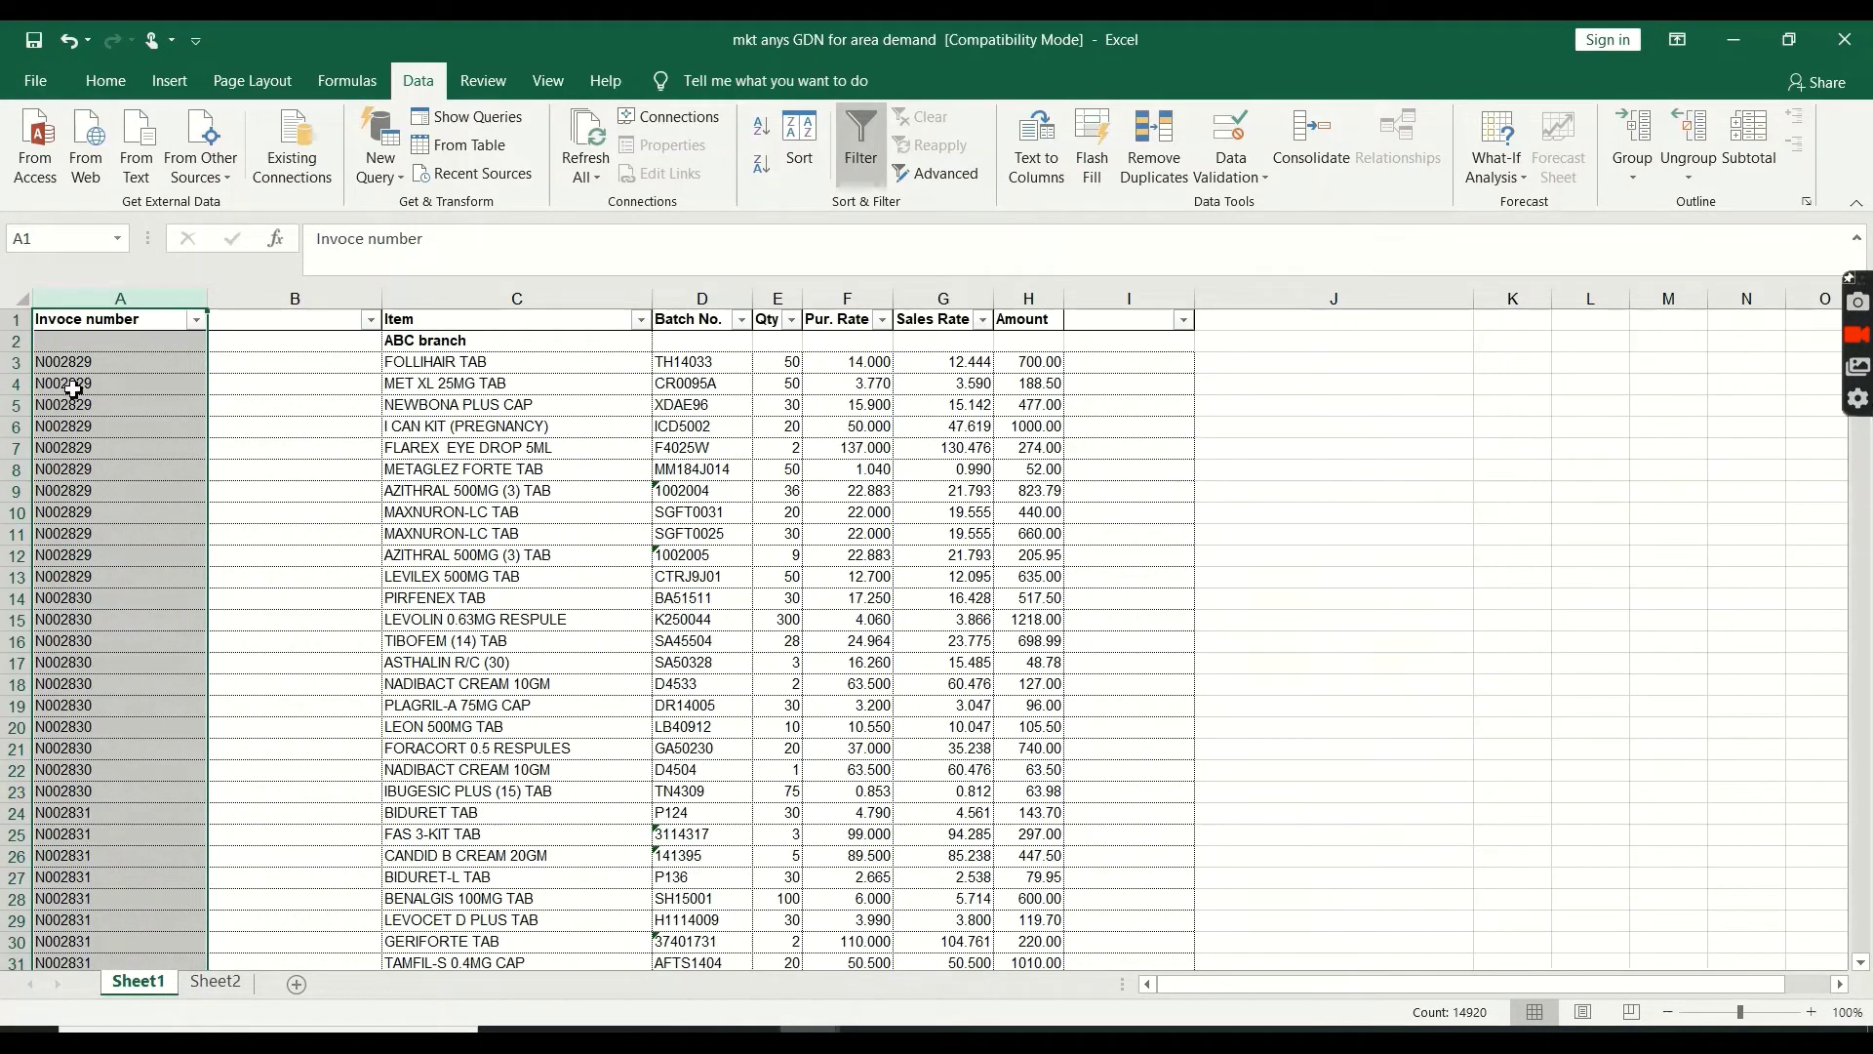
pyautogui.scroll(-19, 73, 391)
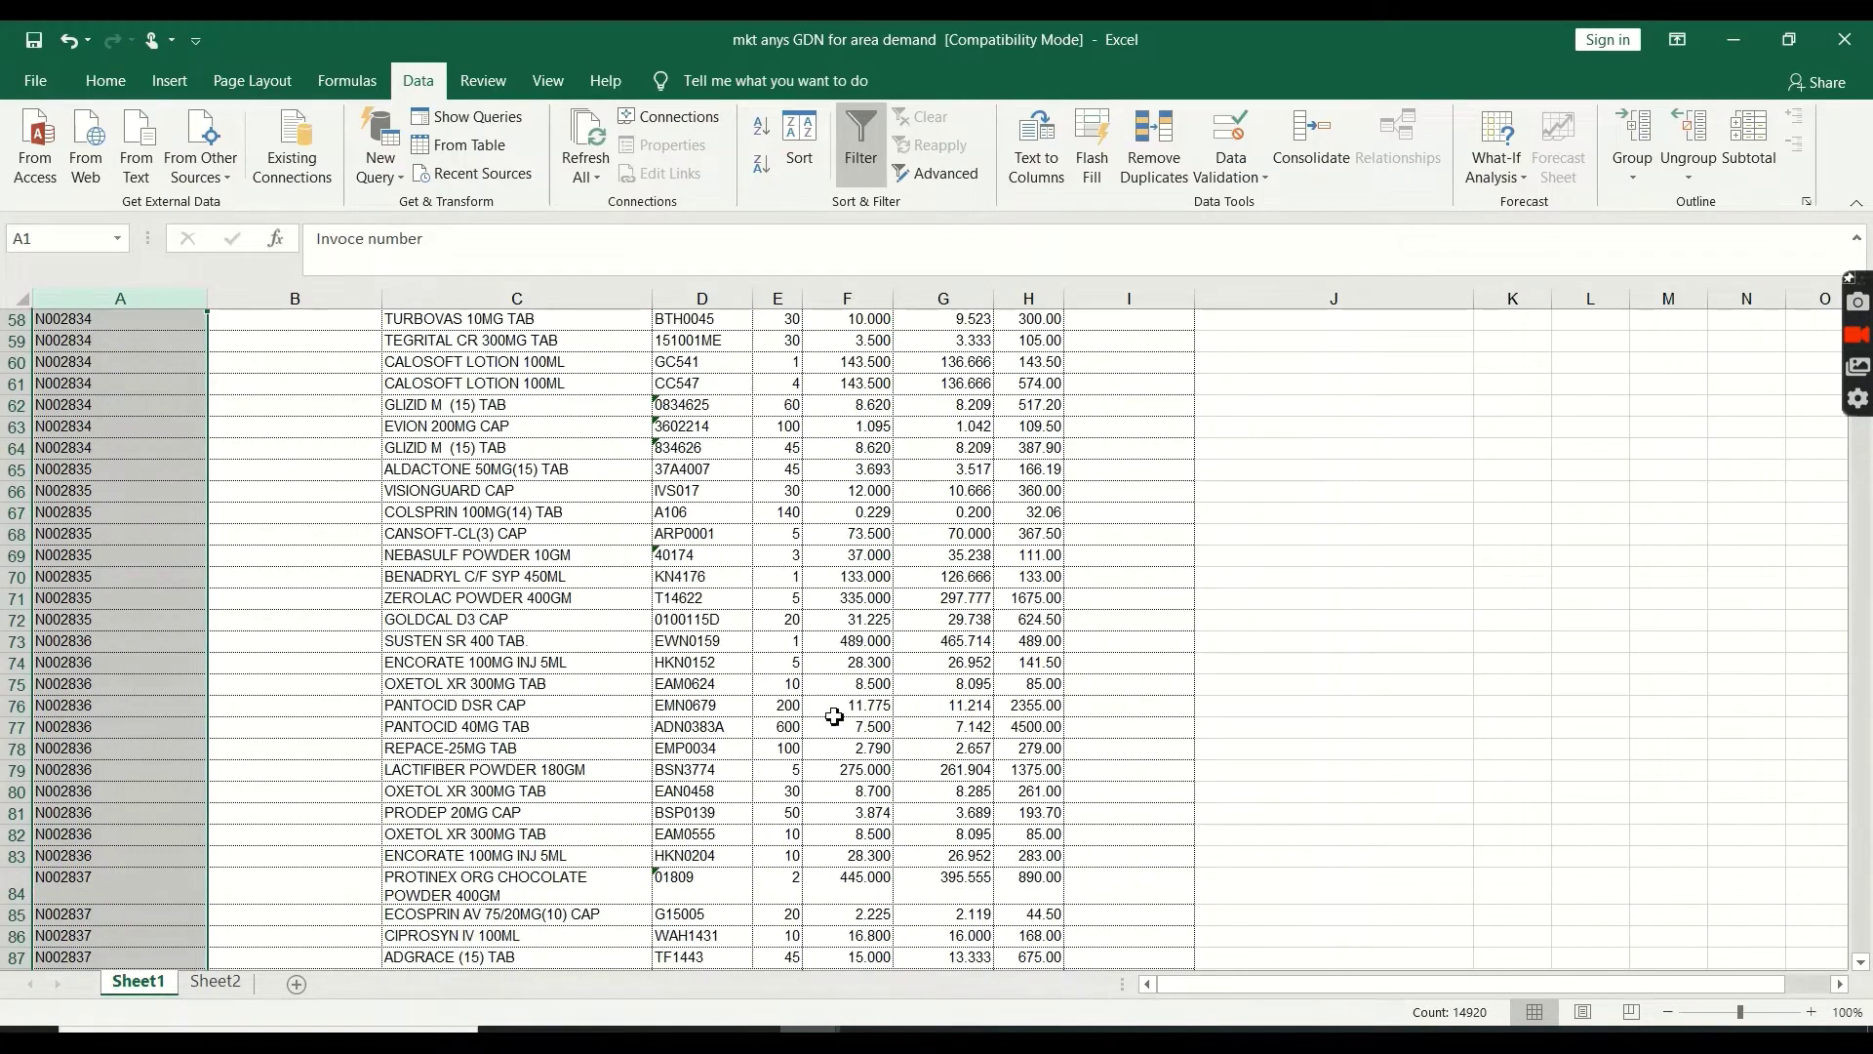
pyautogui.scroll(19, 218, 720)
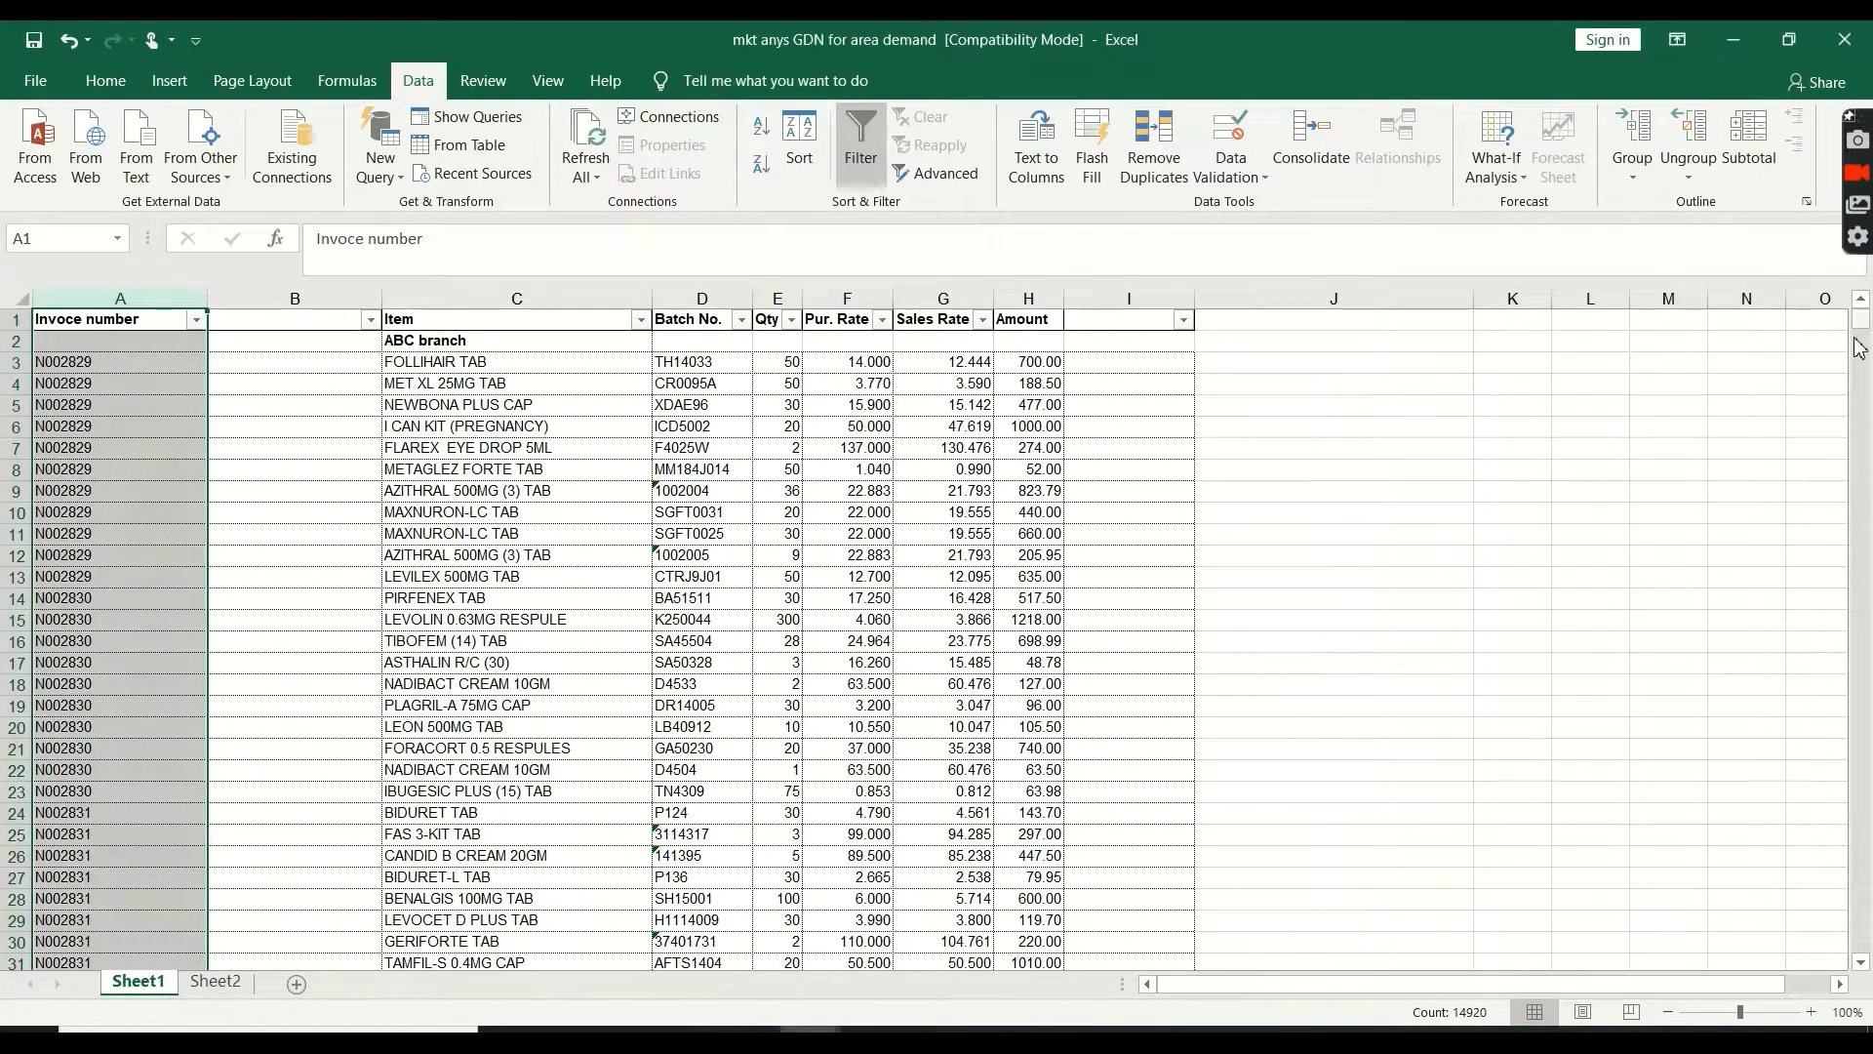
pyautogui.moveTo(1864, 320); pyautogui.dragTo(1860, 582)
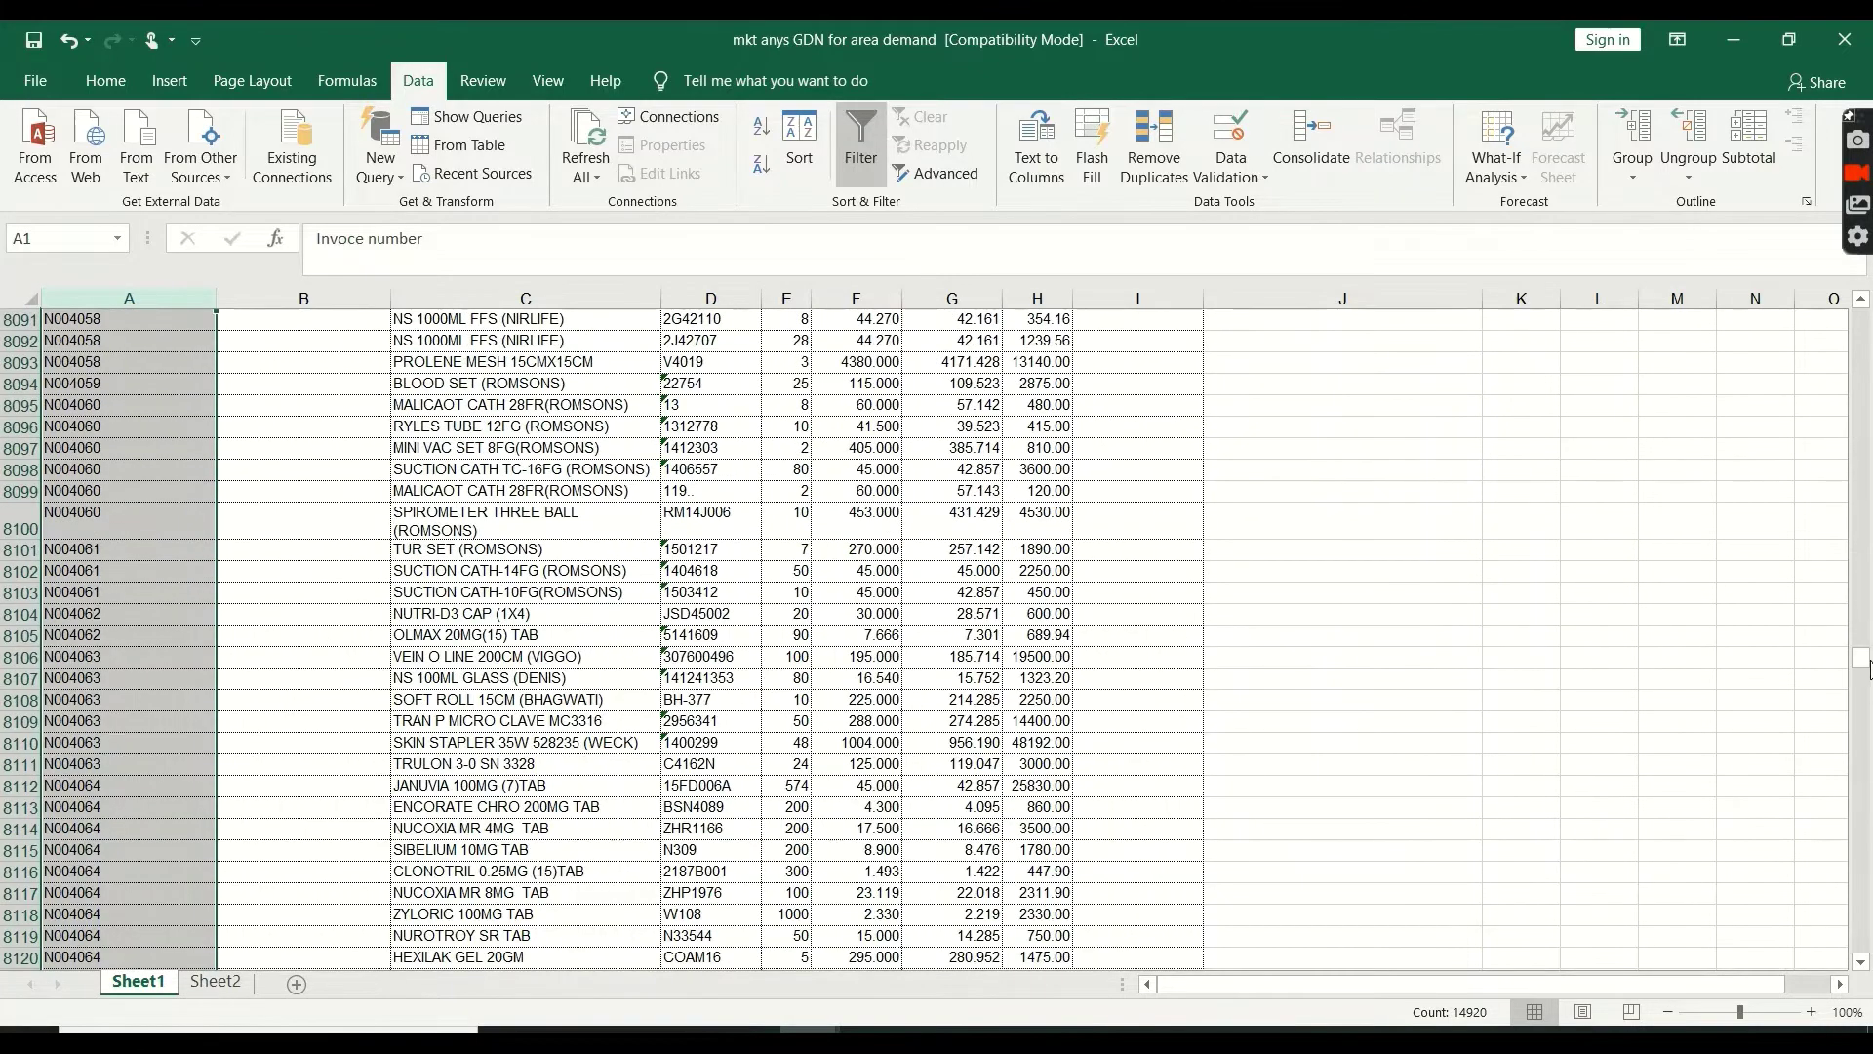
pyautogui.moveTo(1870, 662); pyautogui.dragTo(1846, 870)
pyautogui.scroll(-11, 1691, 812)
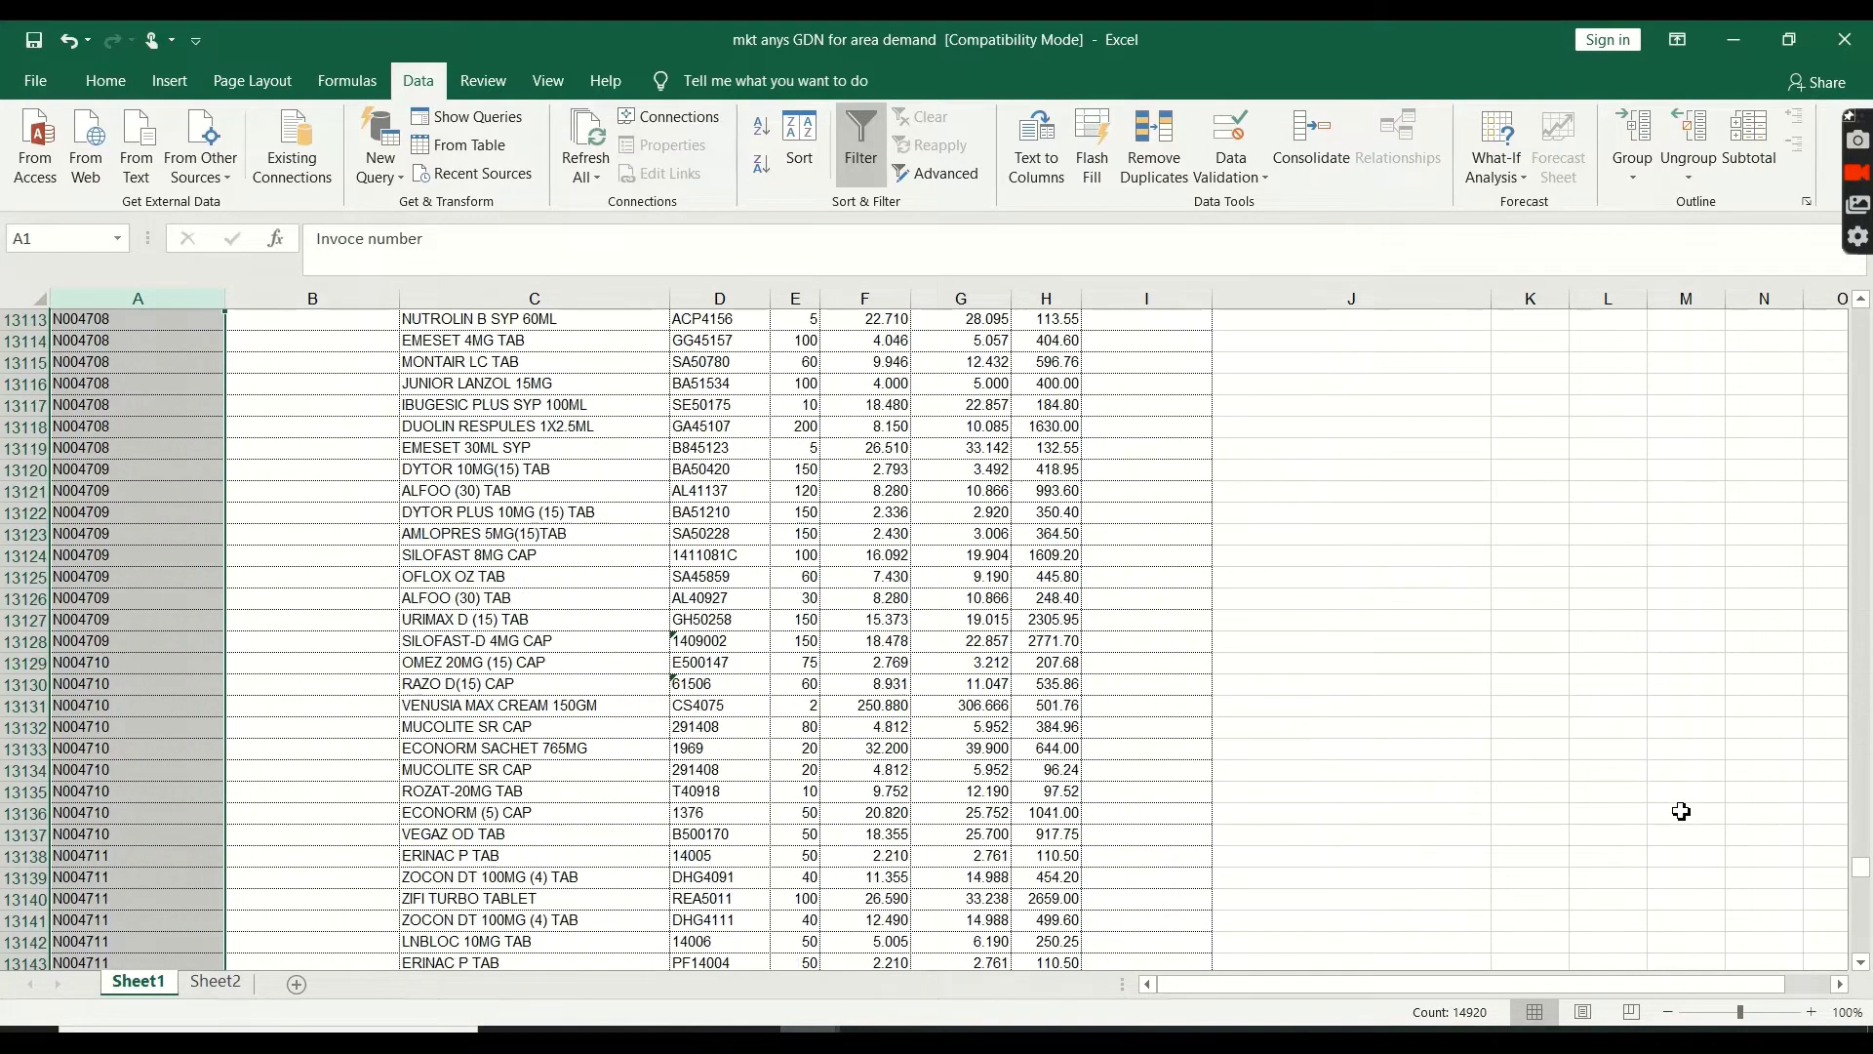
pyautogui.scroll(-1, 1681, 810)
pyautogui.moveTo(1858, 872); pyautogui.dragTo(1865, 308)
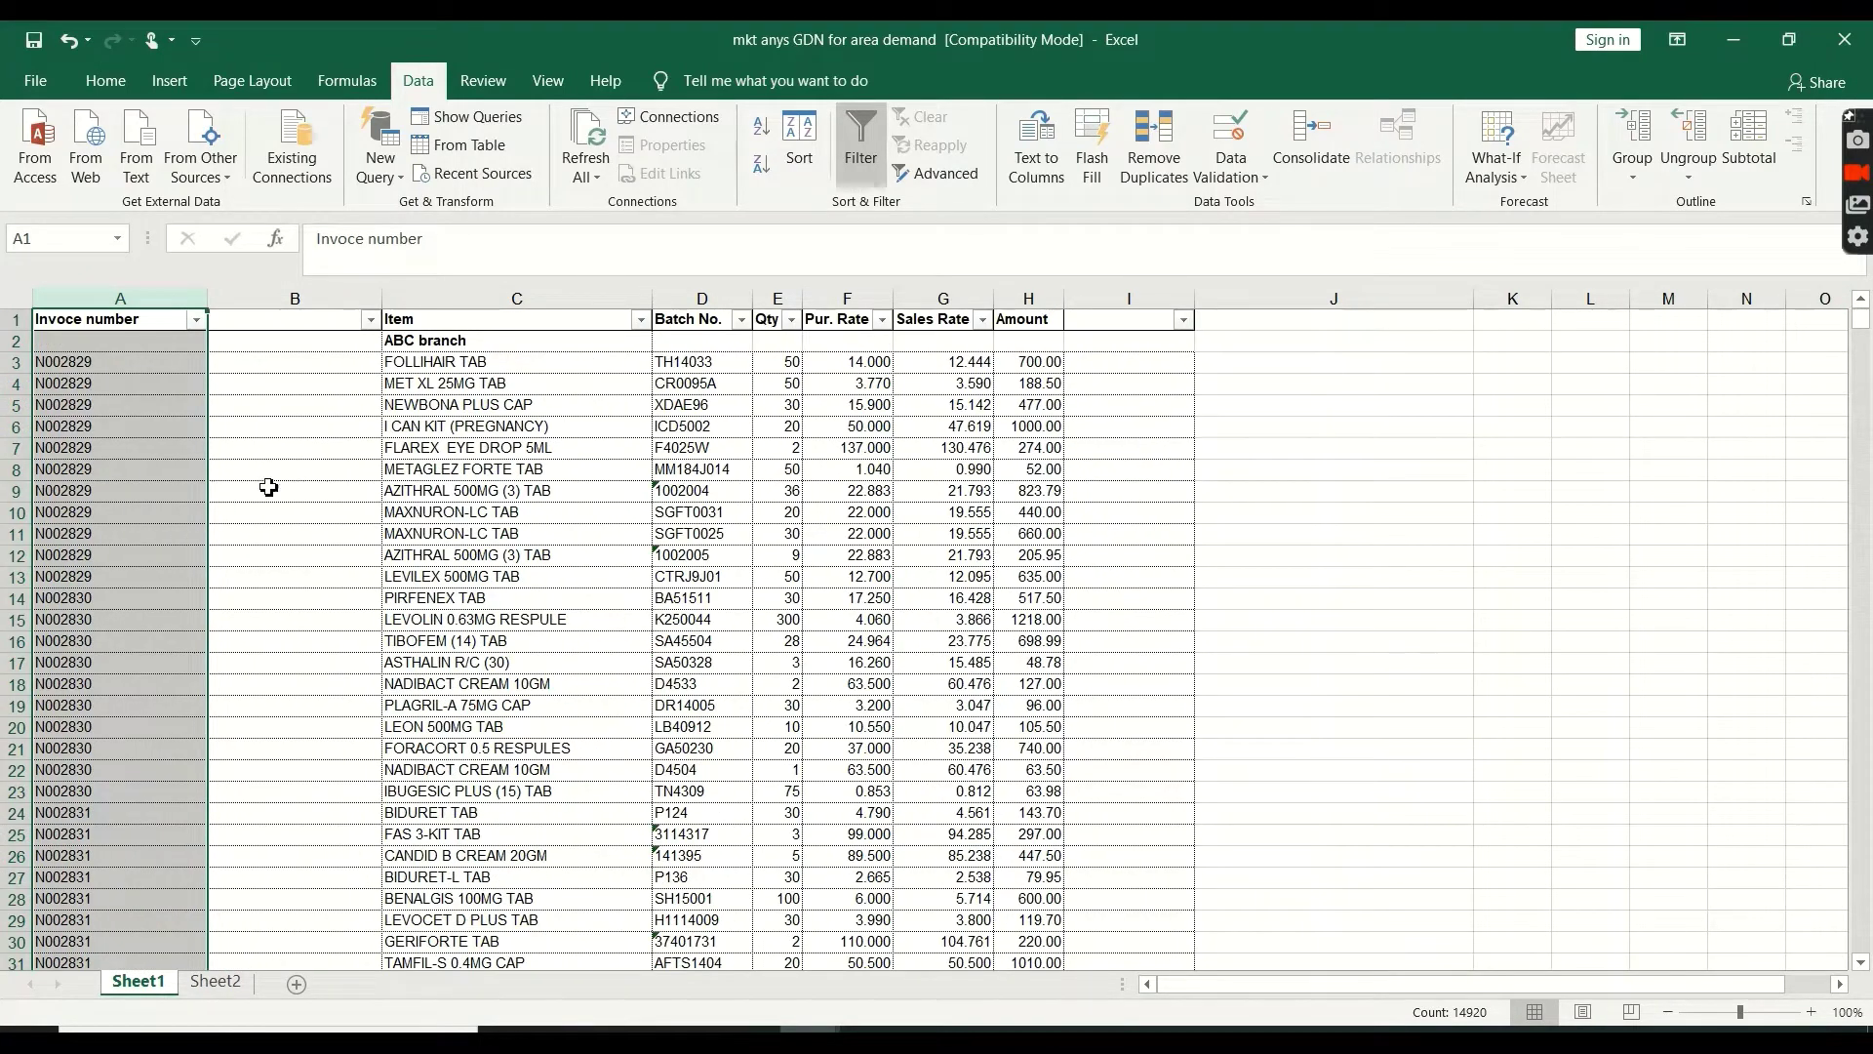
pyautogui.click(59, 382)
pyautogui.click(244, 368)
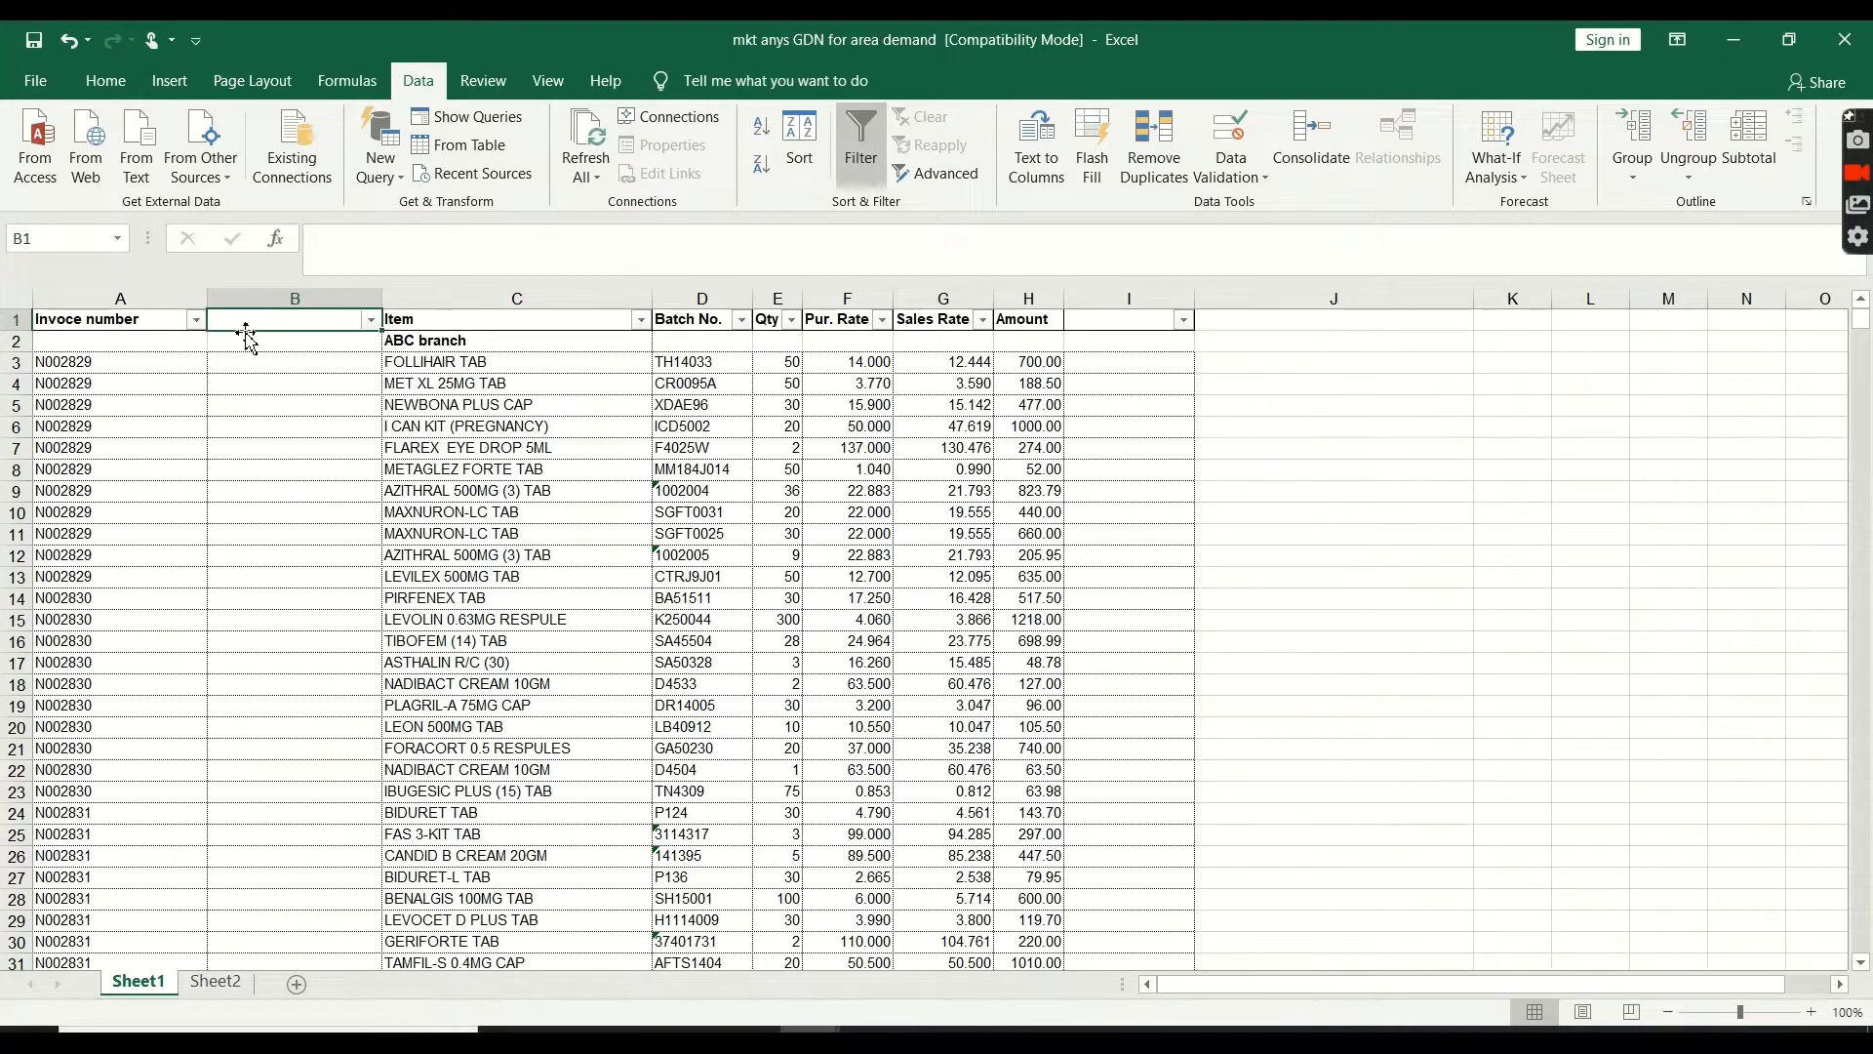
pyautogui.click(255, 367)
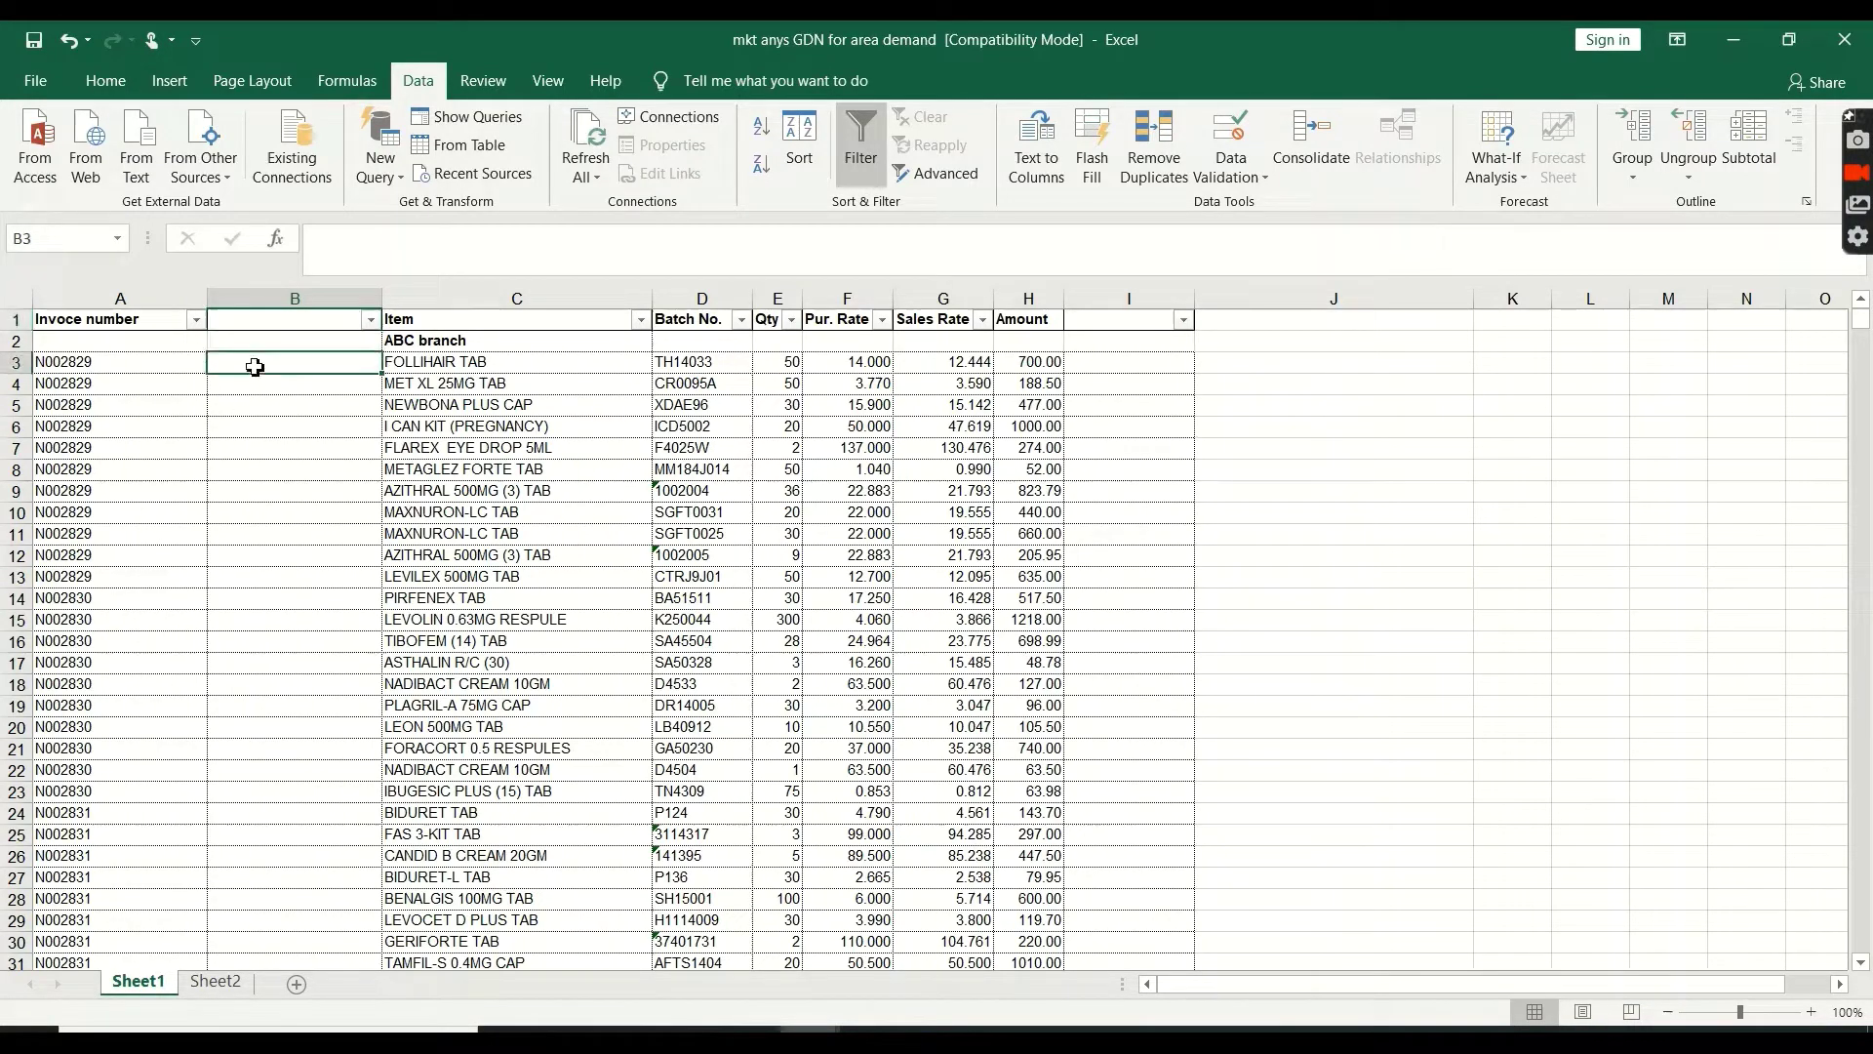
pyautogui.write('Left(')
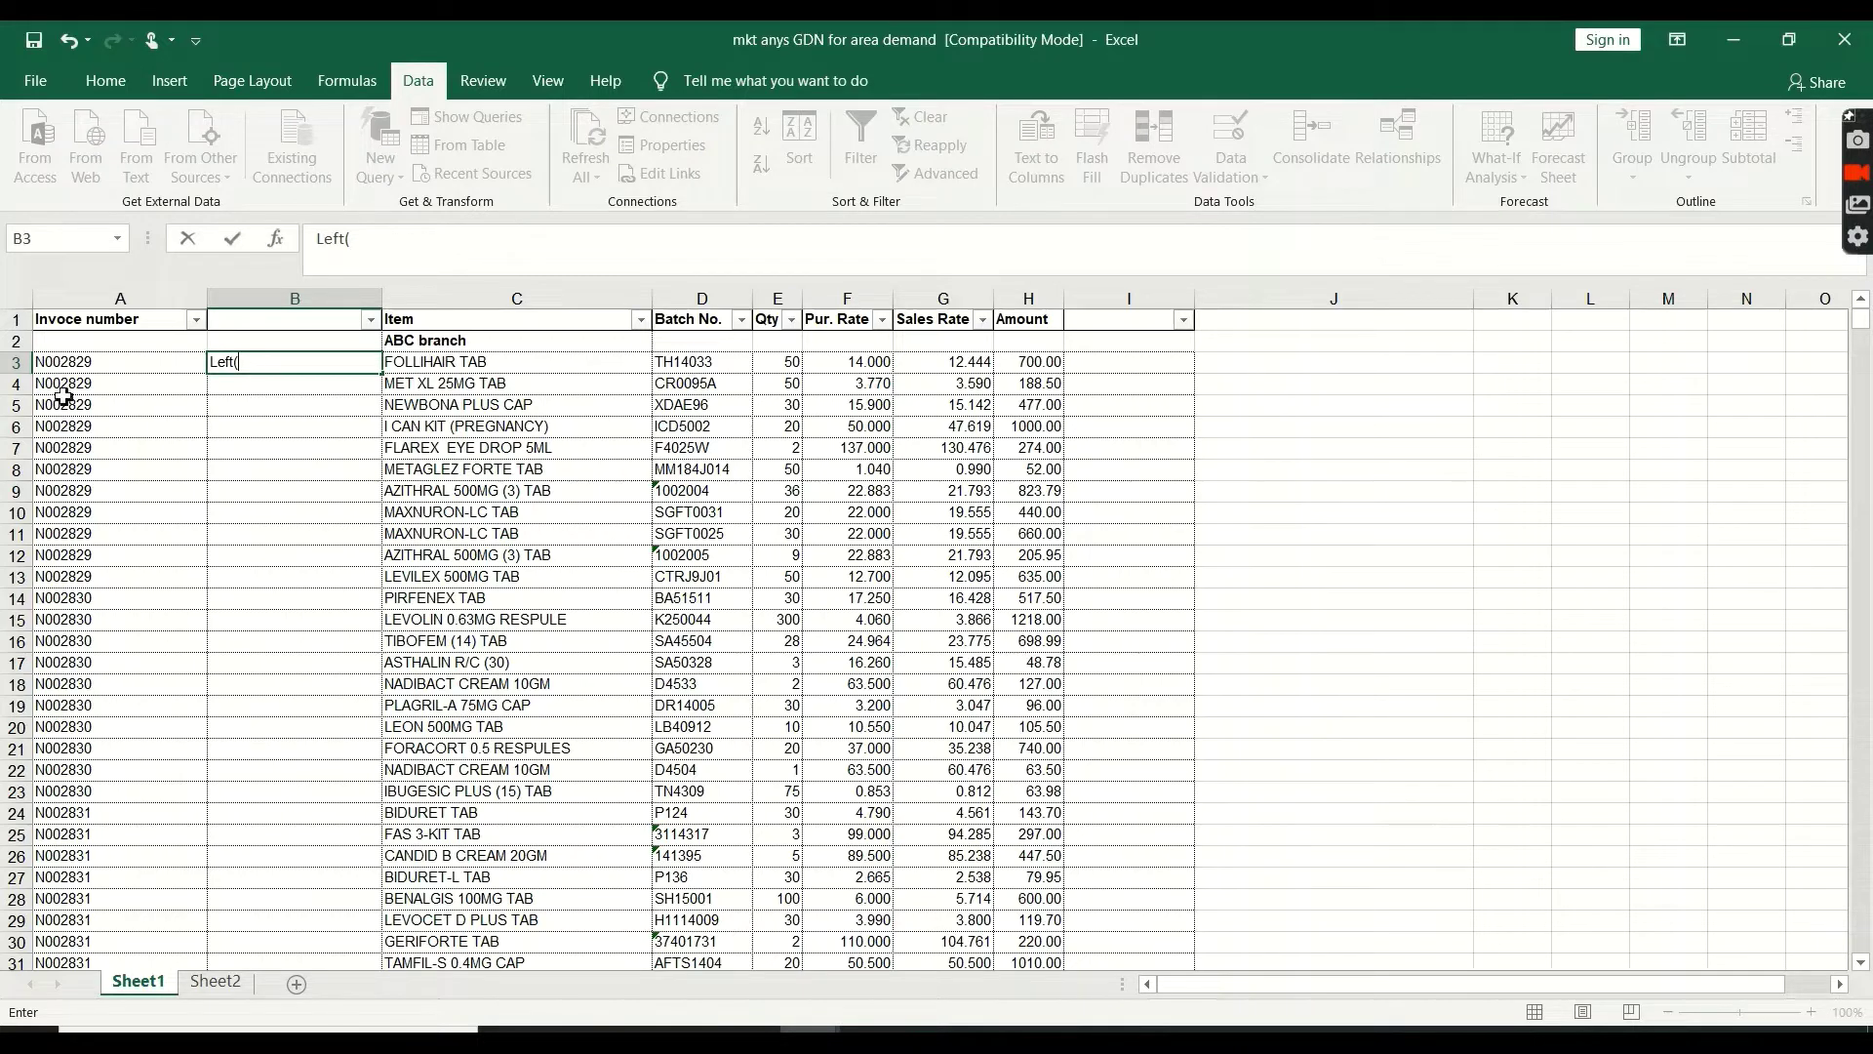
pyautogui.click(62, 363)
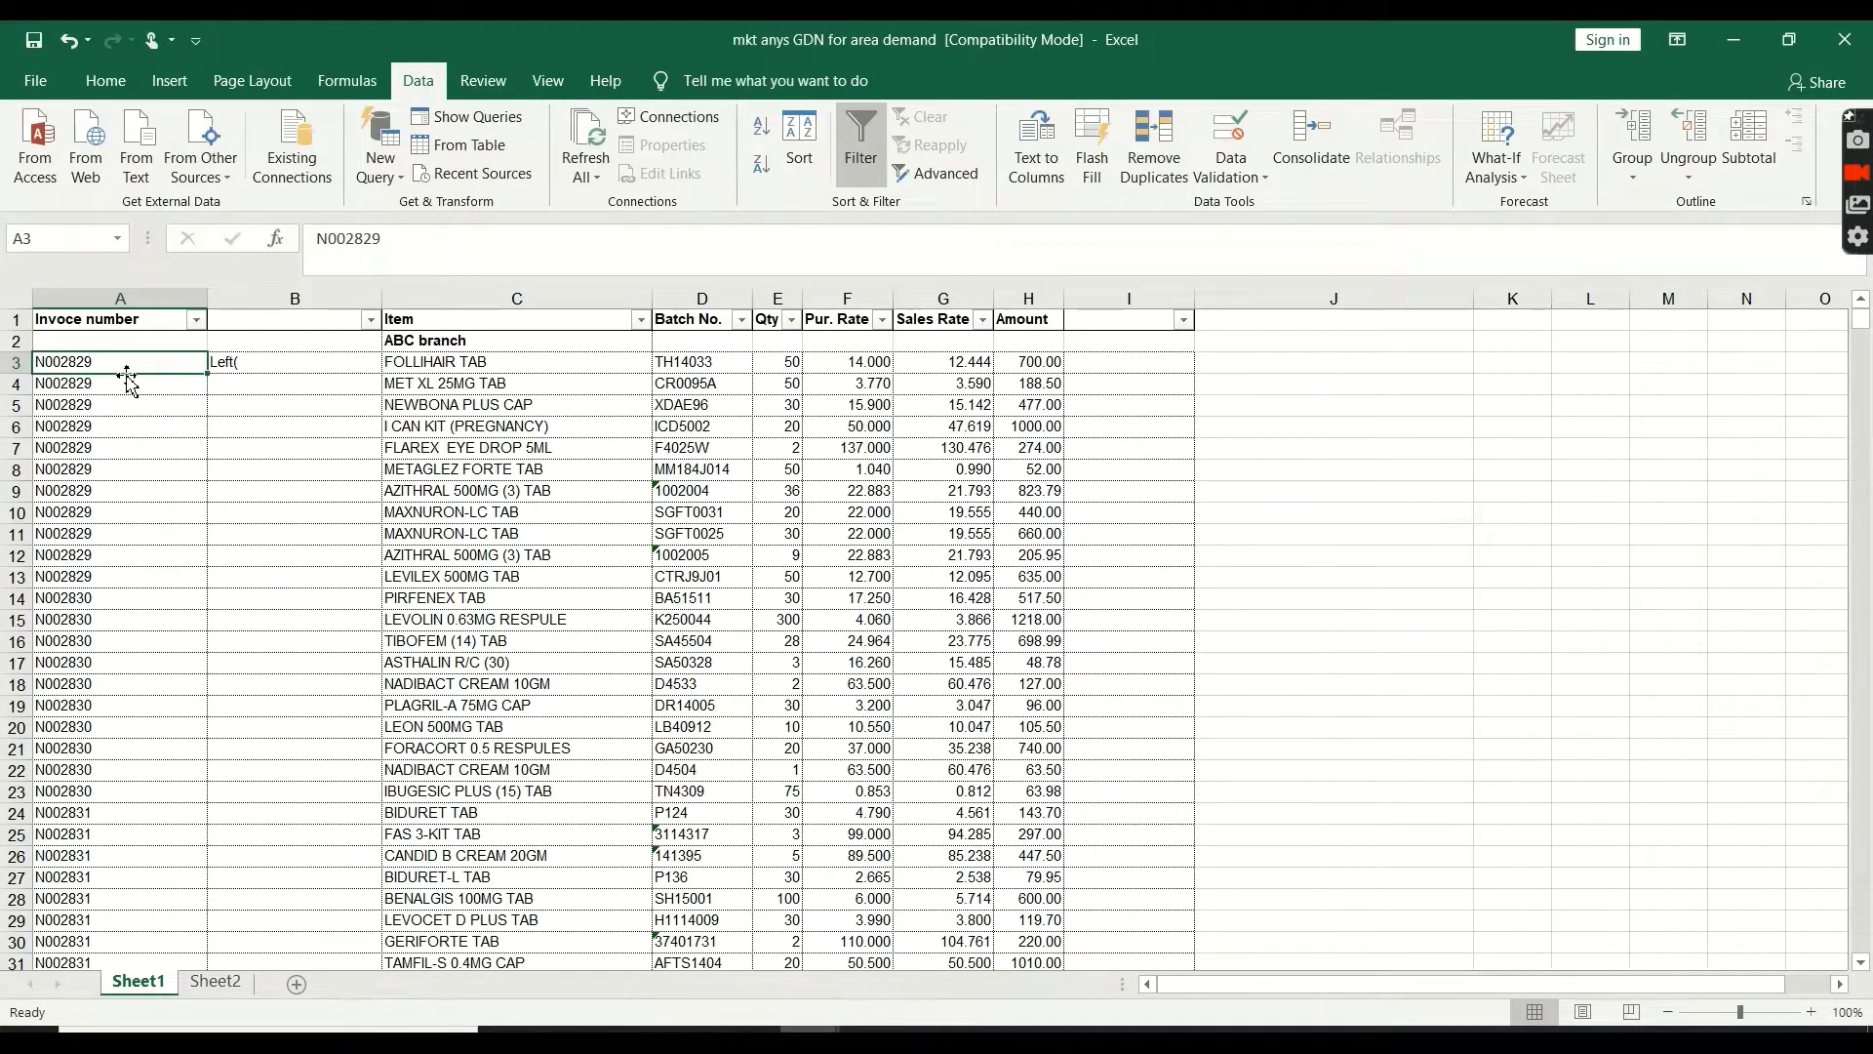
pyautogui.write(',')
pyautogui.press('Escape')
# Enter the formula =LEFT(A3,1) in cell B3 to extract the first character of the invoice number
pyautogui.click(256, 359)
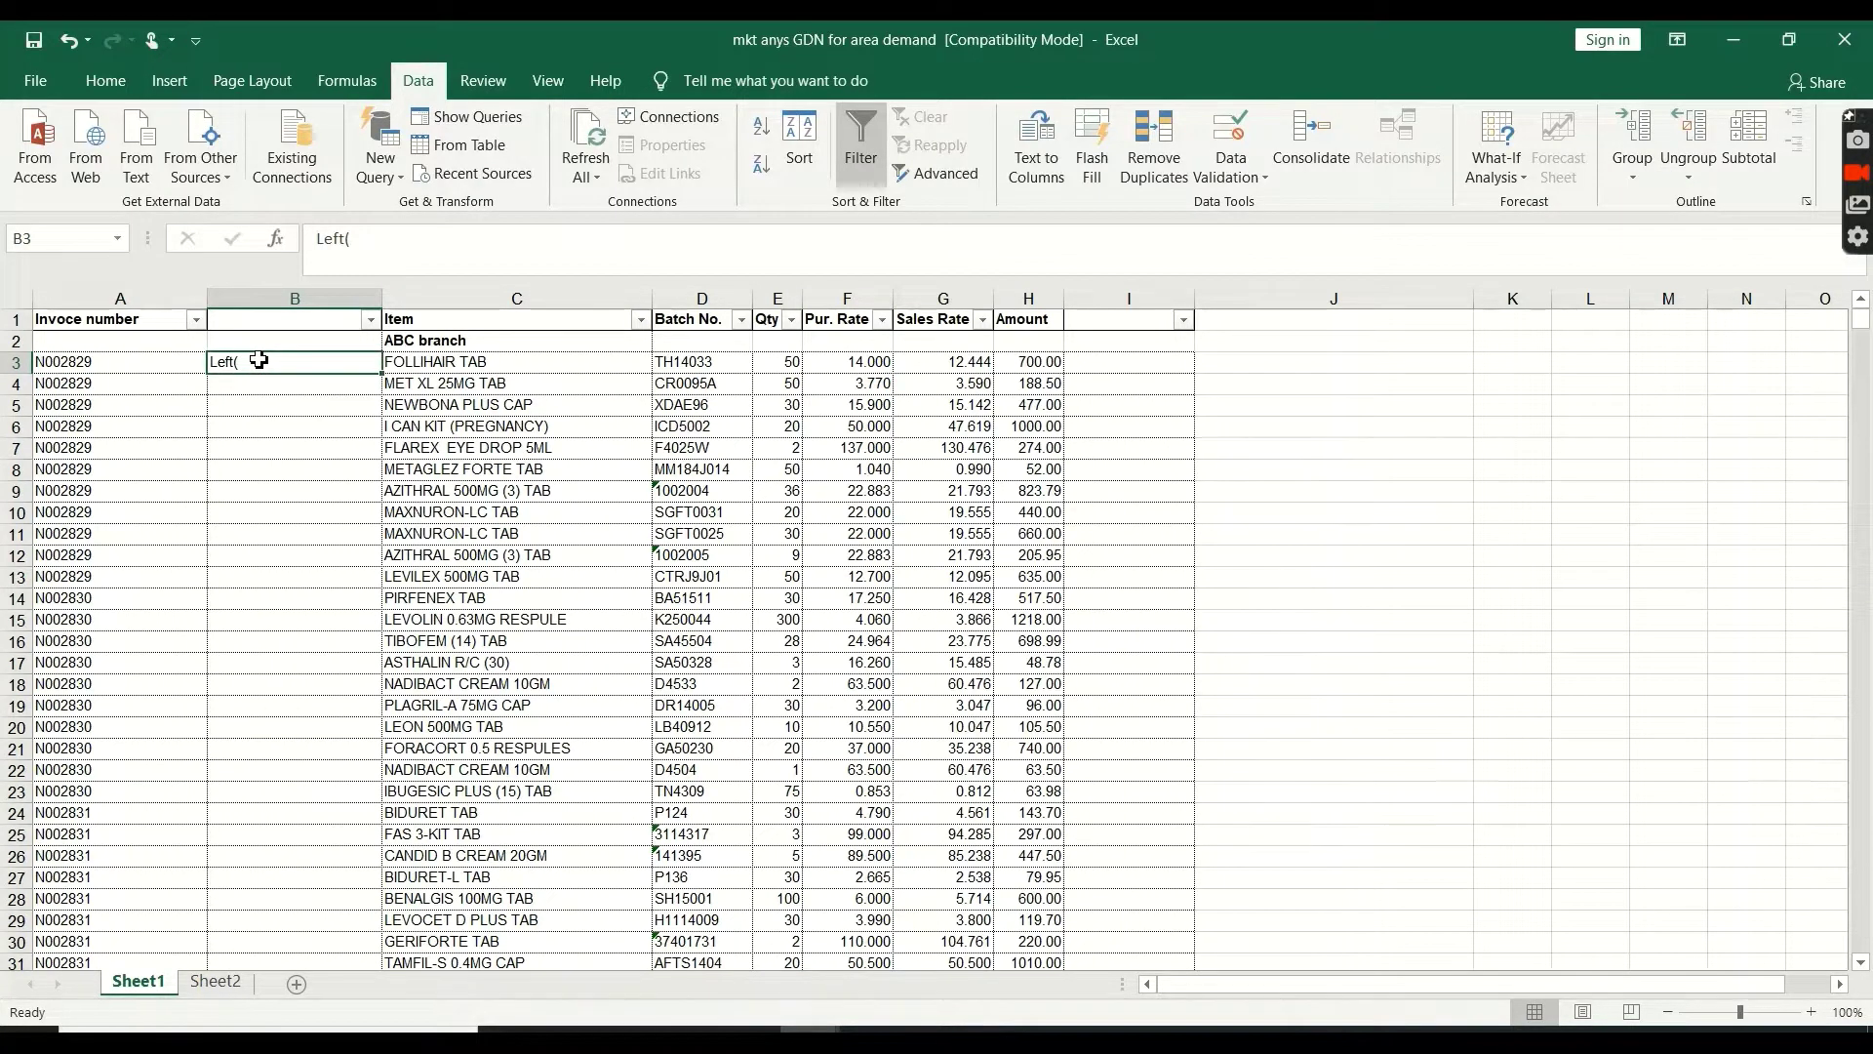
pyautogui.doubleClick(260, 360)
pyautogui.write('=left')
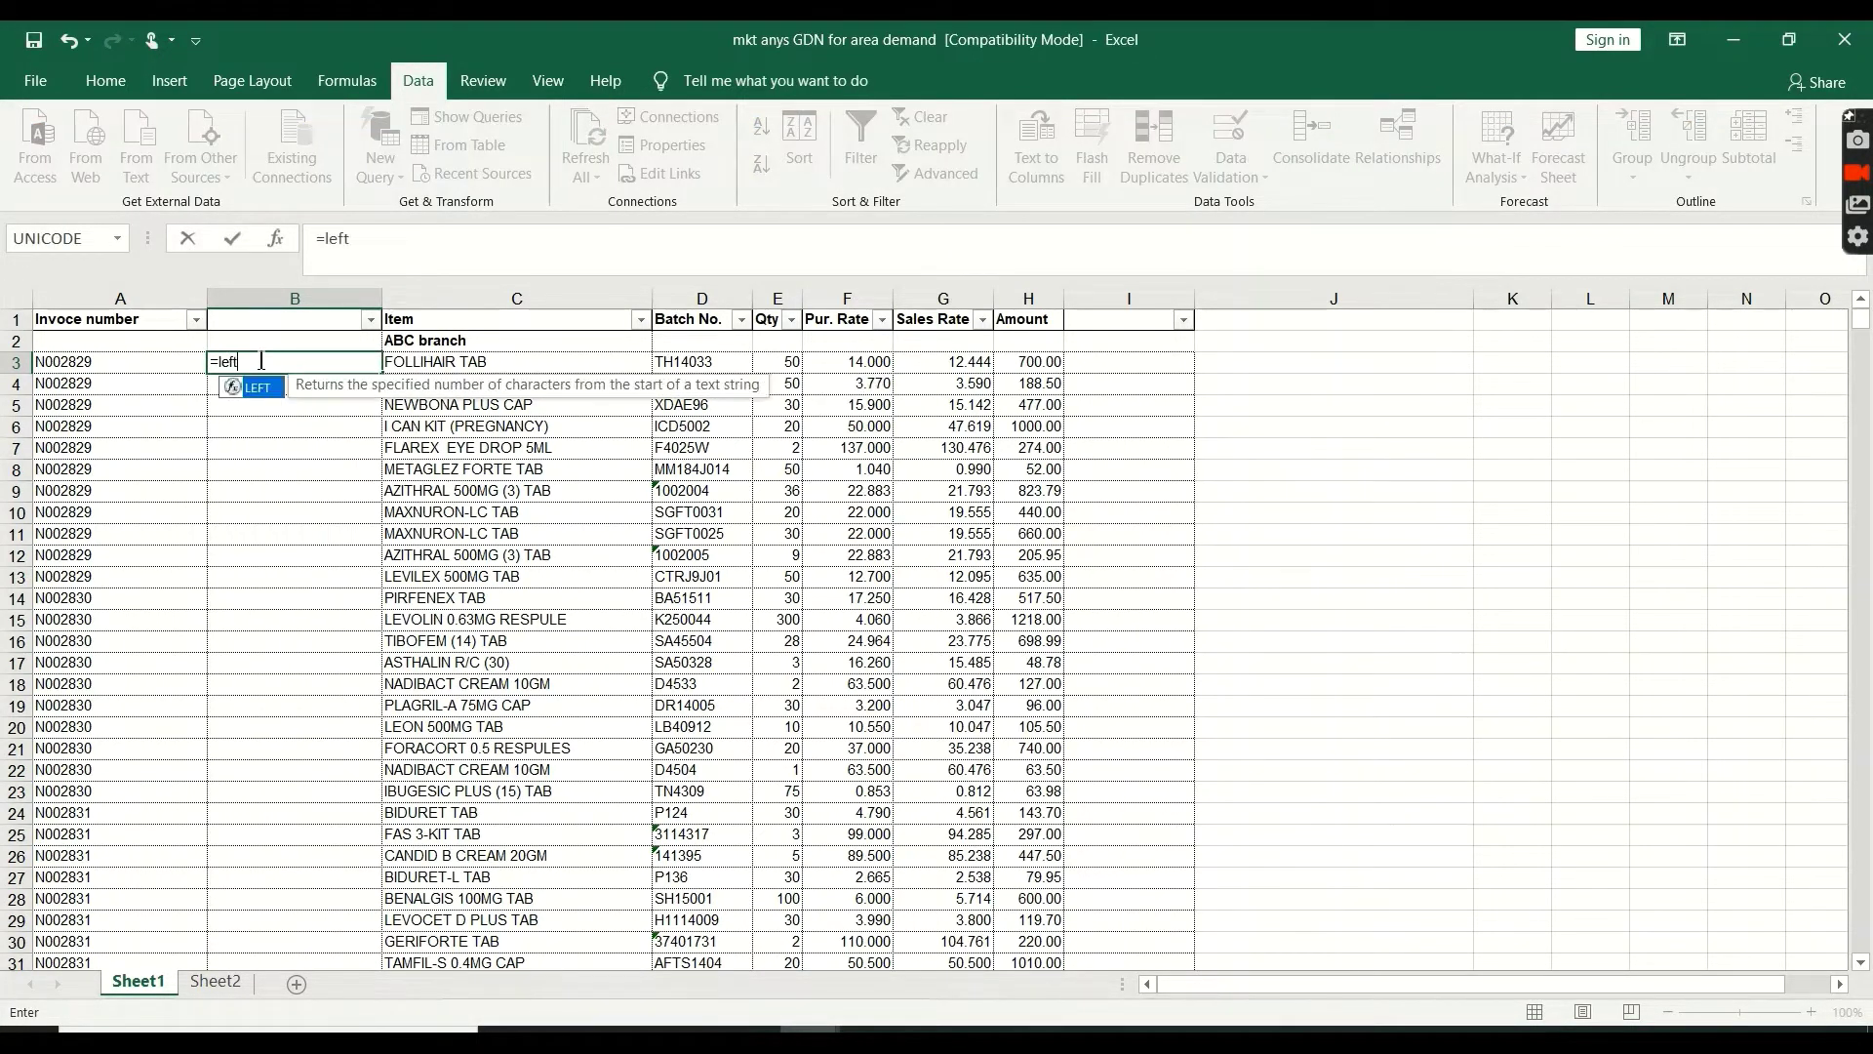
pyautogui.write('(')
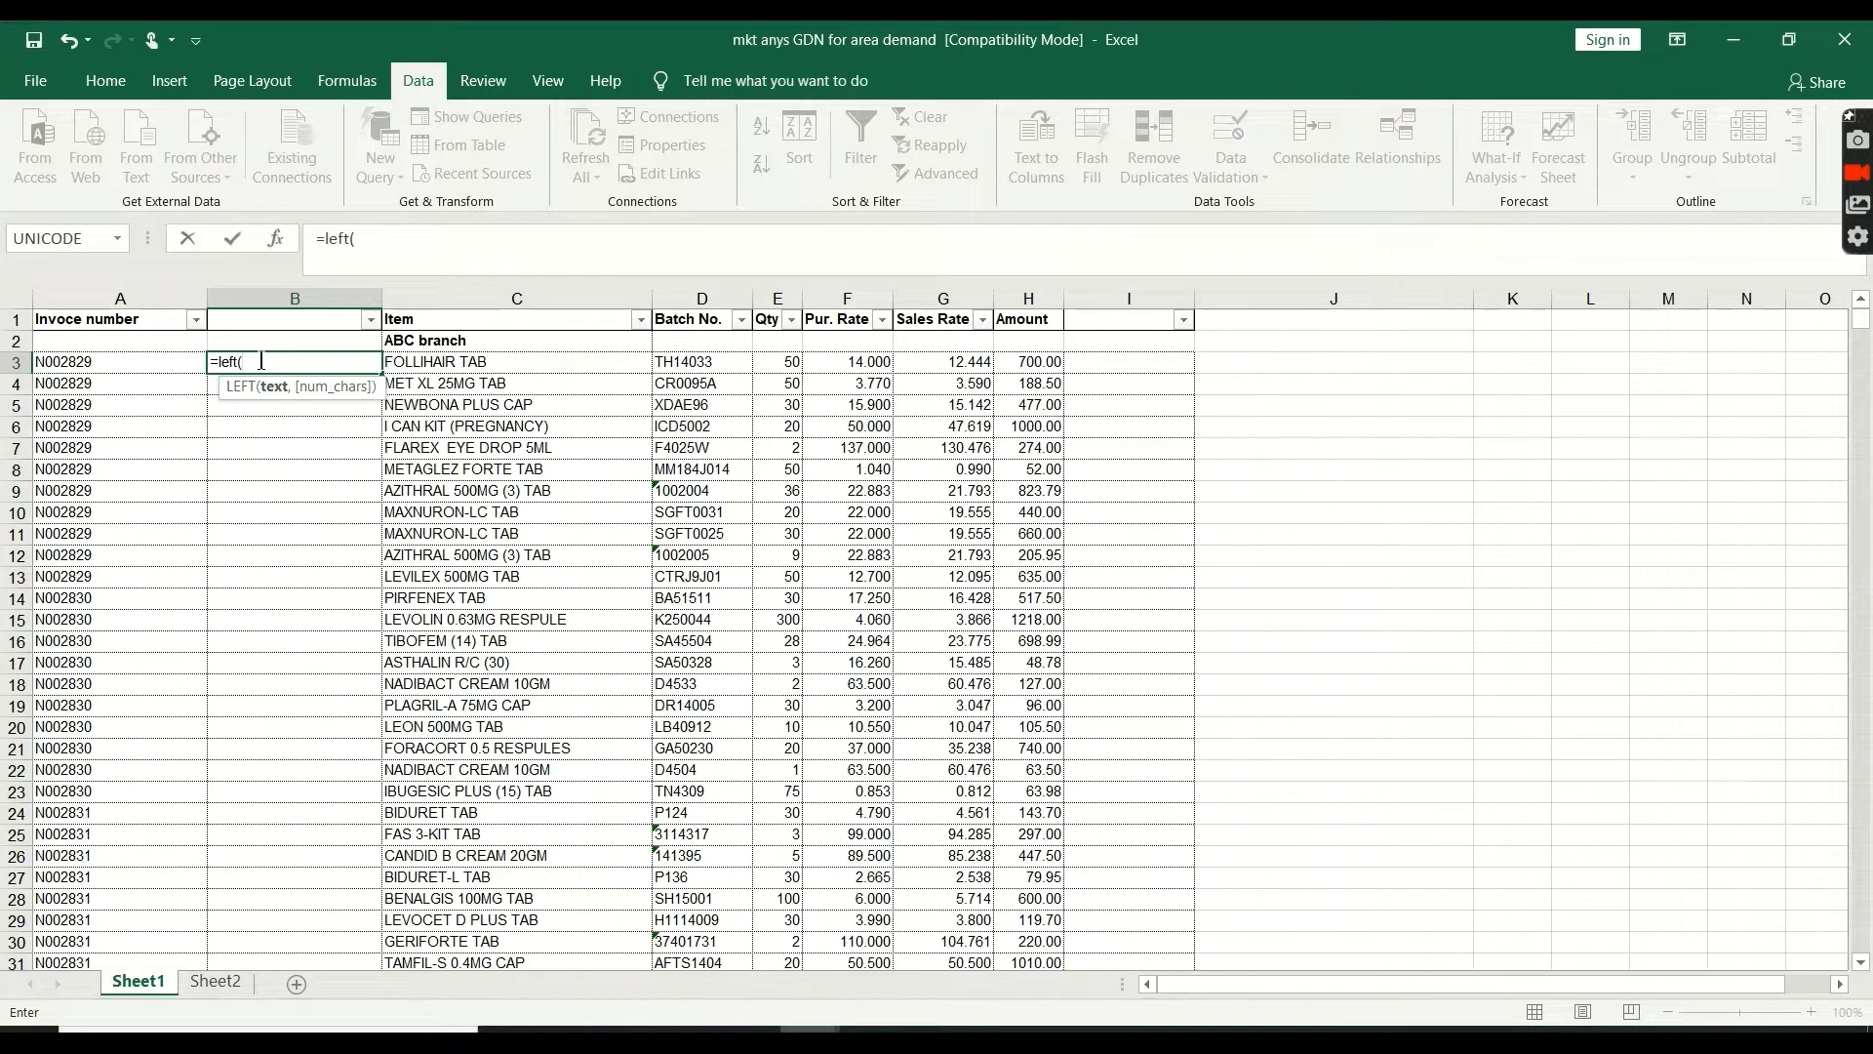
pyautogui.click(108, 364)
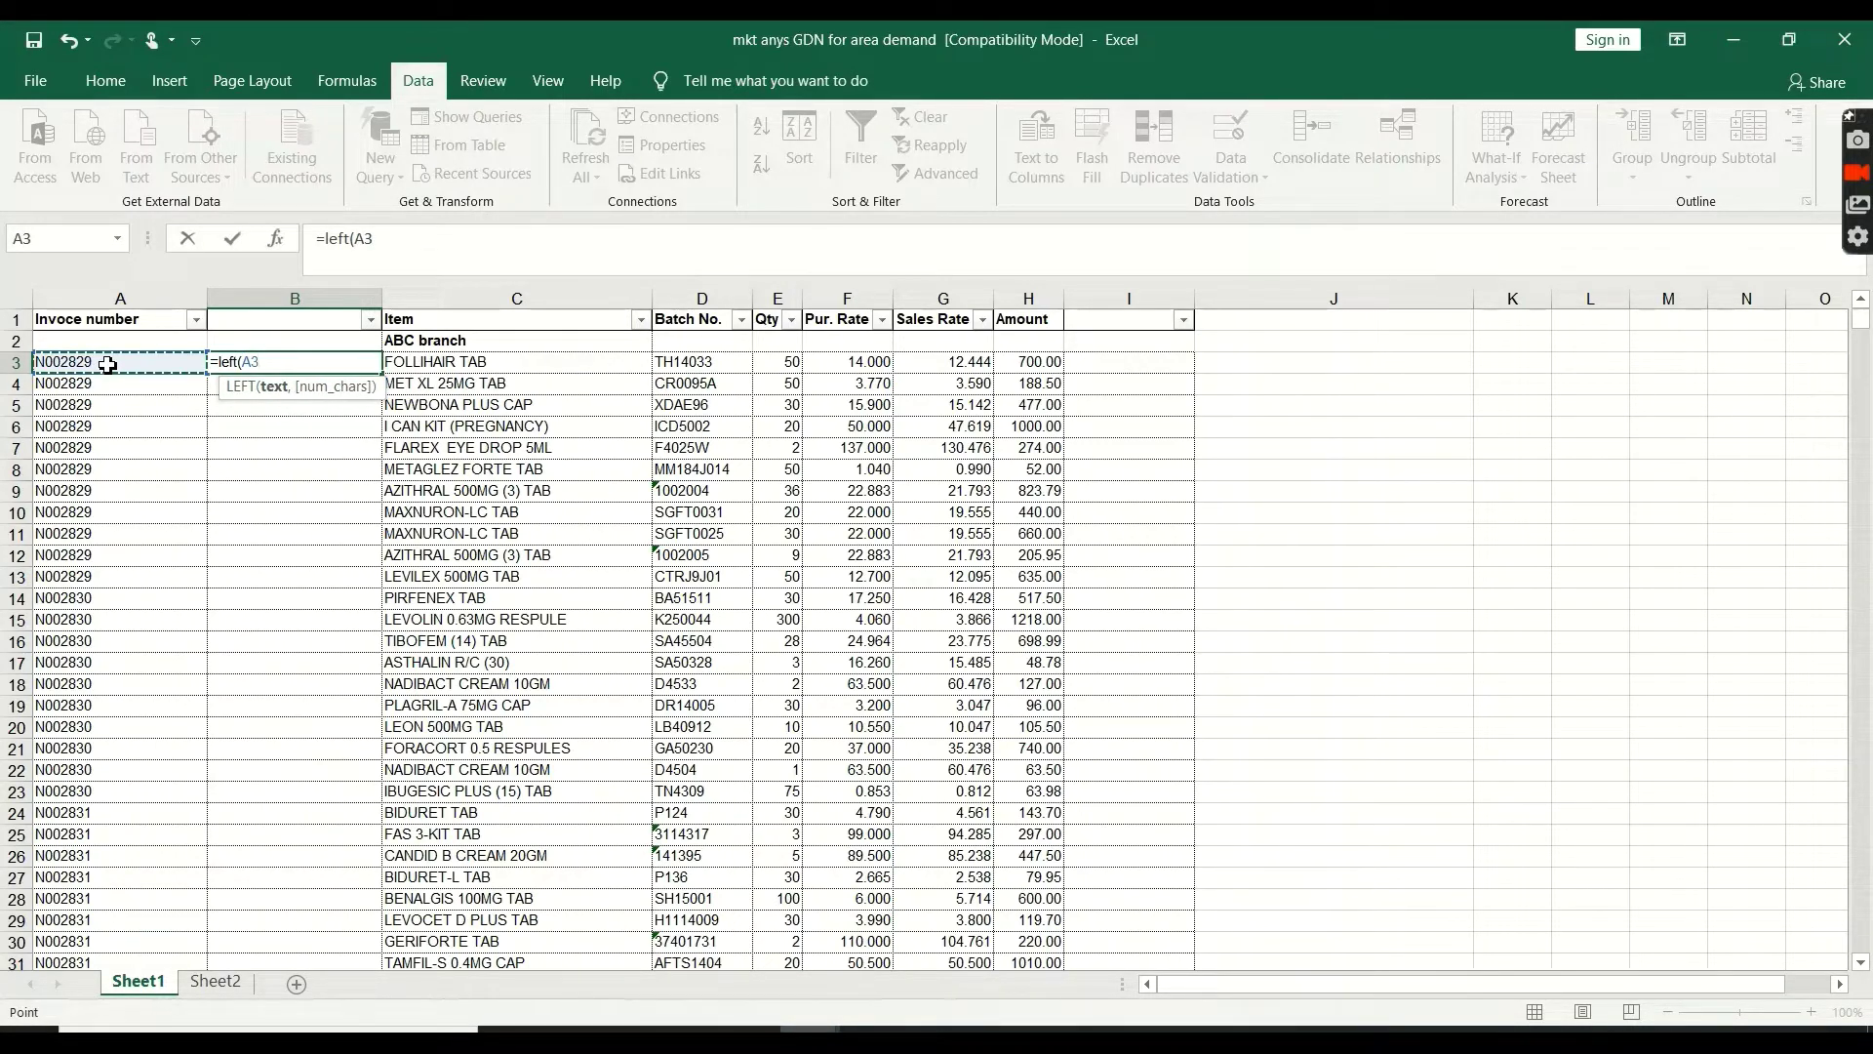
pyautogui.write(',1)')
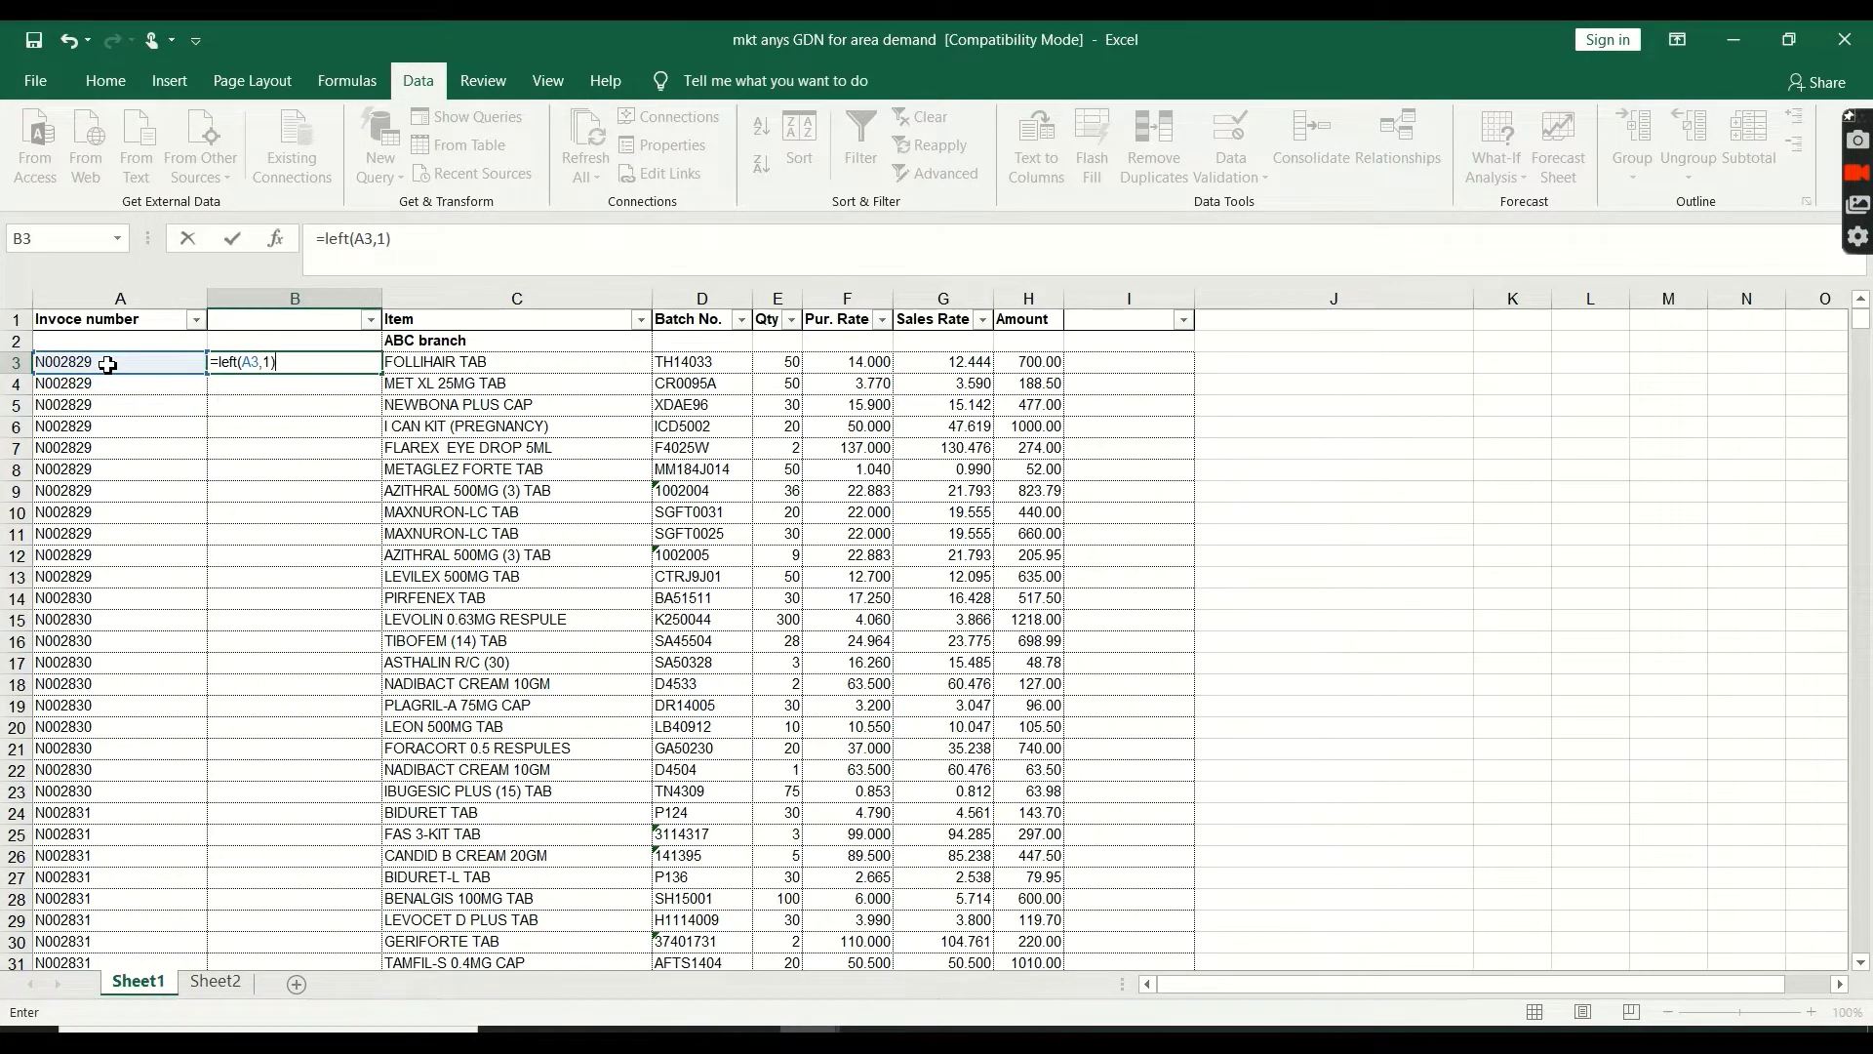
pyautogui.press('Return')
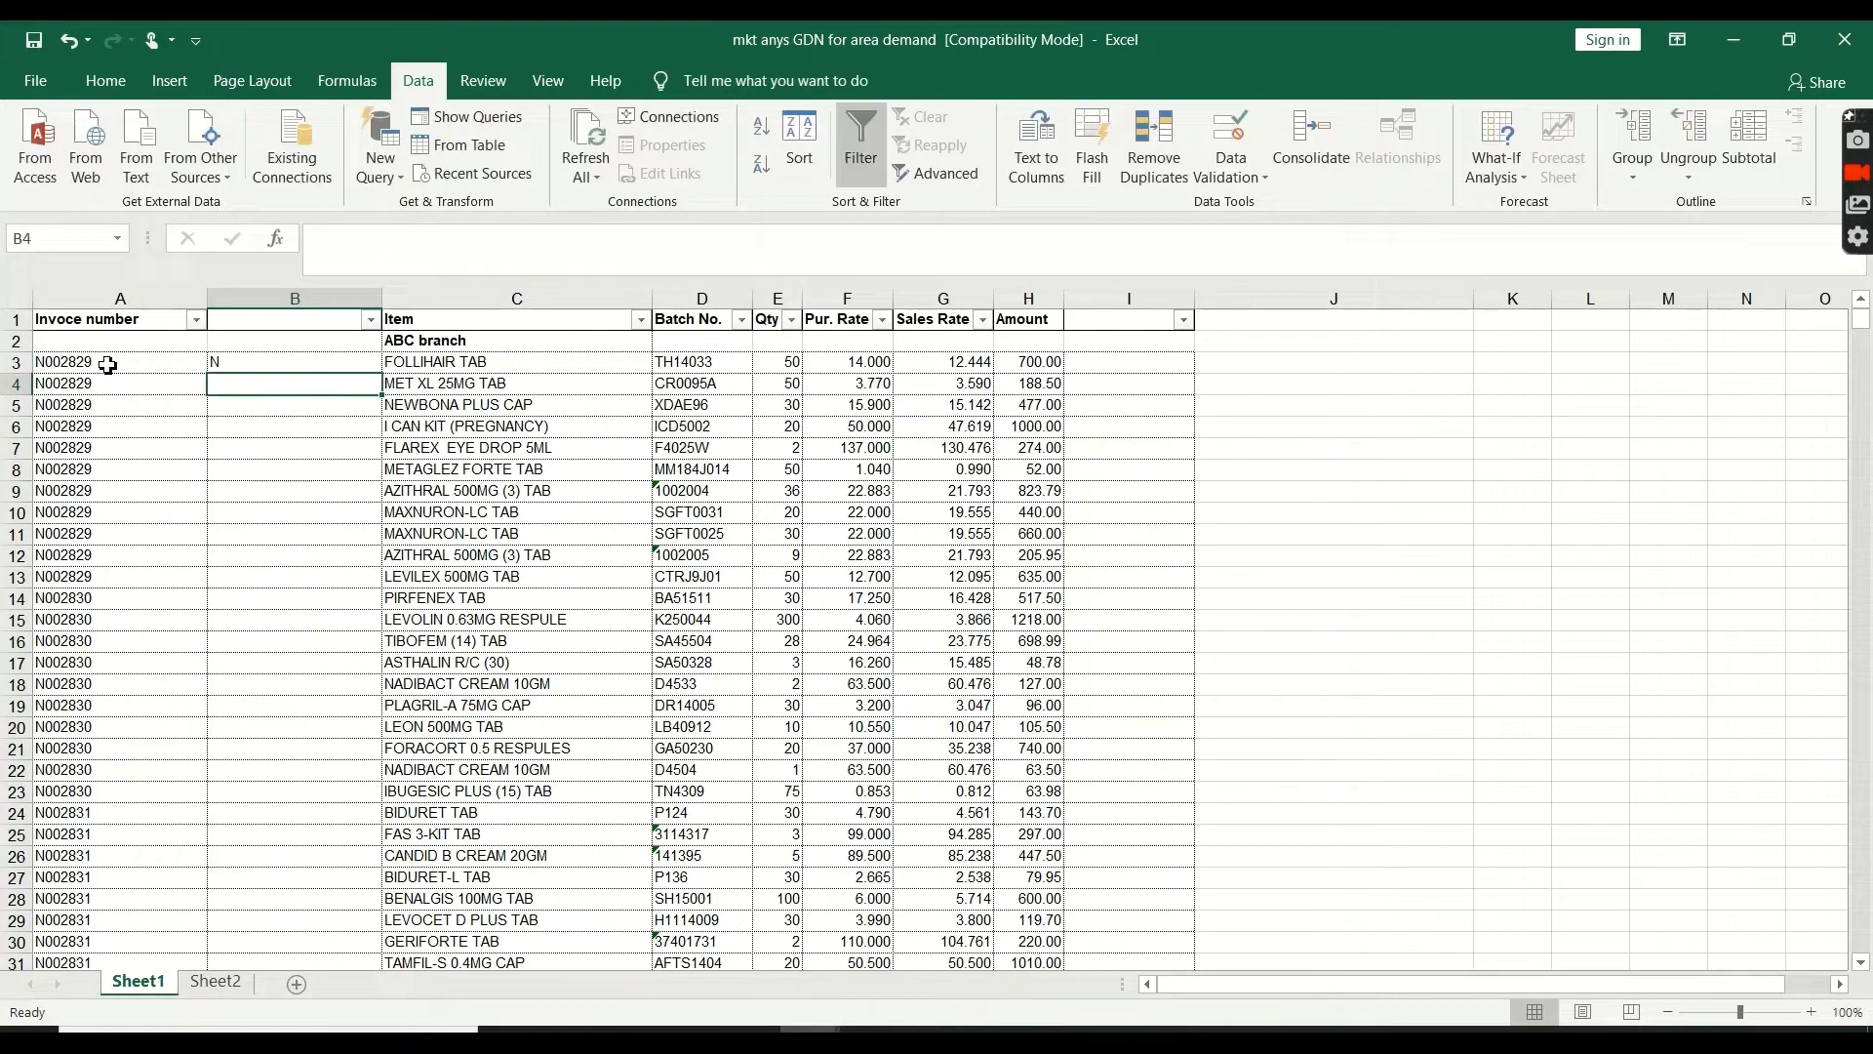
# Change the number of characters in the B3 LEFT formula to 4
pyautogui.click(245, 362)
pyautogui.click(392, 239)
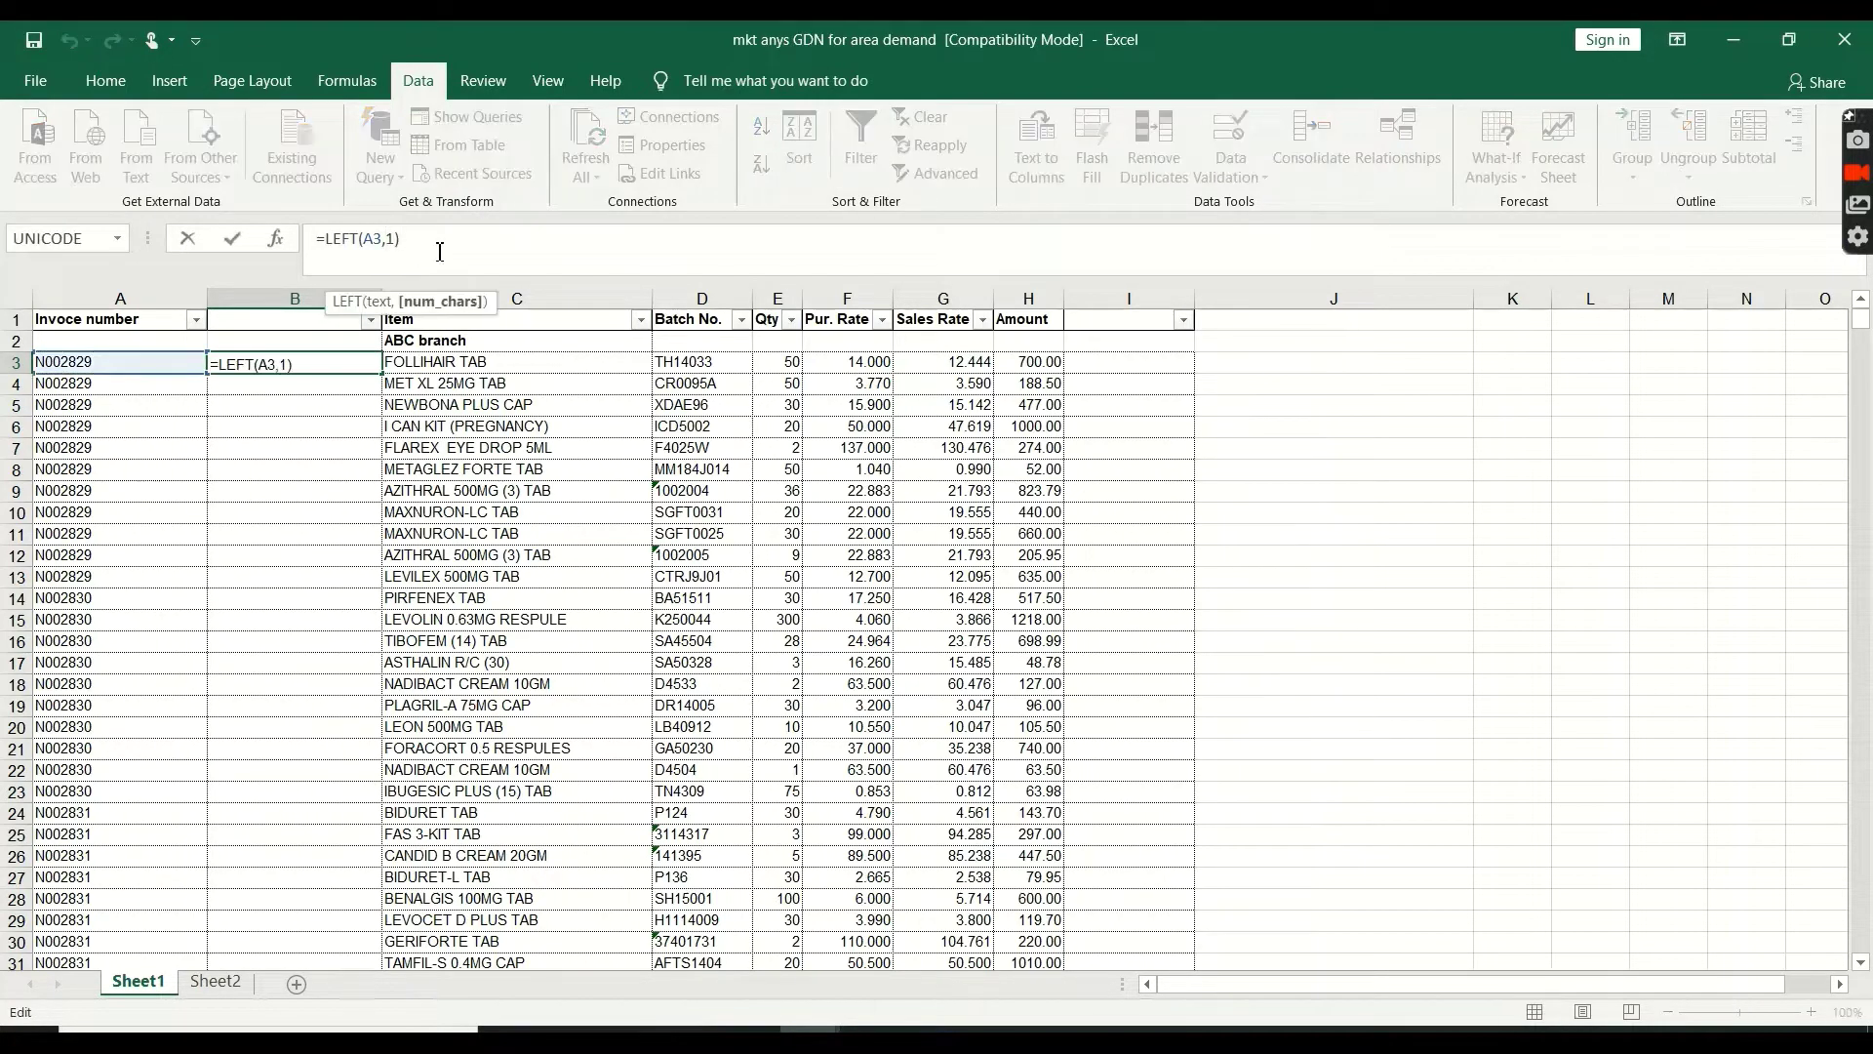
pyautogui.press('Delete')
pyautogui.write('4')
pyautogui.press('Return')
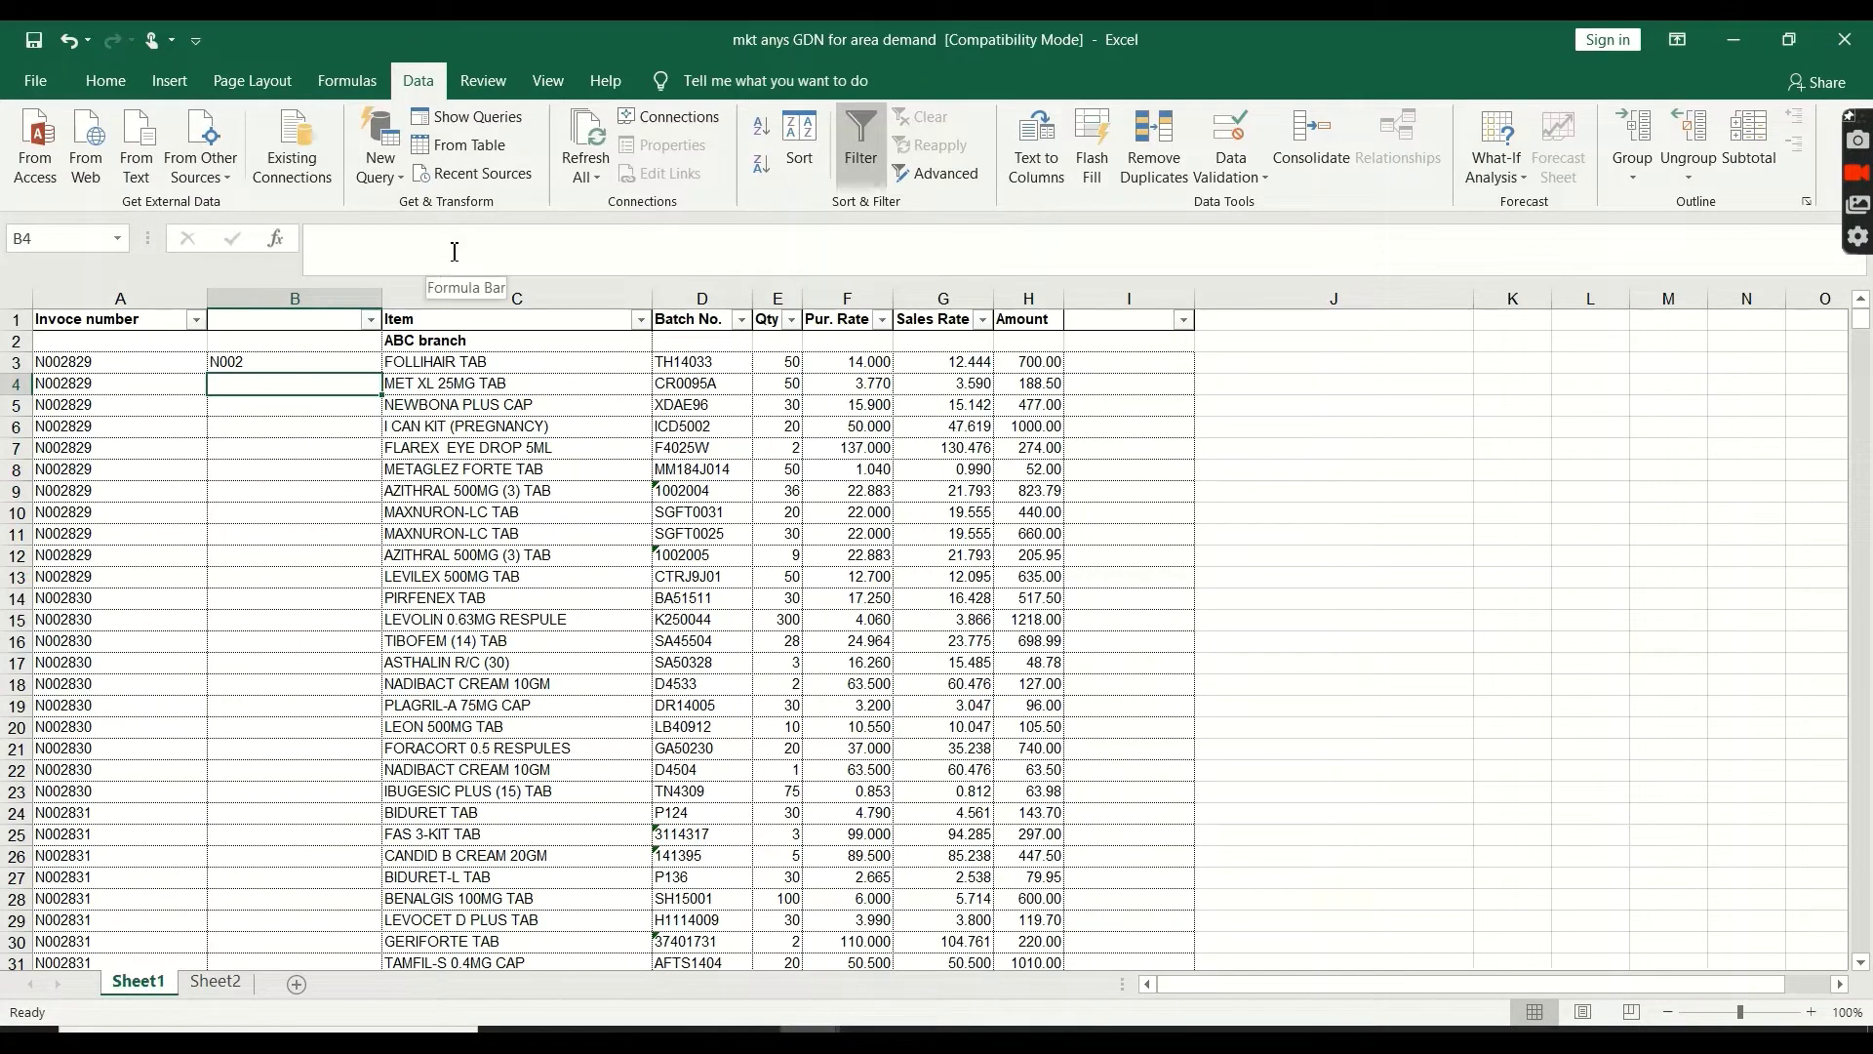
# Replace the LEFT function in the B3 formula with RIGHT
pyautogui.click(295, 367)
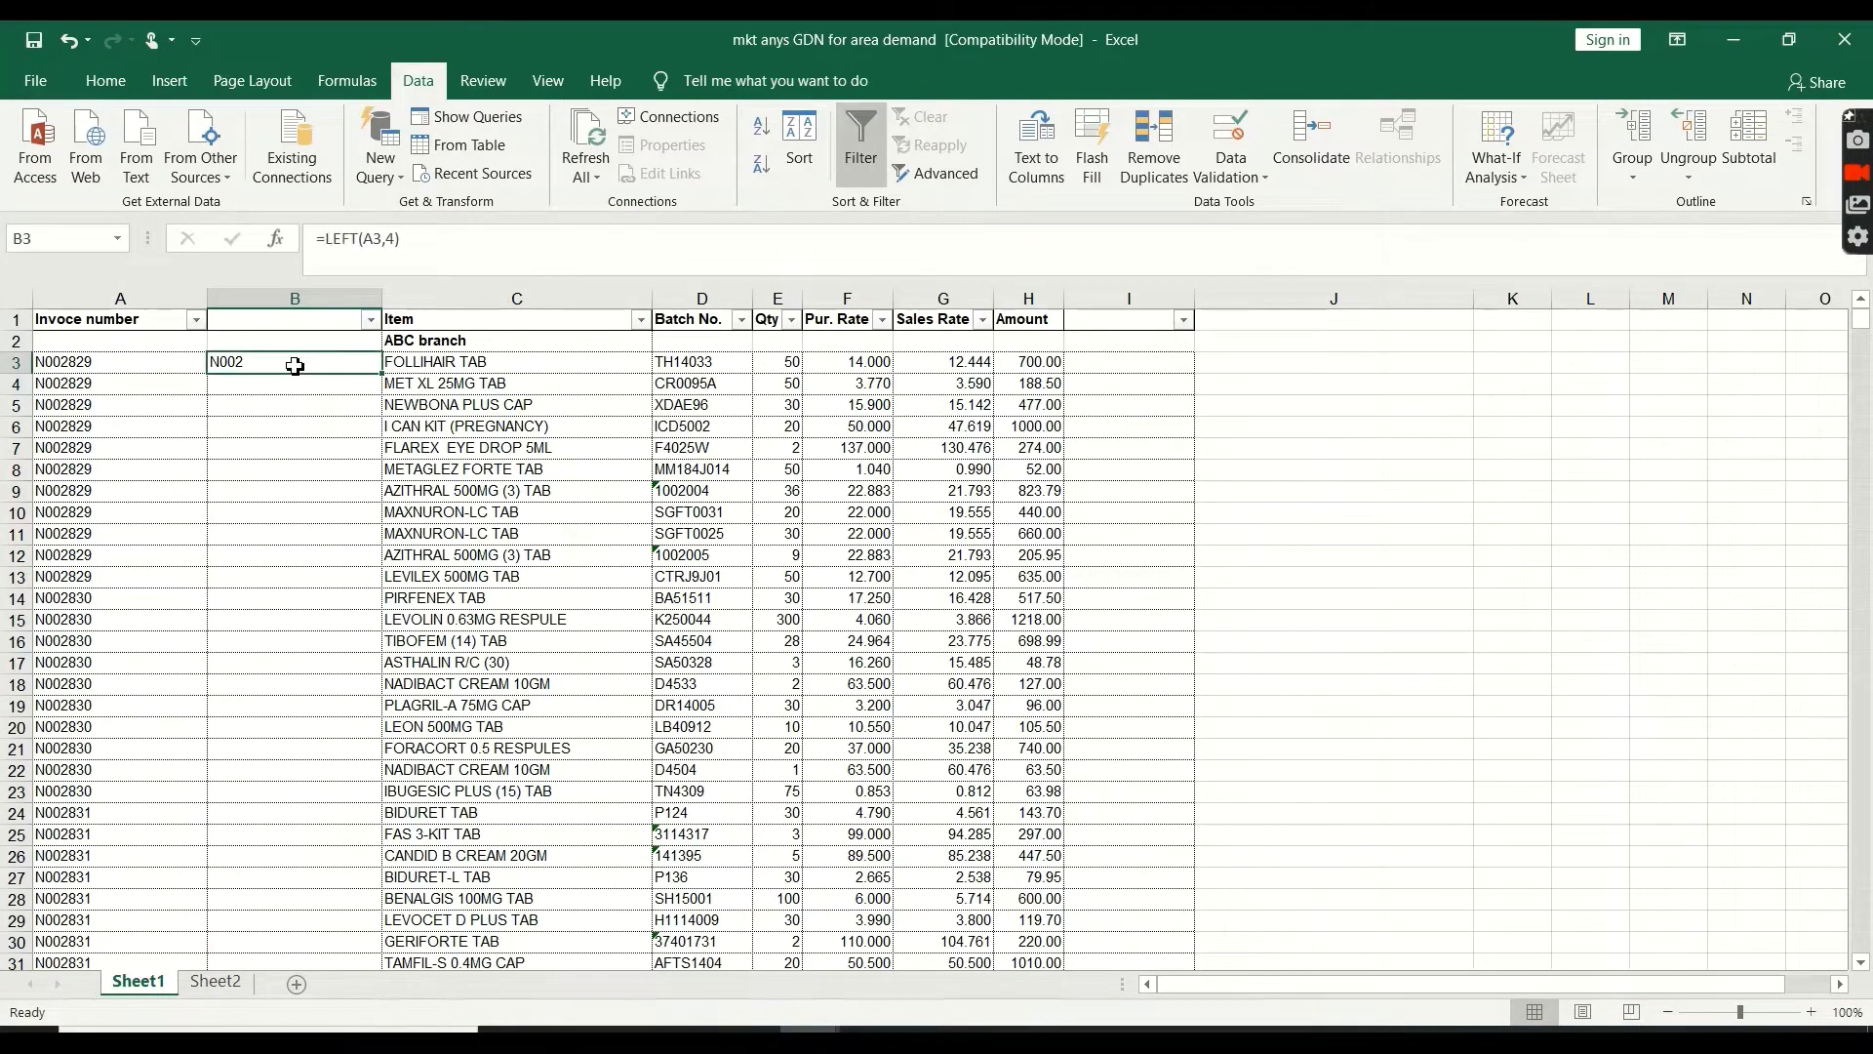
pyautogui.click(359, 246)
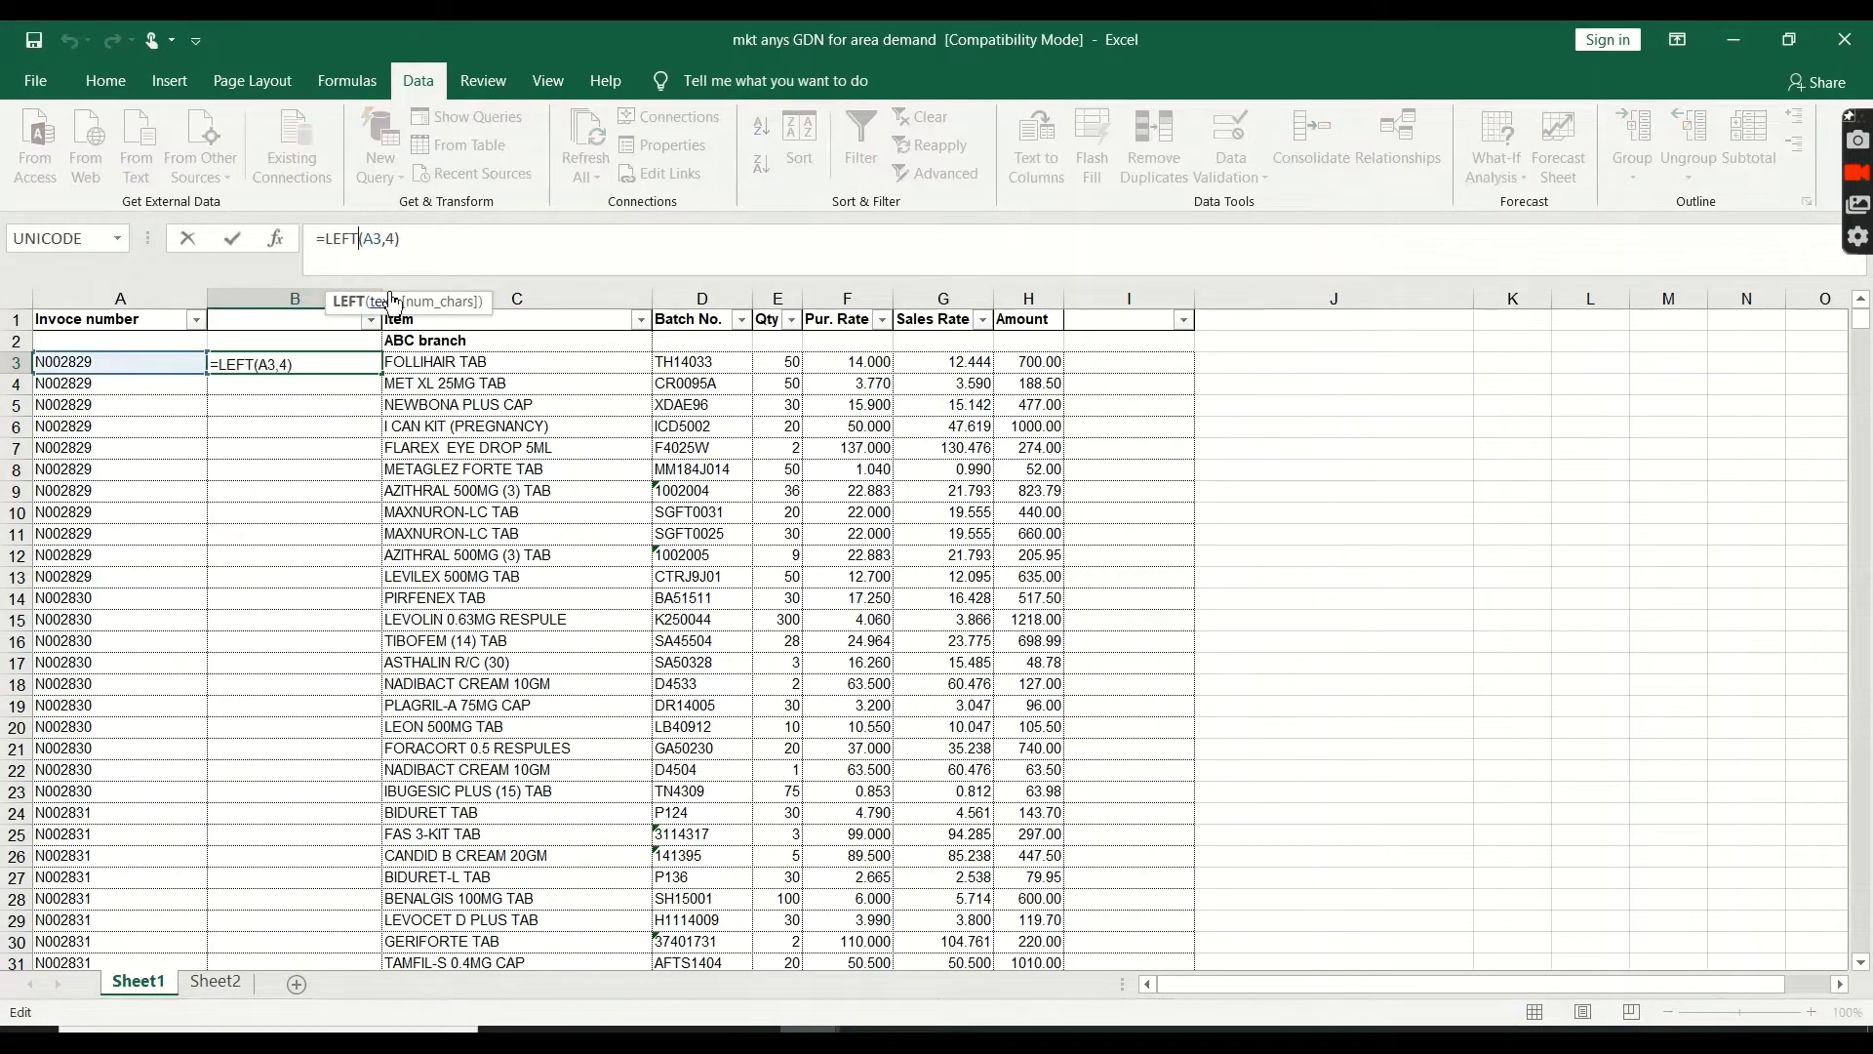
pyautogui.press('BackSpace')
pyautogui.press('BackSpace')
pyautogui.press('BackSpace')
pyautogui.press('BackSpace')
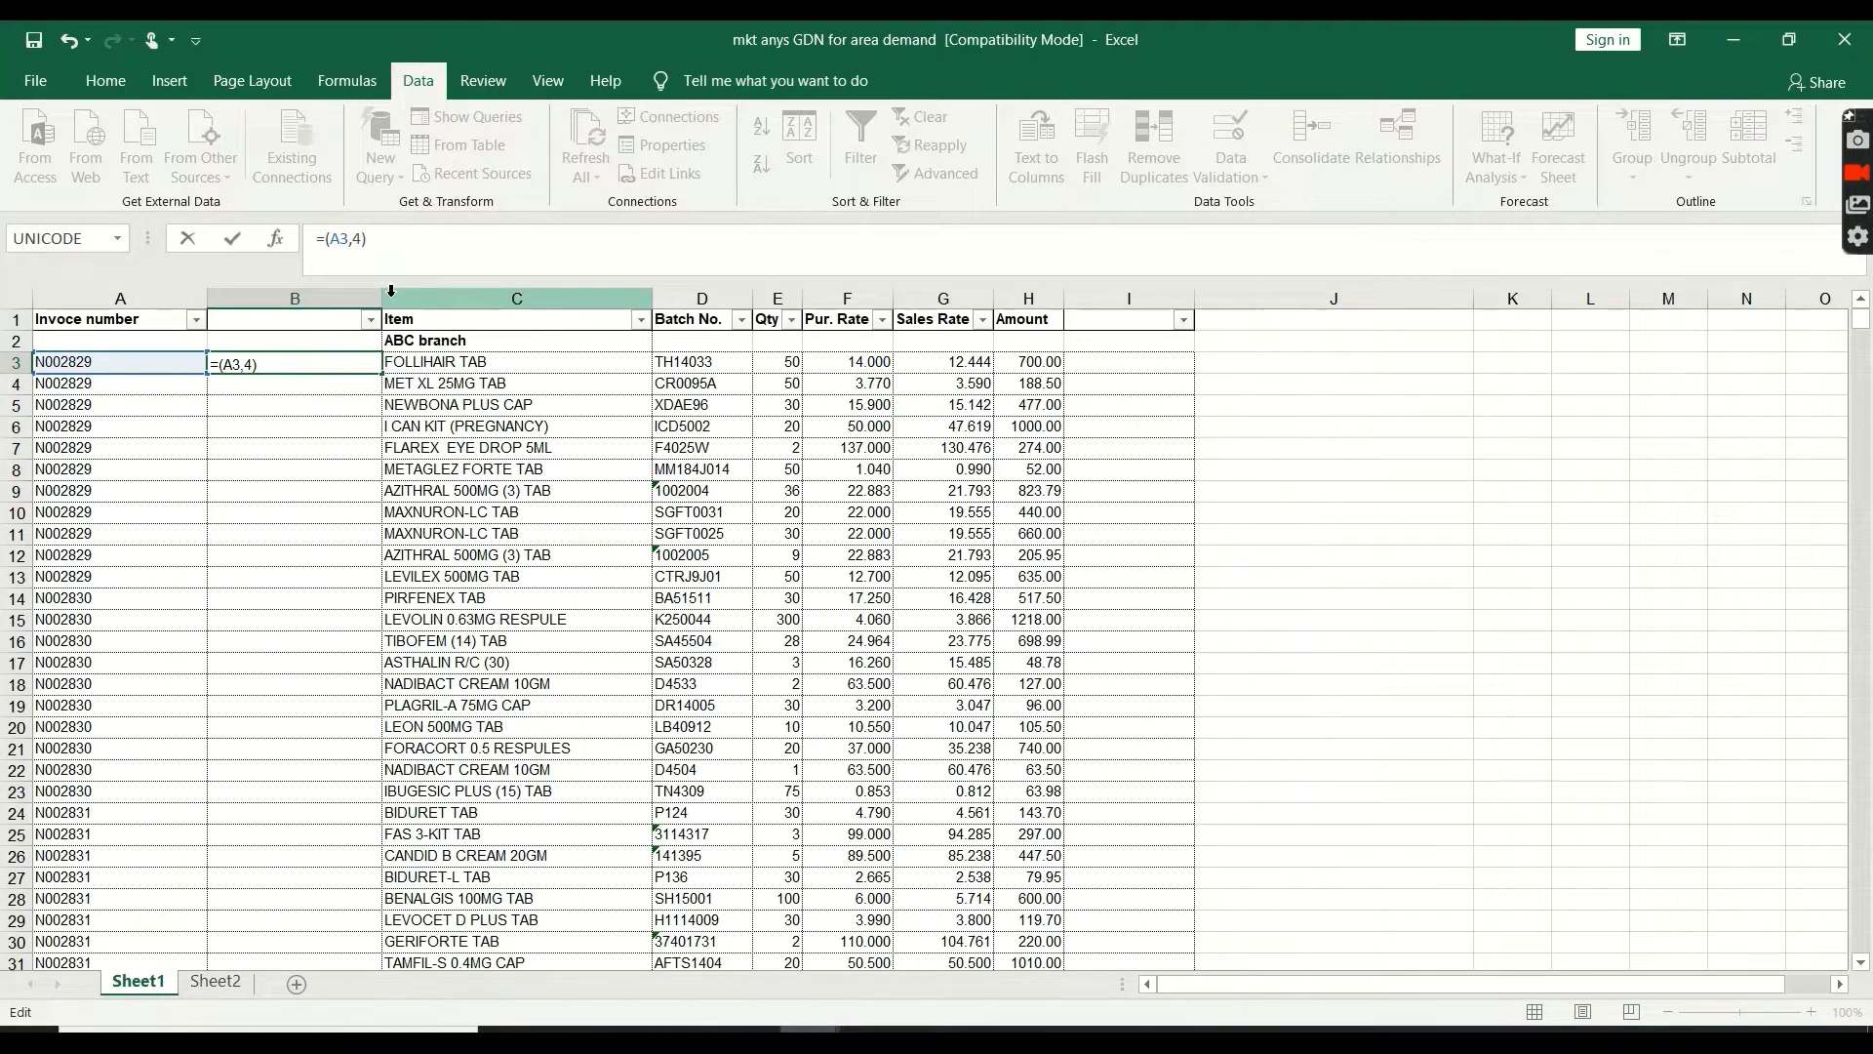
pyautogui.write('right')
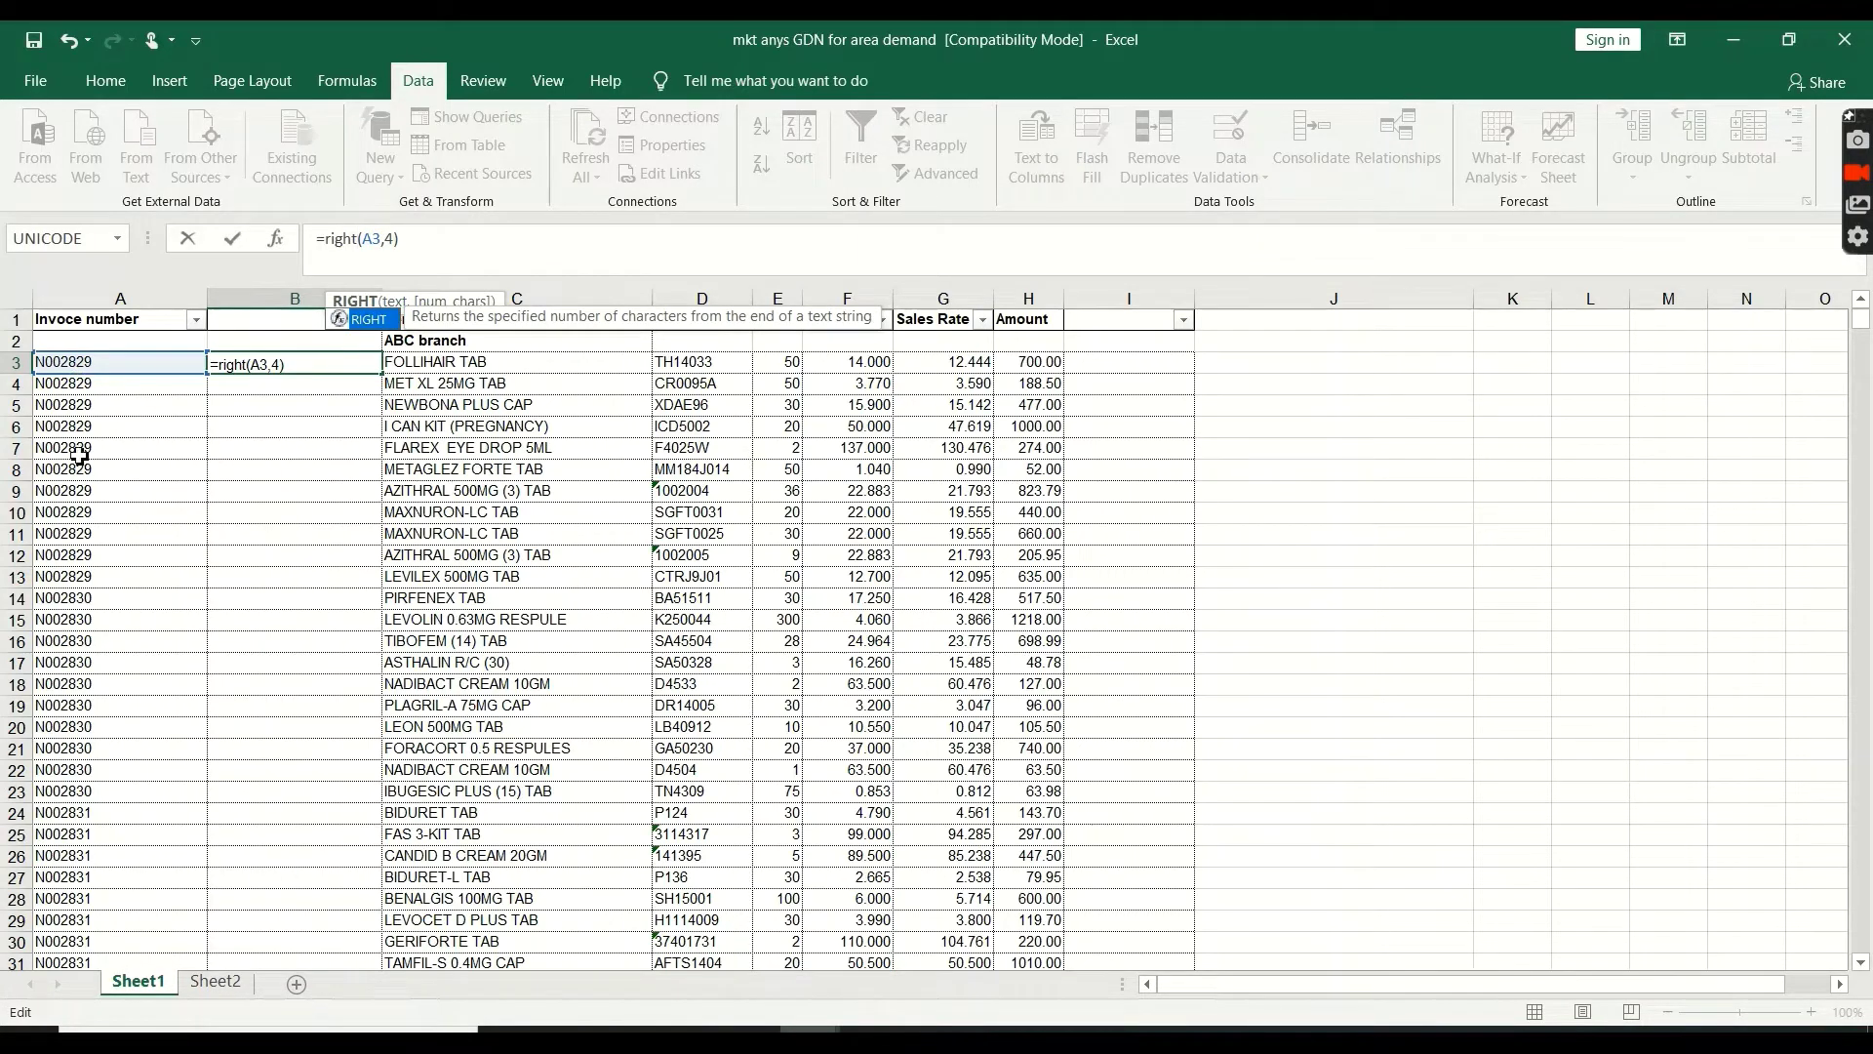
# Re-enter the RIGHT arguments in B3 so the formula reads =RIGHT(A3,4), and commit it
pyautogui.click(316, 363)
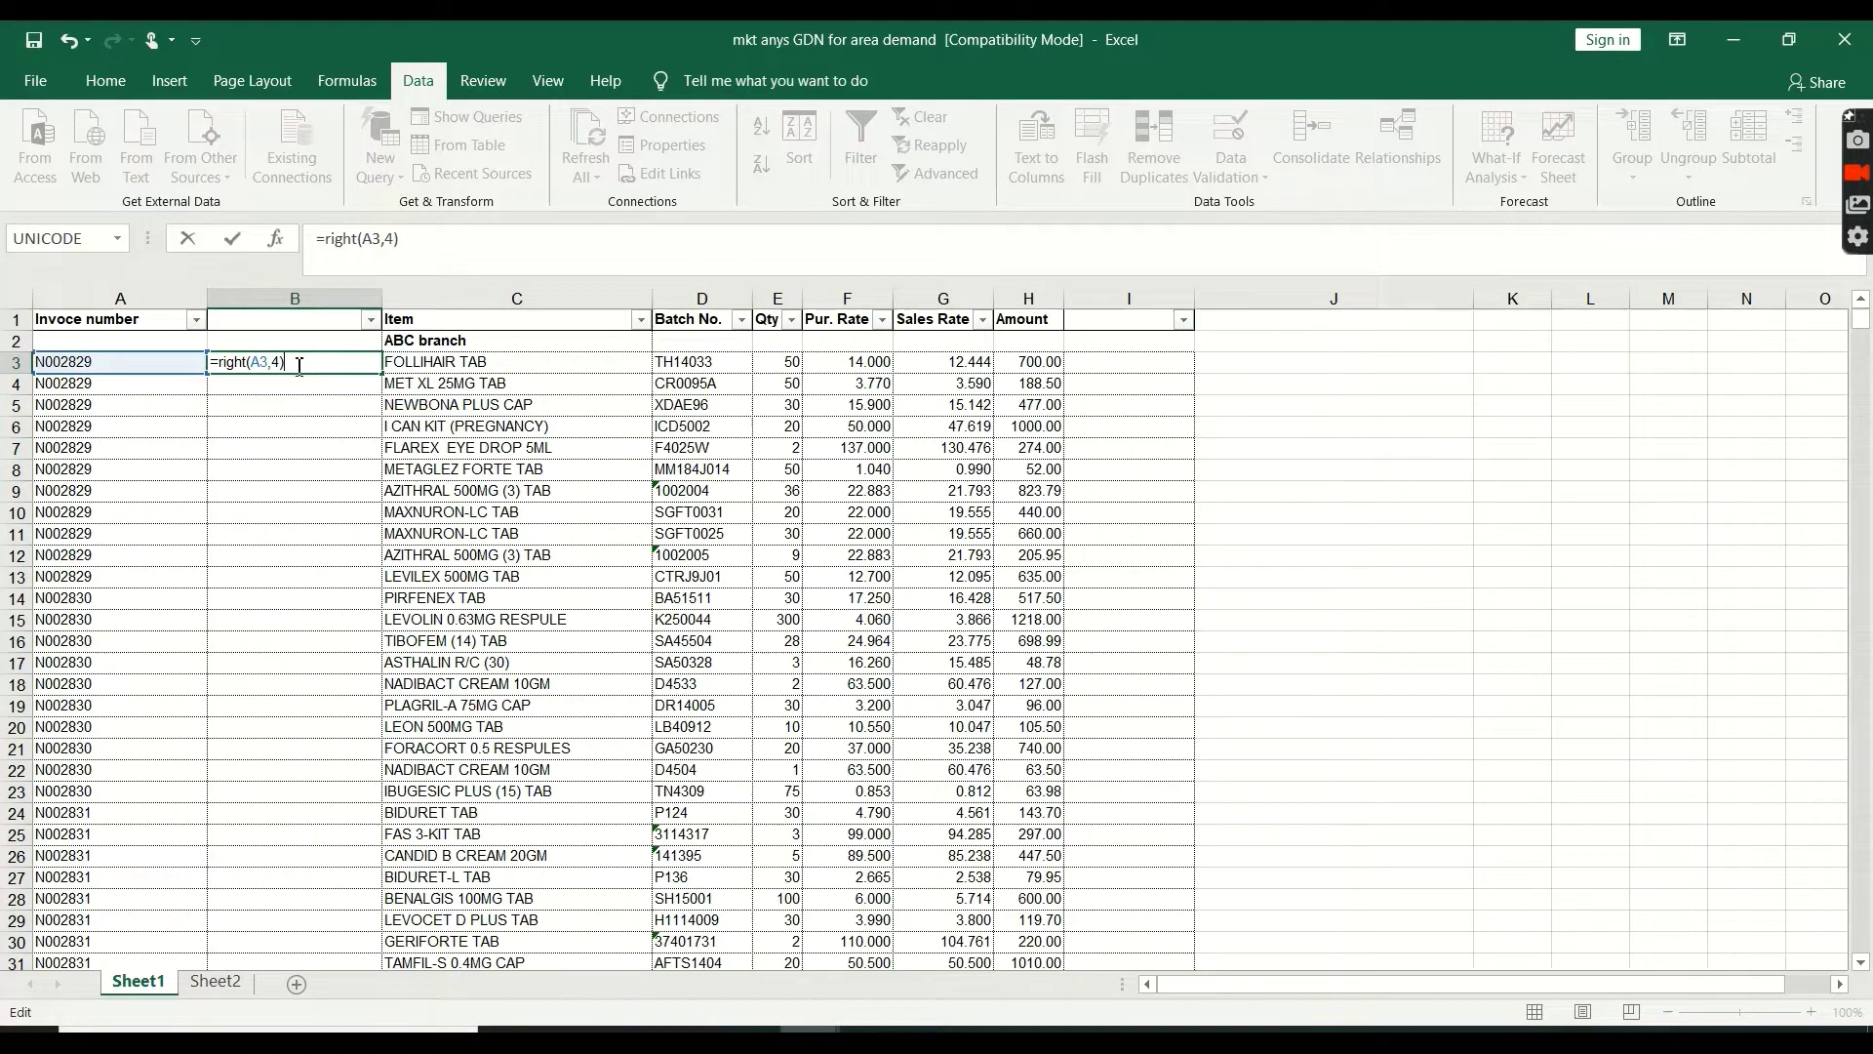
pyautogui.moveTo(262, 364); pyautogui.dragTo(256, 364)
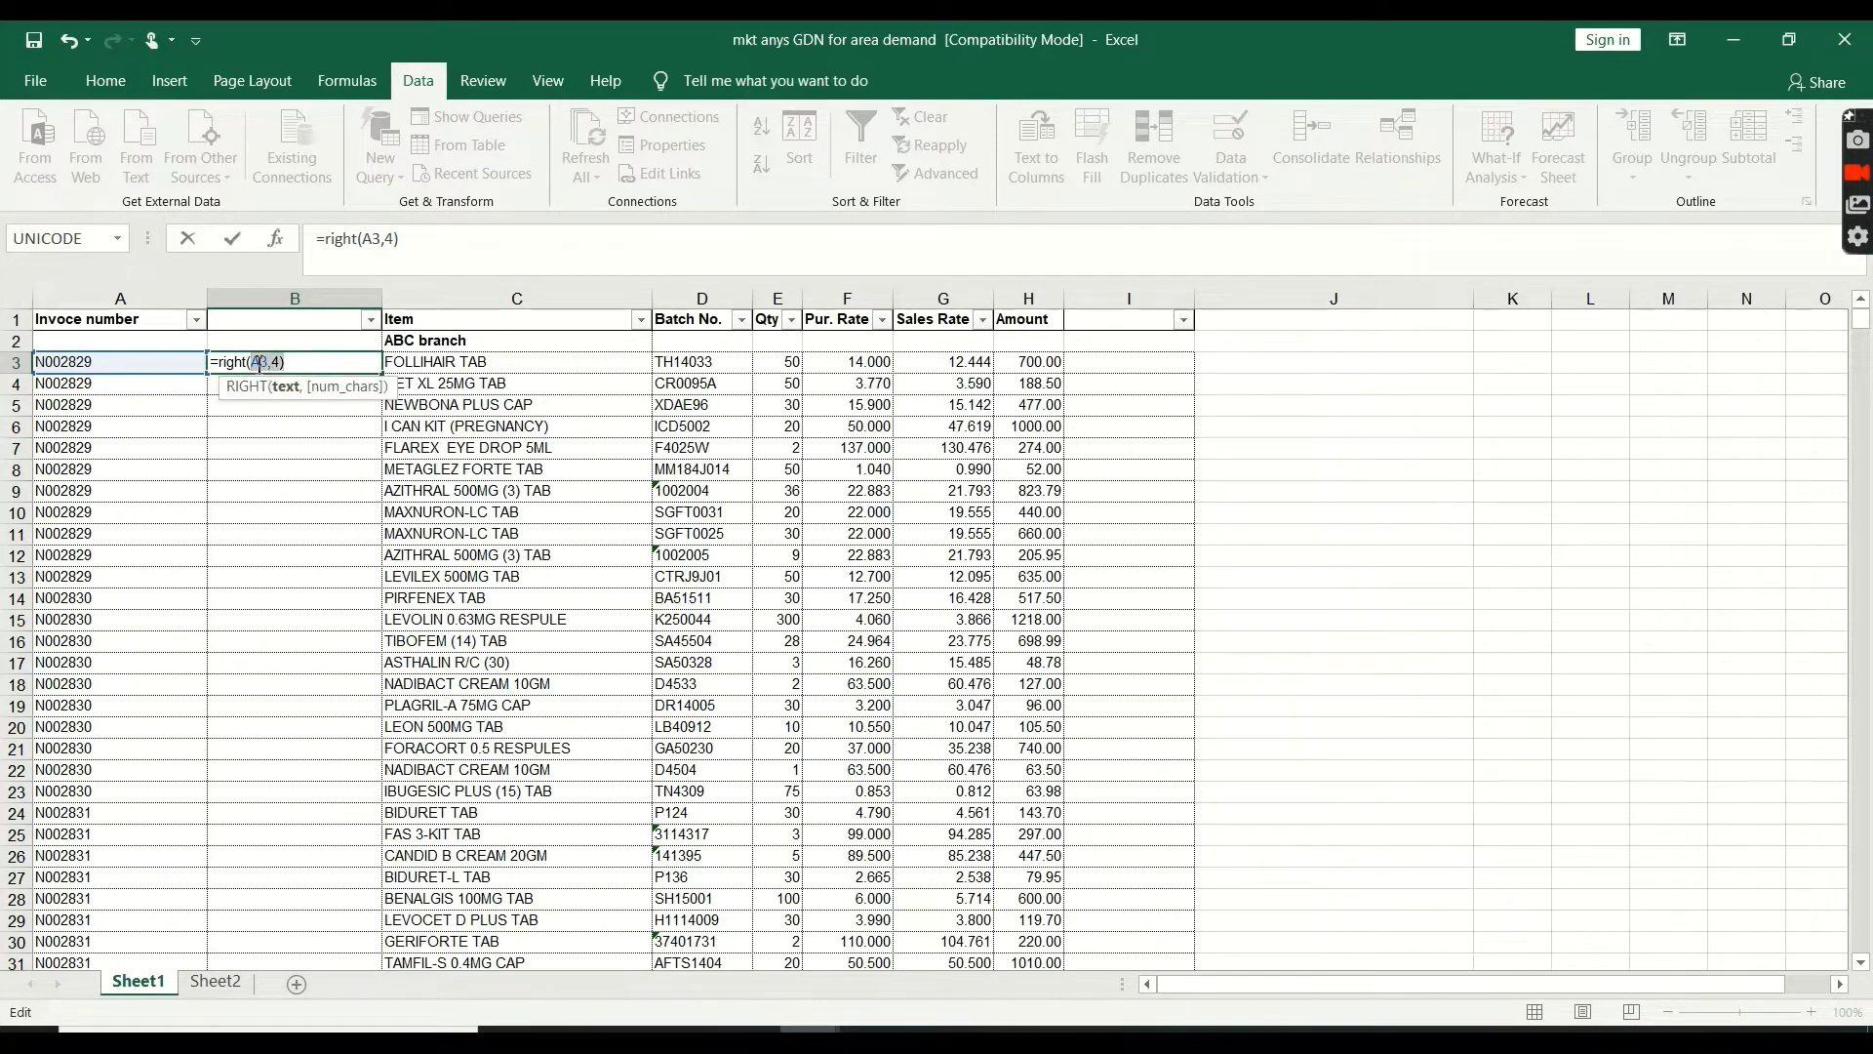
pyautogui.press('BackSpace')
pyautogui.press('BackSpace')
pyautogui.write('(')
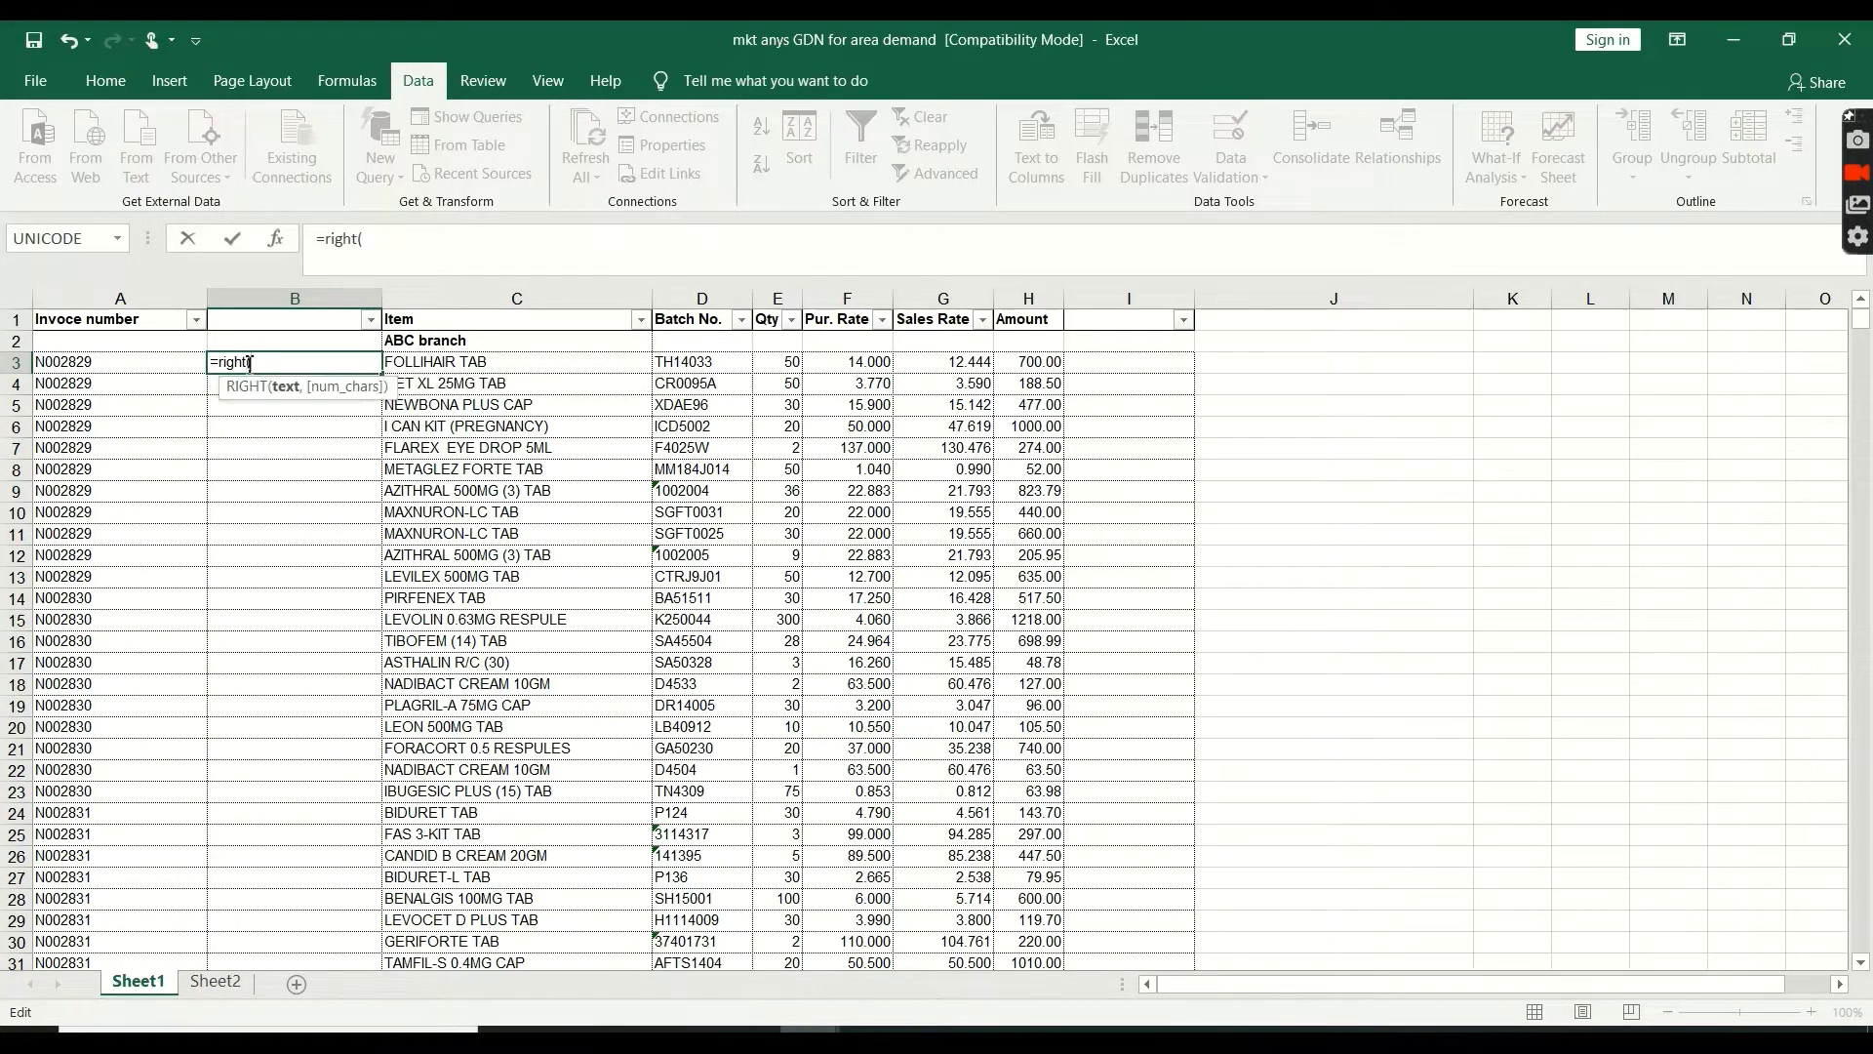
pyautogui.click(133, 363)
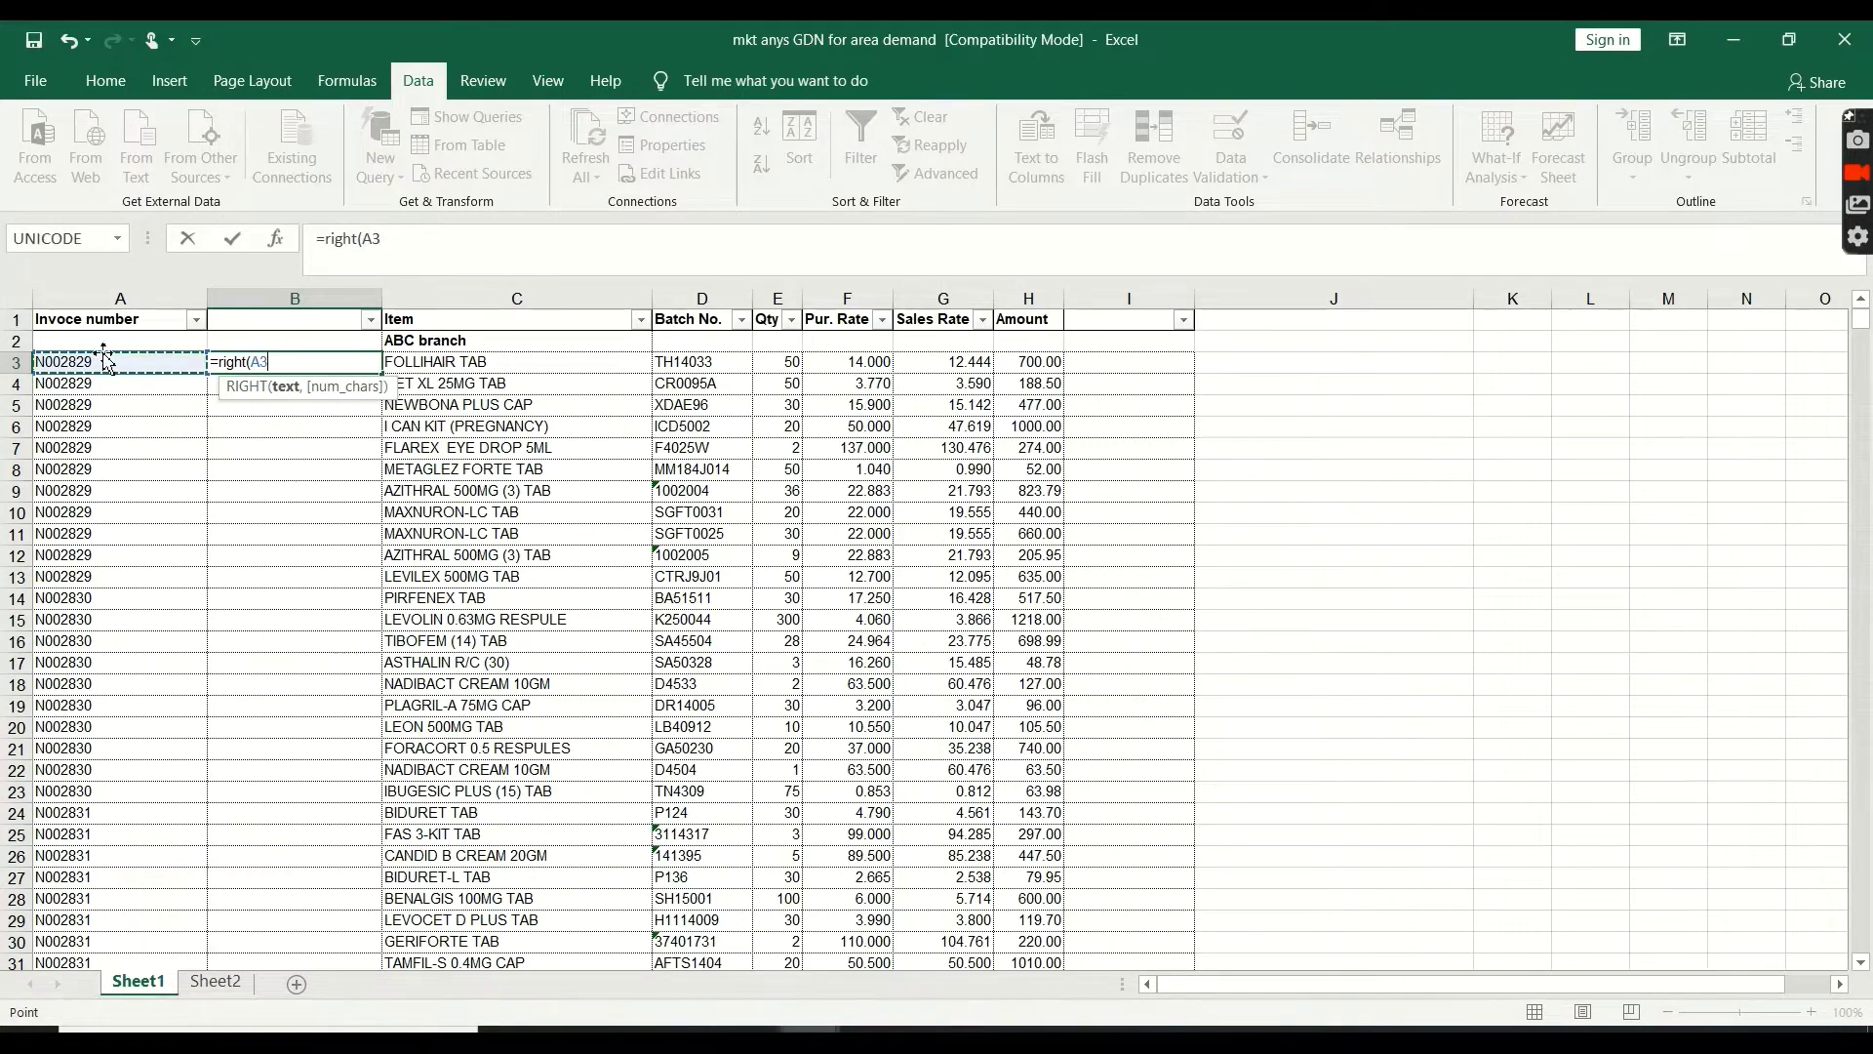
pyautogui.write(',')
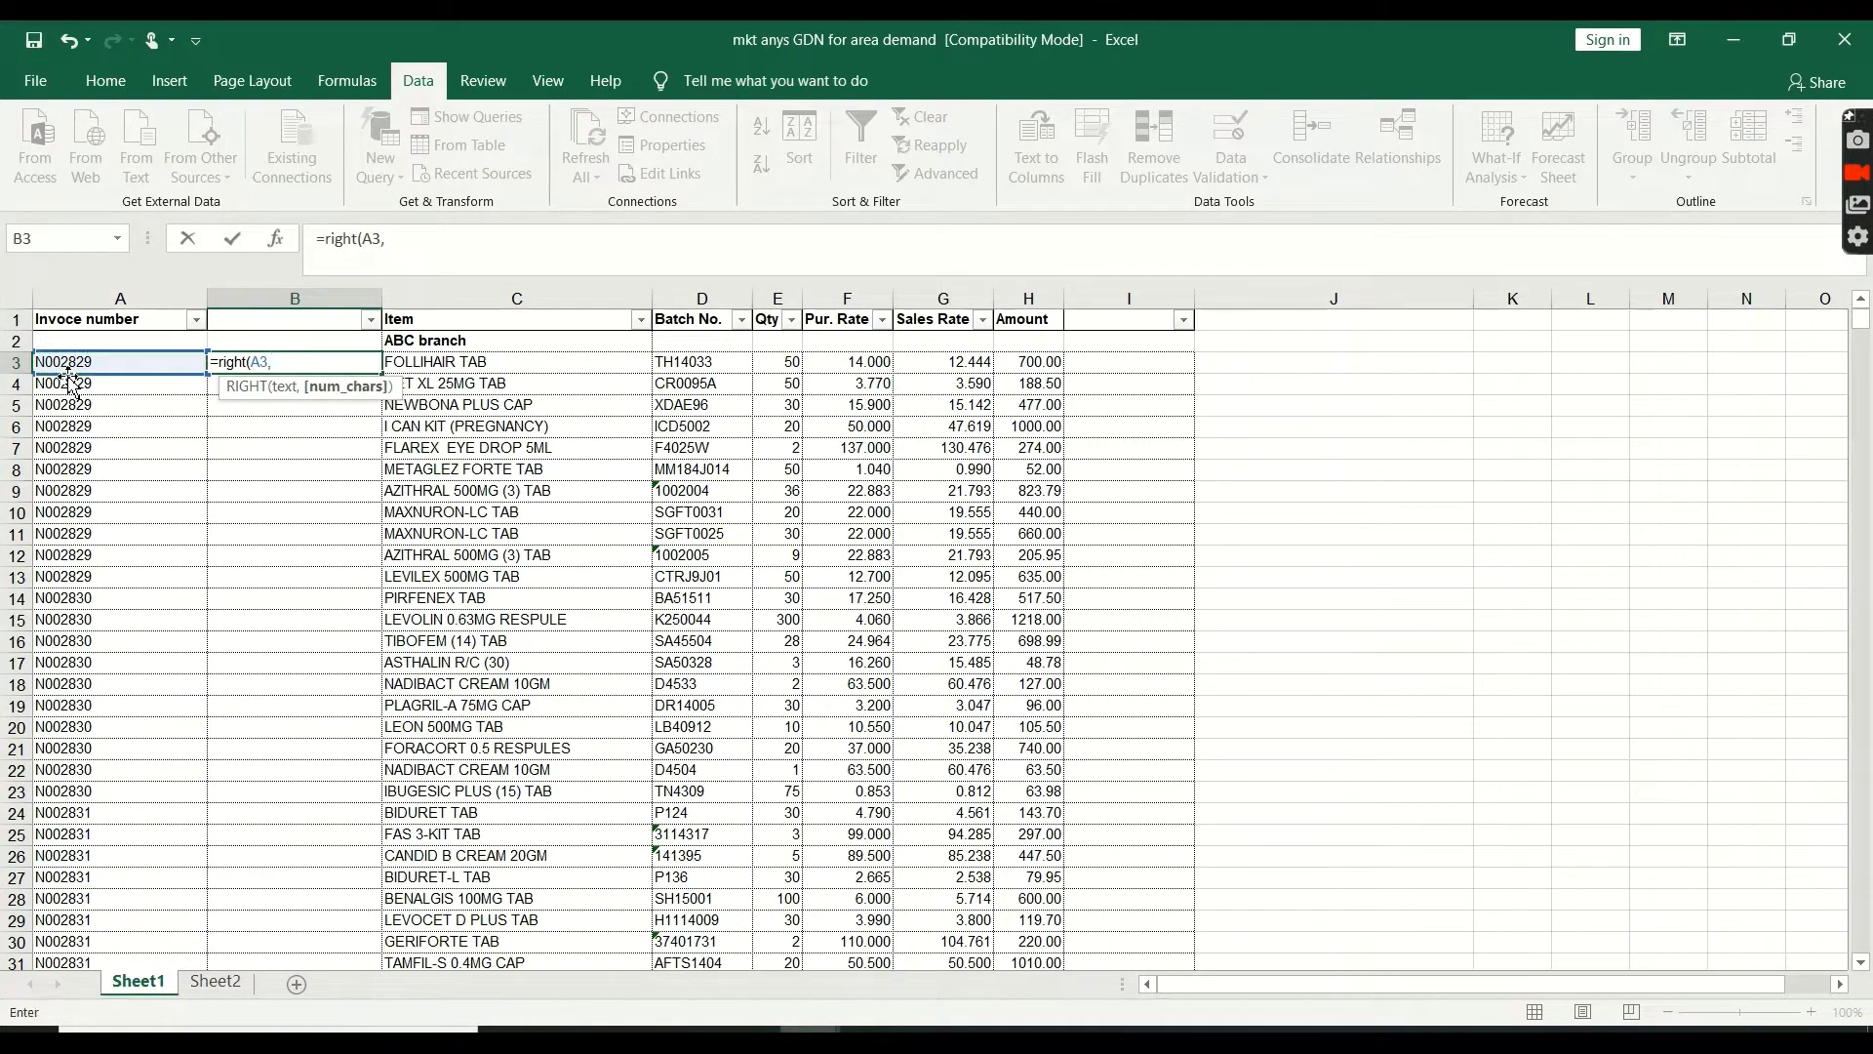
pyautogui.write('4)')
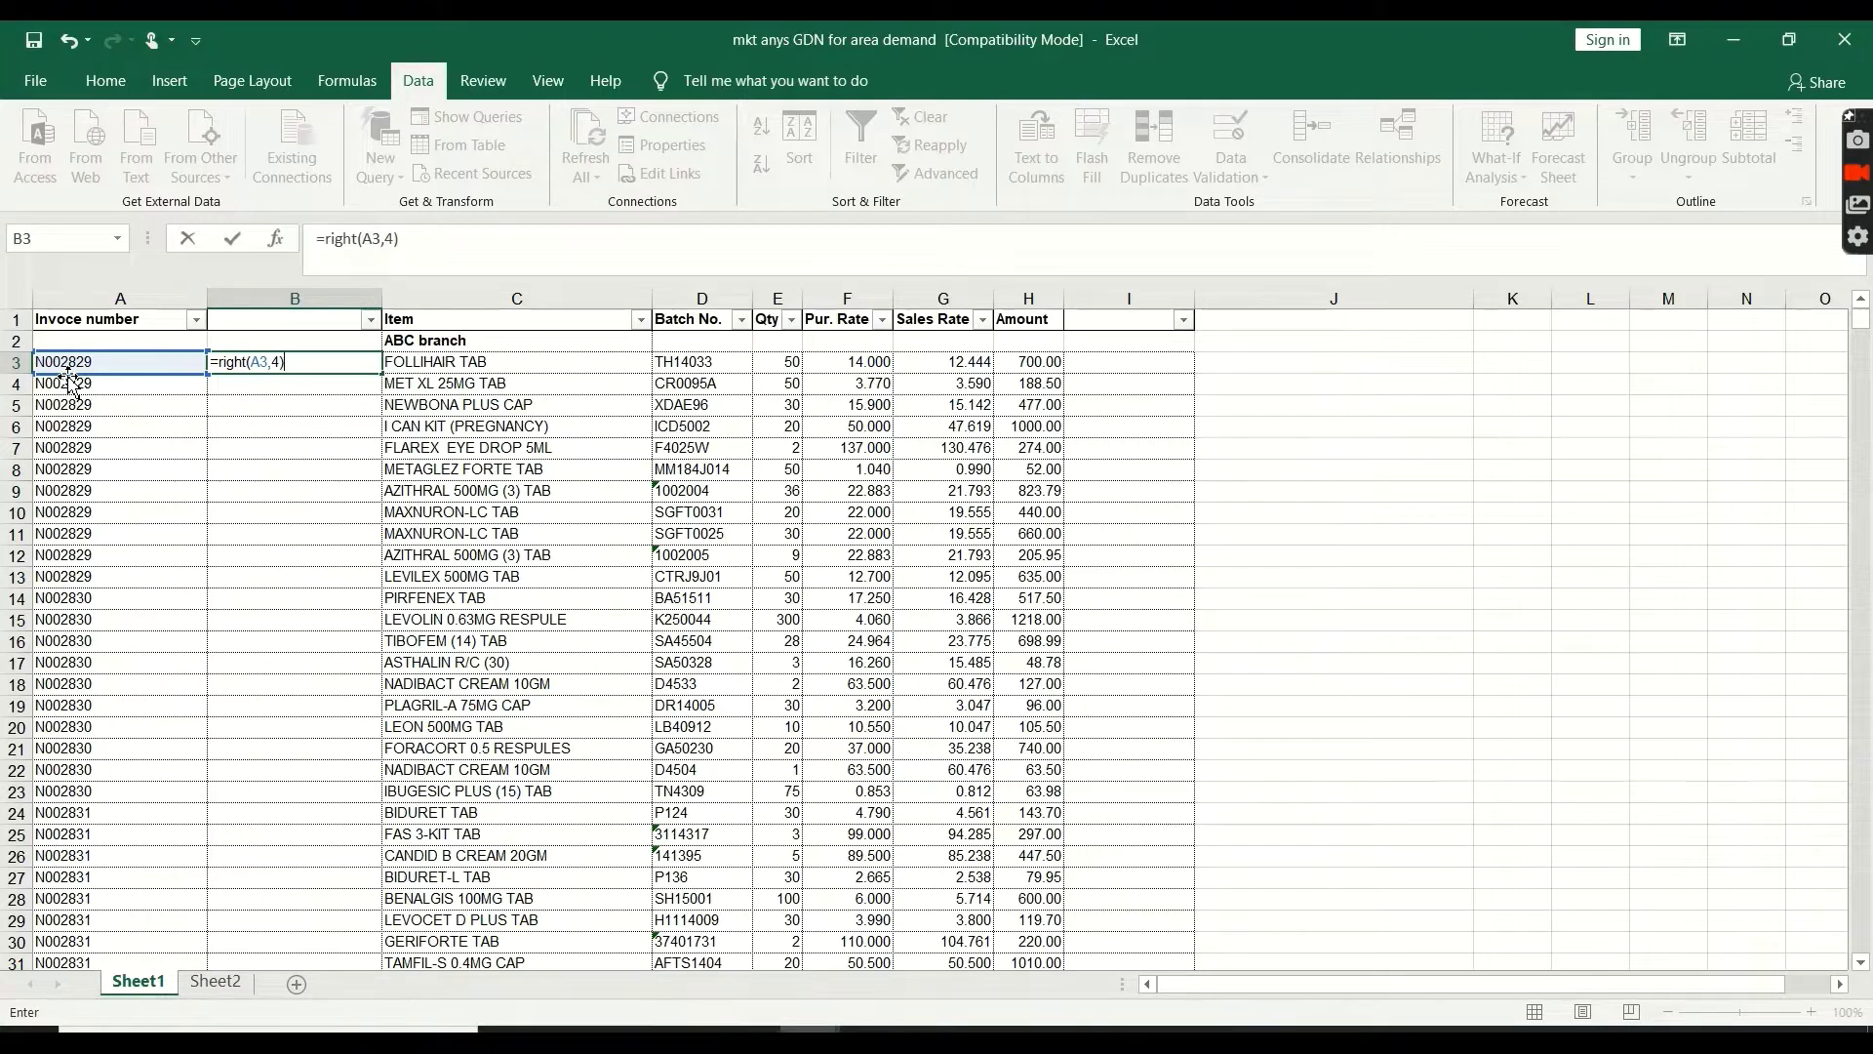
pyautogui.press('Return')
# Fill the RIGHT formula from B3 down column B to the last data row and check the results
pyautogui.click(299, 361)
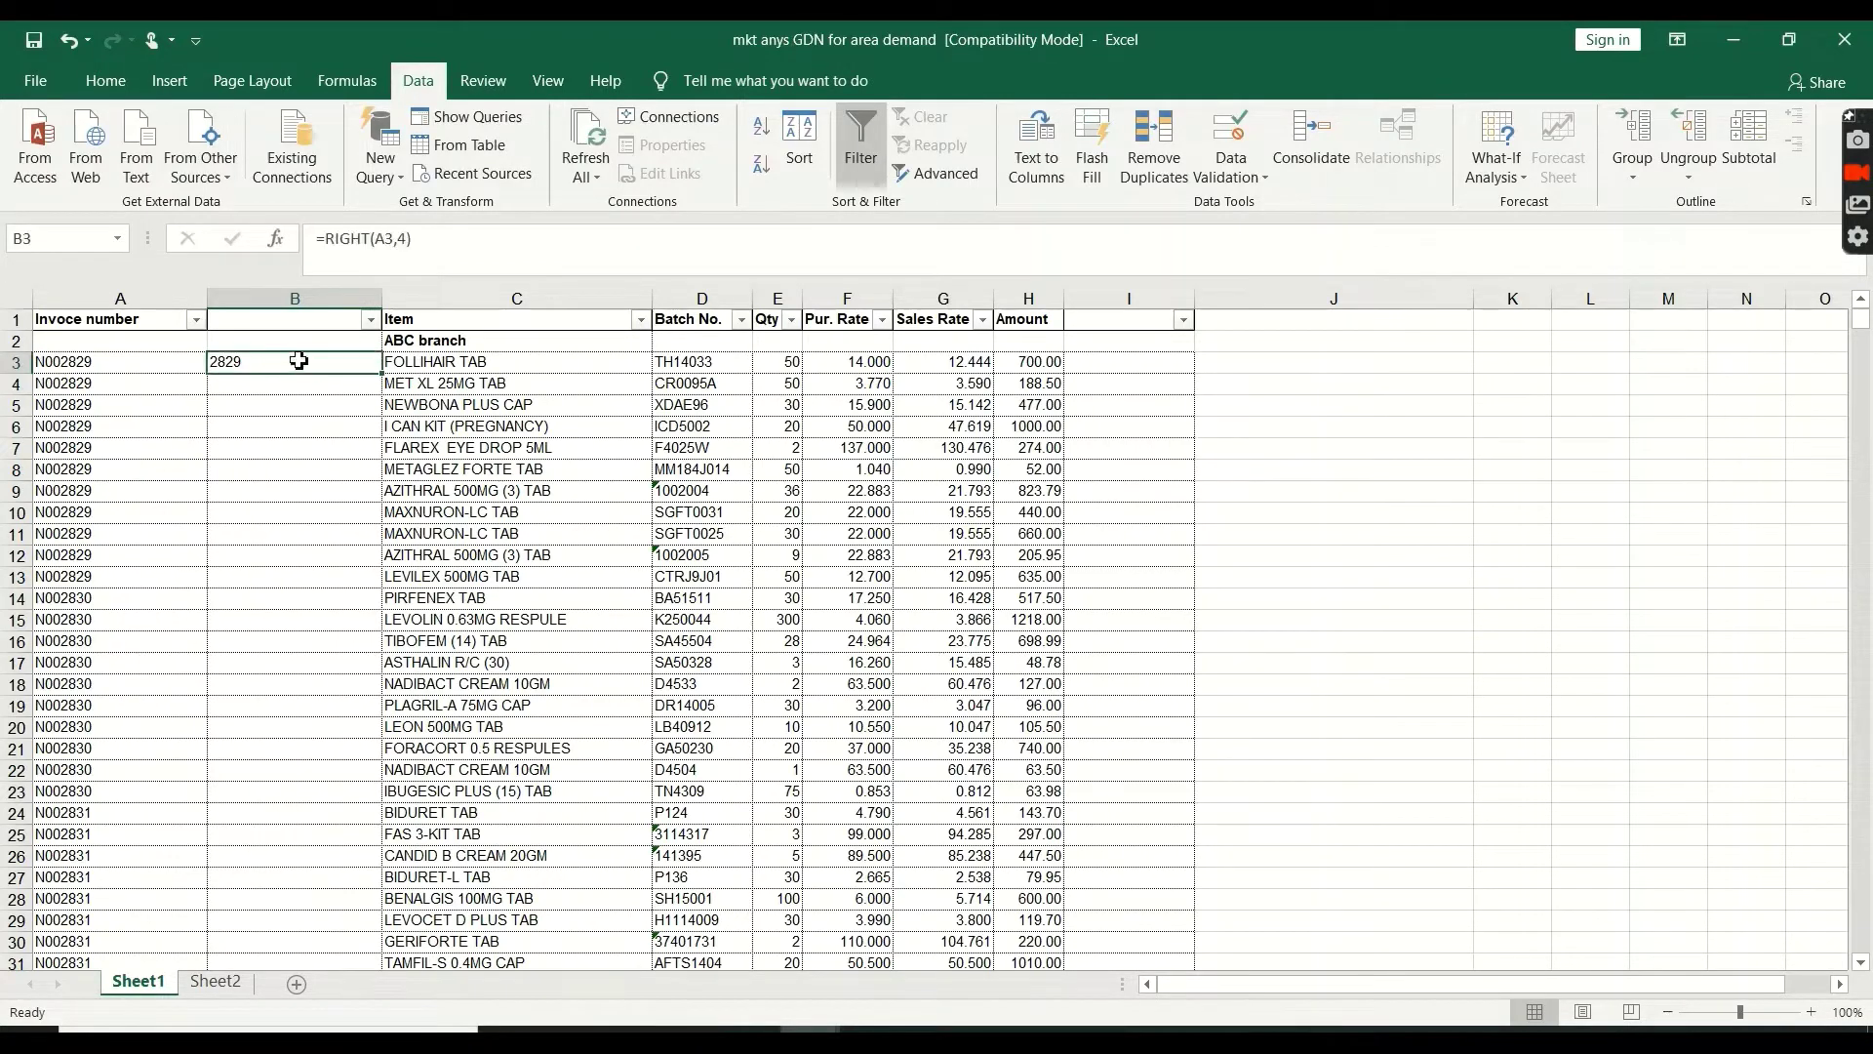
pyautogui.doubleClick(382, 371)
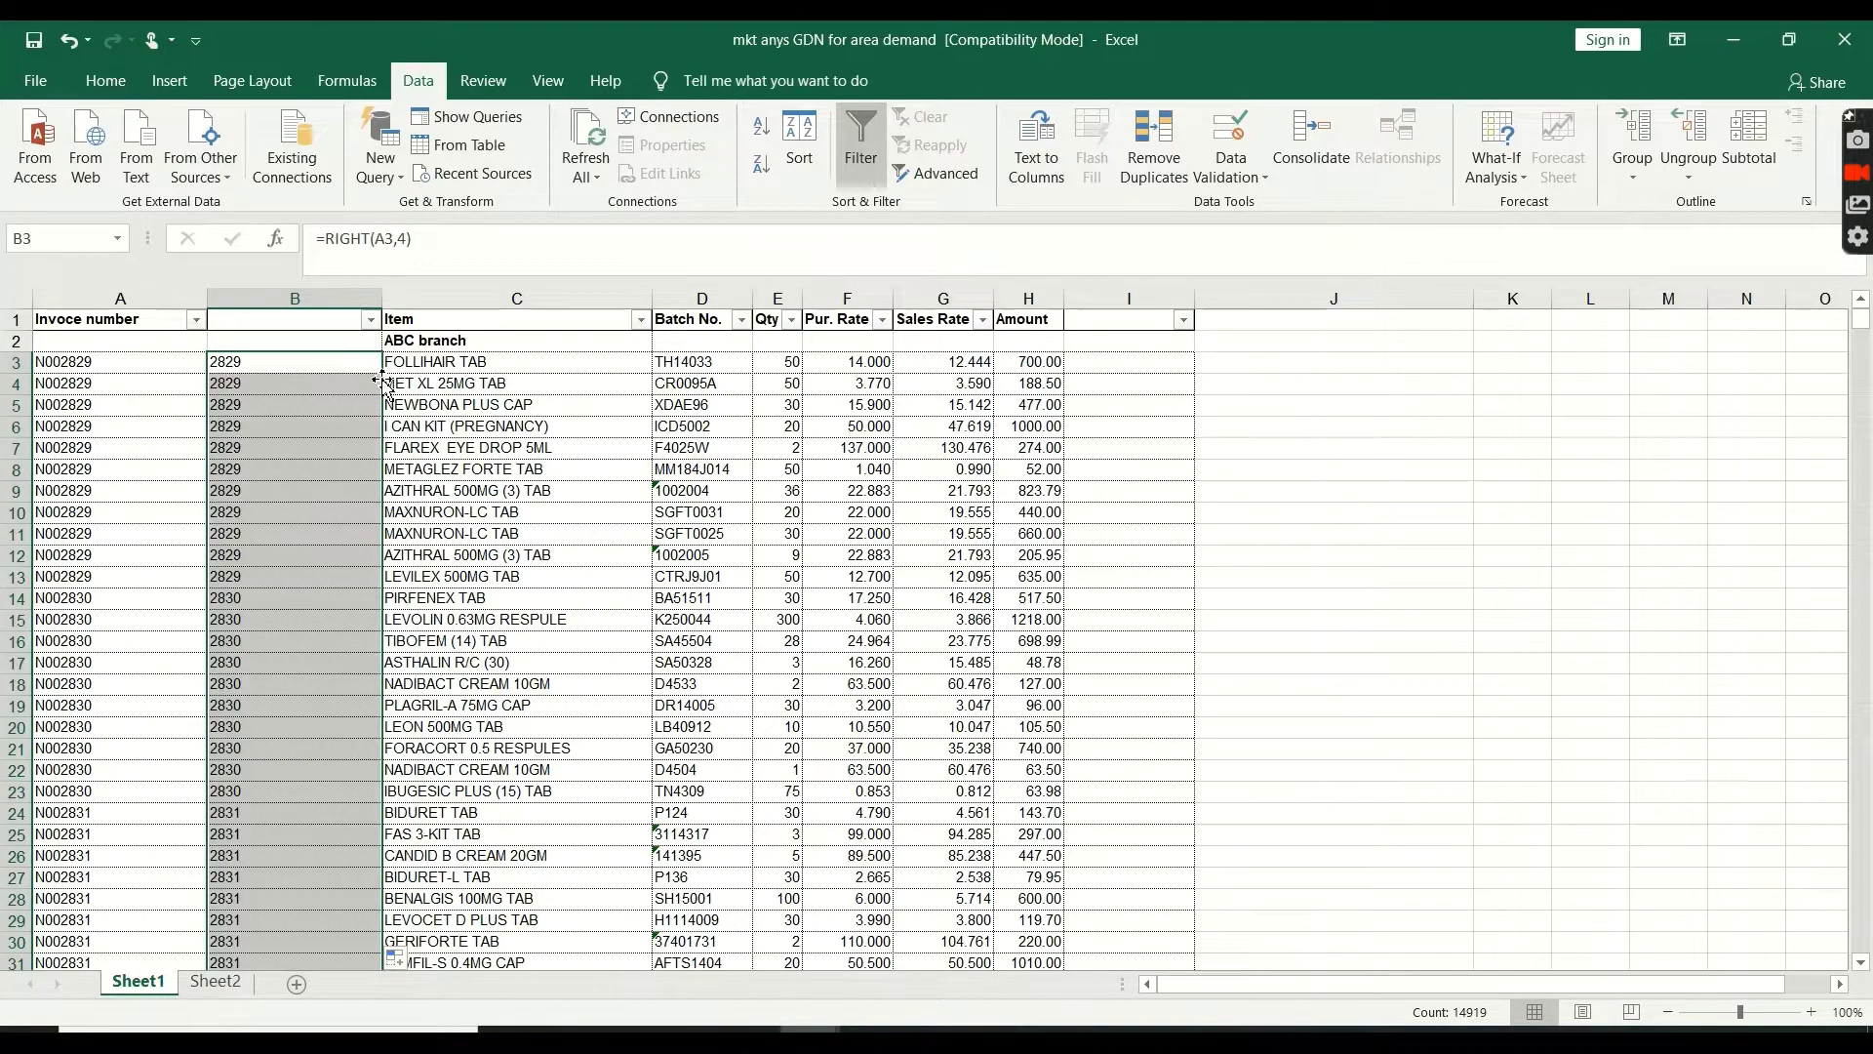
pyautogui.scroll(-14, 439, 511)
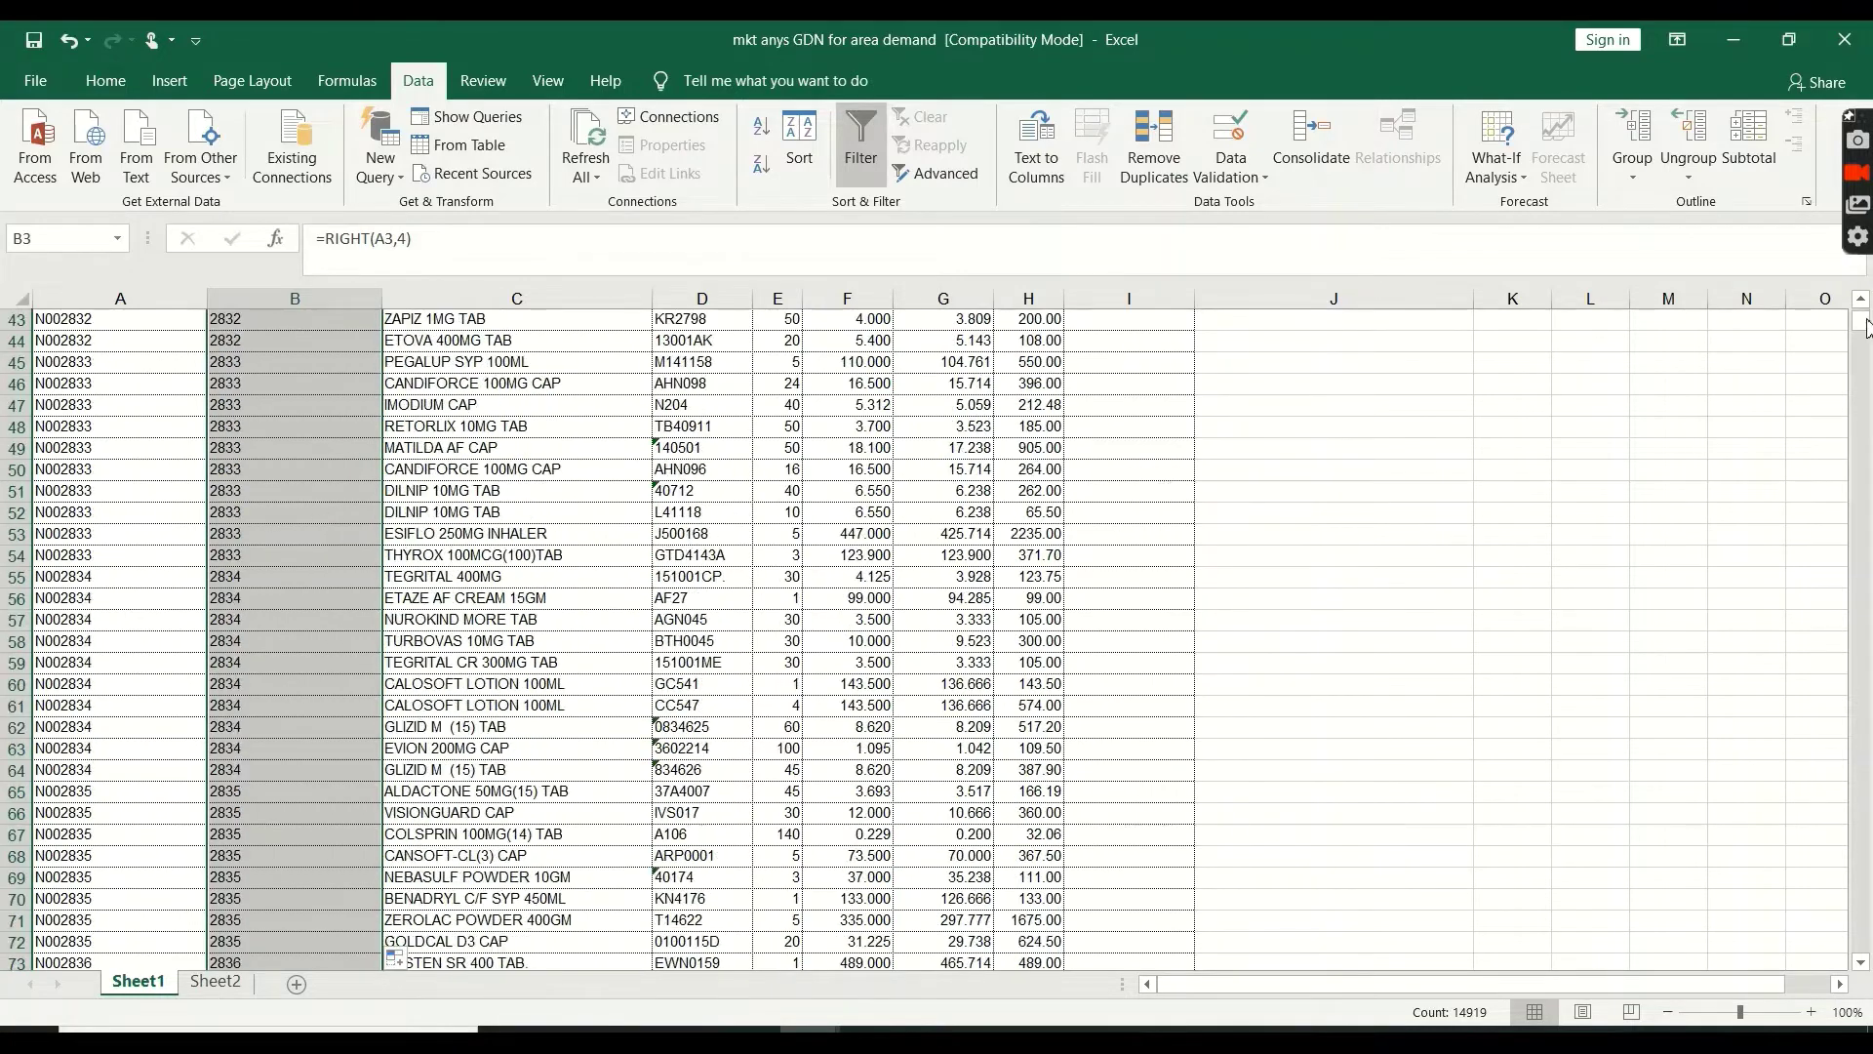
pyautogui.scroll(-20, 878, 711)
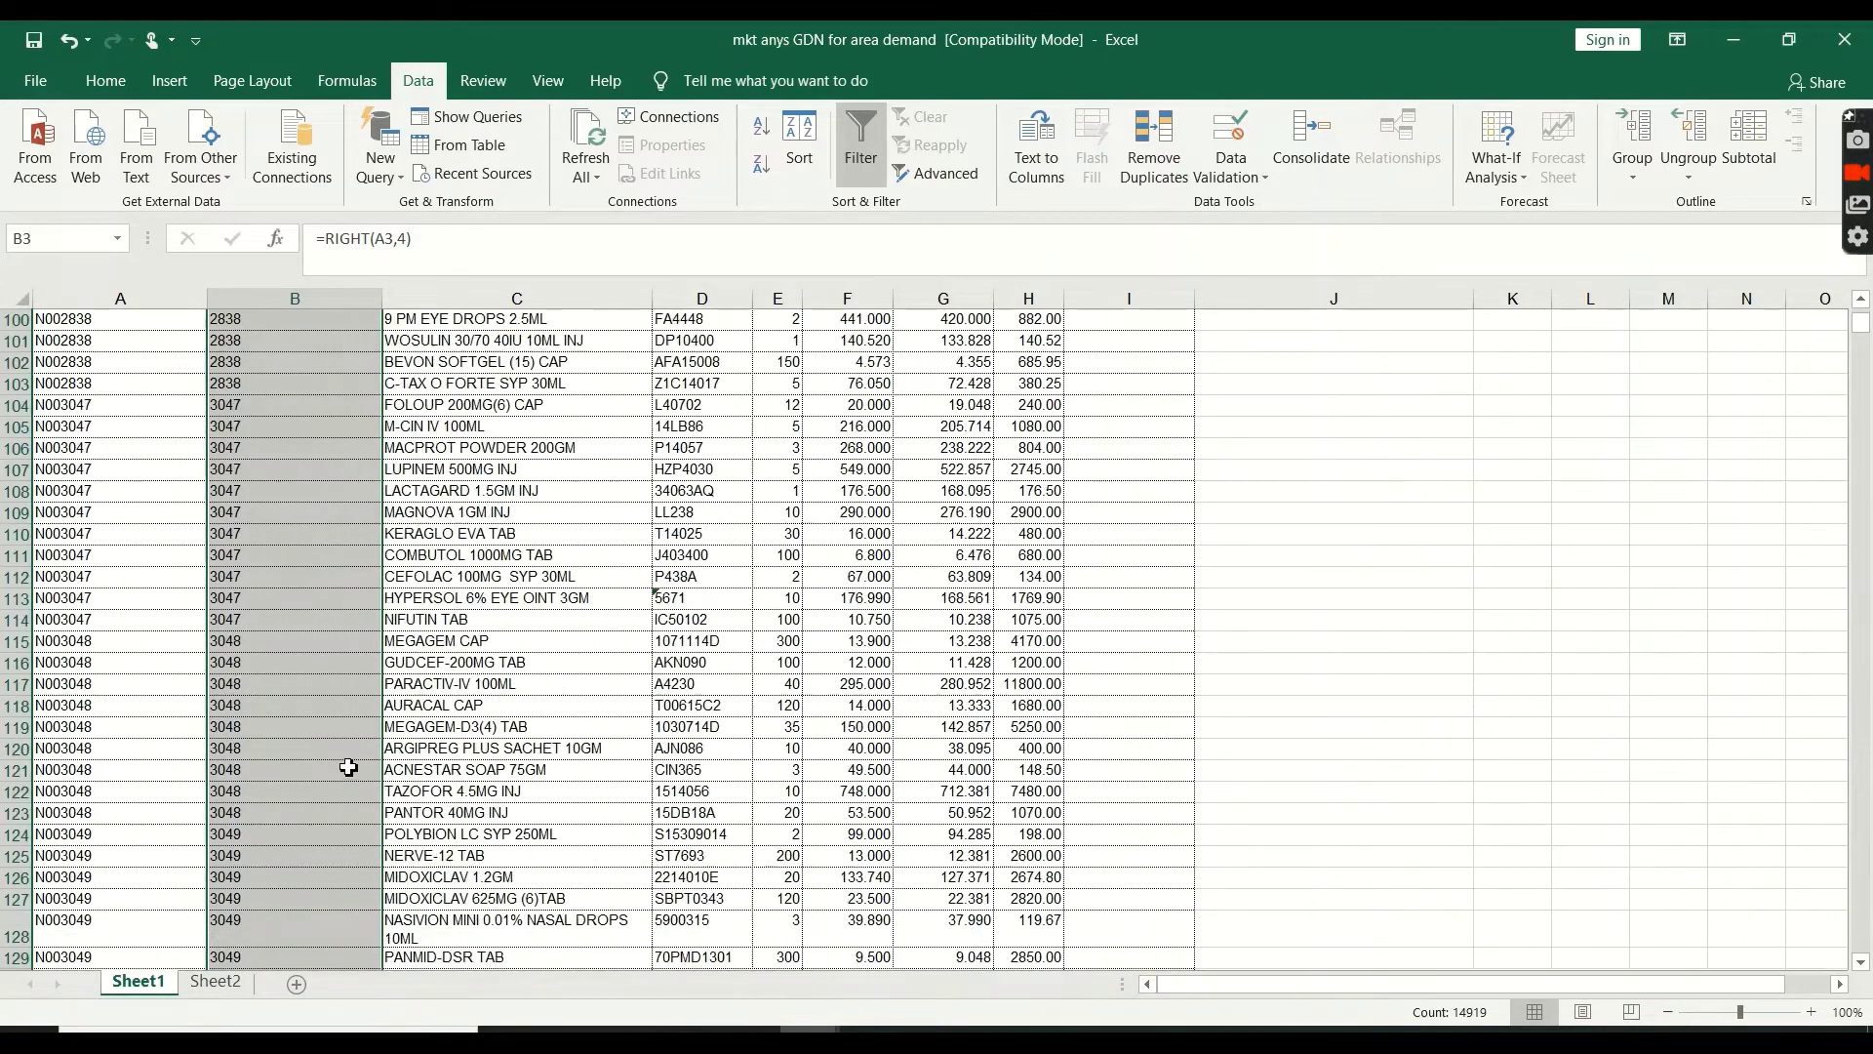
pyautogui.moveTo(1862, 337); pyautogui.dragTo(1866, 483)
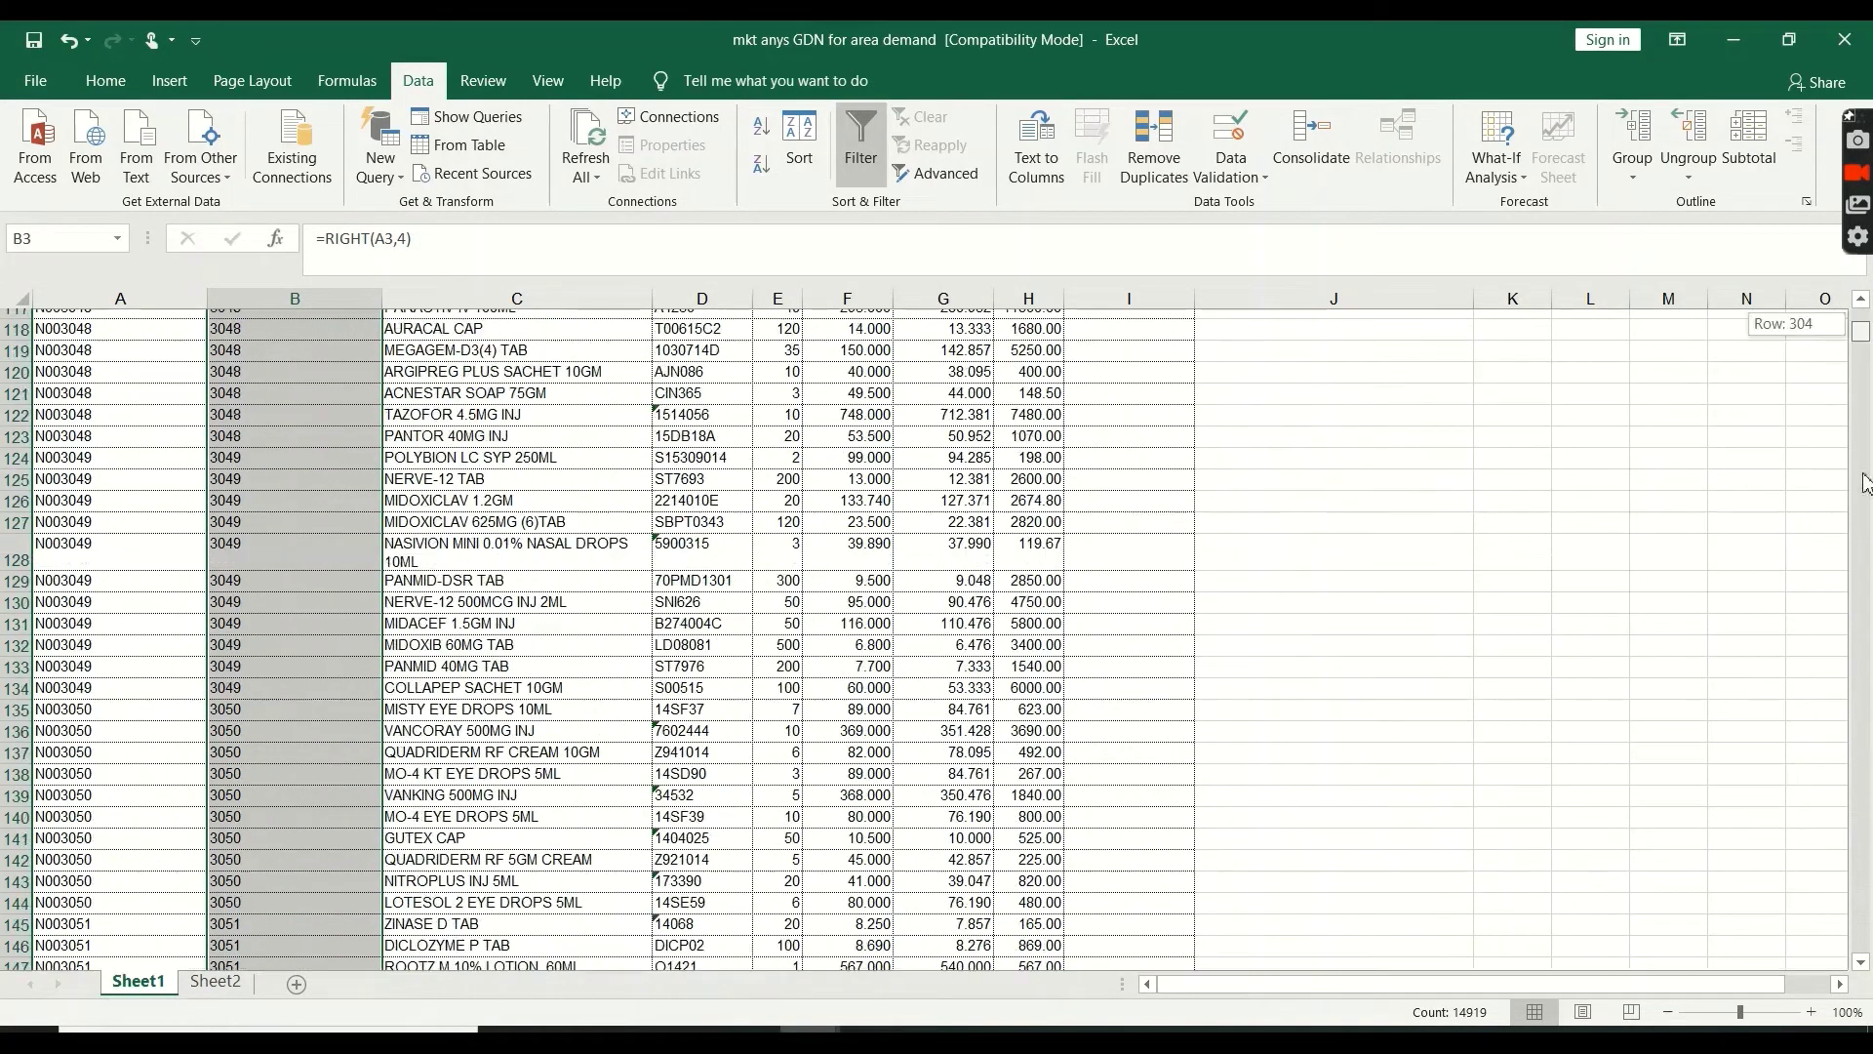
pyautogui.moveTo(1867, 784); pyautogui.dragTo(1839, 80)
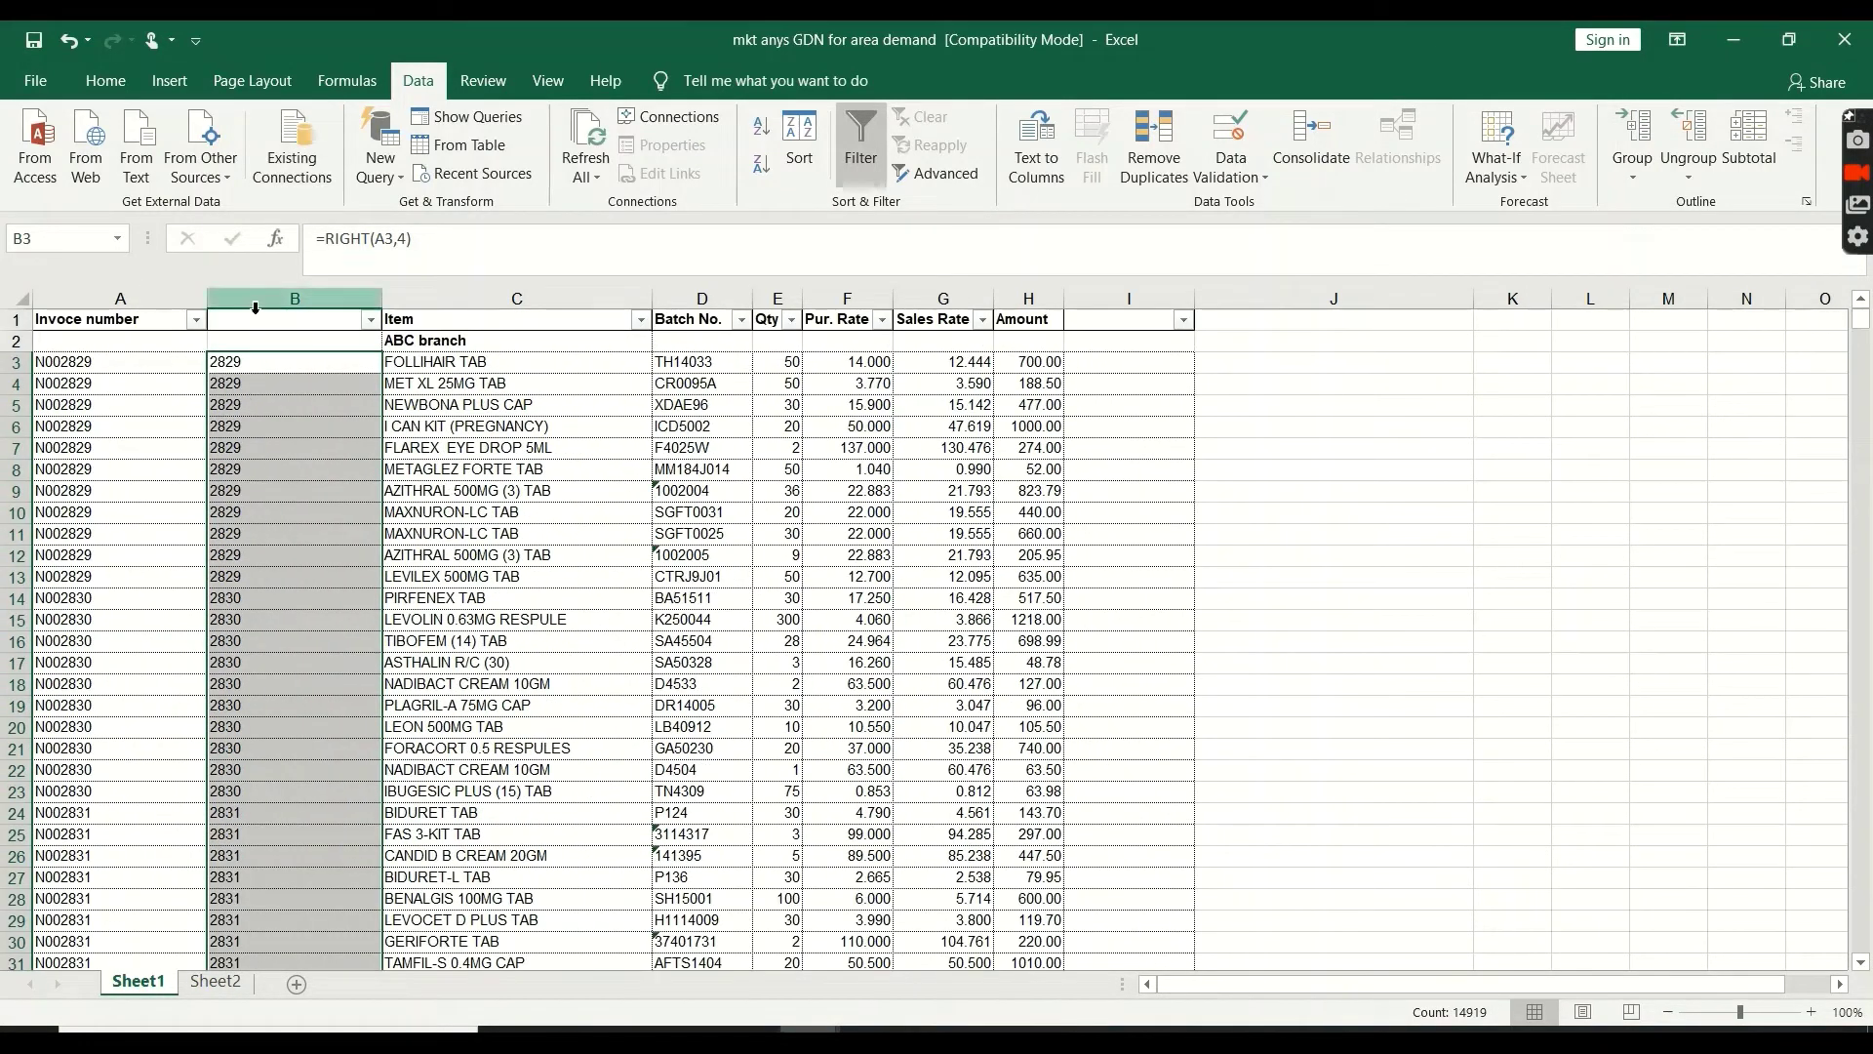
# Move the "Invoce number" header from A1 to B1
pyautogui.click(137, 319)
pyautogui.hotkey('ctrl', 'c')
pyautogui.click(259, 319)
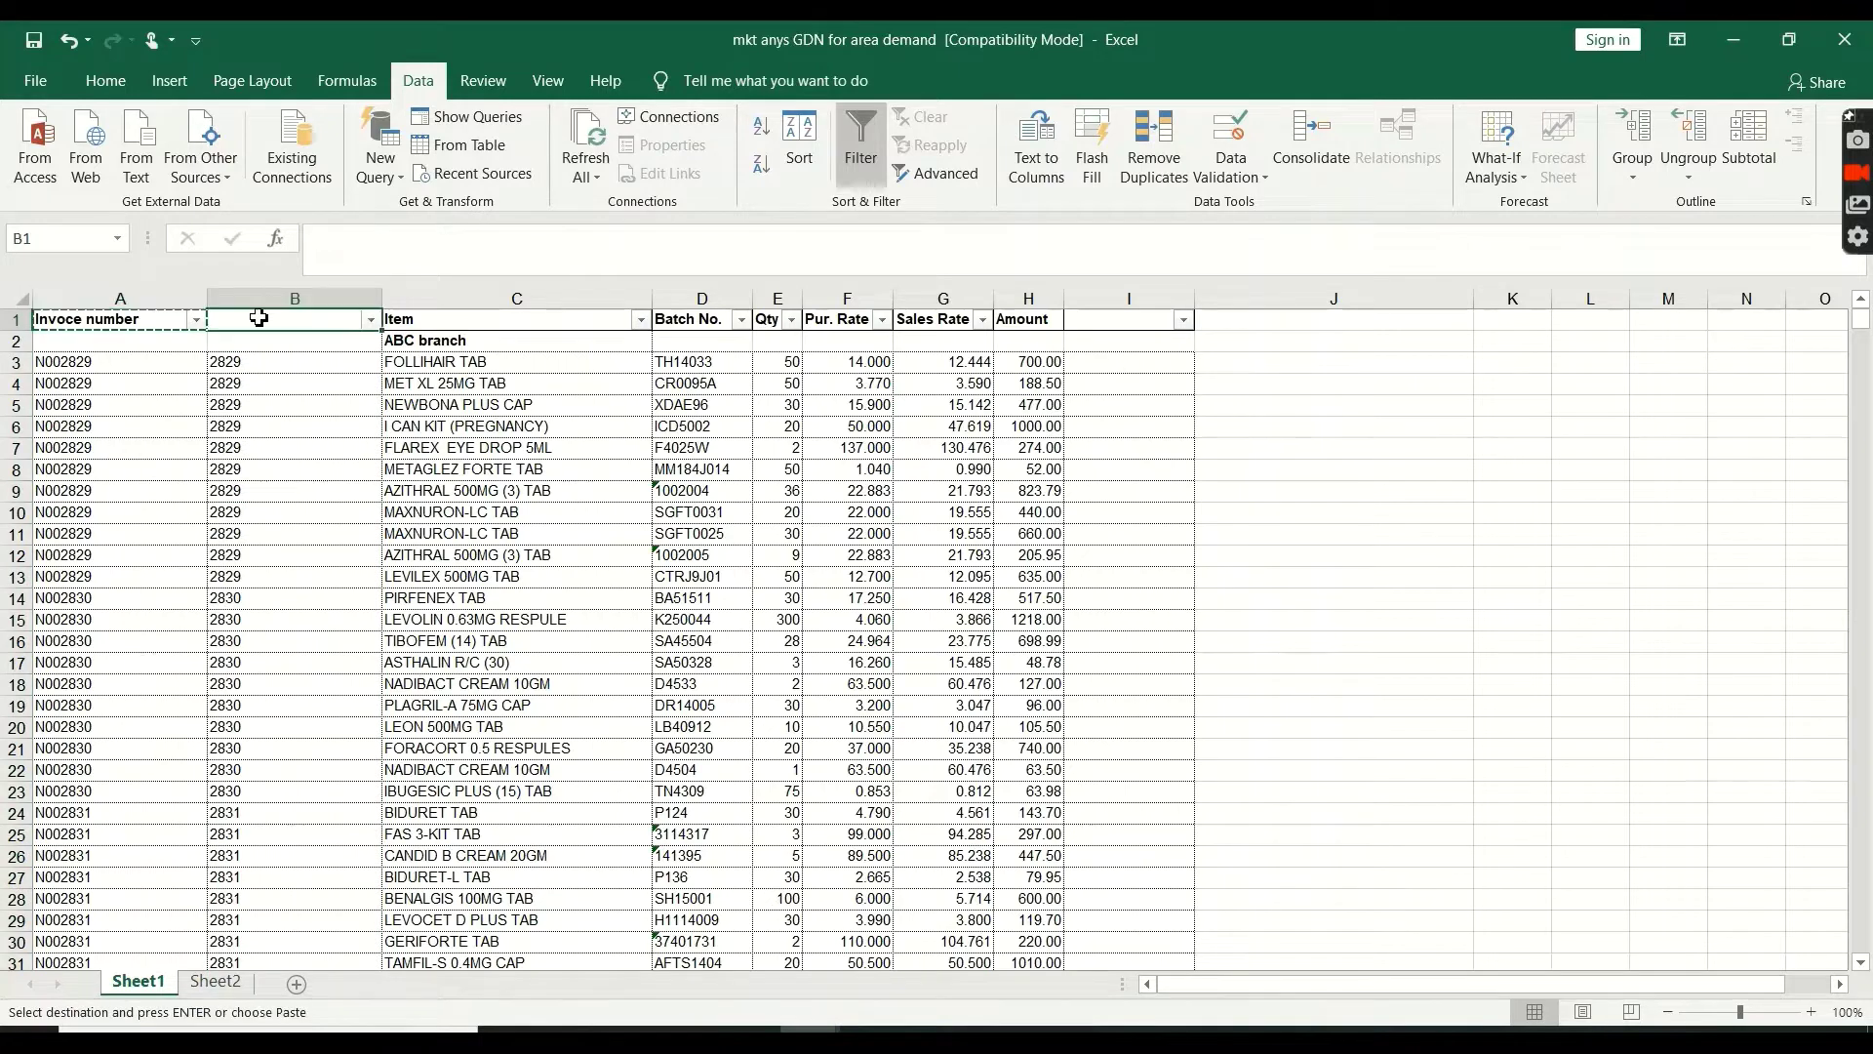
pyautogui.hotkey('ctrl', 'v')
pyautogui.click(322, 468)
# Try deleting the original invoice number column A while column B still holds formulas, and undo the deletion
pyautogui.click(120, 297)
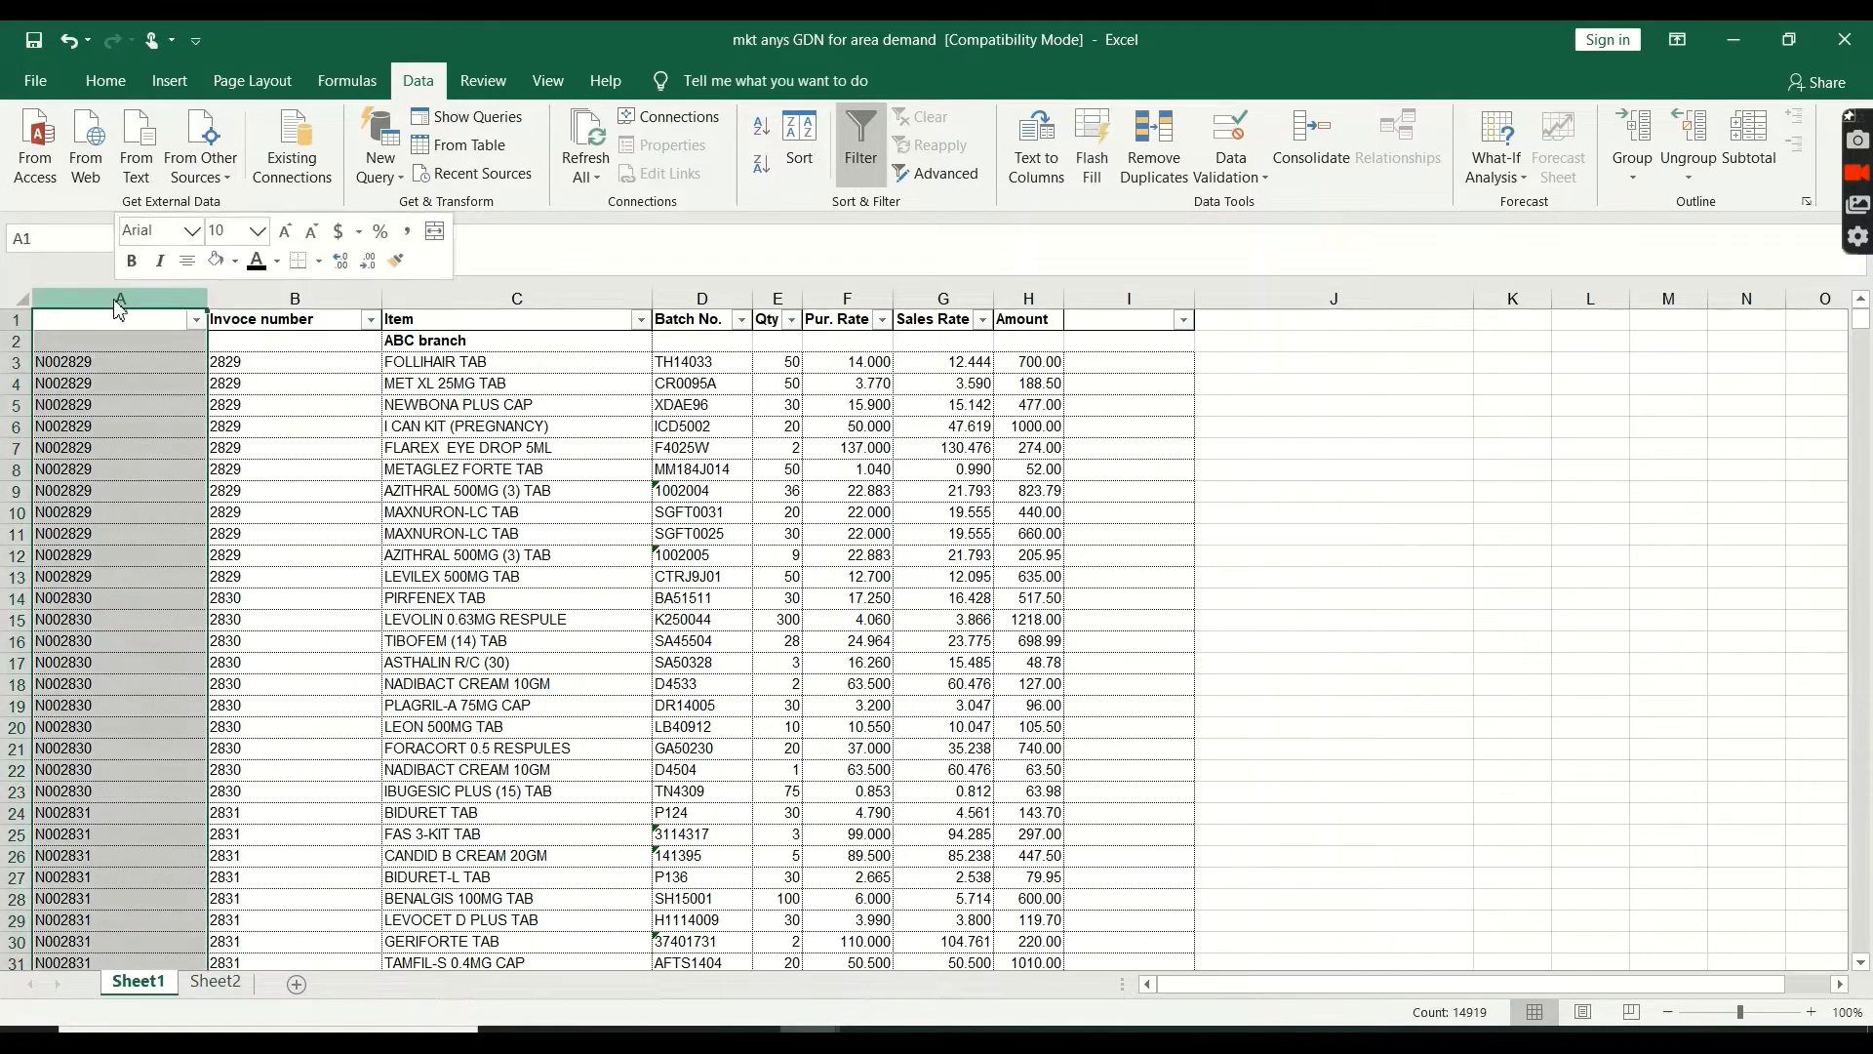
pyautogui.rightClick(118, 298)
pyautogui.click(191, 501)
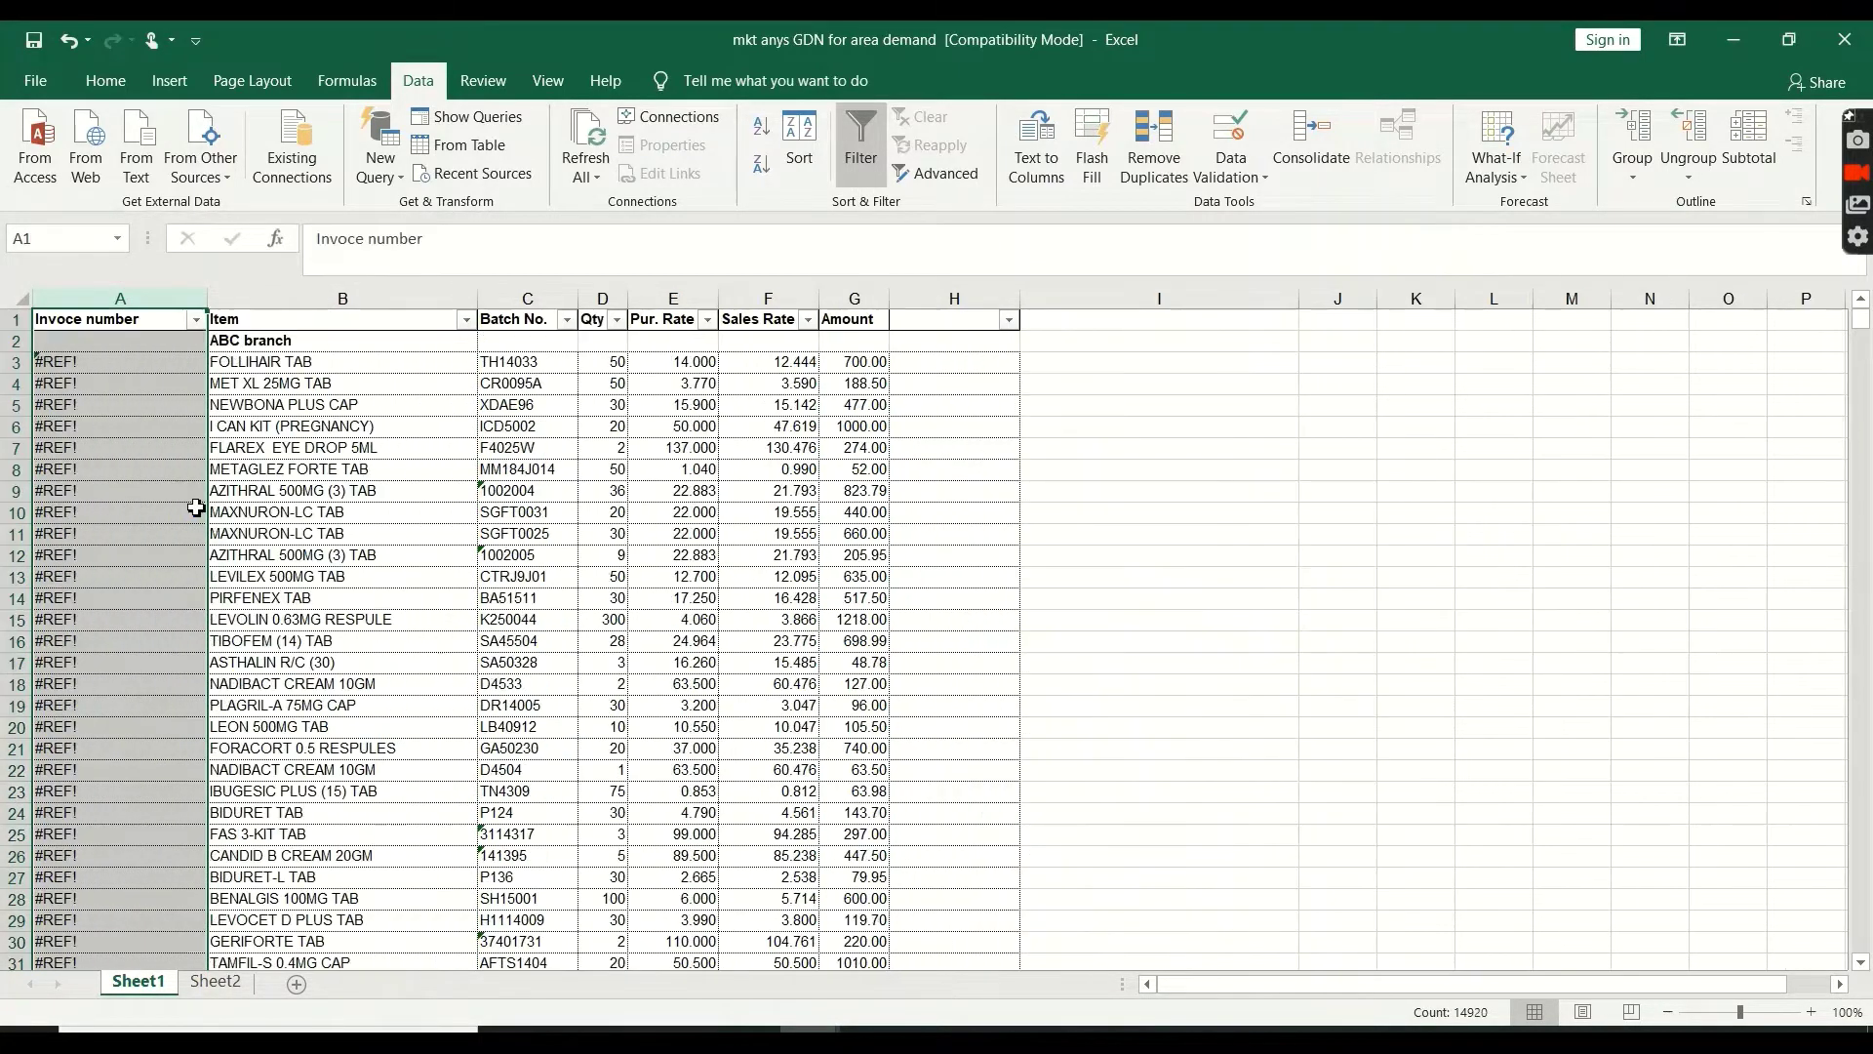
pyautogui.click(196, 507)
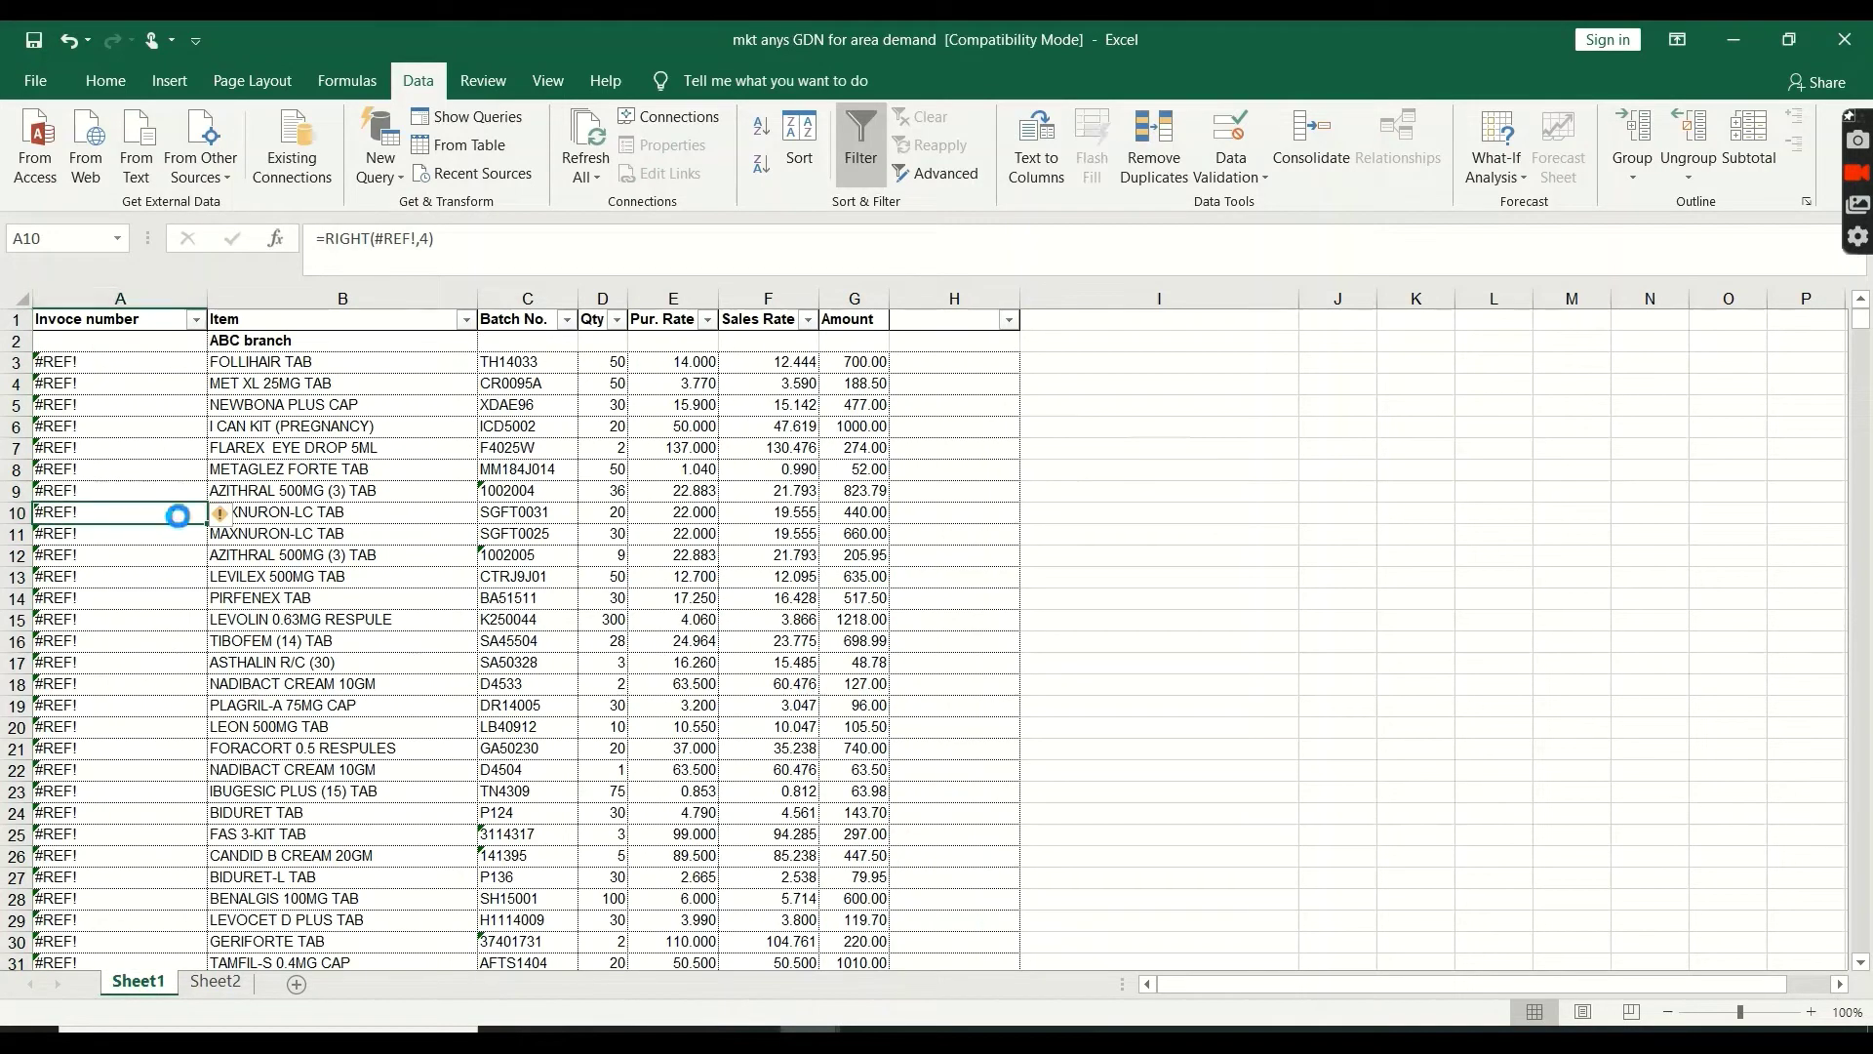
pyautogui.hotkey('ctrl', 'z')
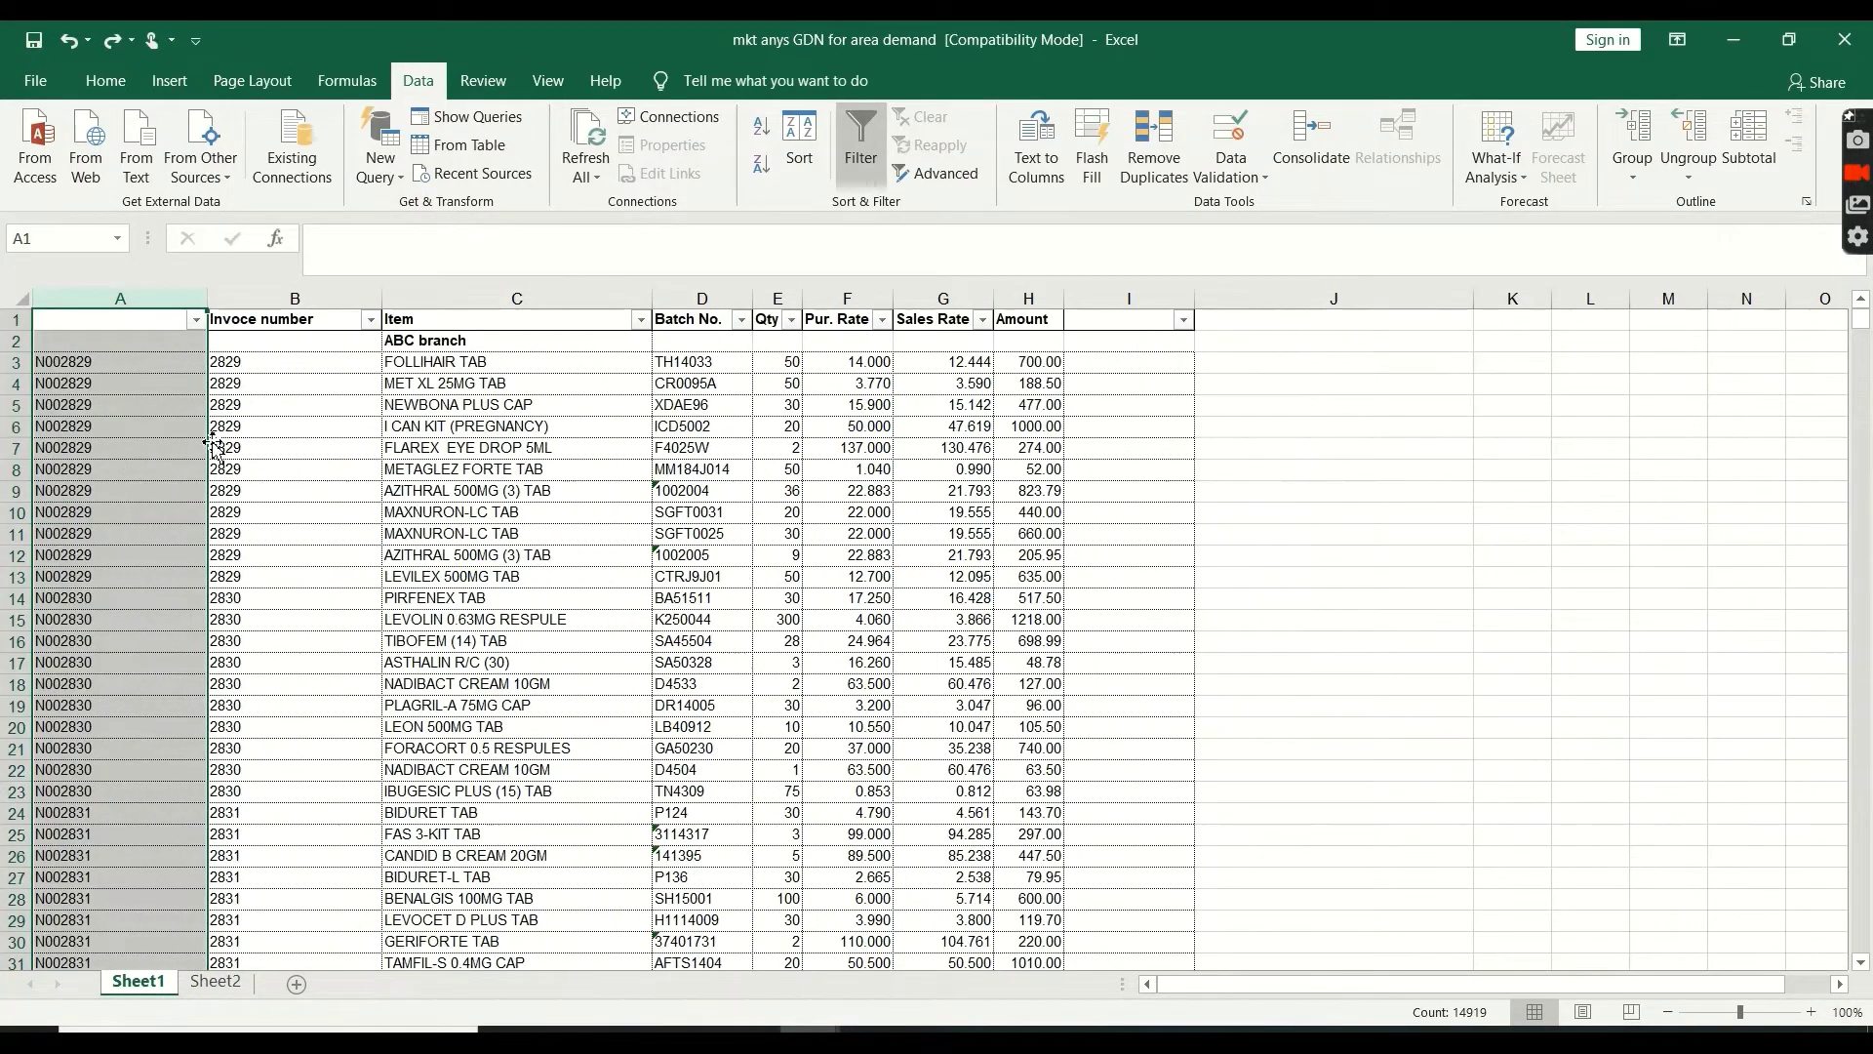
# Convert the column B formulas to fixed values by copying the column and pasting it over itself as Values
pyautogui.click(261, 384)
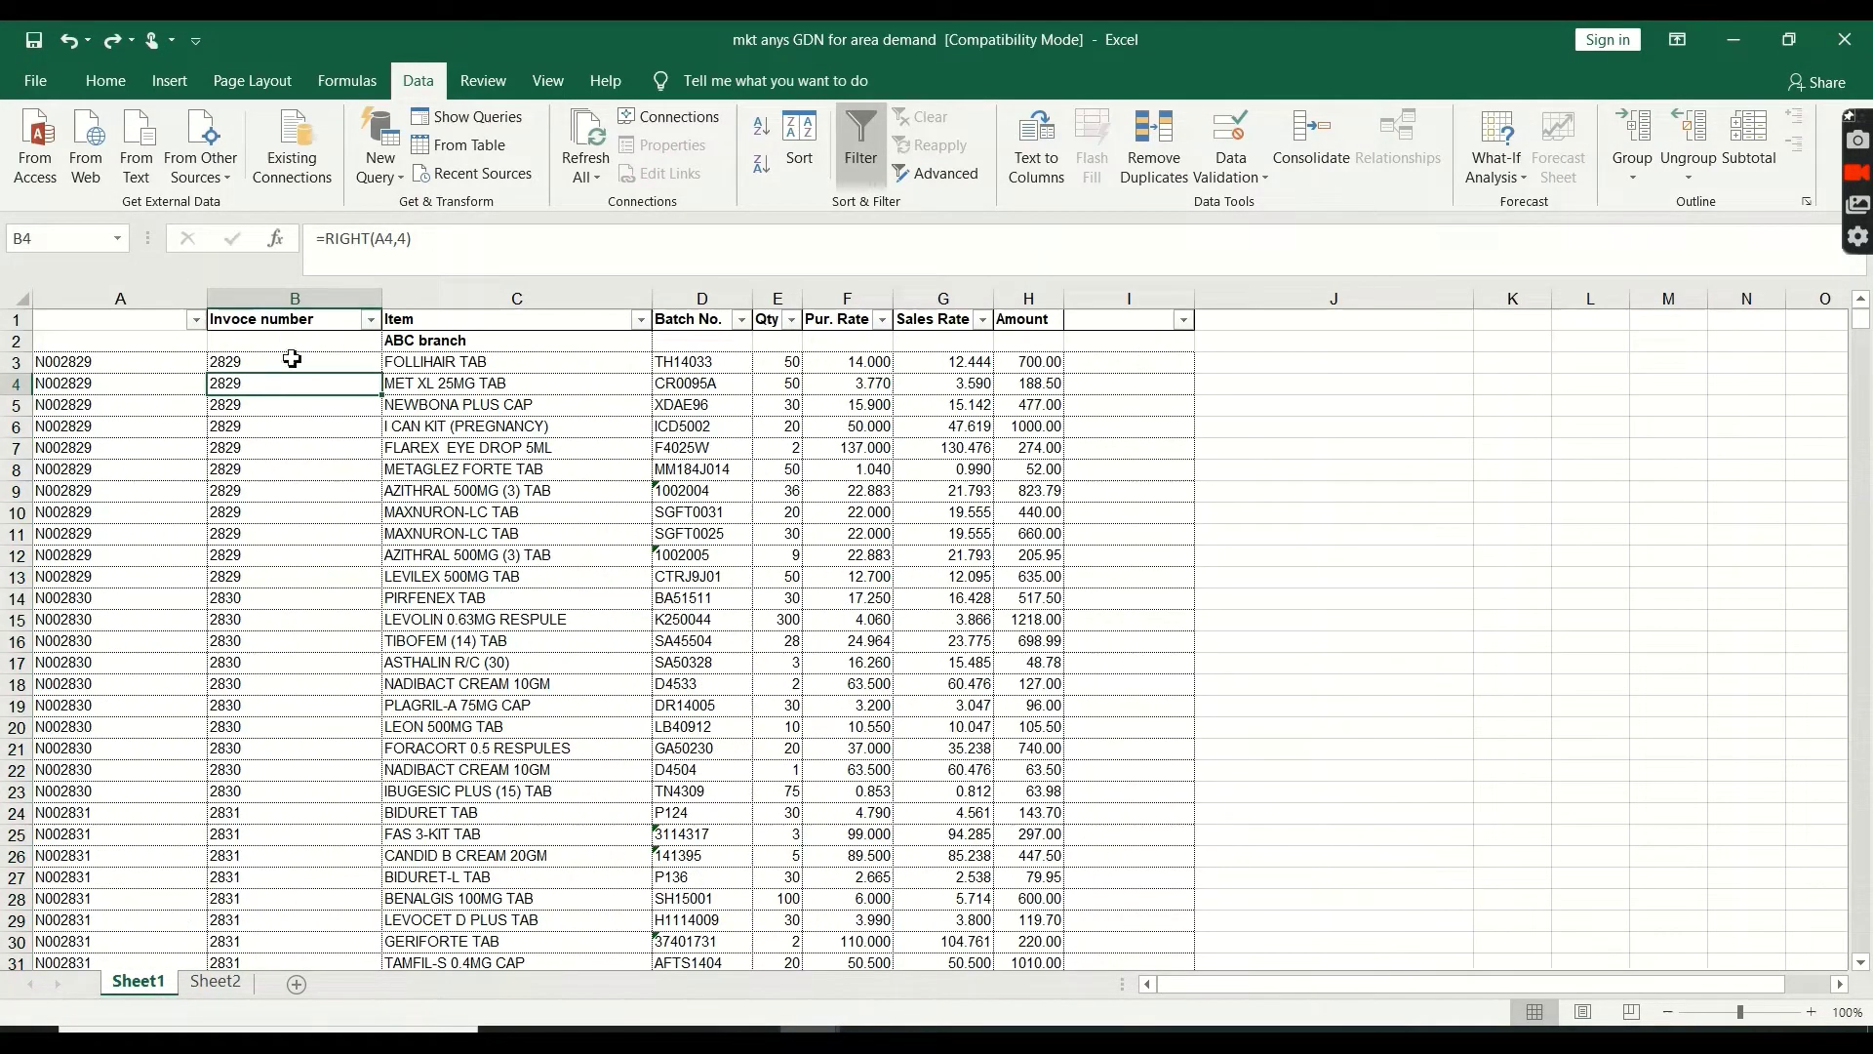
pyautogui.click(294, 297)
pyautogui.rightClick(293, 298)
pyautogui.click(342, 349)
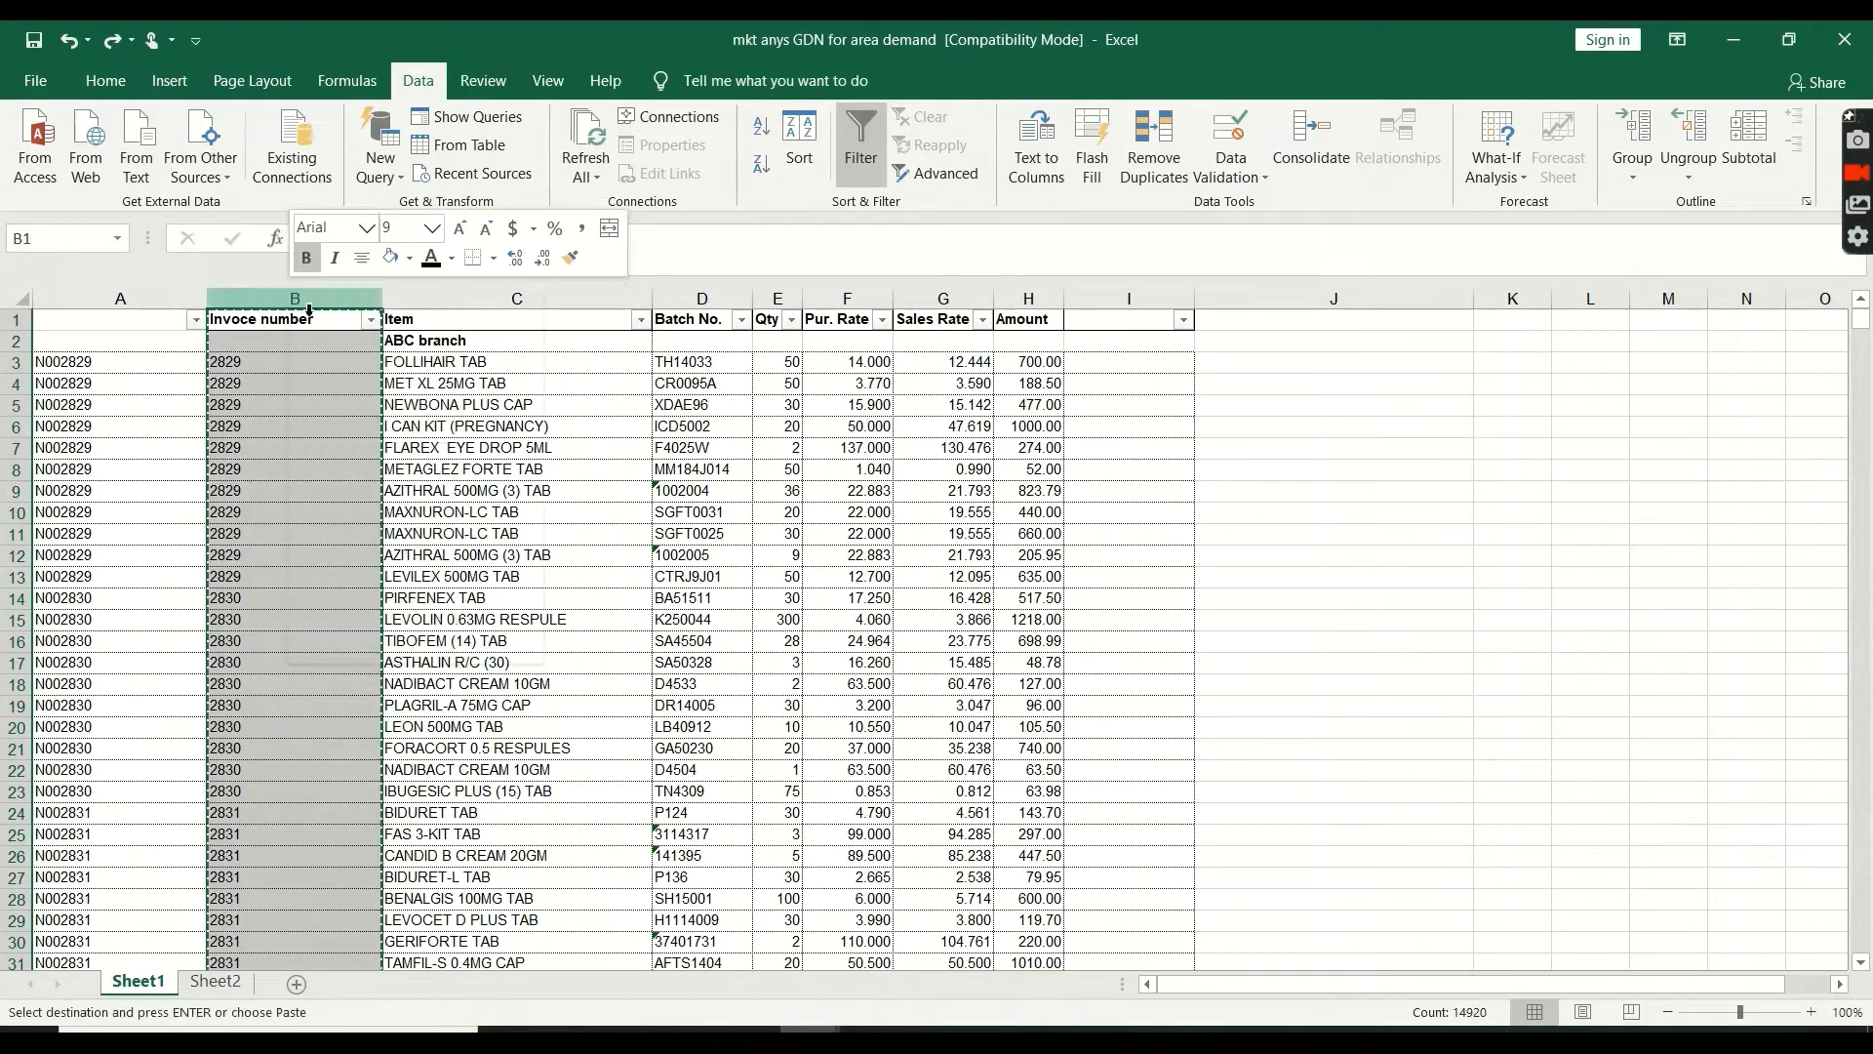
pyautogui.rightClick(295, 294)
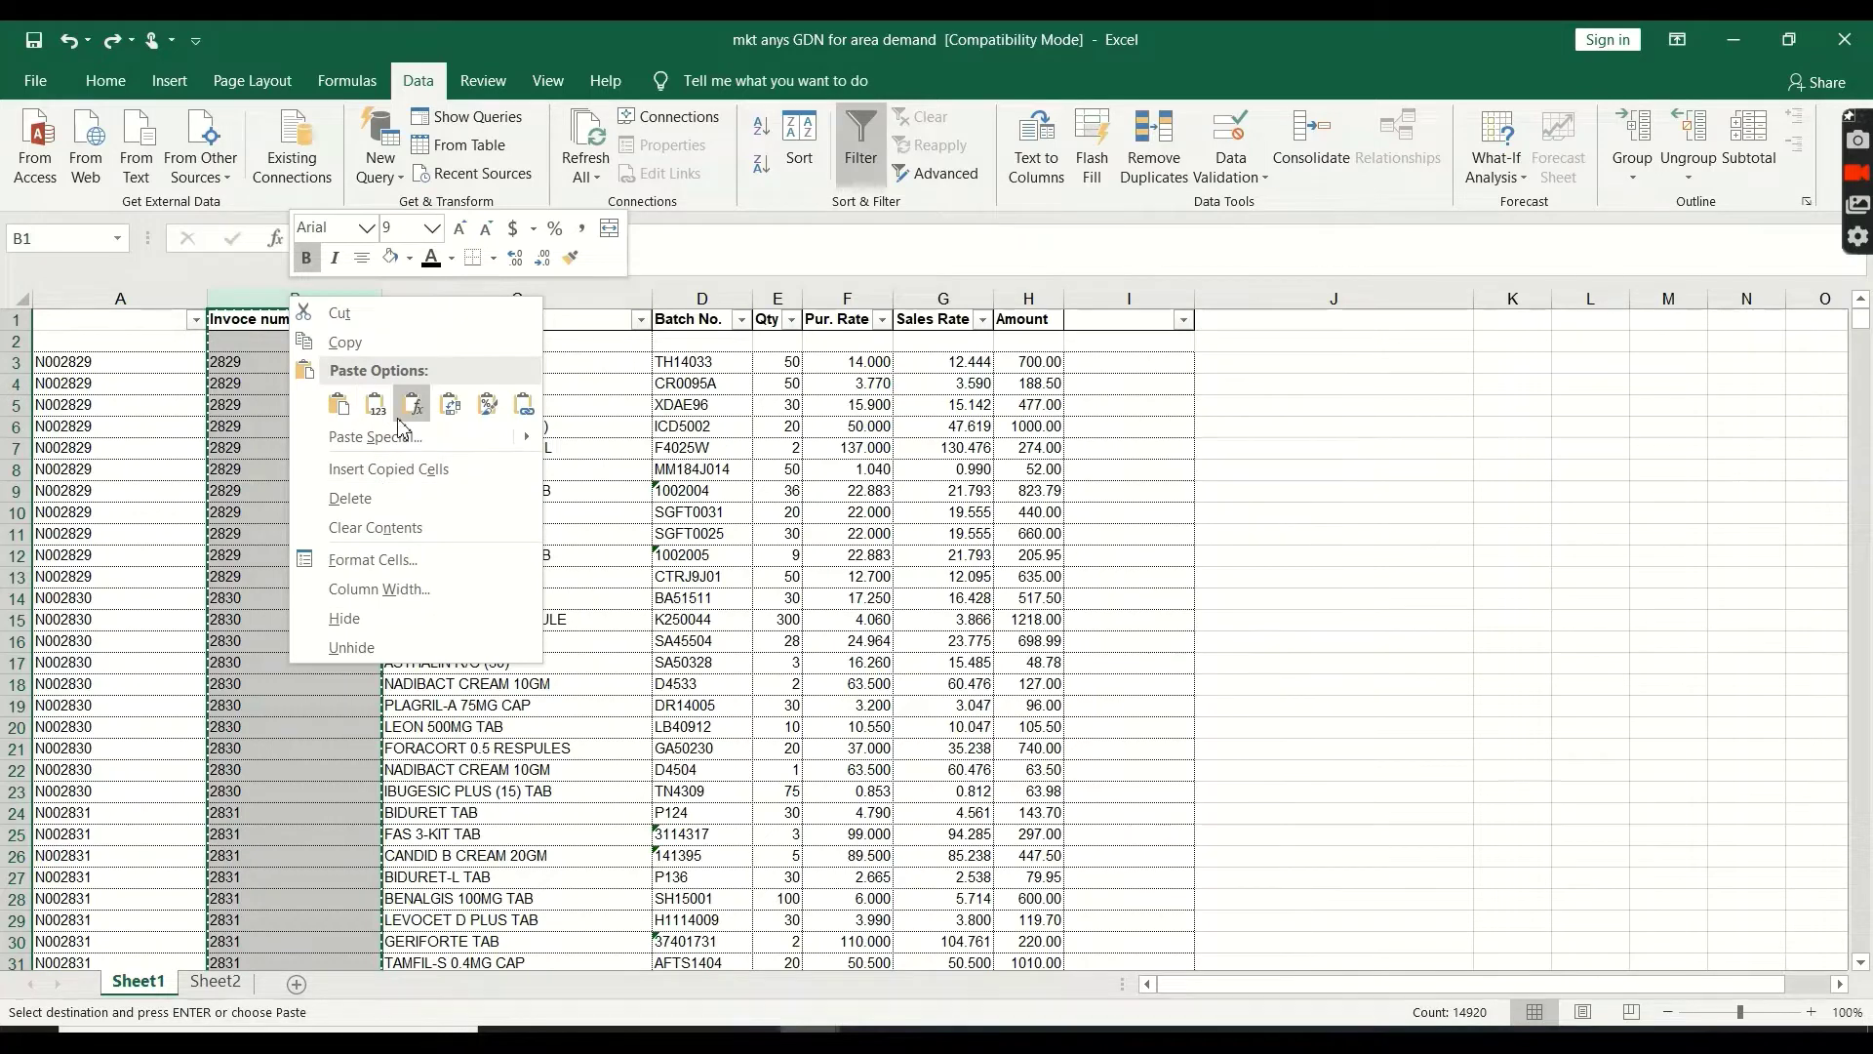
pyautogui.click(379, 437)
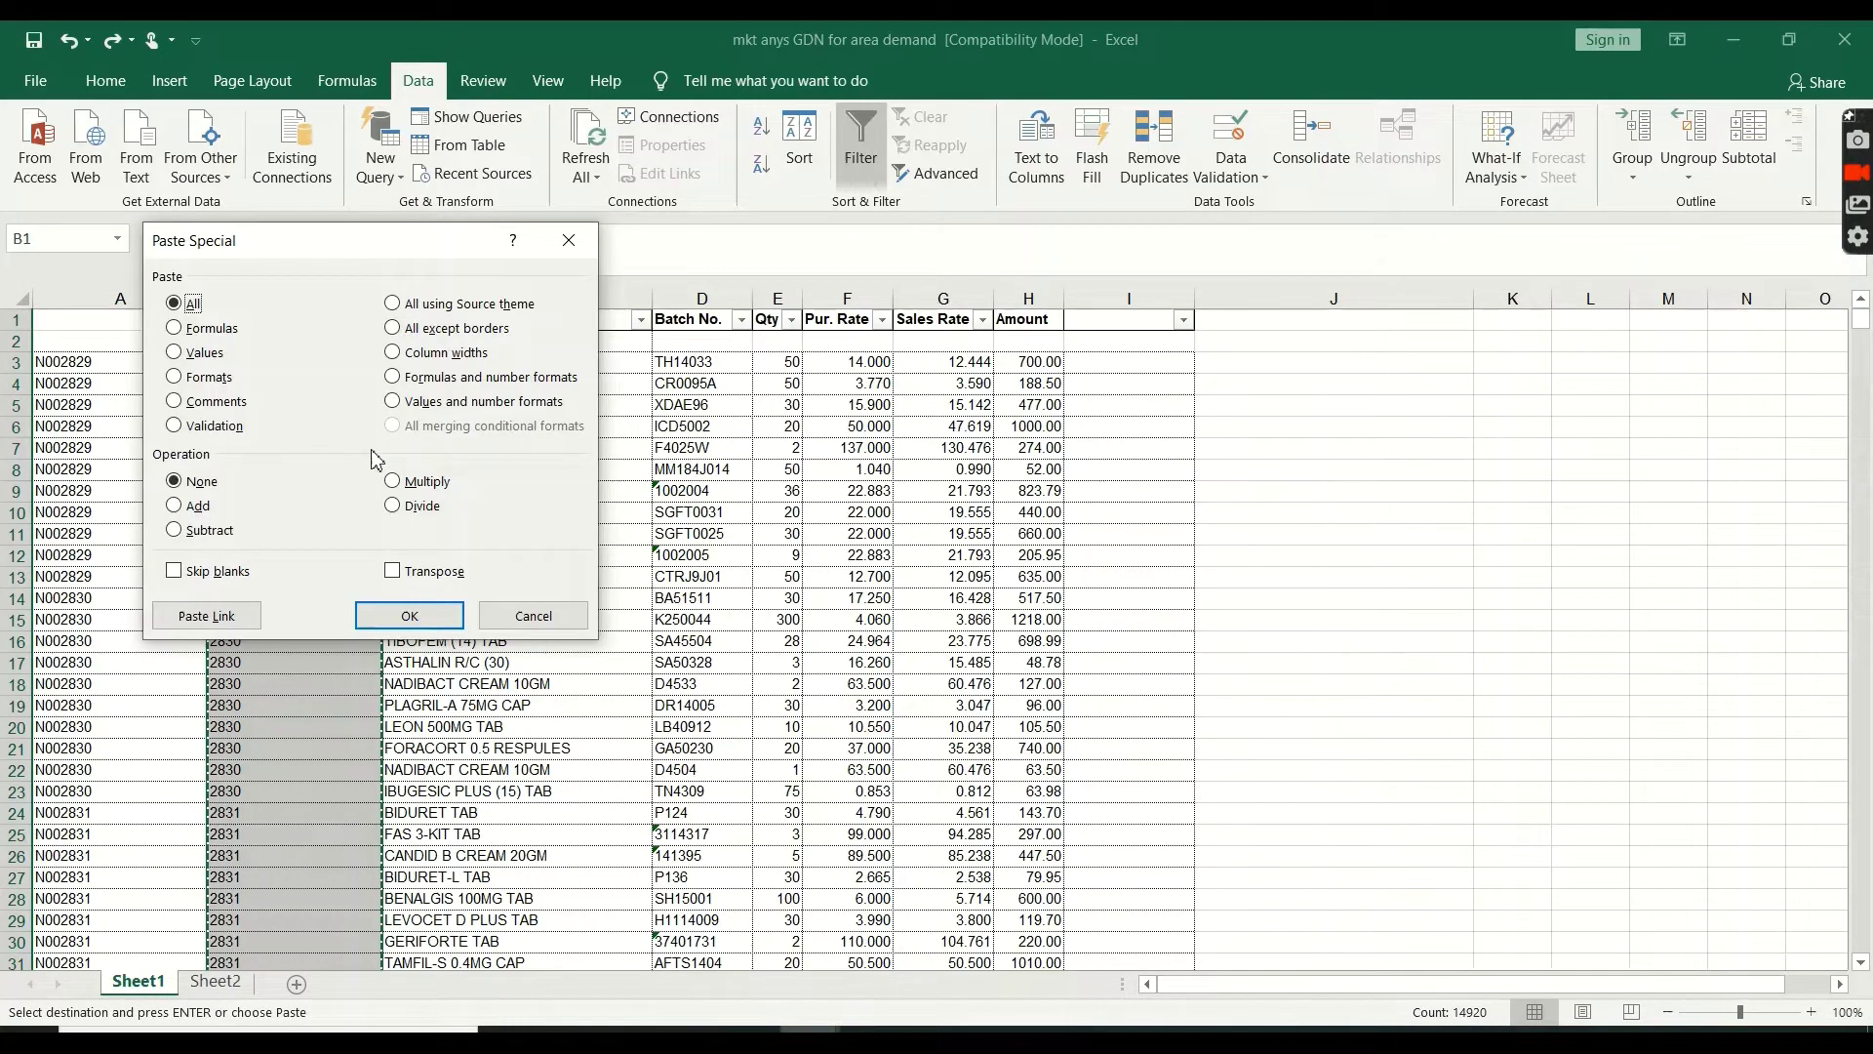
pyautogui.click(200, 353)
pyautogui.click(409, 615)
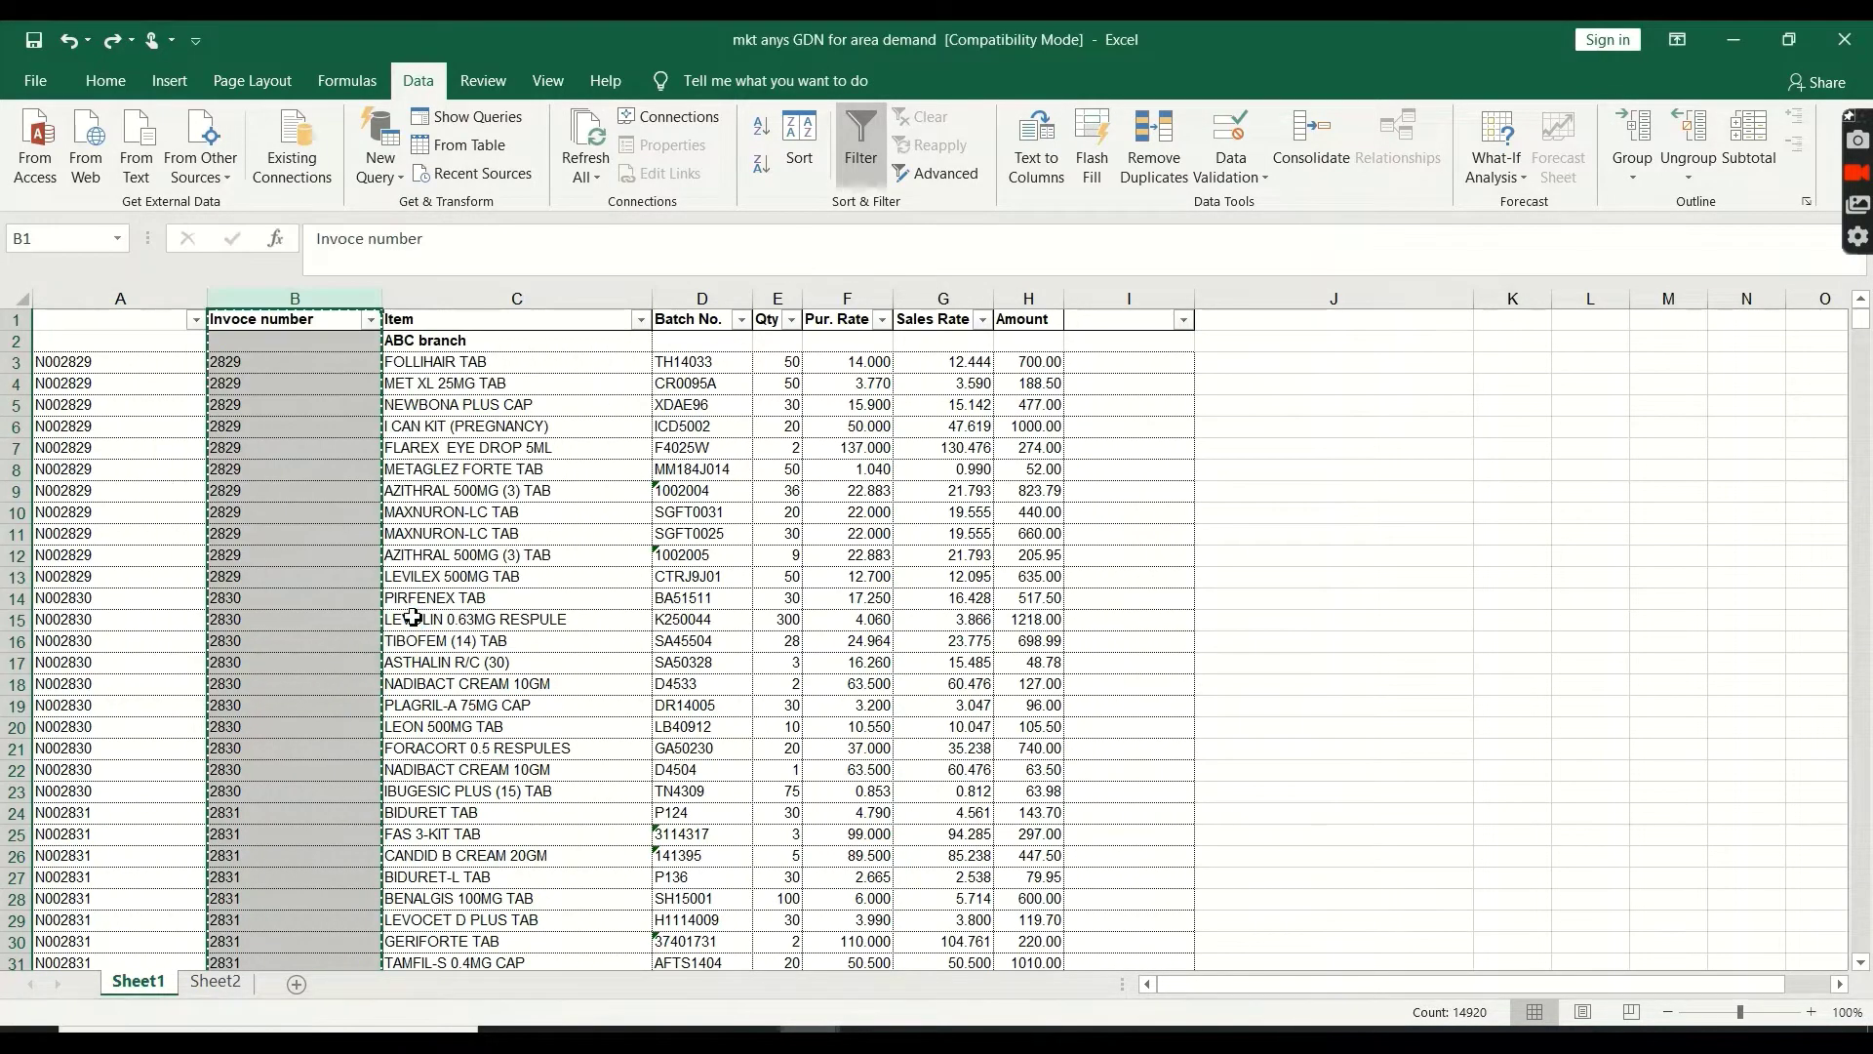
pyautogui.click(259, 390)
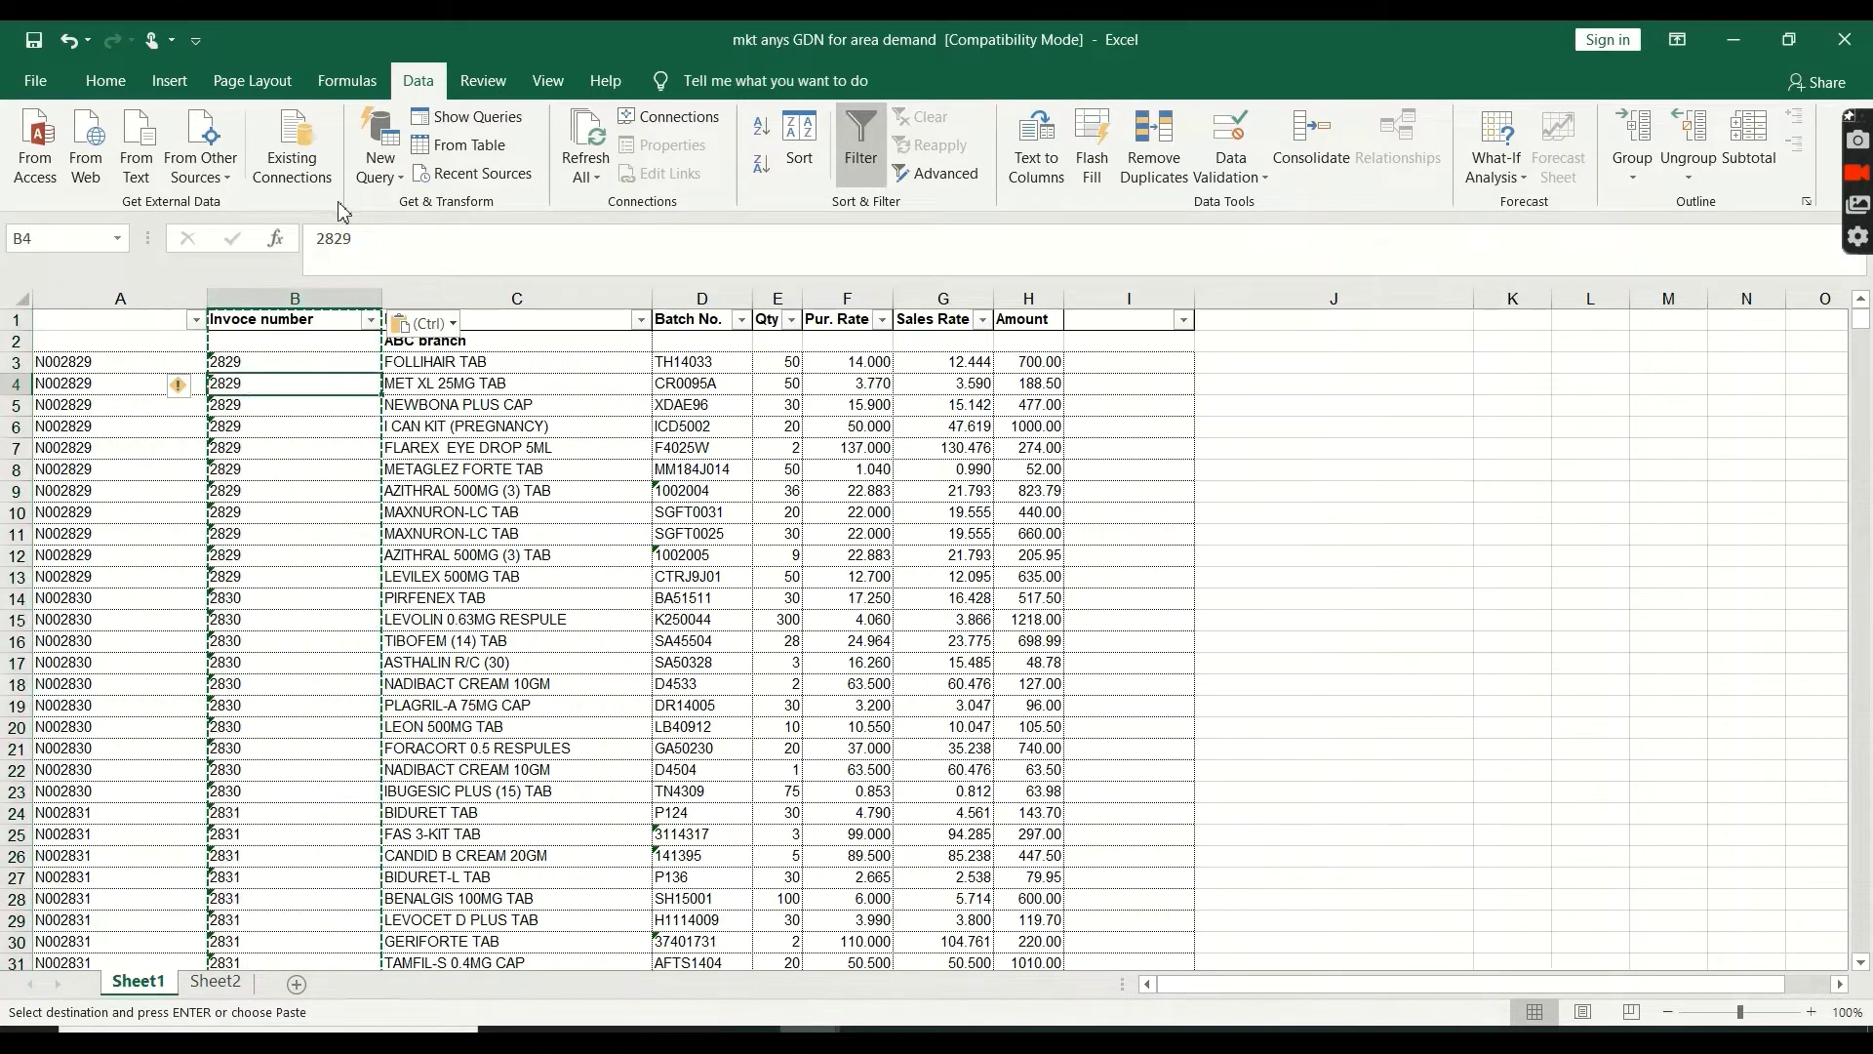
pyautogui.click(334, 238)
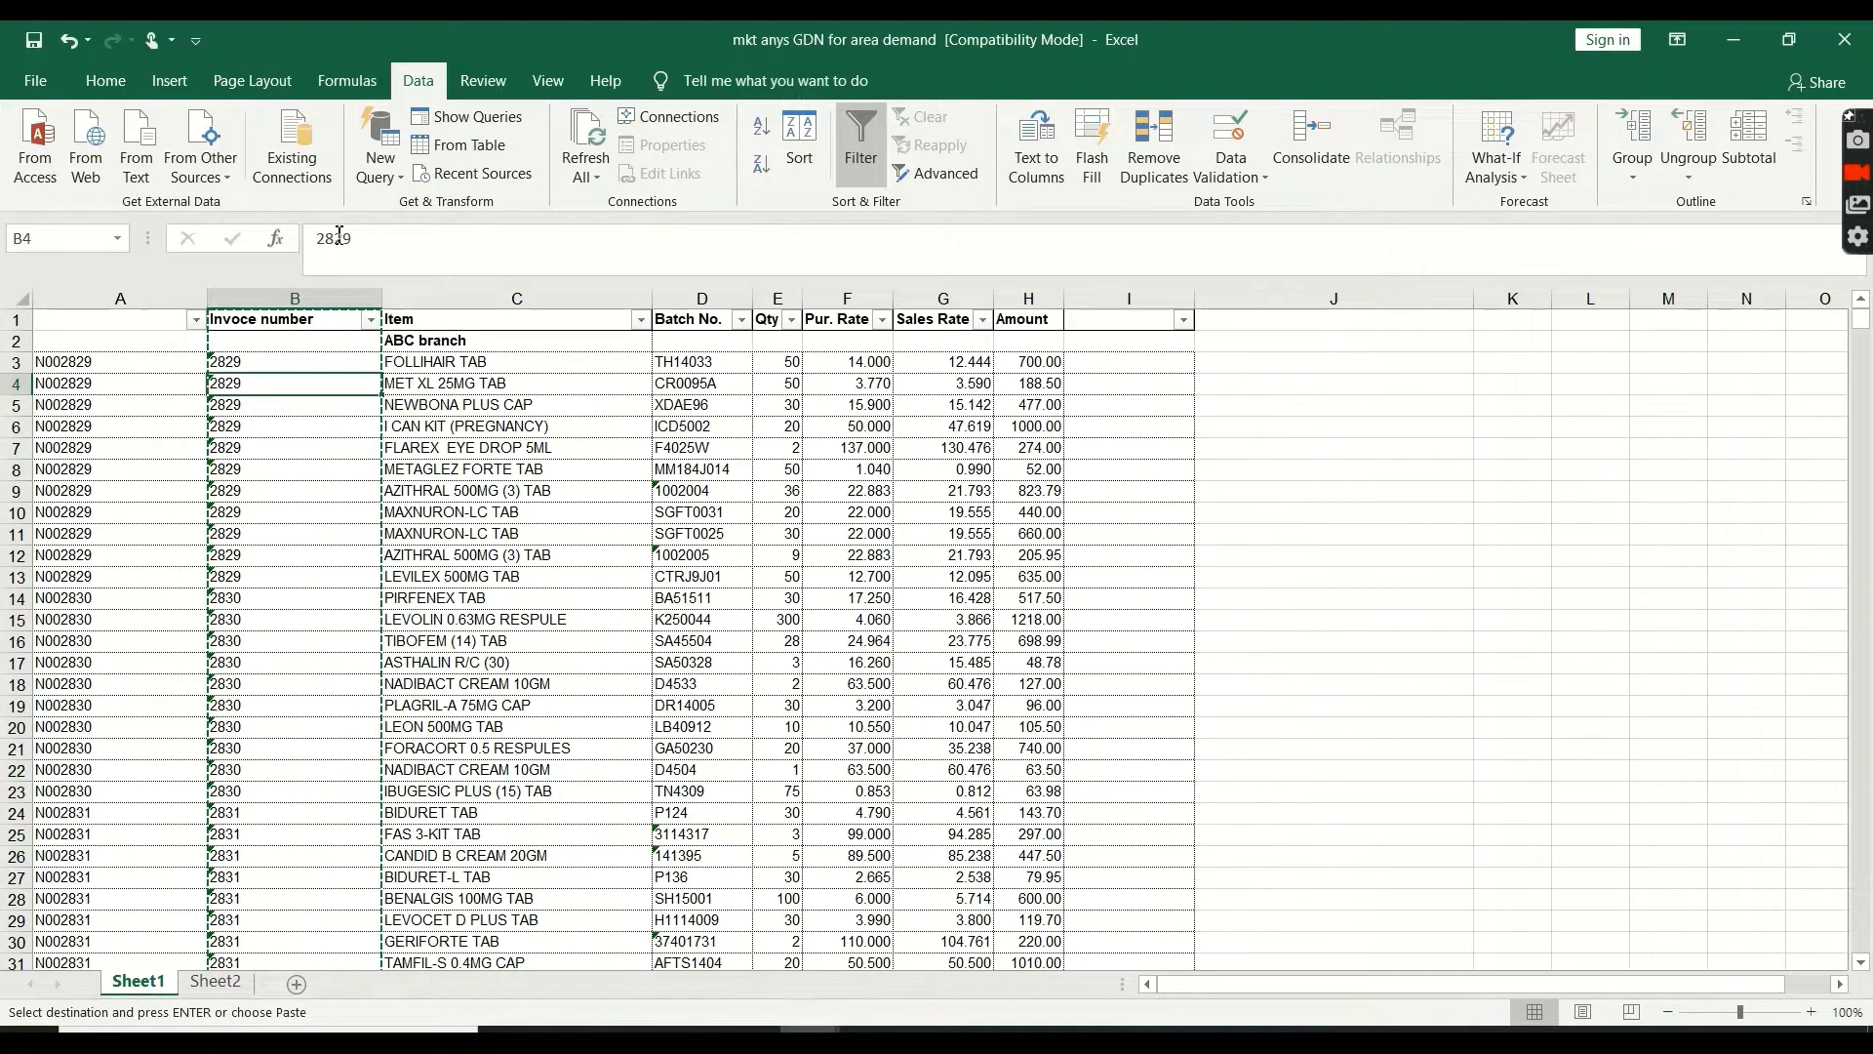
# Delete column A with the original invoice numbers, keeping the extracted values column
pyautogui.click(250, 432)
pyautogui.click(126, 298)
pyautogui.rightClick(139, 300)
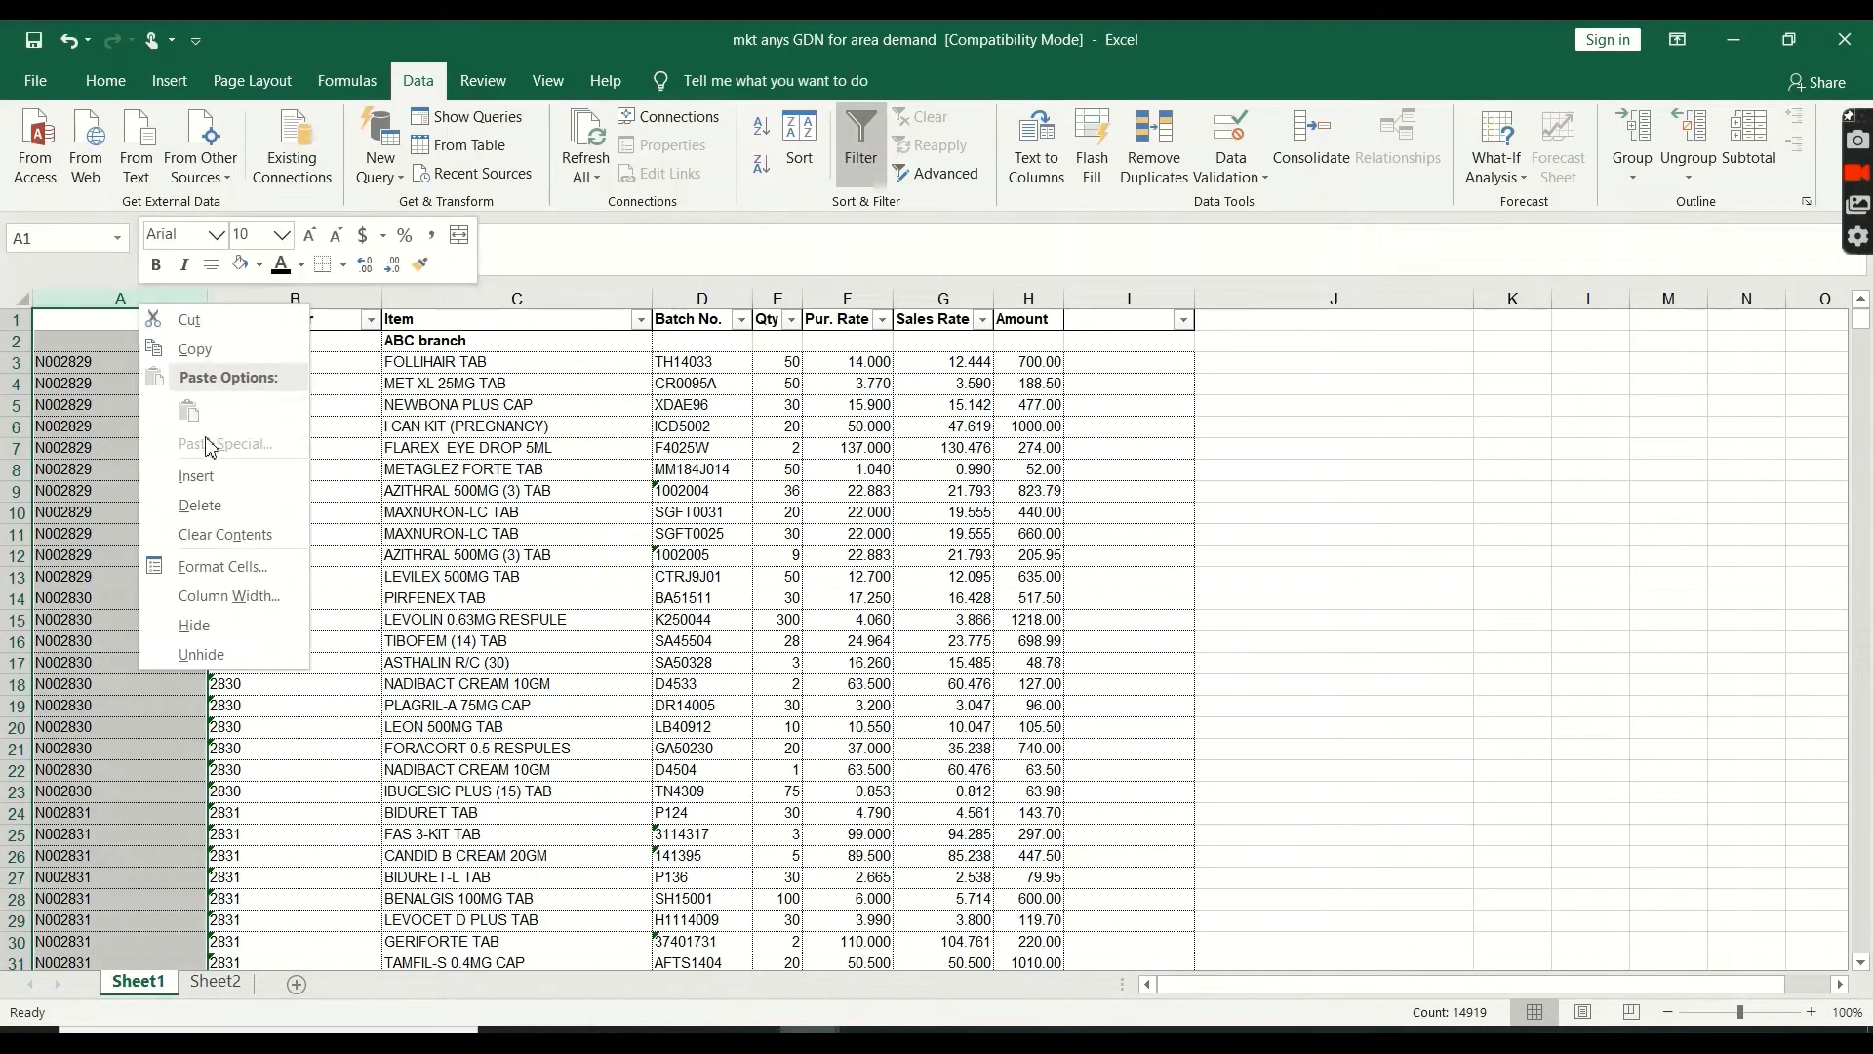
pyautogui.click(217, 502)
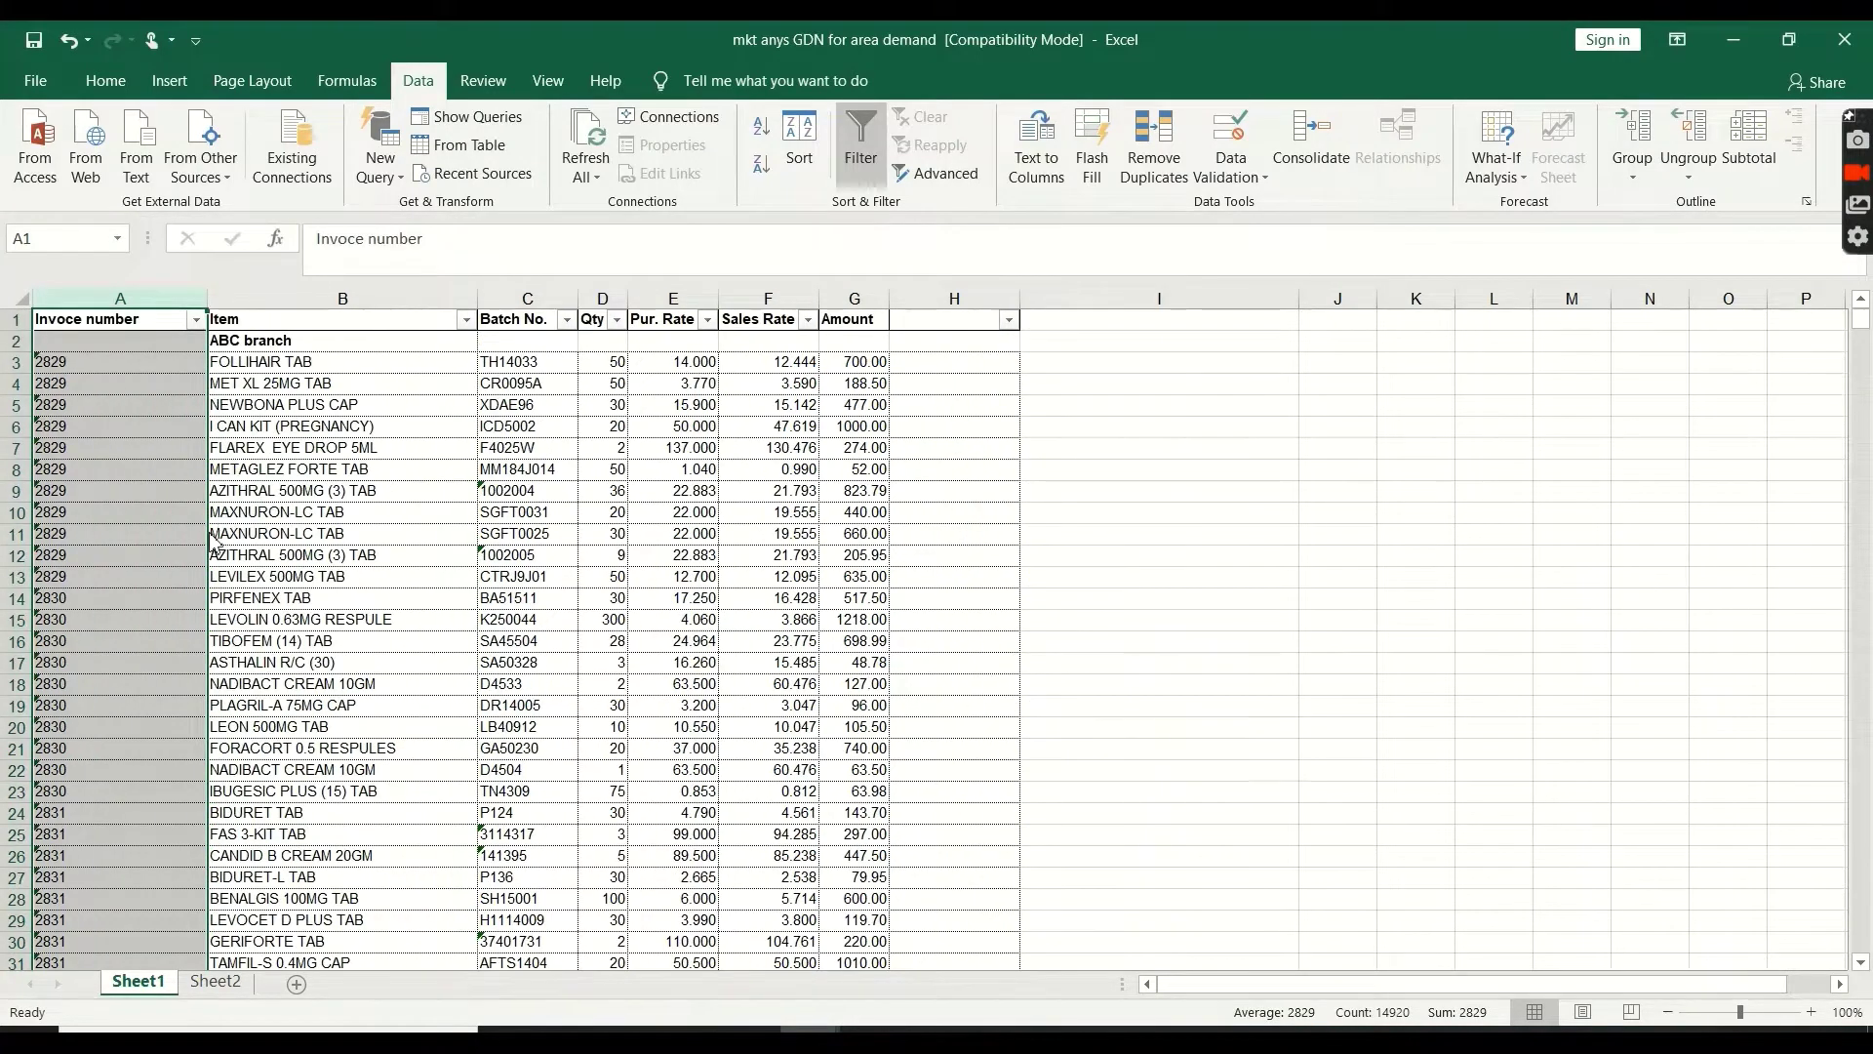
pyautogui.click(217, 536)
pyautogui.click(388, 469)
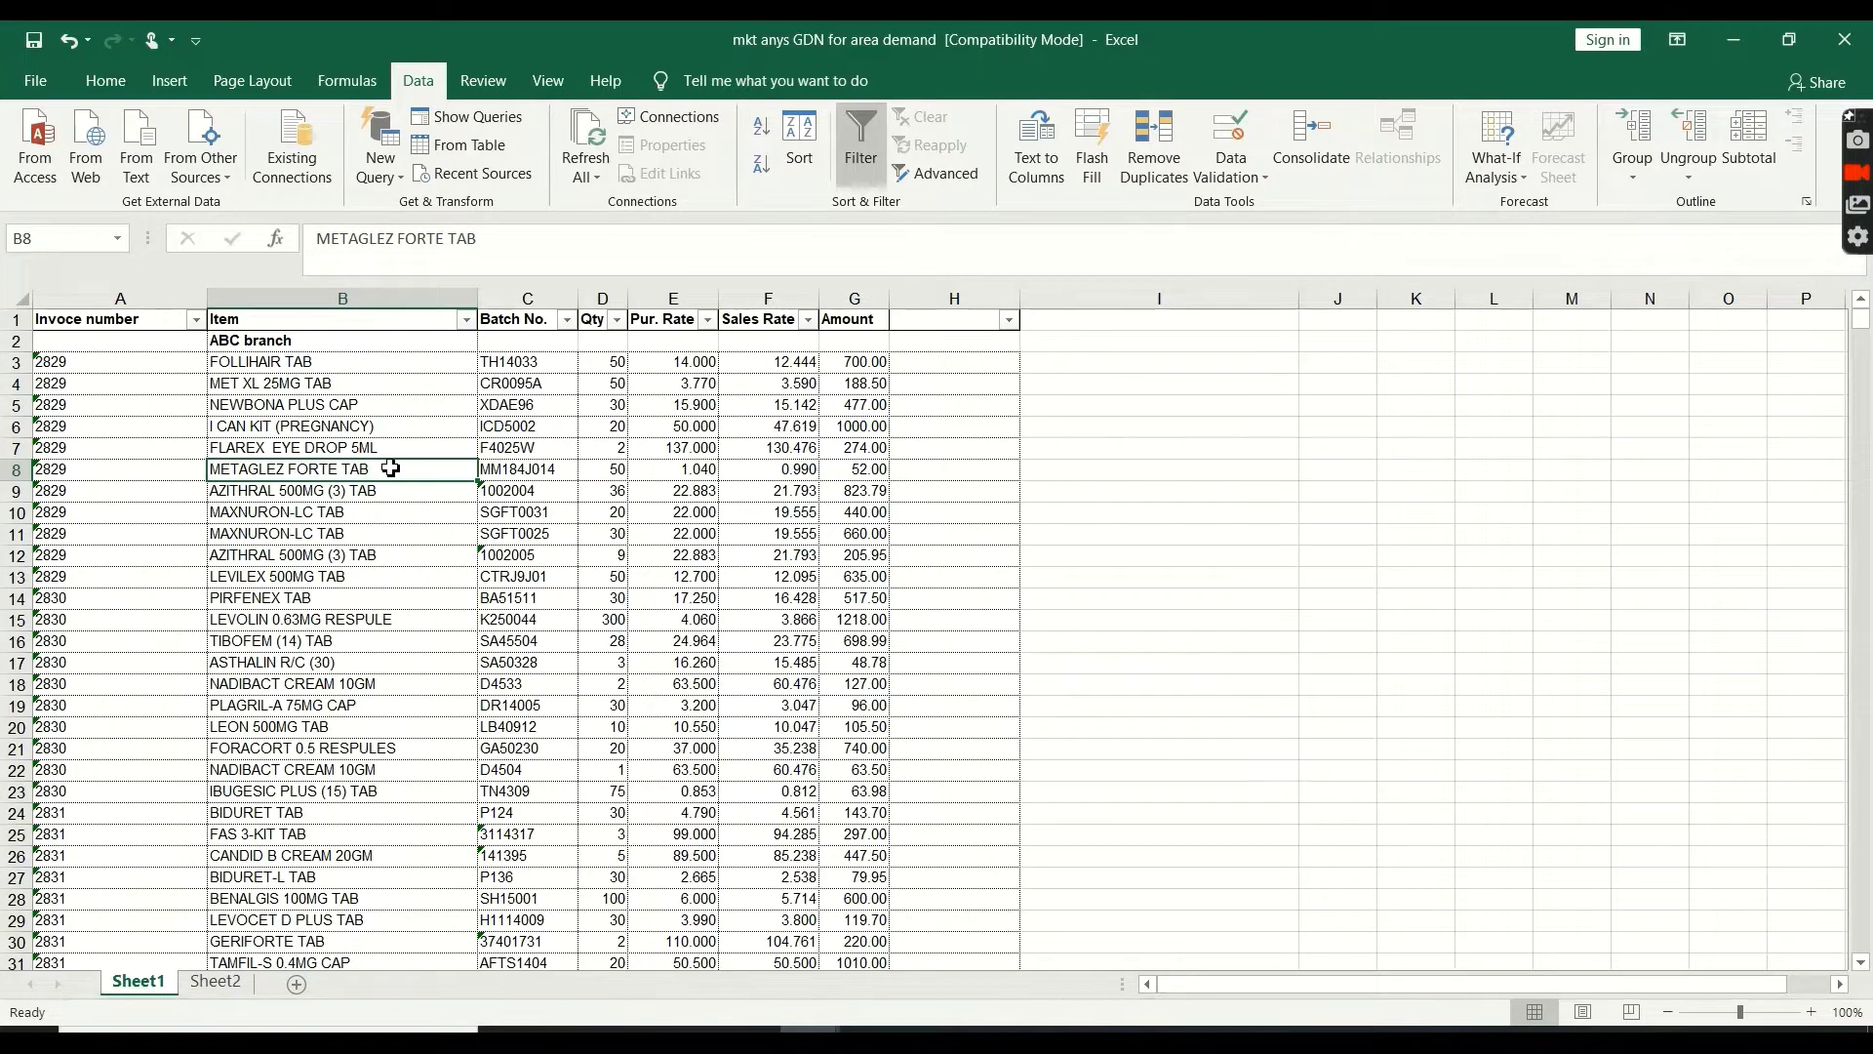
# Review the formula topic list in the "project youtube" workbook and return to the "mkt anys GDN for area demand" workbook
pyautogui.click(810, 1040)
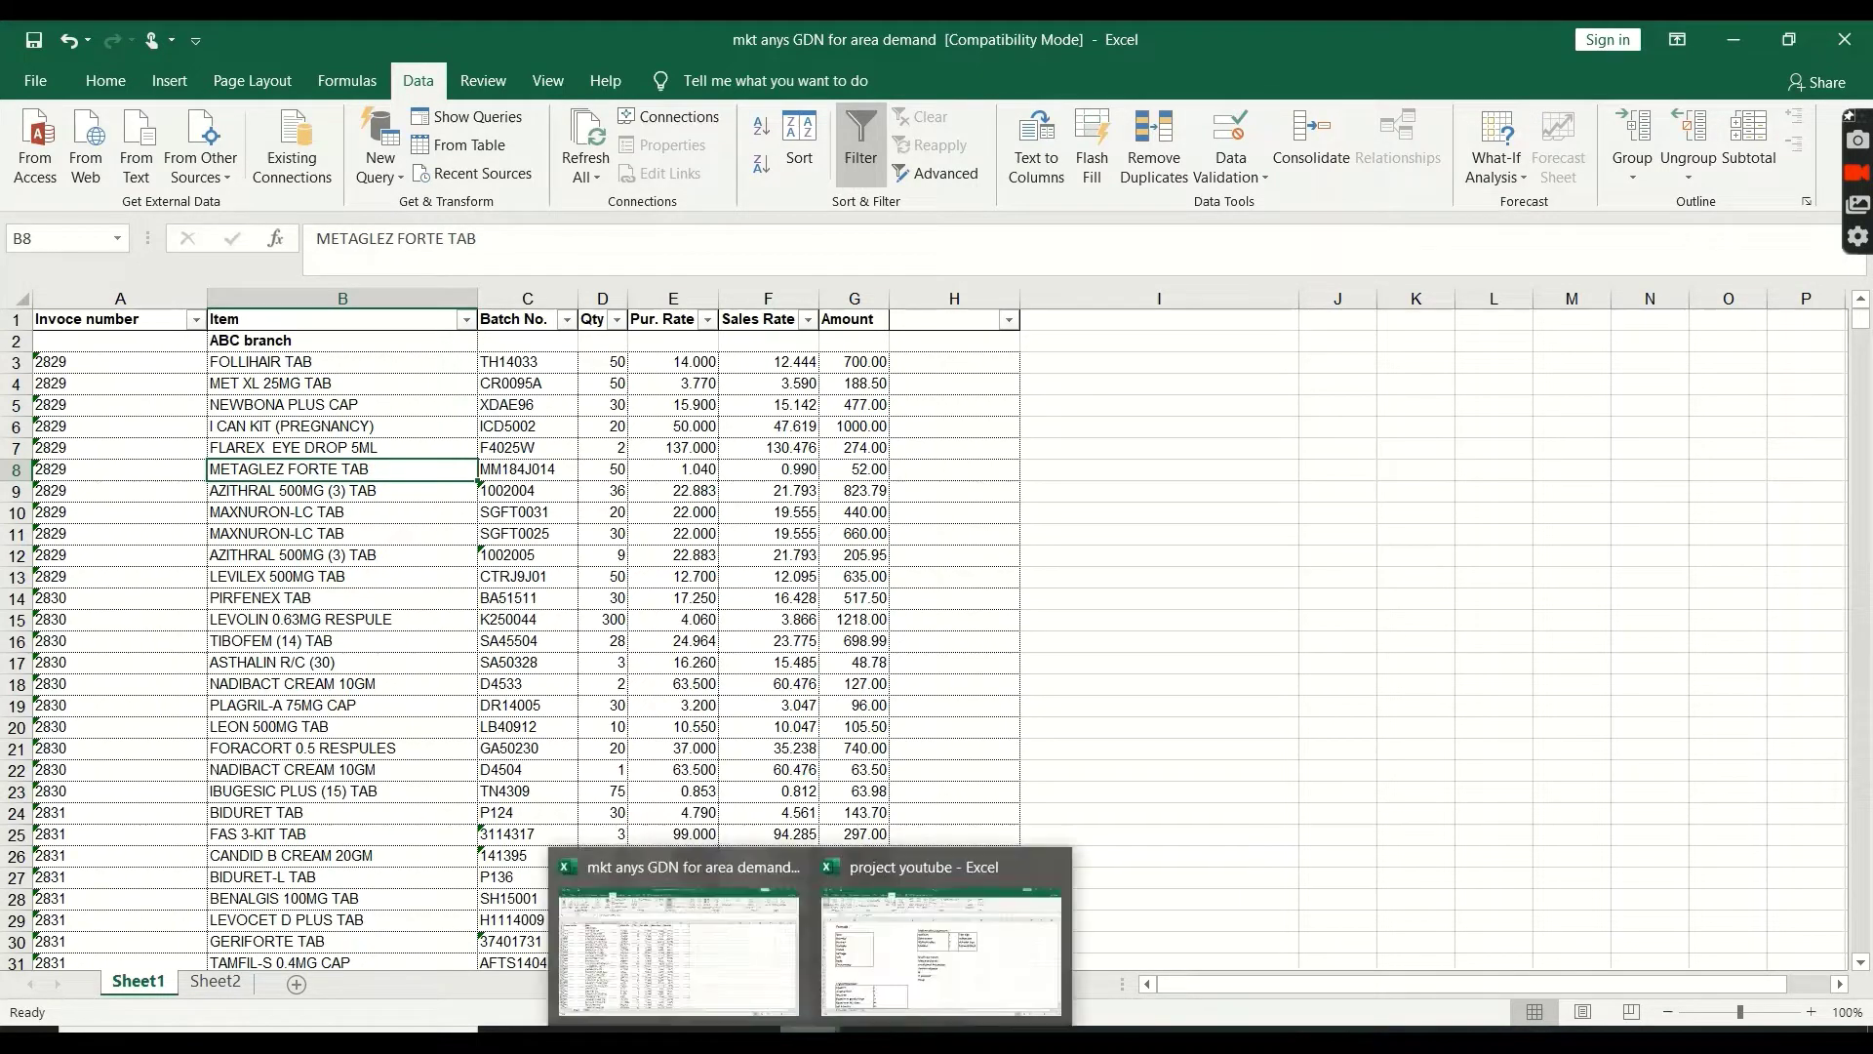
pyautogui.click(890, 956)
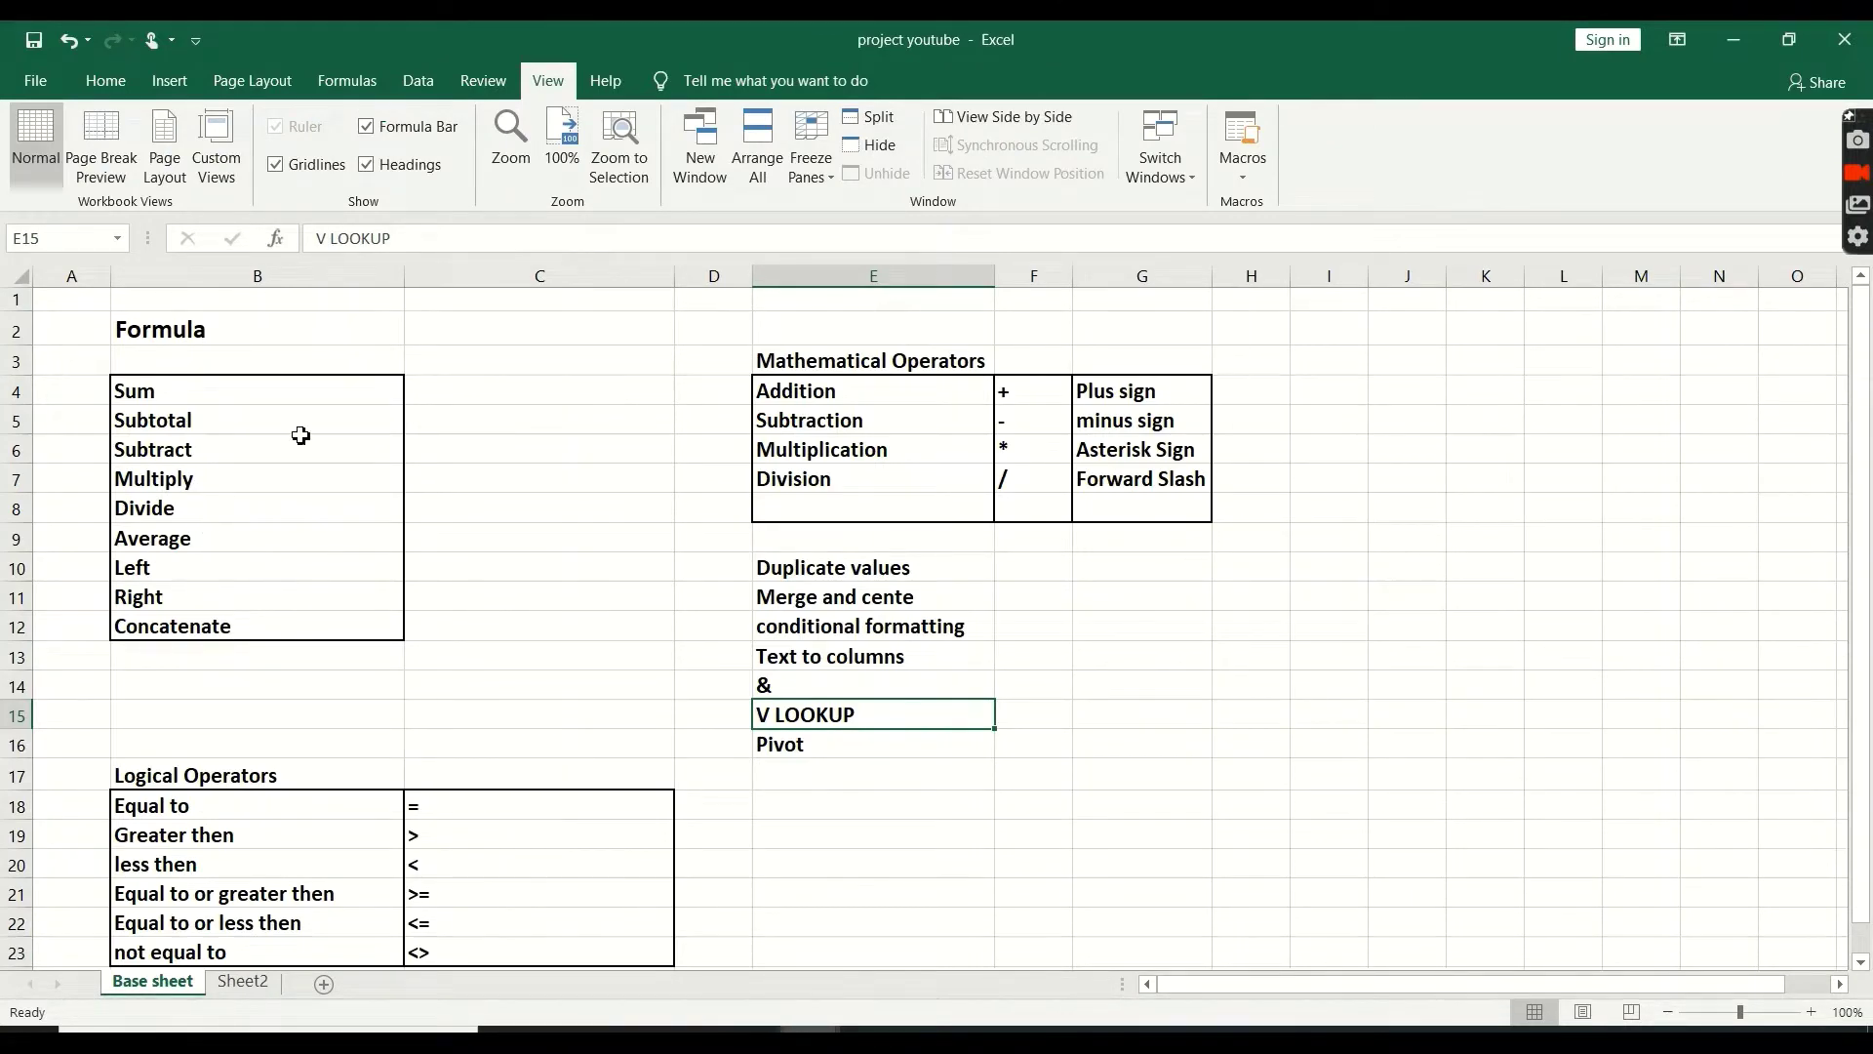
pyautogui.click(749, 1032)
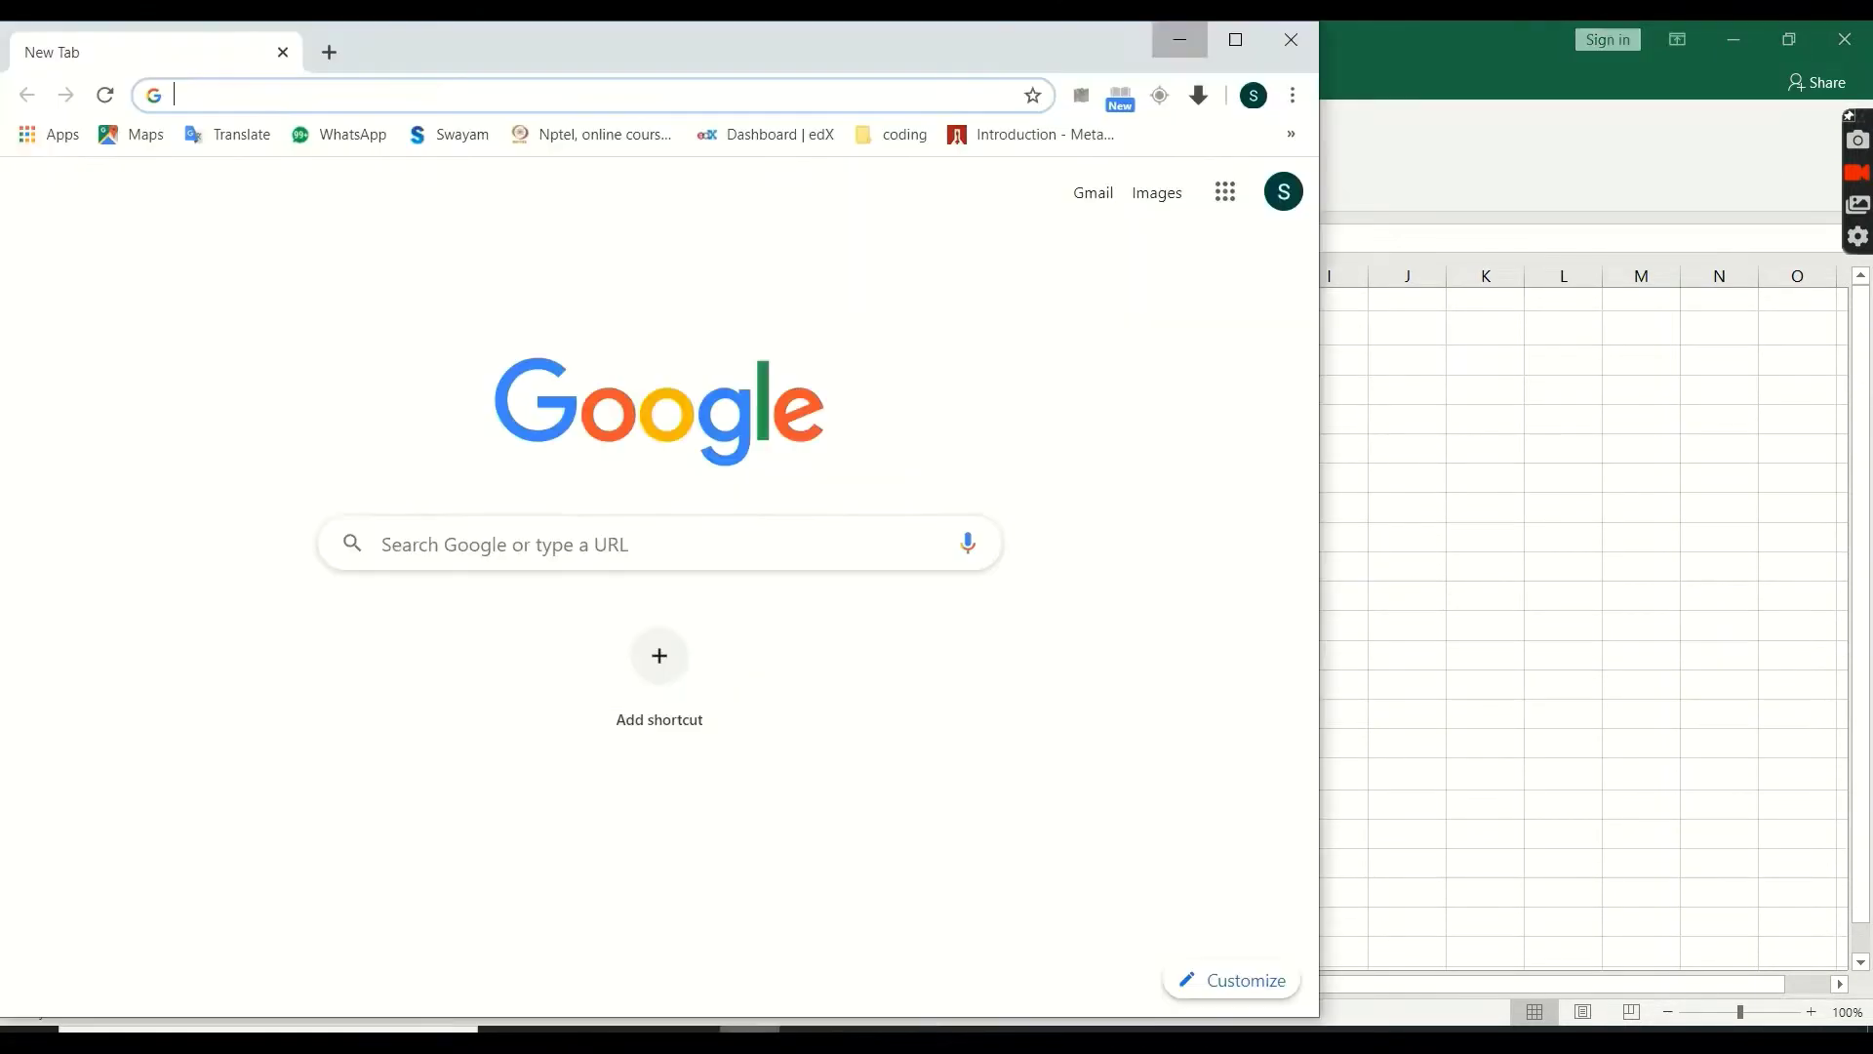
pyautogui.click(808, 1031)
pyautogui.click(715, 1004)
pyautogui.click(991, 645)
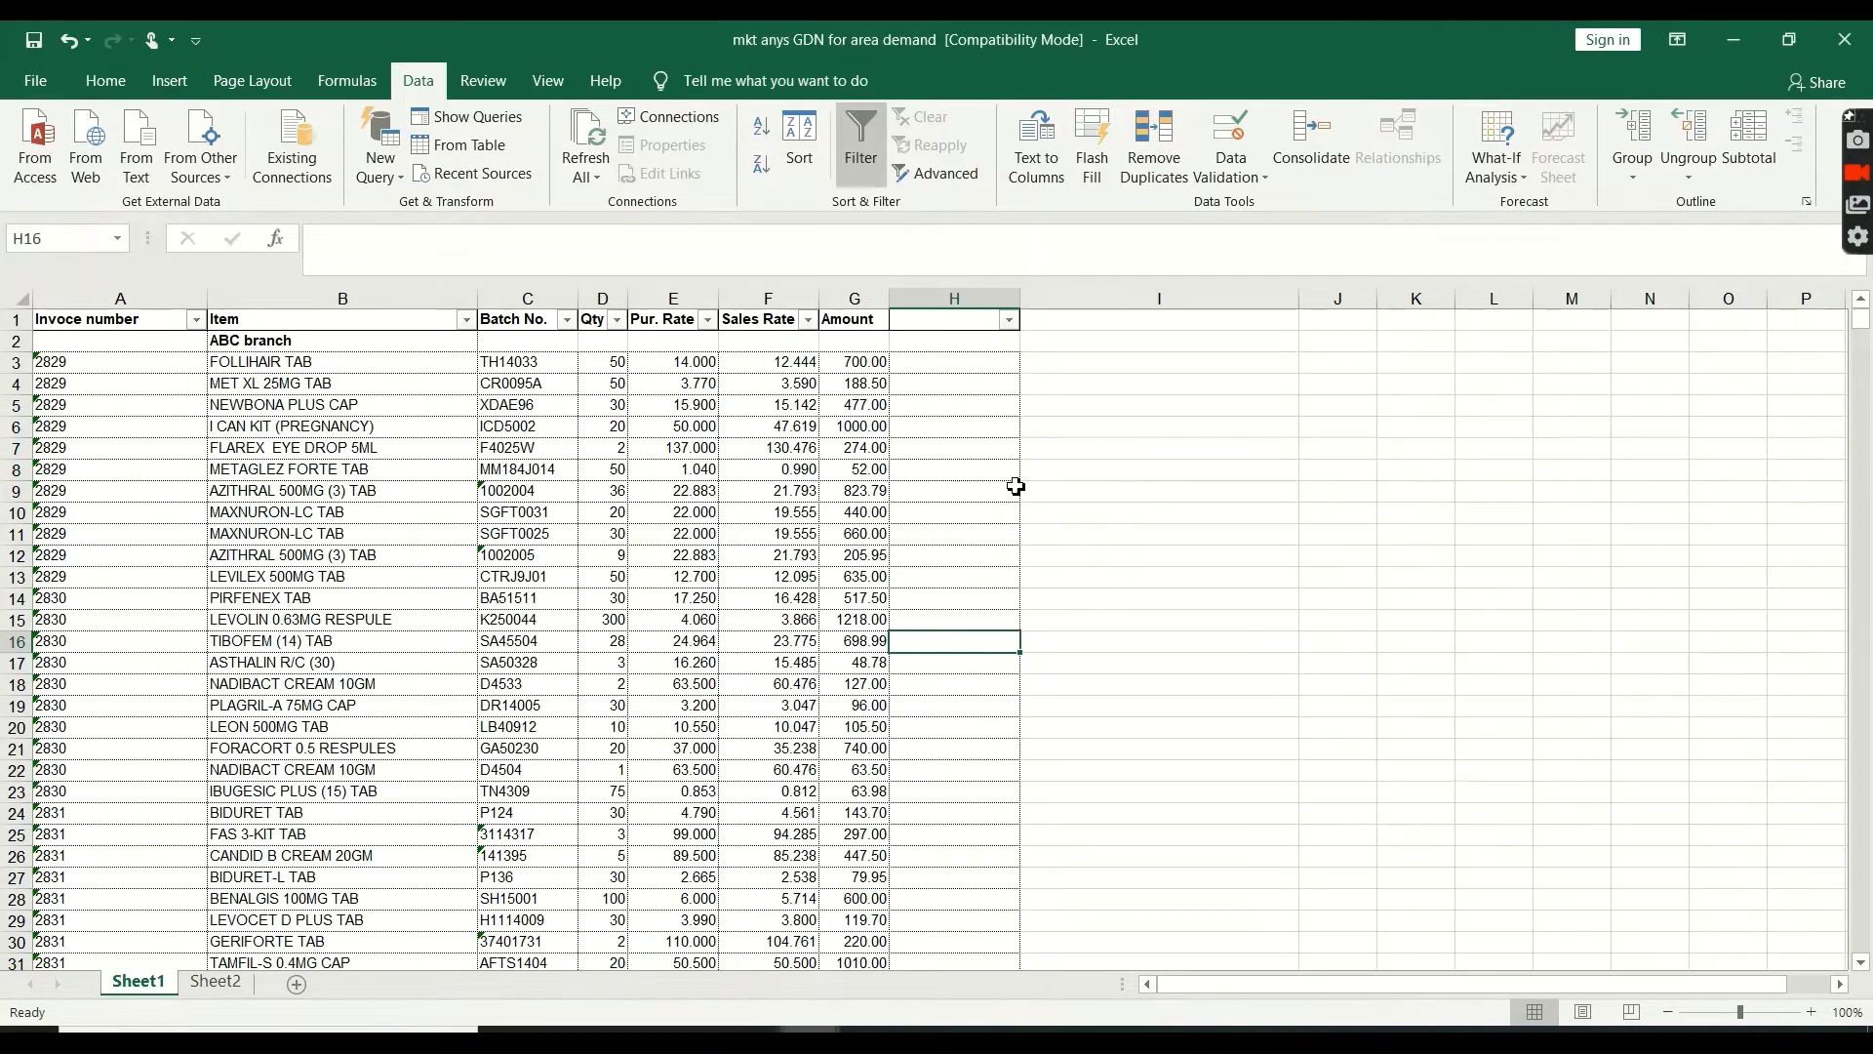
# Total the Amount column in G14922 with =SUM(G3:G14921) and widen column G to fit its contents
pyautogui.click(1054, 385)
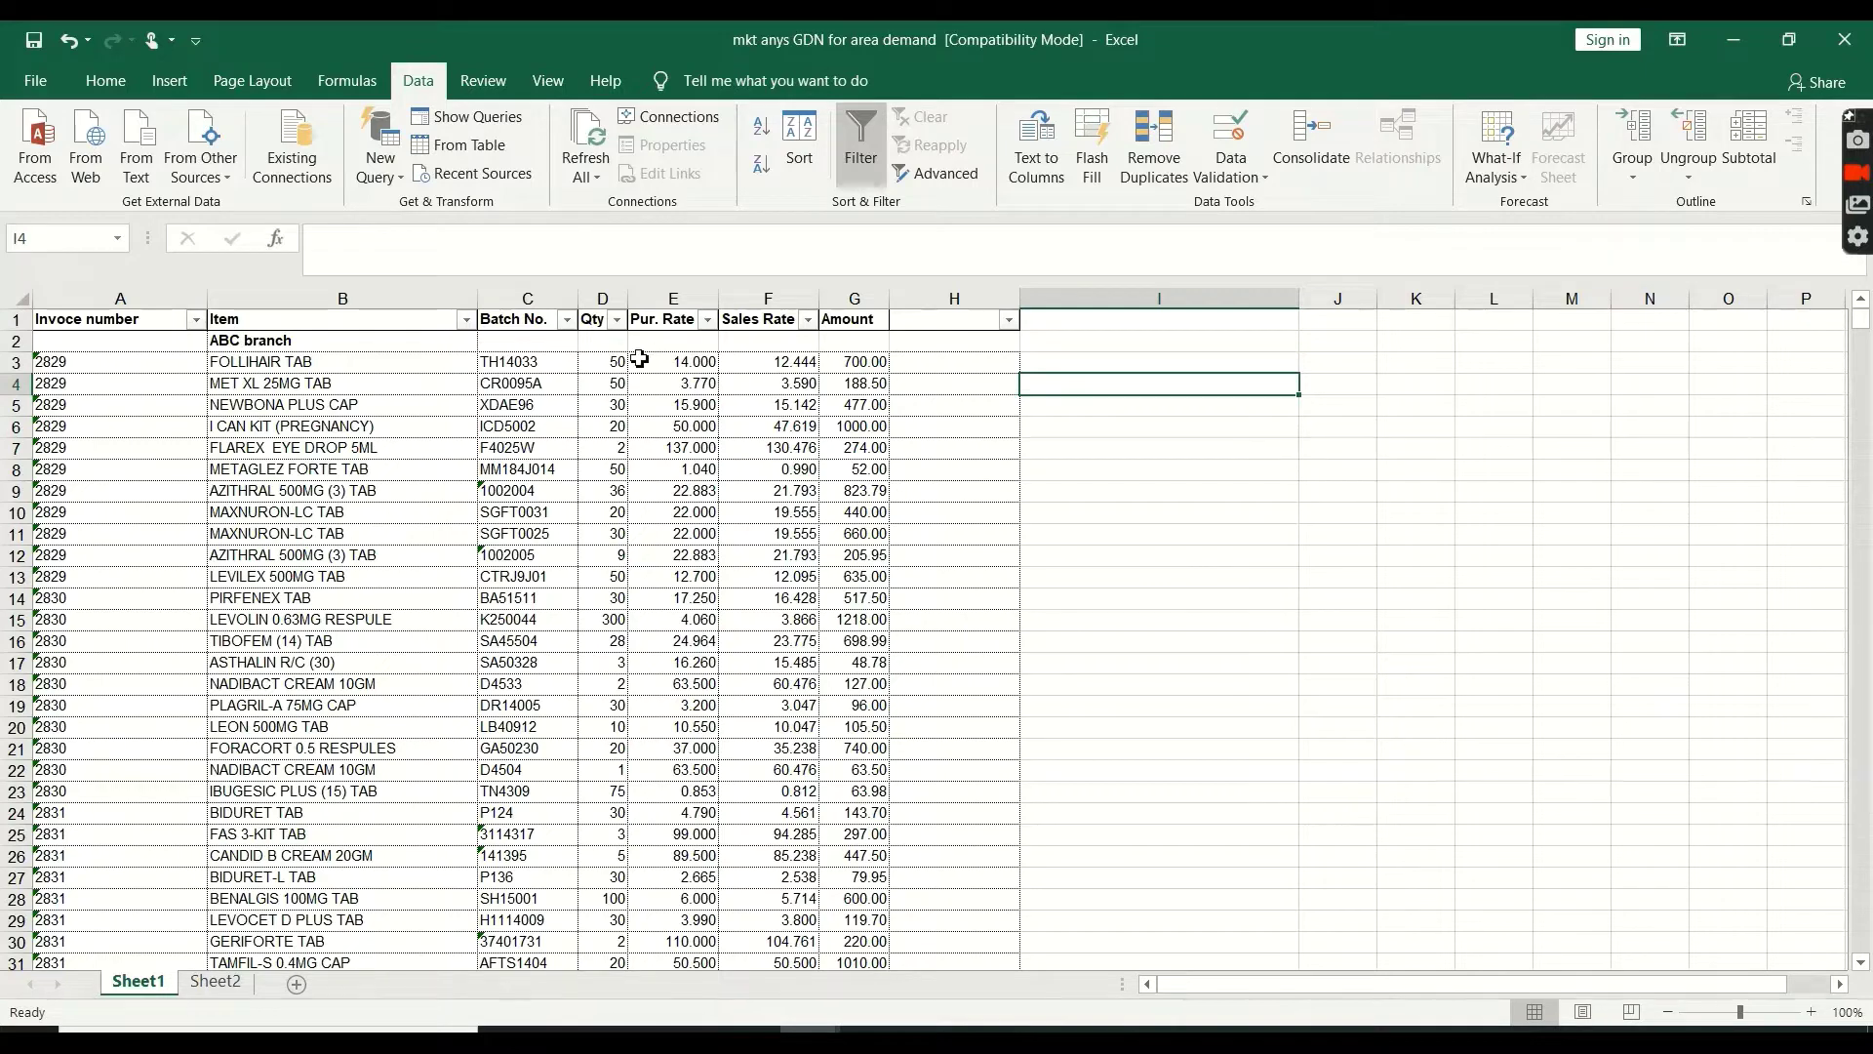
pyautogui.click(866, 363)
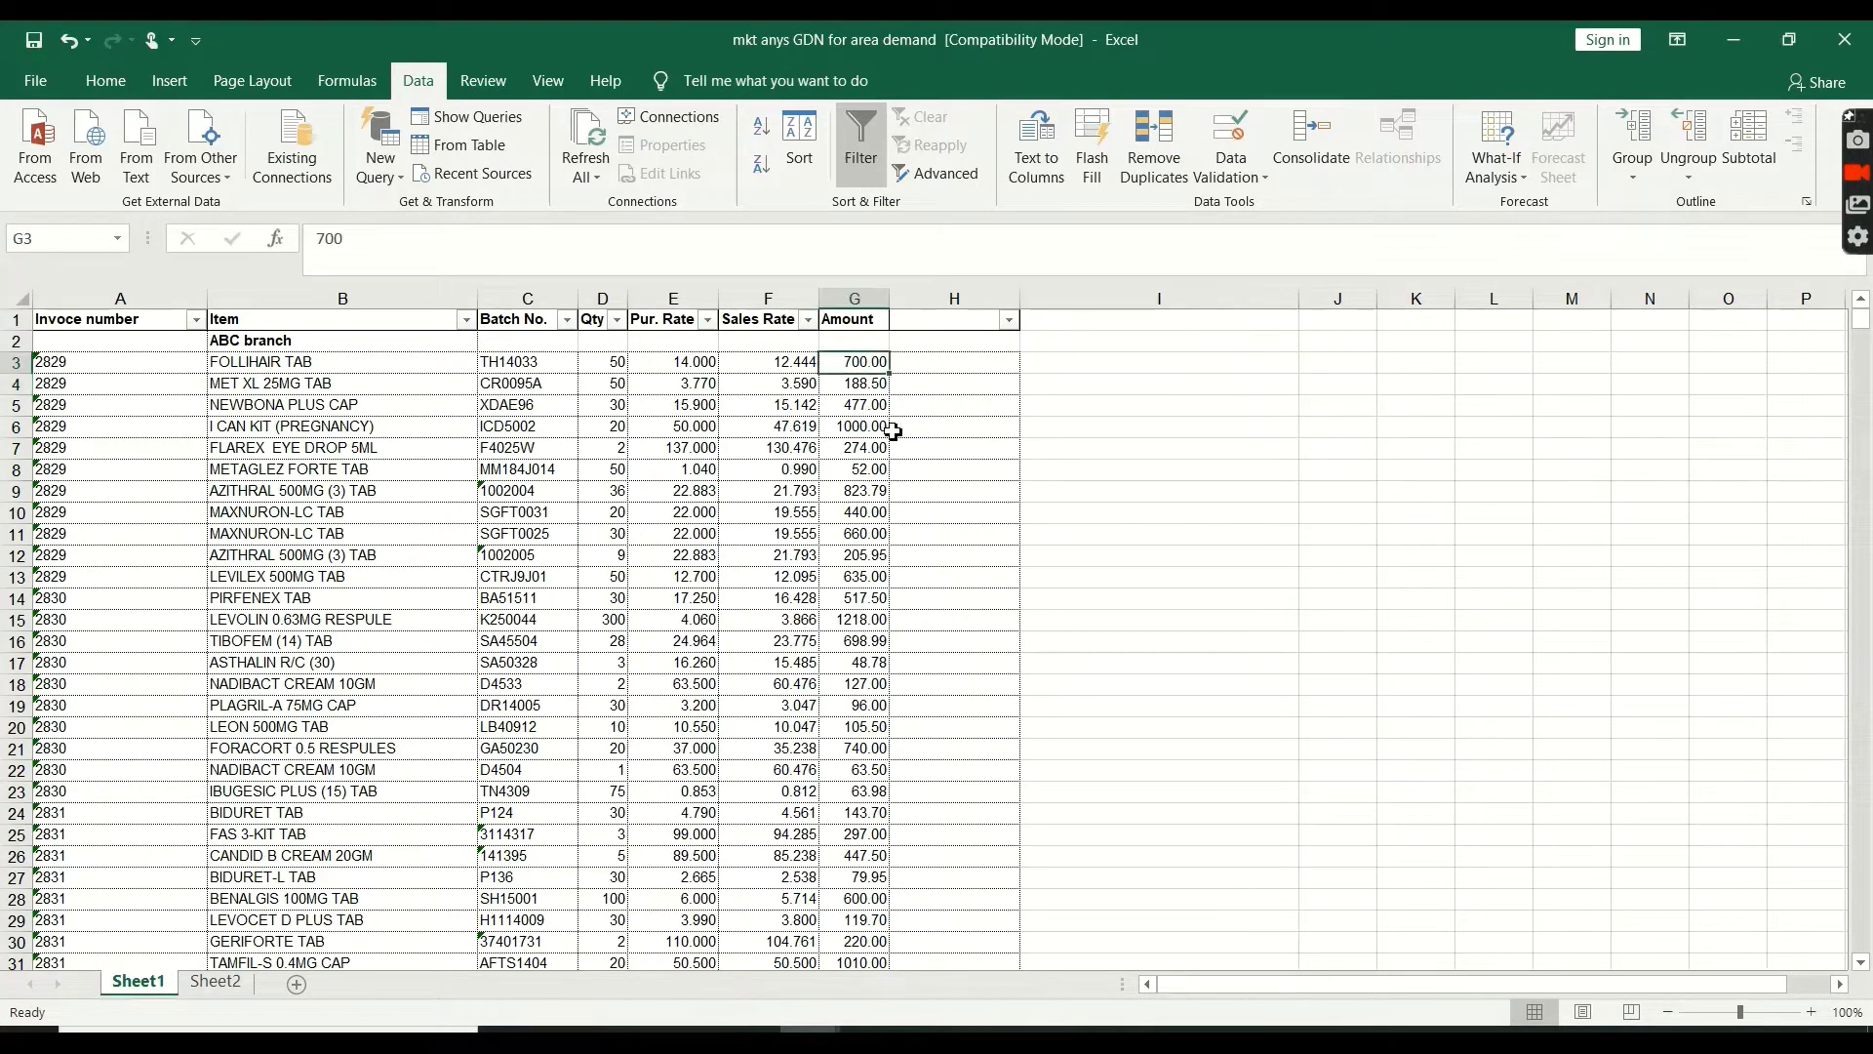
pyautogui.hotkey('ctrl', 'shift', 'Down')
pyautogui.press('Down')
pyautogui.press('Down')
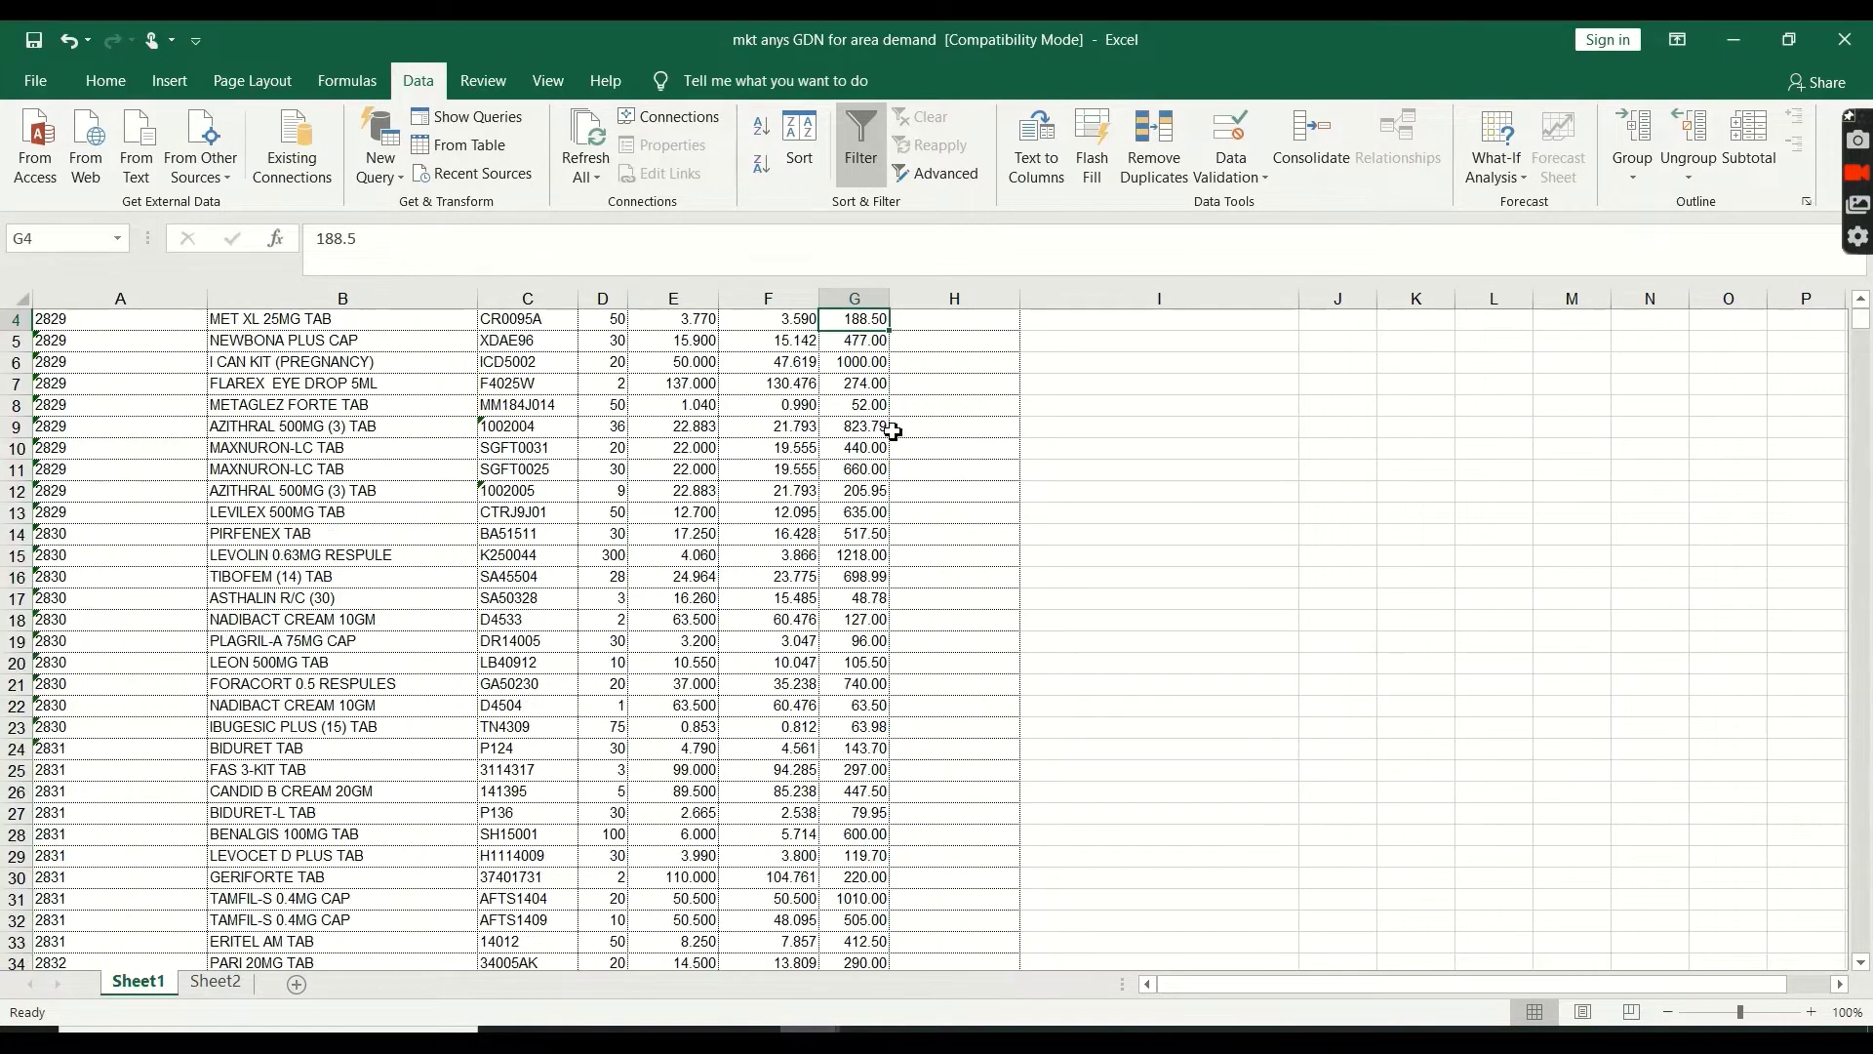
pyautogui.hotkey('ctrl', 'Down')
pyautogui.press('Down')
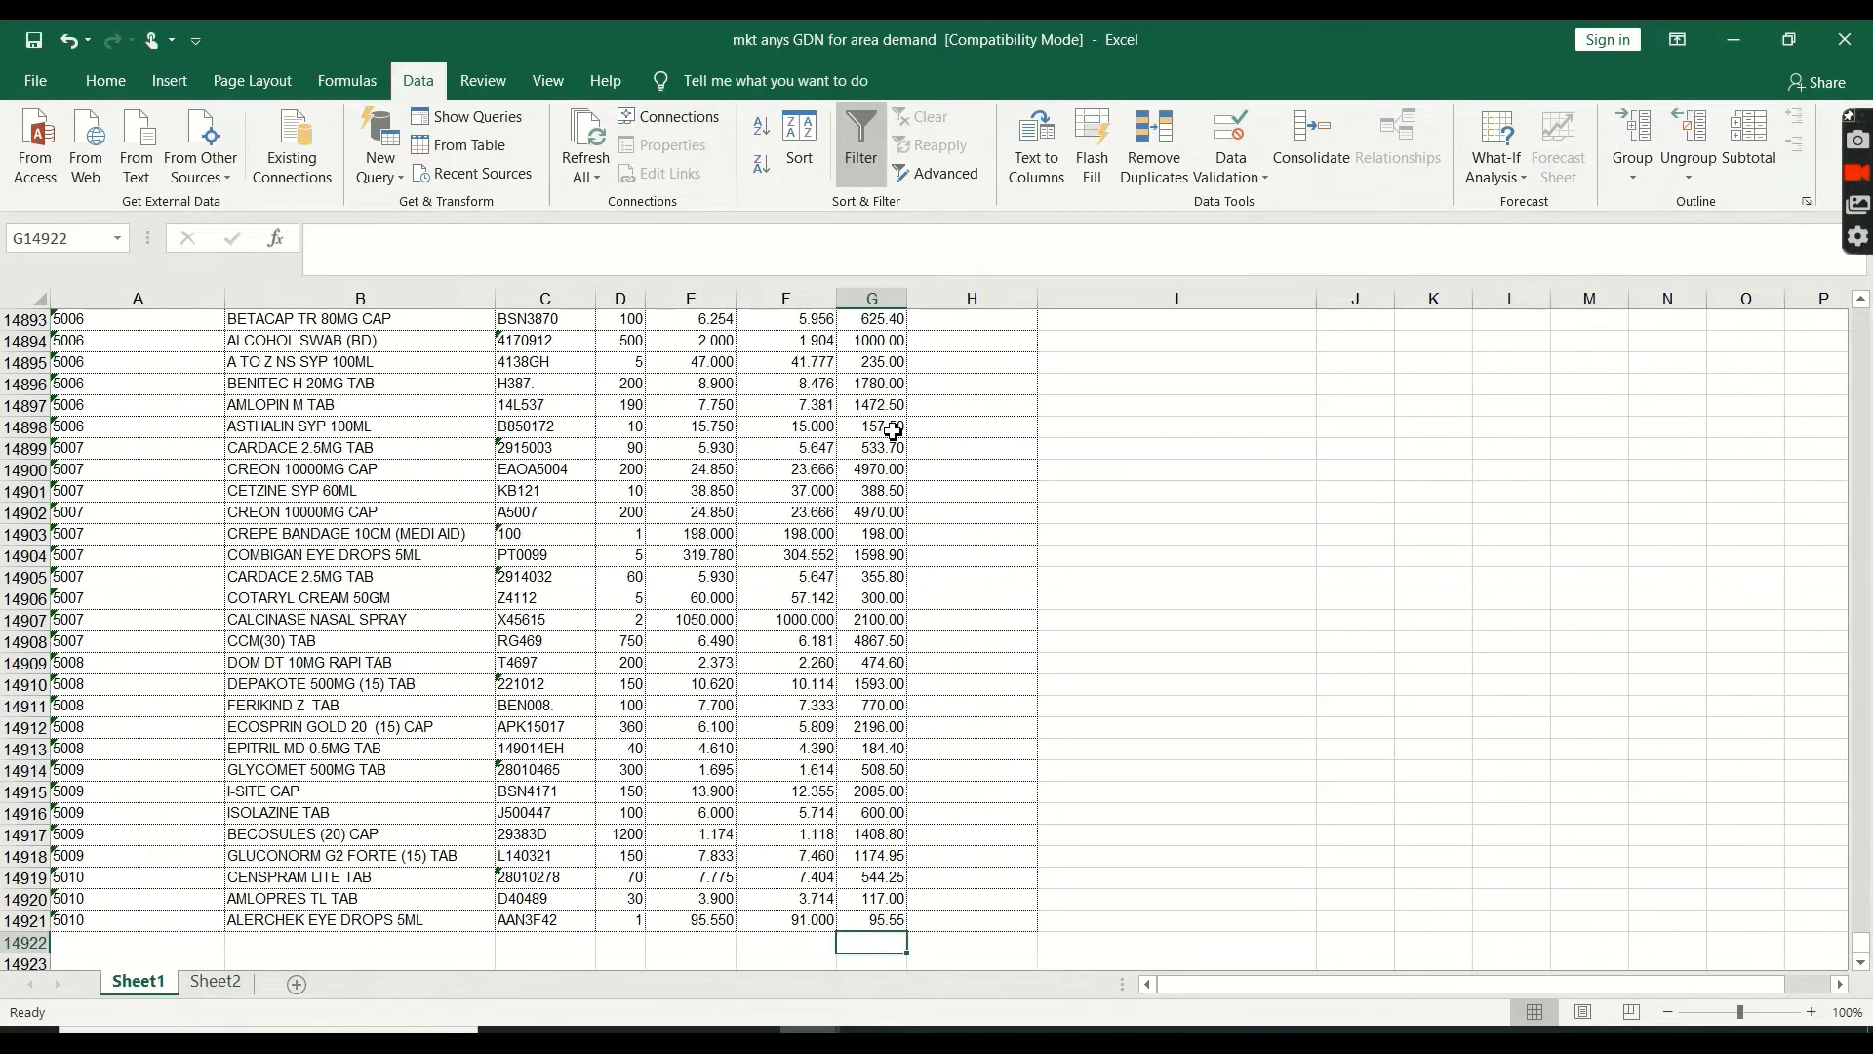
pyautogui.write('=s')
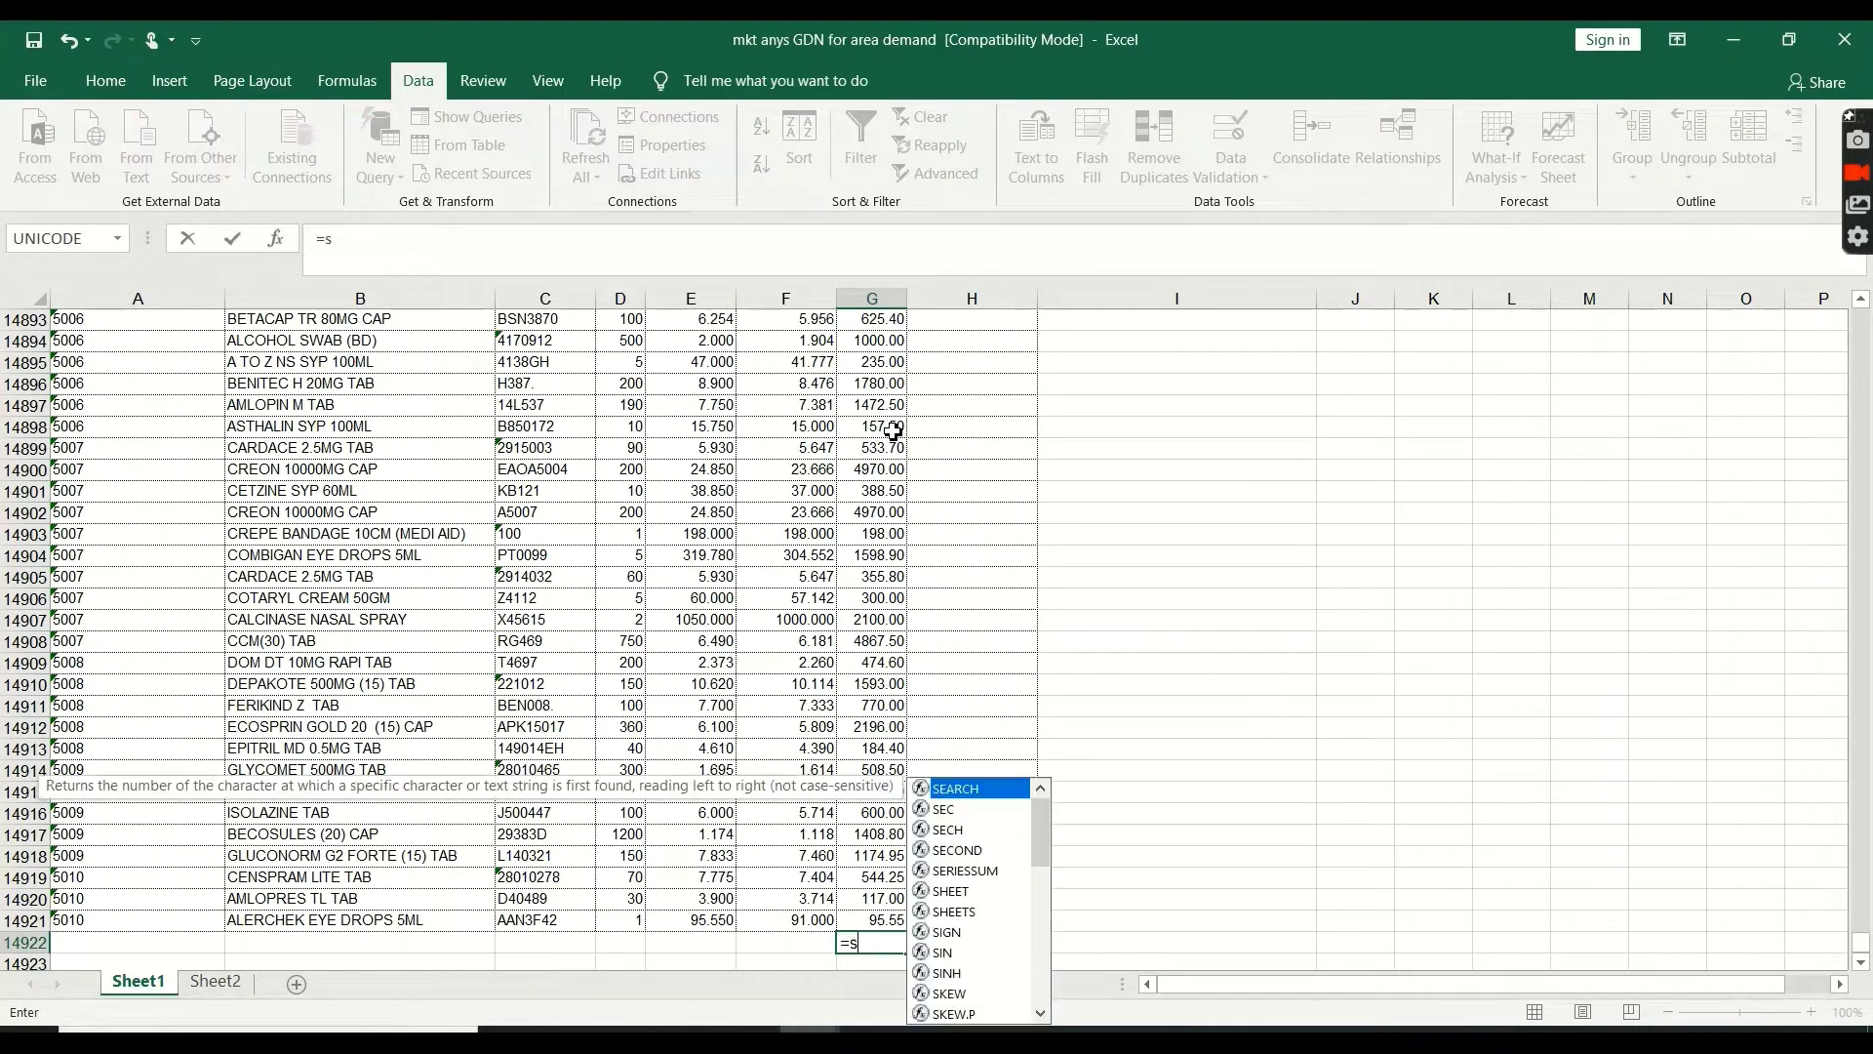
pyautogui.write('um(')
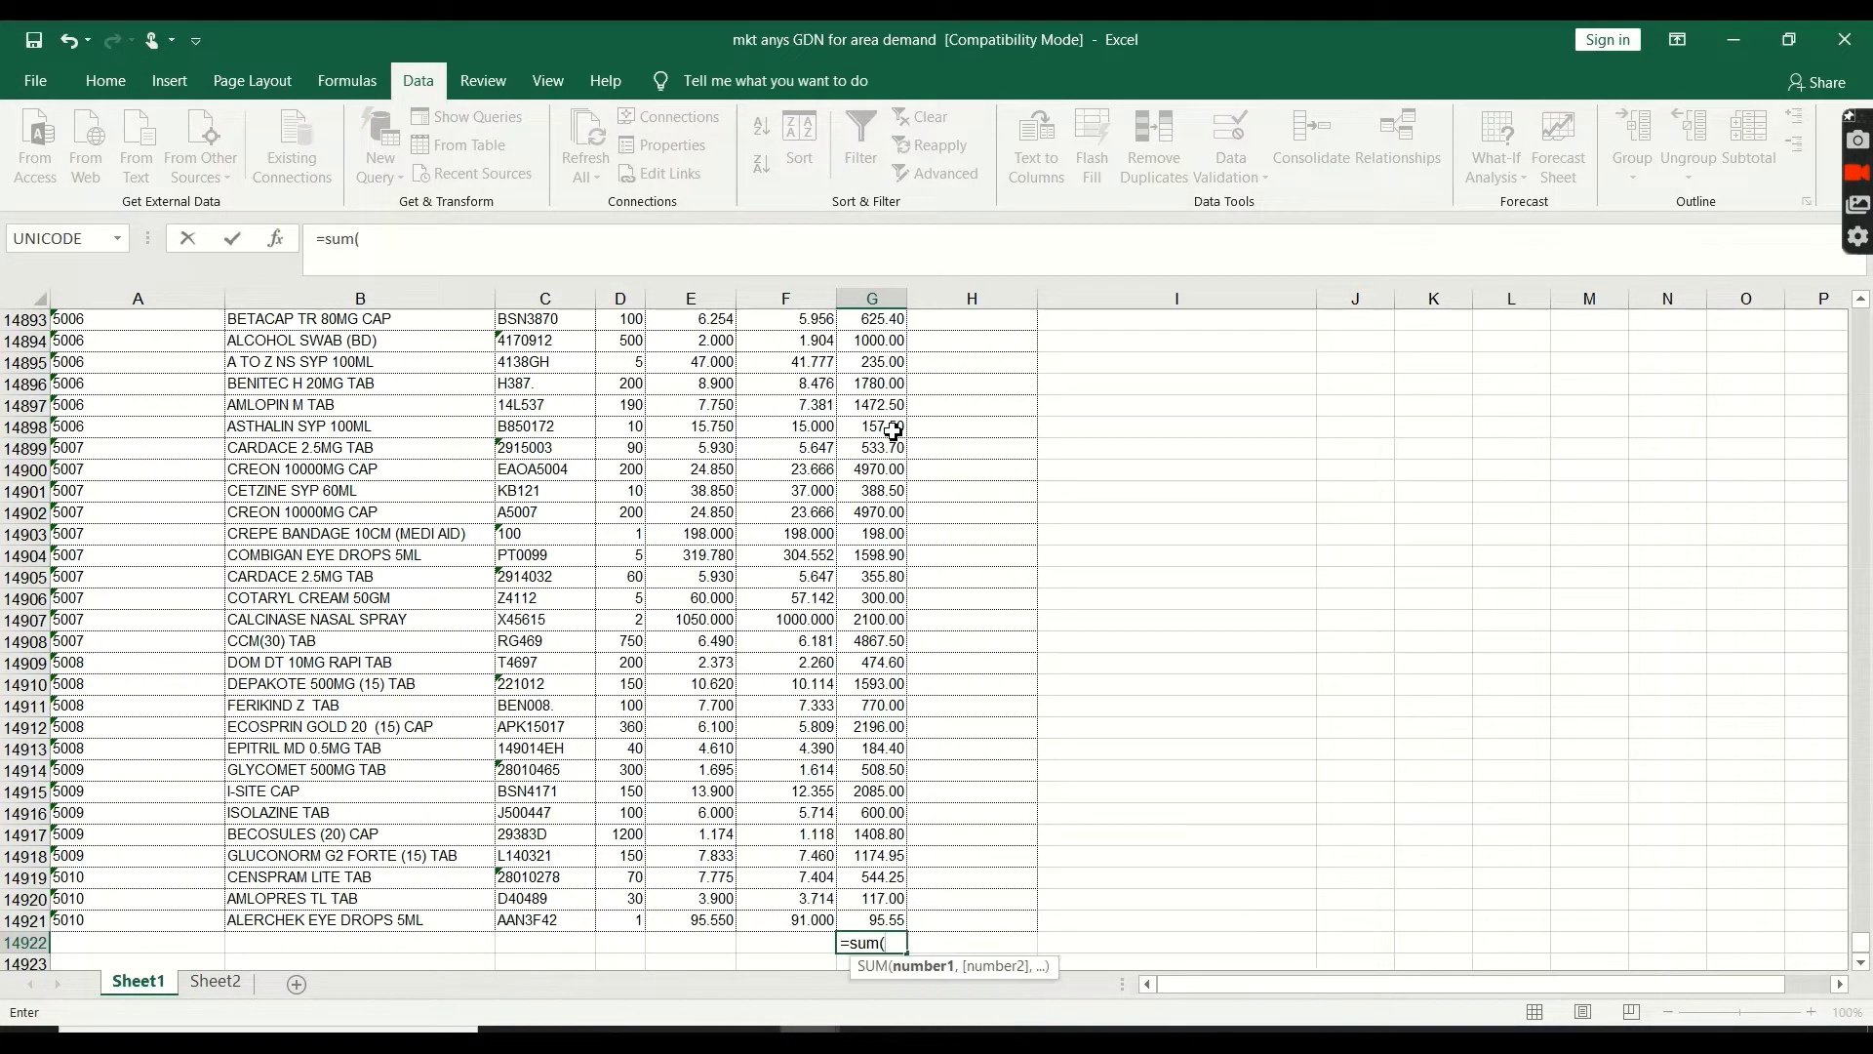
pyautogui.click(859, 384)
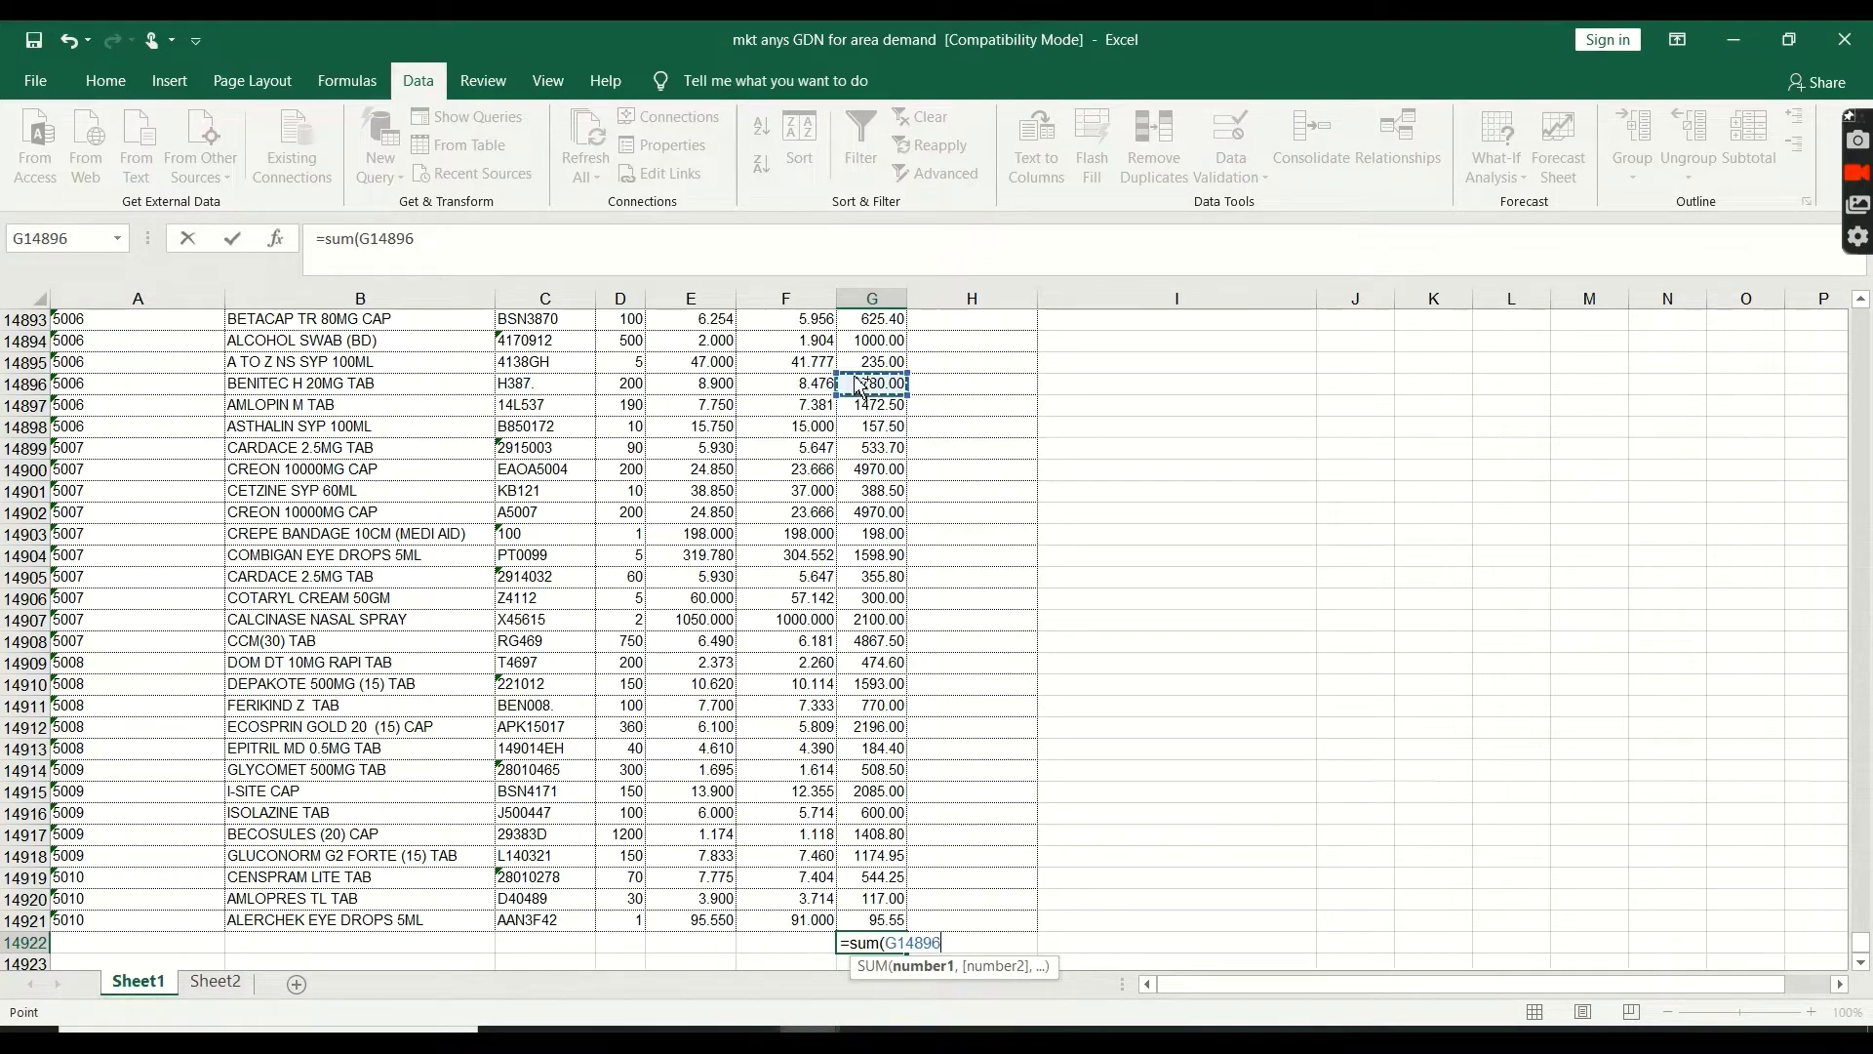
pyautogui.hotkey('ctrl', 'Up')
pyautogui.press('Up')
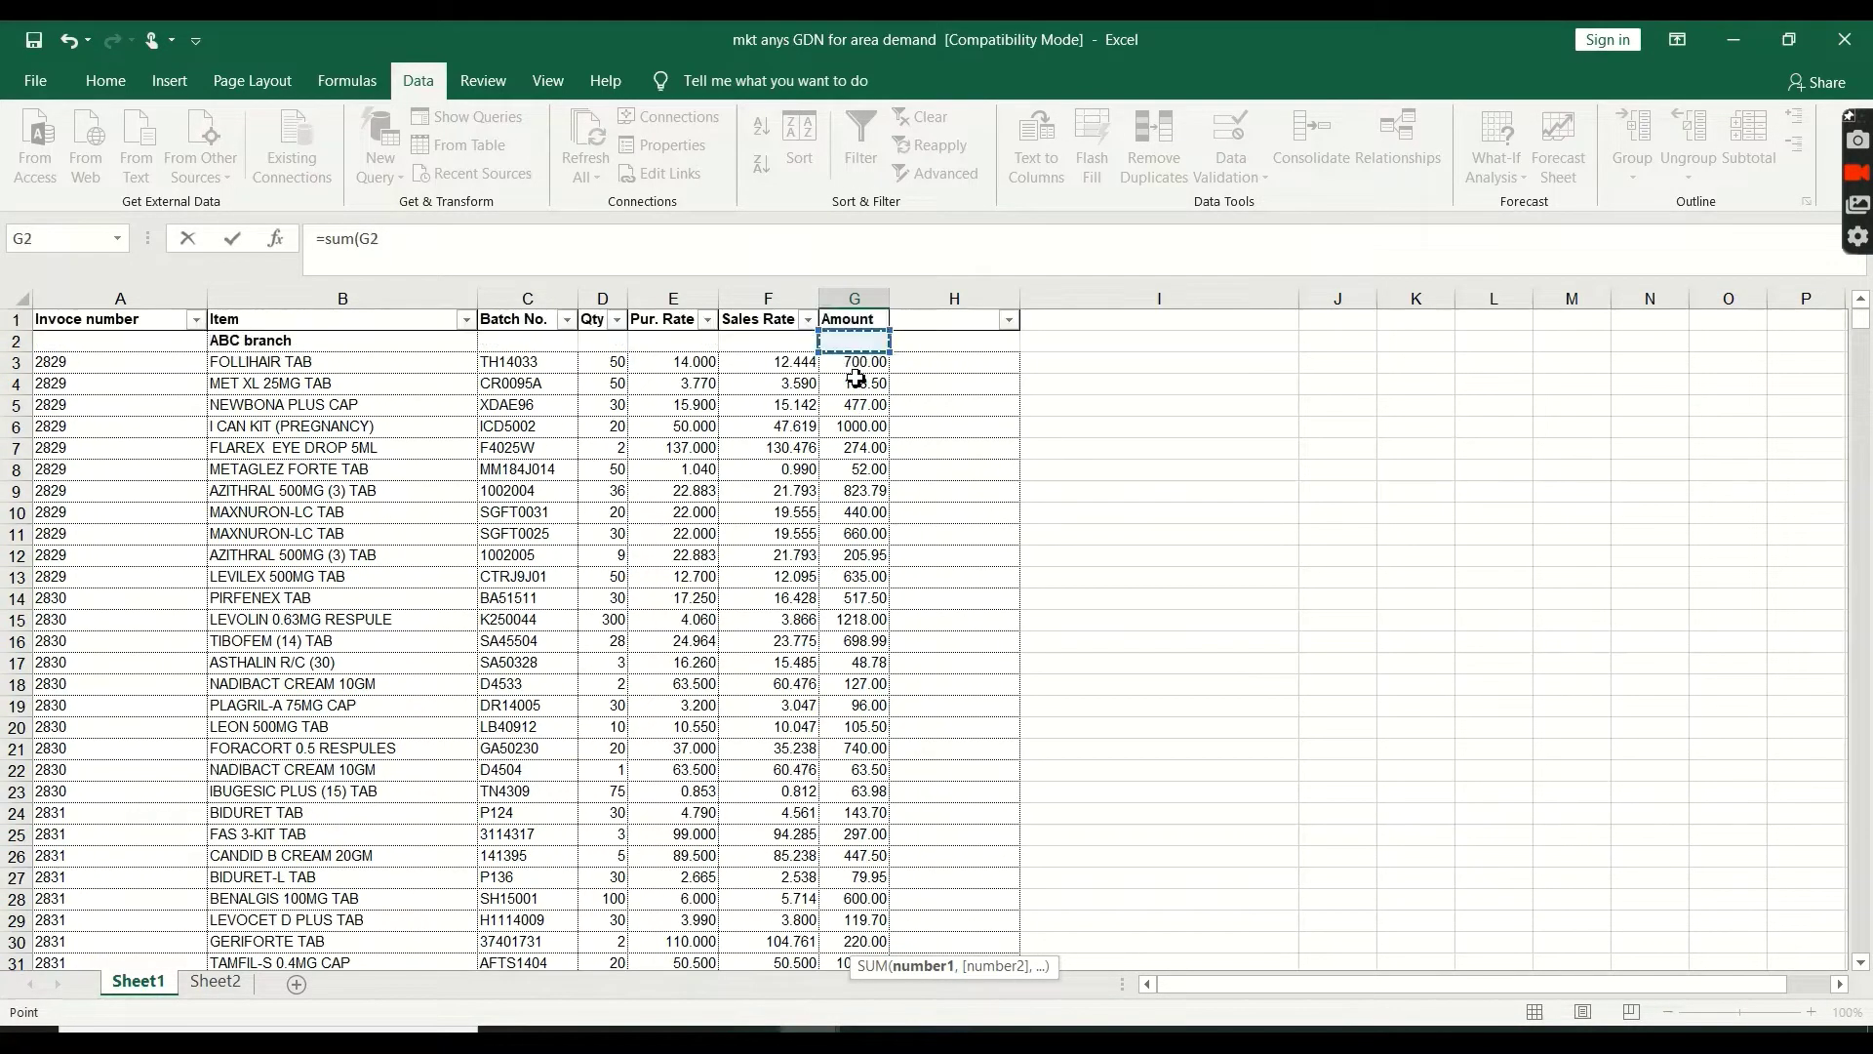
pyautogui.press('Down')
pyautogui.hotkey('ctrl', 'shift', 'Down')
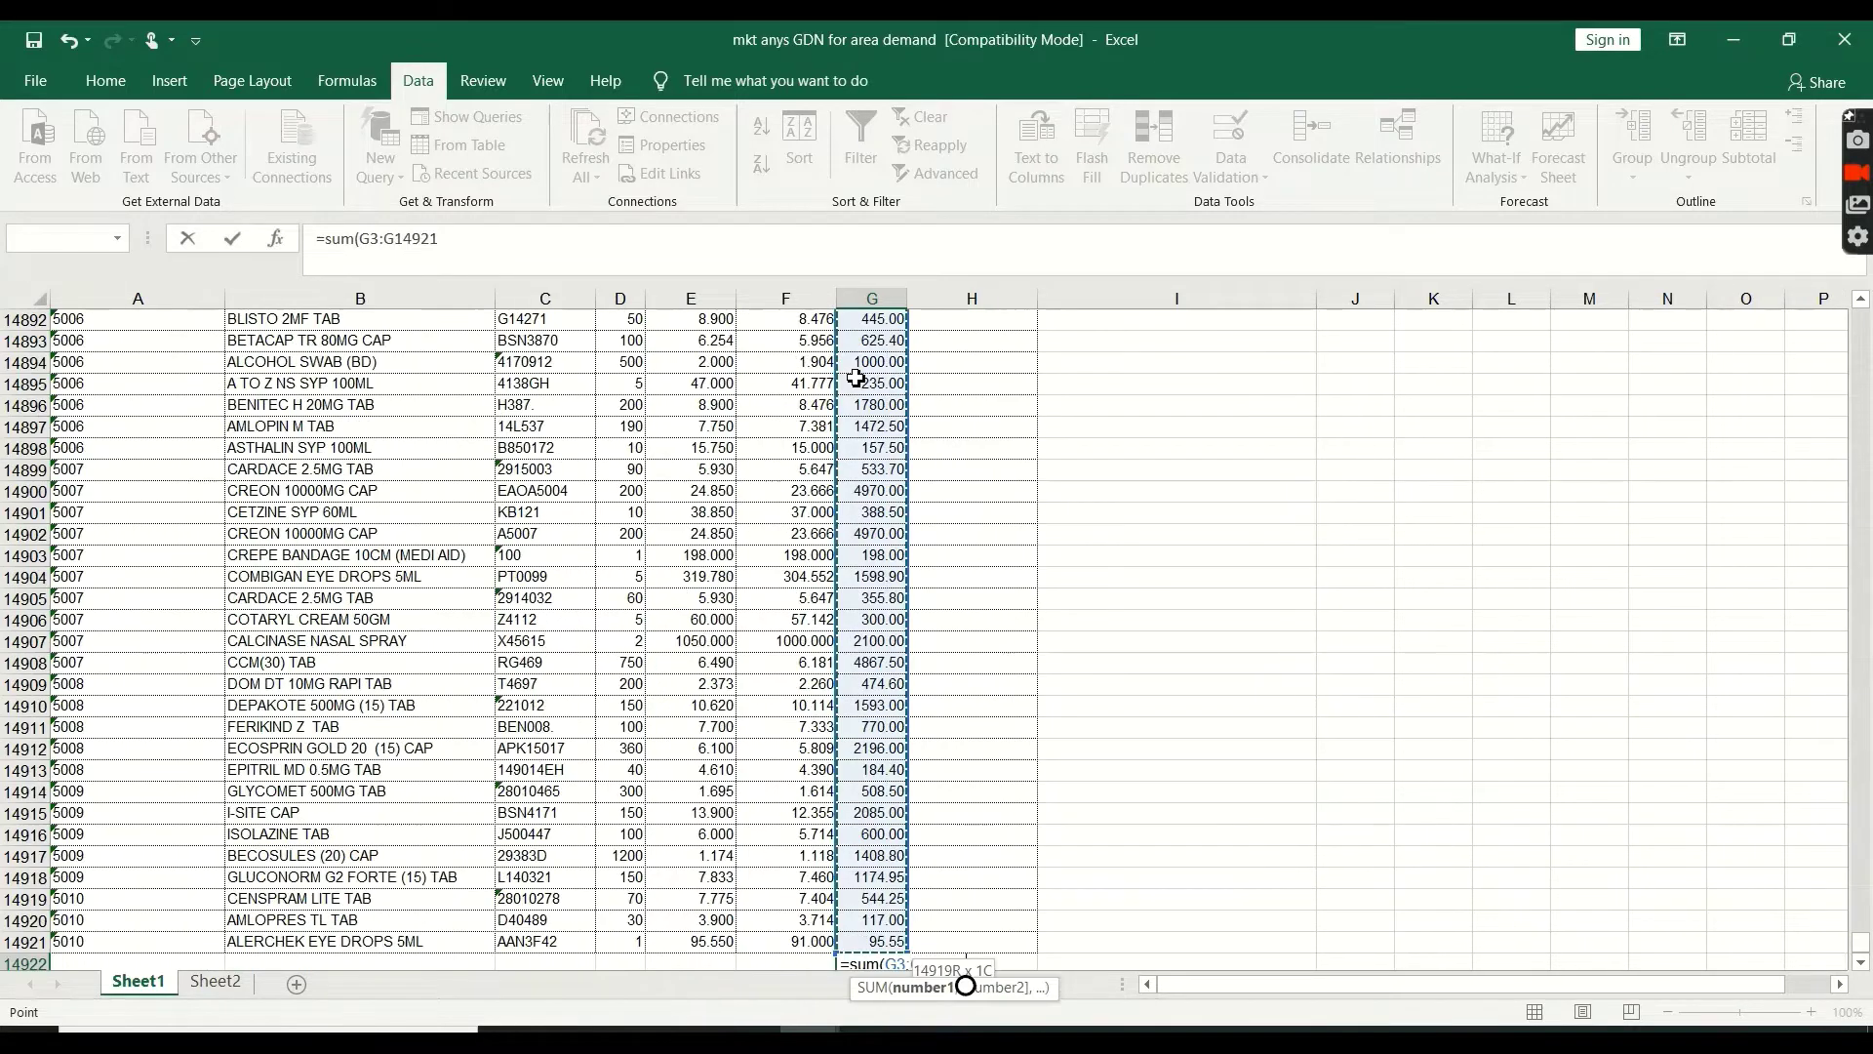
pyautogui.write(')')
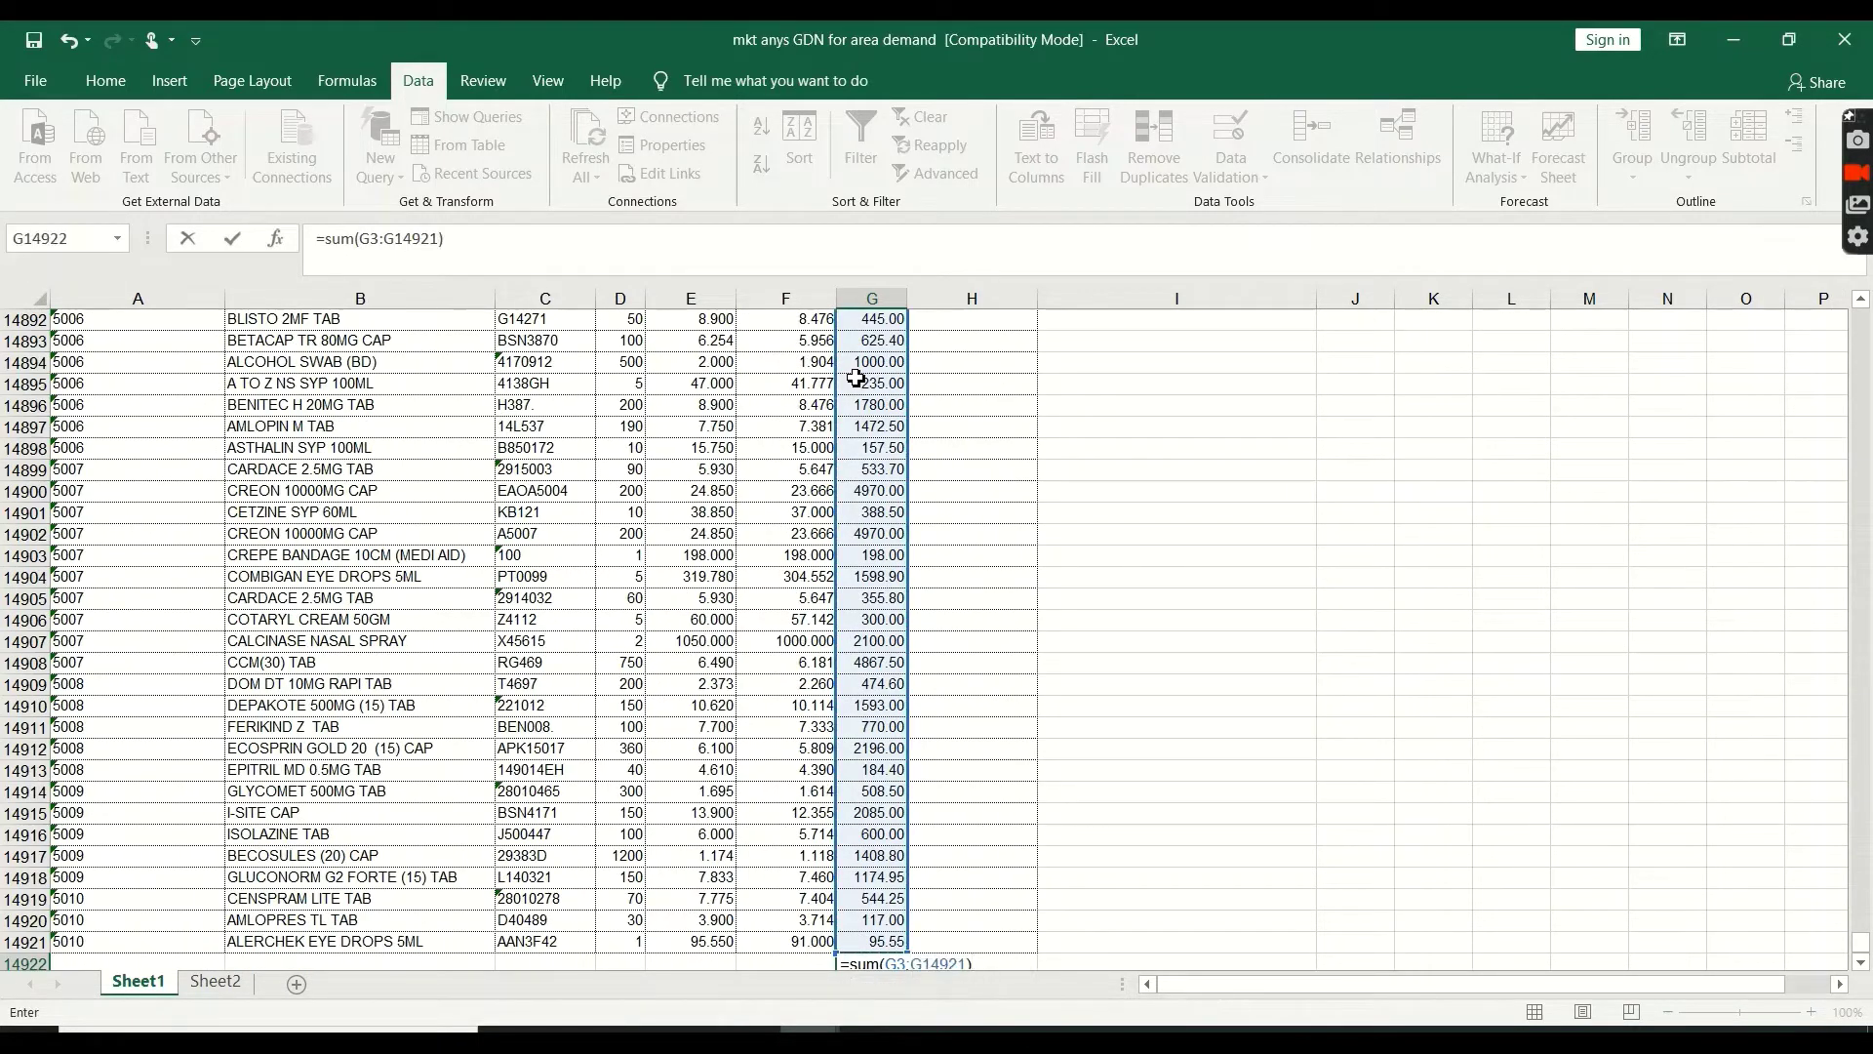
pyautogui.press('Return')
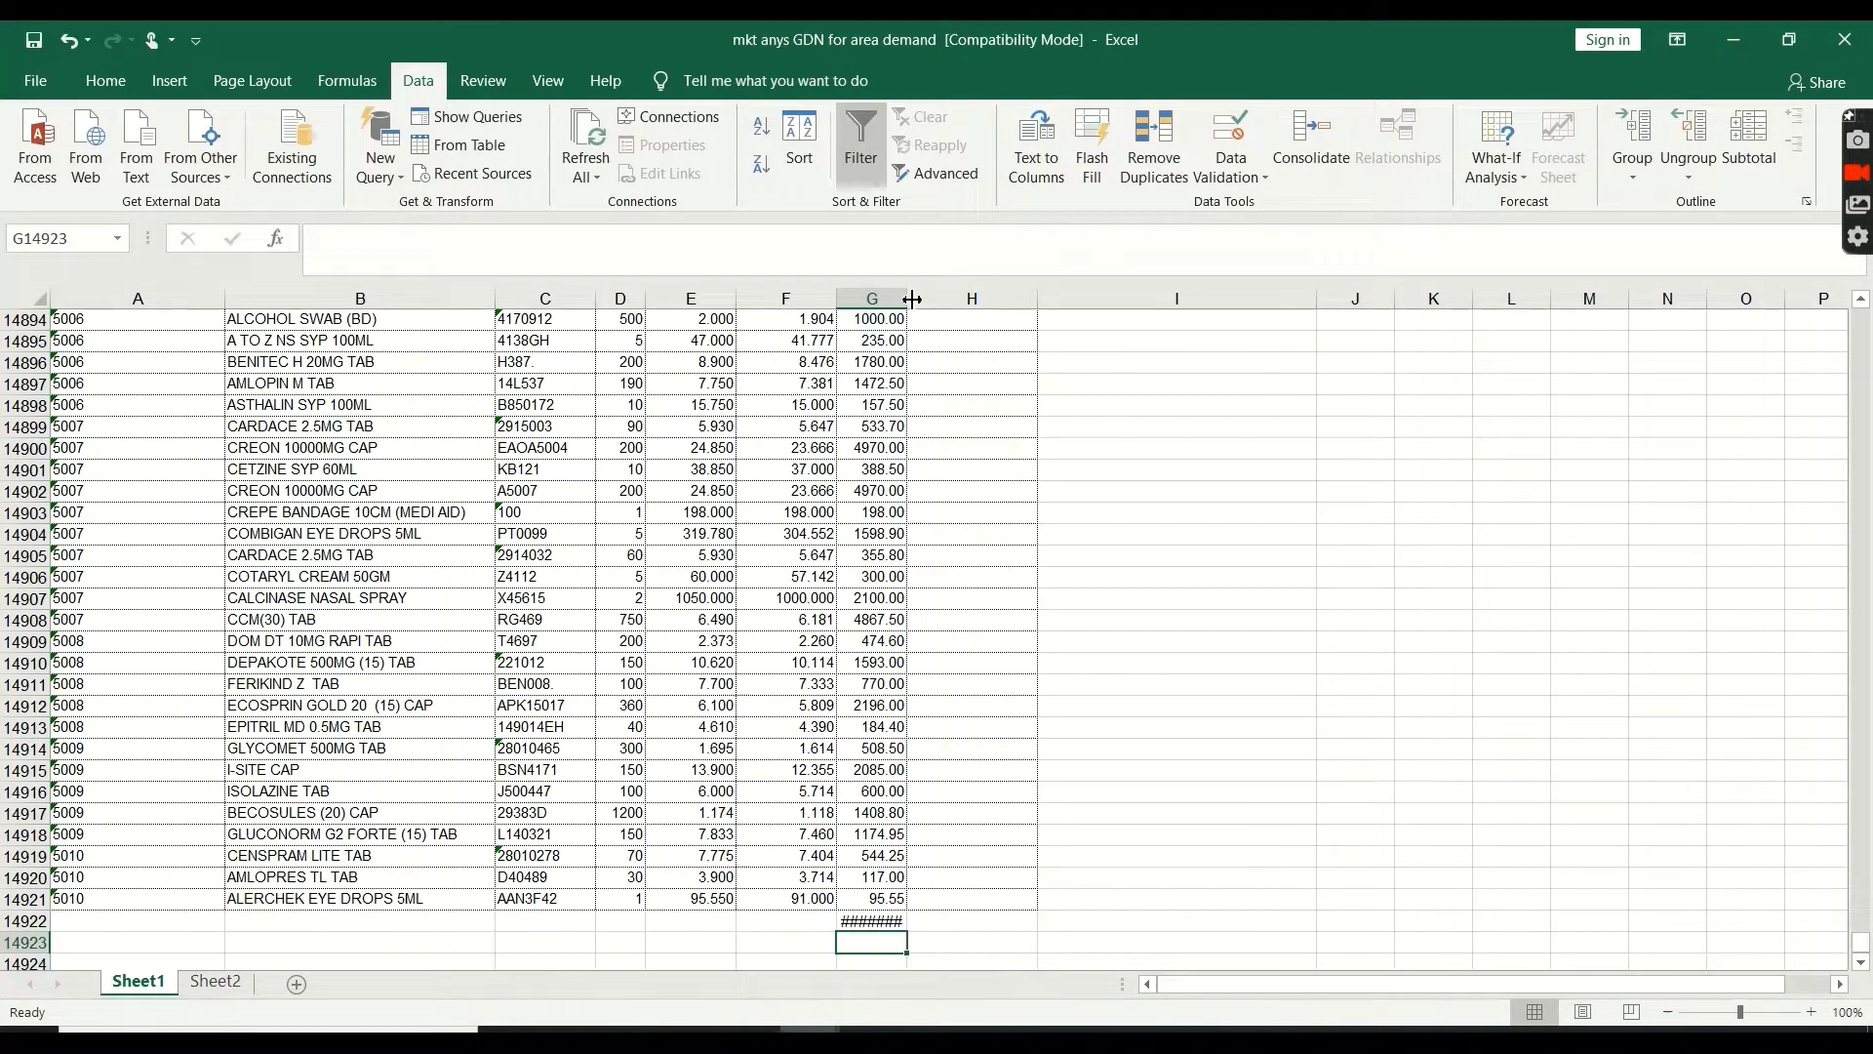
pyautogui.doubleClick(912, 299)
pyautogui.click(919, 924)
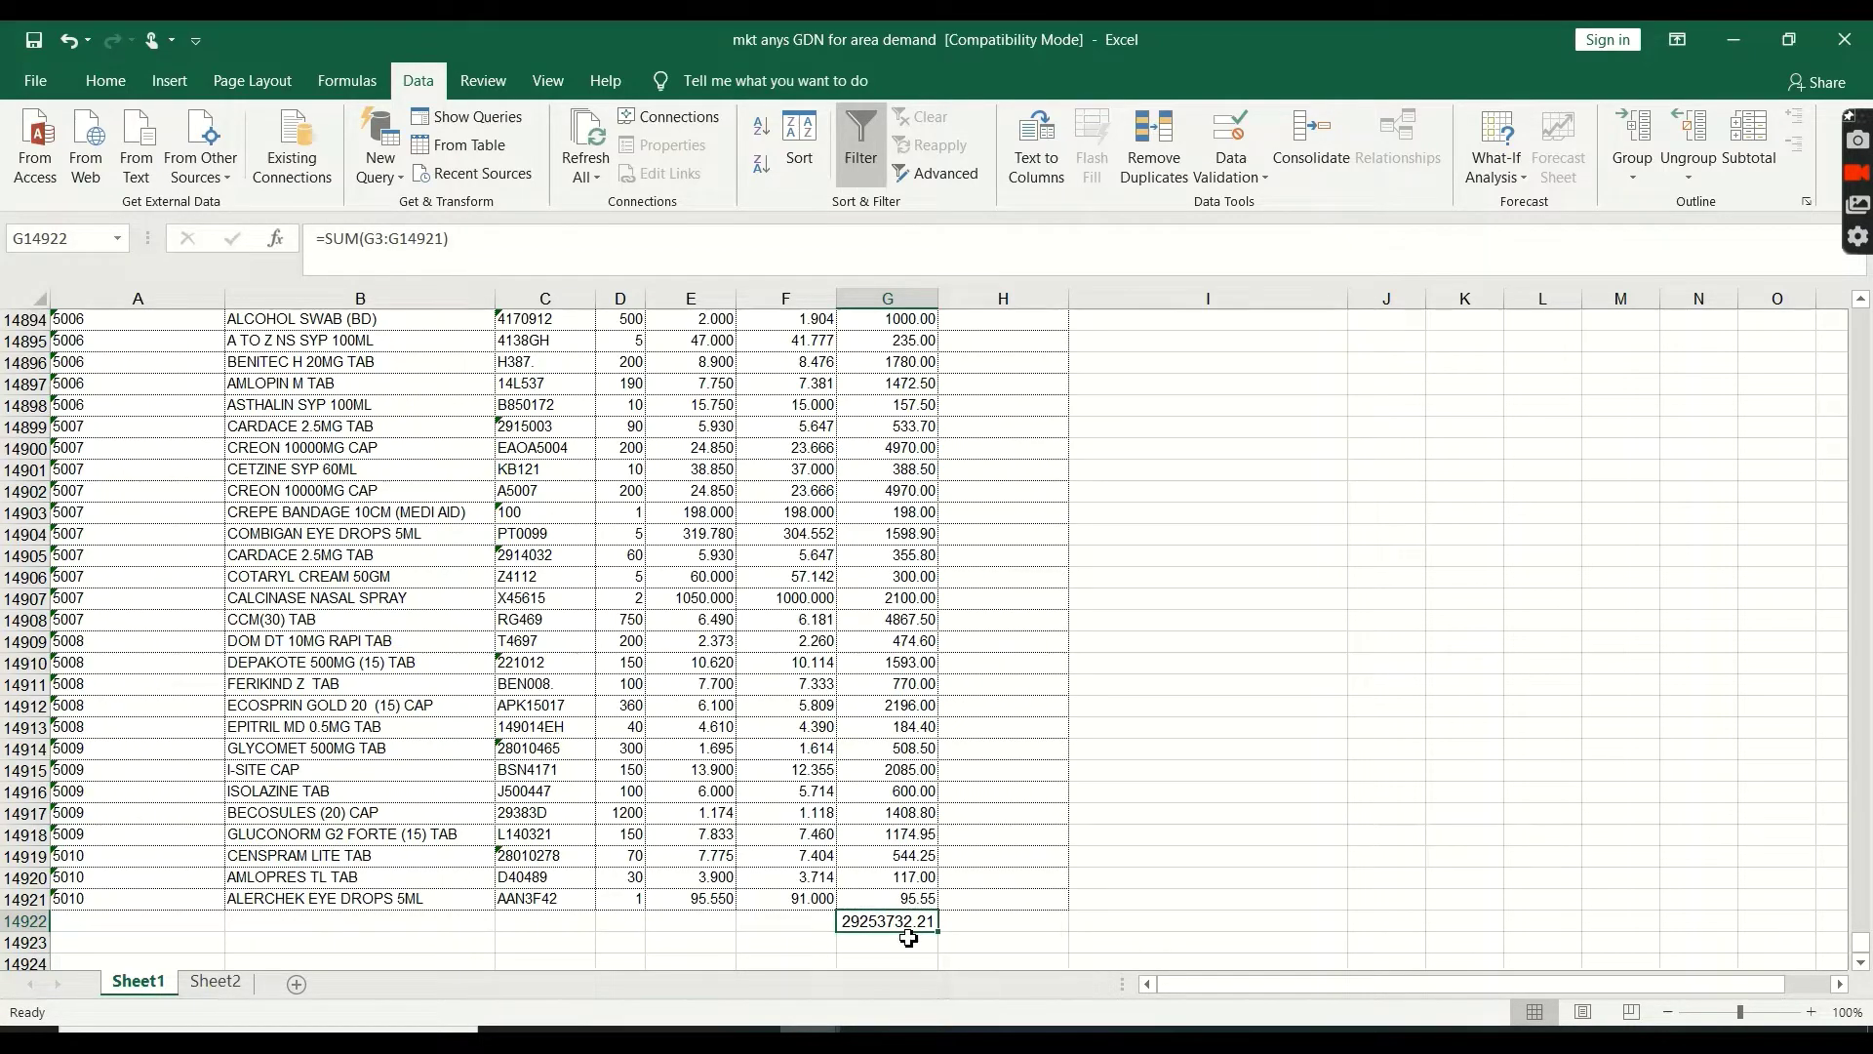
# Replace the typed formula in G14922 with an AutoSum of the Amount values in G3:G14921
pyautogui.press('BackSpace')
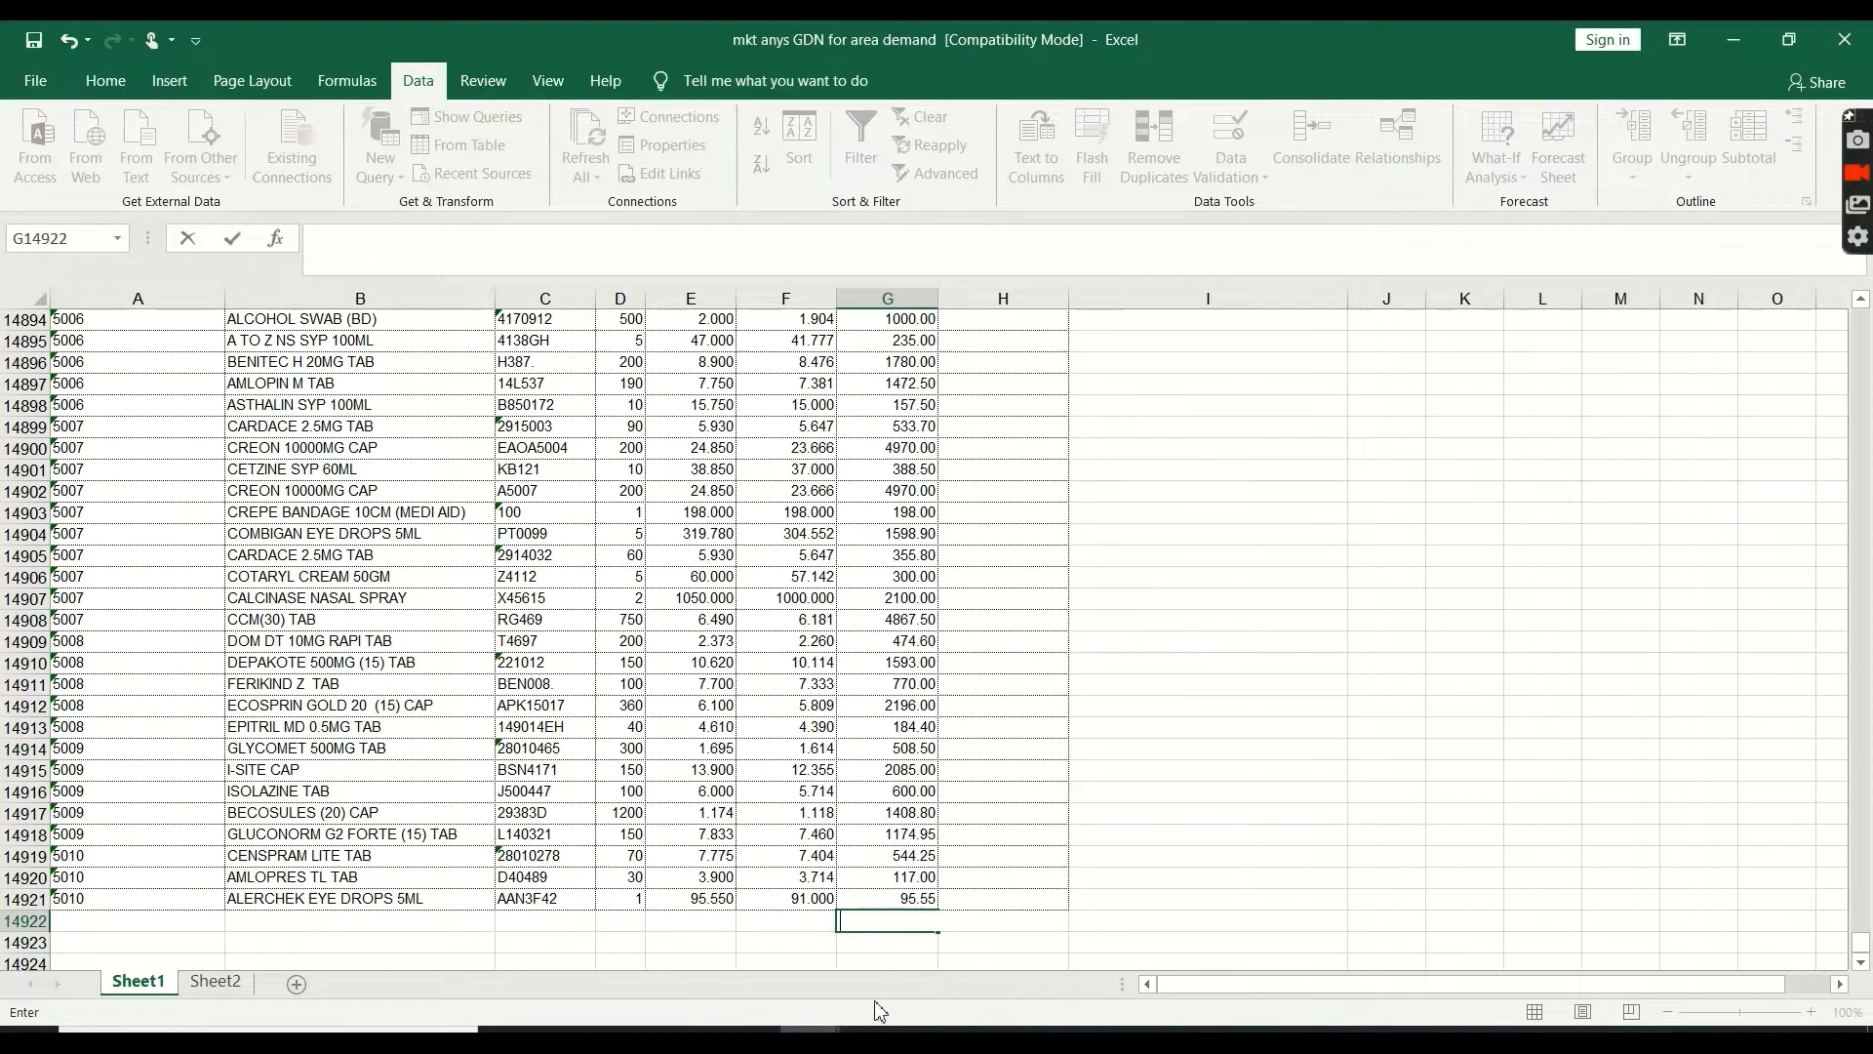
pyautogui.press('Left')
pyautogui.click(900, 927)
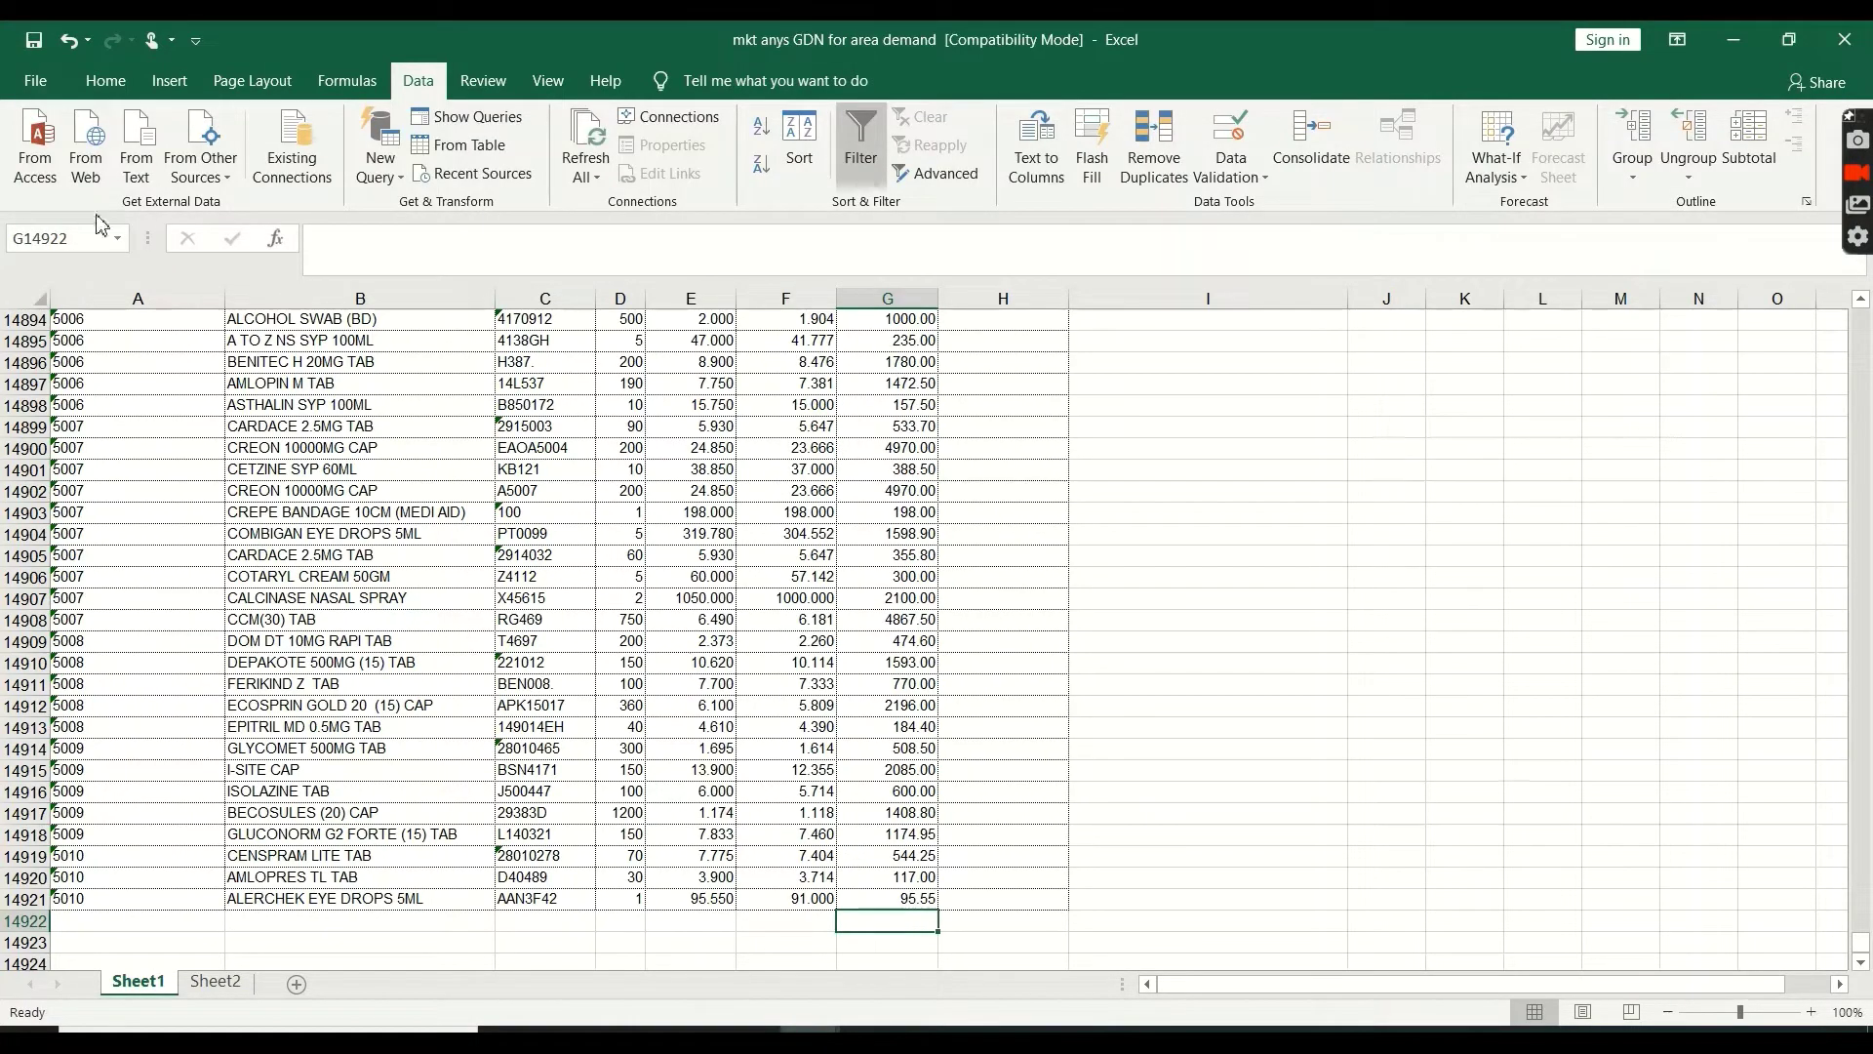
pyautogui.click(106, 81)
pyautogui.click(347, 81)
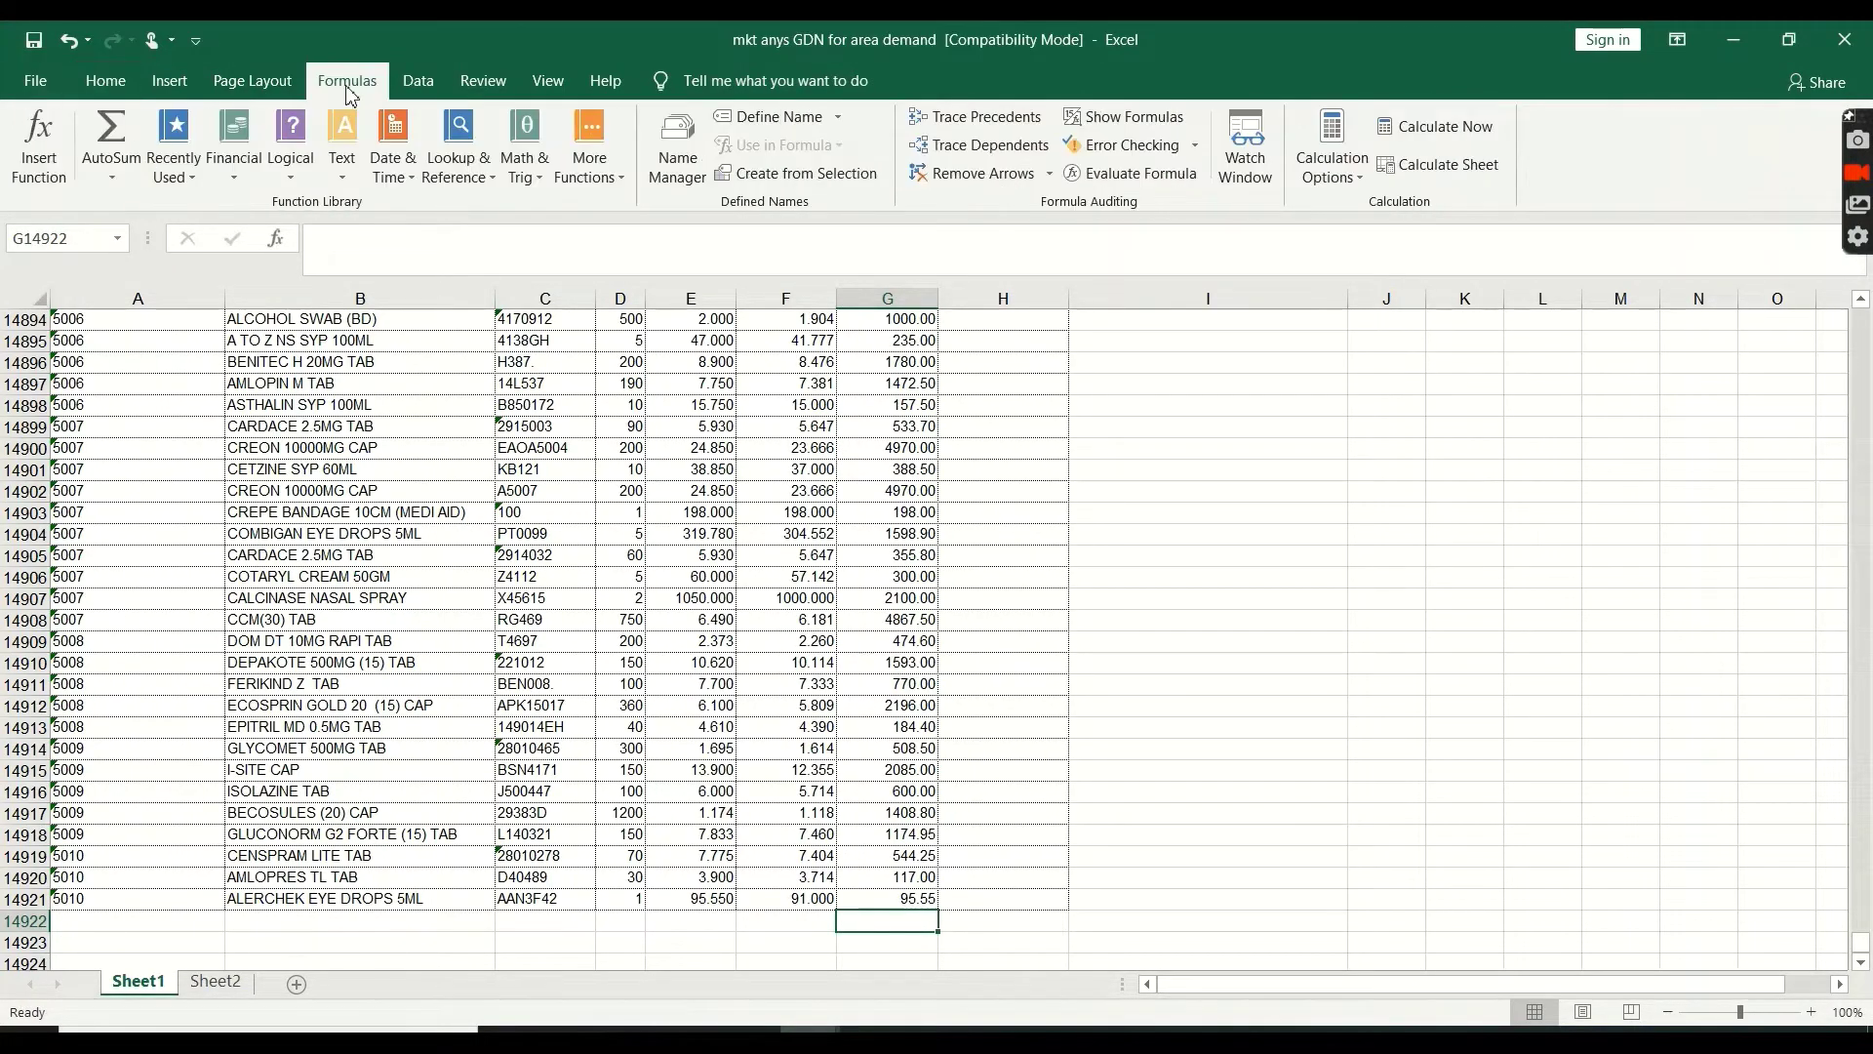
pyautogui.click(112, 173)
pyautogui.click(183, 213)
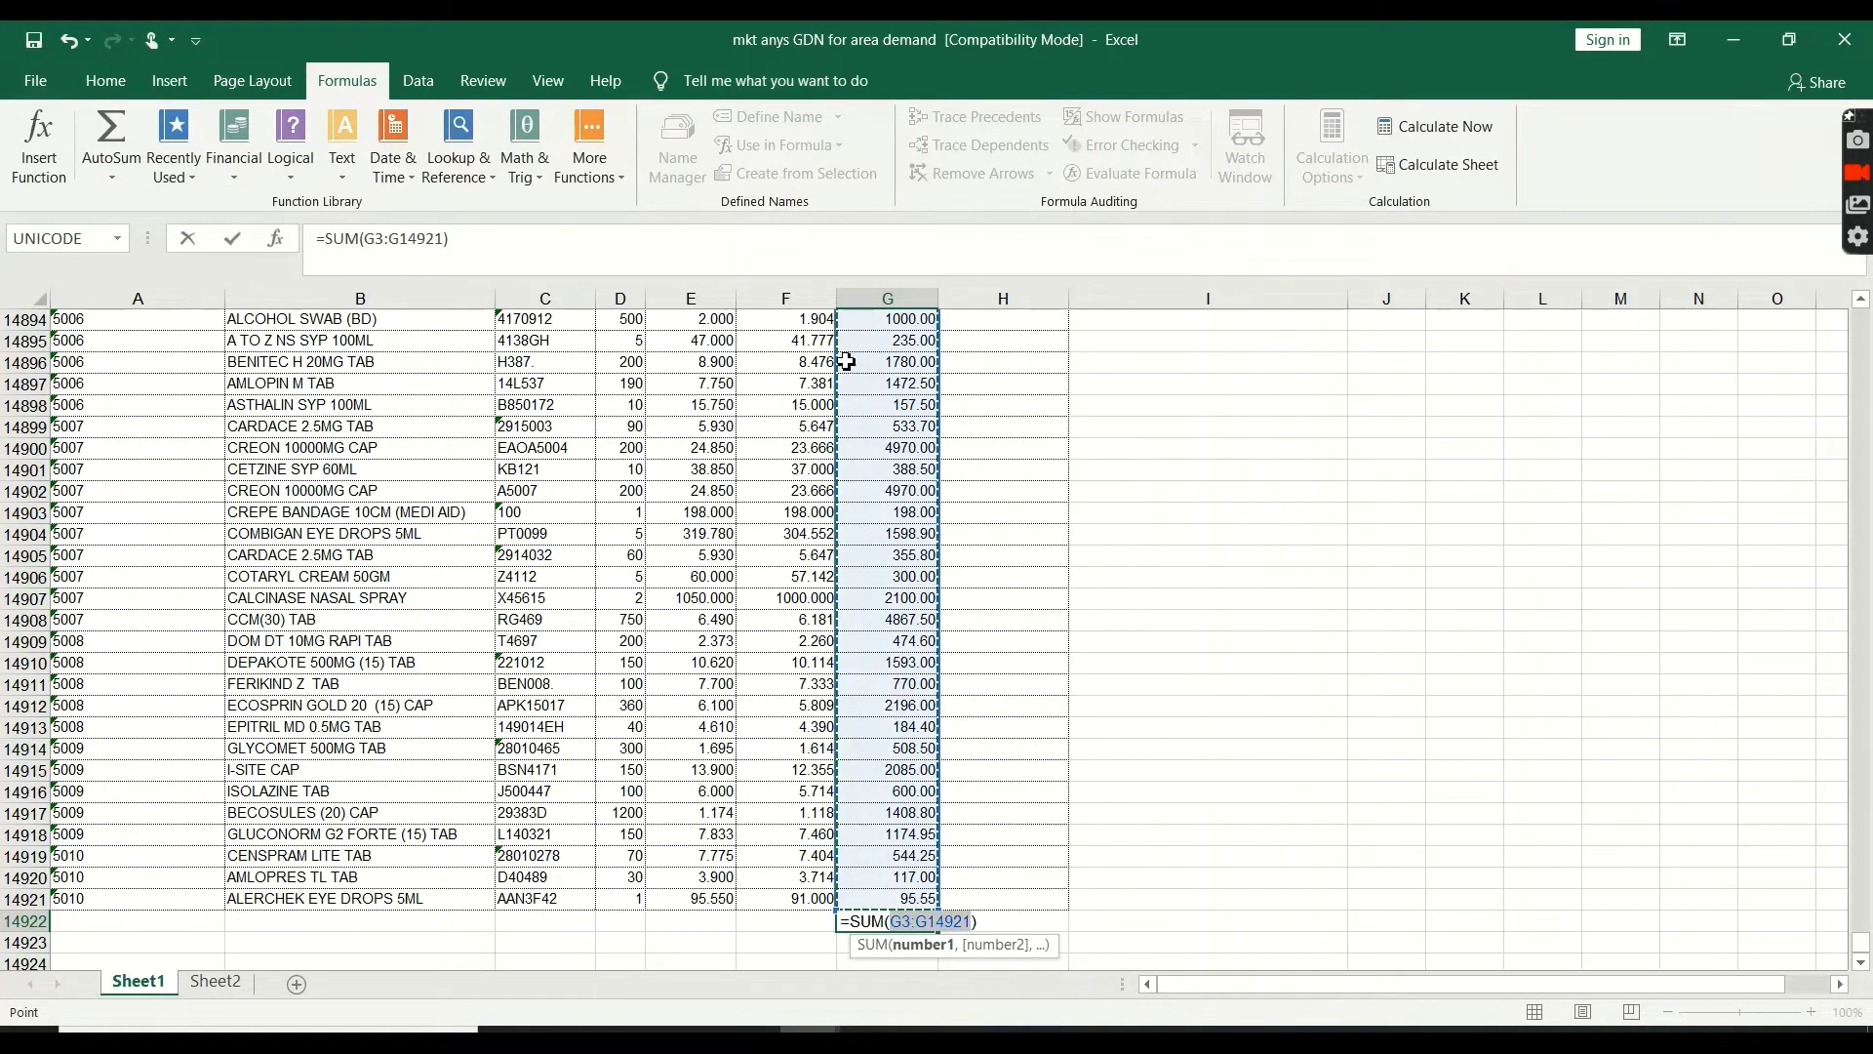
pyautogui.scroll(16, 921, 330)
pyautogui.press('Return')
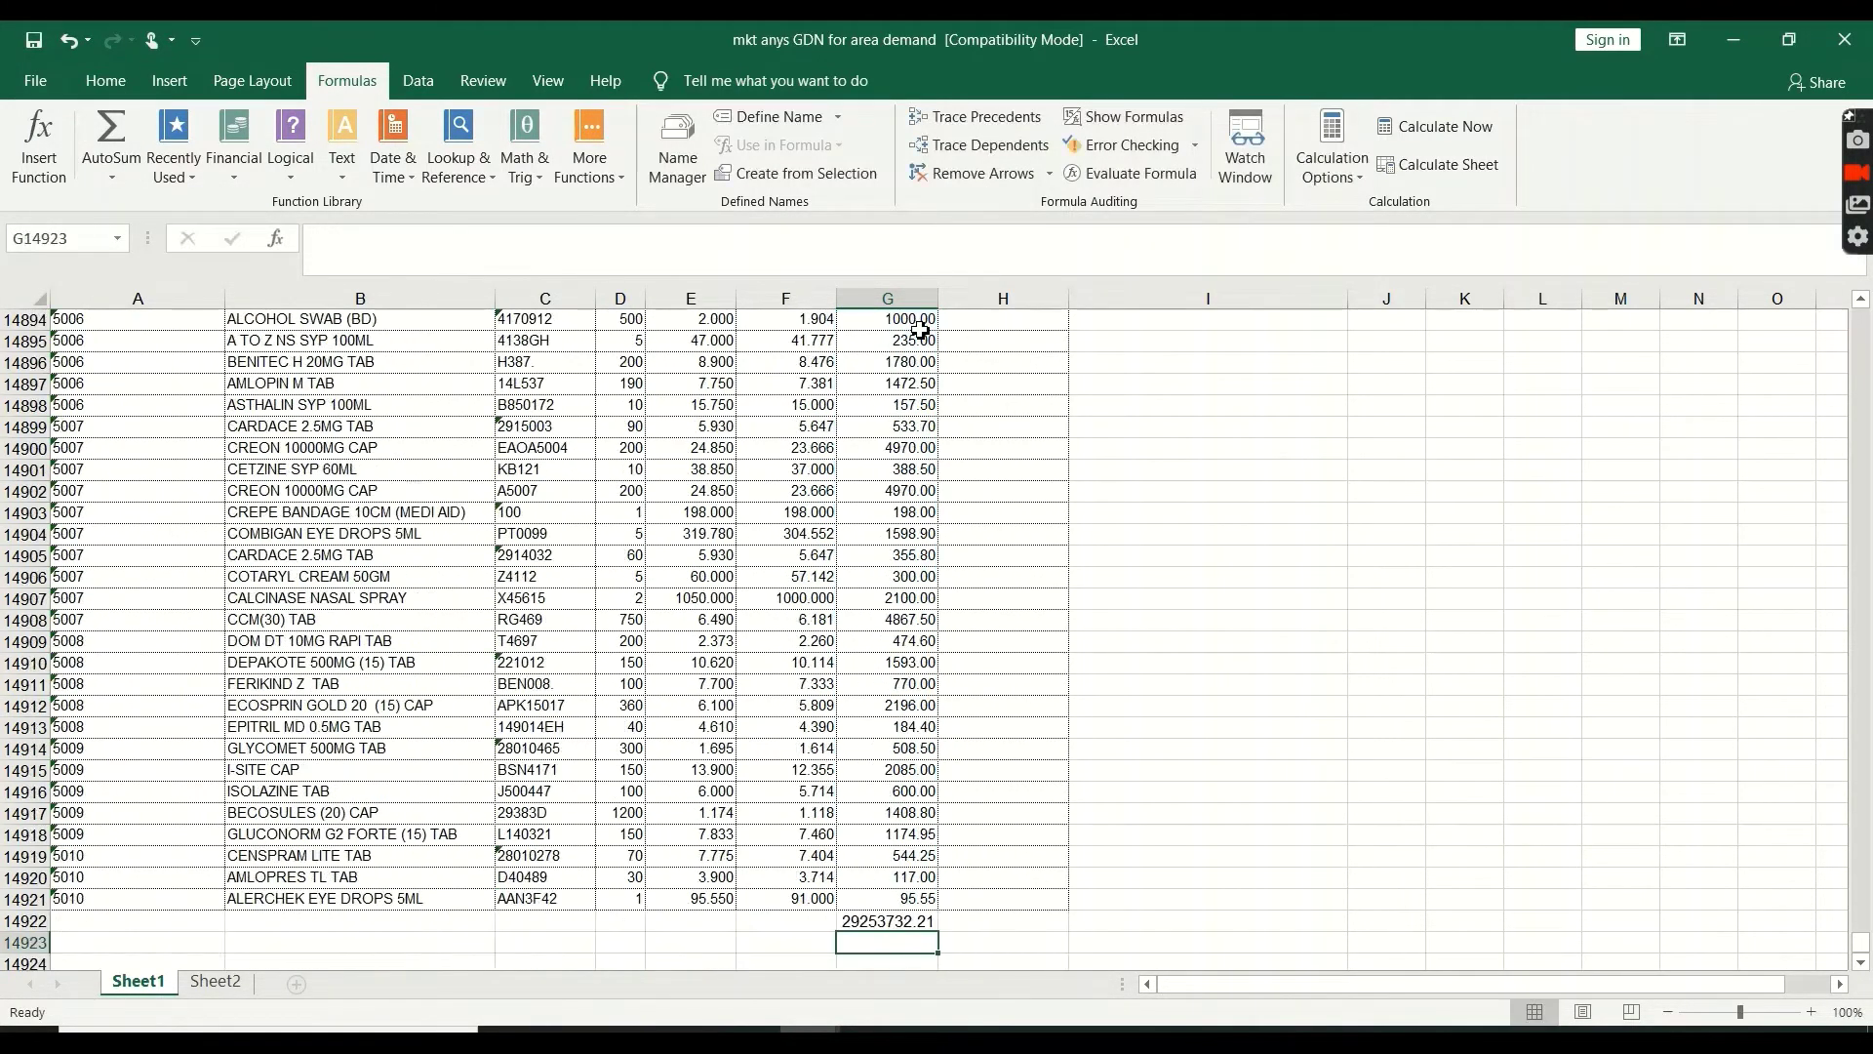
pyautogui.scroll(-1, 975, 931)
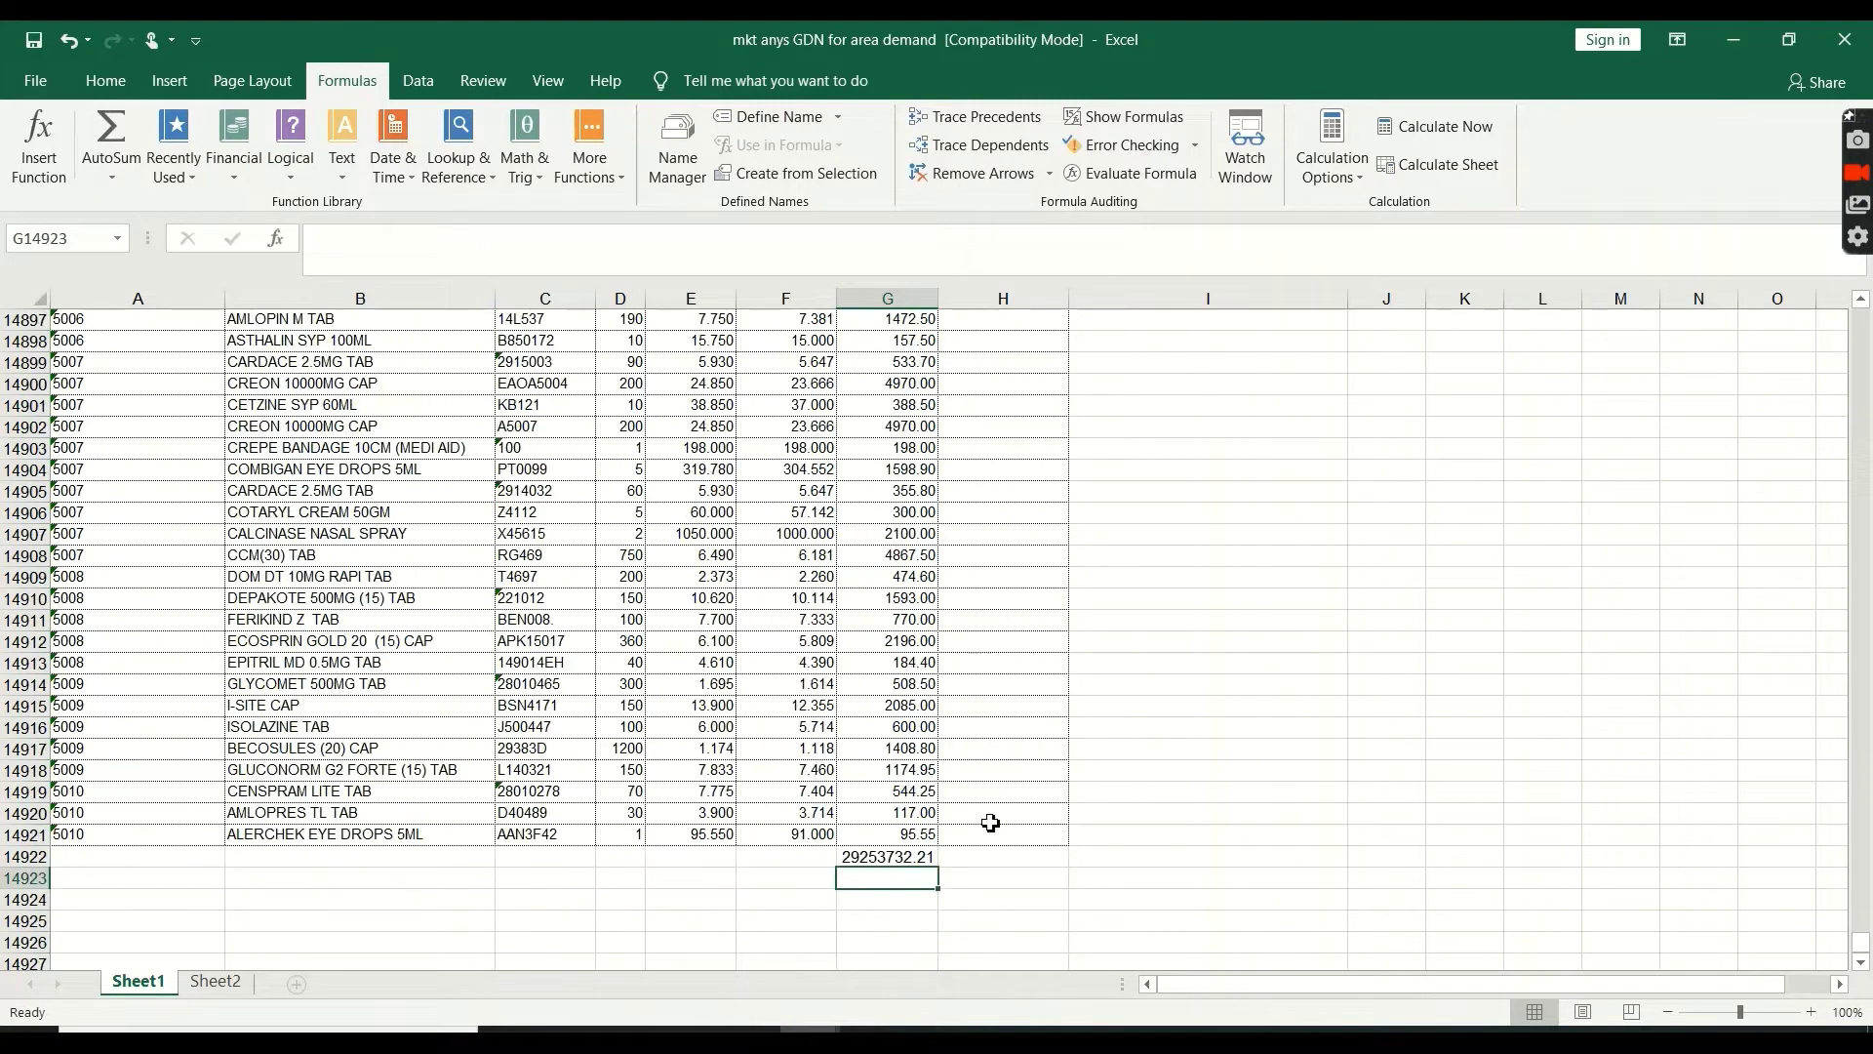
# Try to change the function in the G14922 total from SUM to SUBTOTAL
pyautogui.click(898, 861)
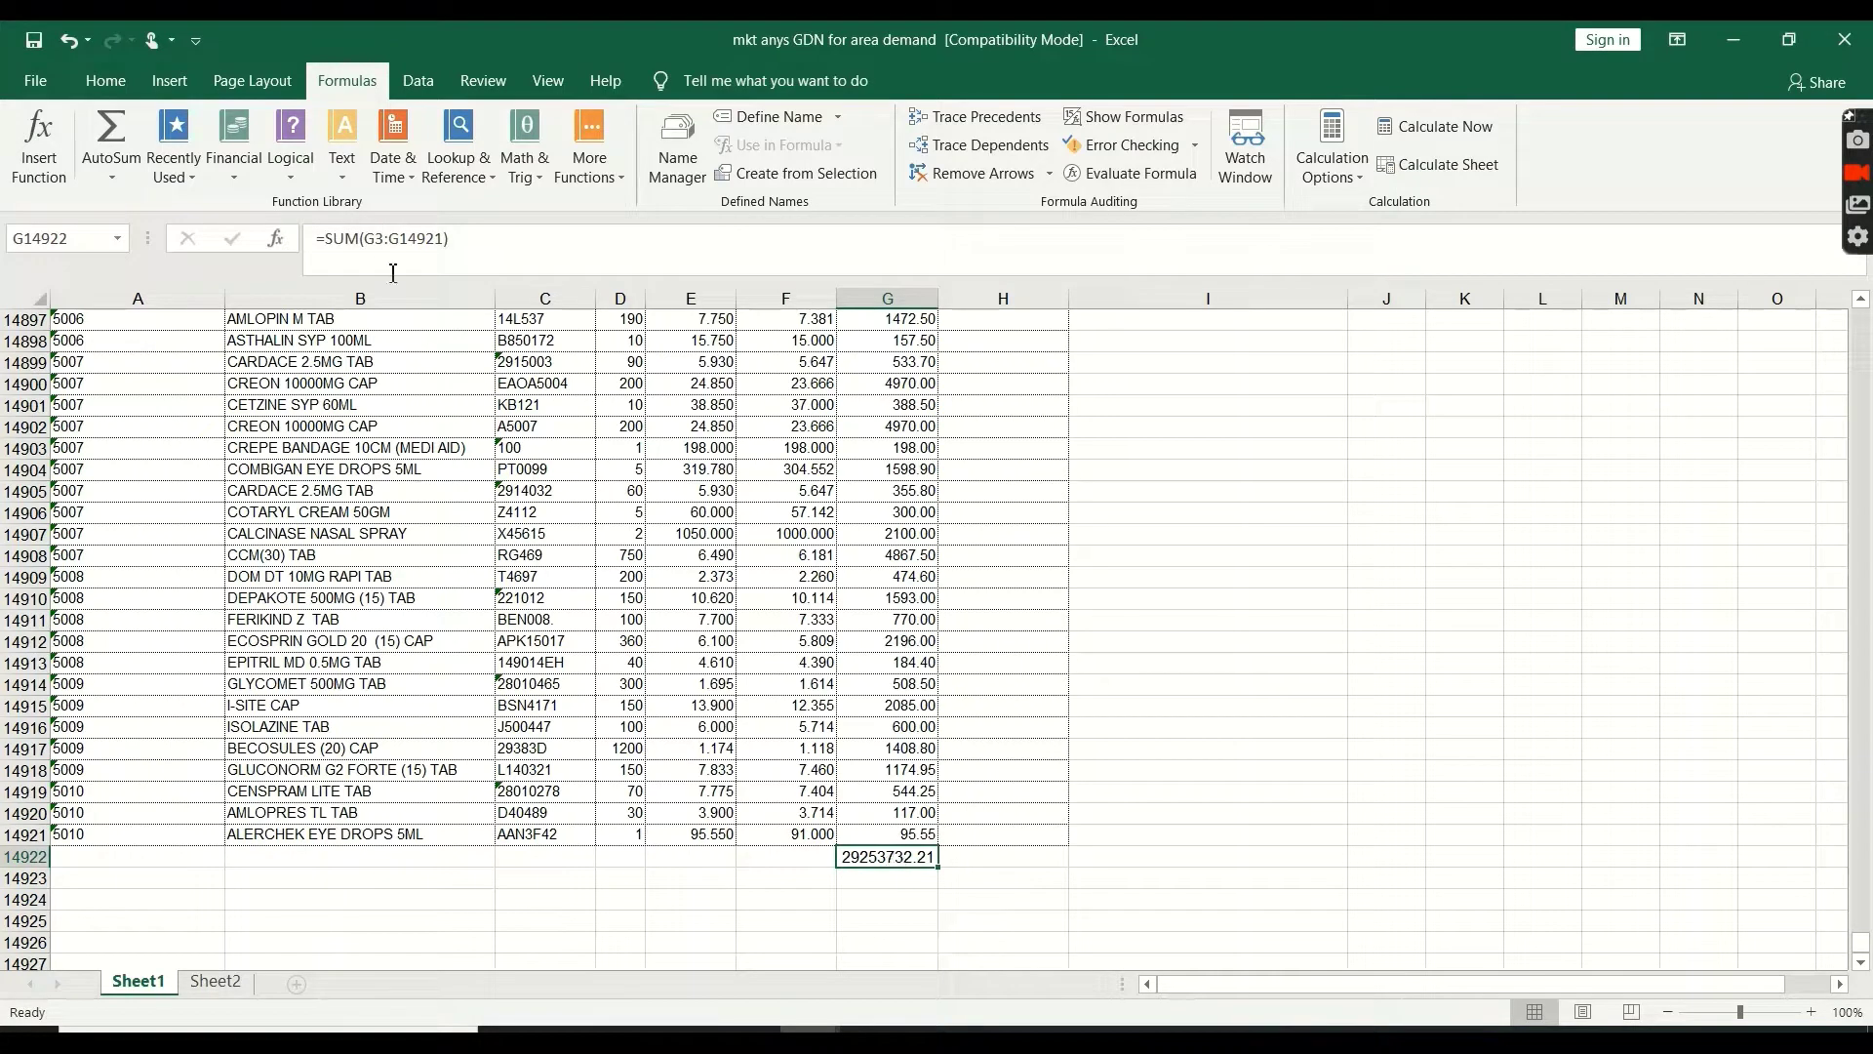
pyautogui.click(362, 242)
pyautogui.press('BackSpace')
pyautogui.press('BackSpace')
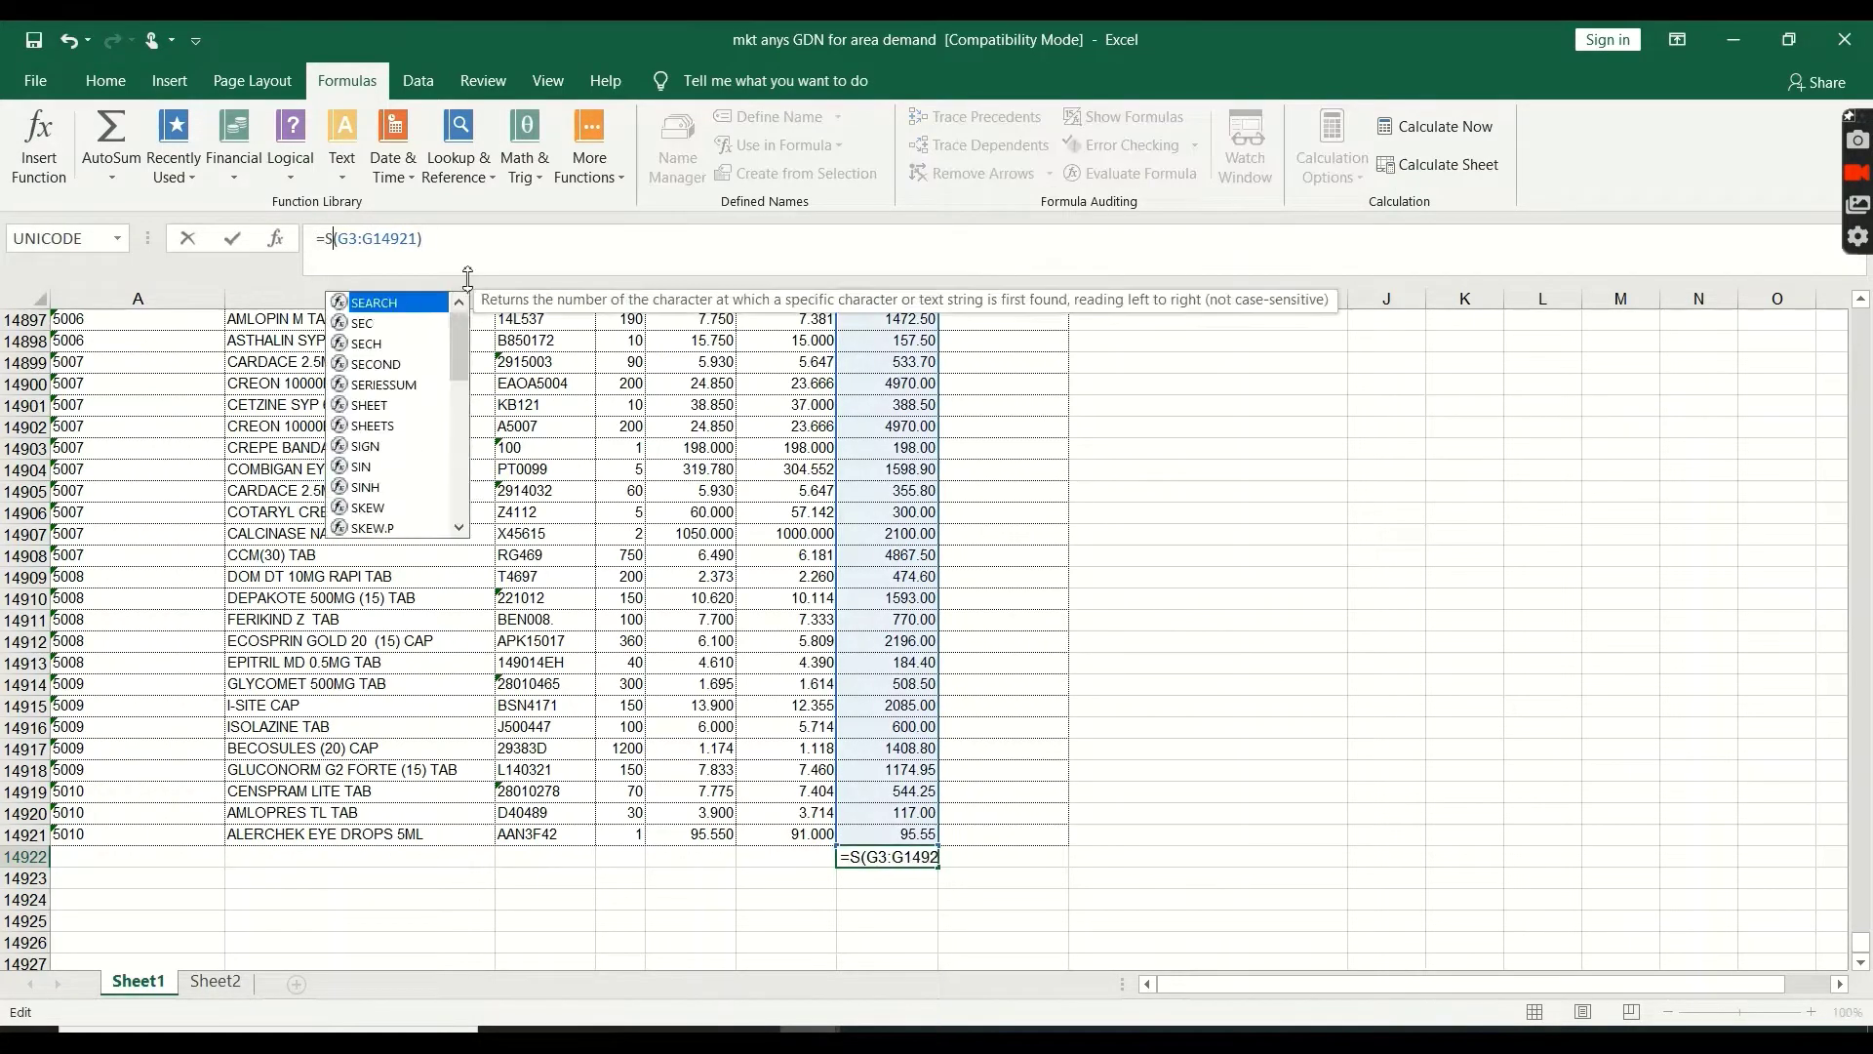
pyautogui.write('ub')
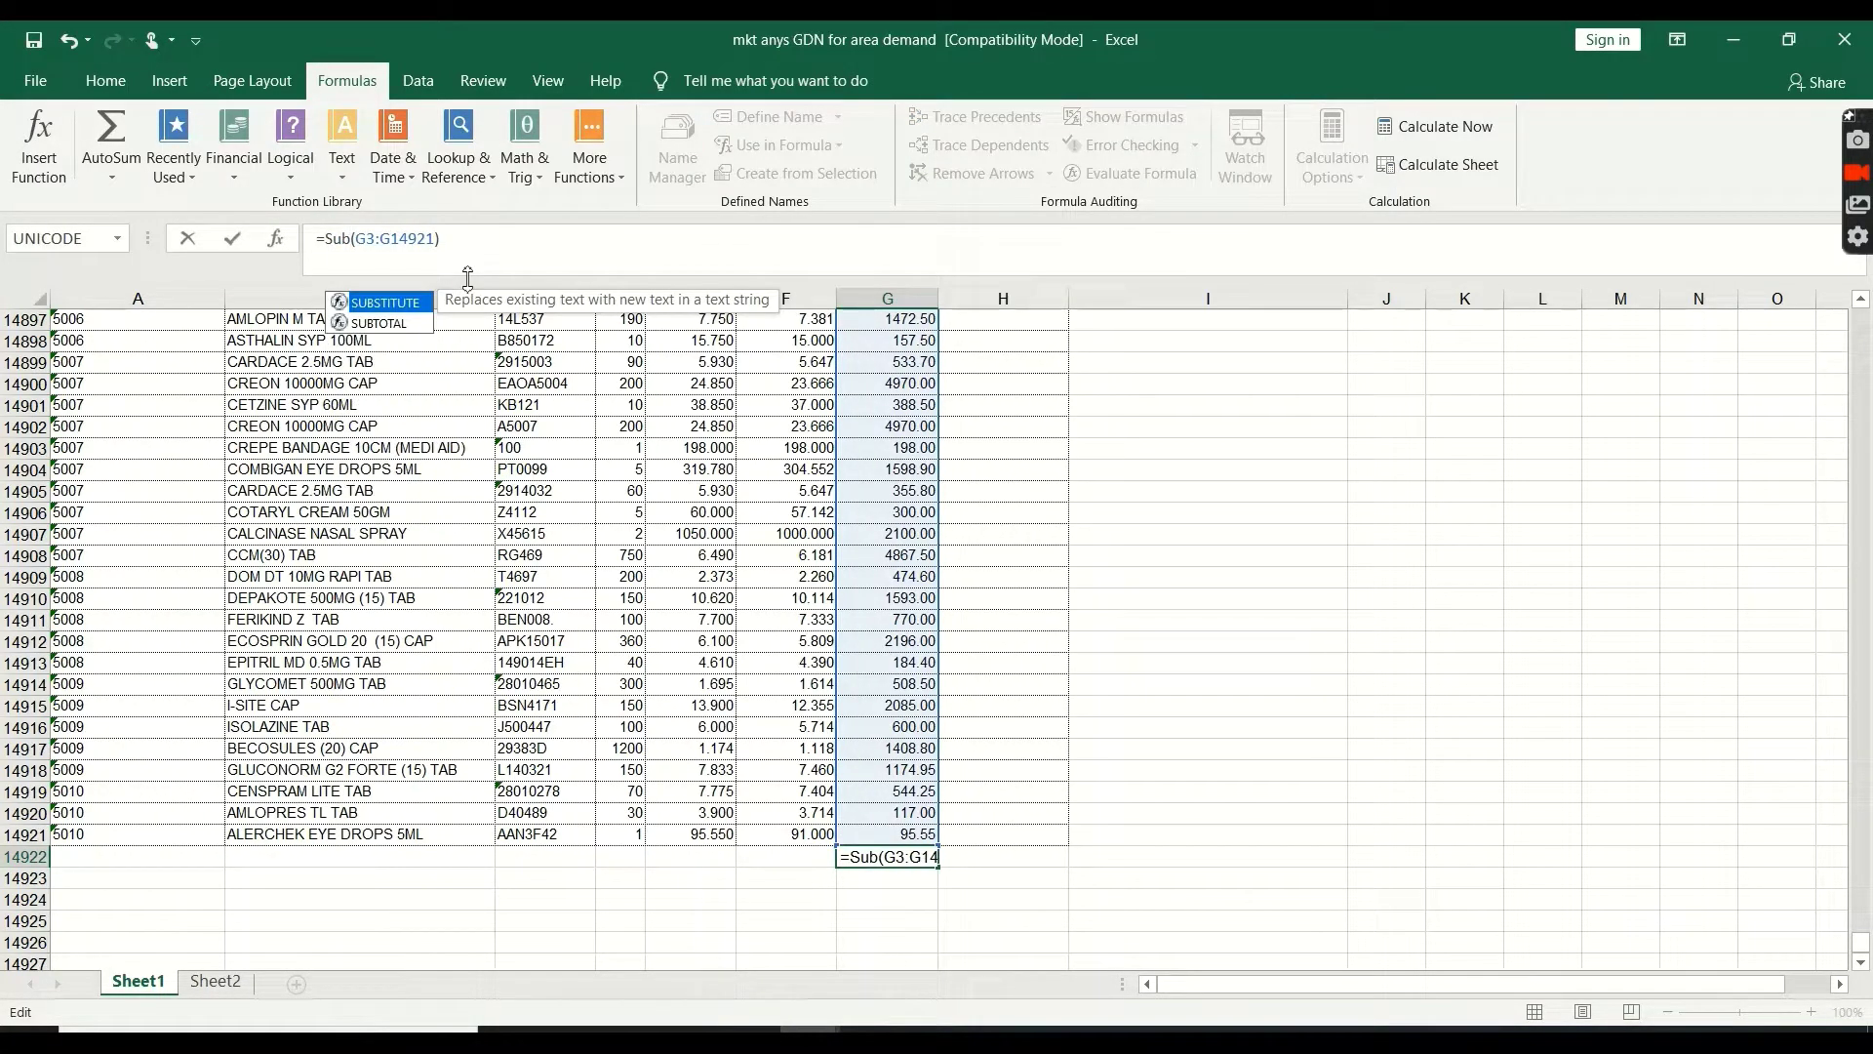
pyautogui.press('Down')
pyautogui.press('Return')
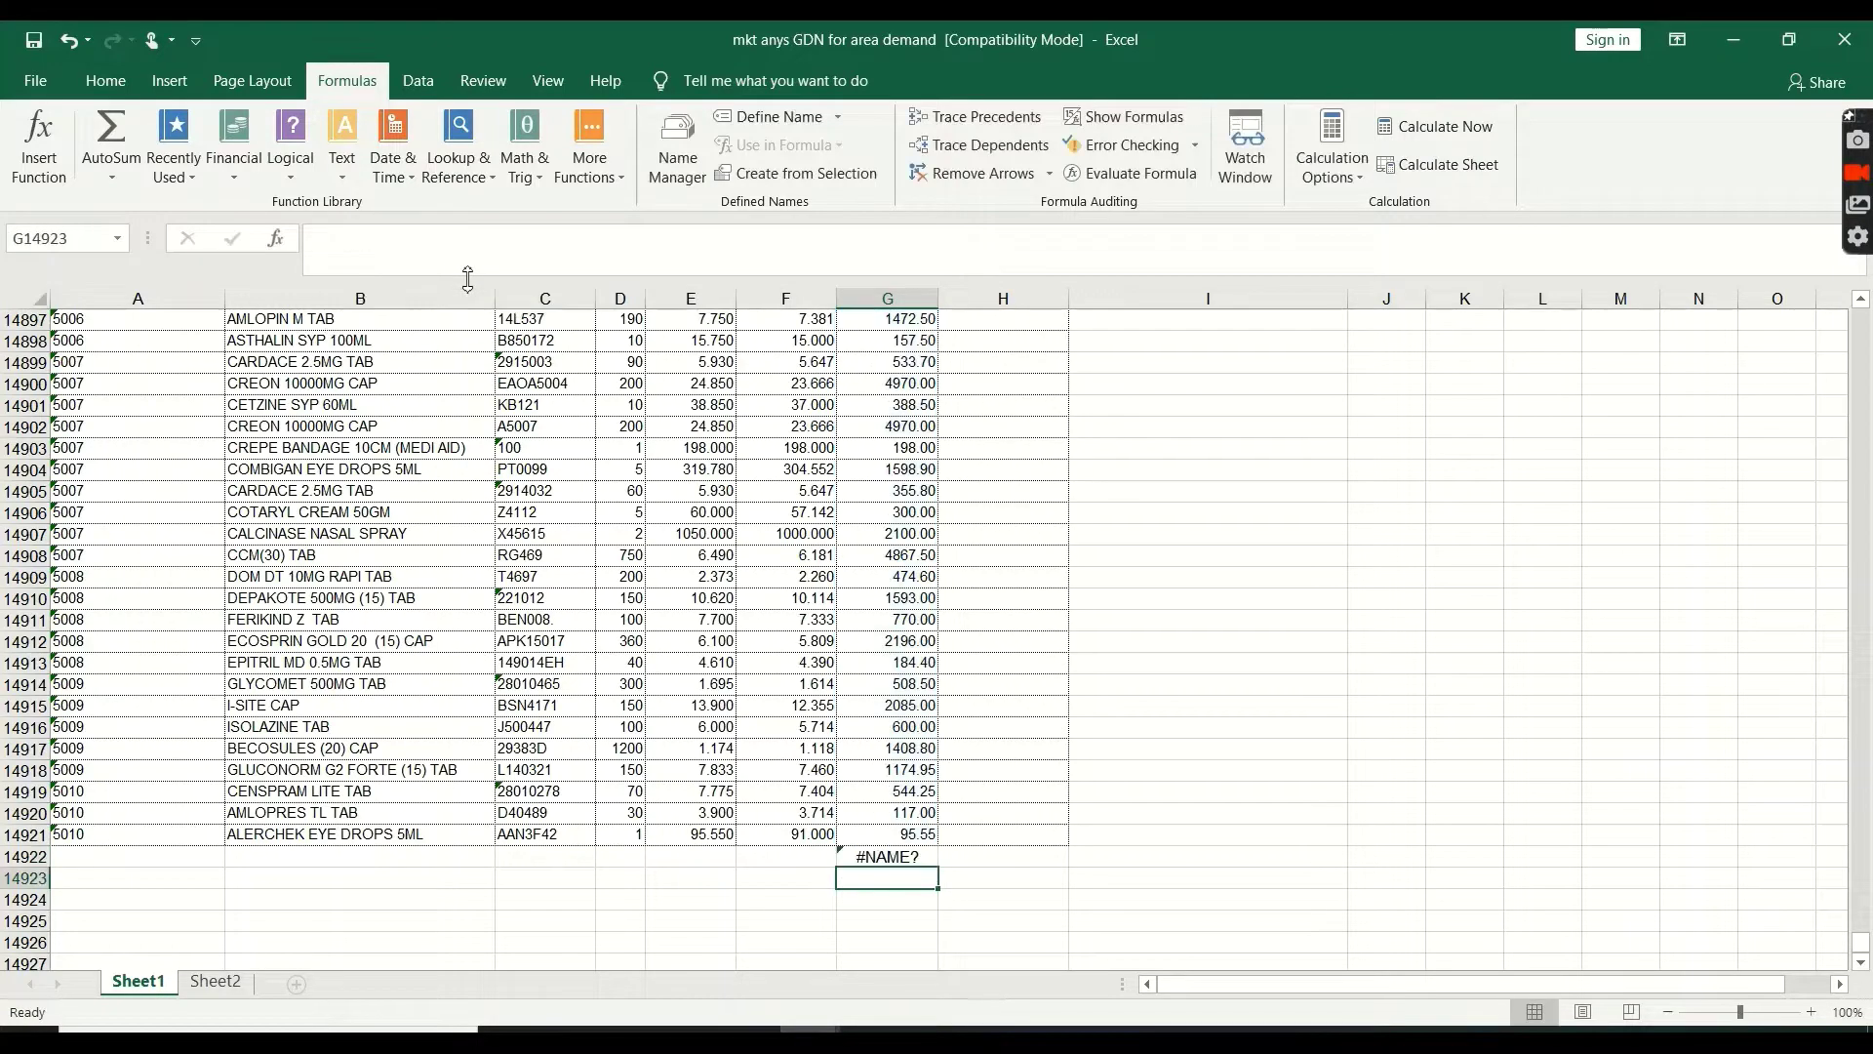
# Delete the formula in G14922 below the Amount column
pyautogui.click(890, 860)
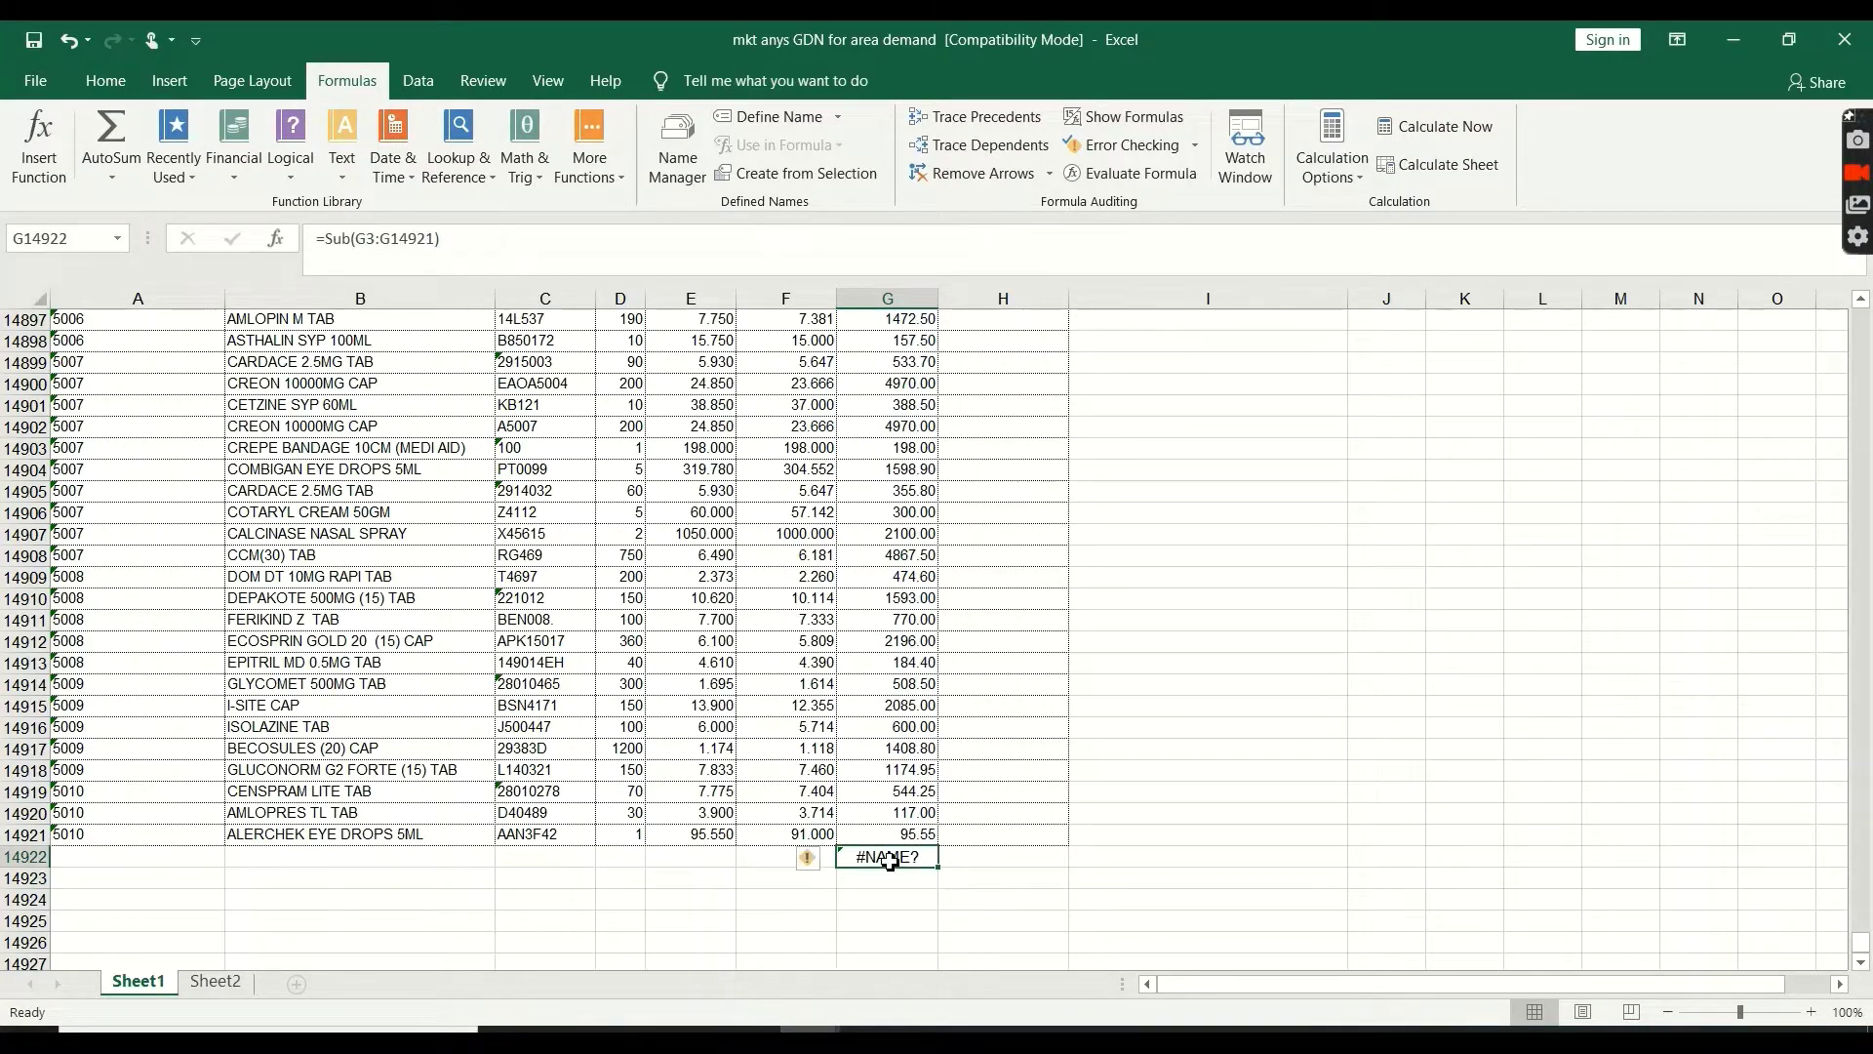
pyautogui.scroll(17, 908, 546)
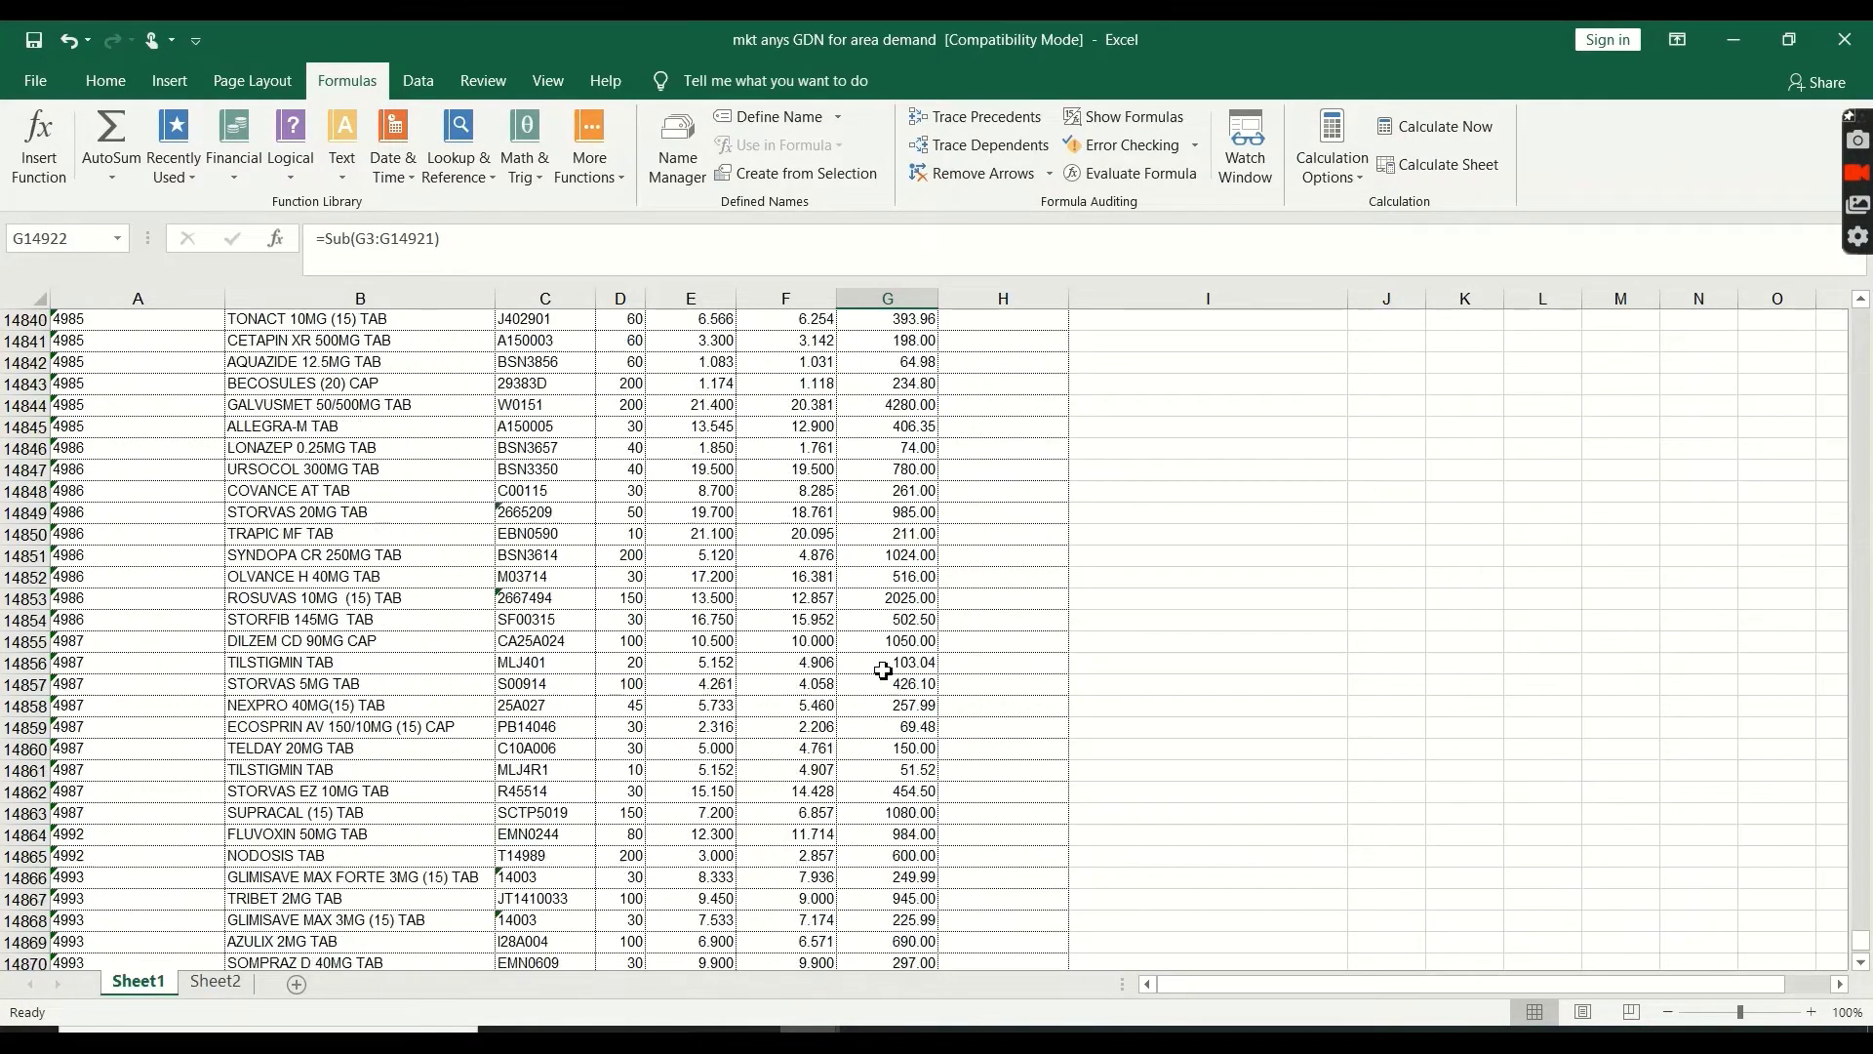
pyautogui.scroll(-20, 1032, 786)
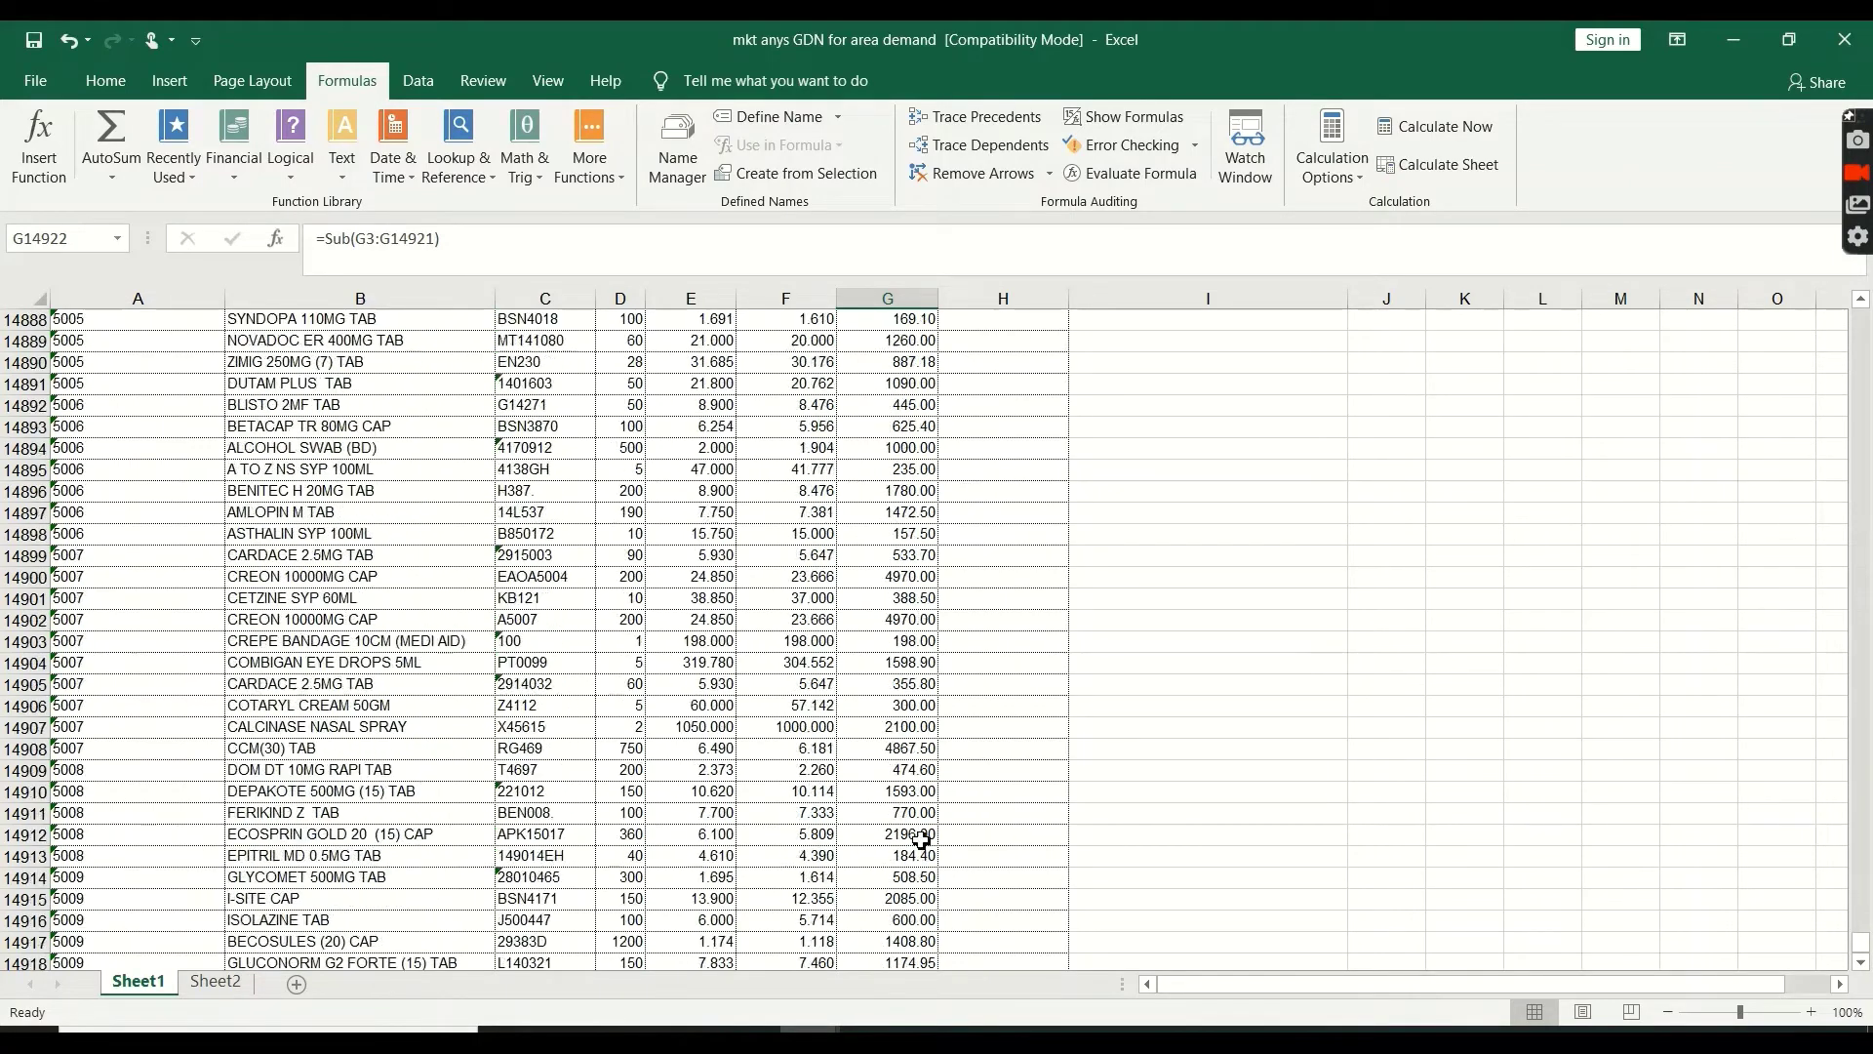
pyautogui.click(890, 646)
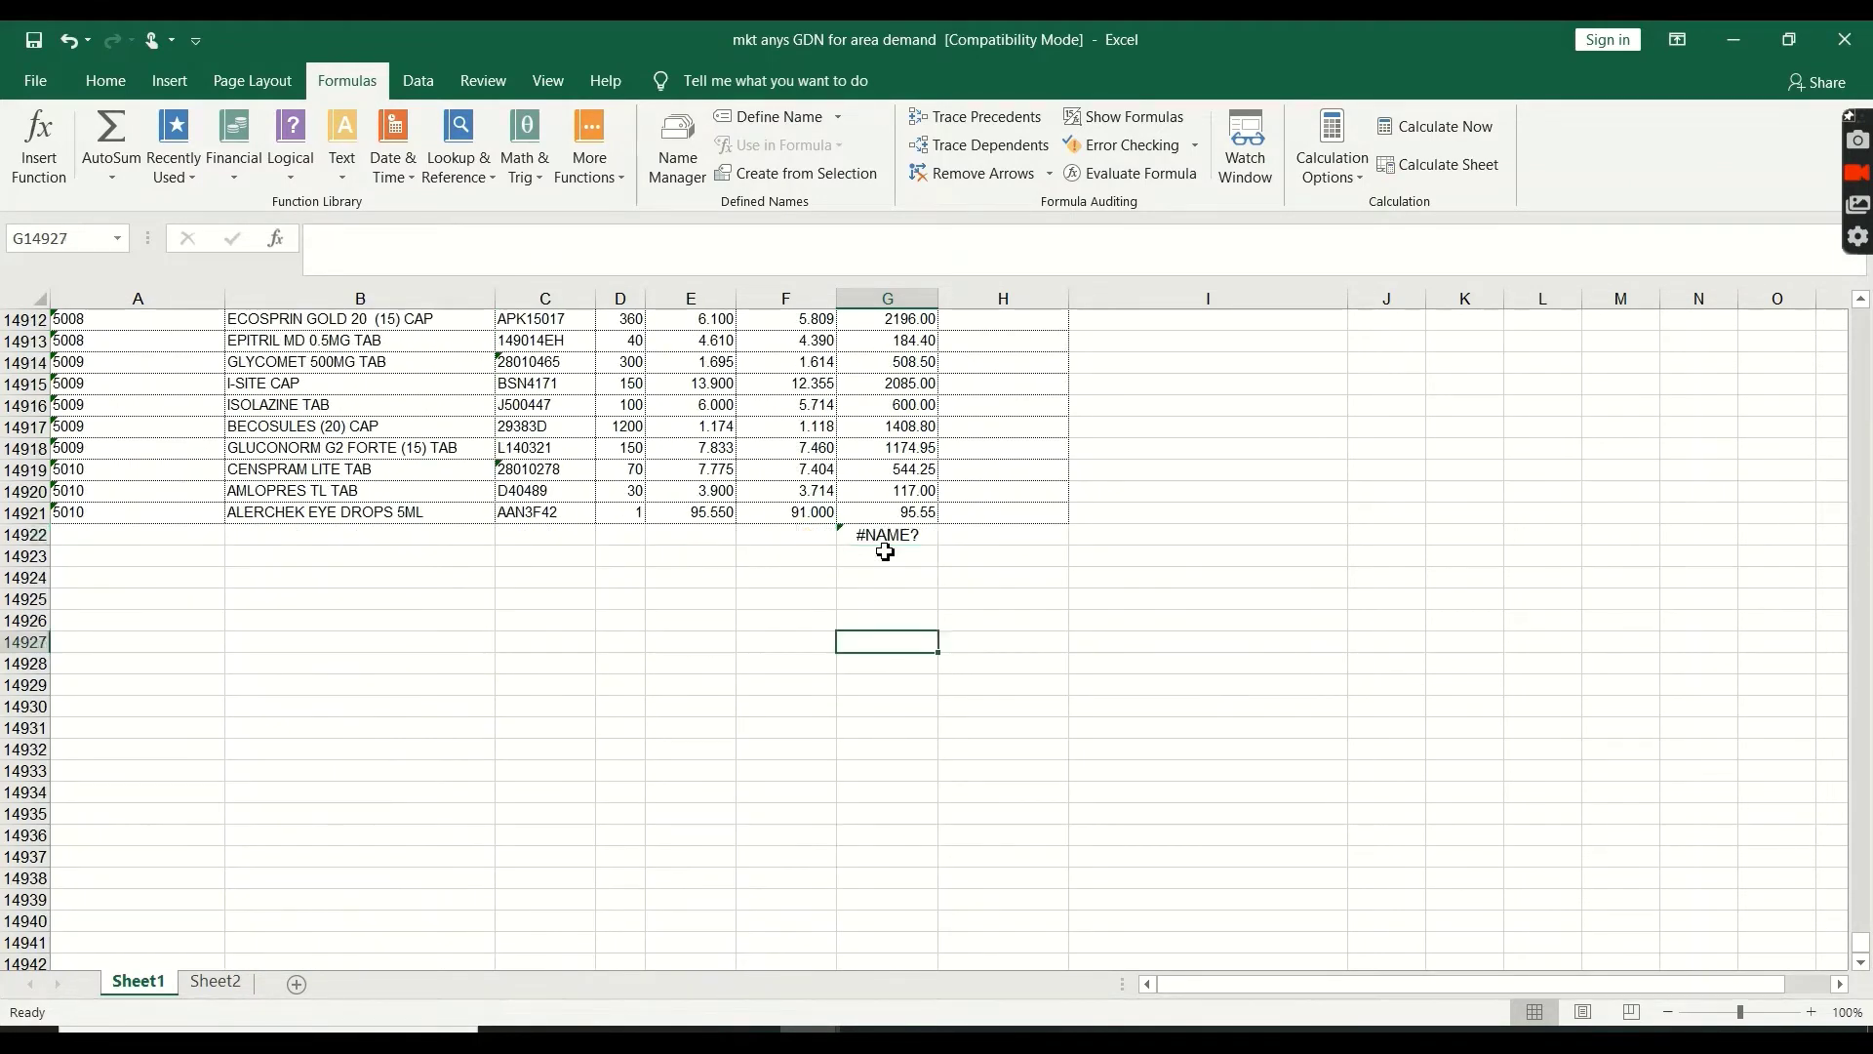
pyautogui.click(889, 556)
pyautogui.click(884, 539)
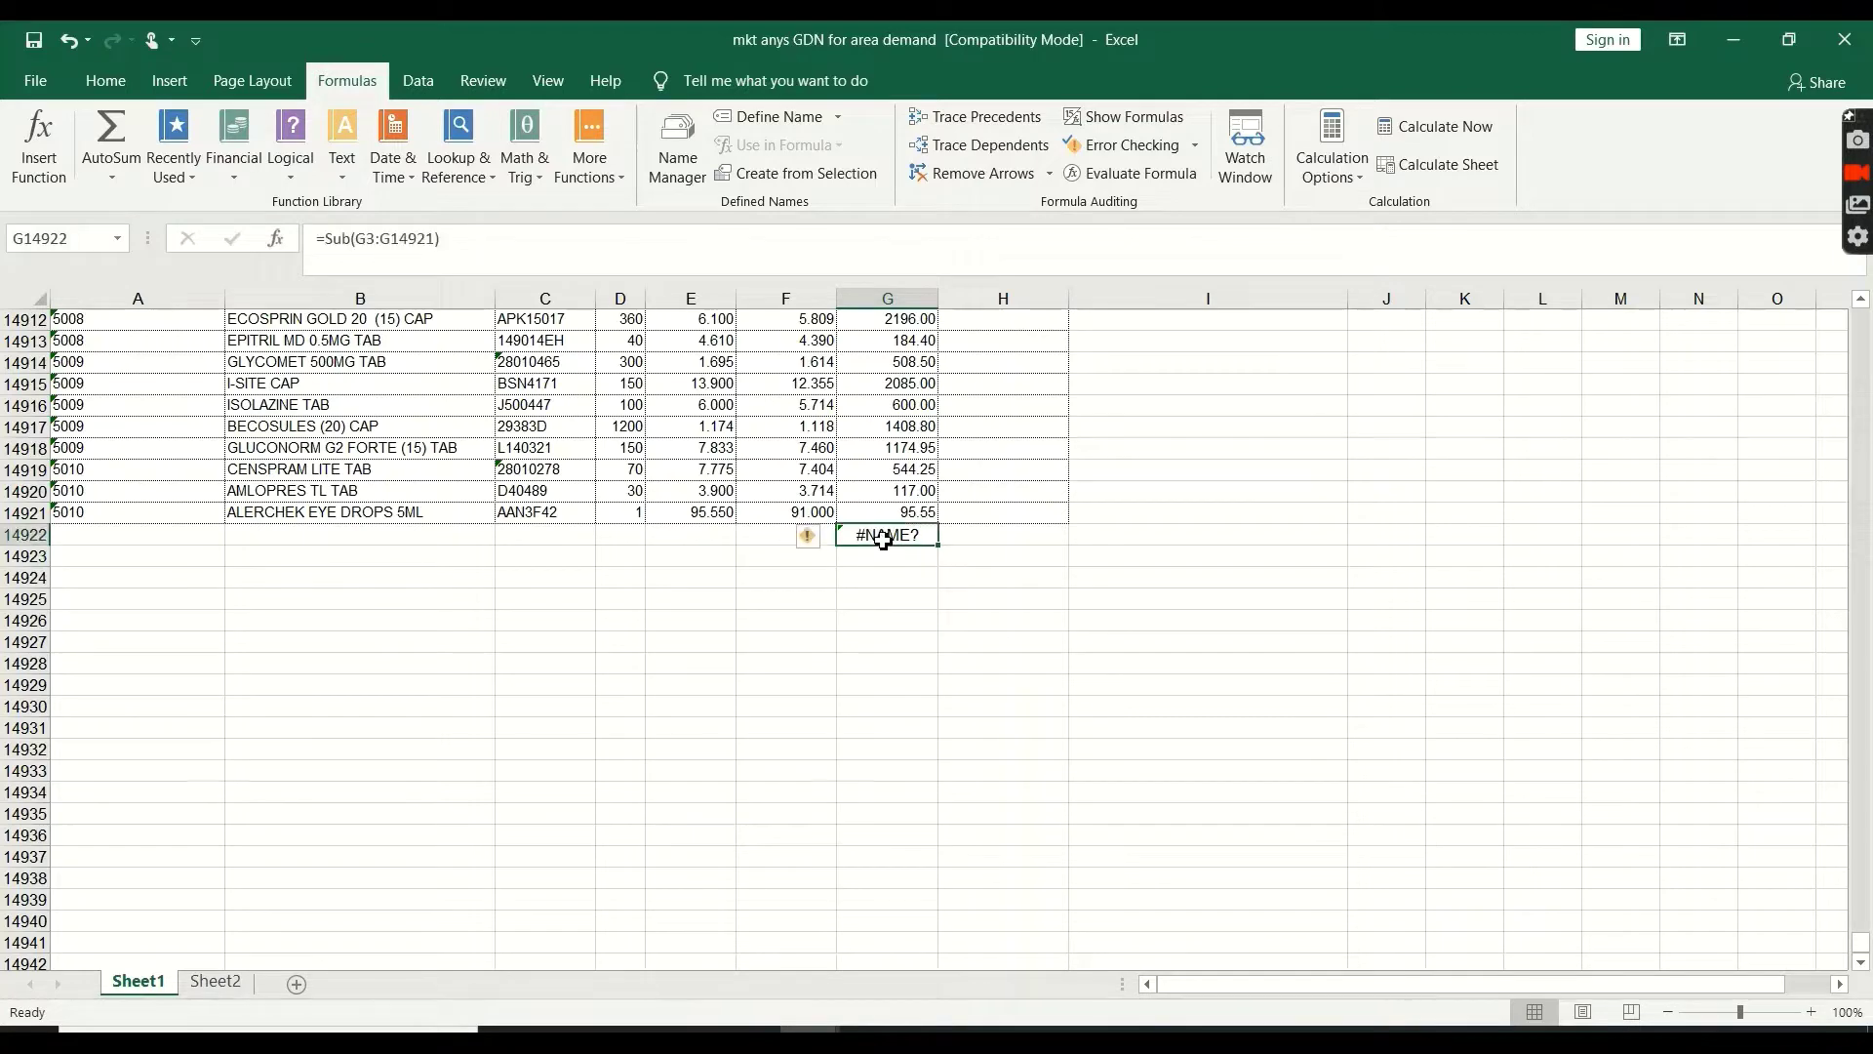
pyautogui.press('Delete')
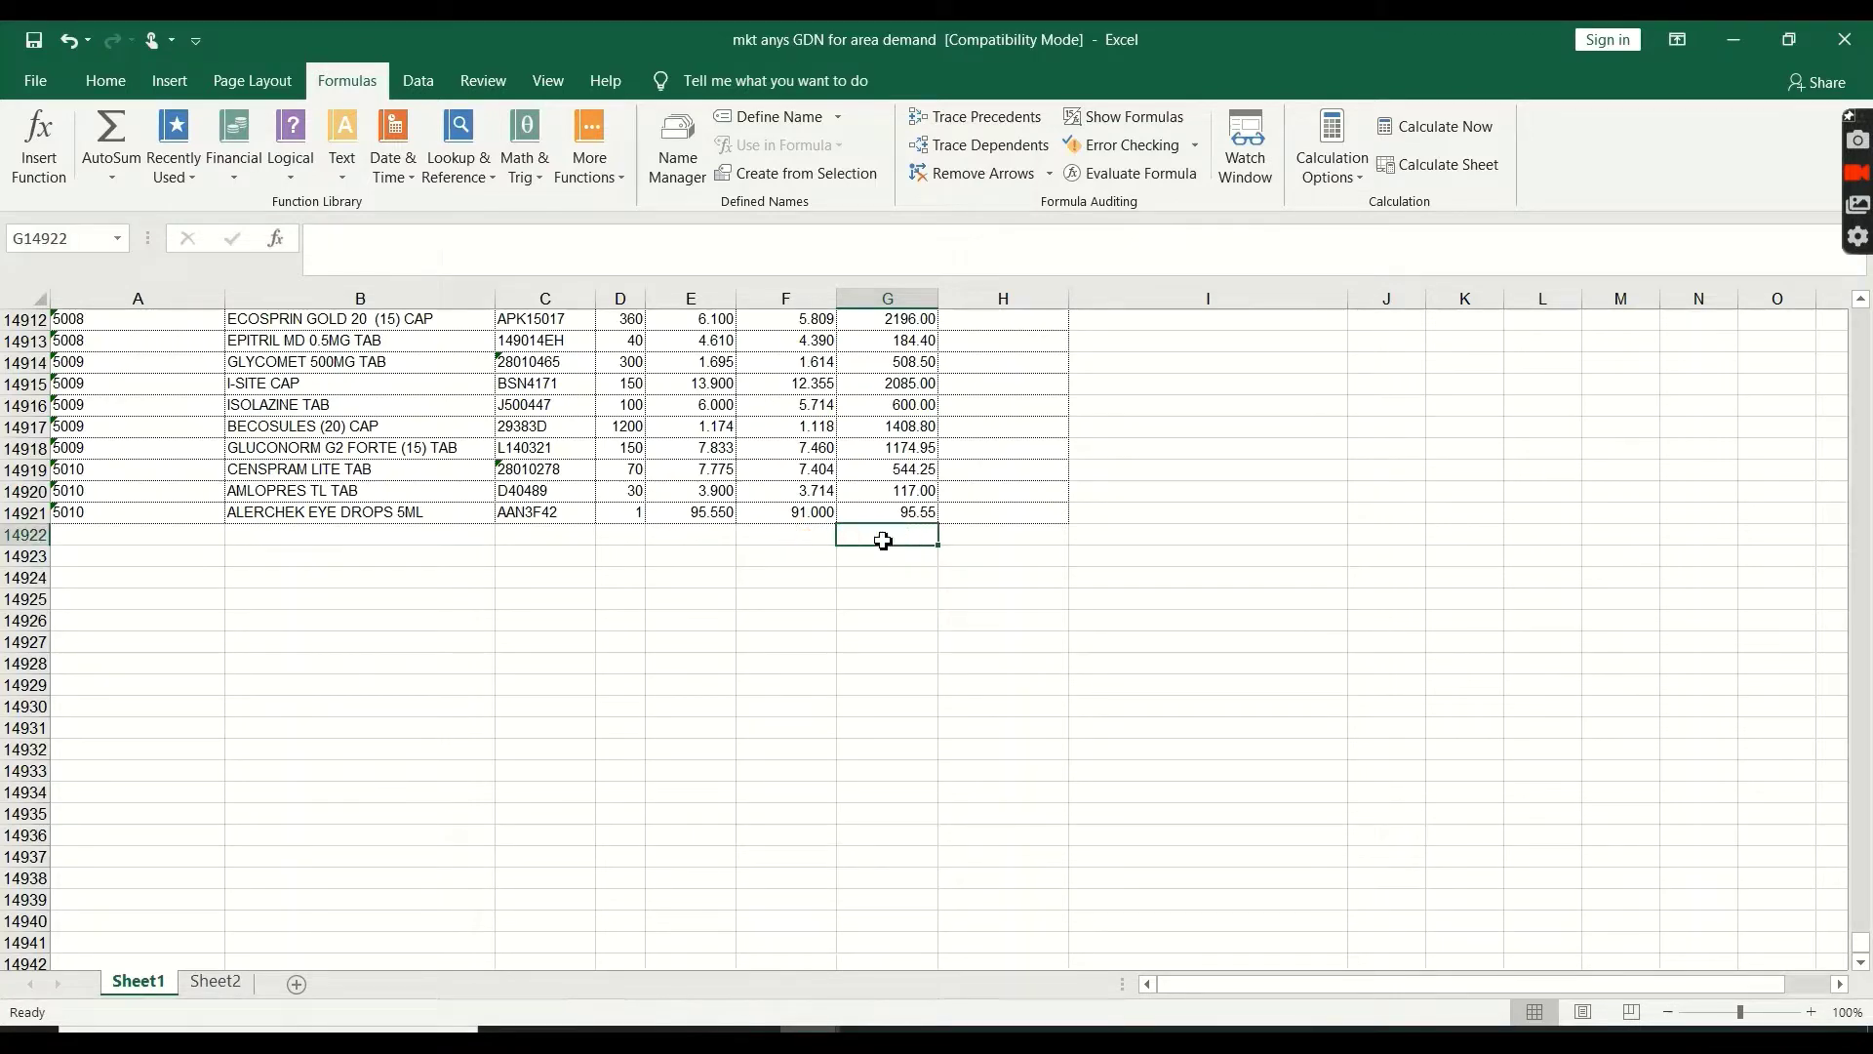
# Return to the first item row and select the empty cell H3 beside its Amount
pyautogui.click(871, 615)
pyautogui.click(1860, 963)
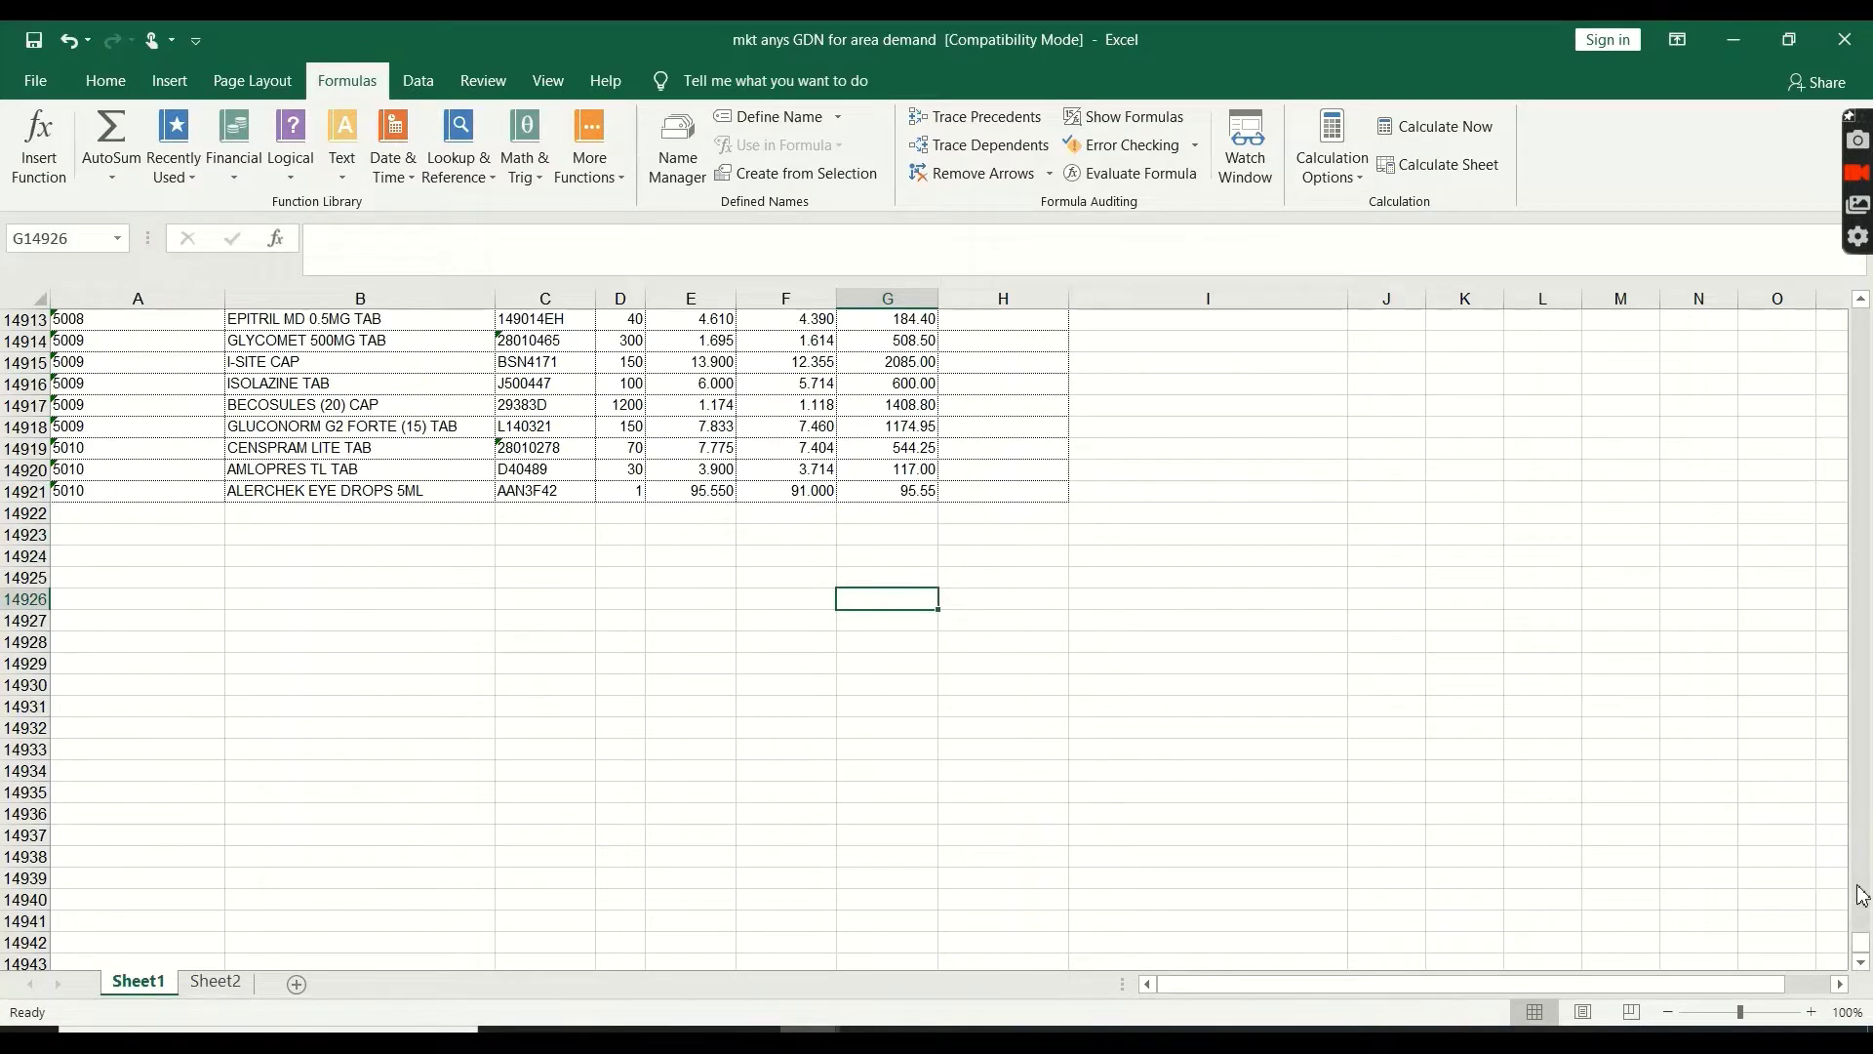
pyautogui.scroll(6, 877, 536)
pyautogui.scroll(17, 922, 507)
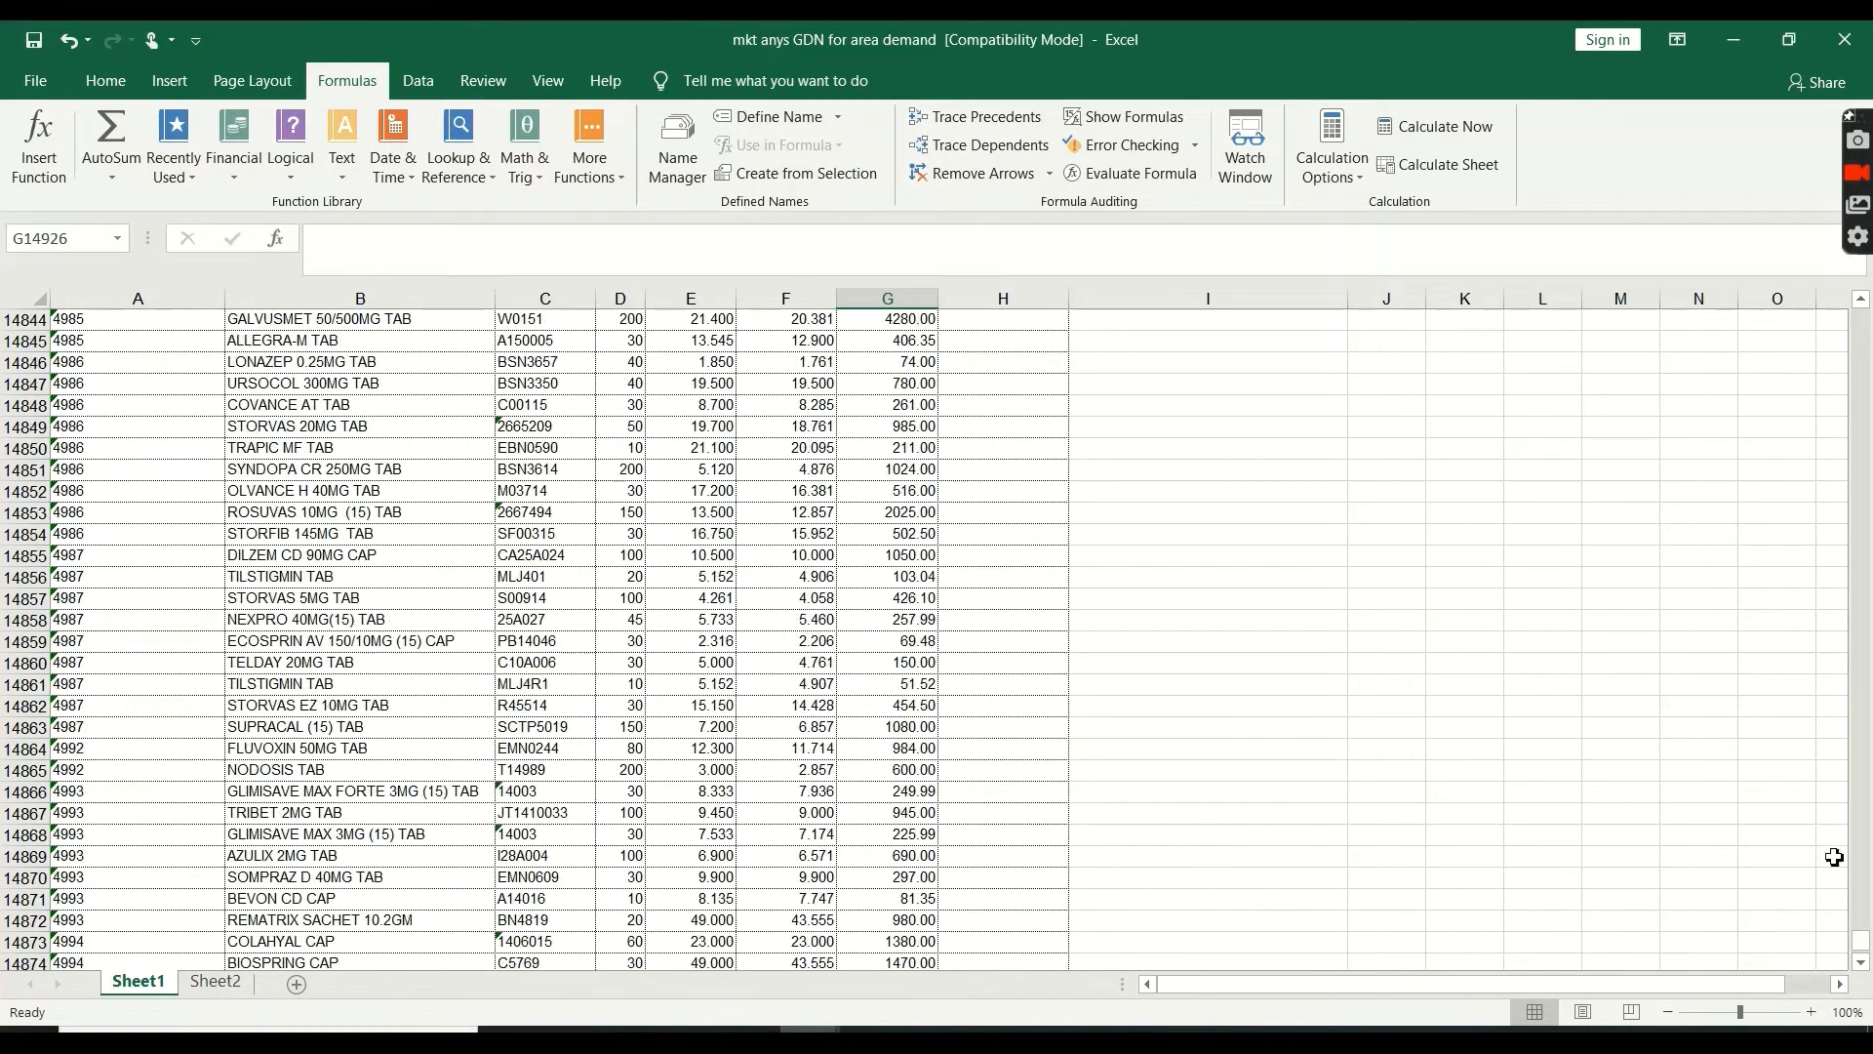
pyautogui.moveTo(1826, 363); pyautogui.dragTo(1826, 312)
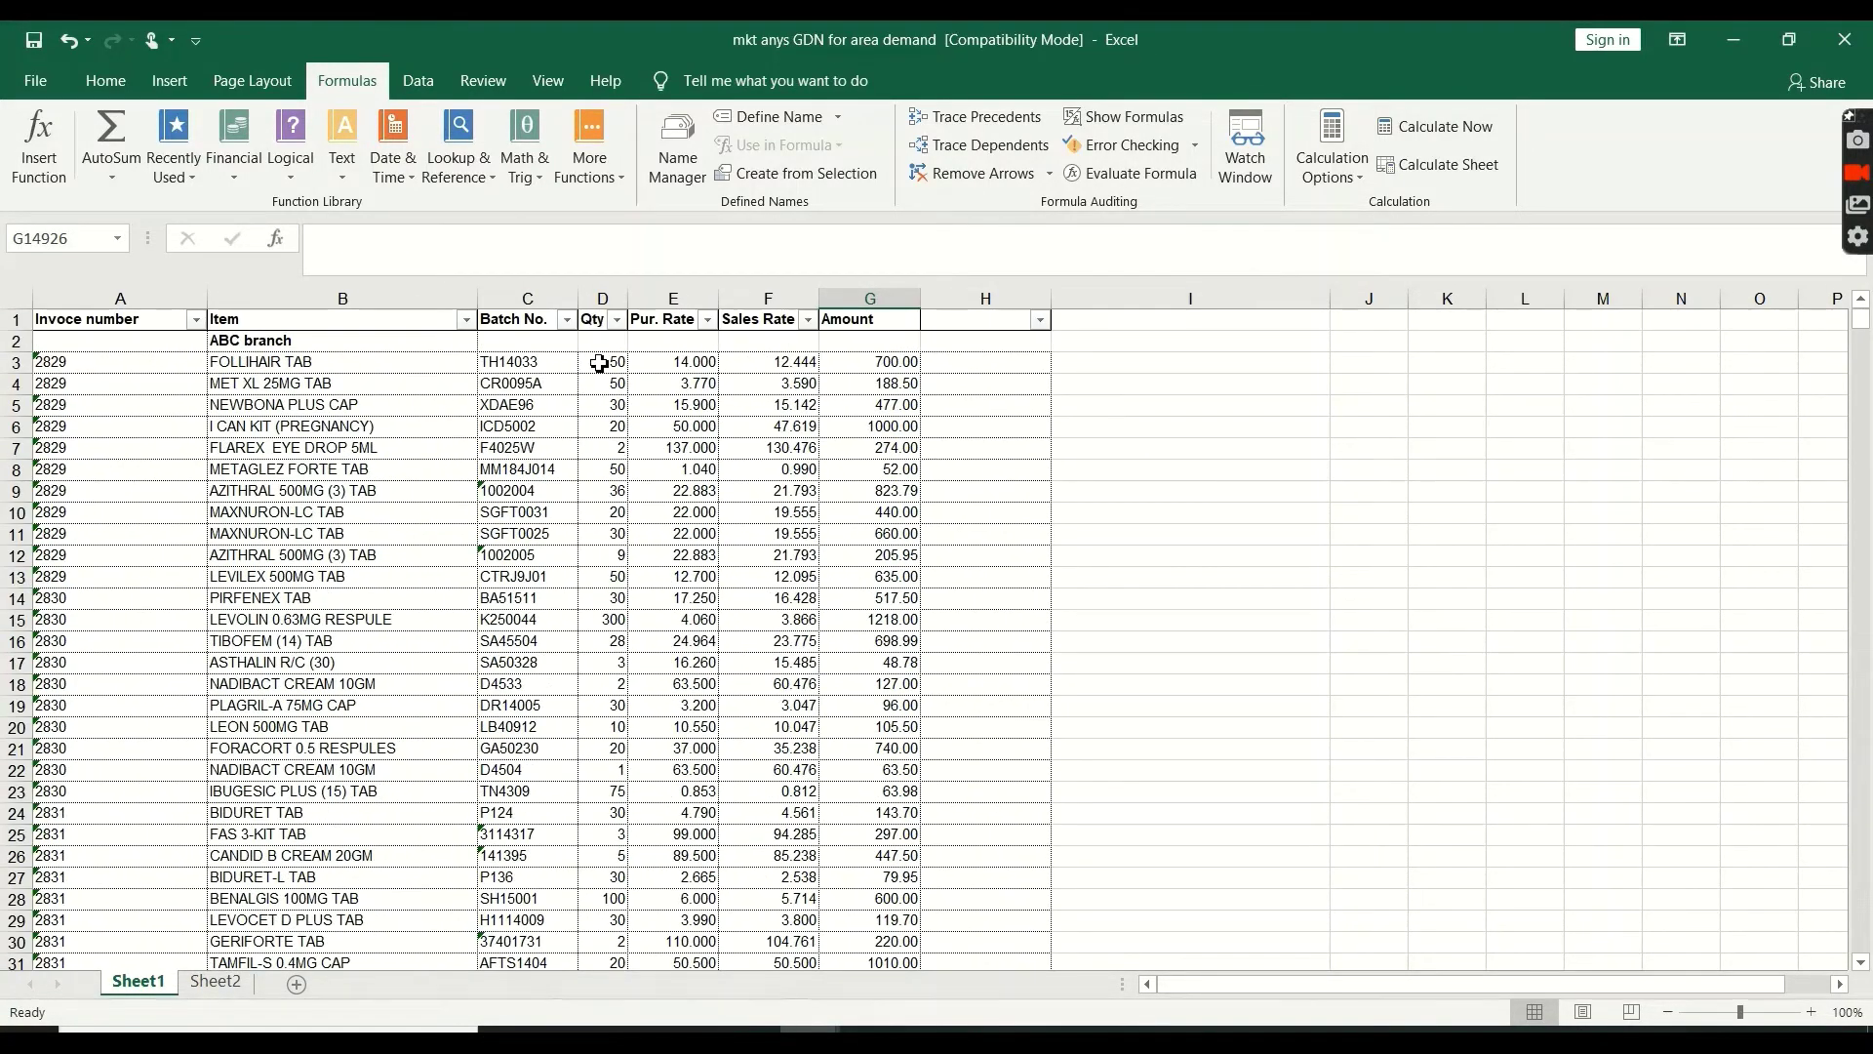
pyautogui.click(689, 364)
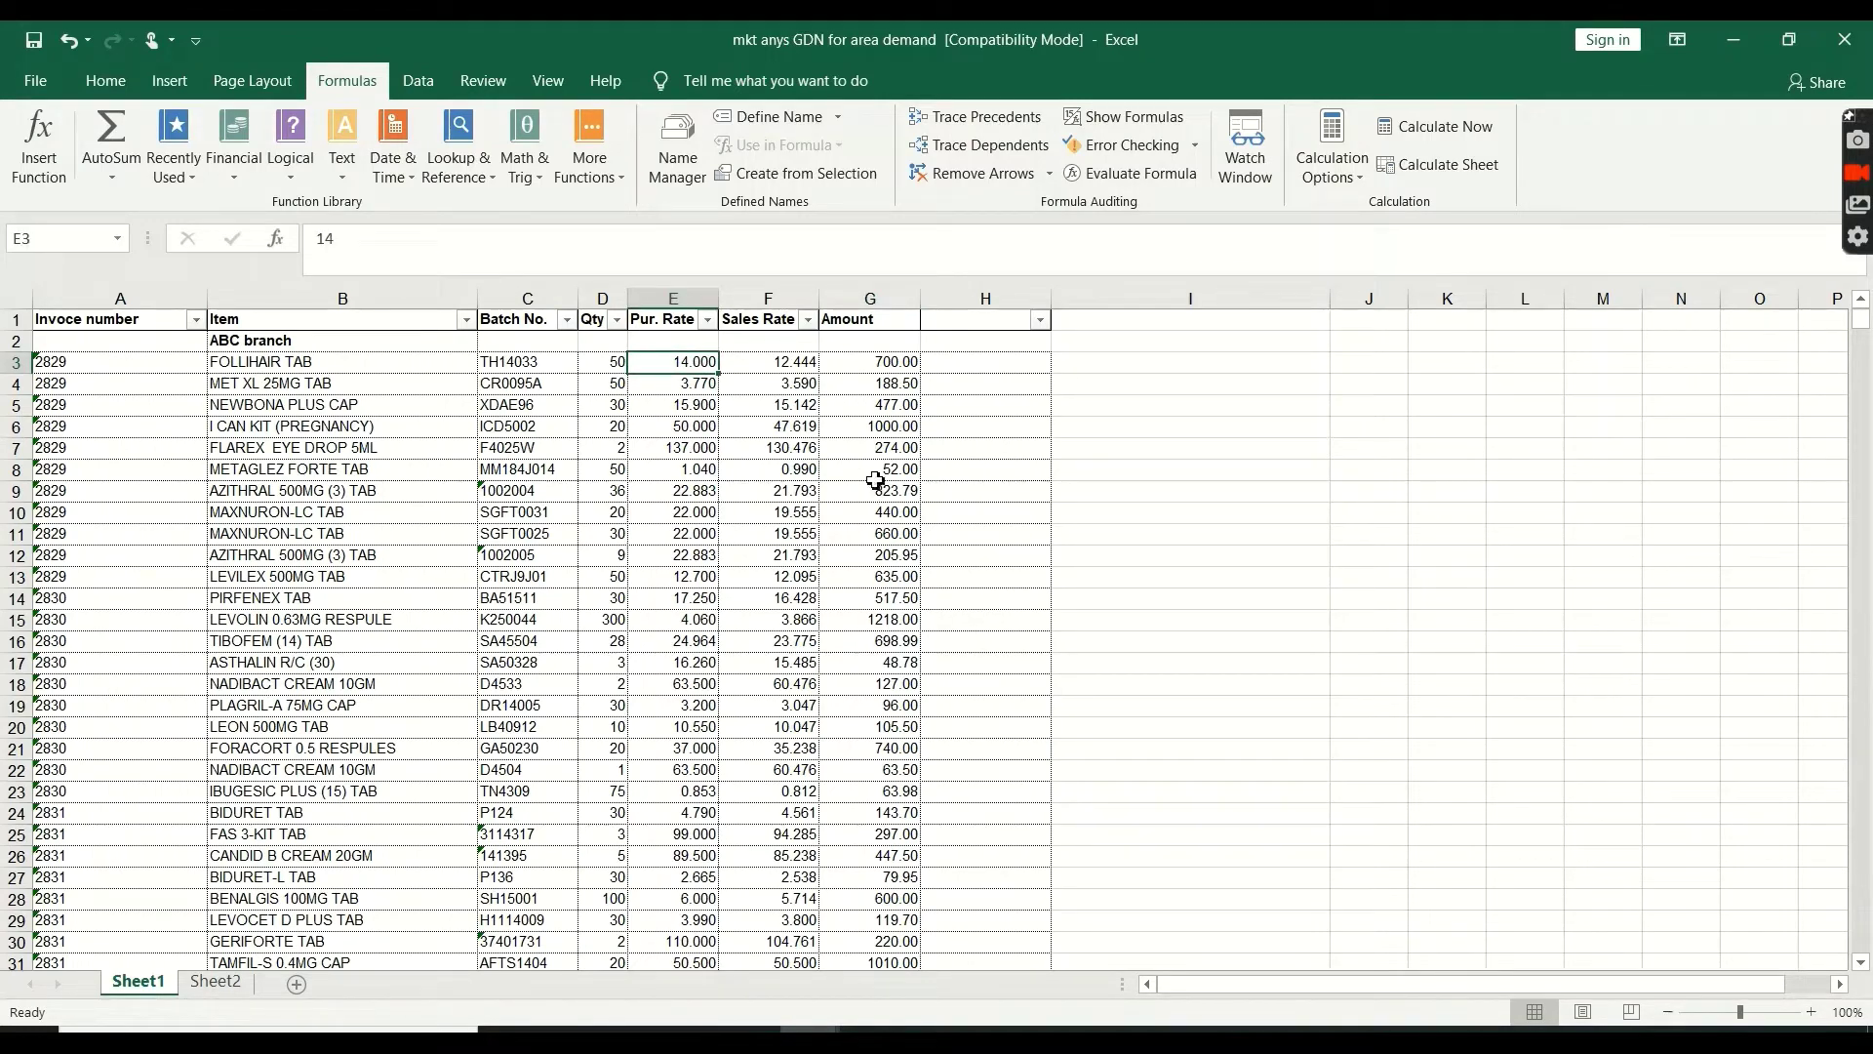
pyautogui.click(960, 371)
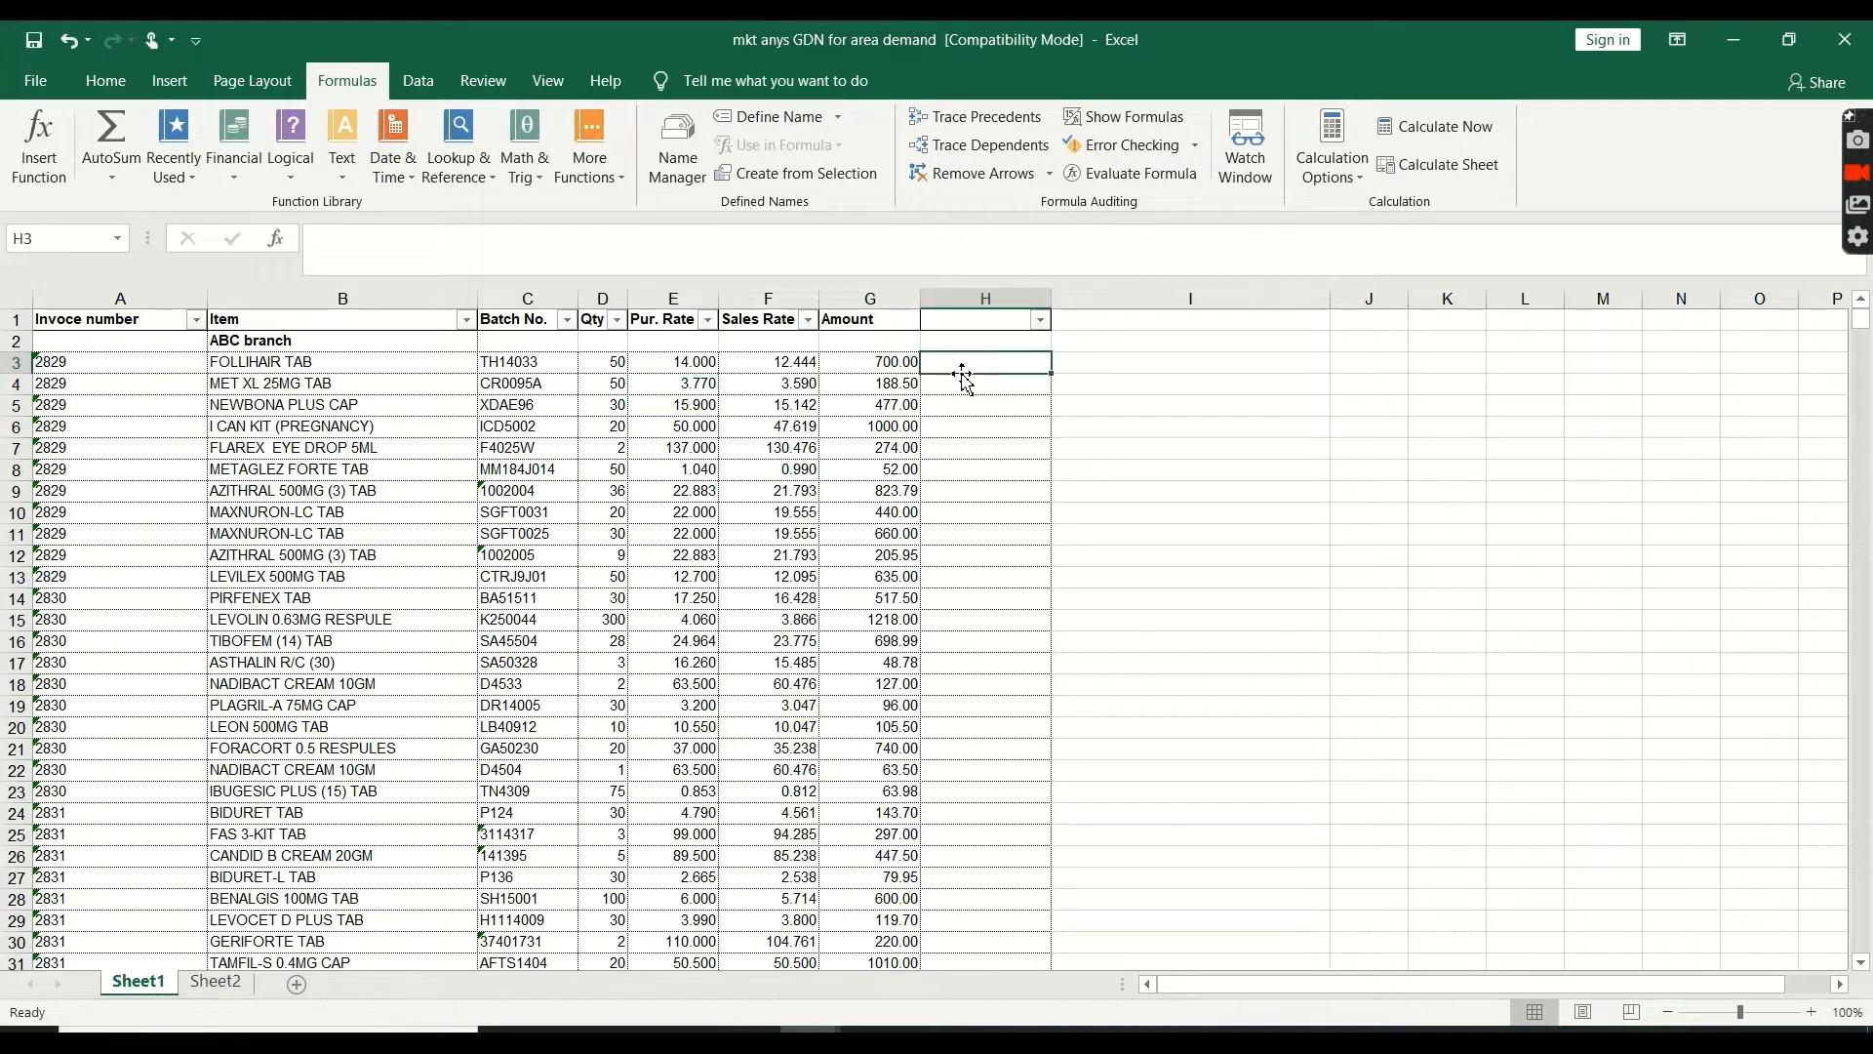
pyautogui.click(276, 374)
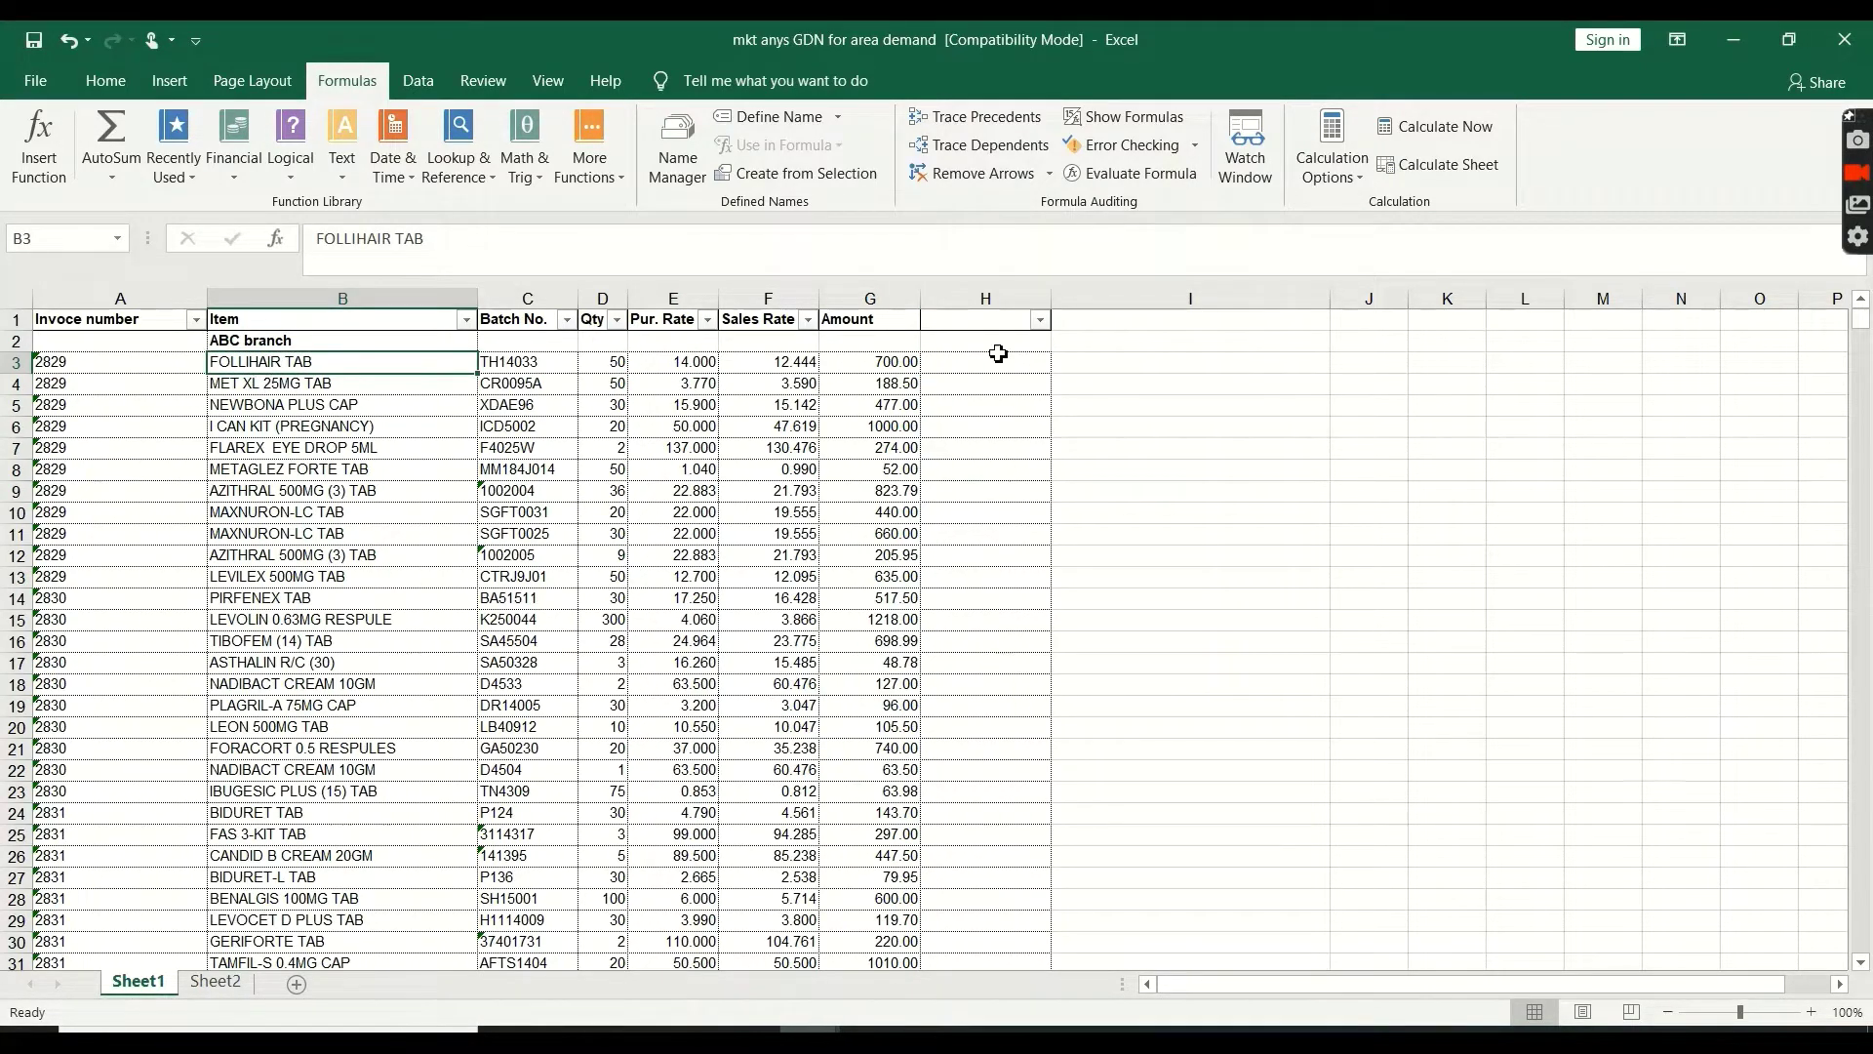
pyautogui.click(878, 362)
pyautogui.click(969, 366)
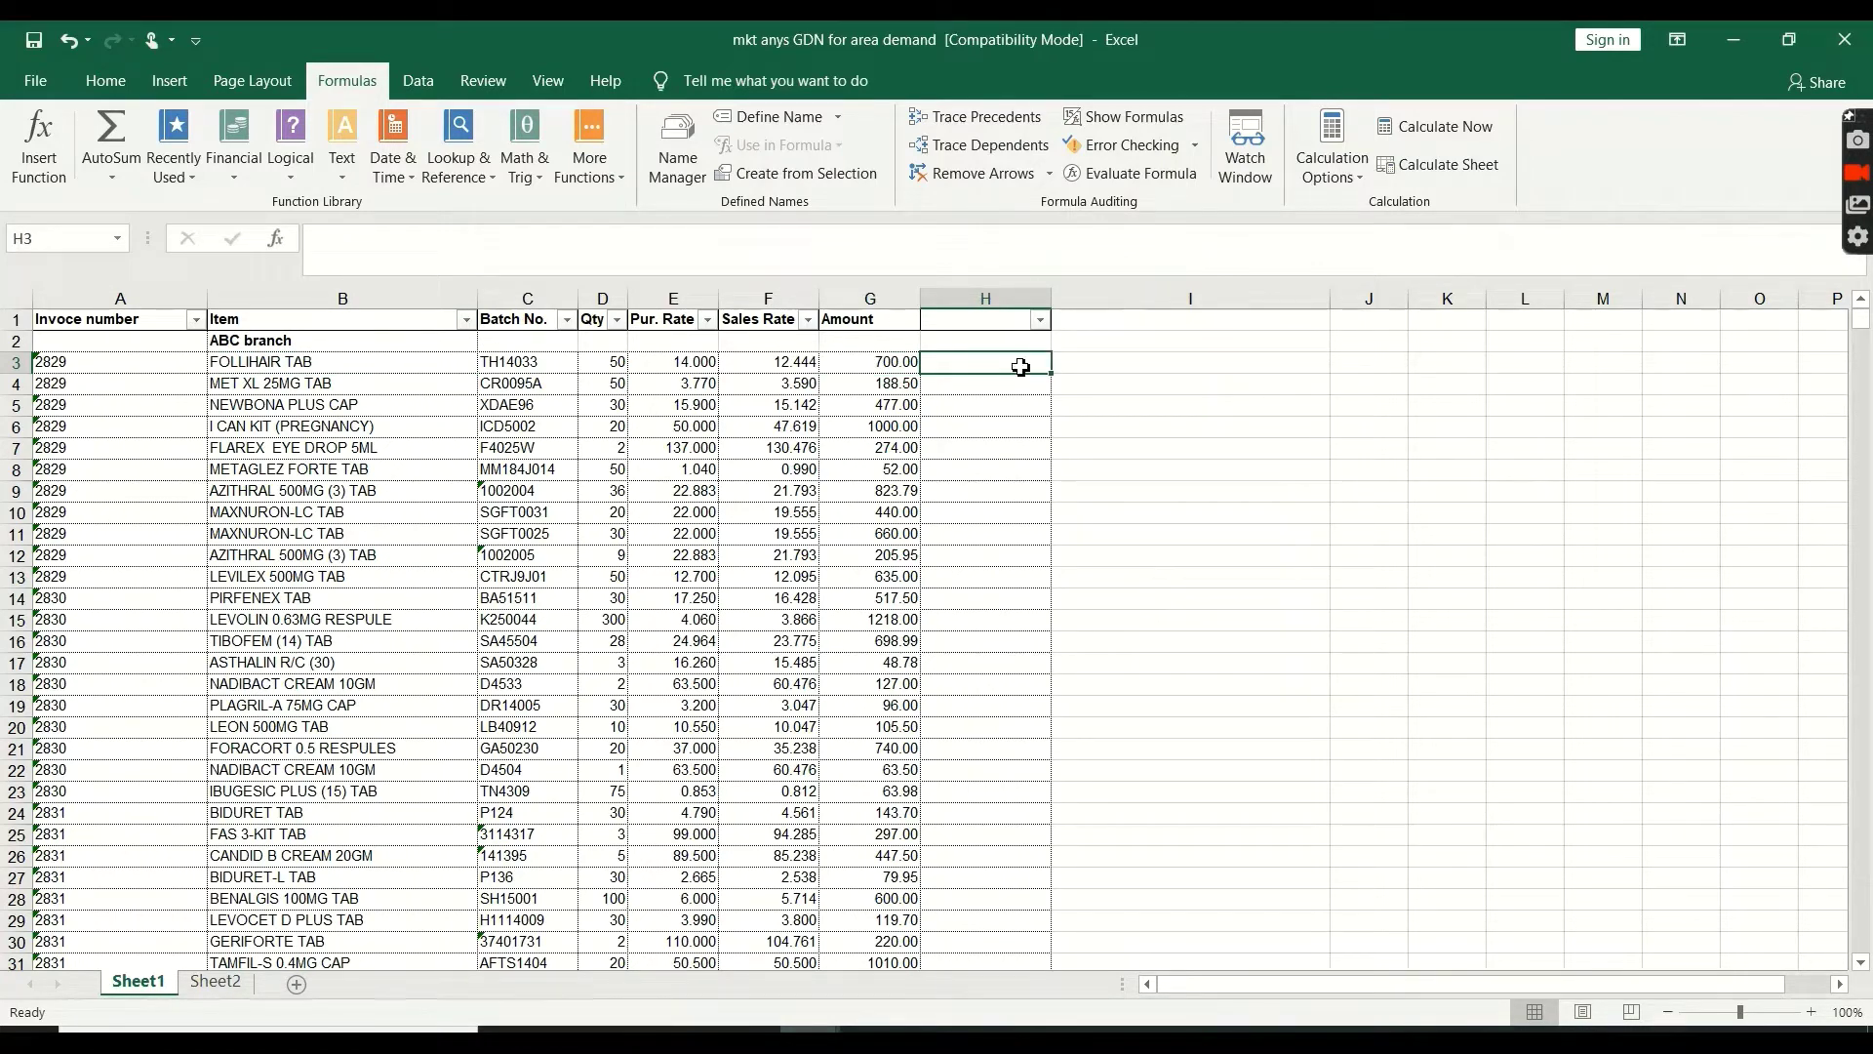
# Calculate the first item's value in H3 by multiplying its Qty by its Pur. Rate with =D3*E3
pyautogui.write('=')
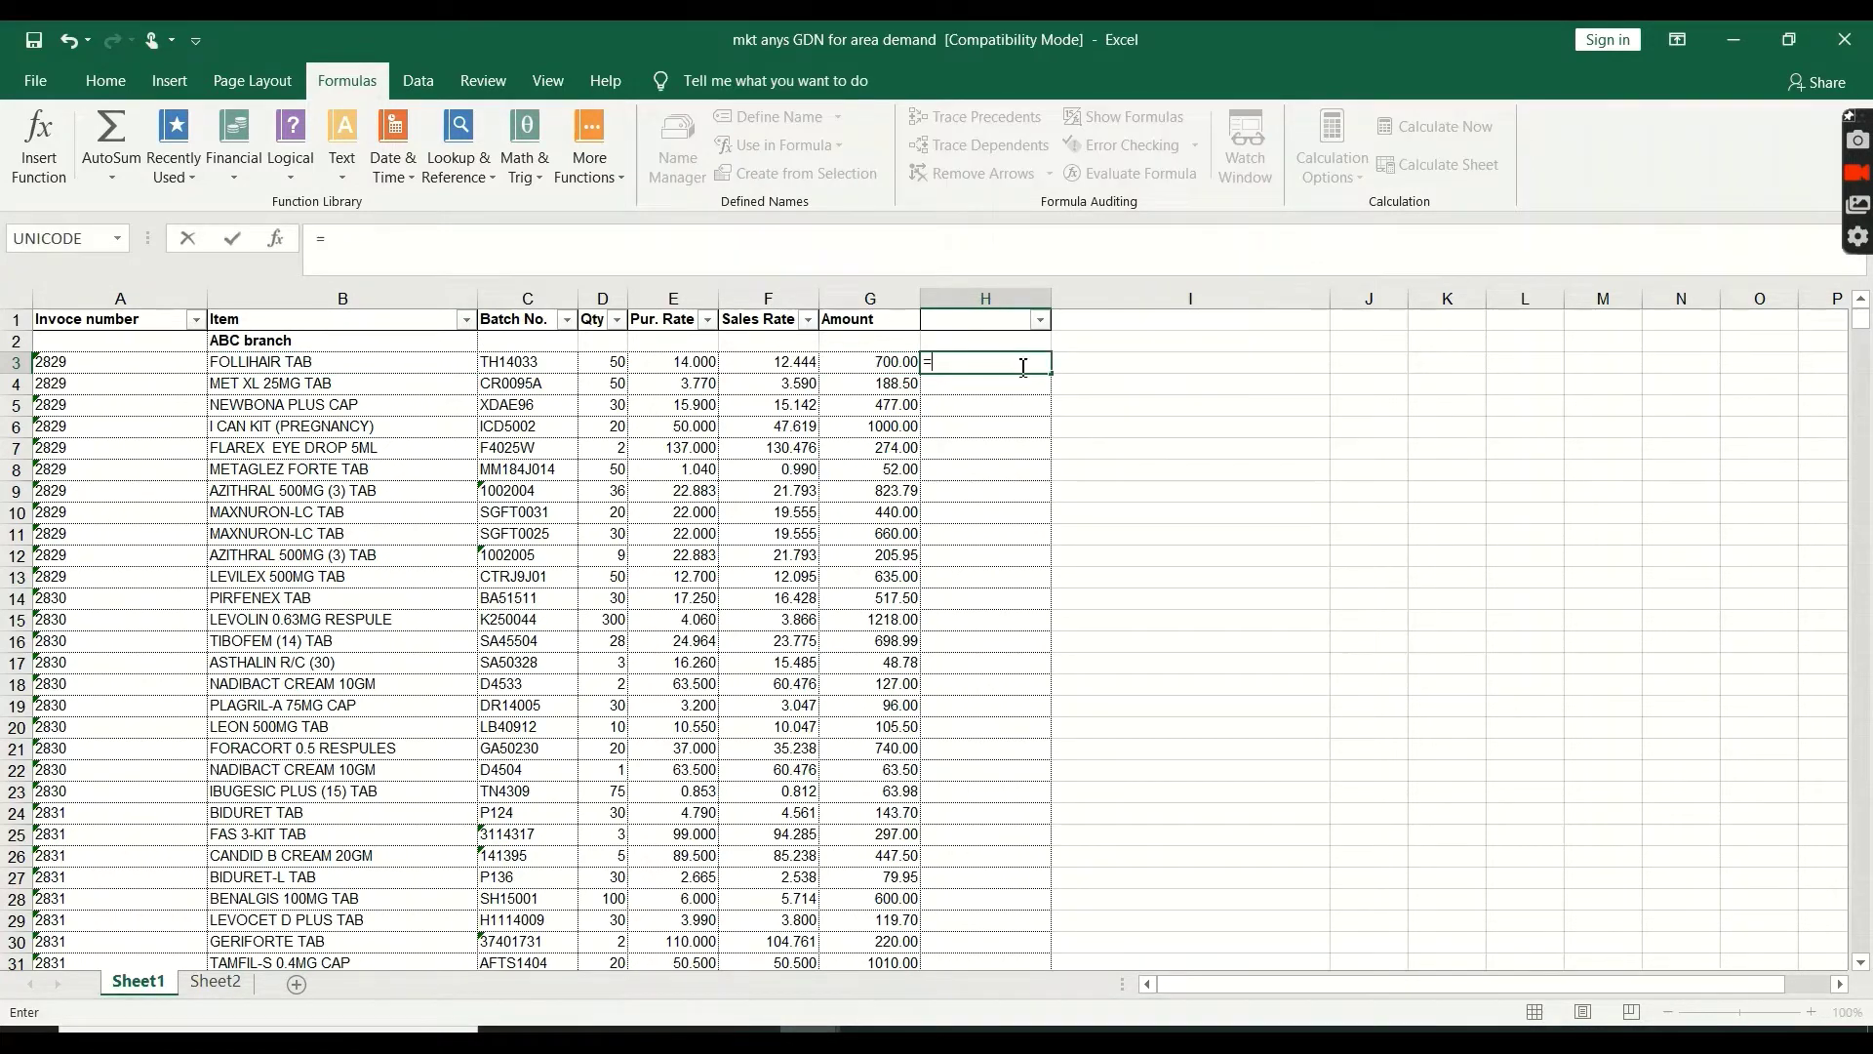
pyautogui.click(613, 363)
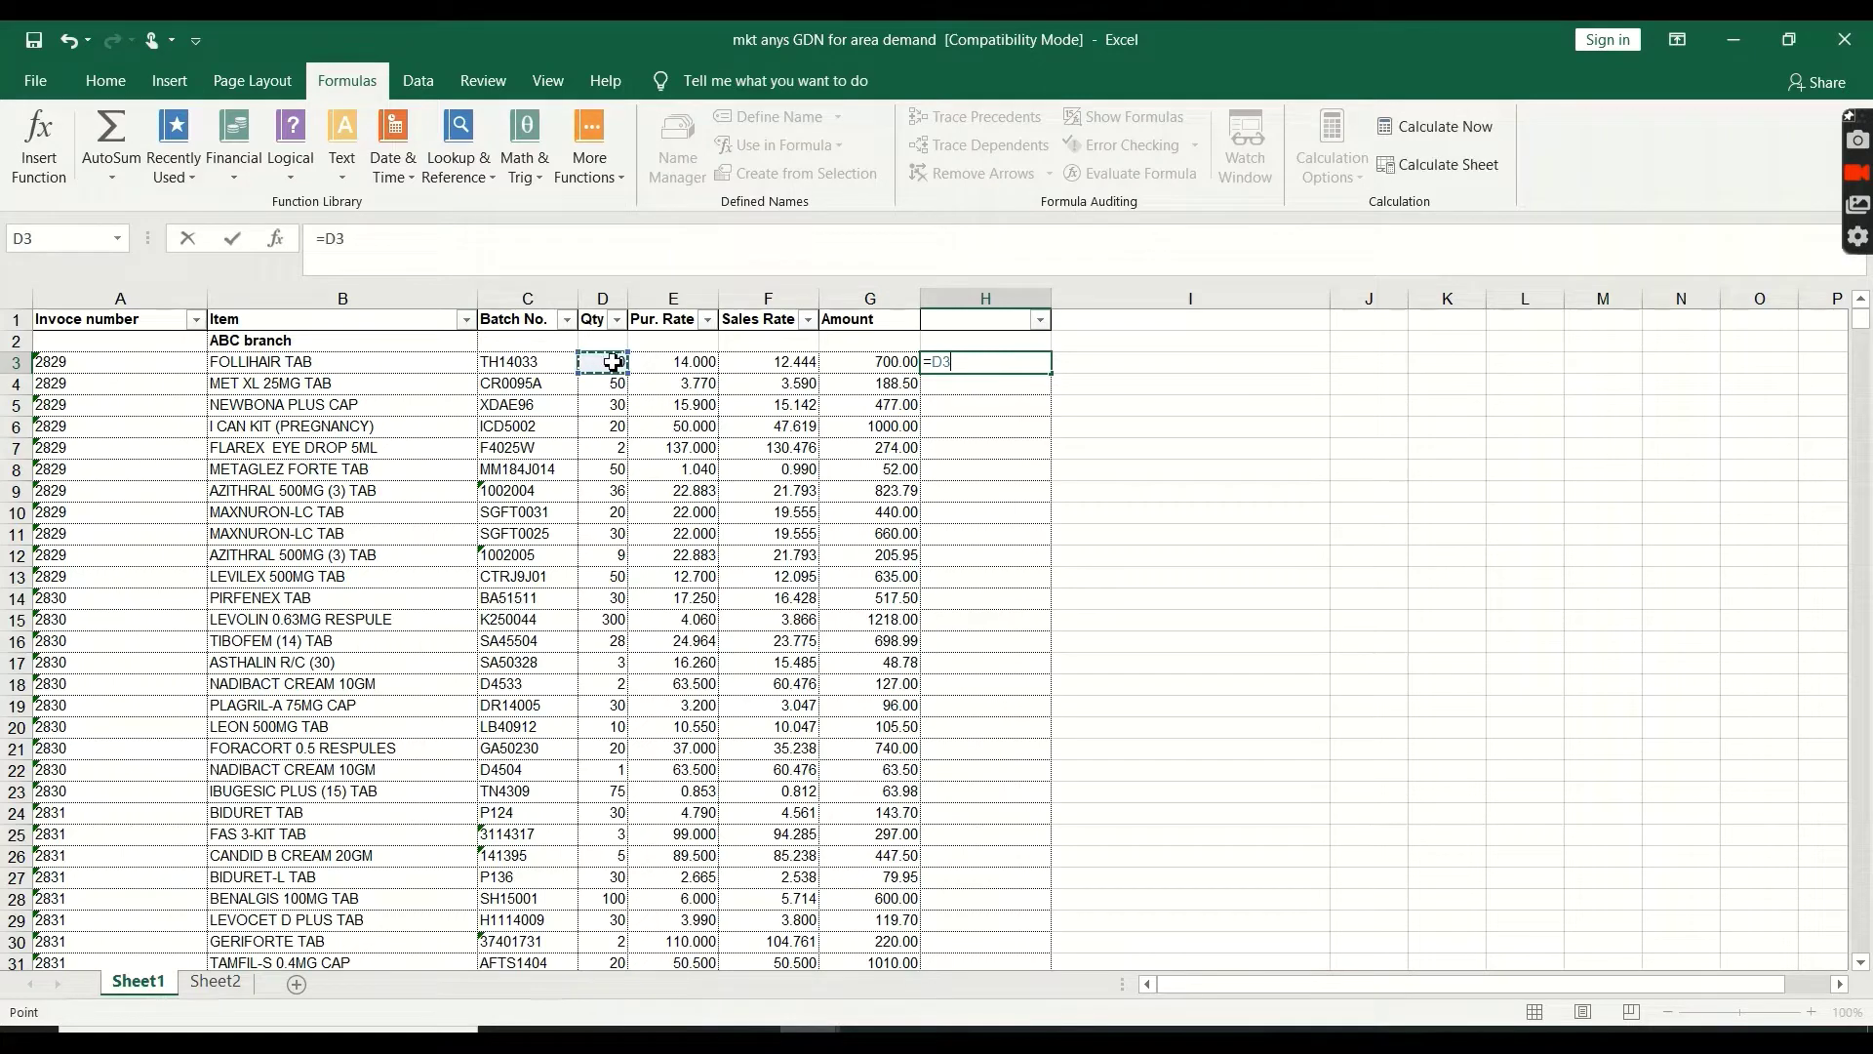
pyautogui.write('*')
pyautogui.click(664, 359)
pyautogui.press('Return')
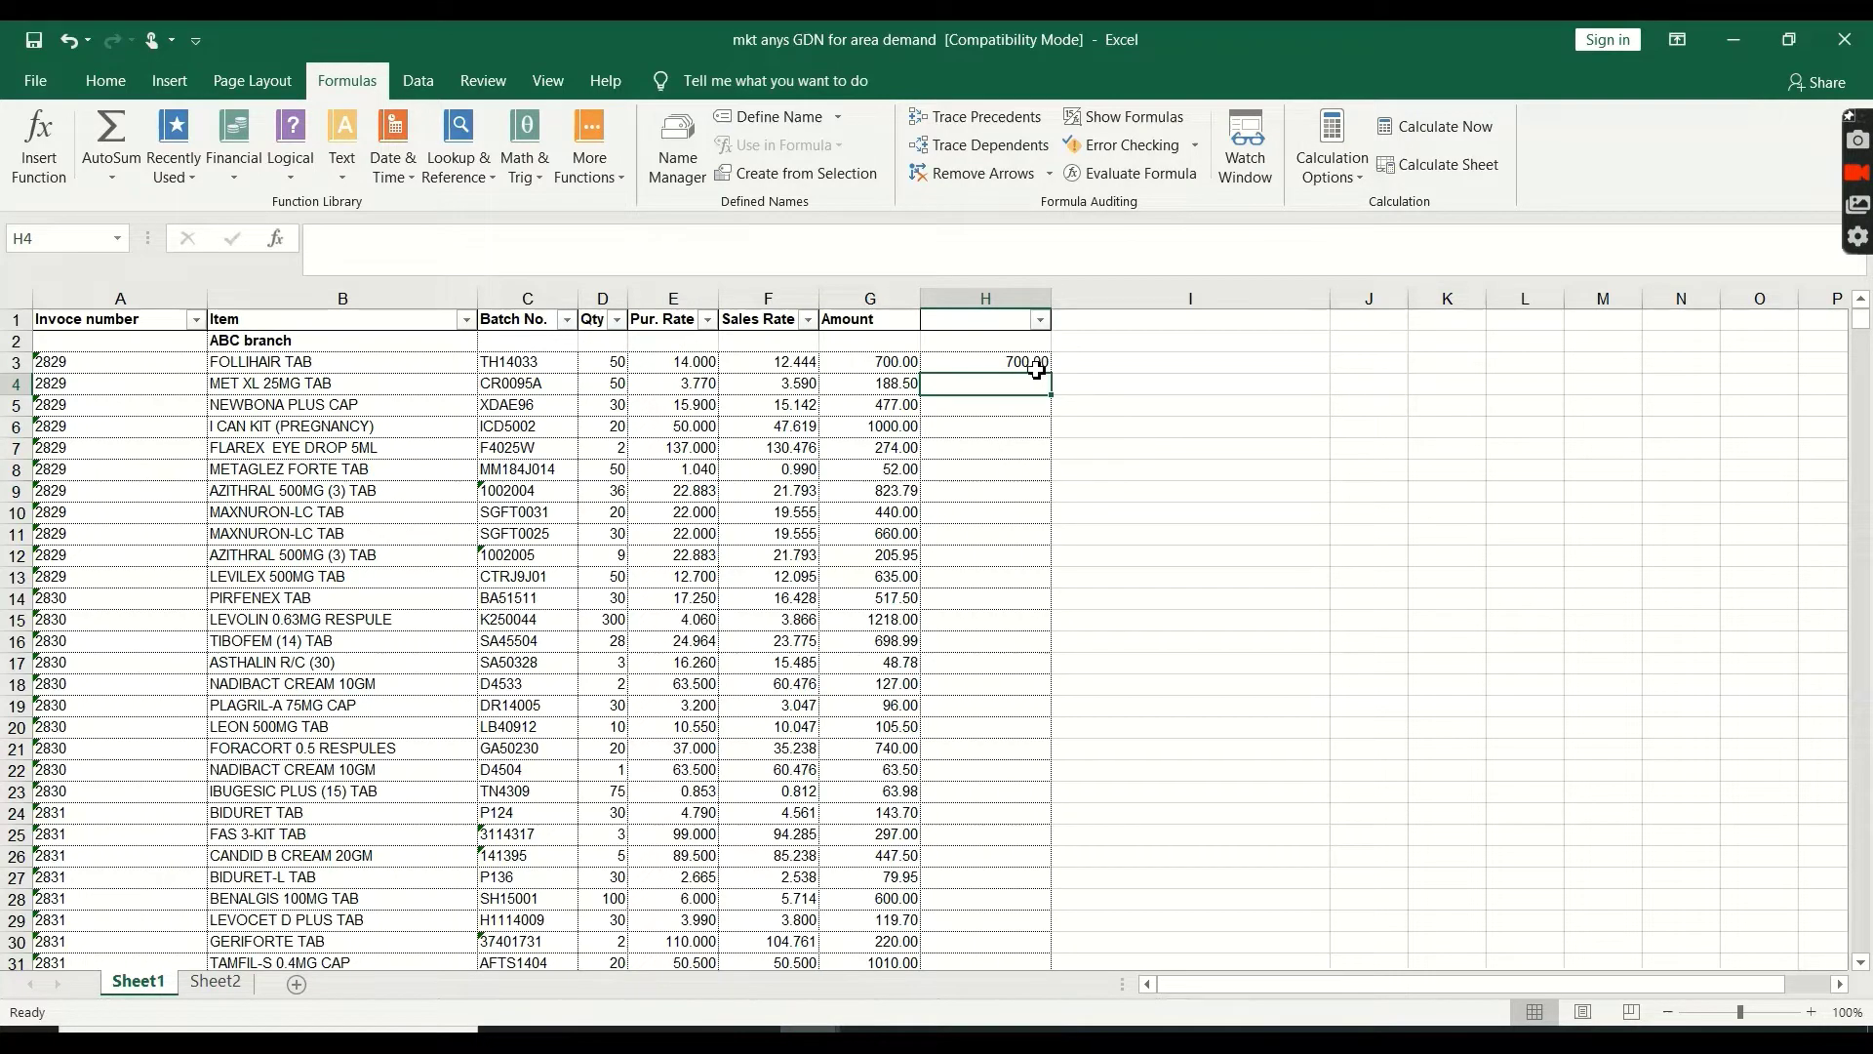
# Rename the Pur. Rate header in E1 as Sale rate and the Sales Rate header in F1 as Purchase
pyautogui.click(788, 363)
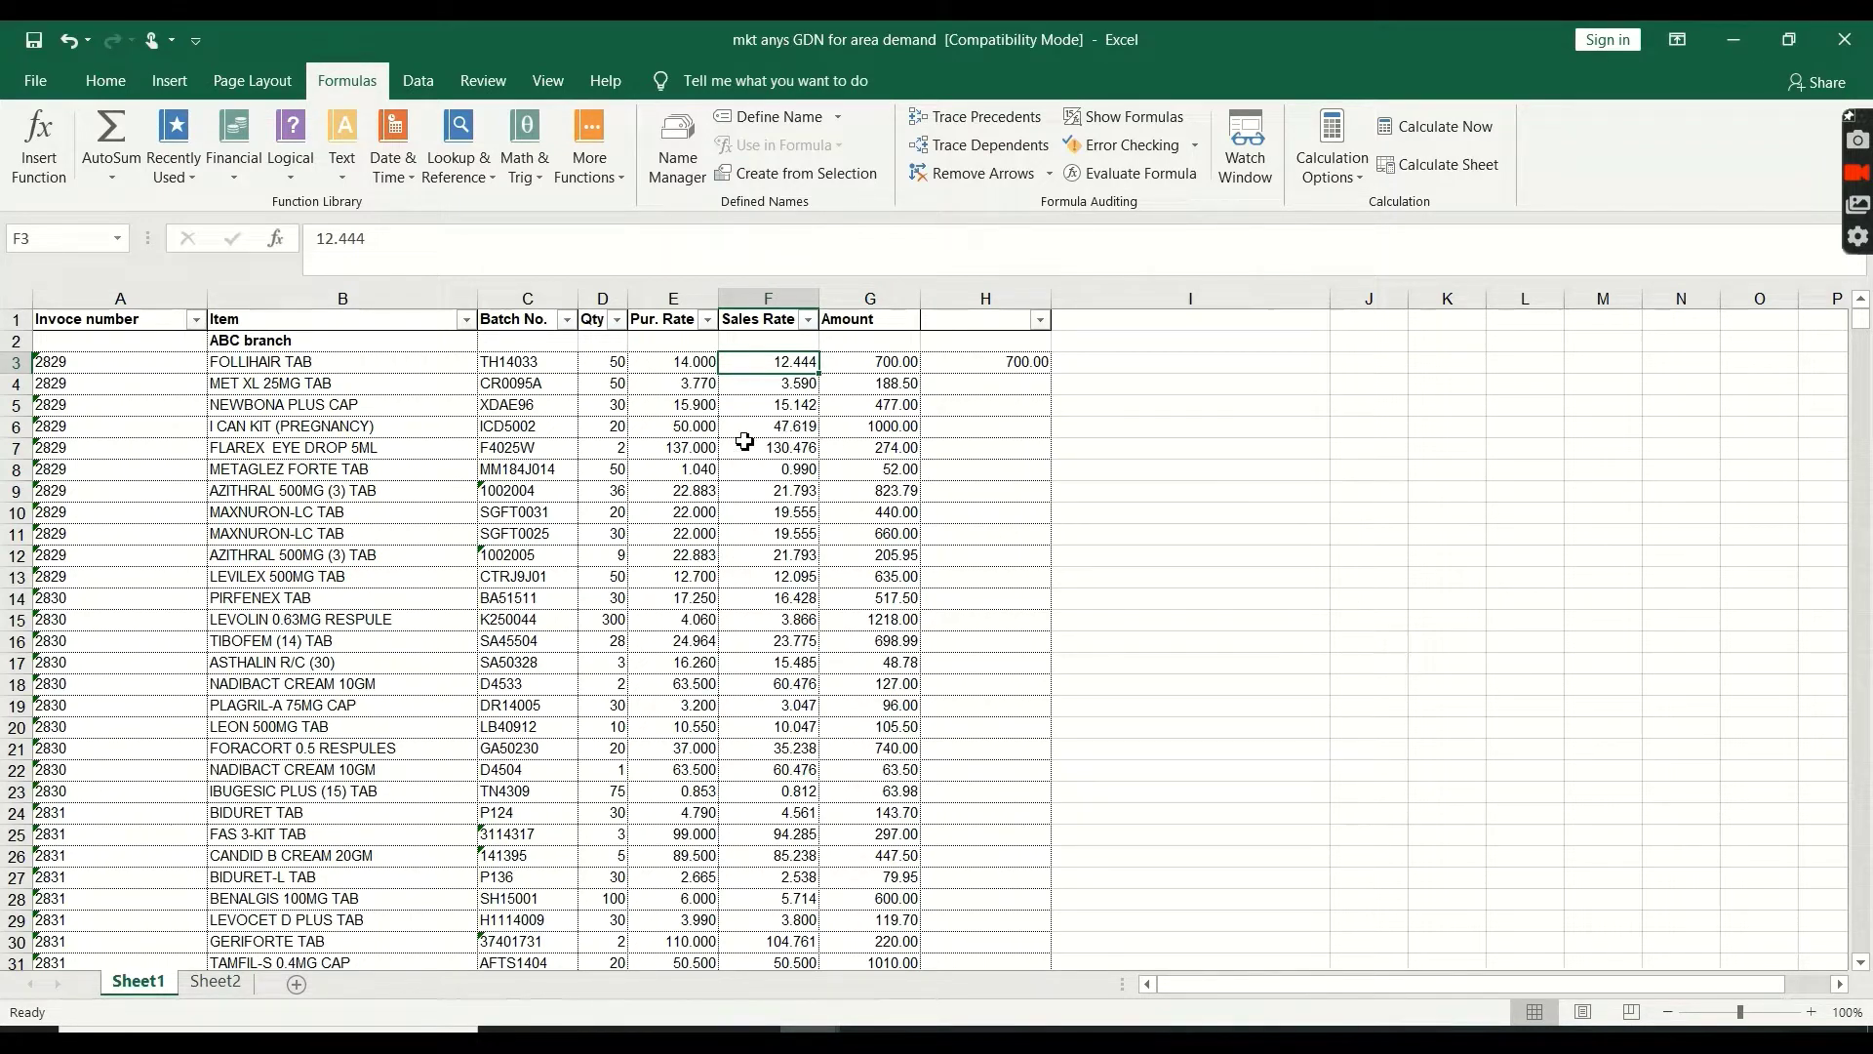
pyautogui.click(678, 362)
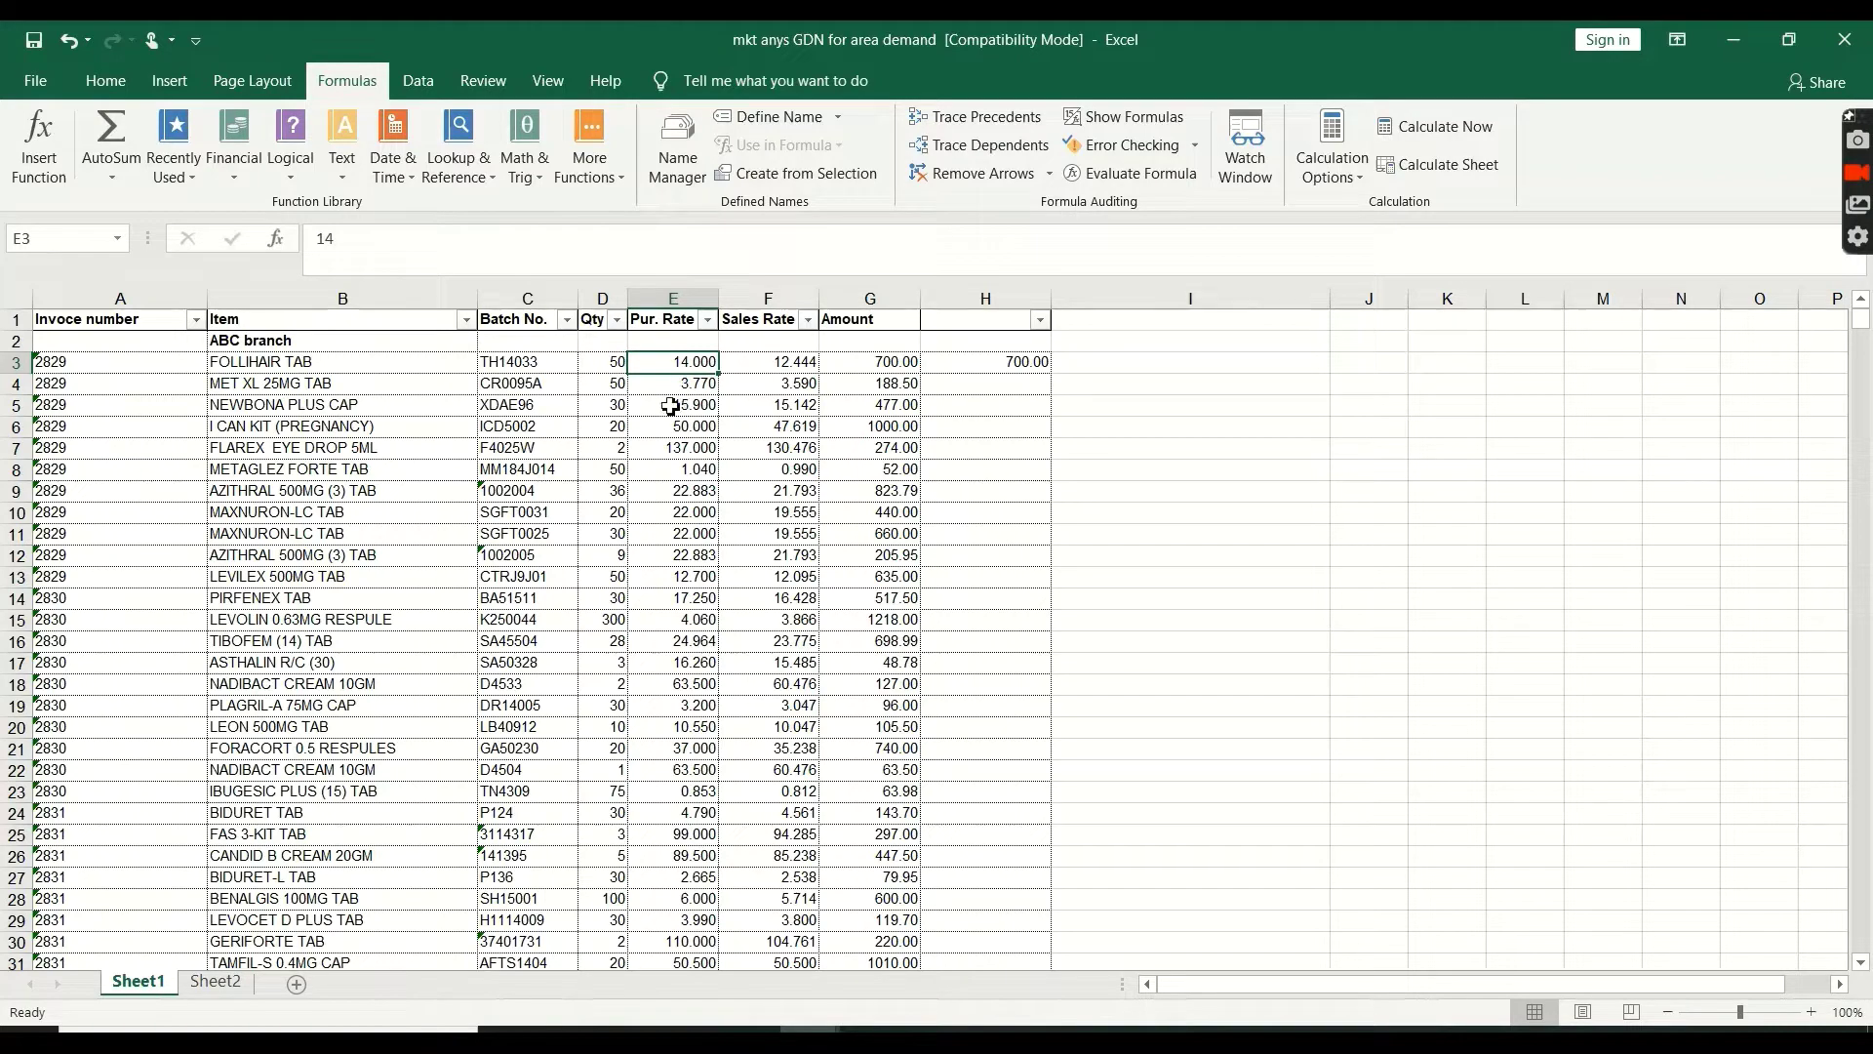
pyautogui.click(672, 325)
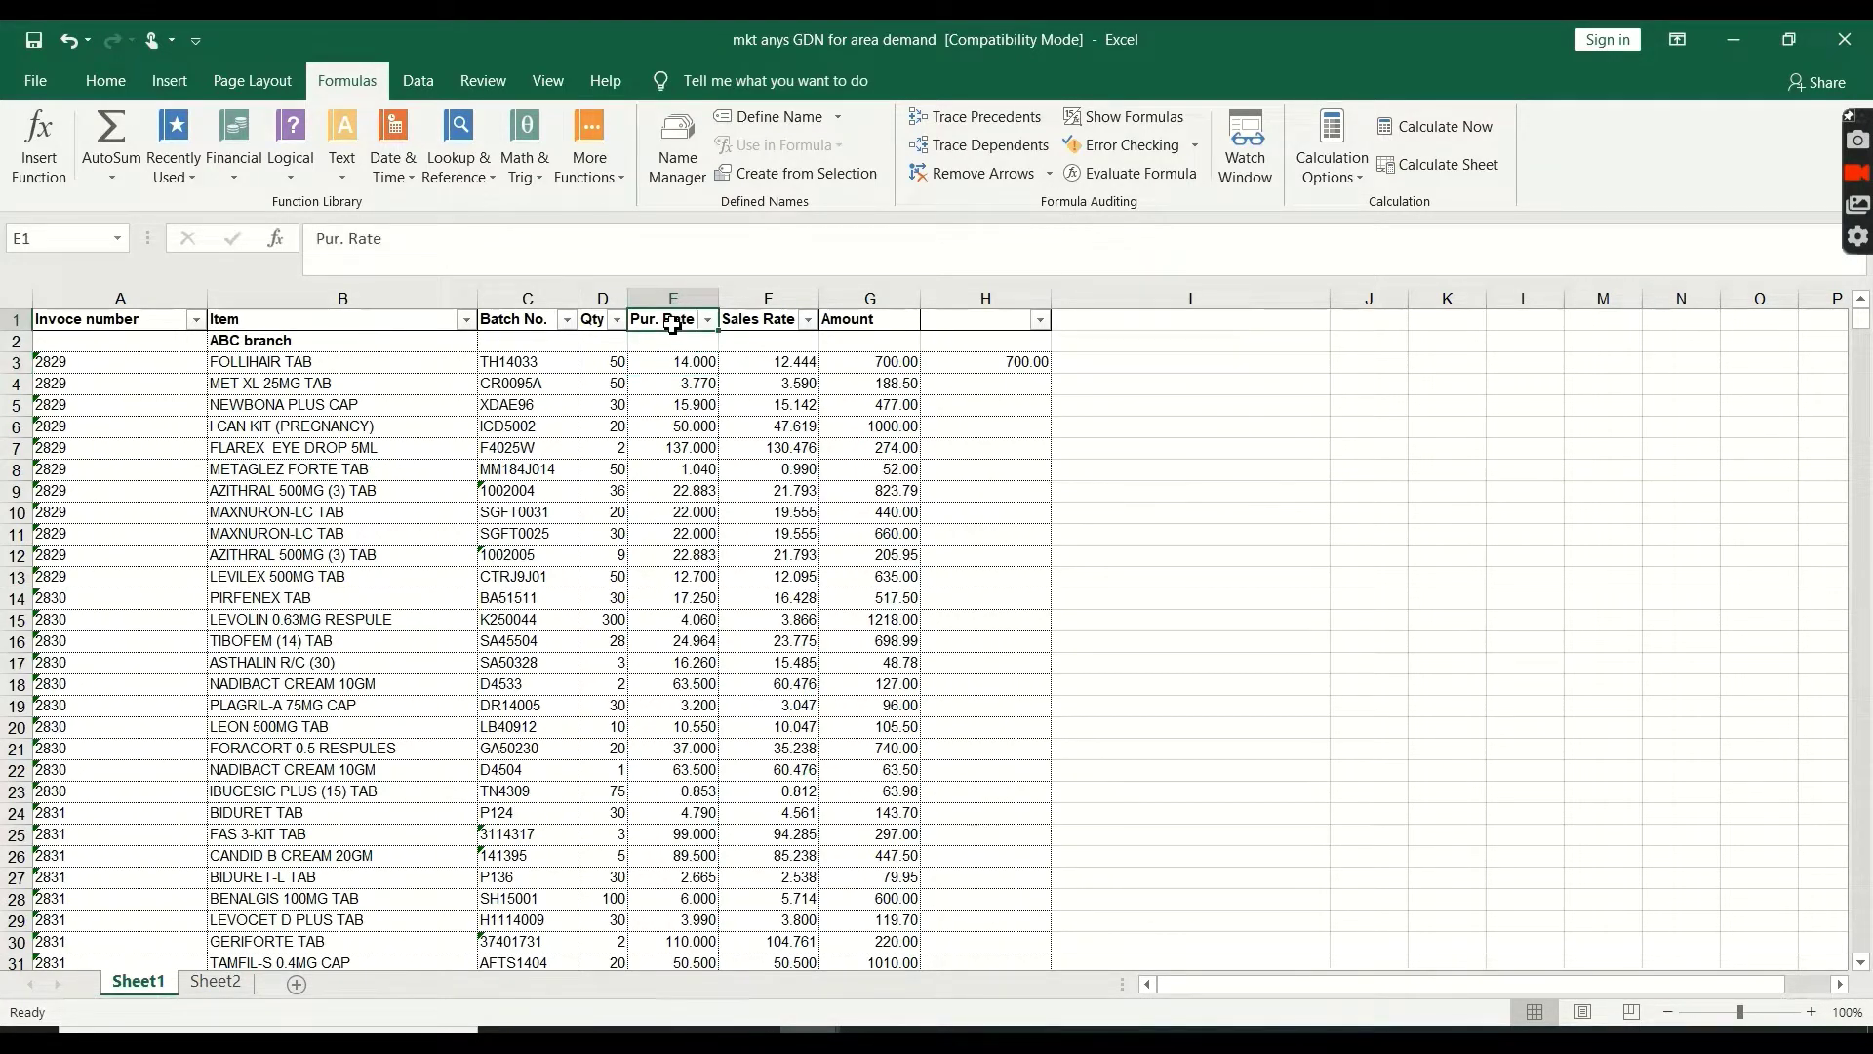
pyautogui.write('Sale ra')
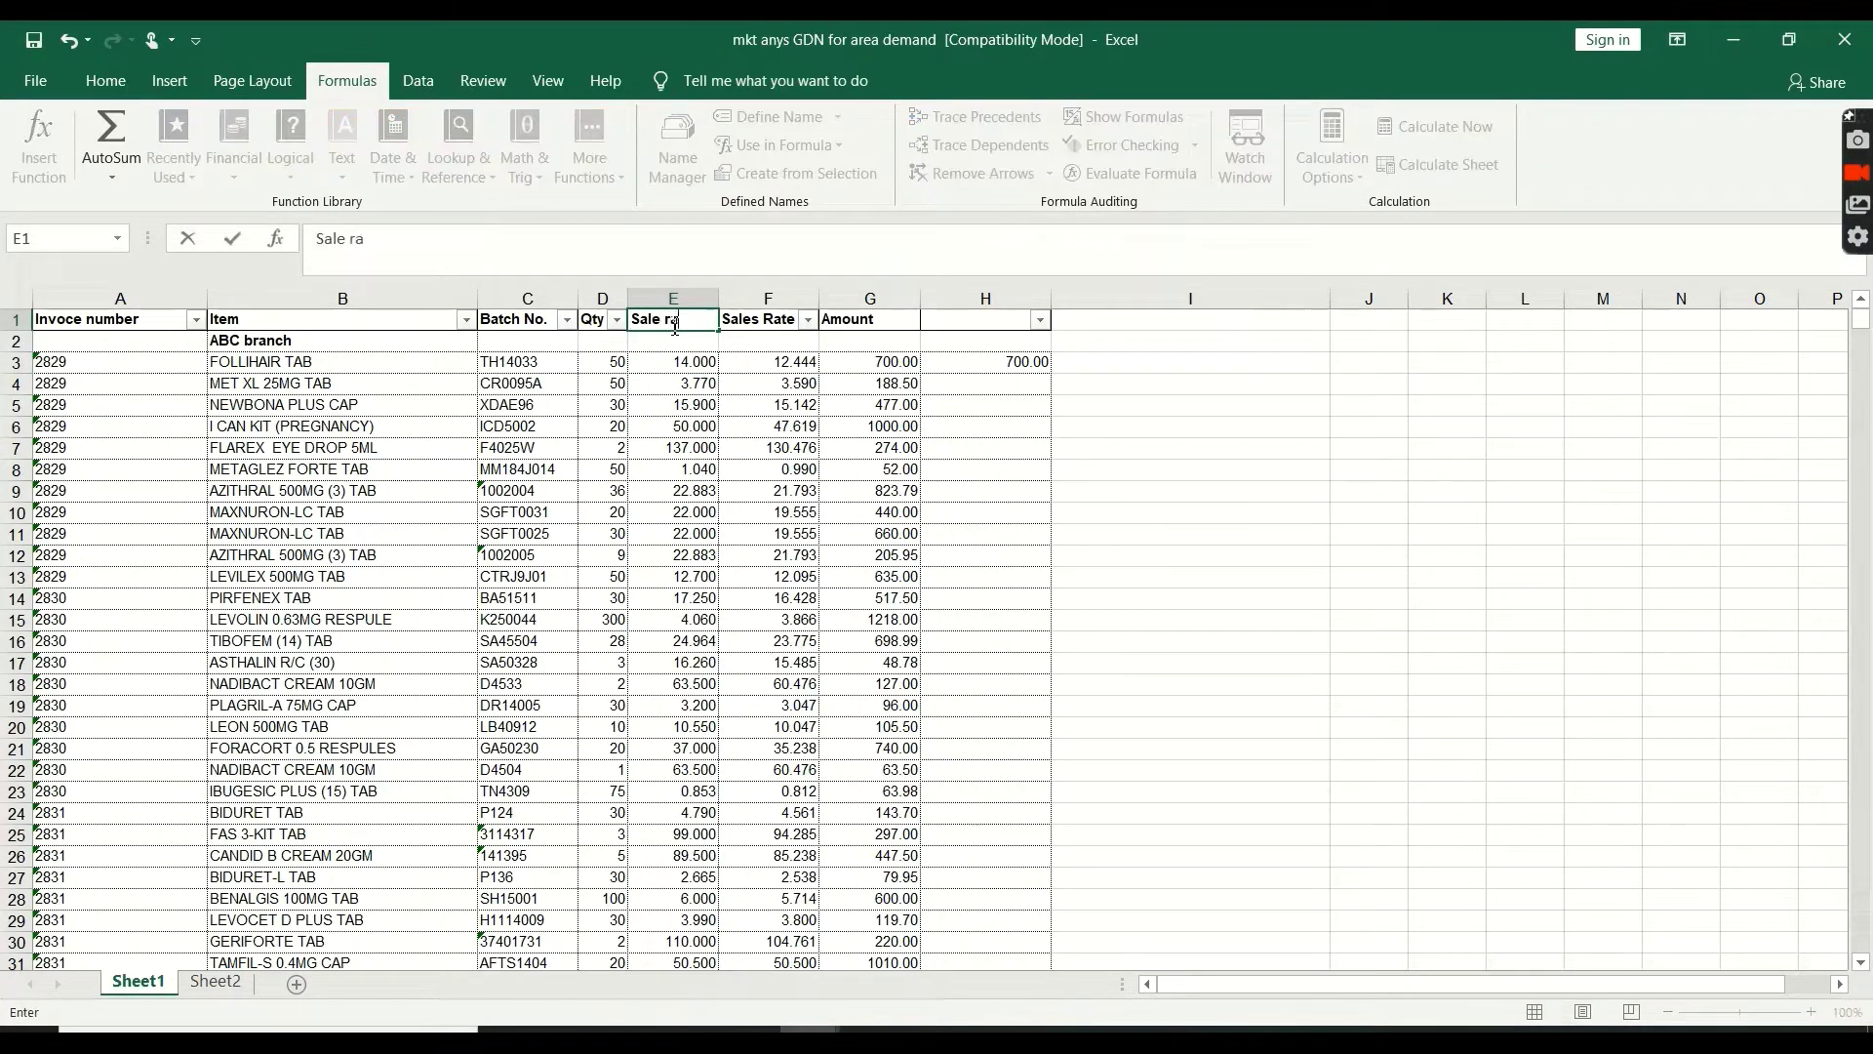
pyautogui.write('te')
pyautogui.press('Tab')
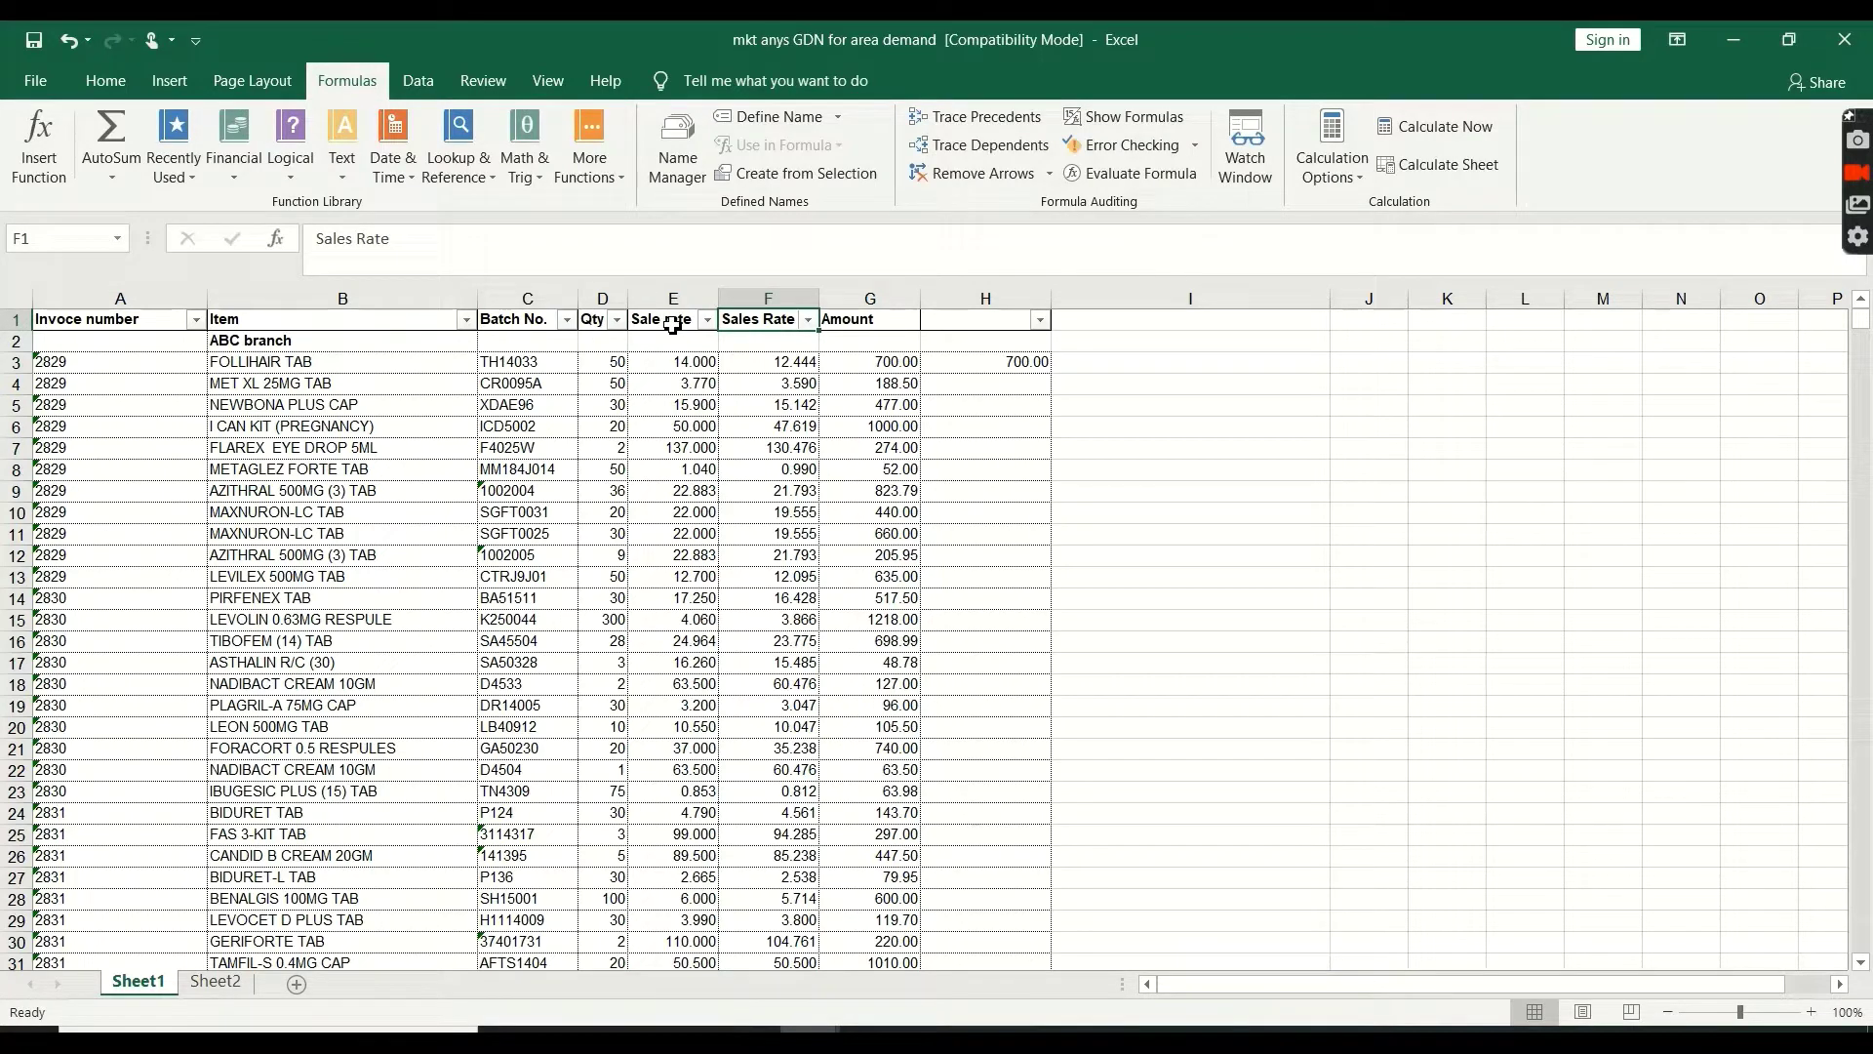
pyautogui.write('Purchase')
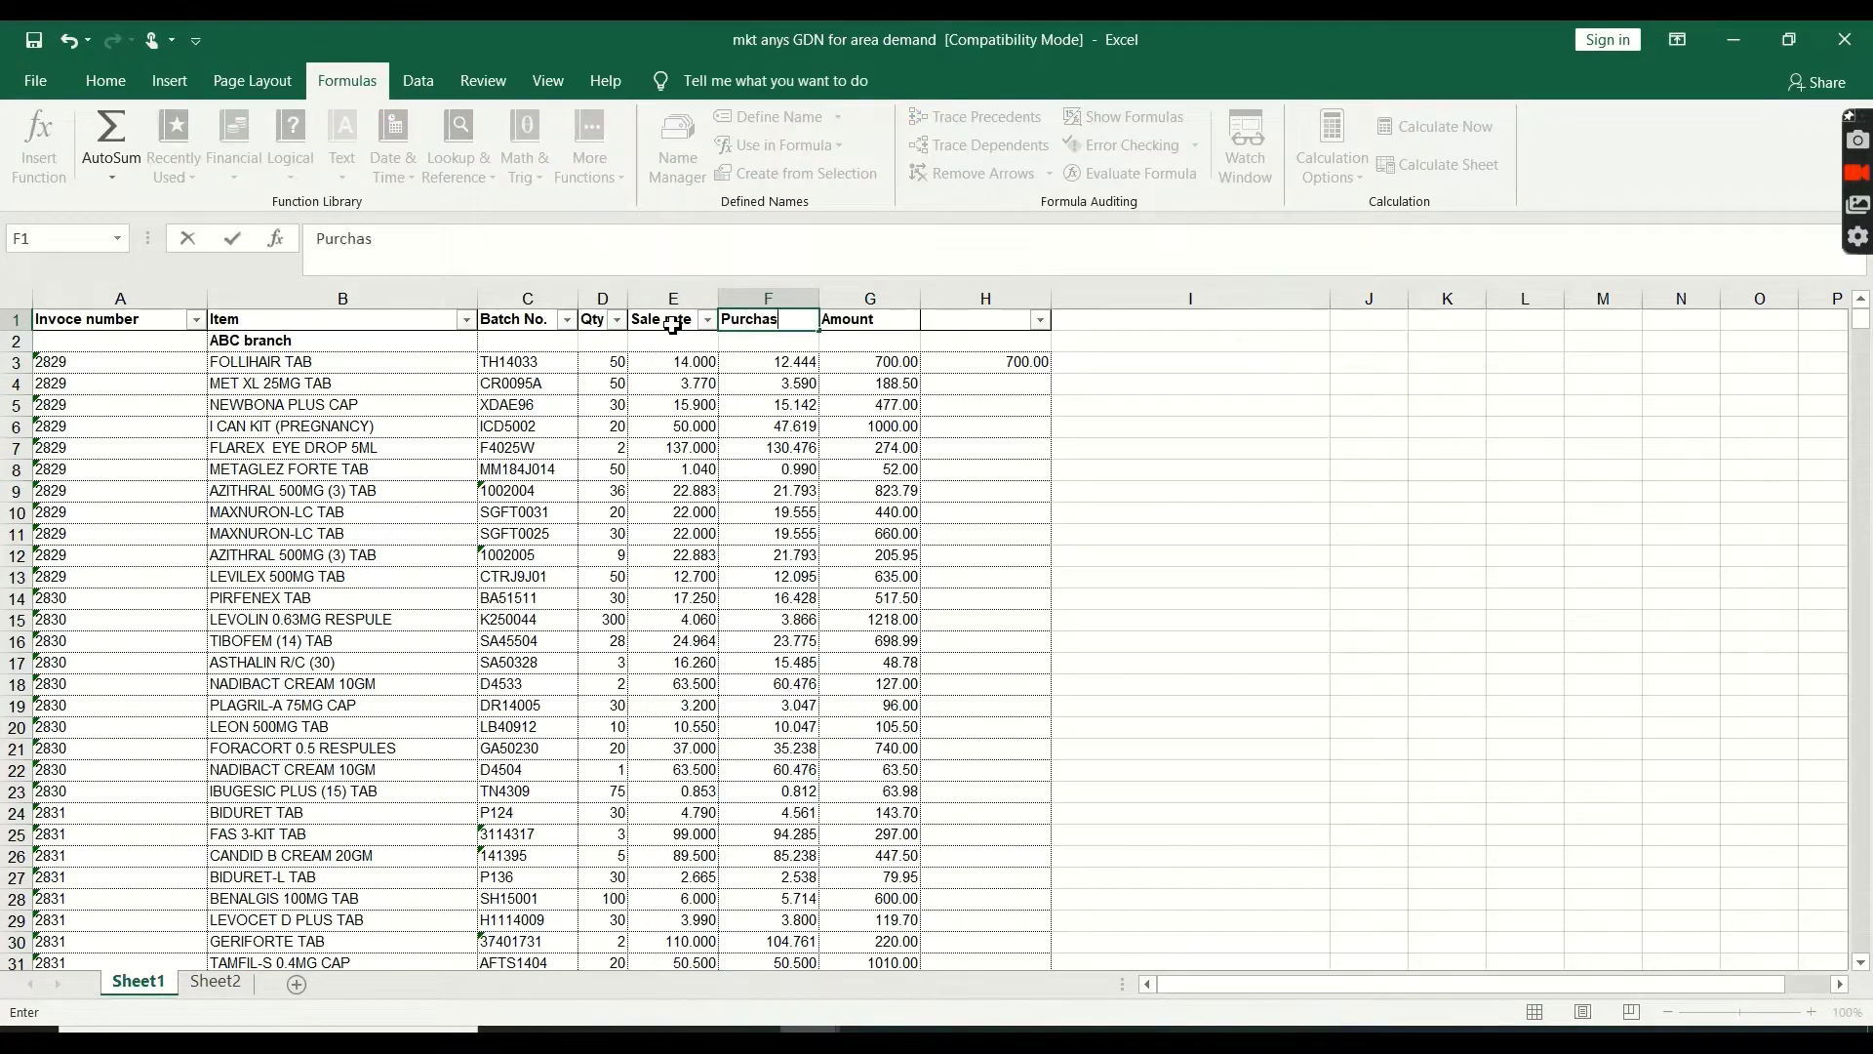
pyautogui.press('Return')
# Replace the formula in H3 with =F3*D3 to multiply the Purchase rate by the Qty
pyautogui.moveTo(980, 556); pyautogui.dragTo(981, 578)
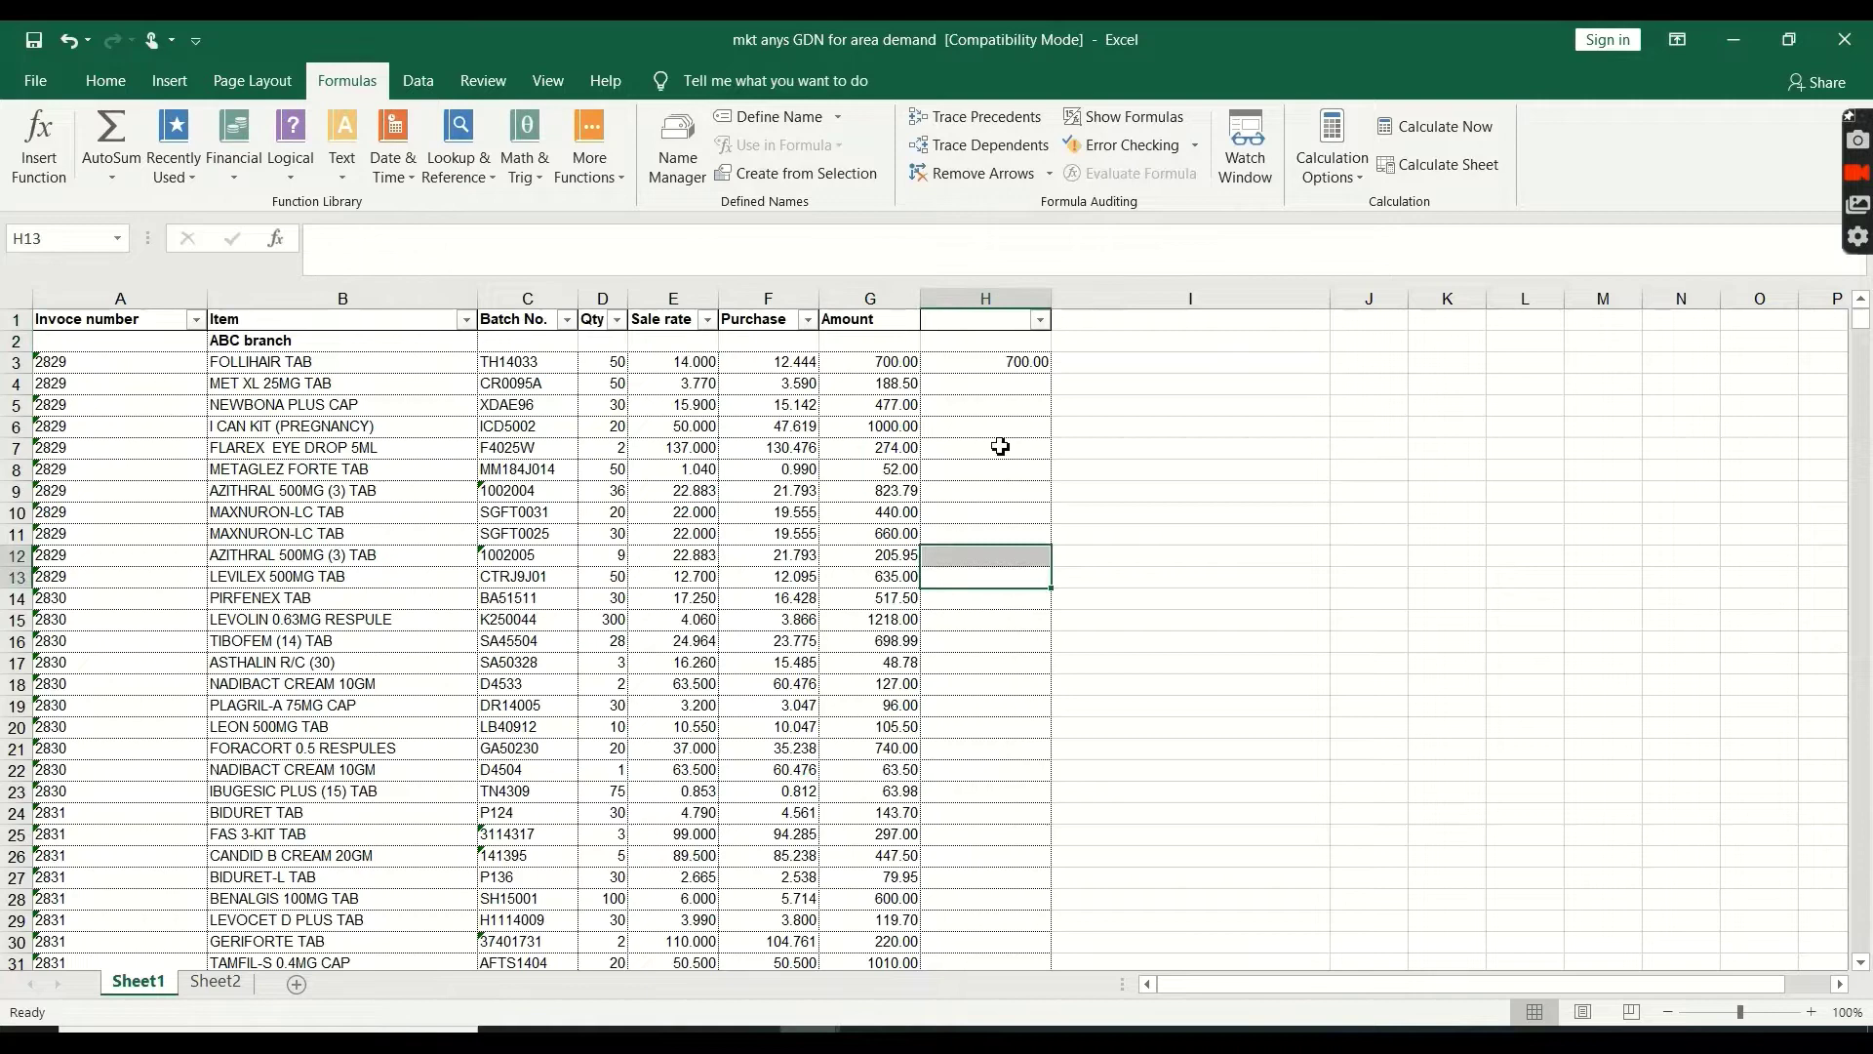
pyautogui.click(1014, 366)
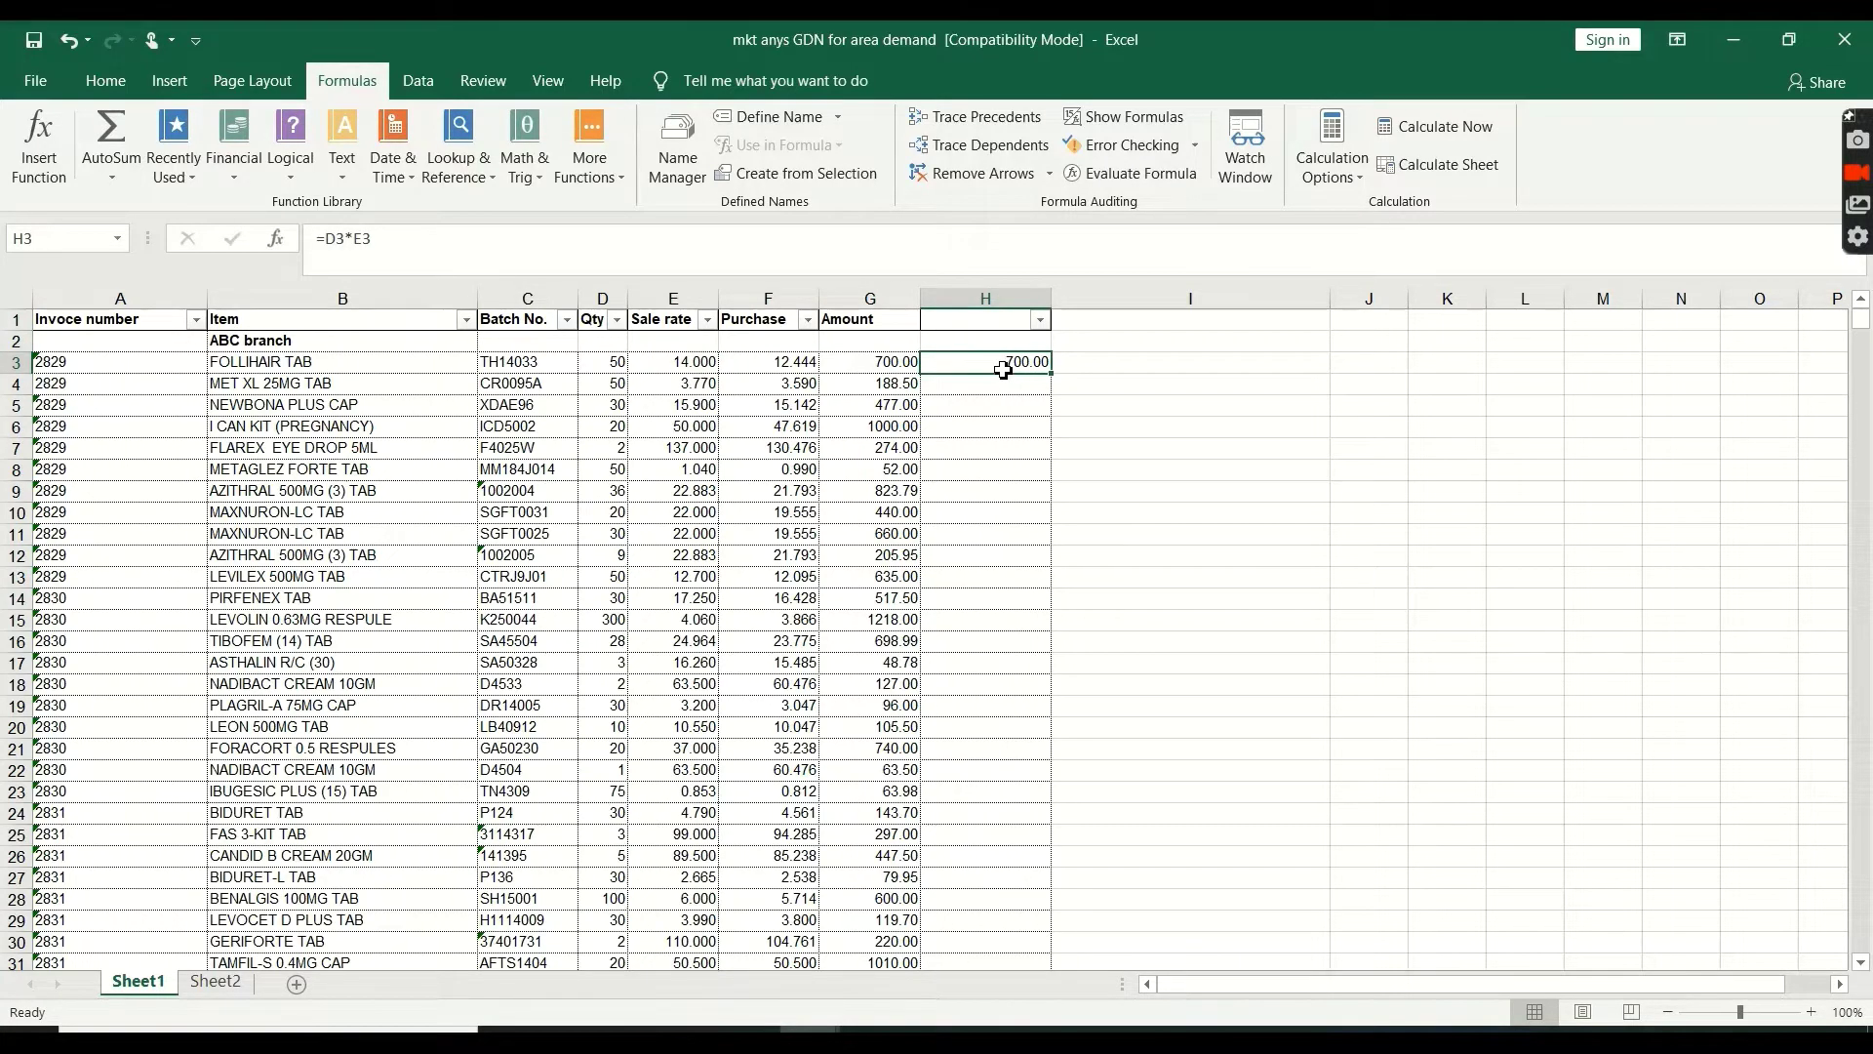
pyautogui.press('Delete')
pyautogui.write('=')
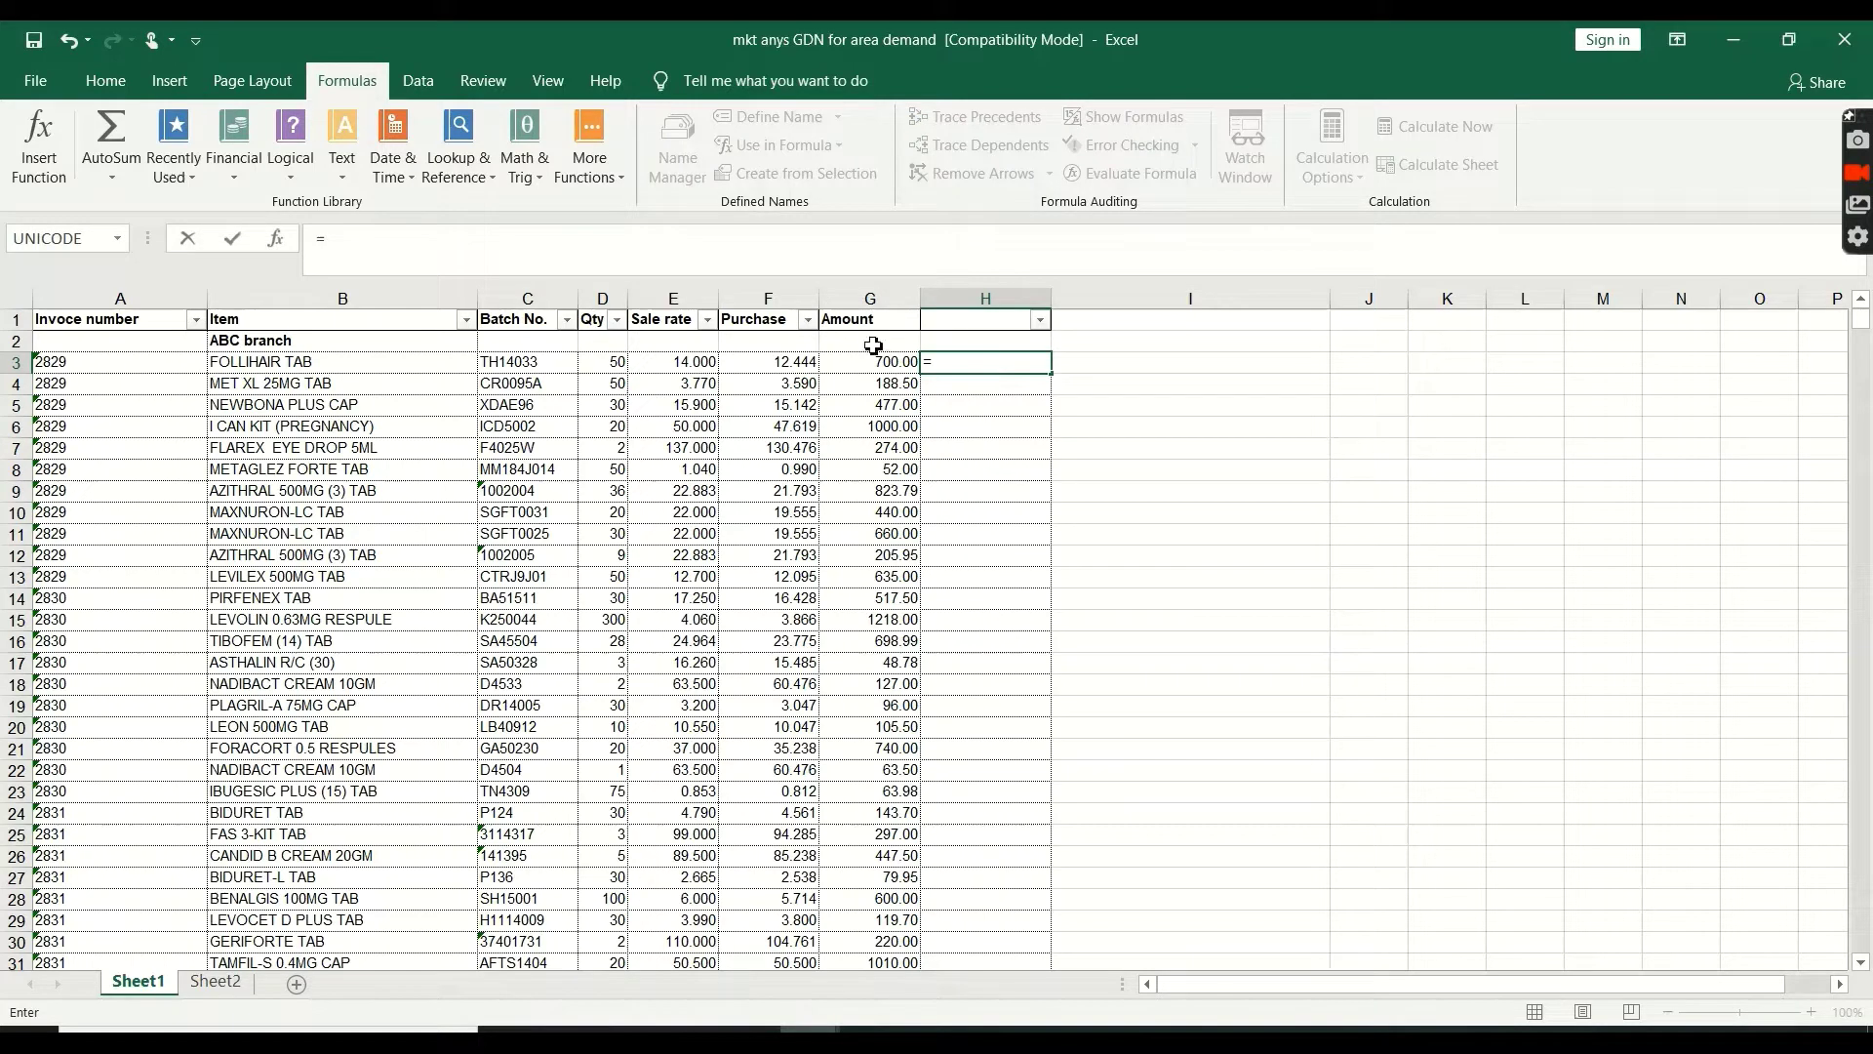
pyautogui.click(761, 369)
pyautogui.write('*')
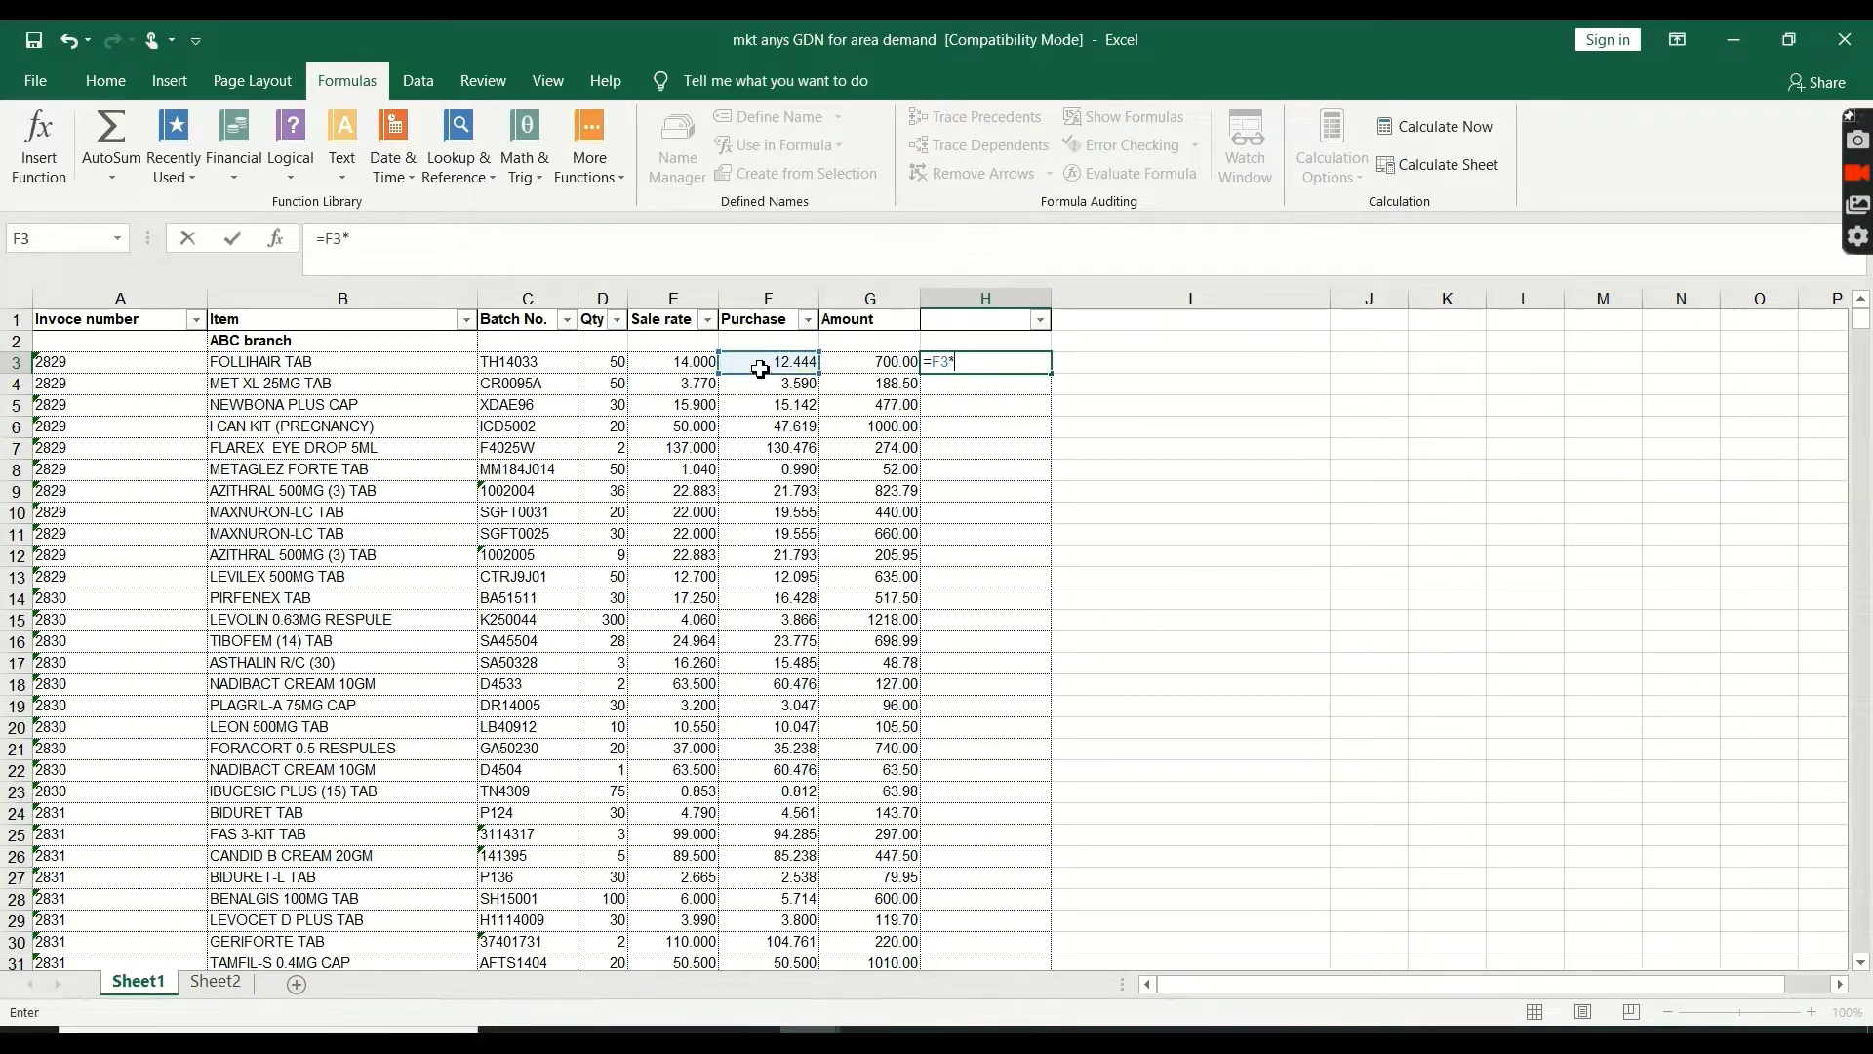
pyautogui.click(621, 363)
pyautogui.press('Return')
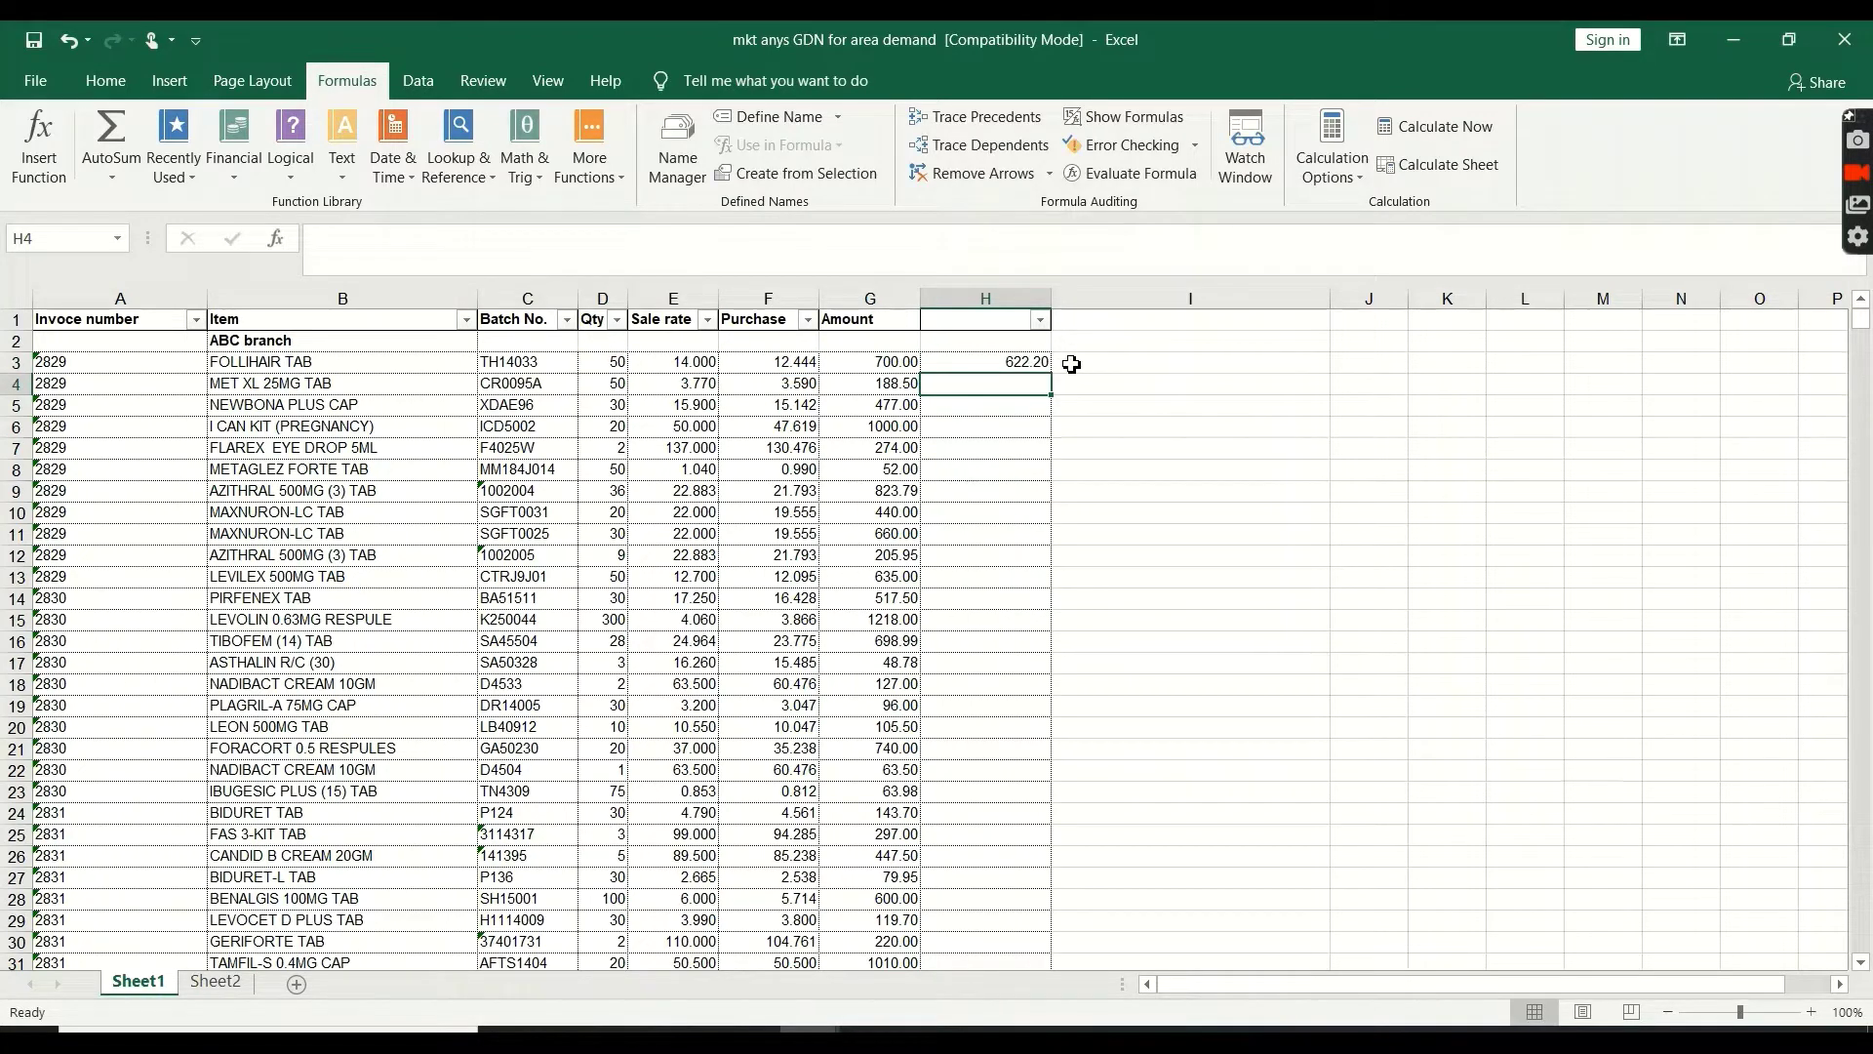
# Add the header Profit in cell I1
pyautogui.click(875, 367)
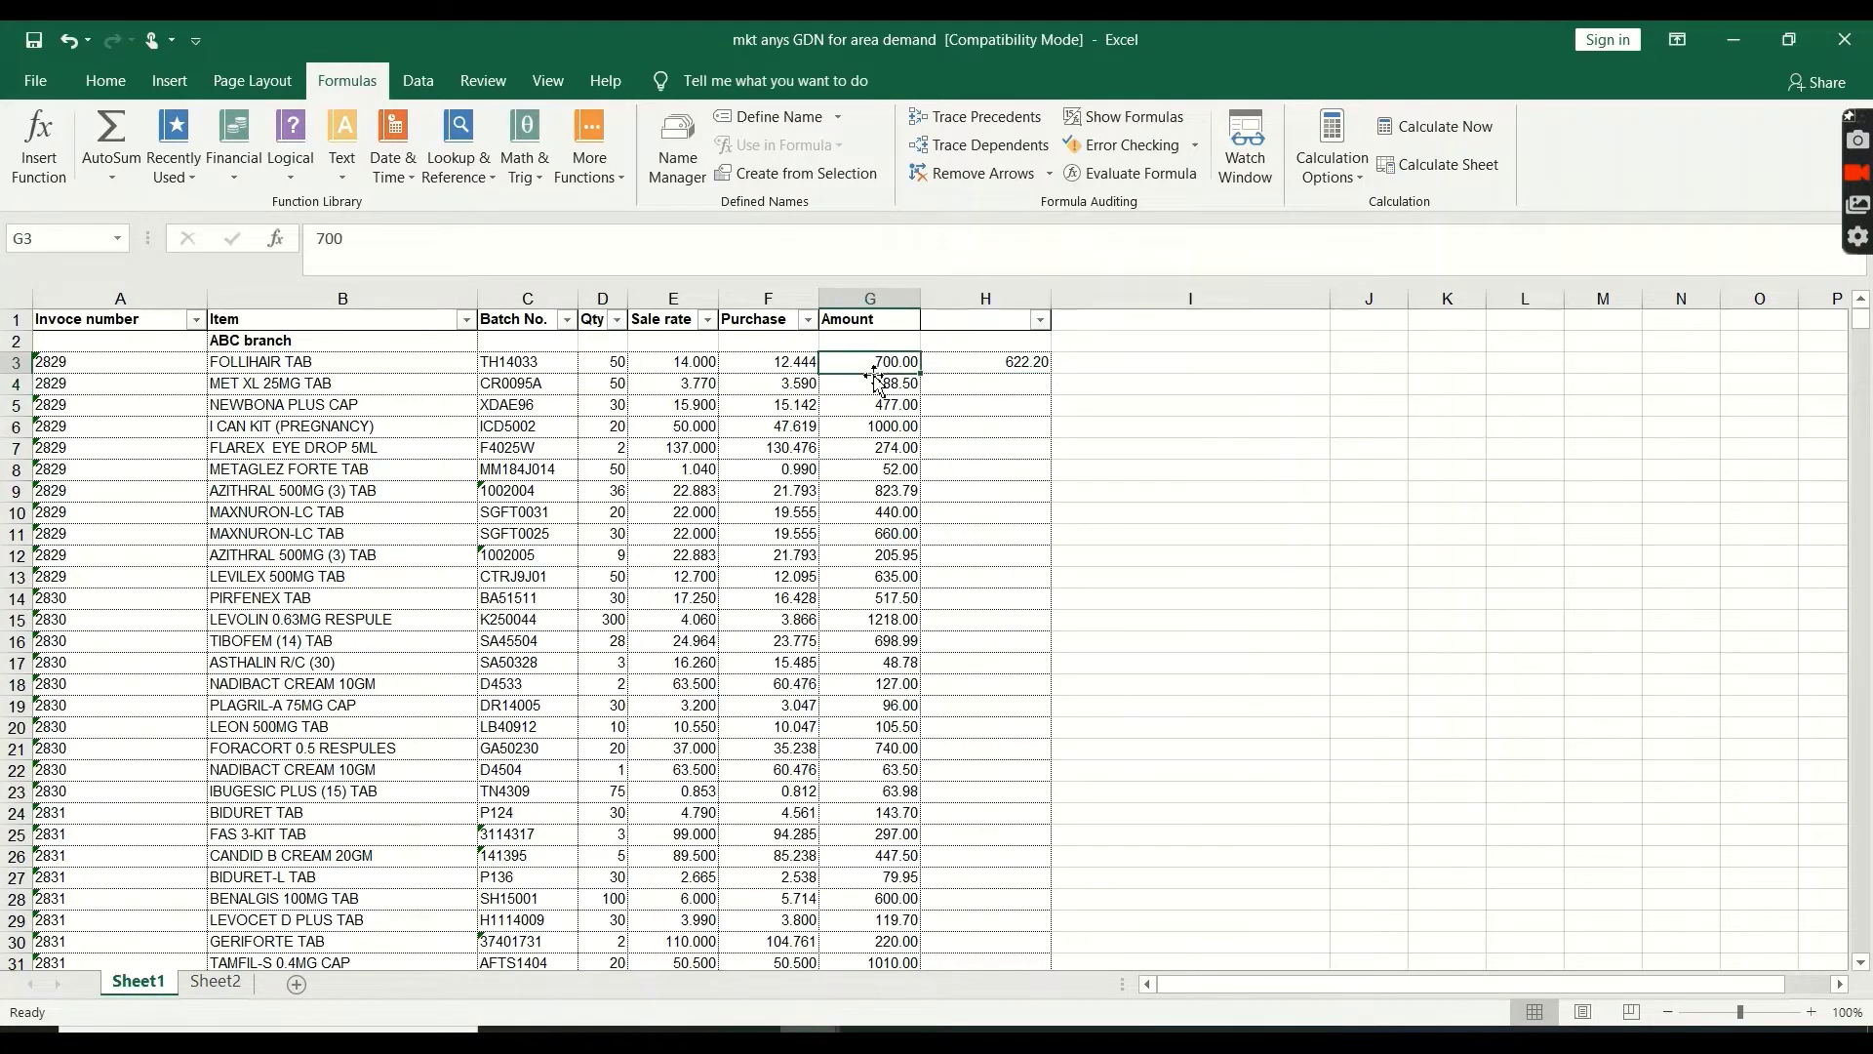
pyautogui.click(999, 402)
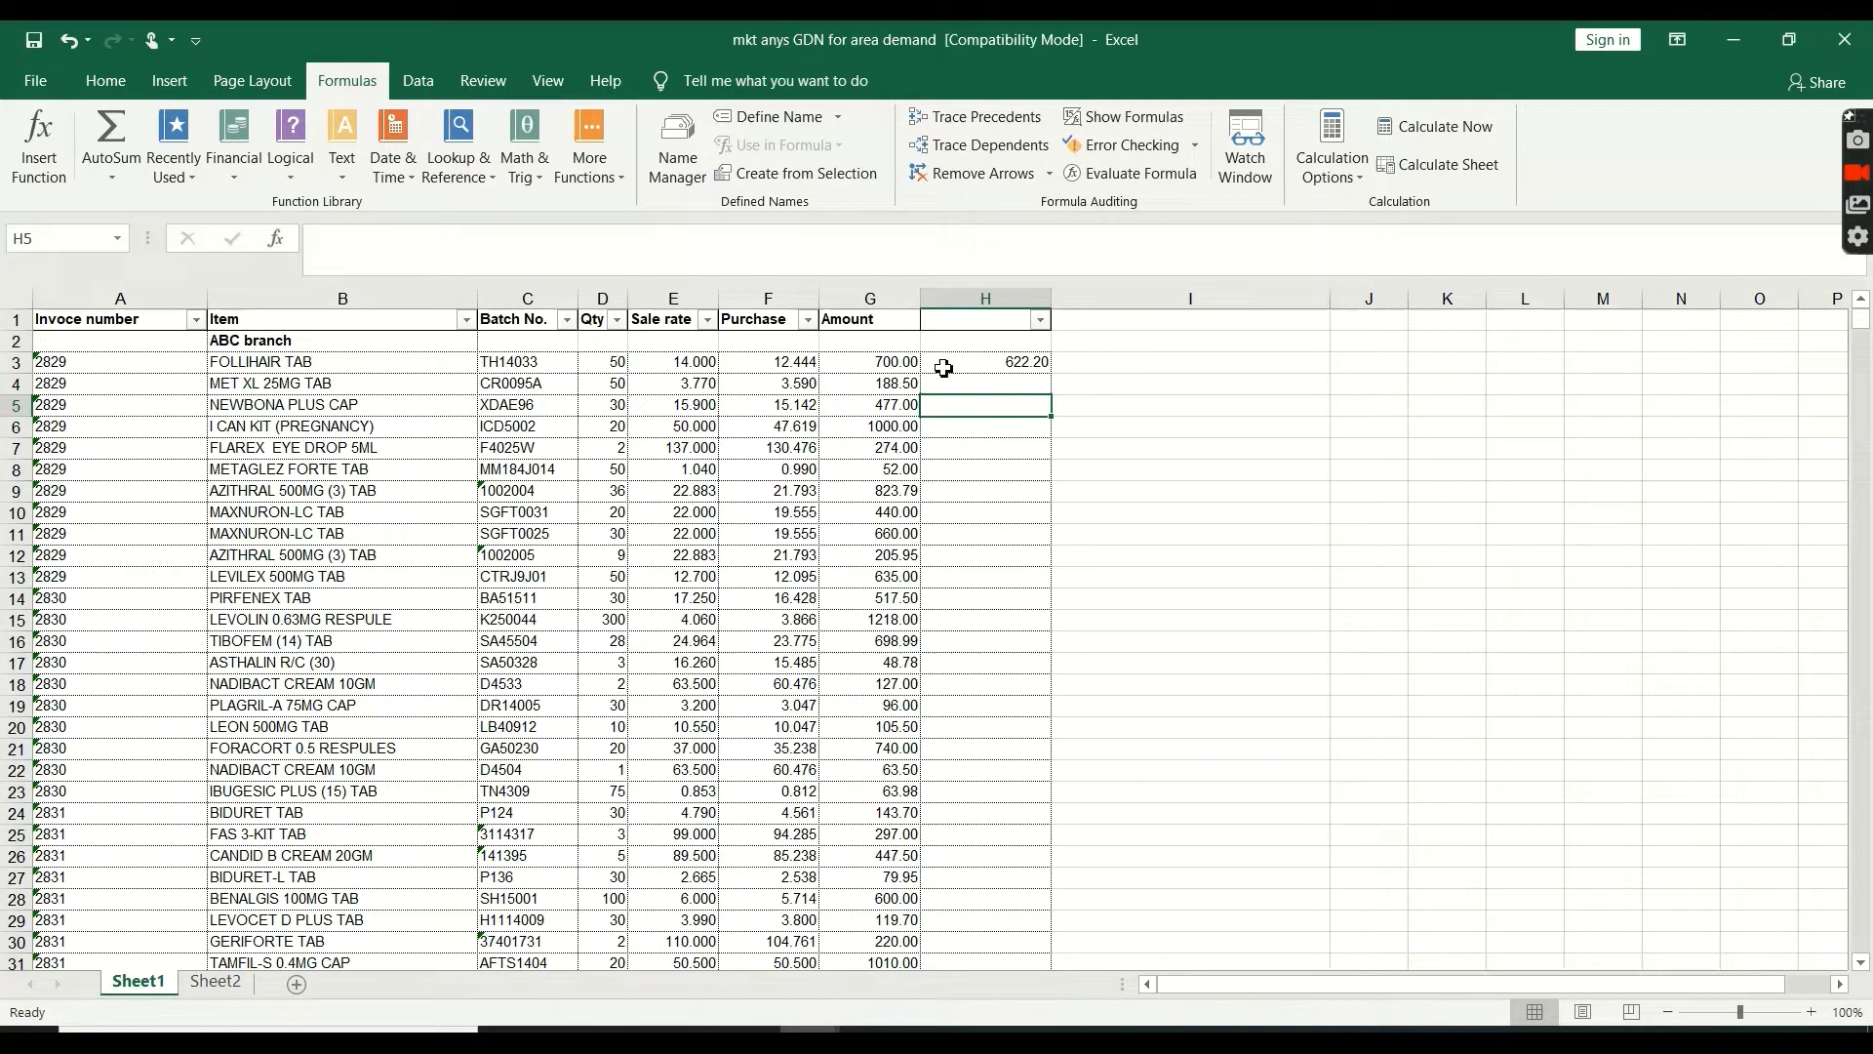
pyautogui.click(1105, 326)
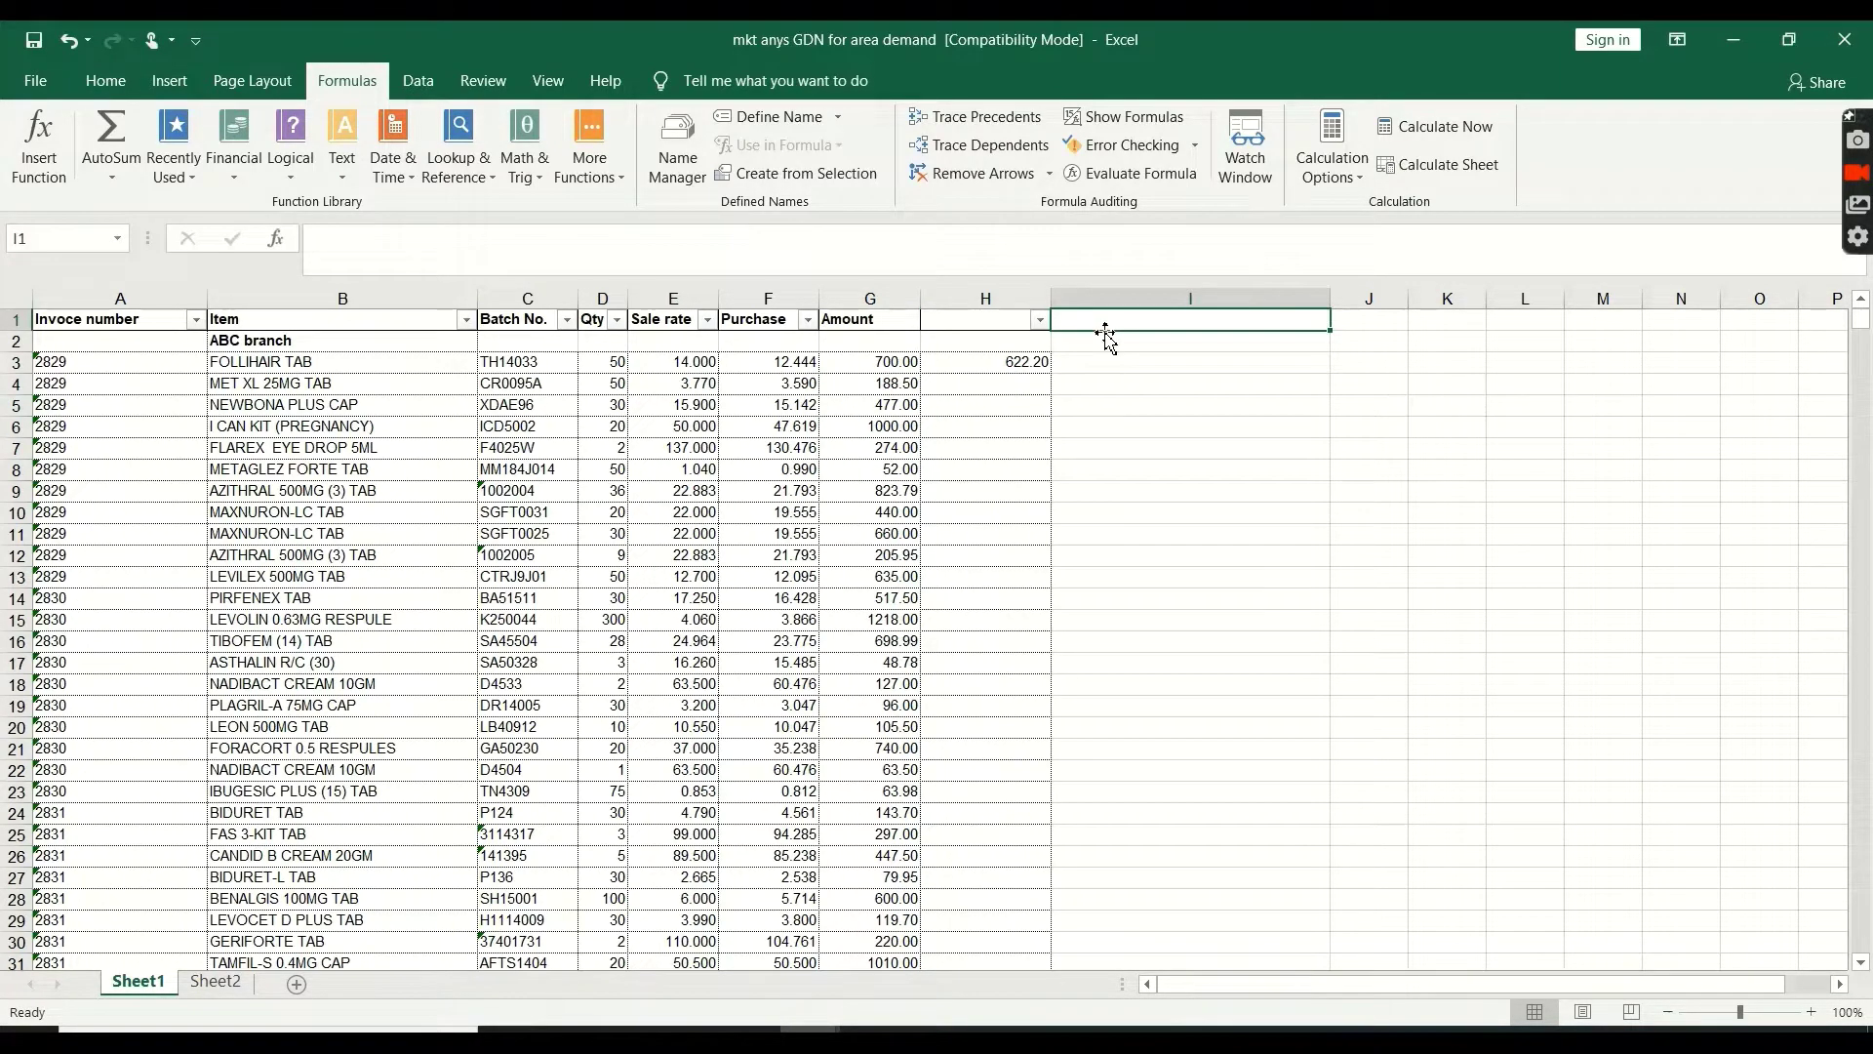
pyautogui.write('Pro')
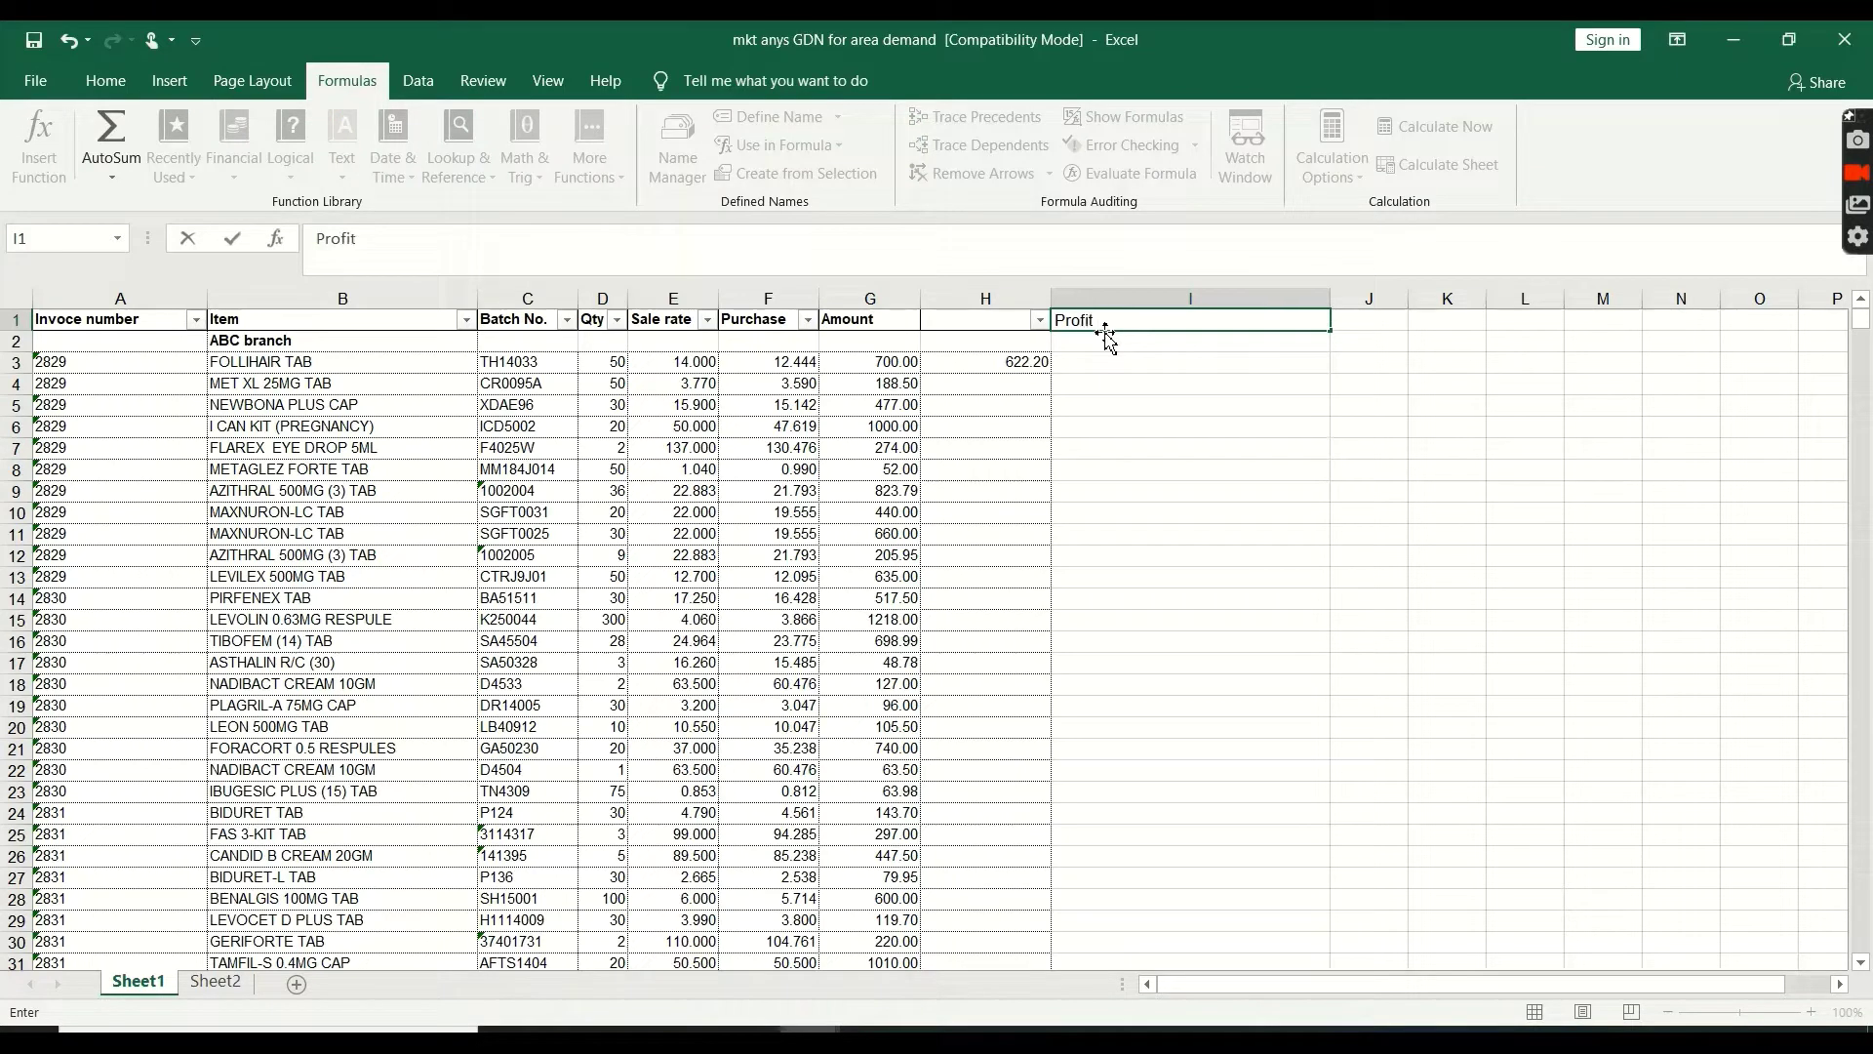
pyautogui.write('fit')
# Calculate the first item's profit in I3 by subtracting the purchase value from the Amount with =G3-H3
pyautogui.click(1092, 369)
pyautogui.write('=')
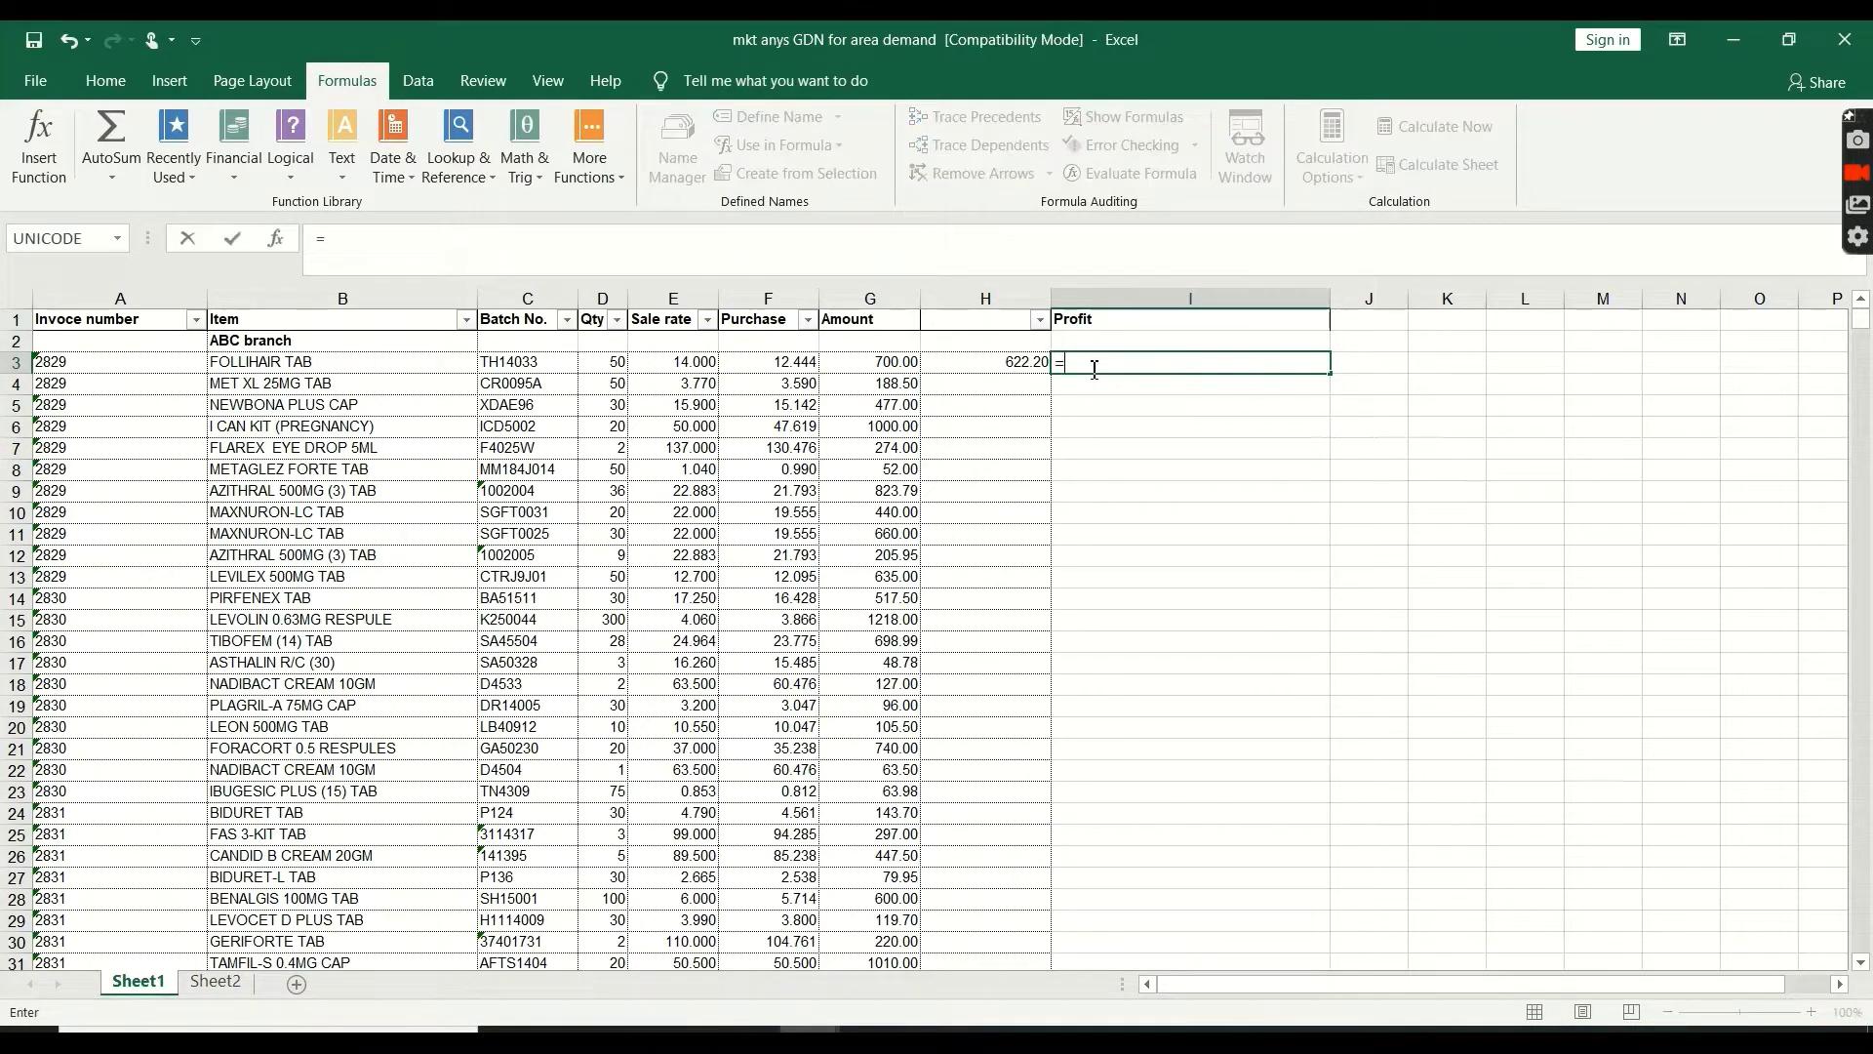
pyautogui.click(885, 367)
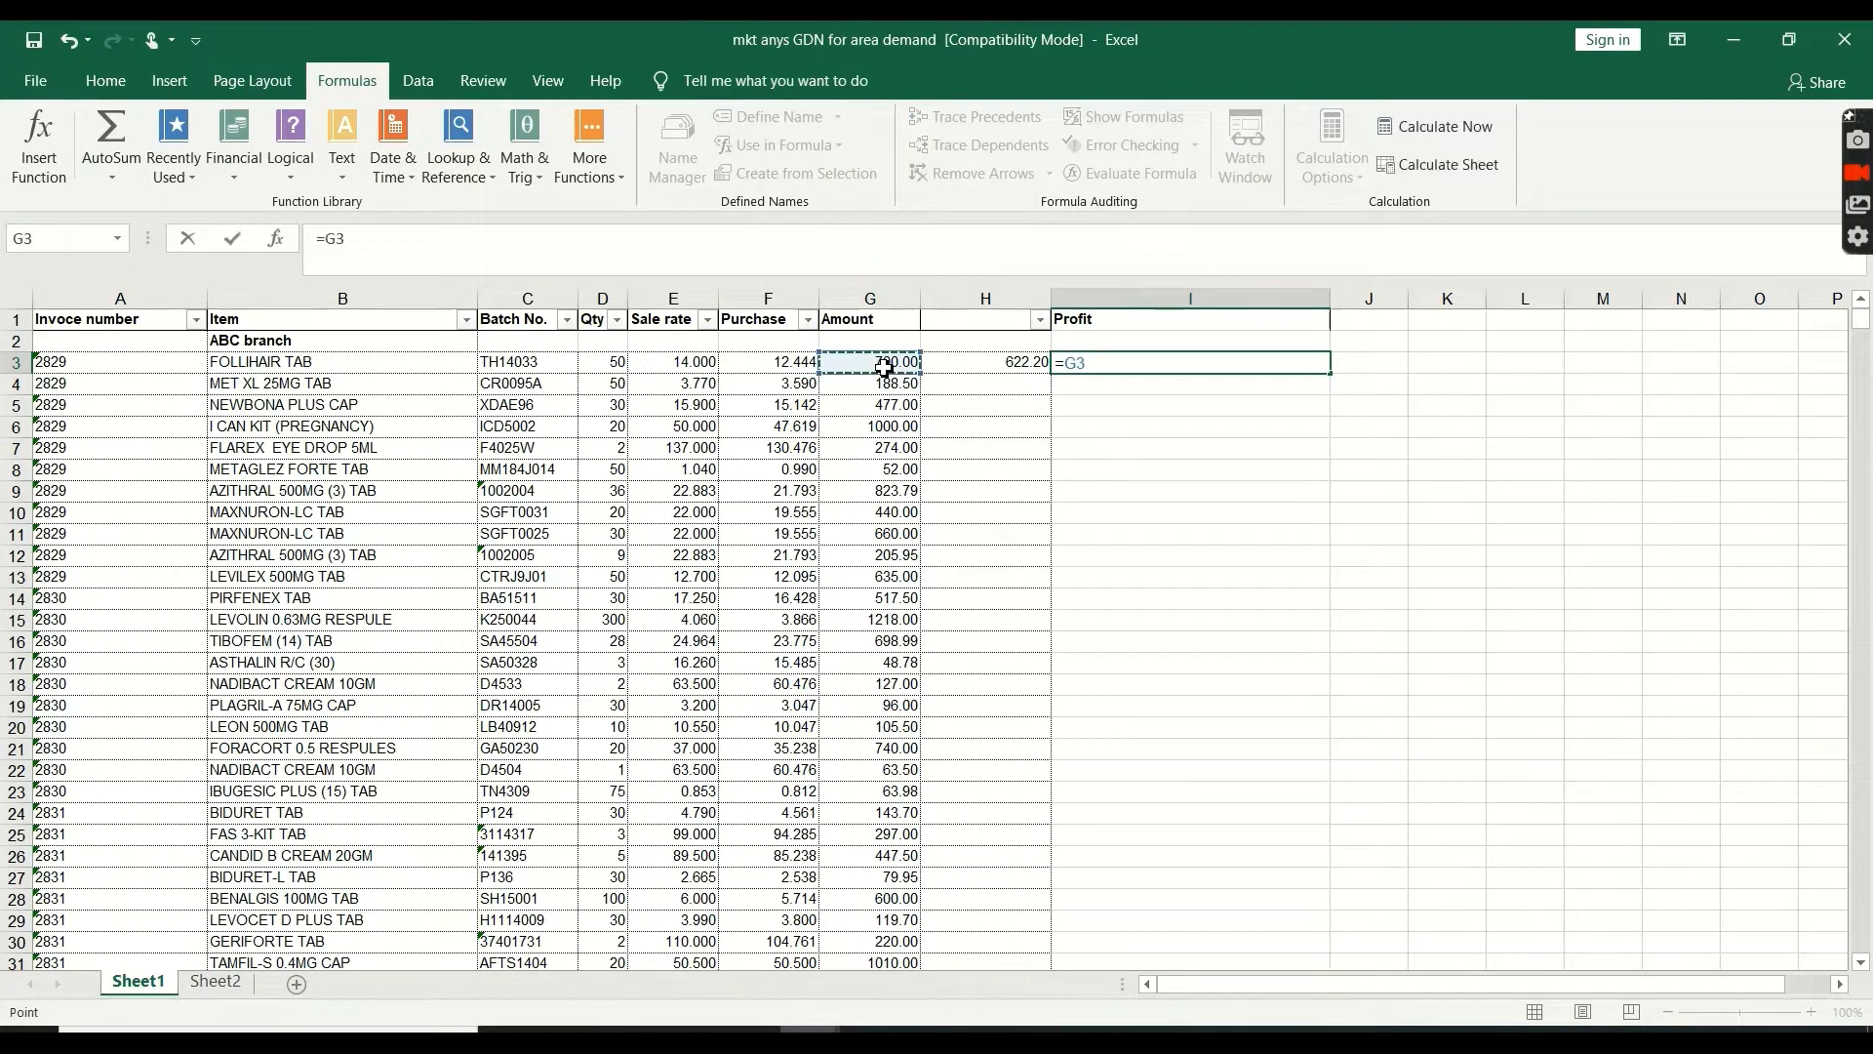
pyautogui.write('-')
pyautogui.click(1000, 367)
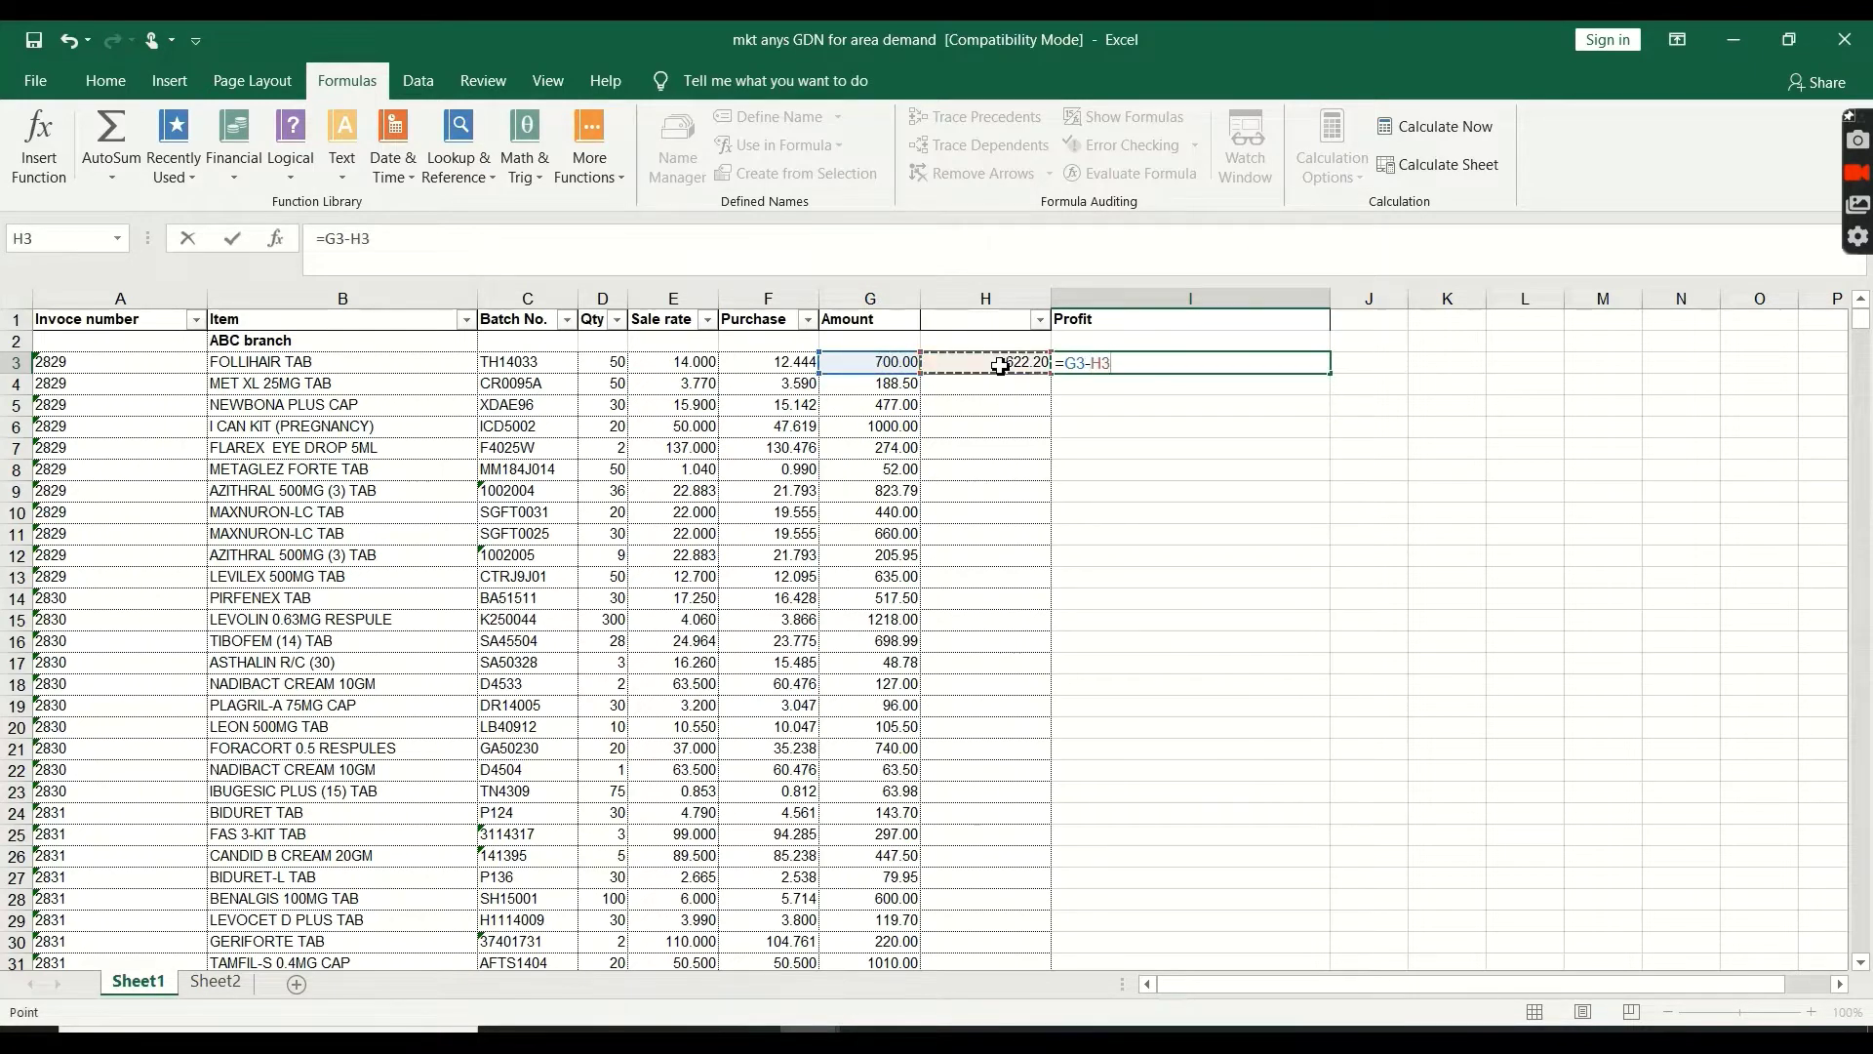
pyautogui.press('Return')
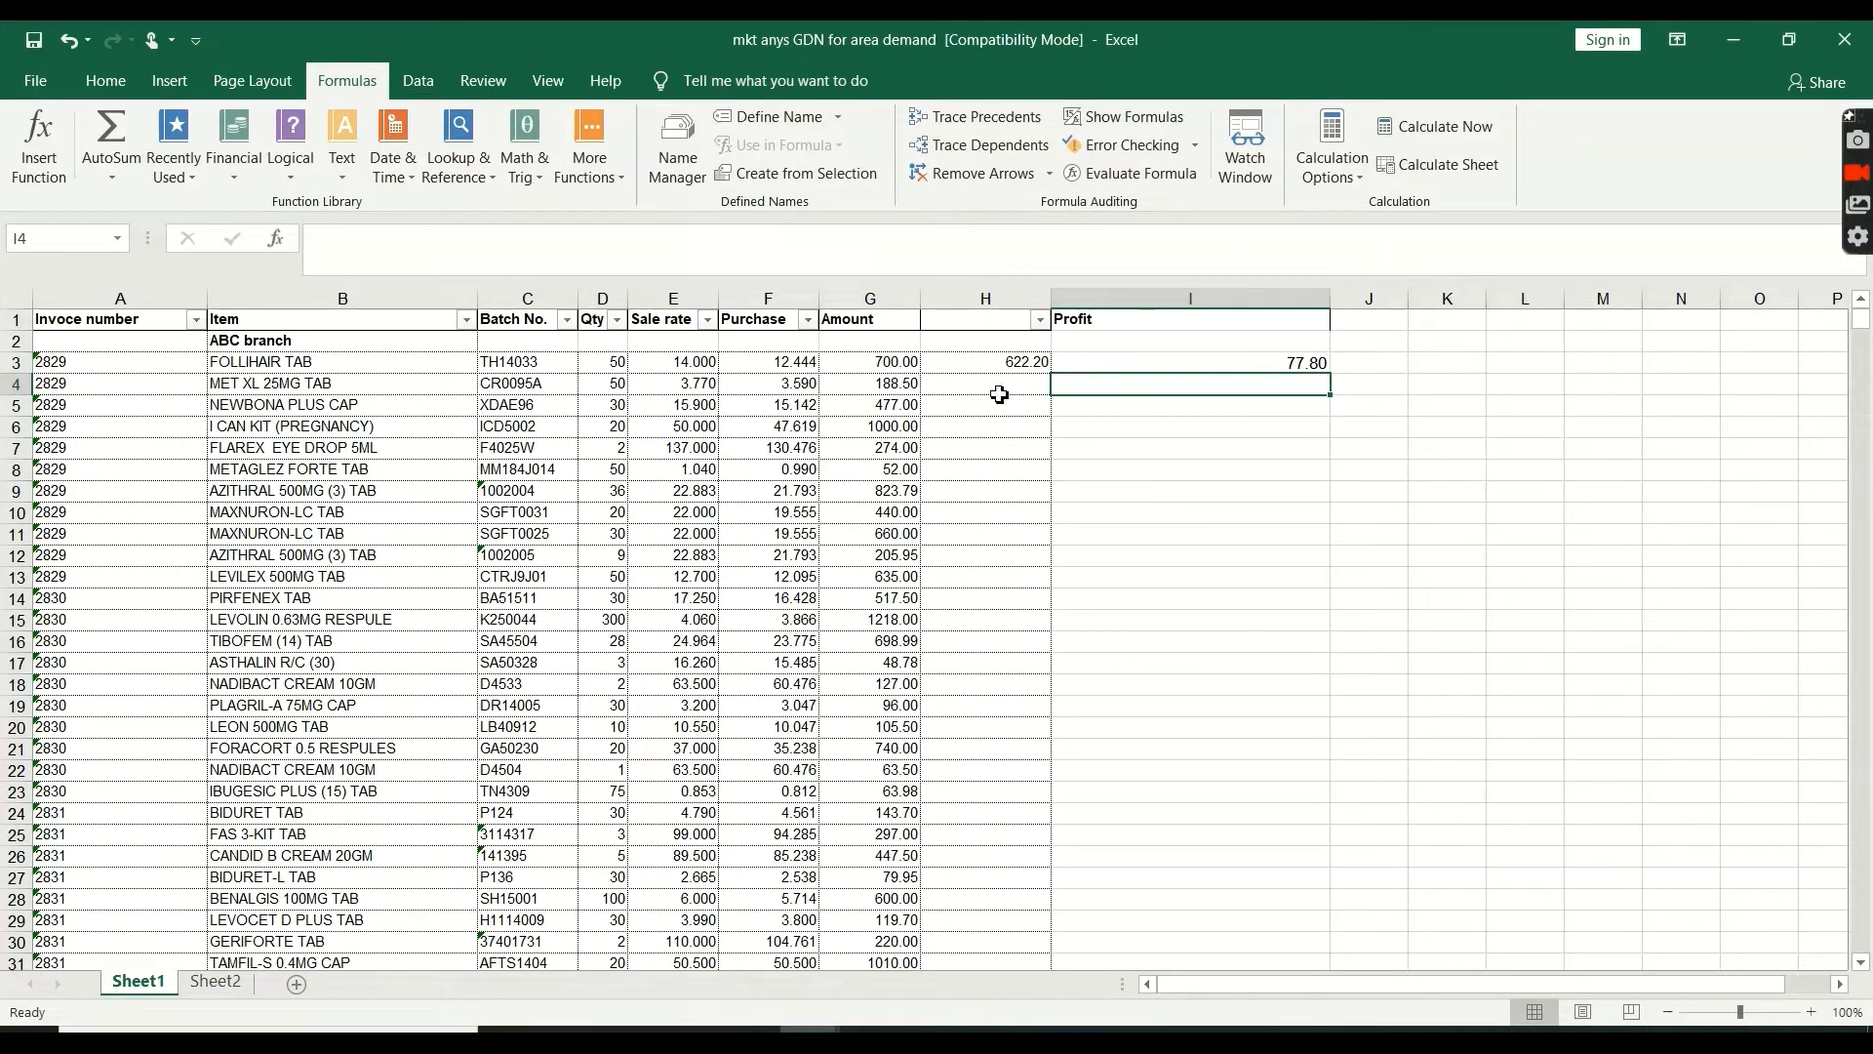
# Fill the purchase value formula in H3 and the Profit formula in I3 down to the last item row
pyautogui.click(999, 394)
pyautogui.click(1012, 363)
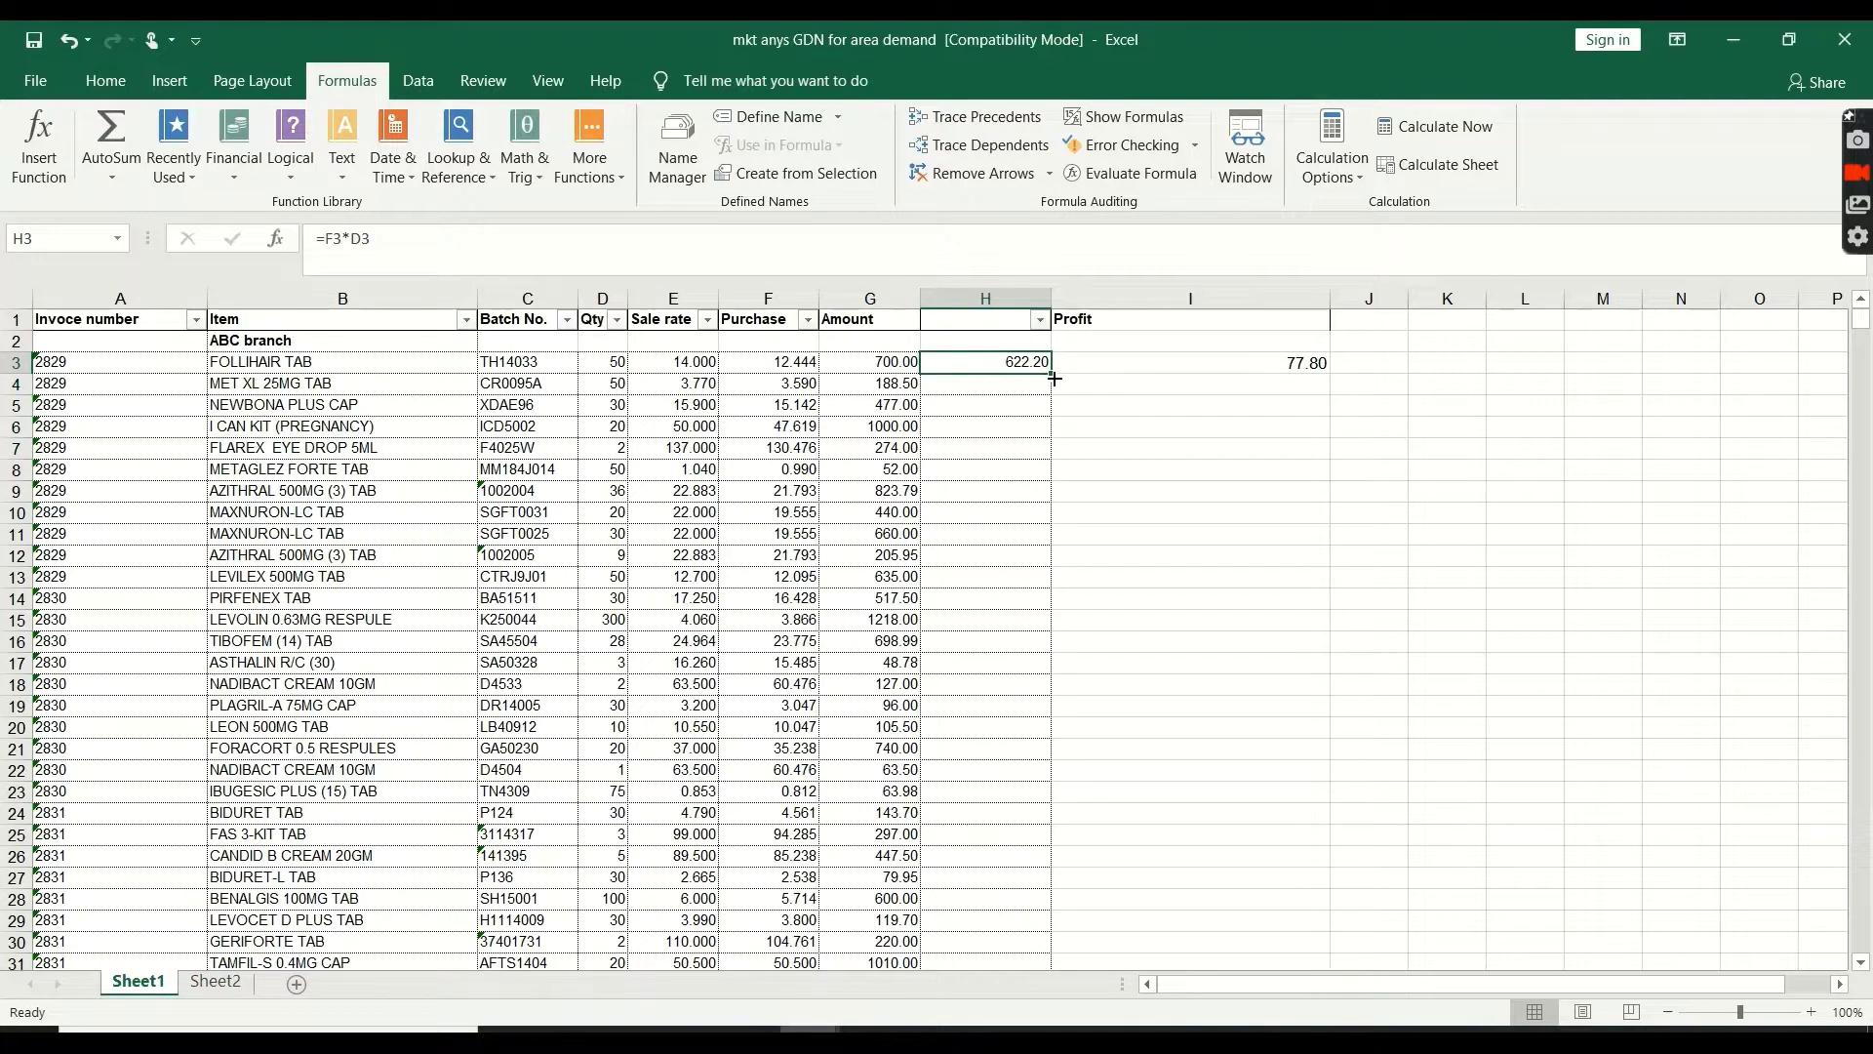
pyautogui.doubleClick(1055, 379)
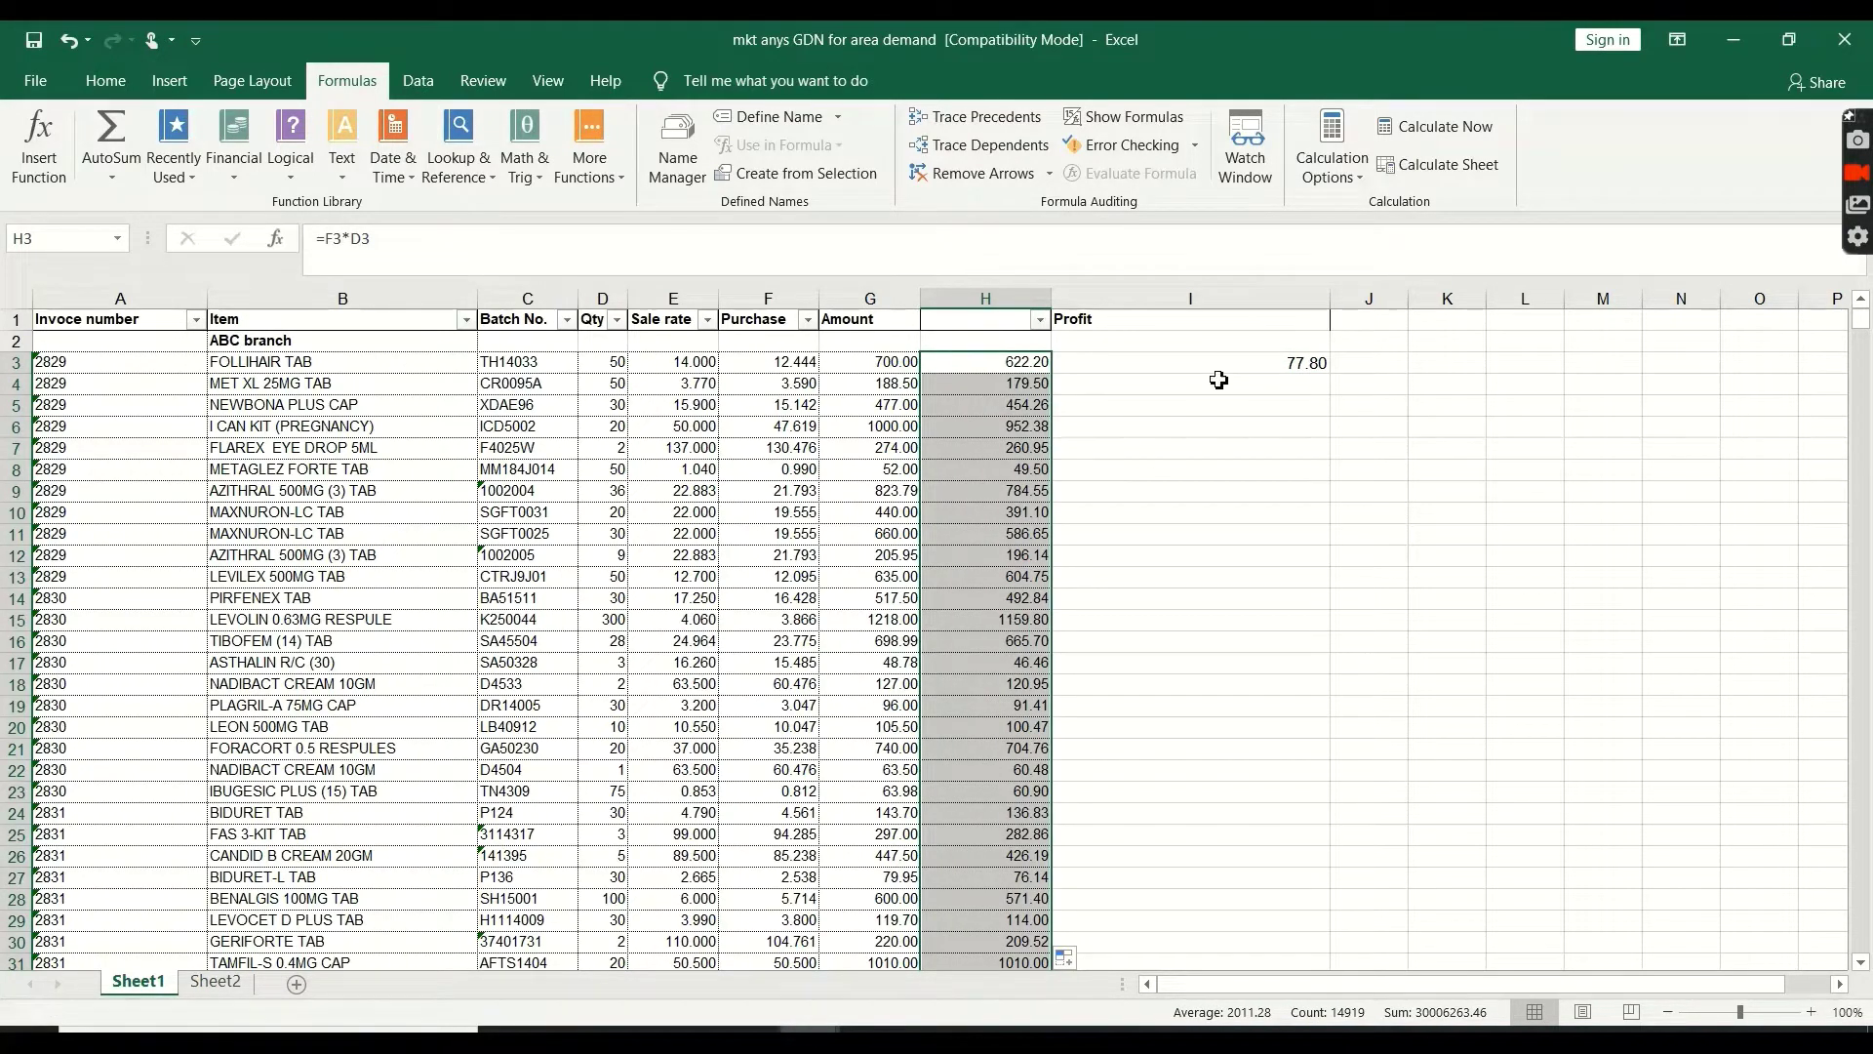
pyautogui.click(1272, 364)
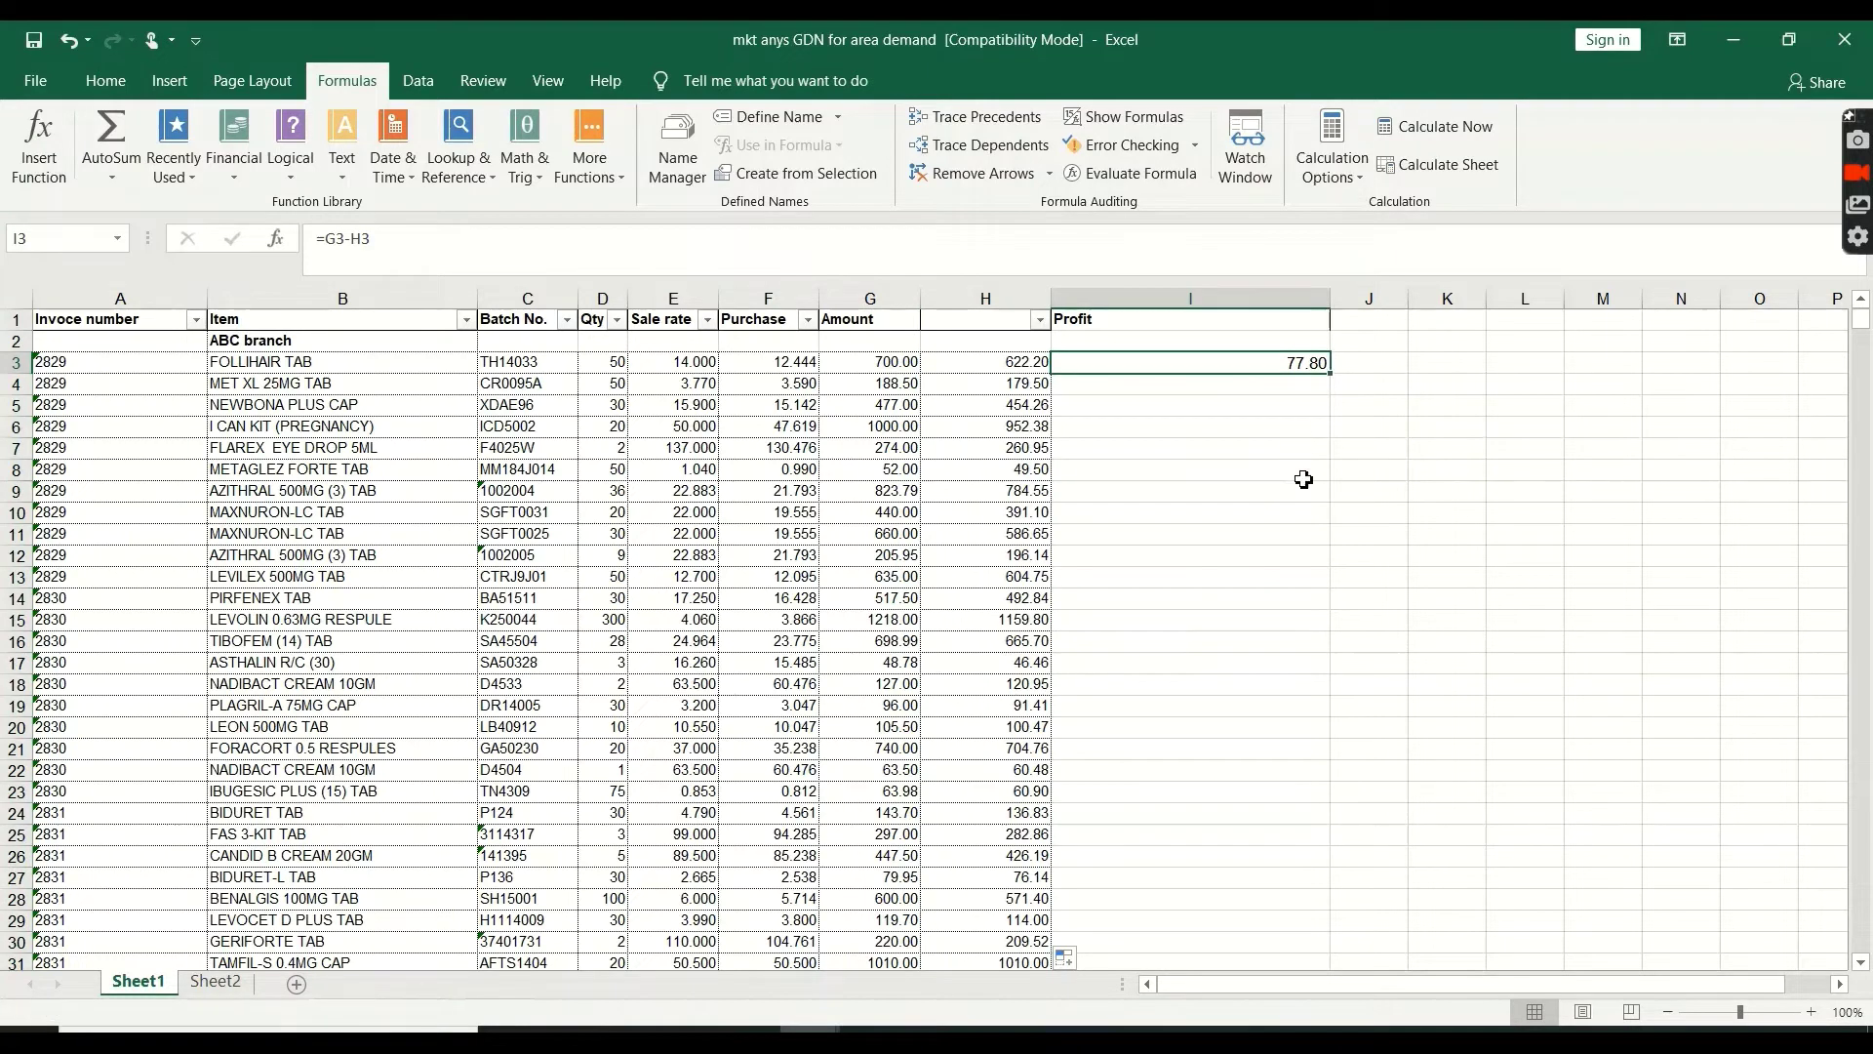
pyautogui.doubleClick(1333, 380)
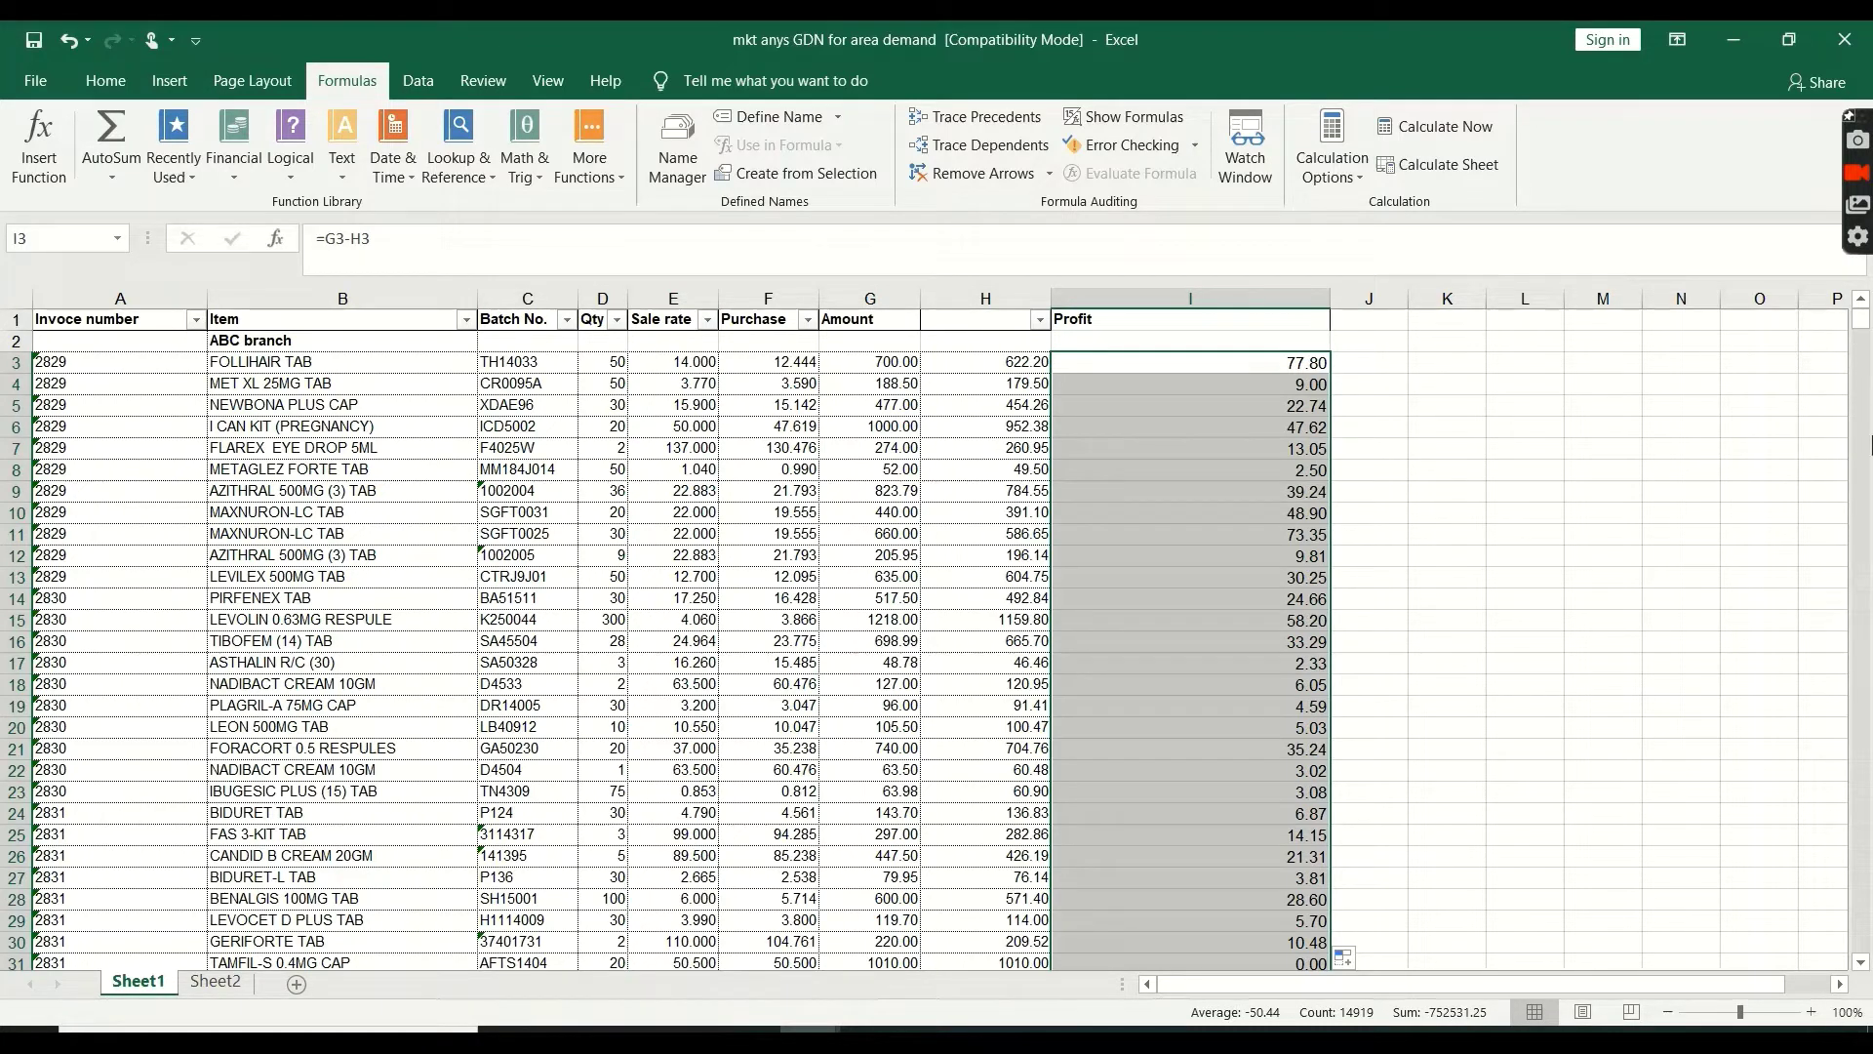
# Examine the filled Profit values further down the sheet, then check the formulas in the first item row
pyautogui.moveTo(1865, 326); pyautogui.dragTo(1865, 394)
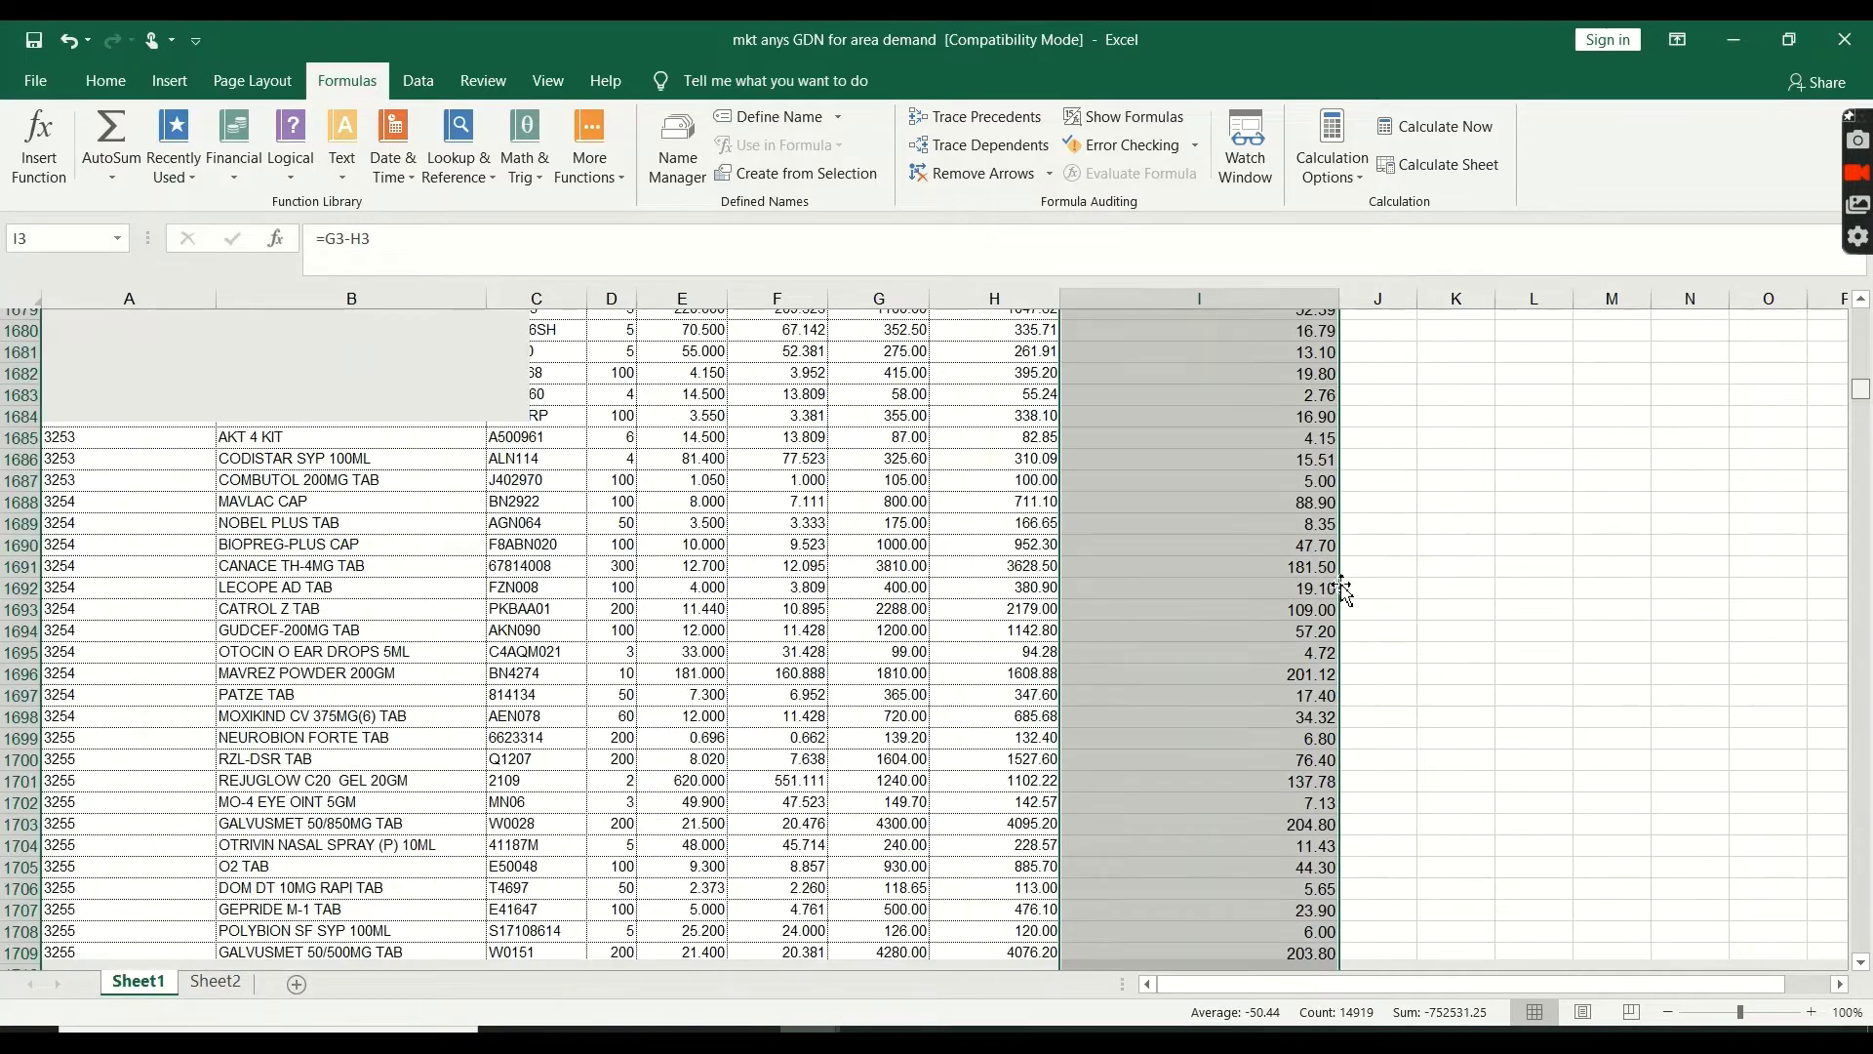
pyautogui.scroll(-10, 1345, 590)
pyautogui.scroll(-20, 1328, 595)
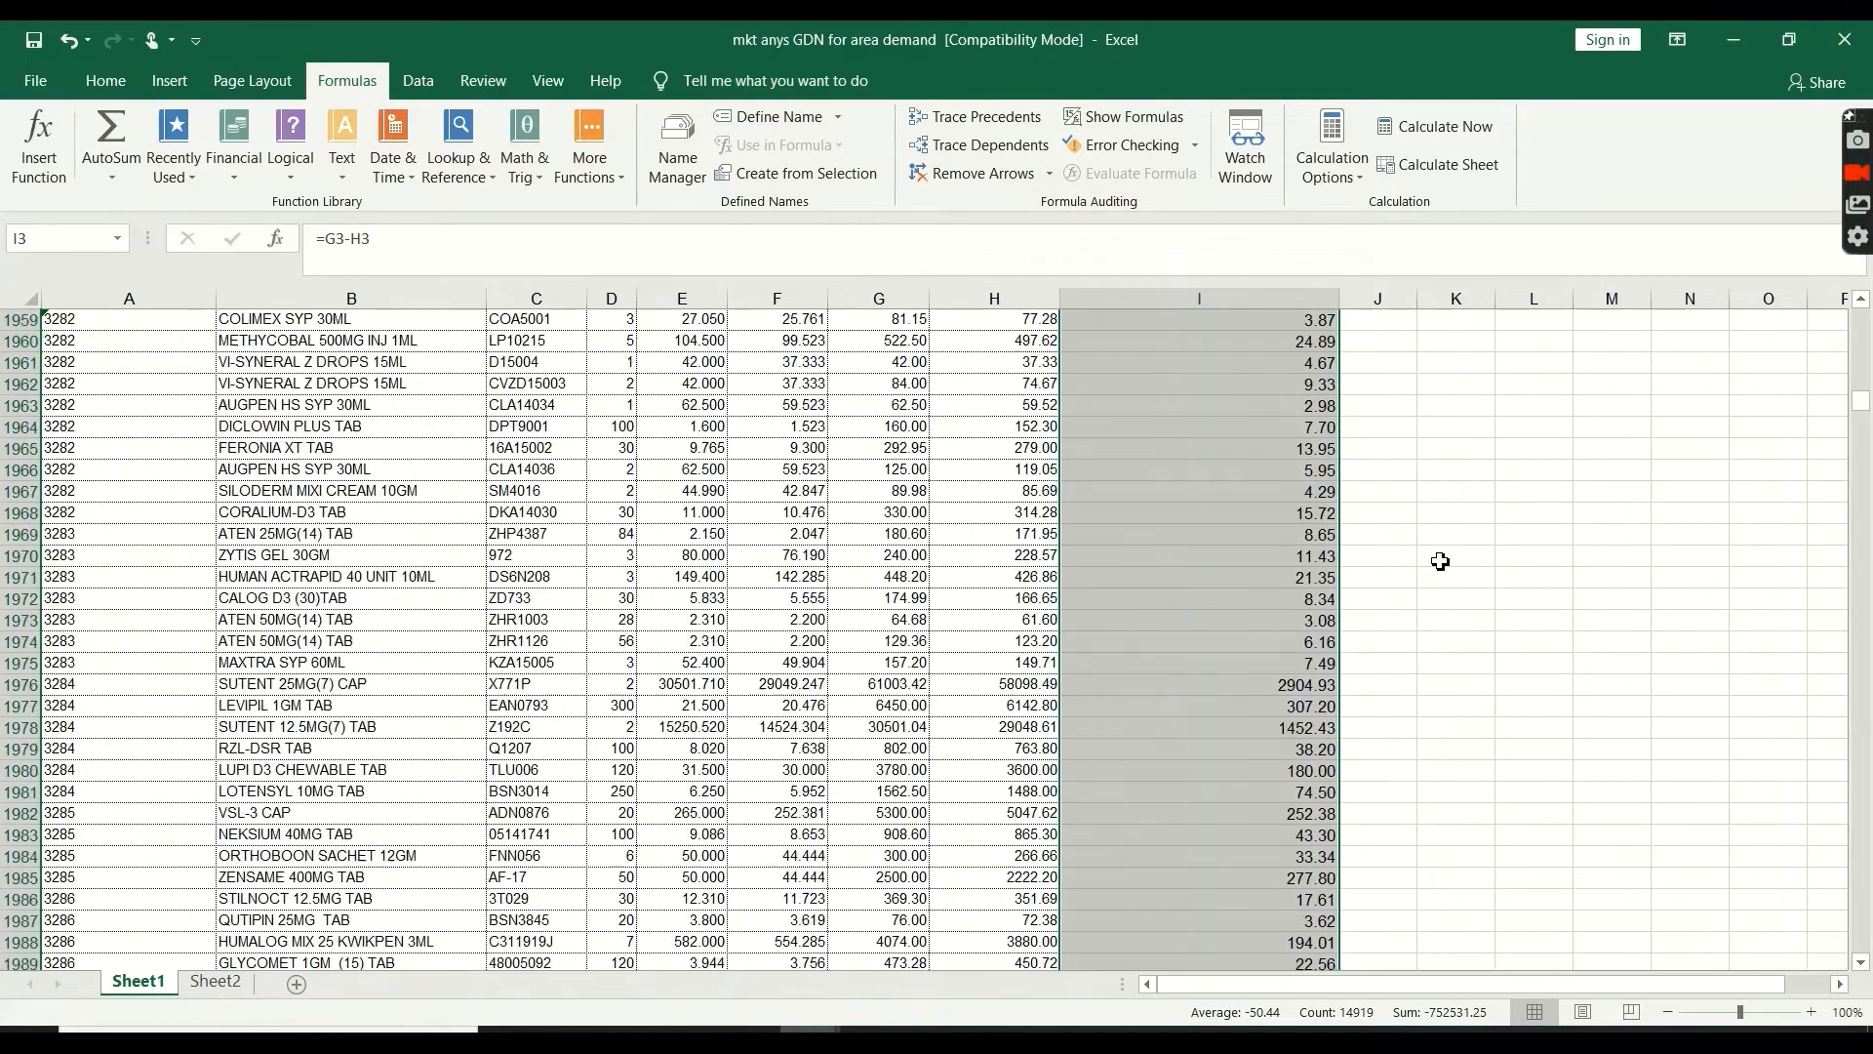
pyautogui.scroll(-20, 1307, 636)
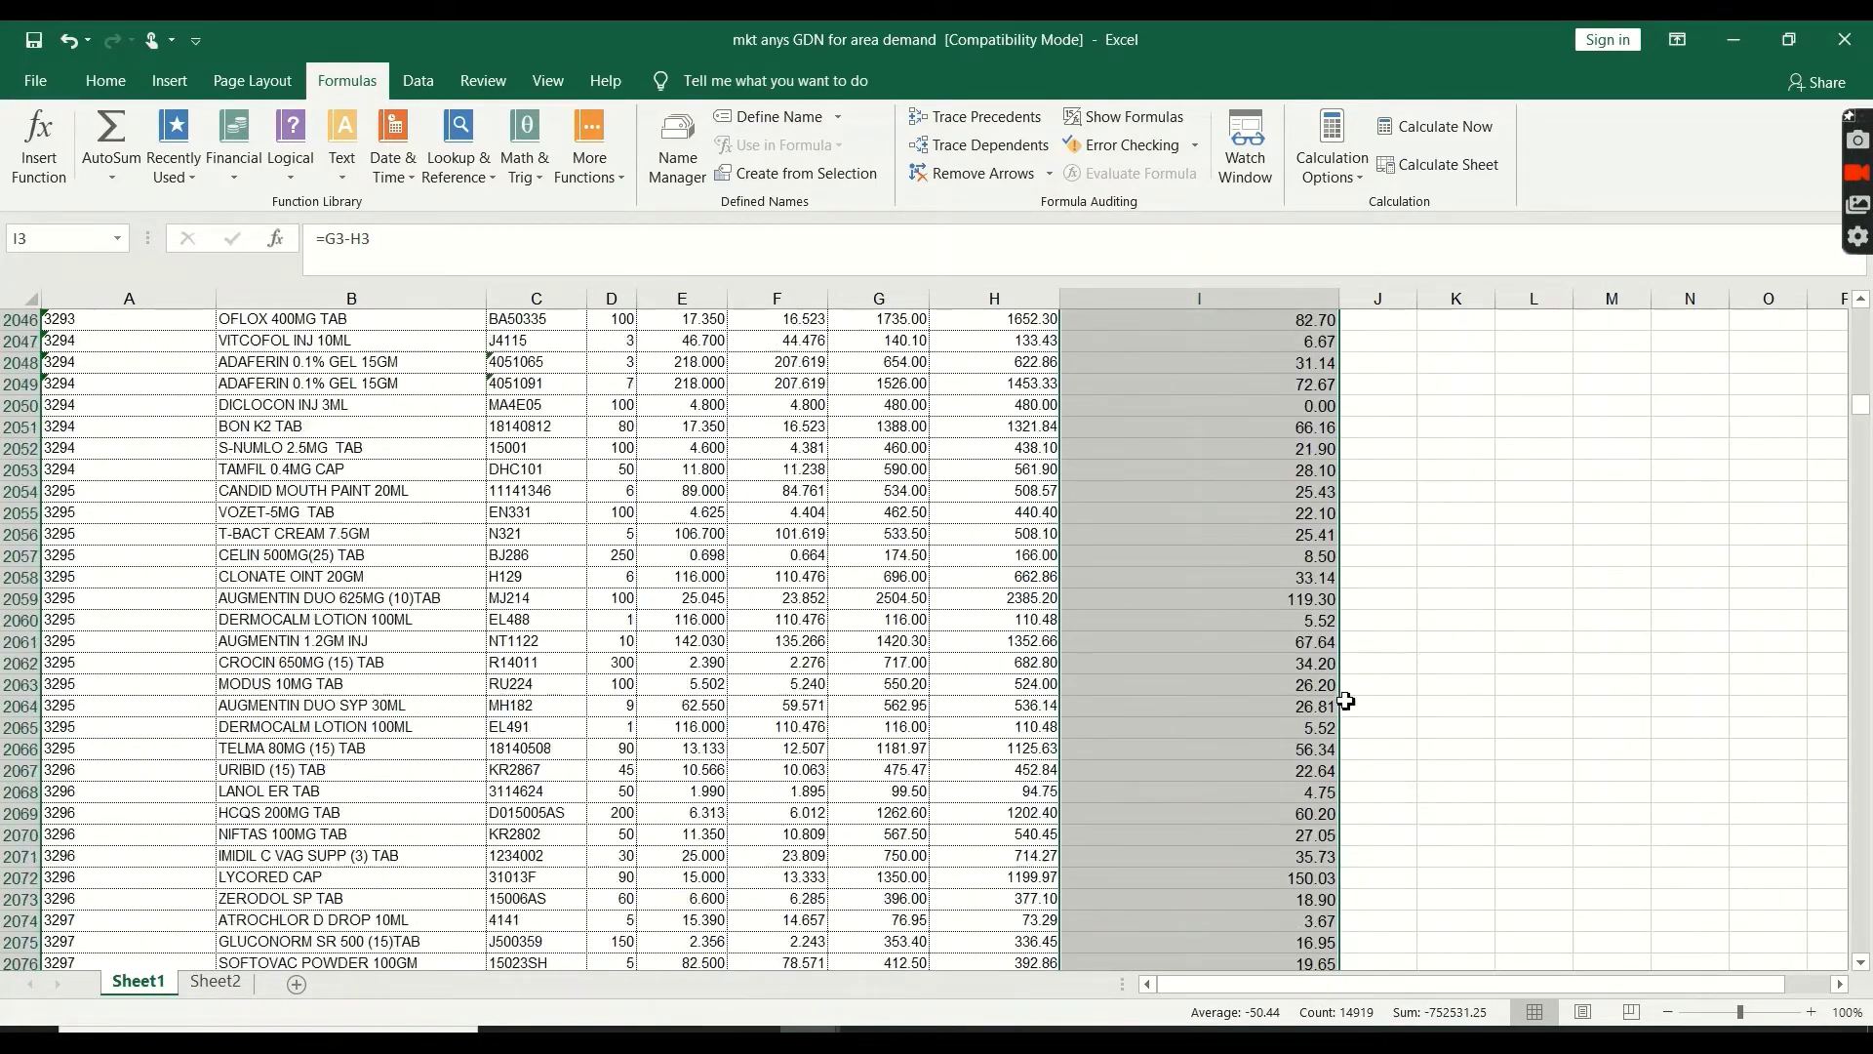
pyautogui.scroll(-8, 1417, 836)
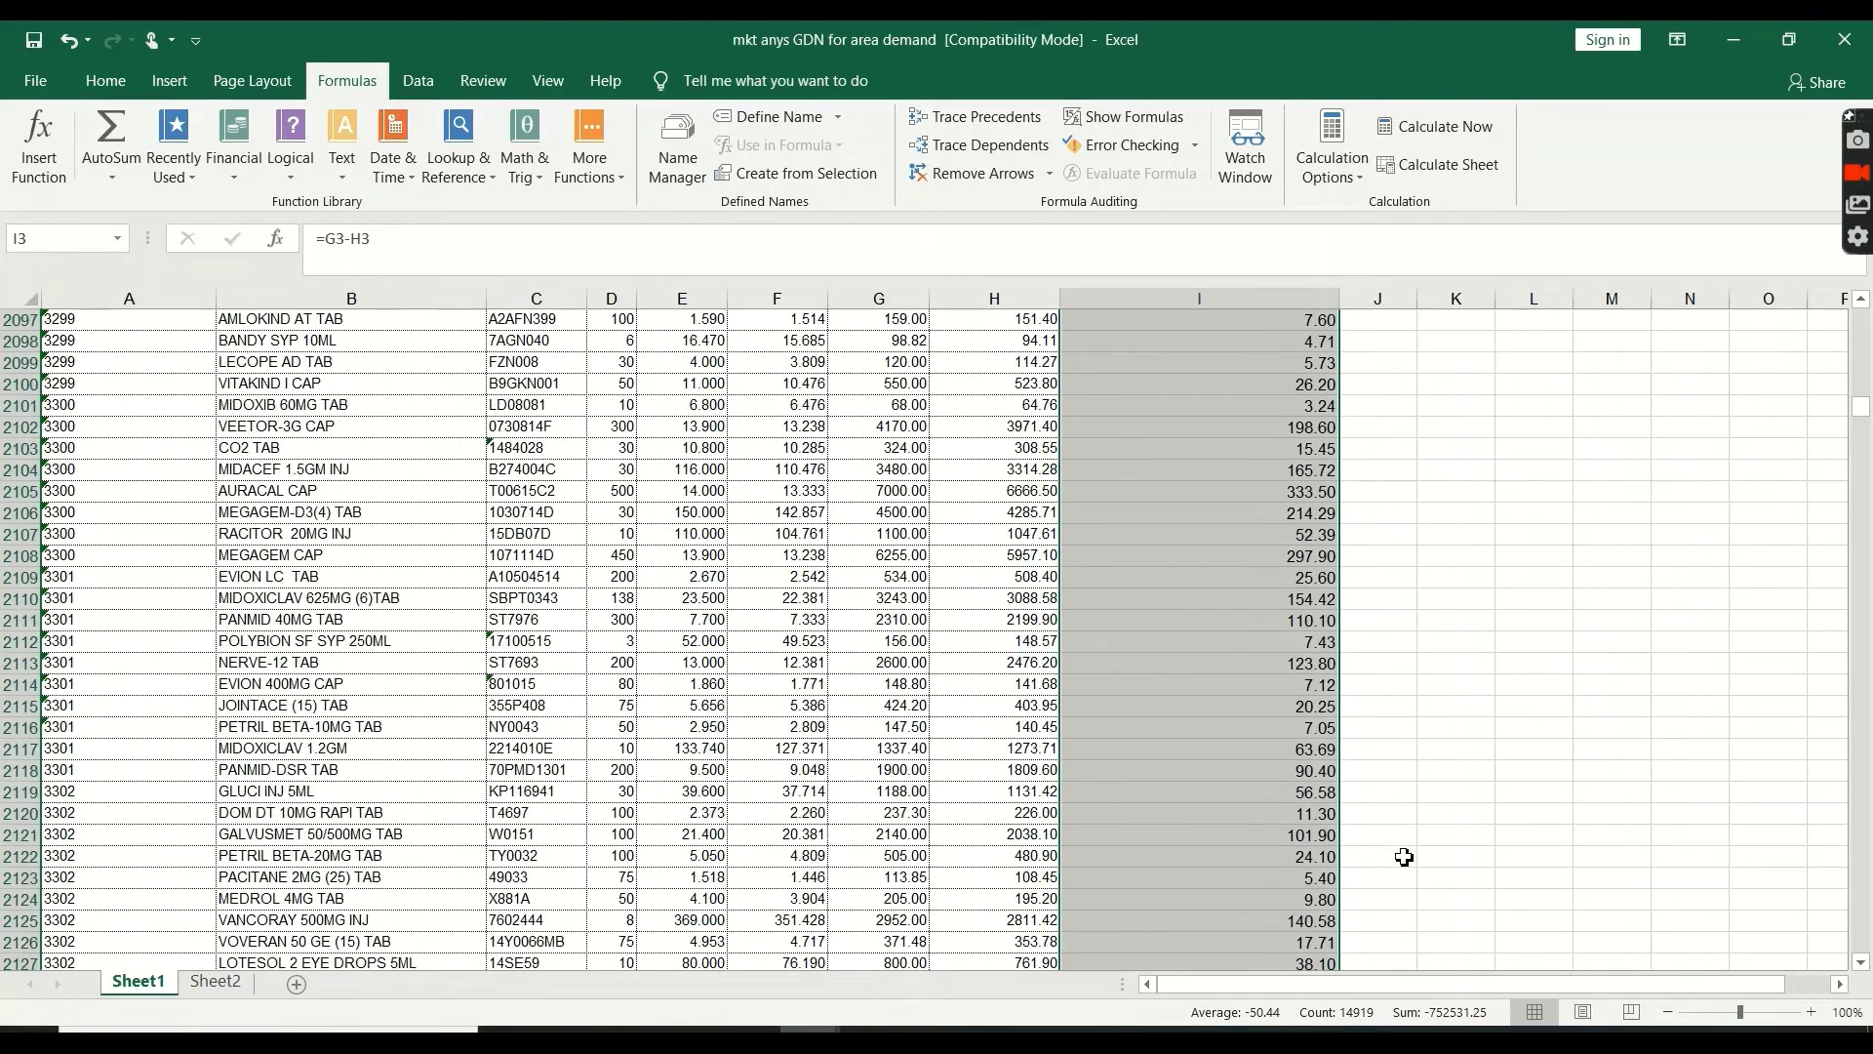
pyautogui.scroll(-14, 1404, 853)
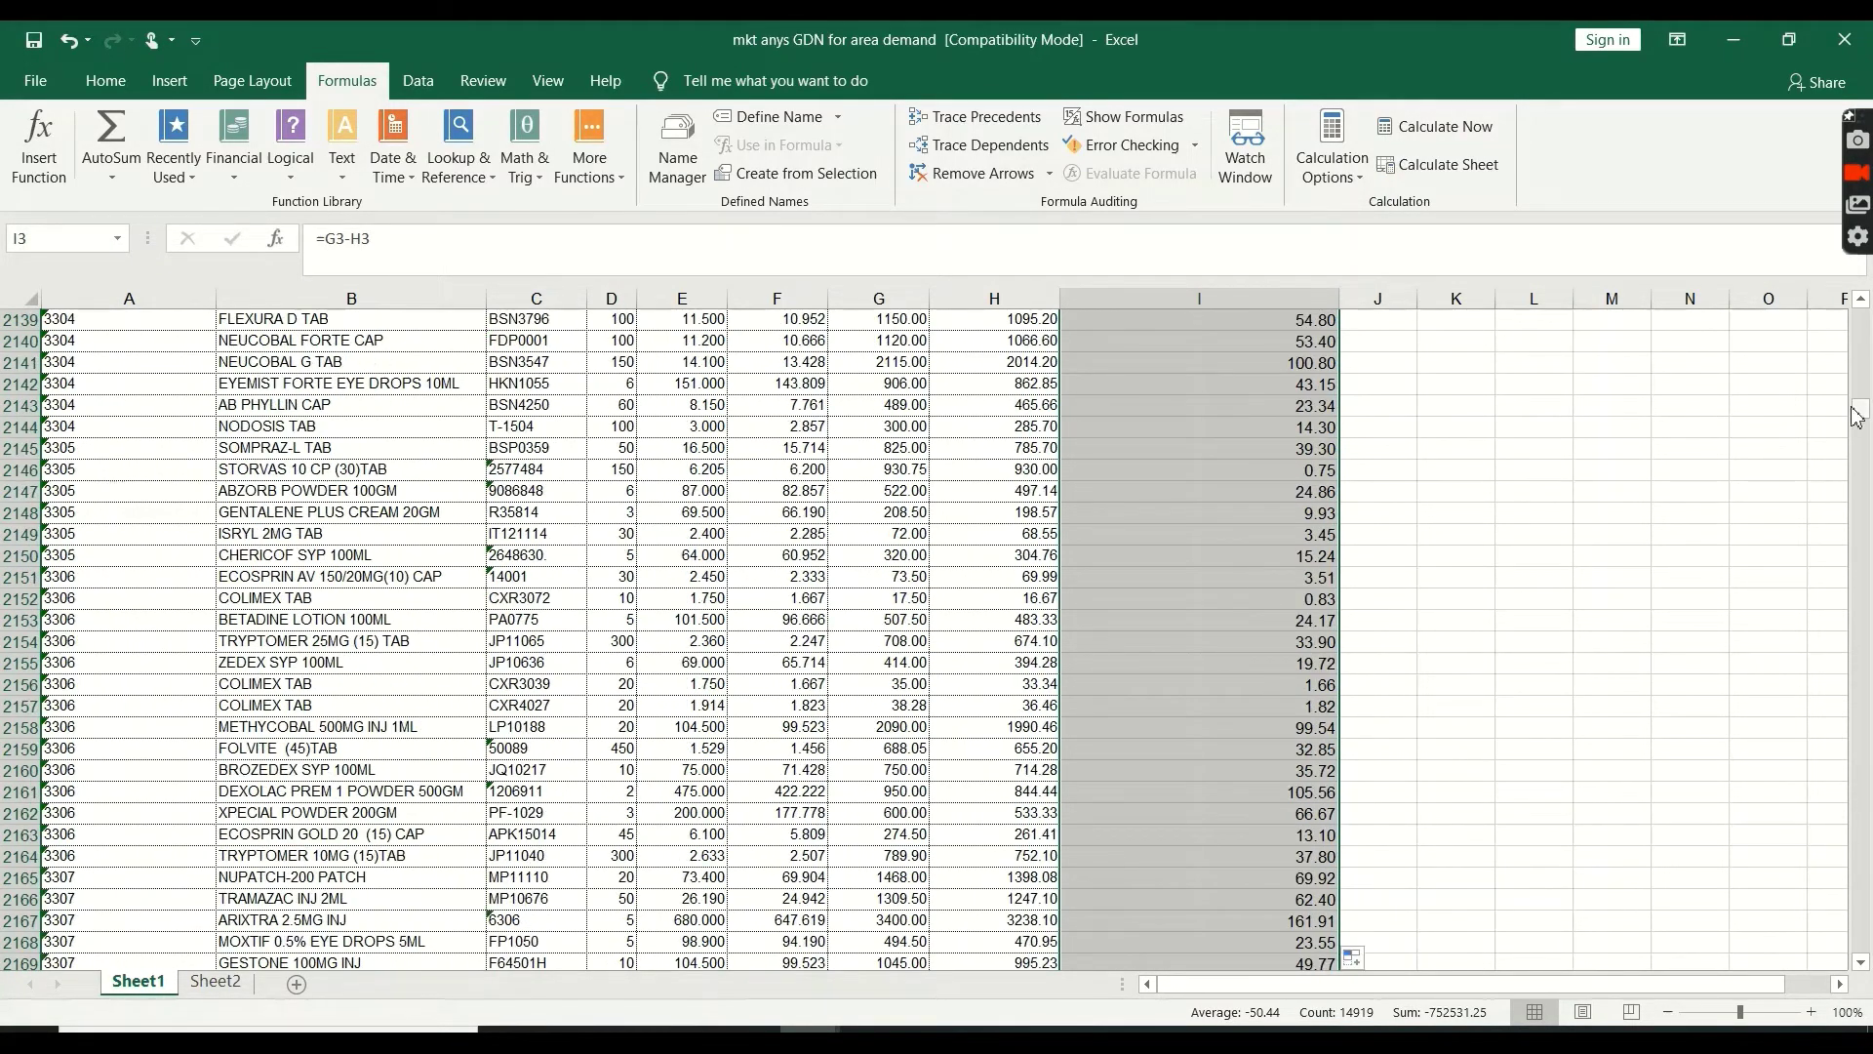
pyautogui.moveTo(1859, 410); pyautogui.dragTo(1859, 320)
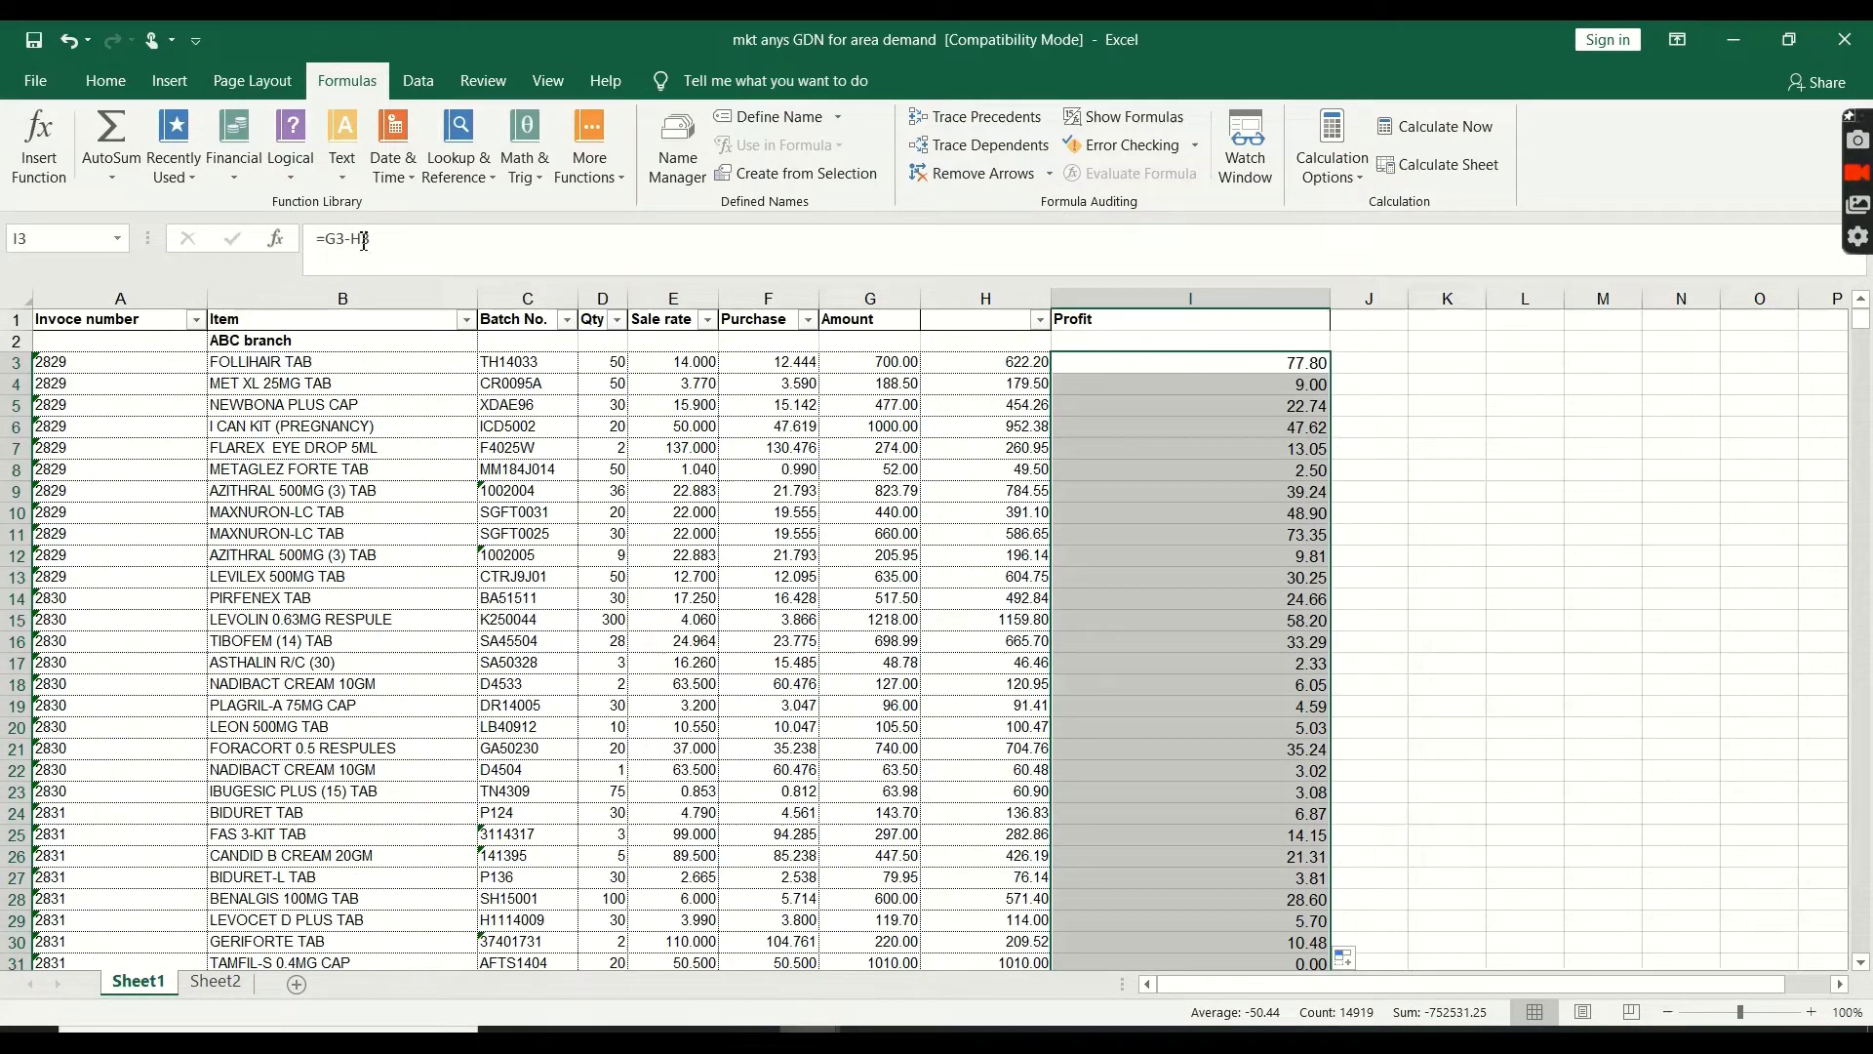
pyautogui.click(994, 361)
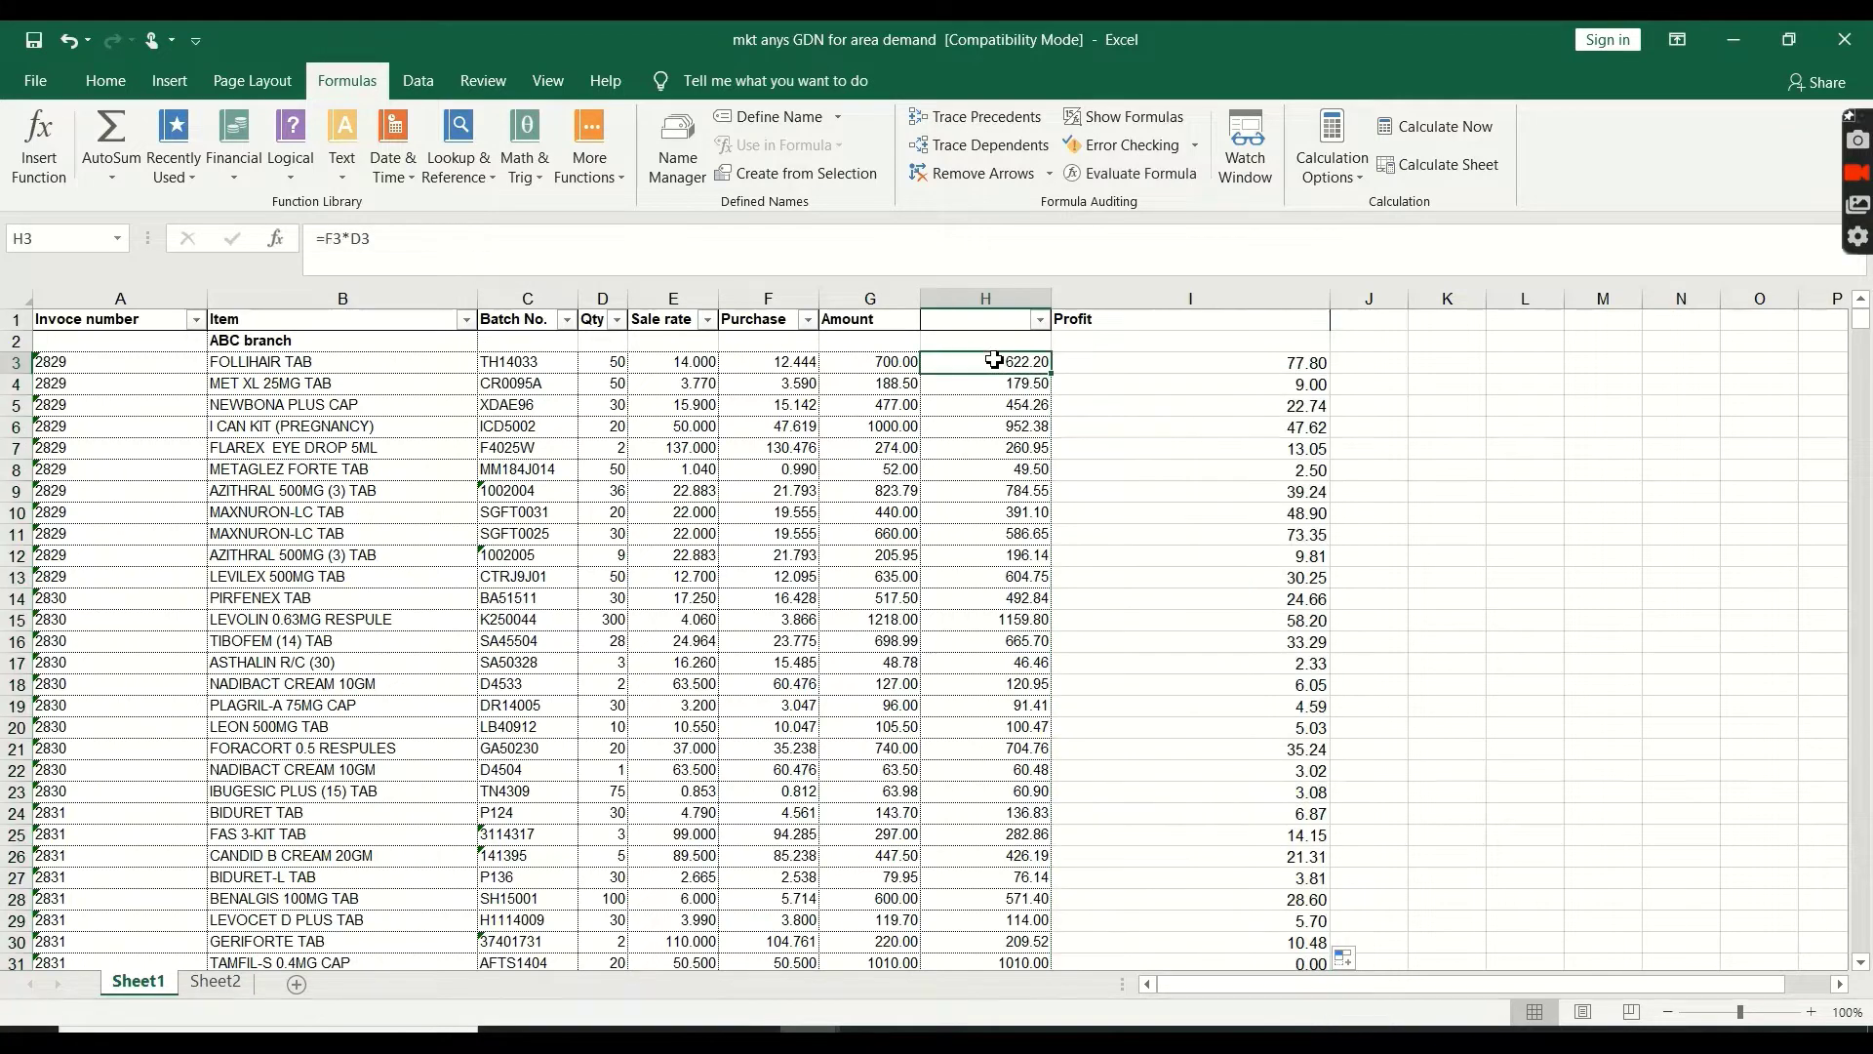
# Delete the entire Profit column I
pyautogui.rightClick(1122, 298)
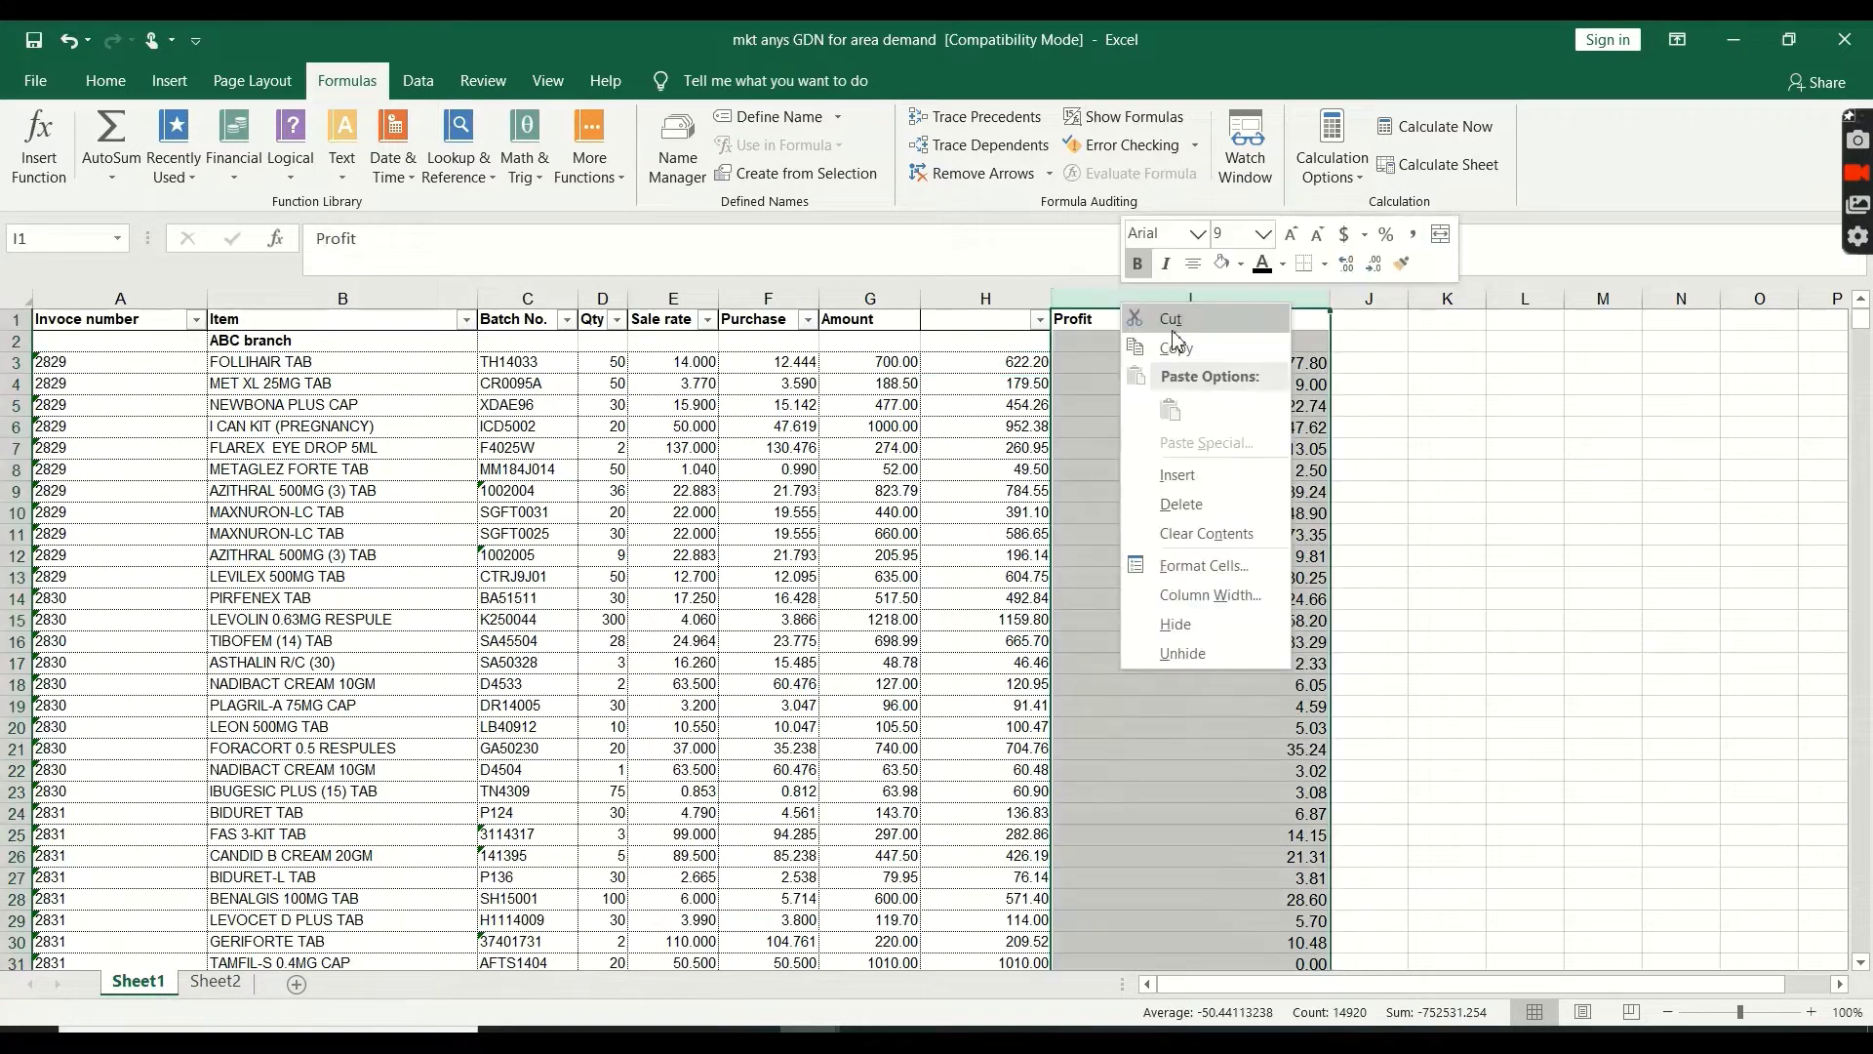
pyautogui.click(1199, 505)
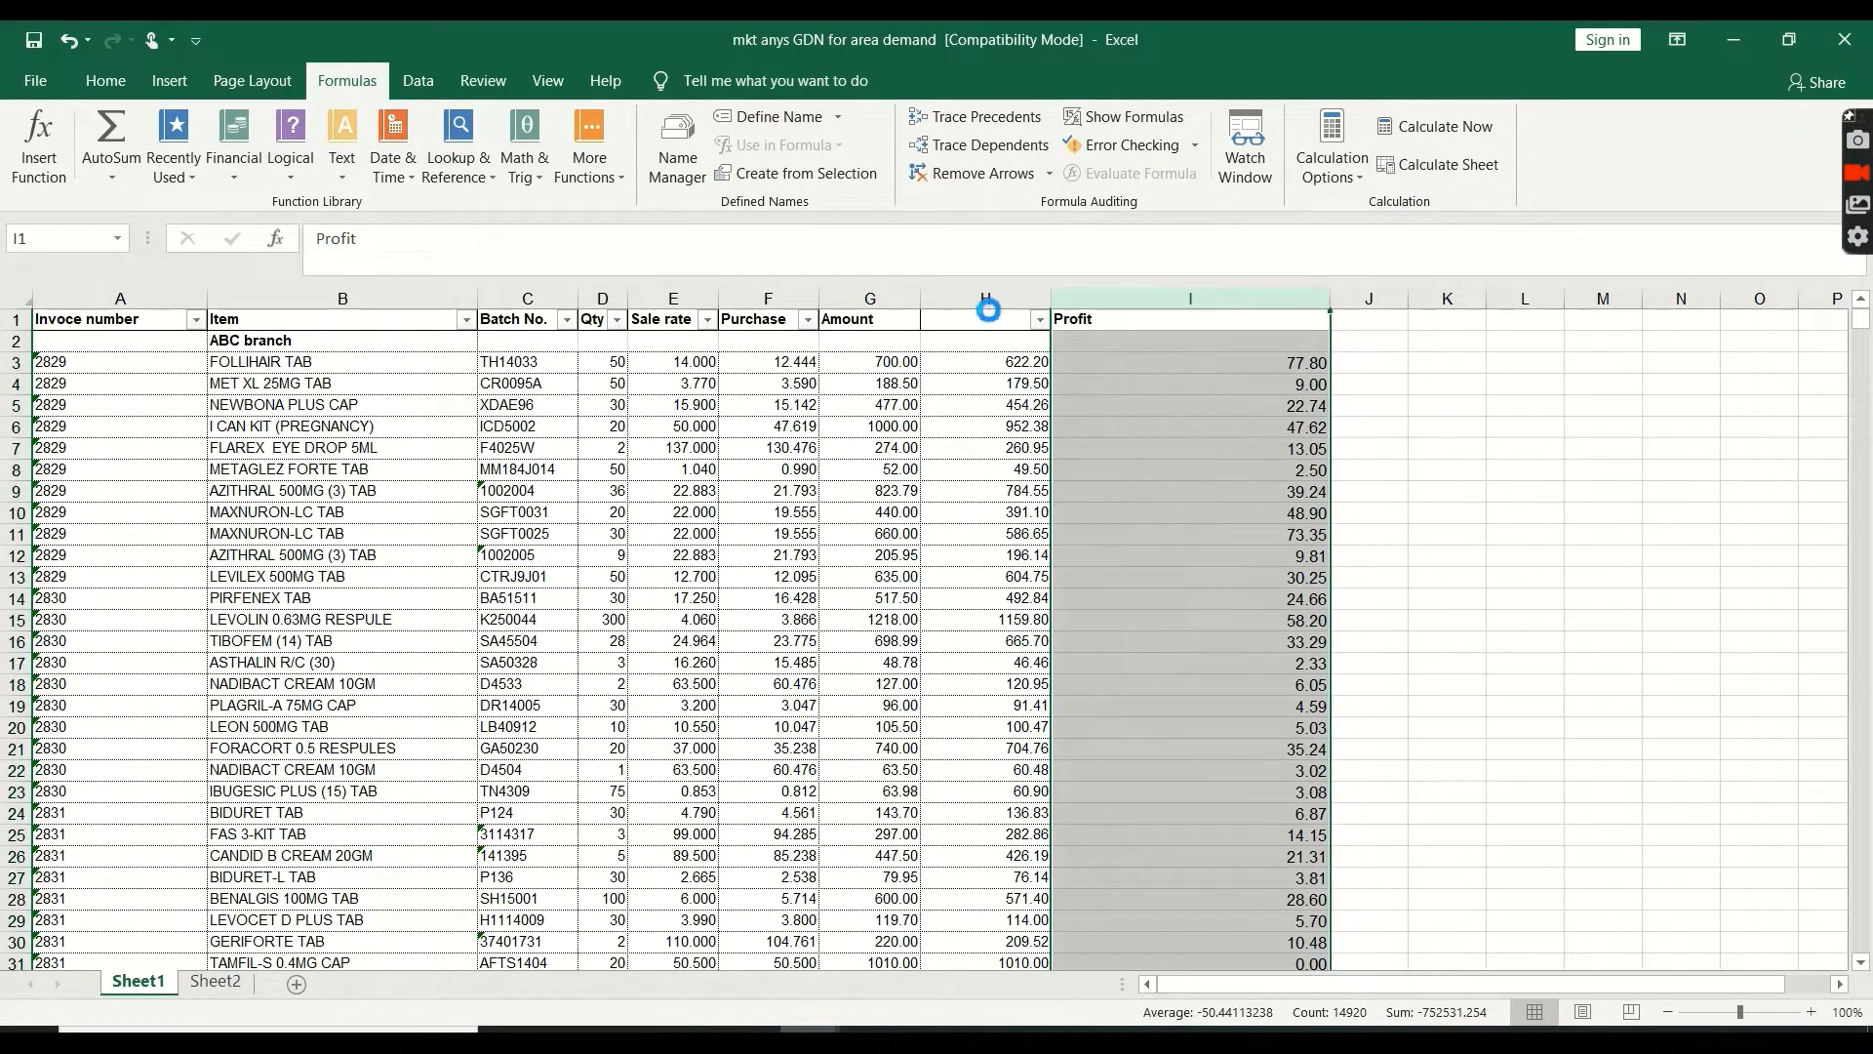
# Delete the entire purchase value column H
pyautogui.click(987, 299)
pyautogui.rightClick(987, 299)
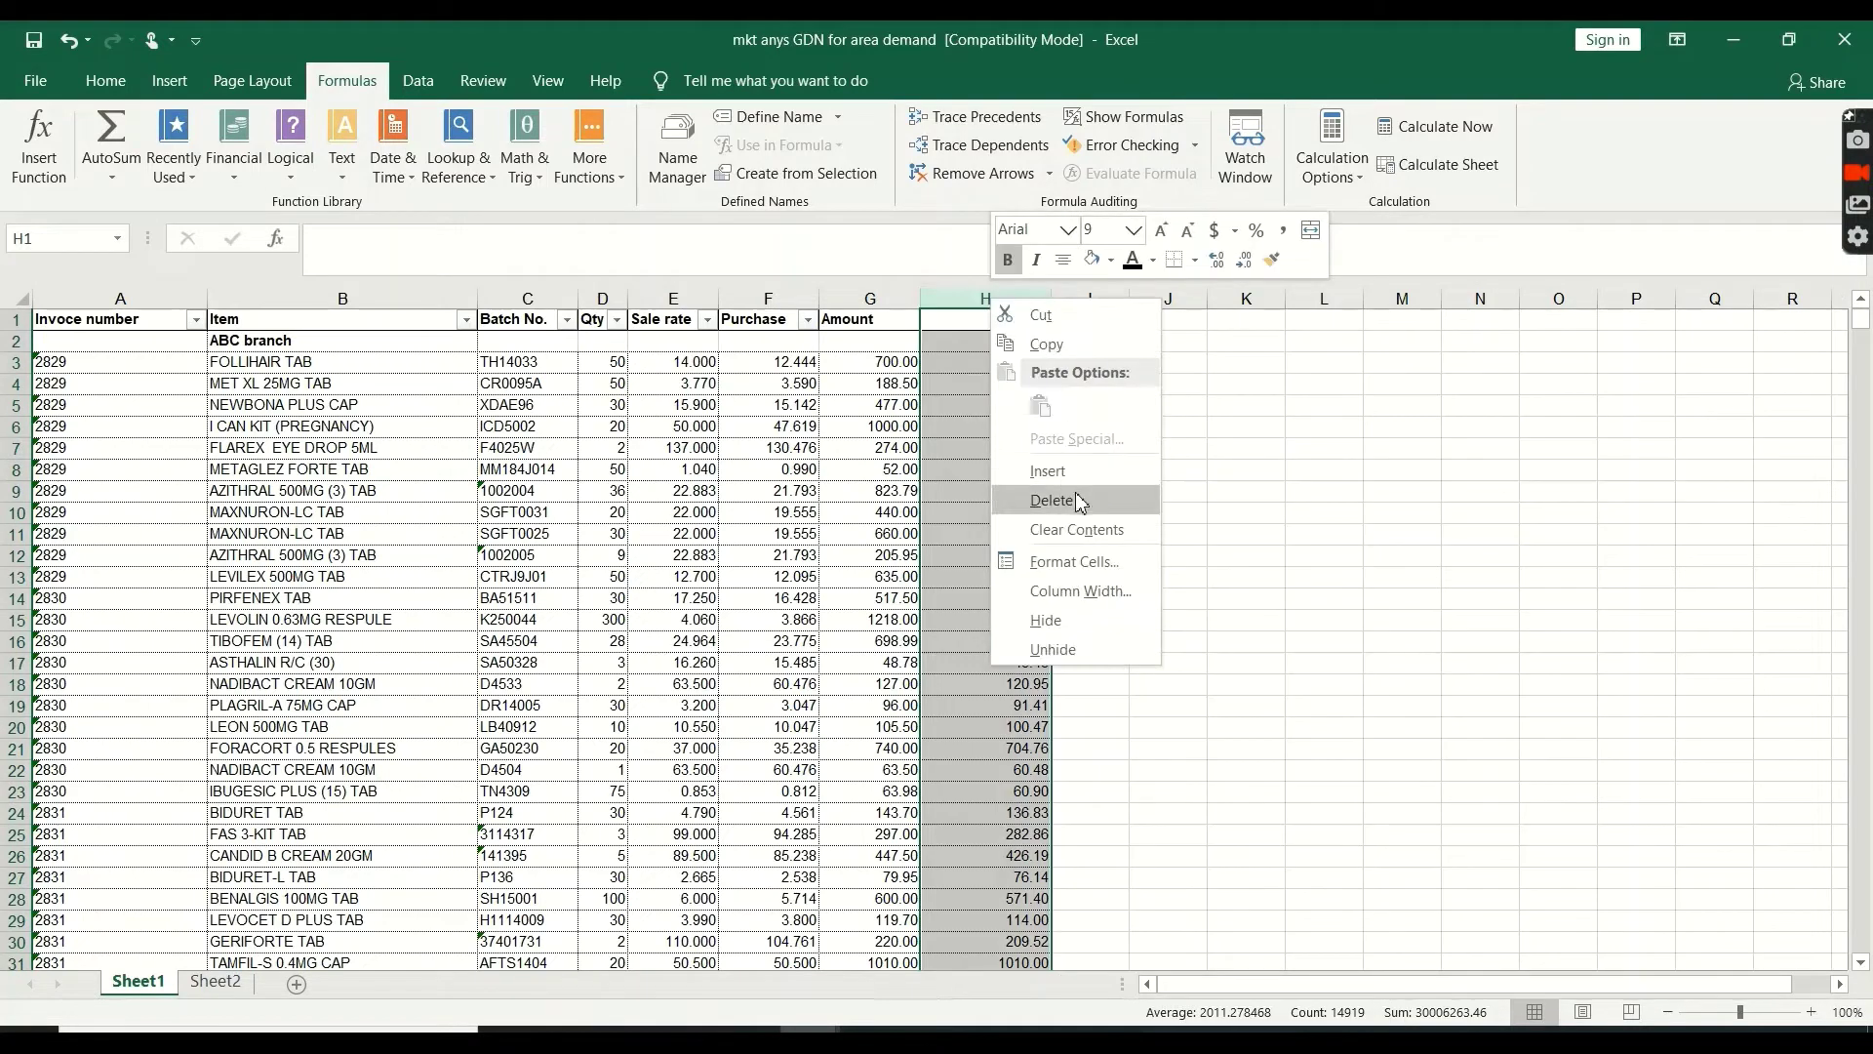
pyautogui.click(1059, 497)
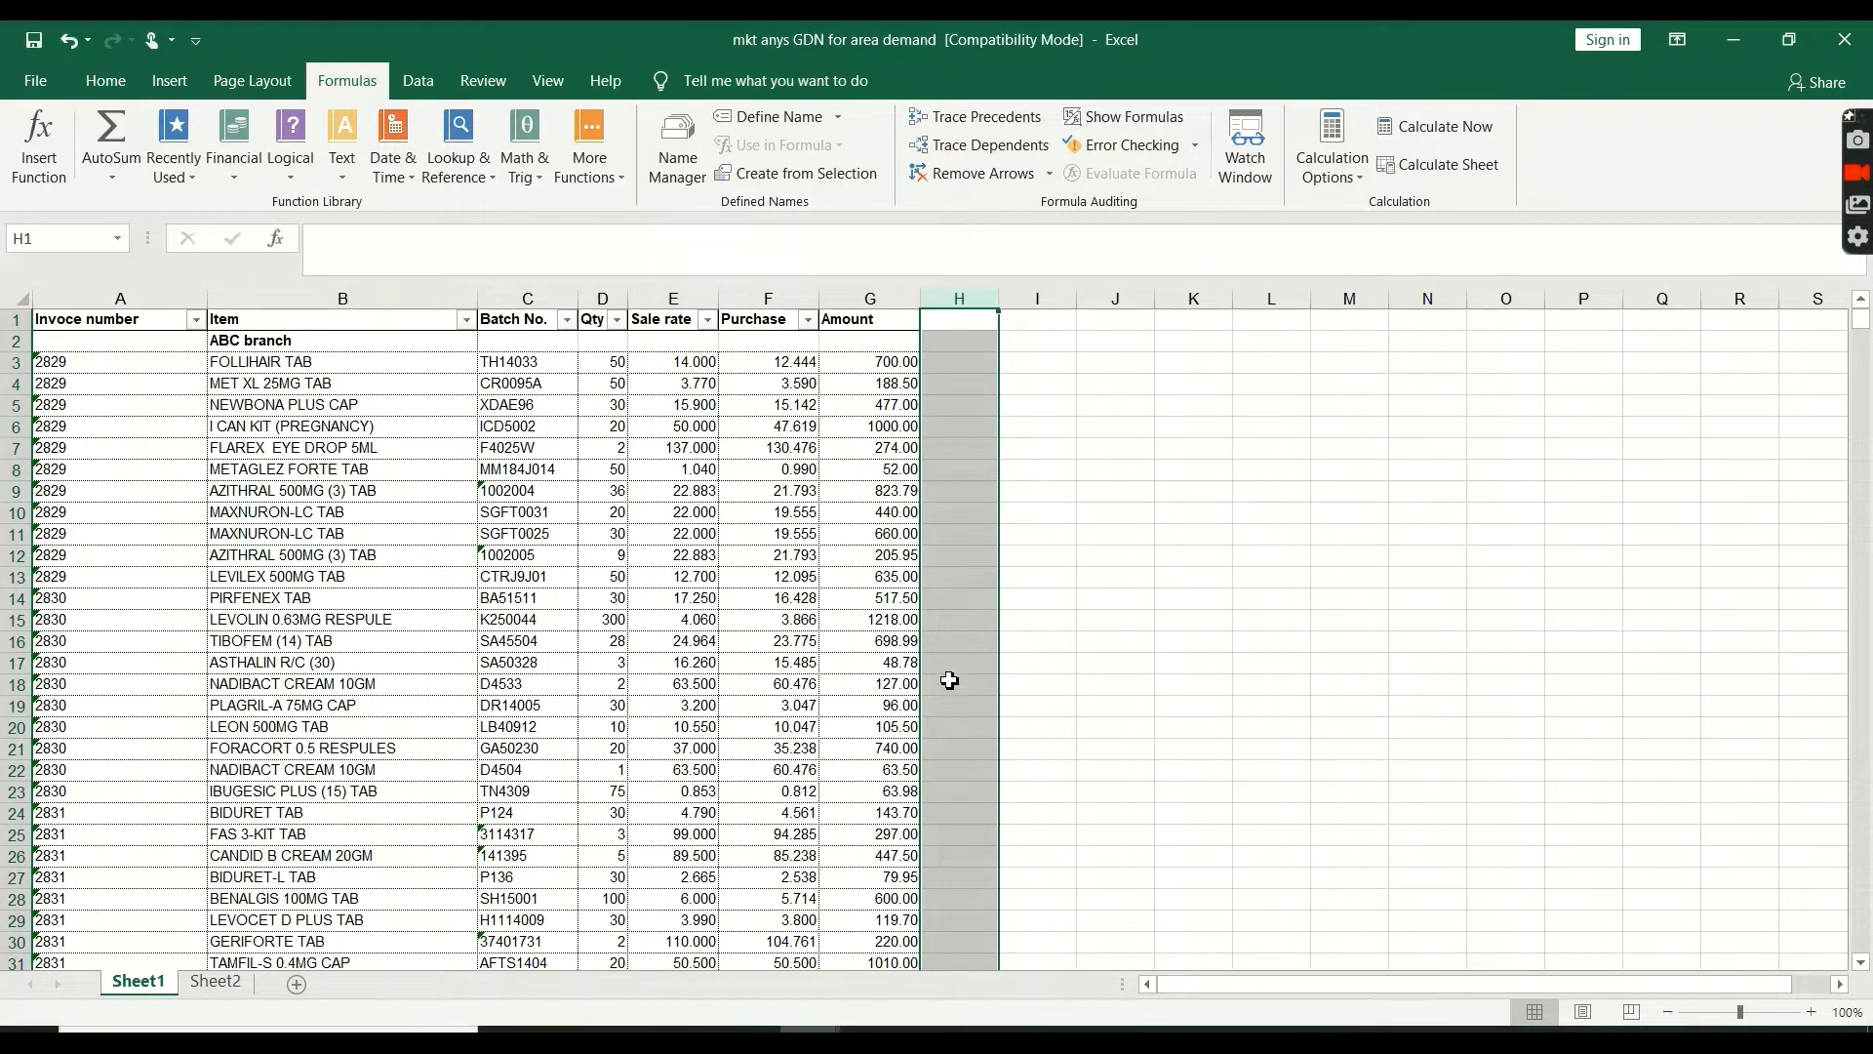
# Join the first item's name and batch number in I3 with =B3&C3, and fit column I's width to the text
pyautogui.click(1058, 368)
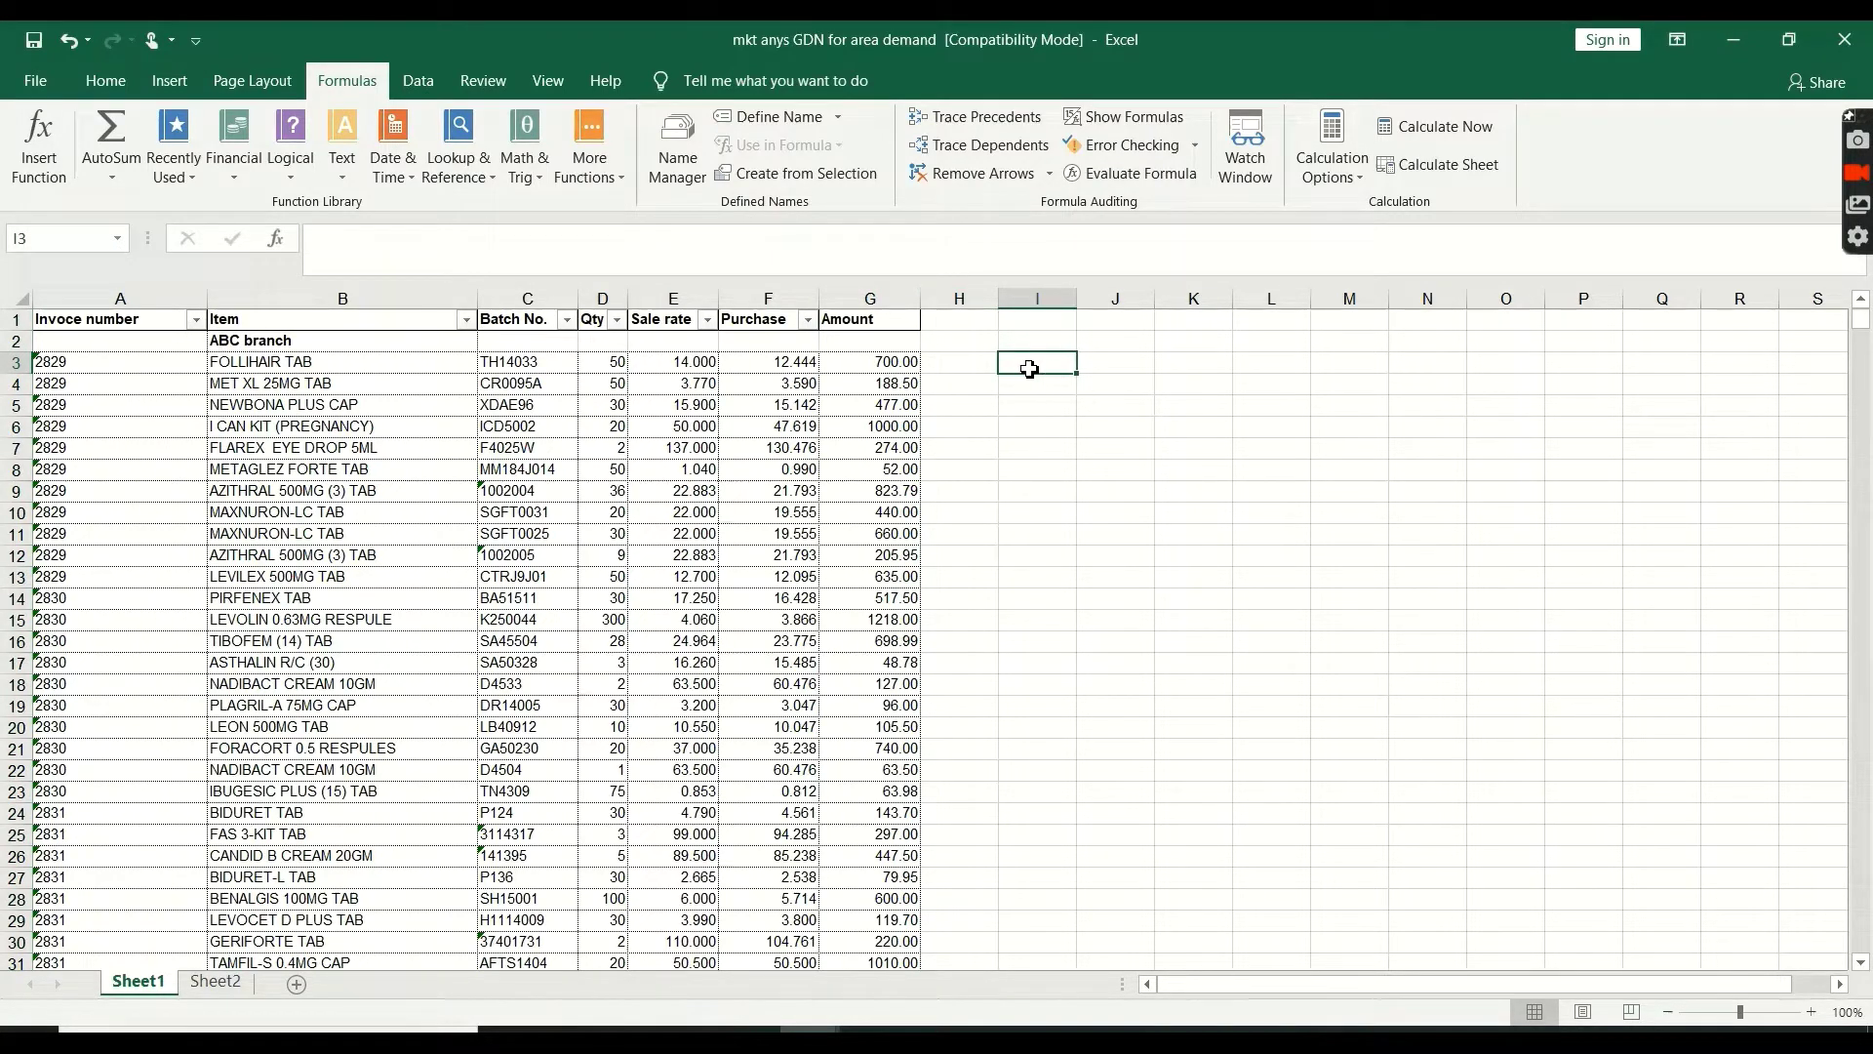
pyautogui.click(303, 369)
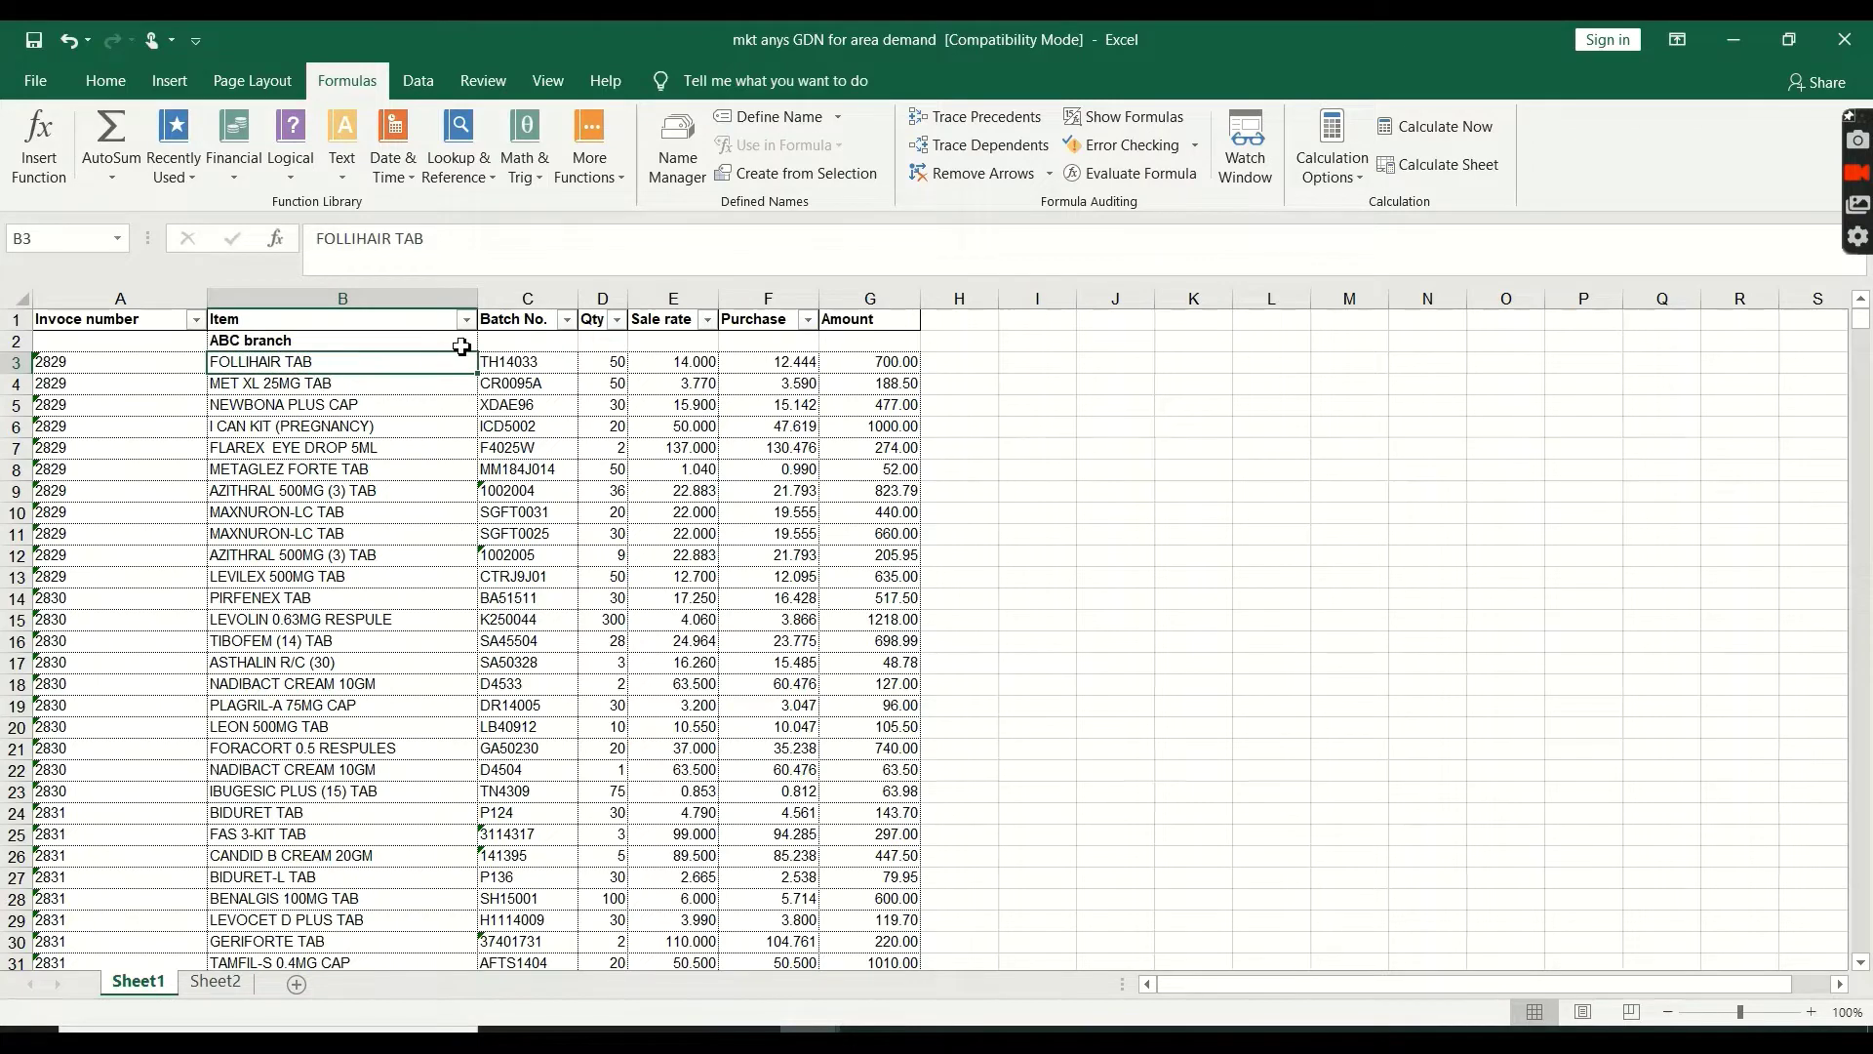
pyautogui.click(499, 370)
pyautogui.click(1022, 376)
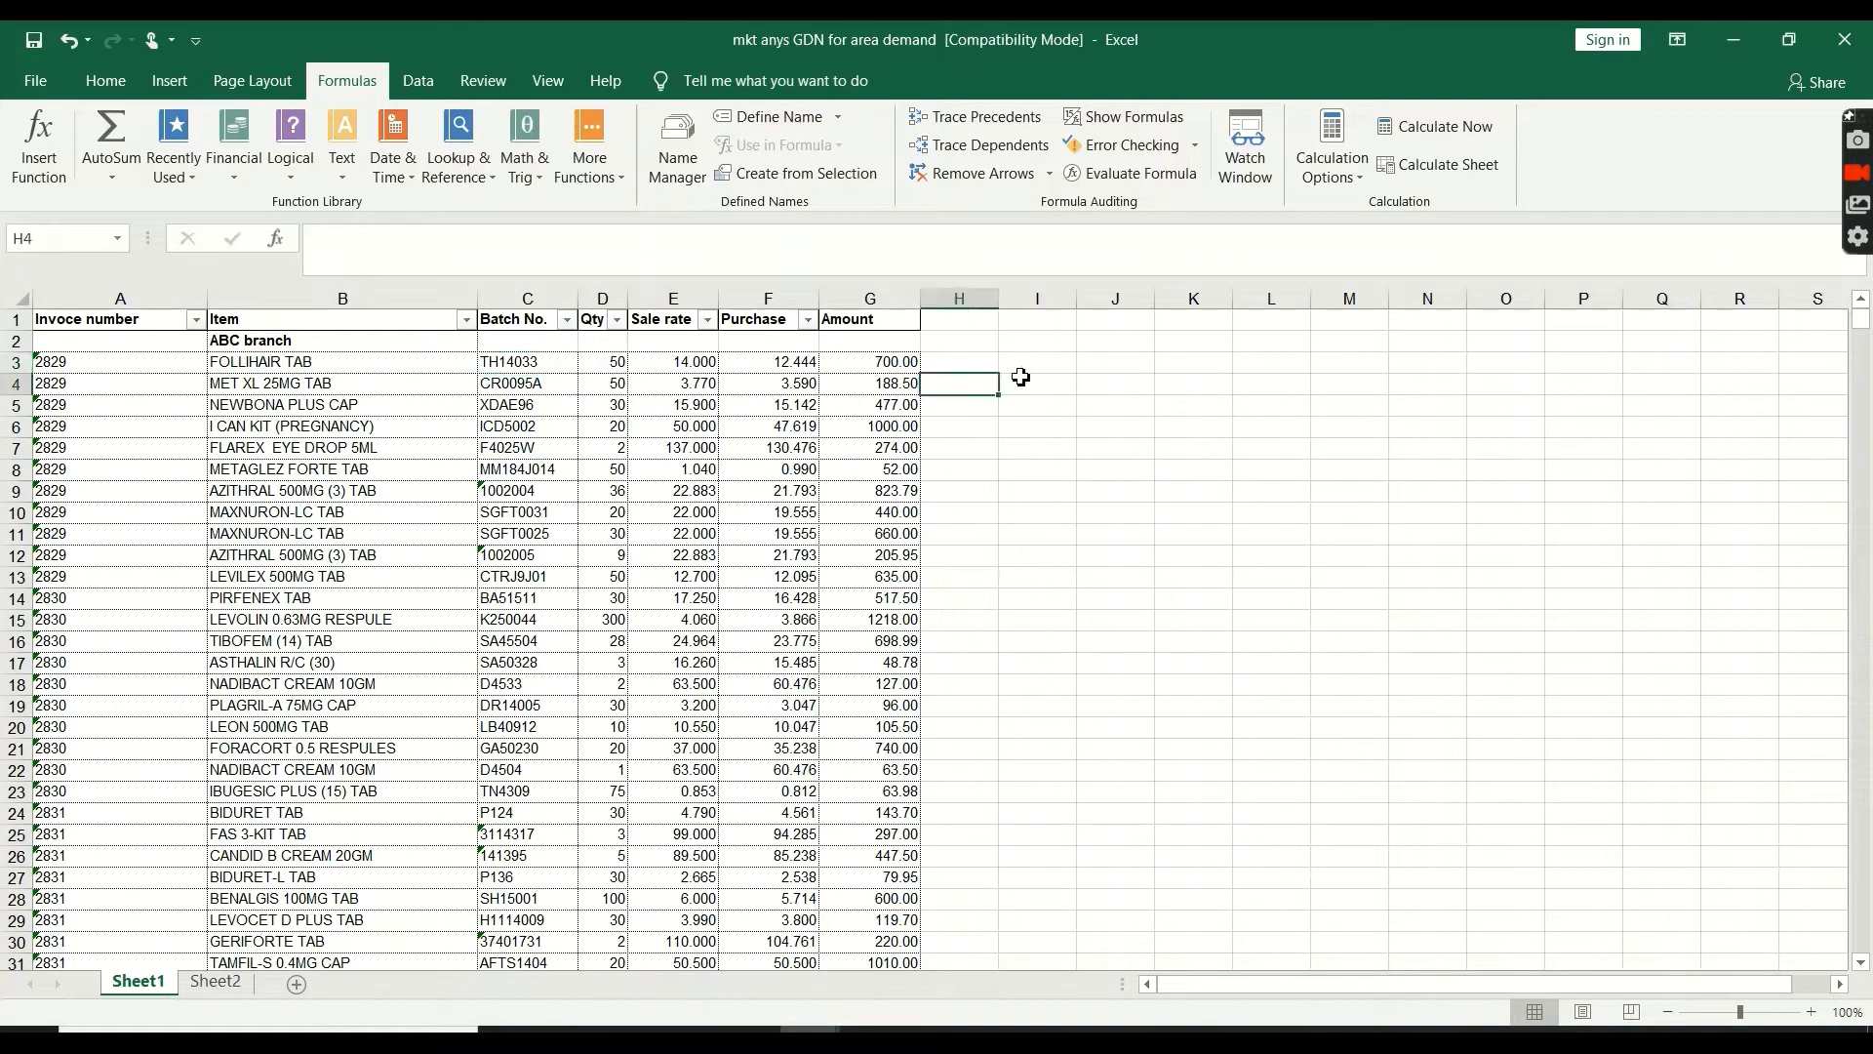
pyautogui.write('=')
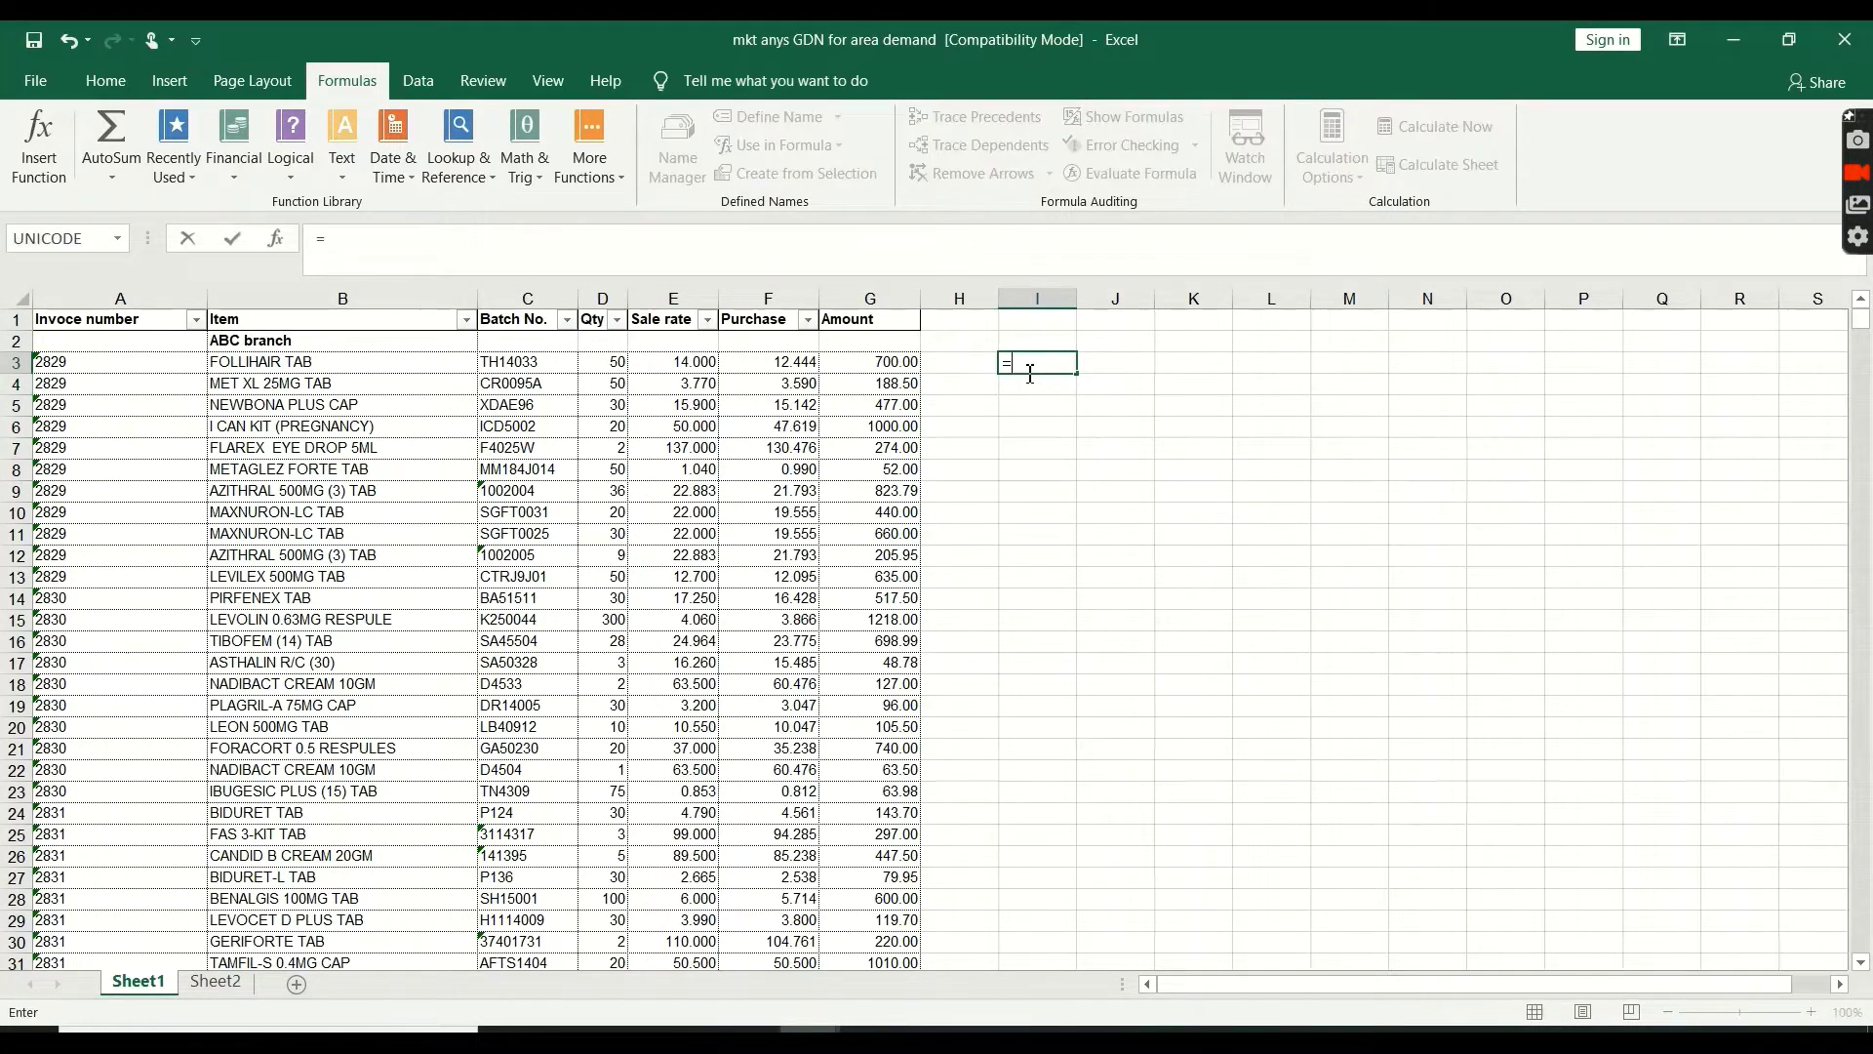
pyautogui.click(280, 362)
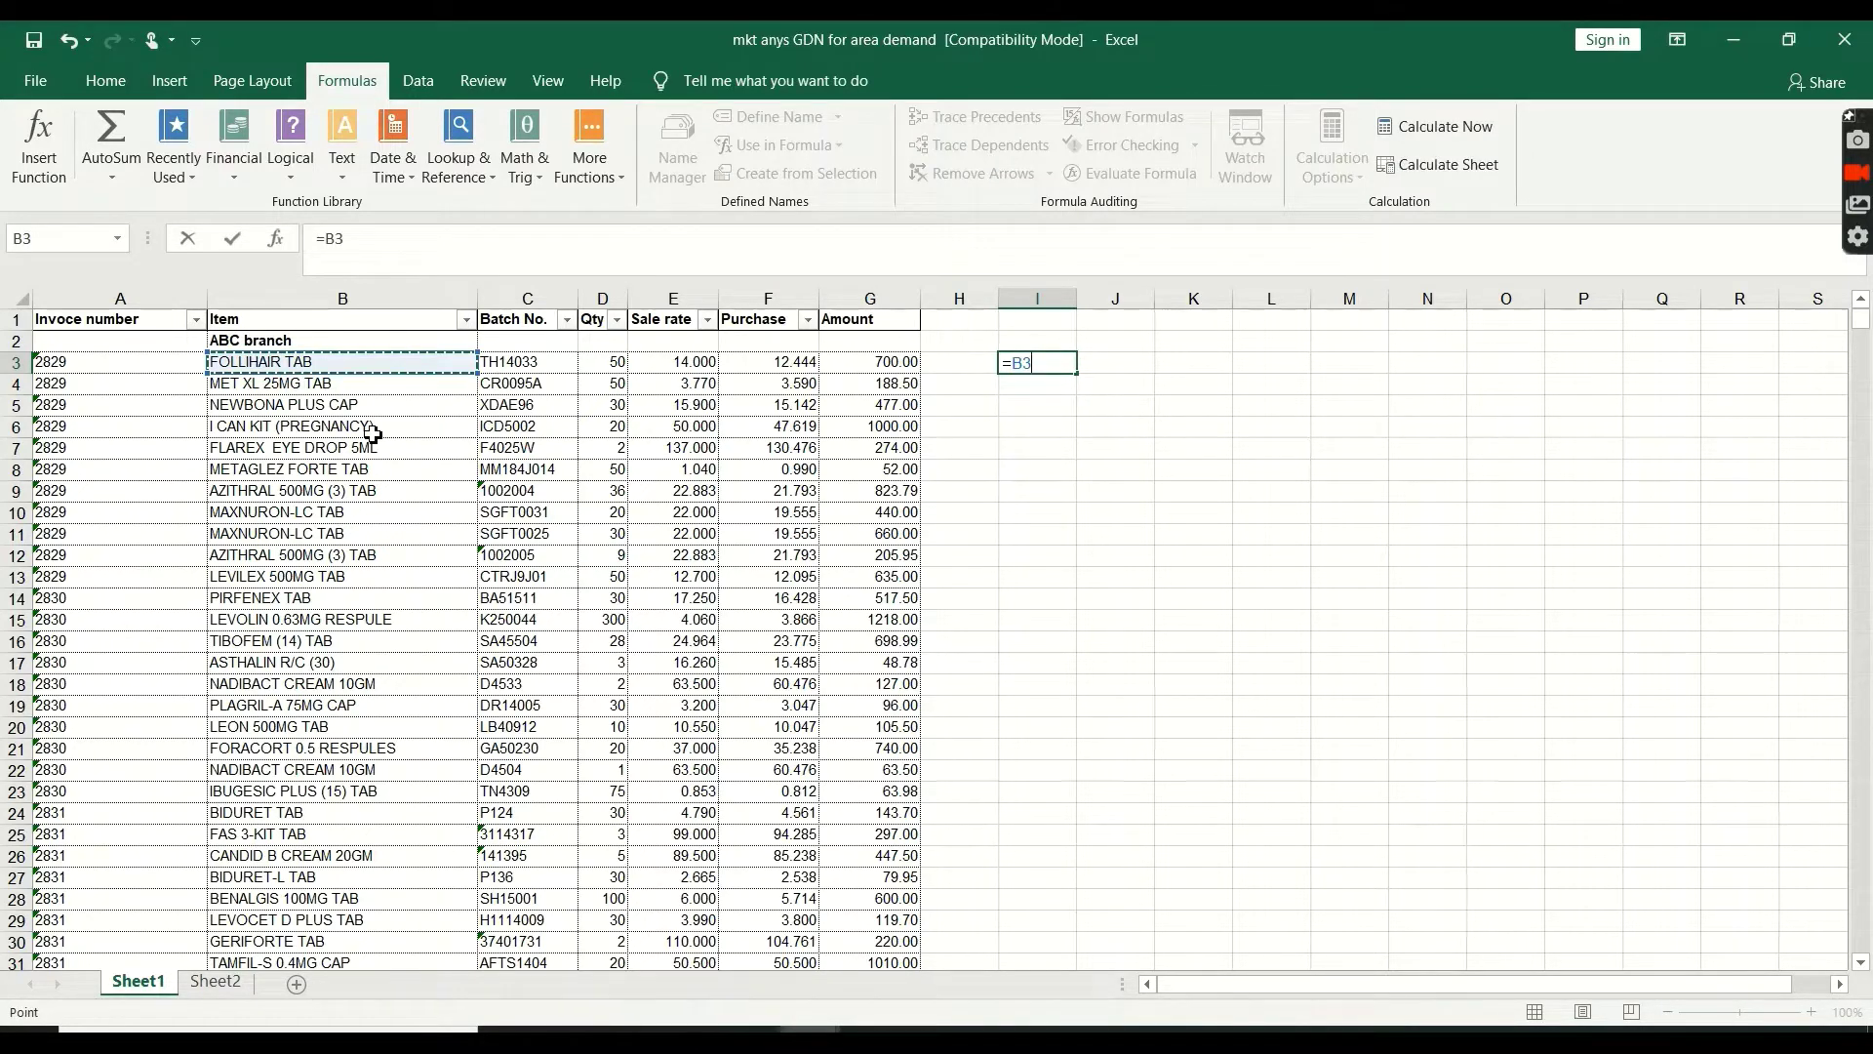
pyautogui.write('&')
pyautogui.click(507, 366)
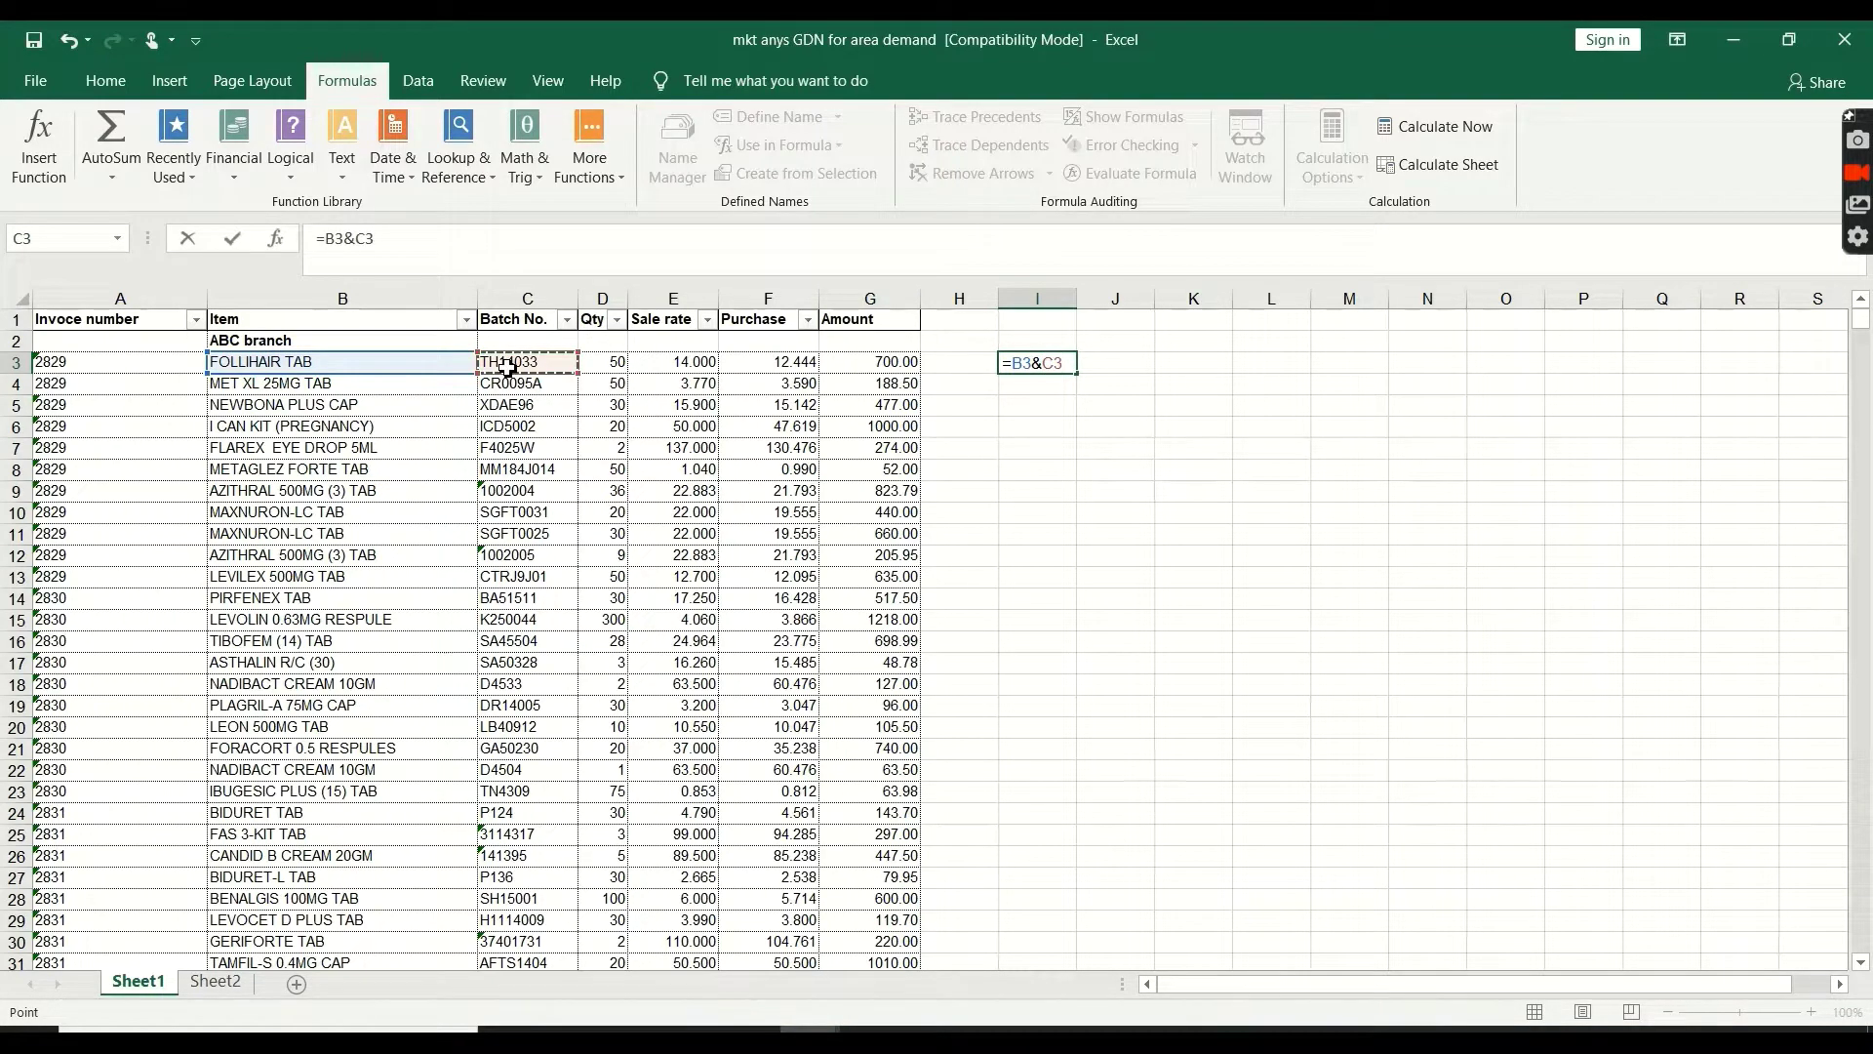
pyautogui.press('Return')
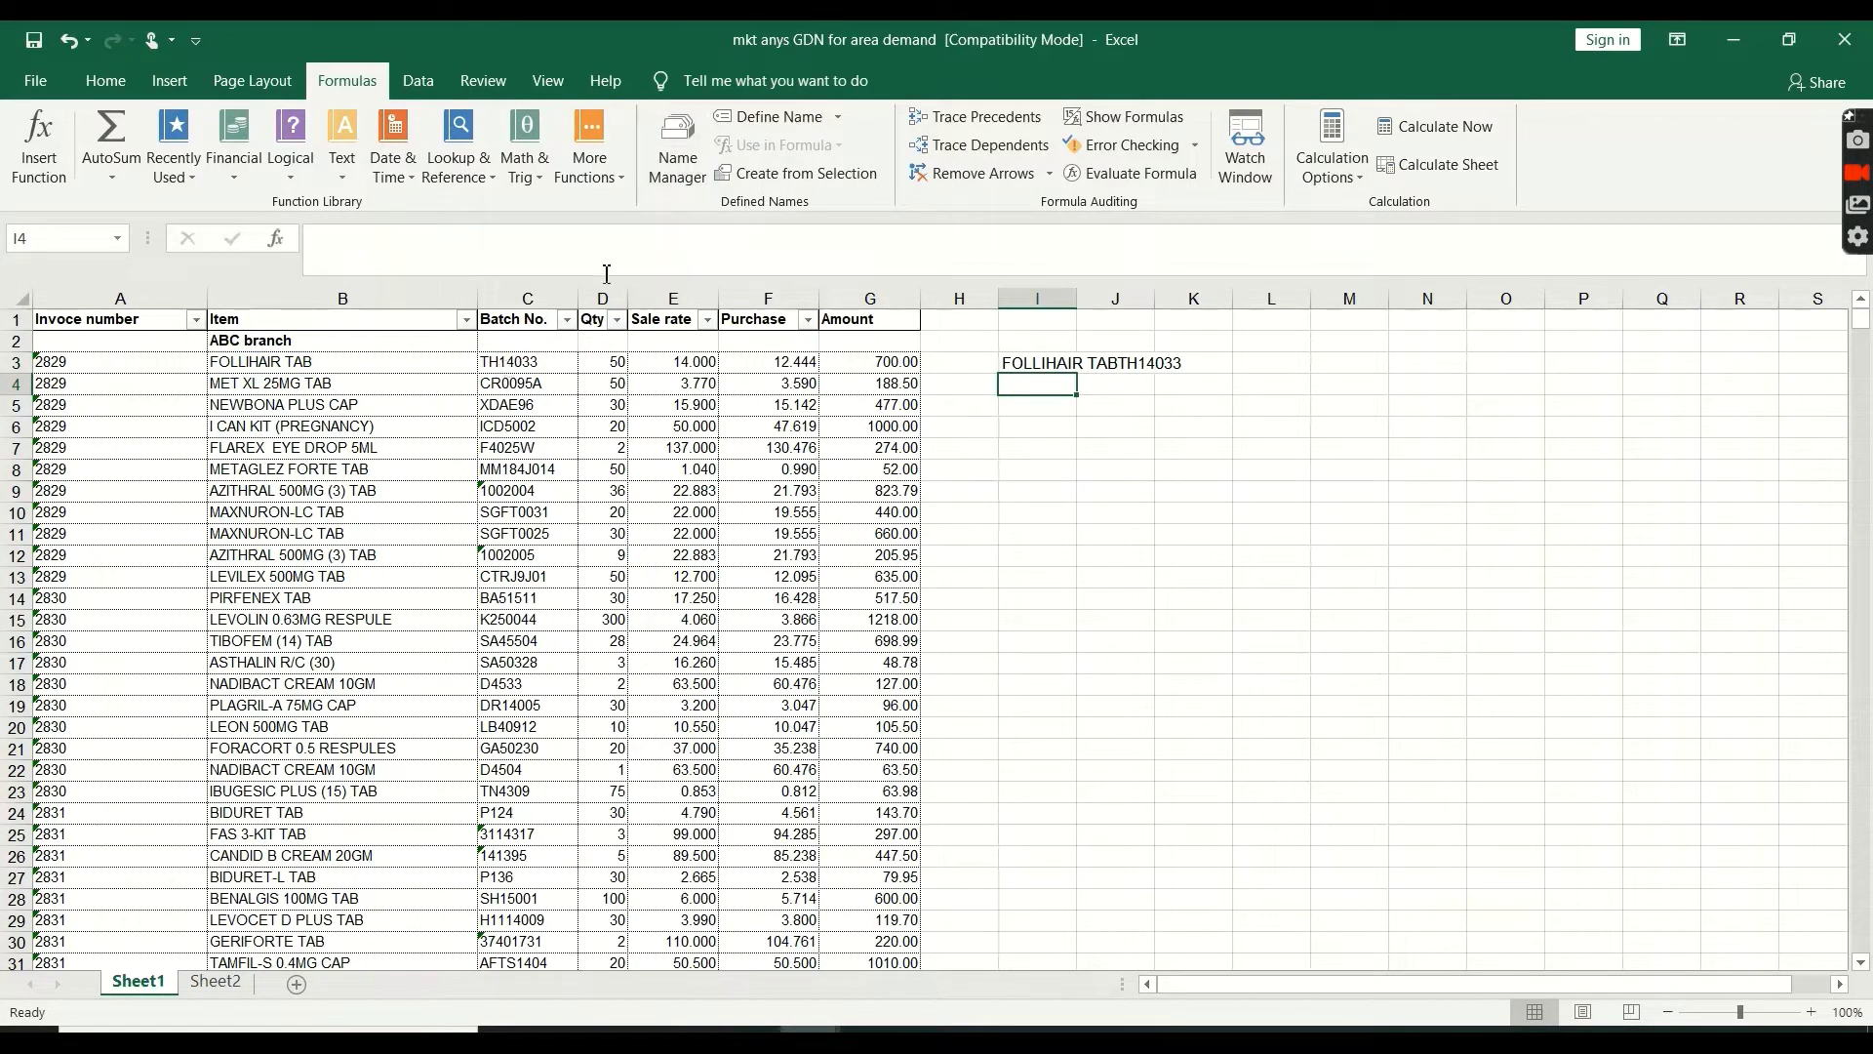
pyautogui.doubleClick(1077, 309)
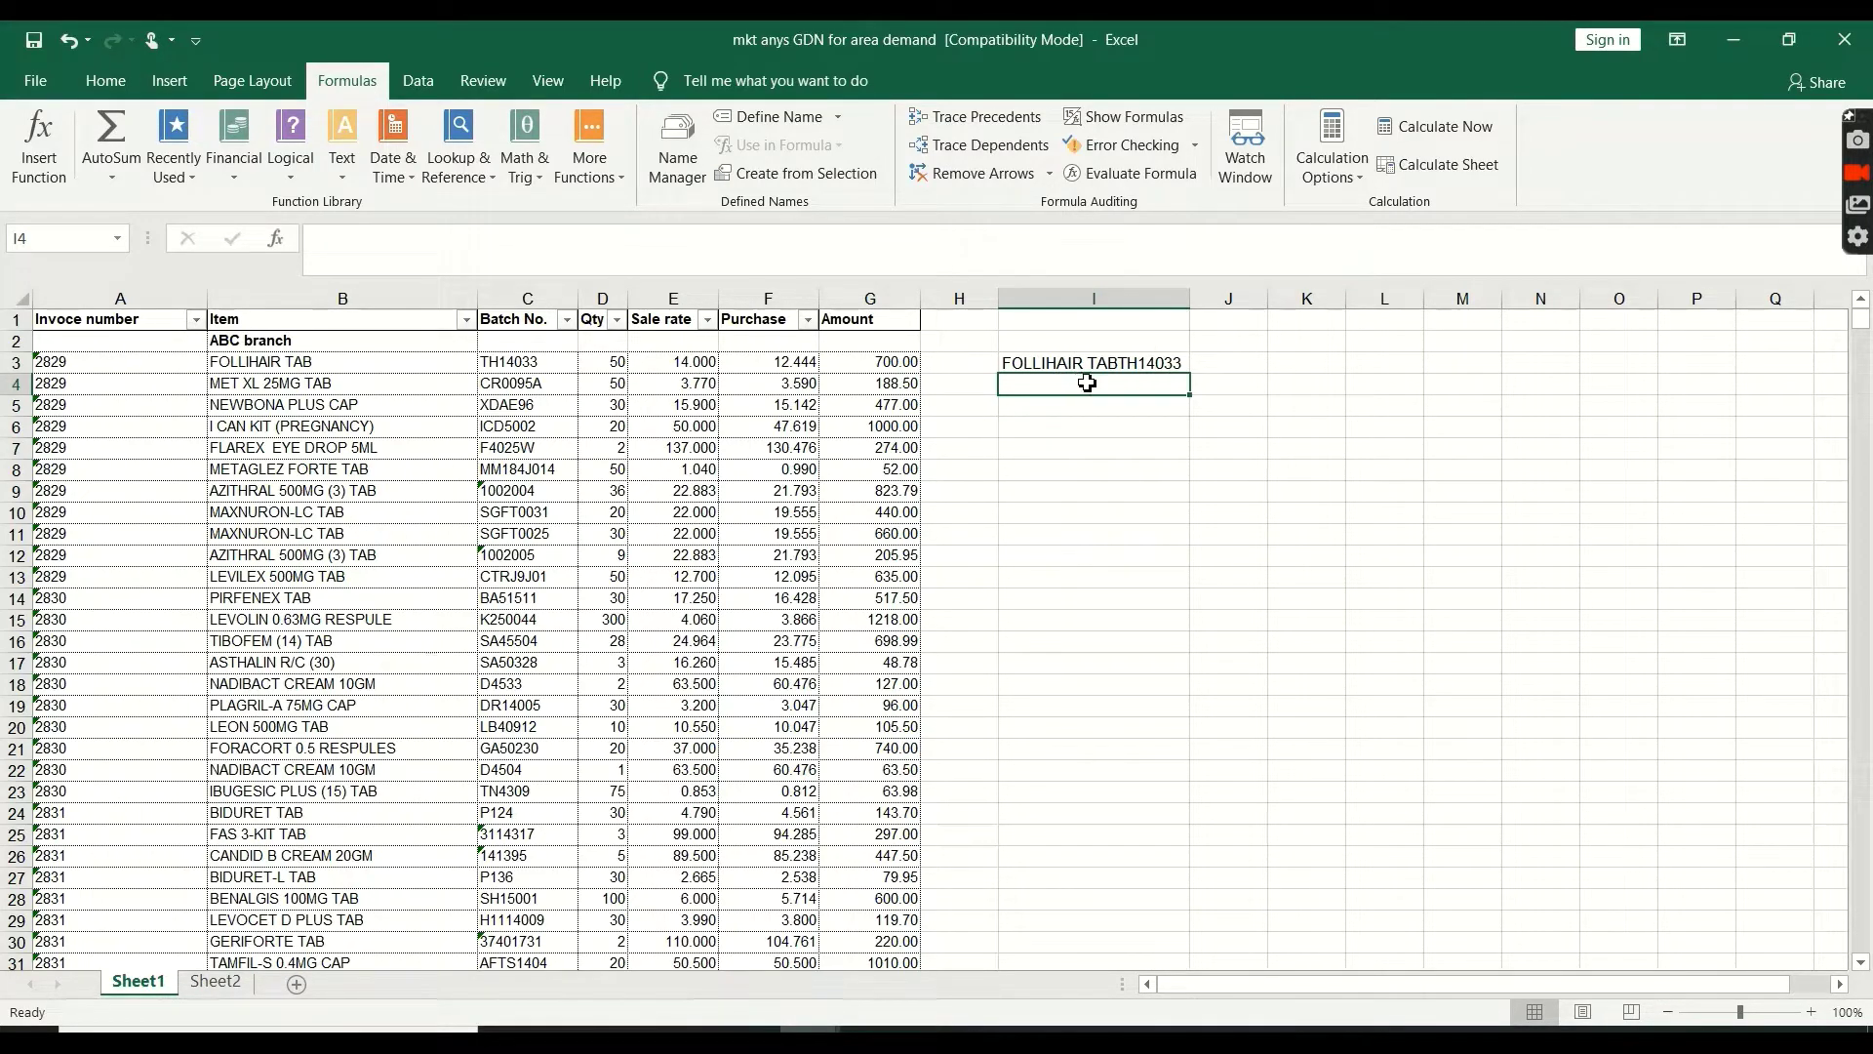
# Insert a space between the item name and batch number in I3 by changing the formula to =B3&" "&C3
pyautogui.click(1146, 362)
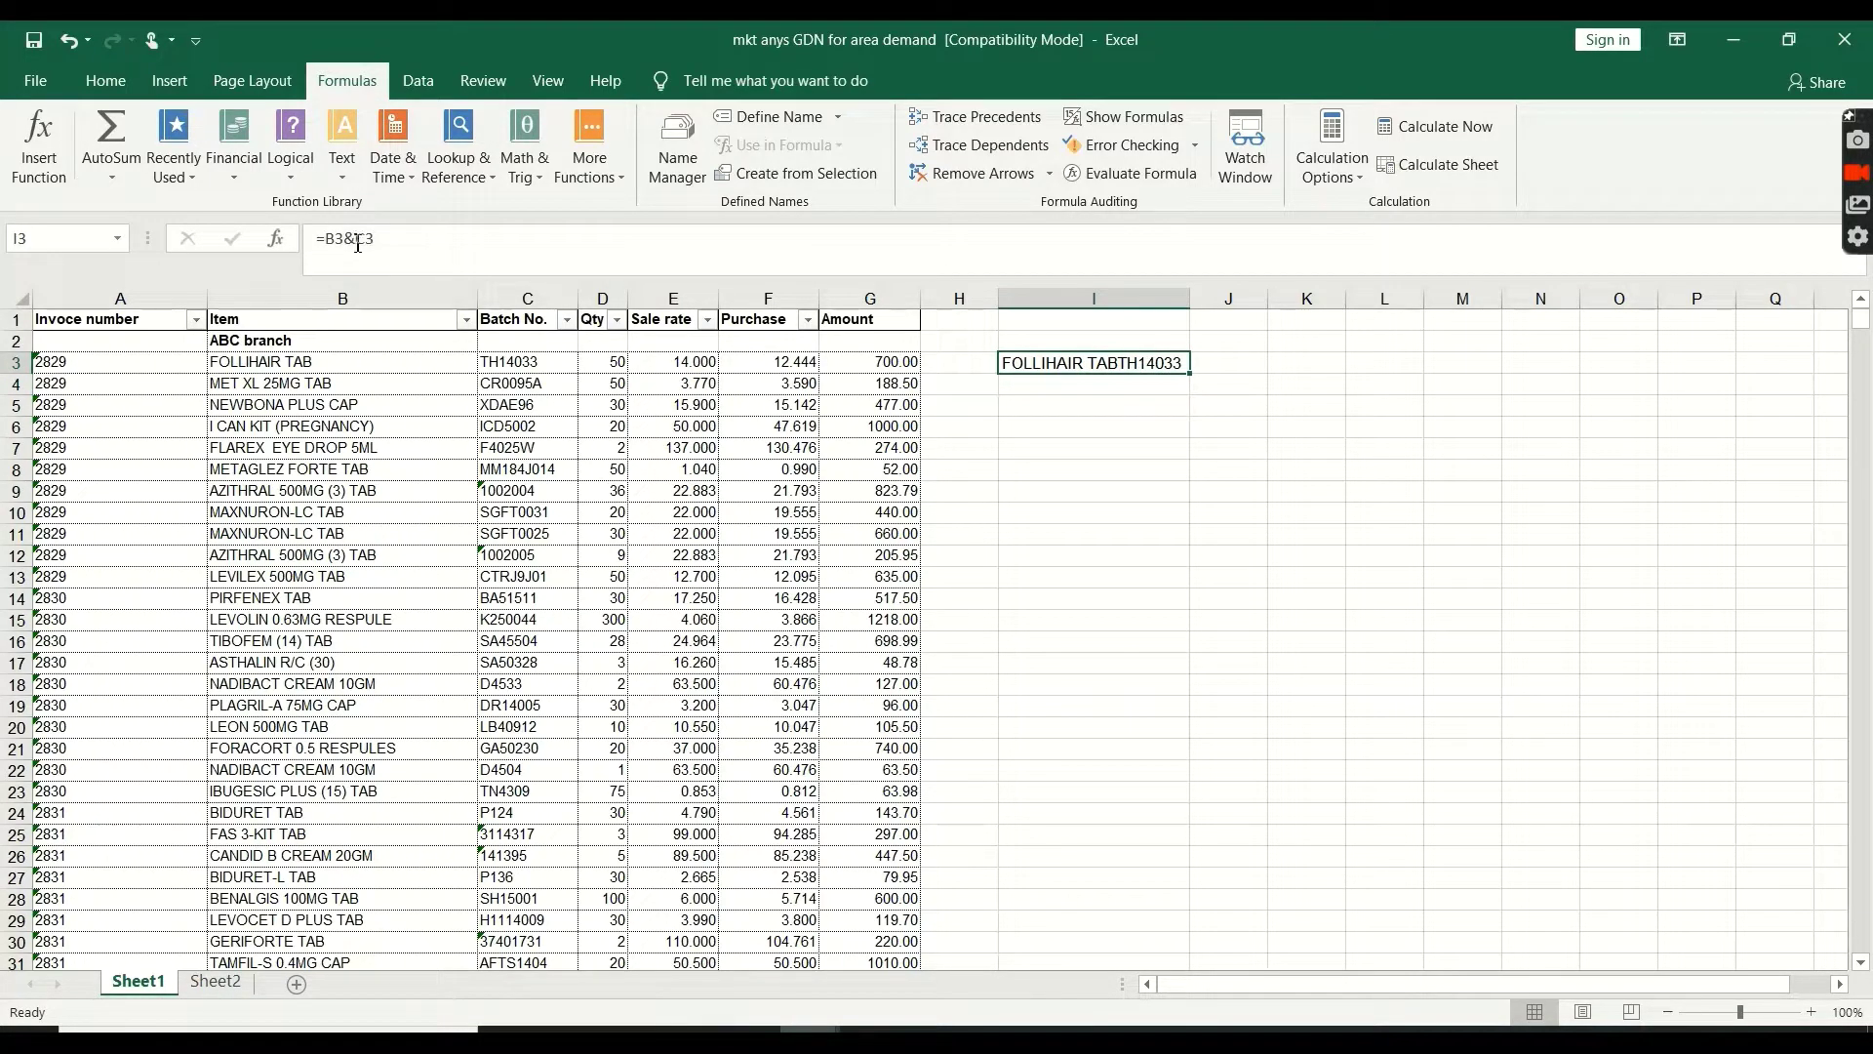
pyautogui.click(358, 243)
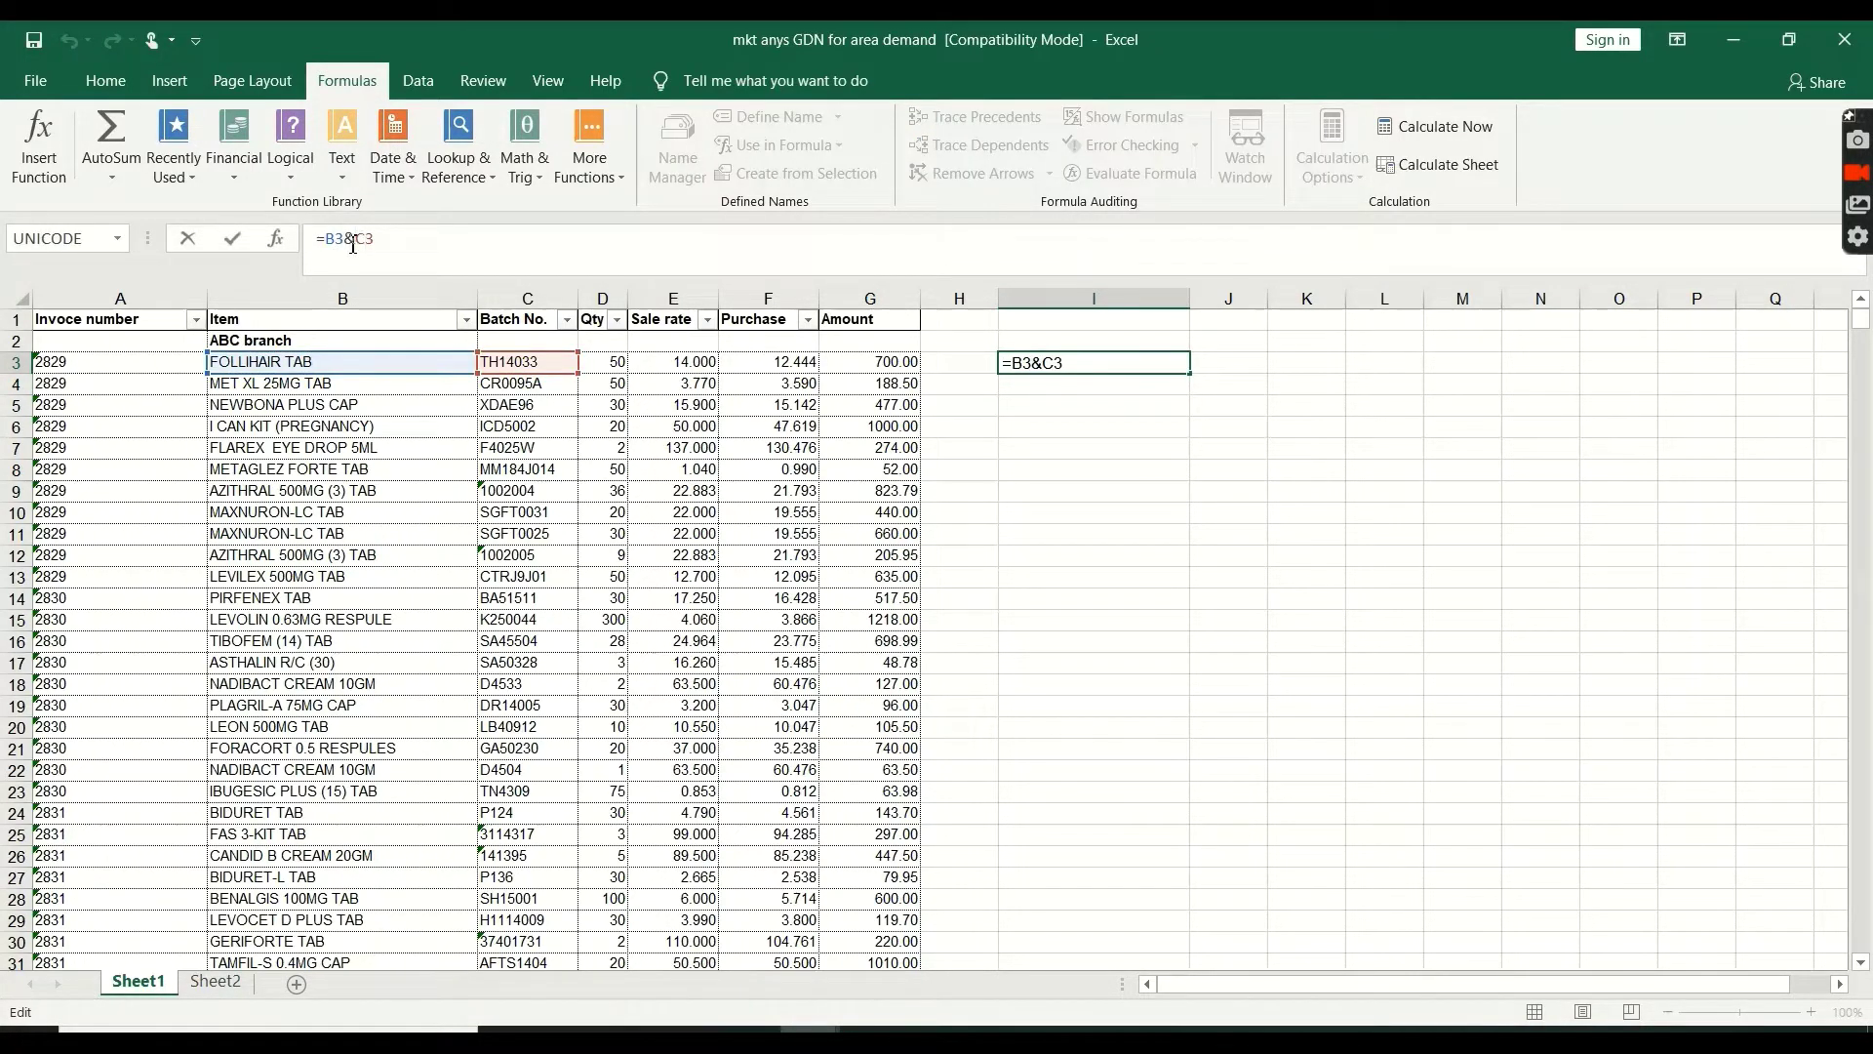
pyautogui.write('"')
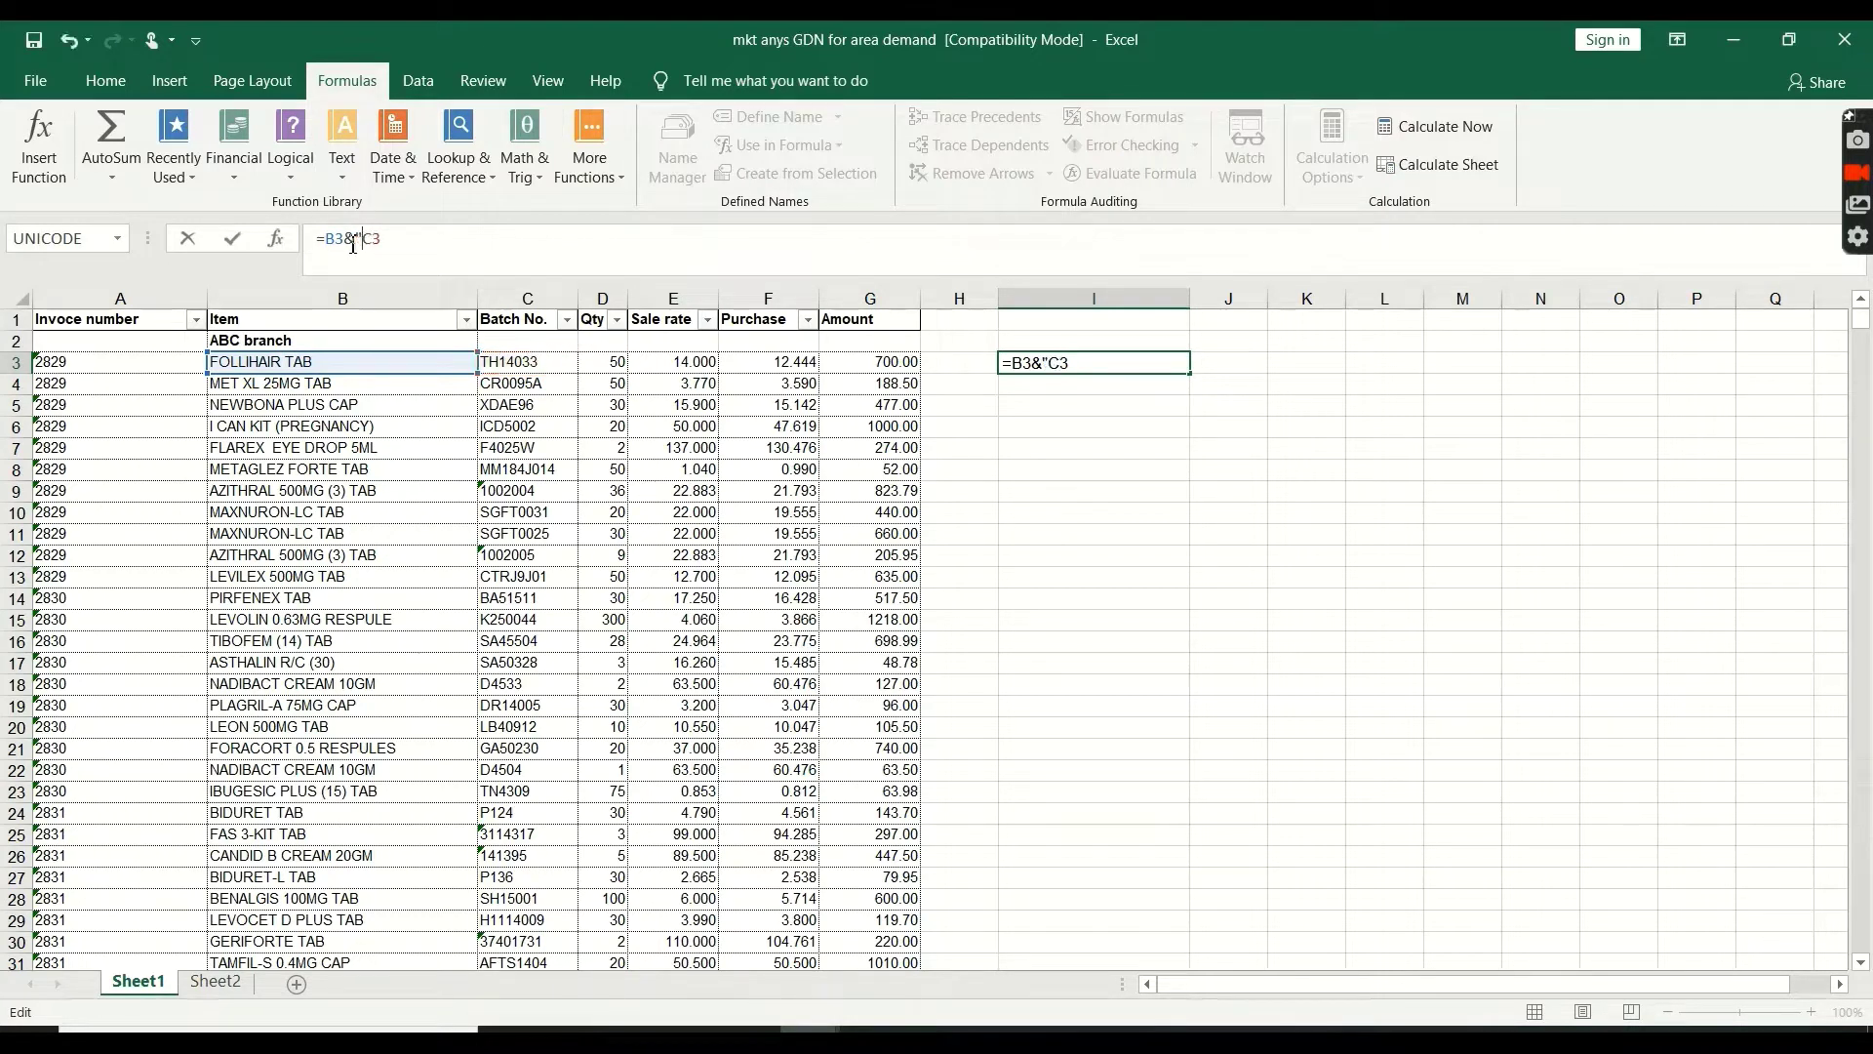
pyautogui.write(' "&')
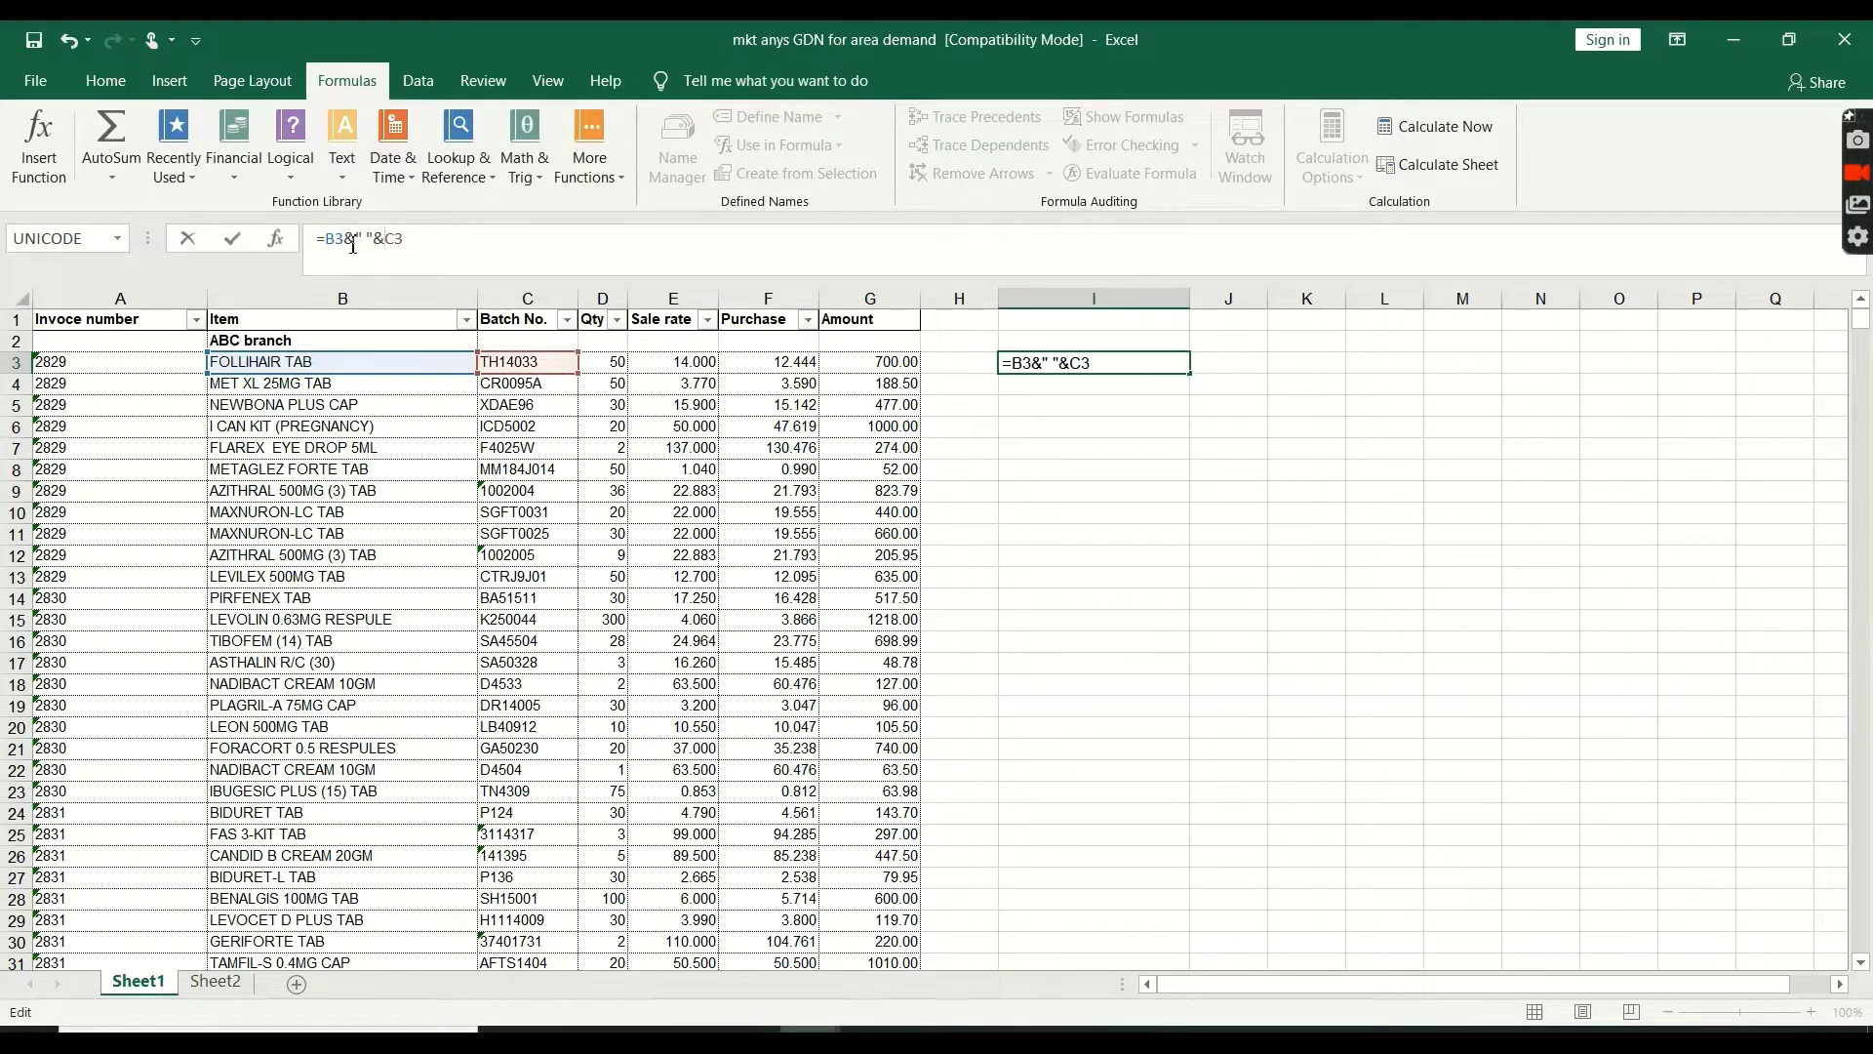
pyautogui.press('Return')
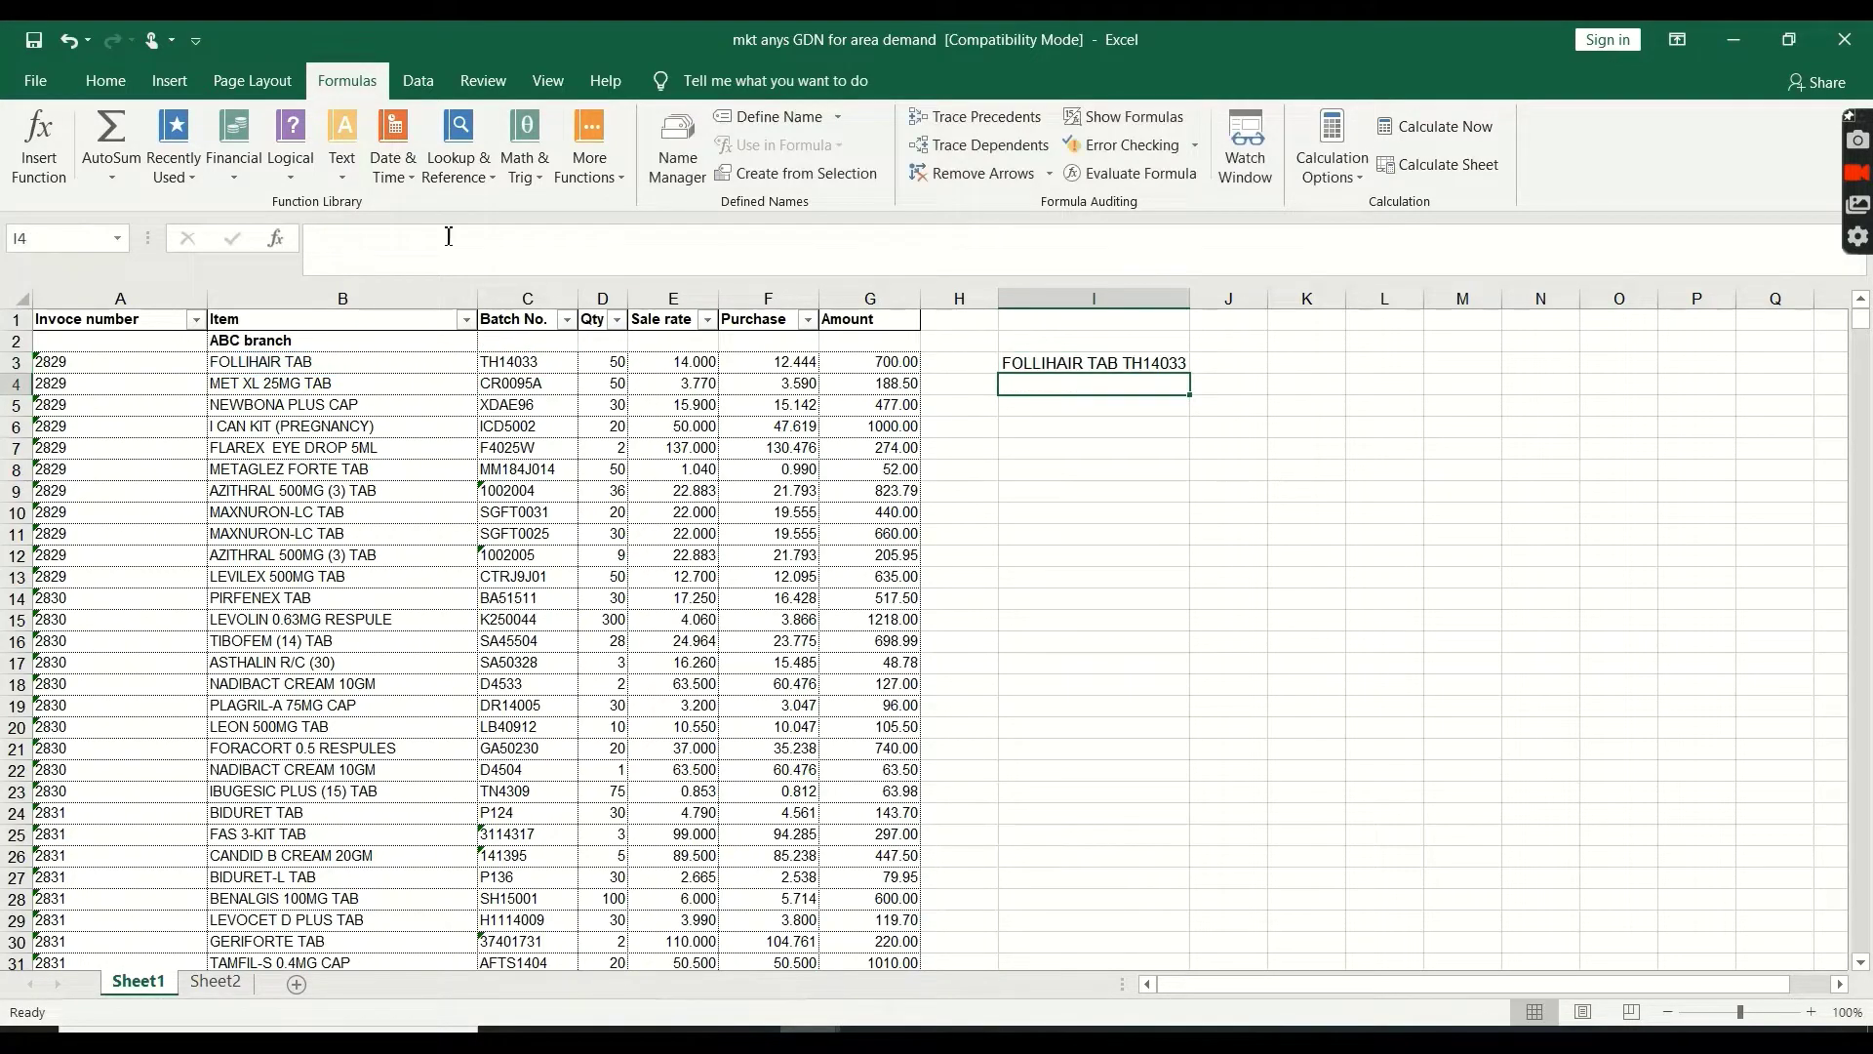
pyautogui.click(1038, 368)
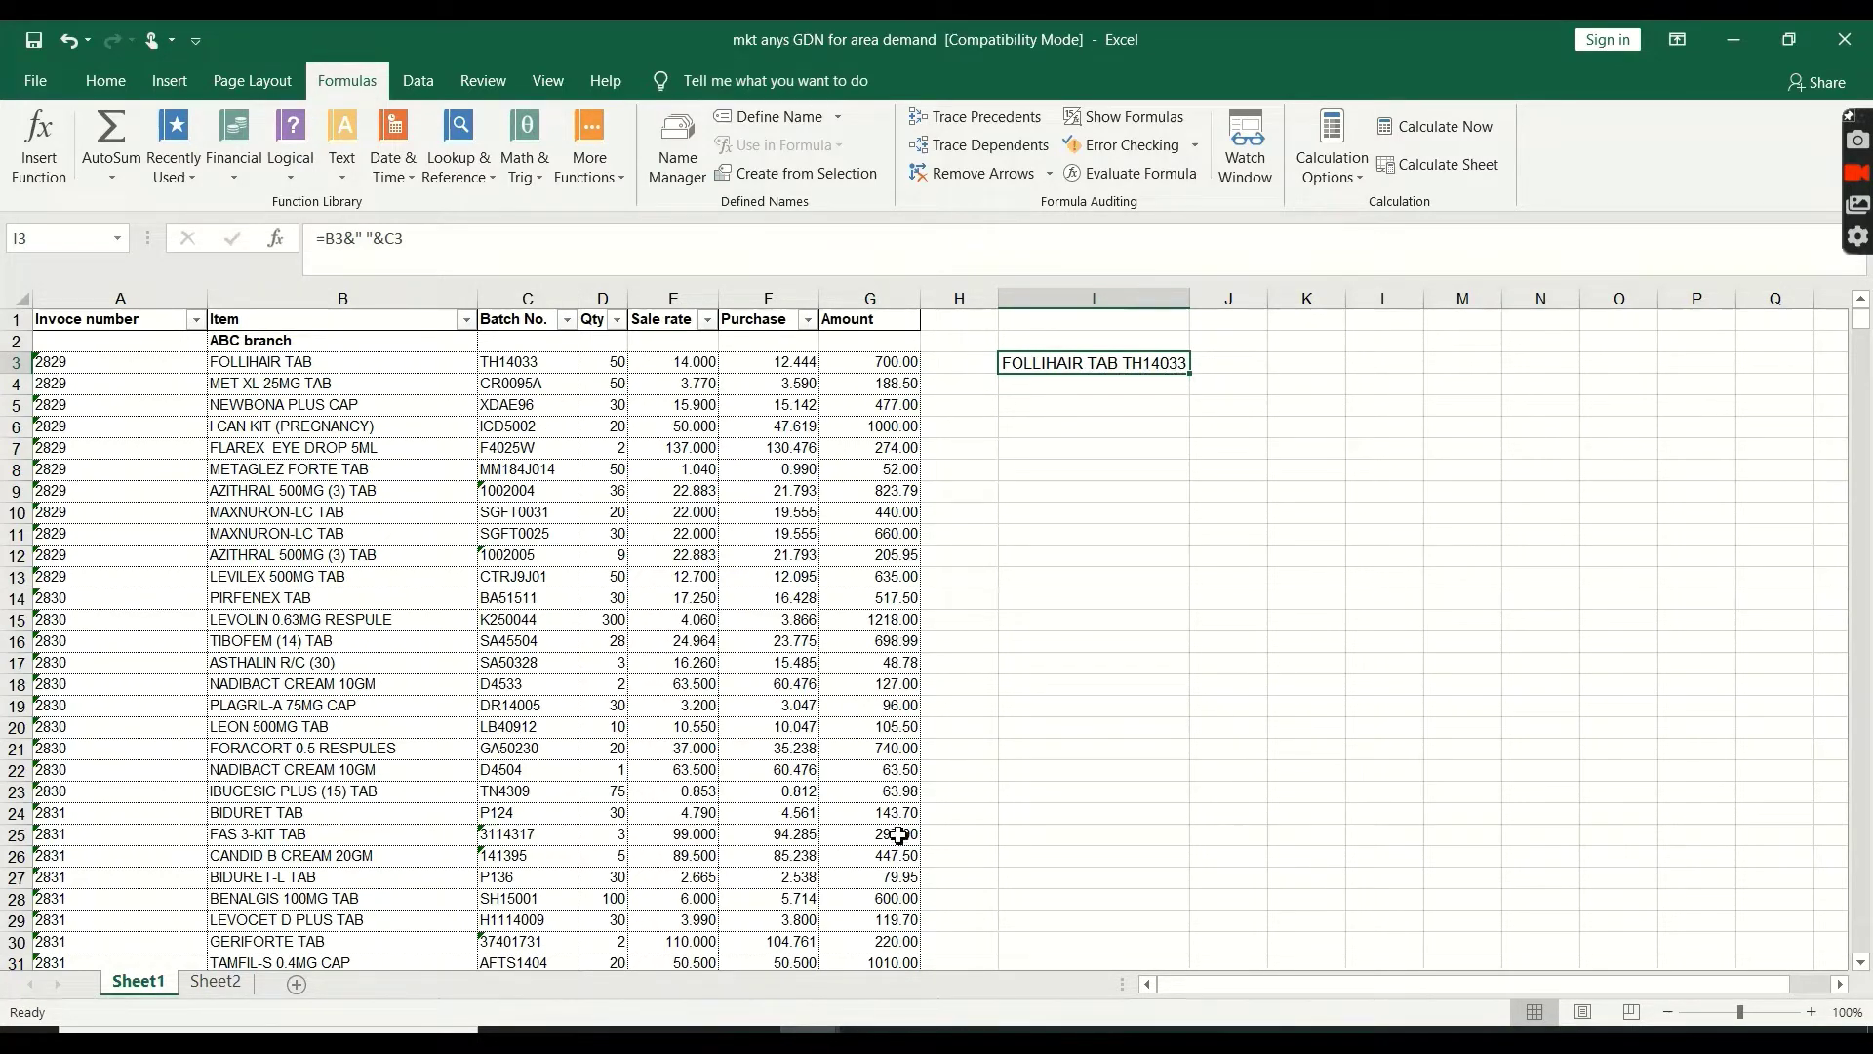
# Try to join the second item's name and batch number in I4 with =CONCATENATE((B4, ,C4)
pyautogui.click(1050, 394)
pyautogui.write('=con')
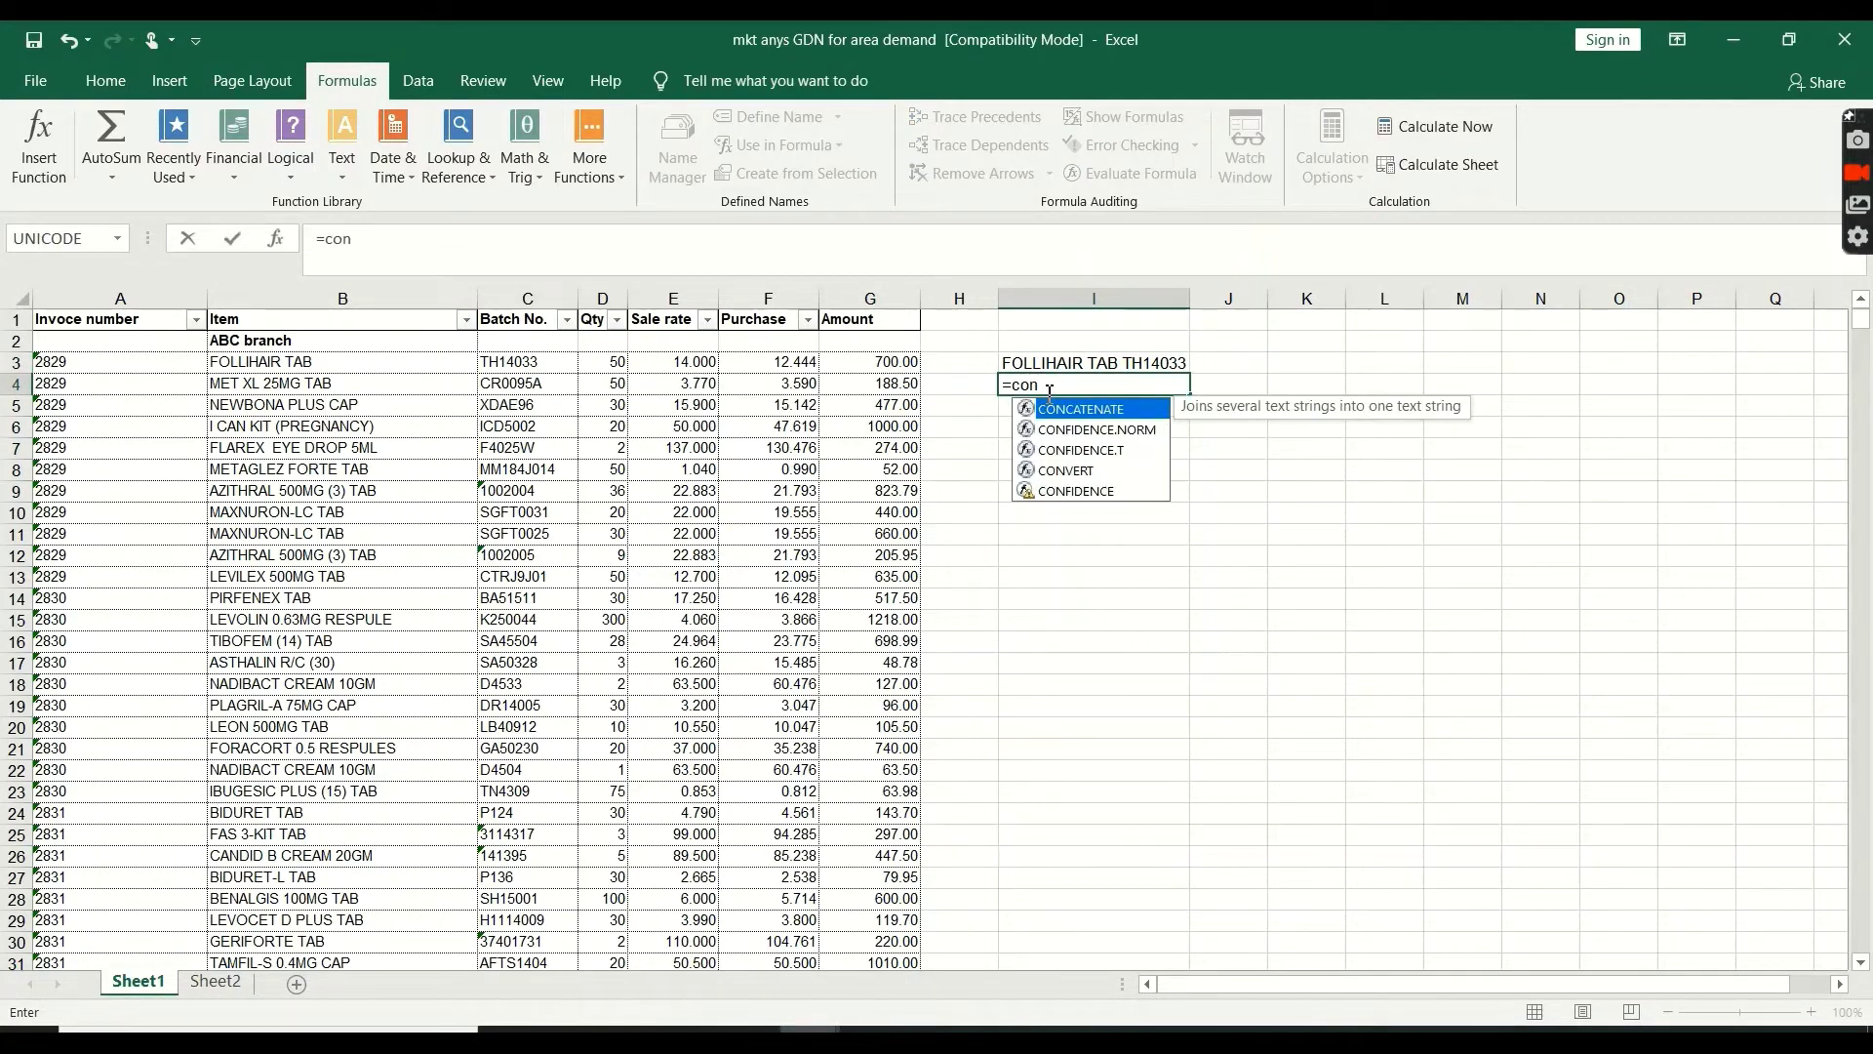
pyautogui.press('Tab')
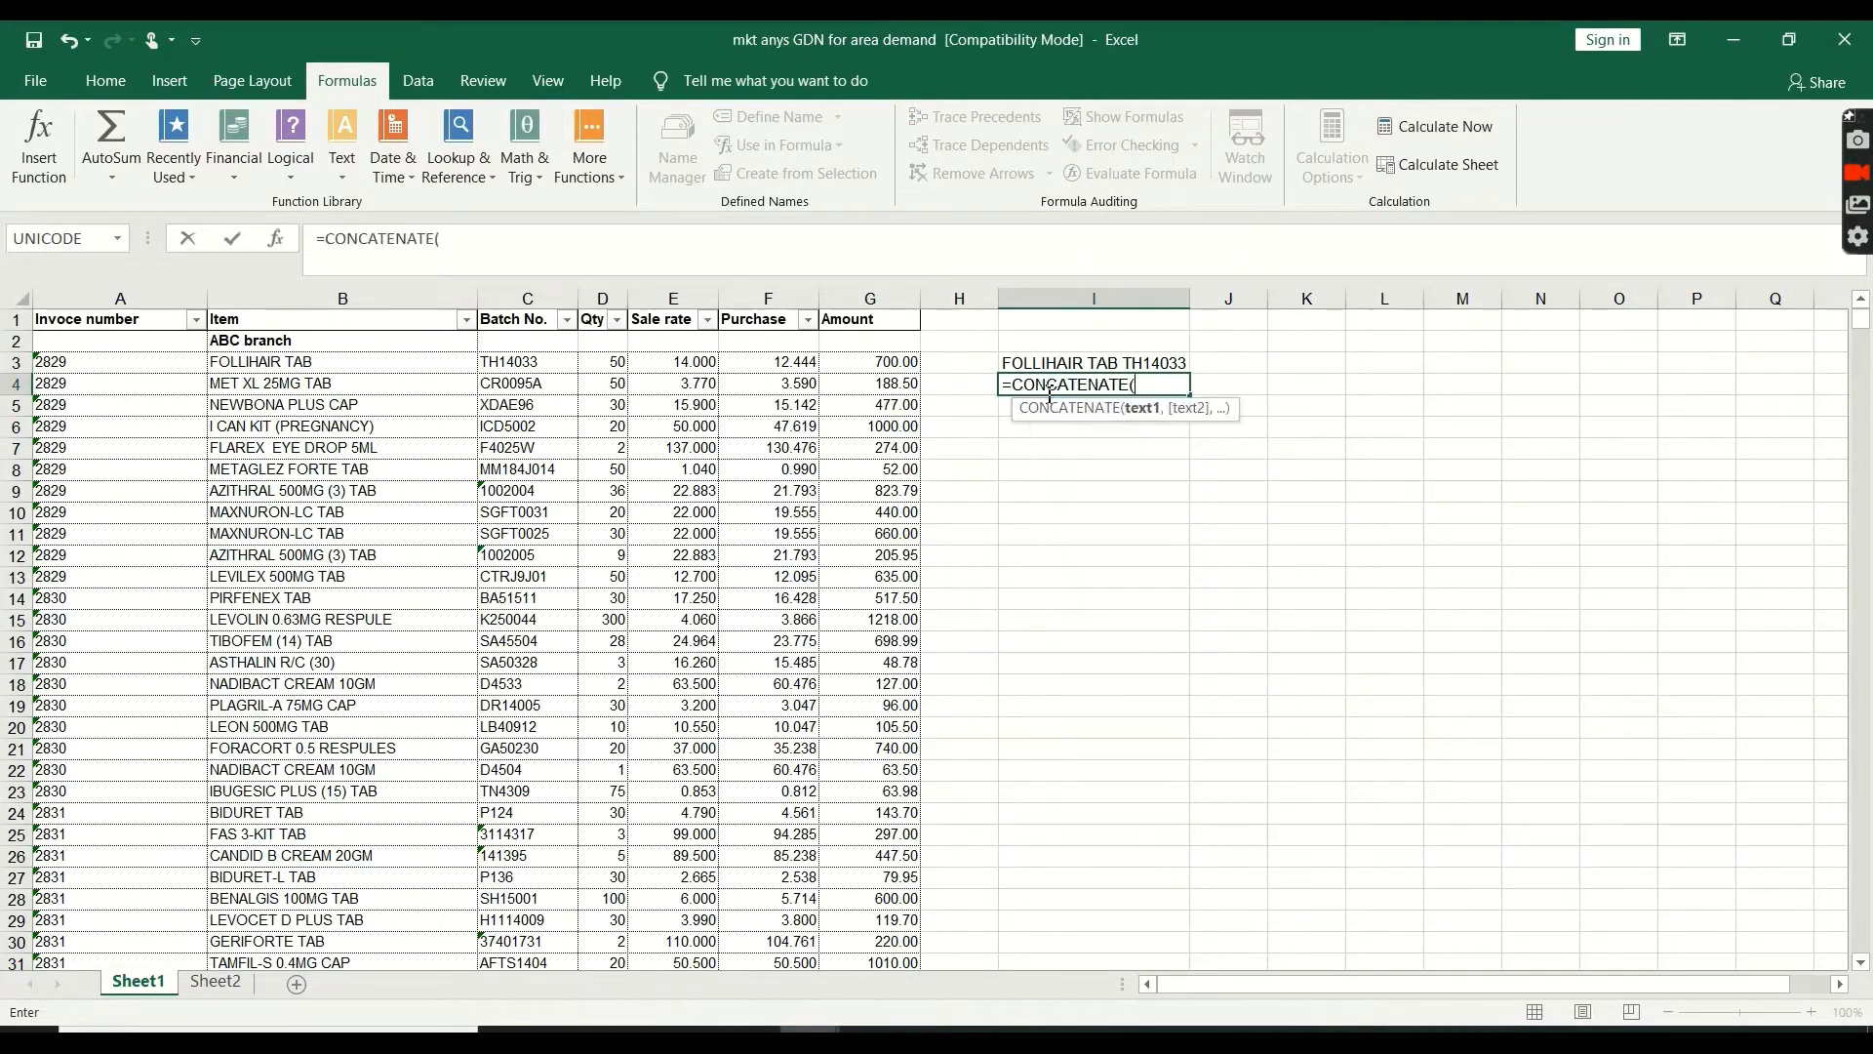
pyautogui.write('(')
pyautogui.click(288, 384)
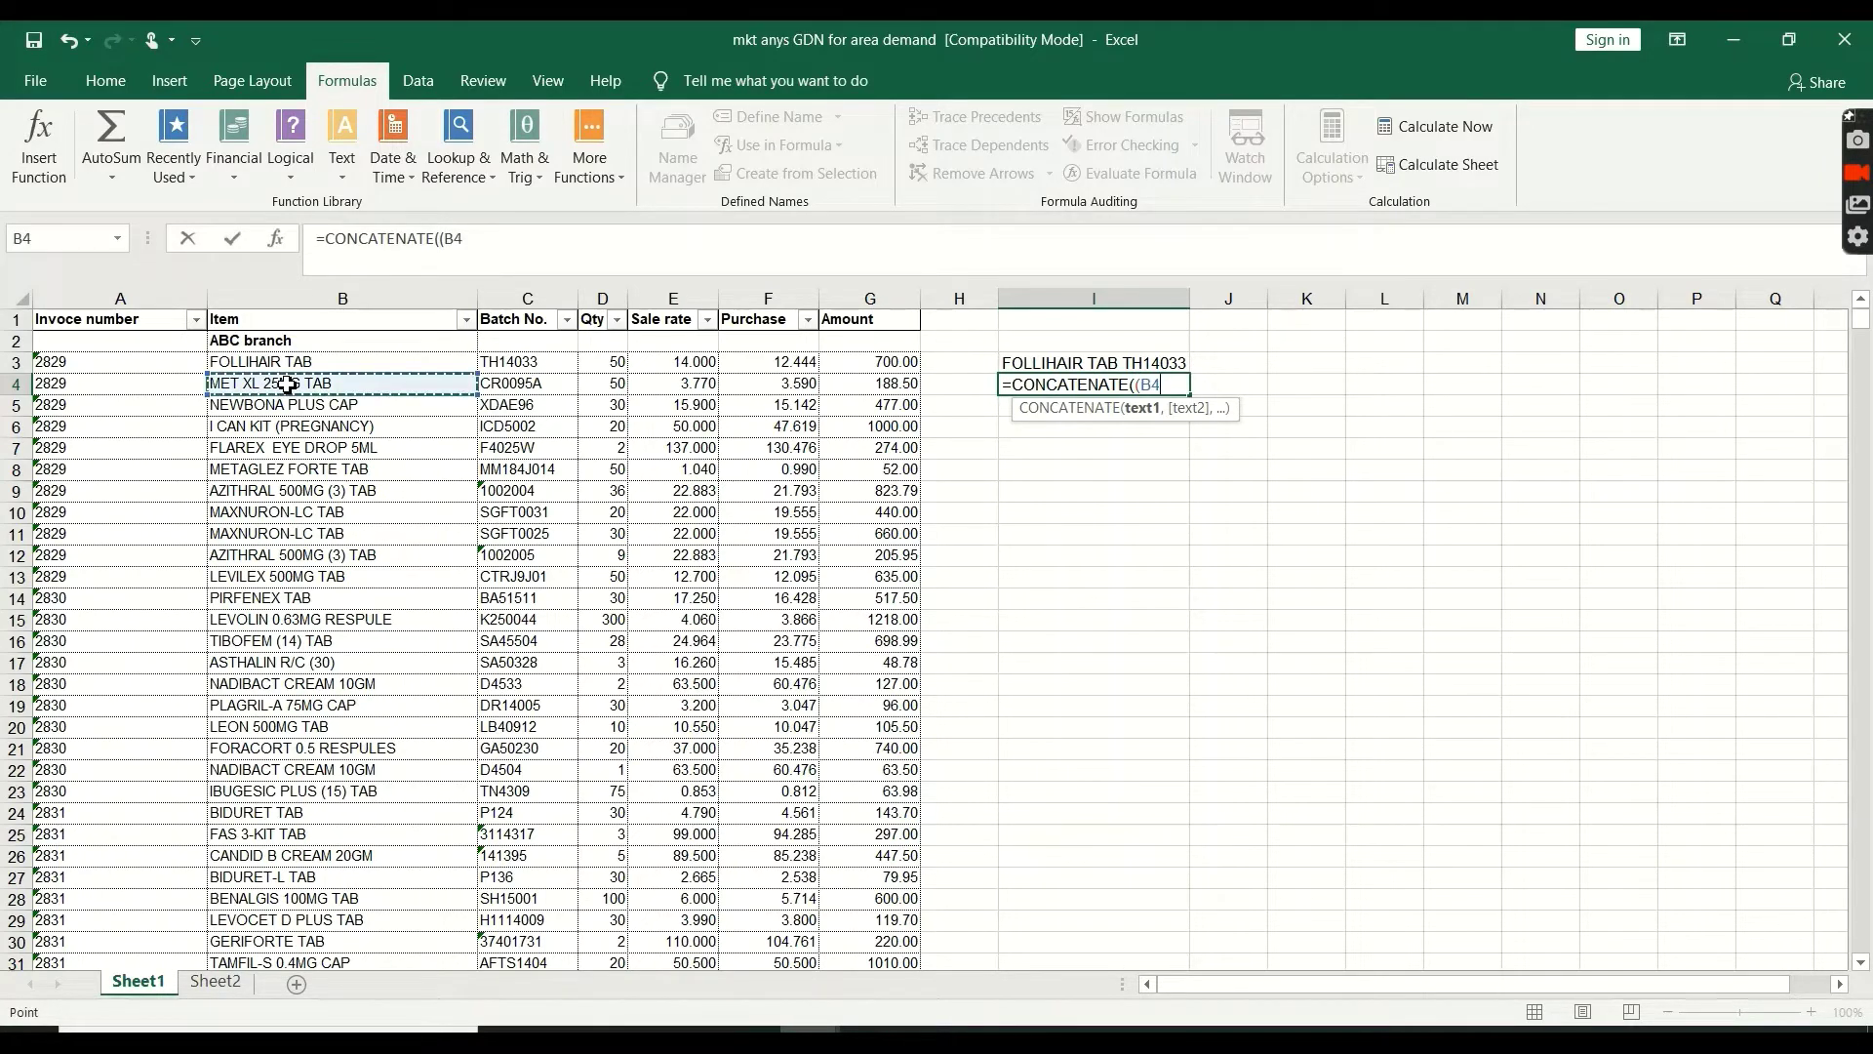
pyautogui.write(', ,')
pyautogui.click(526, 384)
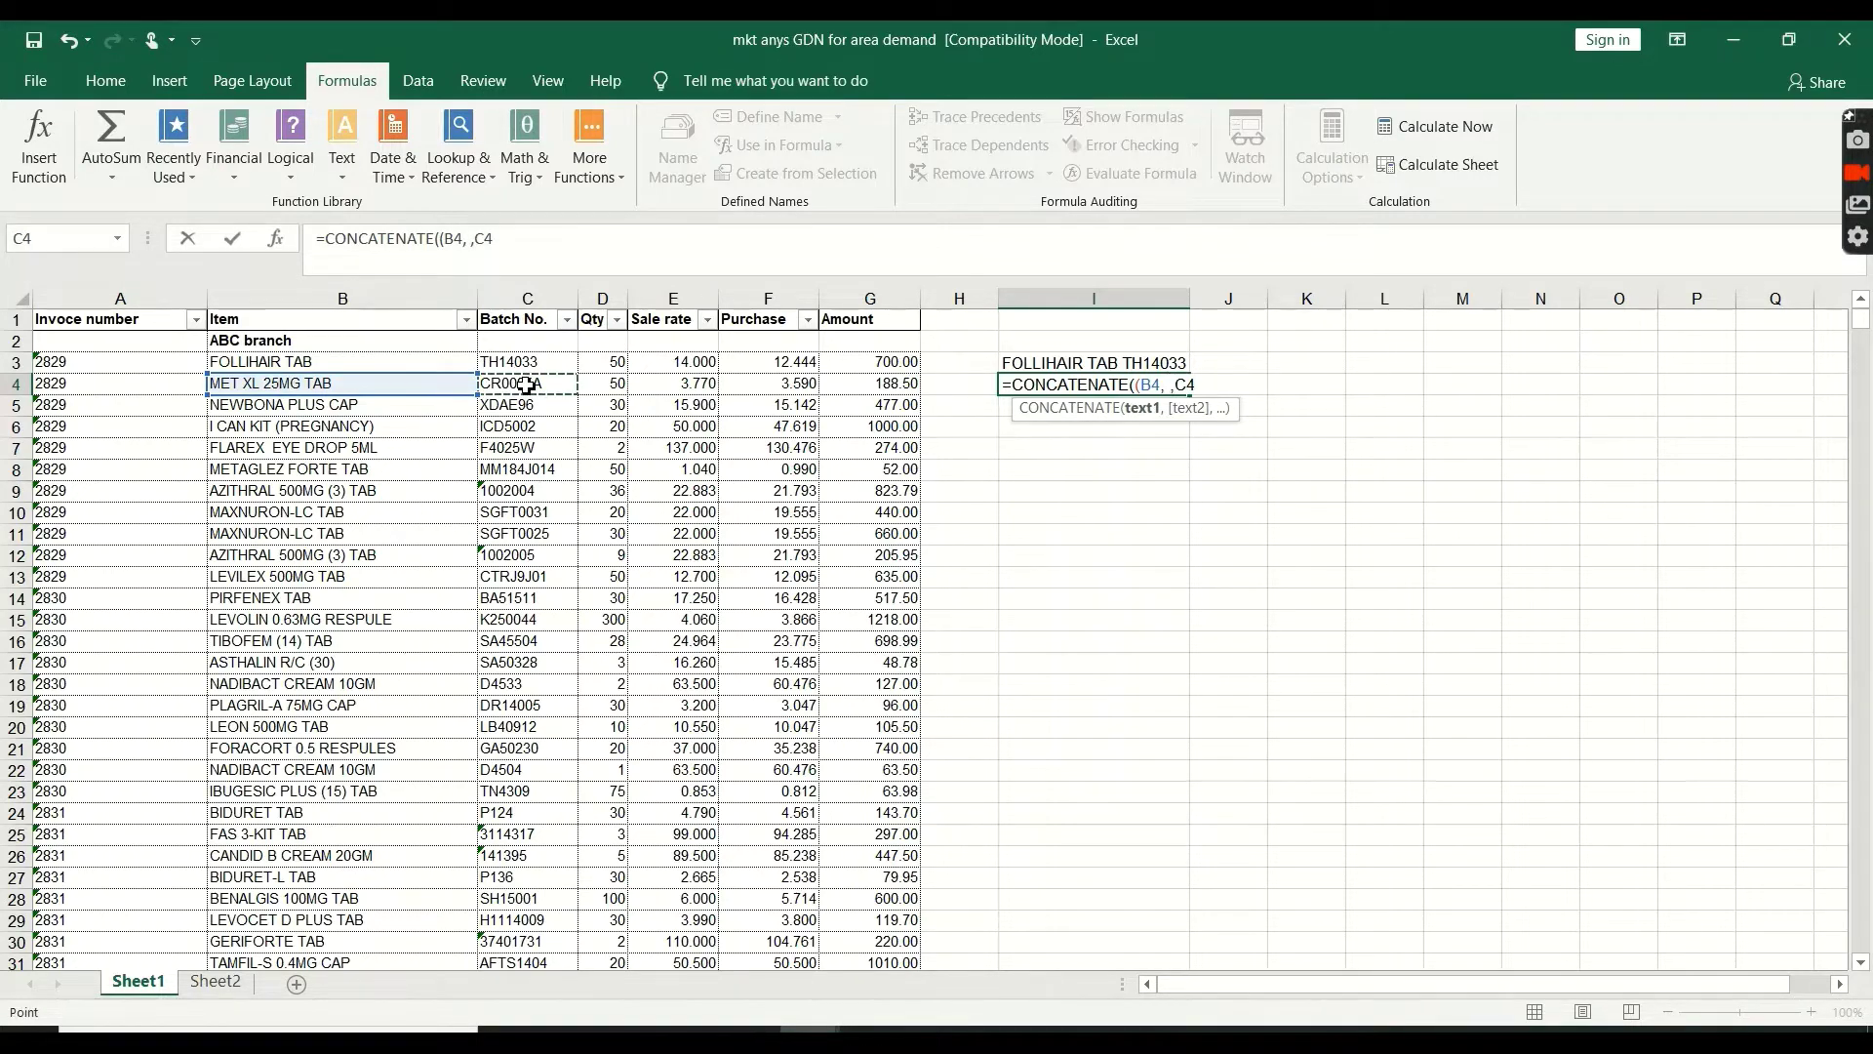
pyautogui.press('Return')
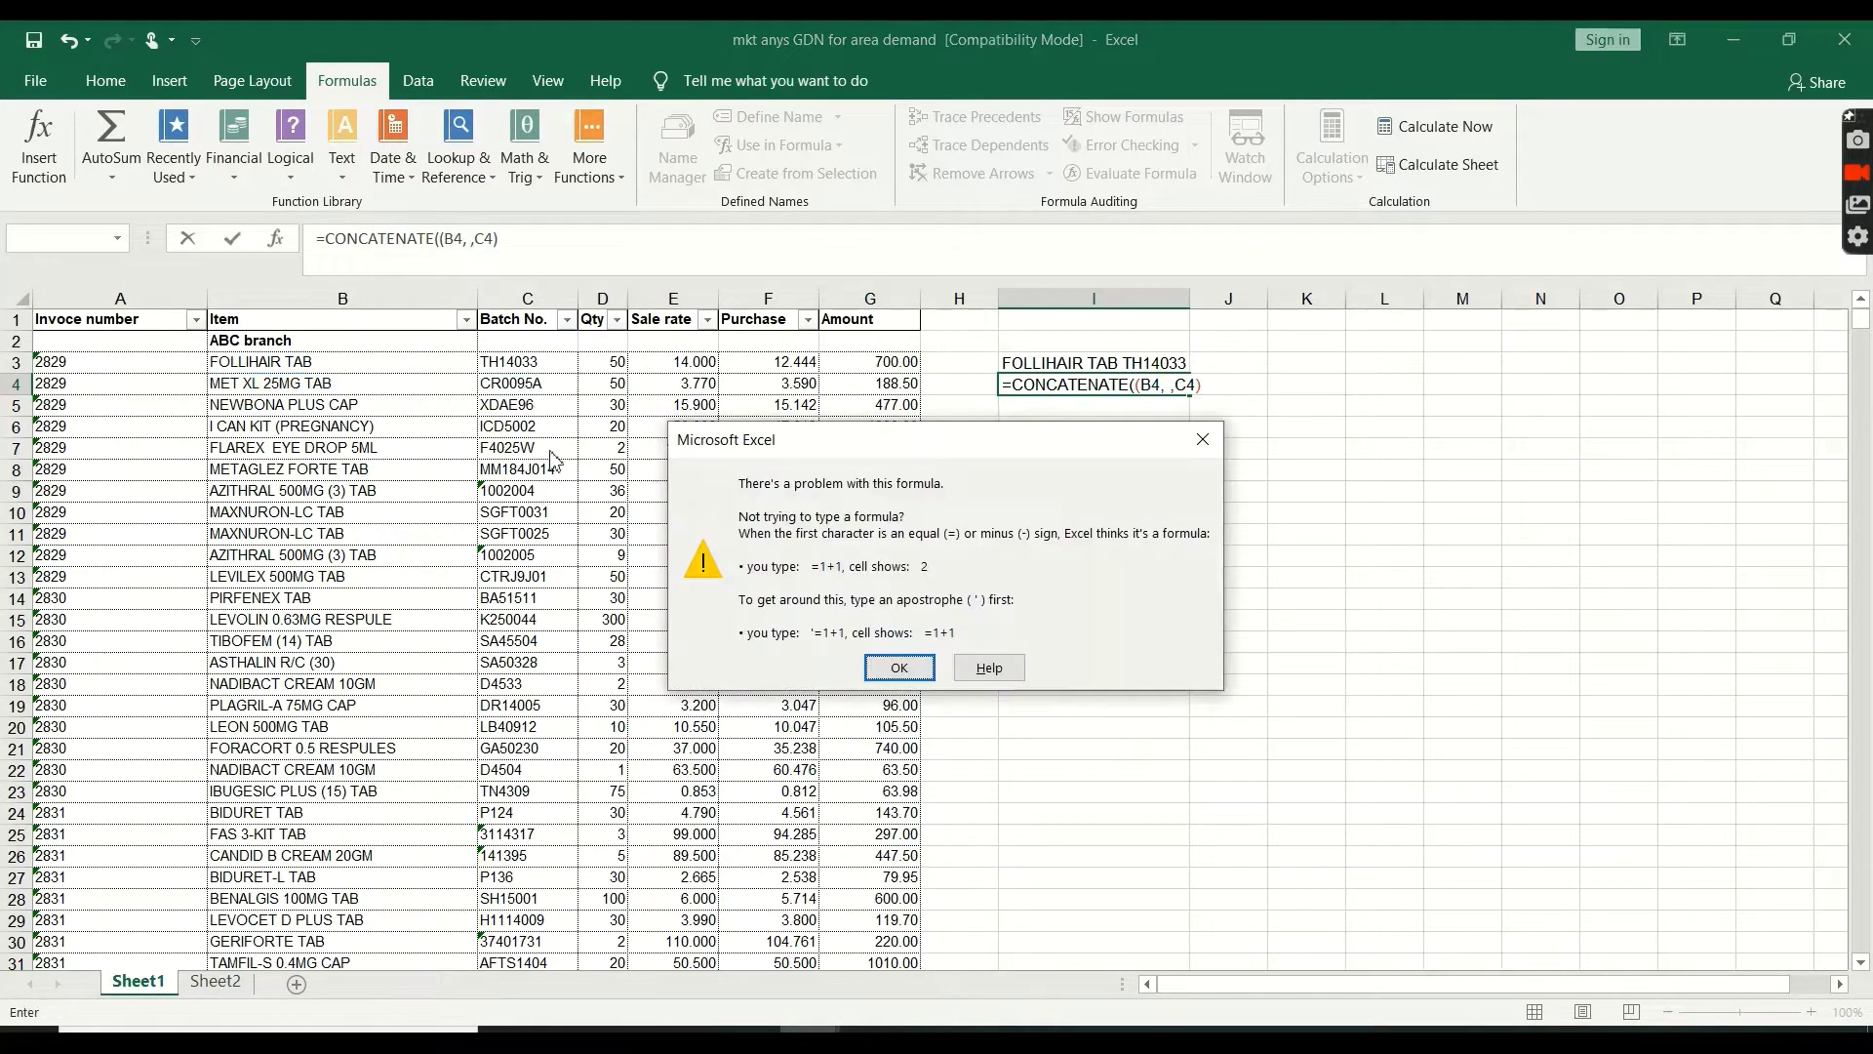
# Remove the empty argument from the I4 formula and accept the suggested correction =CONCATENATE((B4,C4))
pyautogui.click(913, 680)
pyautogui.click(1176, 385)
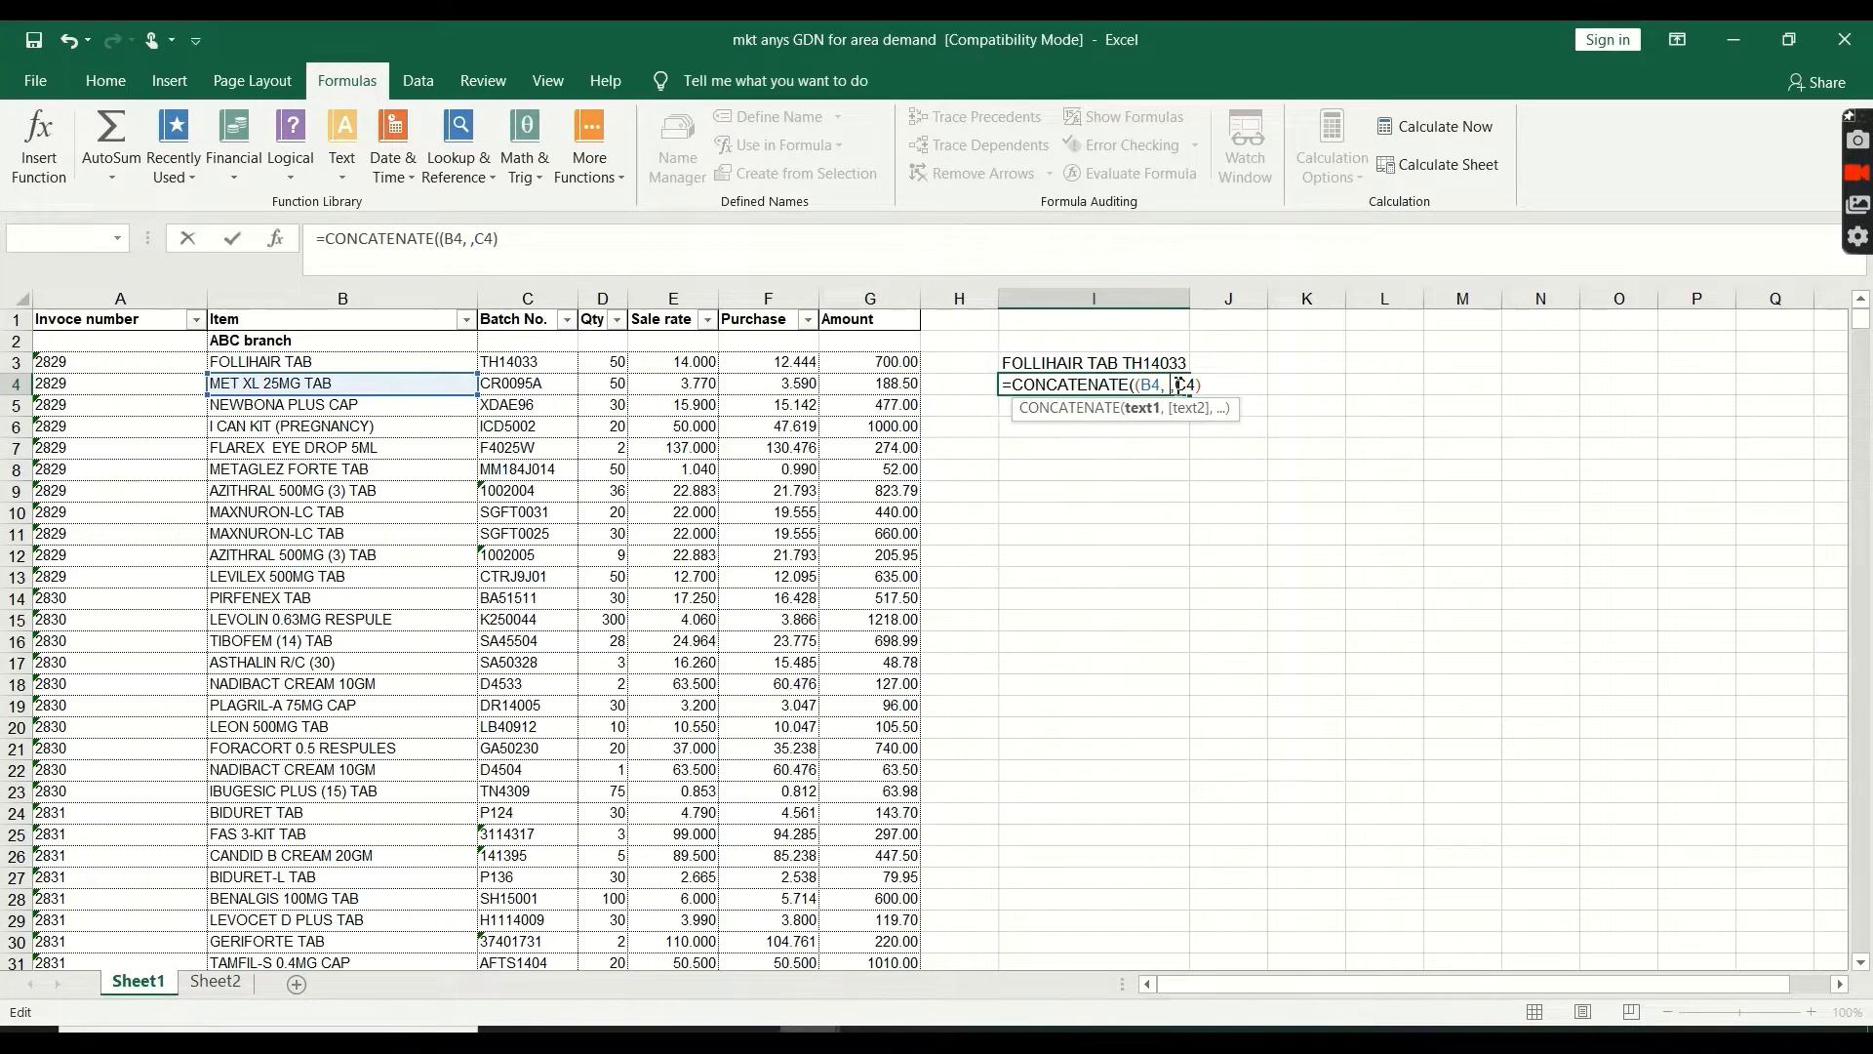
pyautogui.press('BackSpace')
pyautogui.press('BackSpace')
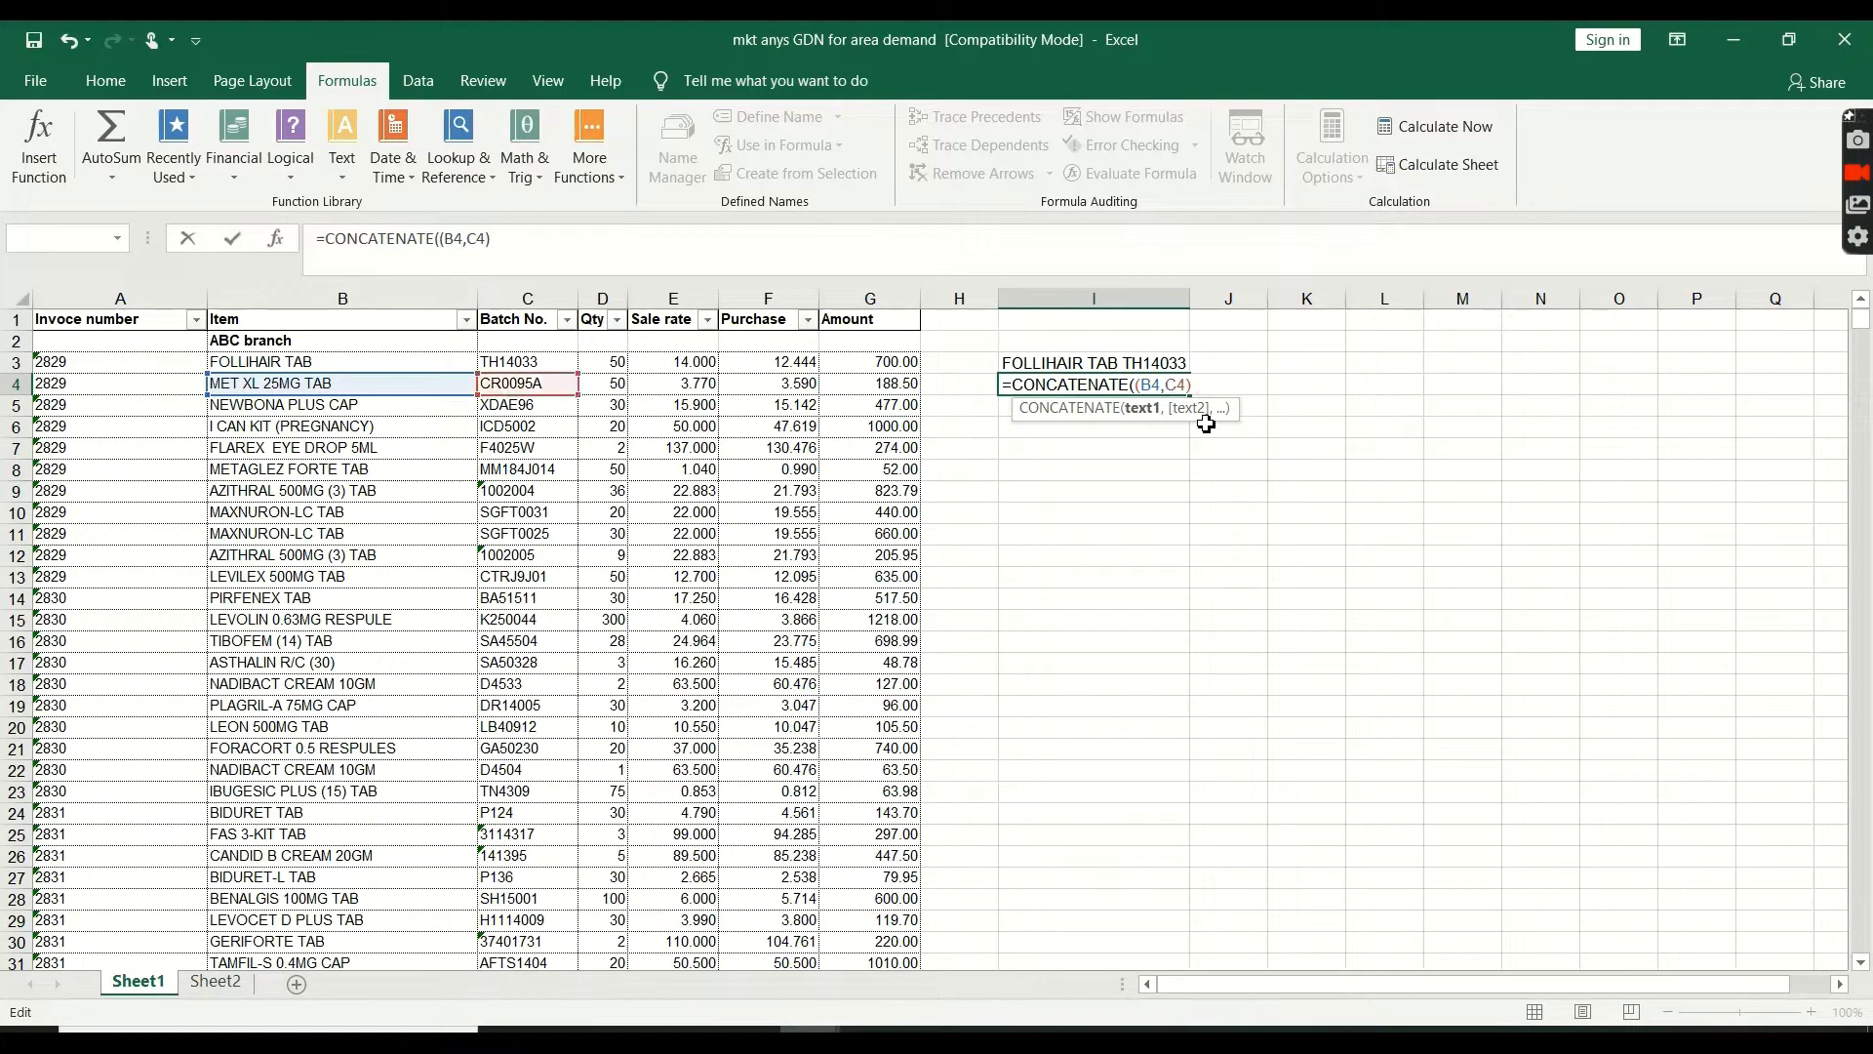
pyautogui.press('Return')
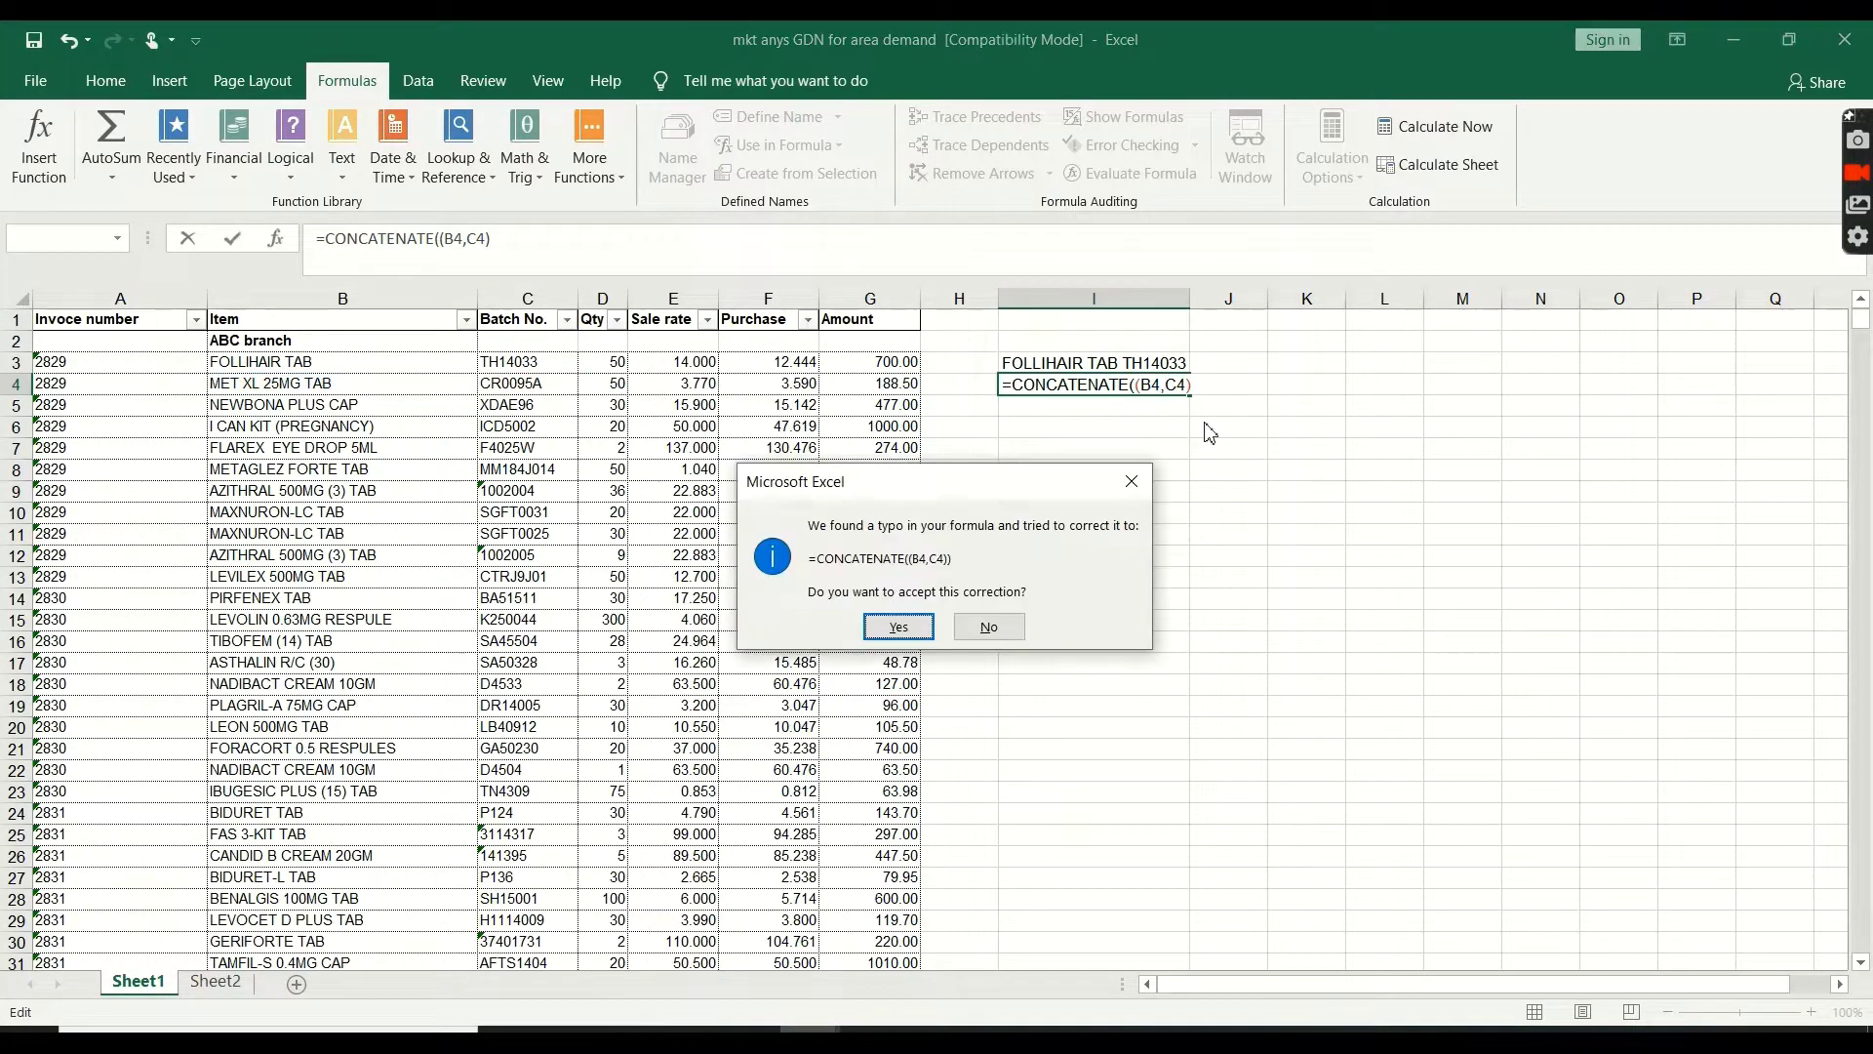
pyautogui.click(898, 628)
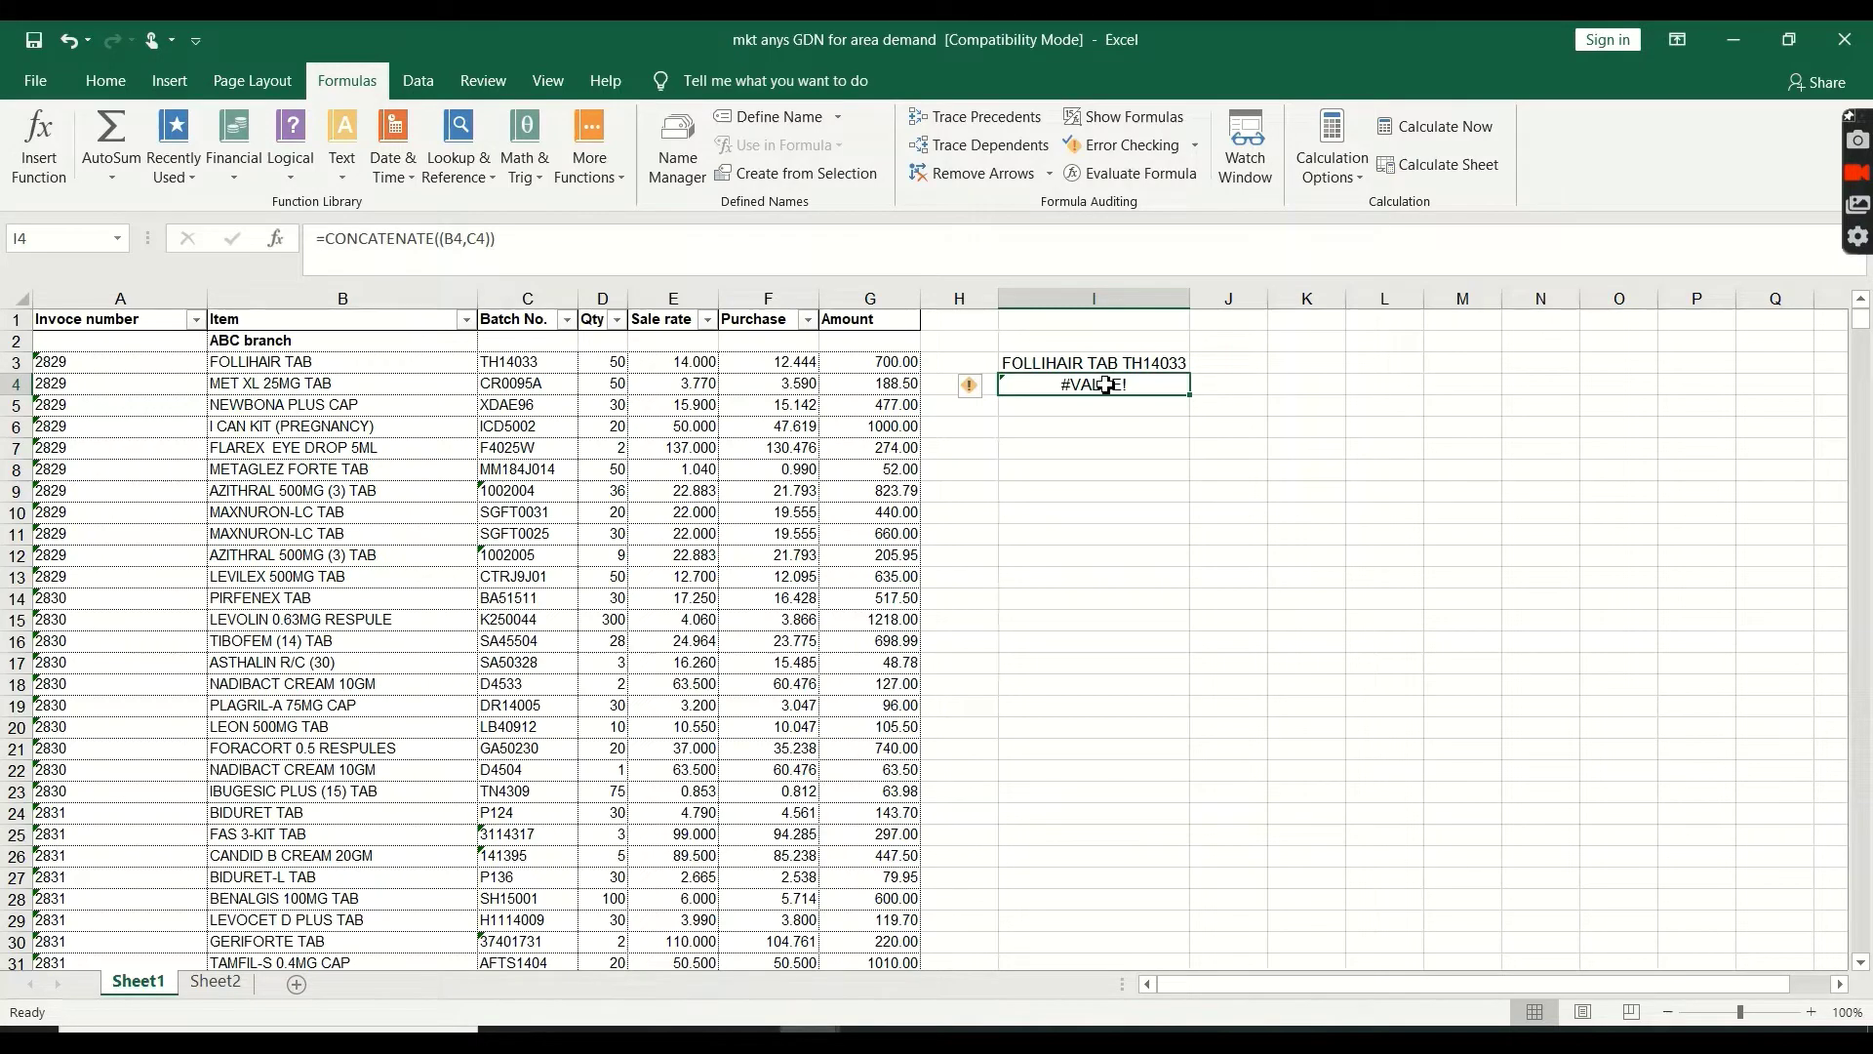
# Replace the formula in I4 with =CONCATENATE(B4,C4) to join the second item's name and batch number
pyautogui.press('BackSpace')
pyautogui.write('=c')
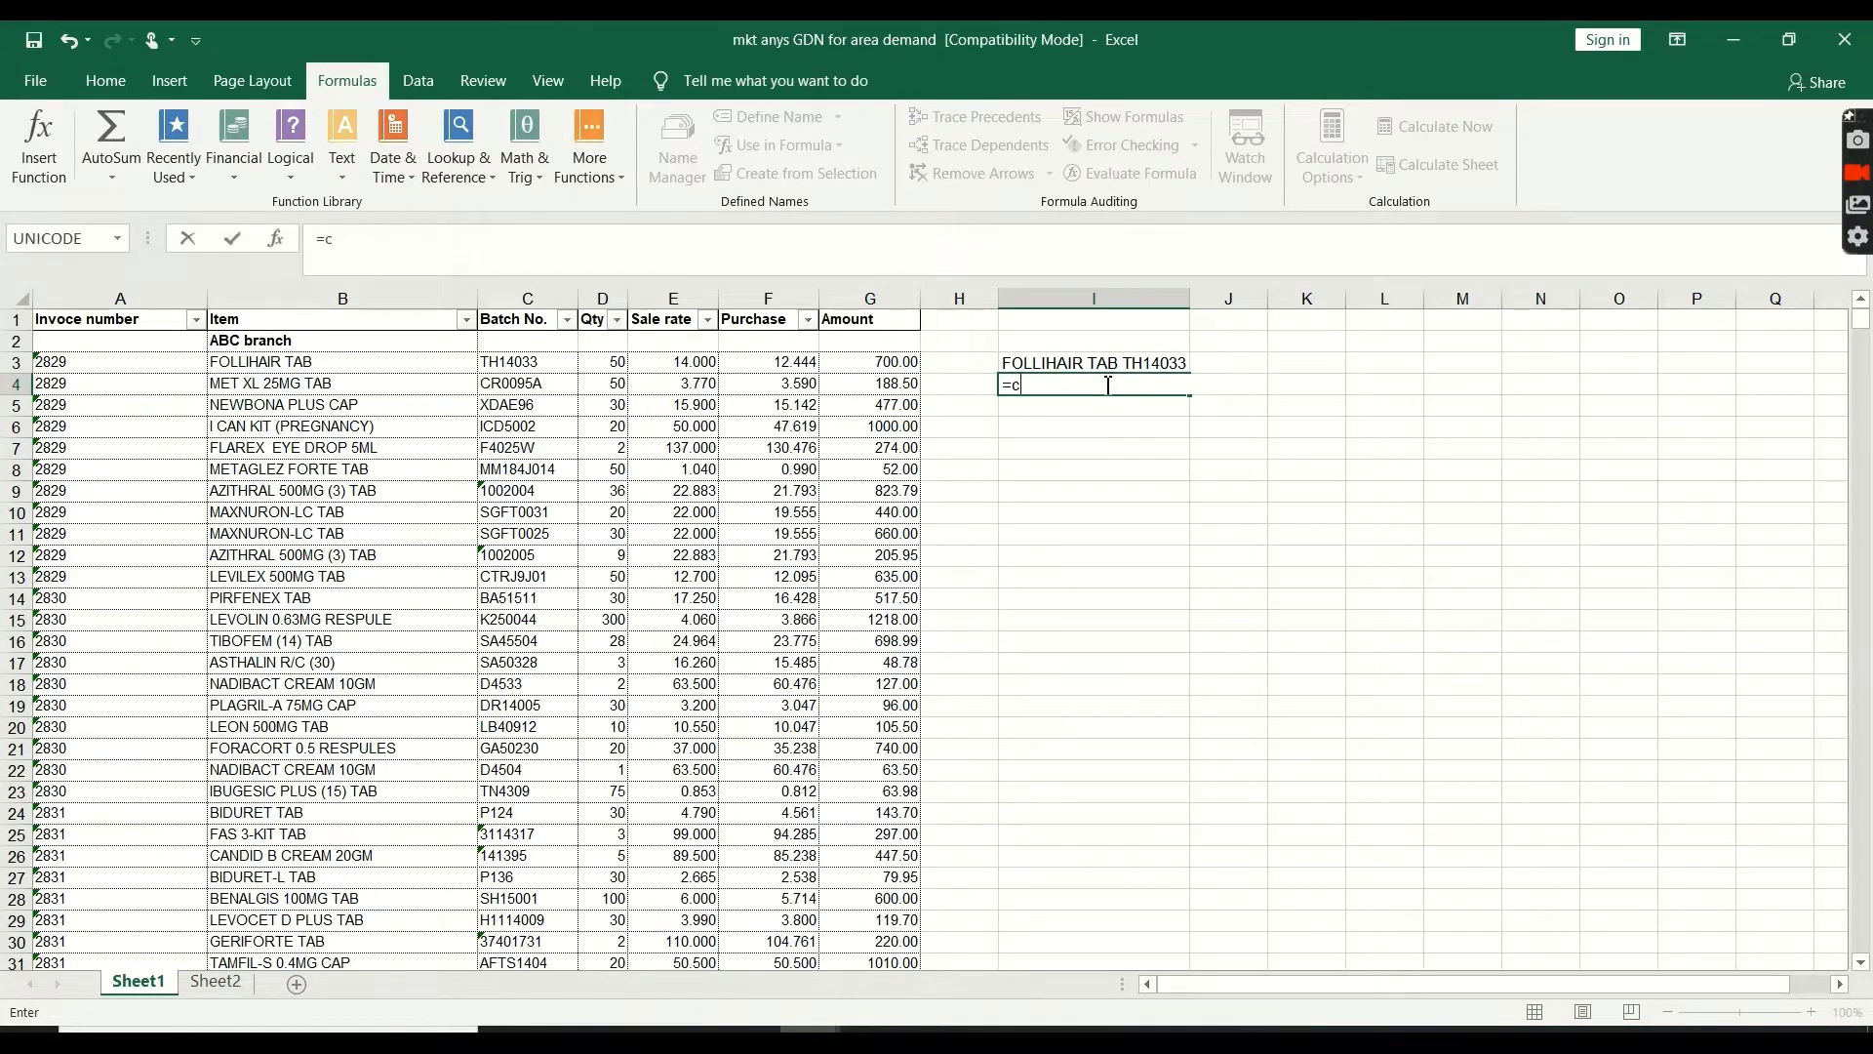
pyautogui.write('on')
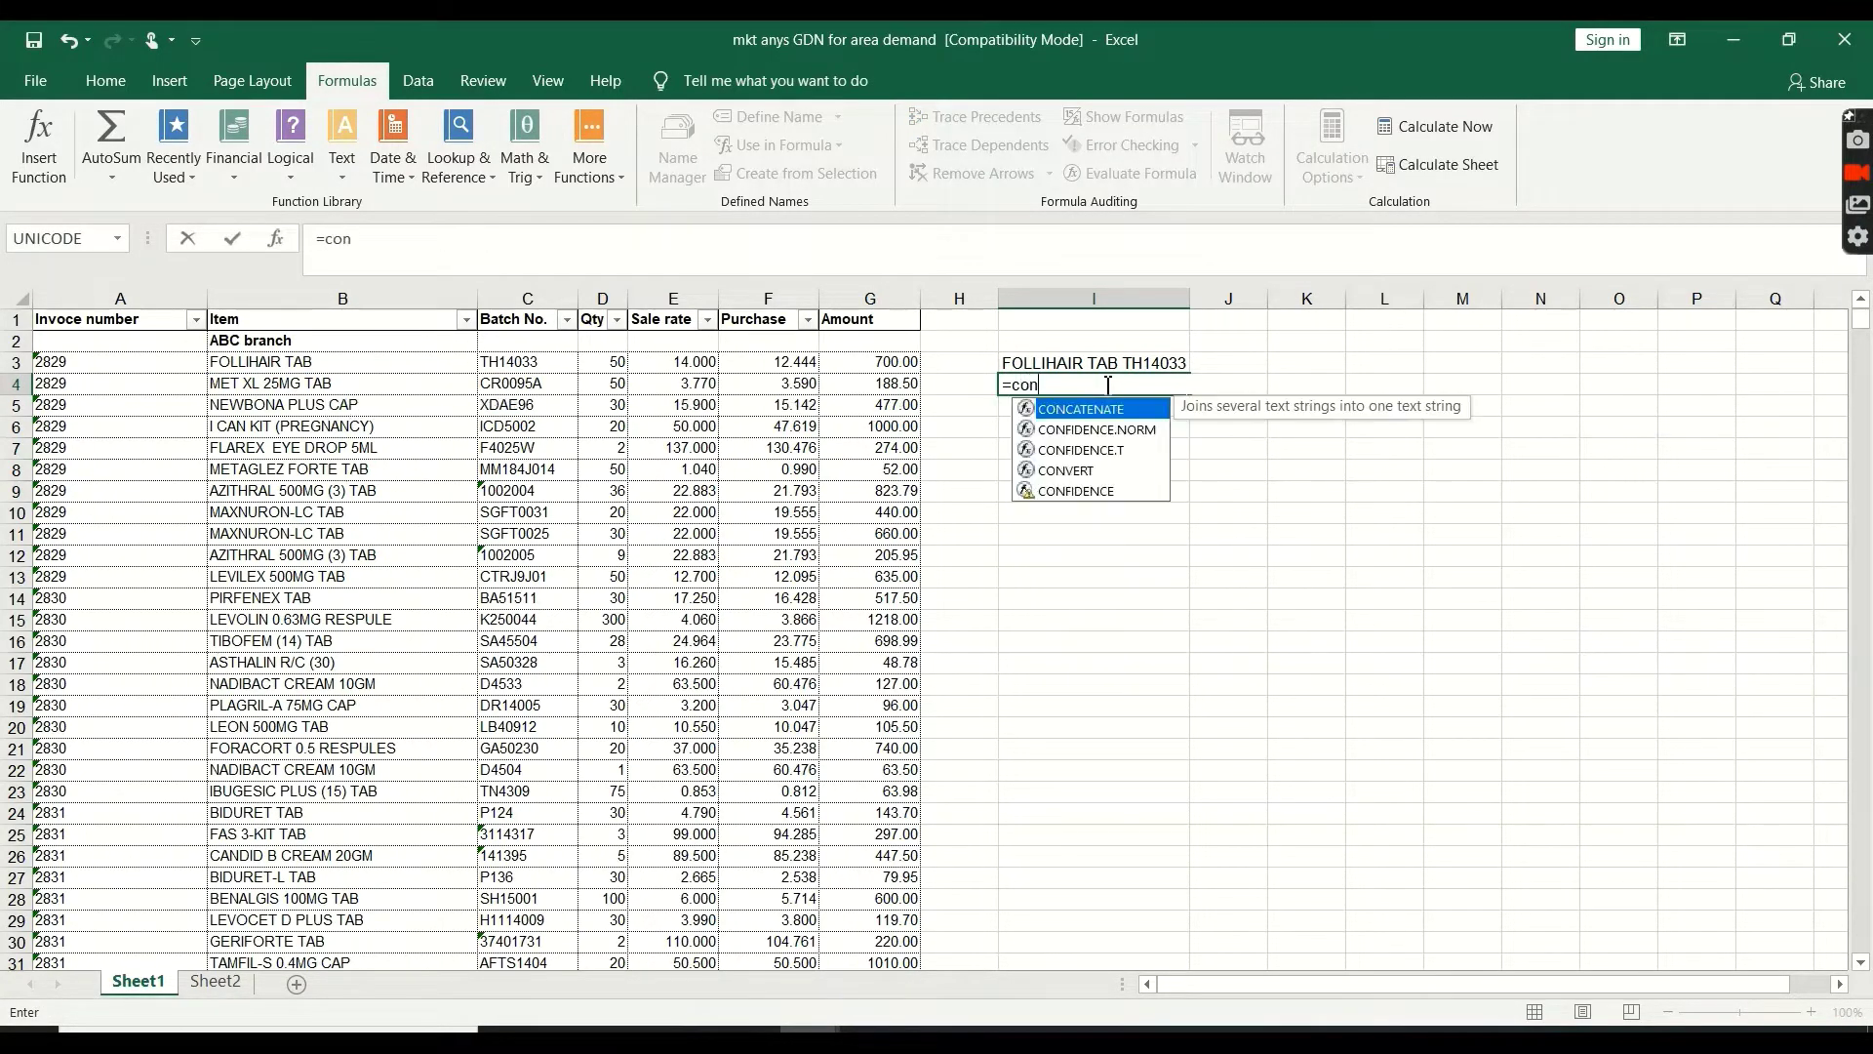
pyautogui.press('Tab')
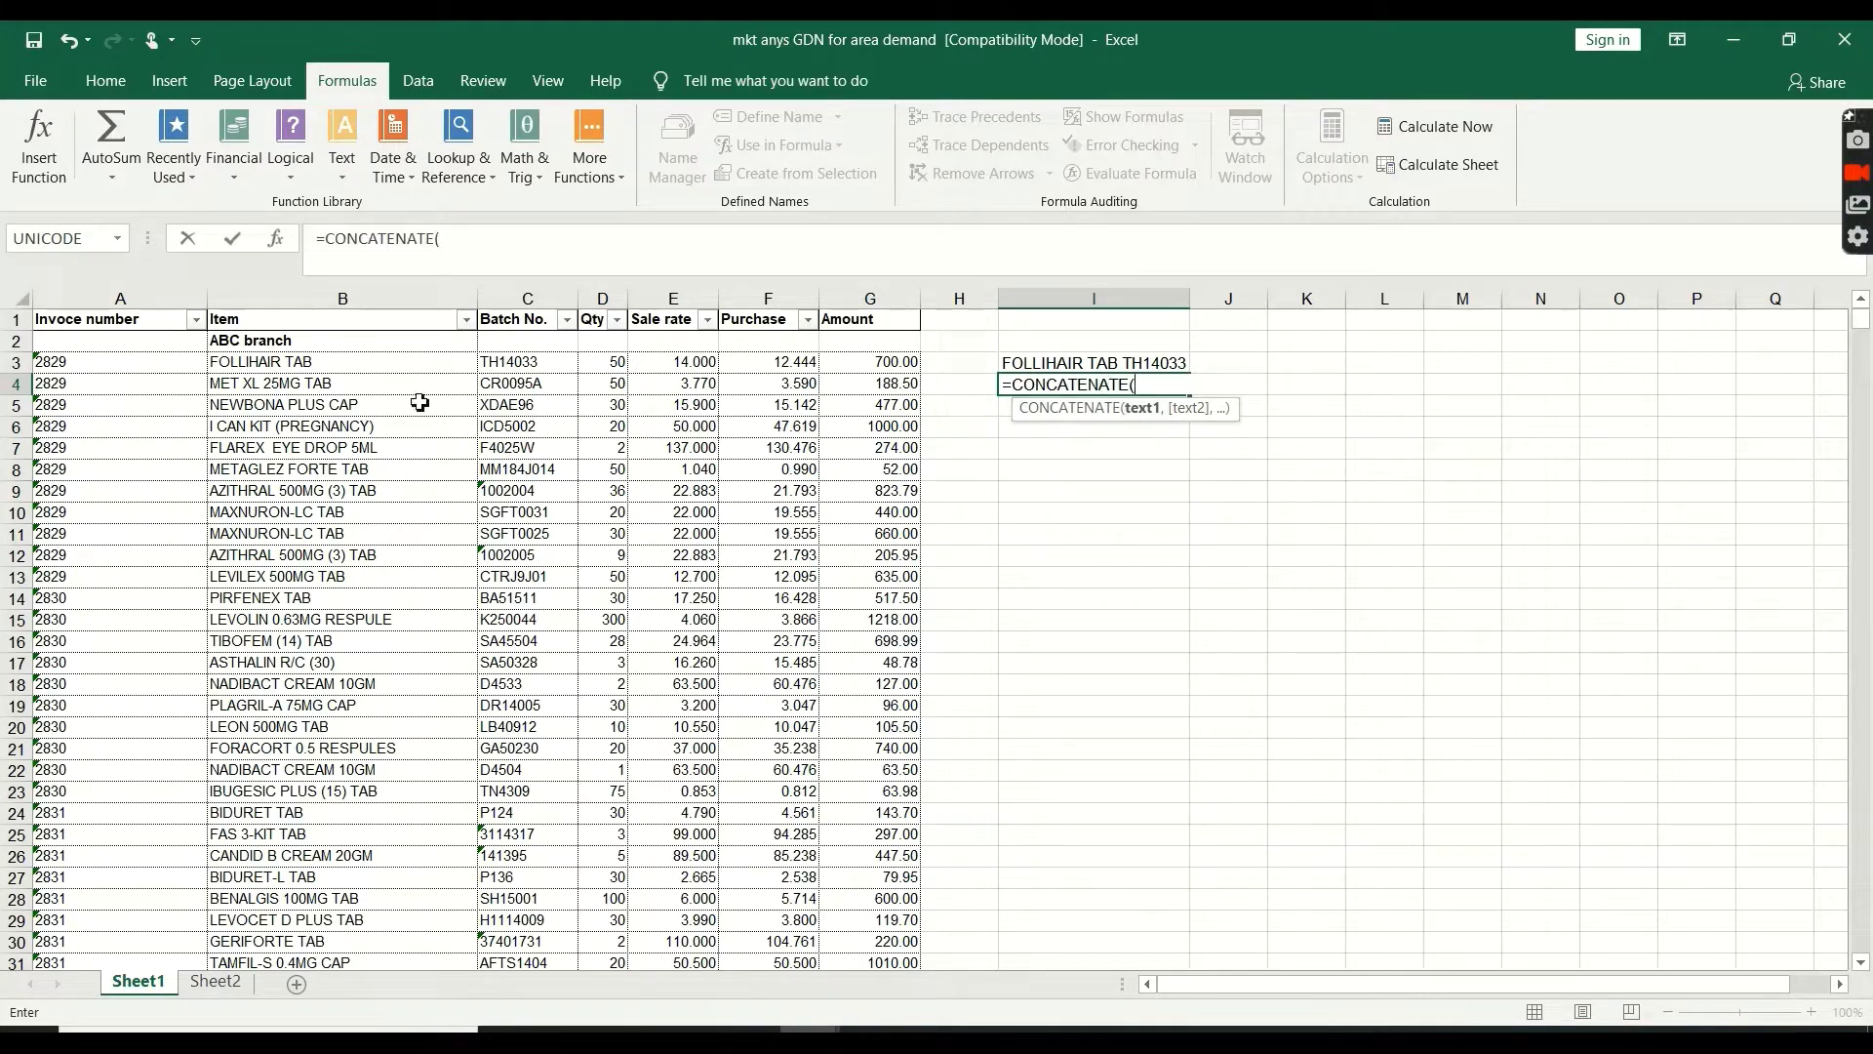
pyautogui.click(248, 387)
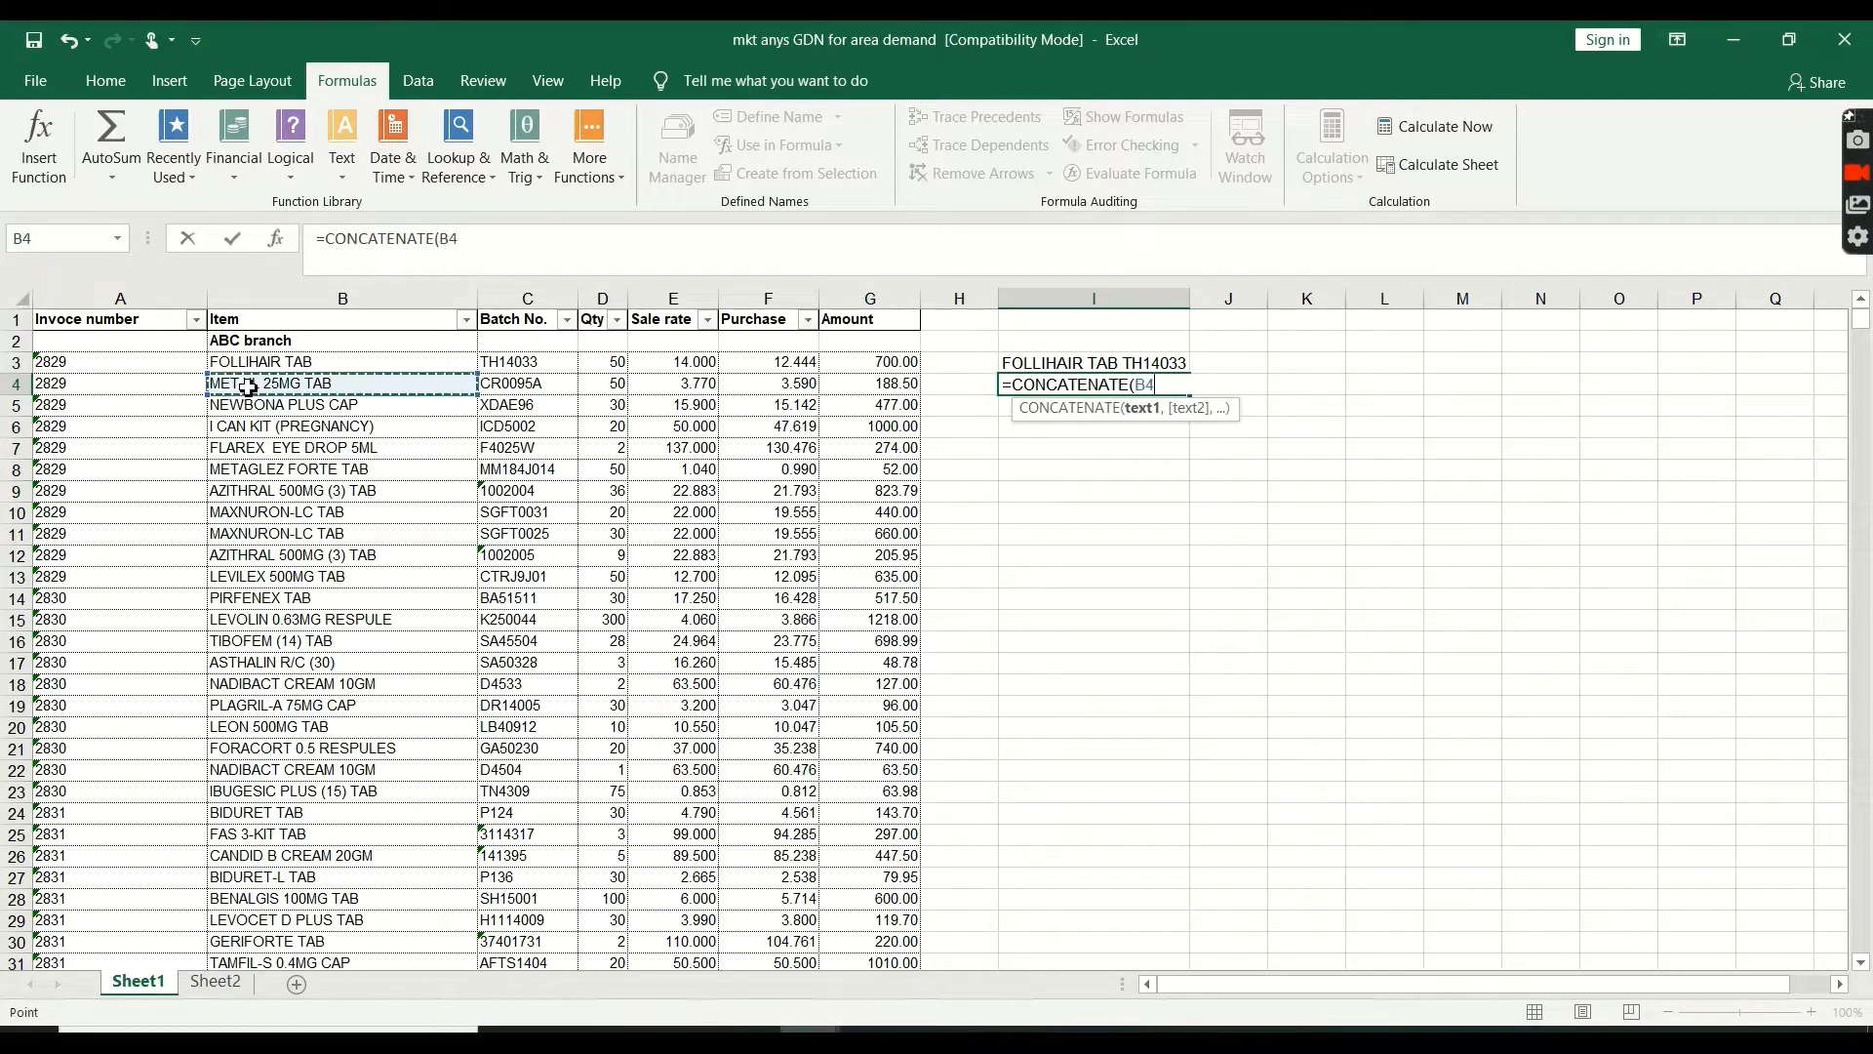
pyautogui.write(',')
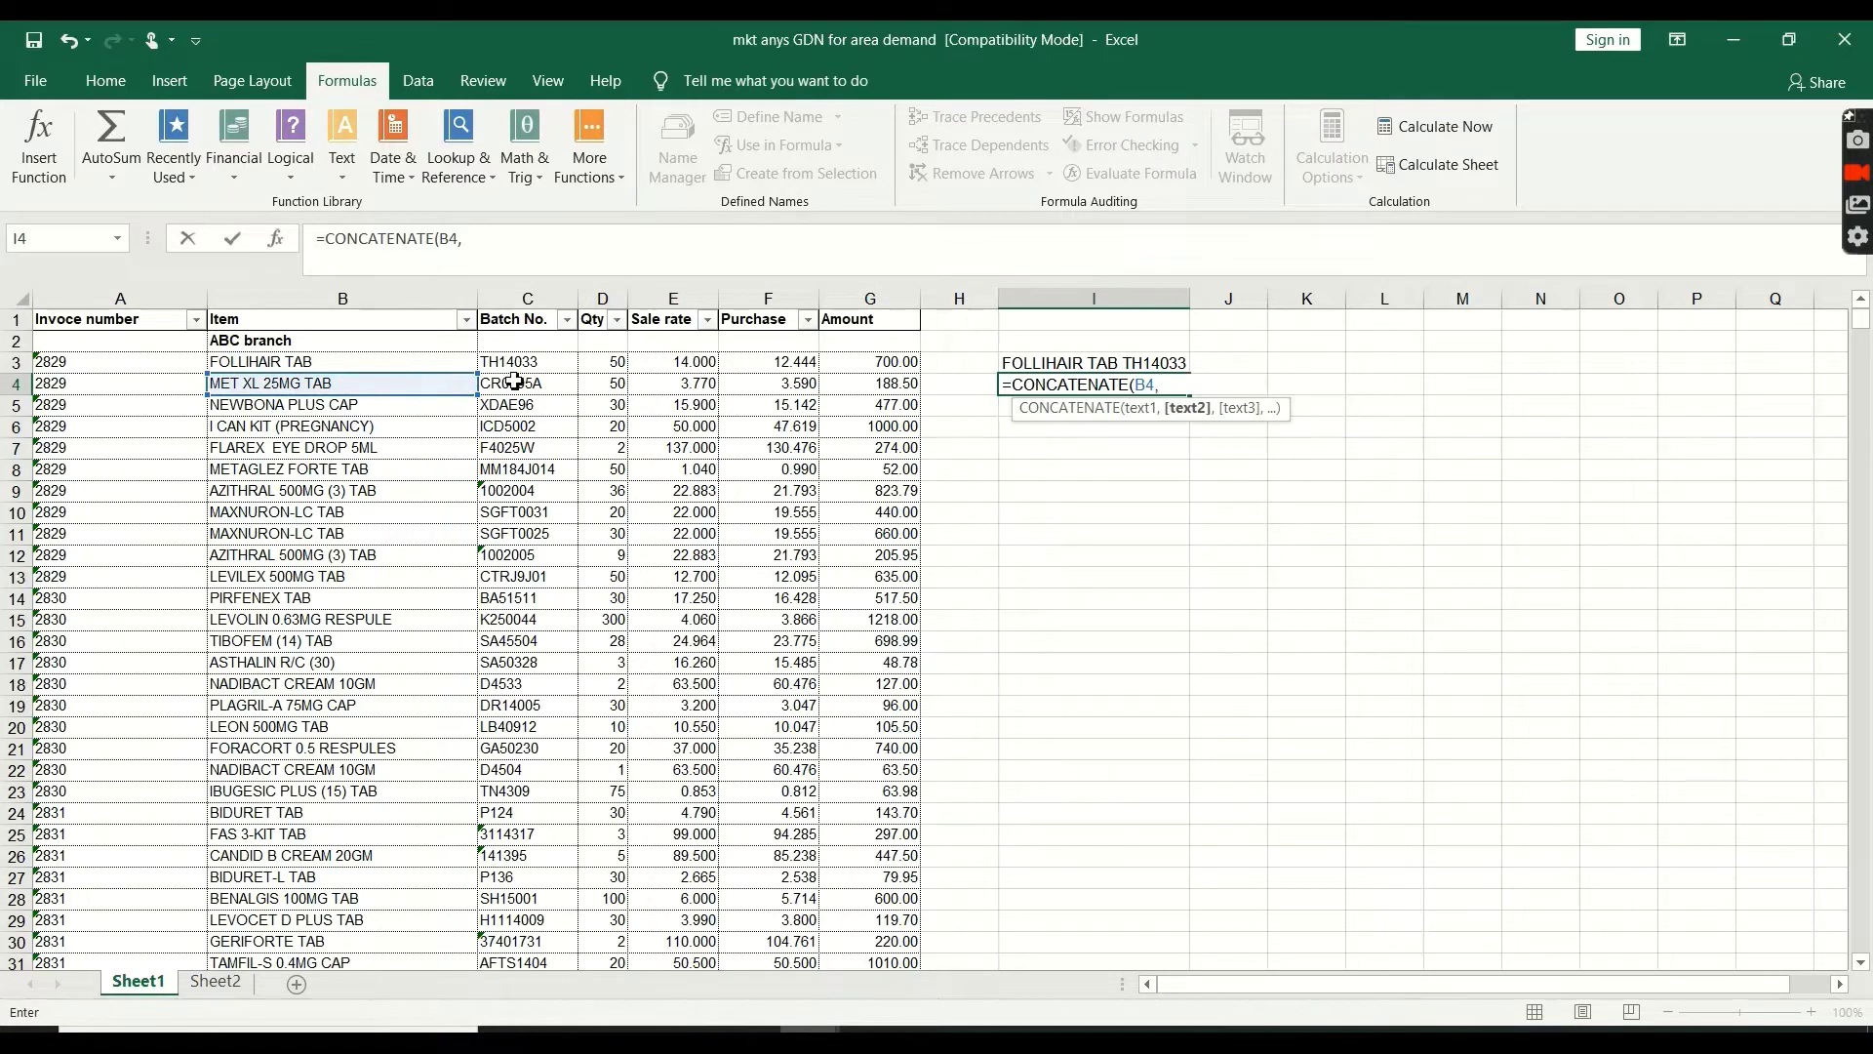
pyautogui.click(520, 383)
pyautogui.write(')')
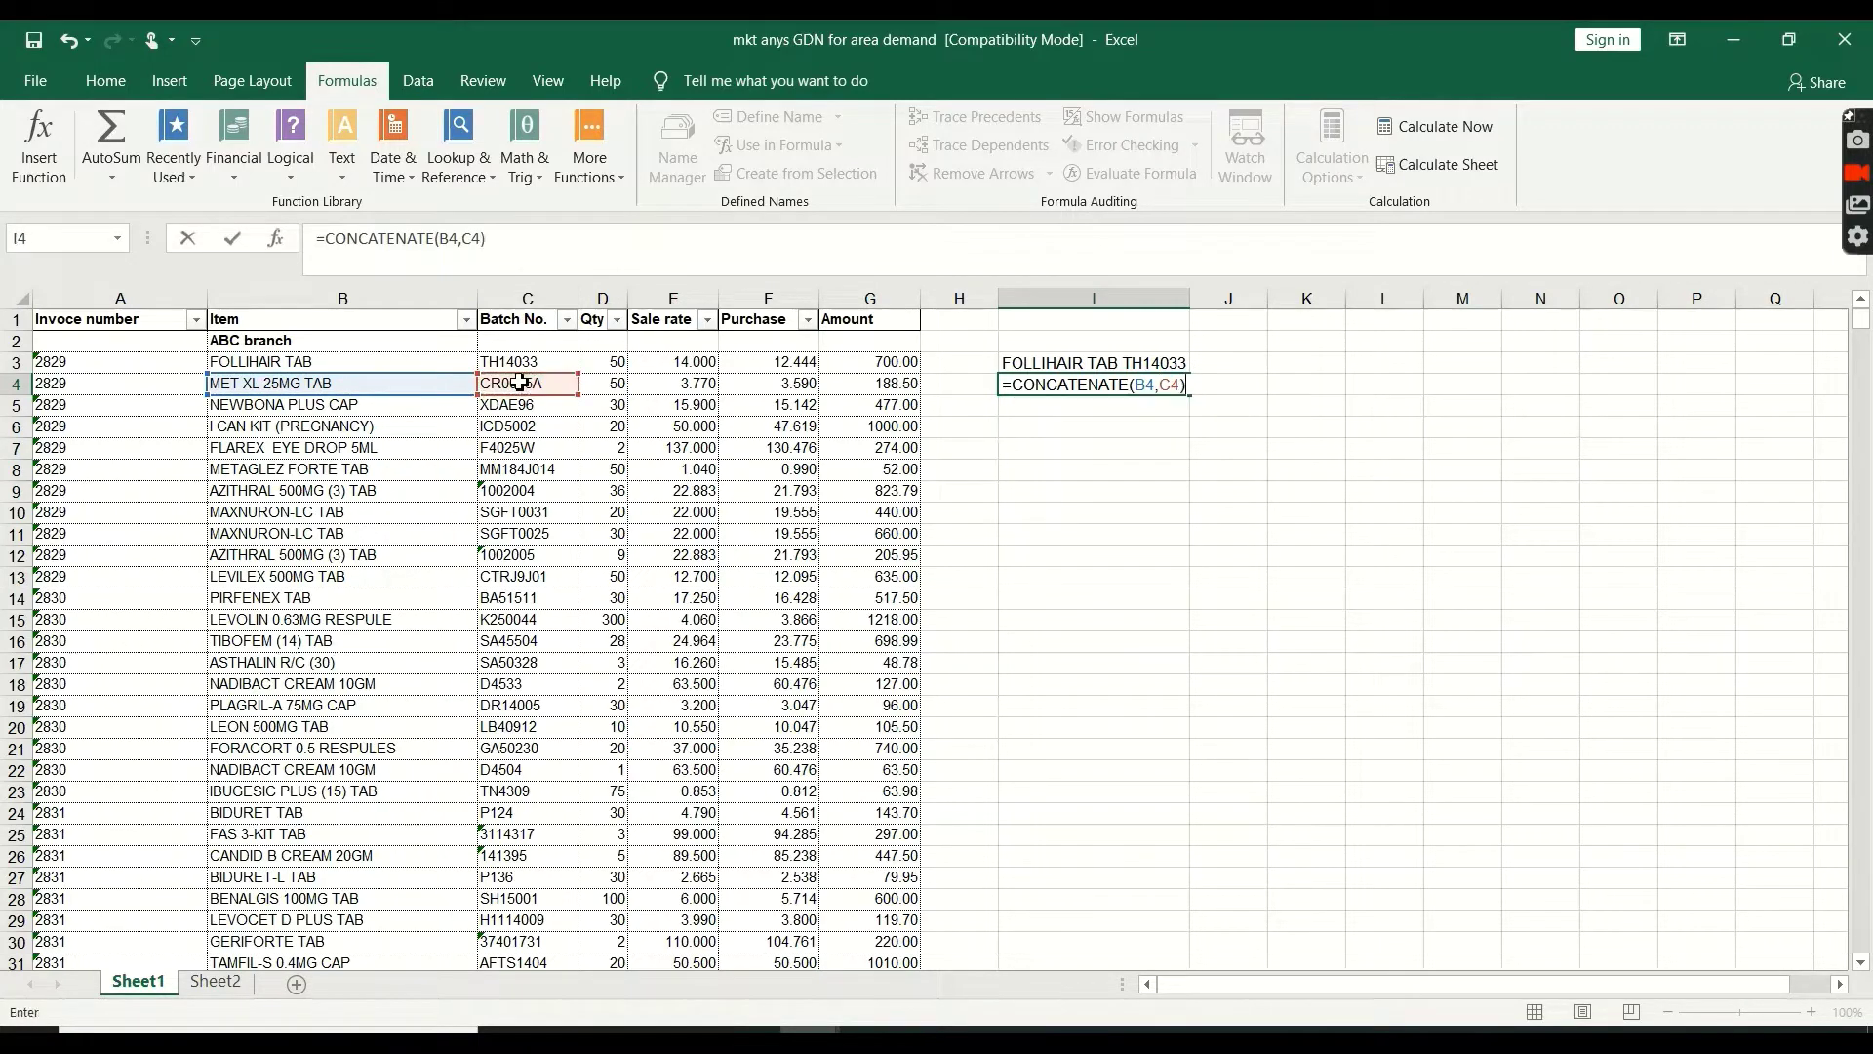
pyautogui.press('Return')
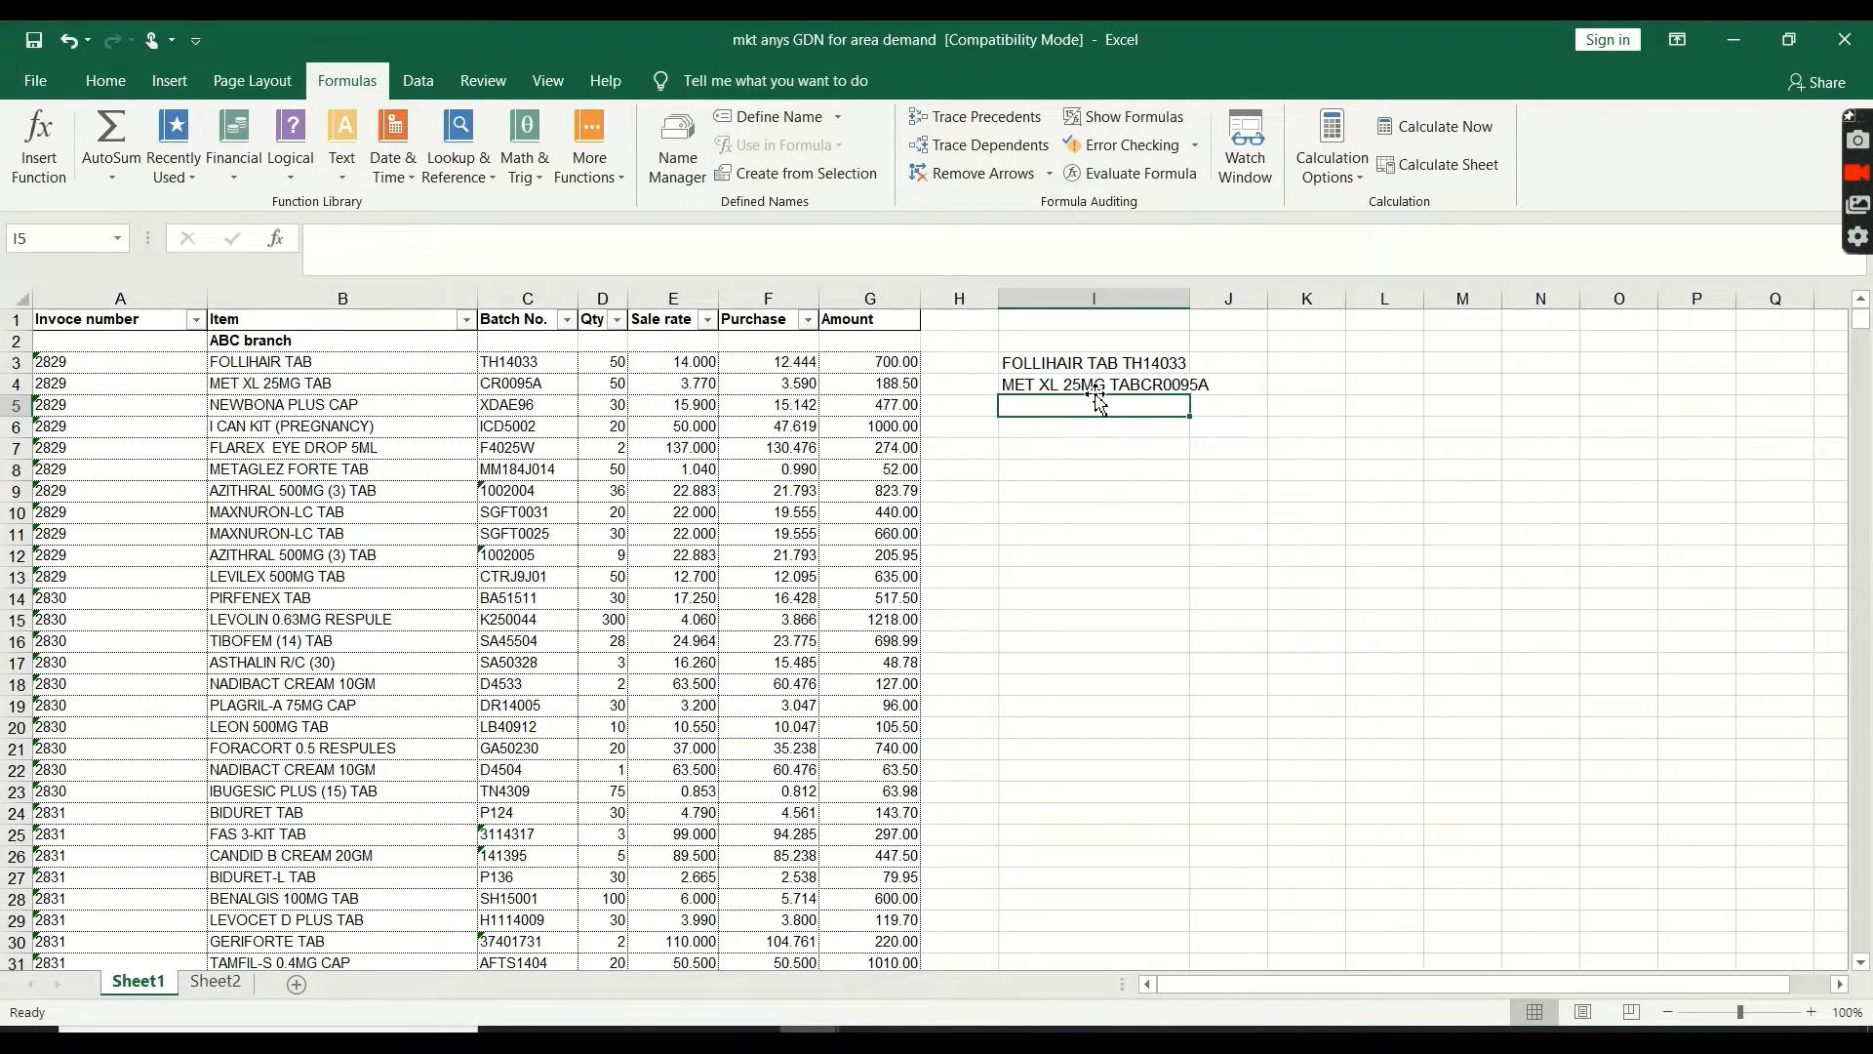
pyautogui.click(1127, 388)
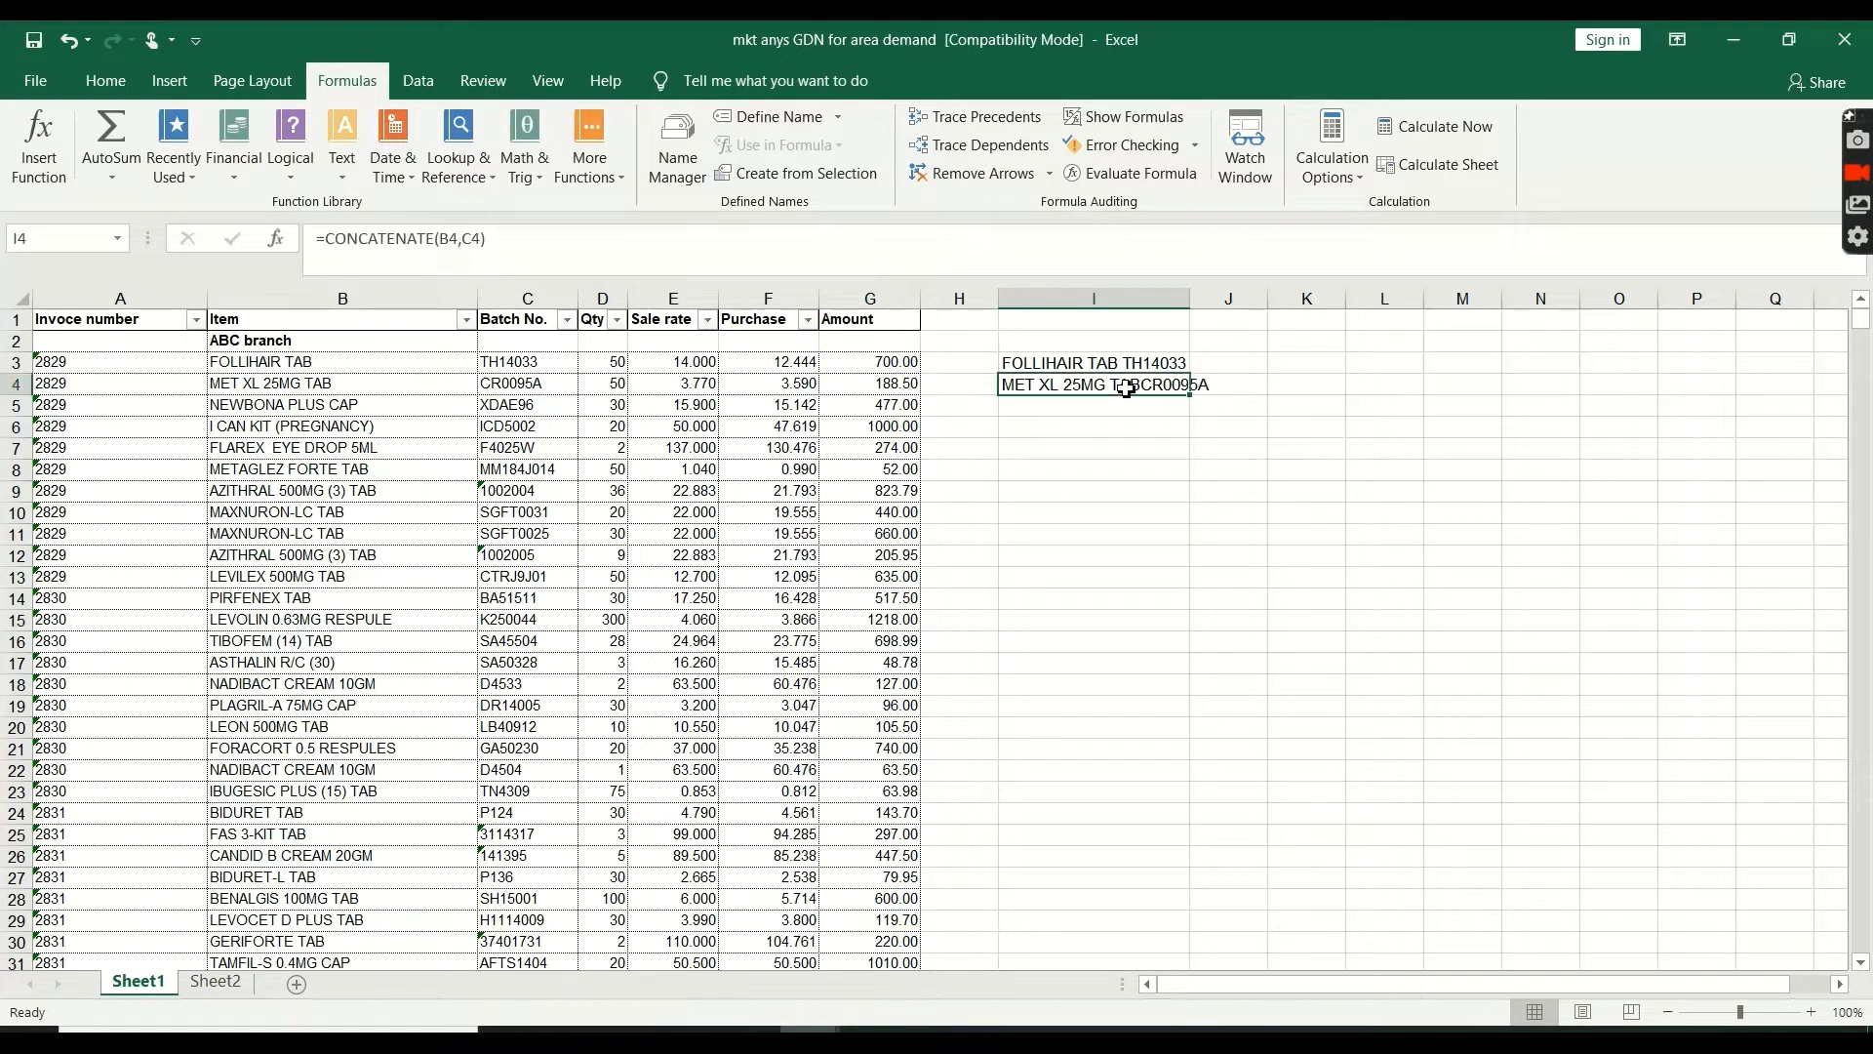
# Delete the entire column I containing the joined item and batch texts
pyautogui.click(1113, 298)
pyautogui.rightClick(1114, 299)
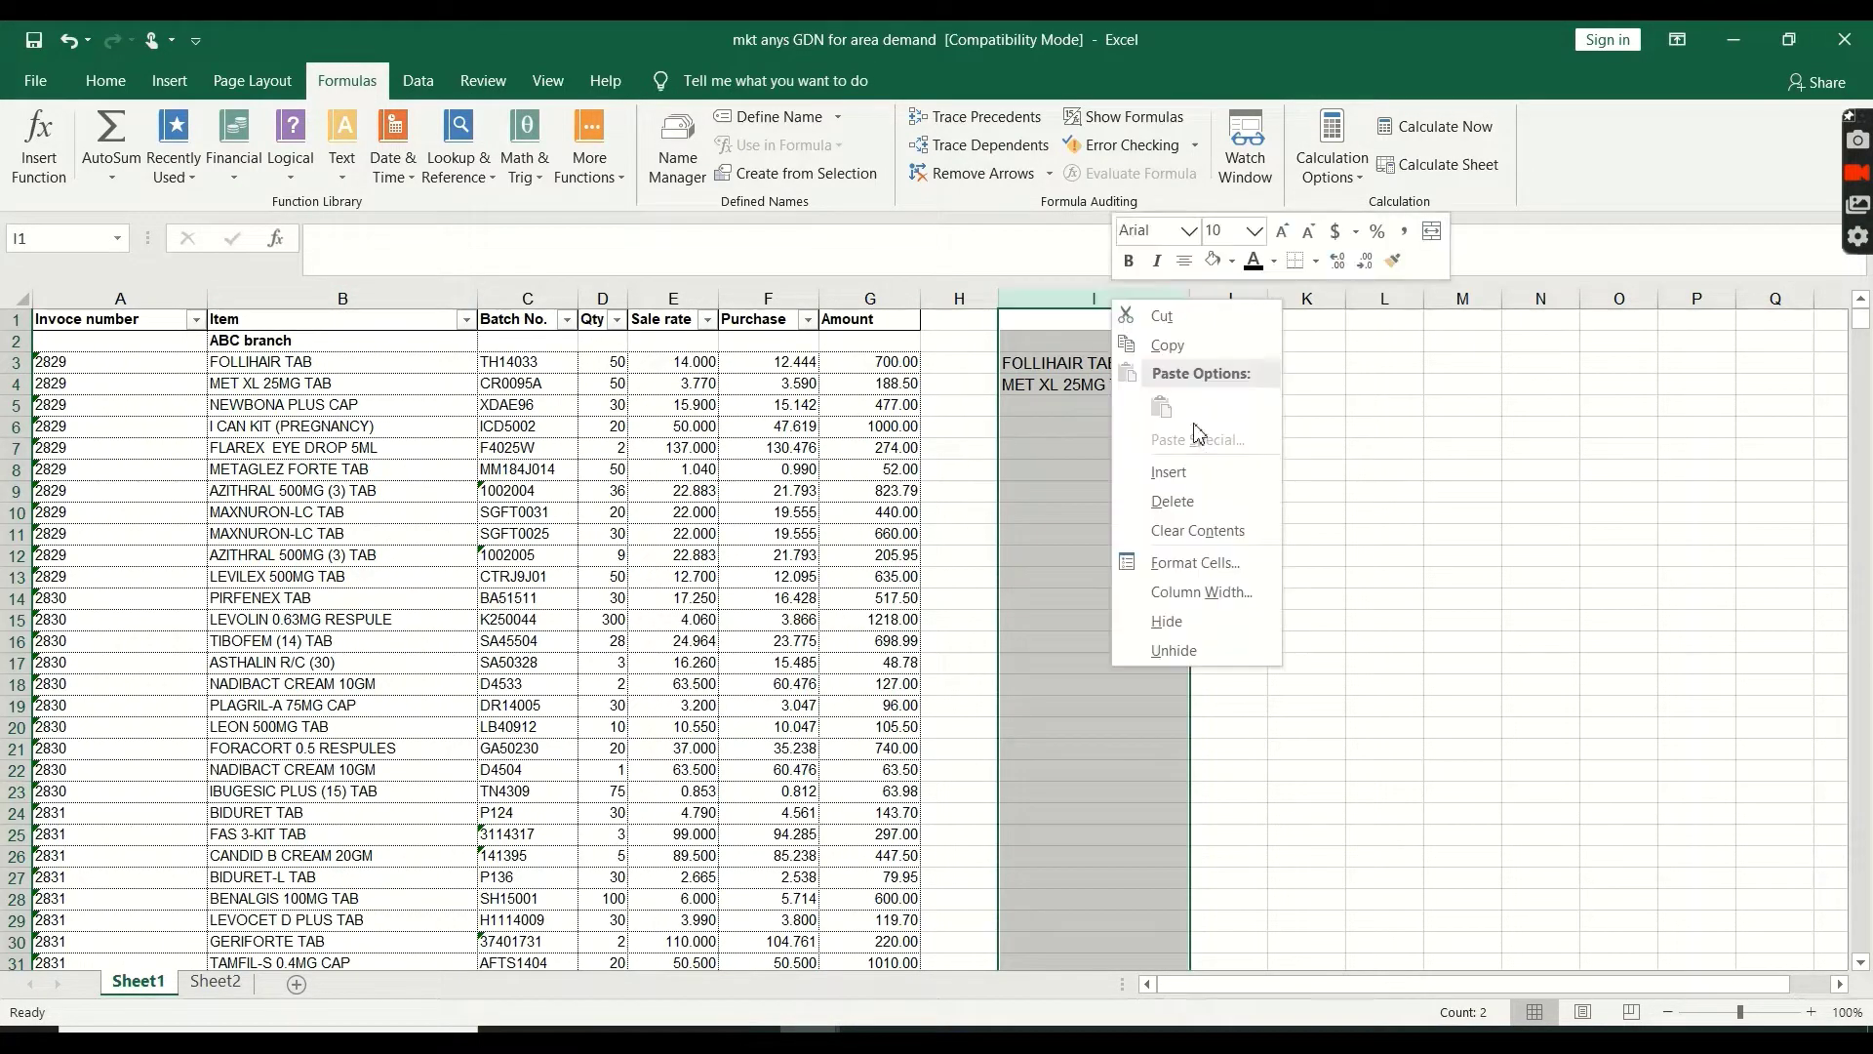
pyautogui.click(1183, 503)
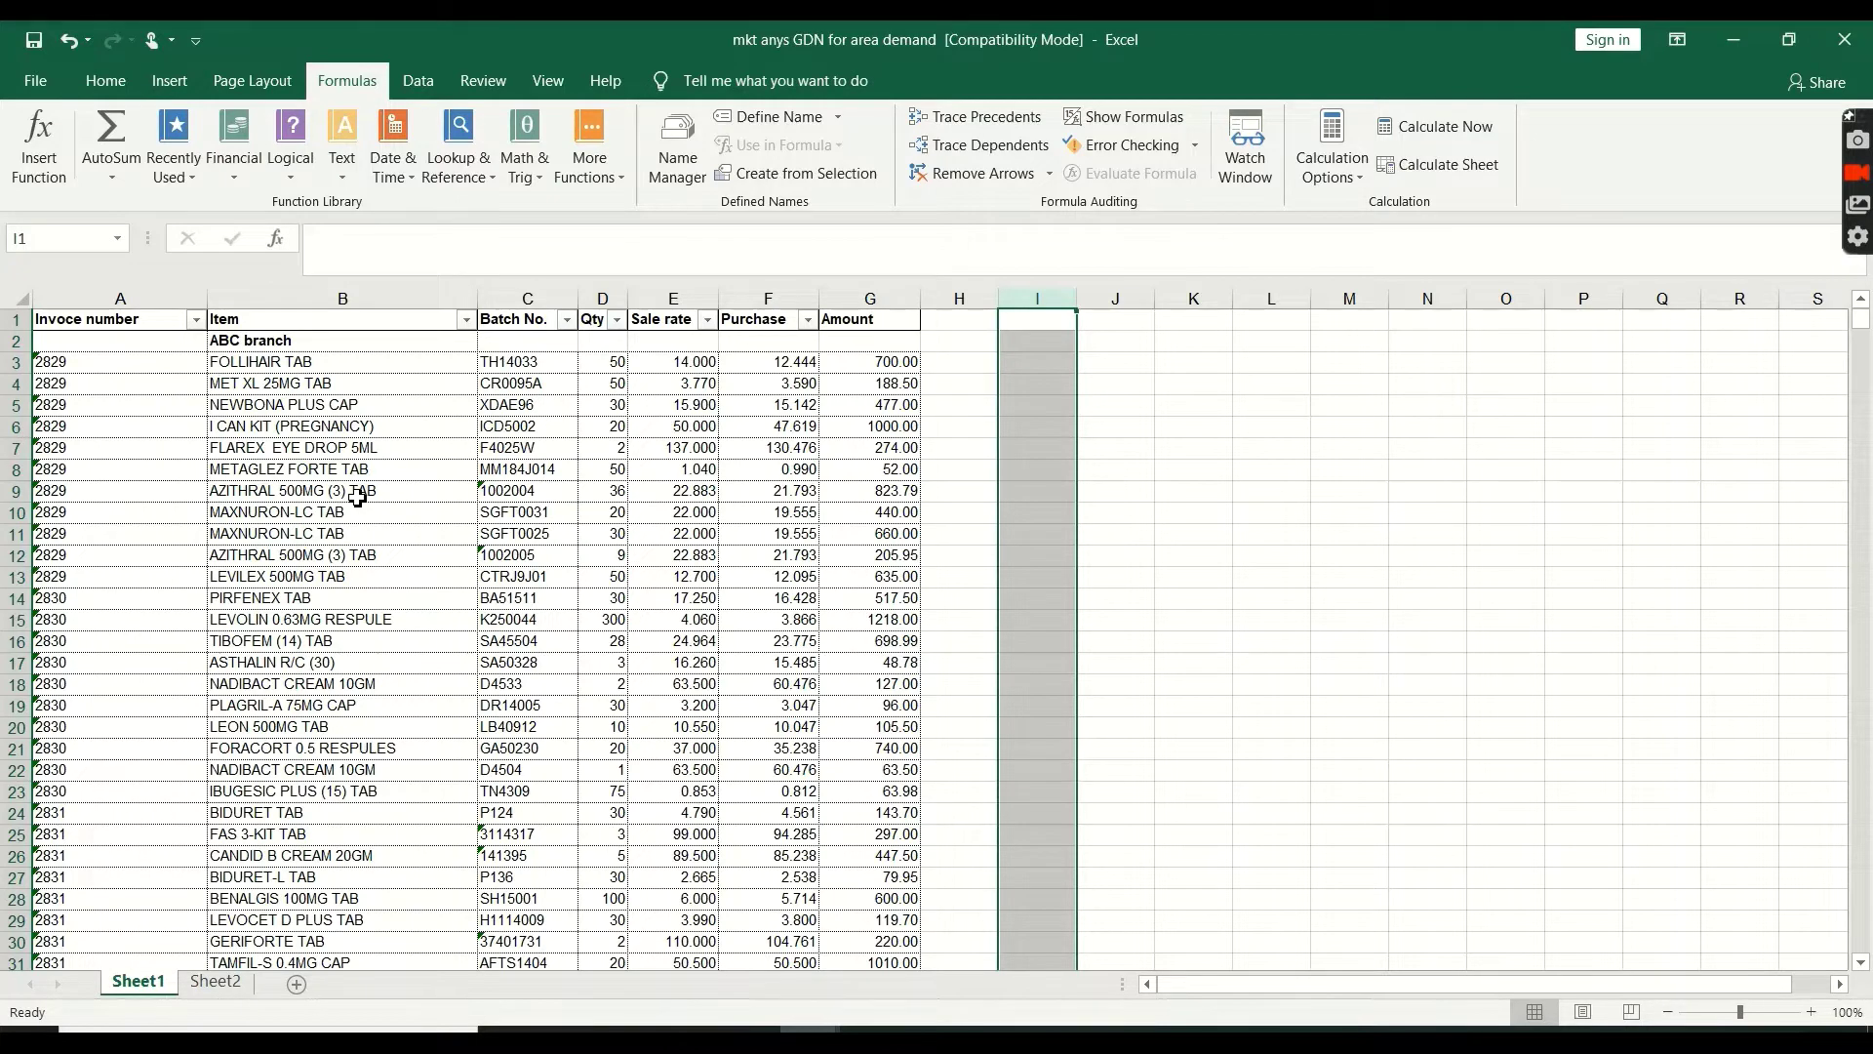
pyautogui.click(87, 361)
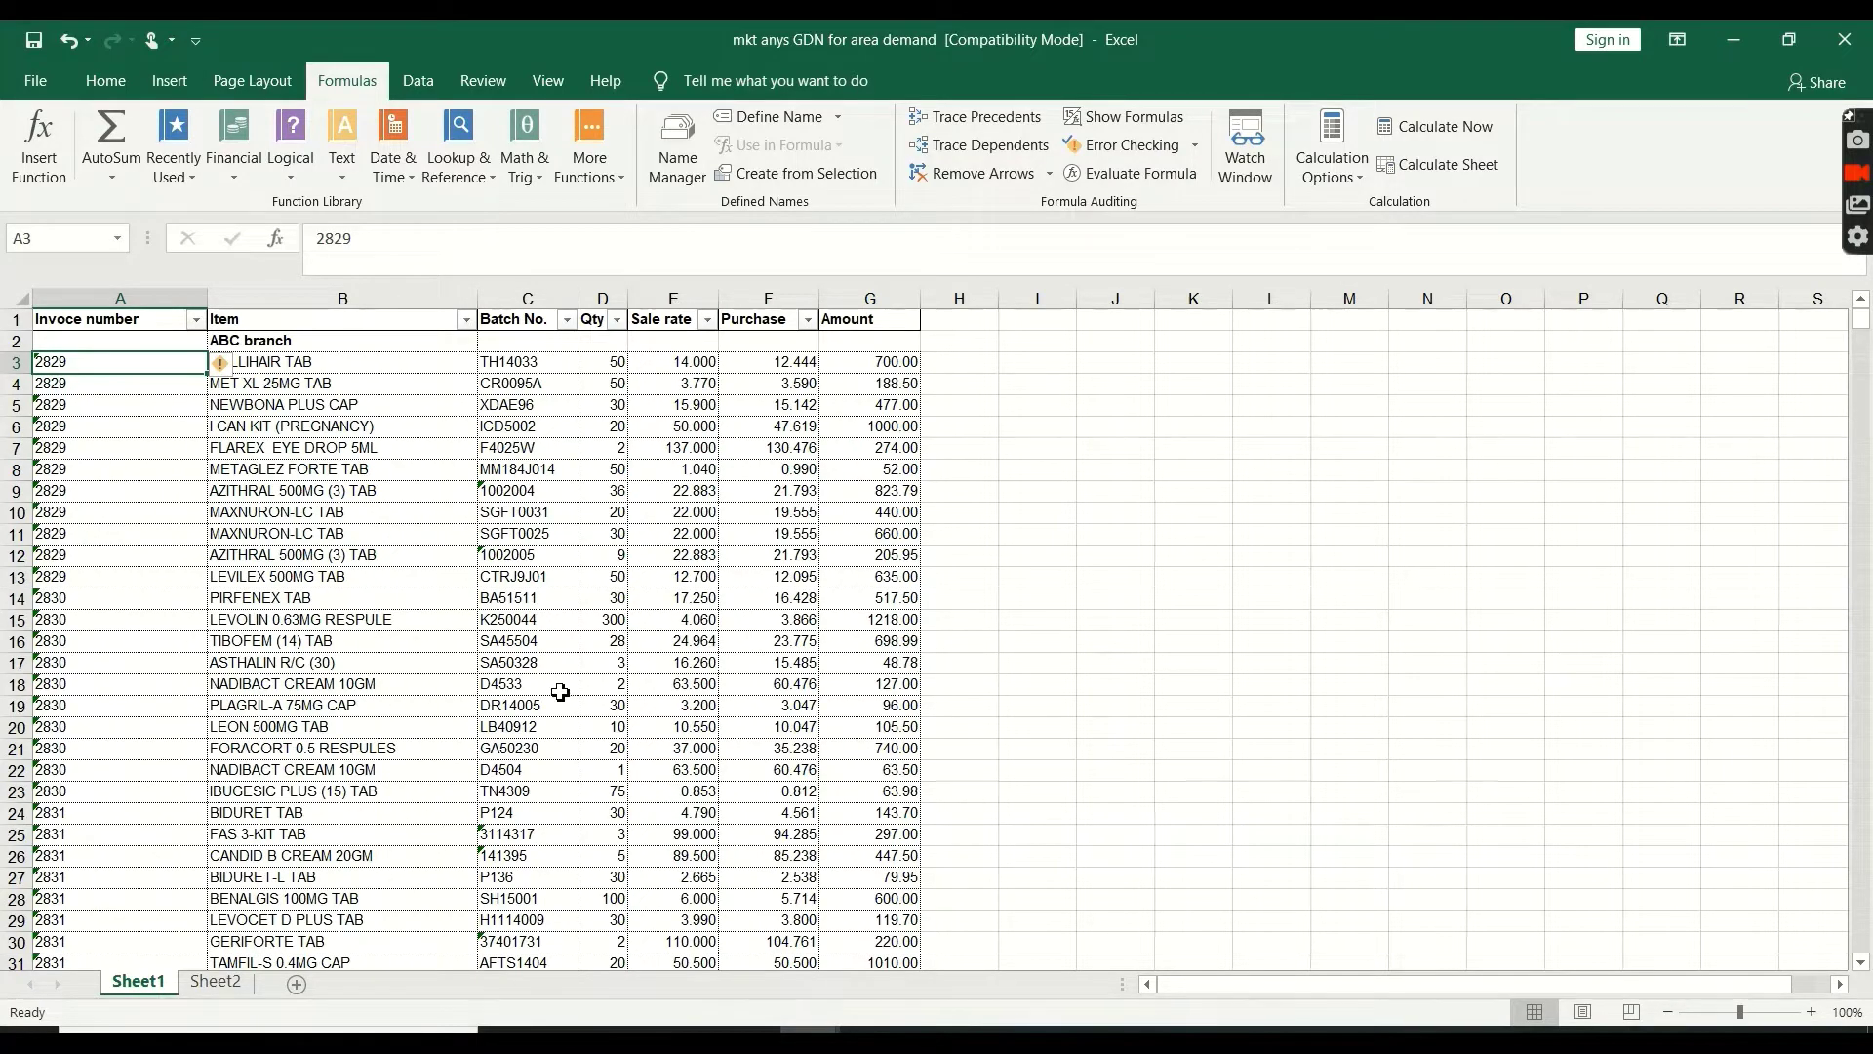
pyautogui.click(367, 494)
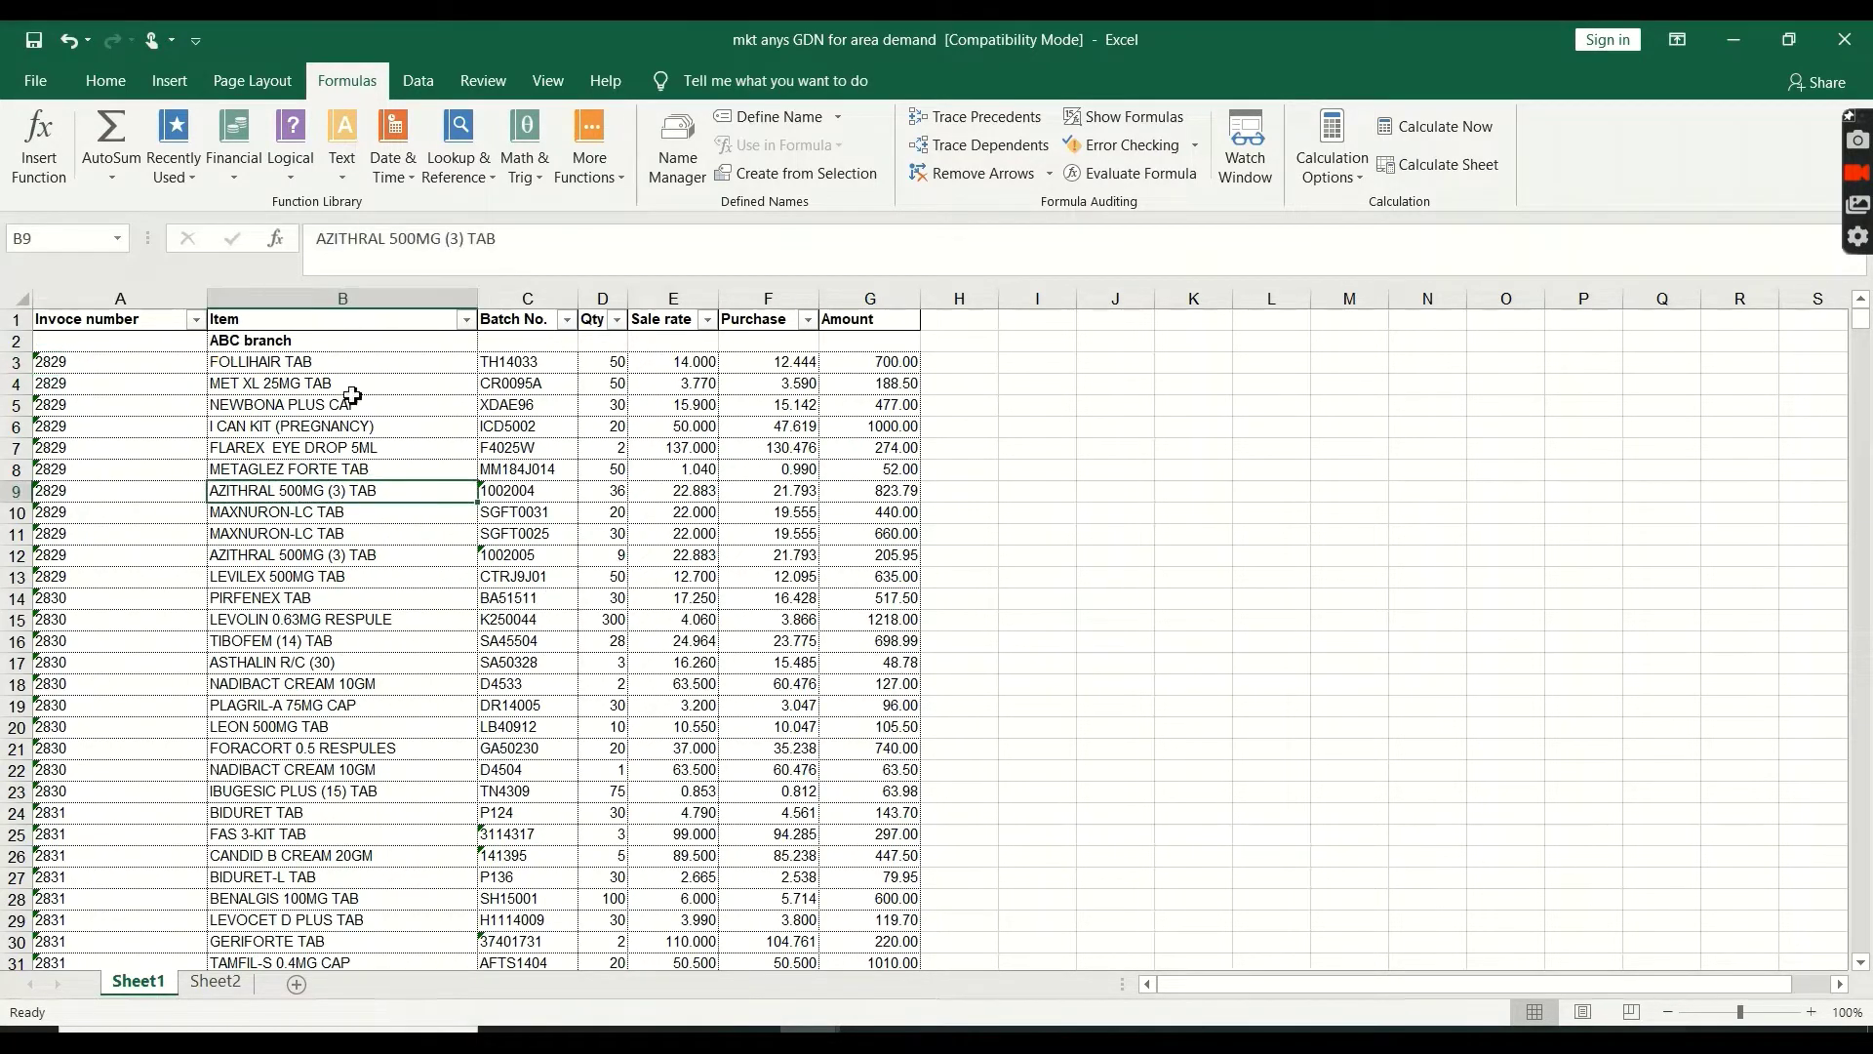
pyautogui.click(251, 371)
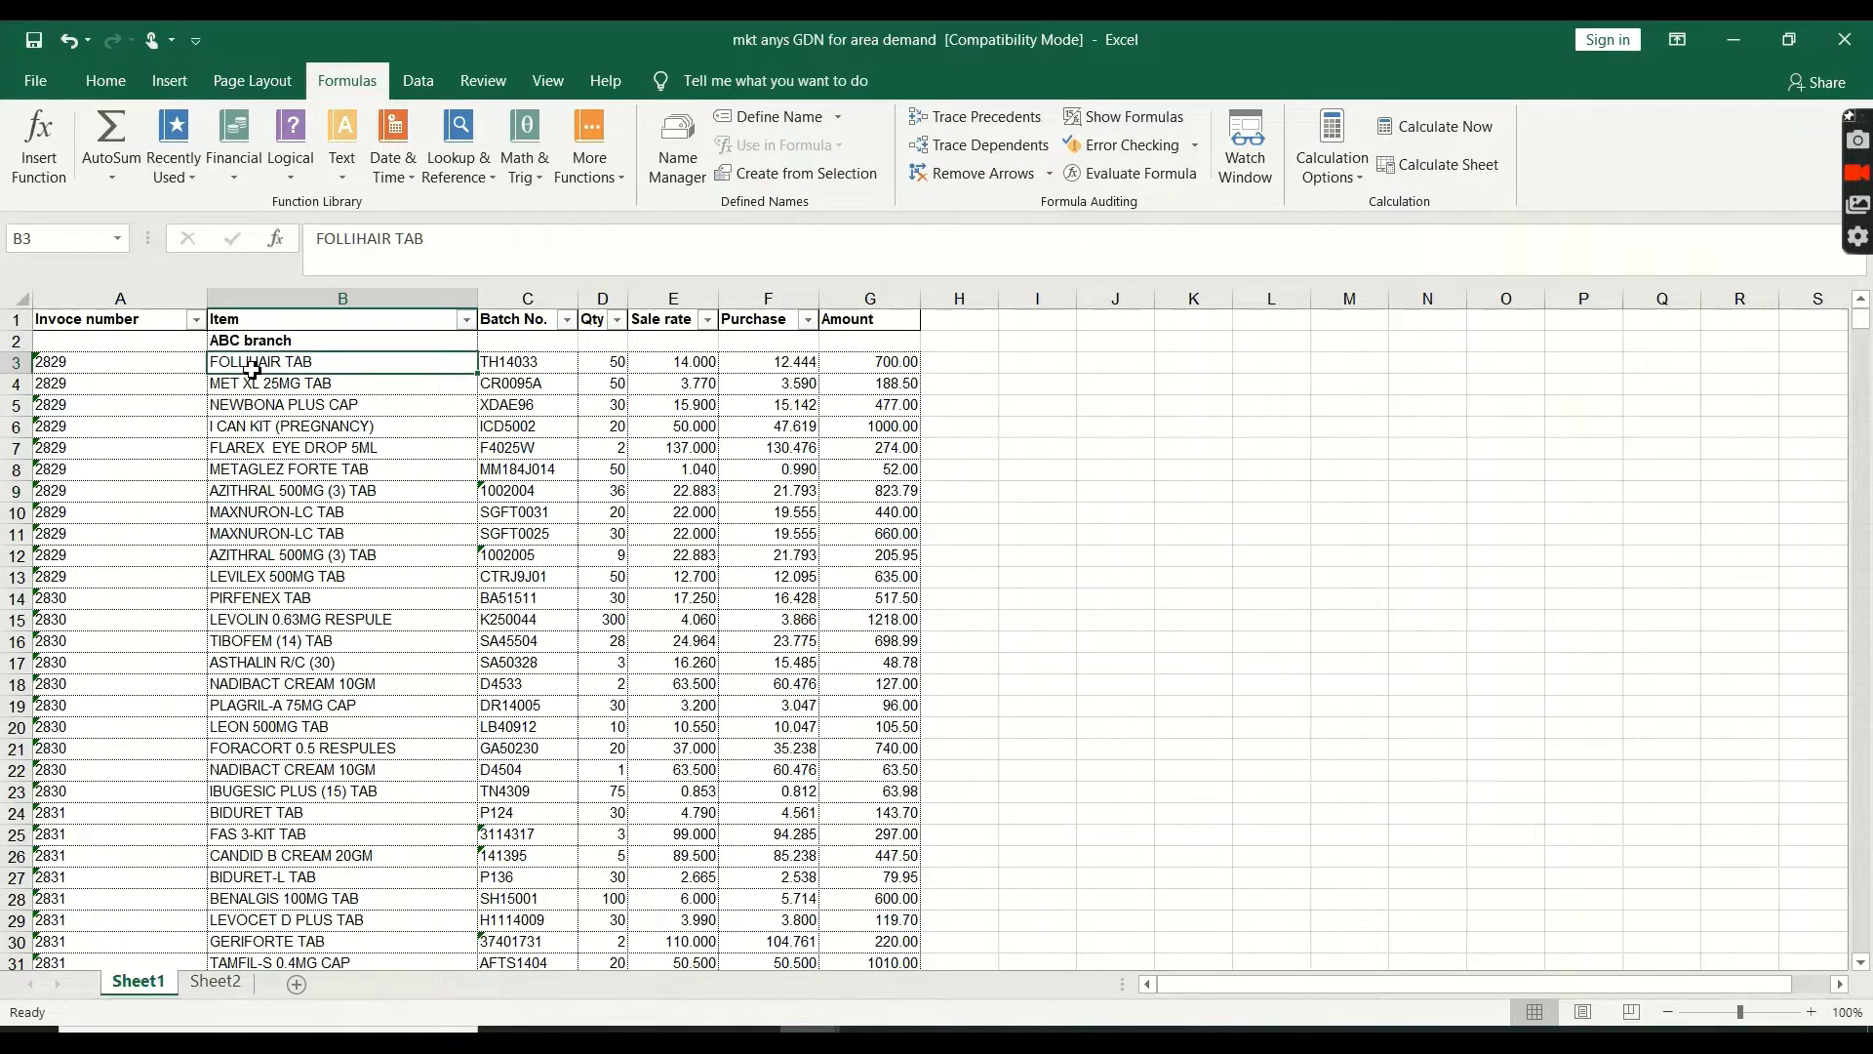
pyautogui.click(605, 371)
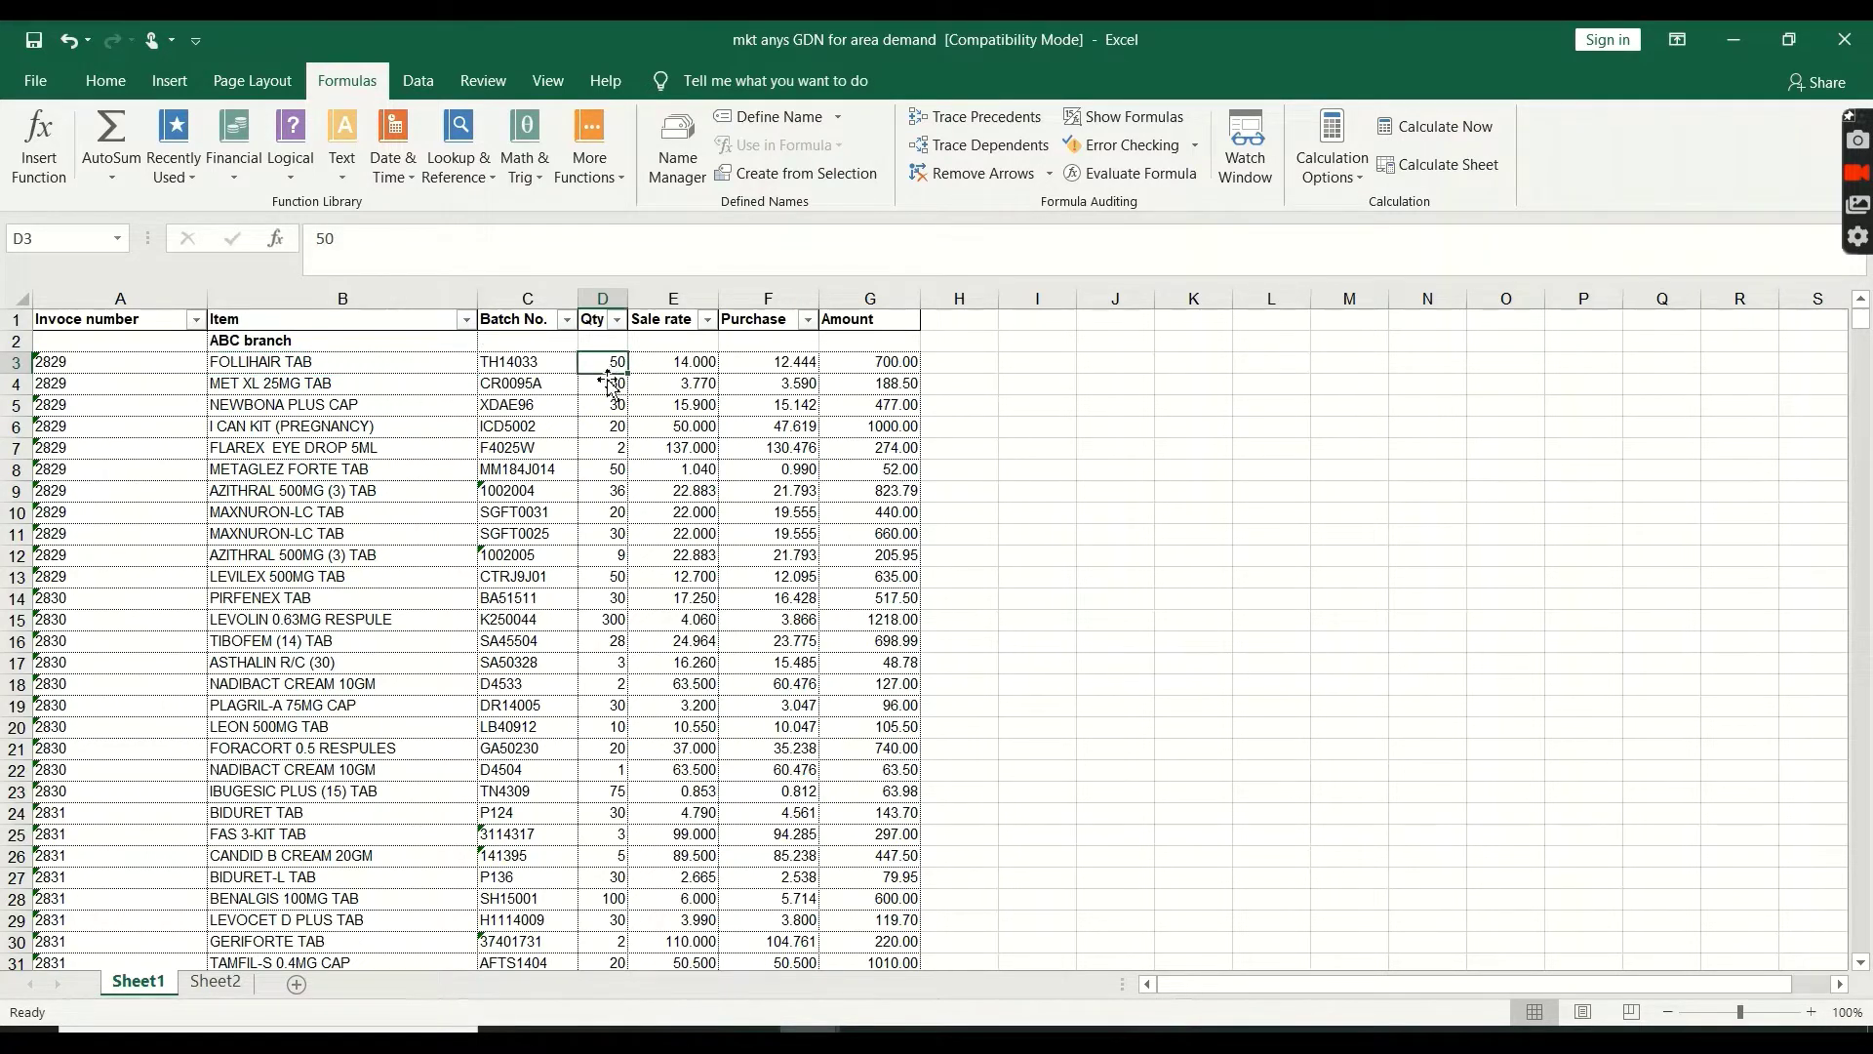
# Create a PivotTable from Sheet1 columns A to G and place it on a new worksheet
pyautogui.click(141, 317)
pyautogui.moveTo(141, 317); pyautogui.dragTo(891, 434)
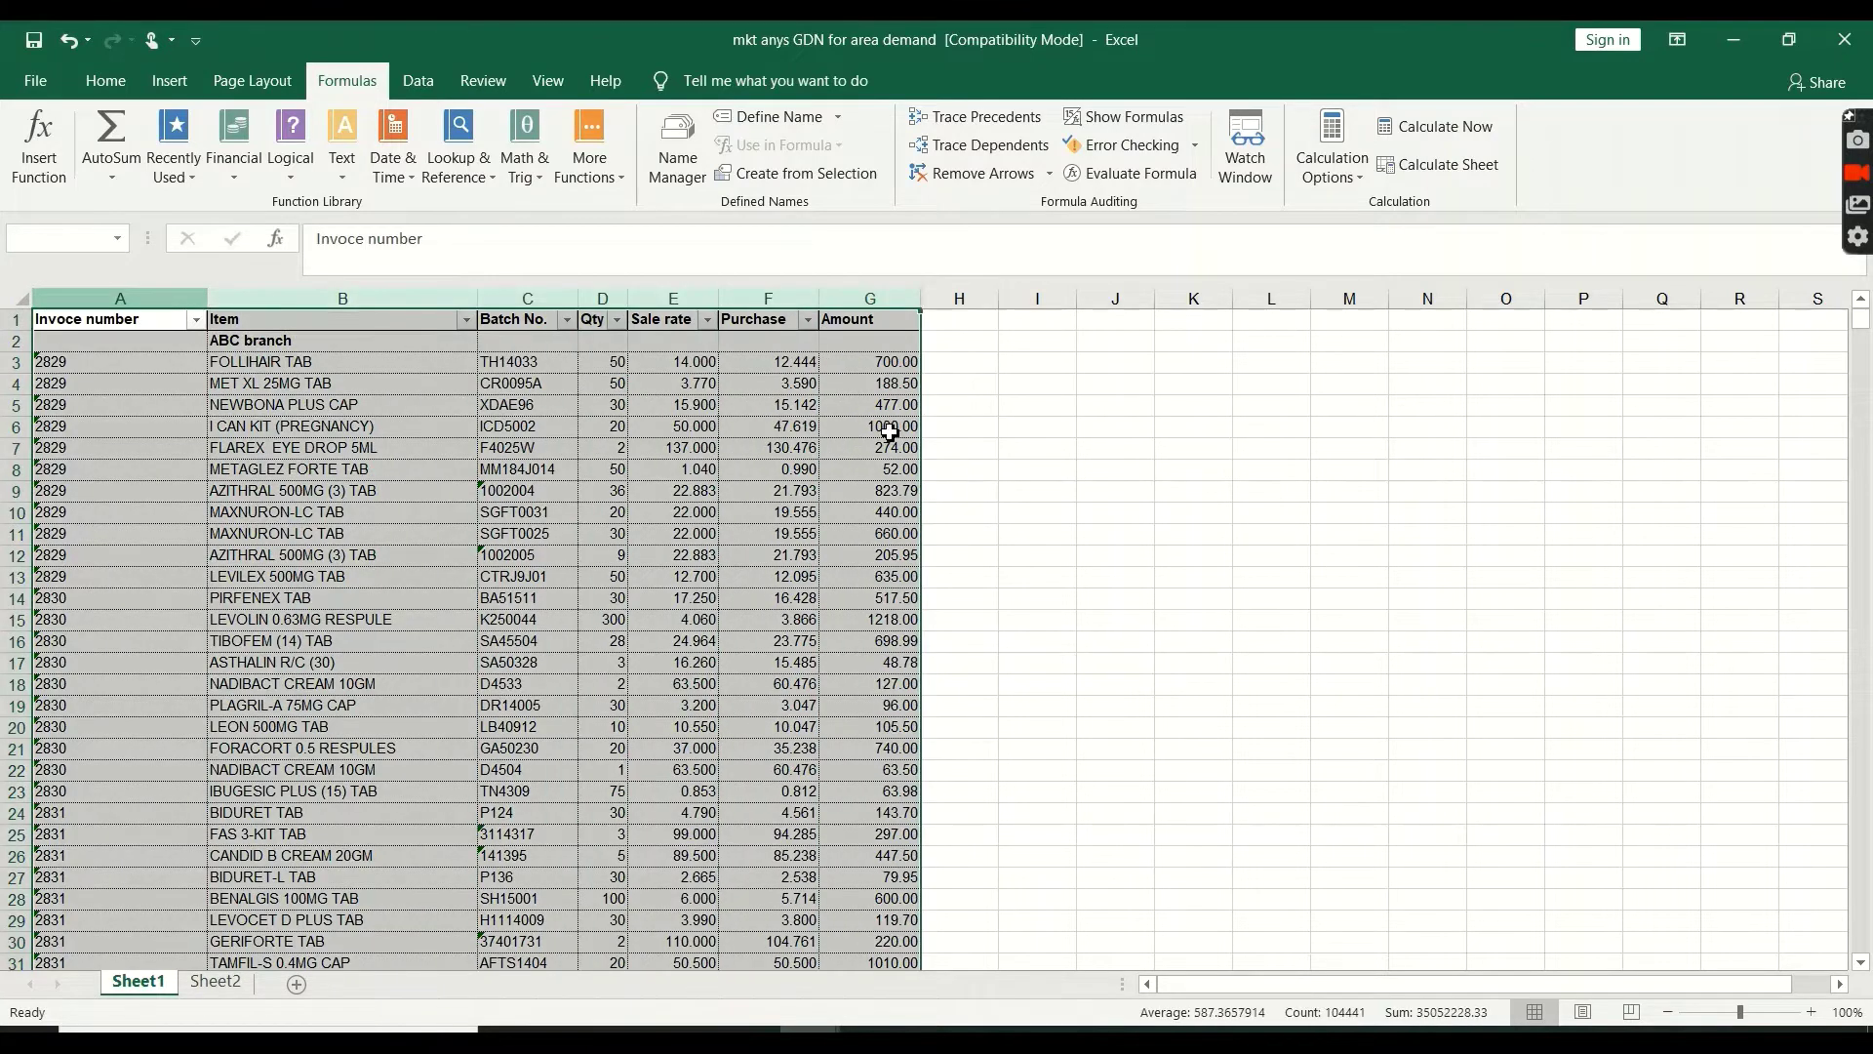
pyautogui.click(106, 80)
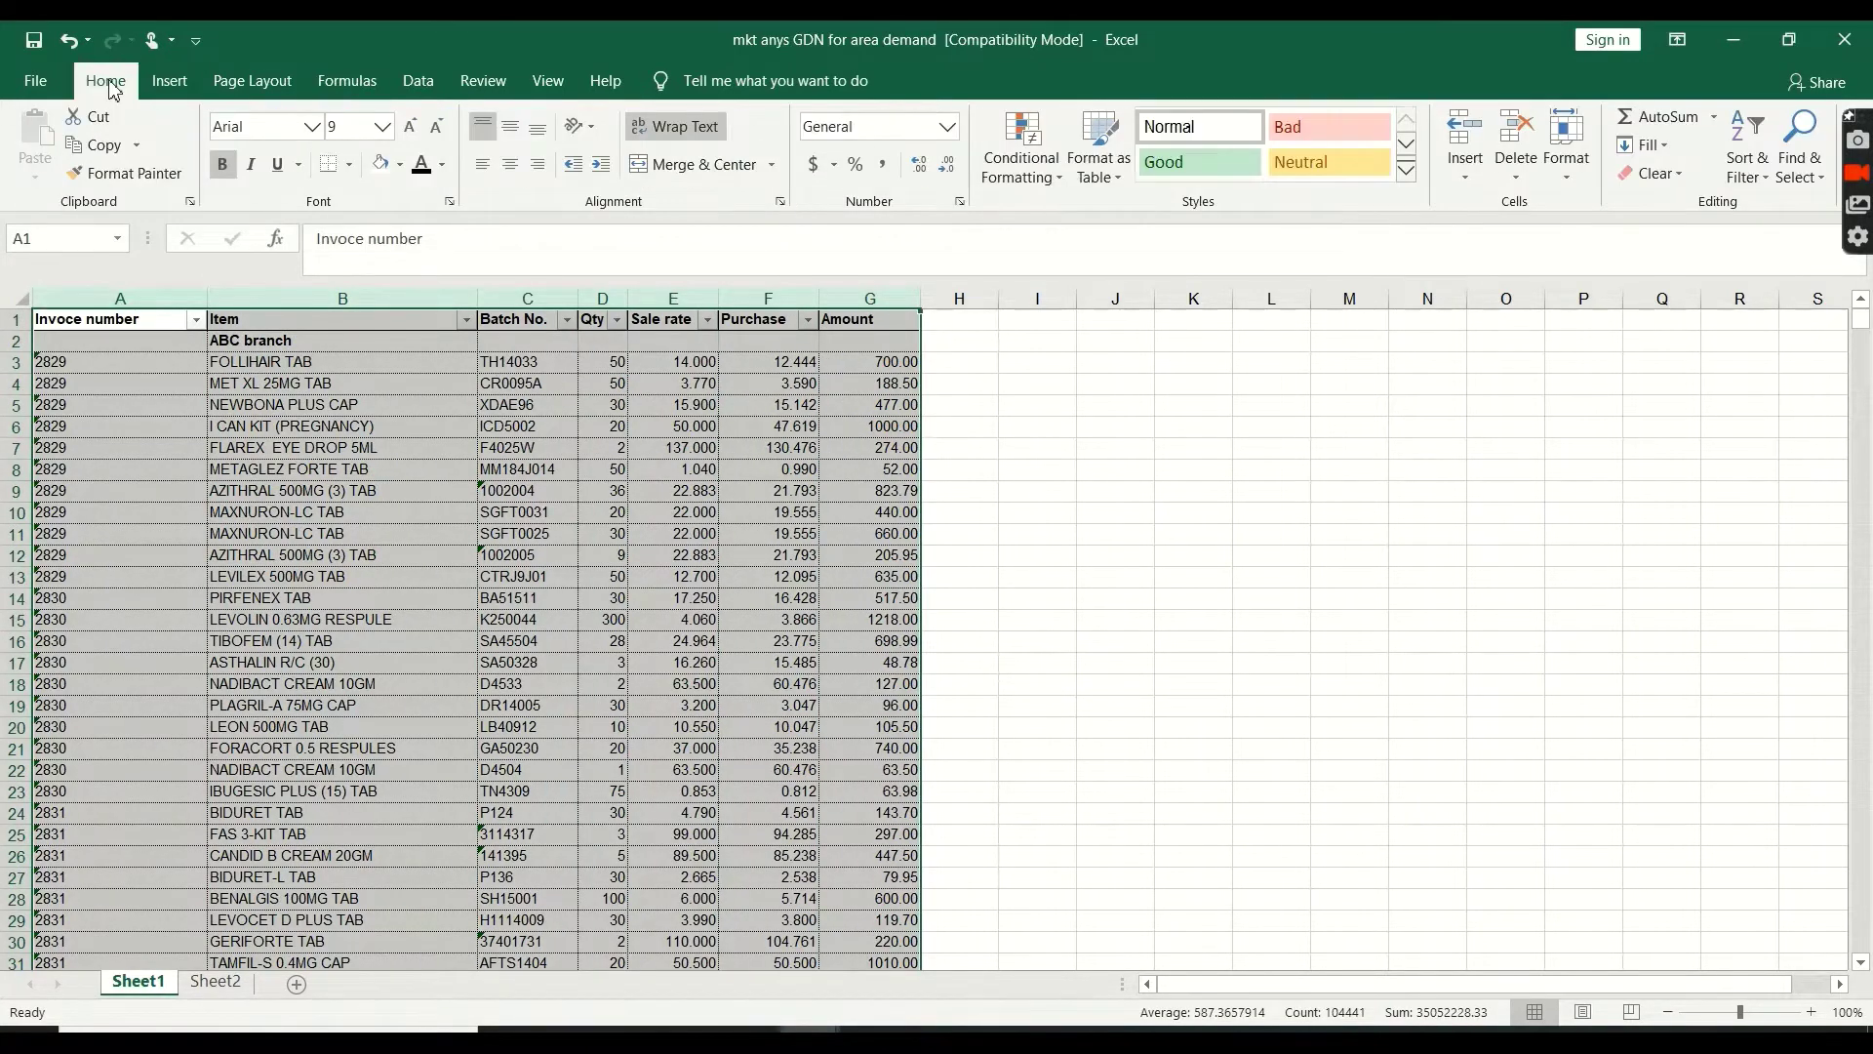
pyautogui.click(169, 80)
pyautogui.click(45, 142)
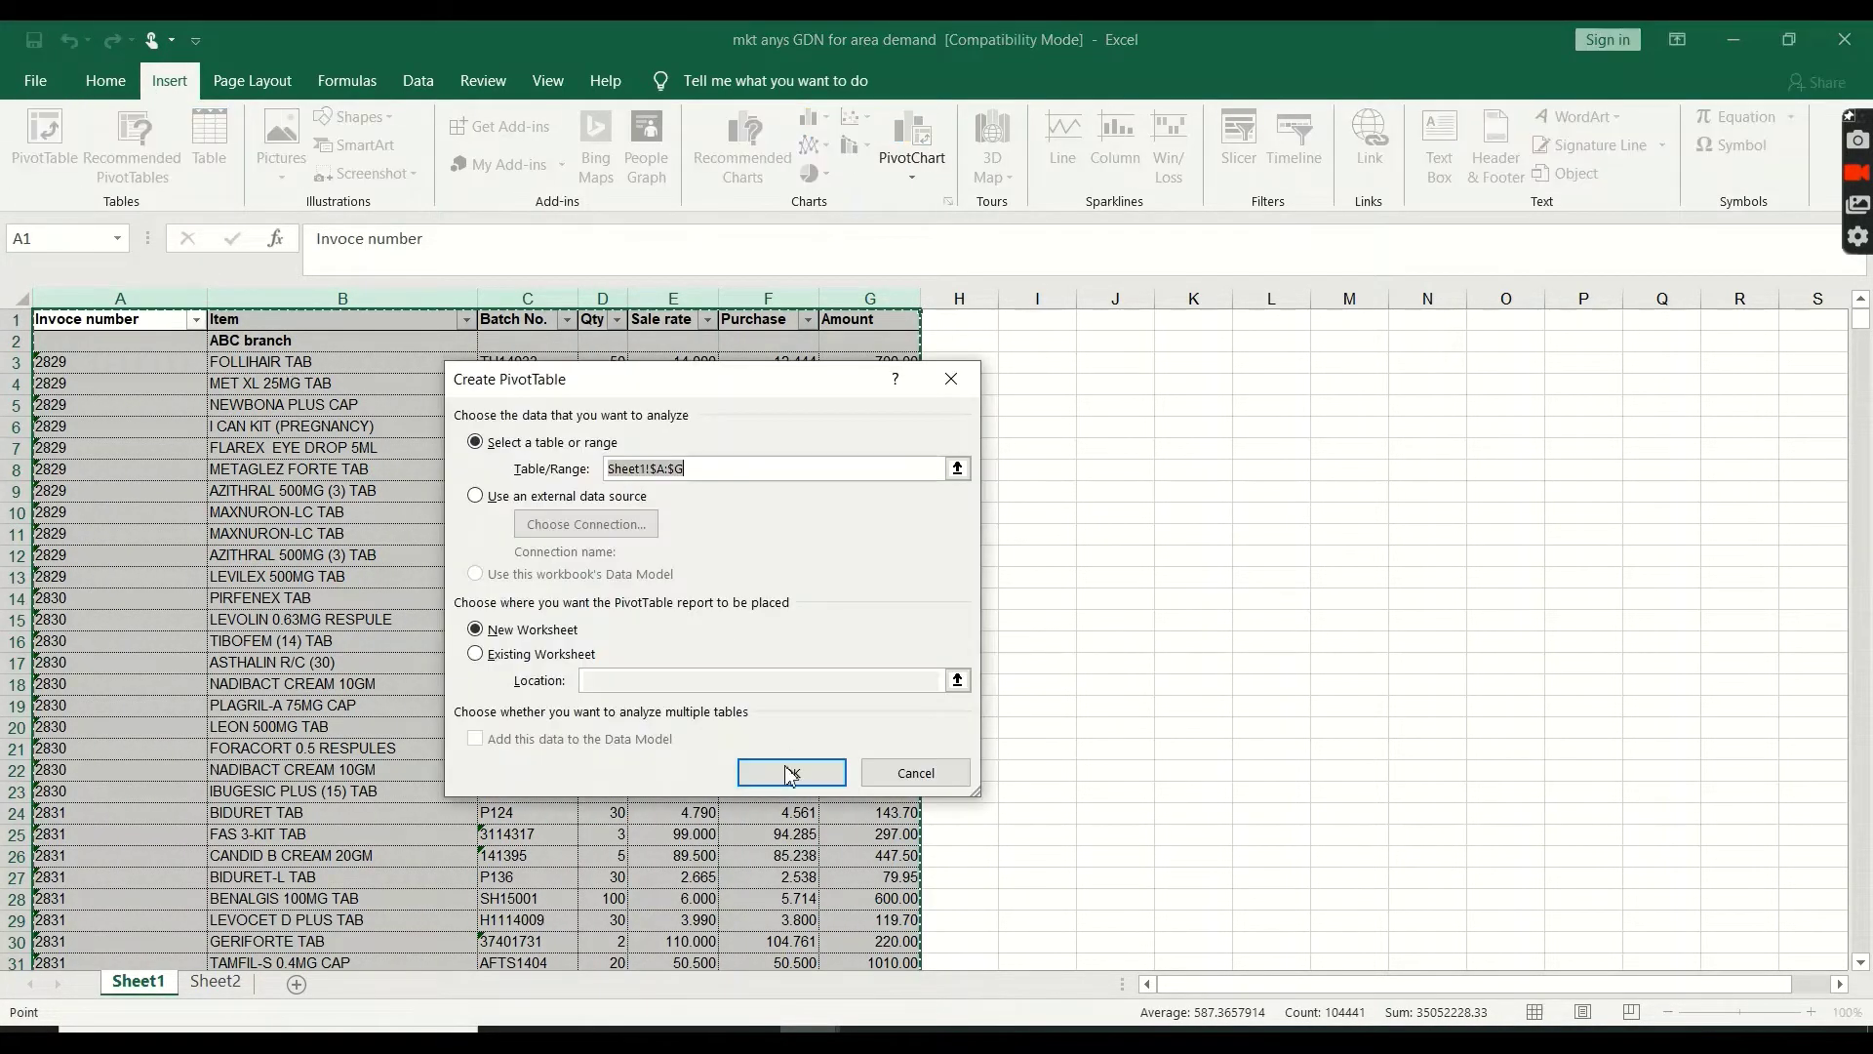
pyautogui.click(790, 772)
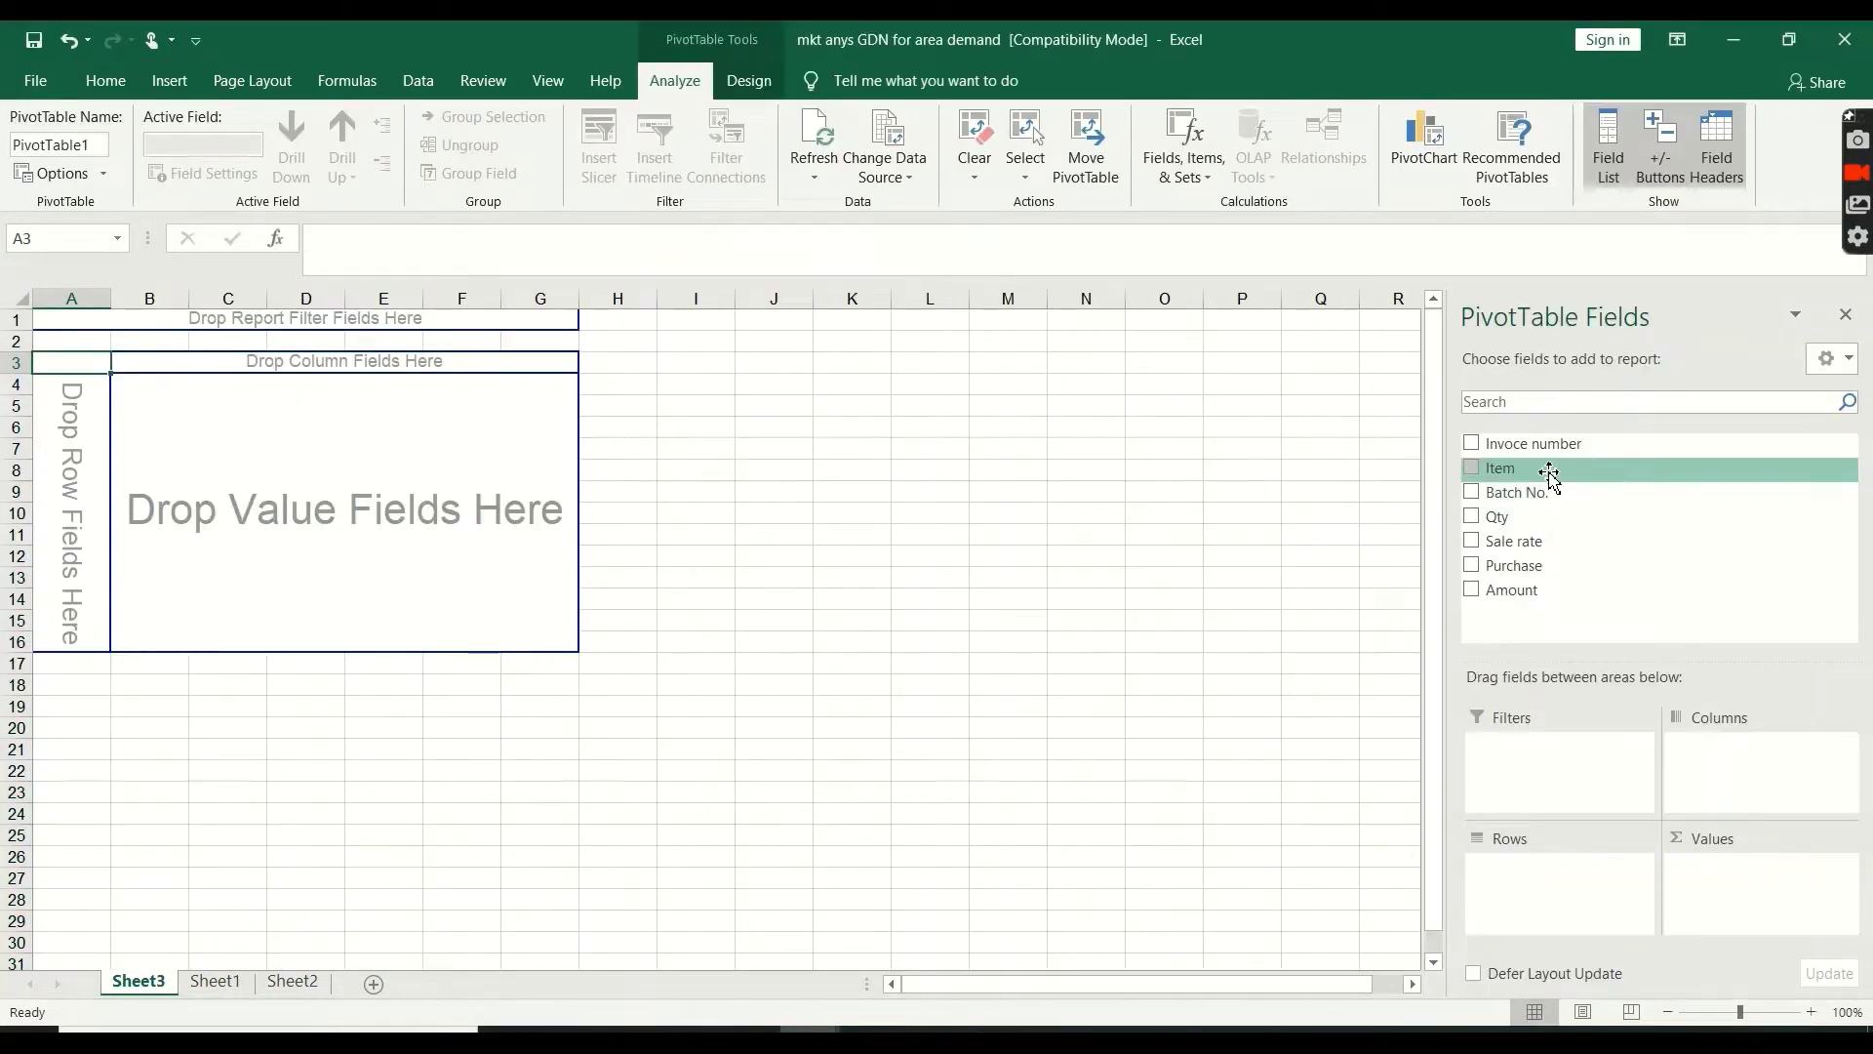
# Add Item to the PivotTable rows and Qty to its values to total the quantity per item
pyautogui.click(1472, 469)
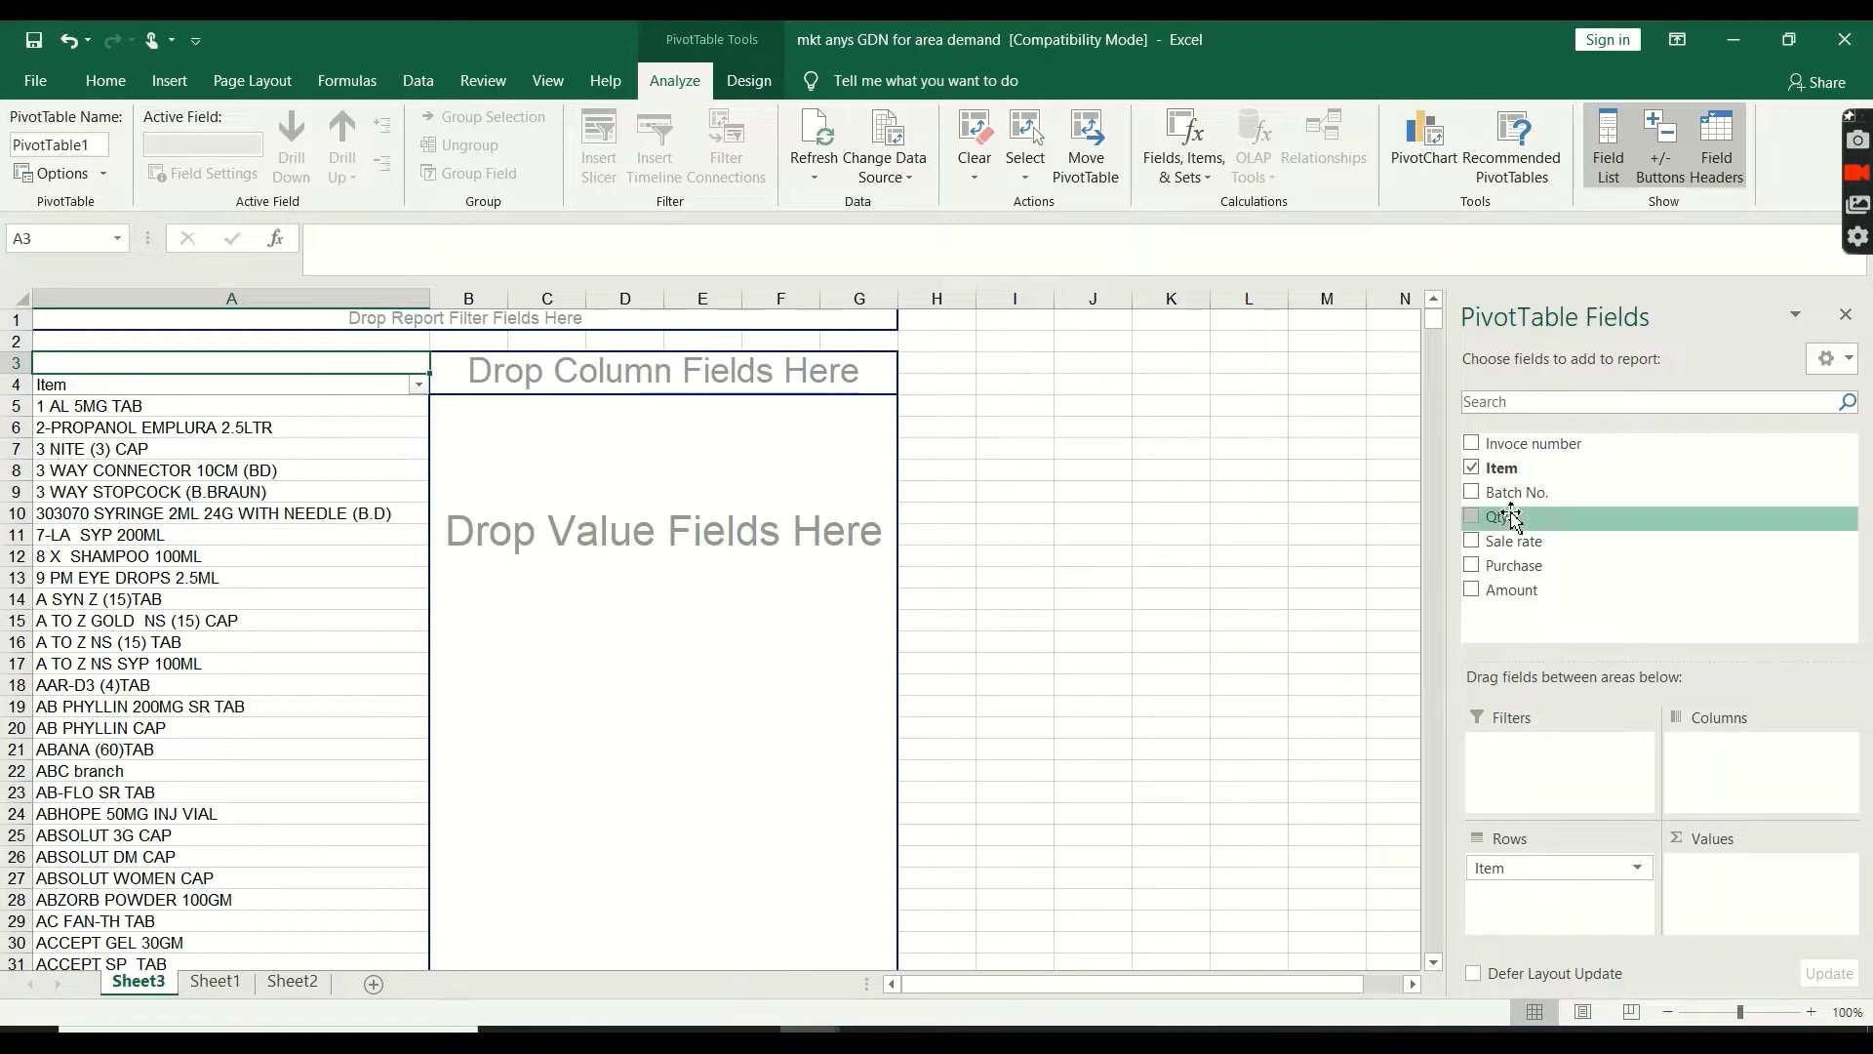
pyautogui.moveTo(1505, 517); pyautogui.dragTo(1746, 876)
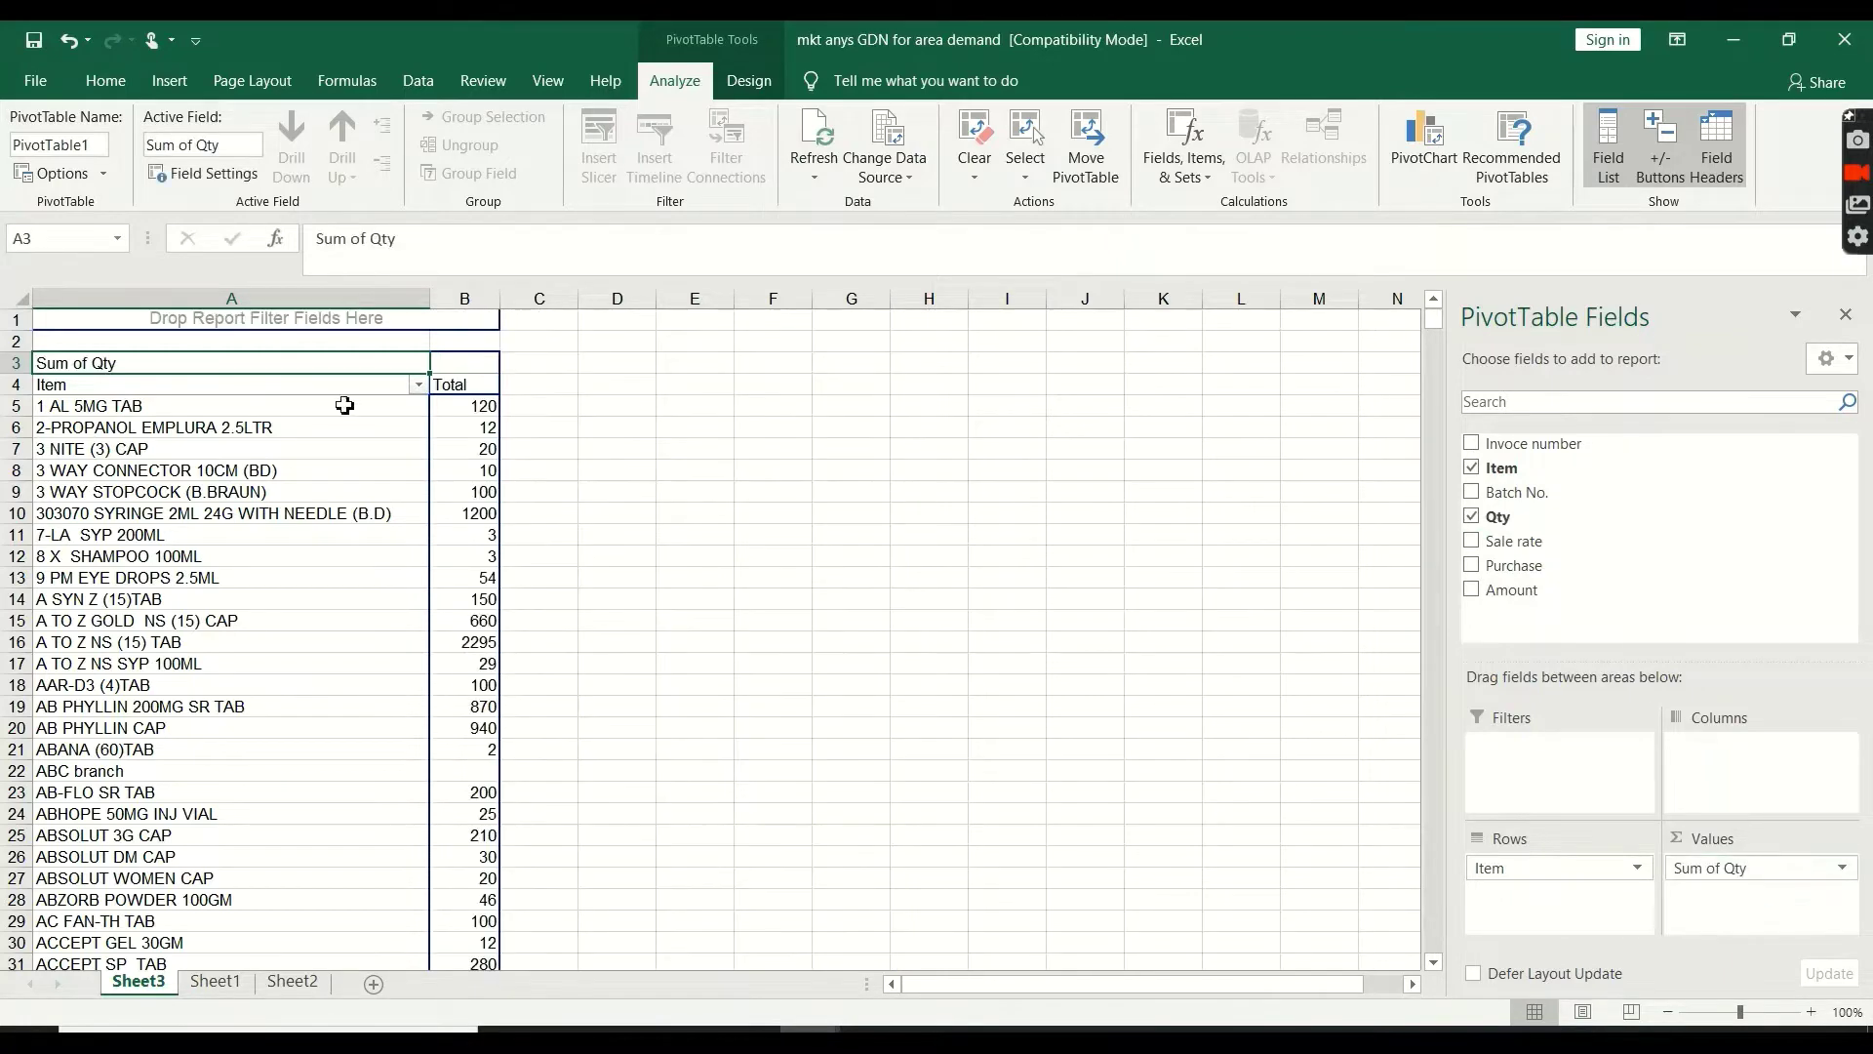
pyautogui.scroll(-20, 284, 552)
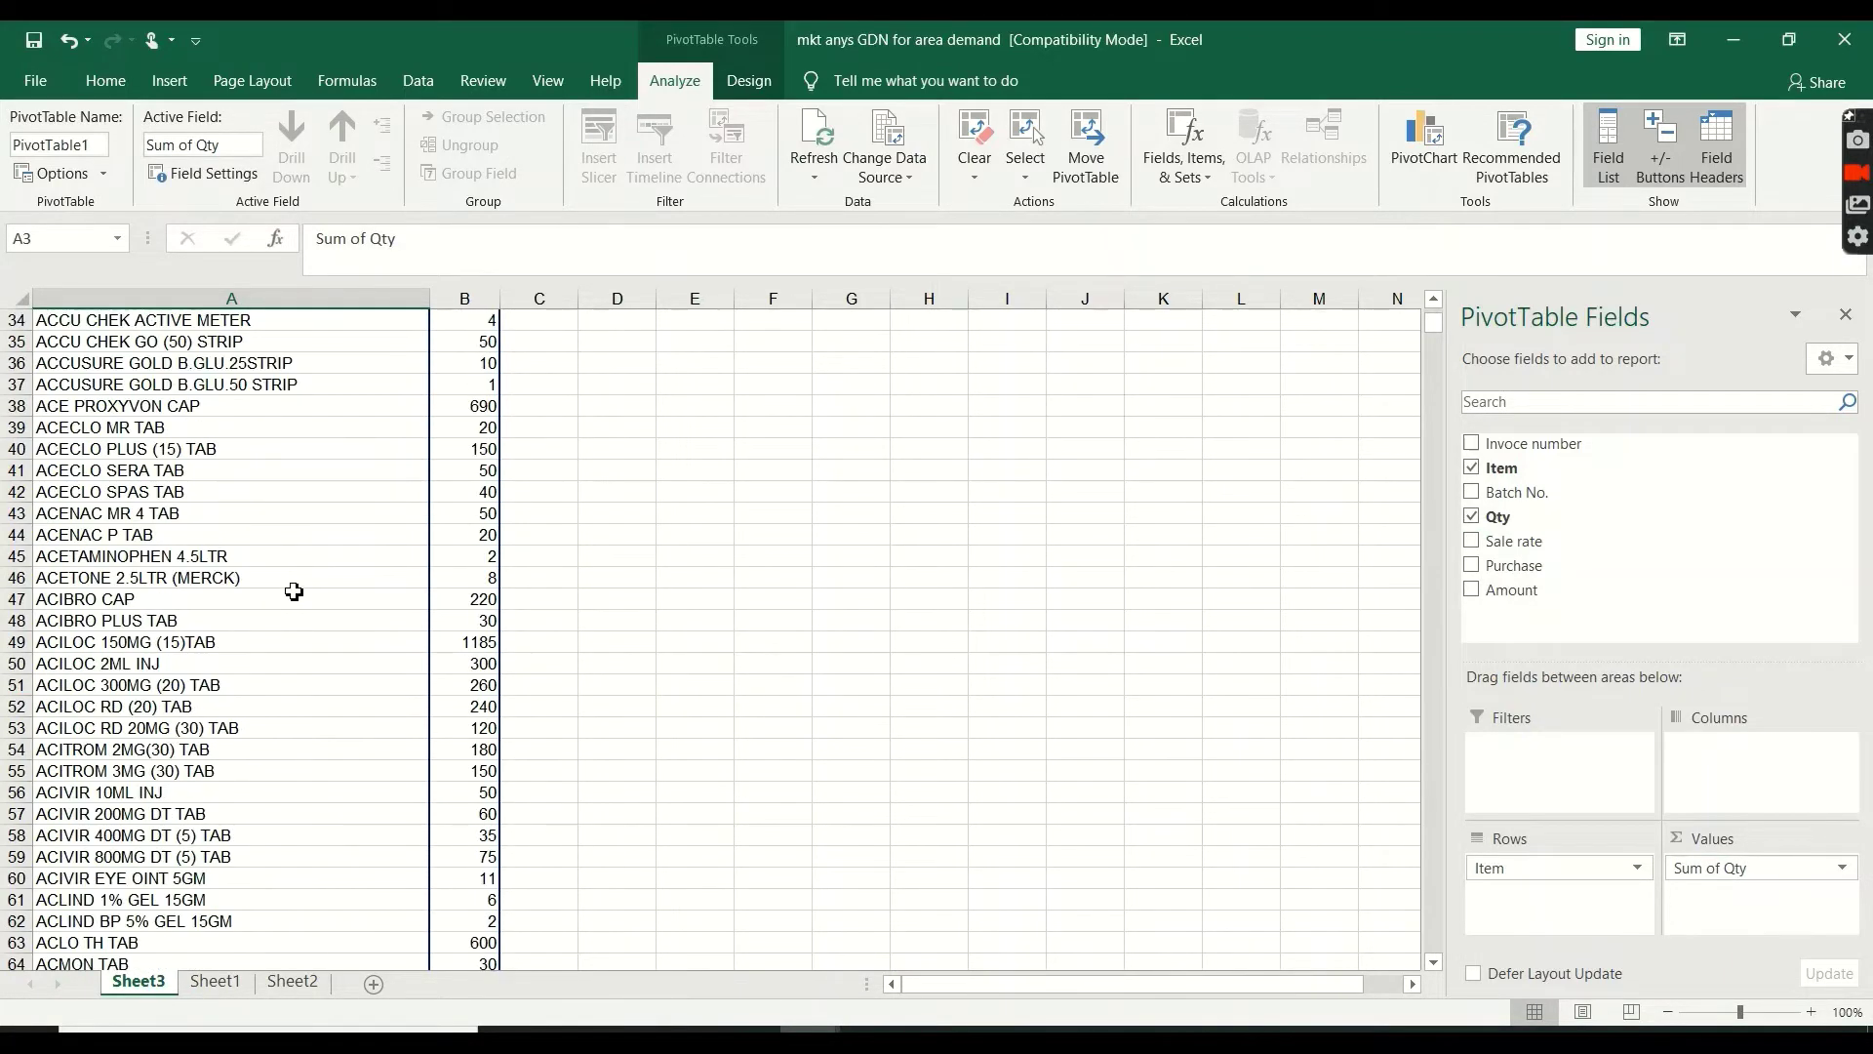
# Return to Sheet1 and look through the Item column for repeated item names
pyautogui.click(214, 981)
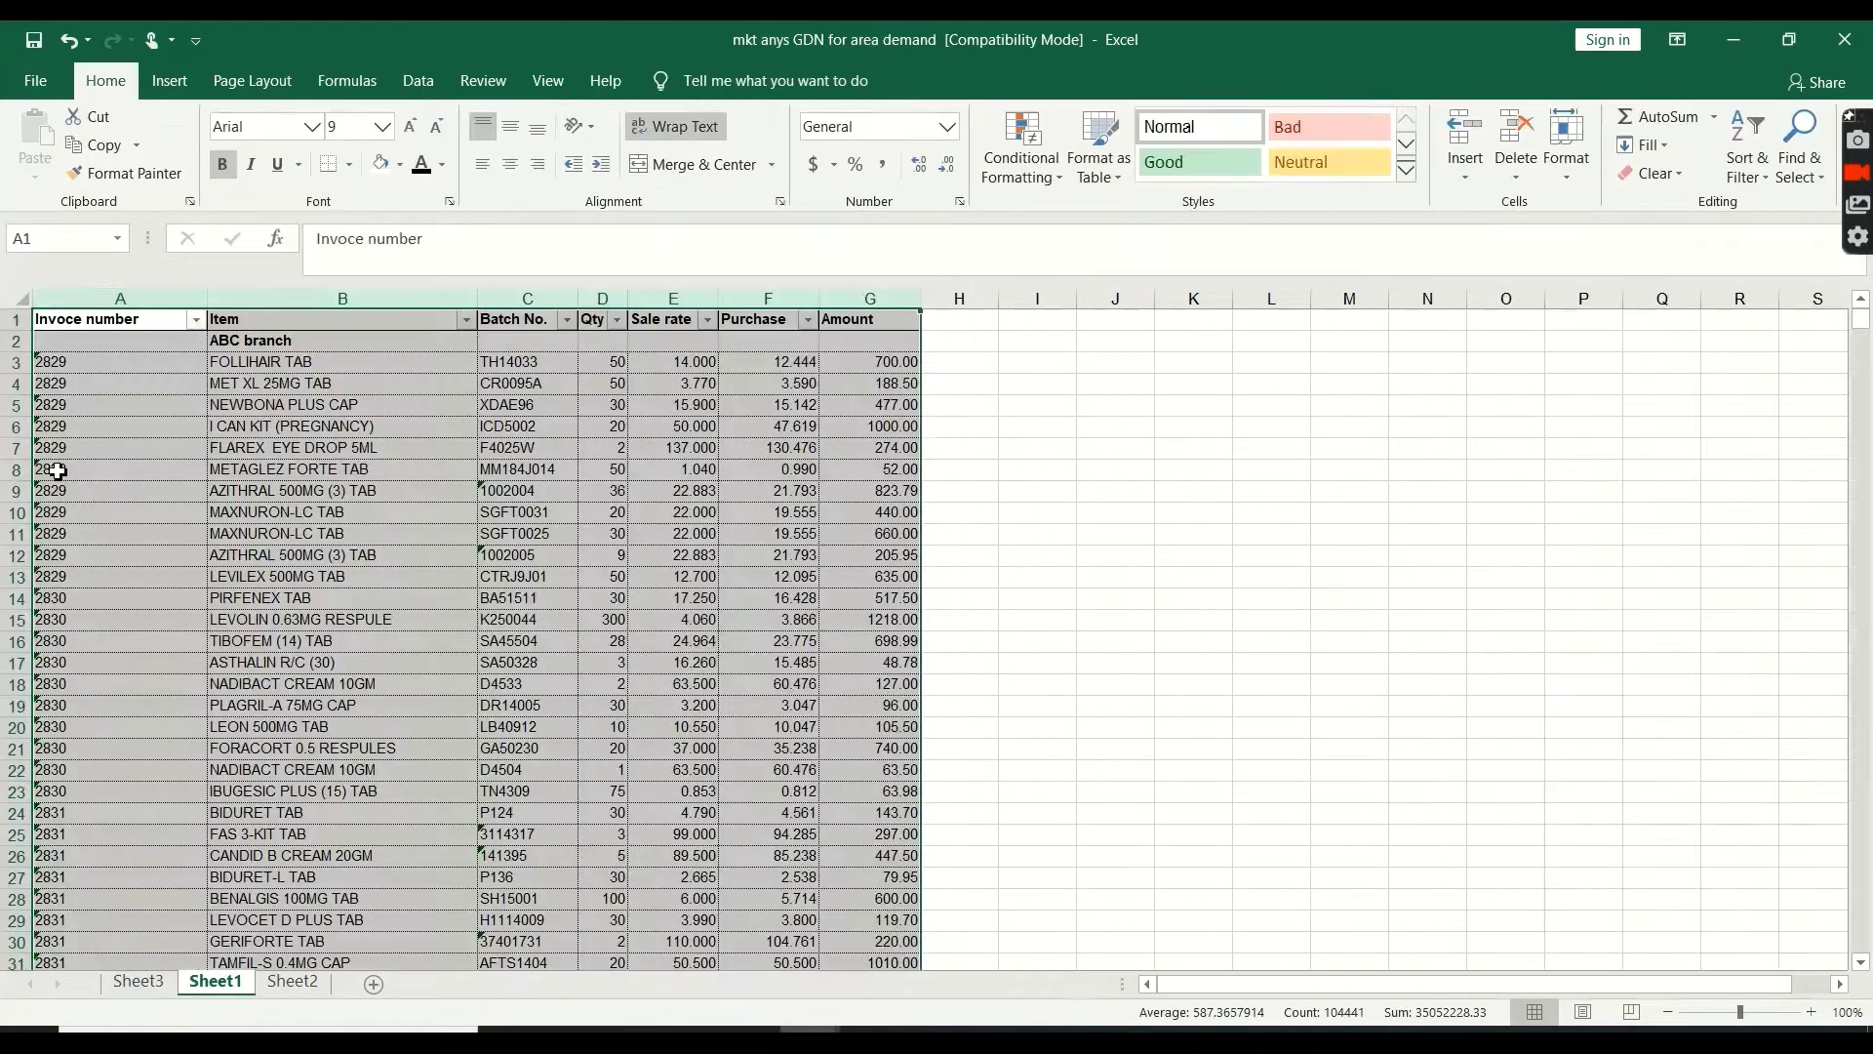
pyautogui.click(280, 368)
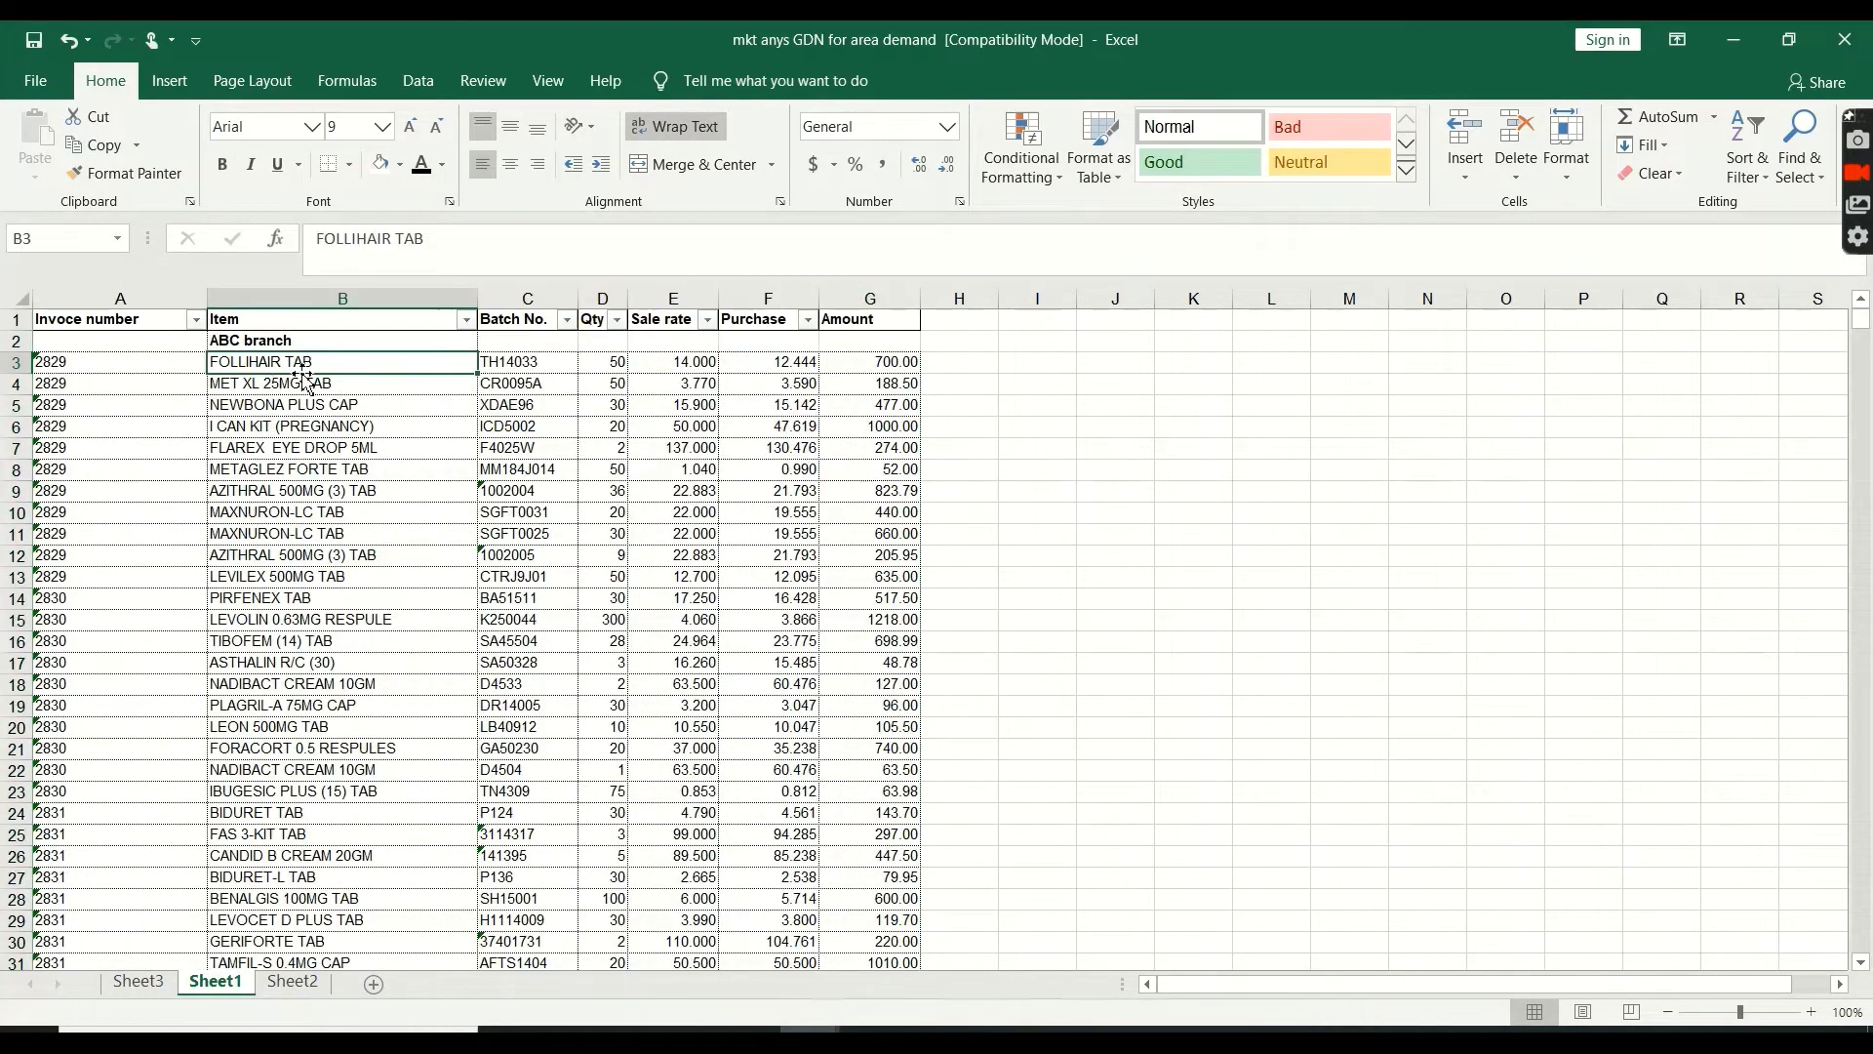
pyautogui.scroll(-20, 330, 383)
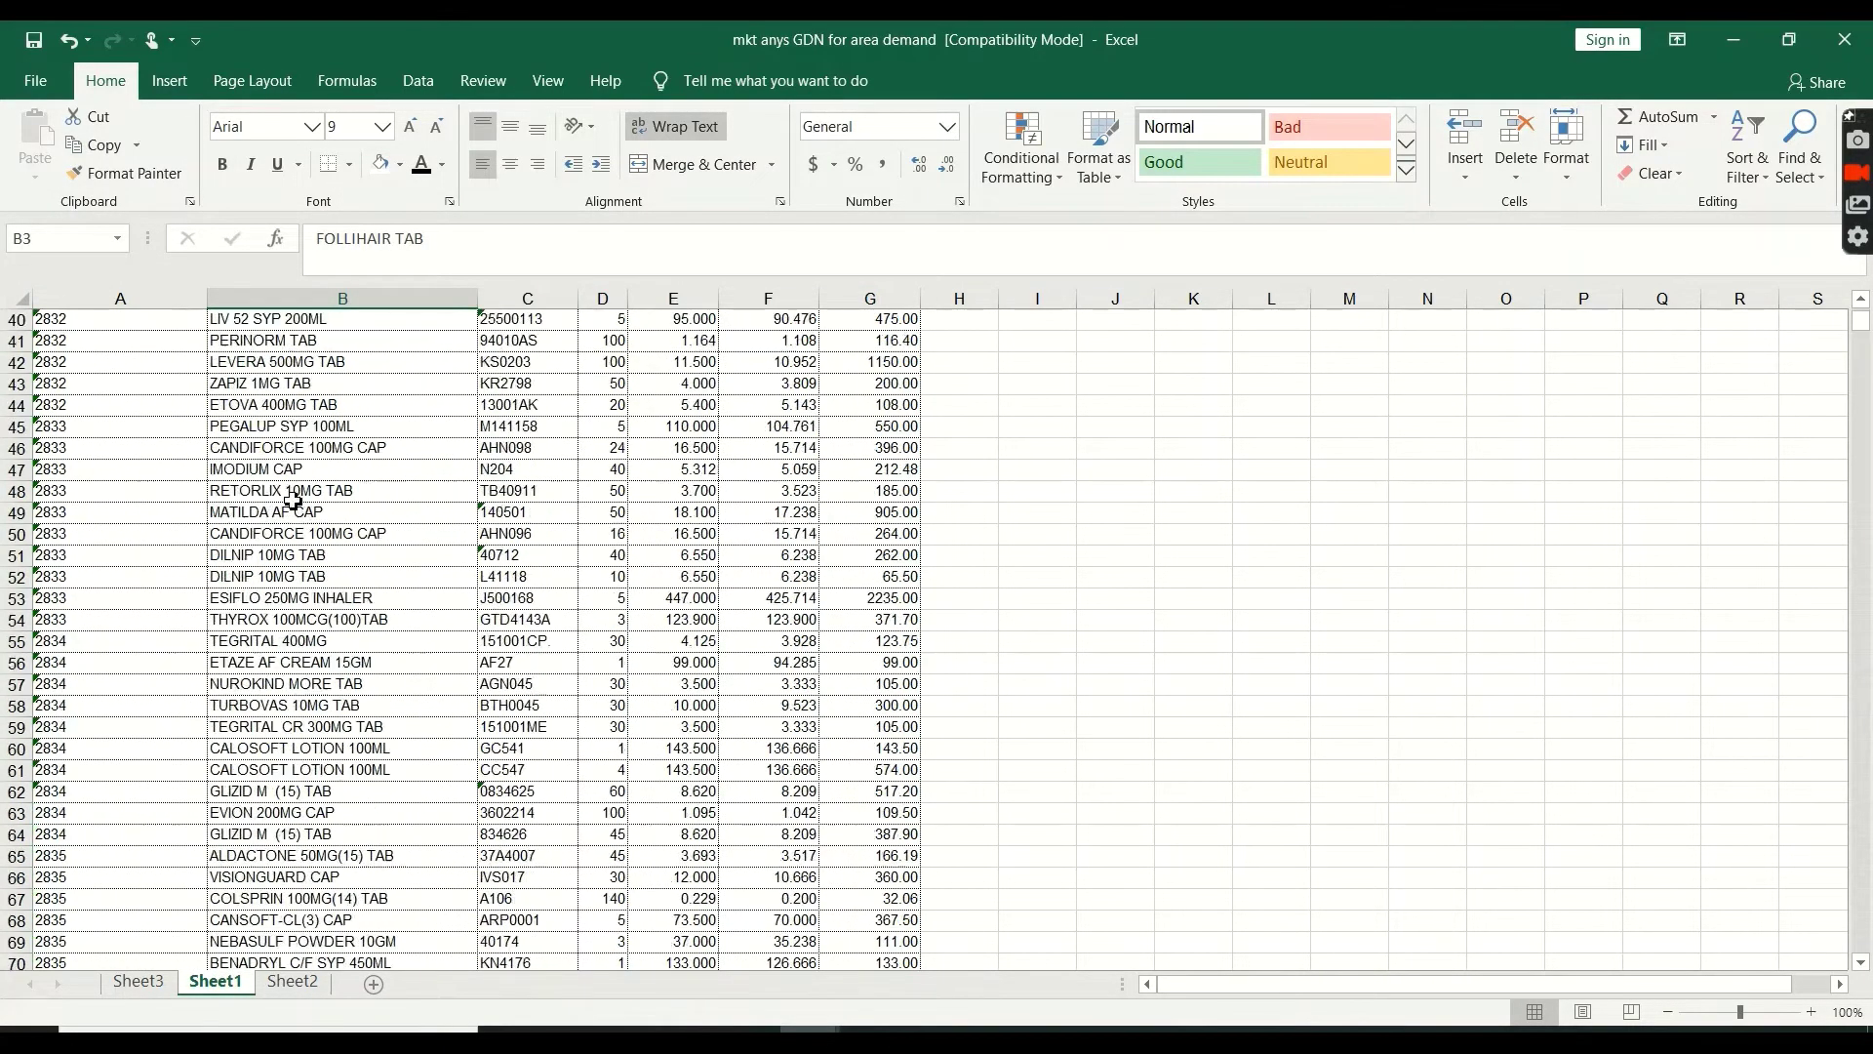
pyautogui.scroll(-2, 306, 540)
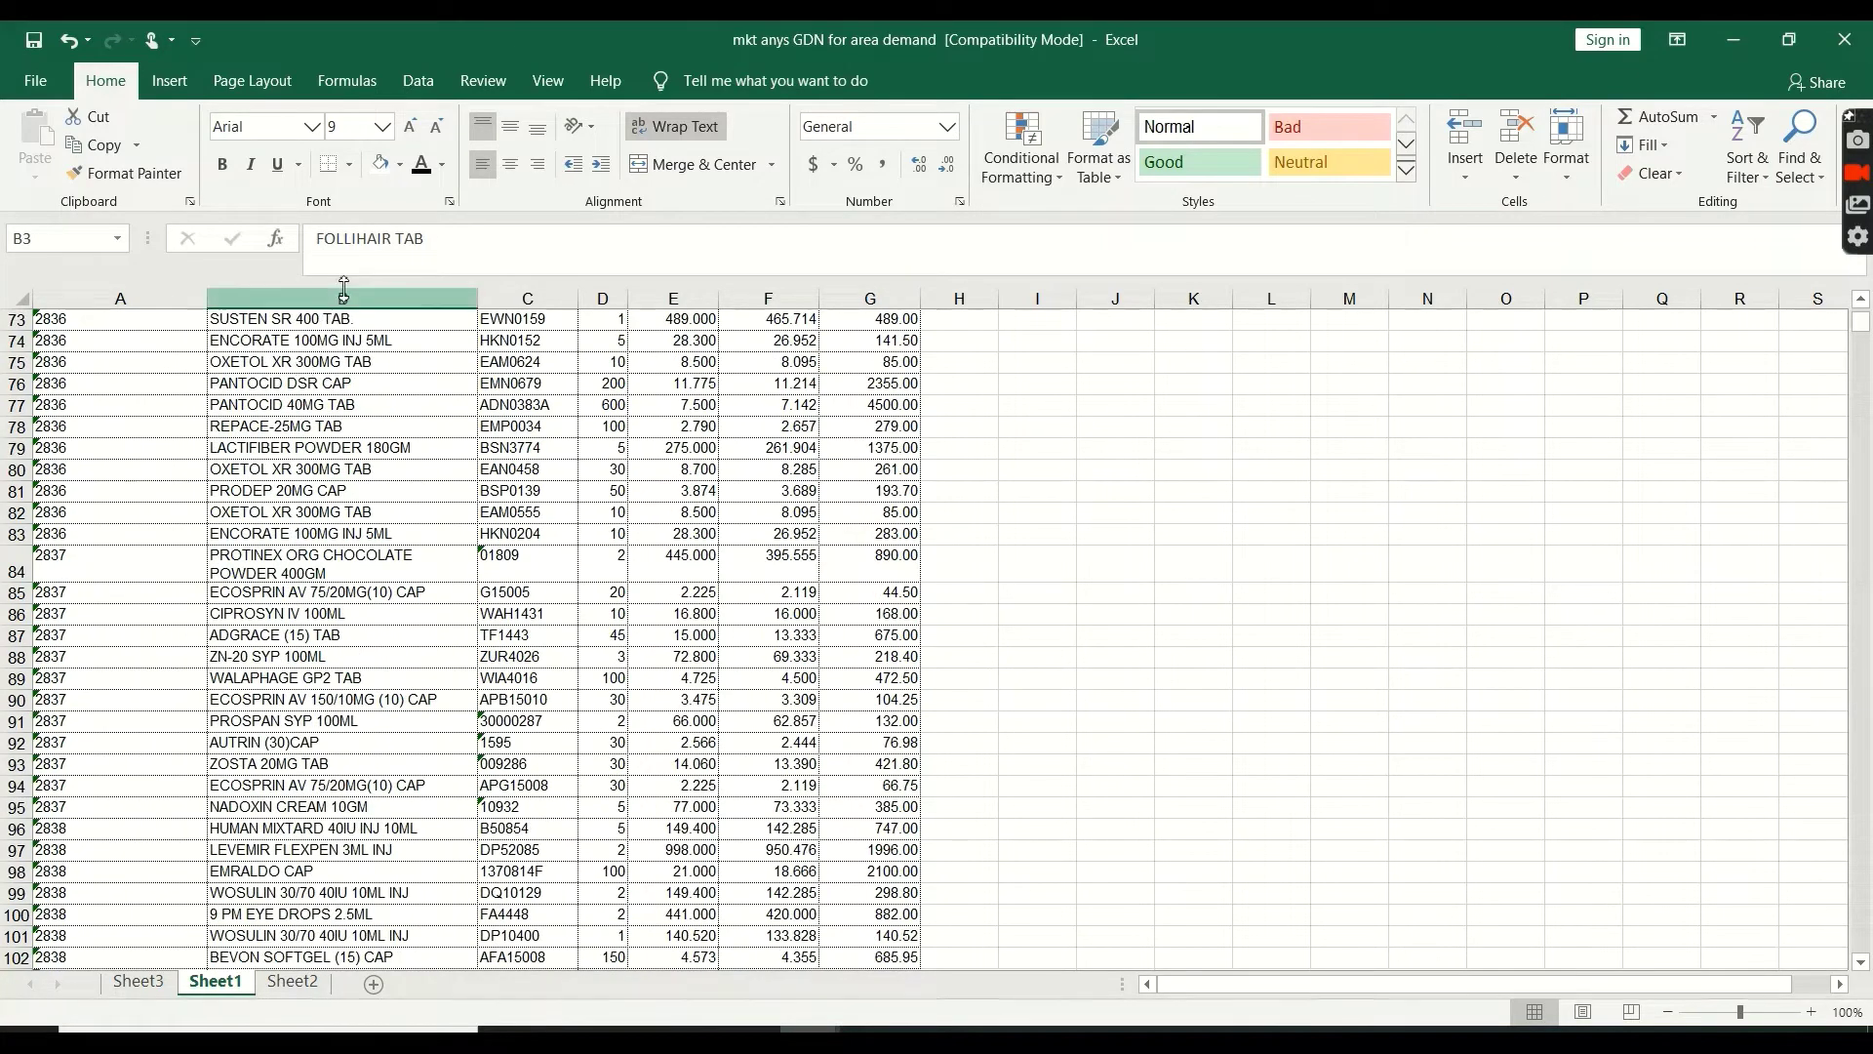
pyautogui.click(400, 297)
pyautogui.scroll(7, 1858, 541)
pyautogui.click(1022, 152)
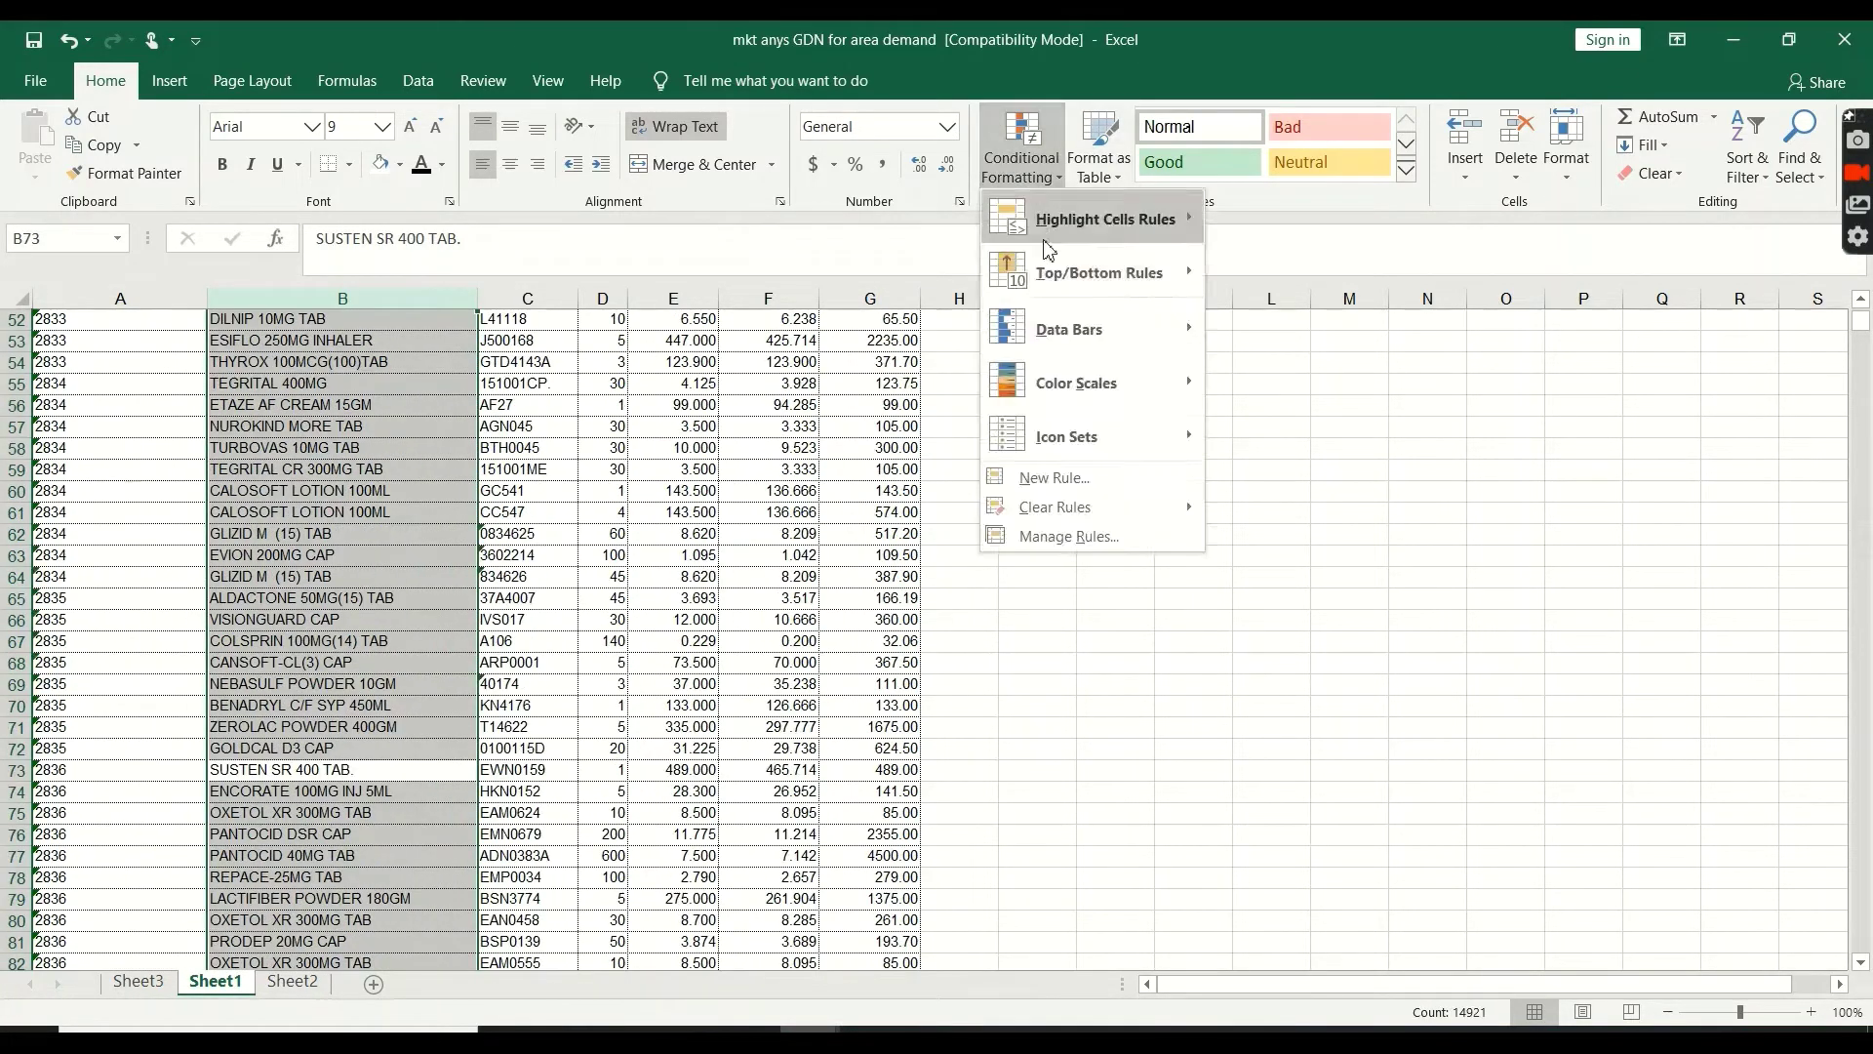
pyautogui.click(543, 423)
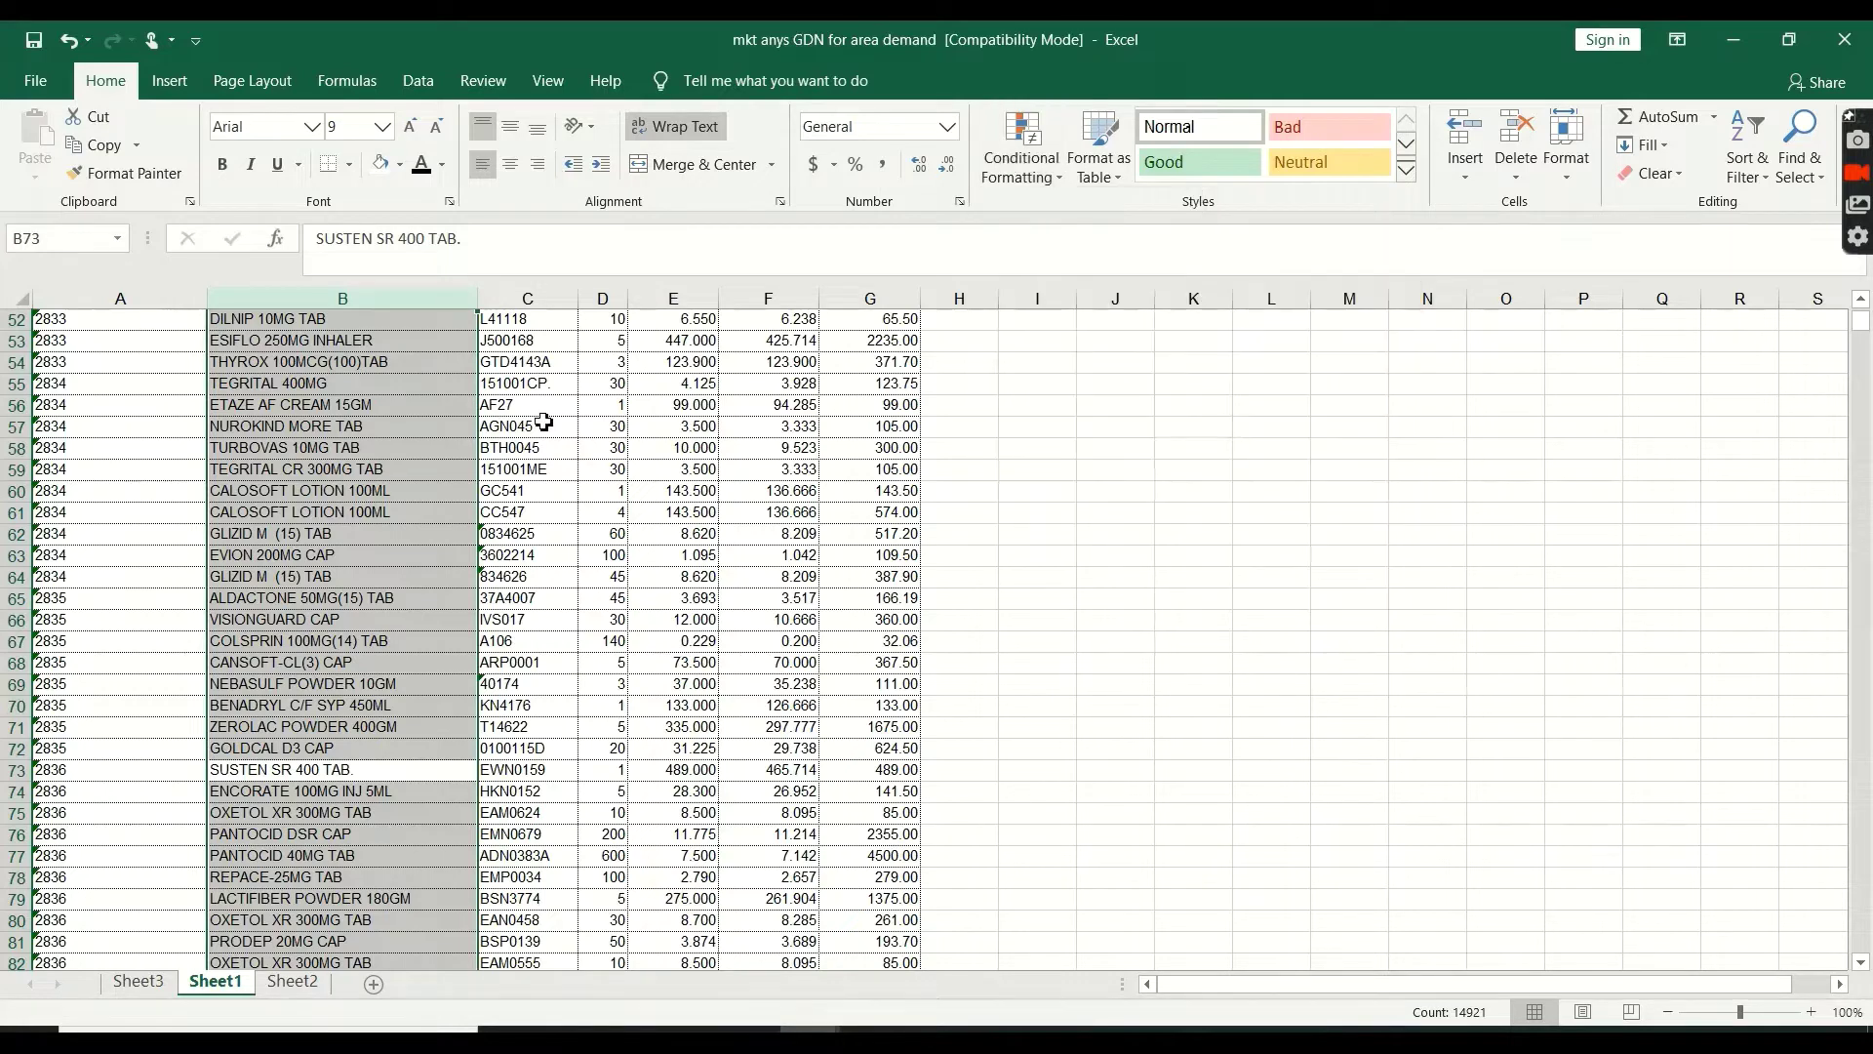
pyautogui.scroll(14, 312, 317)
# Highlight duplicate values in the whole Item column with Light Red Fill with Dark Red Text
pyautogui.click(343, 294)
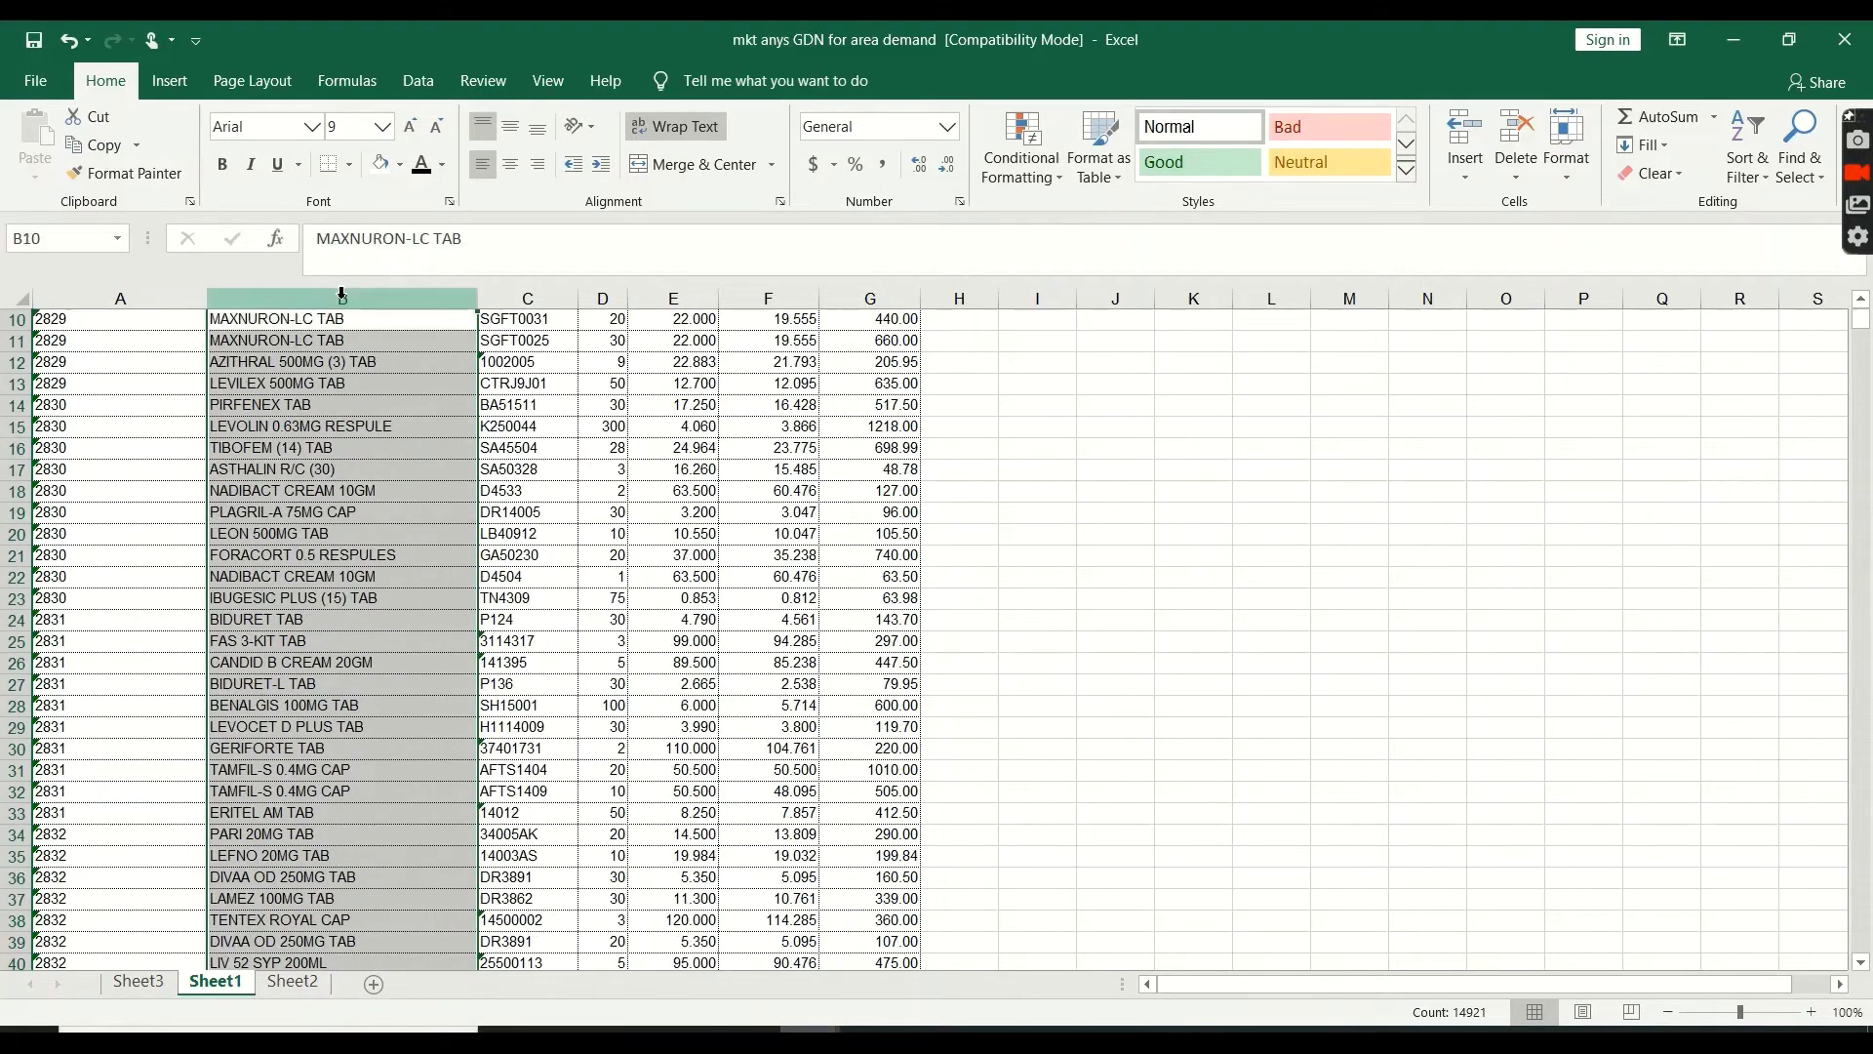
pyautogui.hotkey('alt', 'h')
pyautogui.press('l')
pyautogui.press('d')
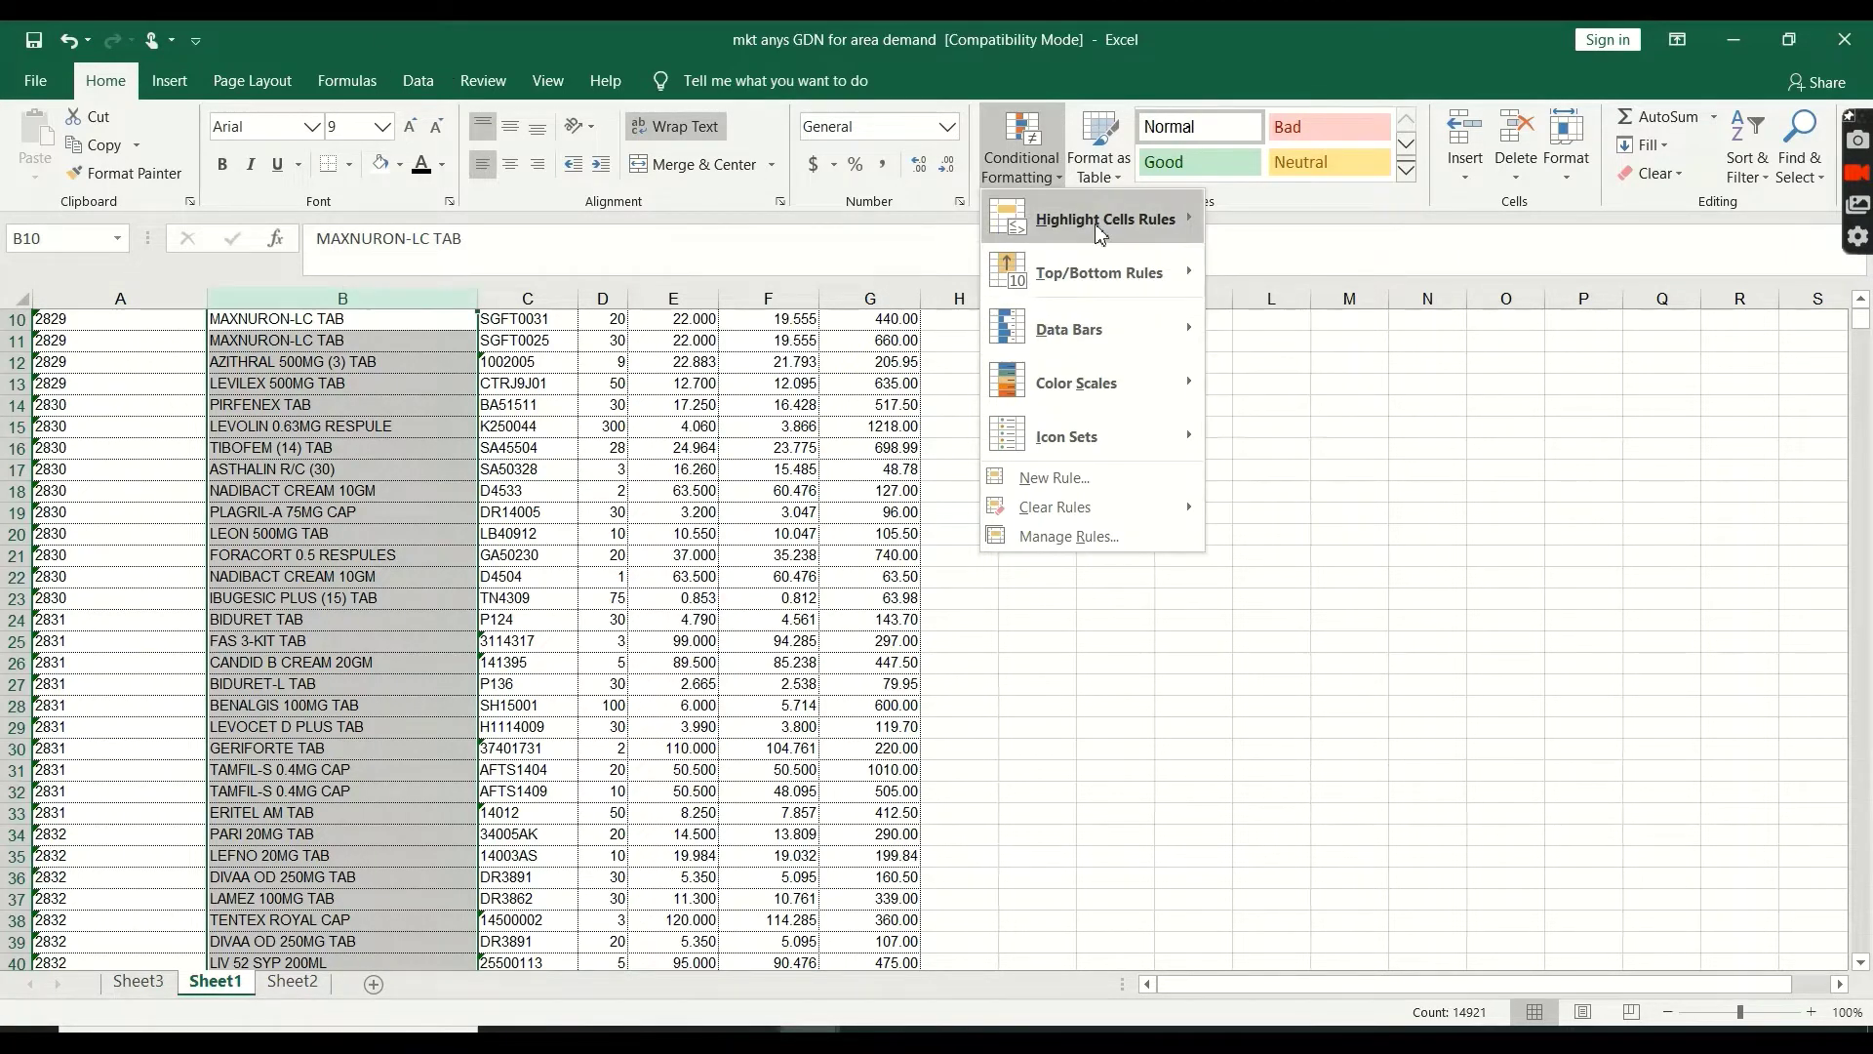
pyautogui.moveTo(1122, 220)
pyautogui.click(1326, 558)
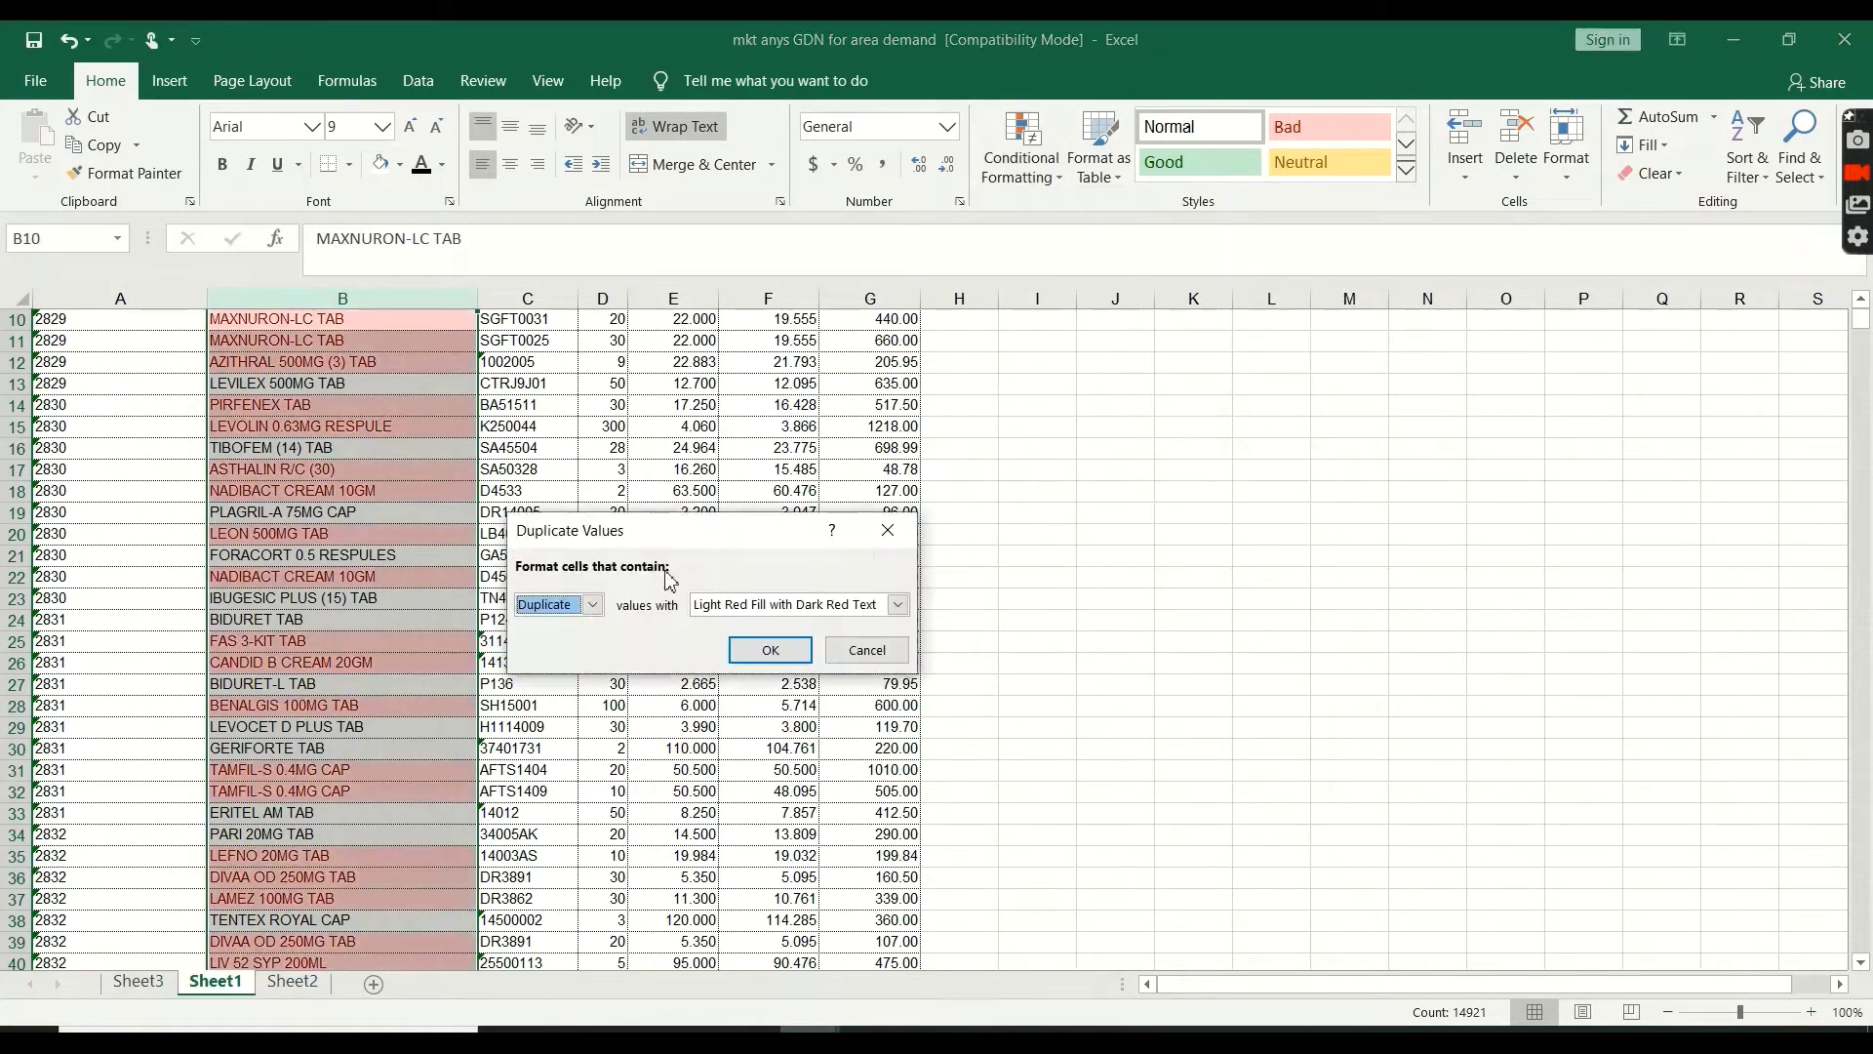
pyautogui.click(766, 650)
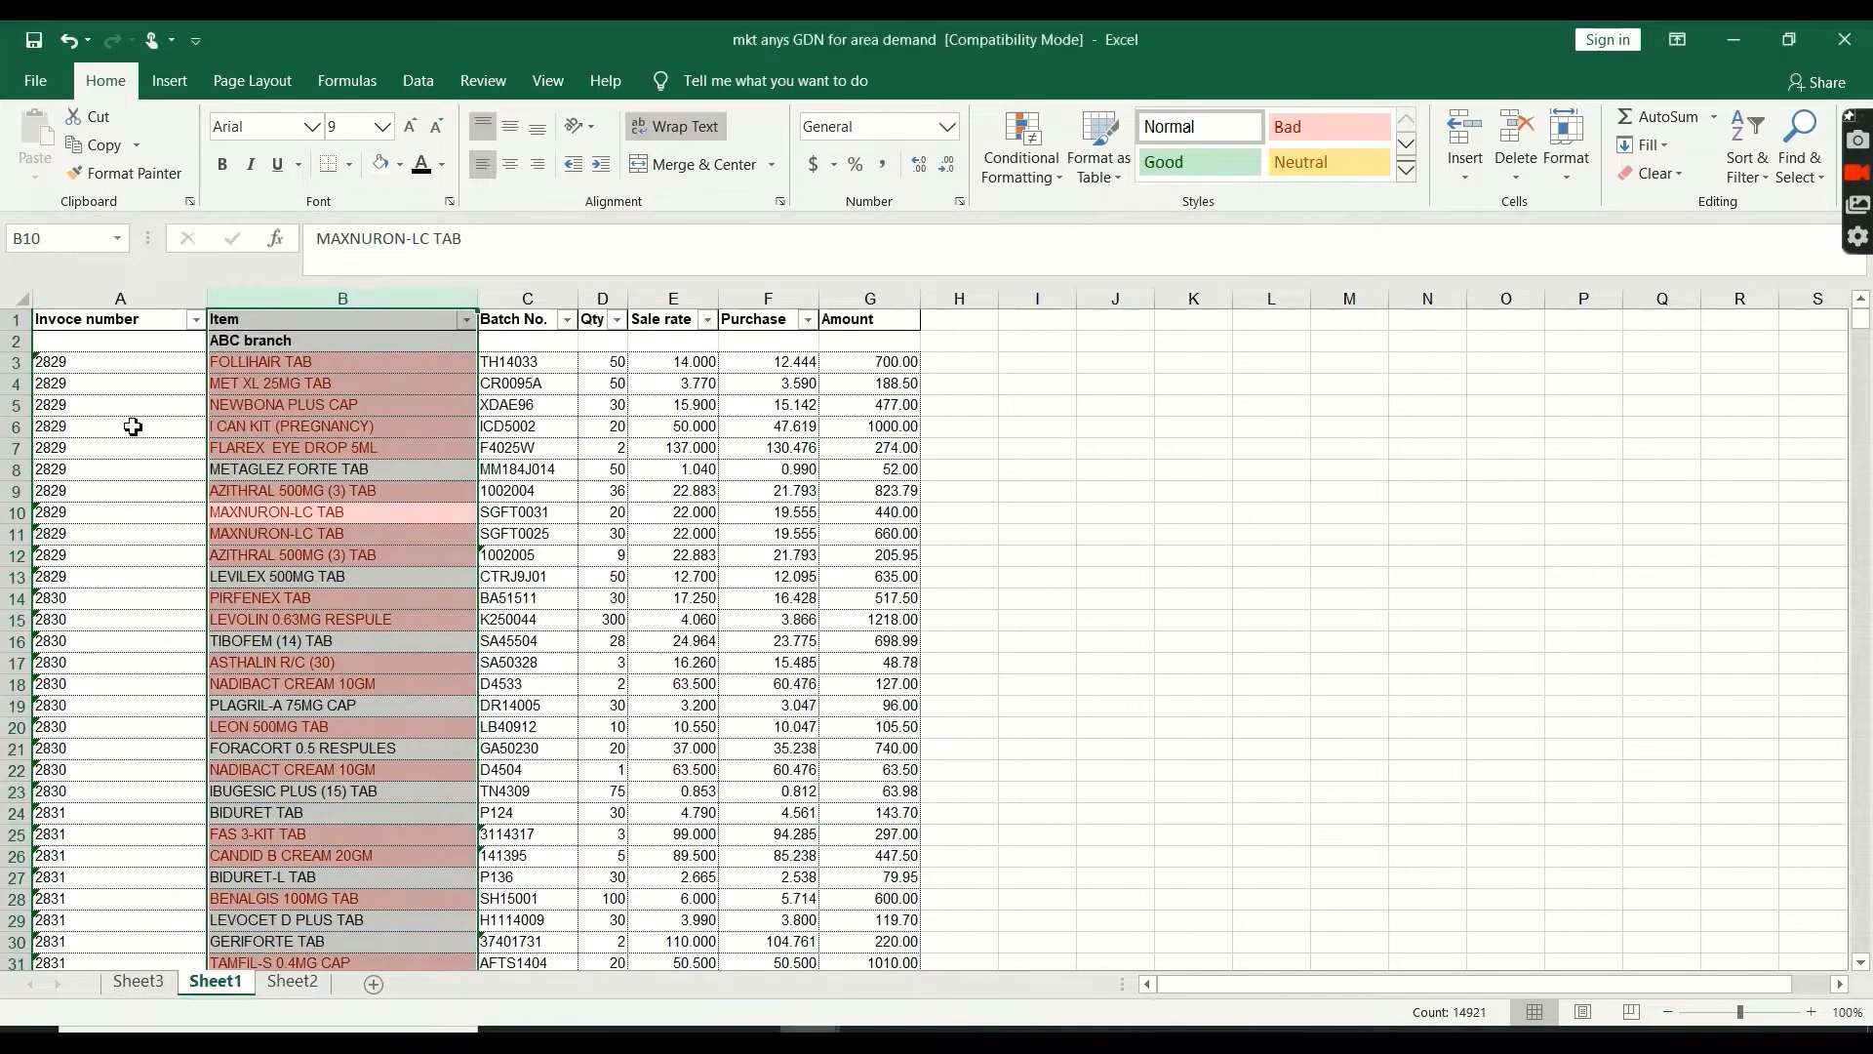
# Undo the duplicate highlighting in the Item column
pyautogui.click(299, 406)
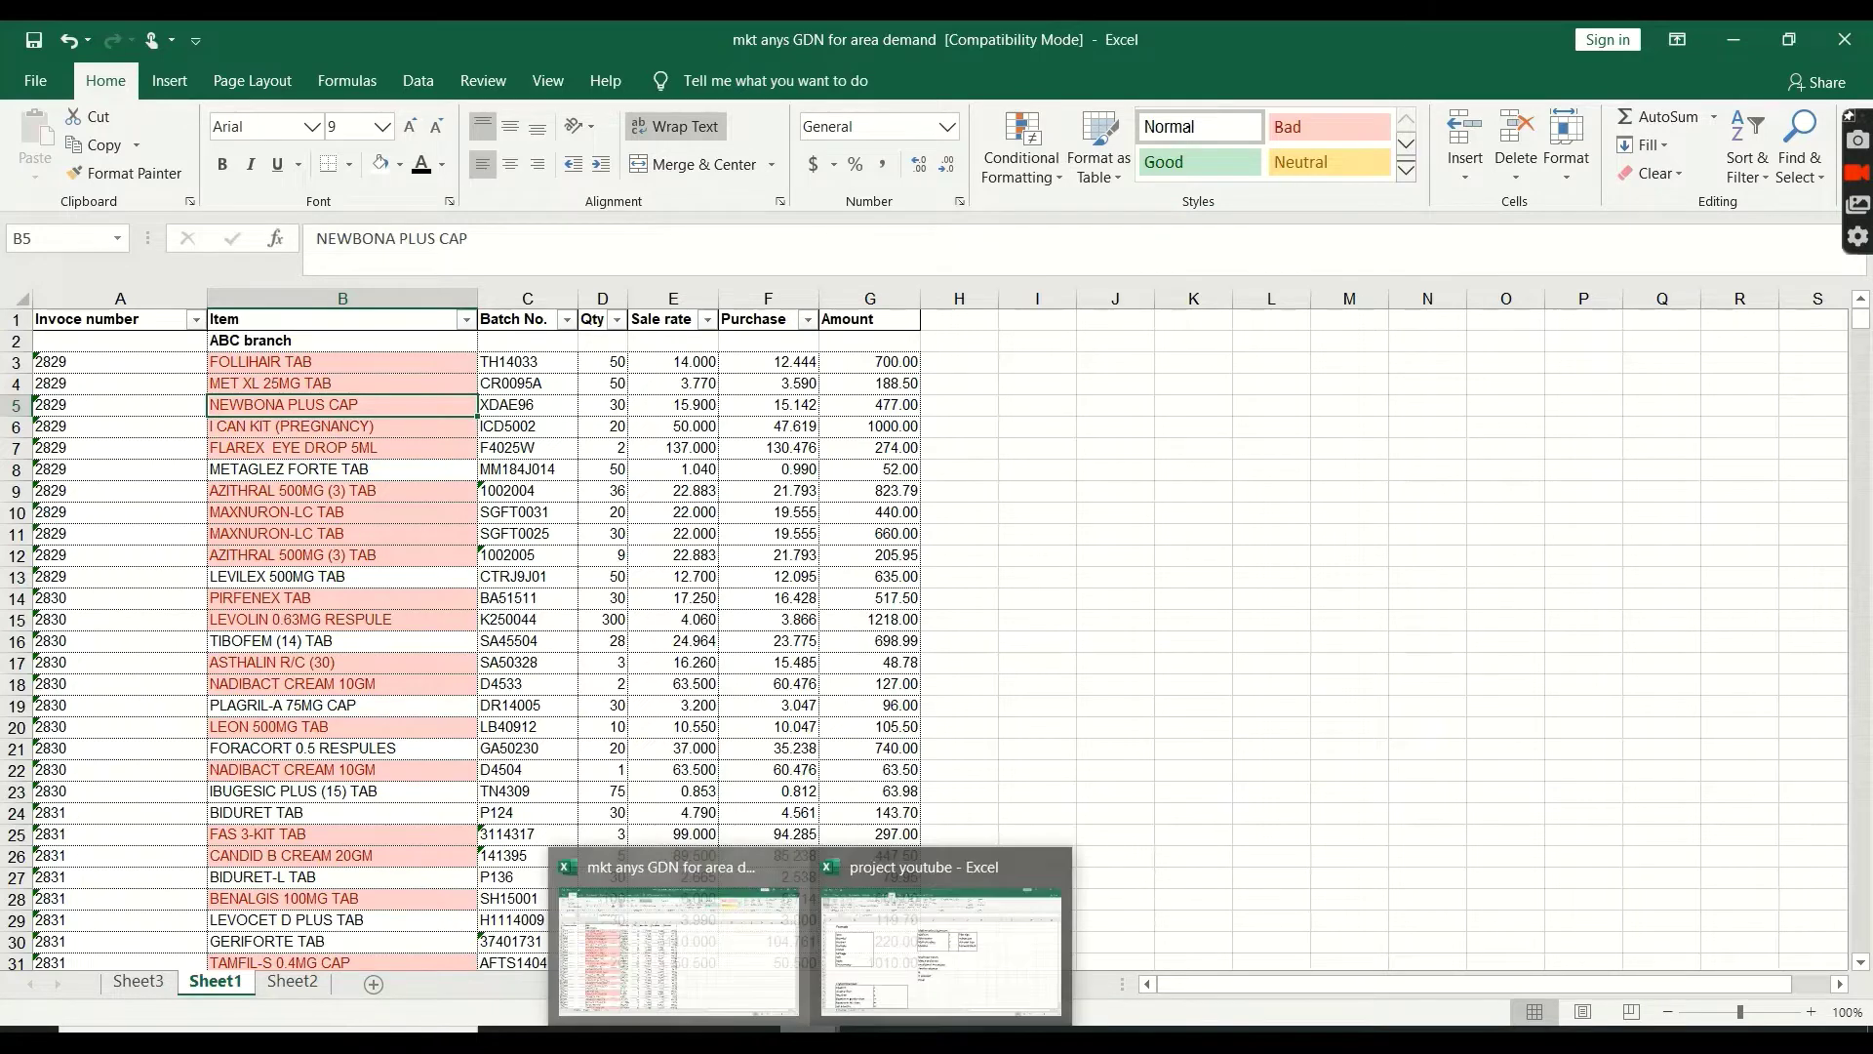
pyautogui.click(327, 497)
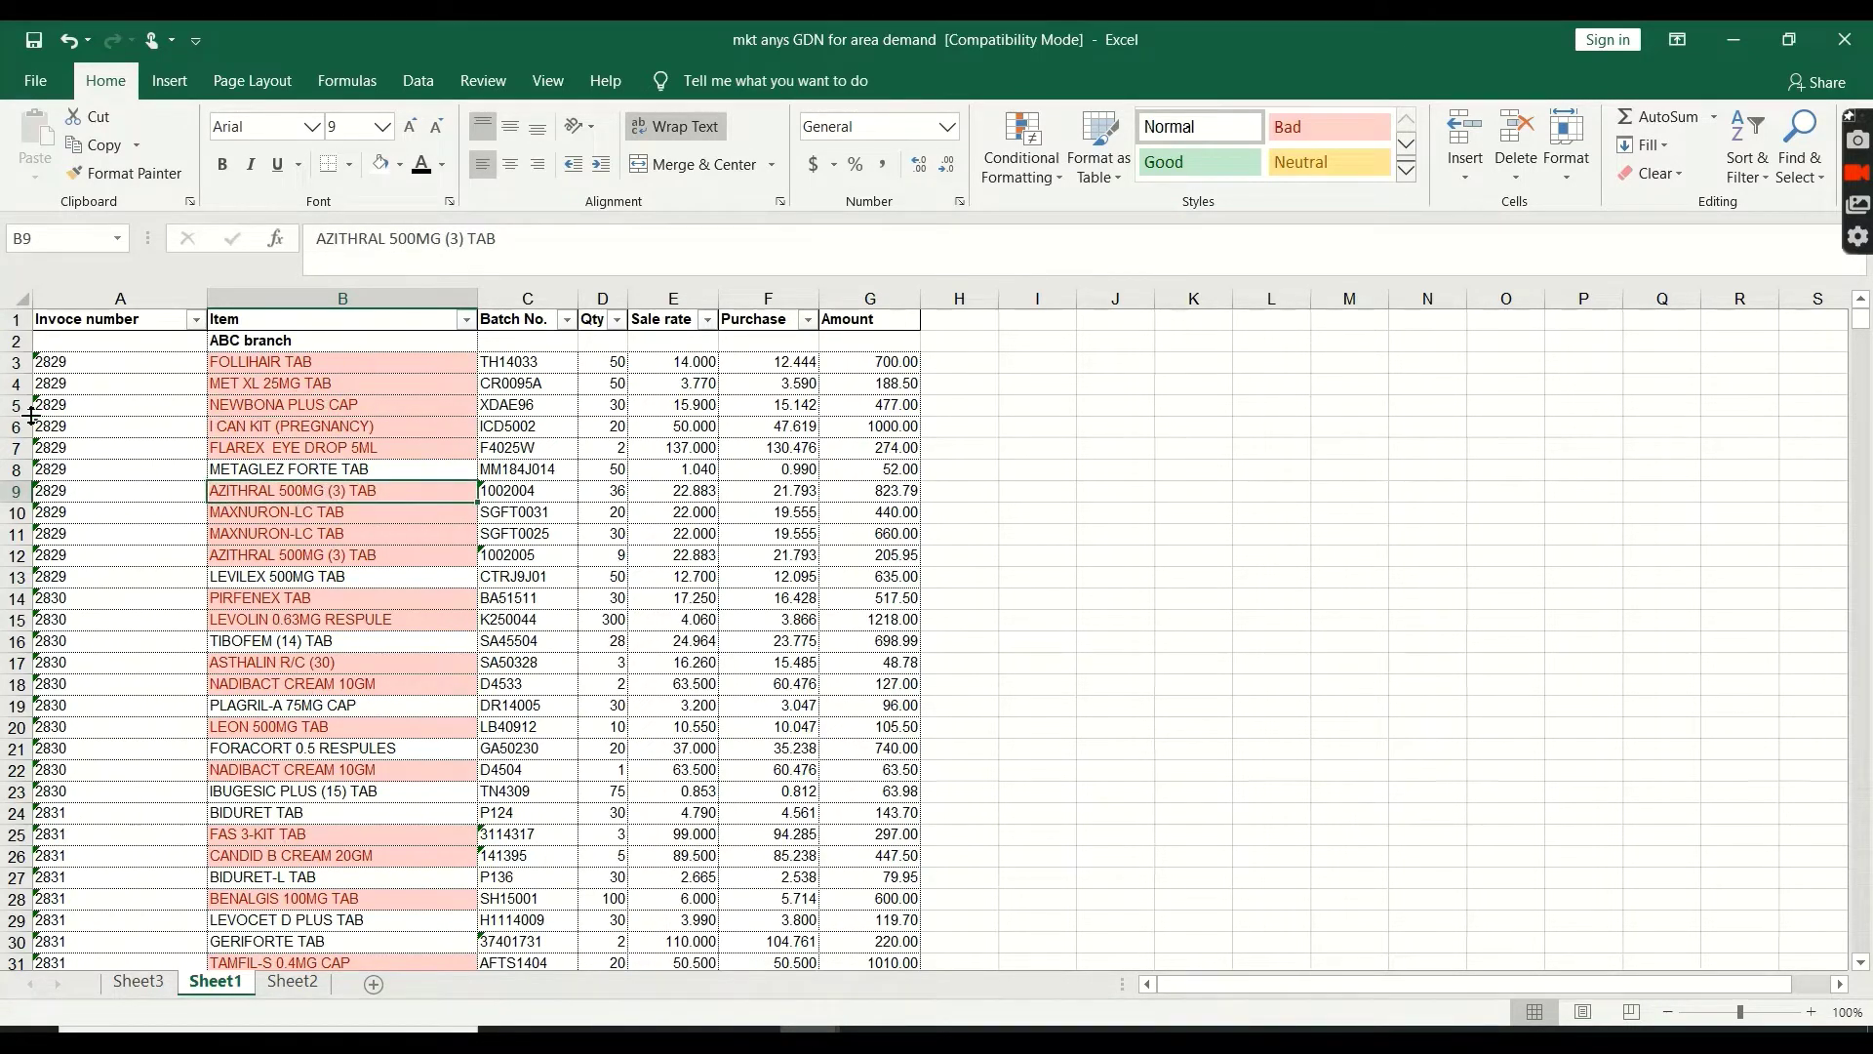
pyautogui.hotkey('ctrl', 'z')
pyautogui.click(379, 427)
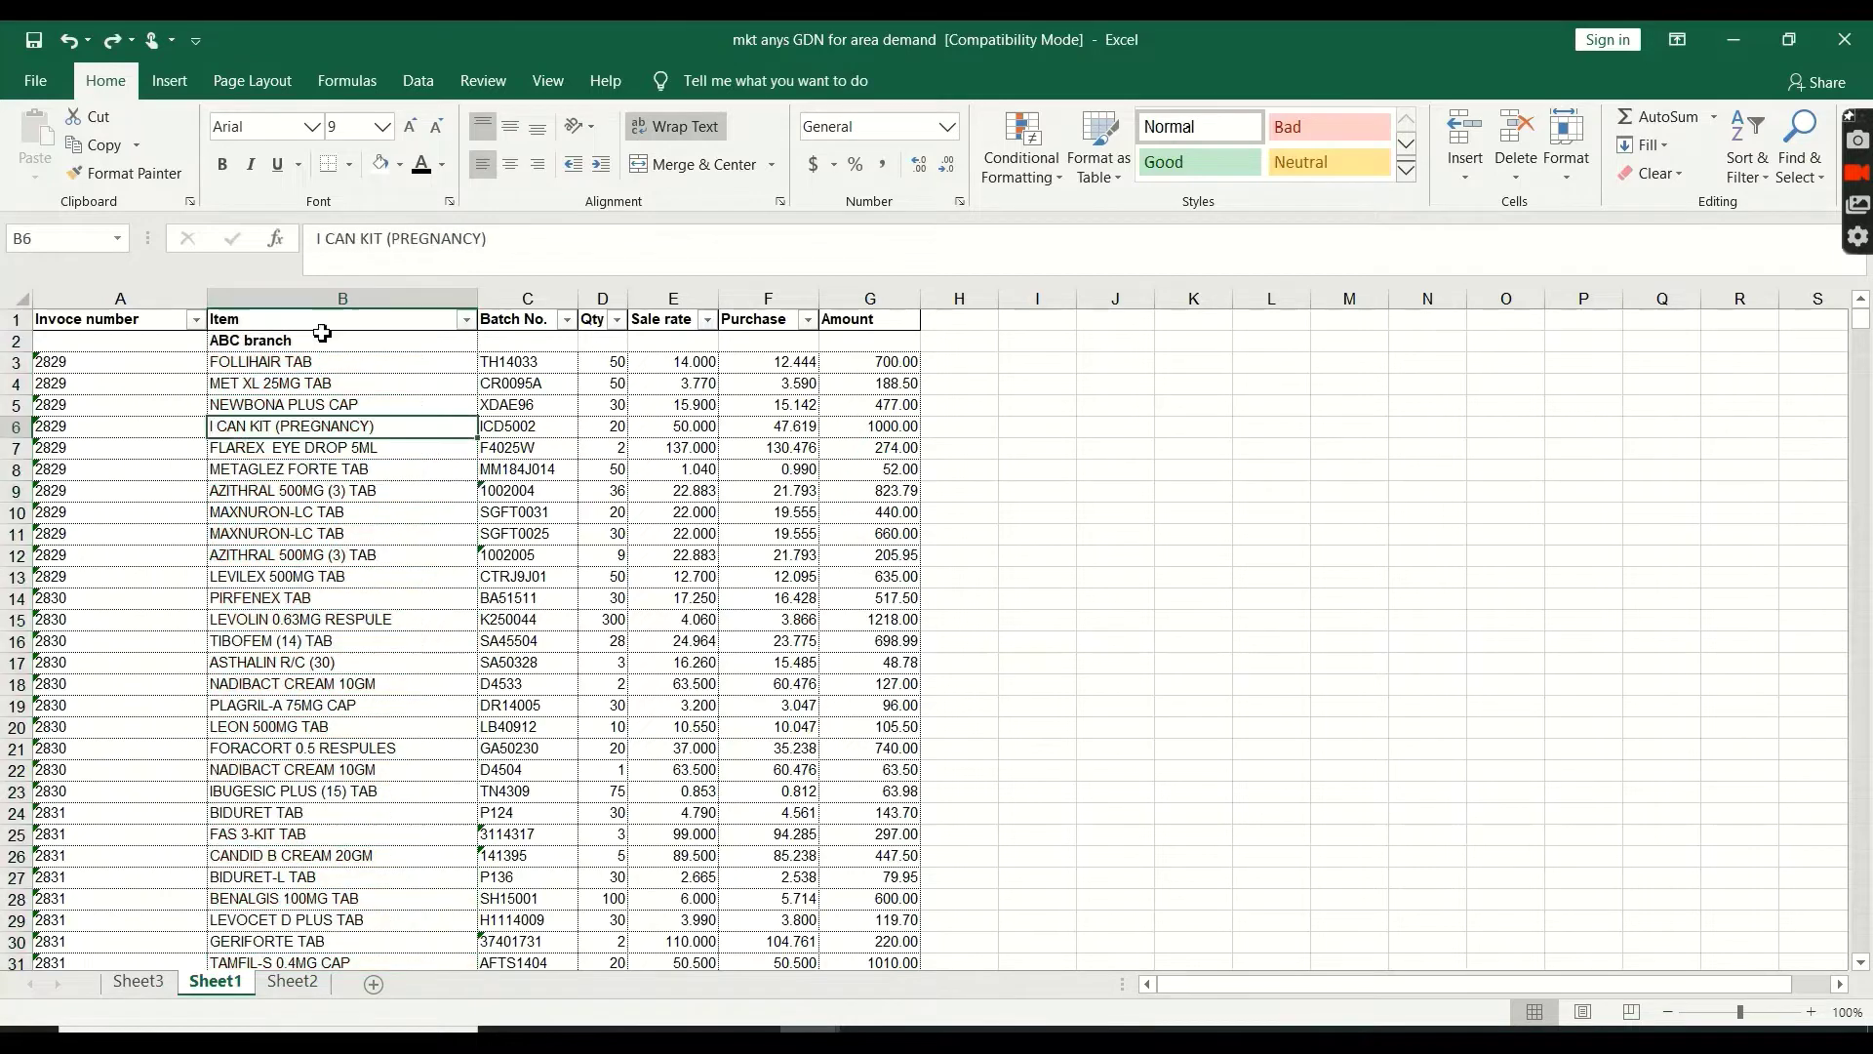
# Preview the Duplicate Values highlighting rule on the Item column and cancel it without applying
pyautogui.click(320, 301)
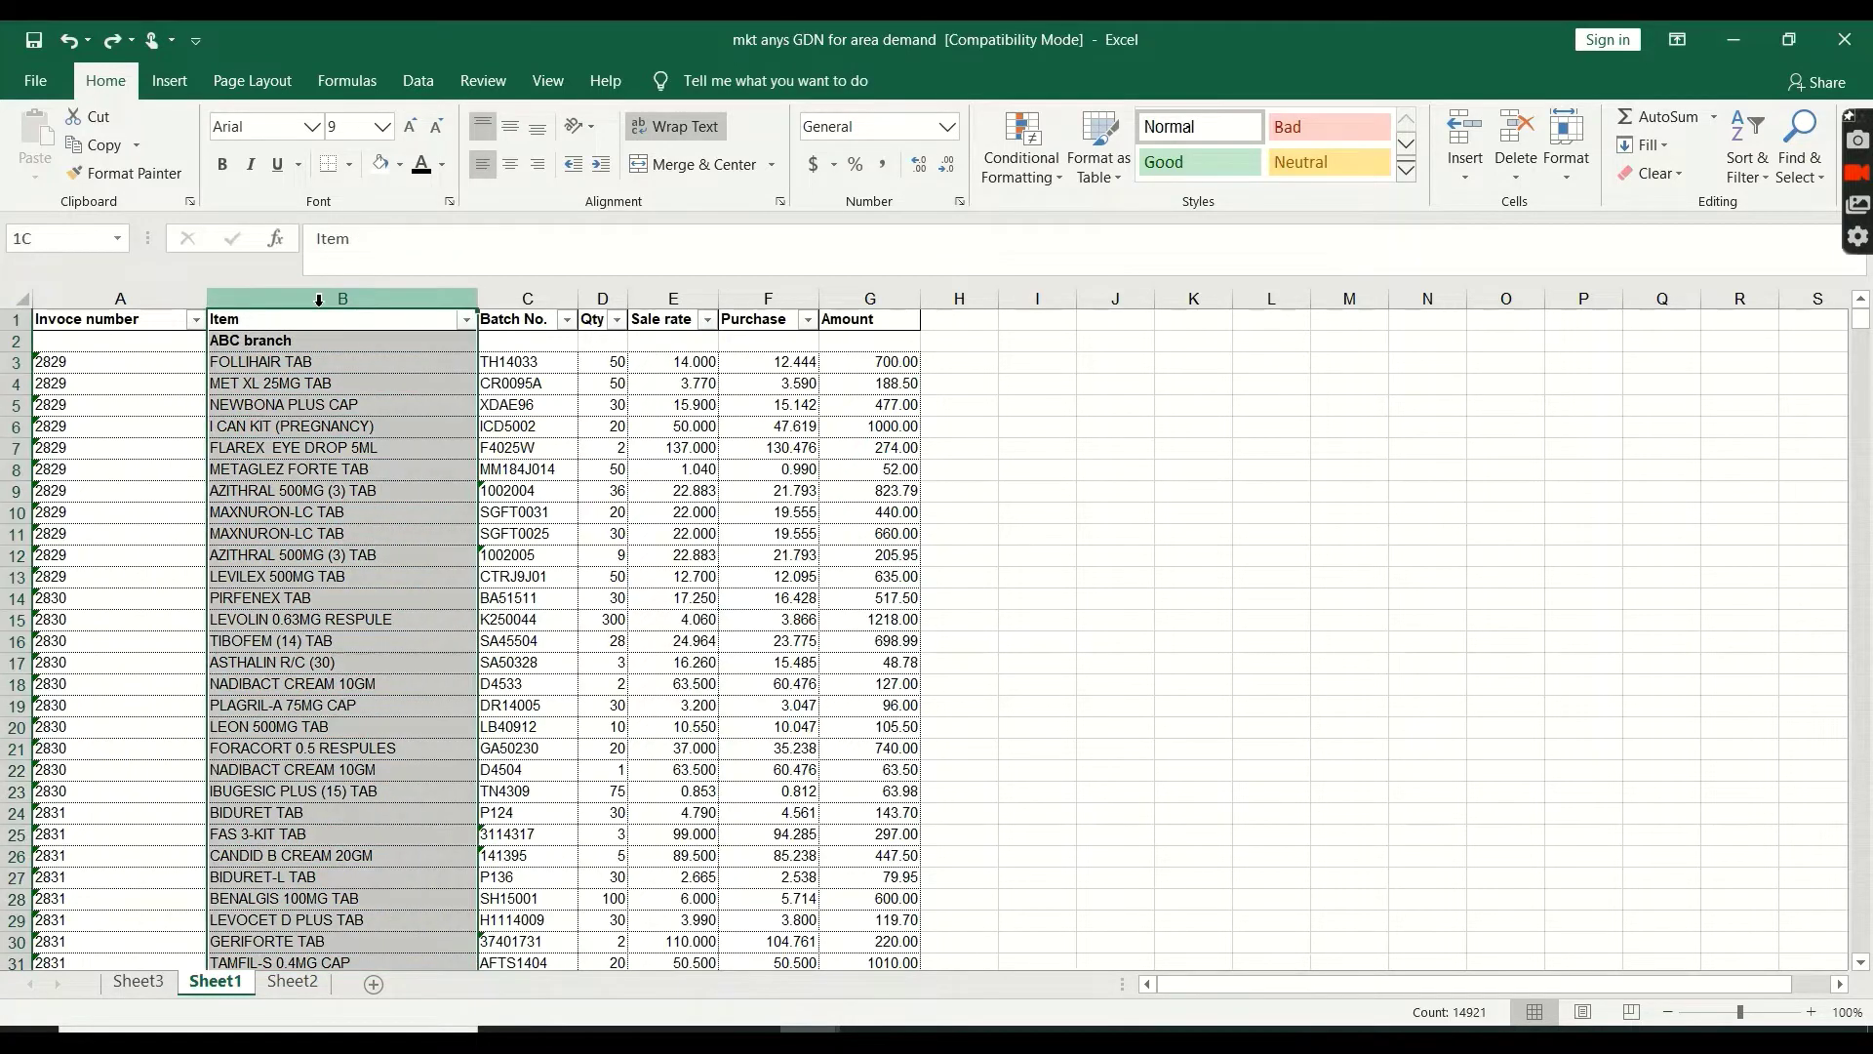
pyautogui.click(1021, 146)
pyautogui.moveTo(1063, 224)
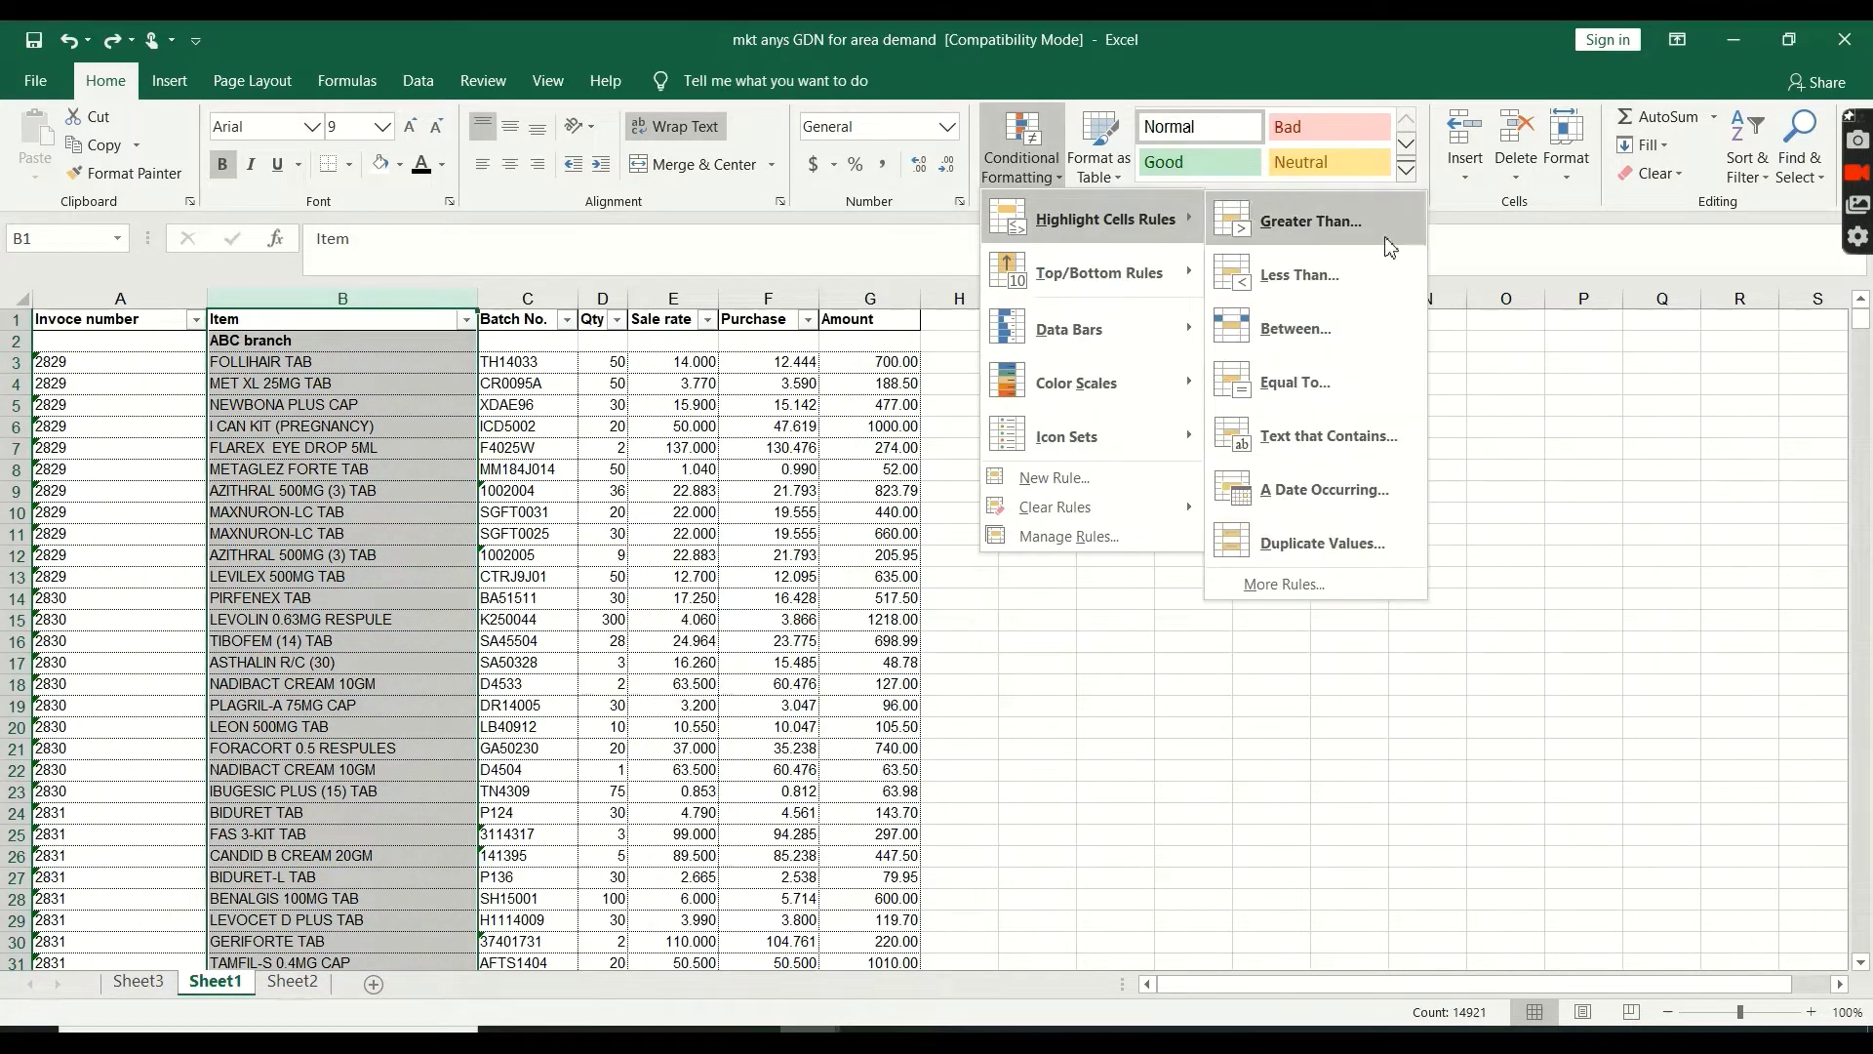
pyautogui.click(1346, 543)
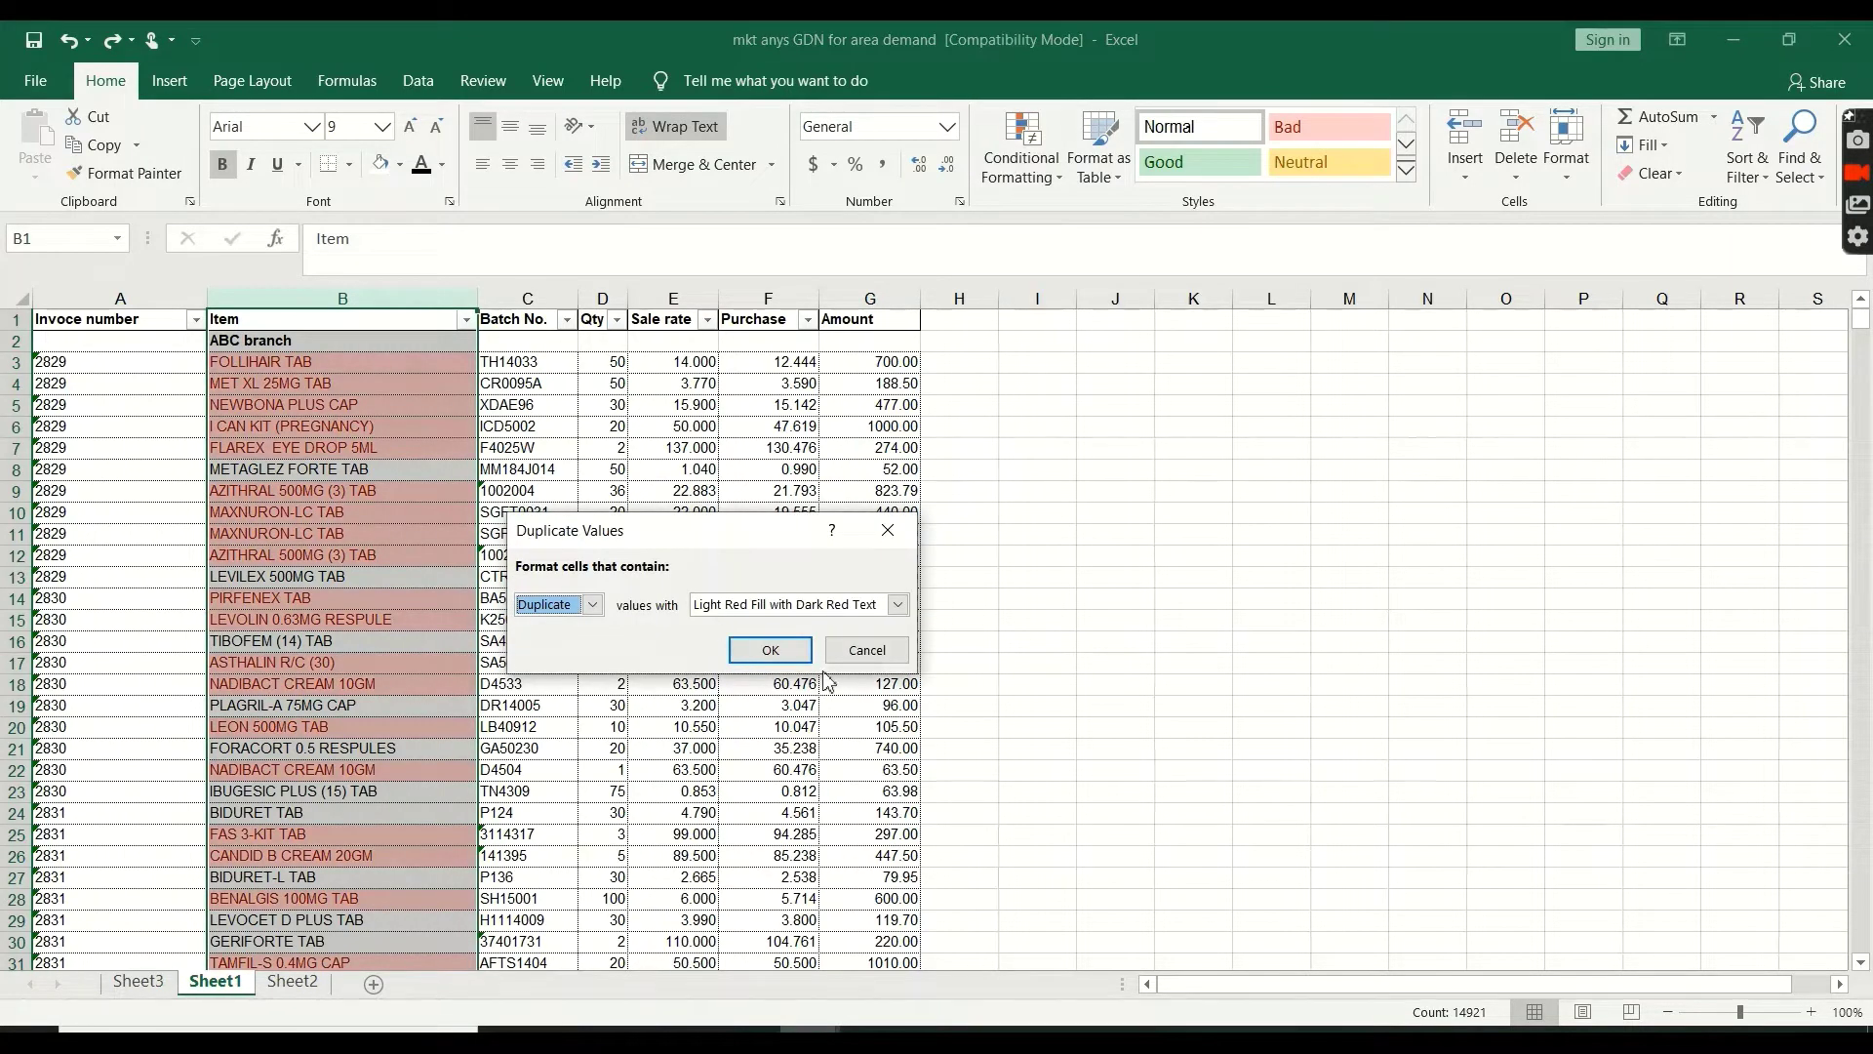
pyautogui.click(863, 660)
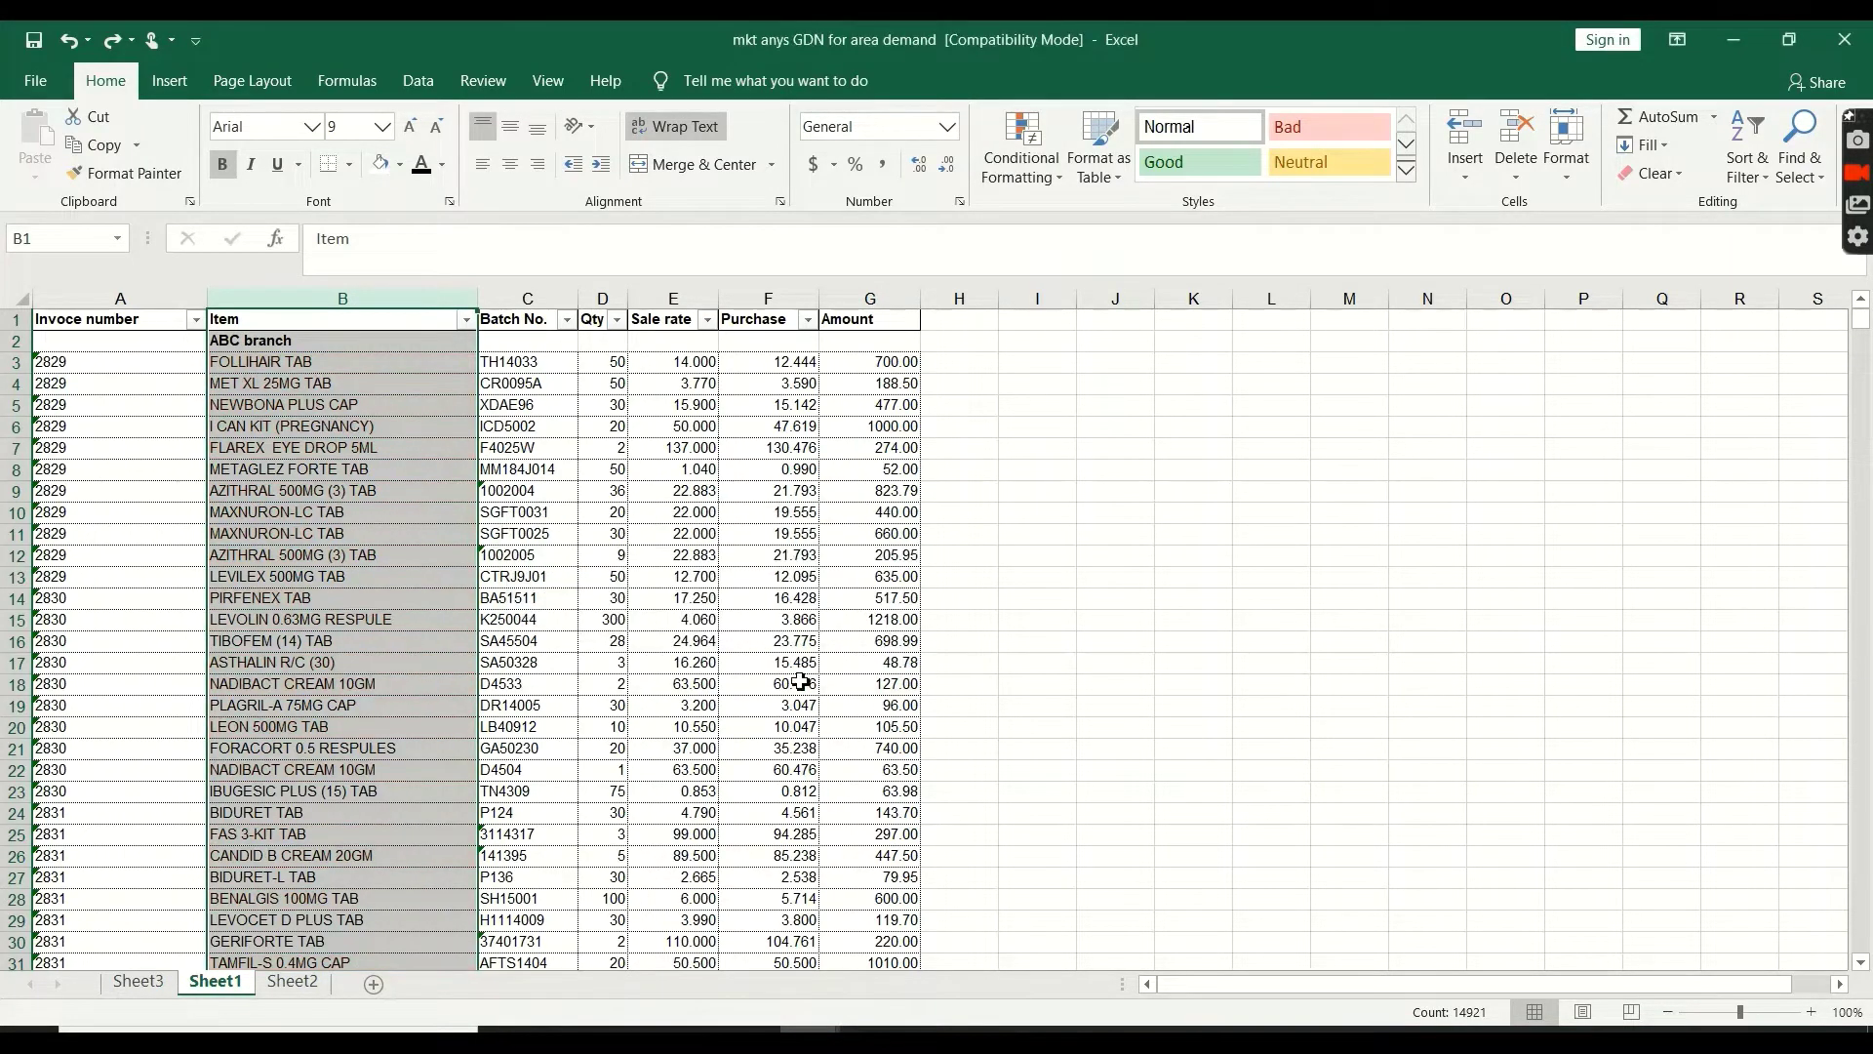
pyautogui.click(768, 682)
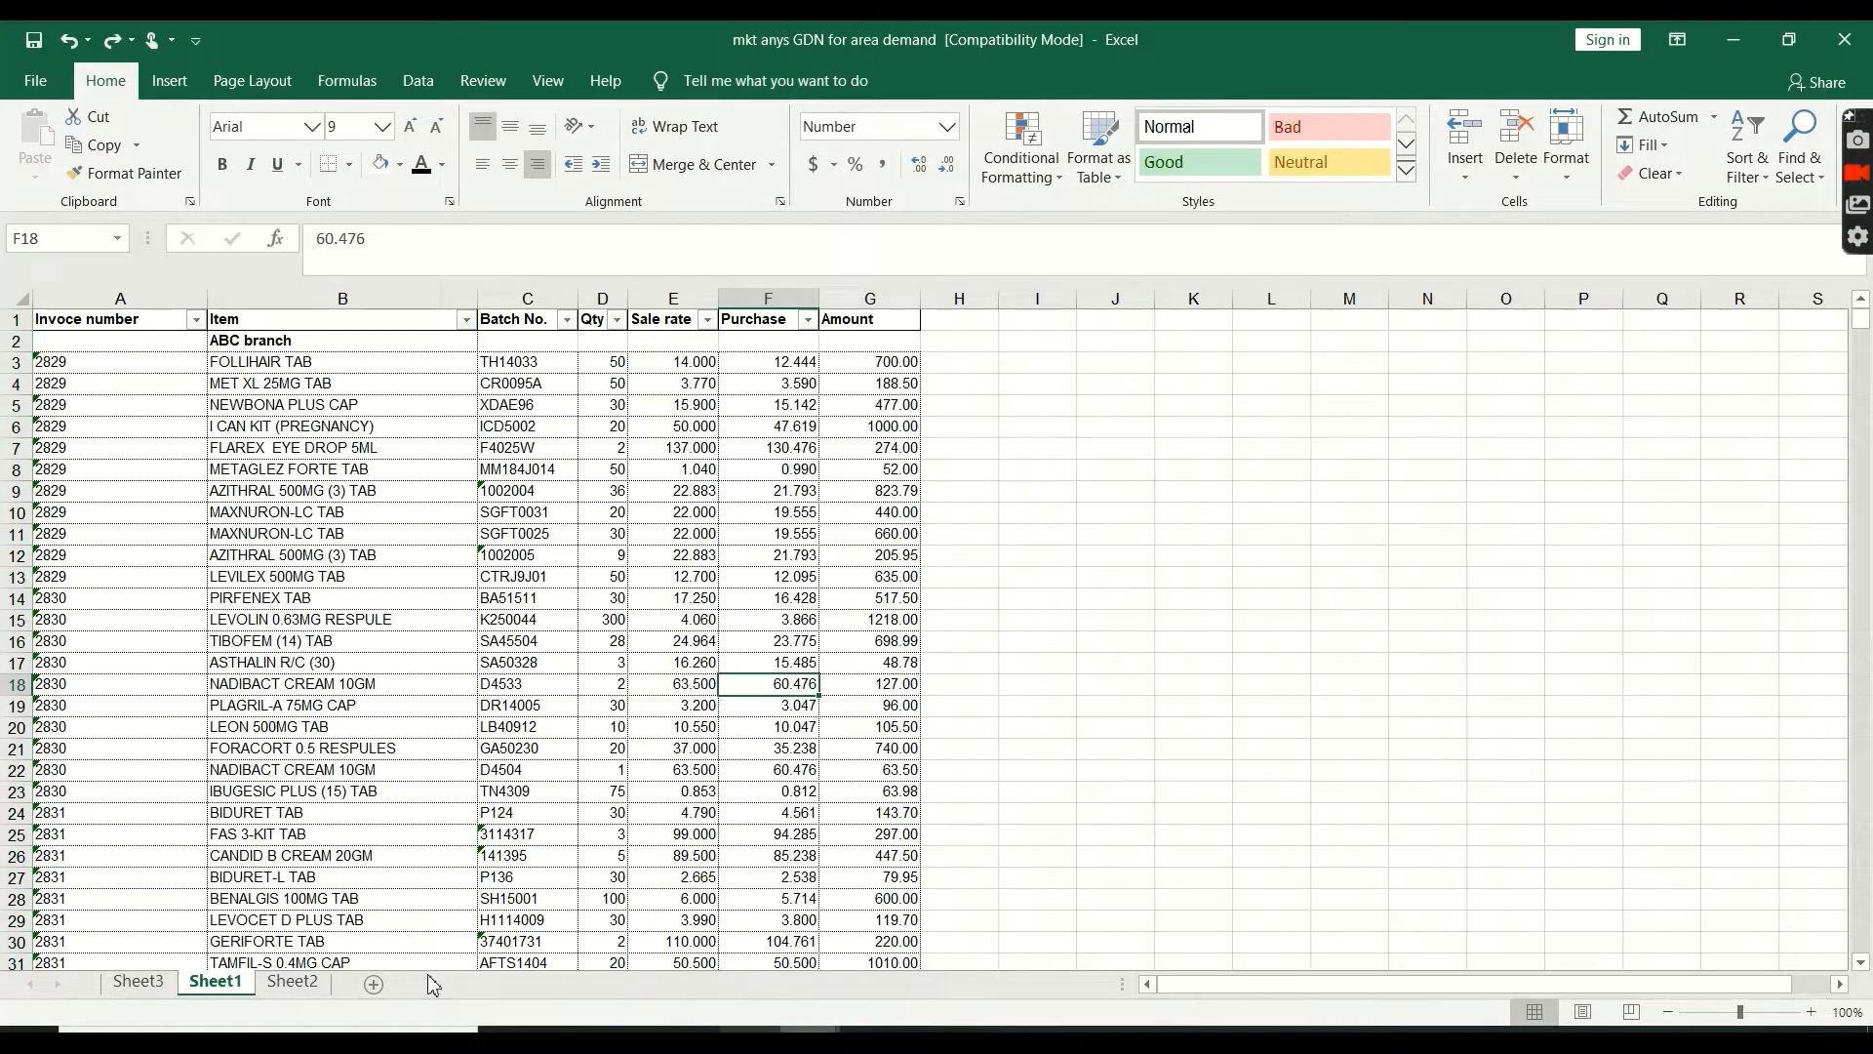
pyautogui.press('Right')
# Go back to the PivotTable on Sheet3 and add Sale rate to its values below Sum of Qty
pyautogui.click(293, 981)
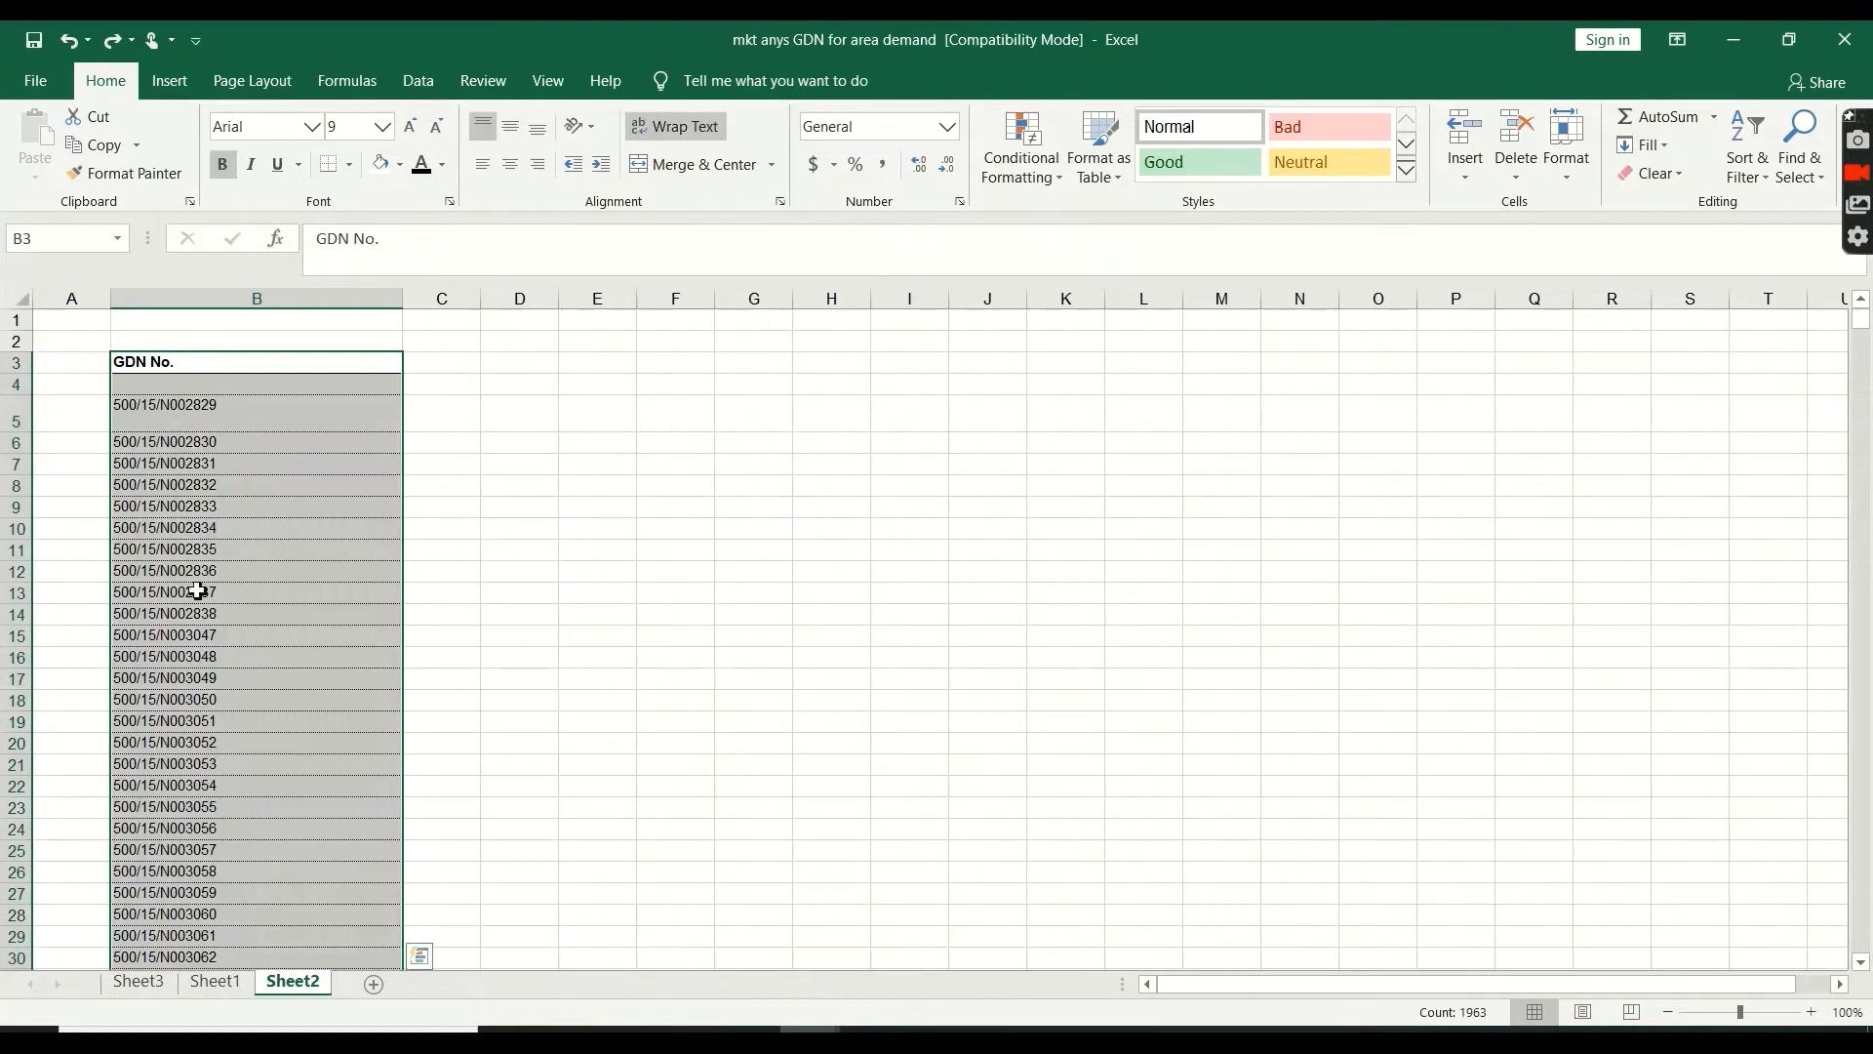
pyautogui.click(210, 956)
pyautogui.click(212, 982)
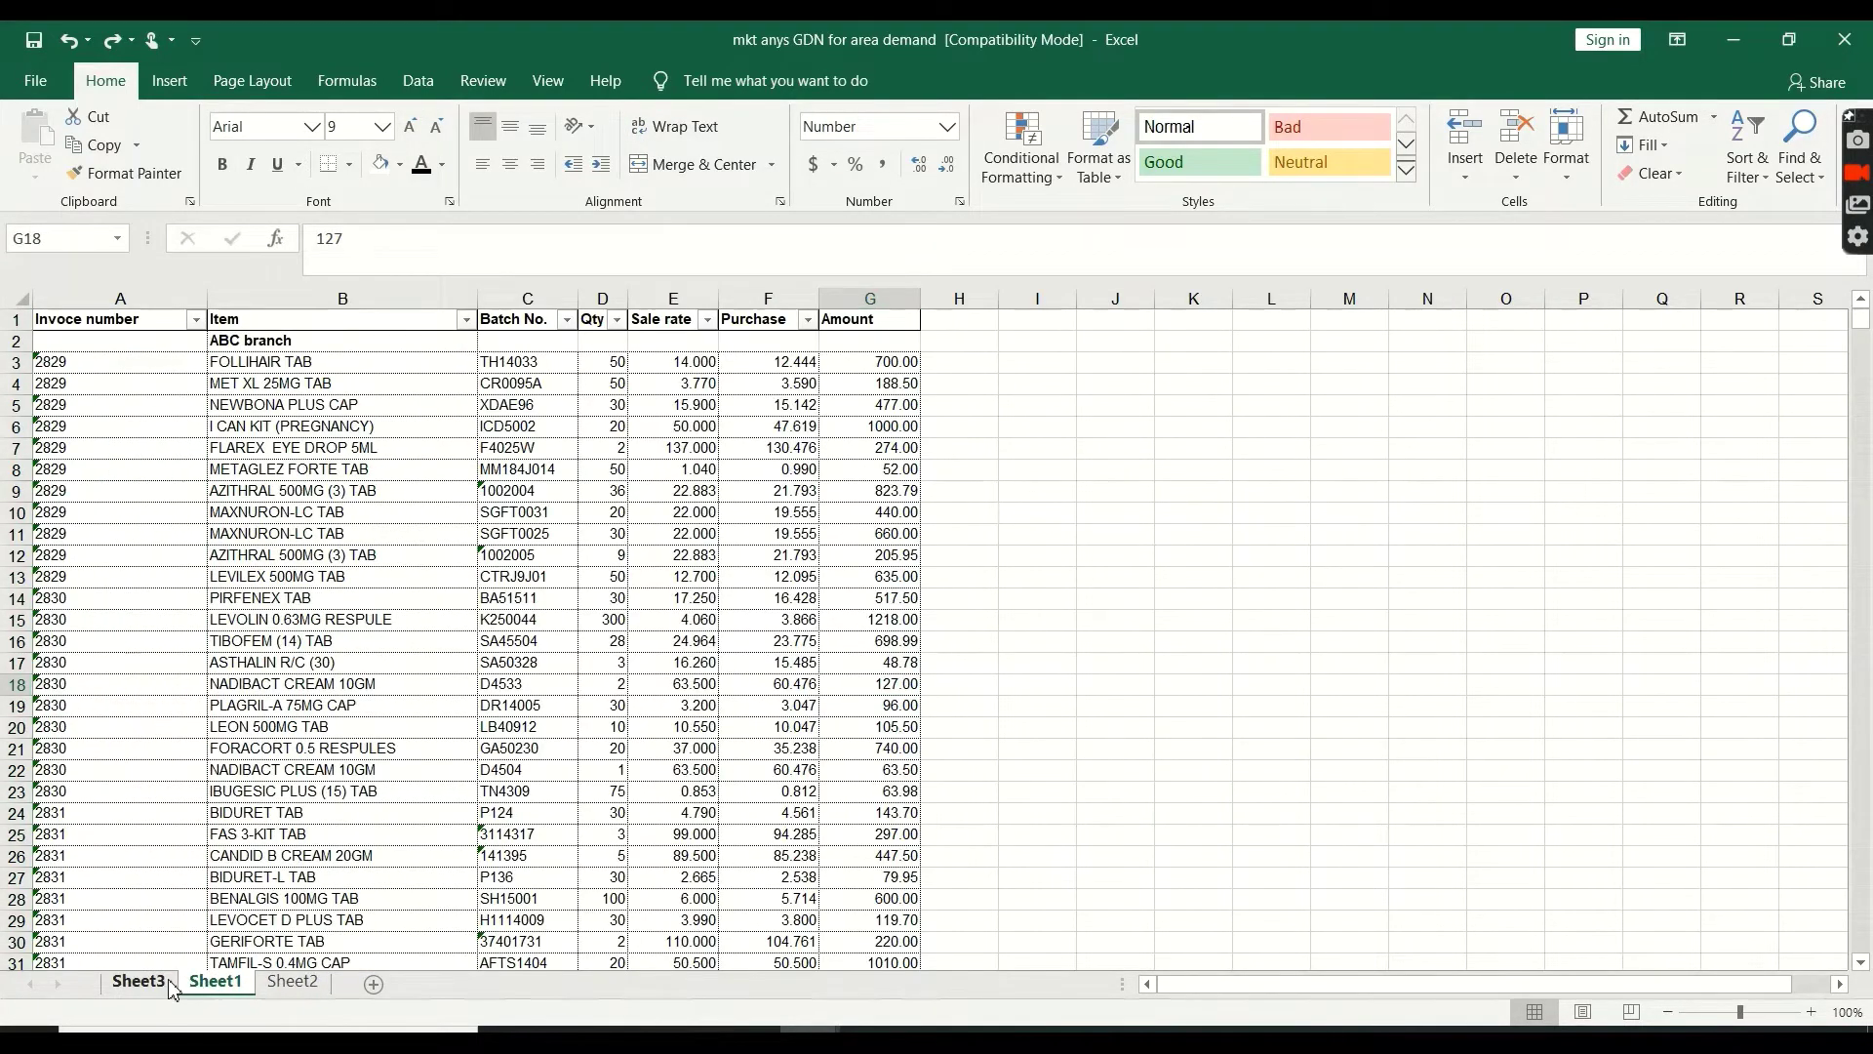
pyautogui.click(142, 982)
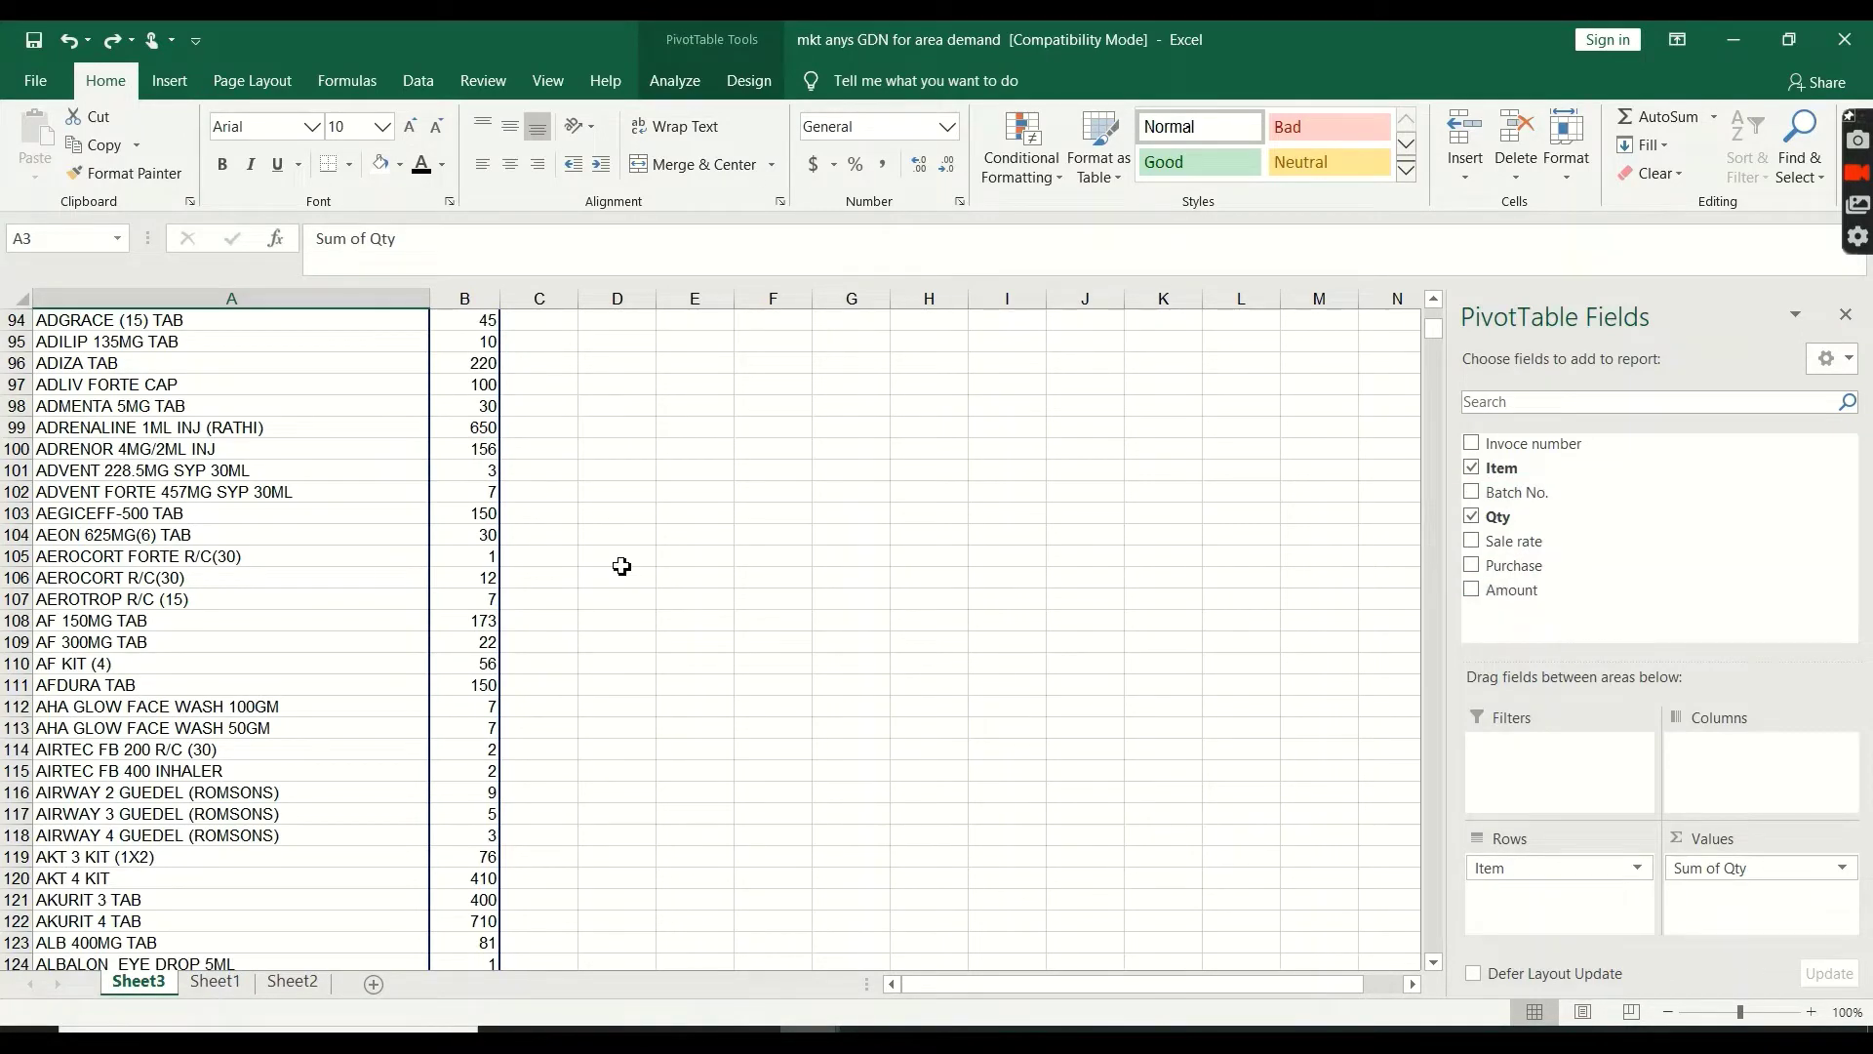
pyautogui.scroll(18, 452, 444)
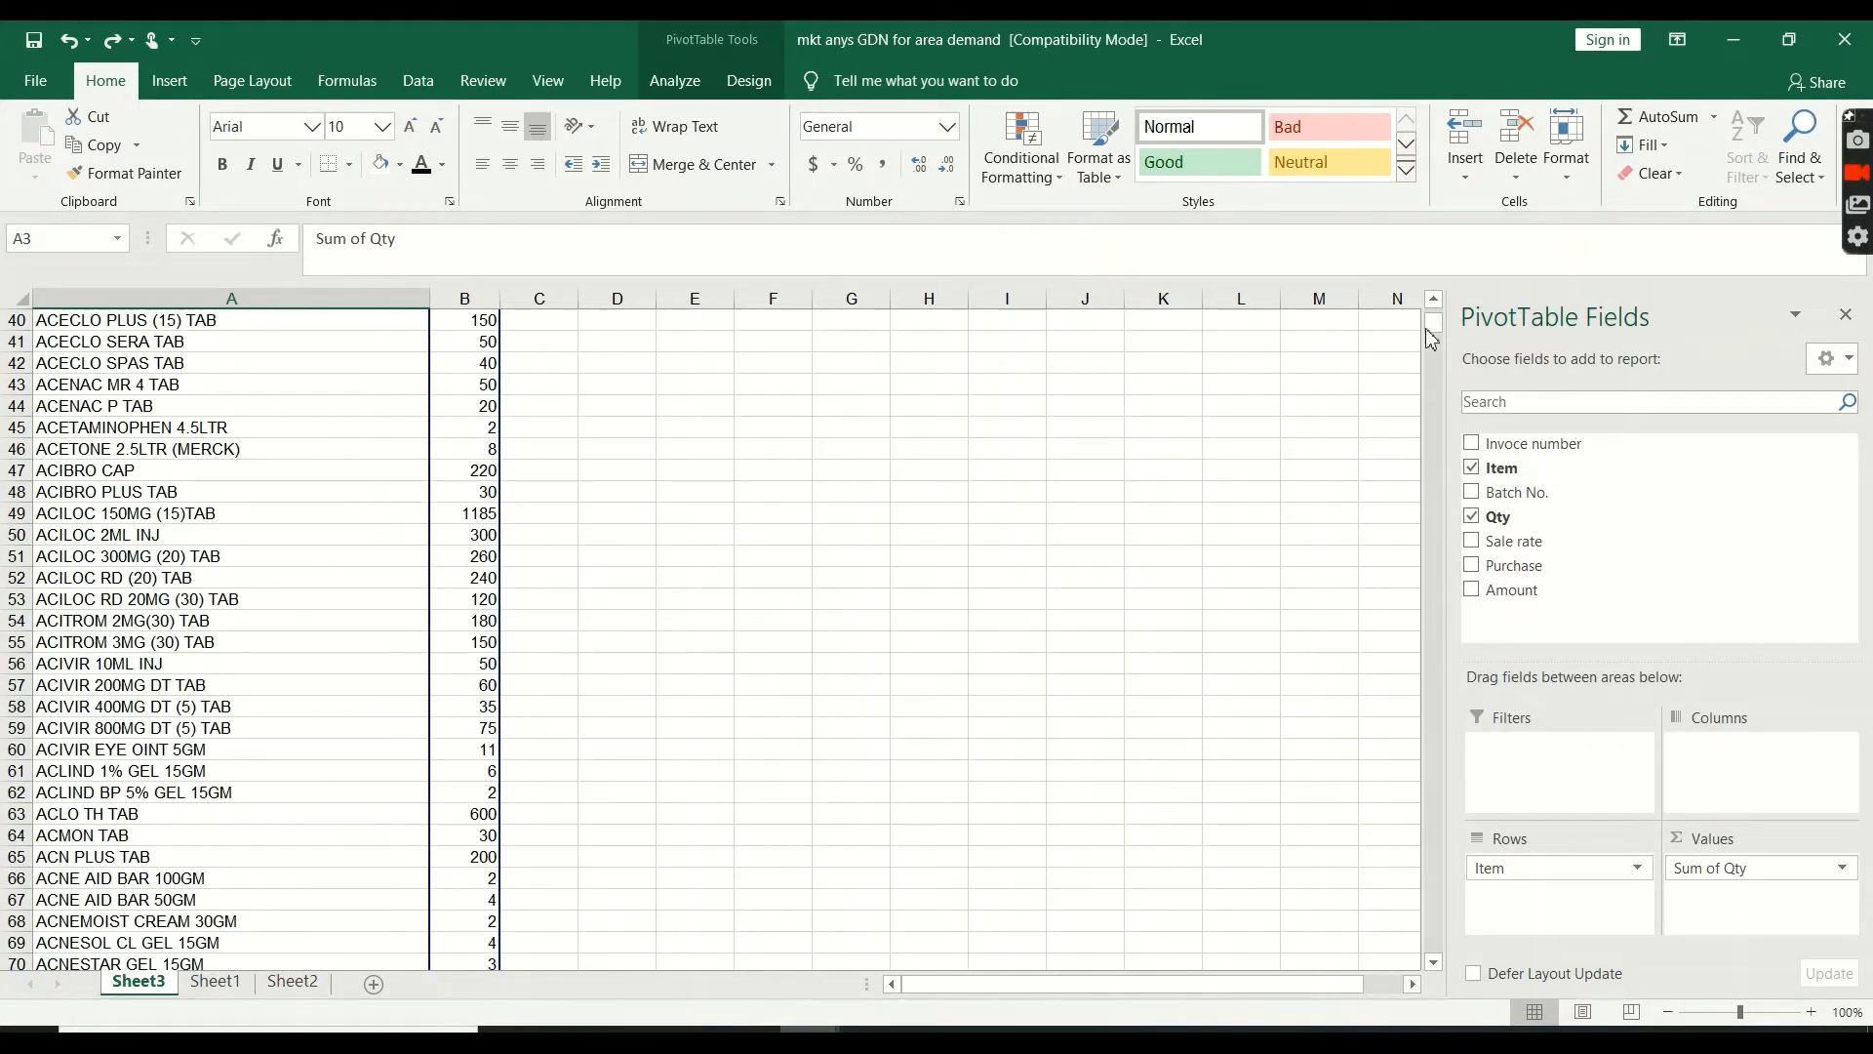
pyautogui.moveTo(1433, 322); pyautogui.dragTo(1433, 304)
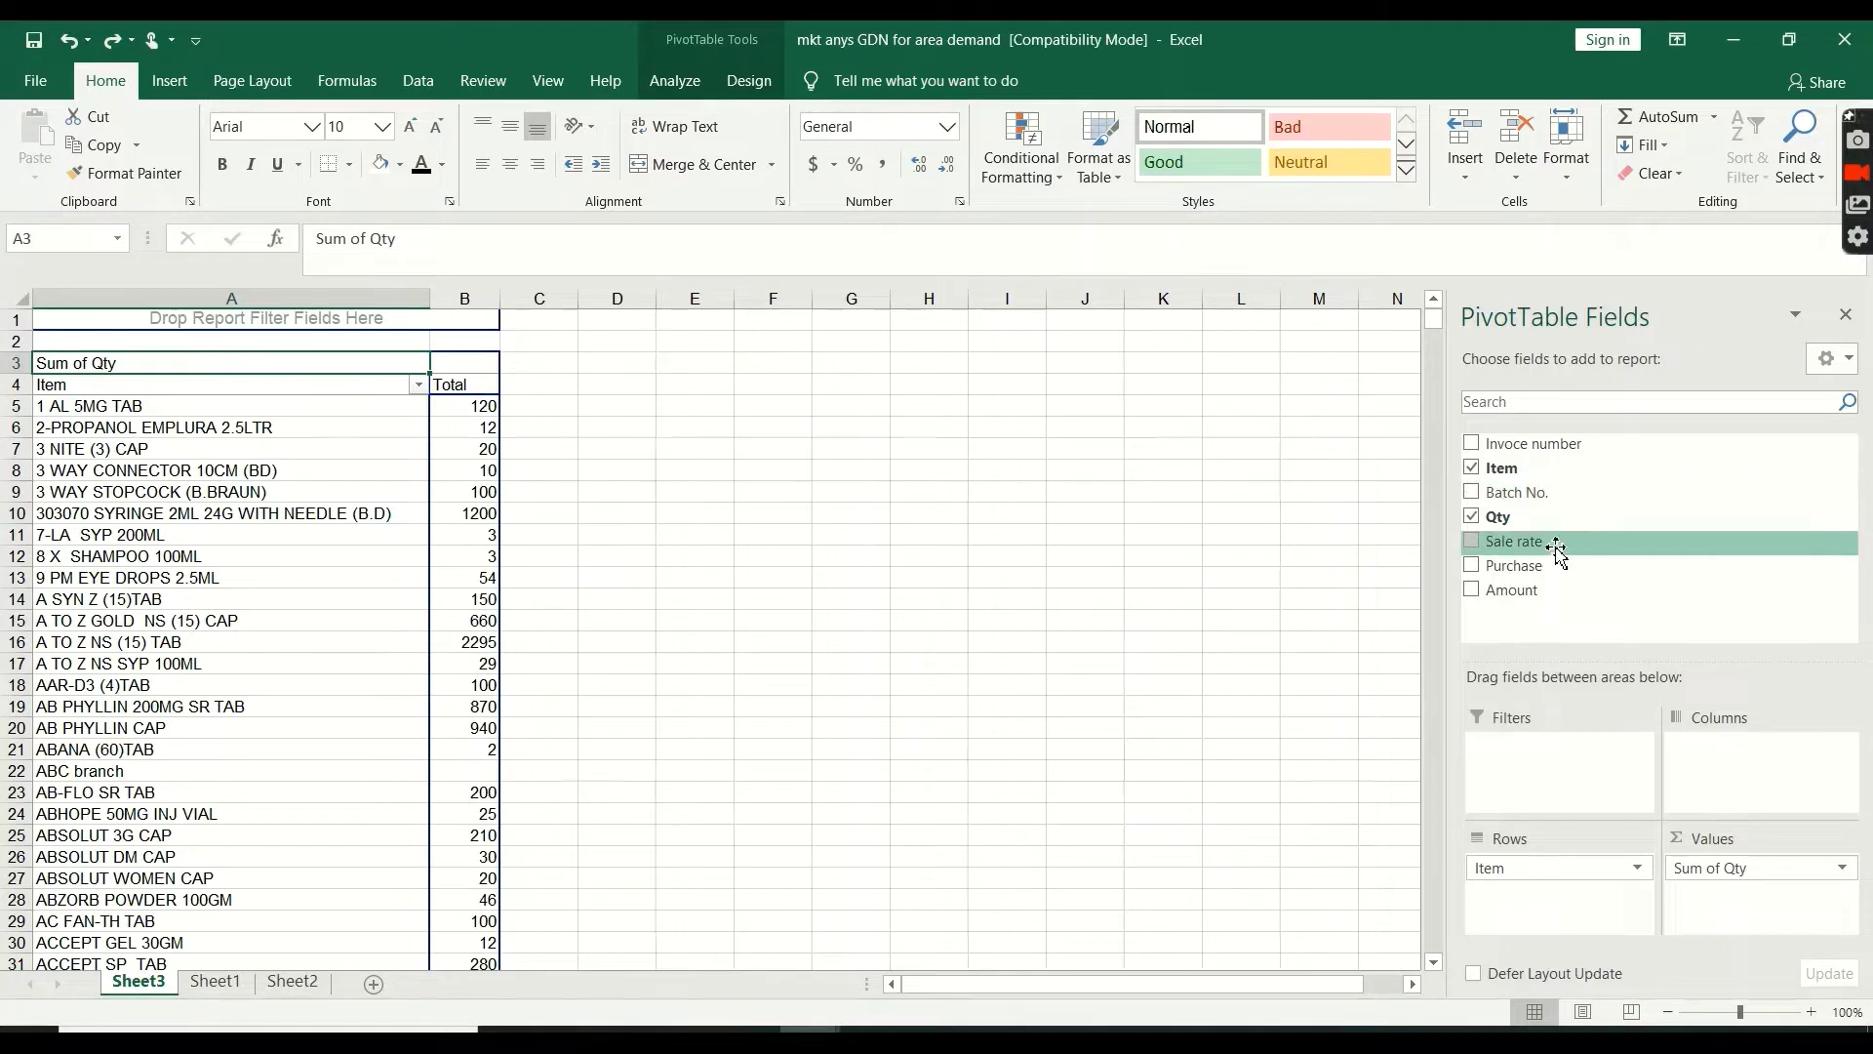
pyautogui.moveTo(1557, 549); pyautogui.dragTo(1756, 896)
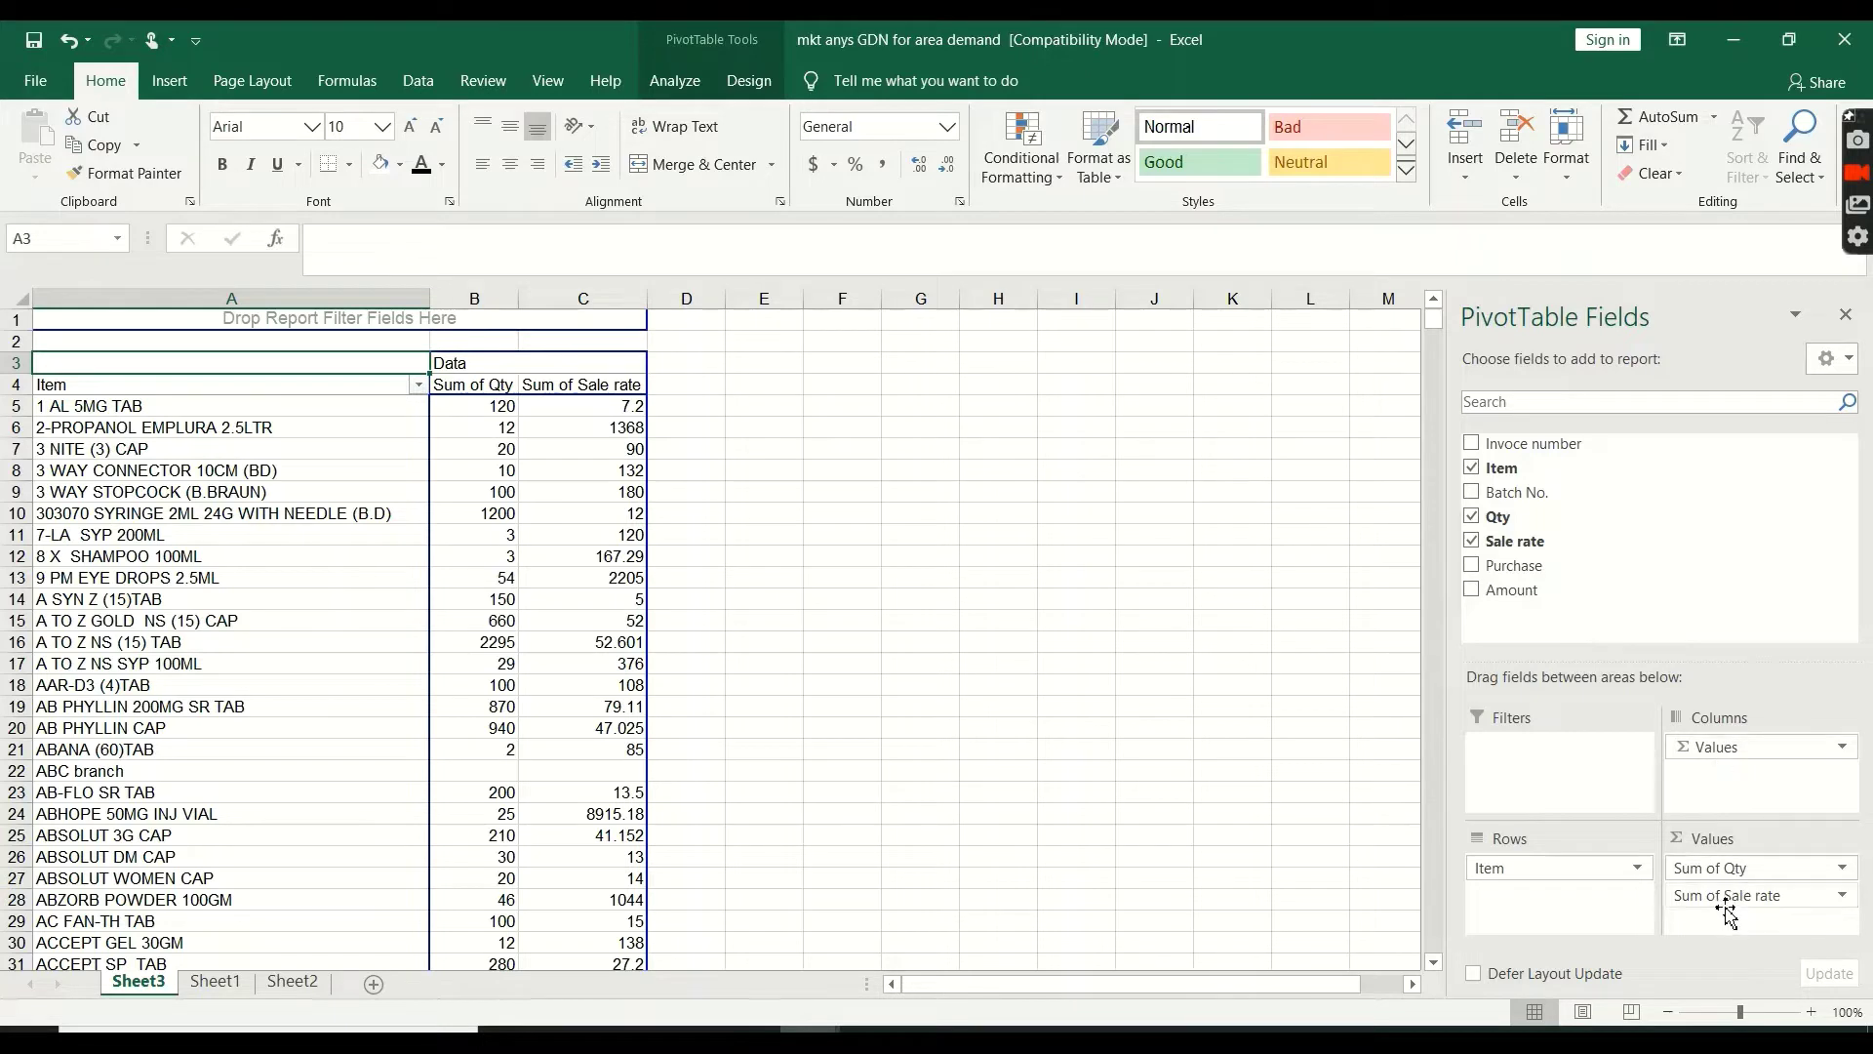
# Remove Sale rate, Item and Qty from the PivotTable layout and place Invoce number in its rows
pyautogui.moveTo(1729, 910); pyautogui.dragTo(1534, 589)
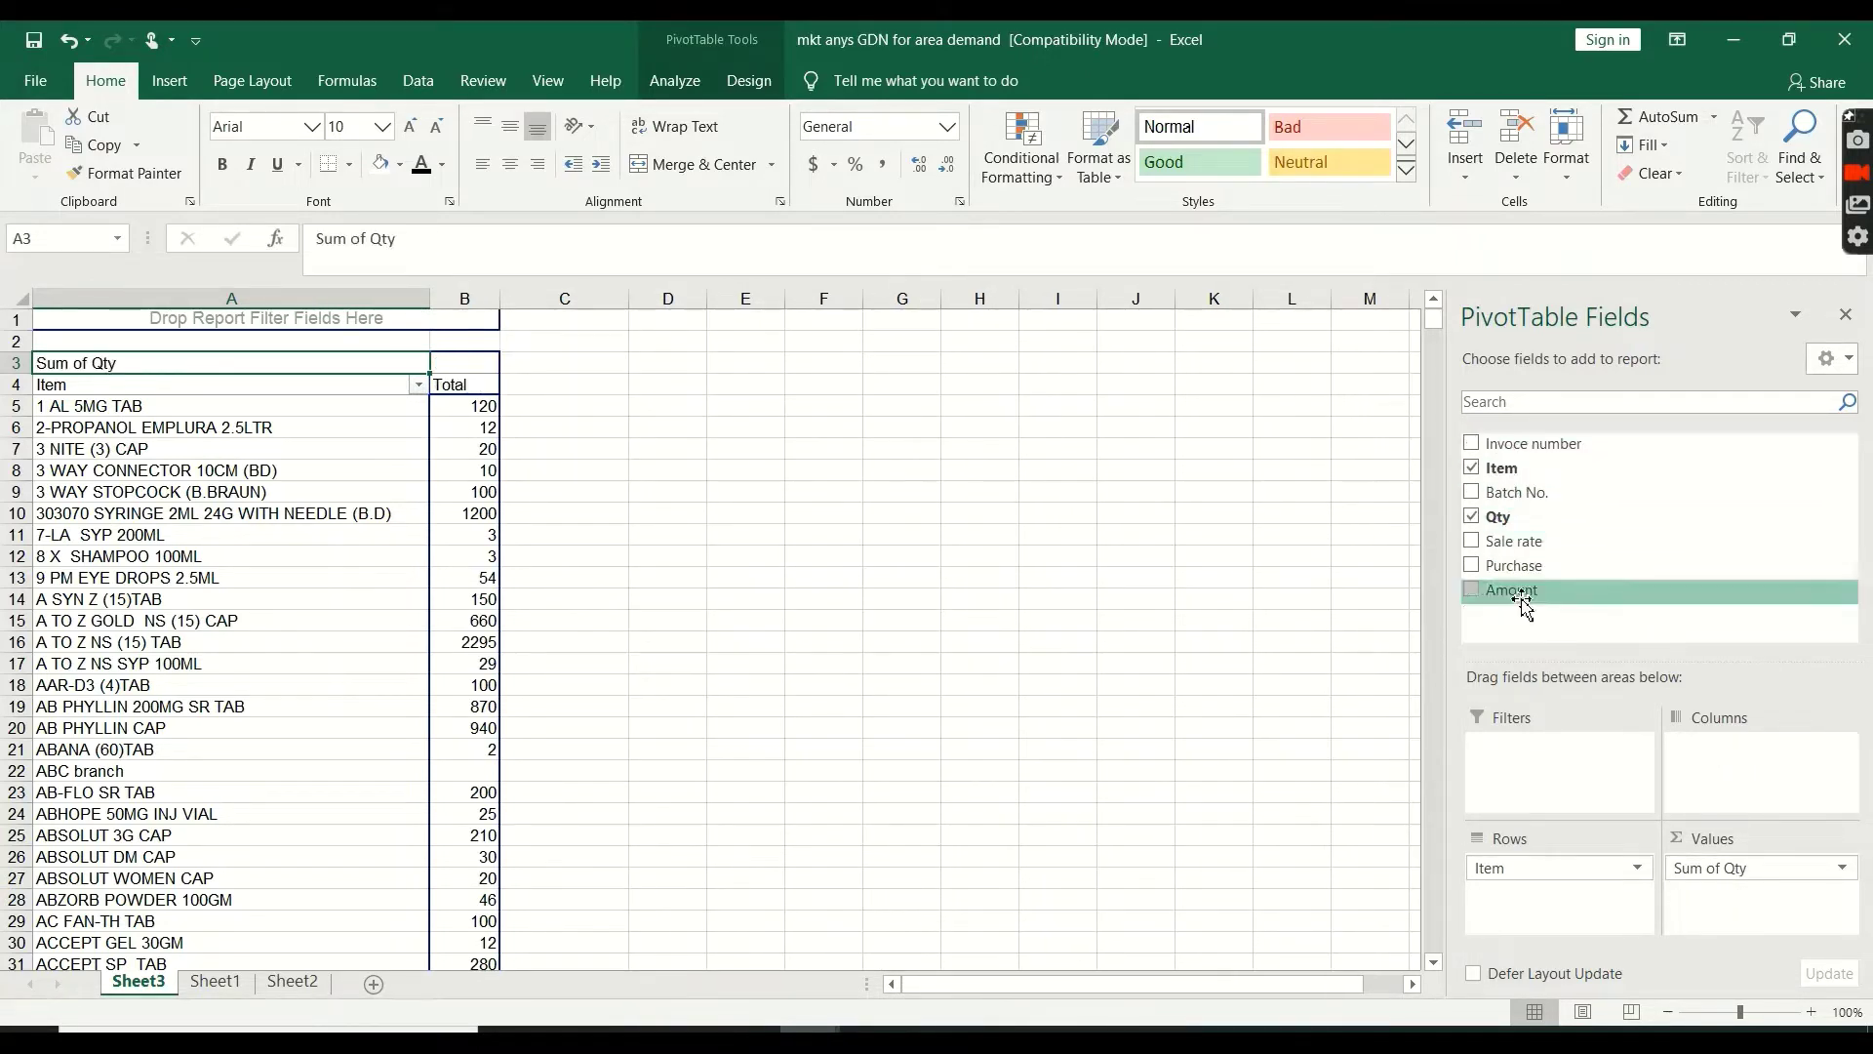
pyautogui.moveTo(1580, 865); pyautogui.dragTo(1590, 722)
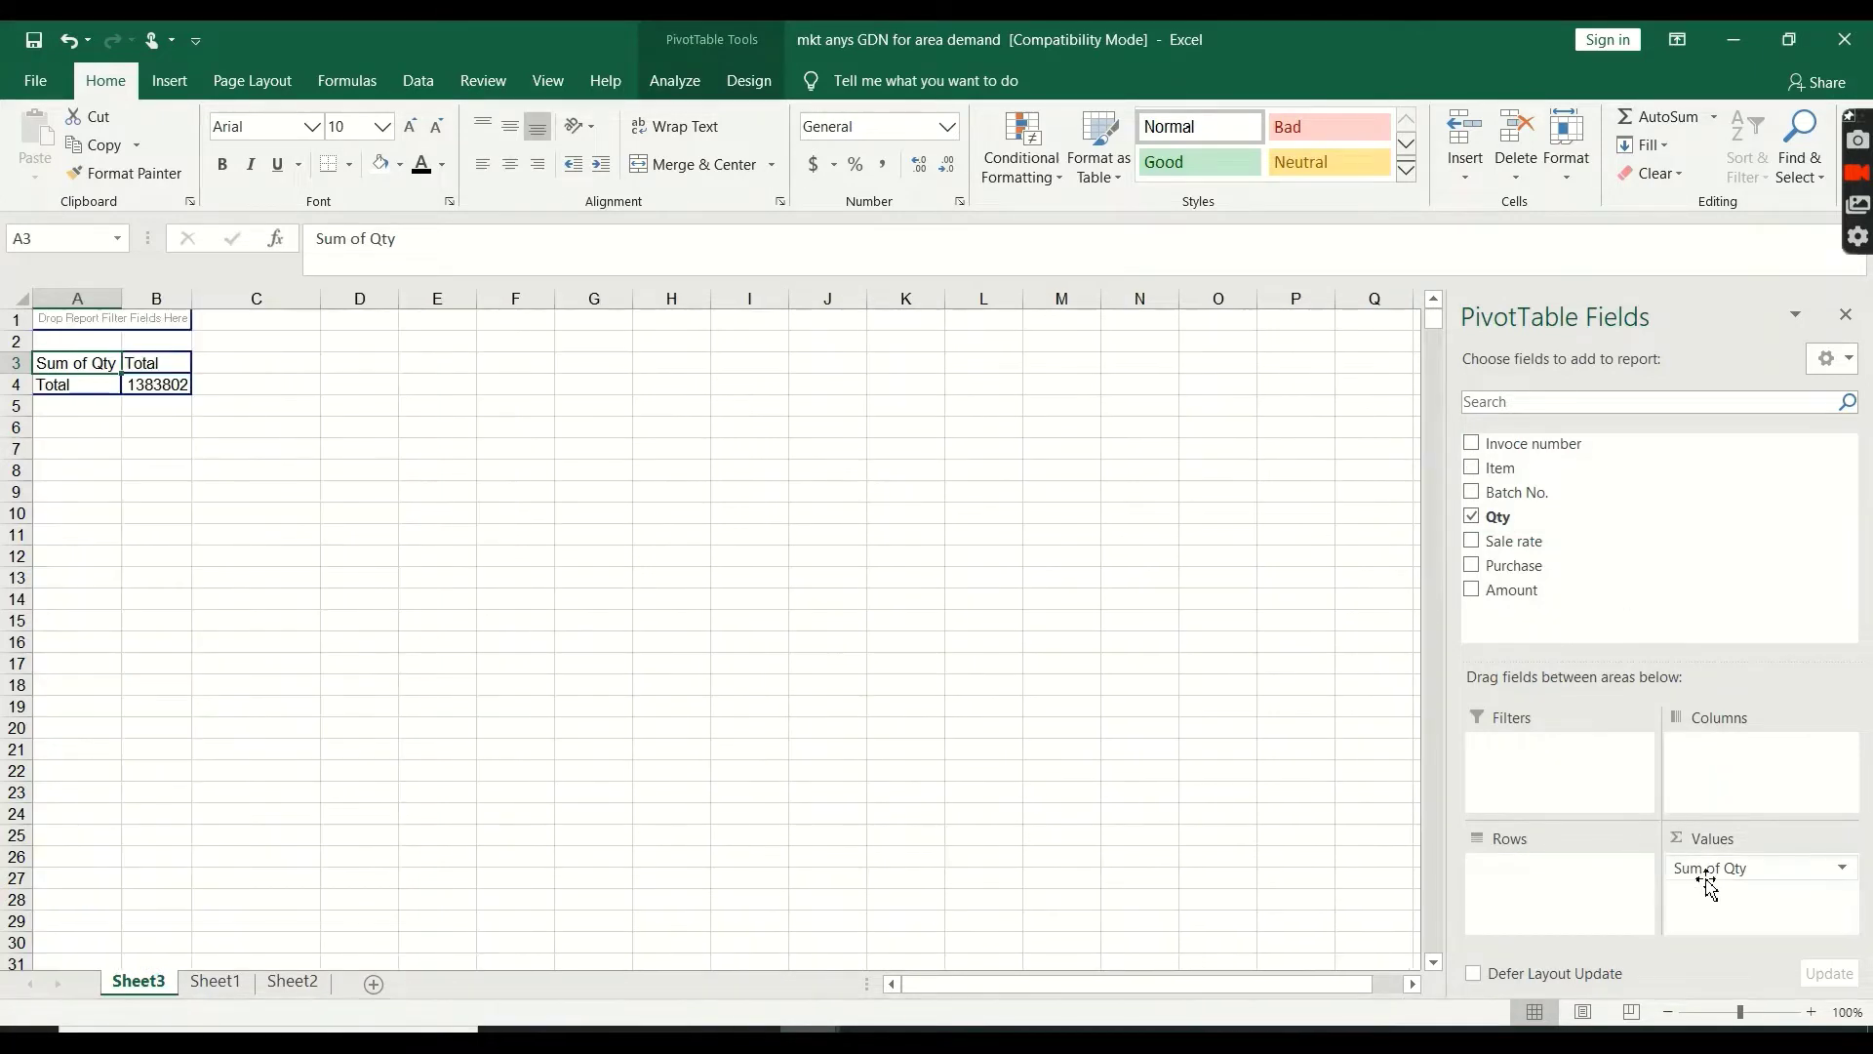
pyautogui.moveTo(1706, 883); pyautogui.dragTo(1572, 874)
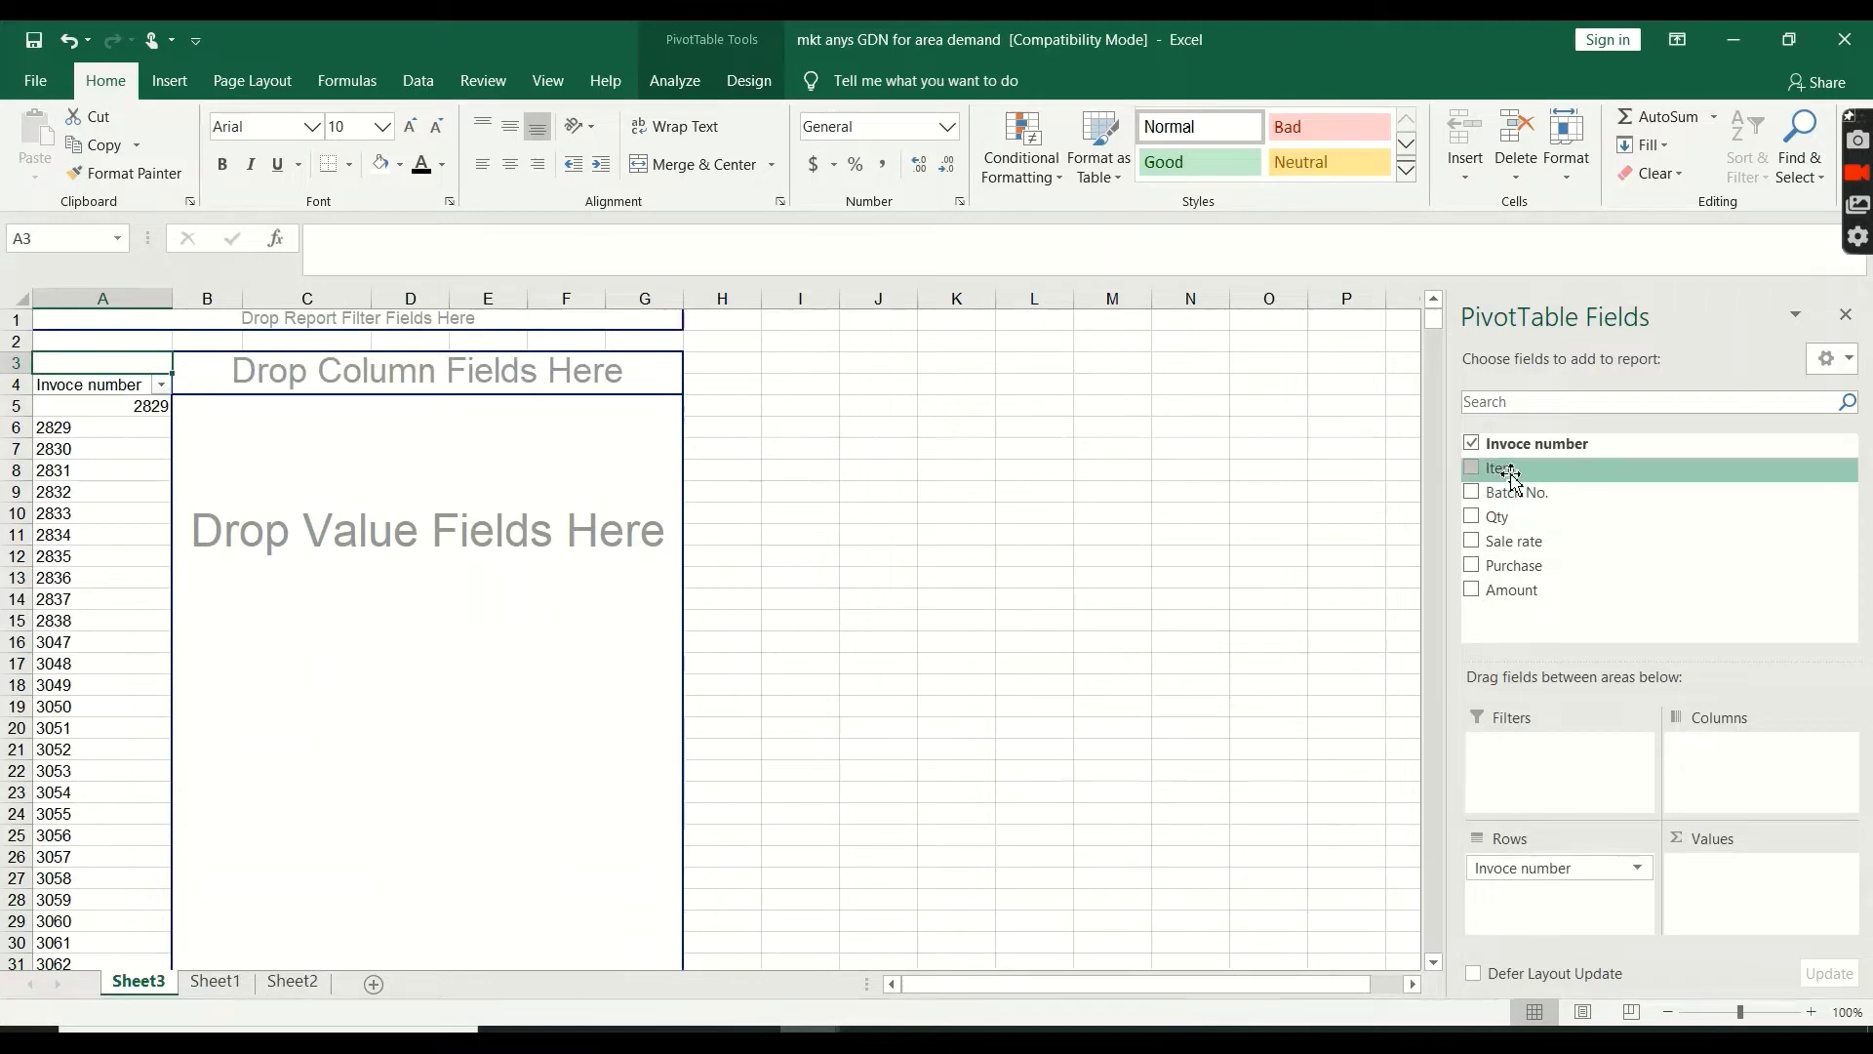
# Add Item below Invoce number in the PivotTable rows and put Qty in the values as a sum
pyautogui.moveTo(1509, 469); pyautogui.dragTo(1571, 905)
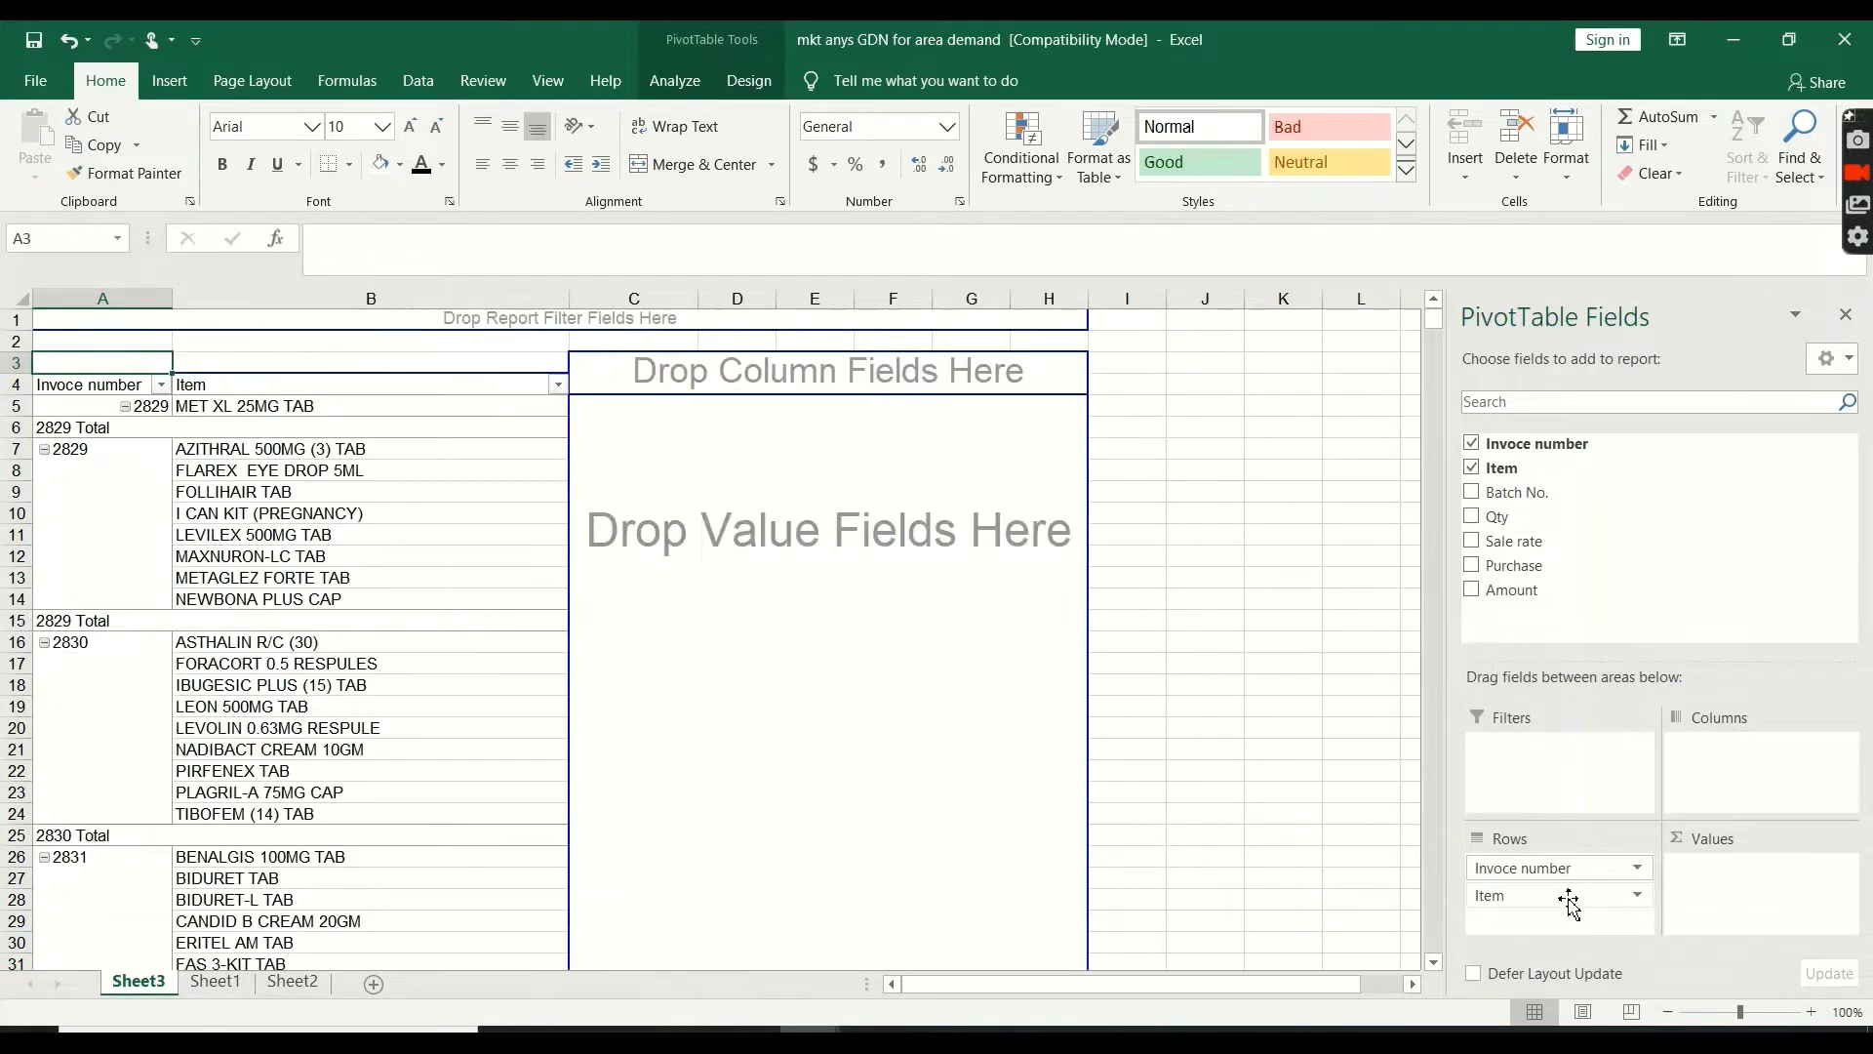
pyautogui.scroll(-2, 288, 499)
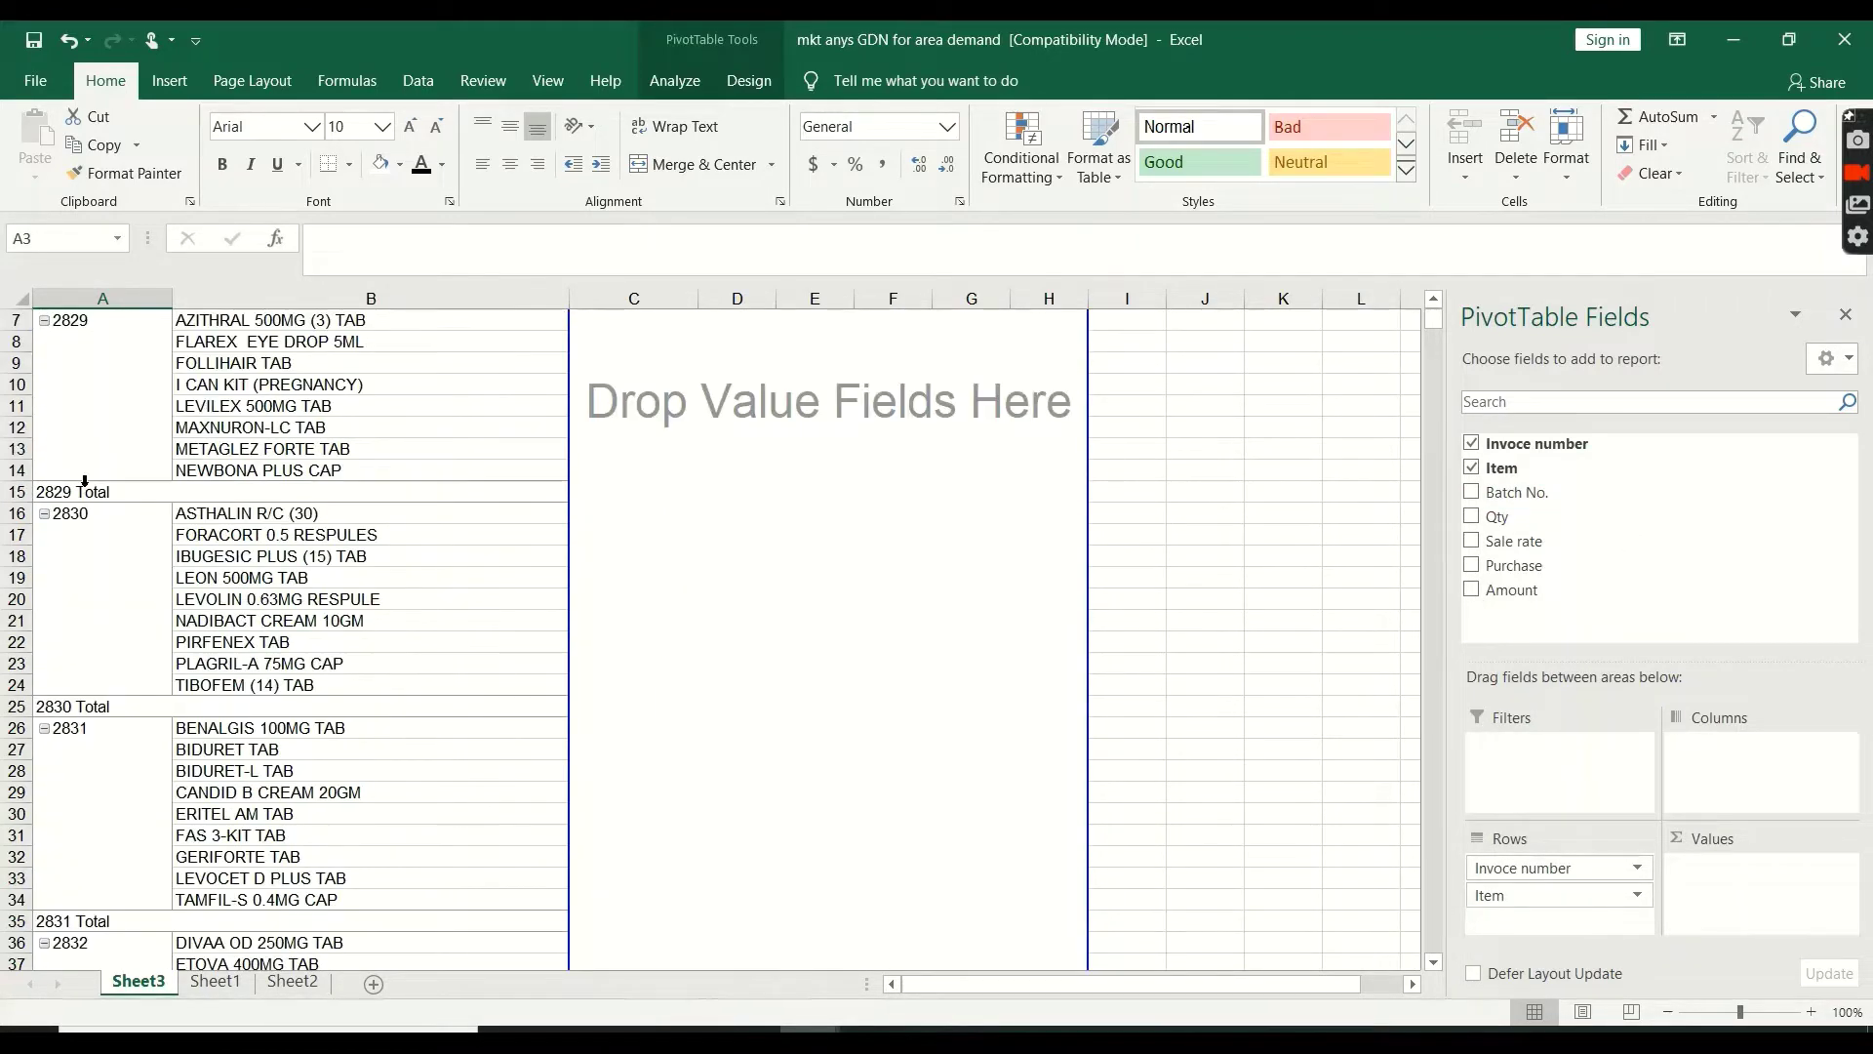
pyautogui.scroll(2, 73, 468)
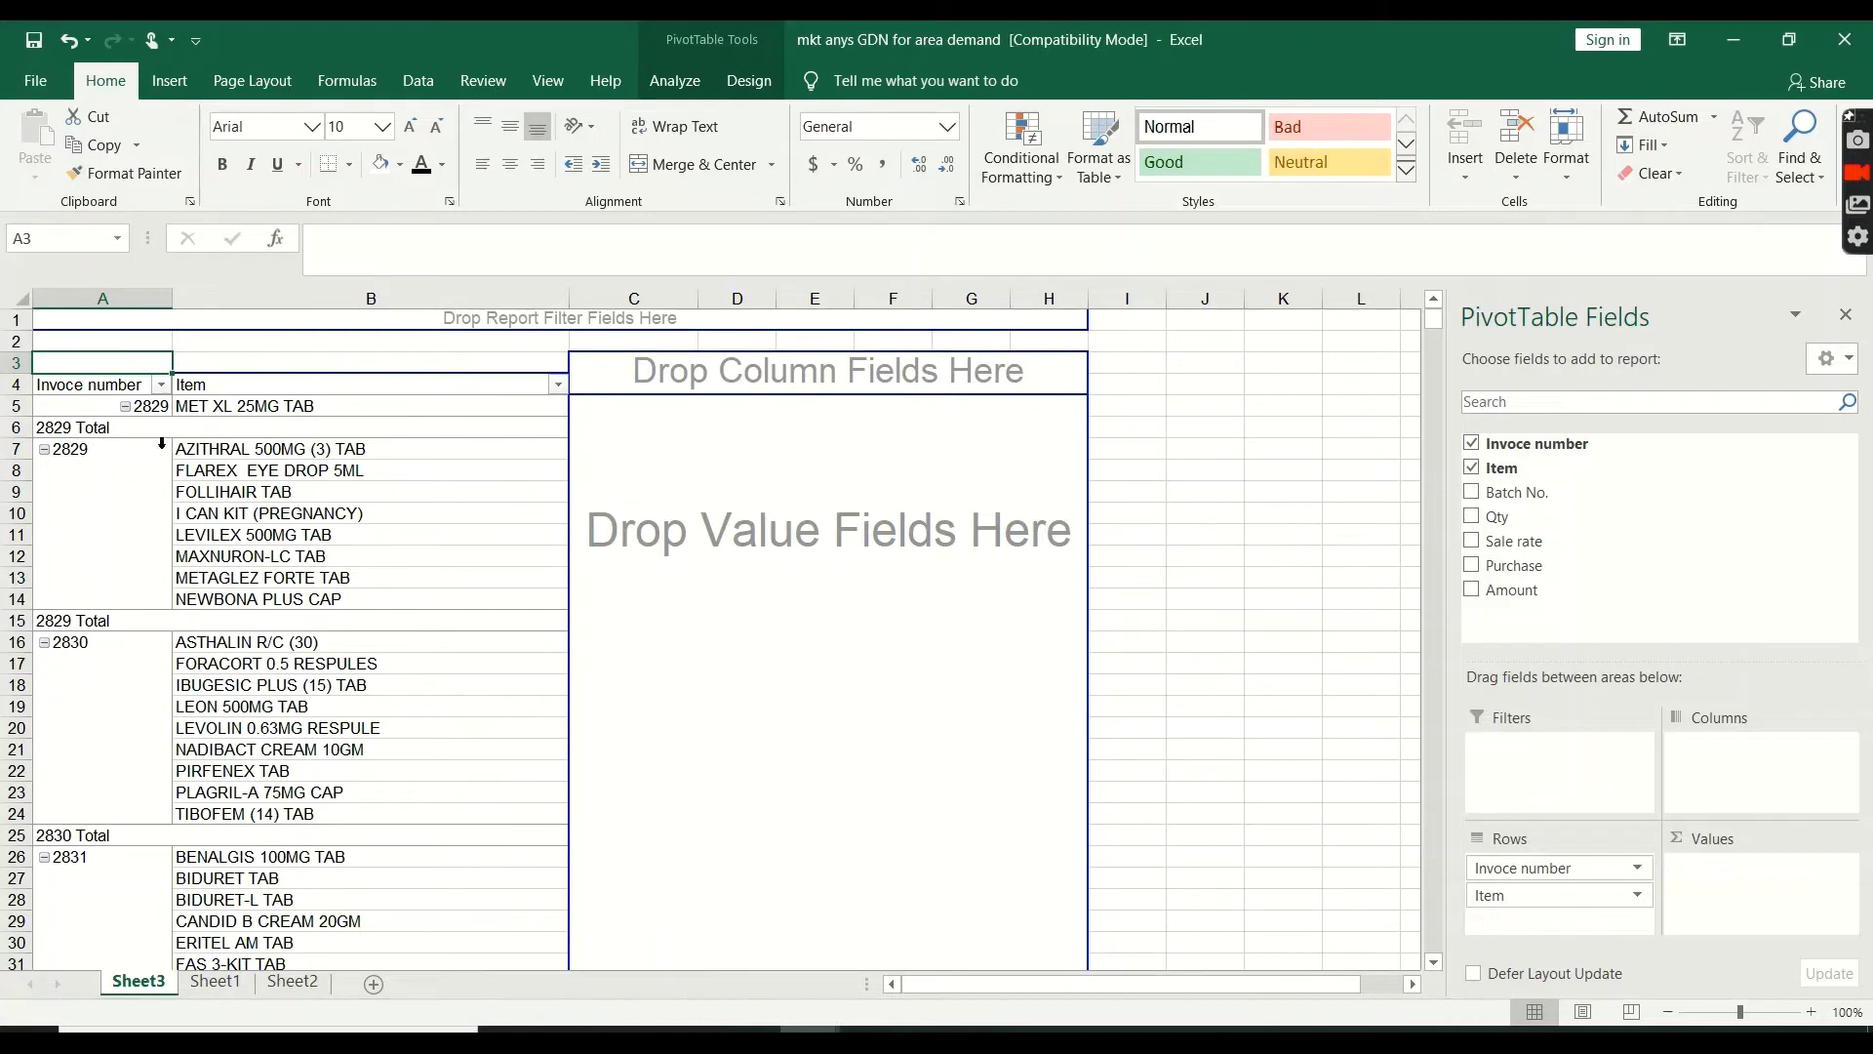
pyautogui.scroll(-1, 223, 604)
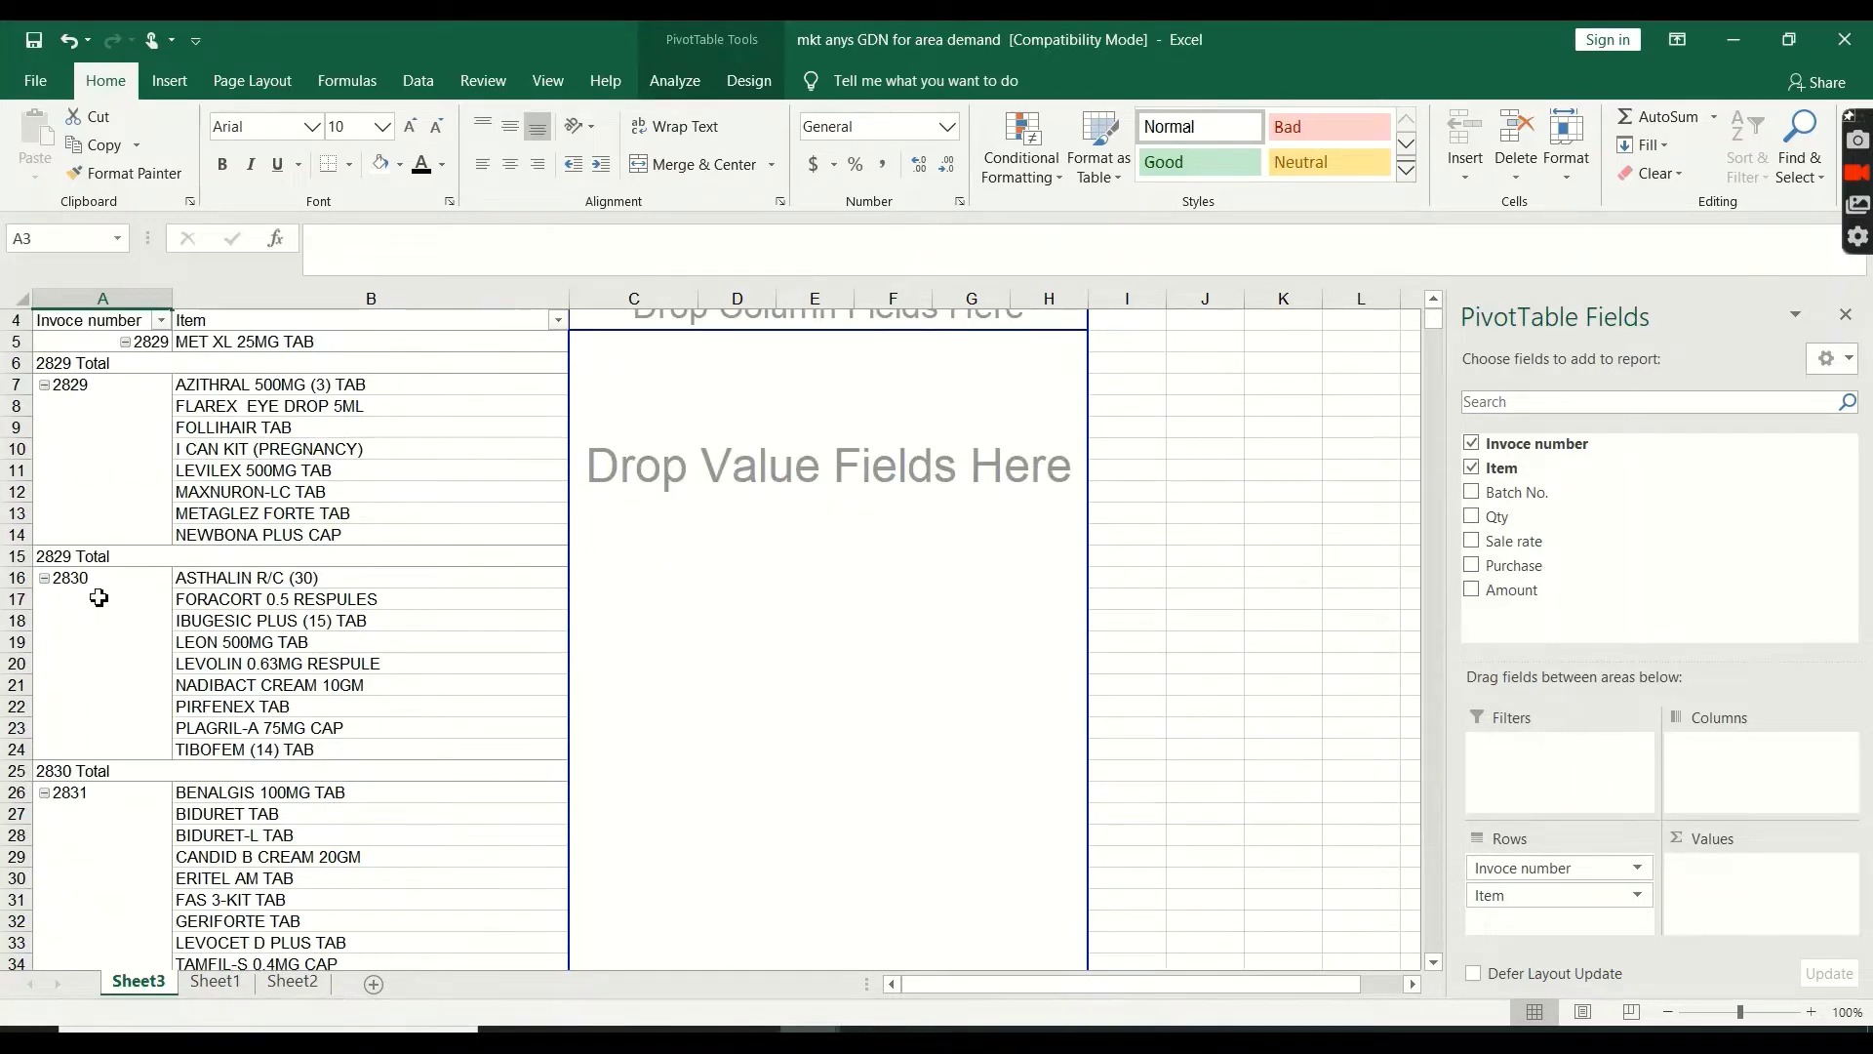
pyautogui.scroll(-3, 233, 614)
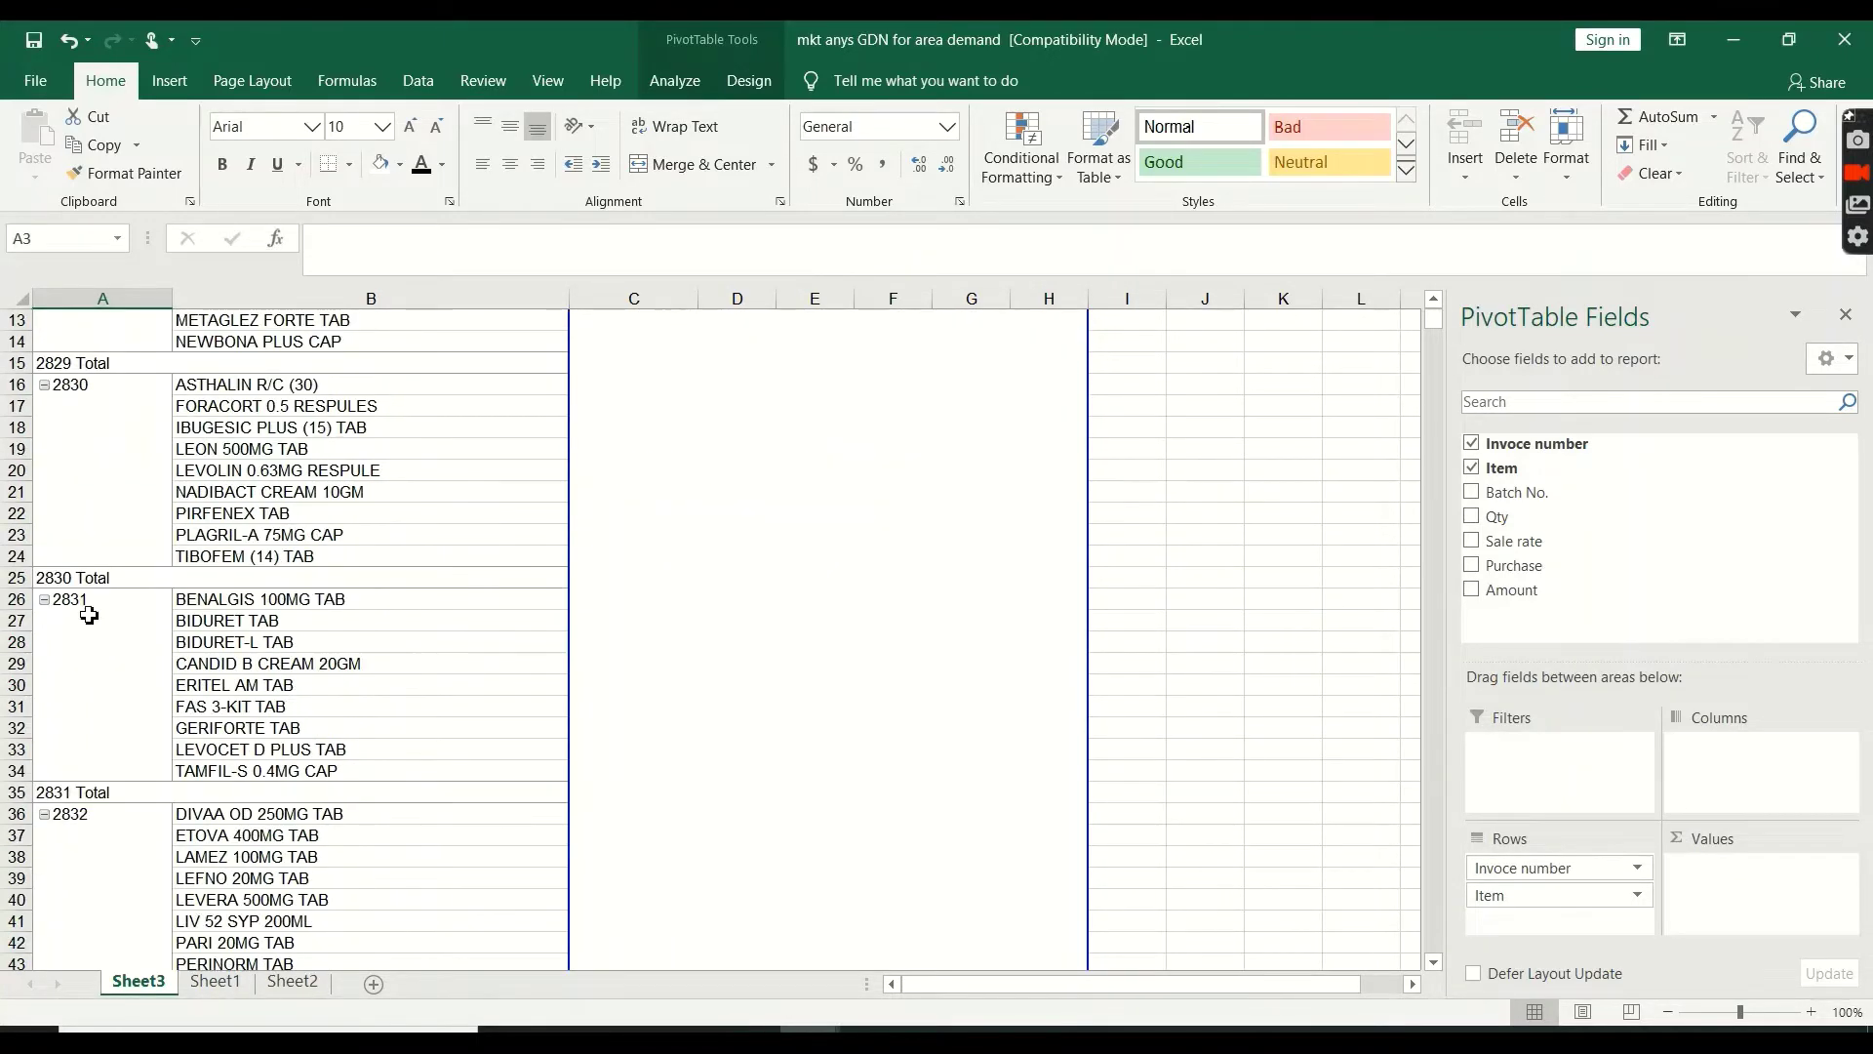
pyautogui.scroll(4, 239, 780)
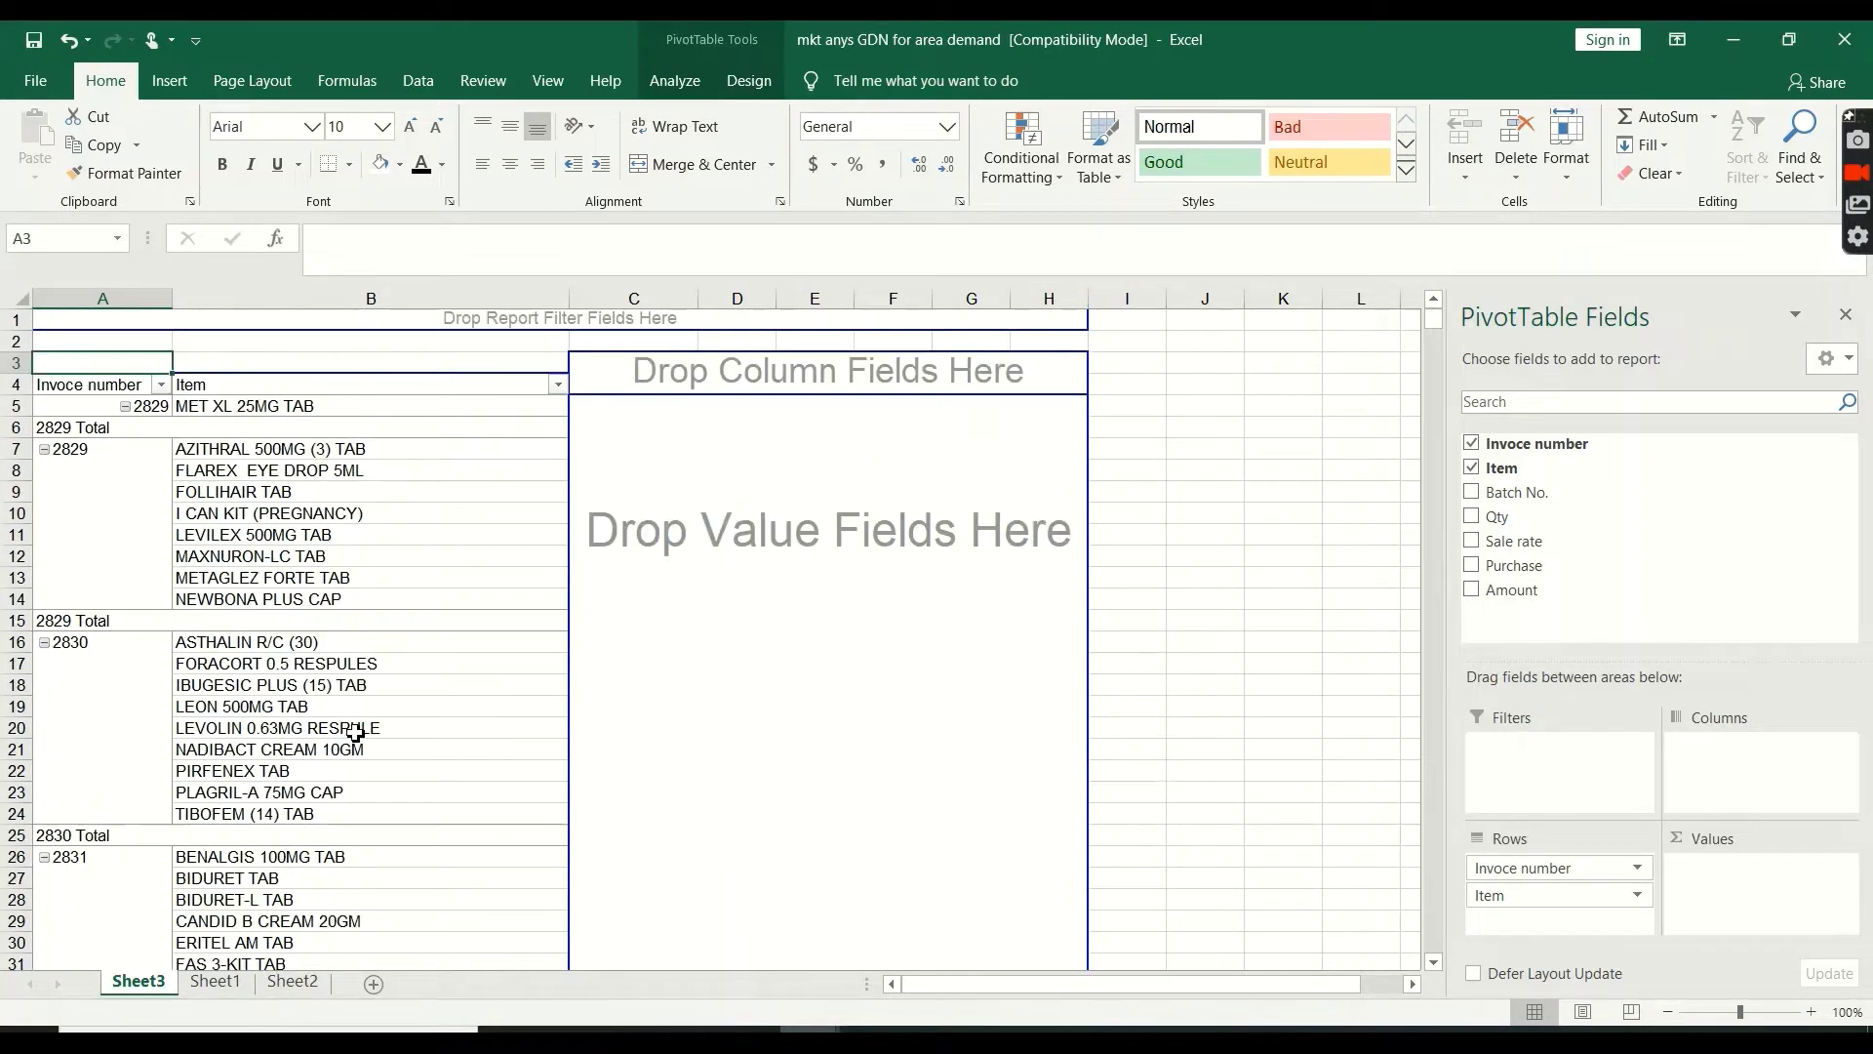
pyautogui.moveTo(1520, 528); pyautogui.dragTo(1765, 878)
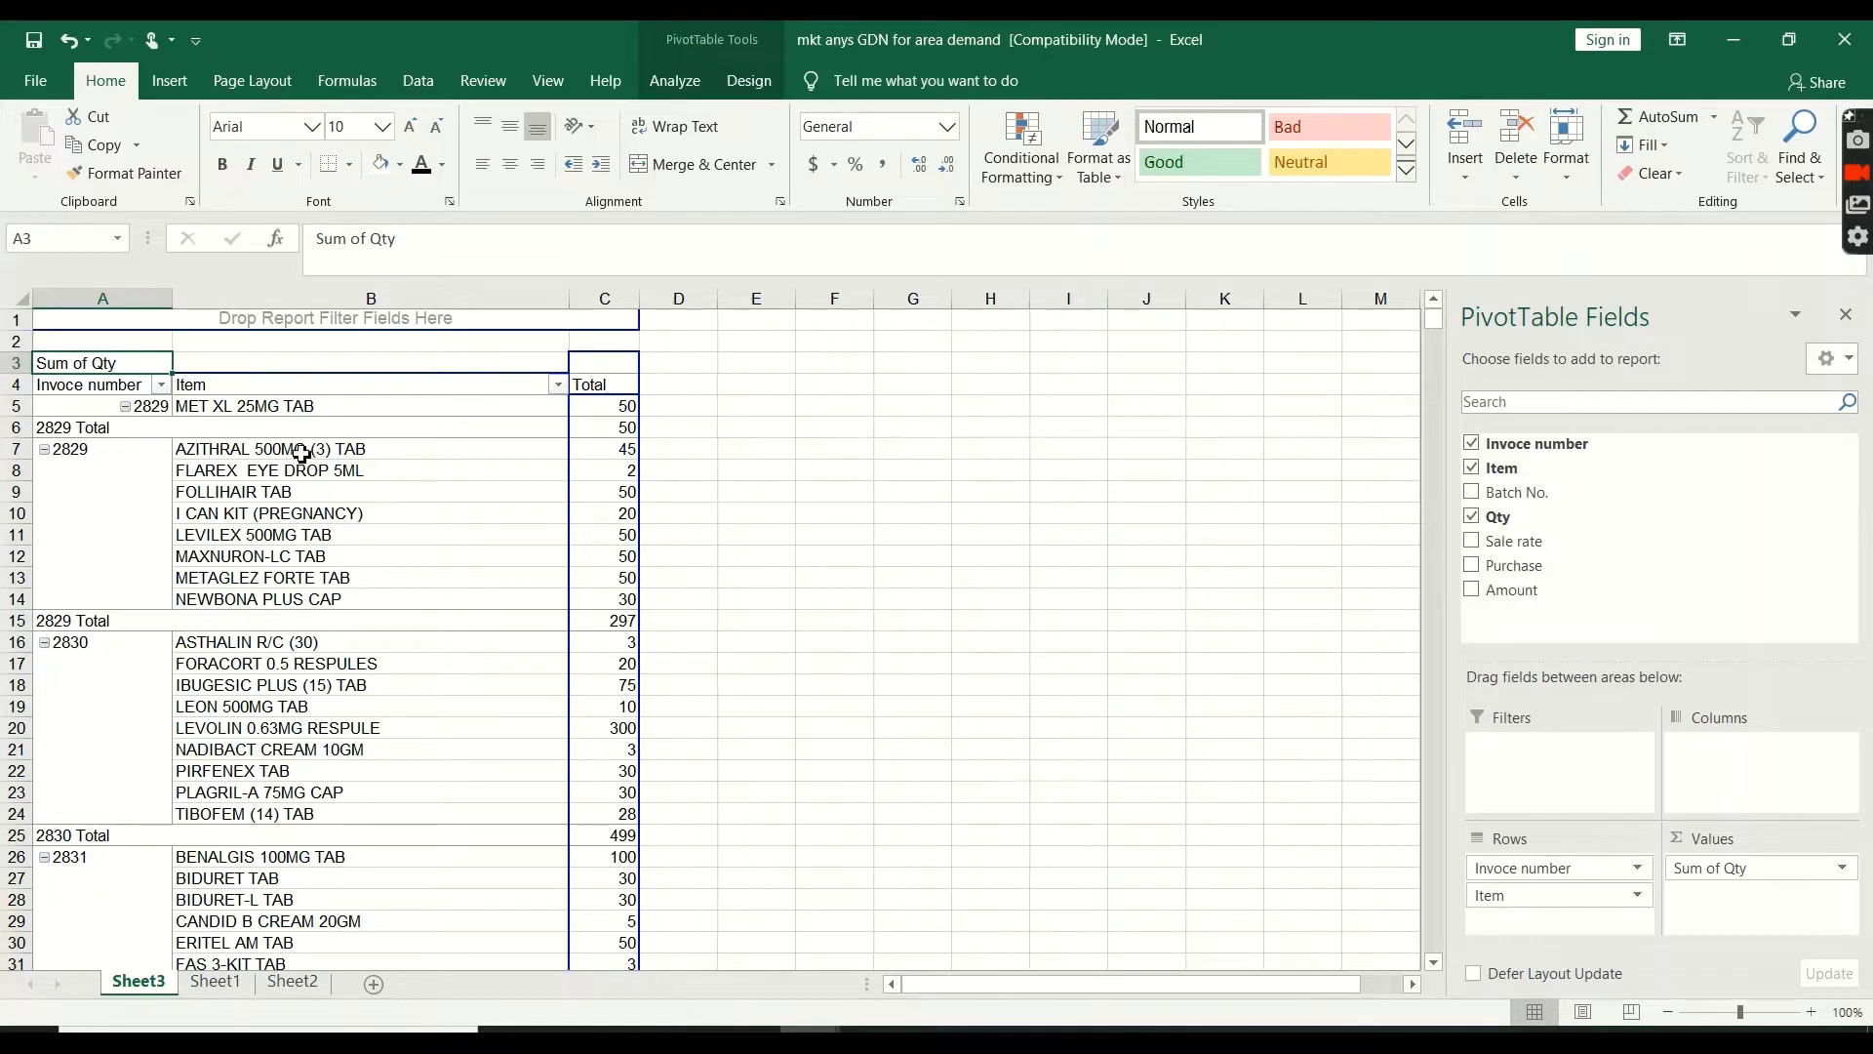
# Take Sum of Qty out of the PivotTable values, add Batch No. as a value, and add Qty again below it
pyautogui.moveTo(1755, 872); pyautogui.dragTo(1680, 637)
pyautogui.moveTo(1529, 496); pyautogui.dragTo(1725, 902)
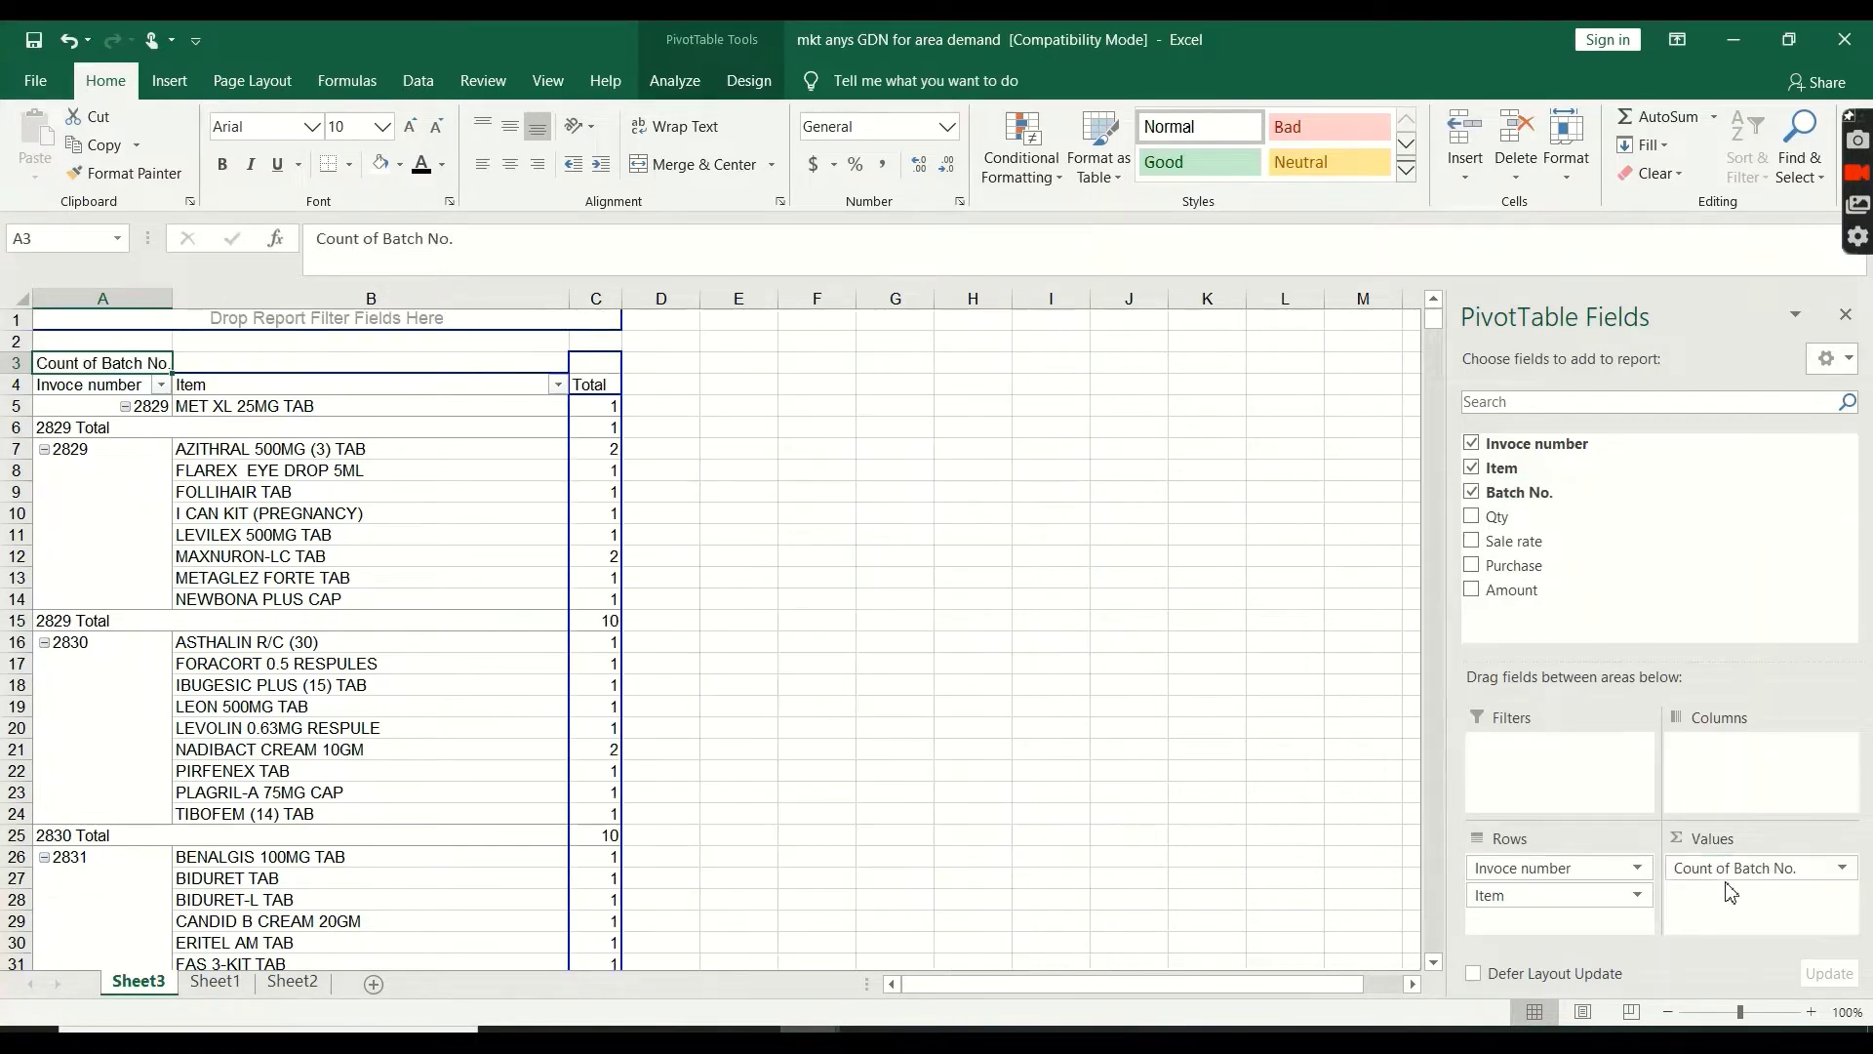
pyautogui.moveTo(1498, 516); pyautogui.dragTo(1766, 922)
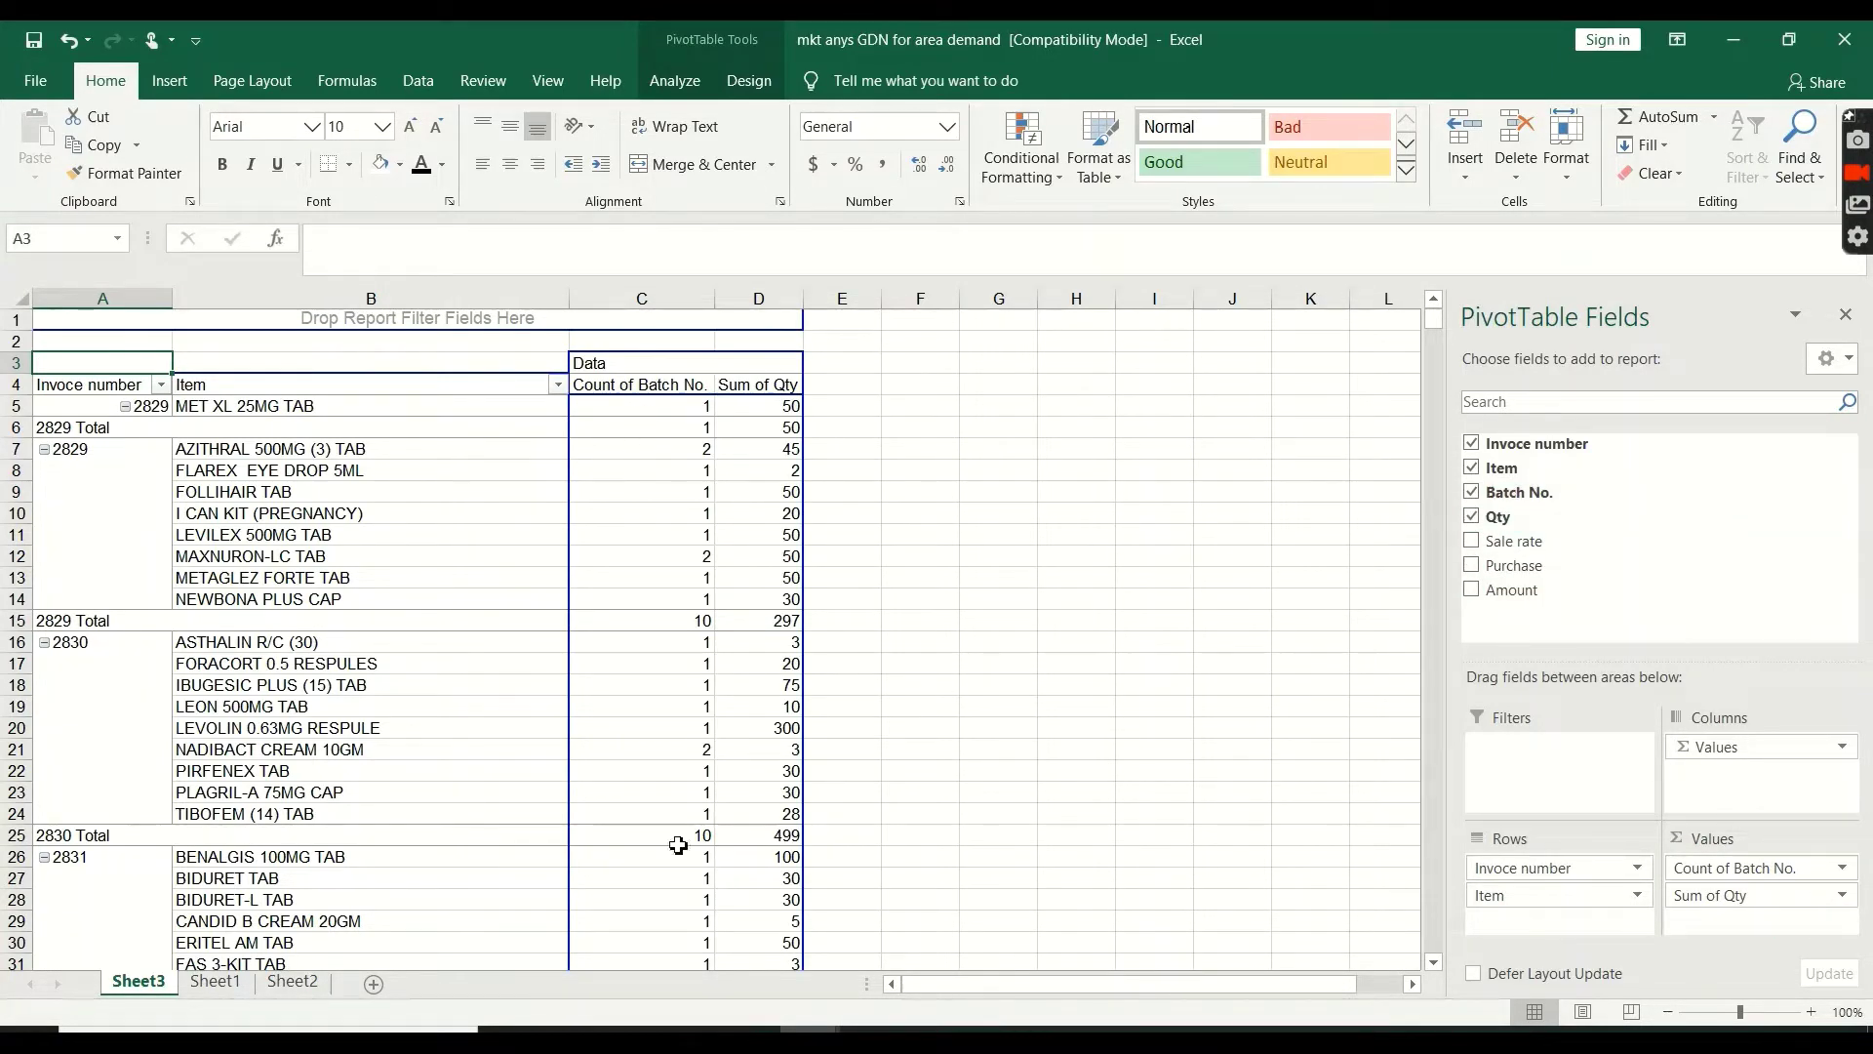
pyautogui.click(1773, 868)
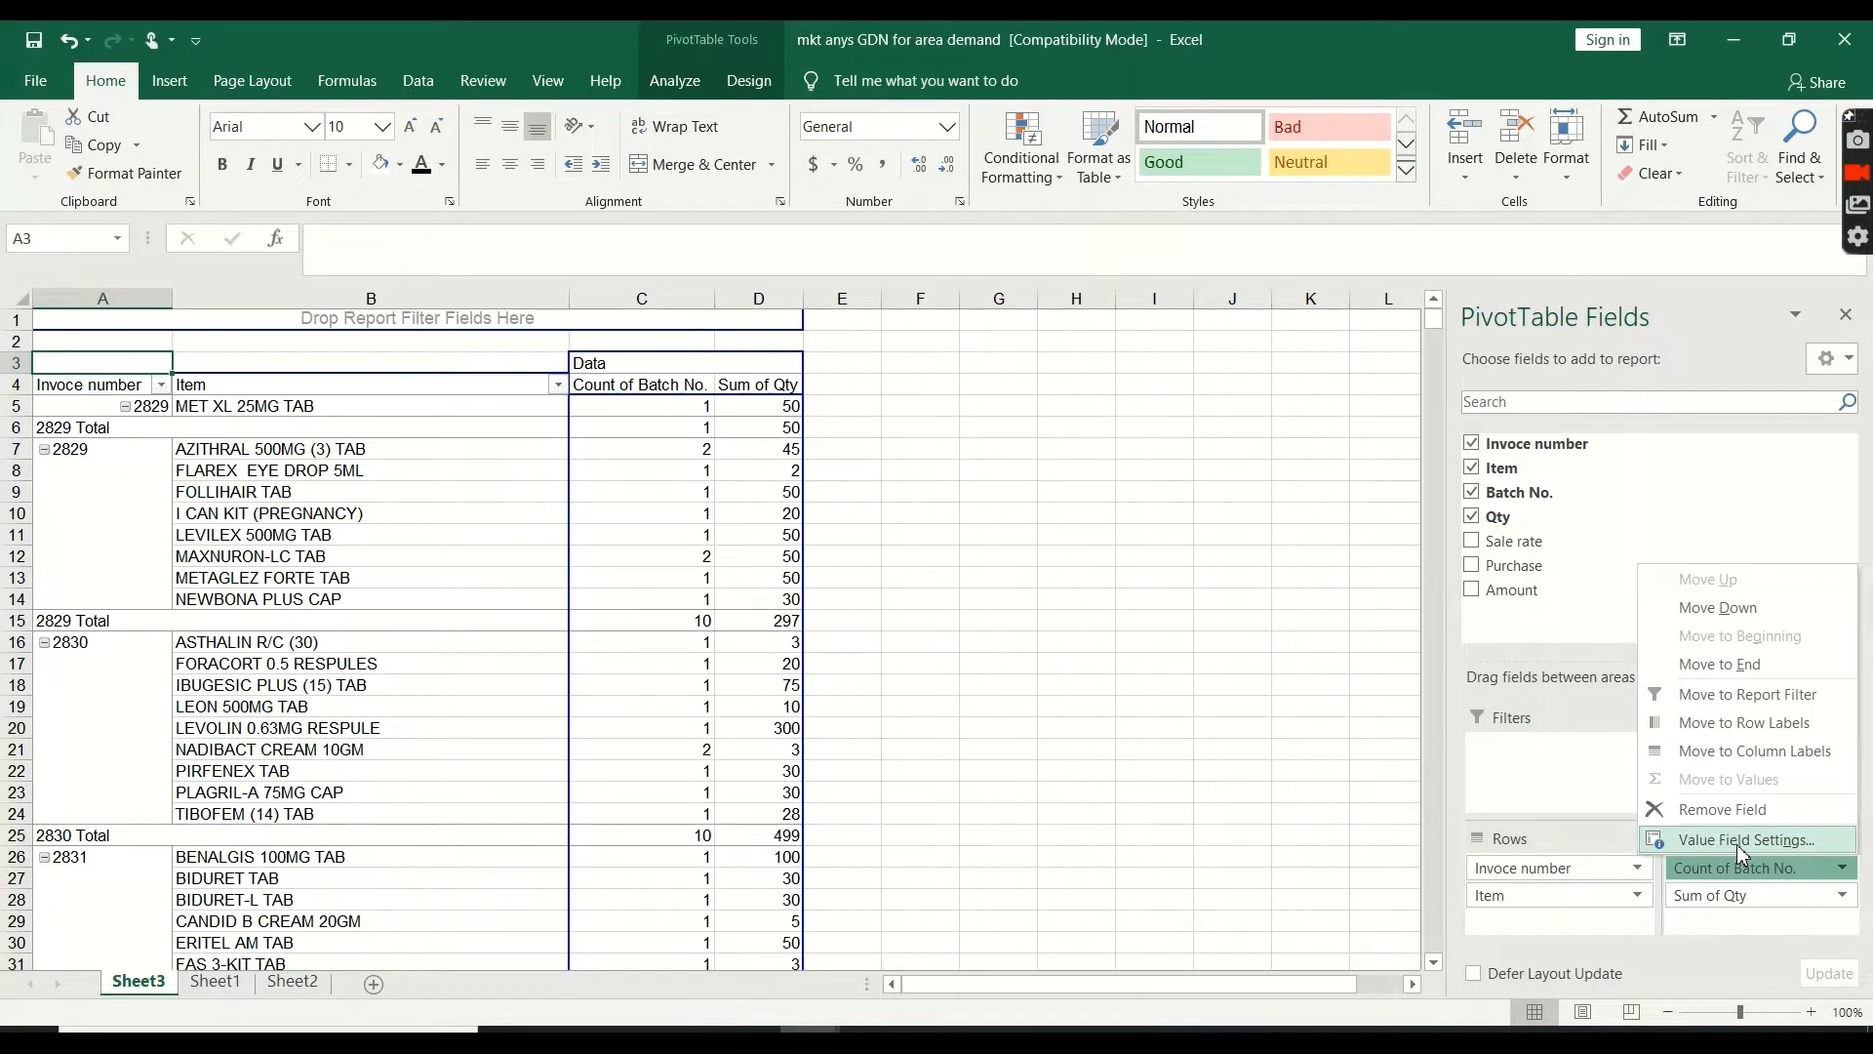
pyautogui.click(1736, 844)
pyautogui.scroll(-1, 535, 644)
pyautogui.scroll(-1, 534, 643)
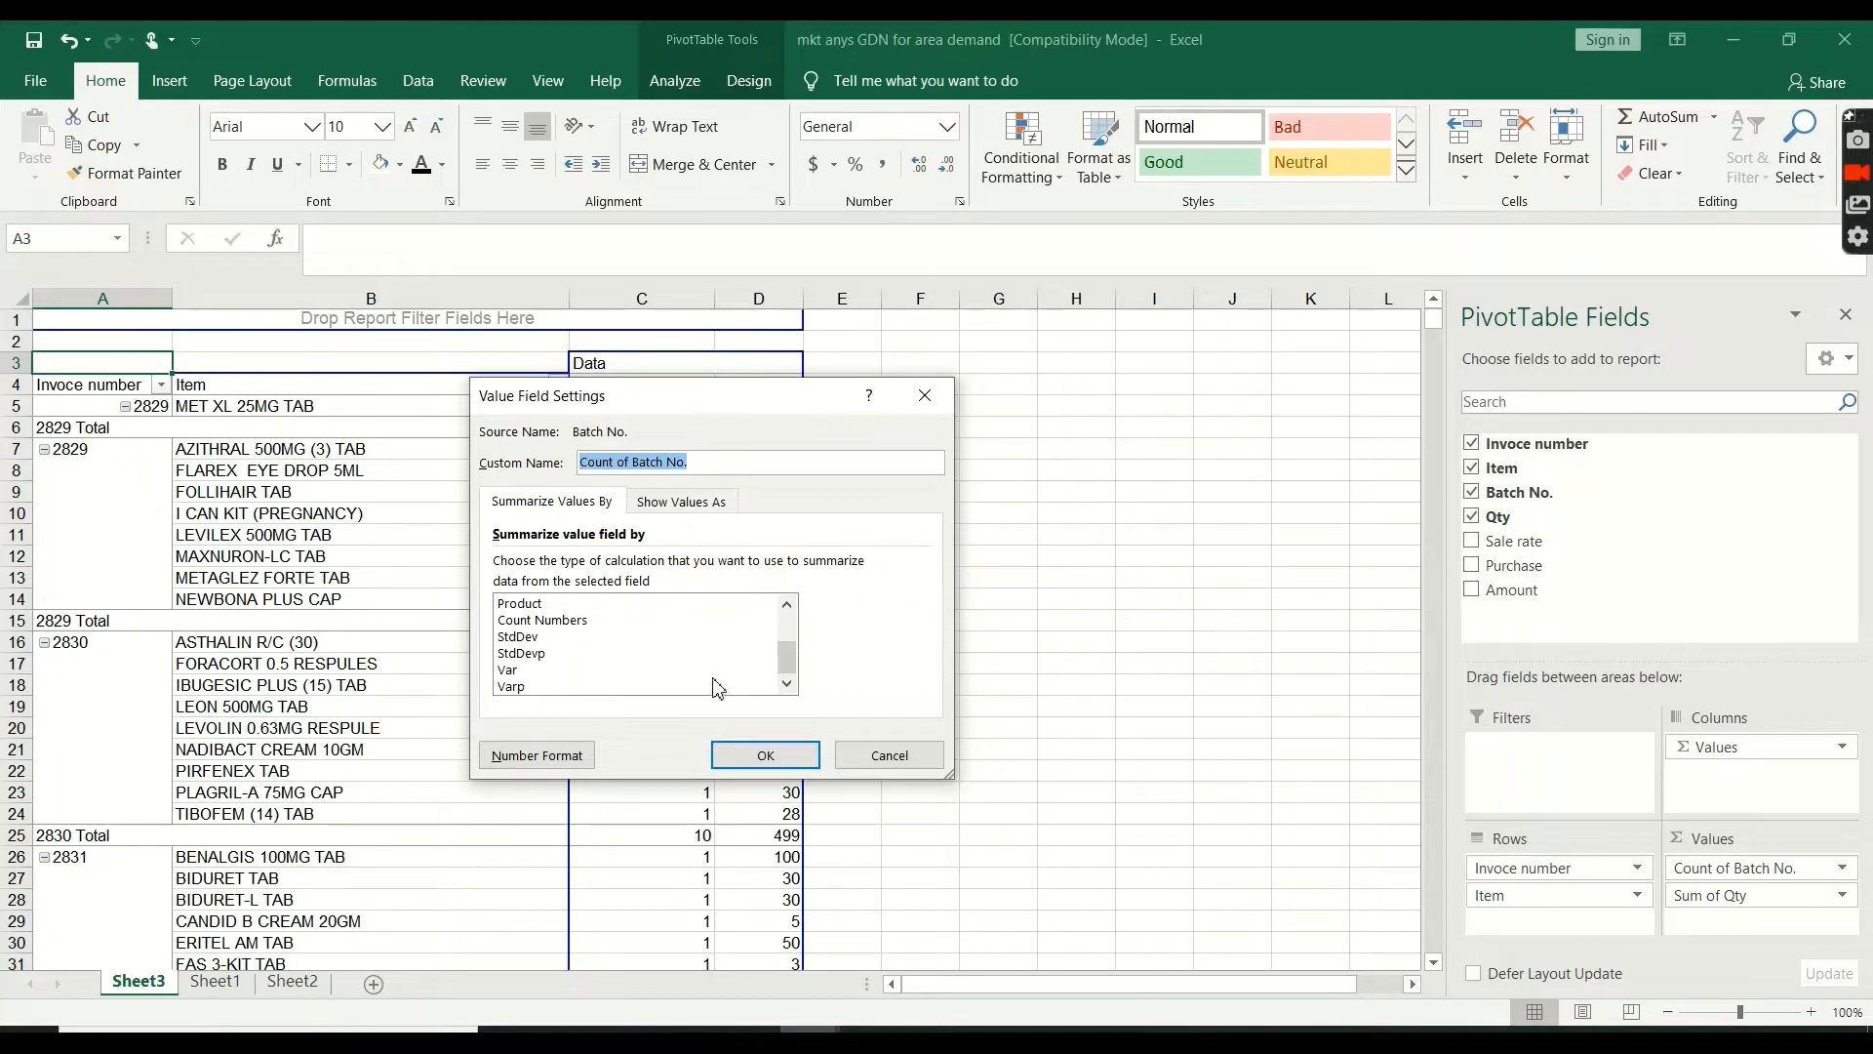
pyautogui.click(889, 756)
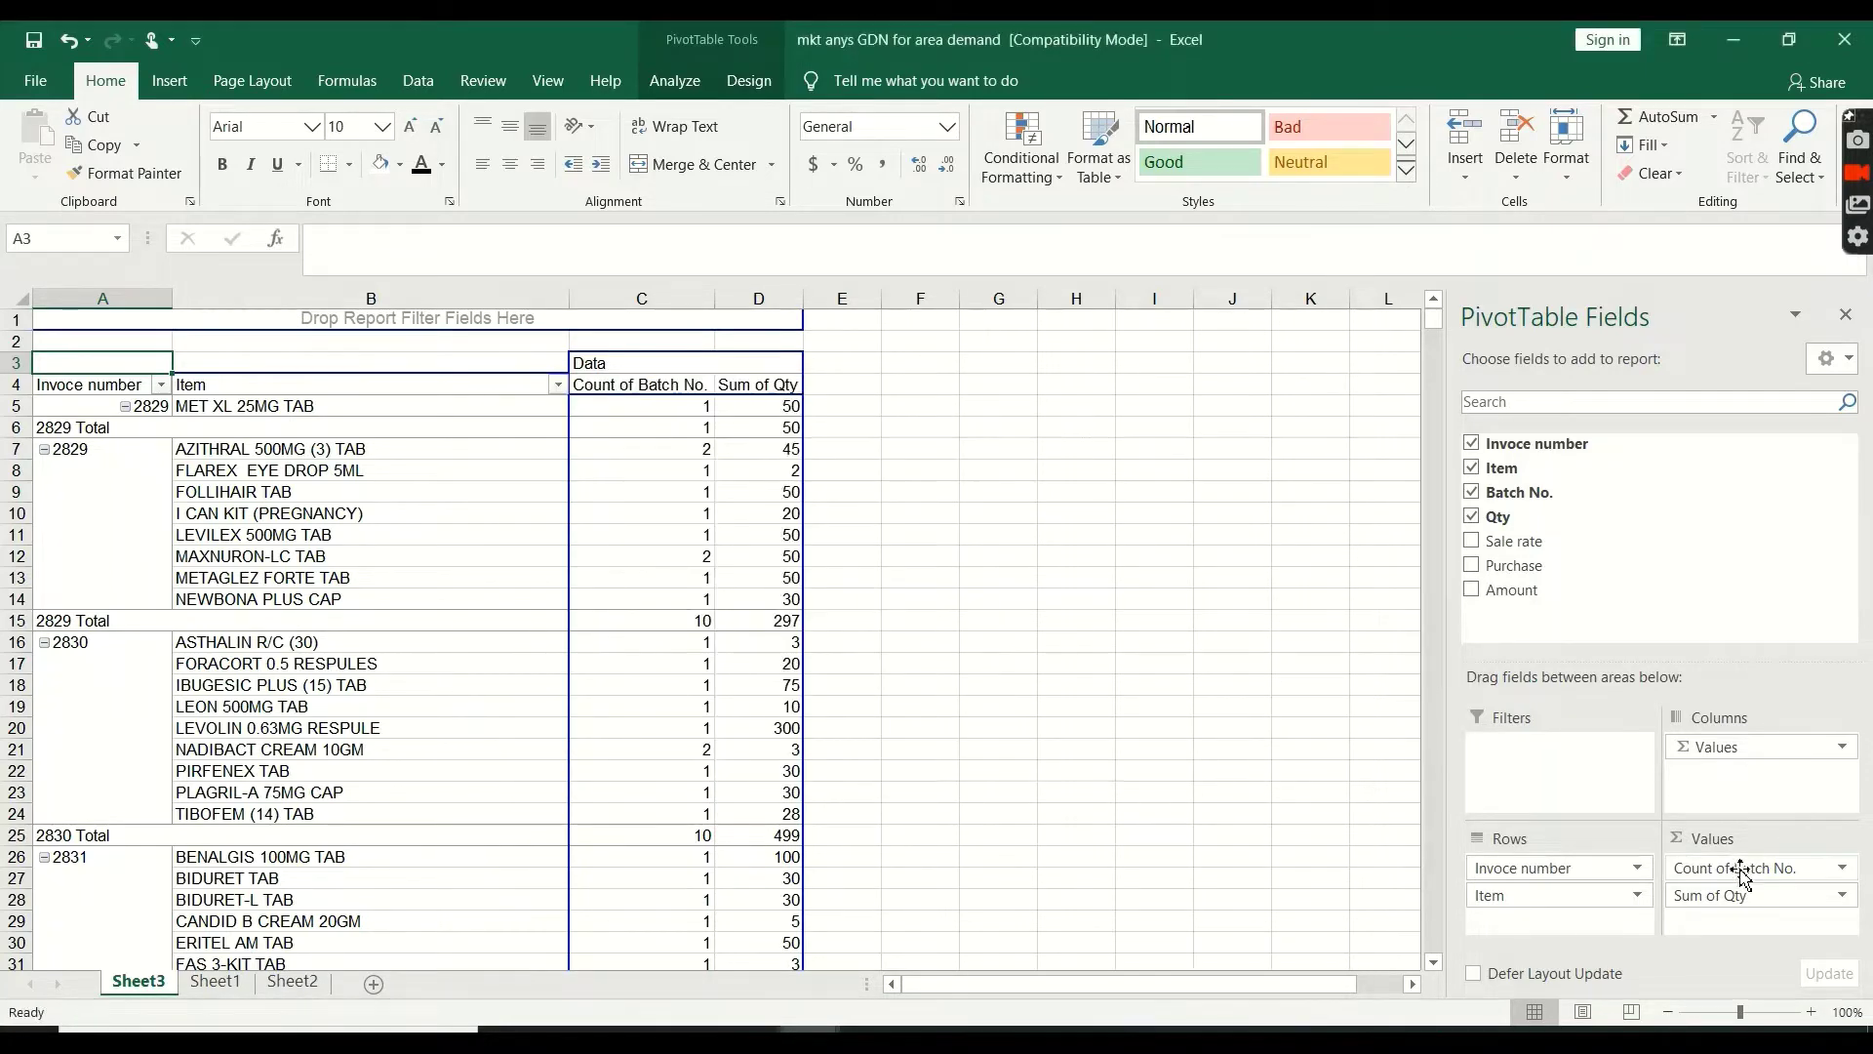
# Move Batch No. from the PivotTable values to the row fields, below Item
pyautogui.moveTo(1743, 875); pyautogui.dragTo(1578, 927)
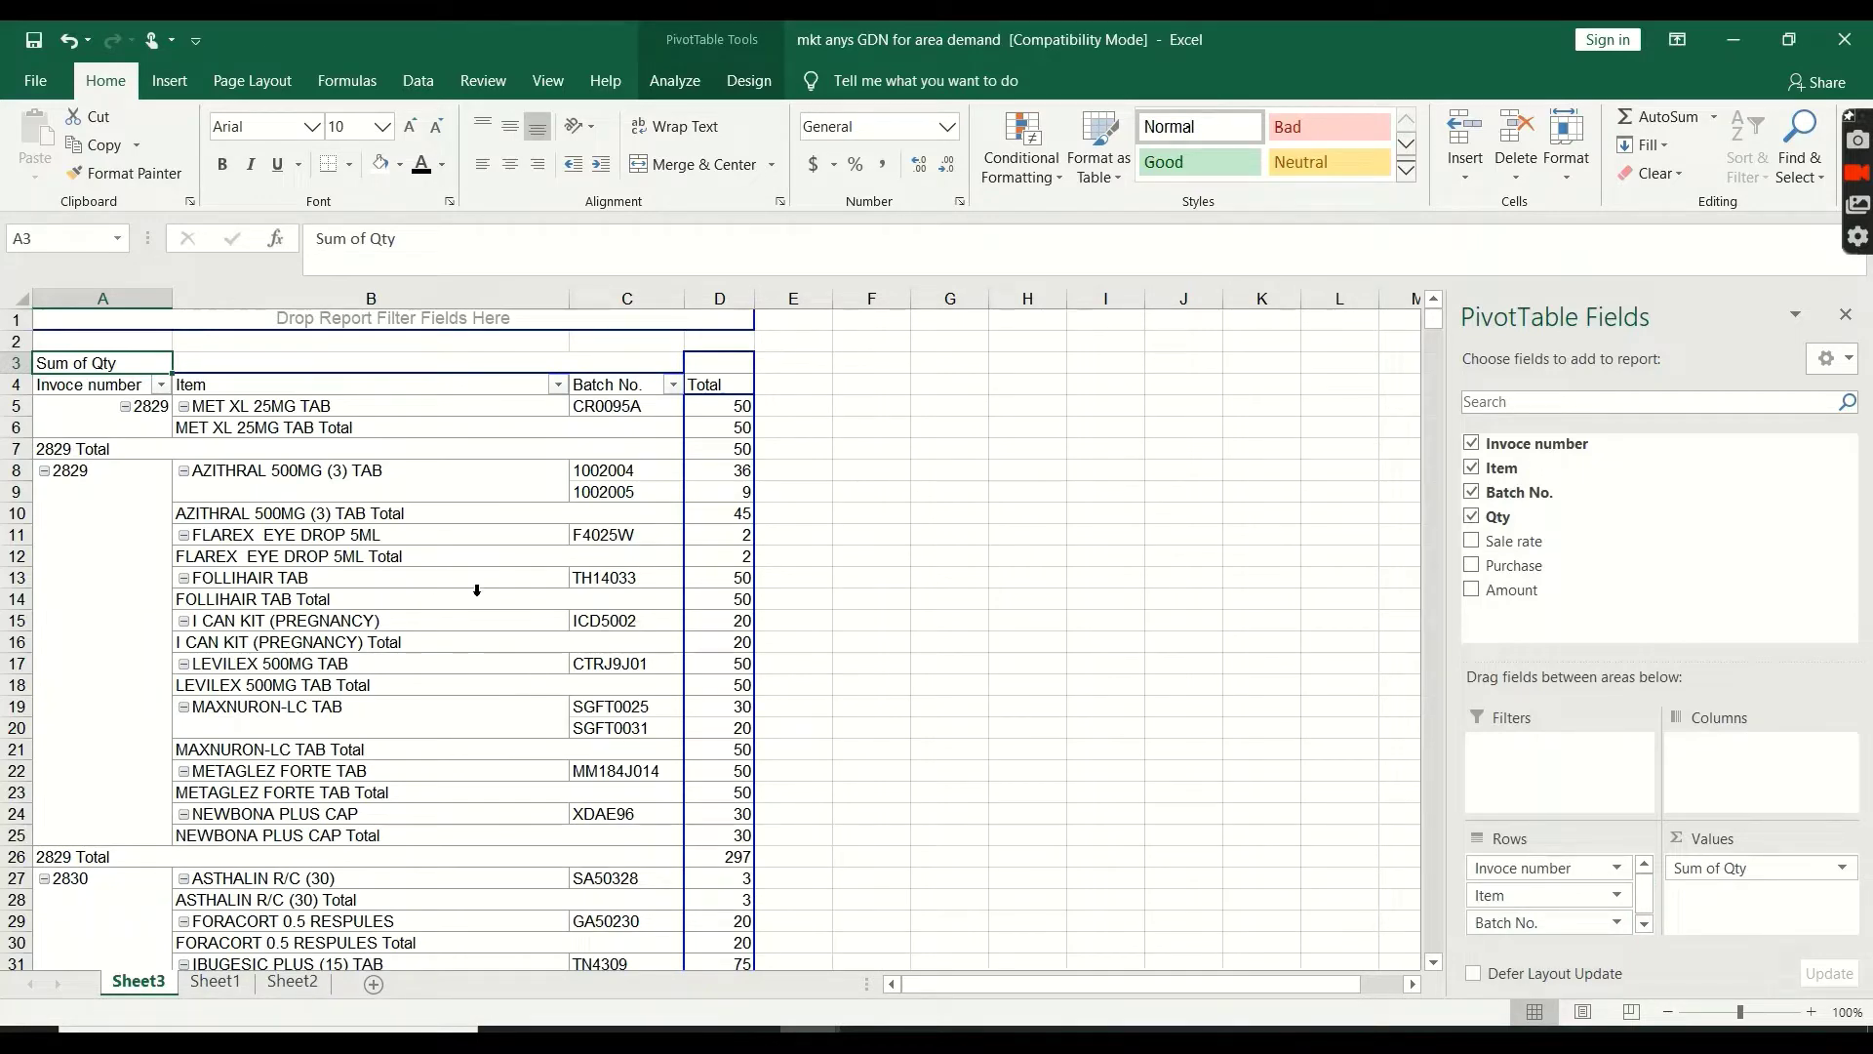
# Examine the batch numbers and quantities listed for MAXNURON-LC TAB and AZITHRAL 500MG (3) TAB under their invoice
pyautogui.click(341, 709)
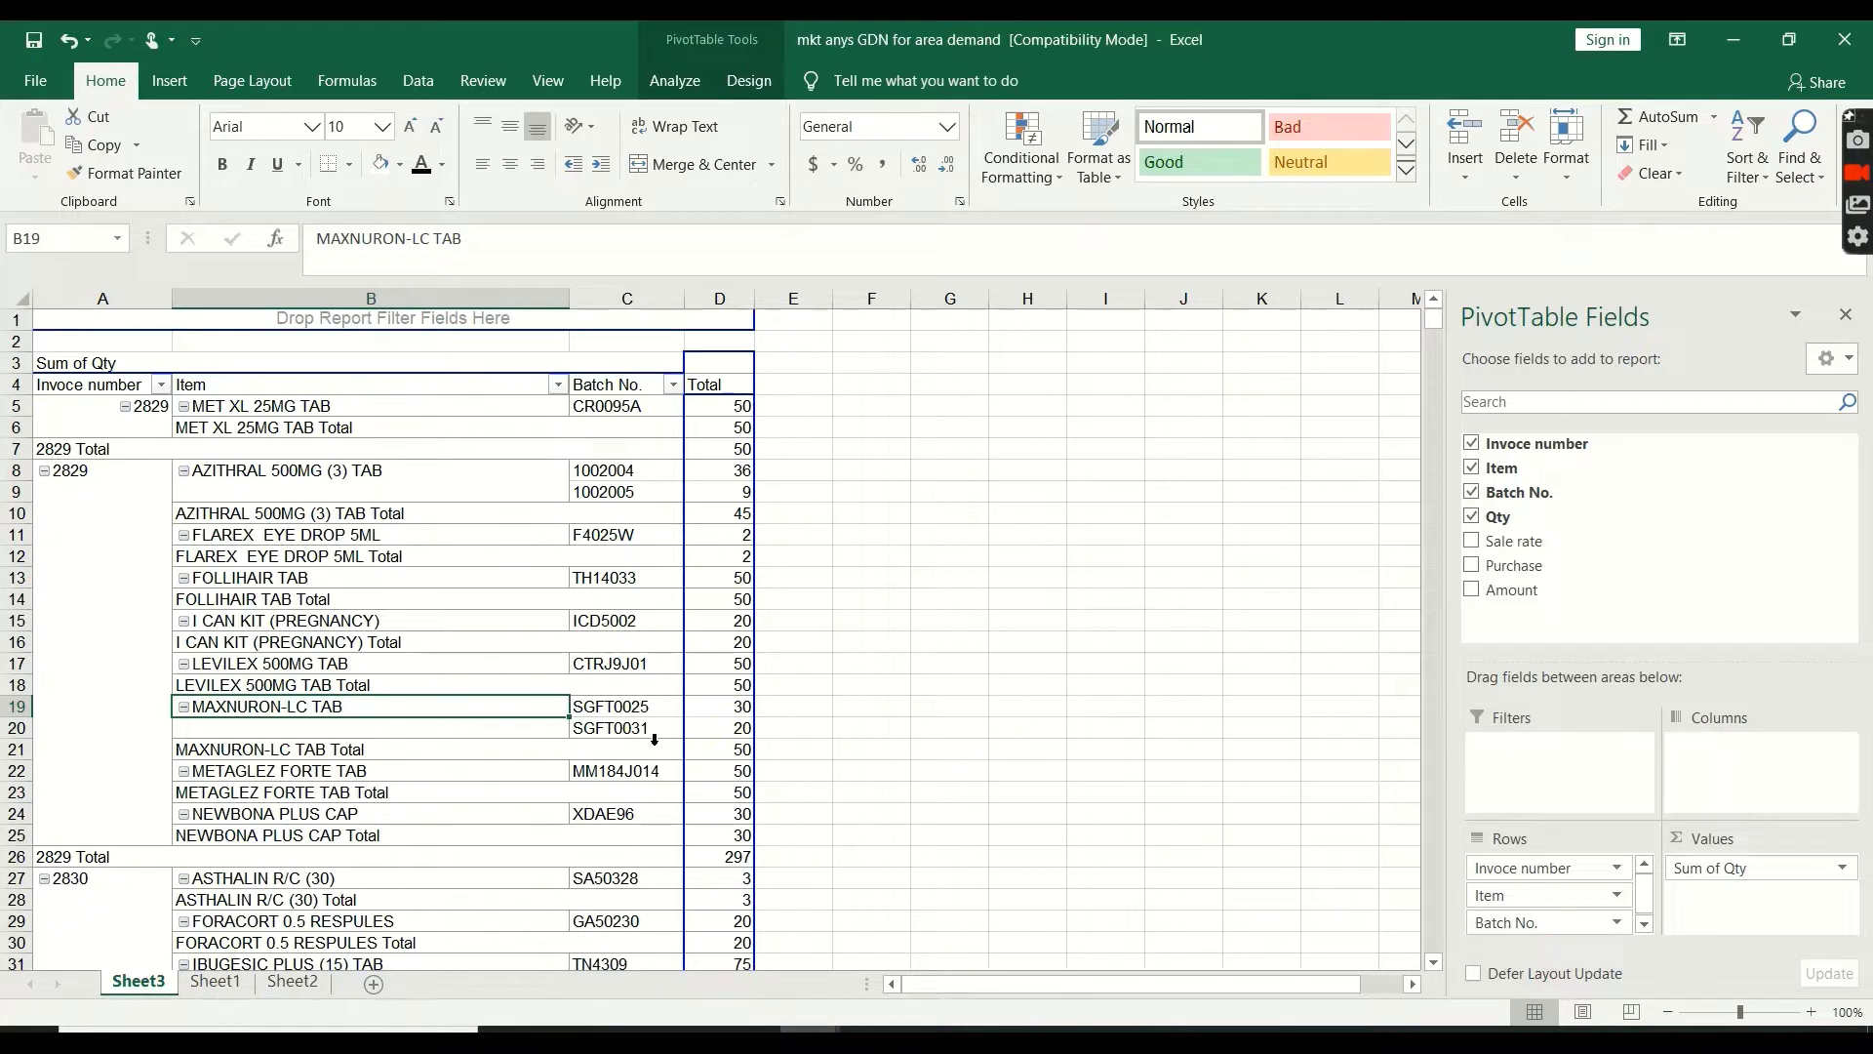
pyautogui.click(357, 724)
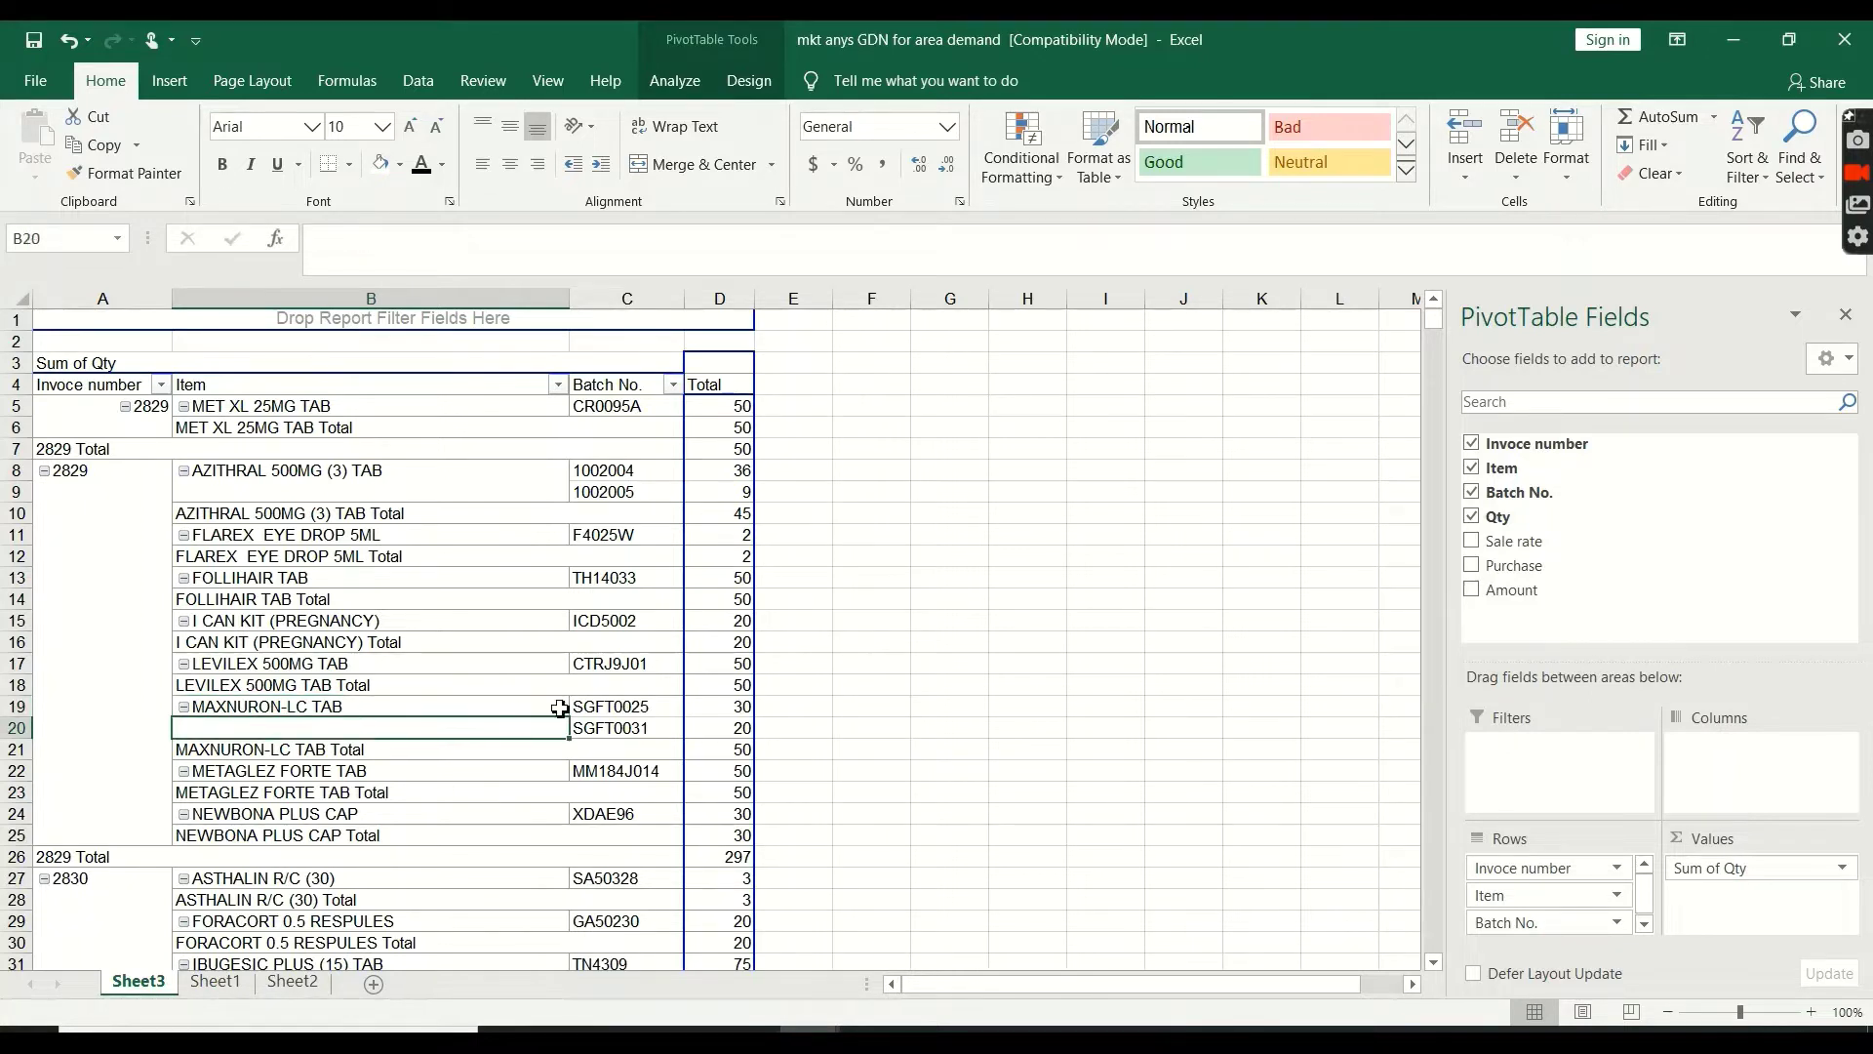
pyautogui.click(261, 480)
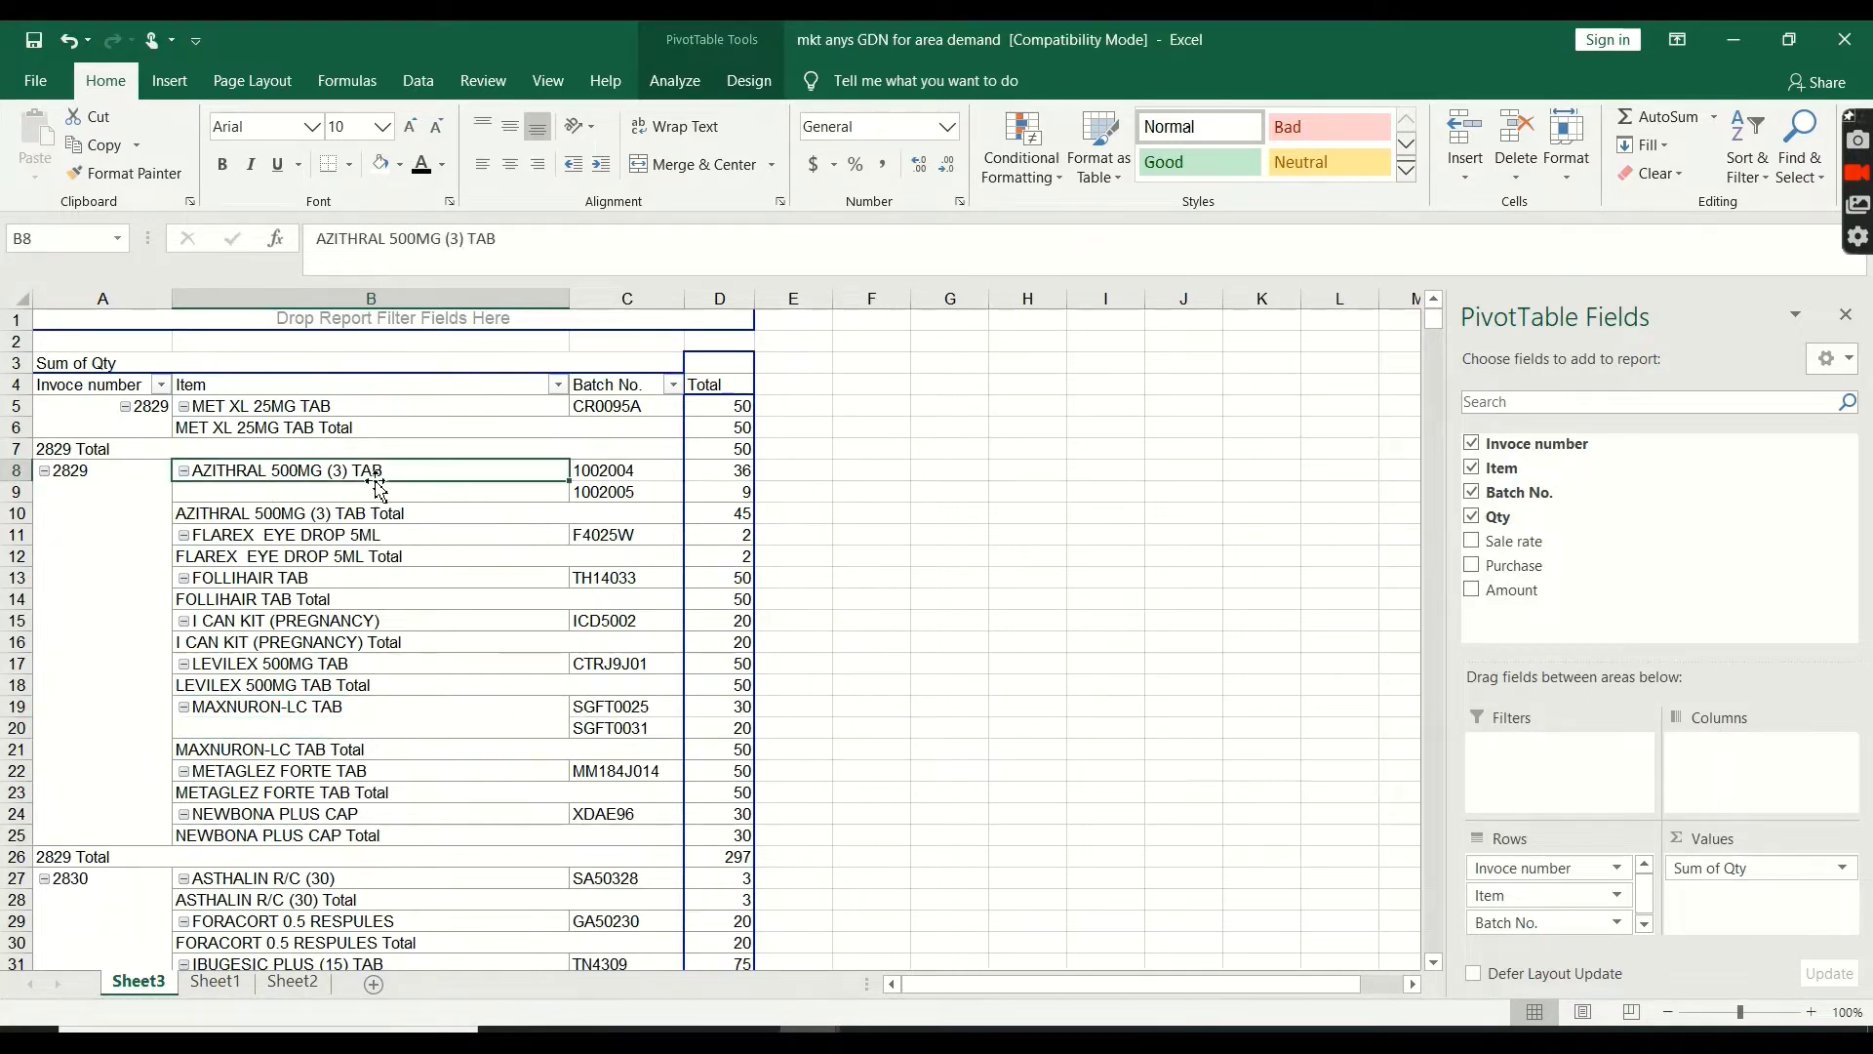
pyautogui.press('Right')
pyautogui.press('Down')
pyautogui.press('Down')
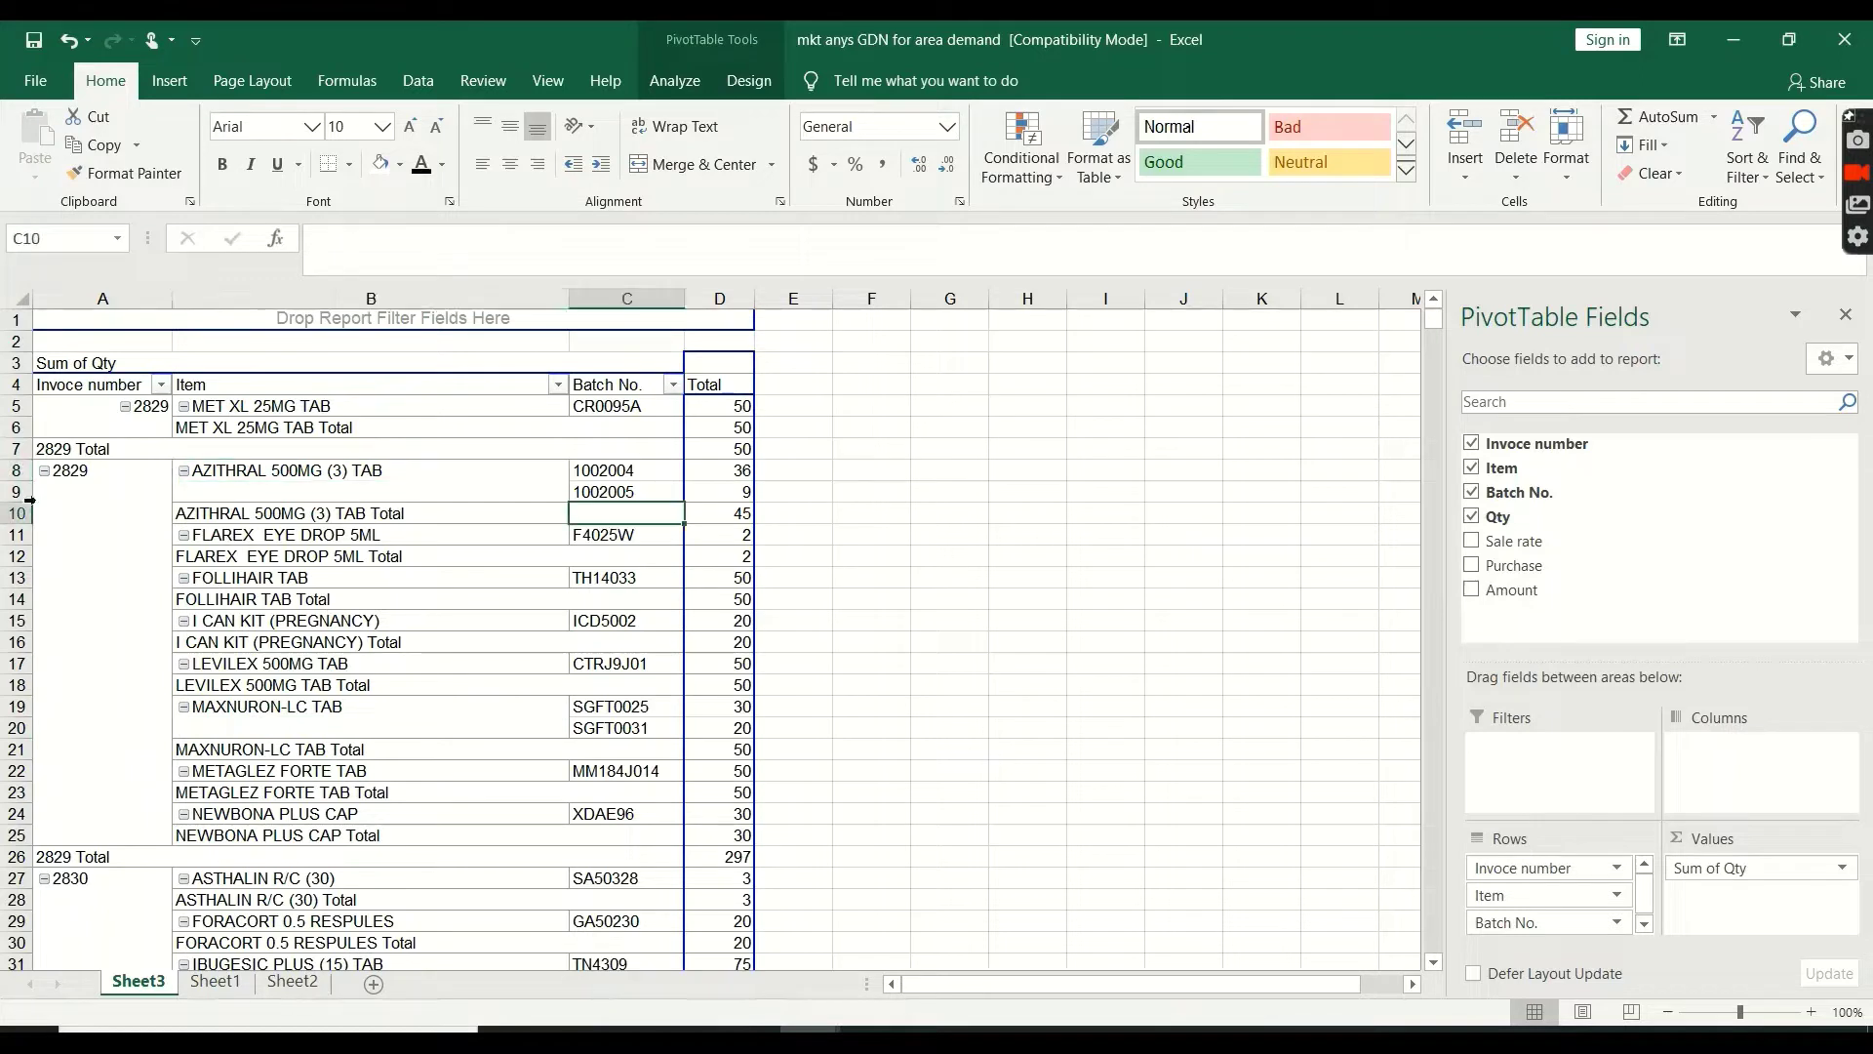
pyautogui.click(61, 478)
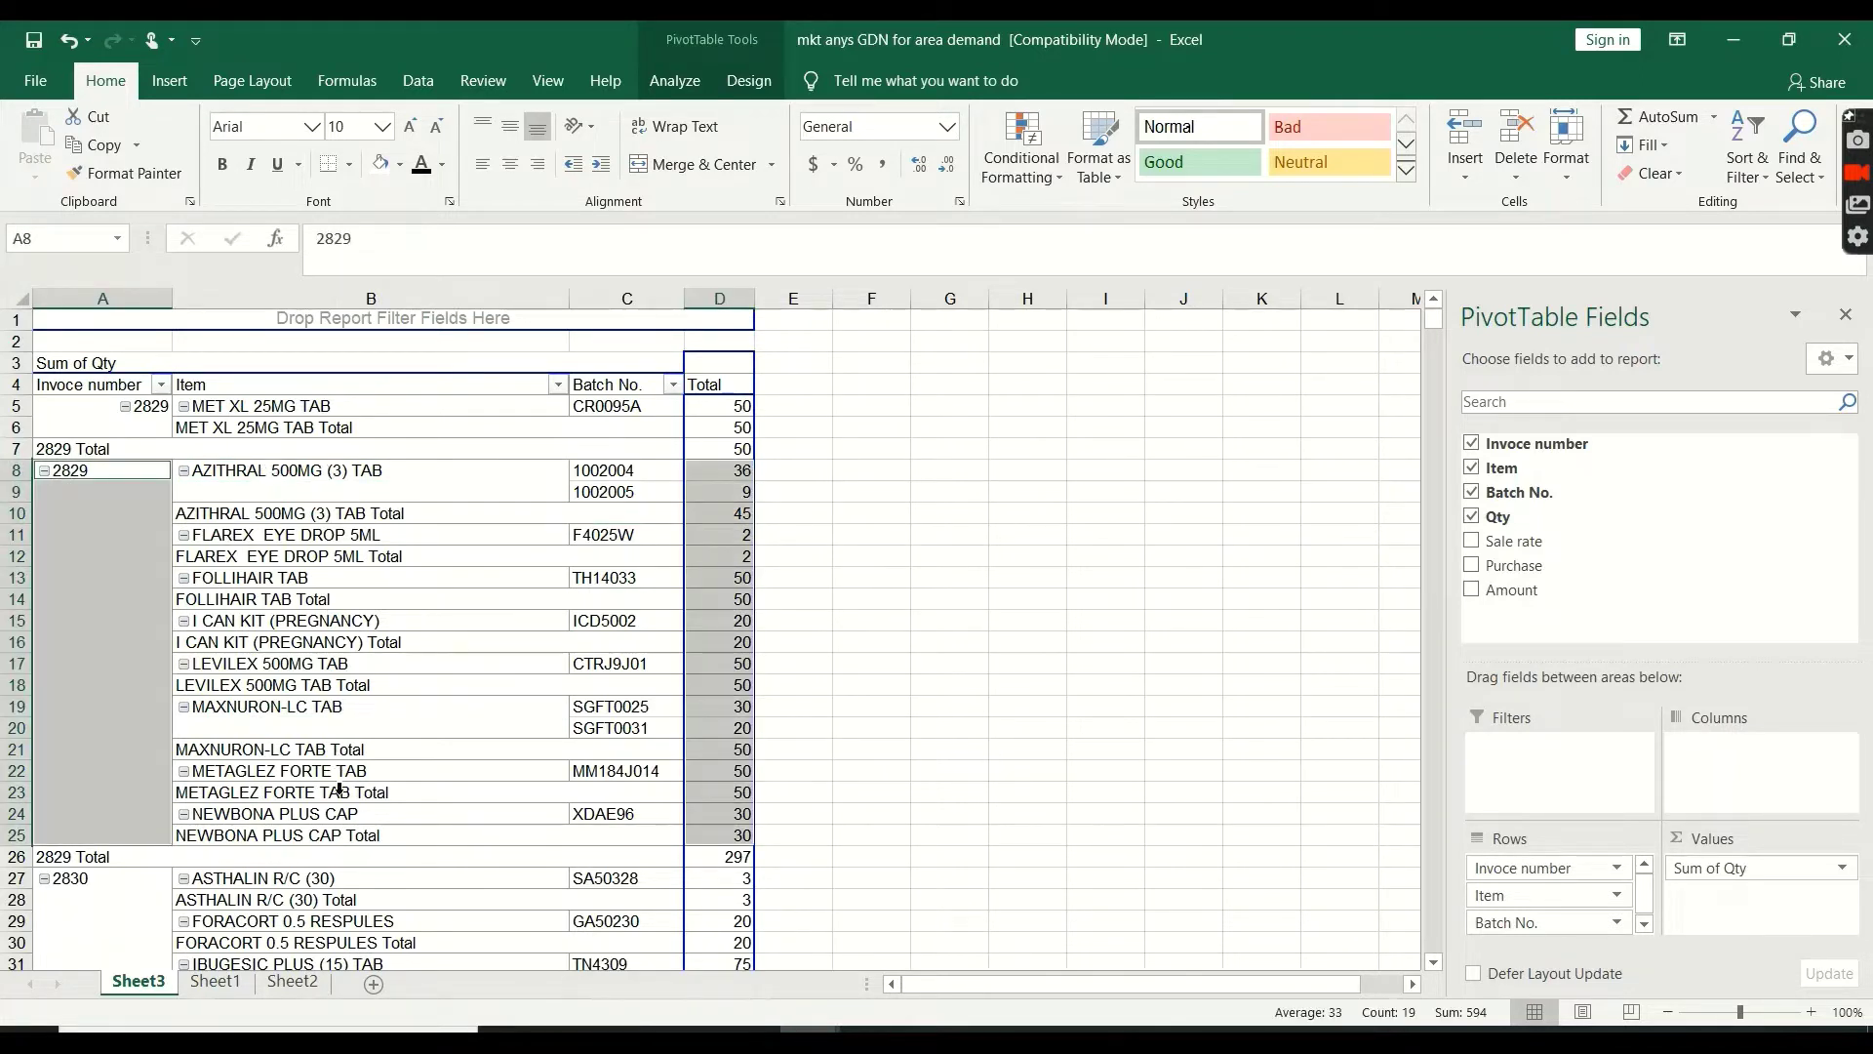
pyautogui.click(649, 480)
pyautogui.click(737, 479)
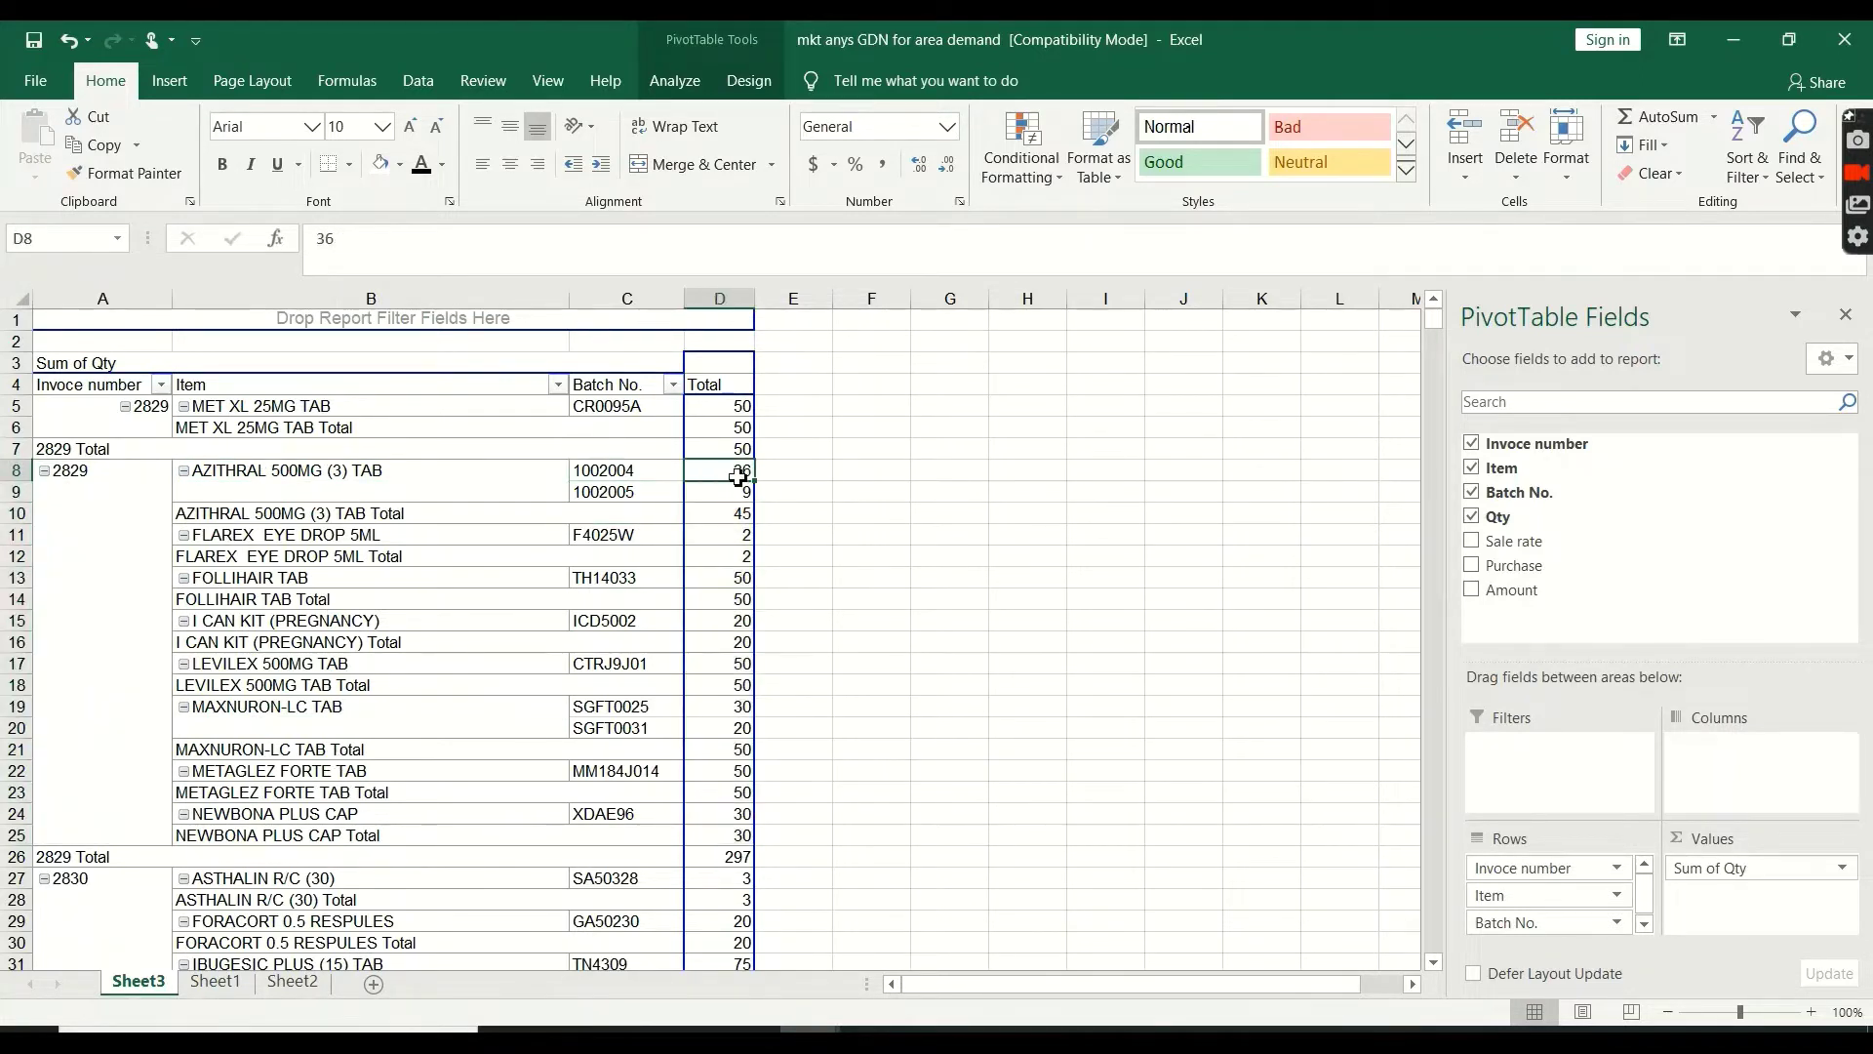
pyautogui.click(642, 500)
pyautogui.click(709, 488)
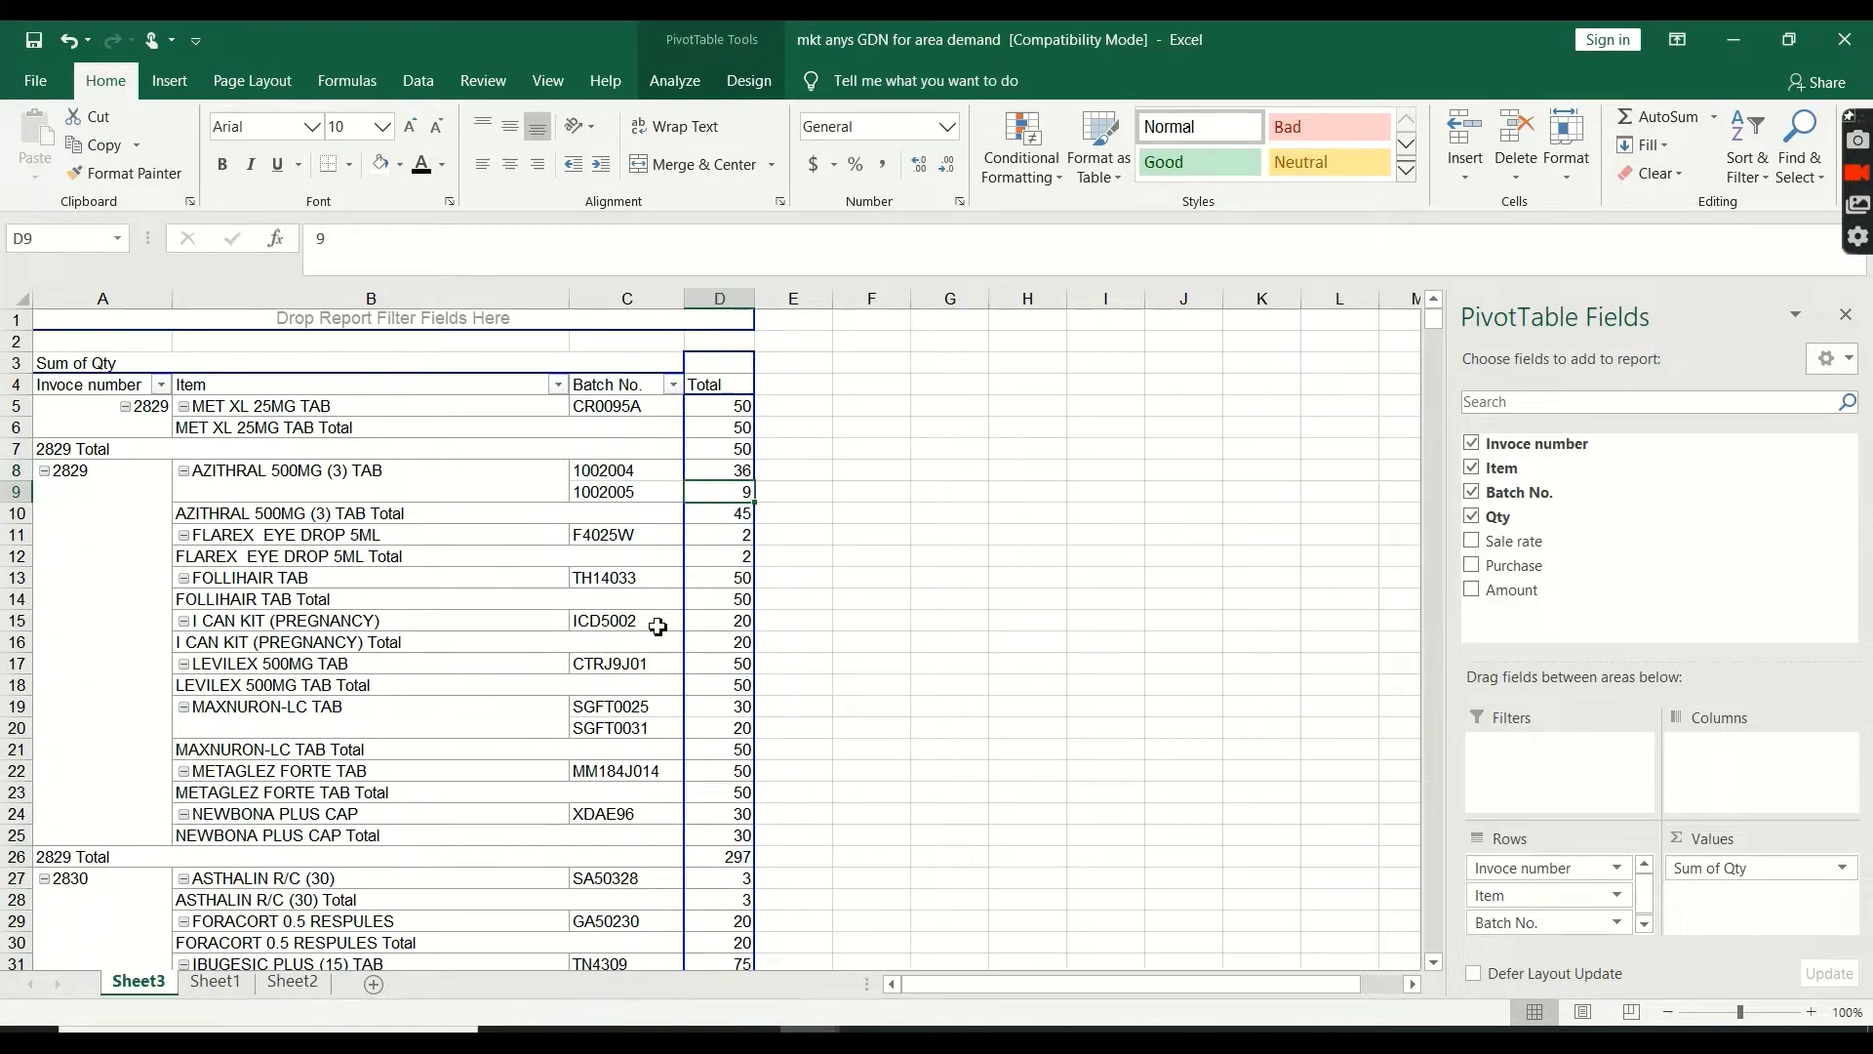
pyautogui.click(831, 627)
pyautogui.click(369, 492)
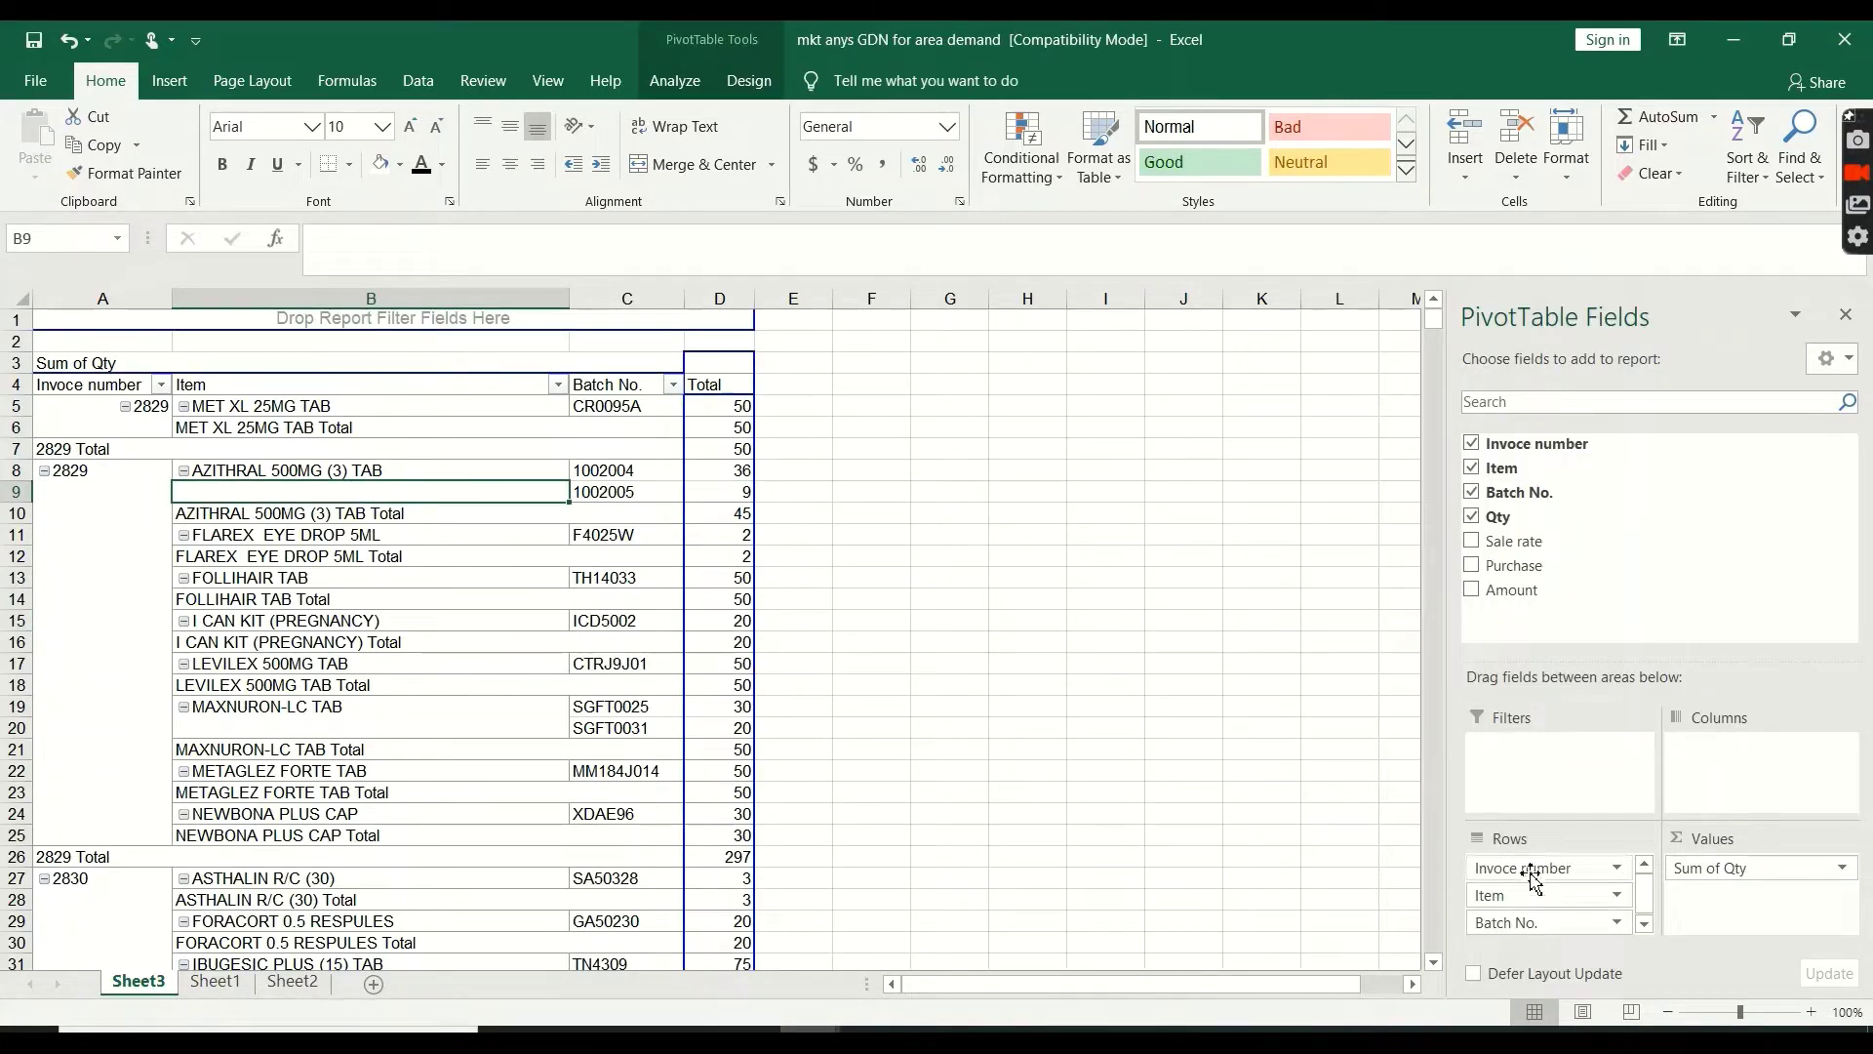
# Set the Invoce number field's subtotals to None and show its item labels in tabular form
pyautogui.click(1615, 867)
pyautogui.click(1571, 843)
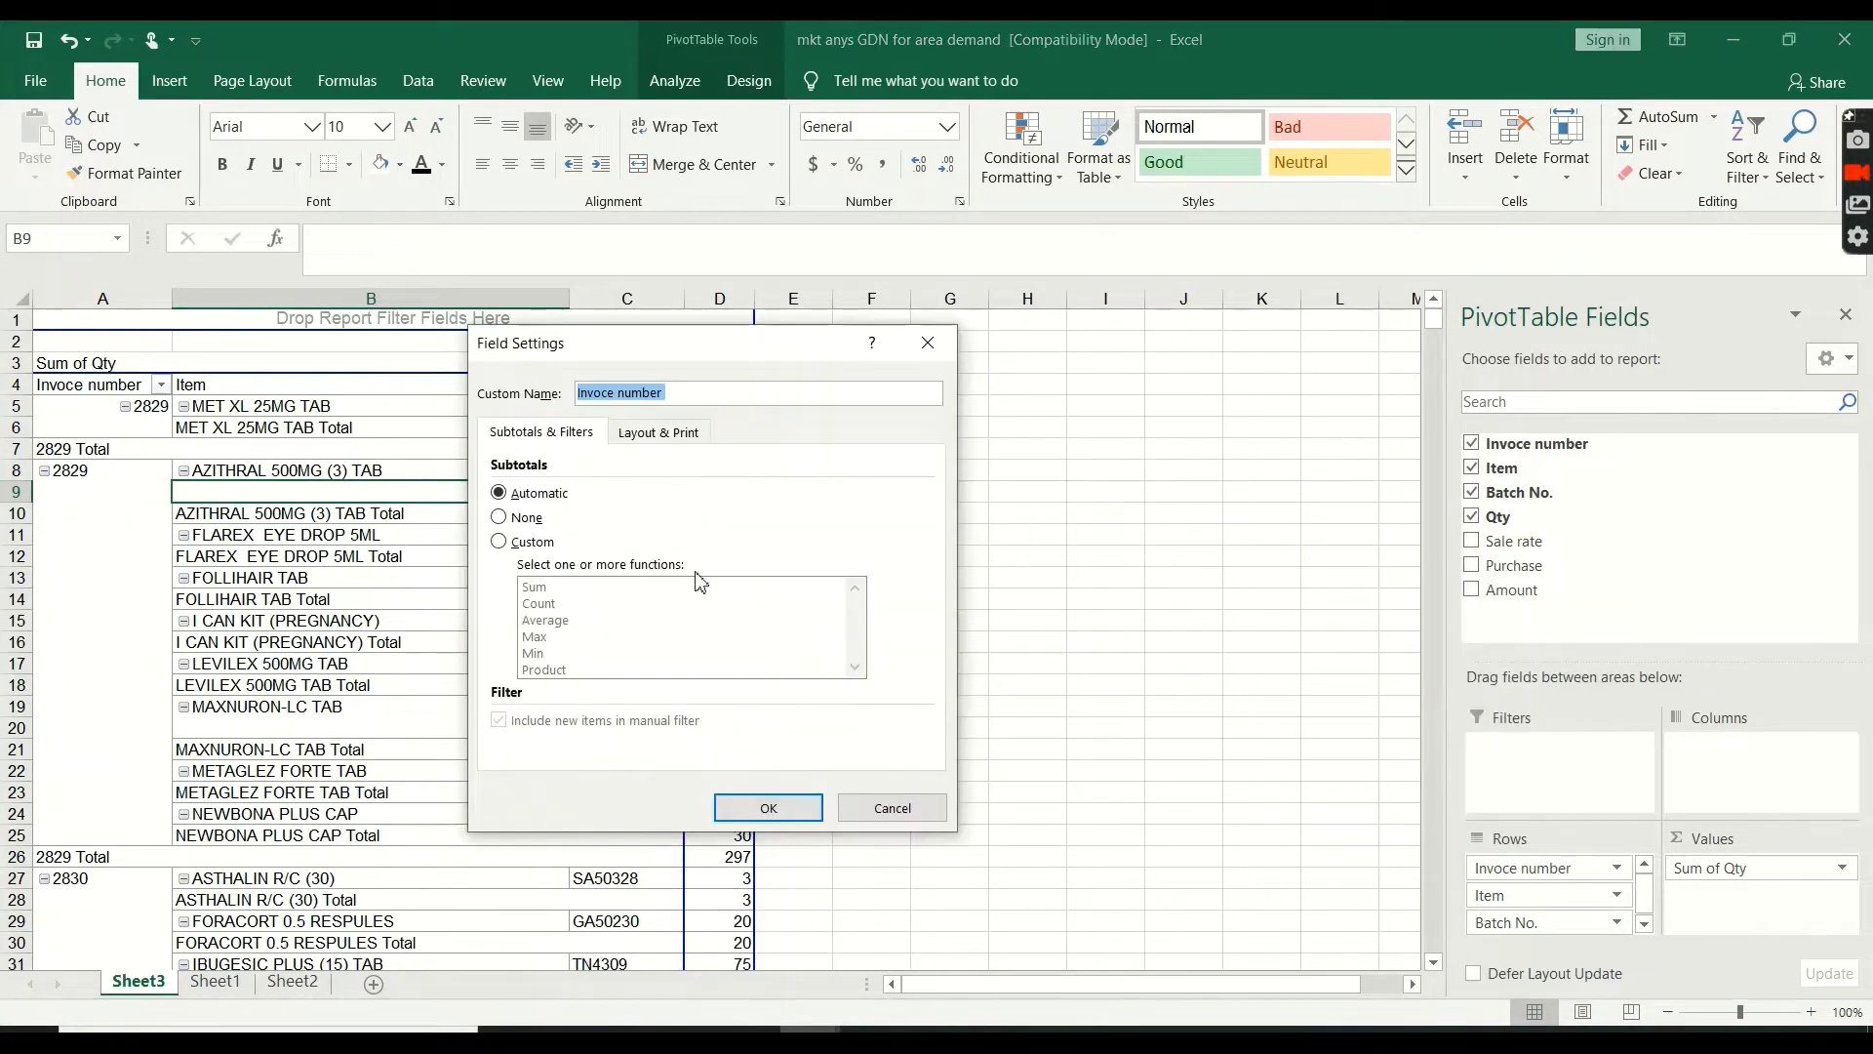
pyautogui.click(542, 543)
pyautogui.click(524, 517)
pyautogui.click(650, 434)
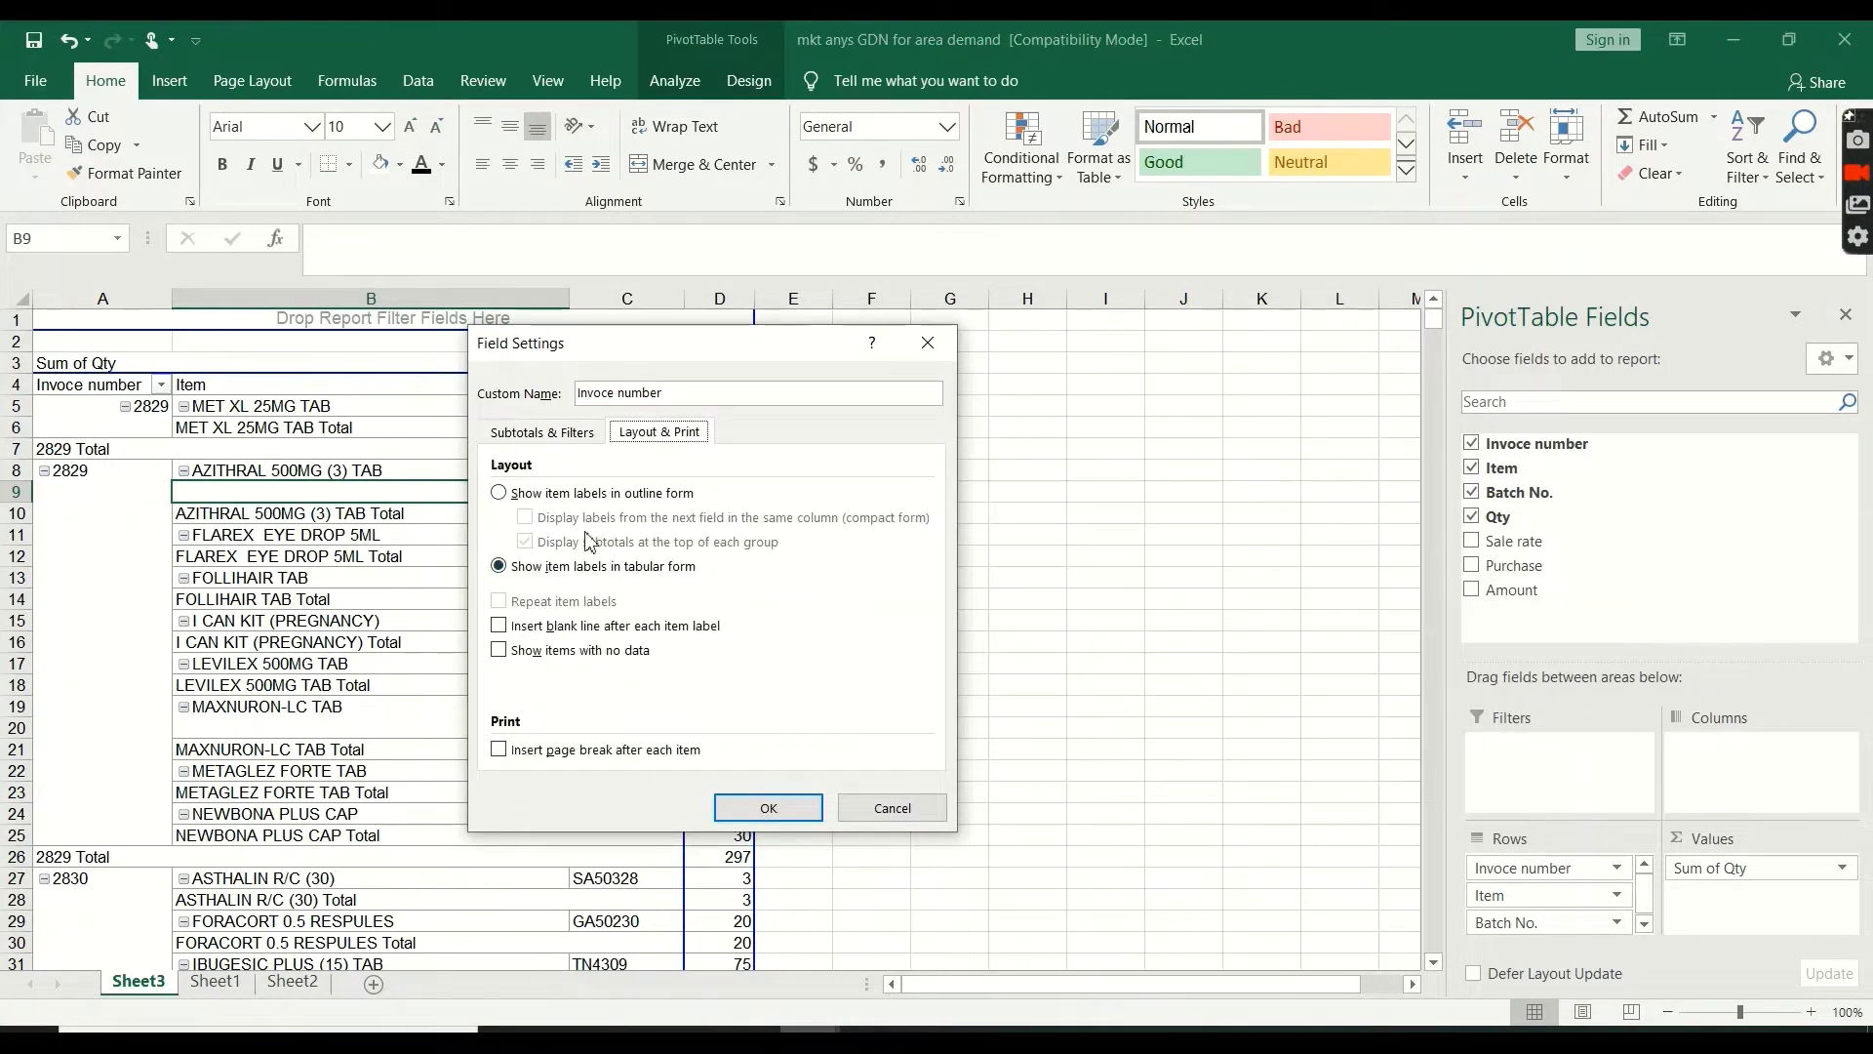
pyautogui.click(545, 567)
pyautogui.click(769, 807)
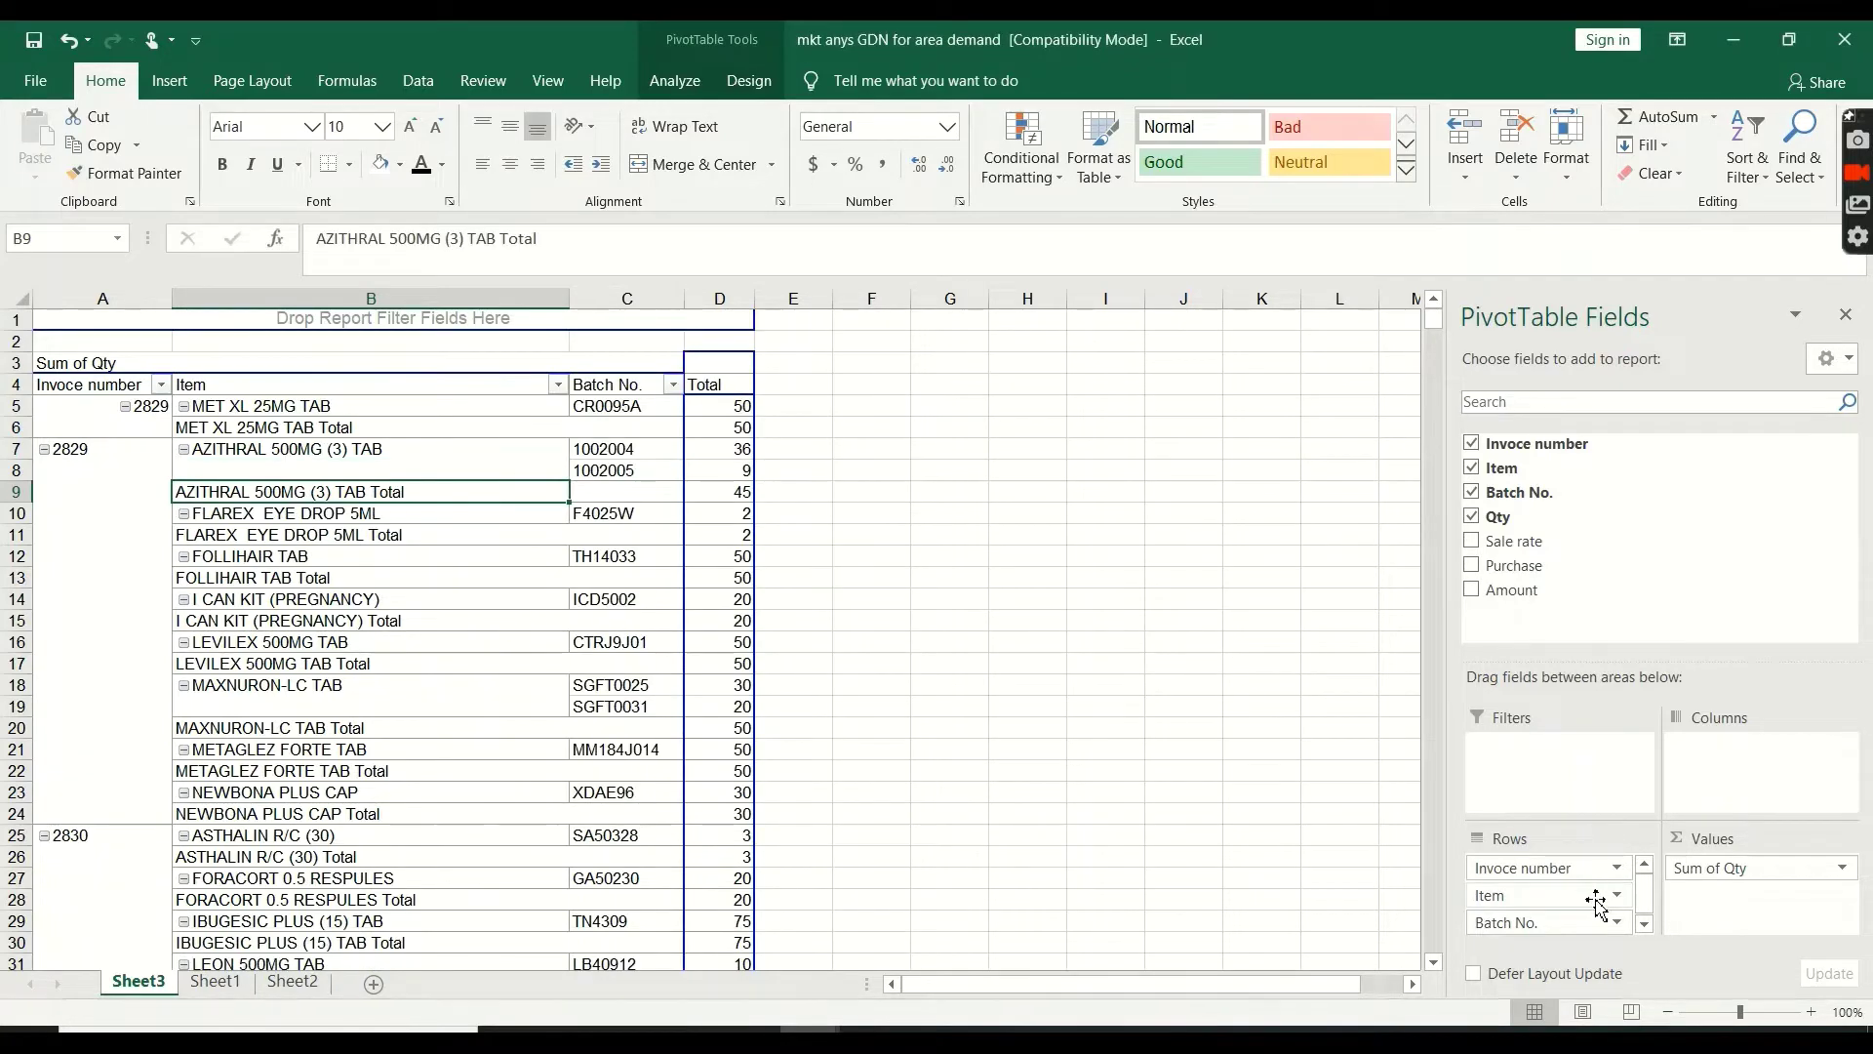
# Set the Item field's subtotals to None and show its item labels in tabular form
pyautogui.click(1596, 903)
pyautogui.click(1551, 868)
pyautogui.click(538, 520)
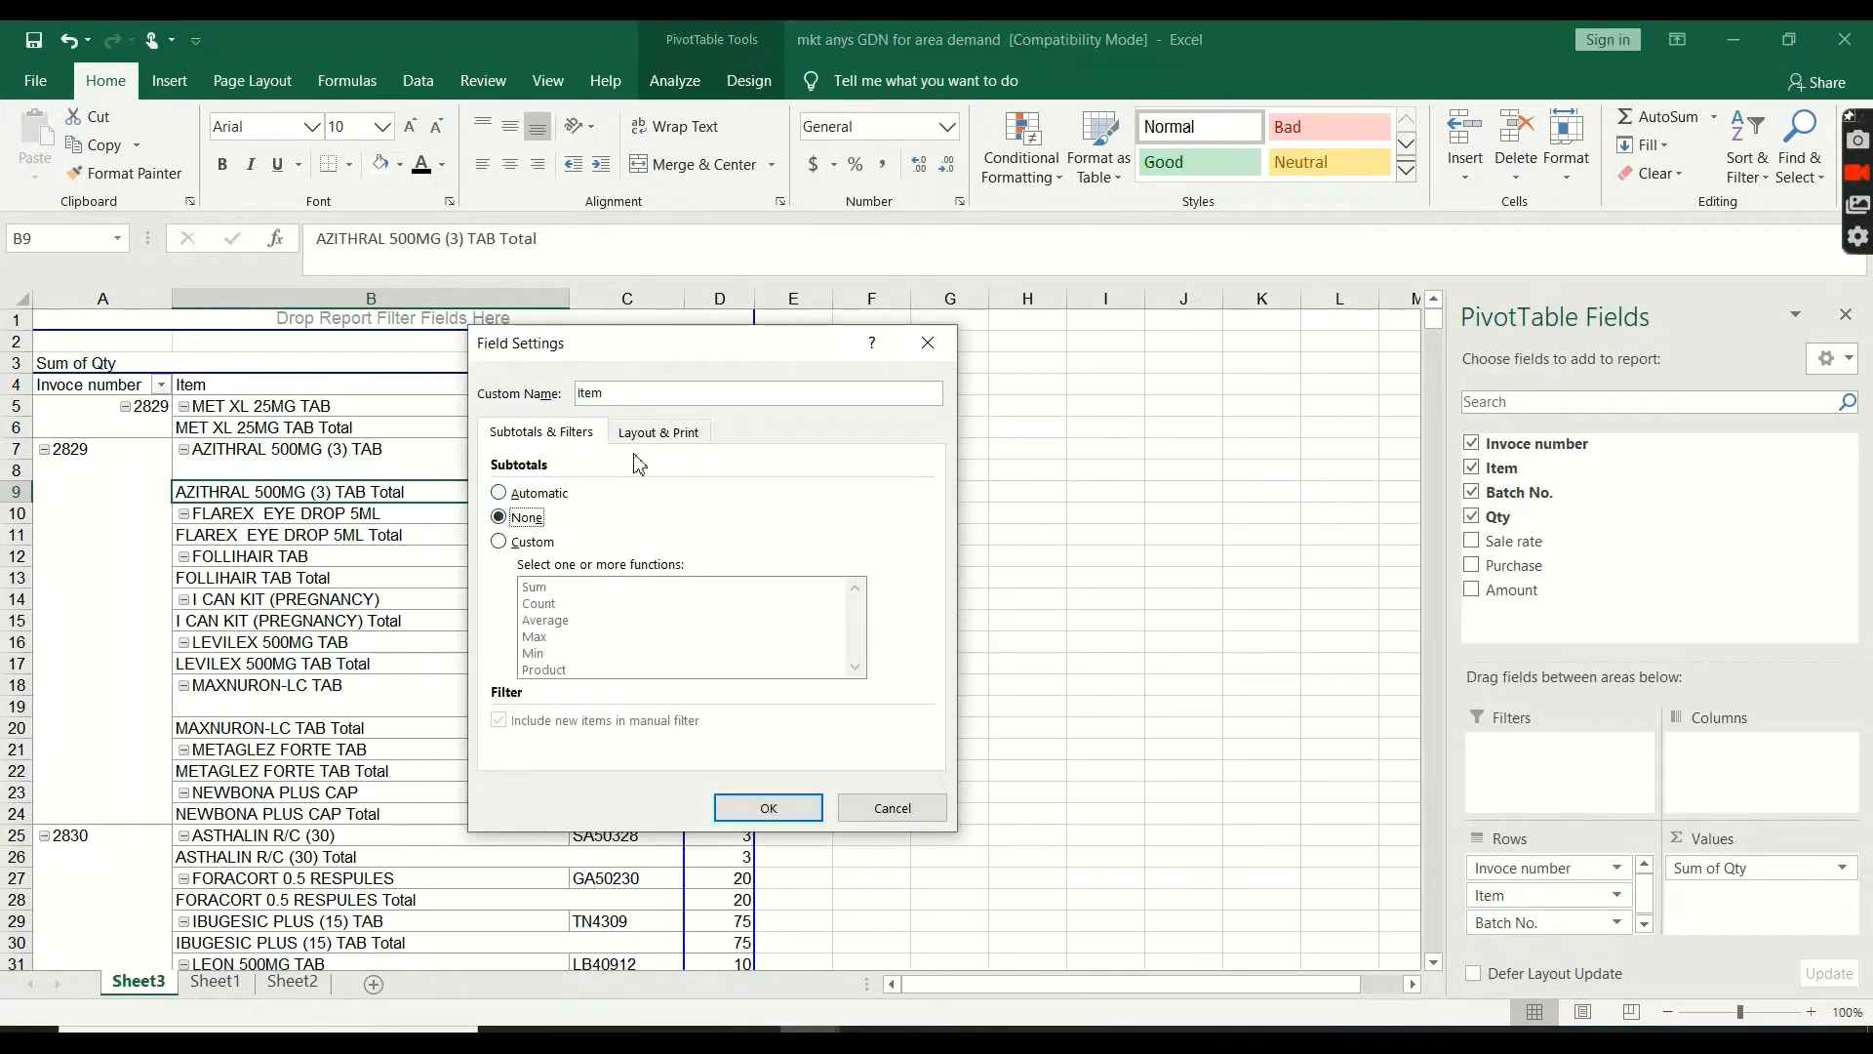
pyautogui.click(660, 432)
pyautogui.click(590, 568)
pyautogui.click(769, 808)
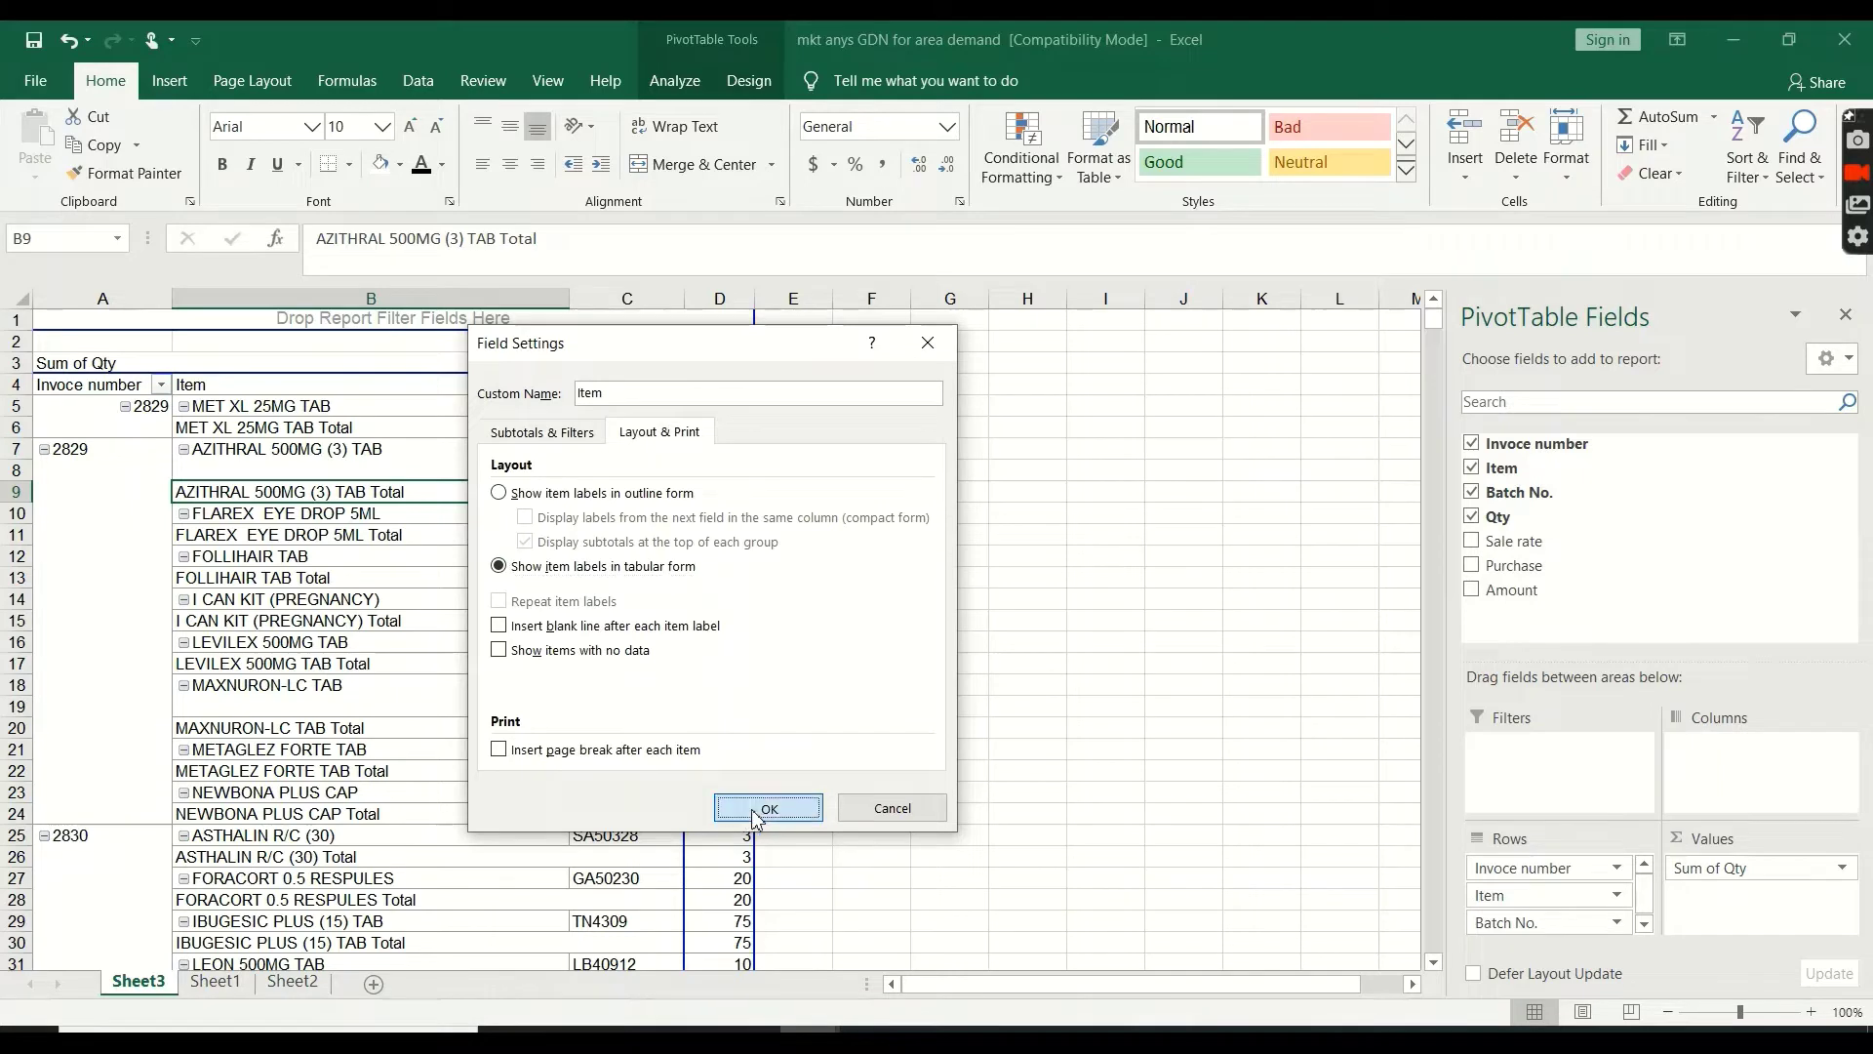
# Set the Batch No. field's subtotals to None and keep its item labels in tabular form
pyautogui.scroll(-1, 1170, 878)
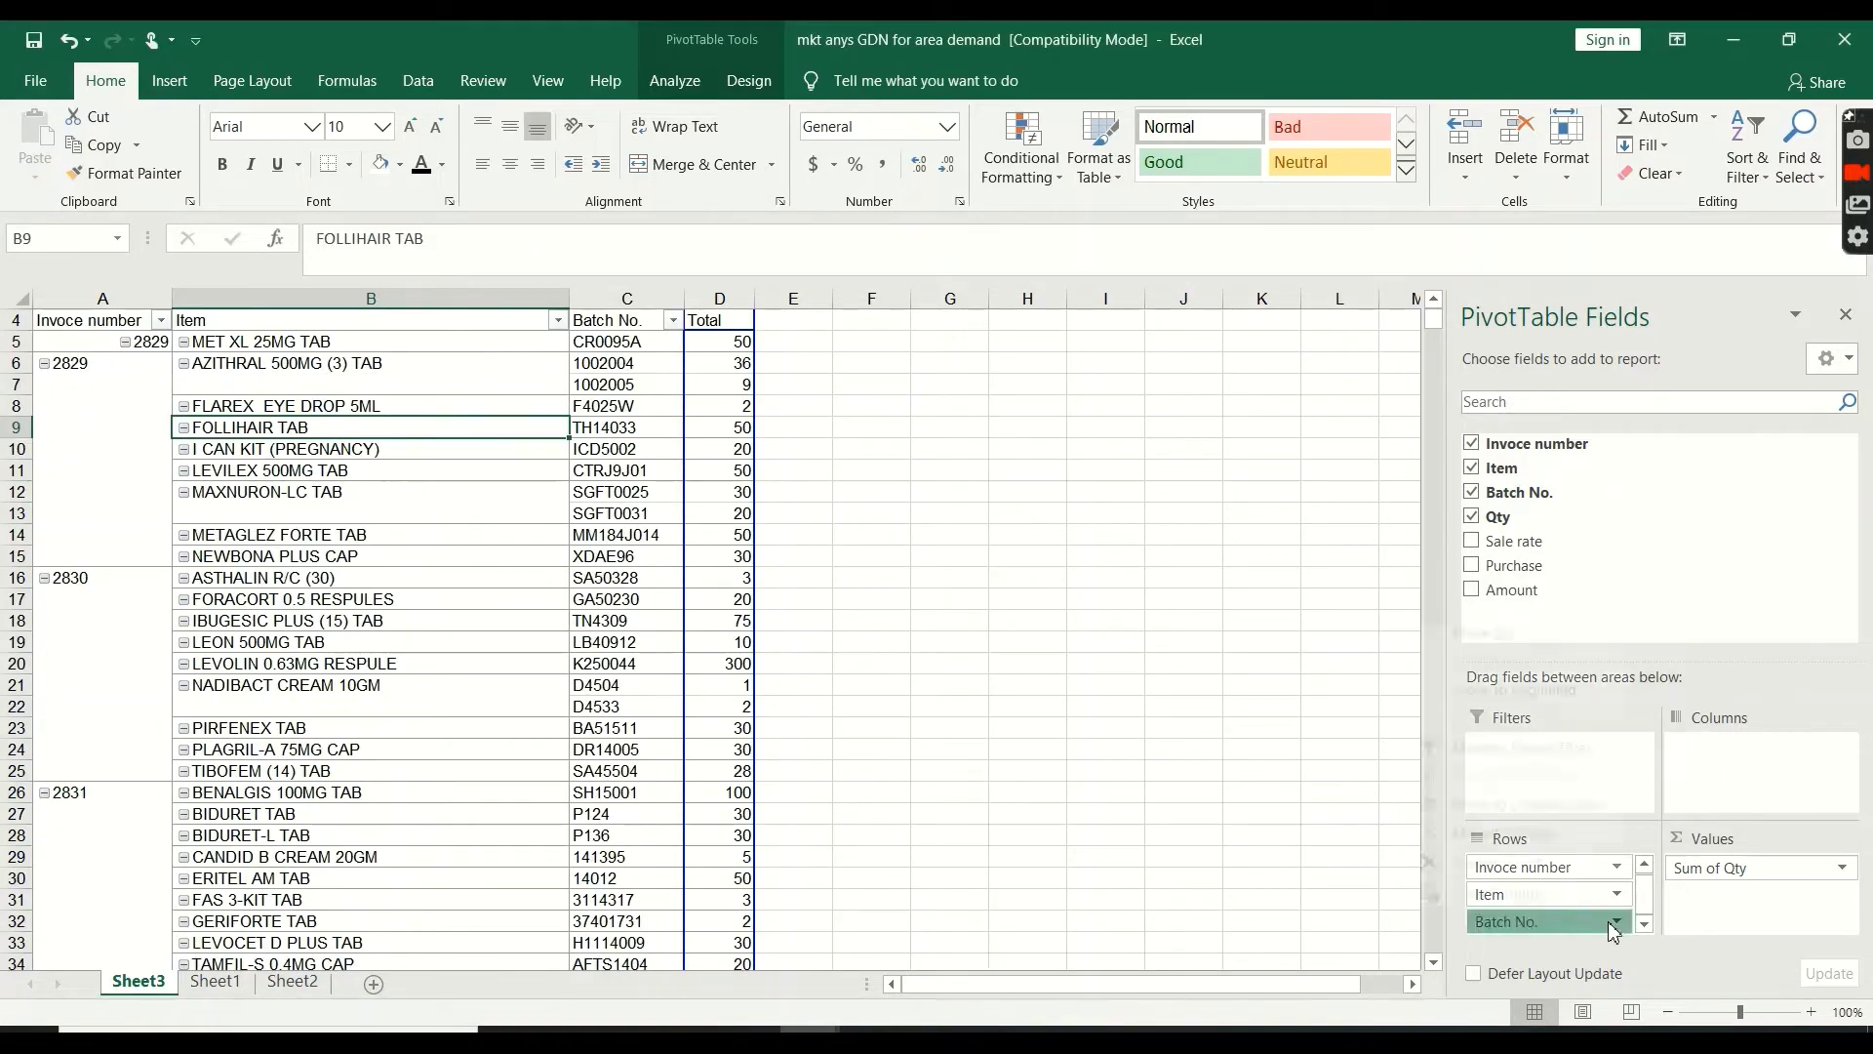
pyautogui.click(1600, 920)
pyautogui.click(1561, 893)
pyautogui.click(499, 517)
pyautogui.click(660, 432)
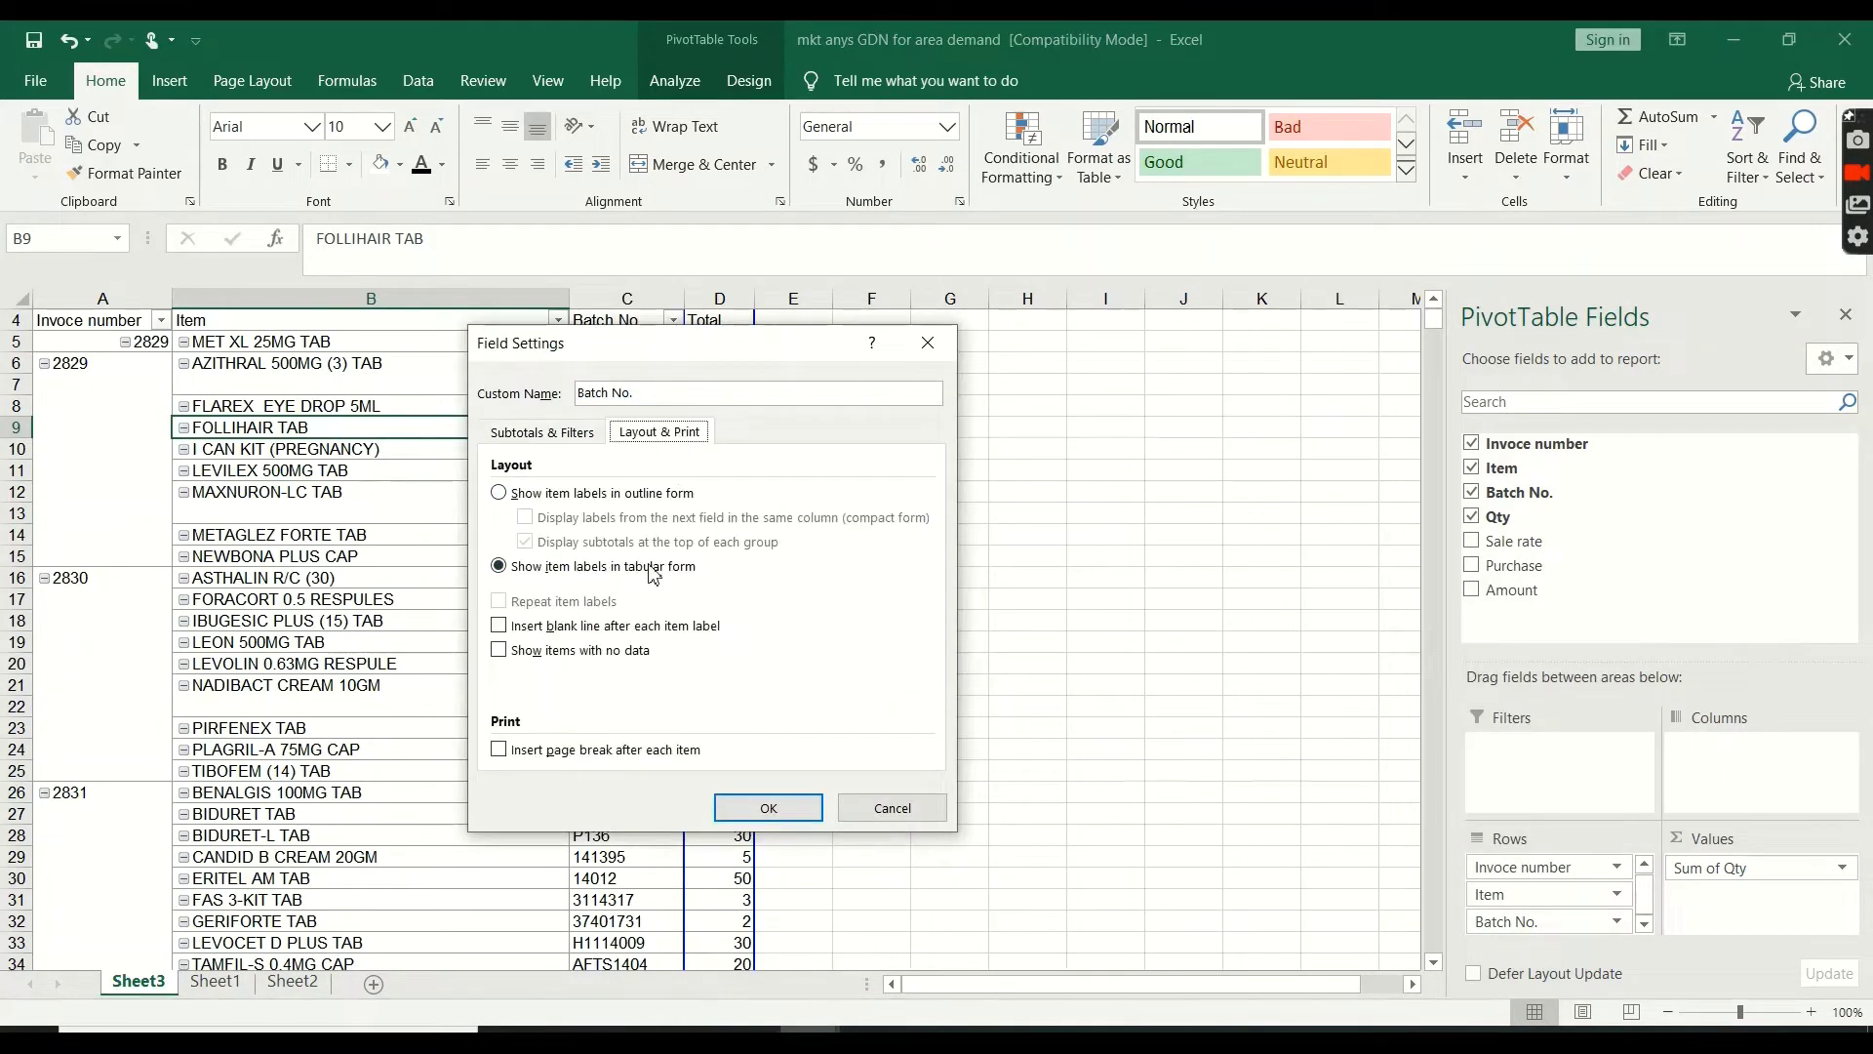
pyautogui.click(769, 808)
pyautogui.scroll(1, 710, 662)
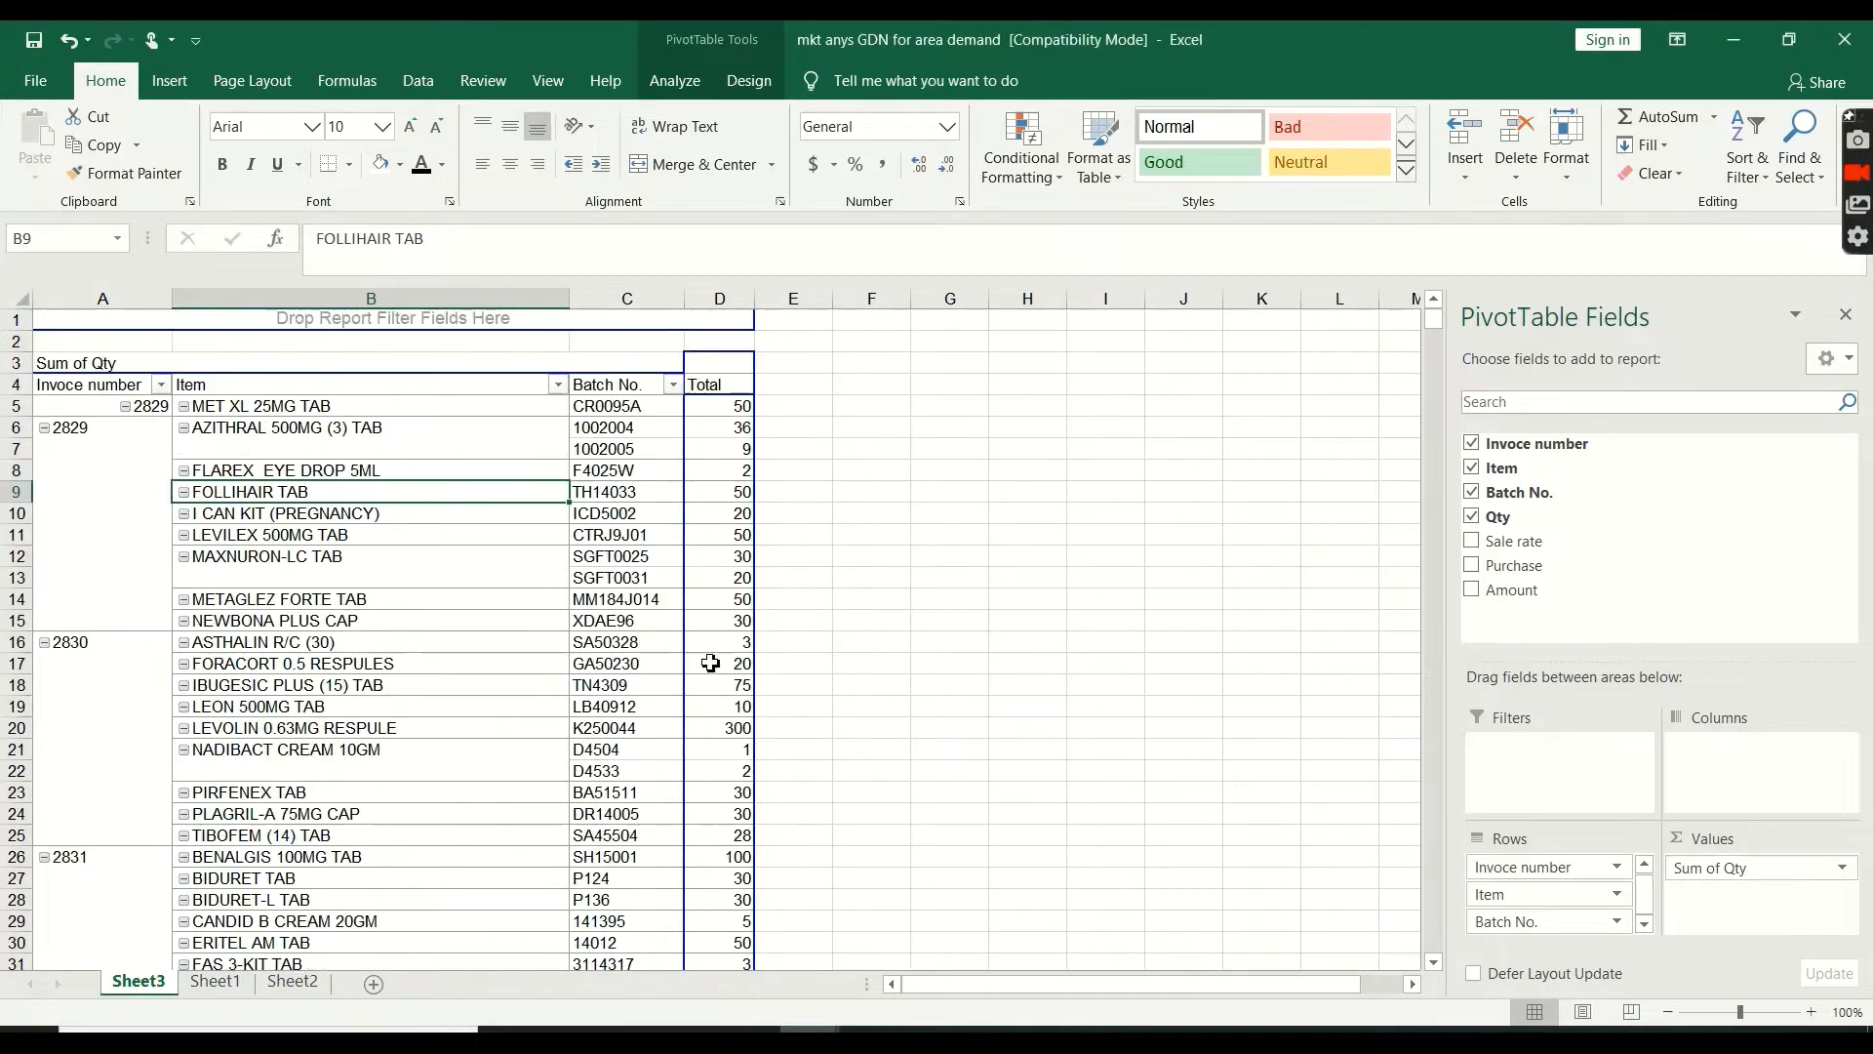
pyautogui.click(644, 513)
pyautogui.moveTo(98, 390); pyautogui.dragTo(722, 483)
pyautogui.hotkey('ctrl', 'z')
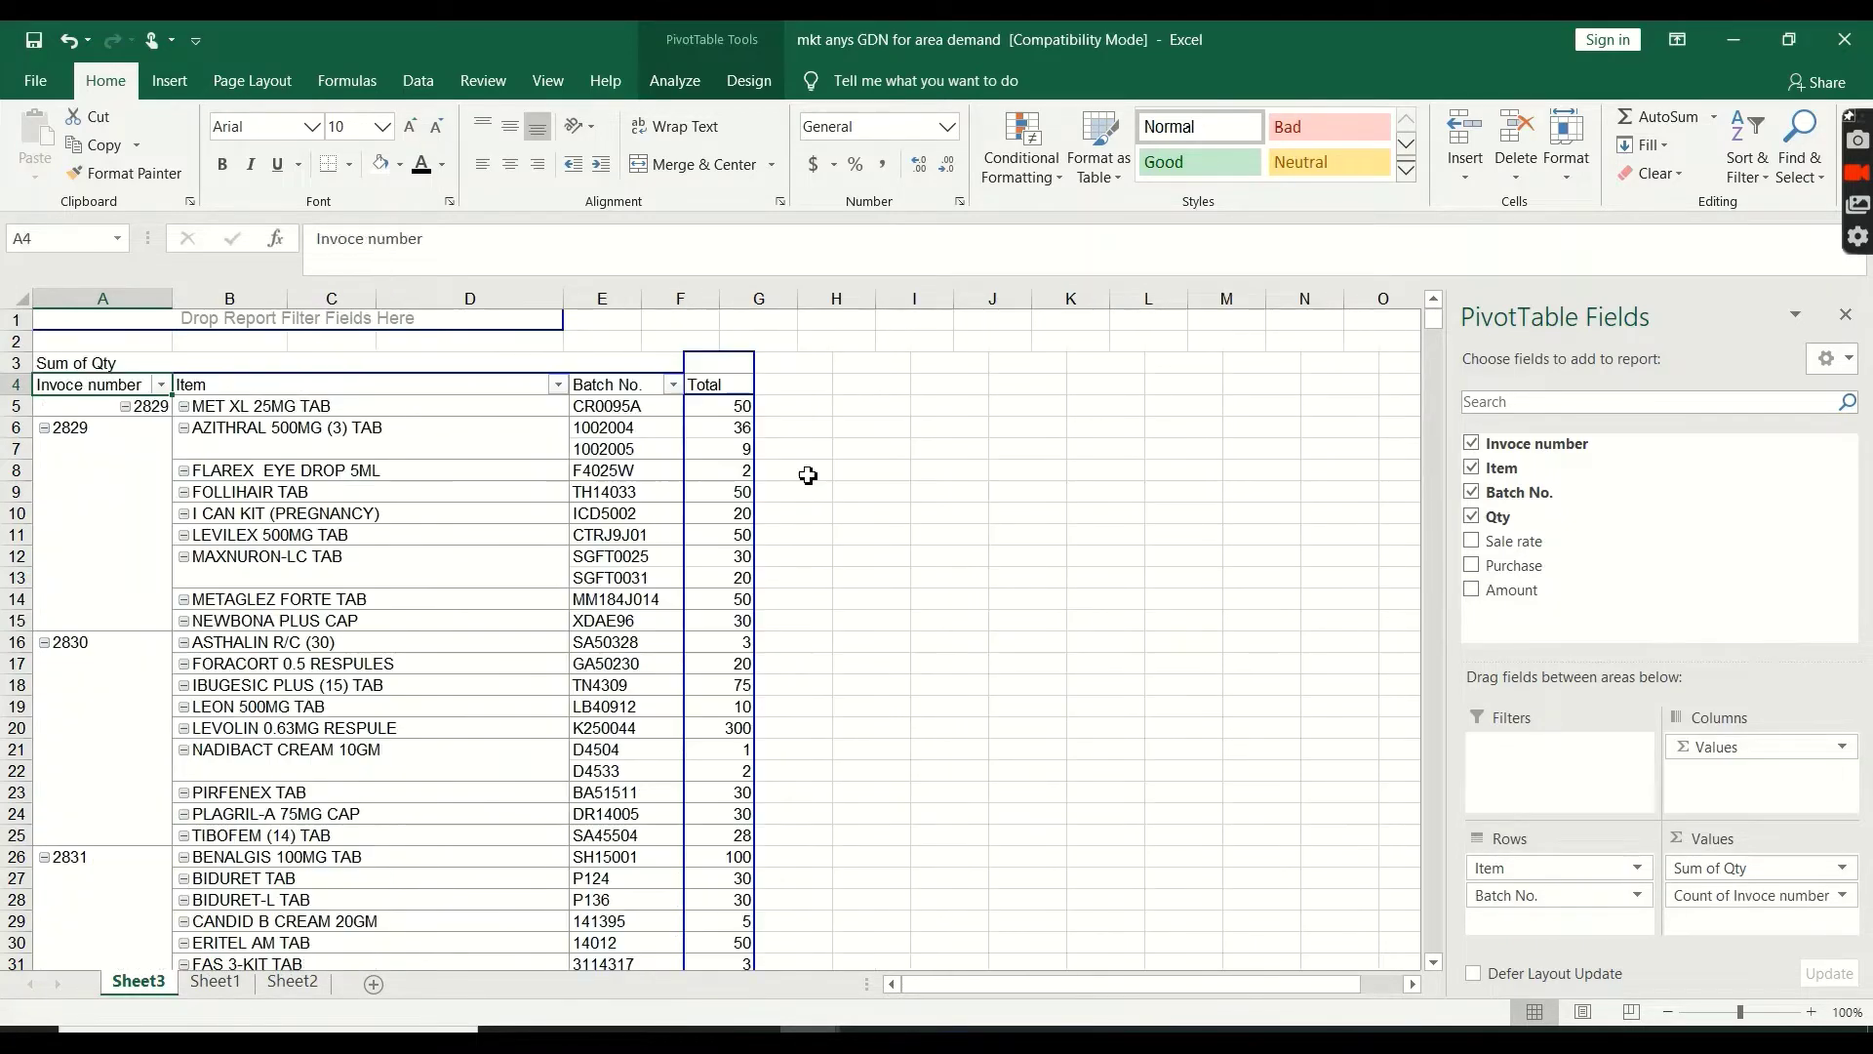
pyautogui.click(848, 533)
pyautogui.click(97, 376)
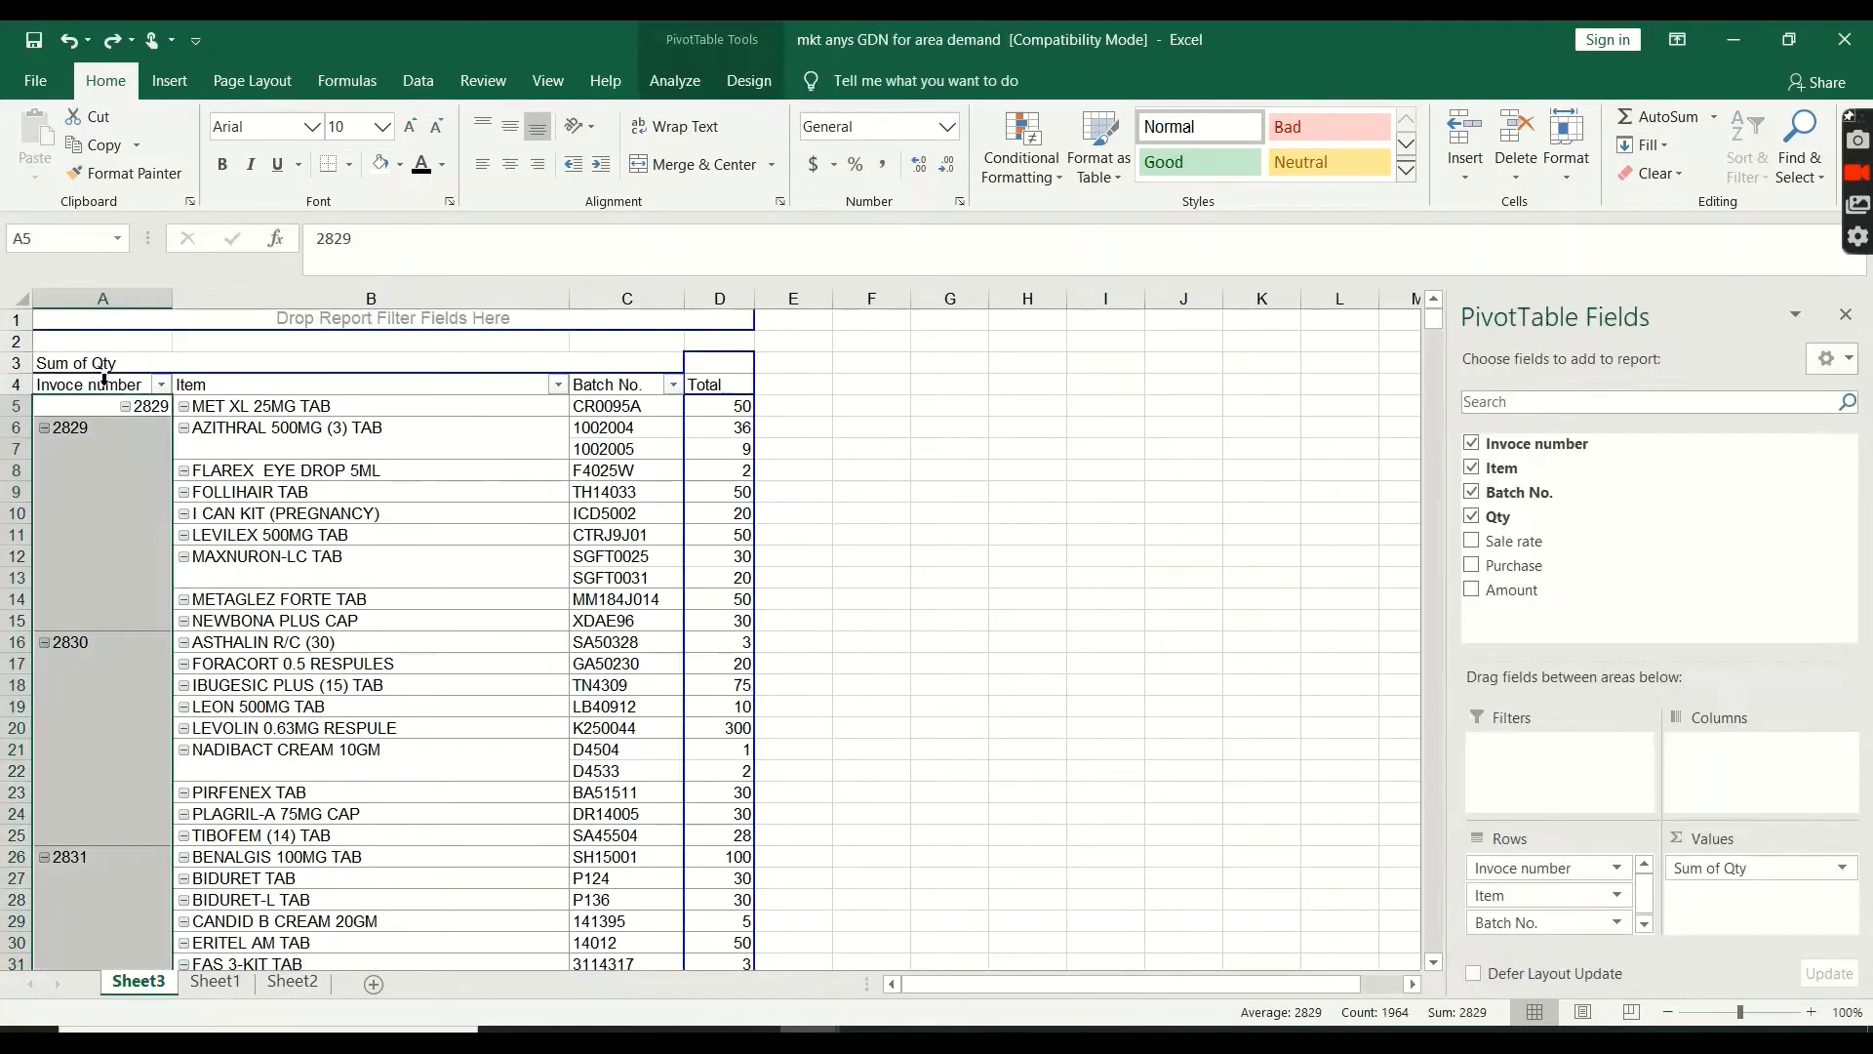
pyautogui.click(576, 469)
pyautogui.click(112, 370)
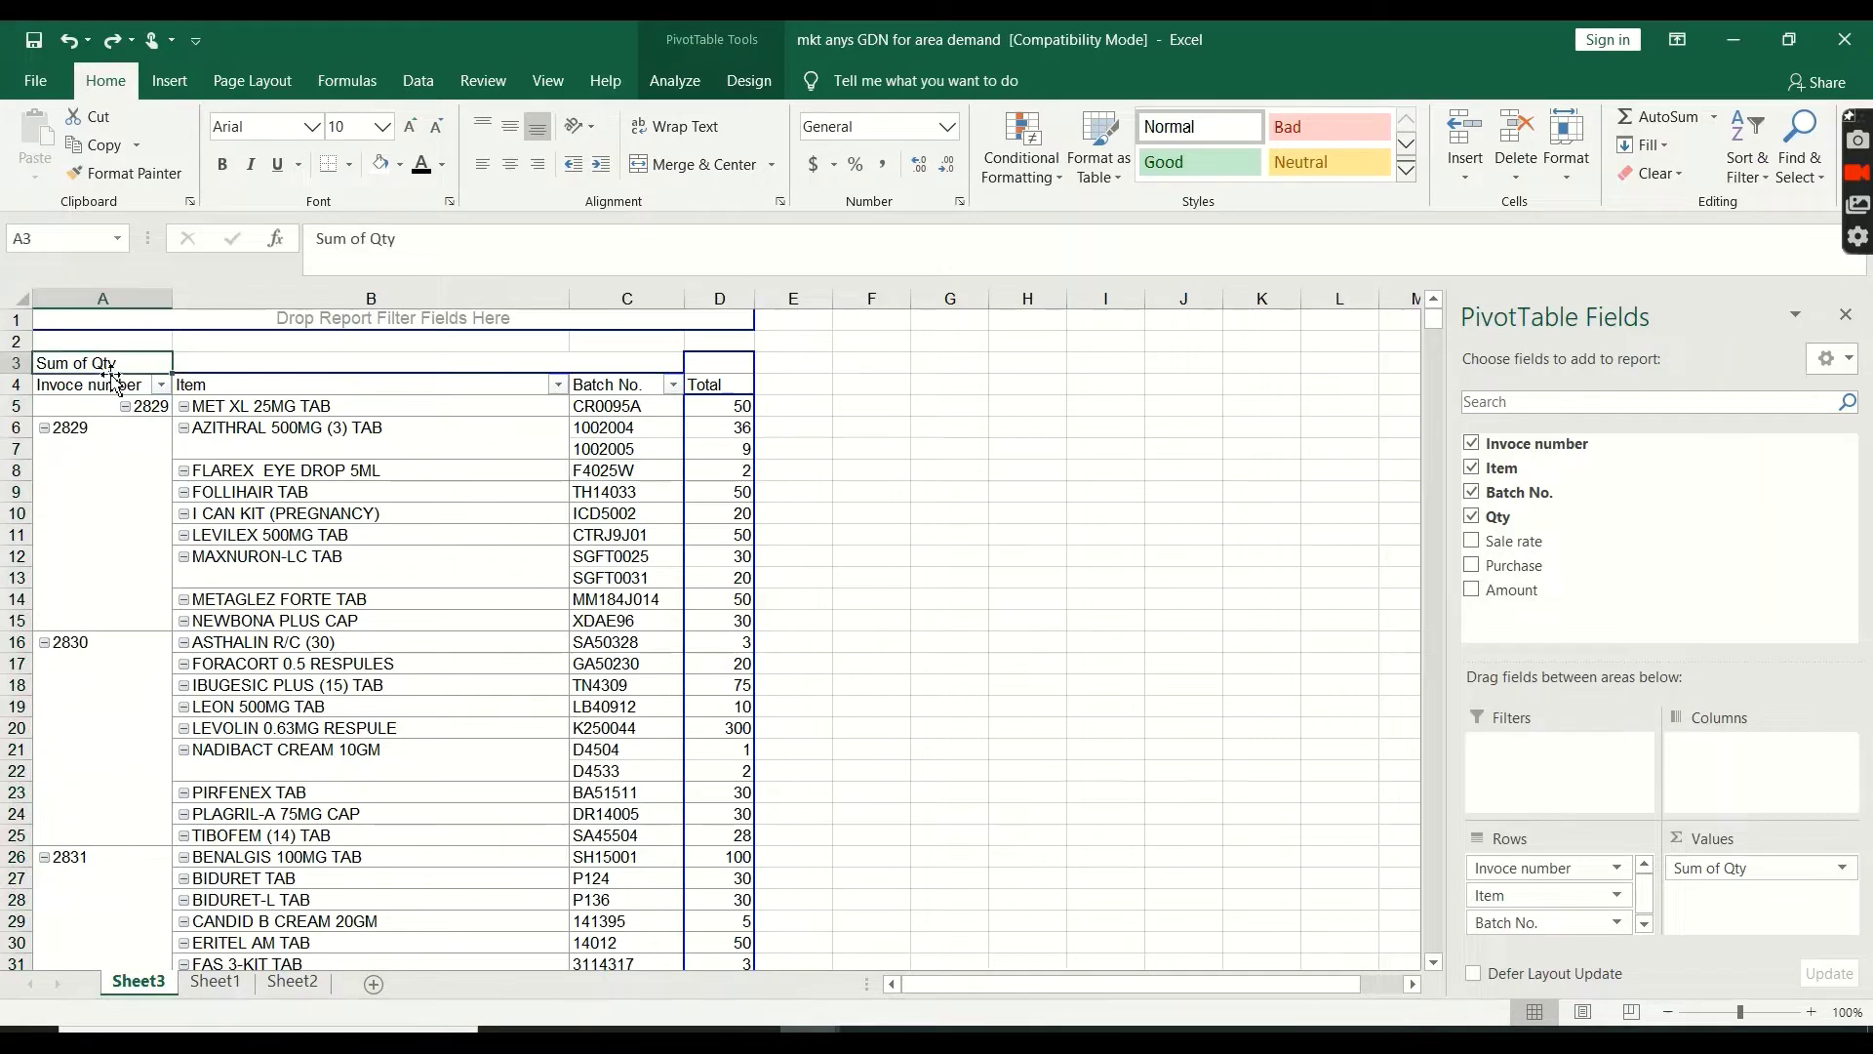
# Copy the four PivotTable columns from the header row 4 down to row 598 on Sheet3
pyautogui.click(92, 388)
pyautogui.hotkey('shift', 'Right')
pyautogui.hotkey('shift', 'Right')
pyautogui.hotkey('shift', 'Right')
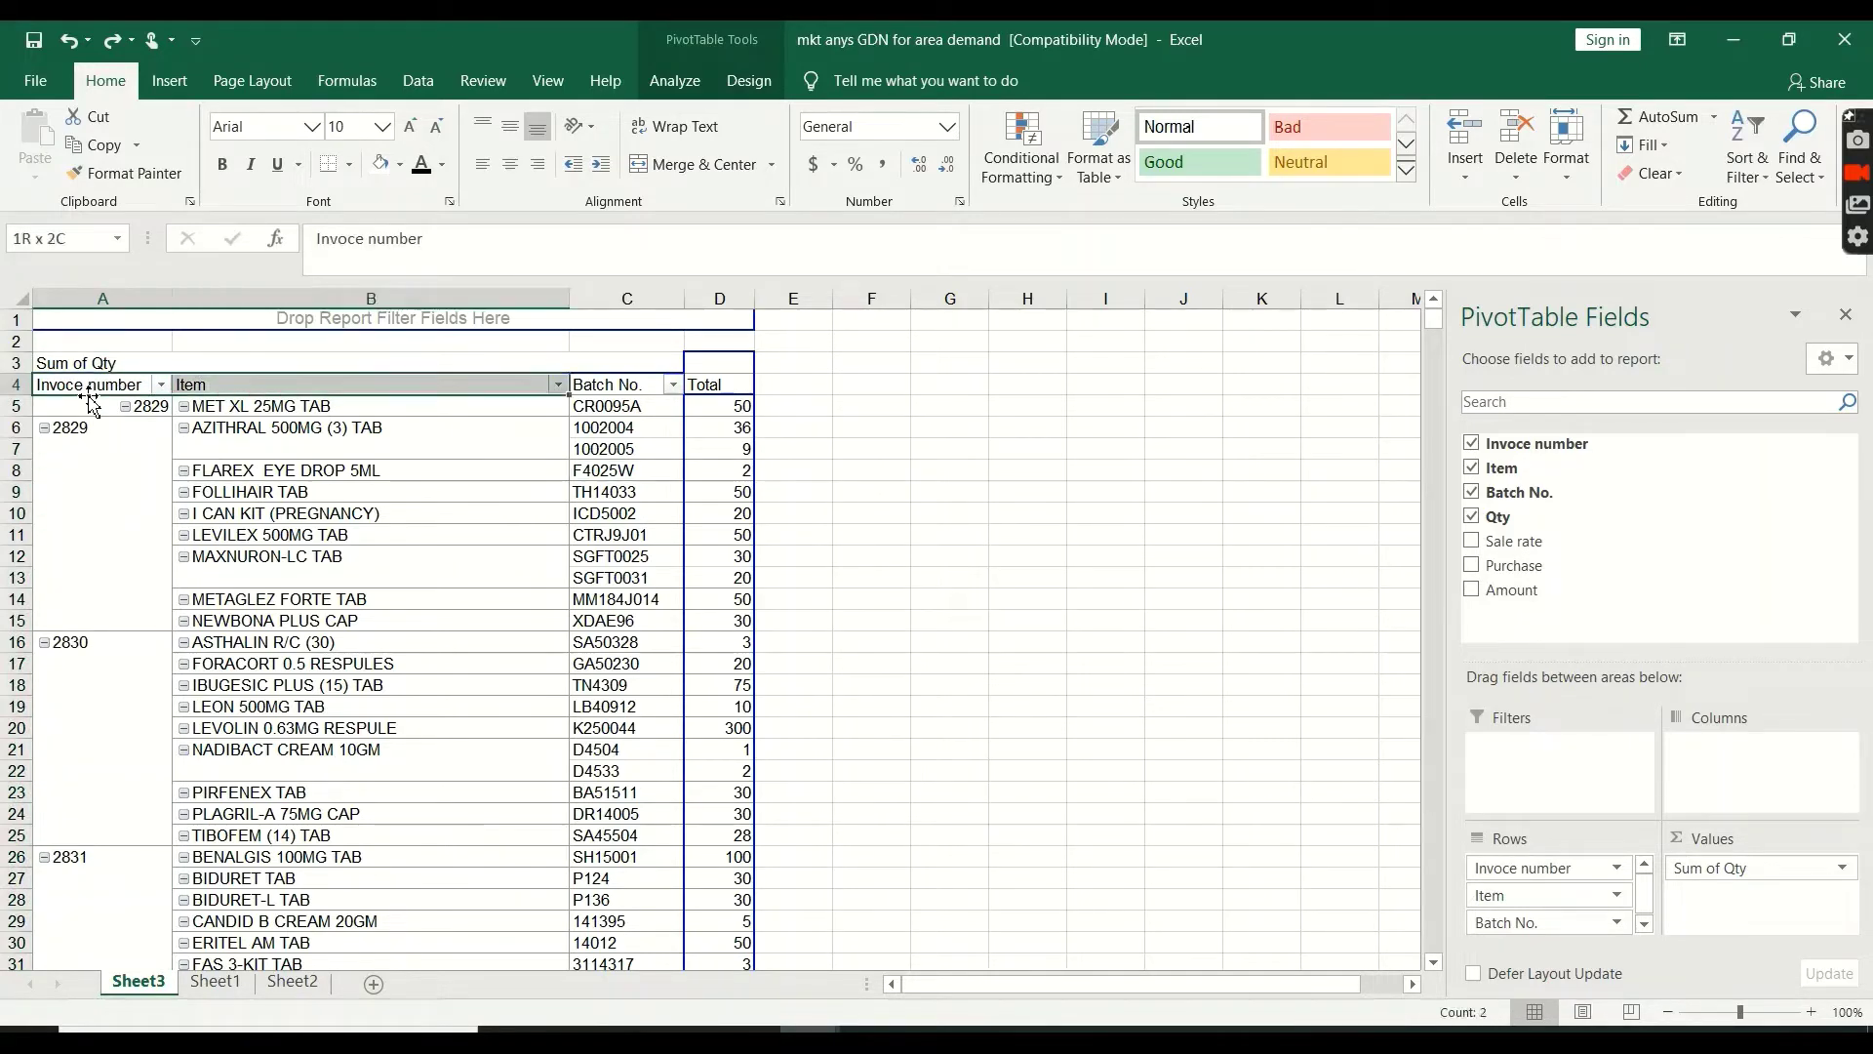
pyautogui.hotkey('shift', 'Down')
pyautogui.hotkey('shift', 'Down')
pyautogui.hotkey('shift', 'Down')
pyautogui.hotkey('shift', 'Down')
pyautogui.hotkey('shift', 'Down')
pyautogui.hotkey('shift', 'Down')
pyautogui.hotkey('shift', 'Down')
pyautogui.hotkey('shift', 'Down')
pyautogui.hotkey('shift', 'Down')
pyautogui.hotkey('shift', 'Down')
pyautogui.hotkey('shift', 'Down')
pyautogui.hotkey('shift', 'Down')
pyautogui.hotkey('shift', 'Down')
pyautogui.hotkey('shift', 'Down')
pyautogui.hotkey('shift', 'Down')
pyautogui.hotkey('shift', 'Down')
pyautogui.hotkey('shift', 'Down')
pyautogui.hotkey('shift', 'Down')
pyautogui.hotkey('shift', 'Down')
pyautogui.hotkey('shift', 'Down')
pyautogui.hotkey('shift', 'Down')
pyautogui.hotkey('shift', 'Down')
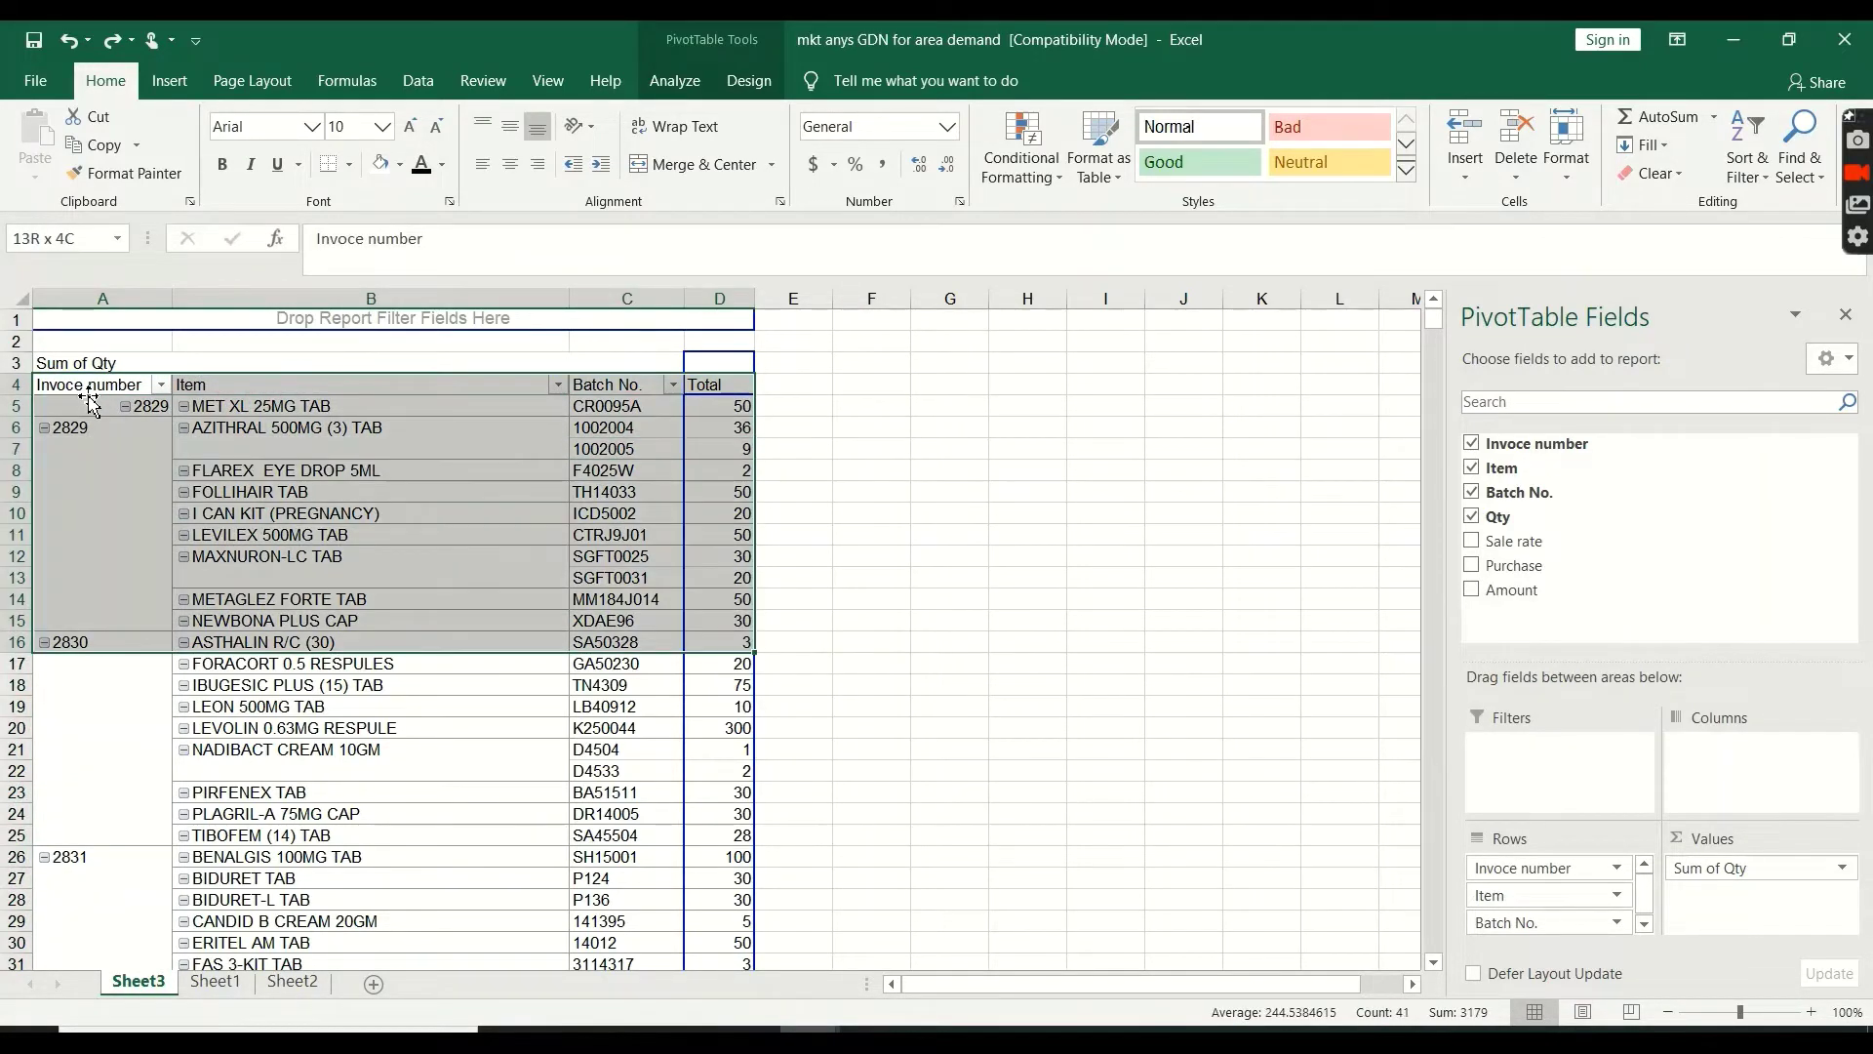
pyautogui.hotkey('shift', 'Down')
pyautogui.hotkey('shift', 'Down')
pyautogui.hotkey('shift', 'Down')
pyautogui.hotkey('shift', 'Down')
pyautogui.hotkey('shift', 'Down')
pyautogui.hotkey('shift', 'Down')
pyautogui.hotkey('shift', 'Down')
pyautogui.hotkey('shift', 'Down')
pyautogui.hotkey('shift', 'Down')
pyautogui.hotkey('shift', 'Down')
pyautogui.hotkey('shift', 'Down')
pyautogui.hotkey('shift', 'Down')
pyautogui.hotkey('shift', 'Down')
pyautogui.hotkey('shift', 'Down')
pyautogui.hotkey('shift', 'Down')
pyautogui.hotkey('shift', 'Down')
pyautogui.hotkey('shift', 'Down')
pyautogui.hotkey('shift', 'Down')
pyautogui.hotkey('shift', 'Down')
pyautogui.hotkey('shift', 'Down')
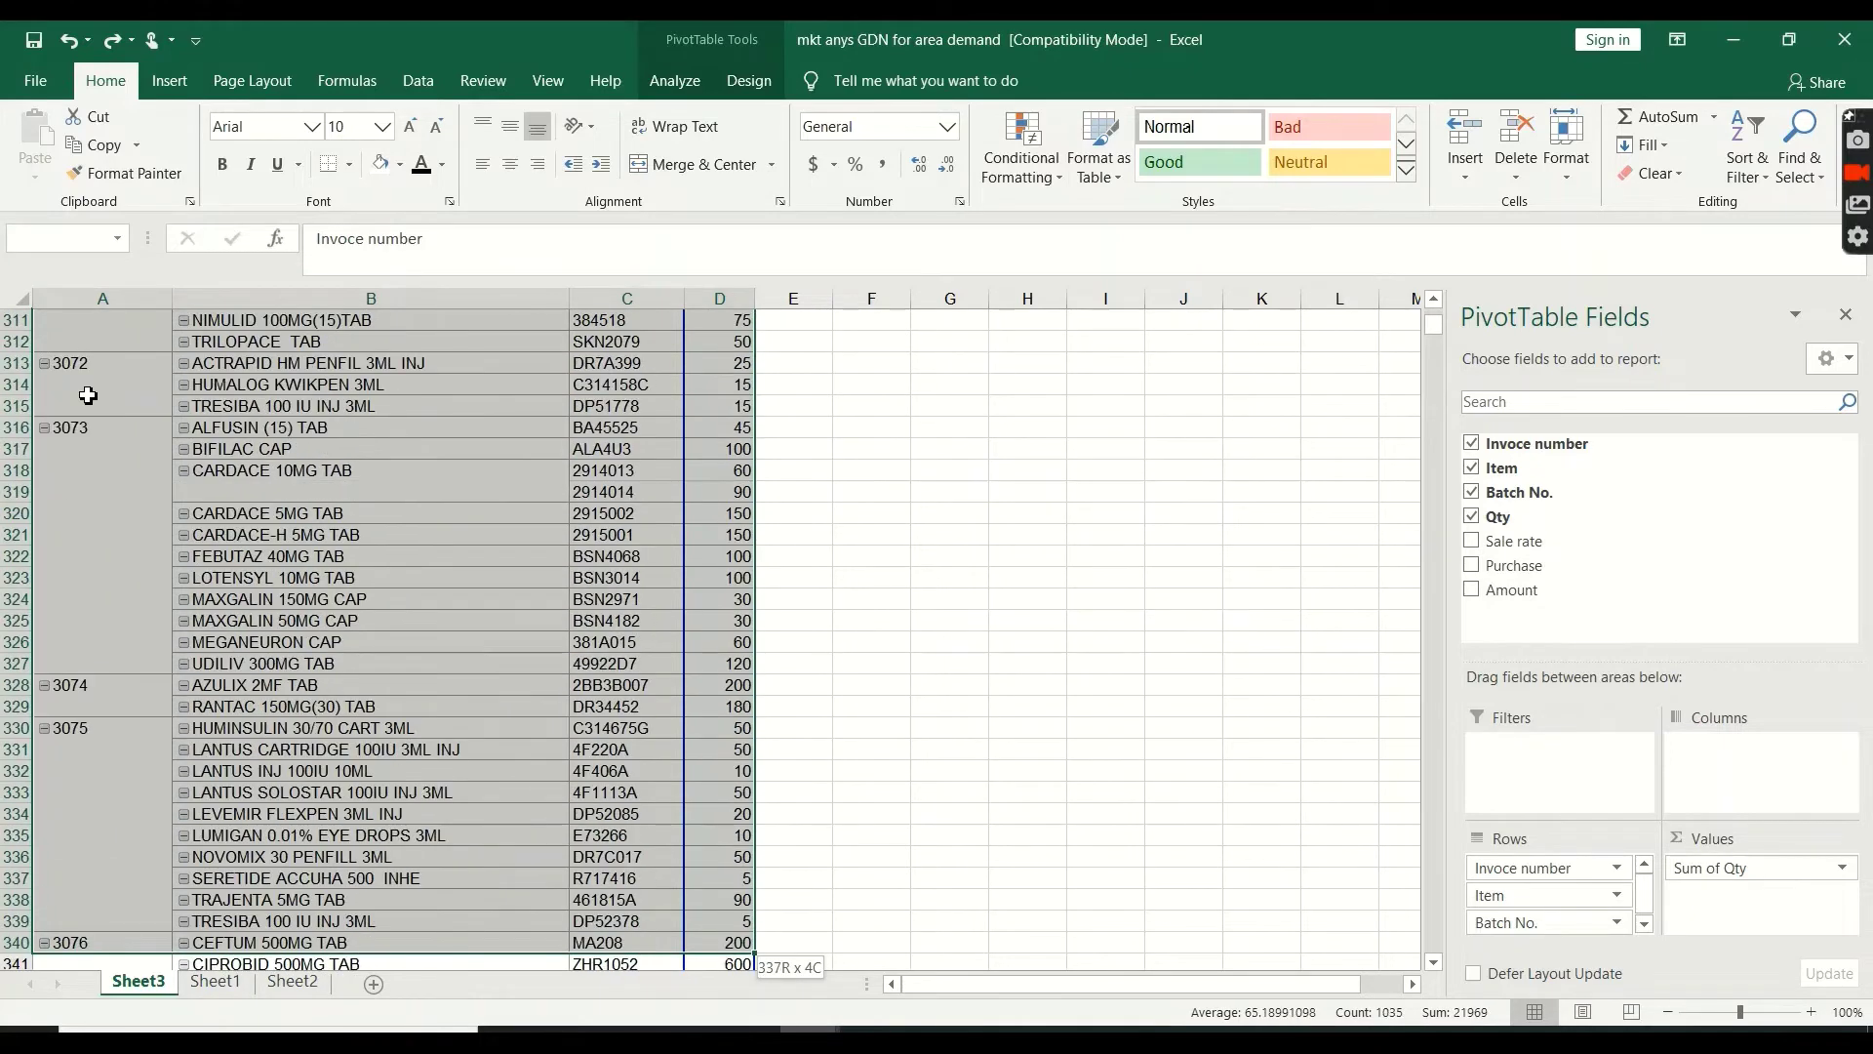
pyautogui.hotkey('shift', 'Up')
pyautogui.hotkey('shift', 'Up')
pyautogui.hotkey('shift', 'Up')
pyautogui.hotkey('shift', 'Up')
pyautogui.hotkey('shift', 'Up')
pyautogui.hotkey('shift', 'Up')
pyautogui.hotkey('shift', 'Up')
pyautogui.hotkey('shift', 'Up')
pyautogui.hotkey('shift', 'Up')
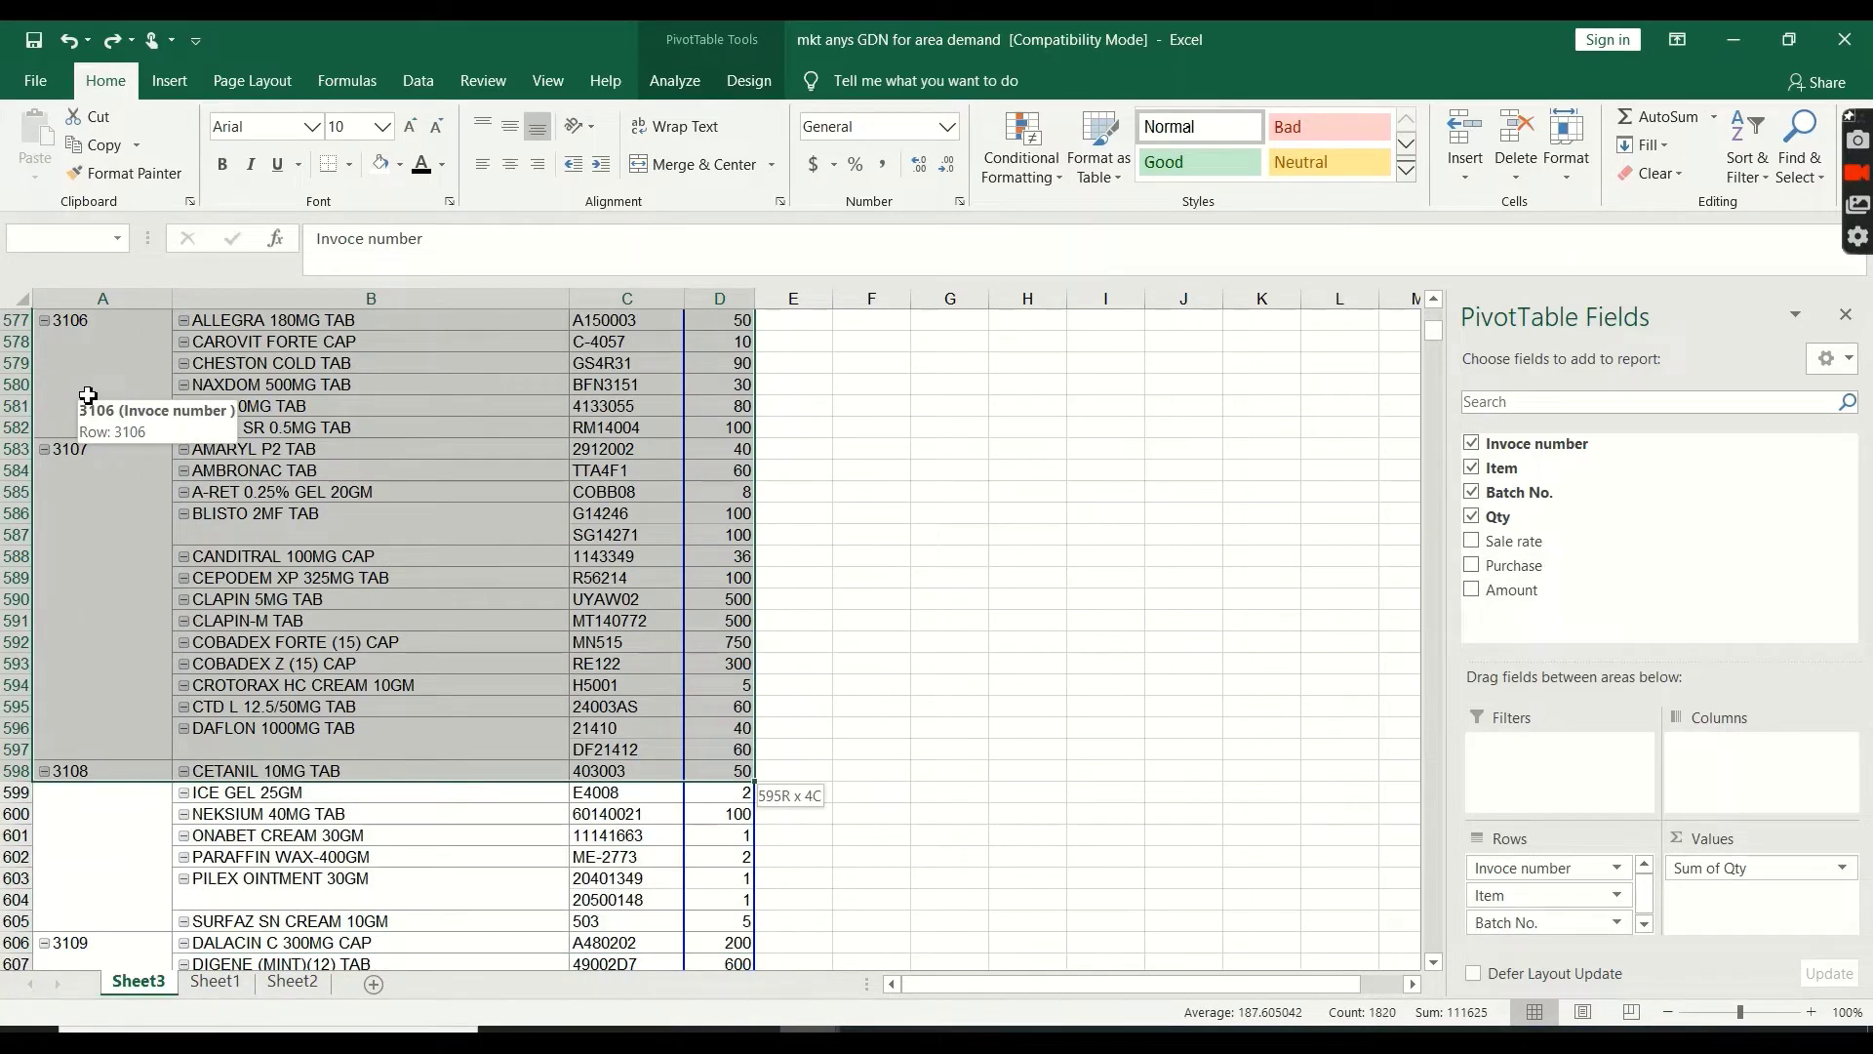
pyautogui.hotkey('ctrl', 'c')
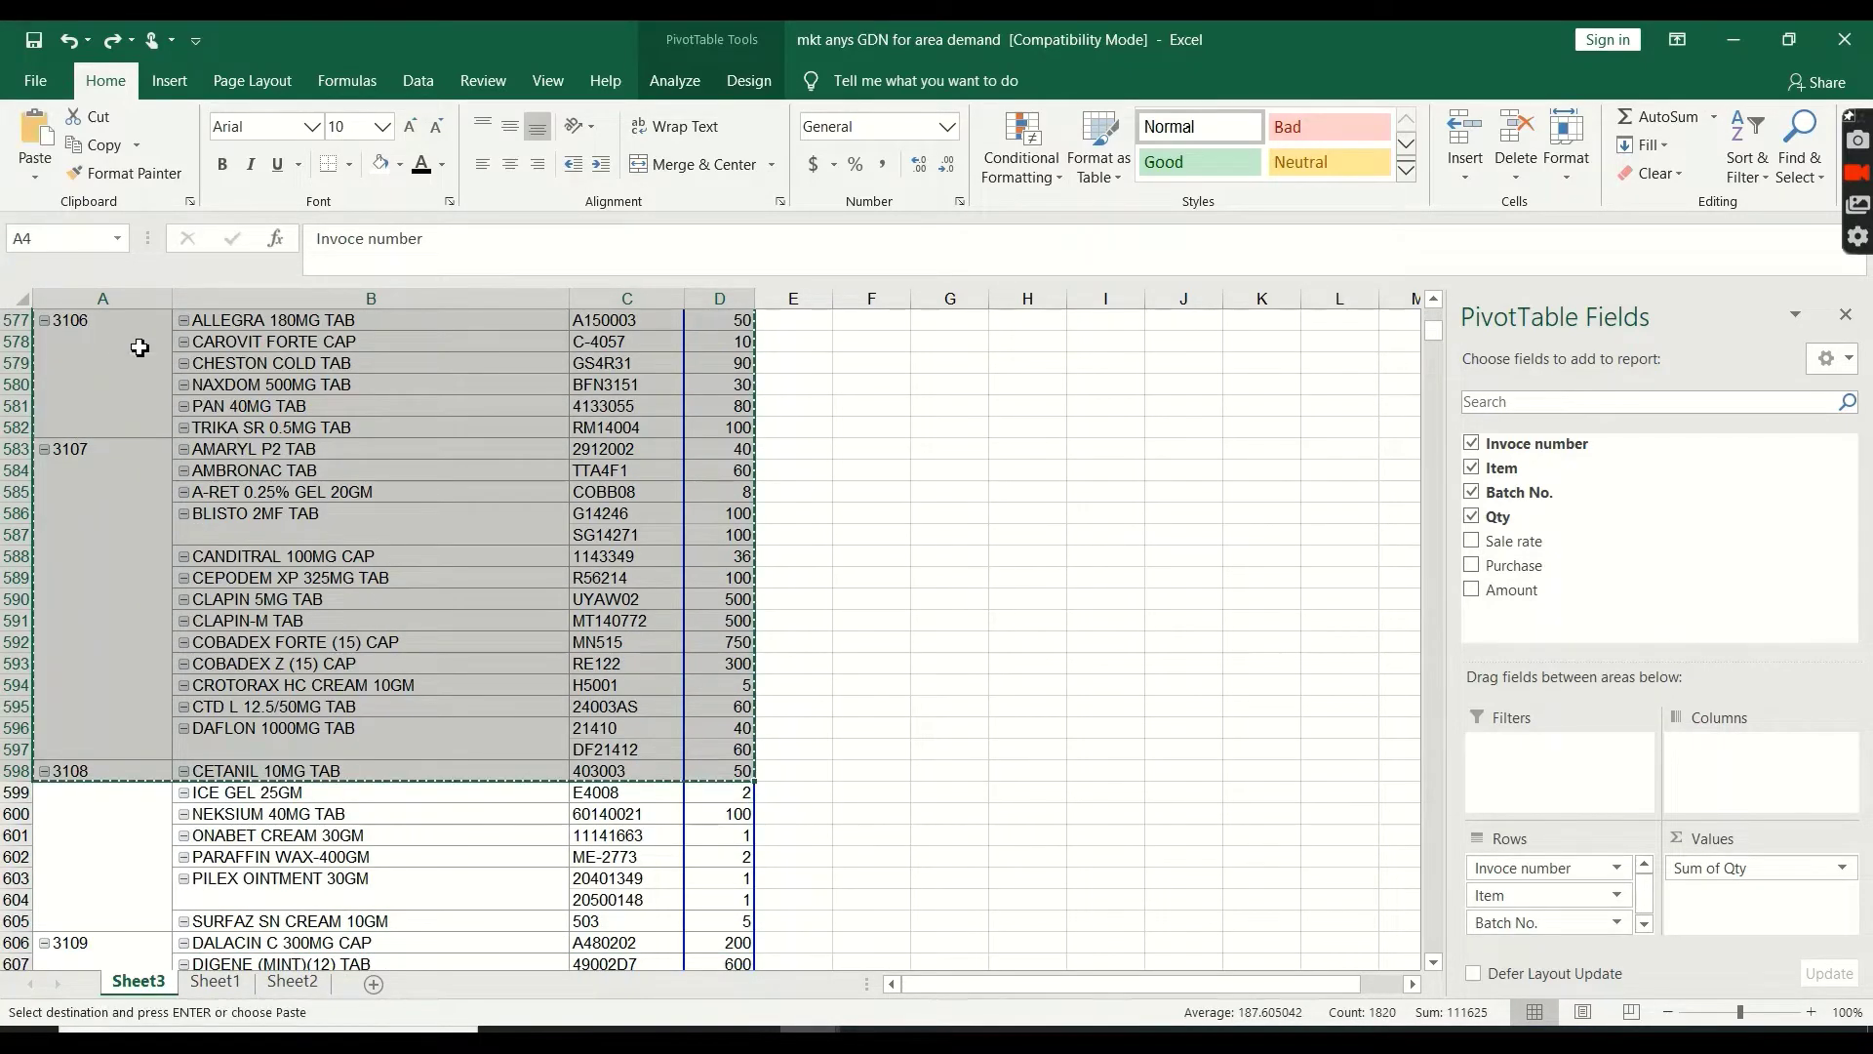
# Add a new worksheet and paste the copied data at cell C3 using Paste Special with the All option
pyautogui.click(292, 981)
pyautogui.click(370, 984)
pyautogui.click(195, 359)
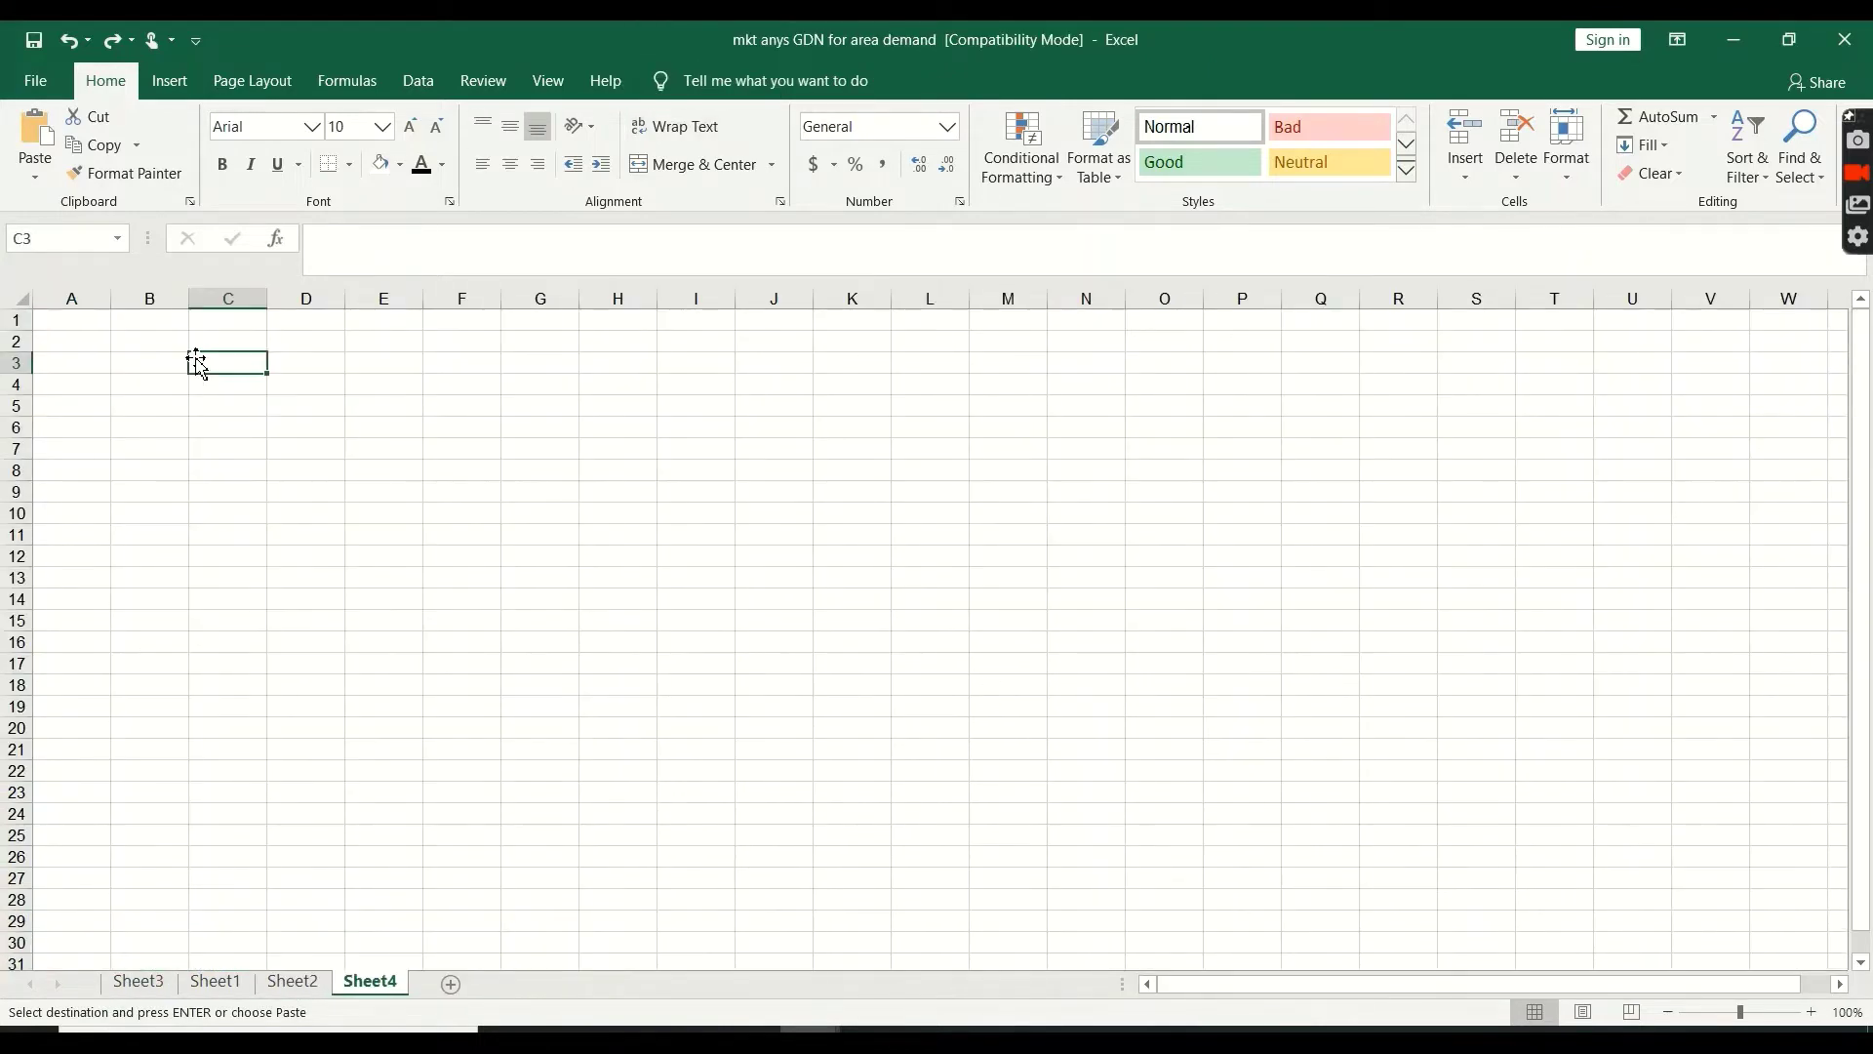
pyautogui.rightClick(195, 359)
pyautogui.click(284, 498)
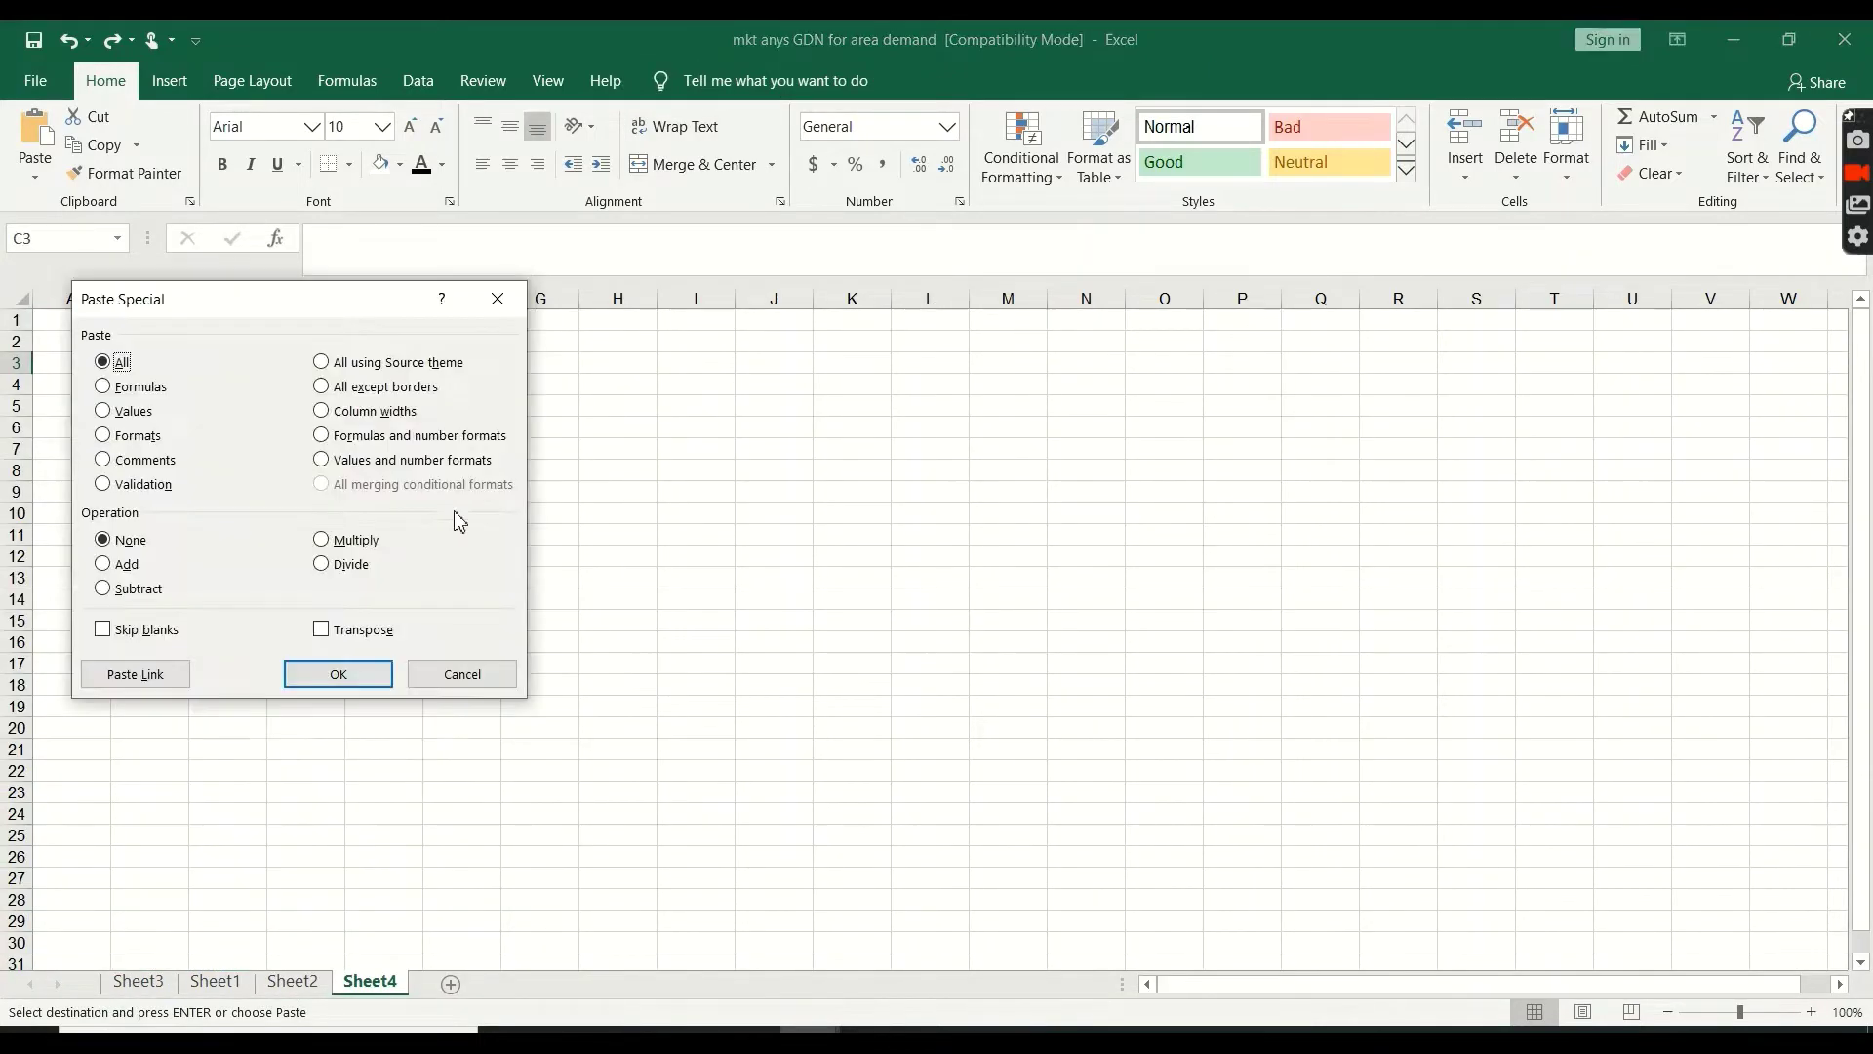
pyautogui.click(337, 675)
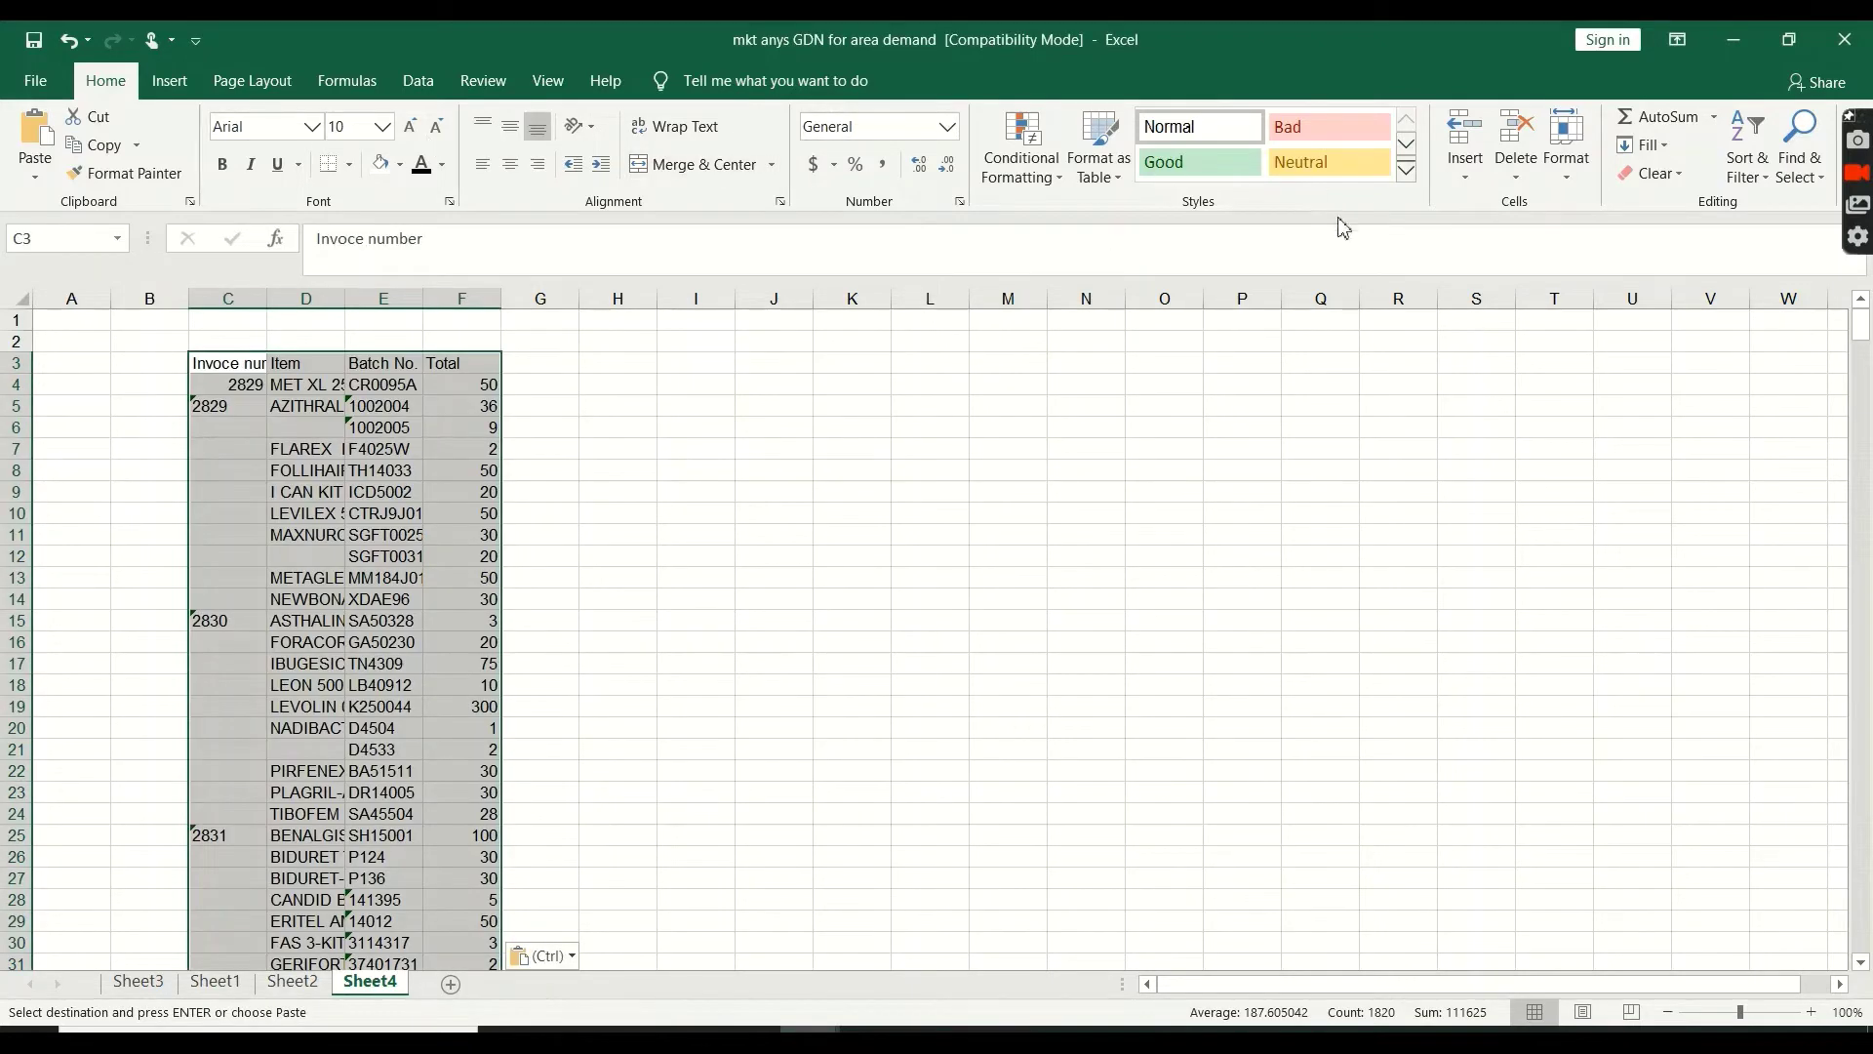
# AutoFit the column widths of the pasted data on Sheet4
pyautogui.click(1568, 161)
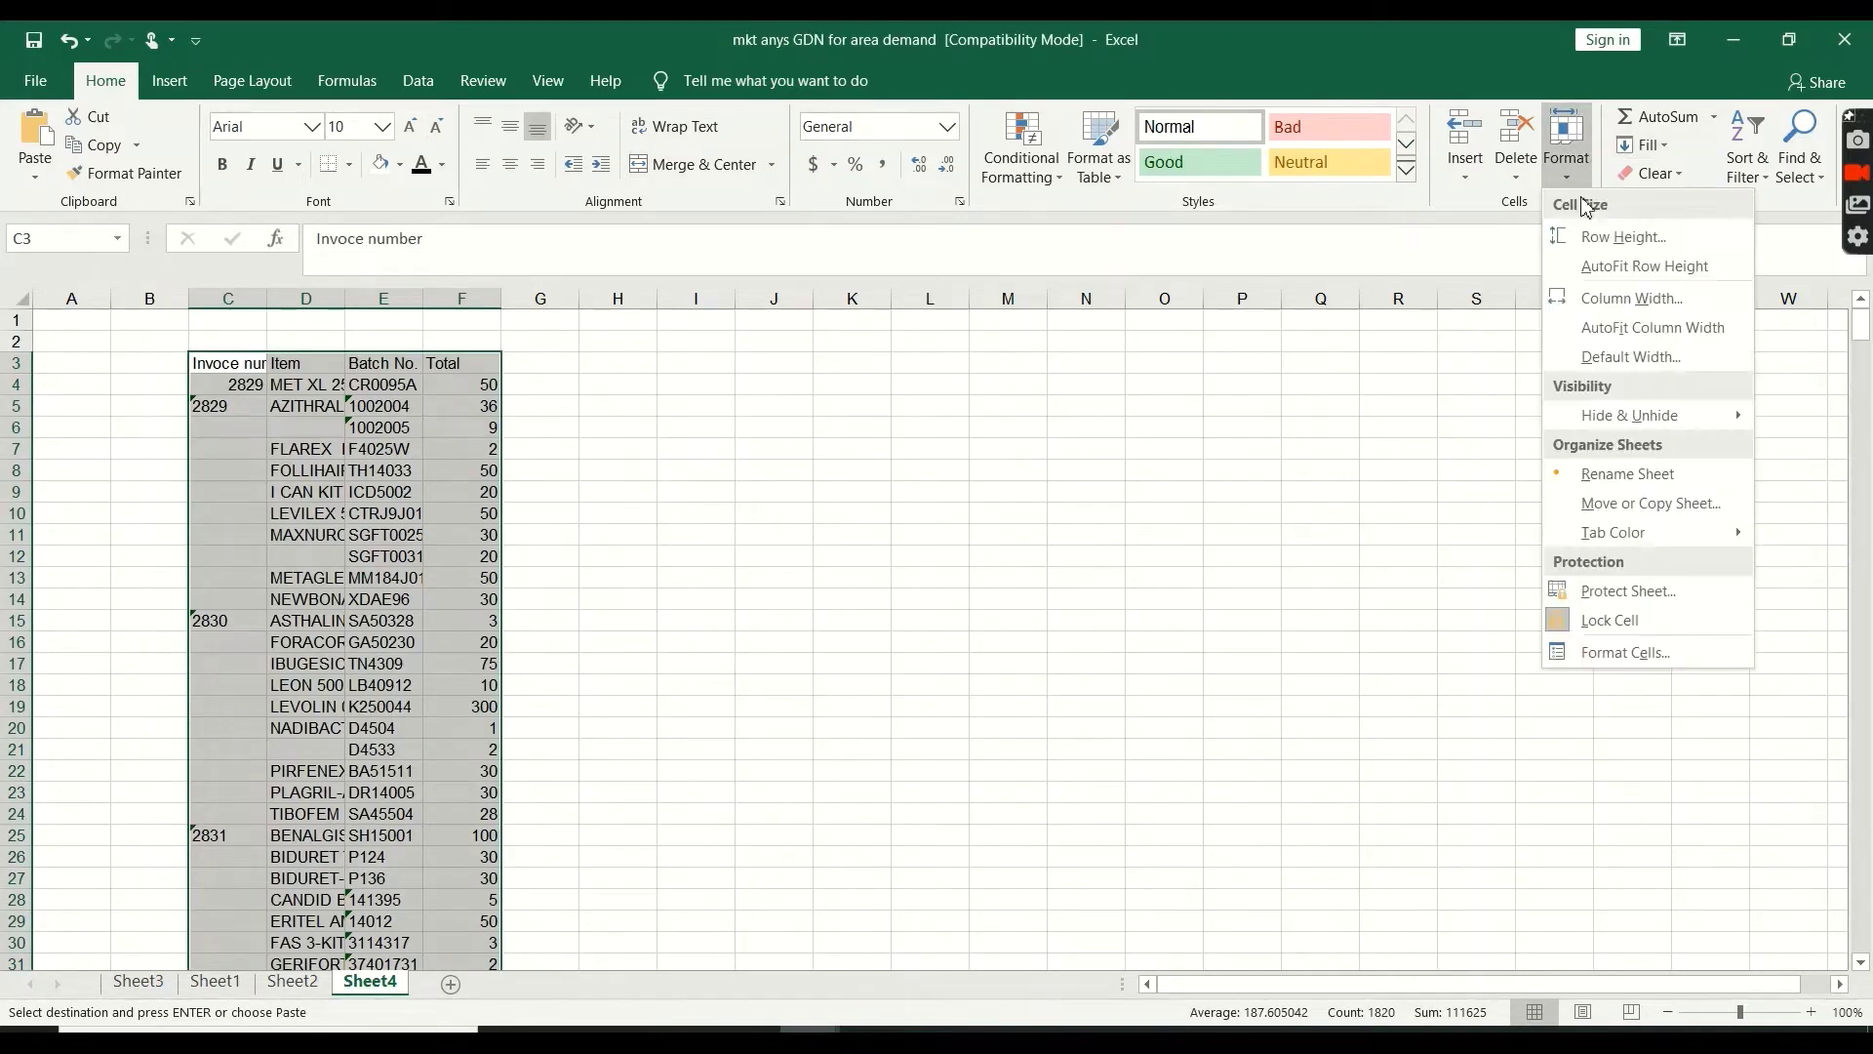
pyautogui.click(1605, 268)
pyautogui.click(1566, 146)
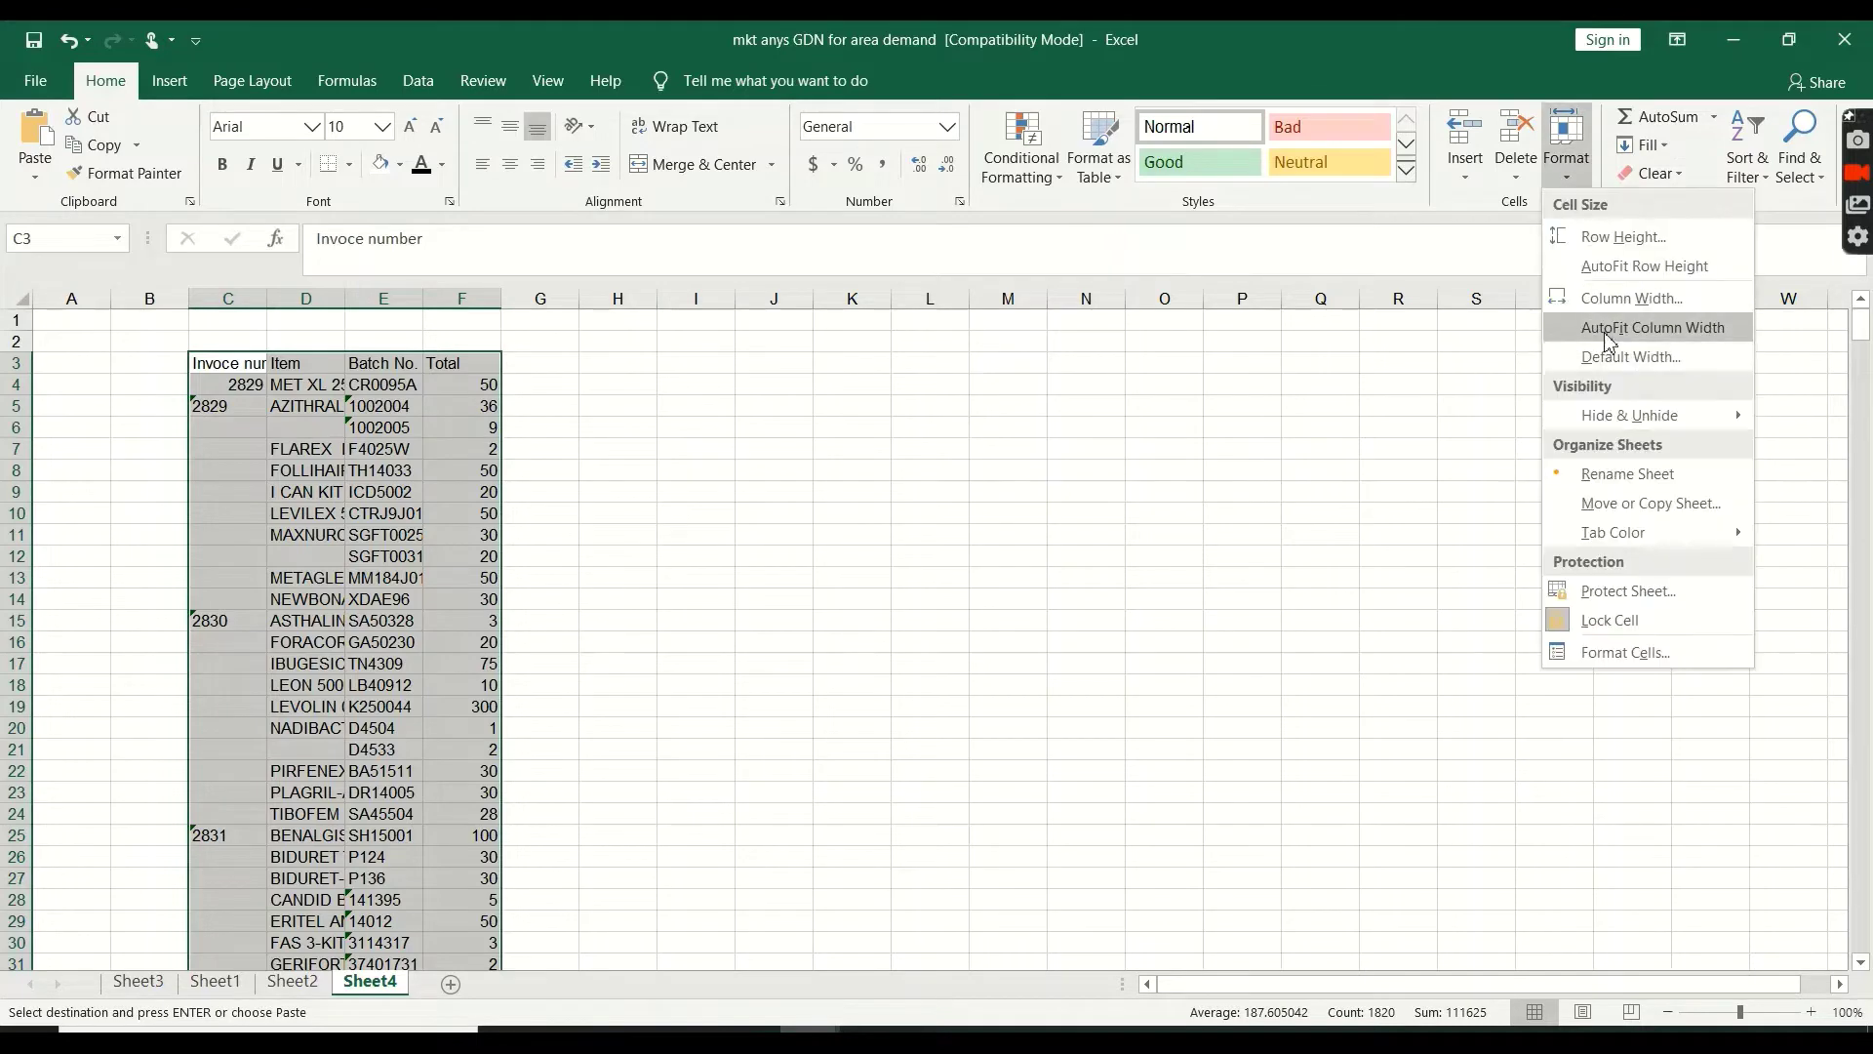
pyautogui.click(1605, 329)
pyautogui.click(458, 535)
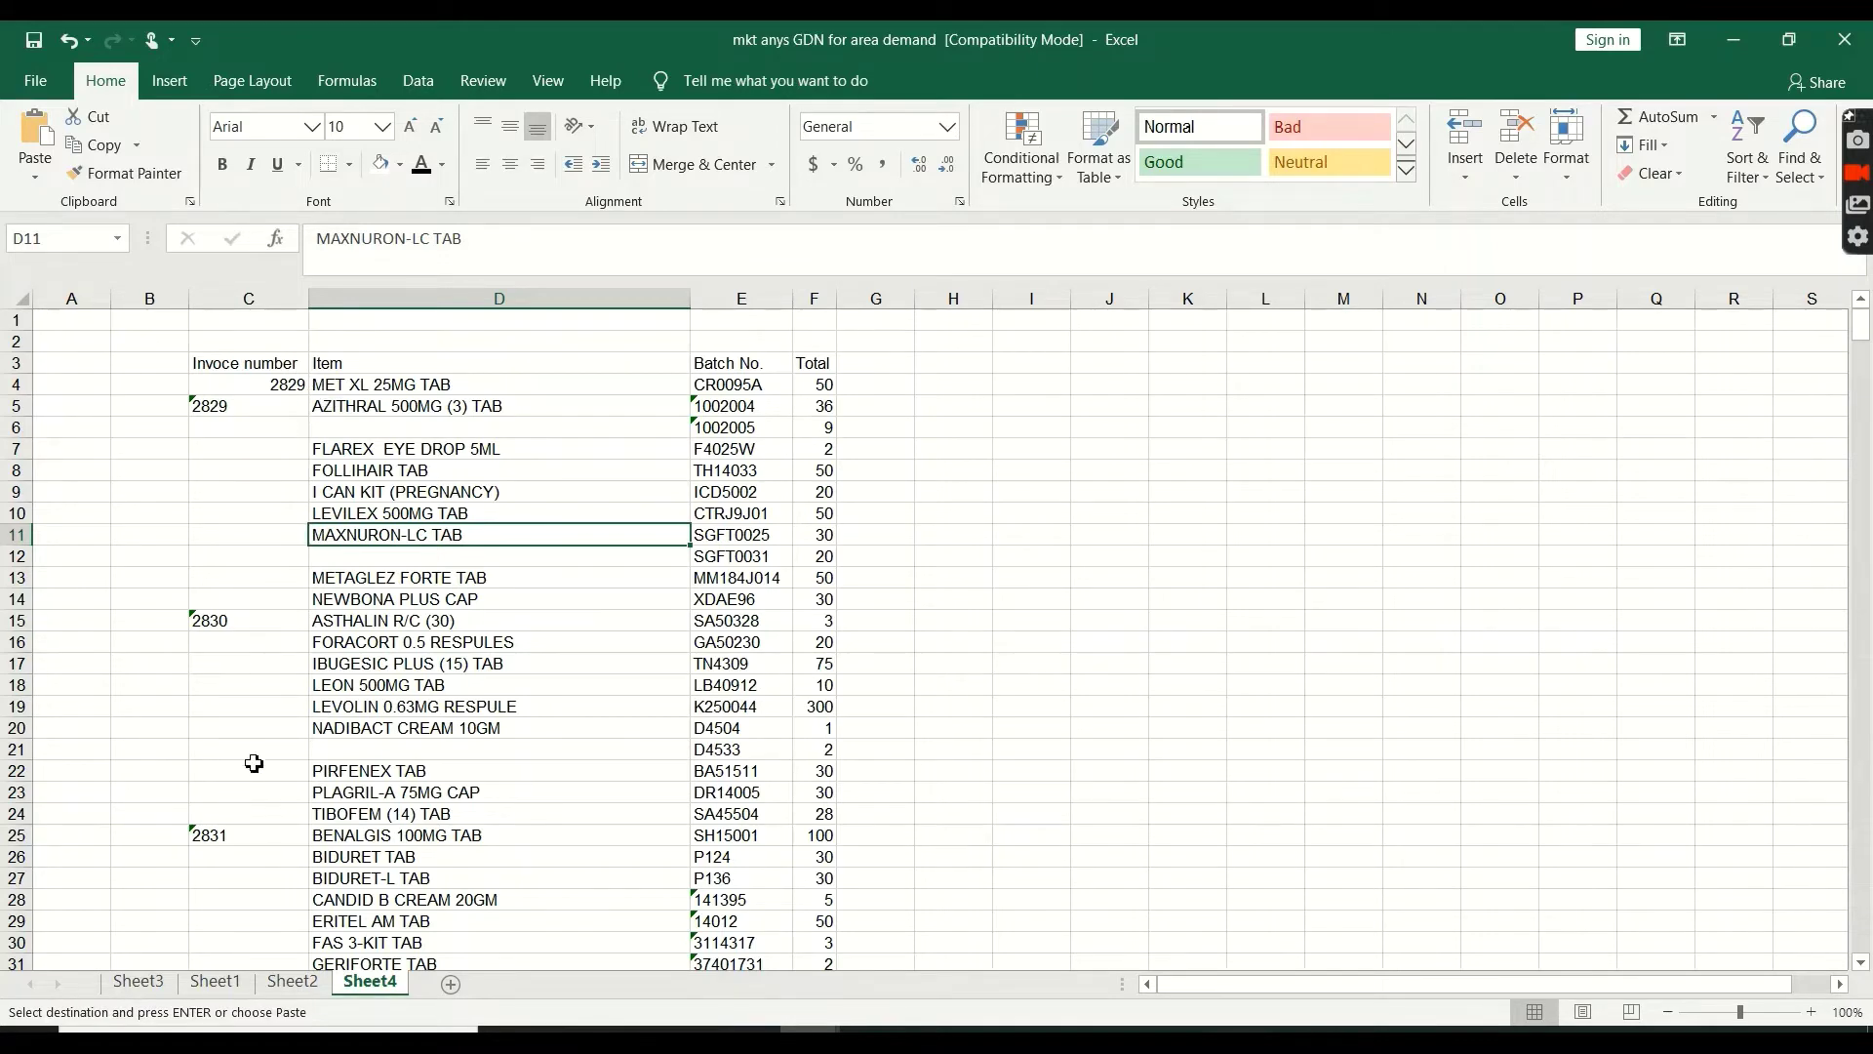
# Delete the two empty rows above the header row on Sheet4
pyautogui.scroll(-2, 250, 812)
pyautogui.scroll(-4, 249, 812)
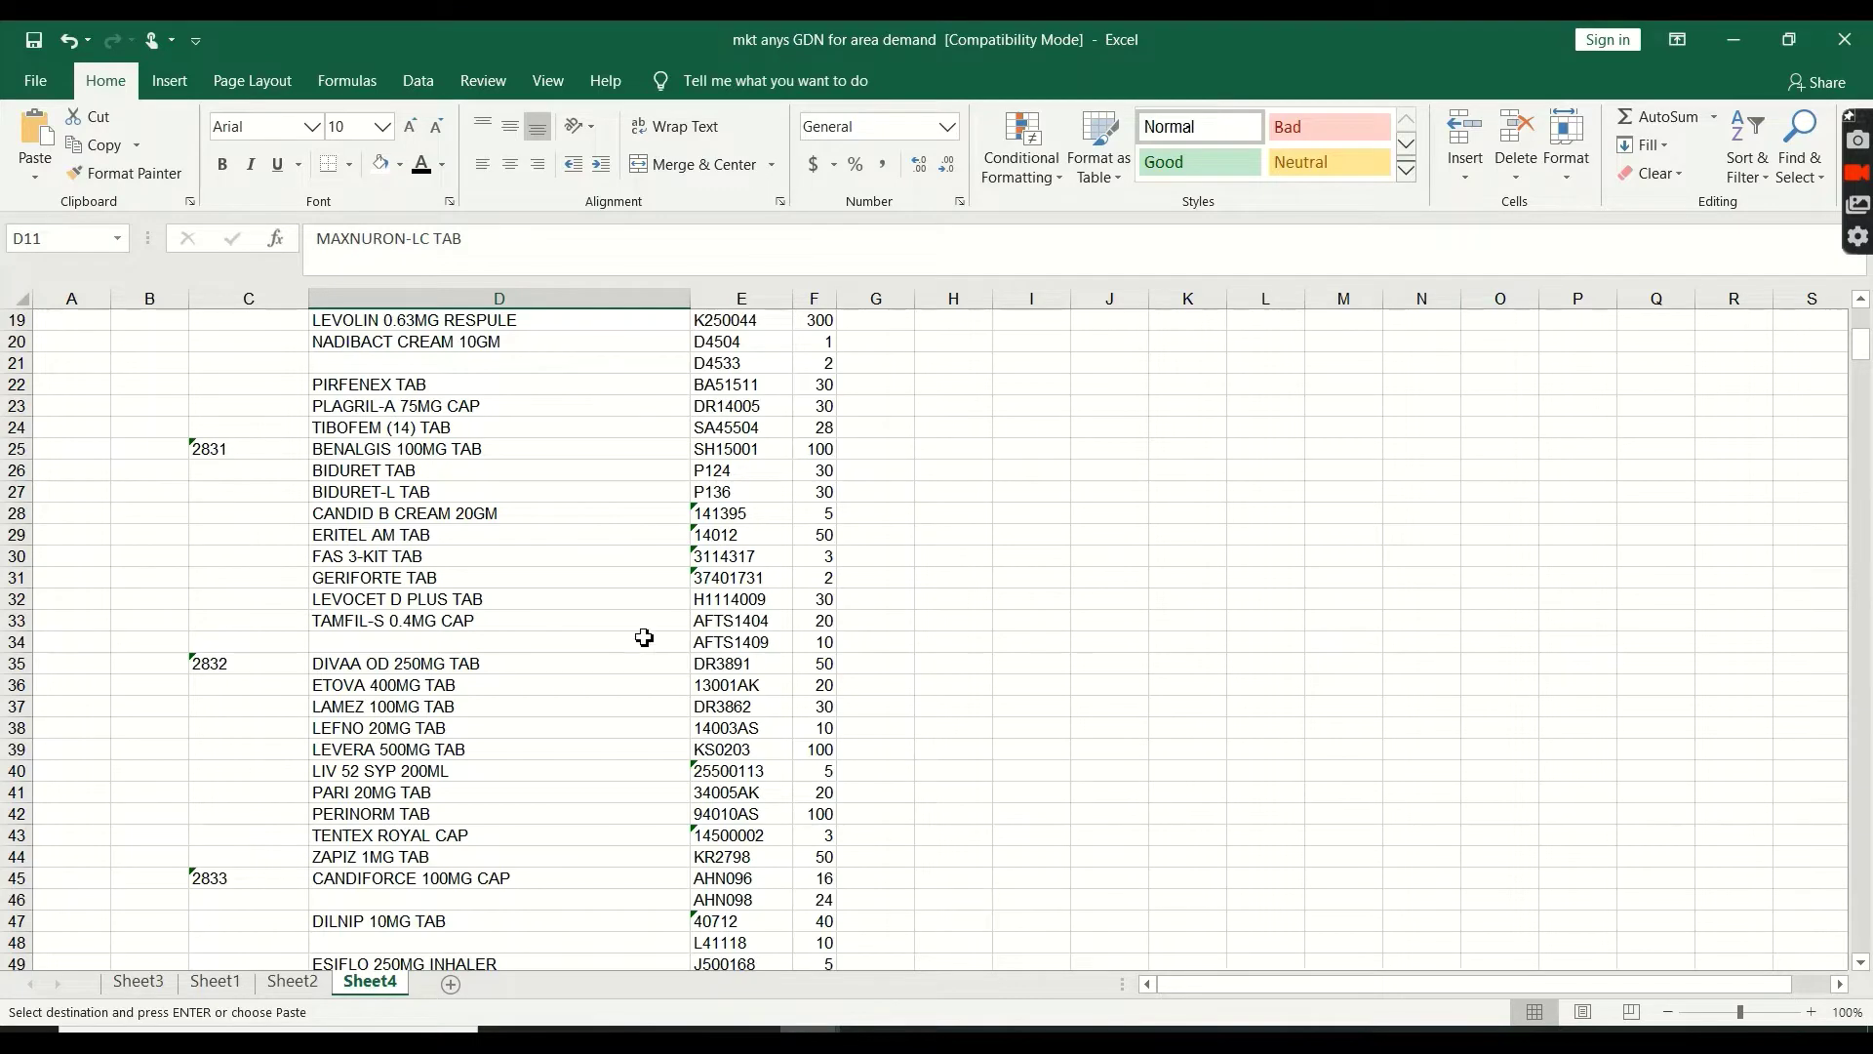
pyautogui.scroll(6, 606, 602)
pyautogui.moveTo(19, 330)
pyautogui.mouseDown()
pyautogui.moveTo(22, 352)
pyautogui.moveTo(17, 336)
pyautogui.mouseUp()
pyautogui.rightClick(12, 342)
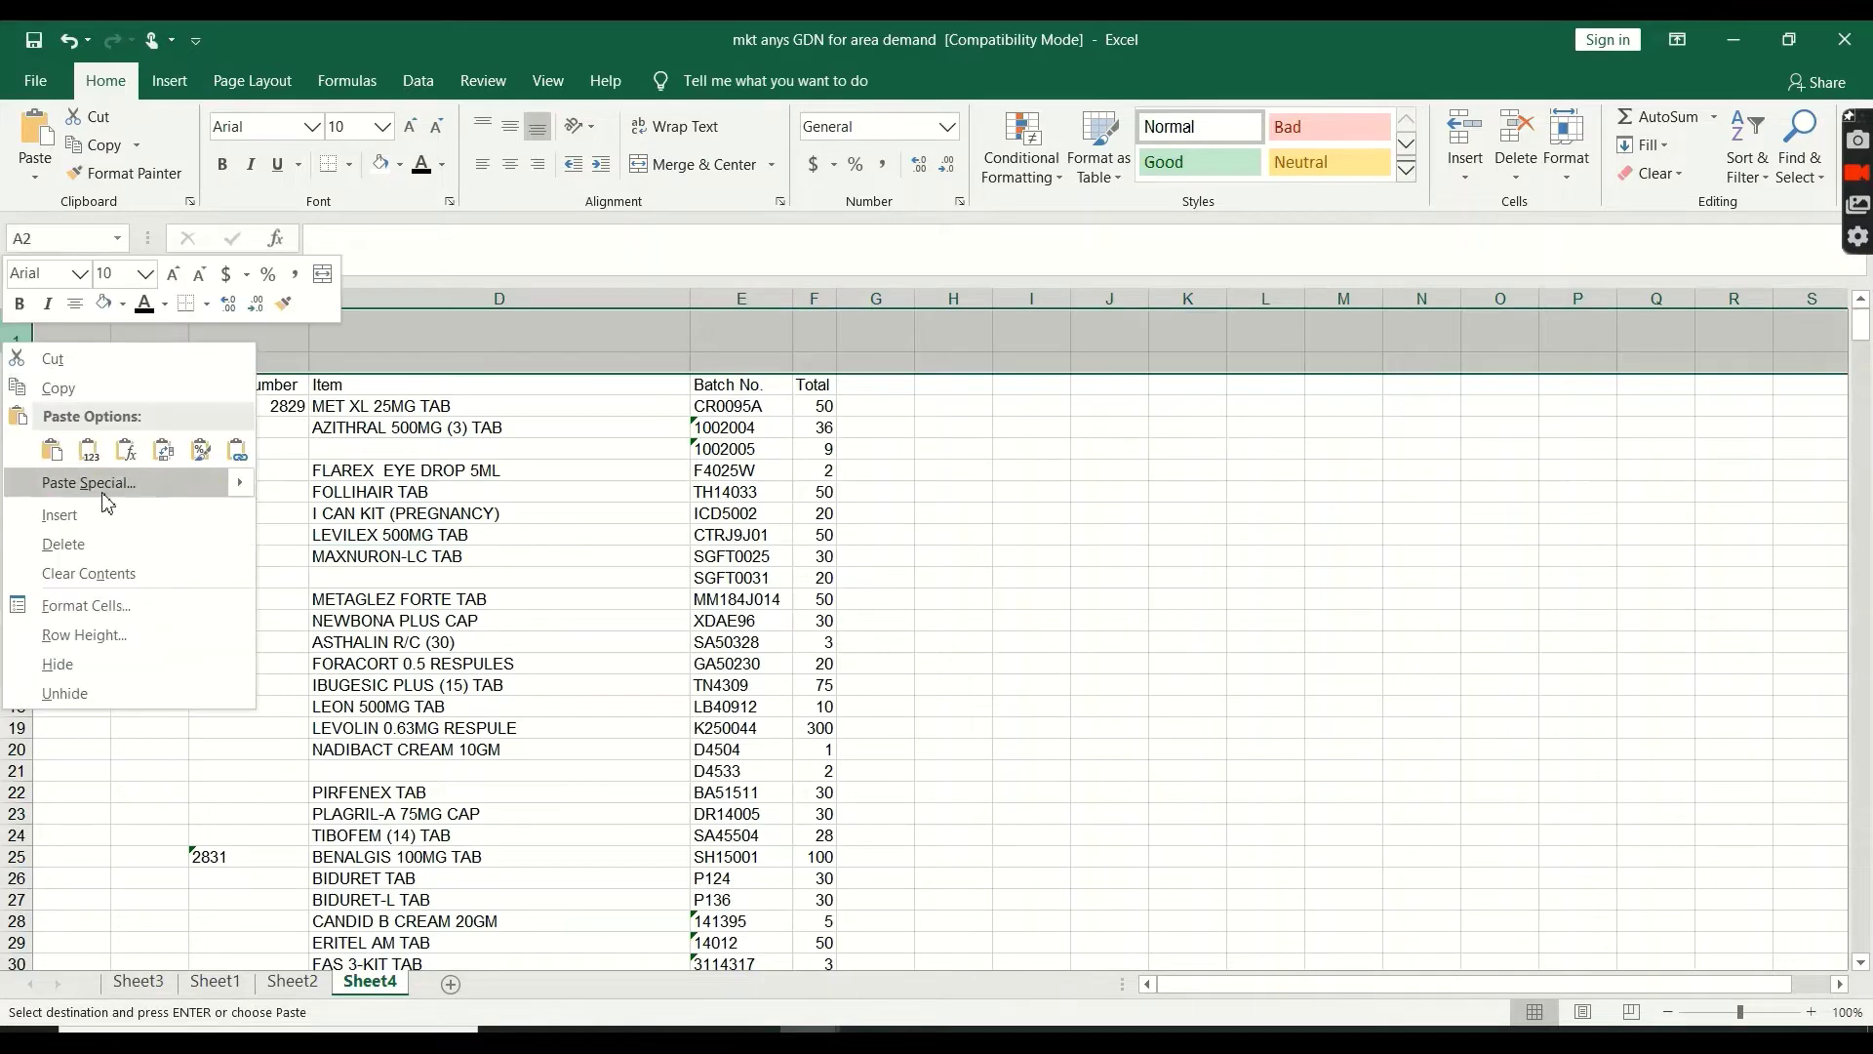
pyautogui.click(83, 543)
pyautogui.click(250, 511)
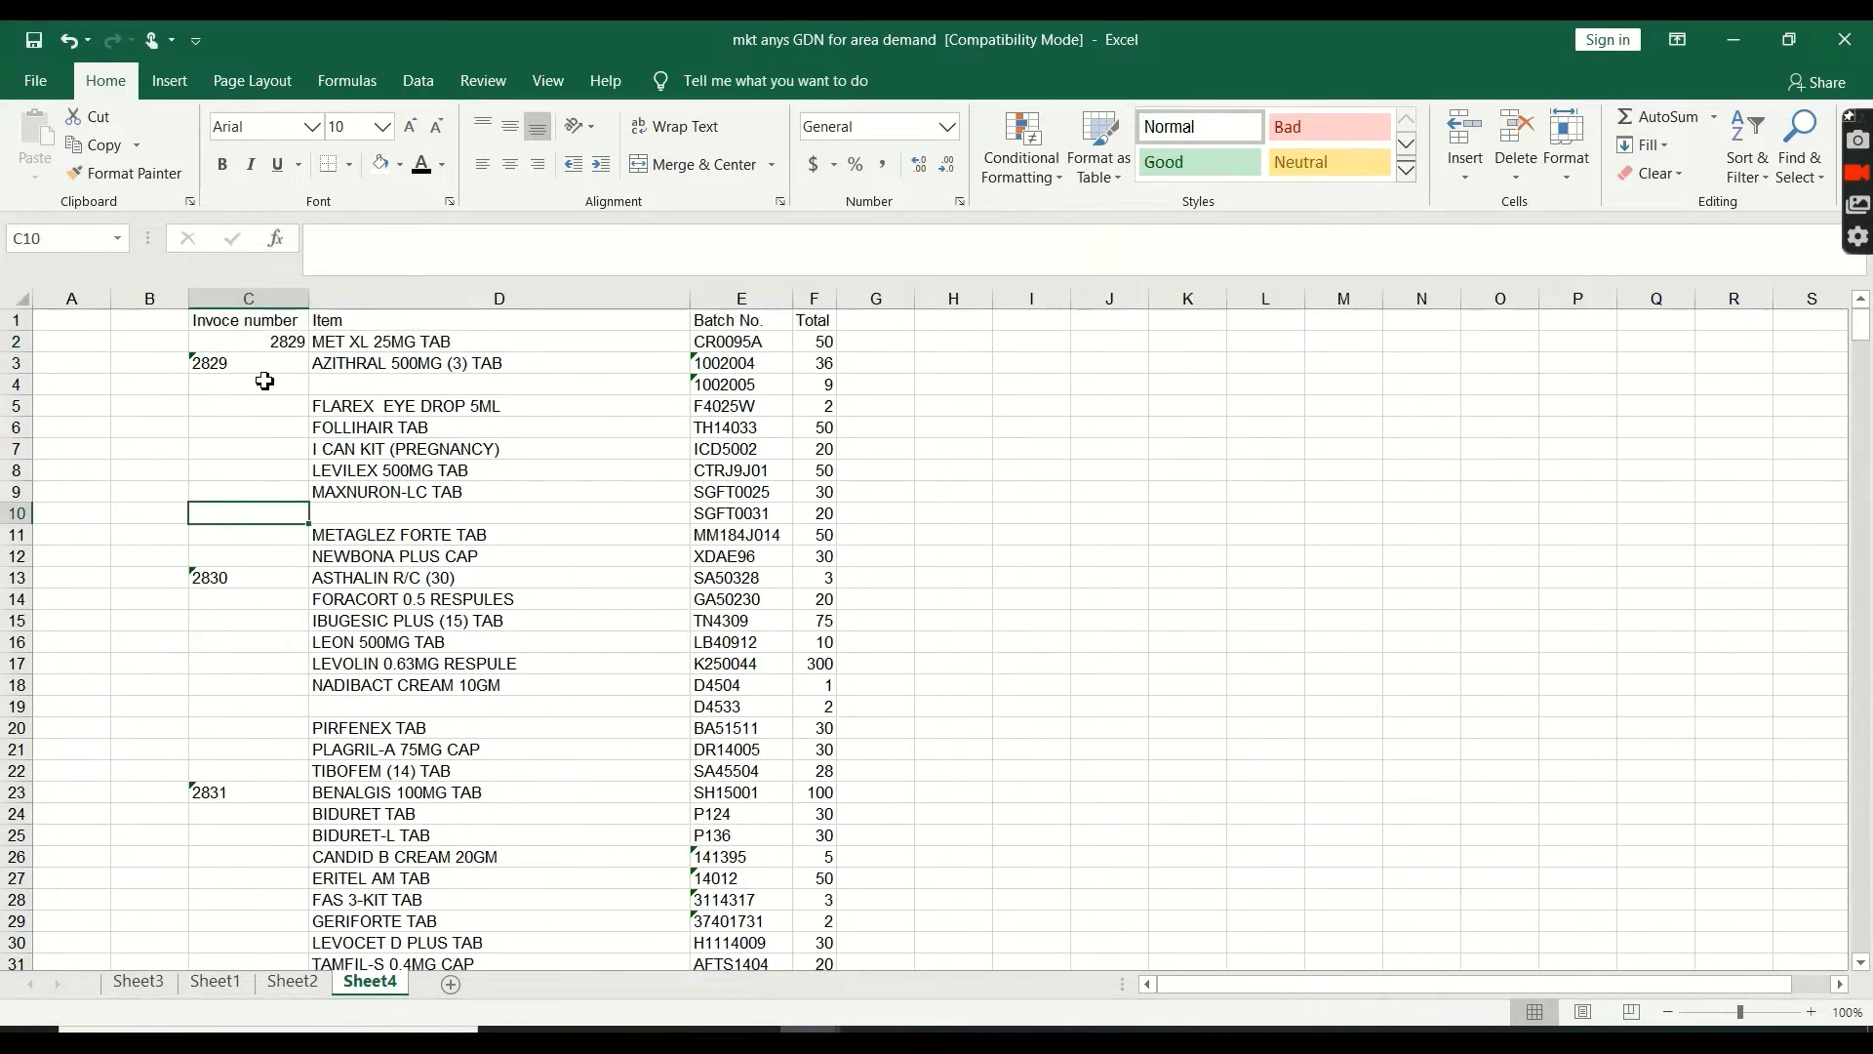
# Fill the blank Item cell D4 by copying AZITHRAL 500MG (3) TAB from D3
pyautogui.click(404, 366)
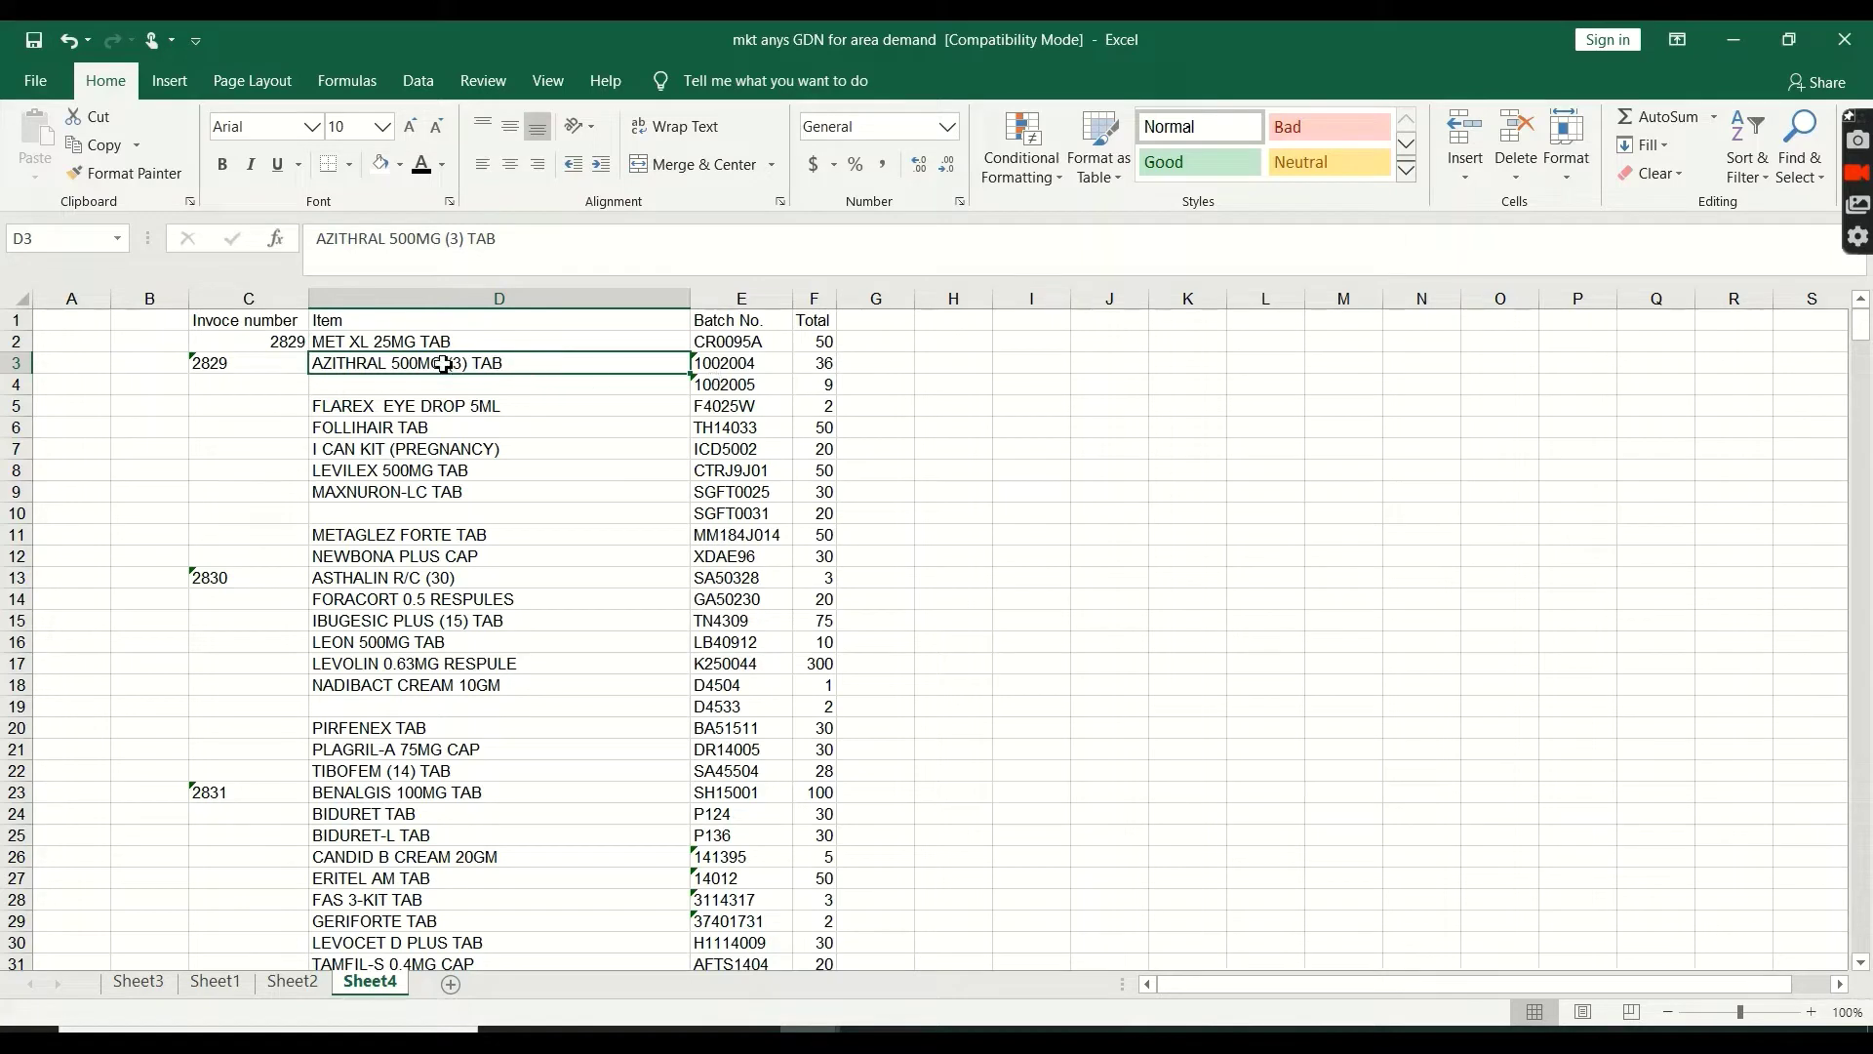
pyautogui.click(743, 380)
pyautogui.click(523, 361)
pyautogui.hotkey('ctrl', 'c')
pyautogui.click(493, 387)
pyautogui.hotkey('ctrl', 'v')
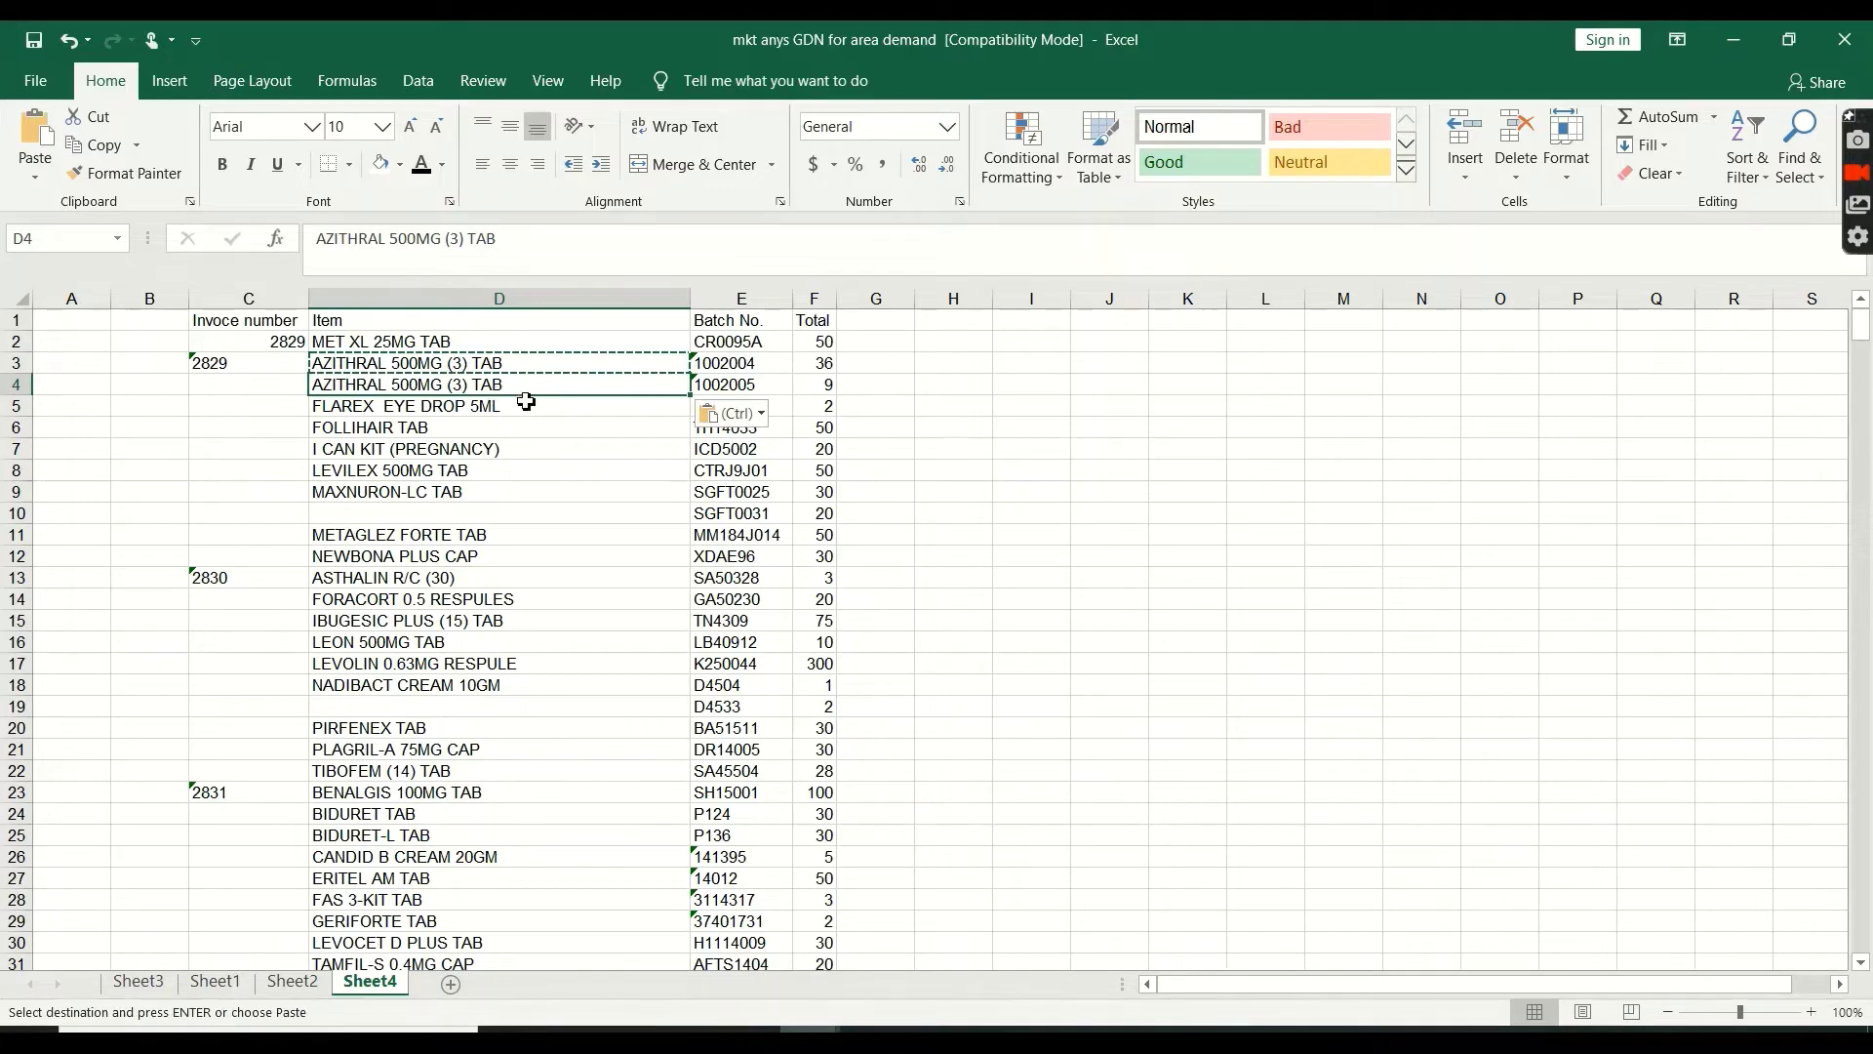
# Select all blank cells in the Item column using Go To Special with the Blanks option
pyautogui.scroll(-15, 682, 547)
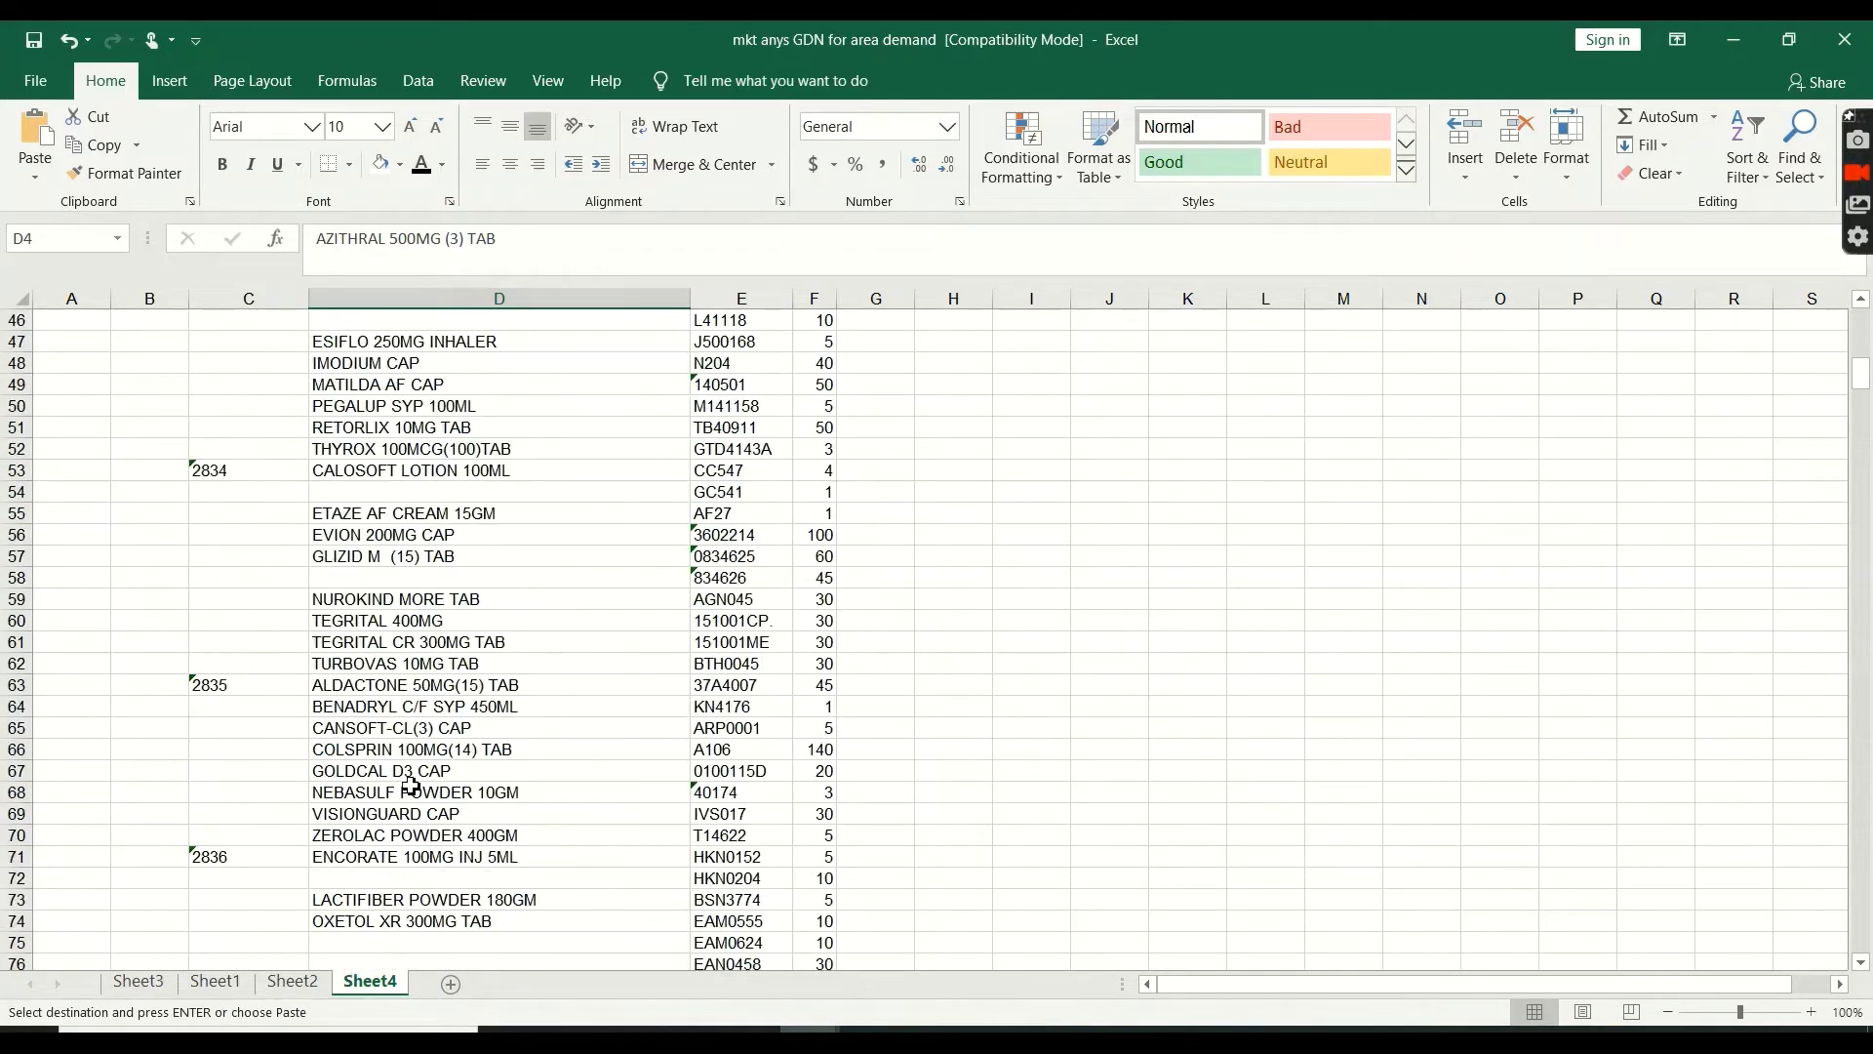
pyautogui.scroll(-8, 410, 786)
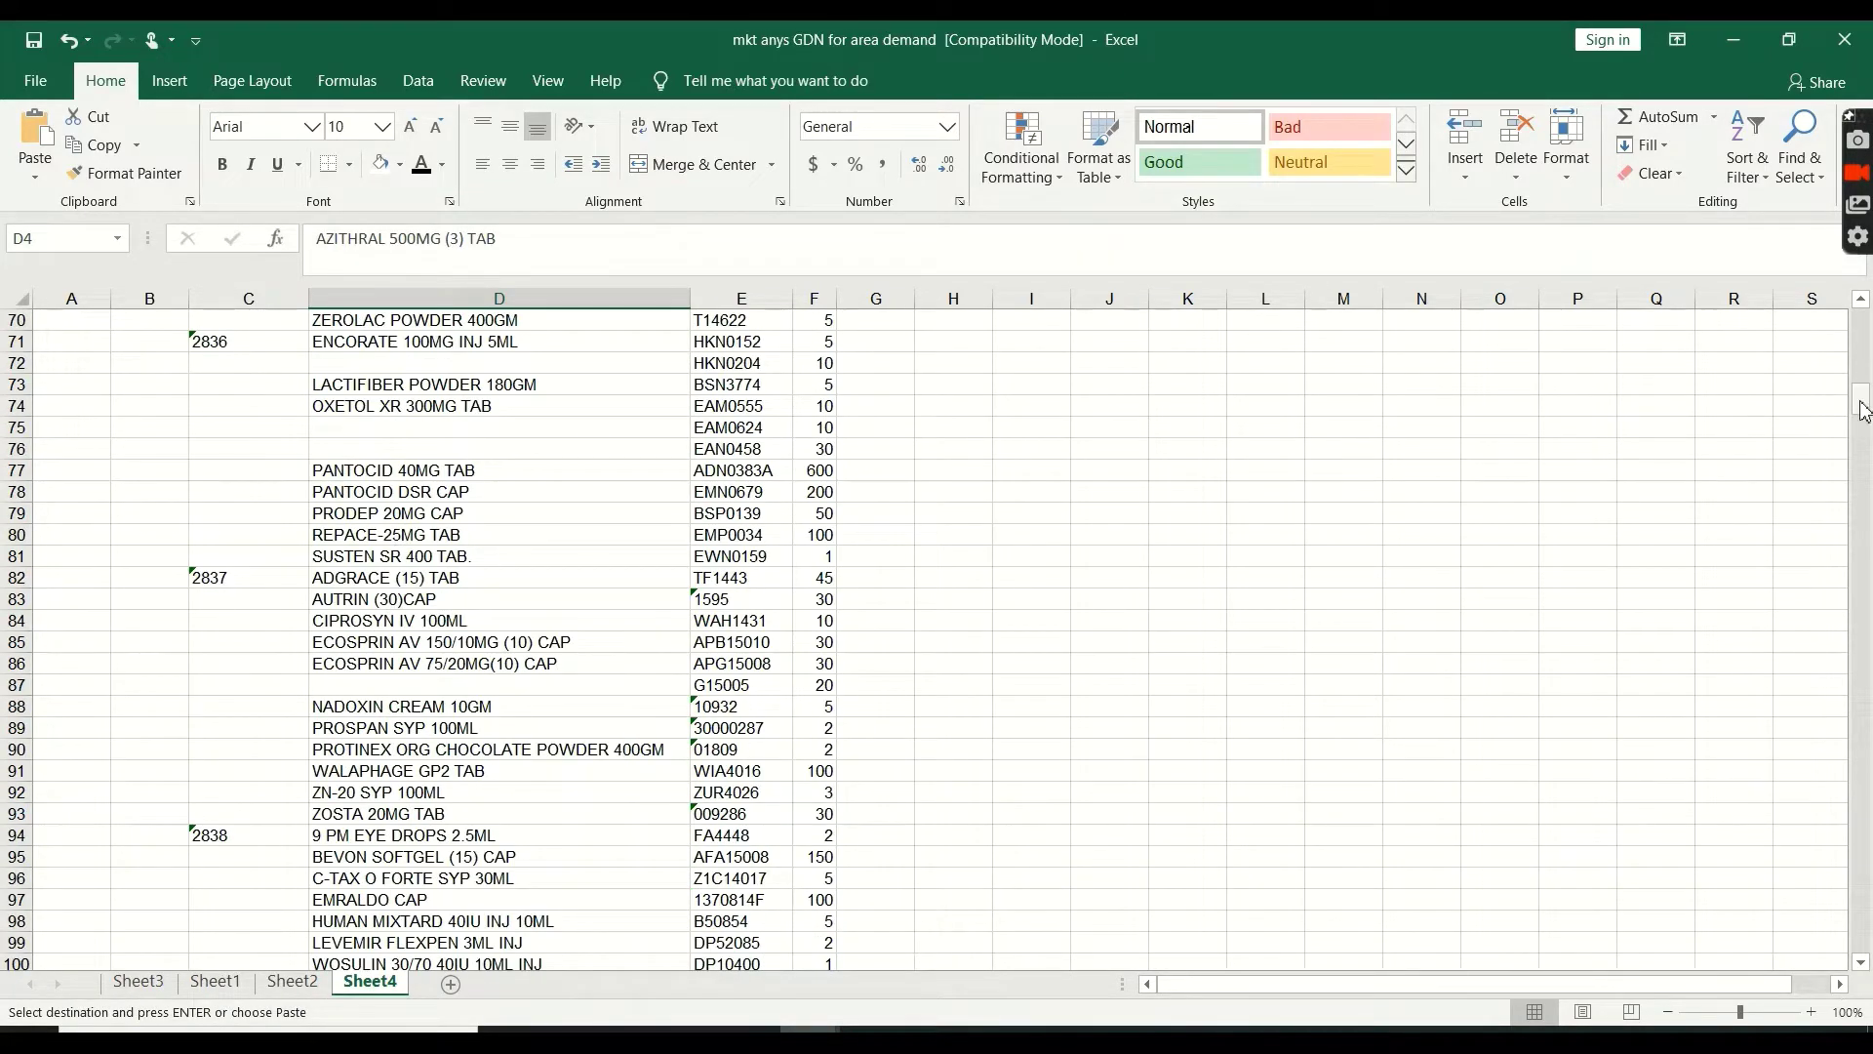
pyautogui.moveTo(1863, 410); pyautogui.dragTo(1861, 315)
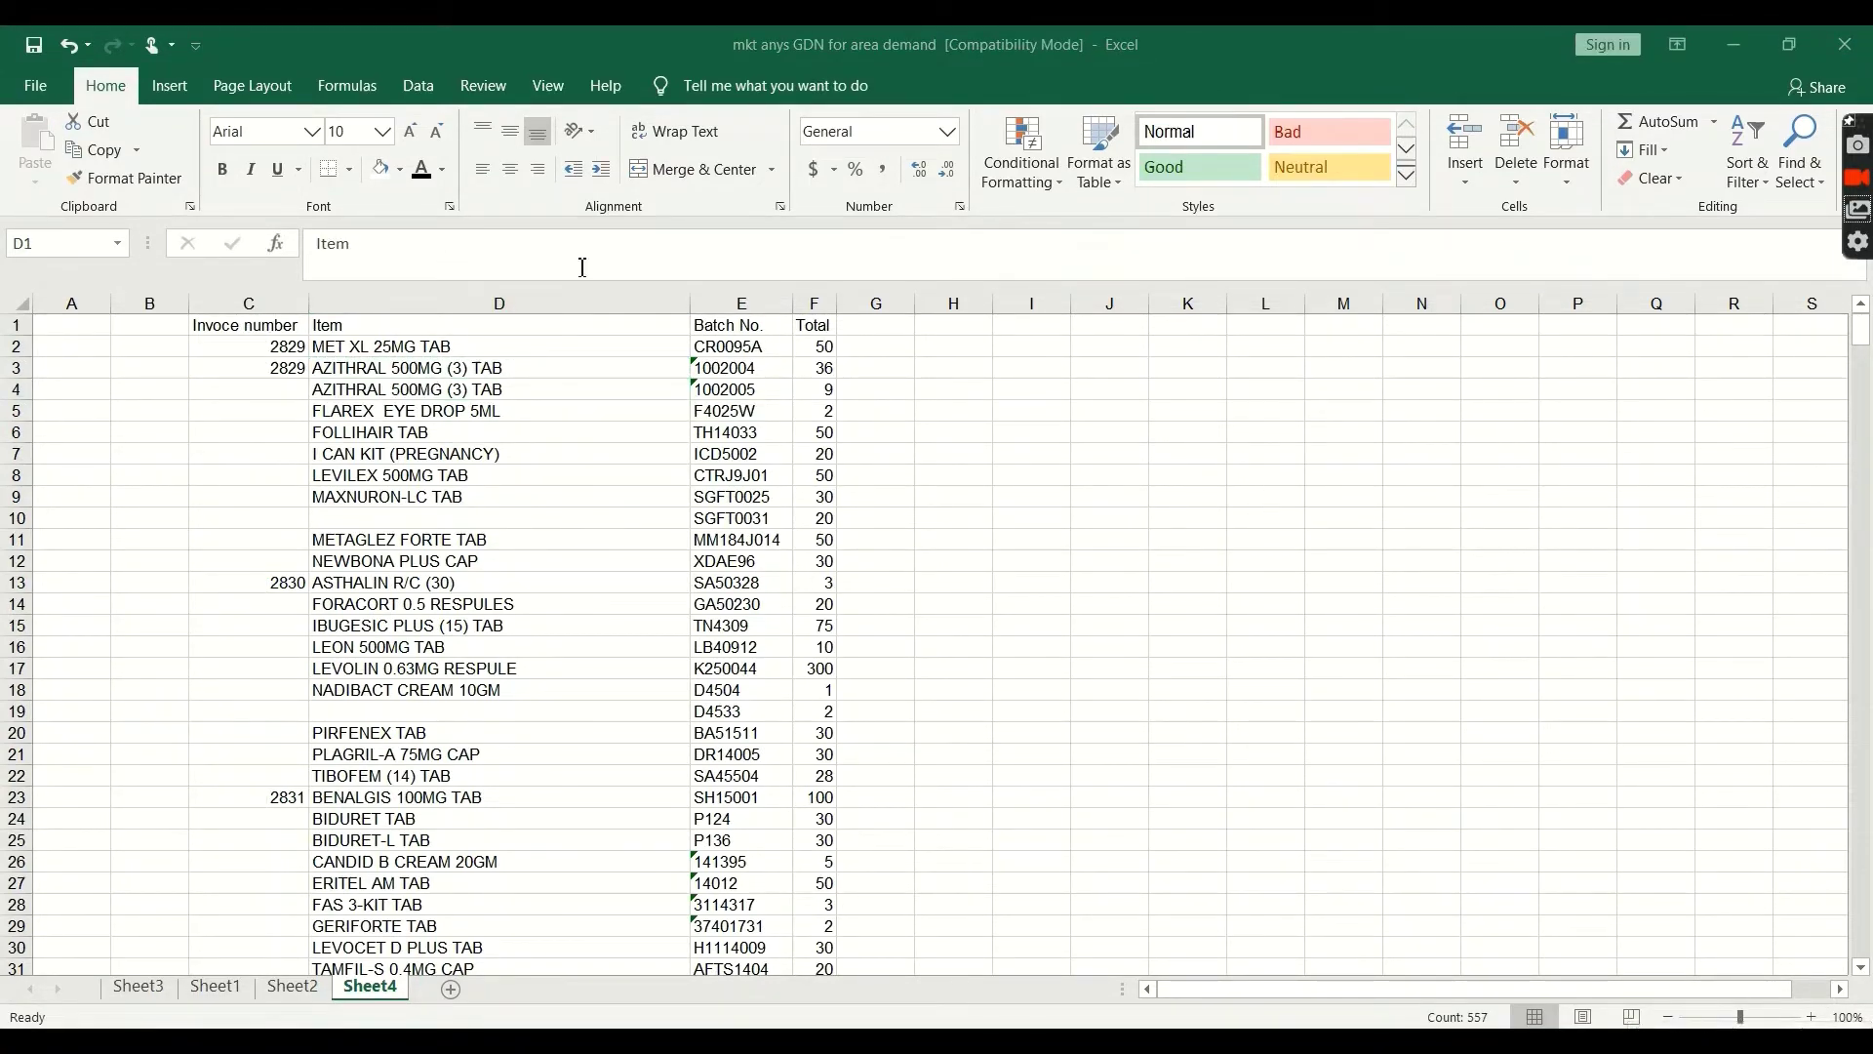
pyautogui.hotkey('ctrl', 'space')
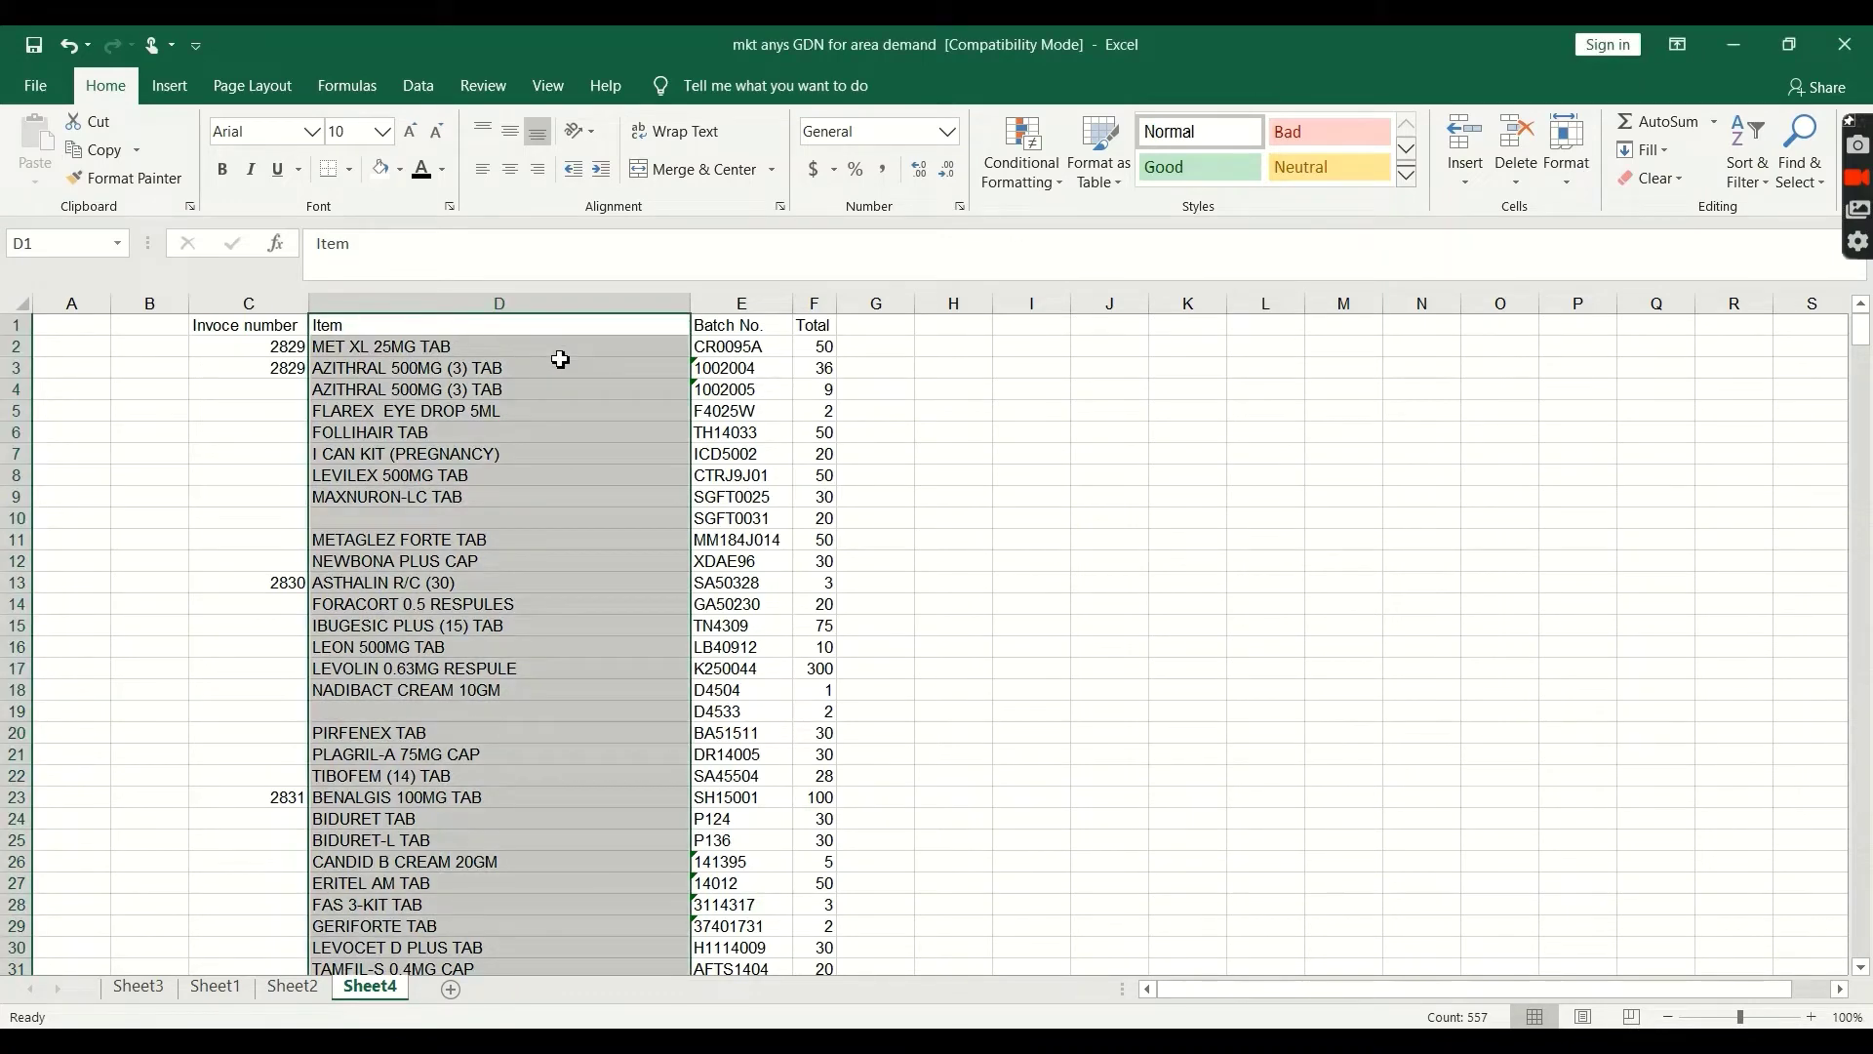
pyautogui.hotkey('ctrl', 'g')
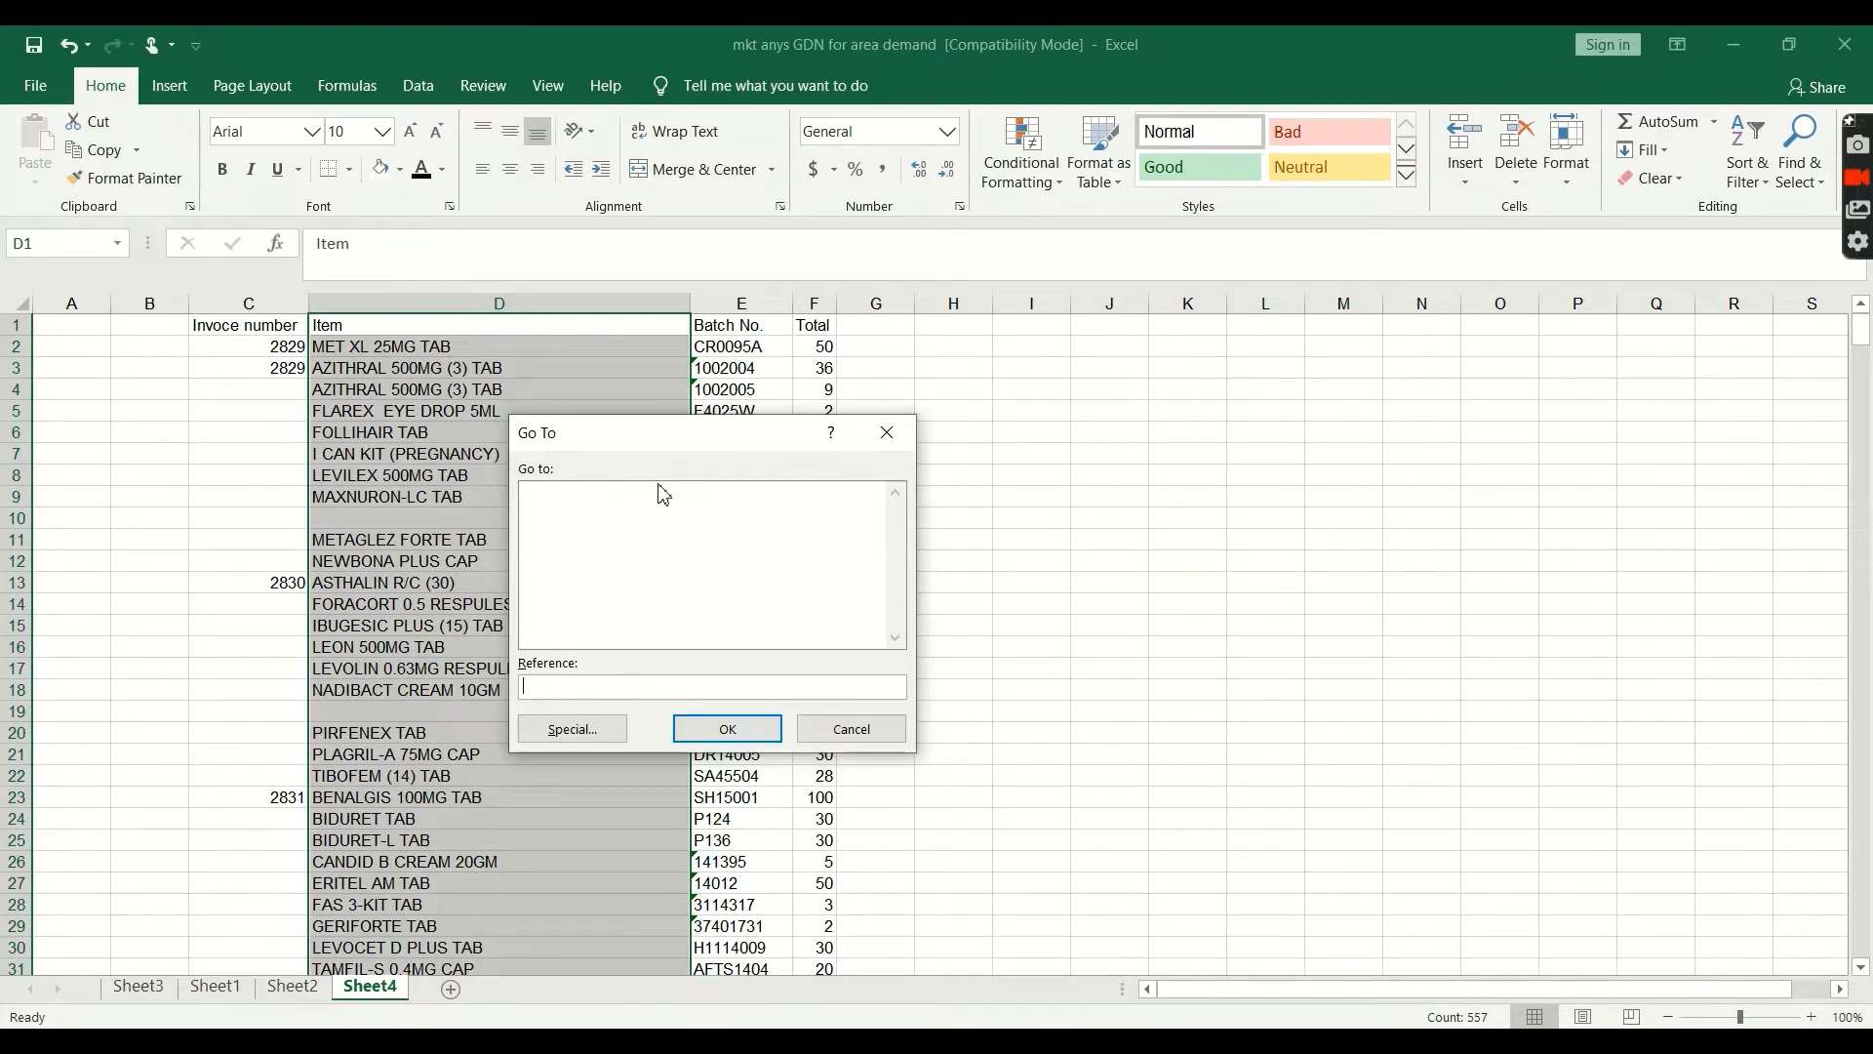
pyautogui.click(583, 740)
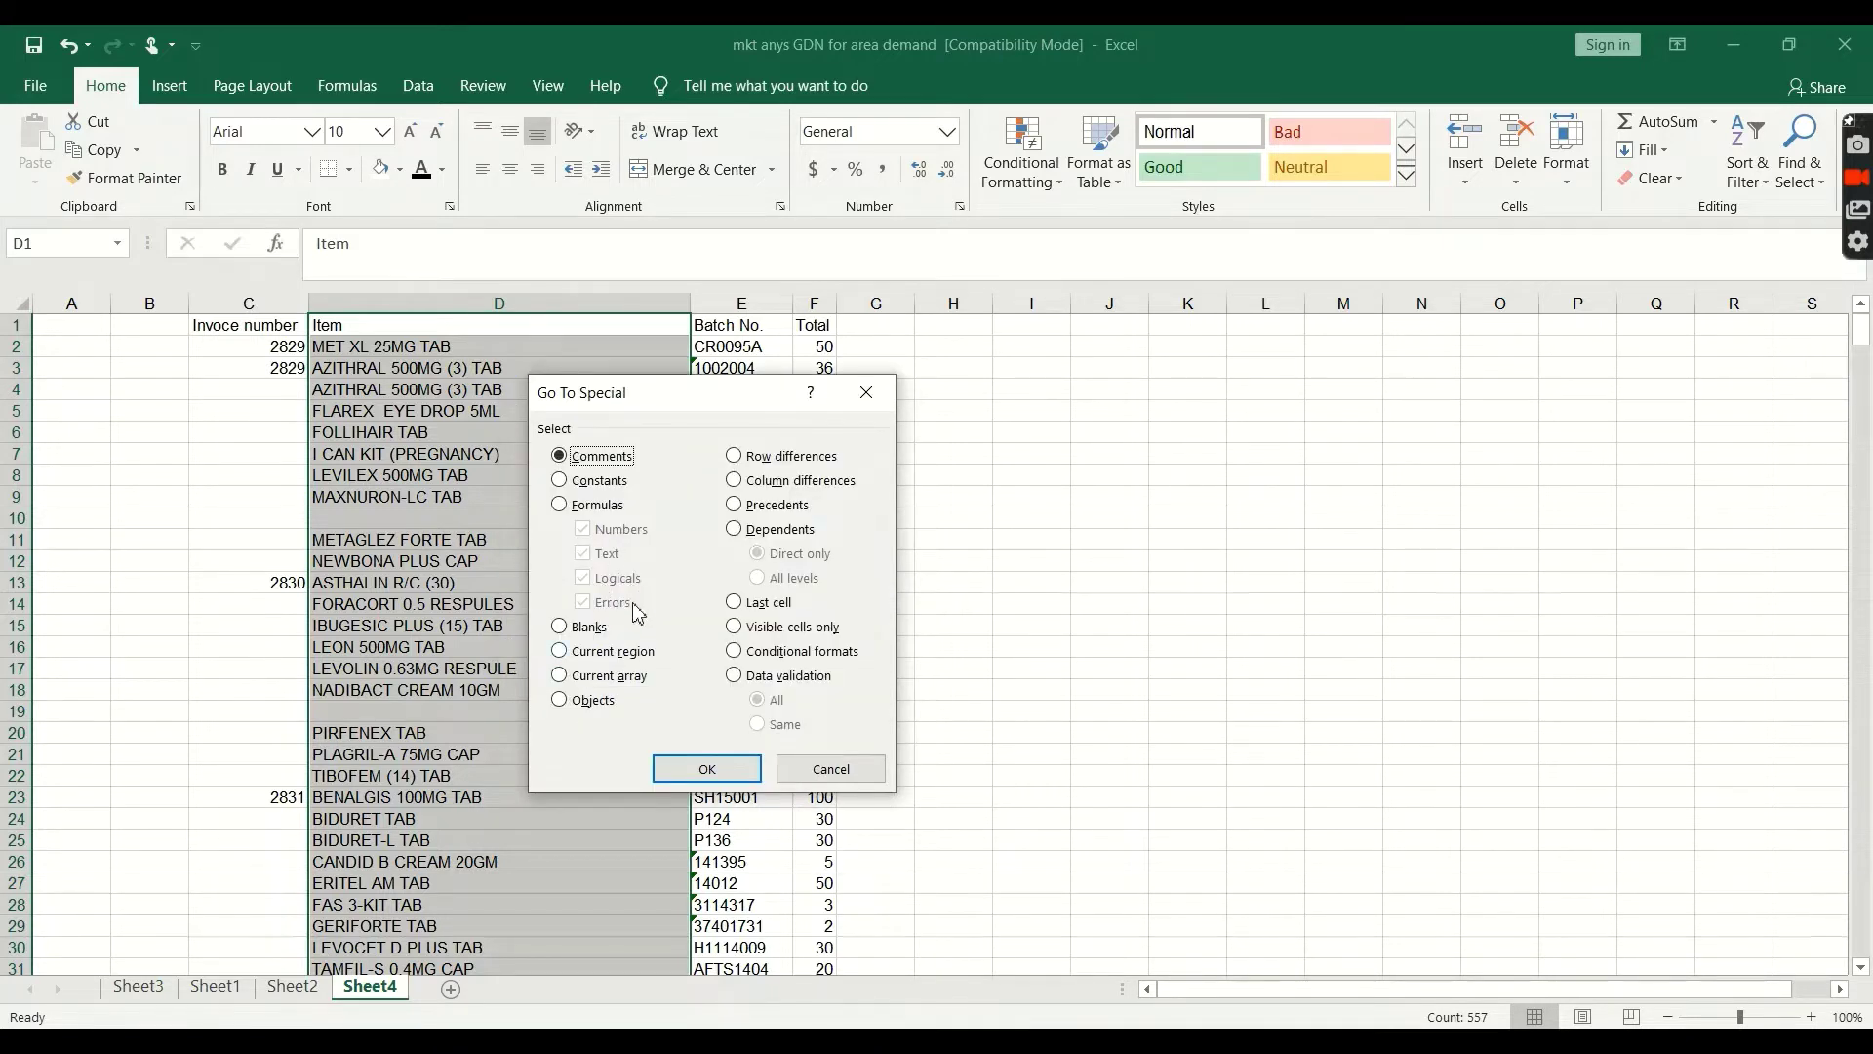
pyautogui.click(559, 626)
pyautogui.click(709, 767)
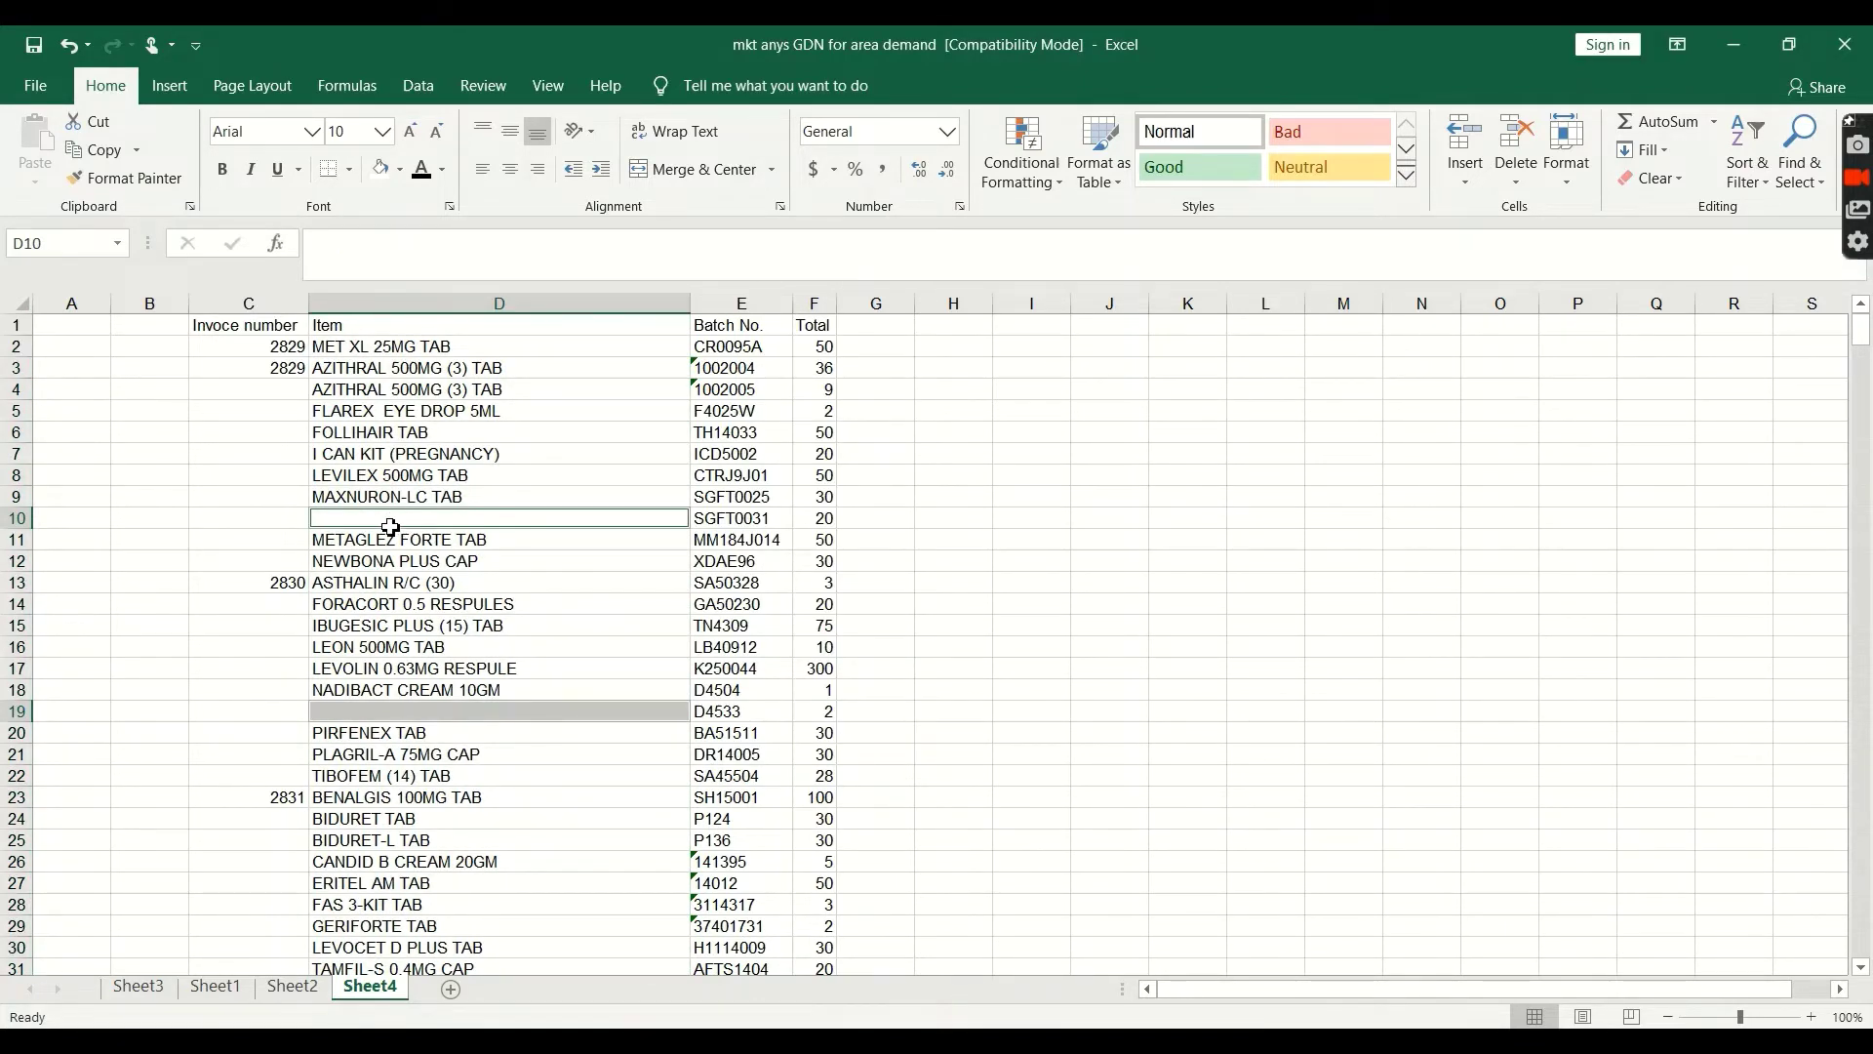
# Fill all selected blank Item cells with the value above by entering =D9 across the whole selection
pyautogui.write('=')
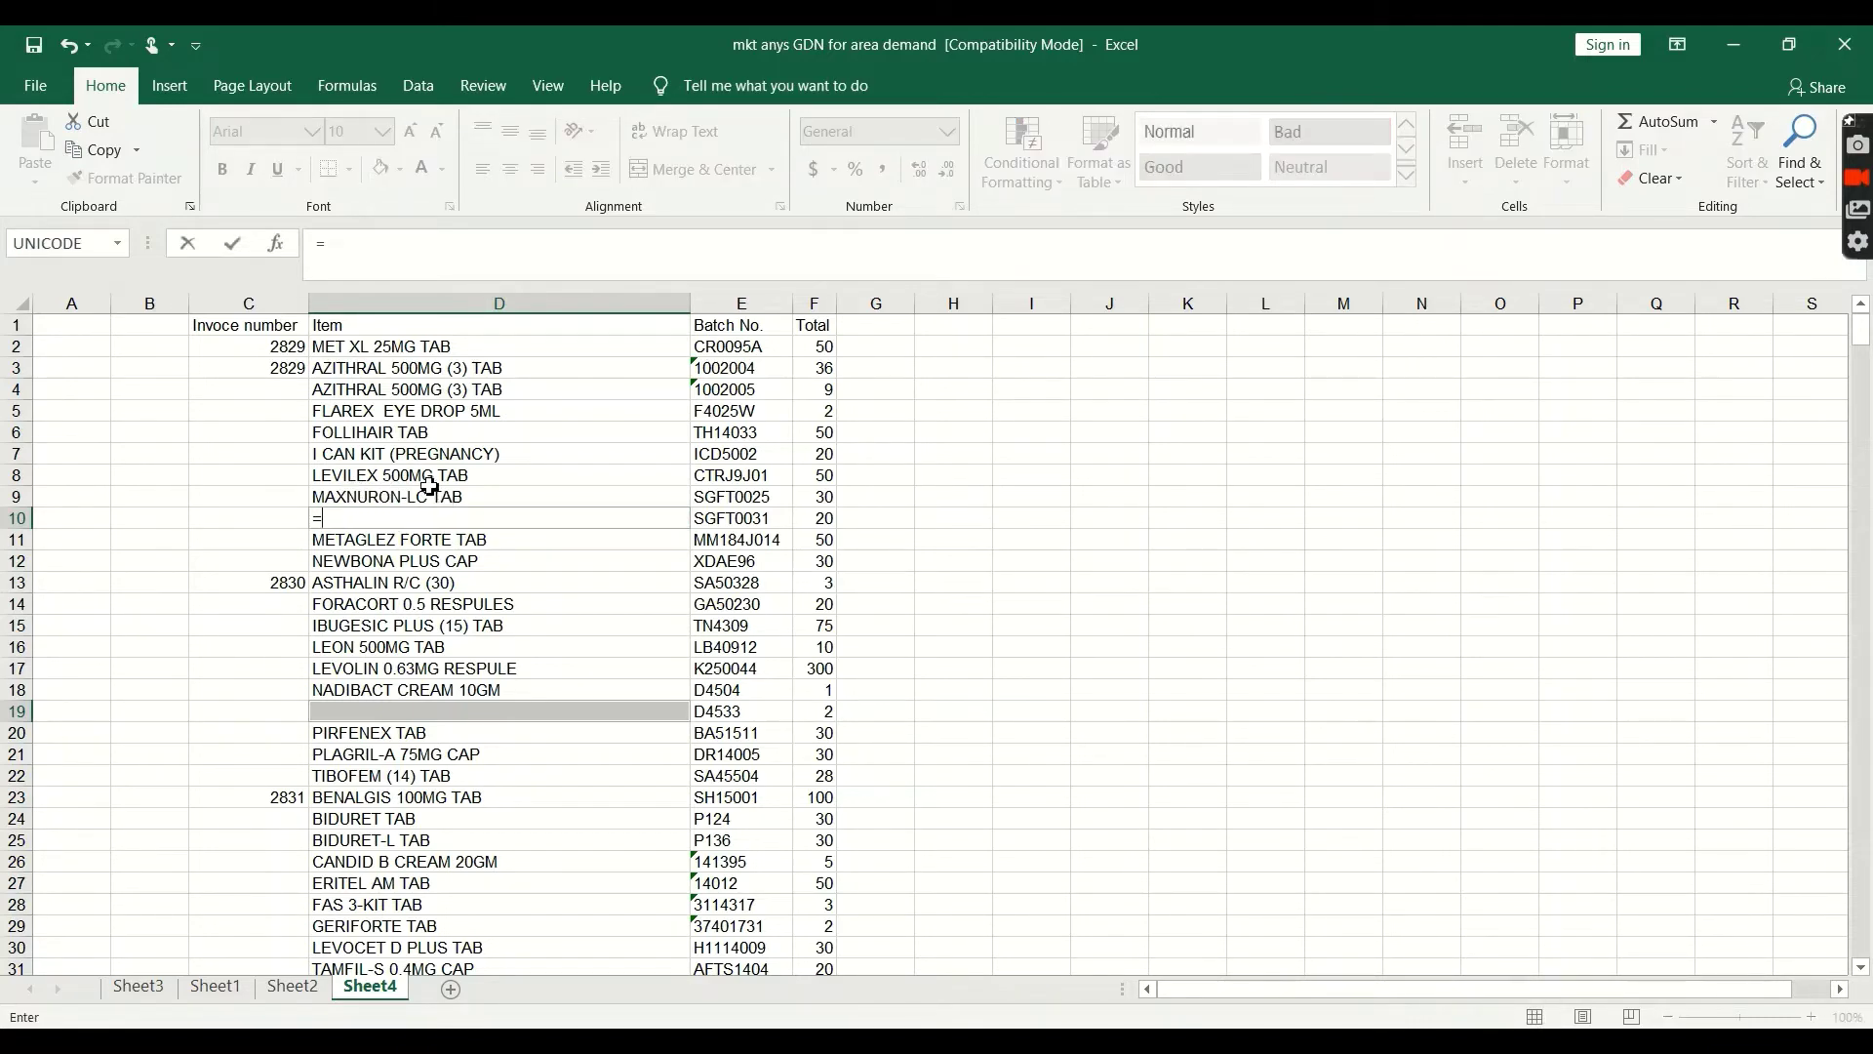
pyautogui.click(388, 498)
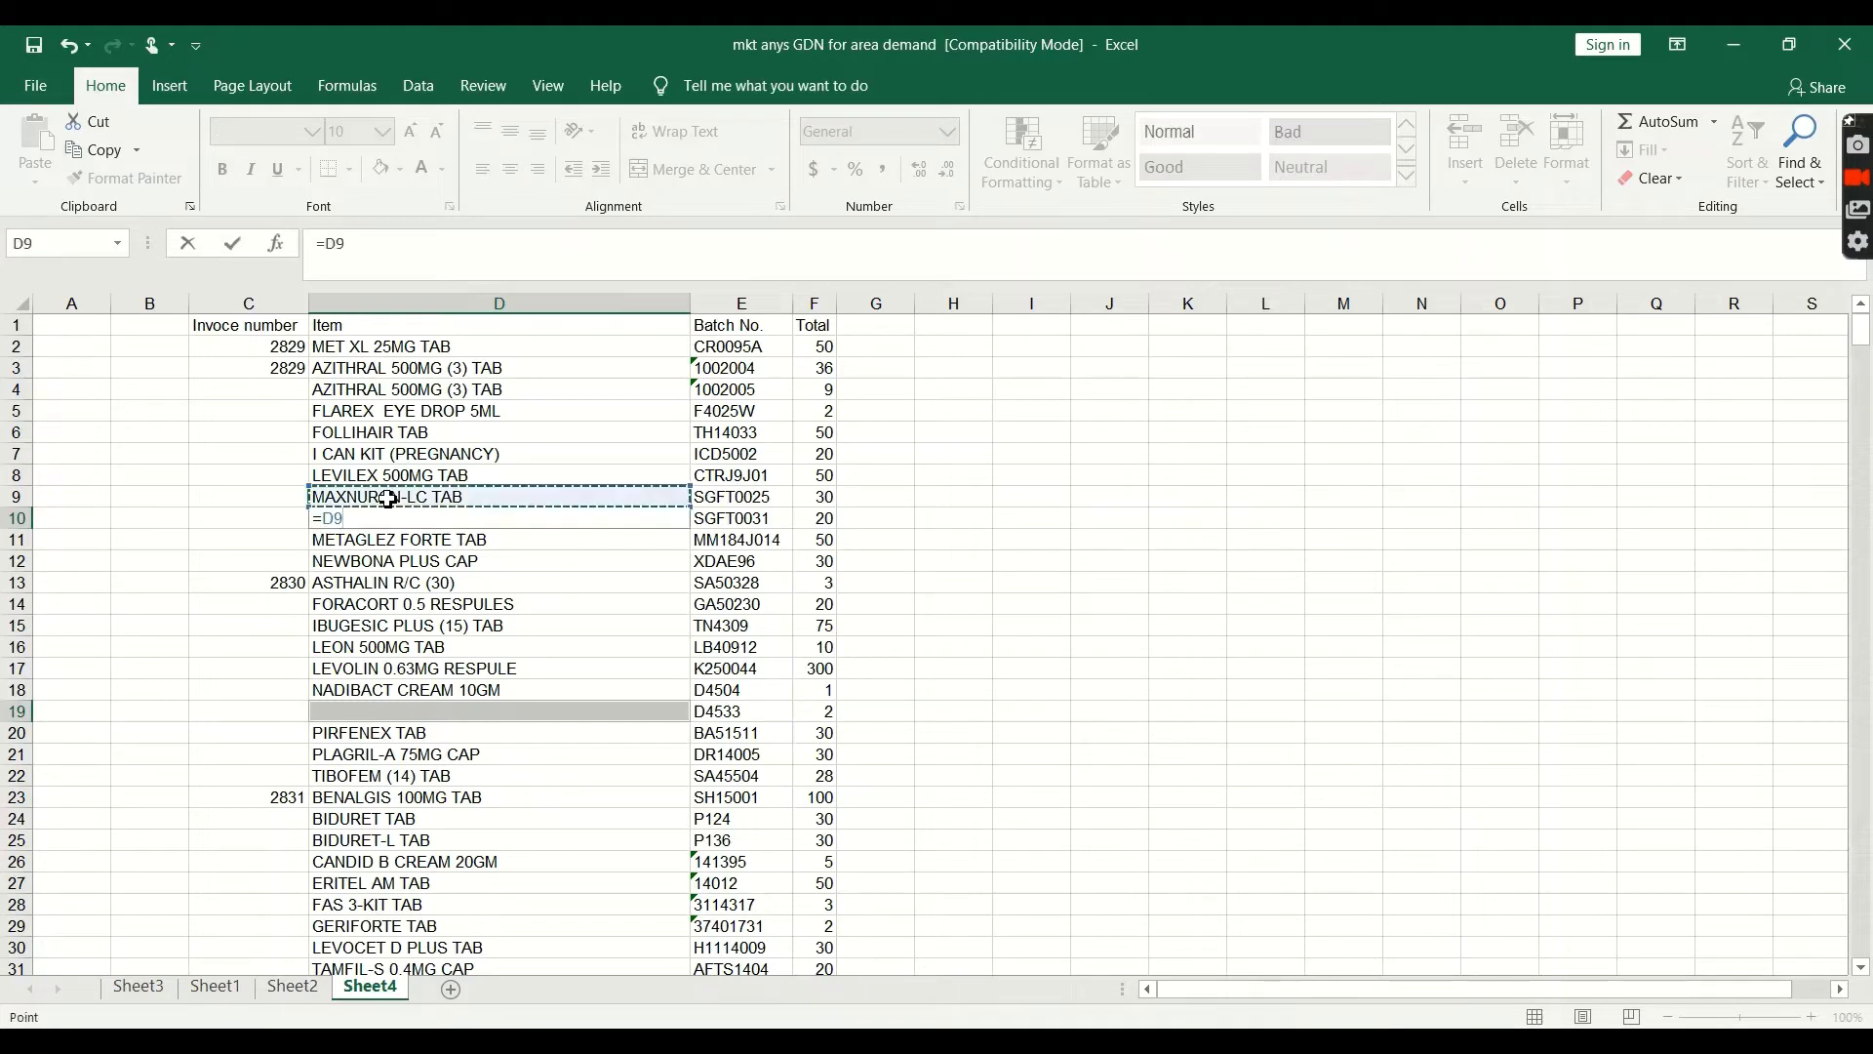
pyautogui.hotkey('ctrl', 'Return')
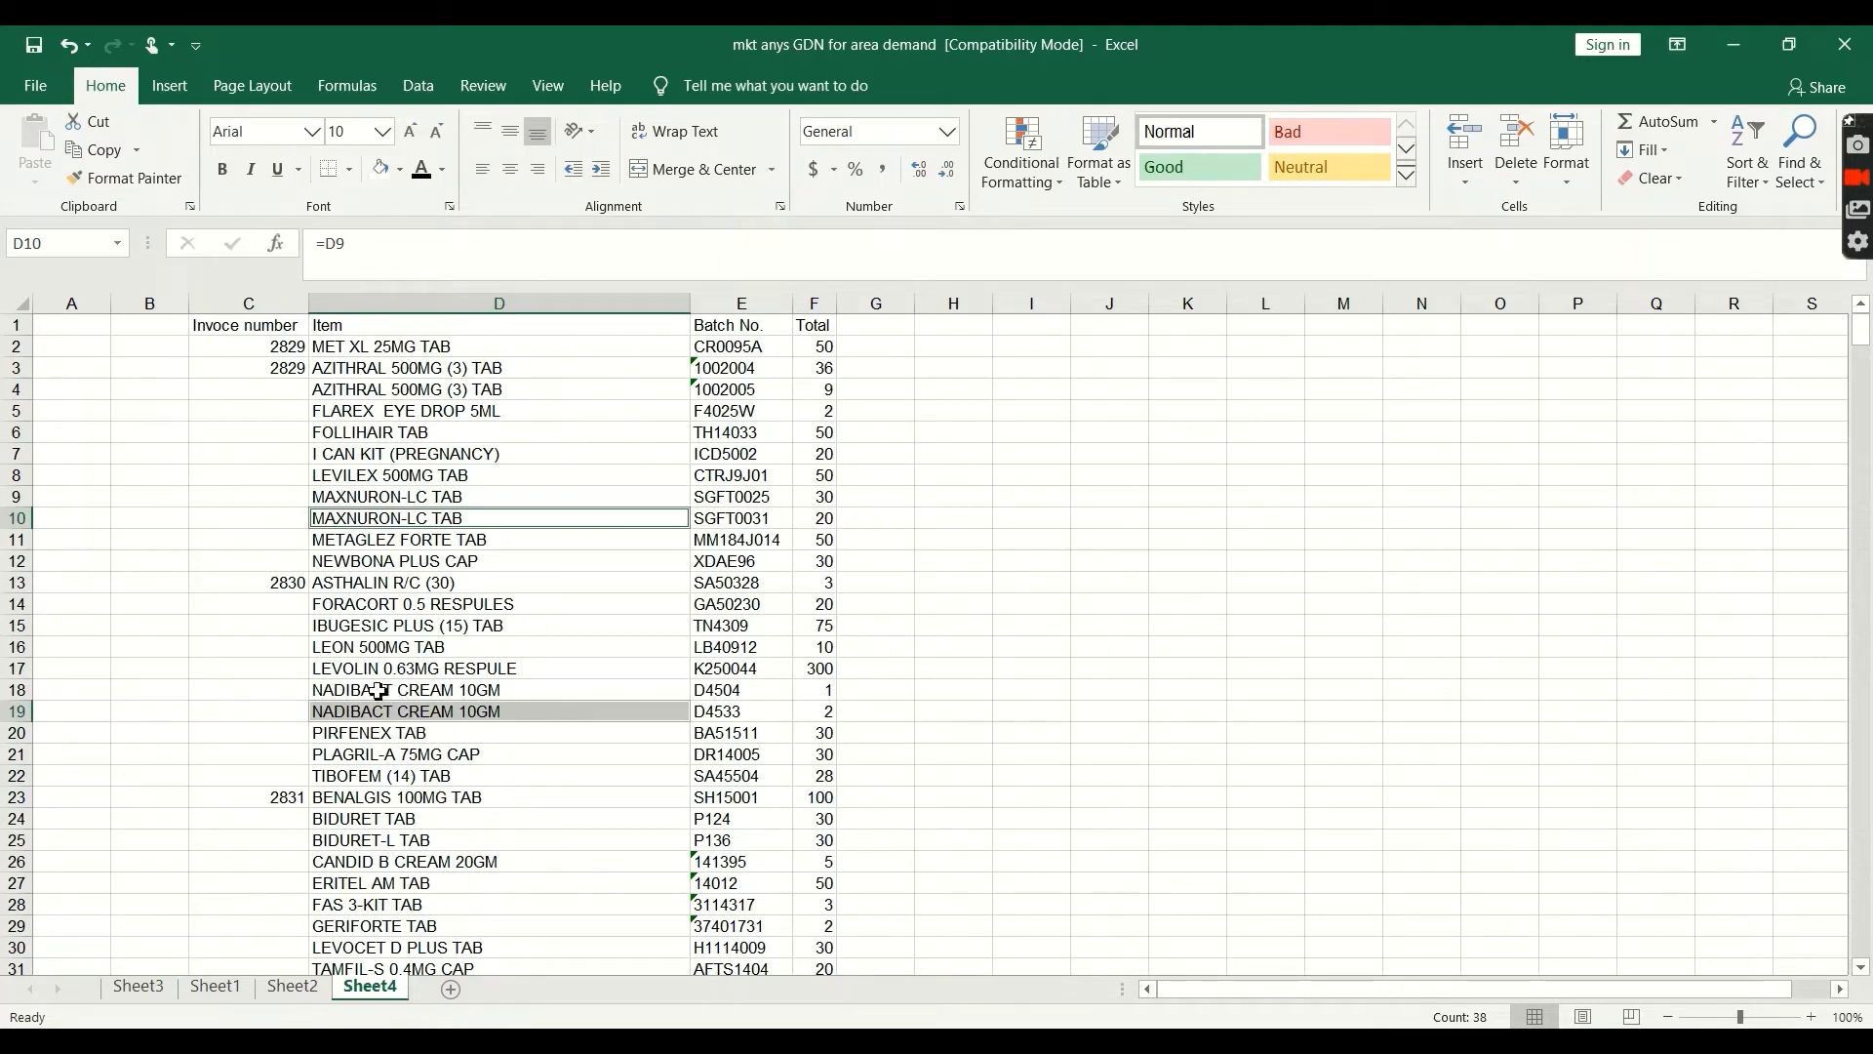
pyautogui.scroll(-4, 381, 711)
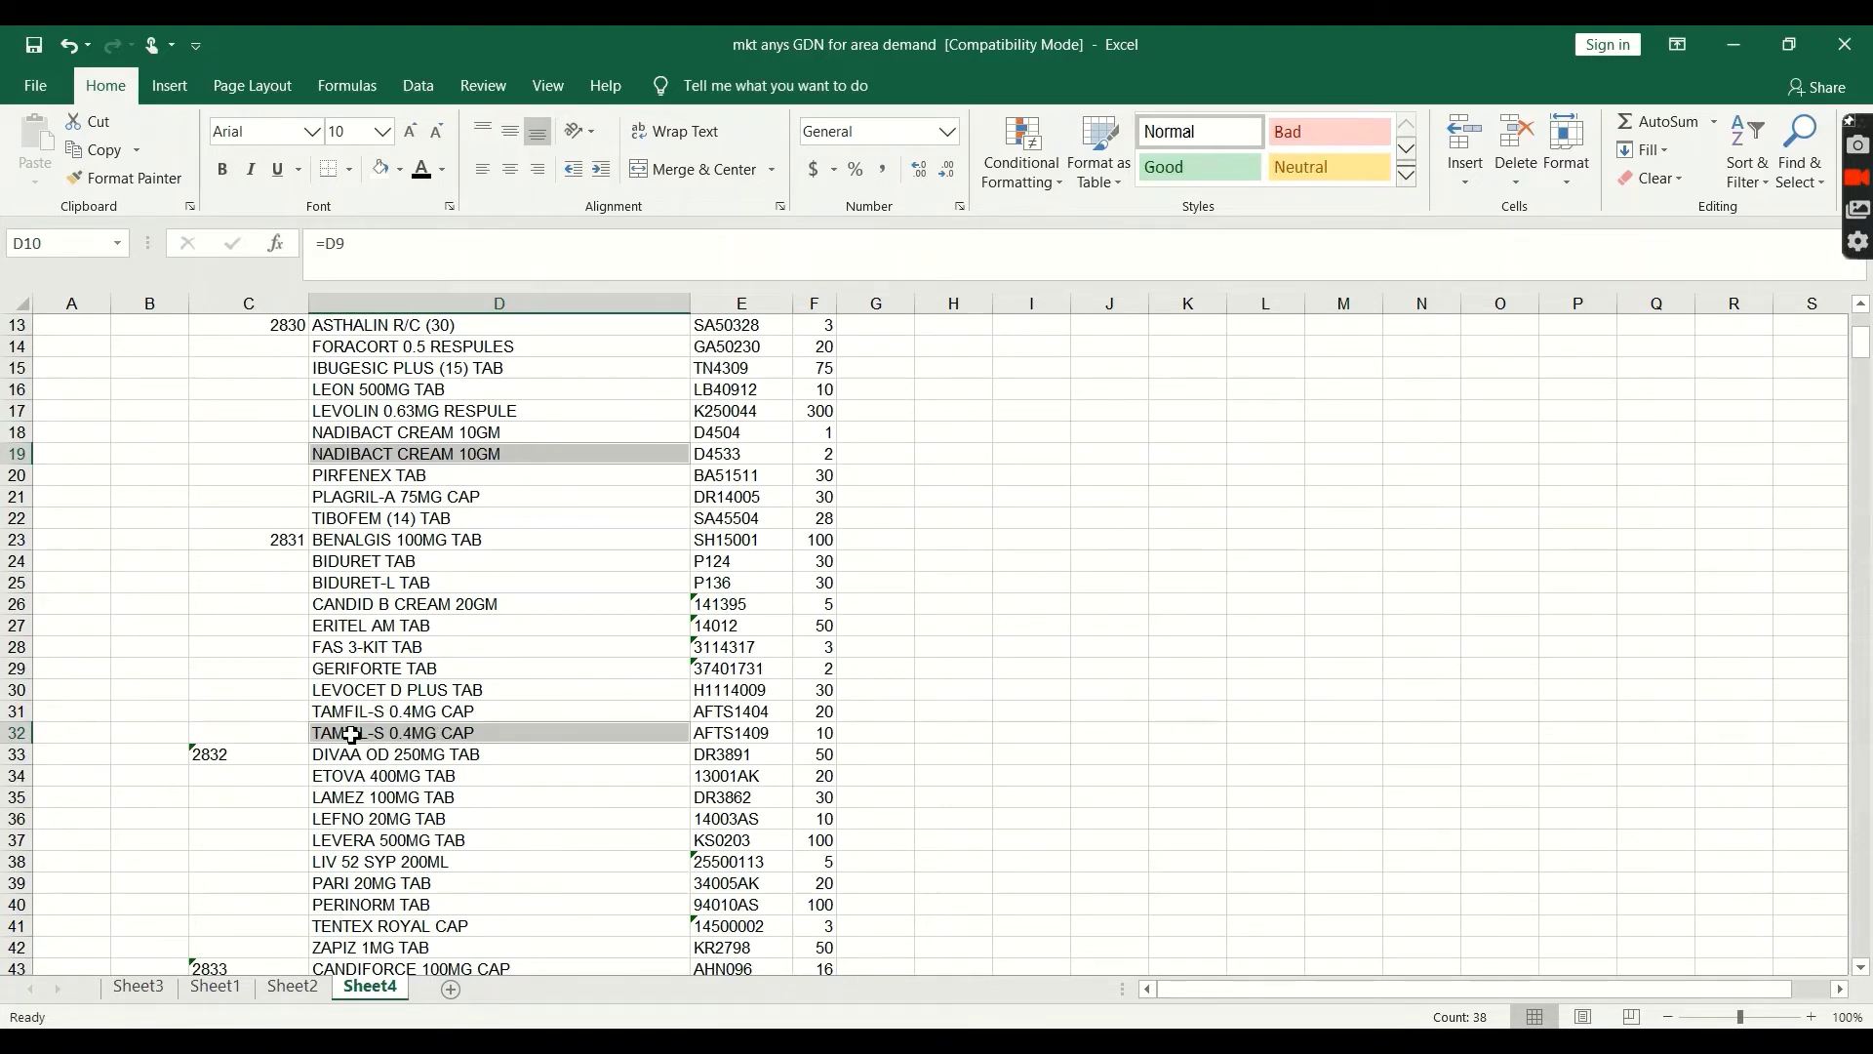
pyautogui.scroll(-3, 356, 733)
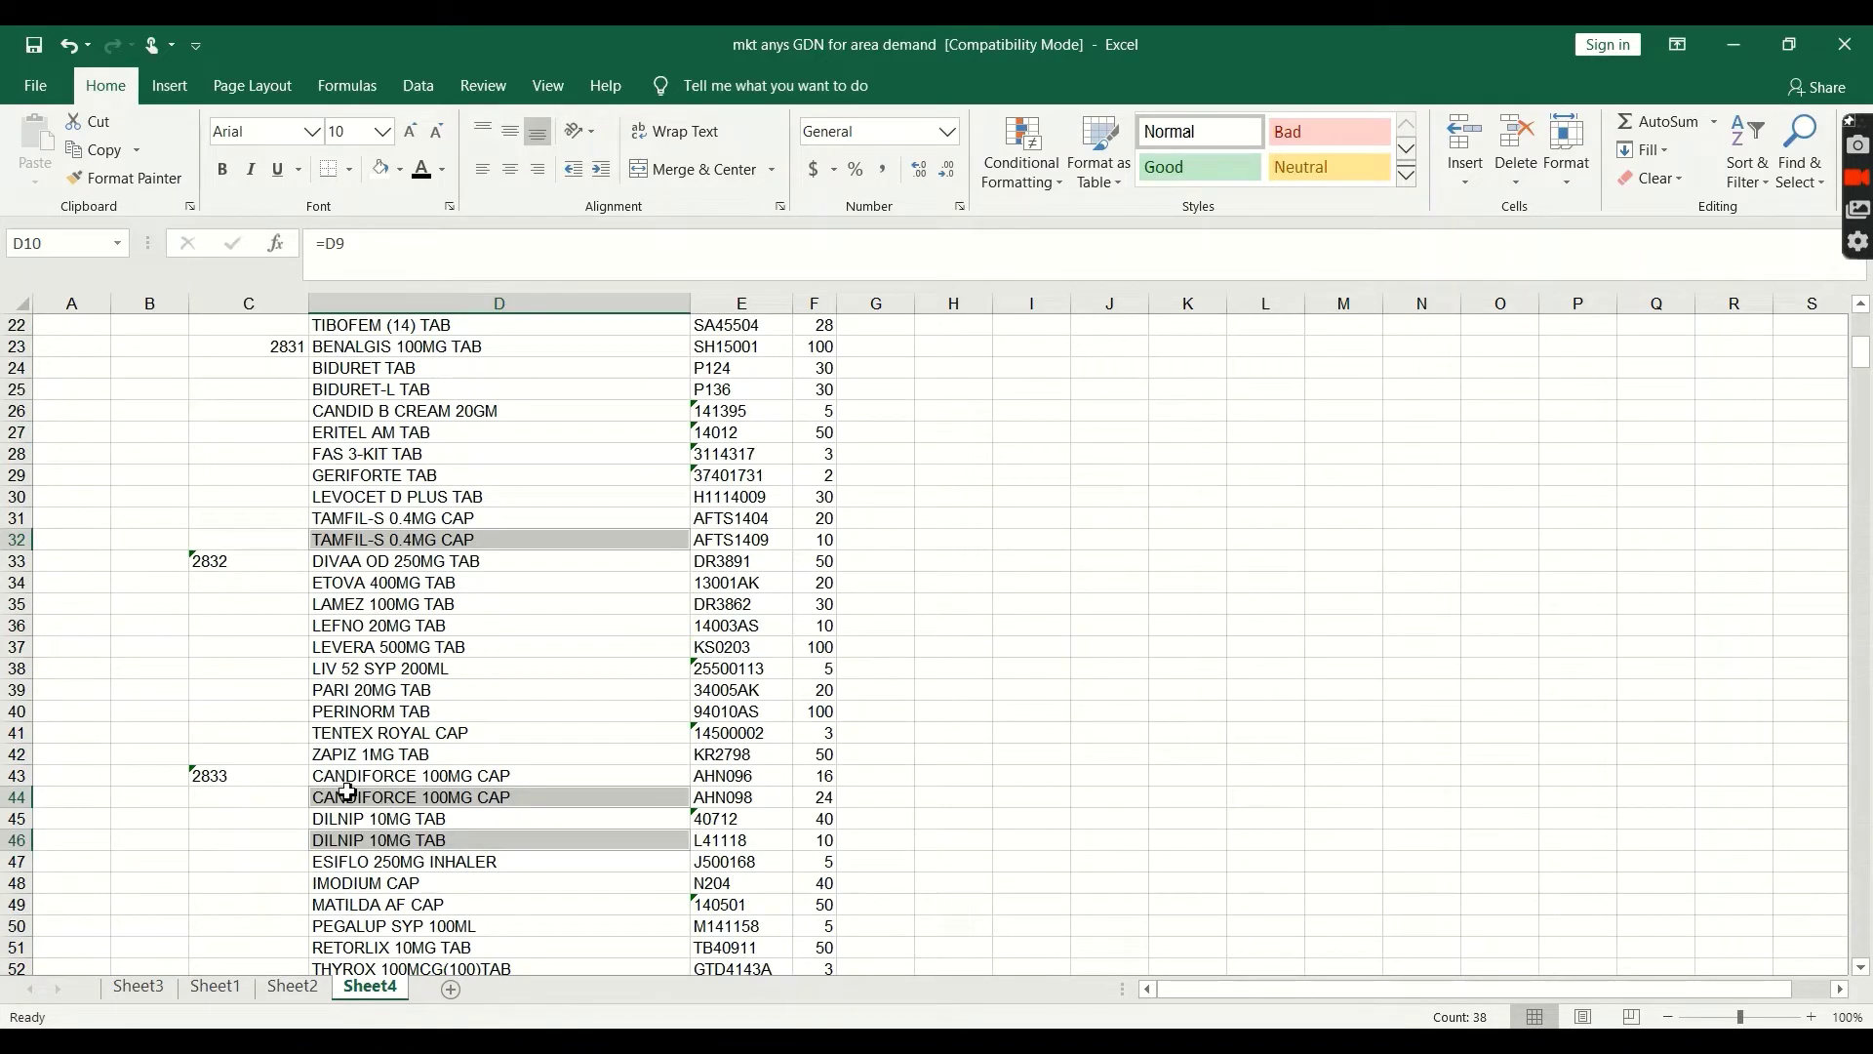
pyautogui.scroll(7, 338, 807)
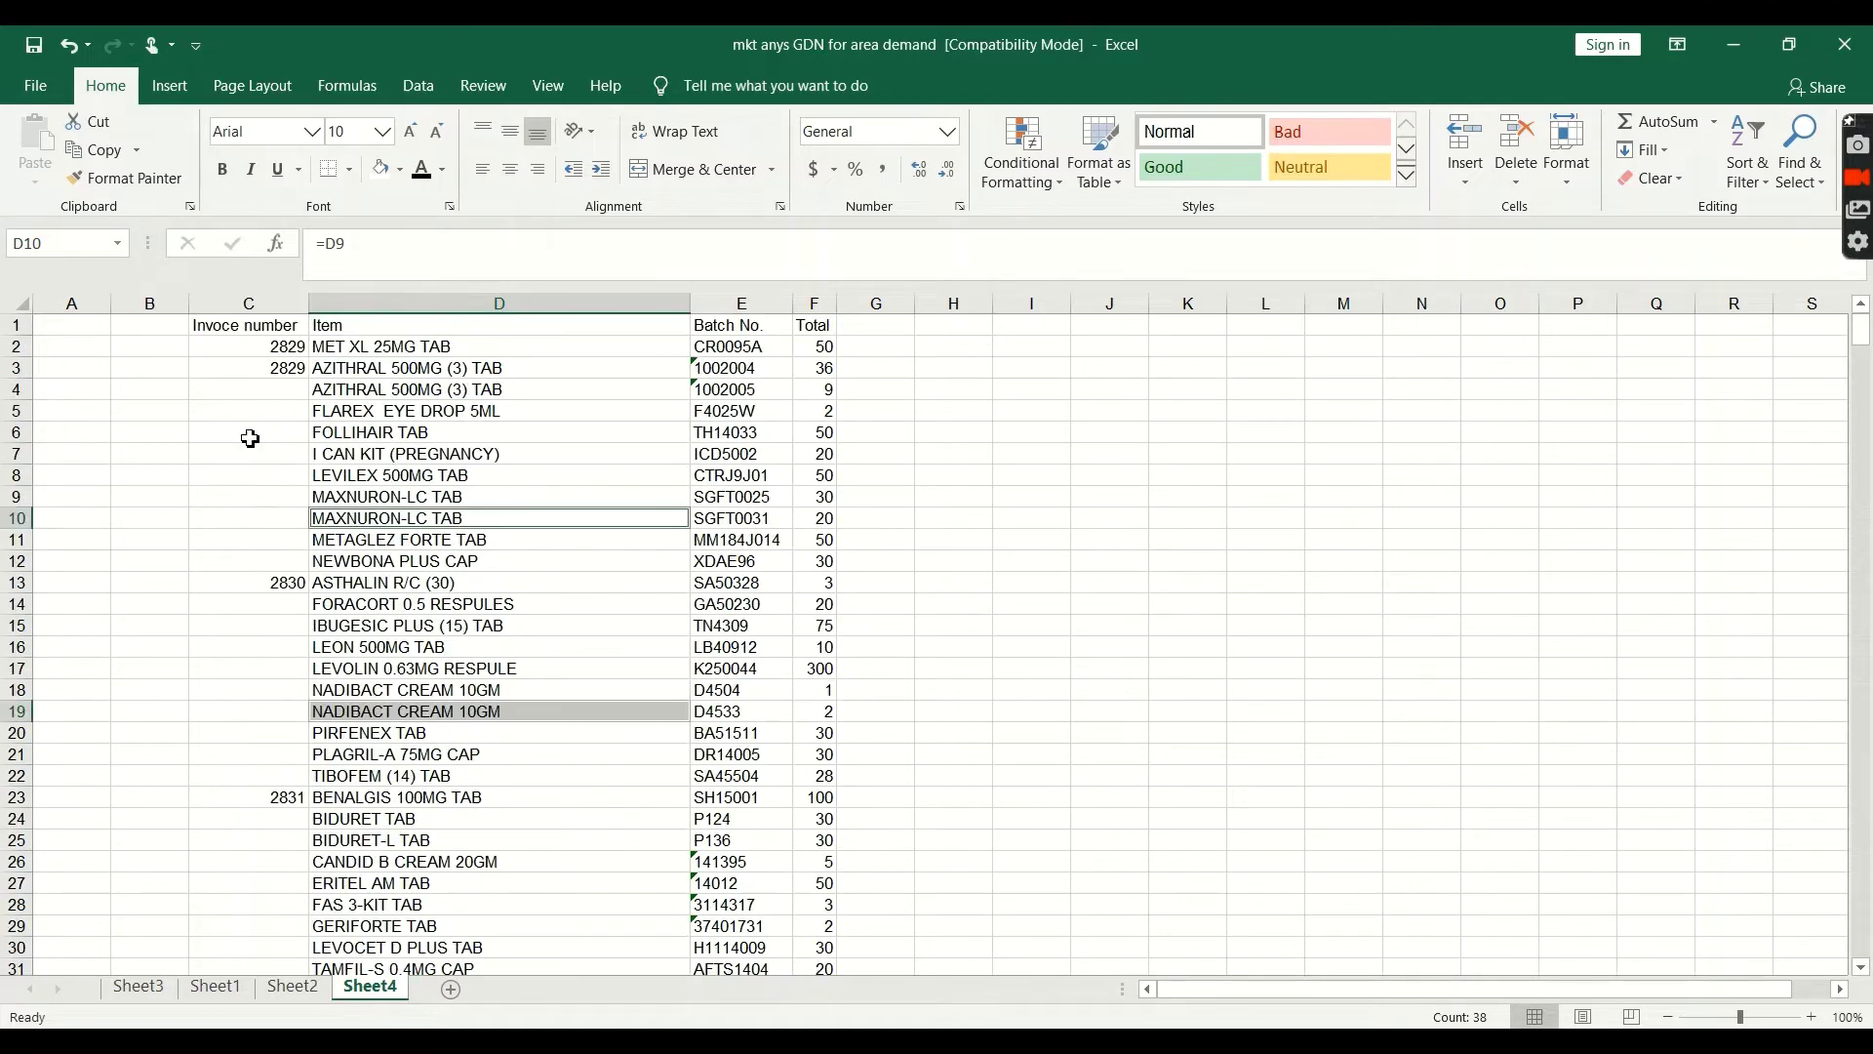
# Select the invoice number column from its header in C1 down to the last data row, 595
pyautogui.click(250, 310)
pyautogui.click(389, 318)
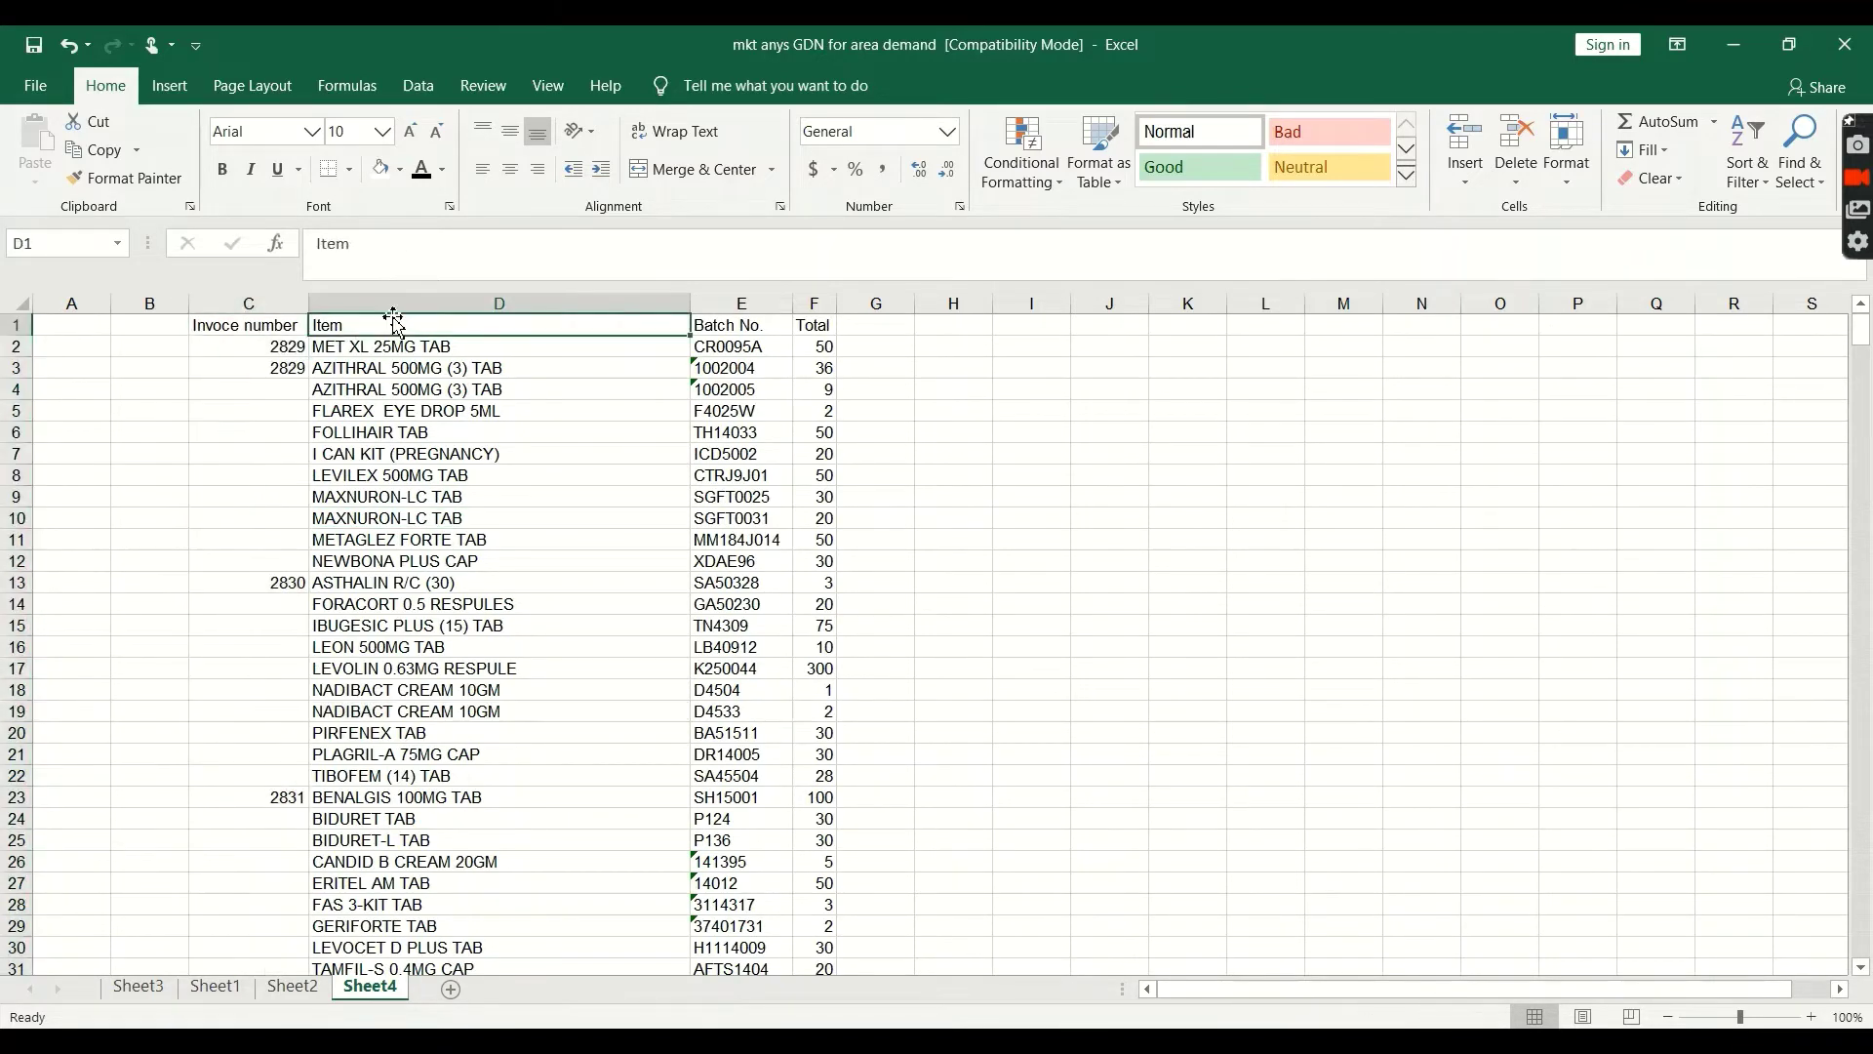
pyautogui.click(283, 309)
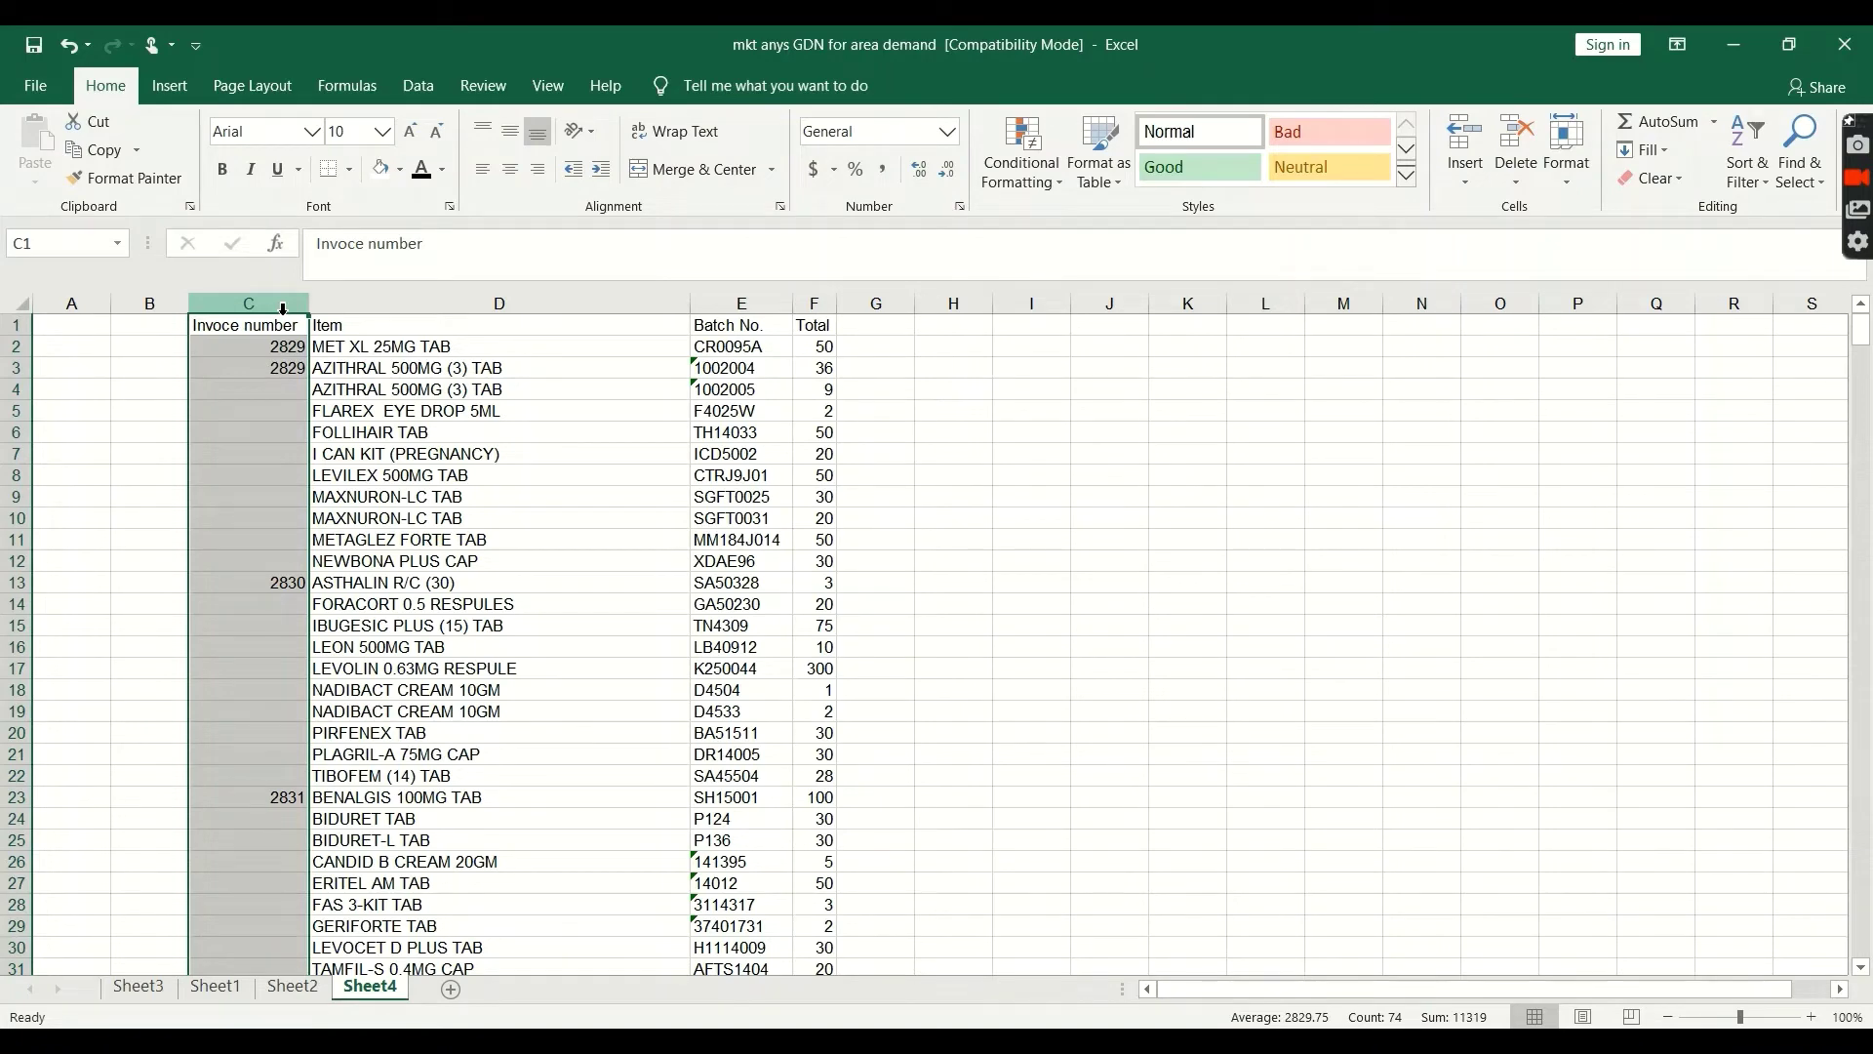
pyautogui.moveTo(271, 322); pyautogui.dragTo(261, 839)
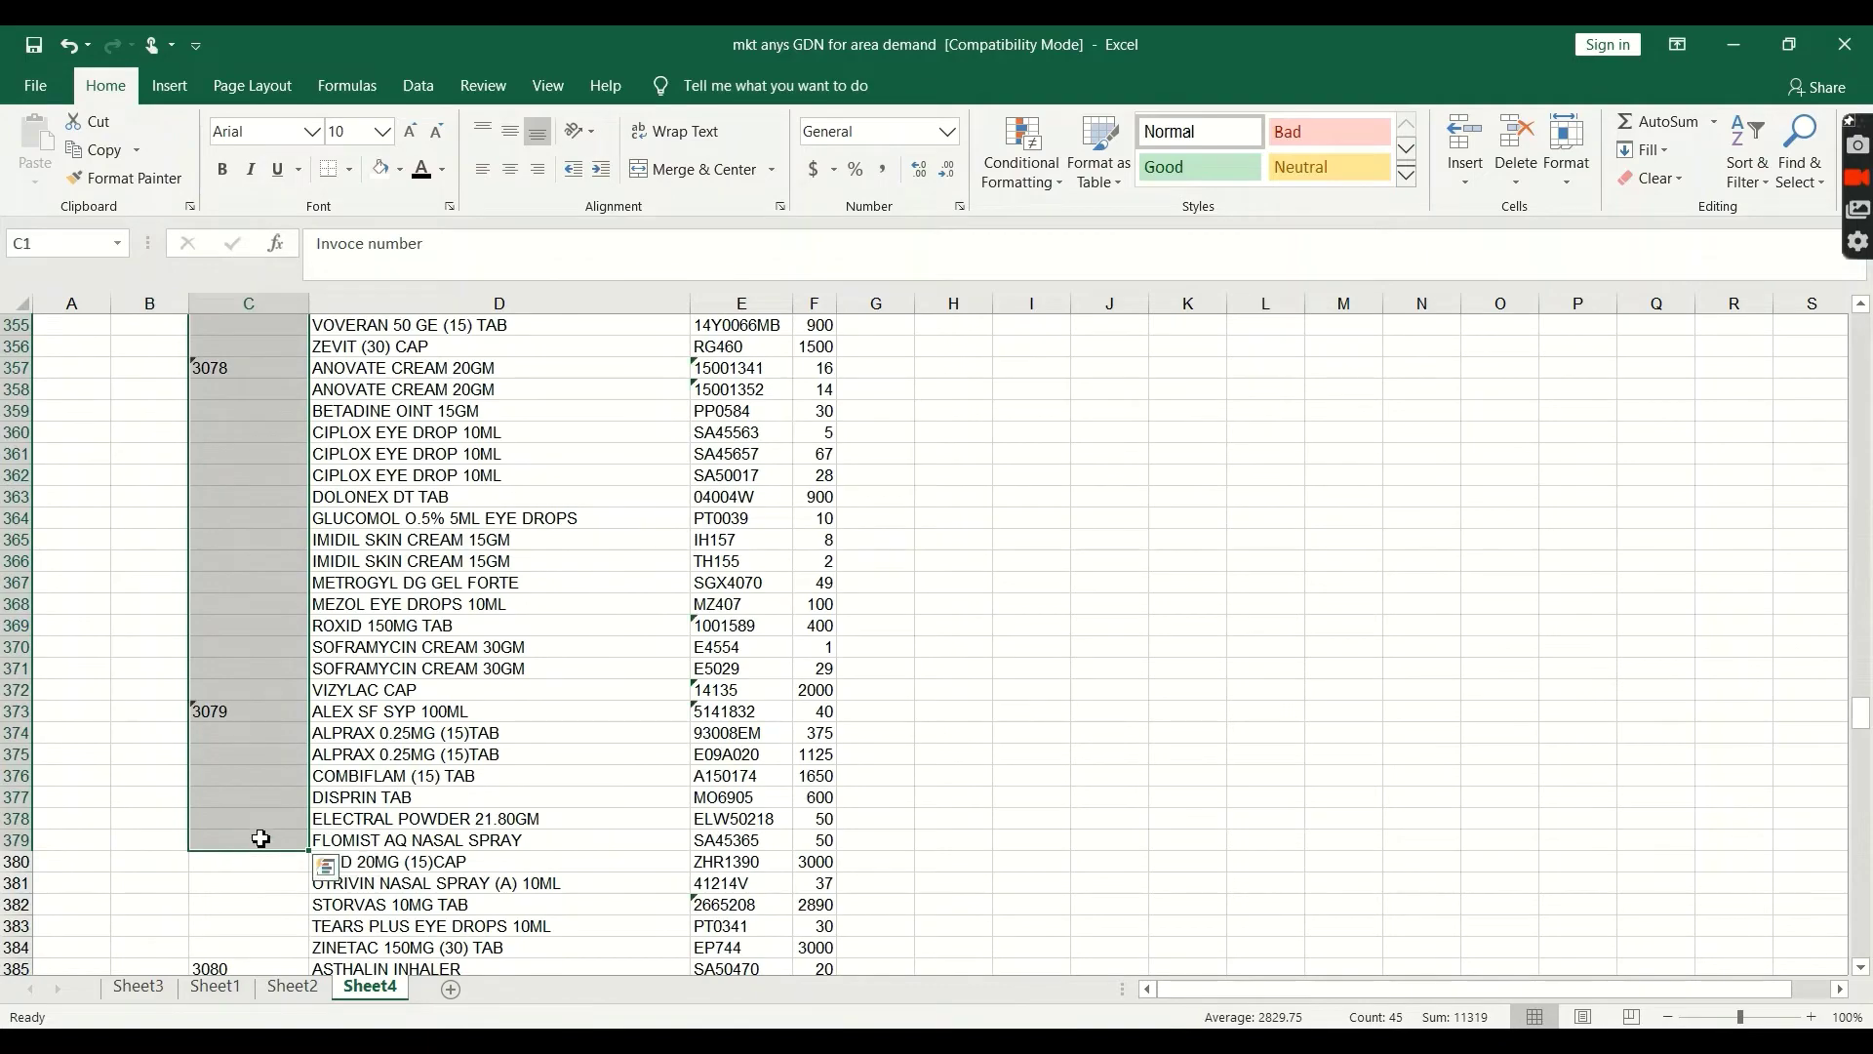
pyautogui.hotkey('shift', 'Down')
pyautogui.hotkey('shift', 'Down')
pyautogui.hotkey('shift', 'Down')
pyautogui.hotkey('shift', 'Down')
pyautogui.hotkey('shift', 'Down')
pyautogui.hotkey('shift', 'Down')
pyautogui.hotkey('ctrl', 'shift', 'Down')
pyautogui.hotkey('ctrl', 'shift', 'Down')
pyautogui.hotkey('ctrl', 'shift', 'Down')
pyautogui.hotkey('ctrl', 'shift', 'Down')
pyautogui.hotkey('ctrl', 'shift', 'Down')
pyautogui.hotkey('ctrl', 'shift', 'Down')
pyautogui.hotkey('ctrl', 'shift', 'Down')
pyautogui.hotkey('ctrl', 'shift', 'Down')
pyautogui.hotkey('ctrl', 'shift', 'Down')
pyautogui.hotkey('ctrl', 'shift', 'Down')
pyautogui.hotkey('ctrl', 'shift', 'Down')
pyautogui.hotkey('ctrl', 'shift', 'Down')
pyautogui.hotkey('ctrl', 'shift', 'Down')
pyautogui.hotkey('ctrl', 'shift', 'Down')
pyautogui.hotkey('ctrl', 'shift', 'Down')
pyautogui.hotkey('ctrl', 'shift', 'Down')
pyautogui.hotkey('ctrl', 'shift', 'Down')
pyautogui.hotkey('ctrl', 'shift', 'Down')
pyautogui.hotkey('ctrl', 'shift', 'Down')
pyautogui.hotkey('ctrl', 'shift', 'Down')
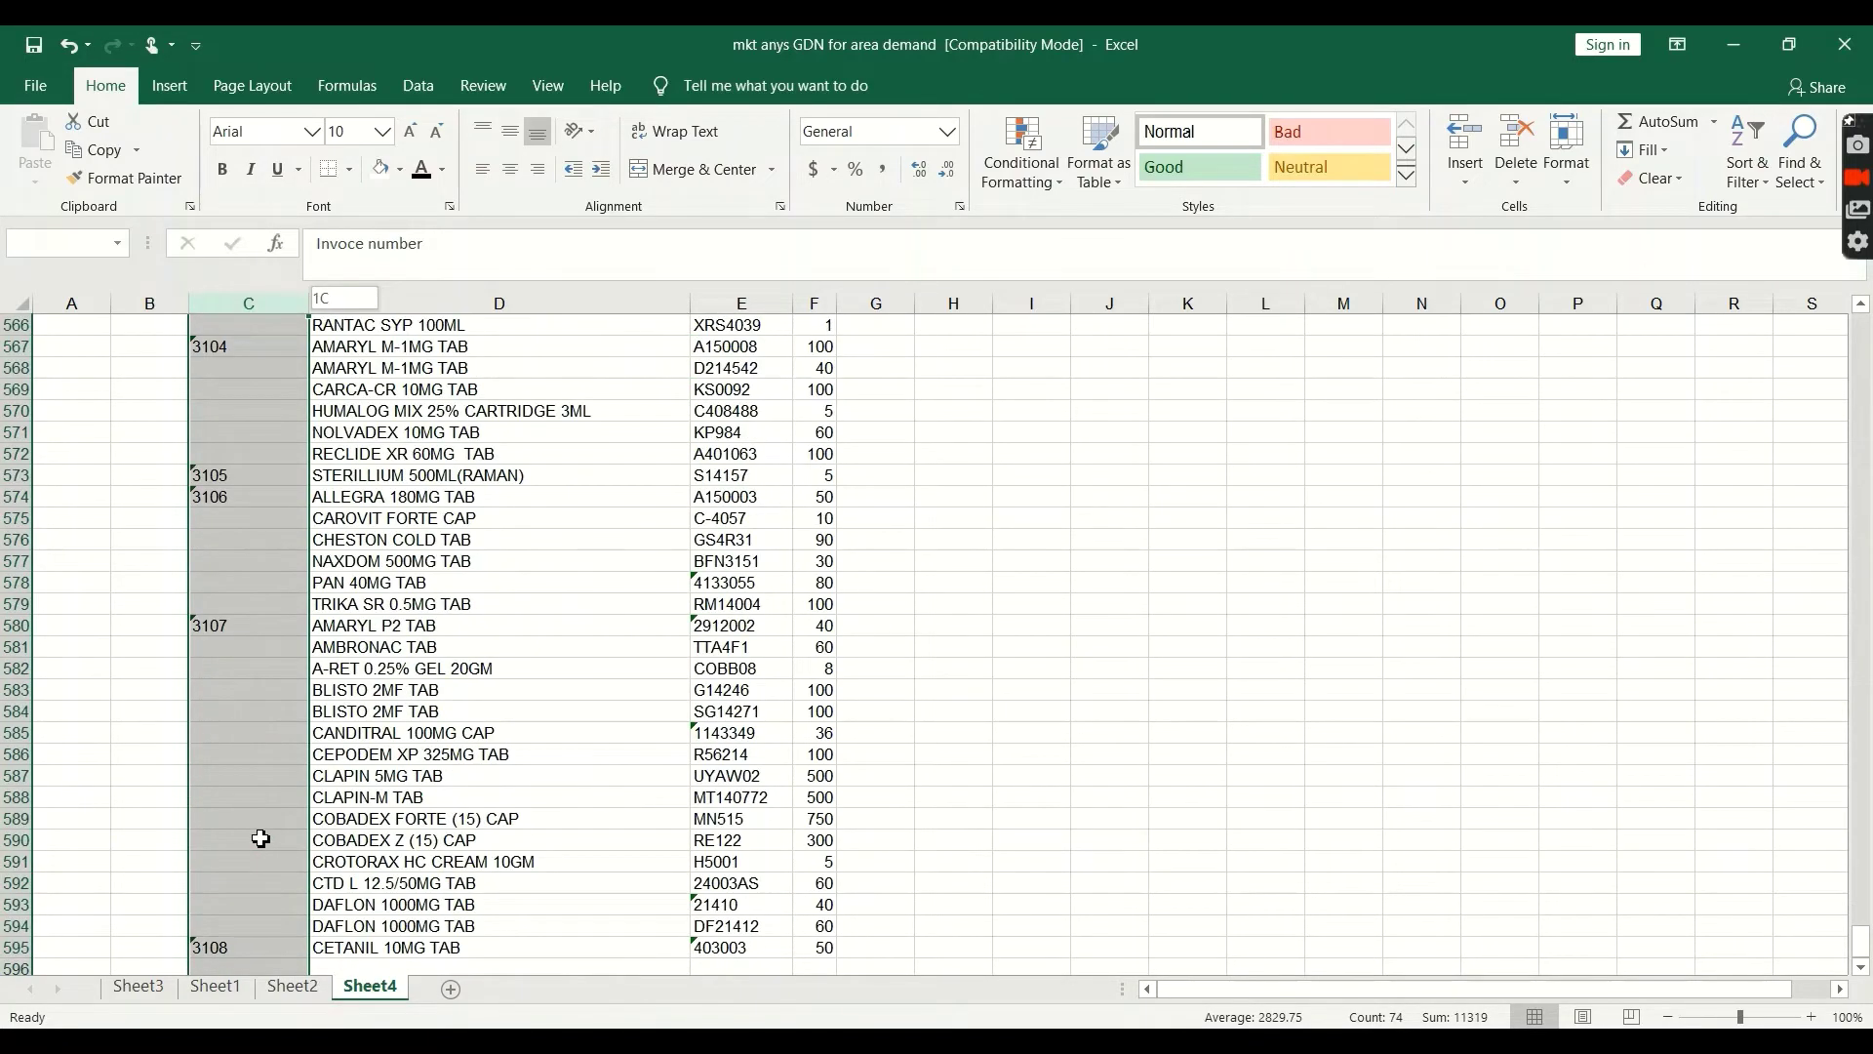
pyautogui.scroll(-2, 291, 791)
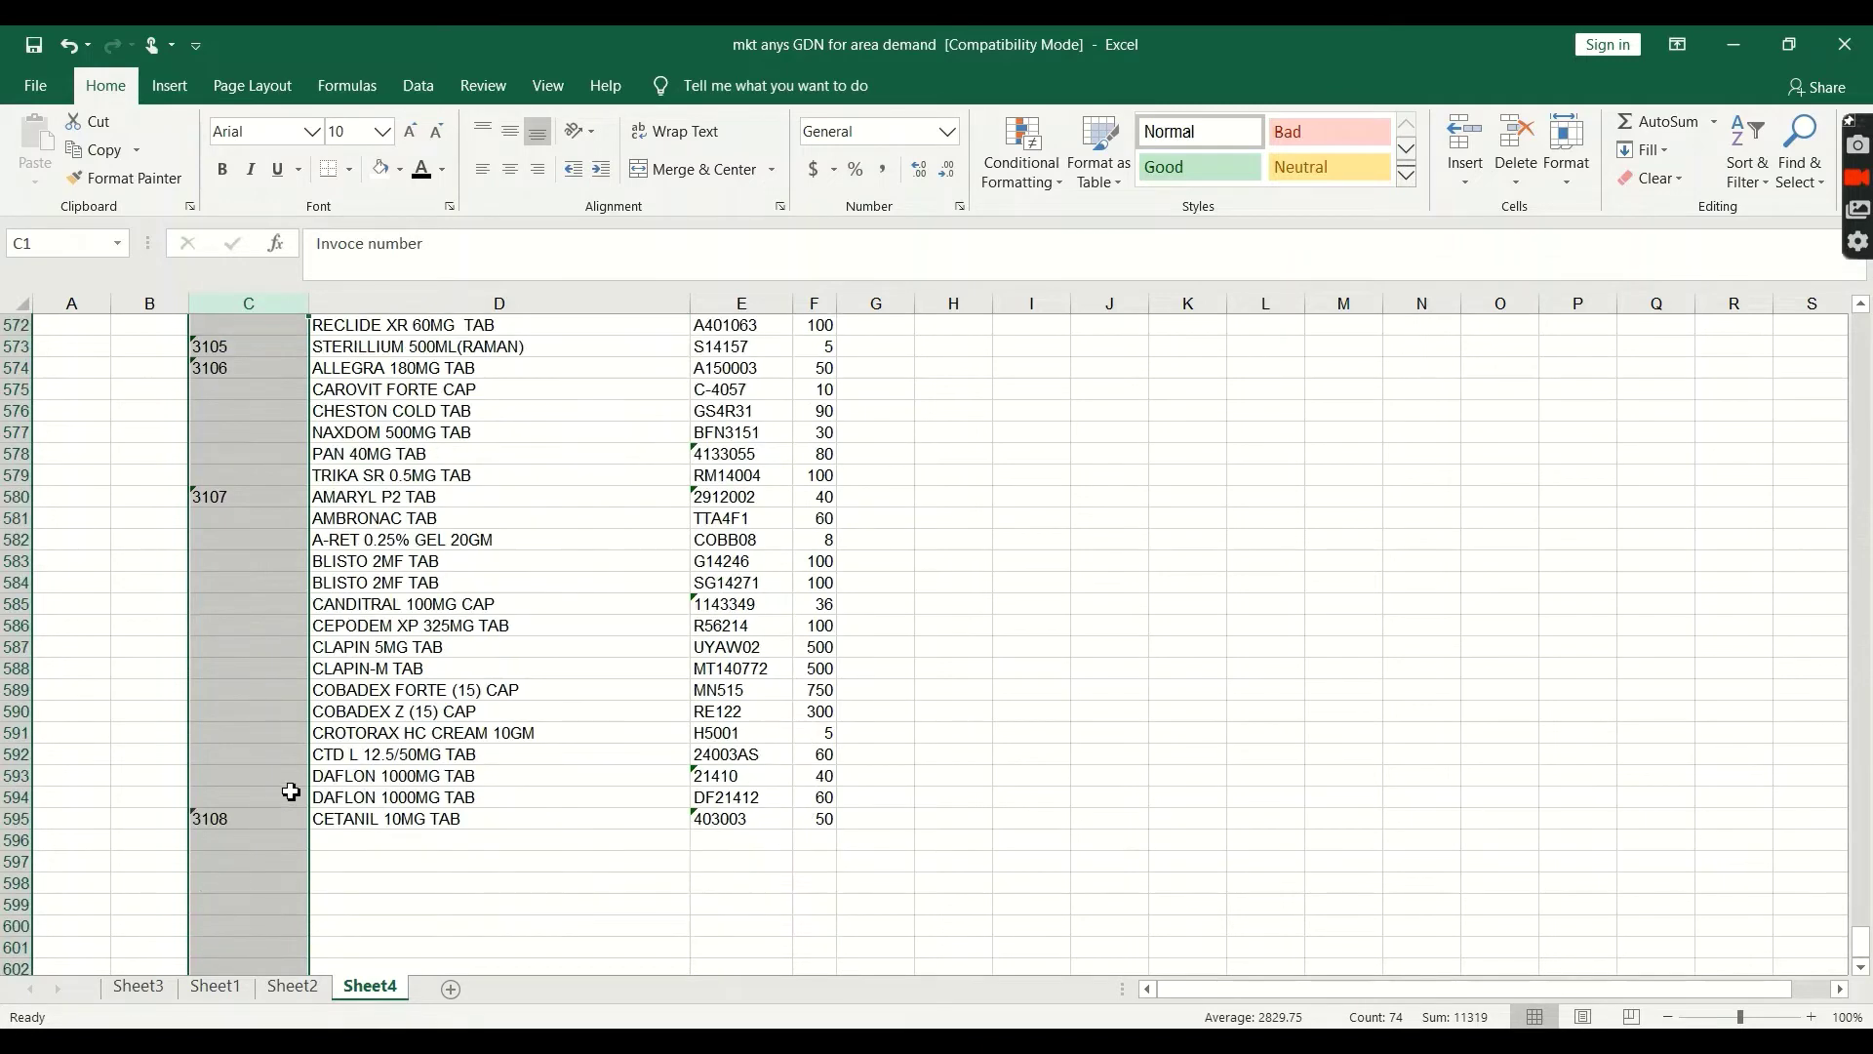
pyautogui.hotkey('ctrl', 'shift', 'Up')
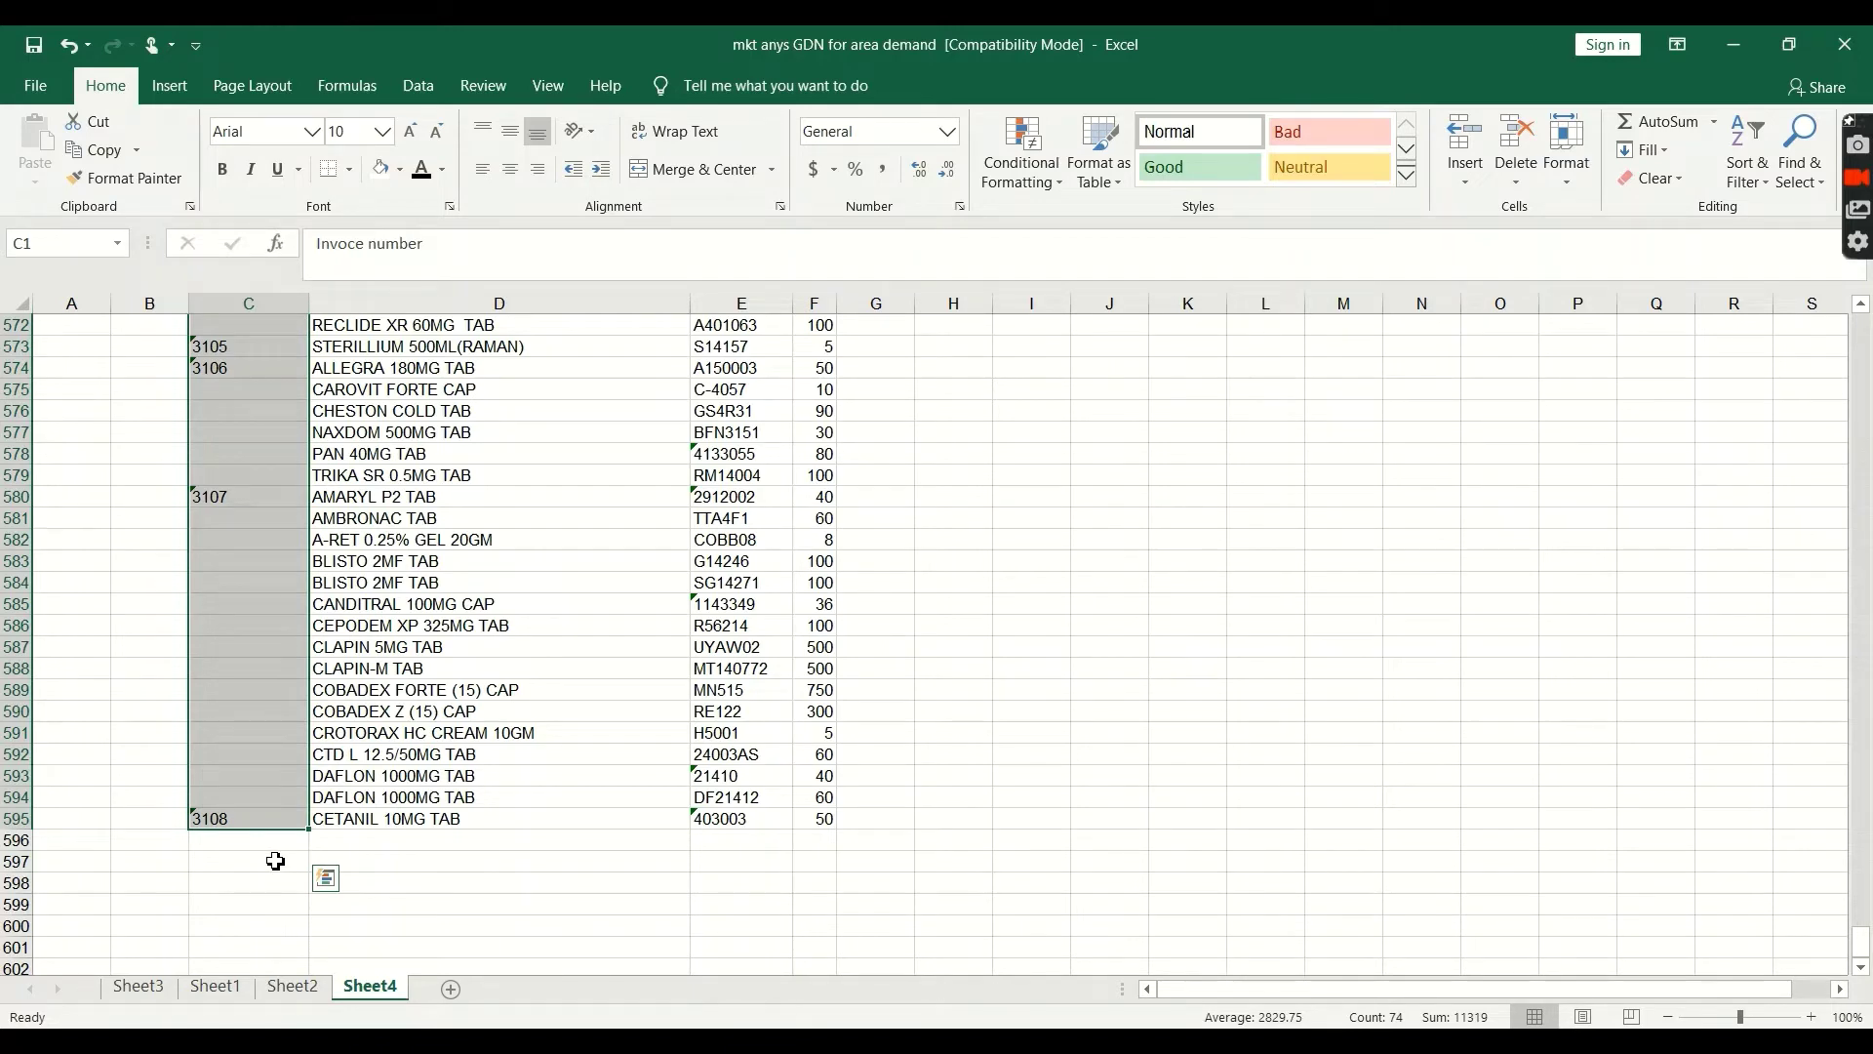
# Narrow the invoice number selection to its blank cells using Go To Special with Blanks
pyautogui.hotkey('ctrl', 'g')
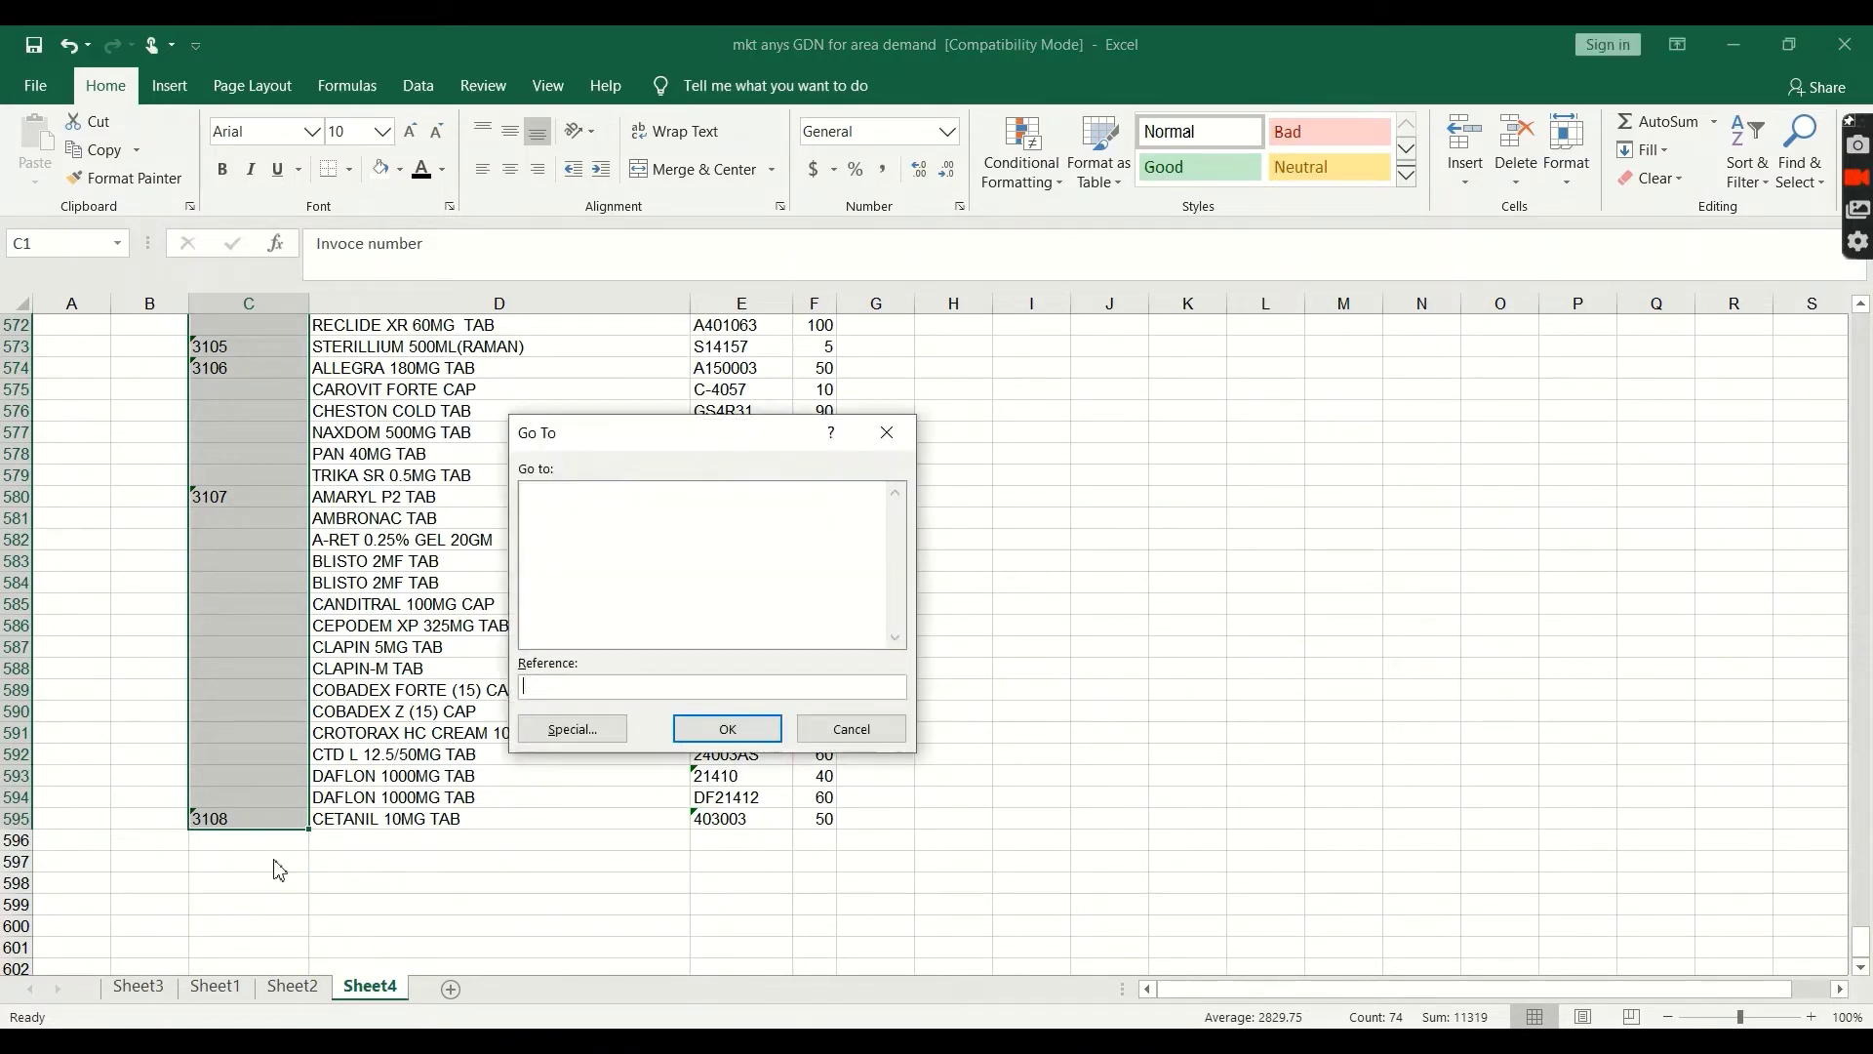
pyautogui.click(585, 737)
pyautogui.click(588, 626)
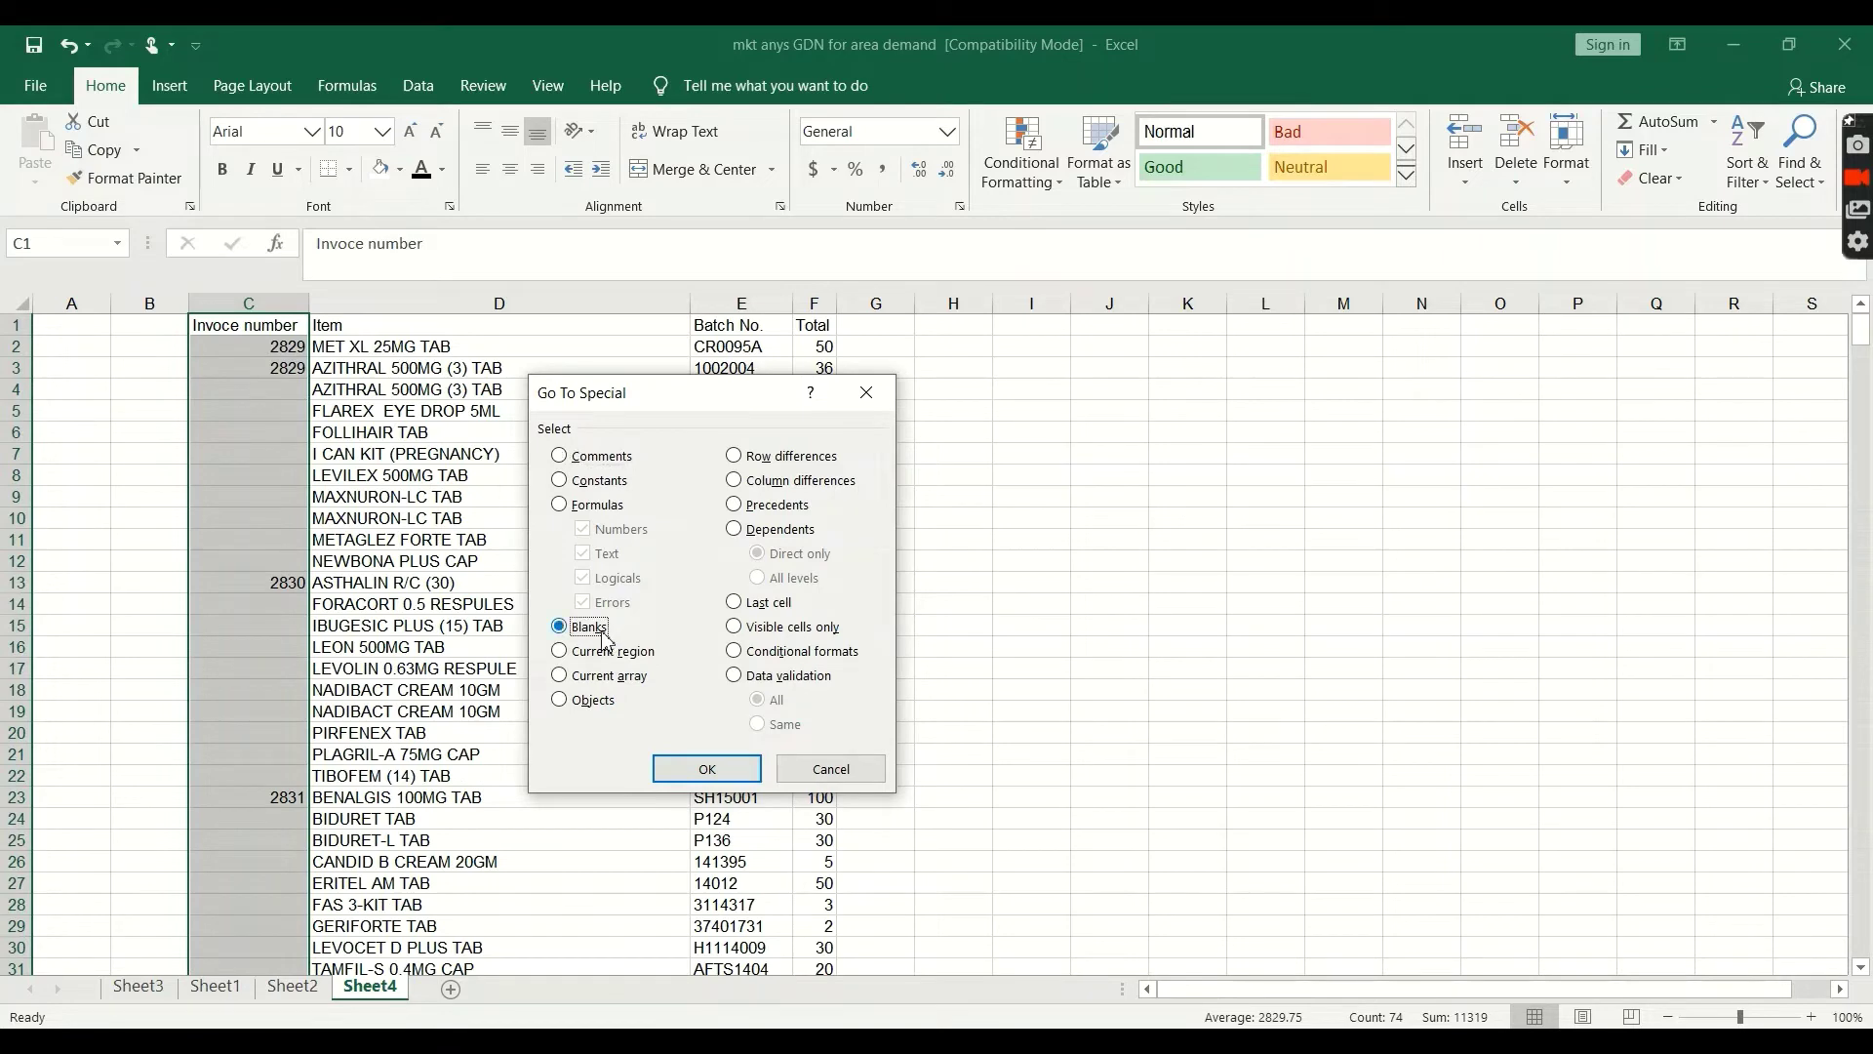
pyautogui.click(707, 767)
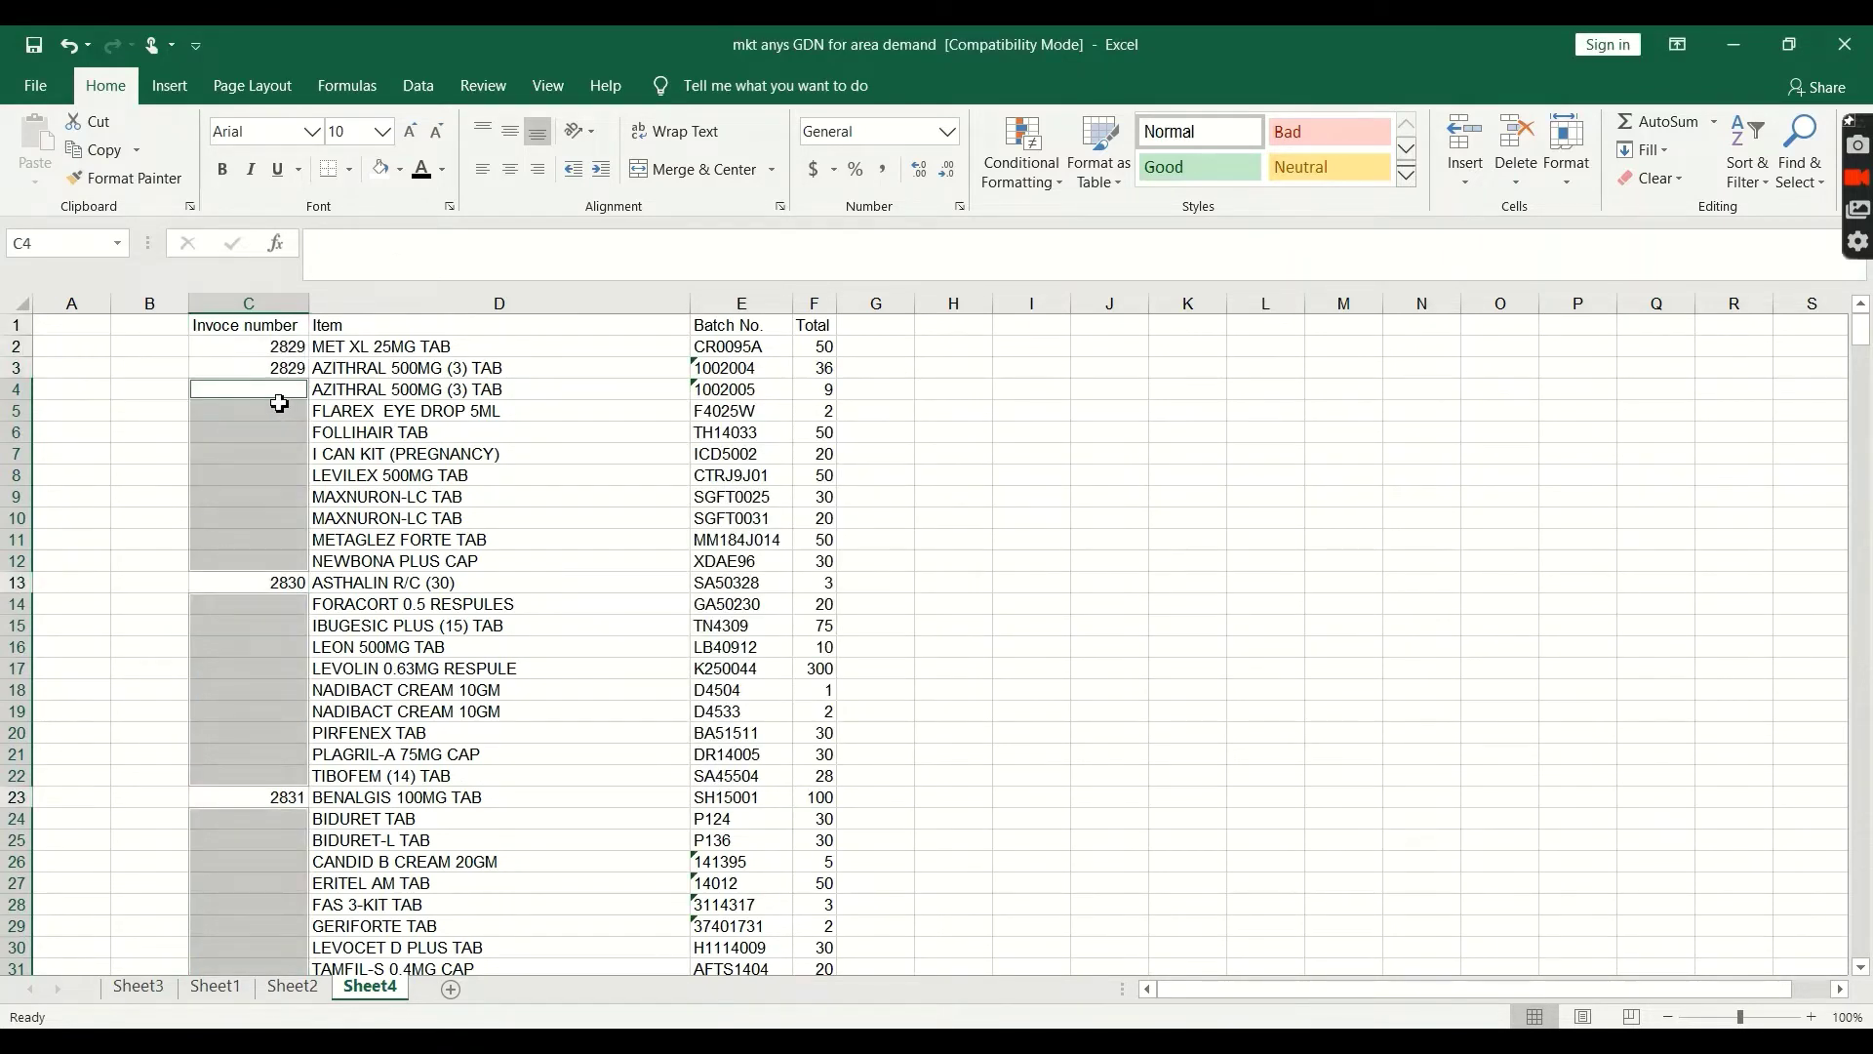
# Fill all selected blank invoice number cells with the value above by entering =C3, and check the filled column
pyautogui.write('=')
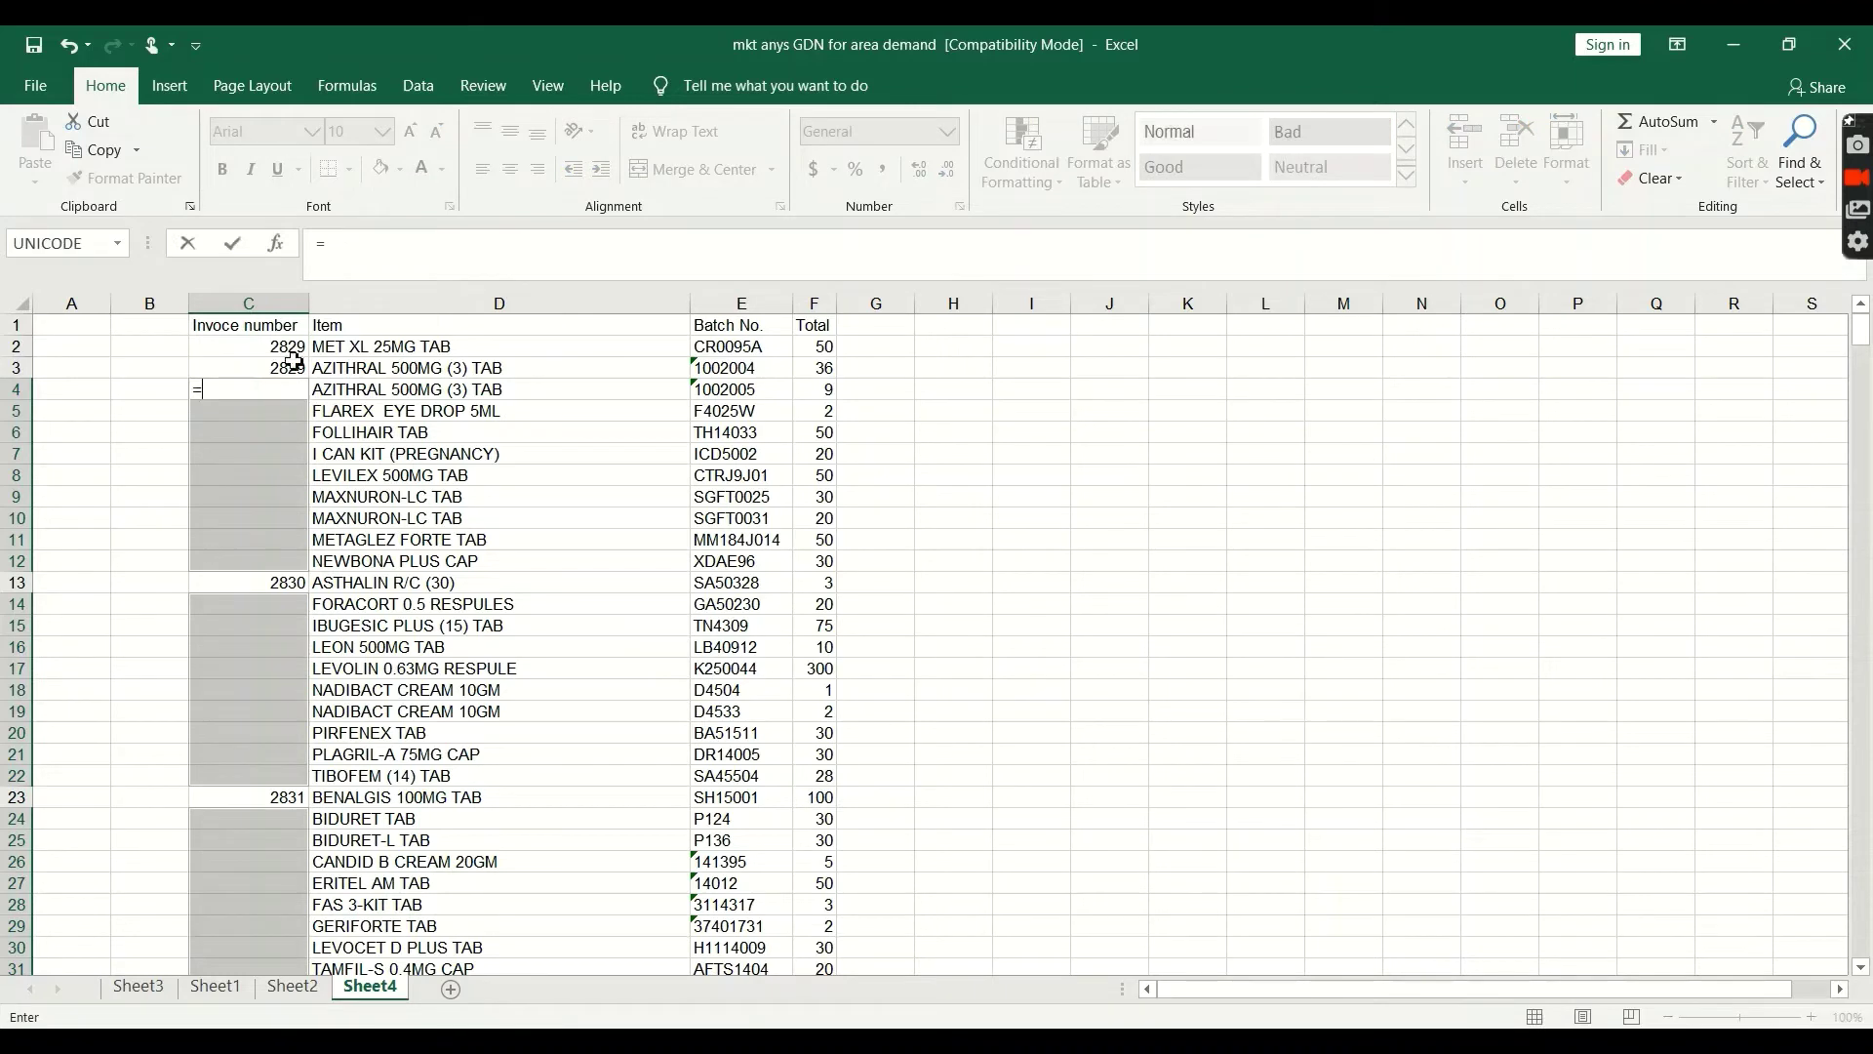
pyautogui.click(294, 362)
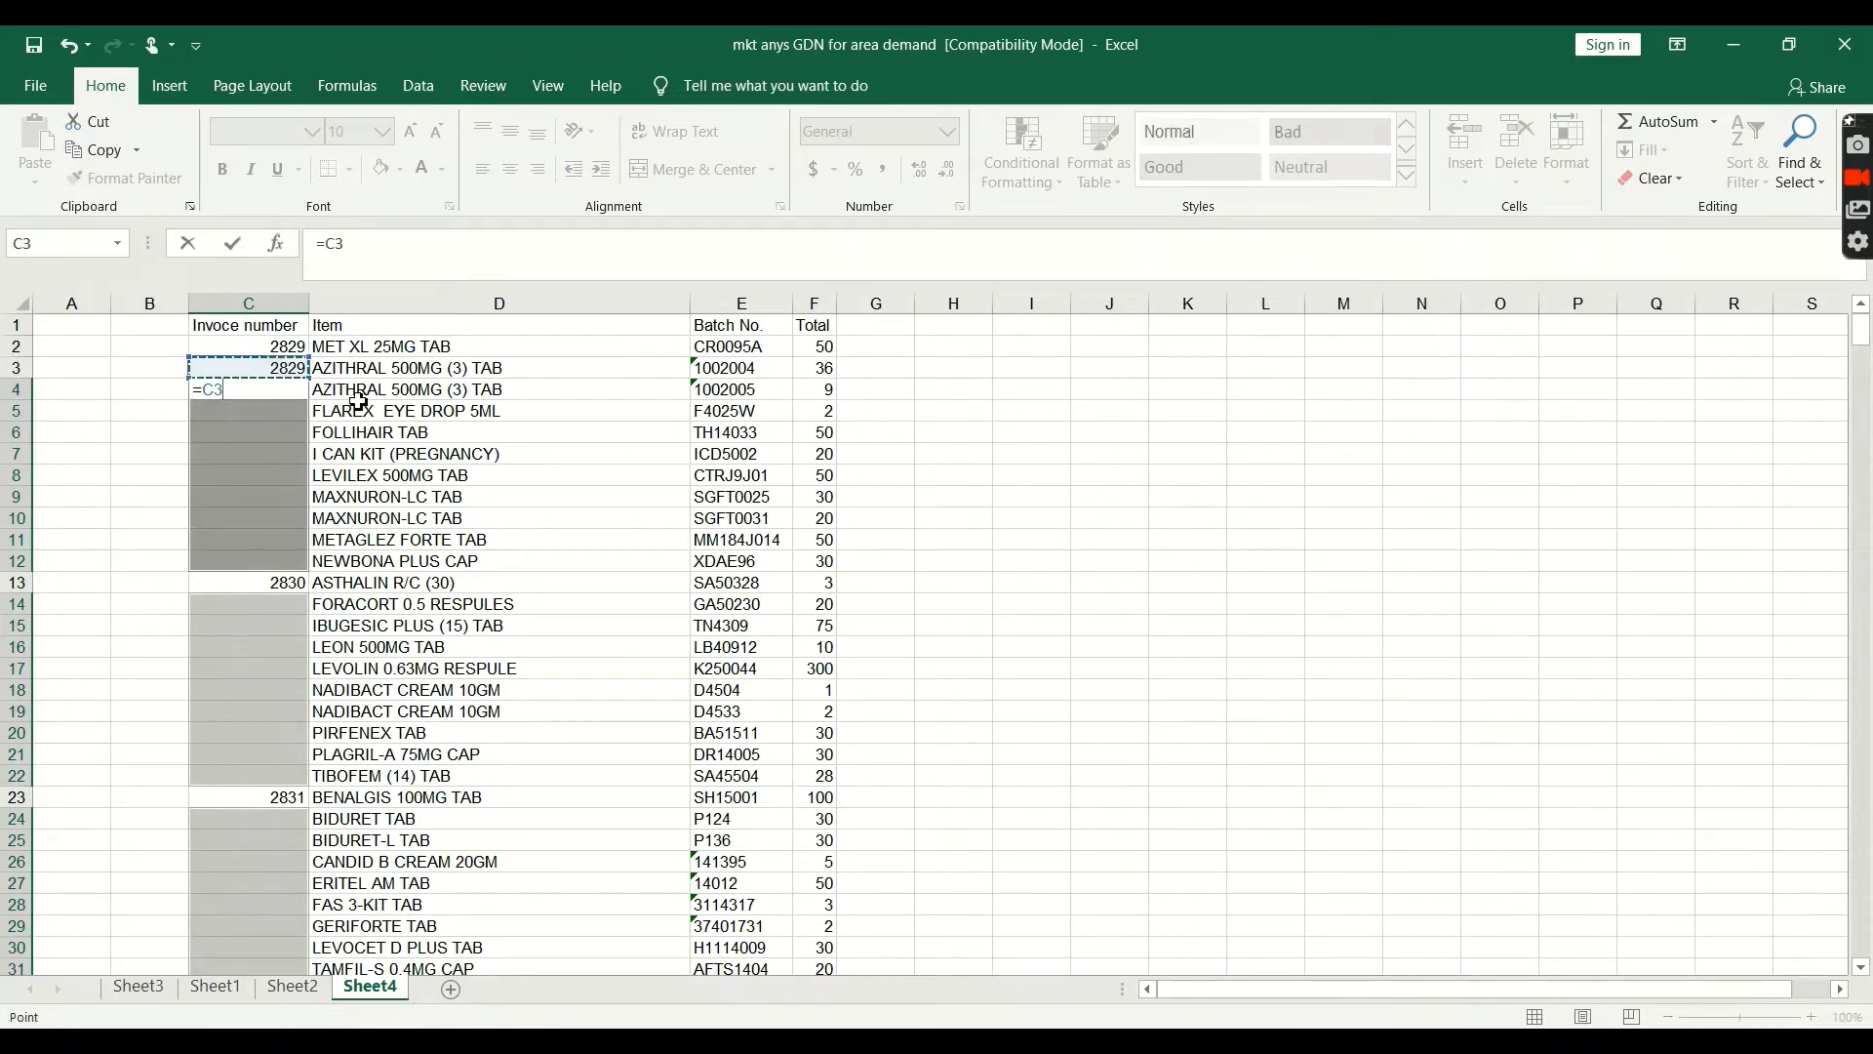
pyautogui.hotkey('ctrl', 'Return')
pyautogui.click(427, 436)
pyautogui.scroll(-1, 169, 526)
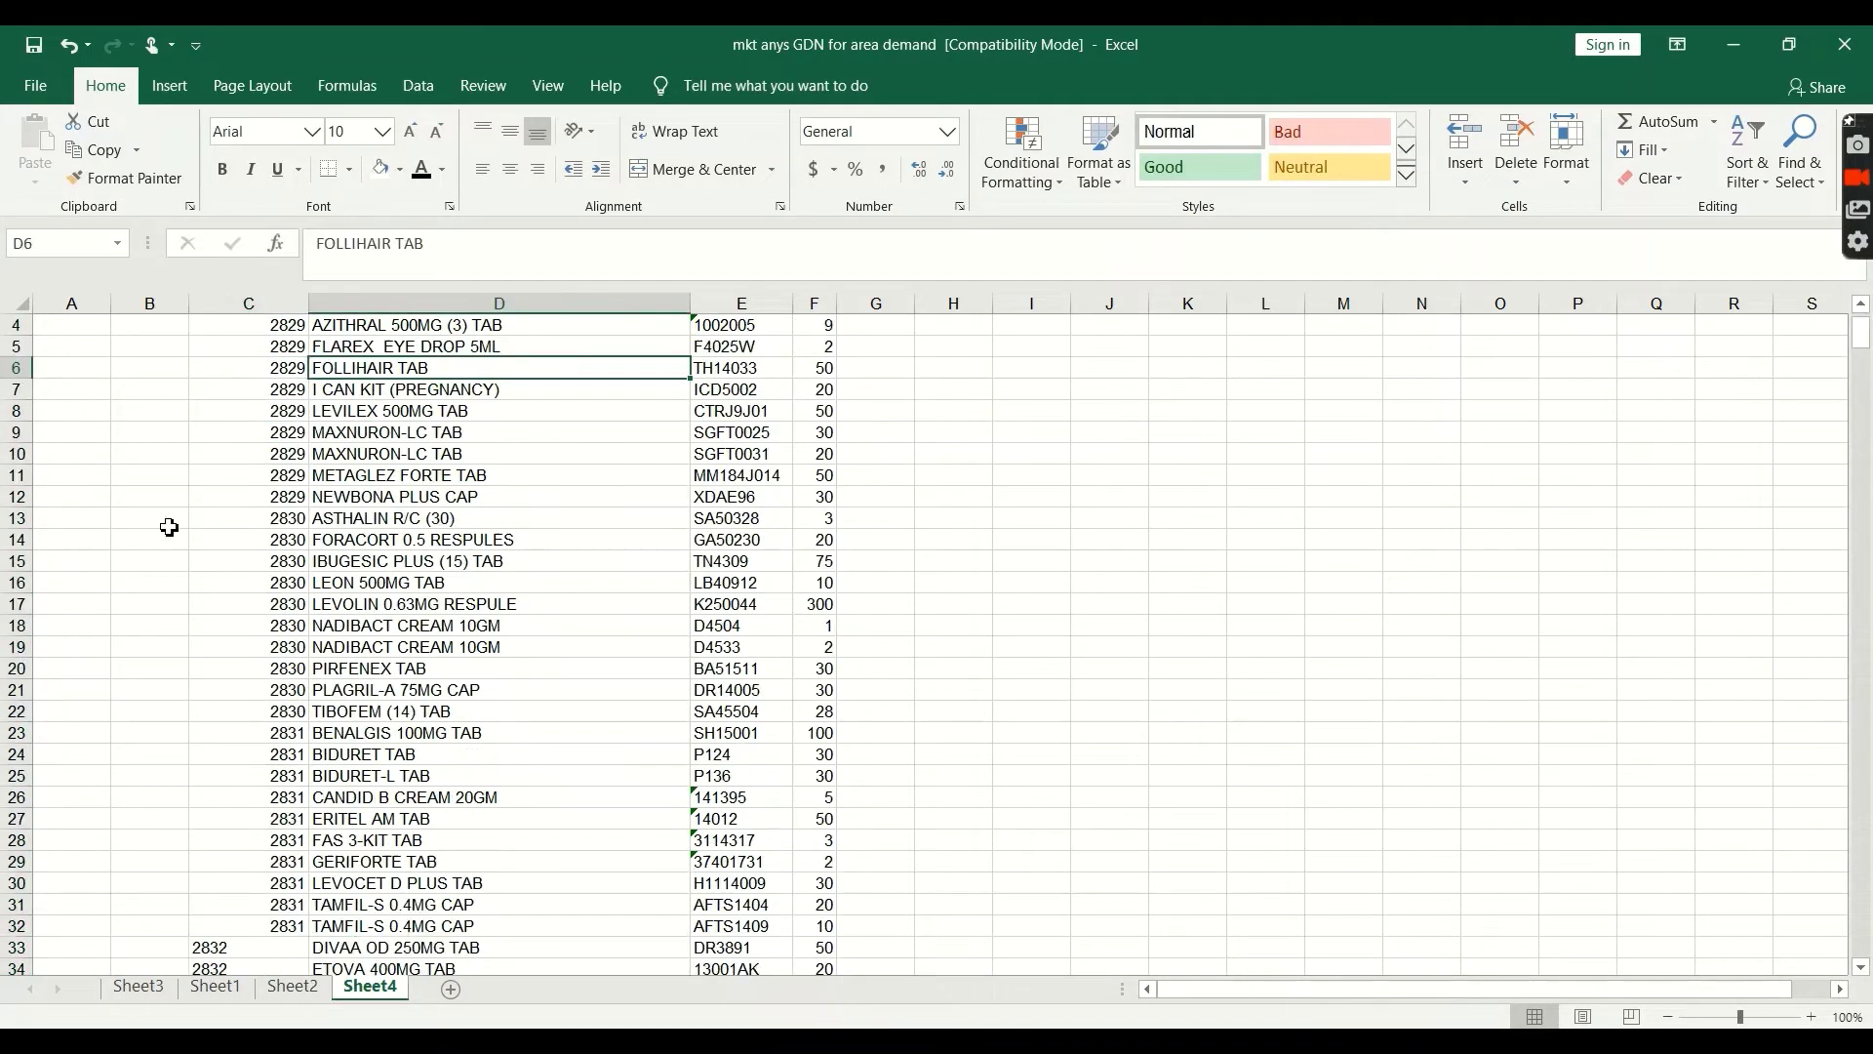
pyautogui.scroll(-7, 169, 527)
pyautogui.scroll(-5, 200, 702)
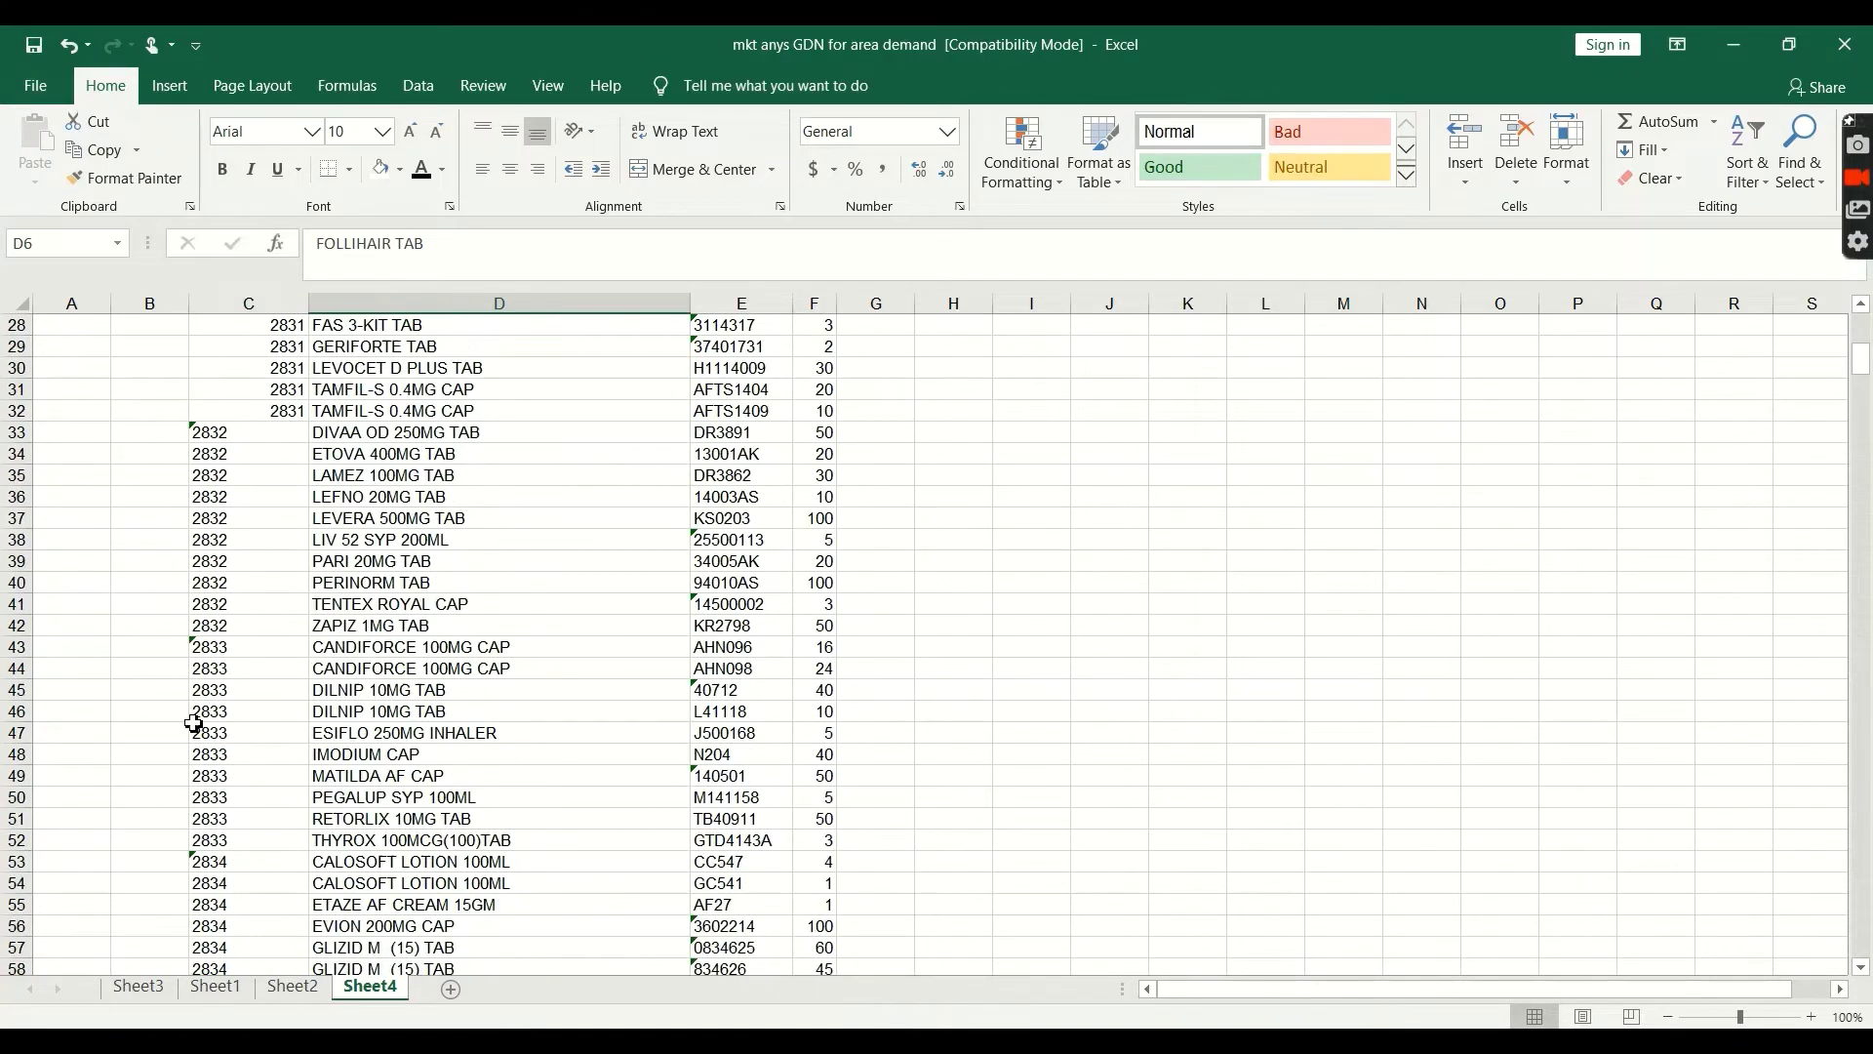
pyautogui.scroll(4, 239, 595)
pyautogui.click(212, 454)
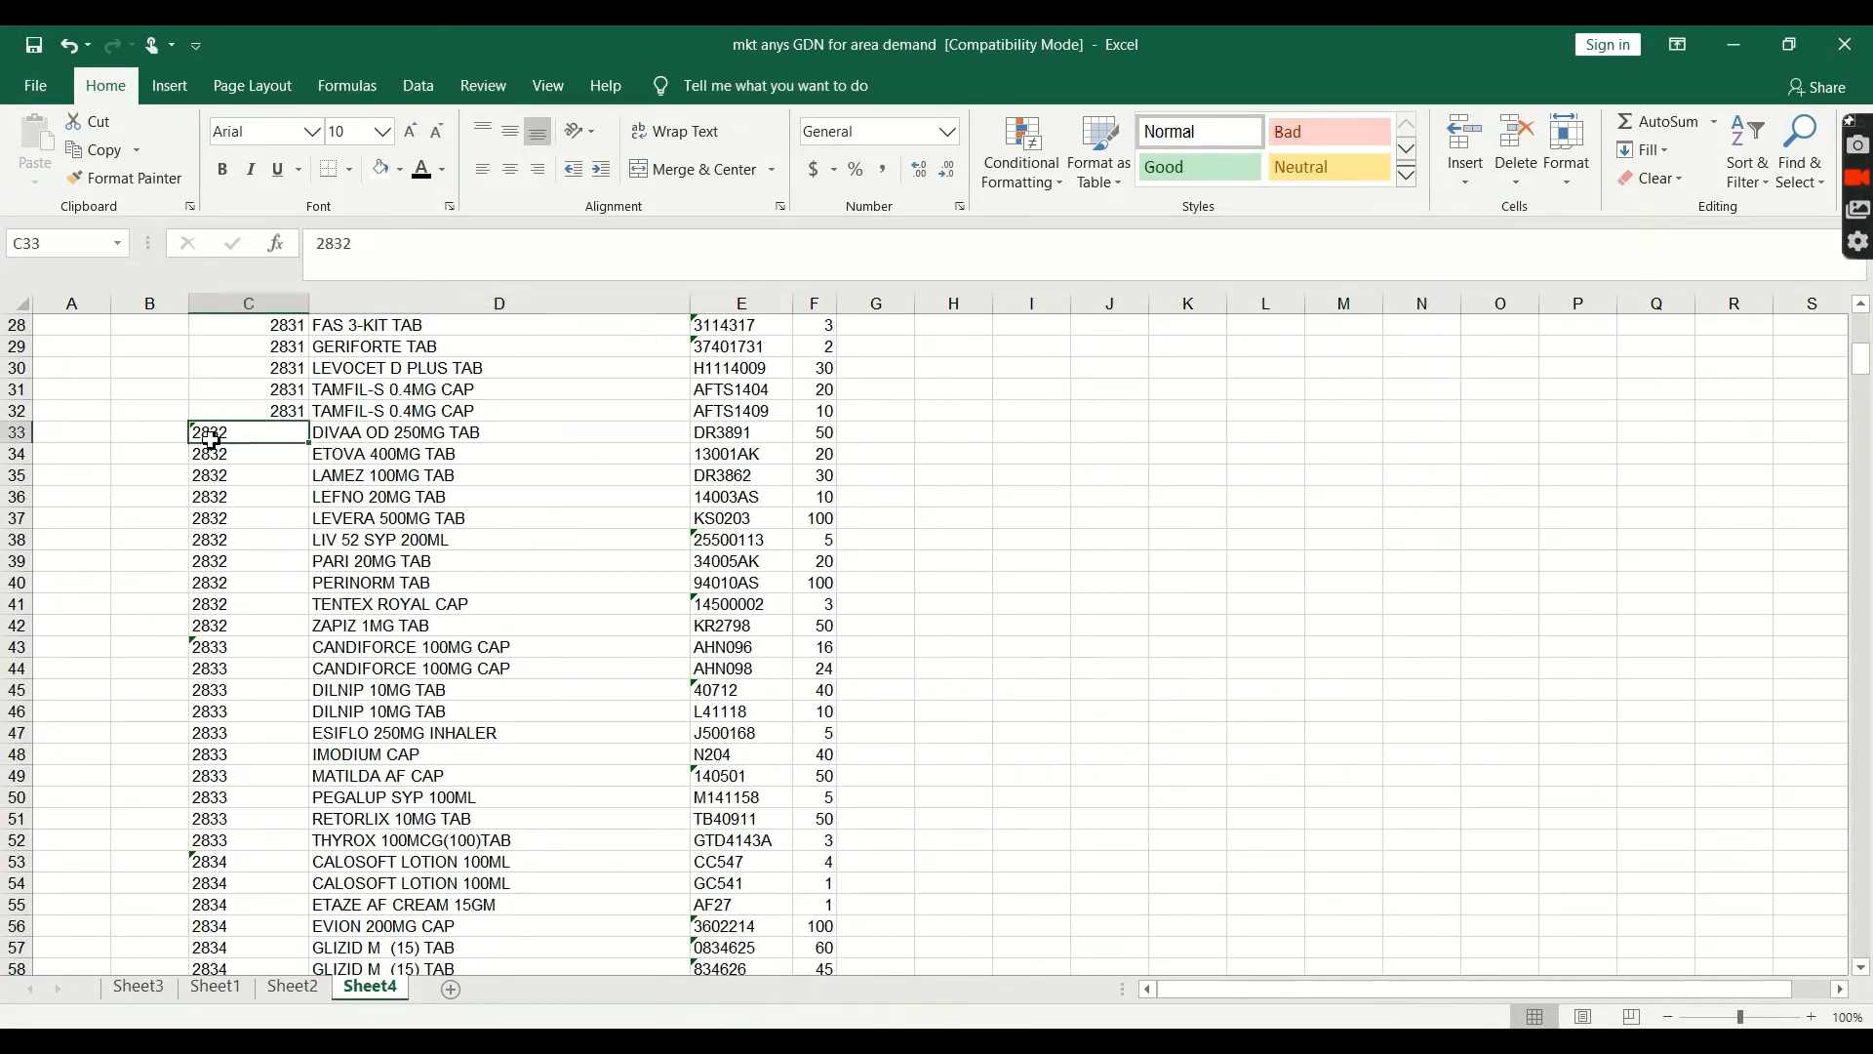
# Re-enter the text-stored invoice numbers in C33 and C43 so that Excel treats 2832 and 2833 as numbers
pyautogui.hotkey('ctrl', 'Down')
pyautogui.hotkey('ctrl', 'Left')
pyautogui.hotkey('ctrl', 'Right')
pyautogui.hotkey('ctrl', 'Up')
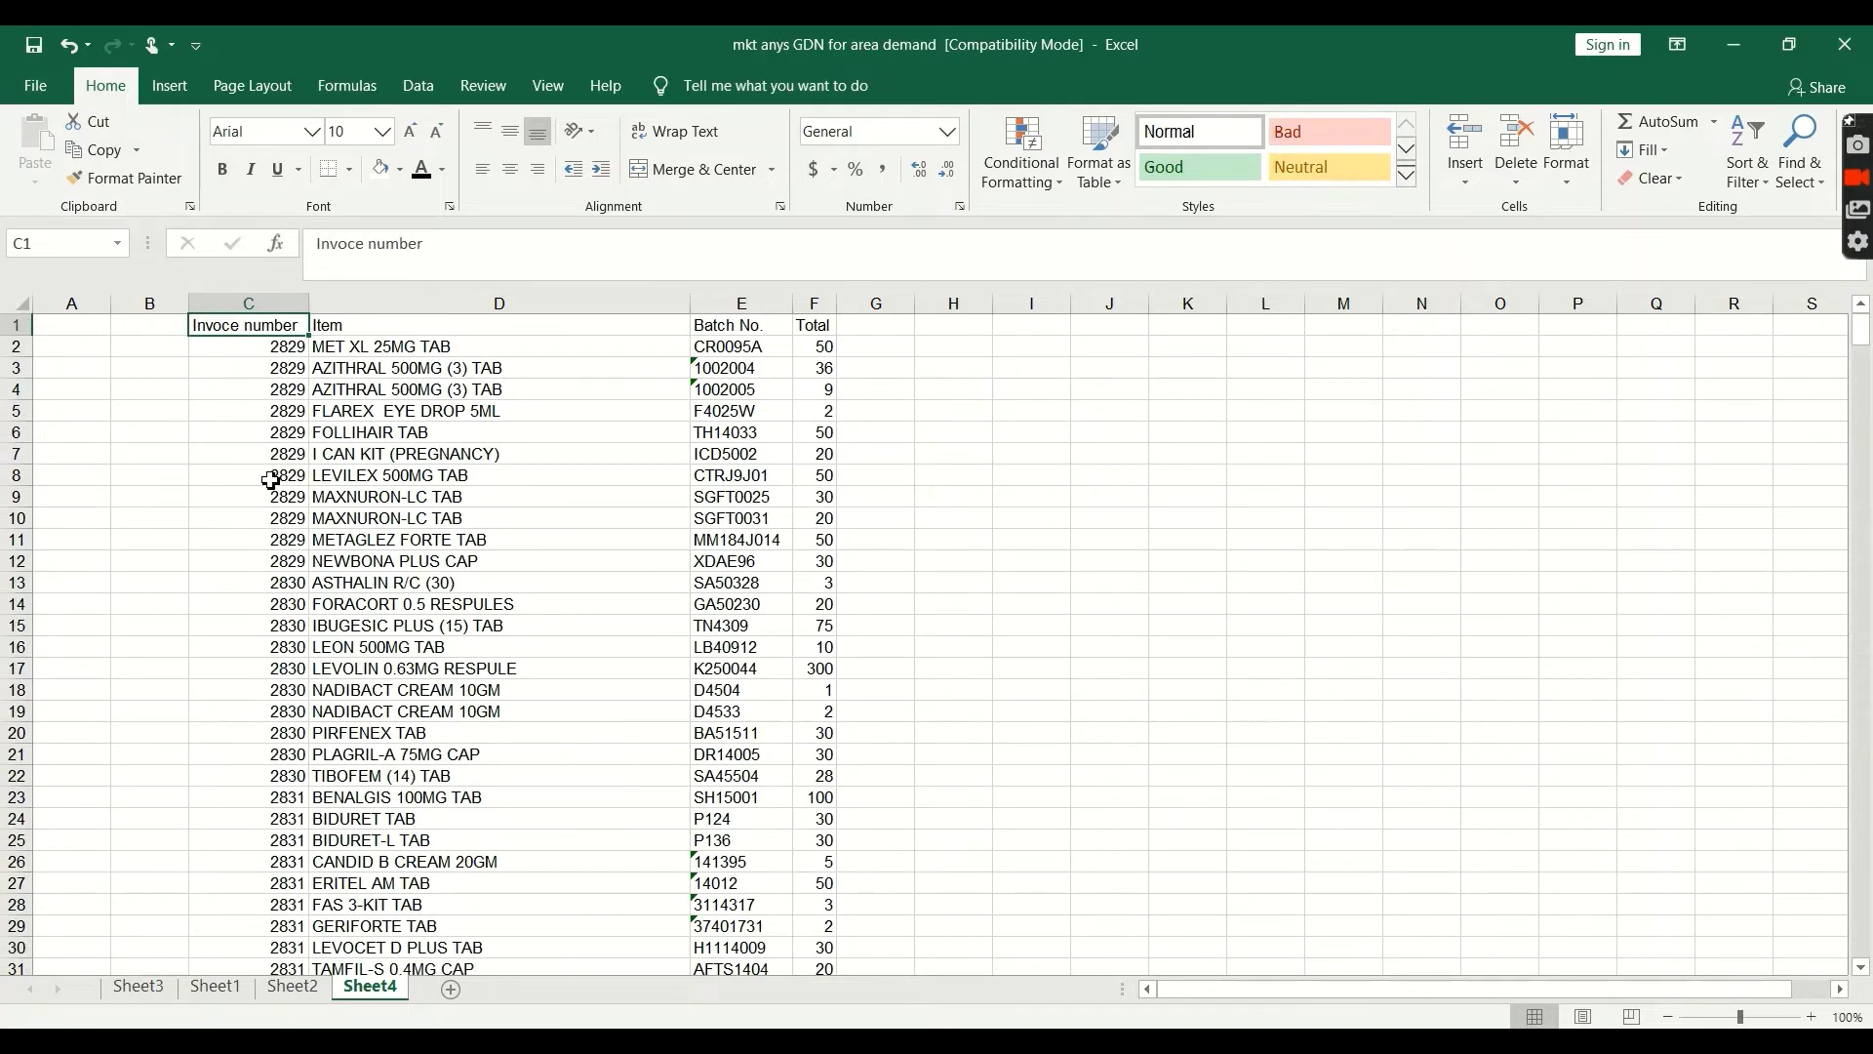
pyautogui.scroll(-10, 244, 493)
pyautogui.doubleClick(216, 375)
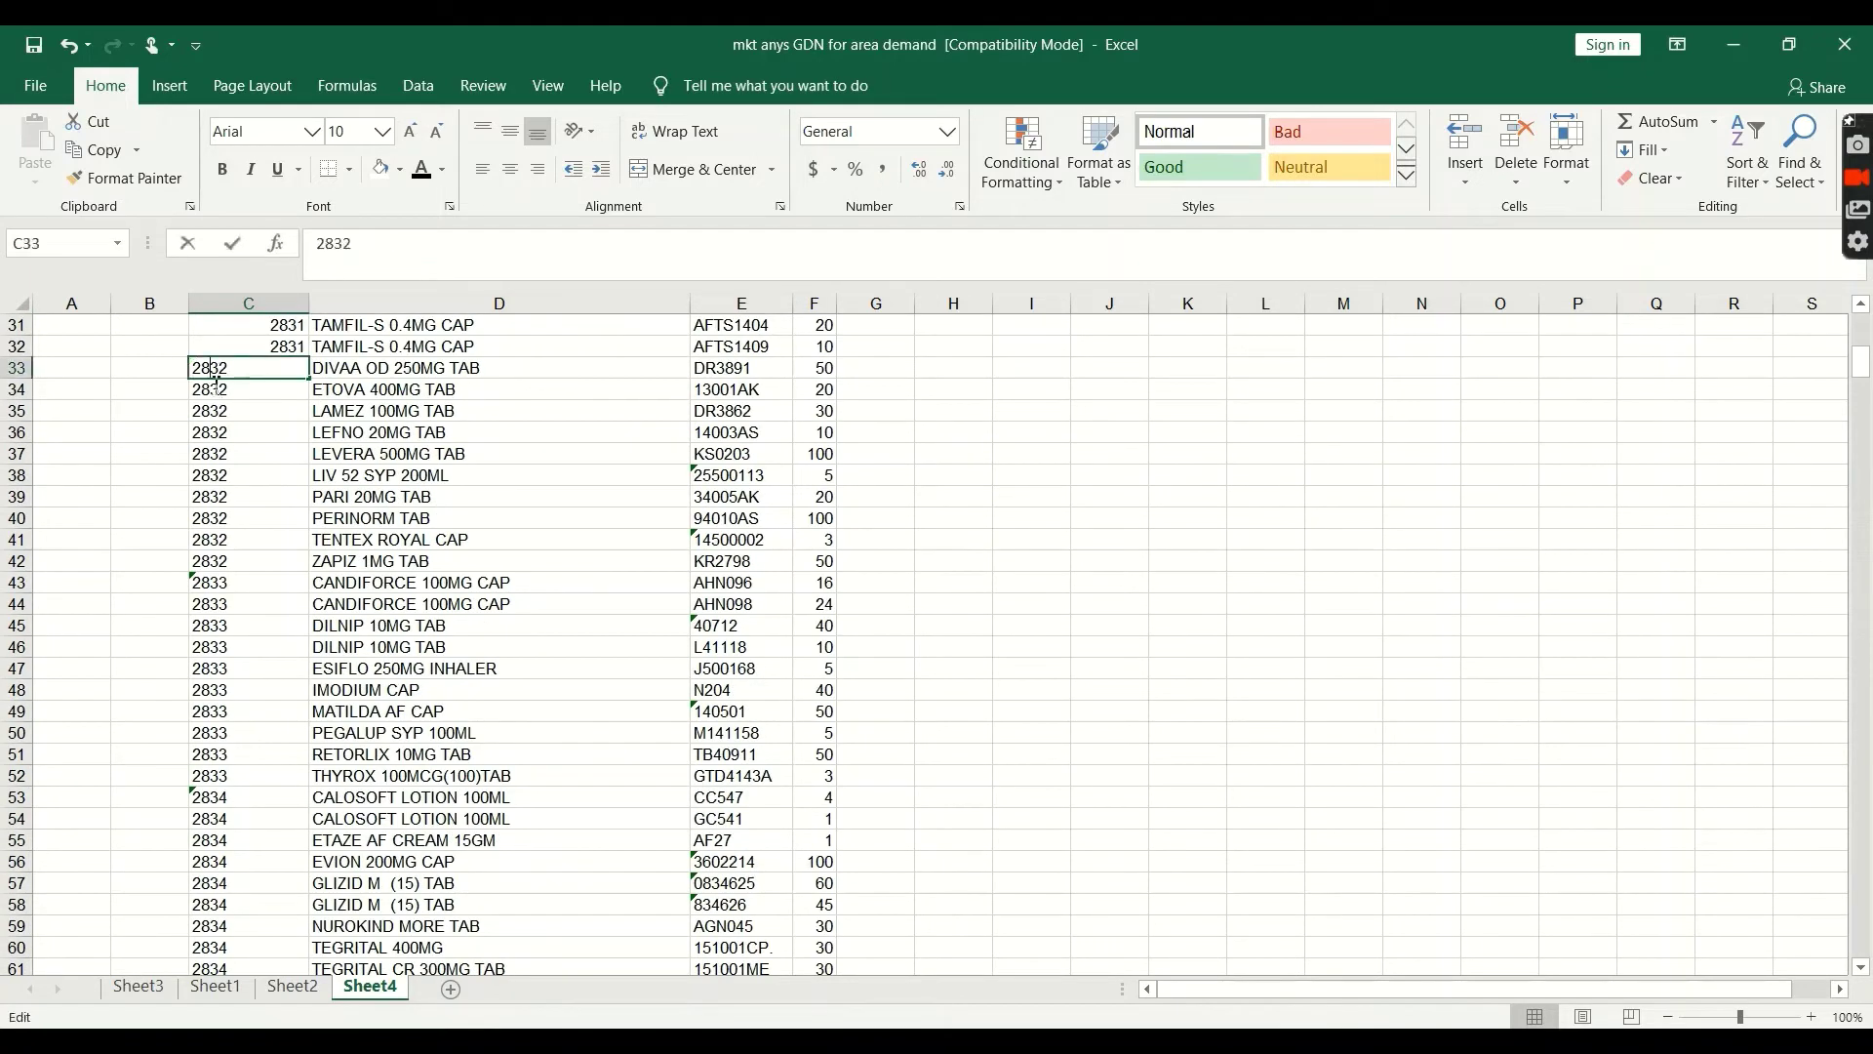
pyautogui.doubleClick(245, 583)
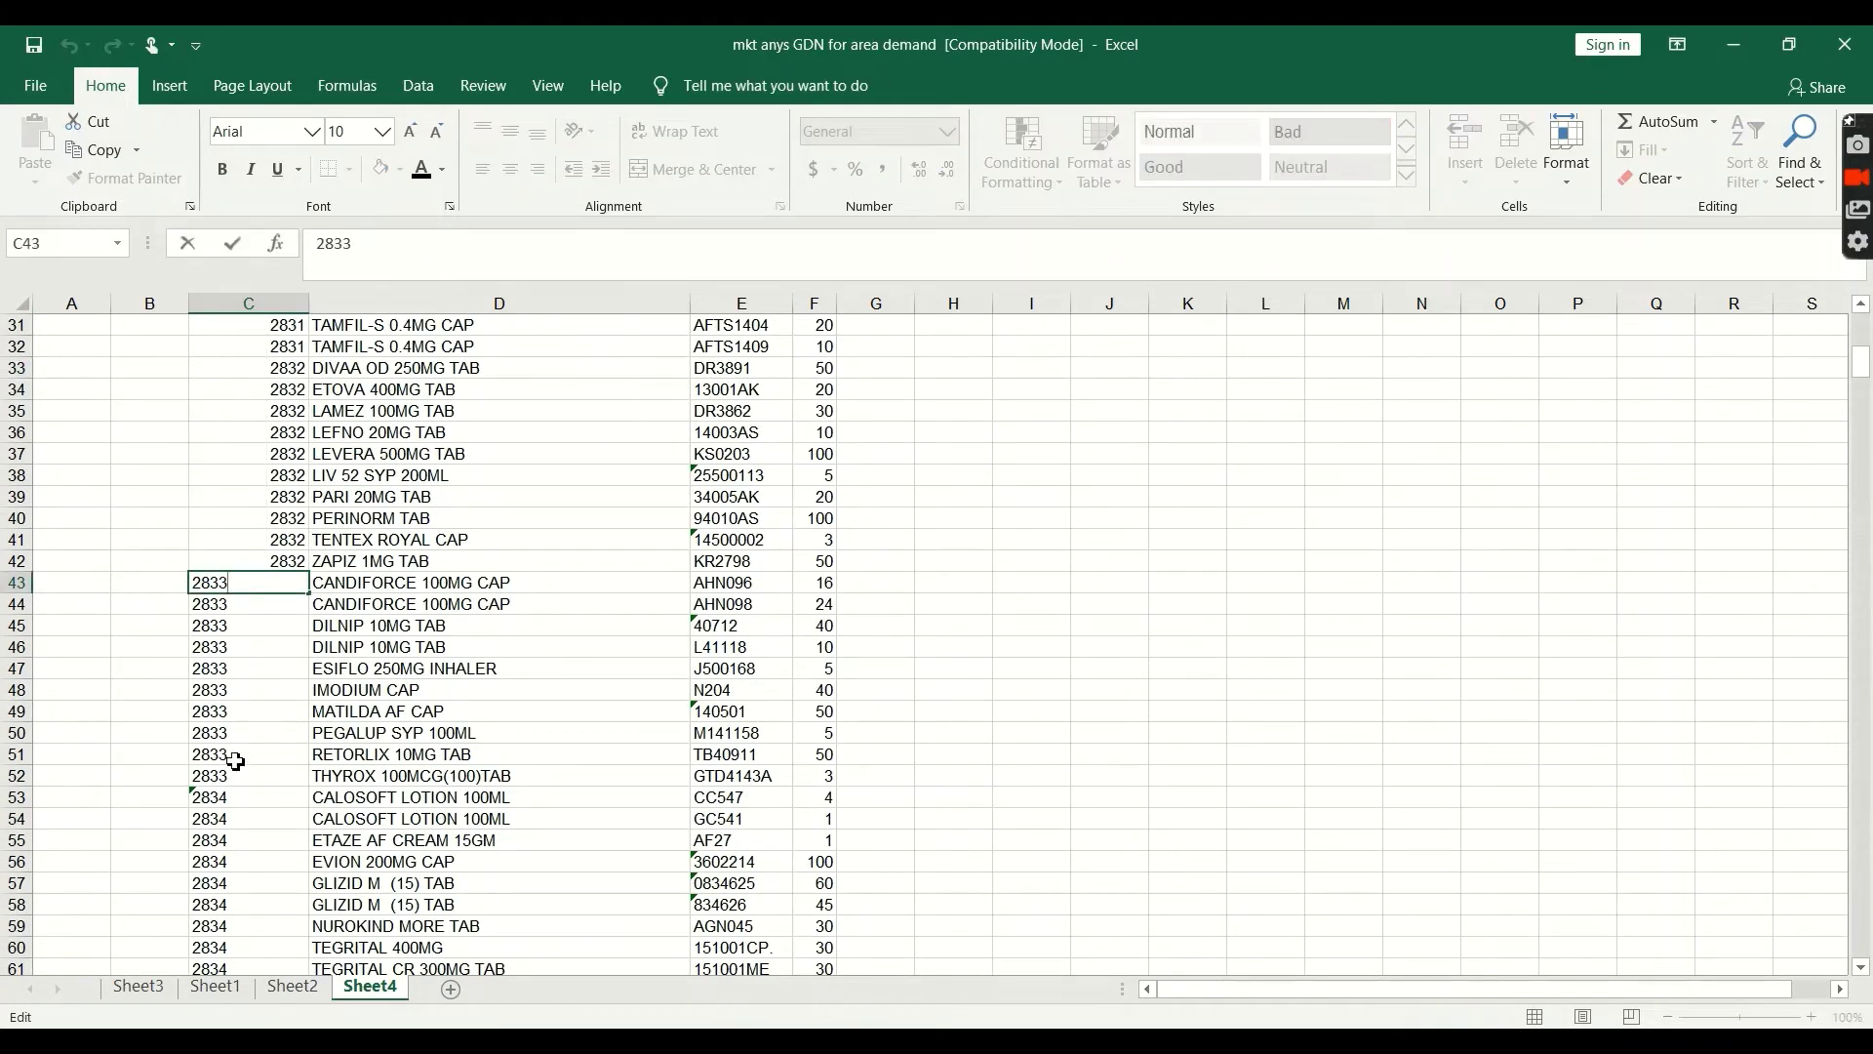
# Re-enter the last invoice number, 3108 in C595, and 3107 in C580 as numbers
pyautogui.click(228, 814)
pyautogui.hotkey('ctrl', 'Up')
pyautogui.click(229, 813)
pyautogui.scroll(-6, 228, 732)
pyautogui.scroll(6, 236, 546)
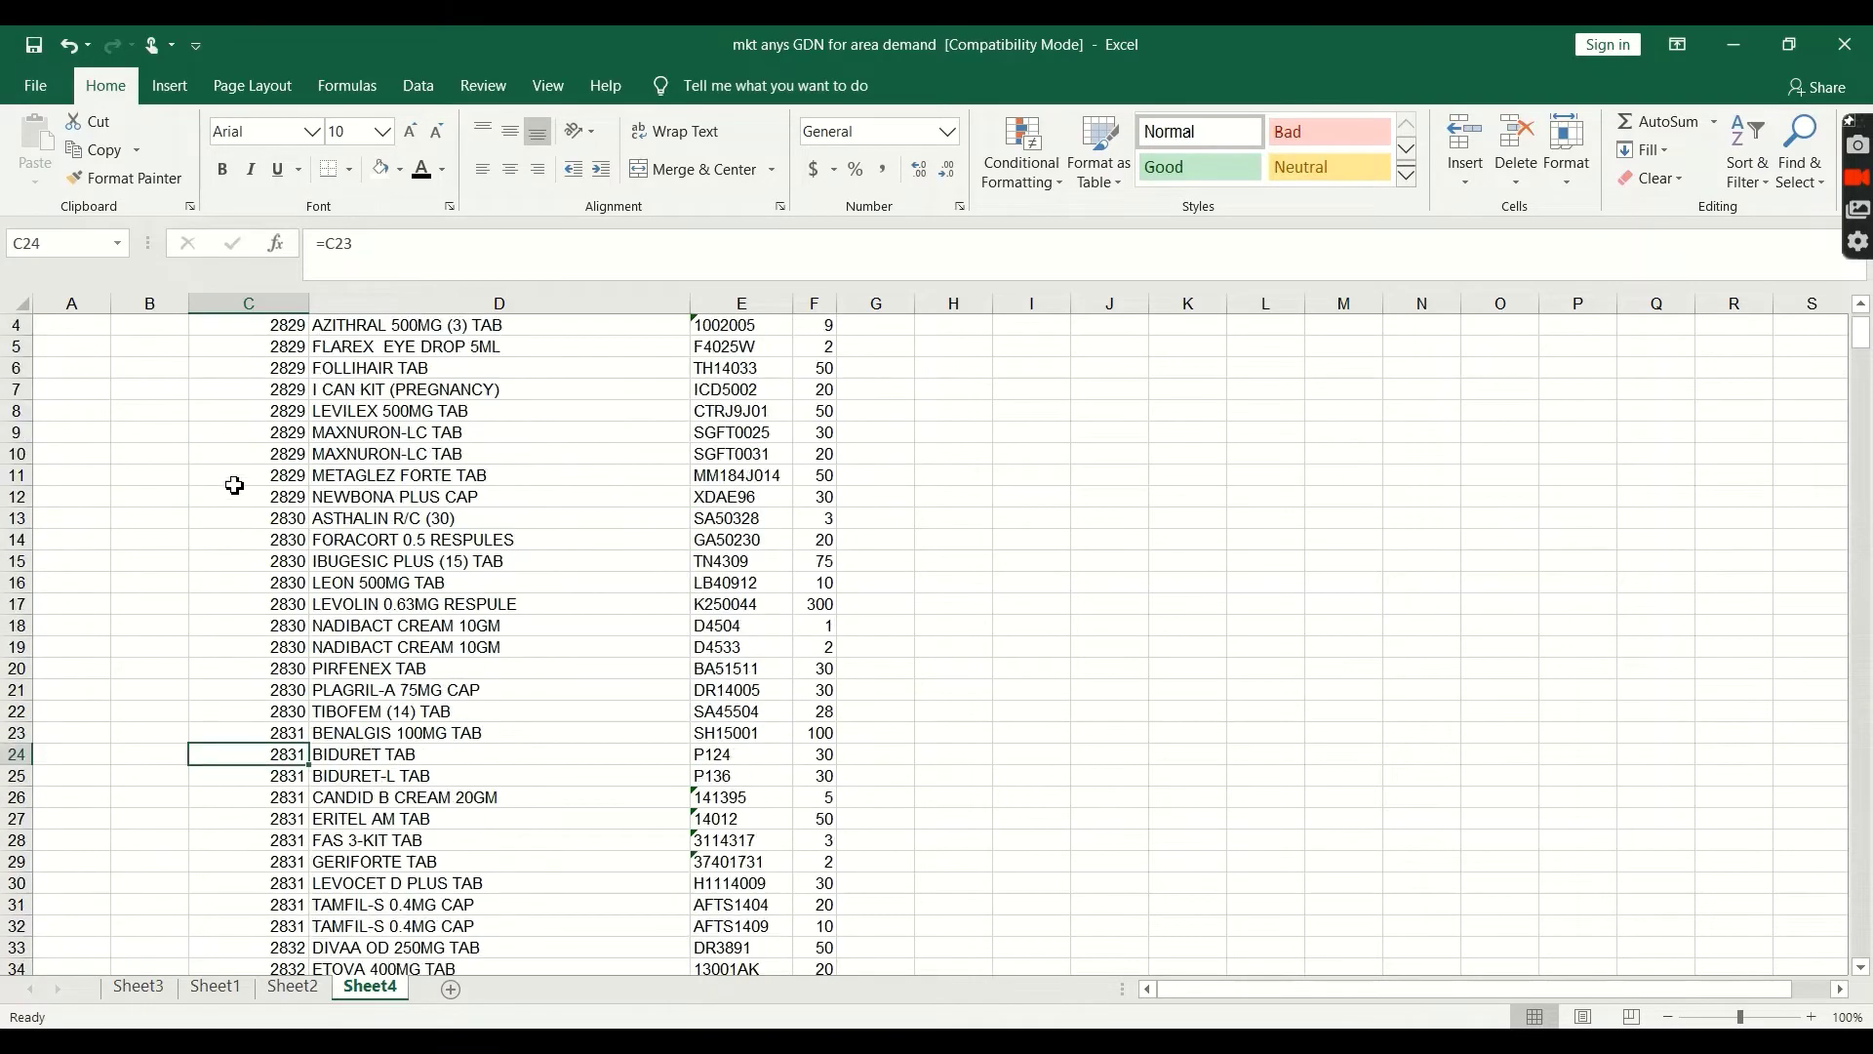
pyautogui.scroll(-20, 240, 536)
pyautogui.scroll(3, 256, 585)
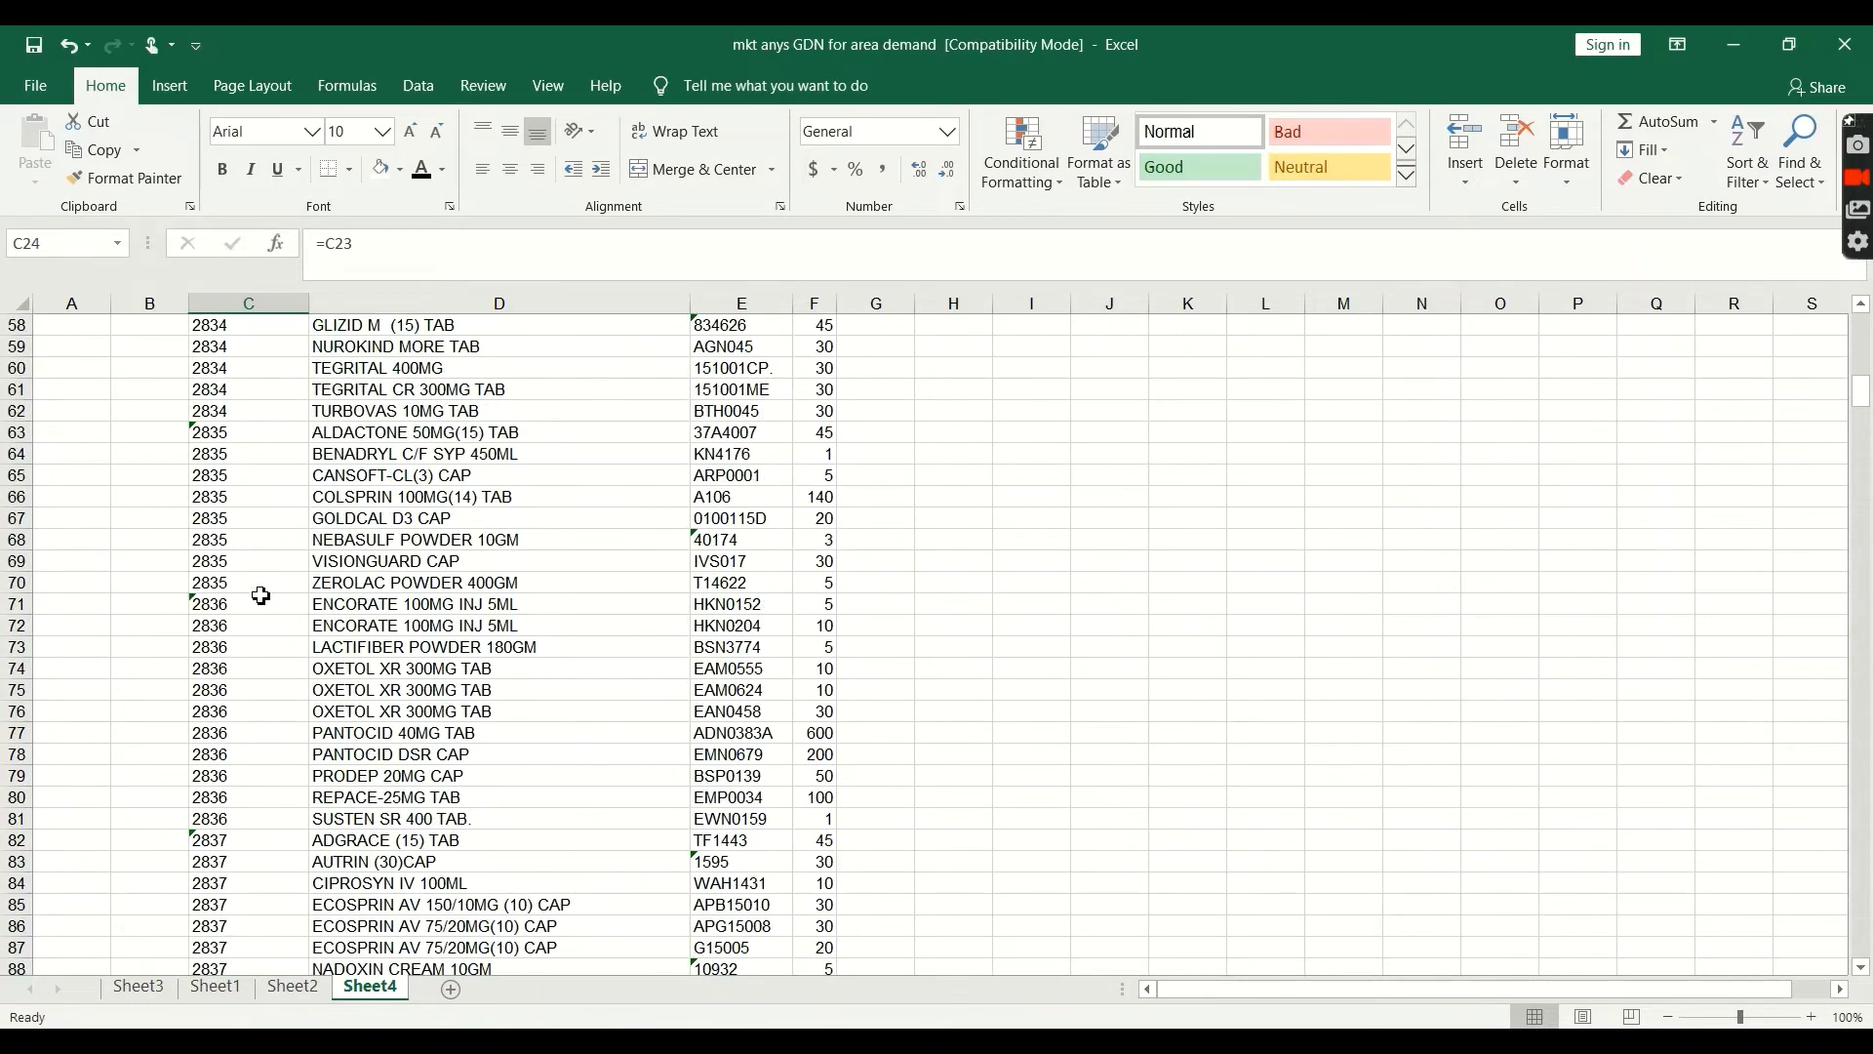
pyautogui.click(210, 441)
pyautogui.hotkey('ctrl', 'Down')
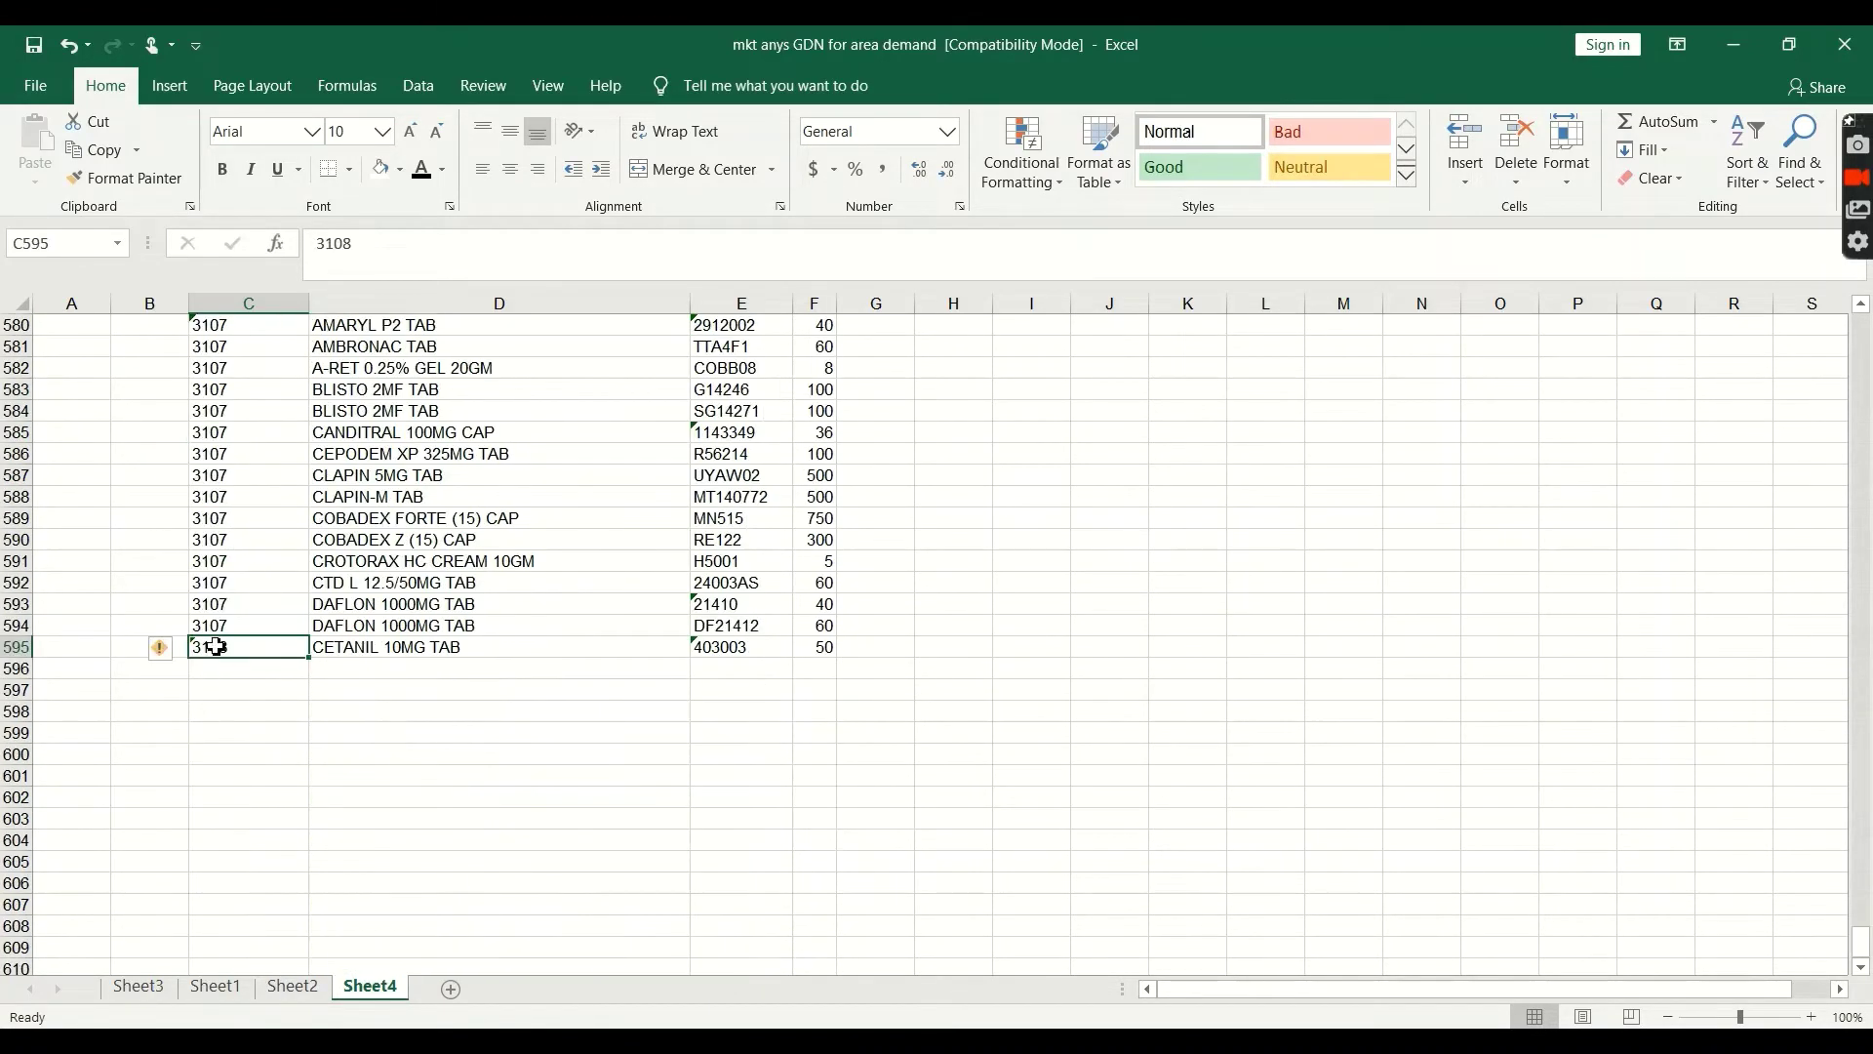
pyautogui.doubleClick(215, 647)
pyautogui.scroll(1, 227, 432)
pyautogui.doubleClick(218, 393)
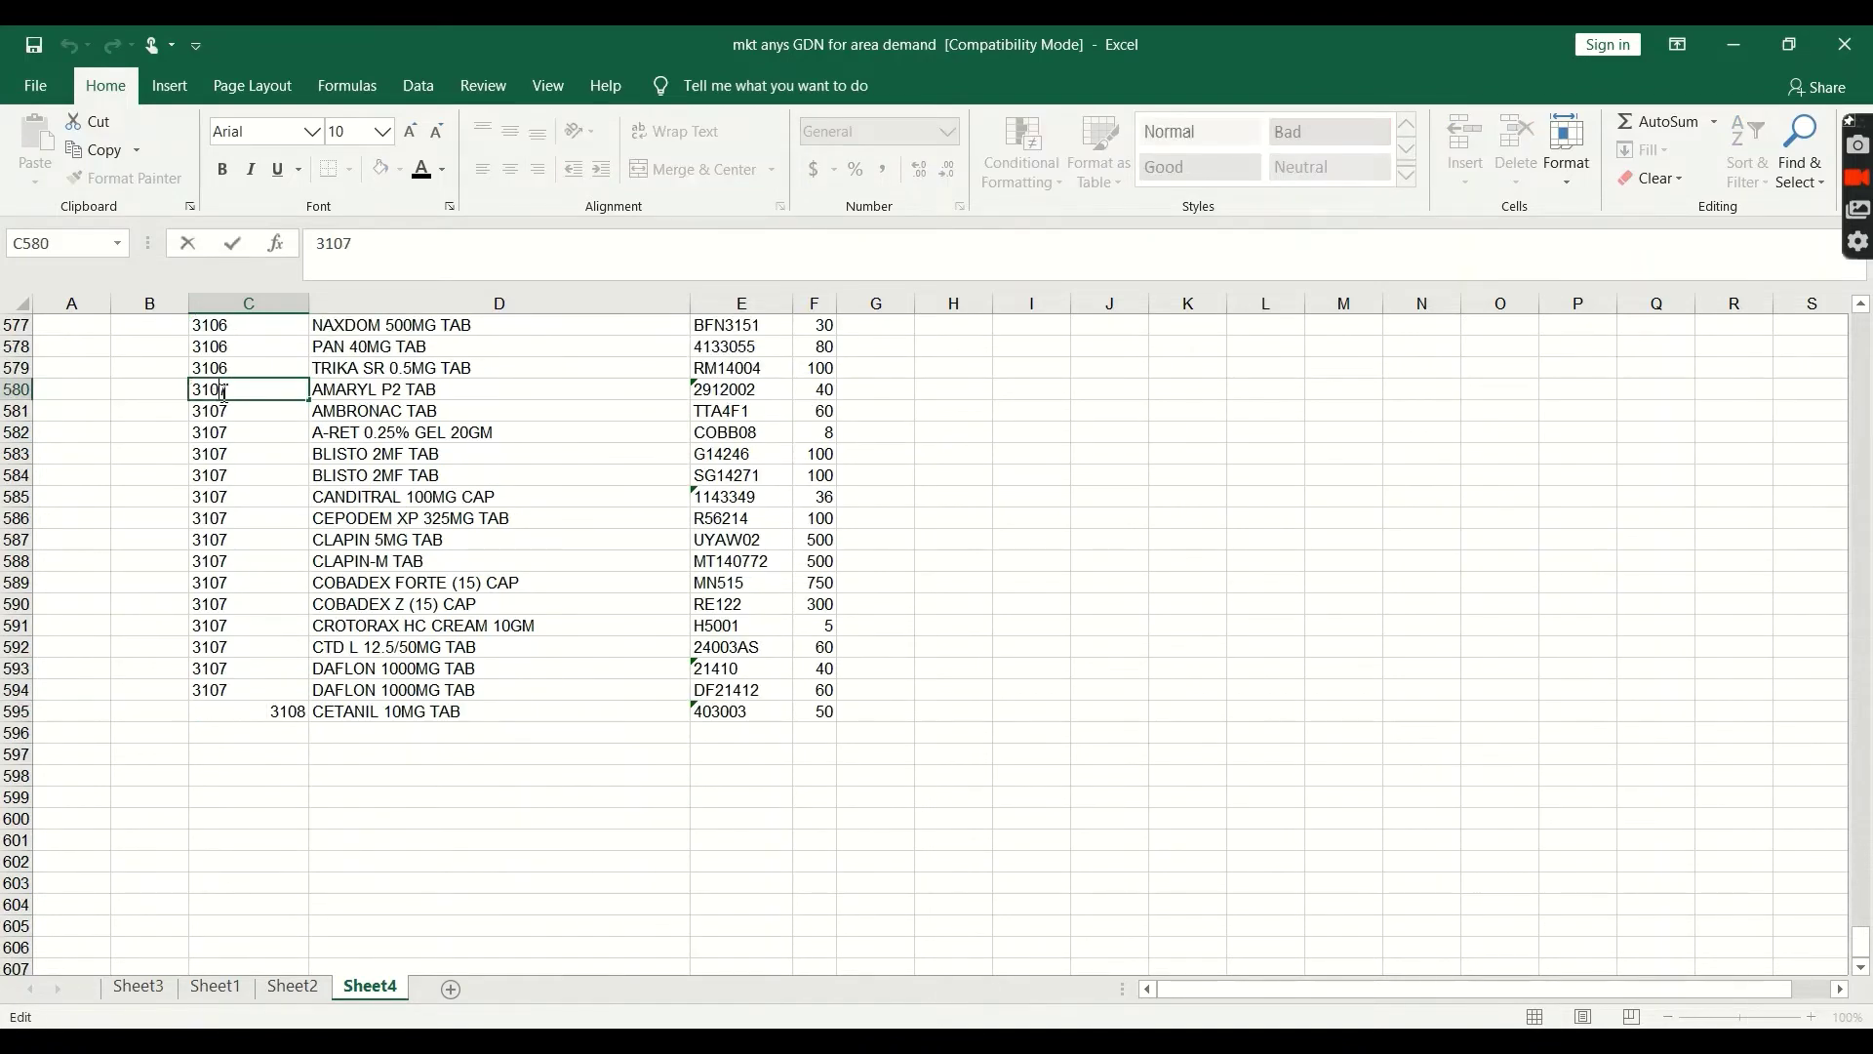
# Re-enter the invoice numbers in C574, C573 and C564 as numbers and check the end of the column
pyautogui.scroll(4, 278, 464)
pyautogui.scroll(2, 271, 483)
pyautogui.click(270, 477)
pyautogui.scroll(4, 270, 483)
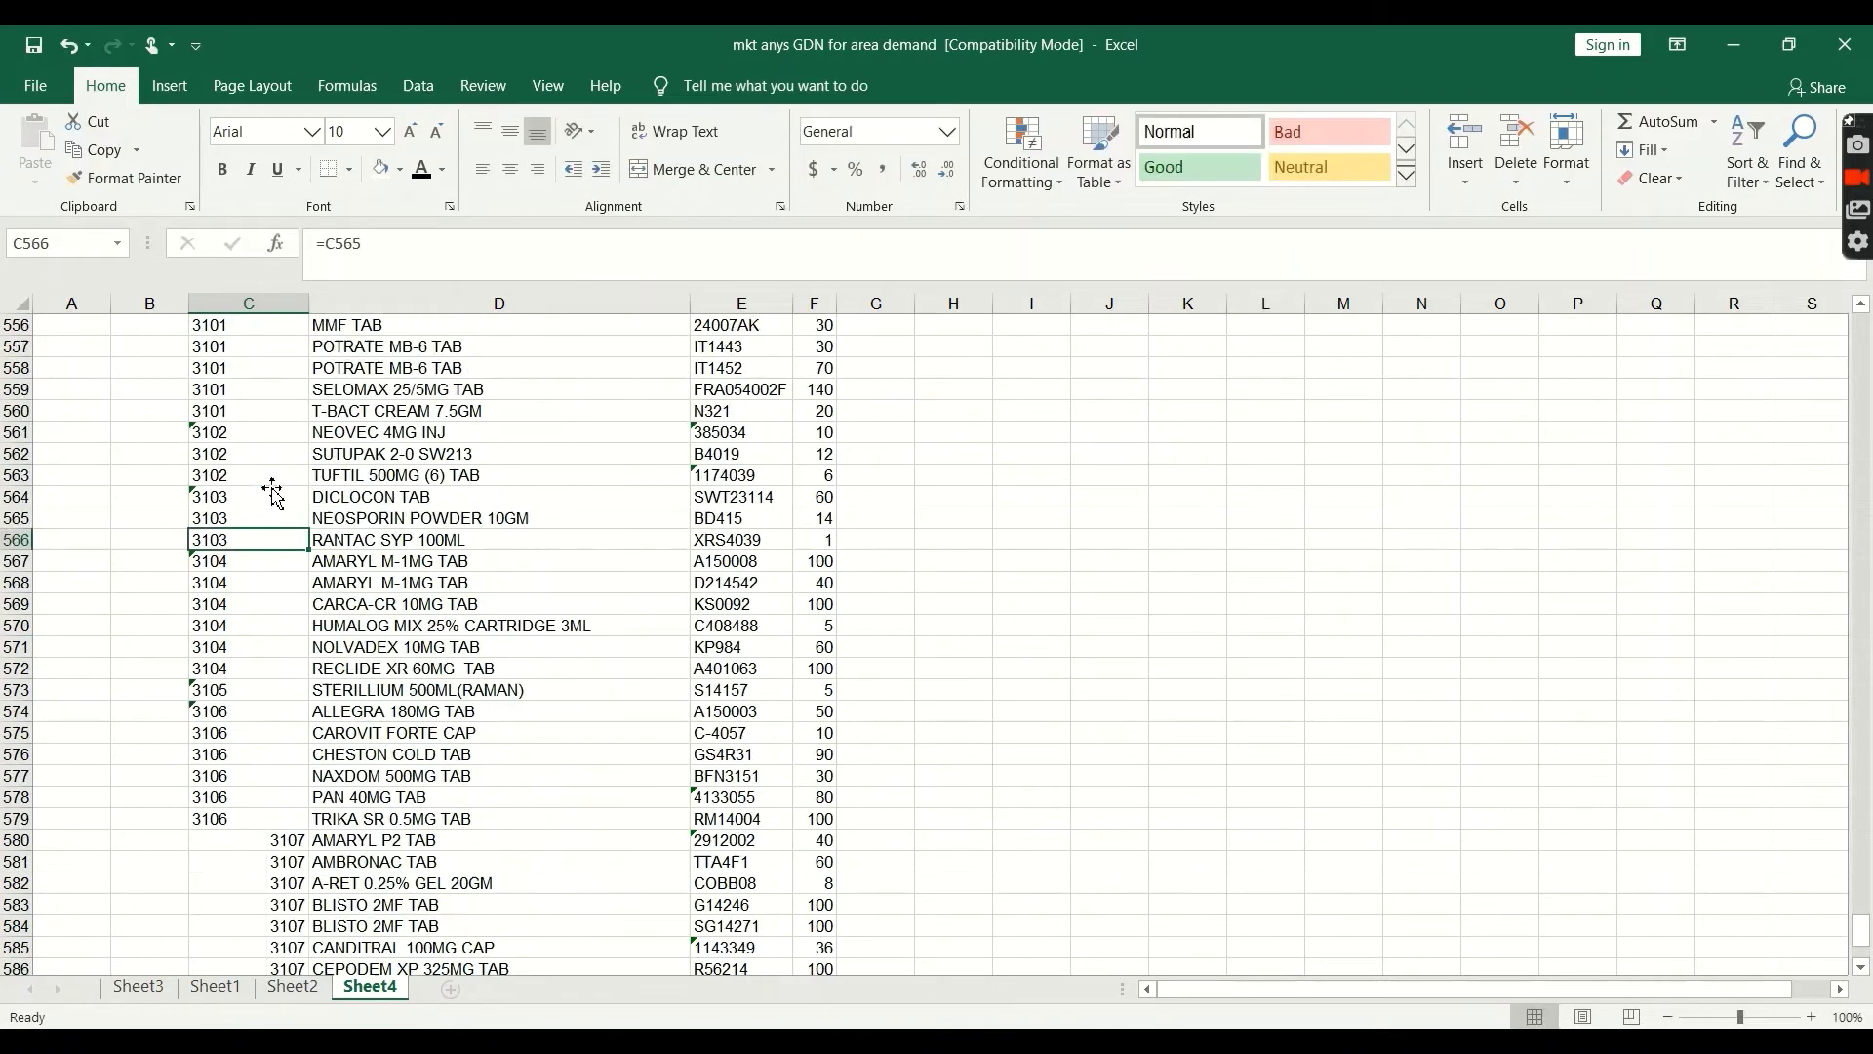
pyautogui.doubleClick(220, 890)
pyautogui.press('Return')
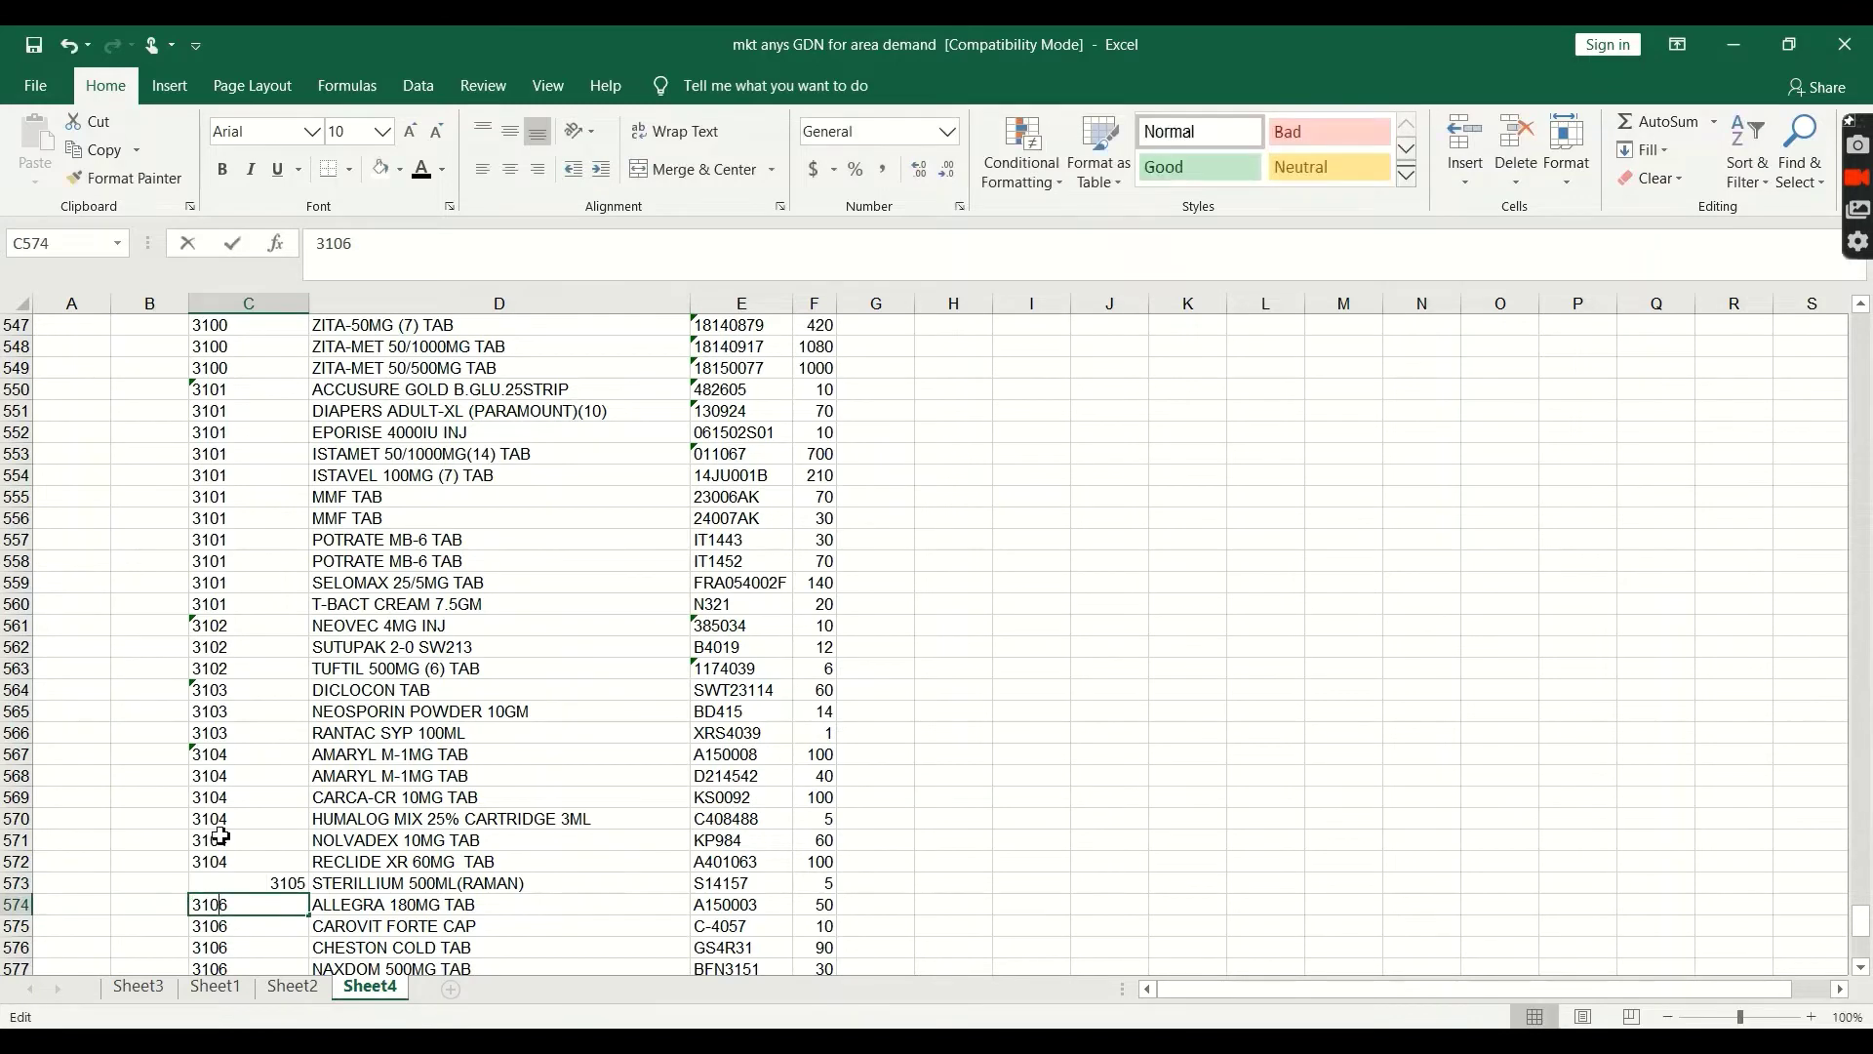
pyautogui.doubleClick(222, 690)
pyautogui.click(219, 754)
pyautogui.scroll(-11, 244, 647)
pyautogui.click(244, 647)
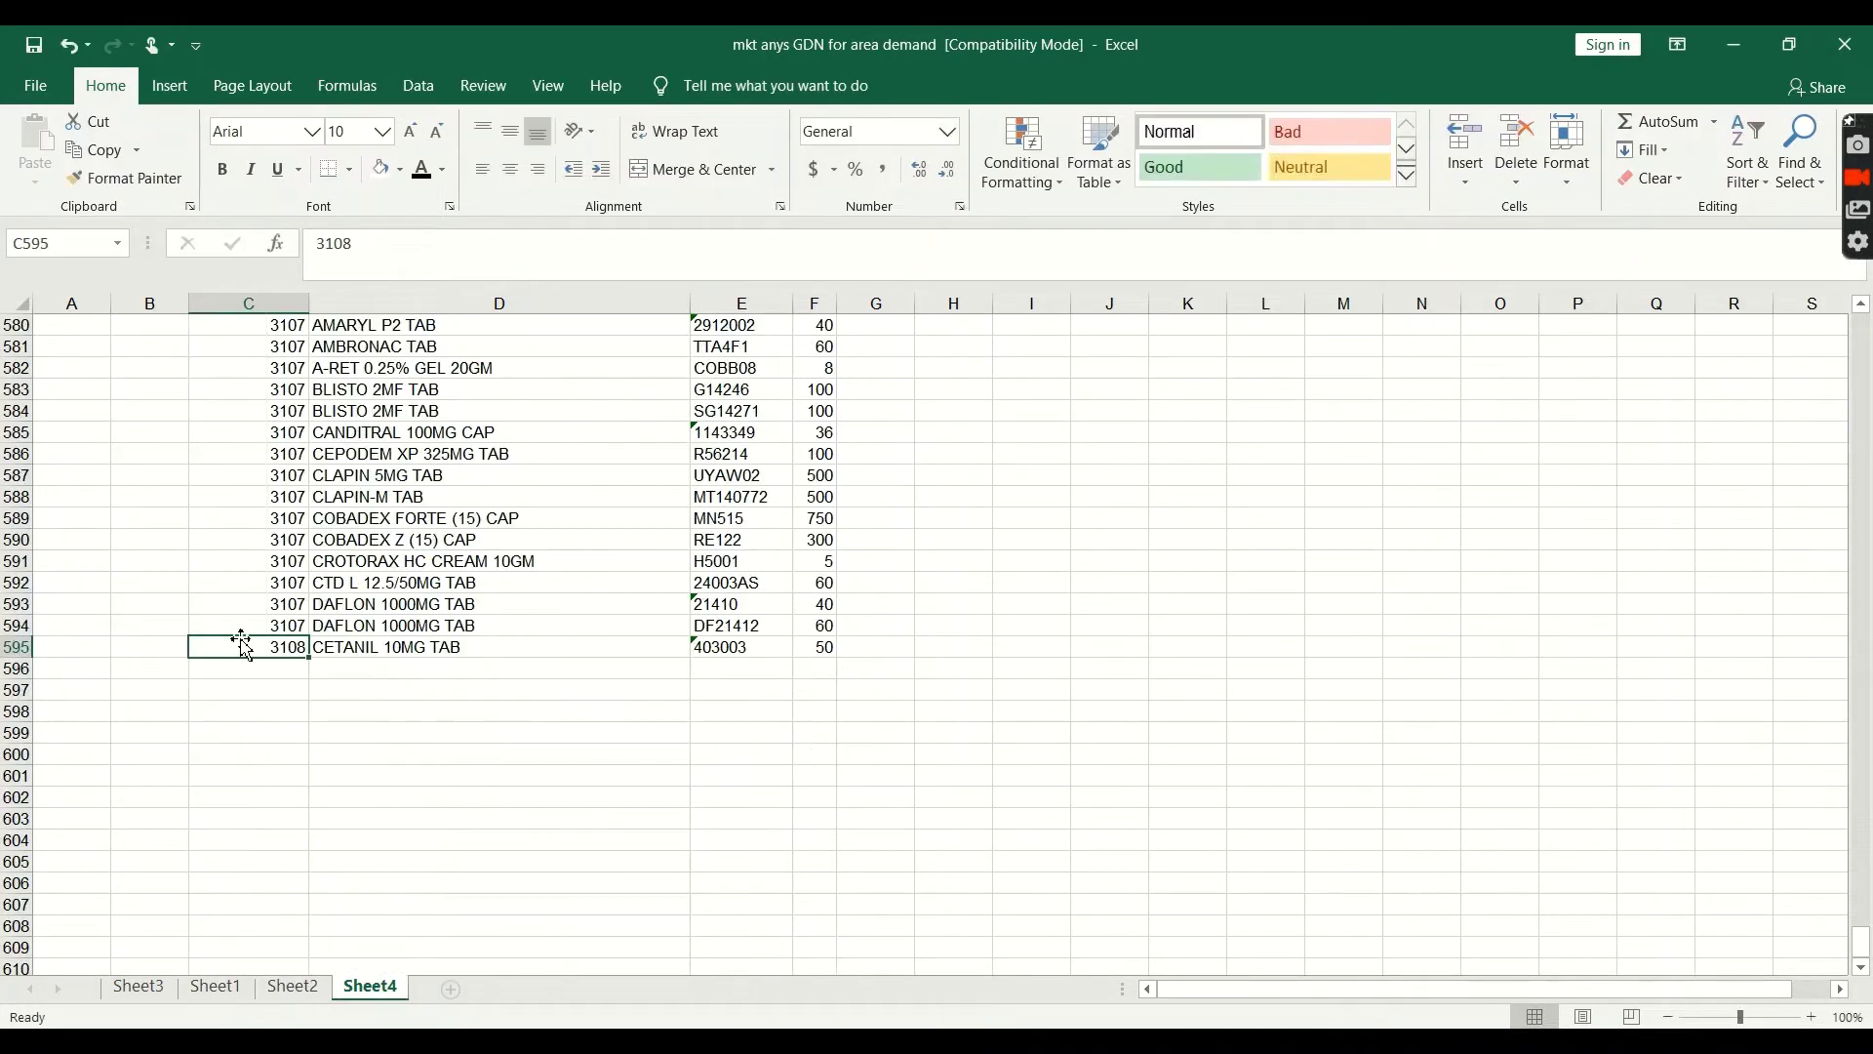
# Convert the text-stored invoice numbers 3102 in C561 and 3104 in C567 with Convert to Number
pyautogui.scroll(11, 290, 595)
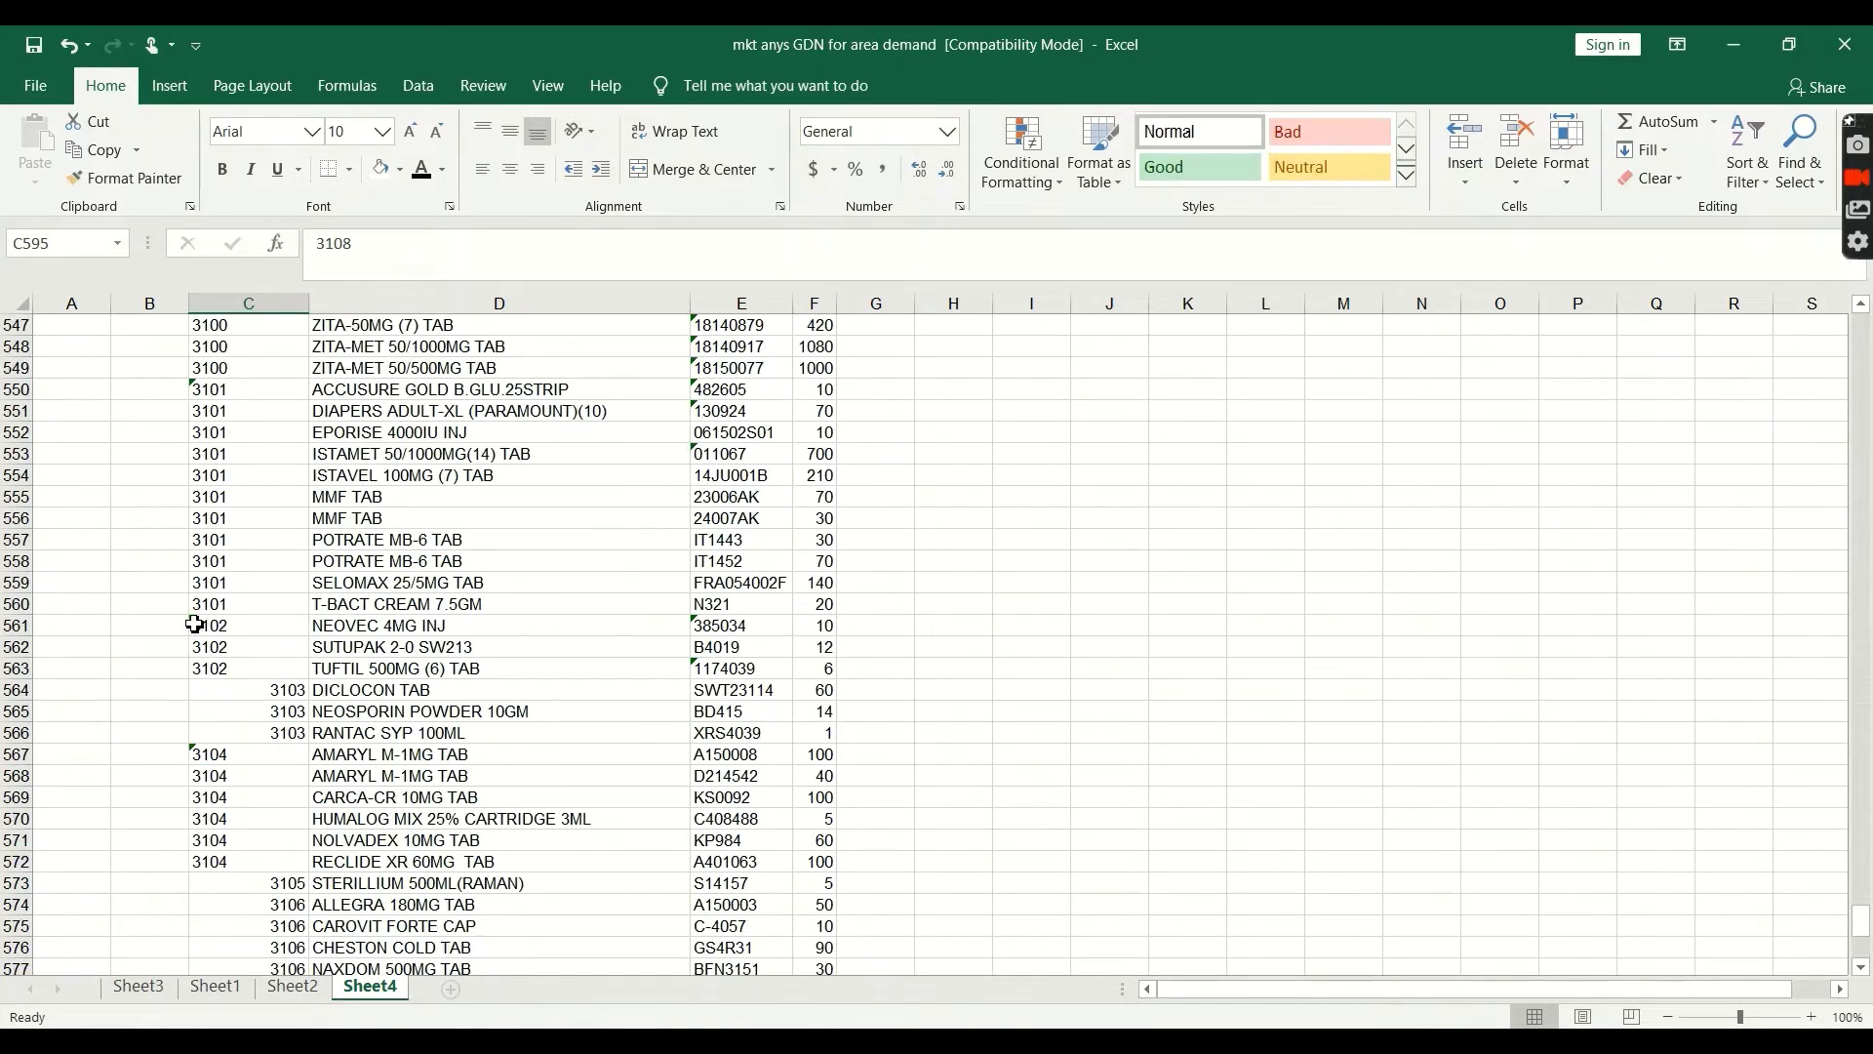
pyautogui.click(195, 625)
pyautogui.click(170, 632)
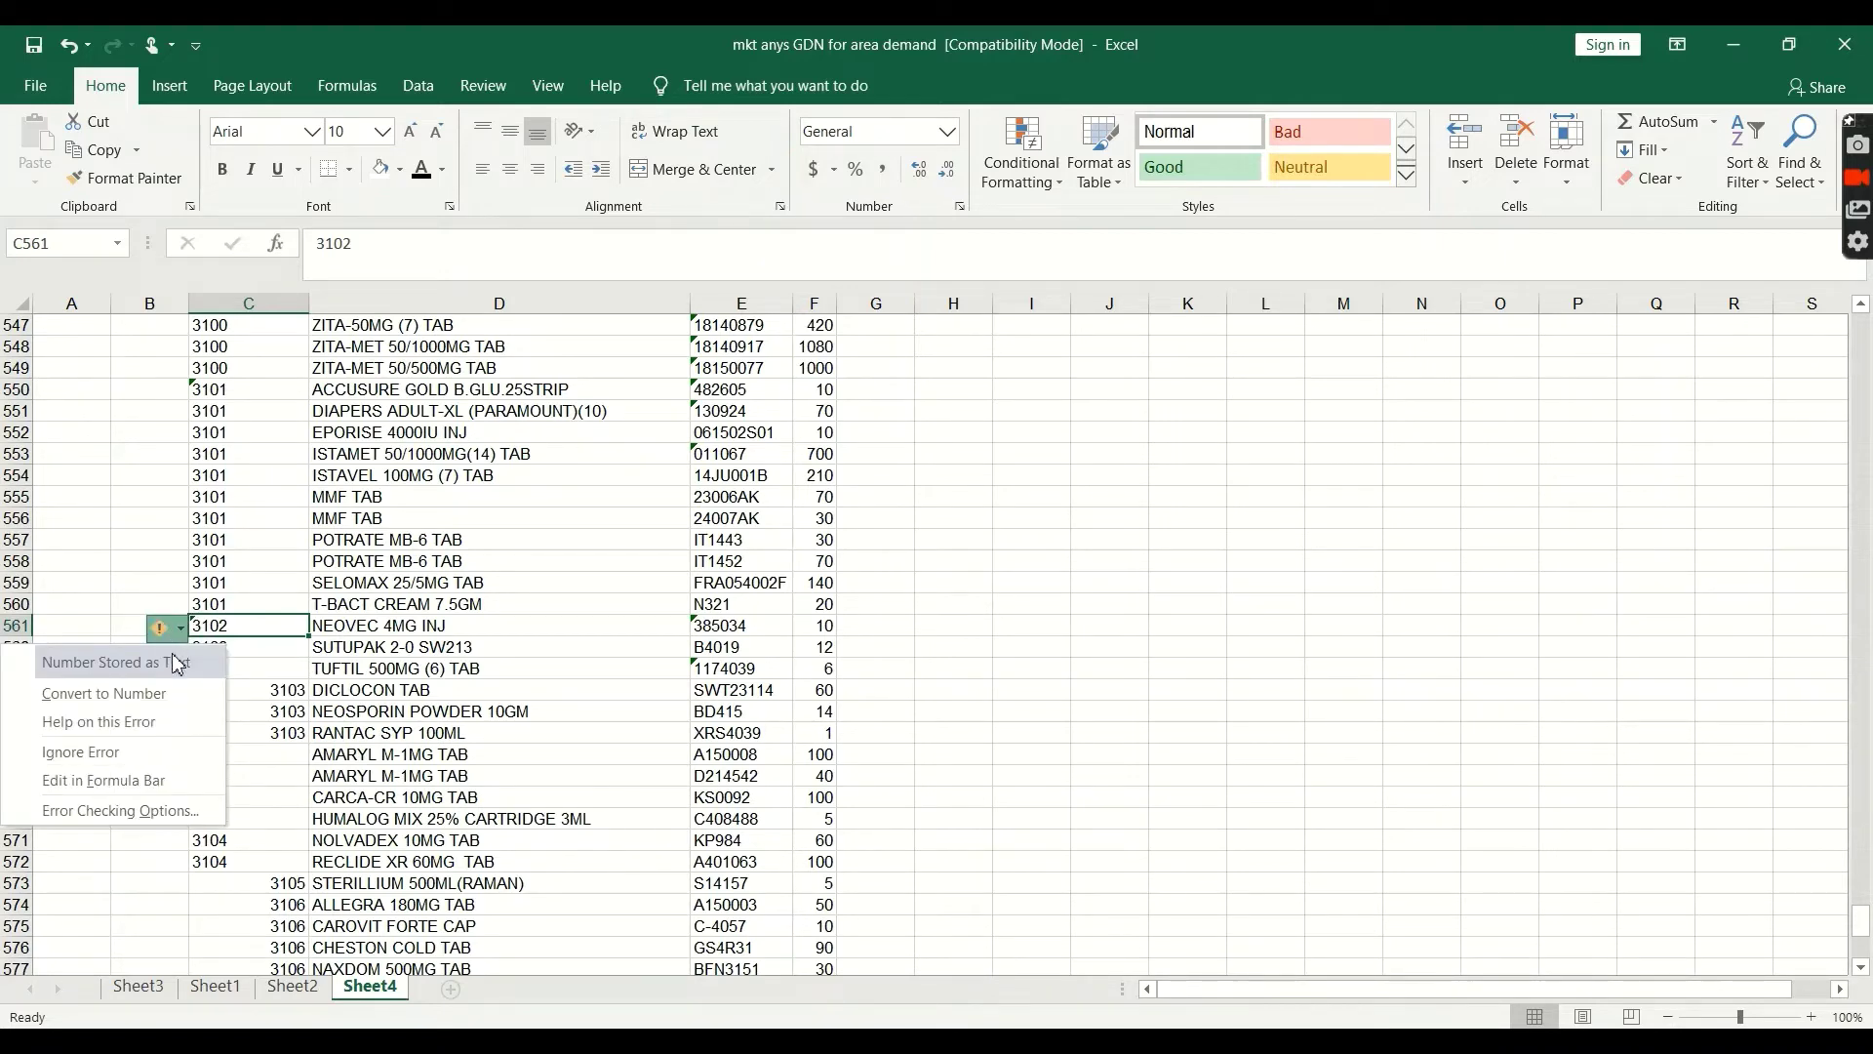
pyautogui.click(168, 692)
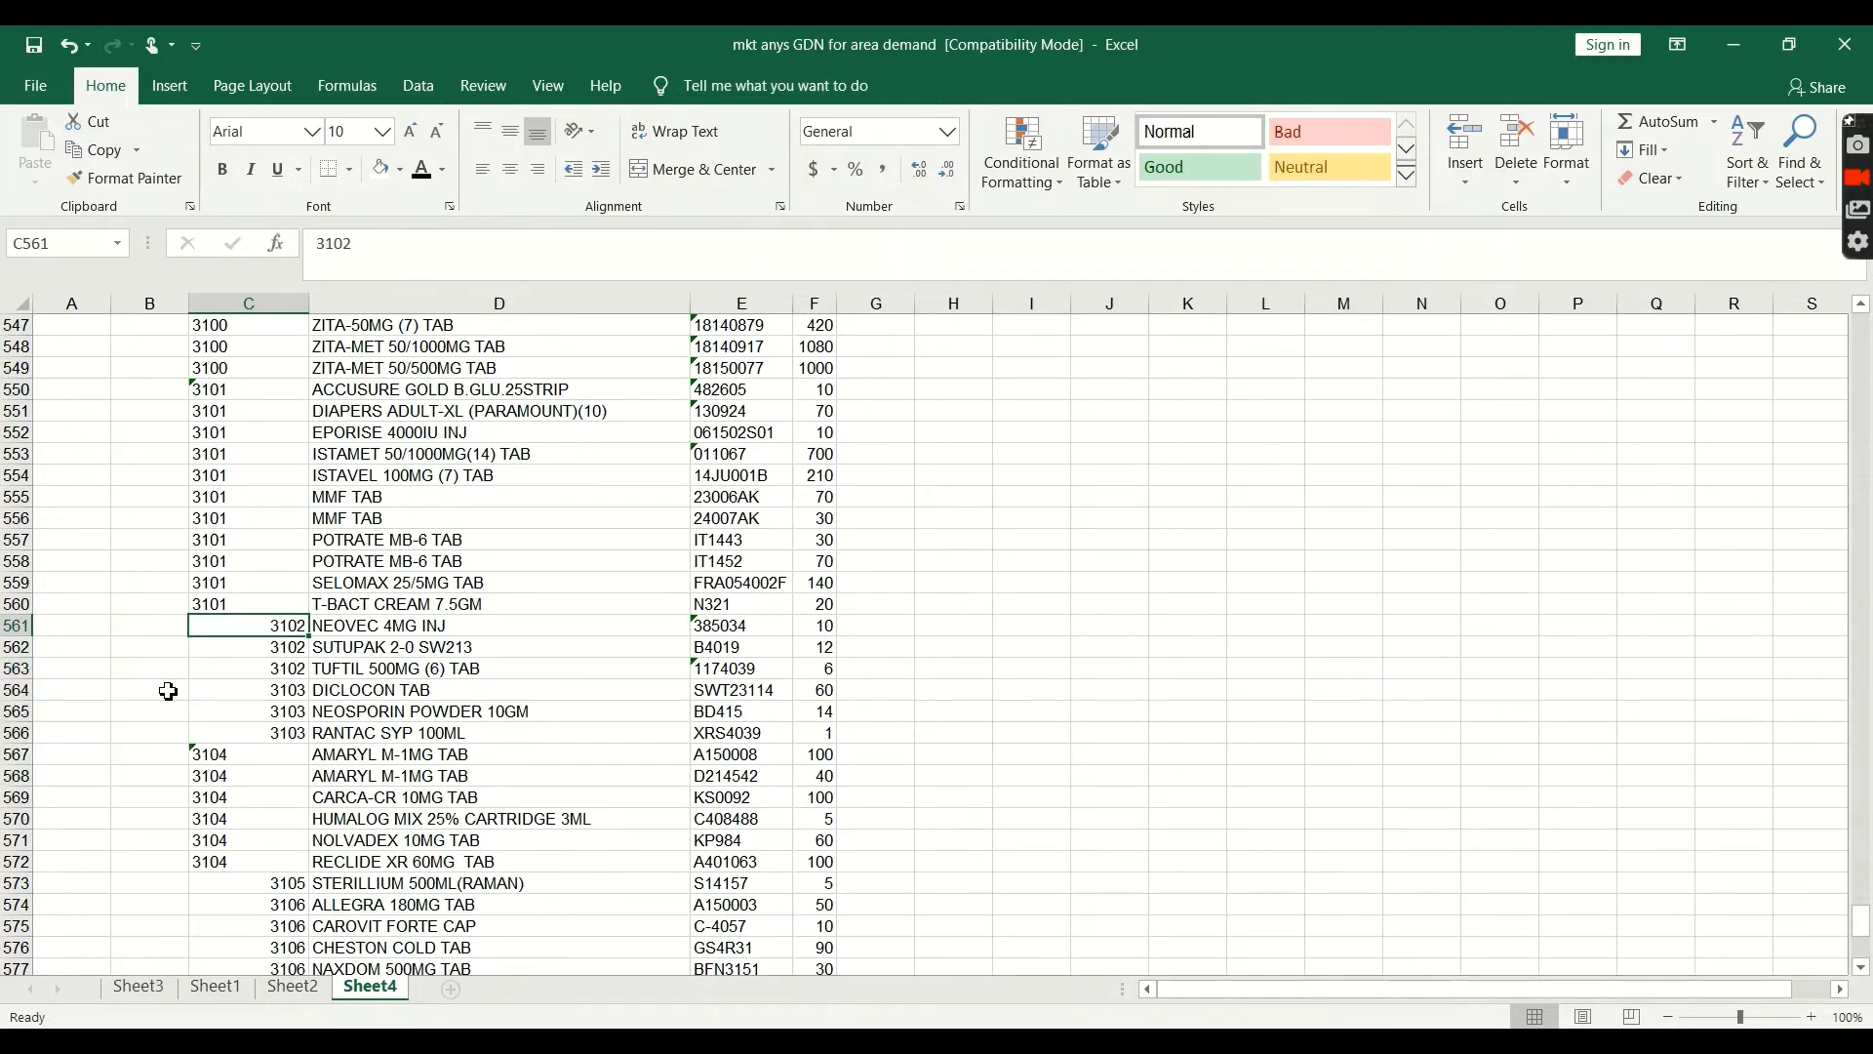
pyautogui.click(194, 757)
pyautogui.click(100, 762)
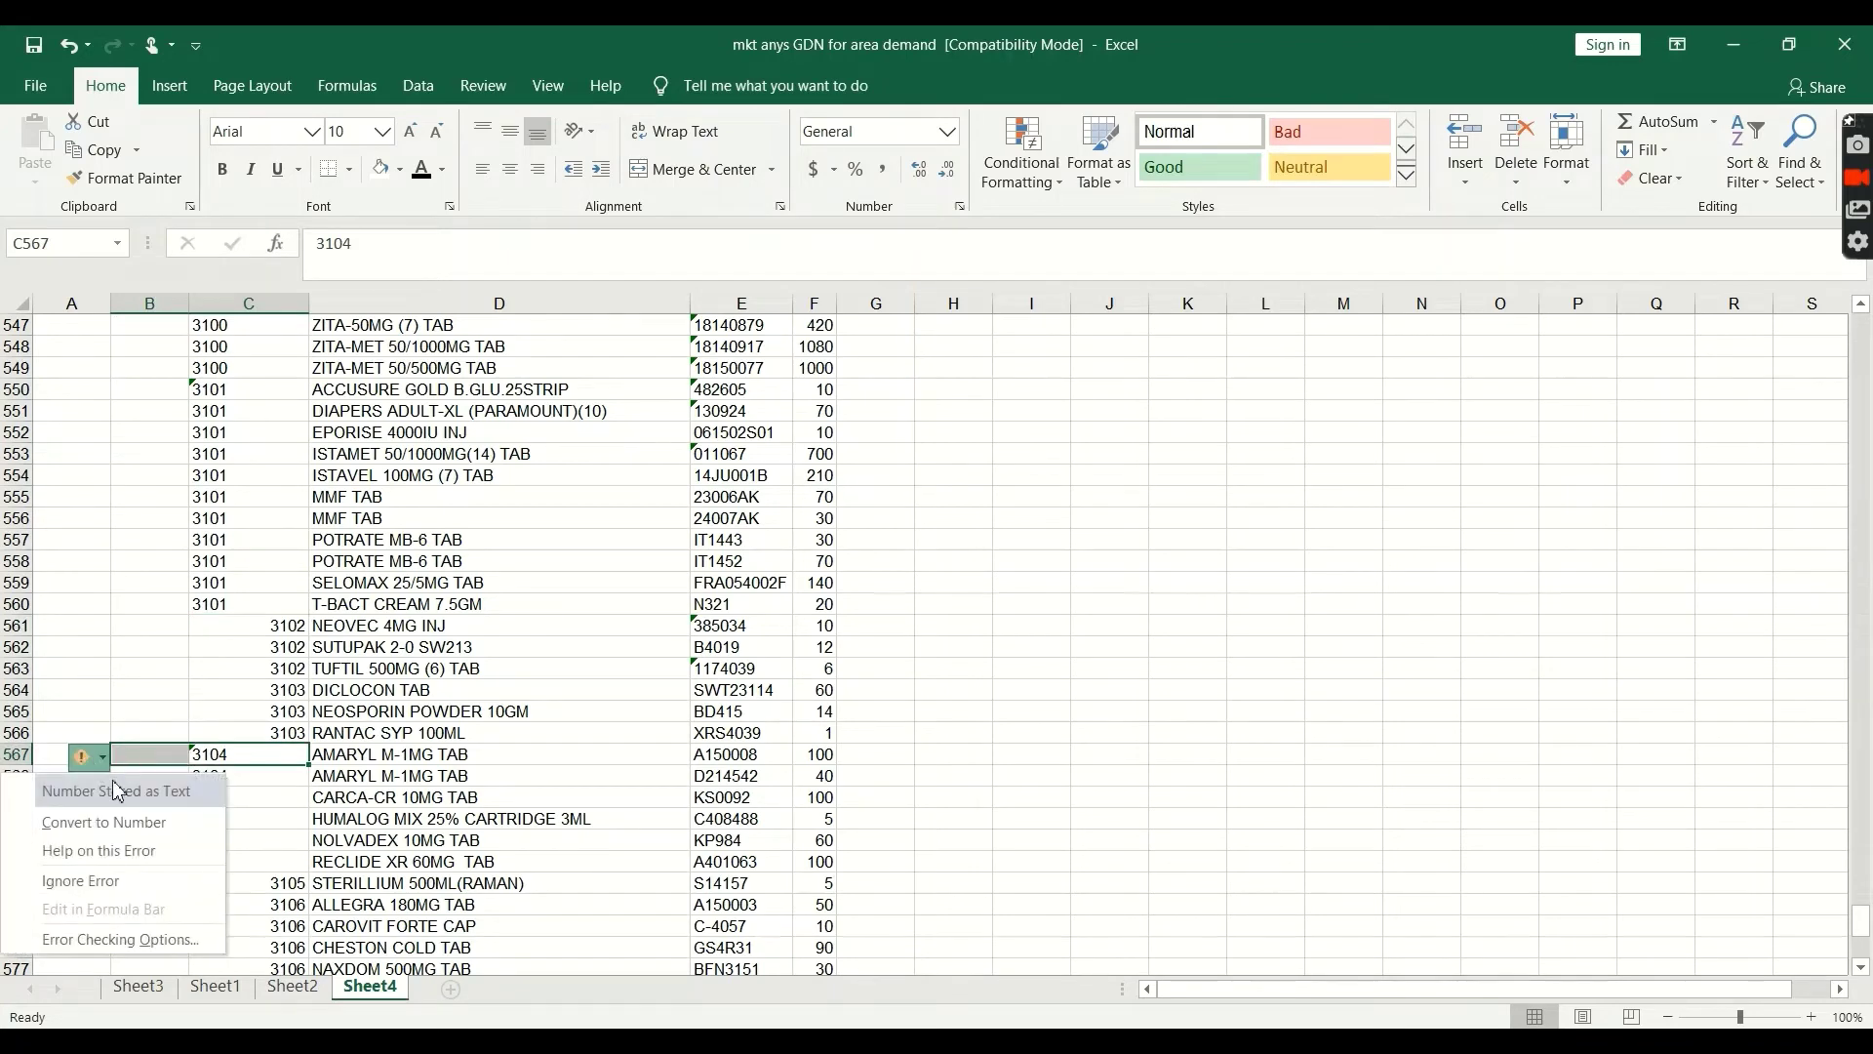
pyautogui.click(137, 830)
pyautogui.scroll(6, 183, 562)
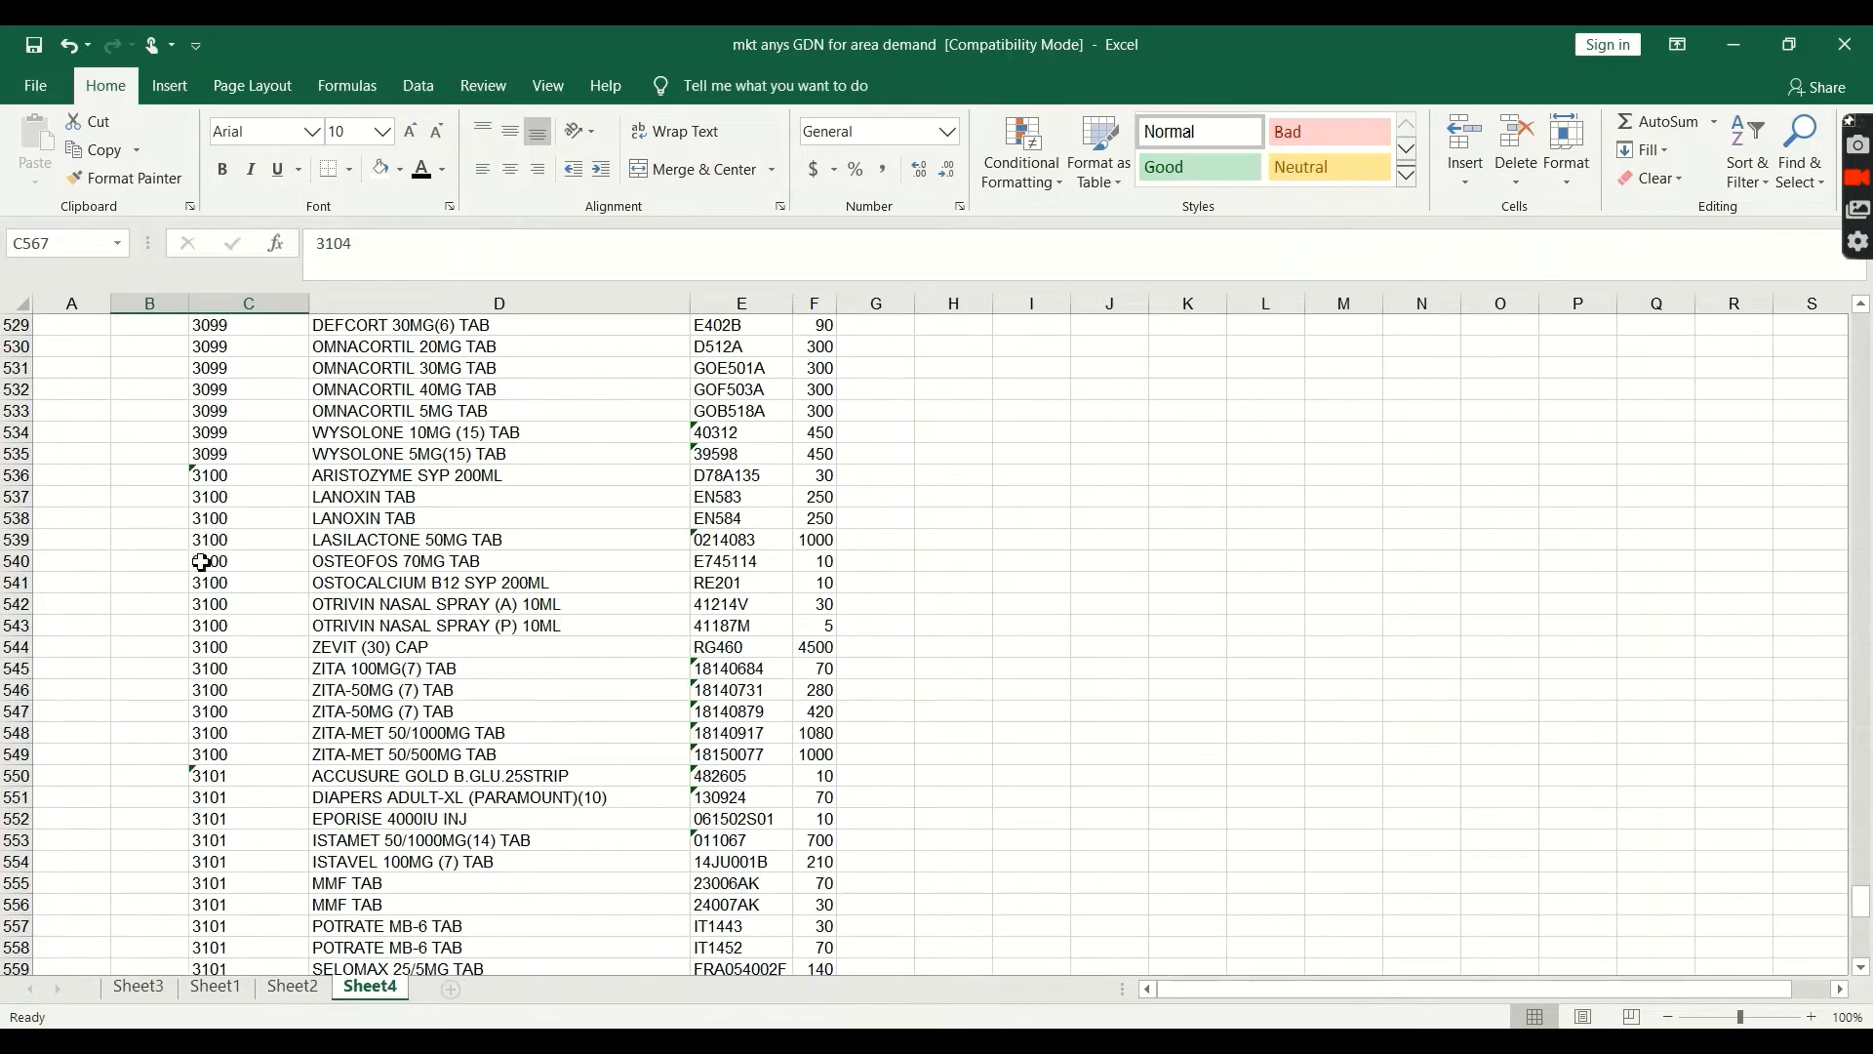
# Apply Ignore Error to the number-stored-as-text flag on invoice number 3101 in C550
pyautogui.click(195, 775)
pyautogui.click(159, 777)
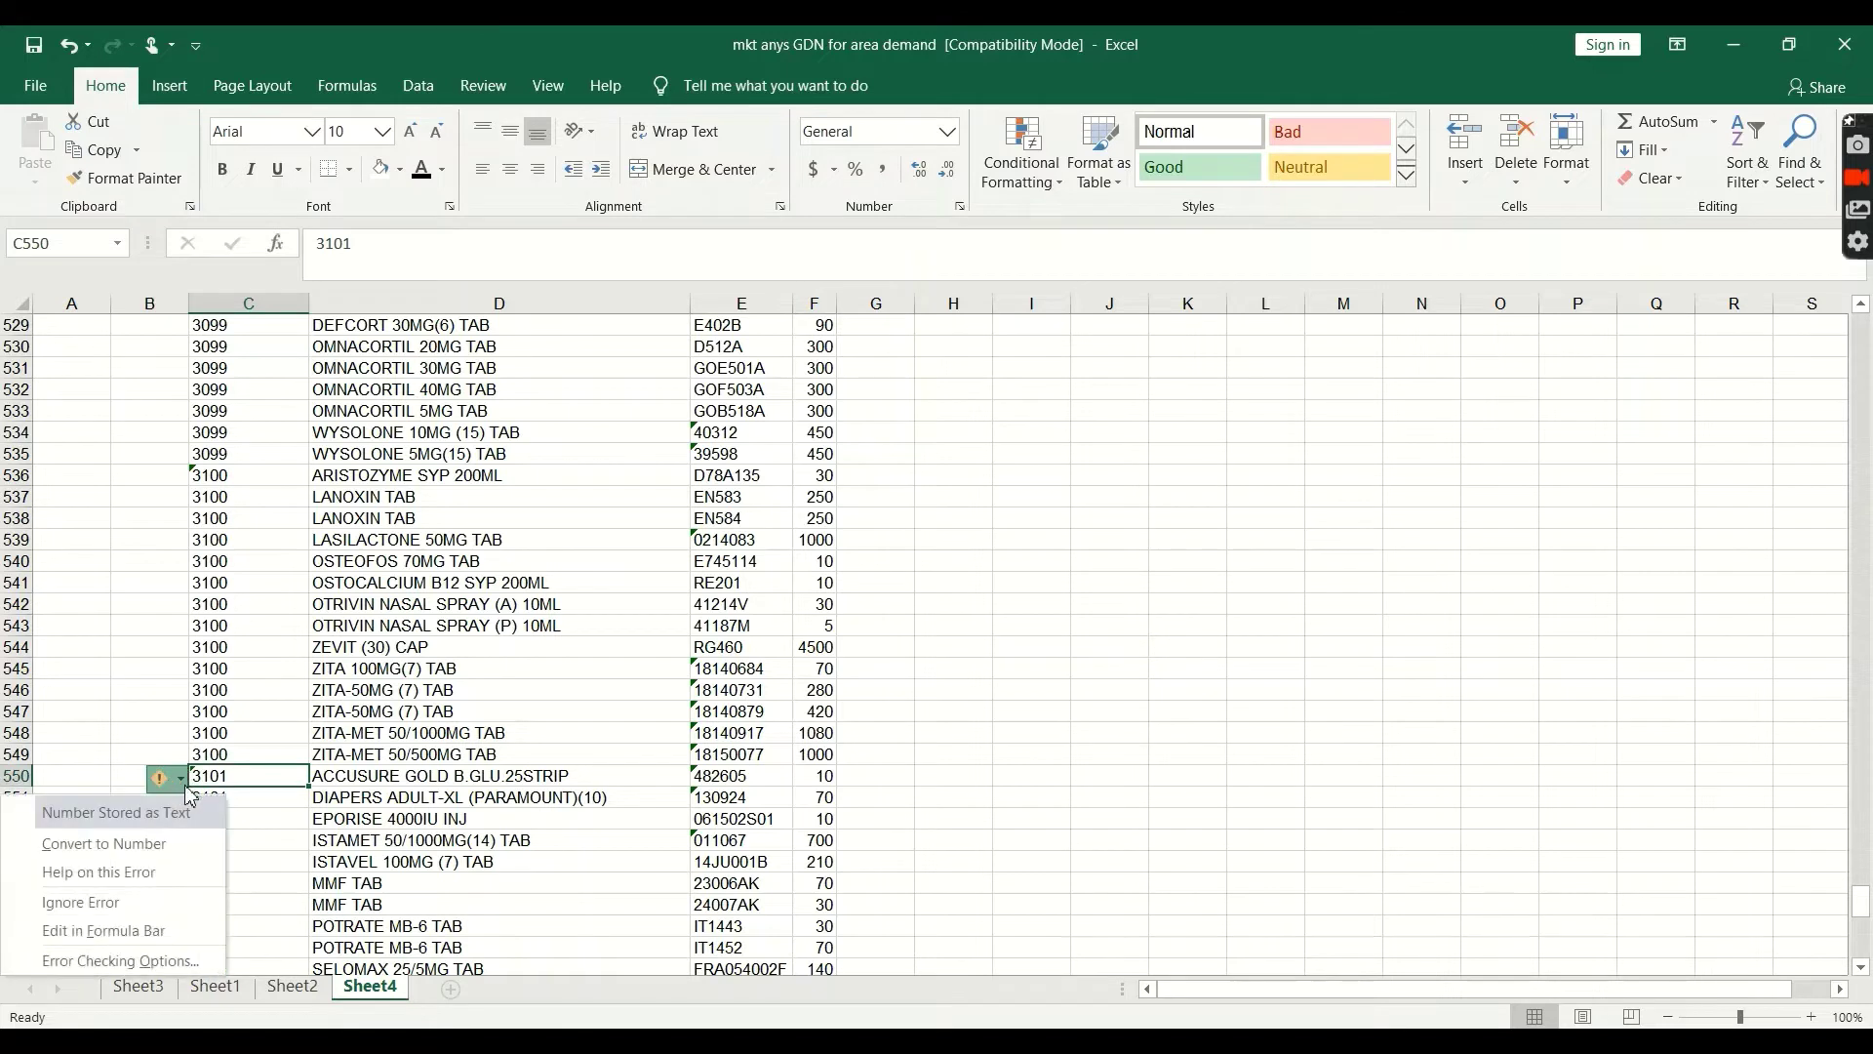
pyautogui.click(145, 894)
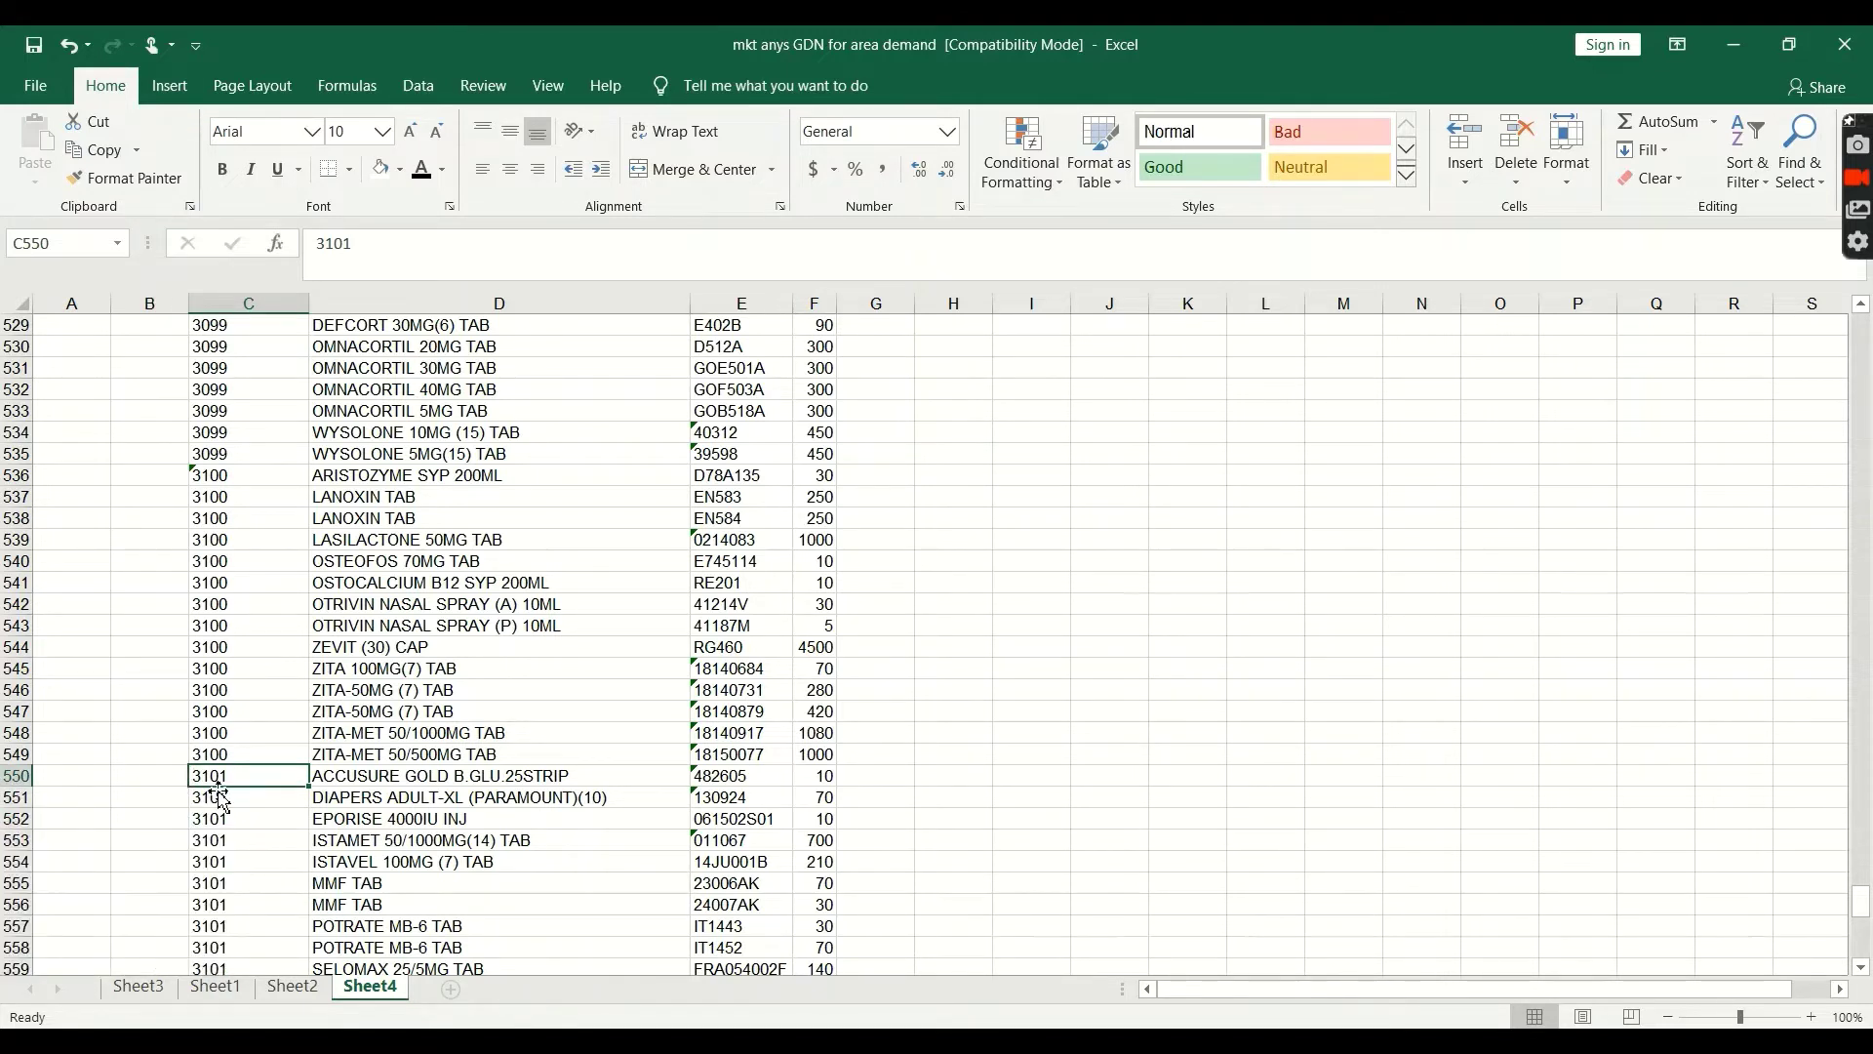
# Right-align the entire invoice number column C after trying centre alignment
pyautogui.click(269, 301)
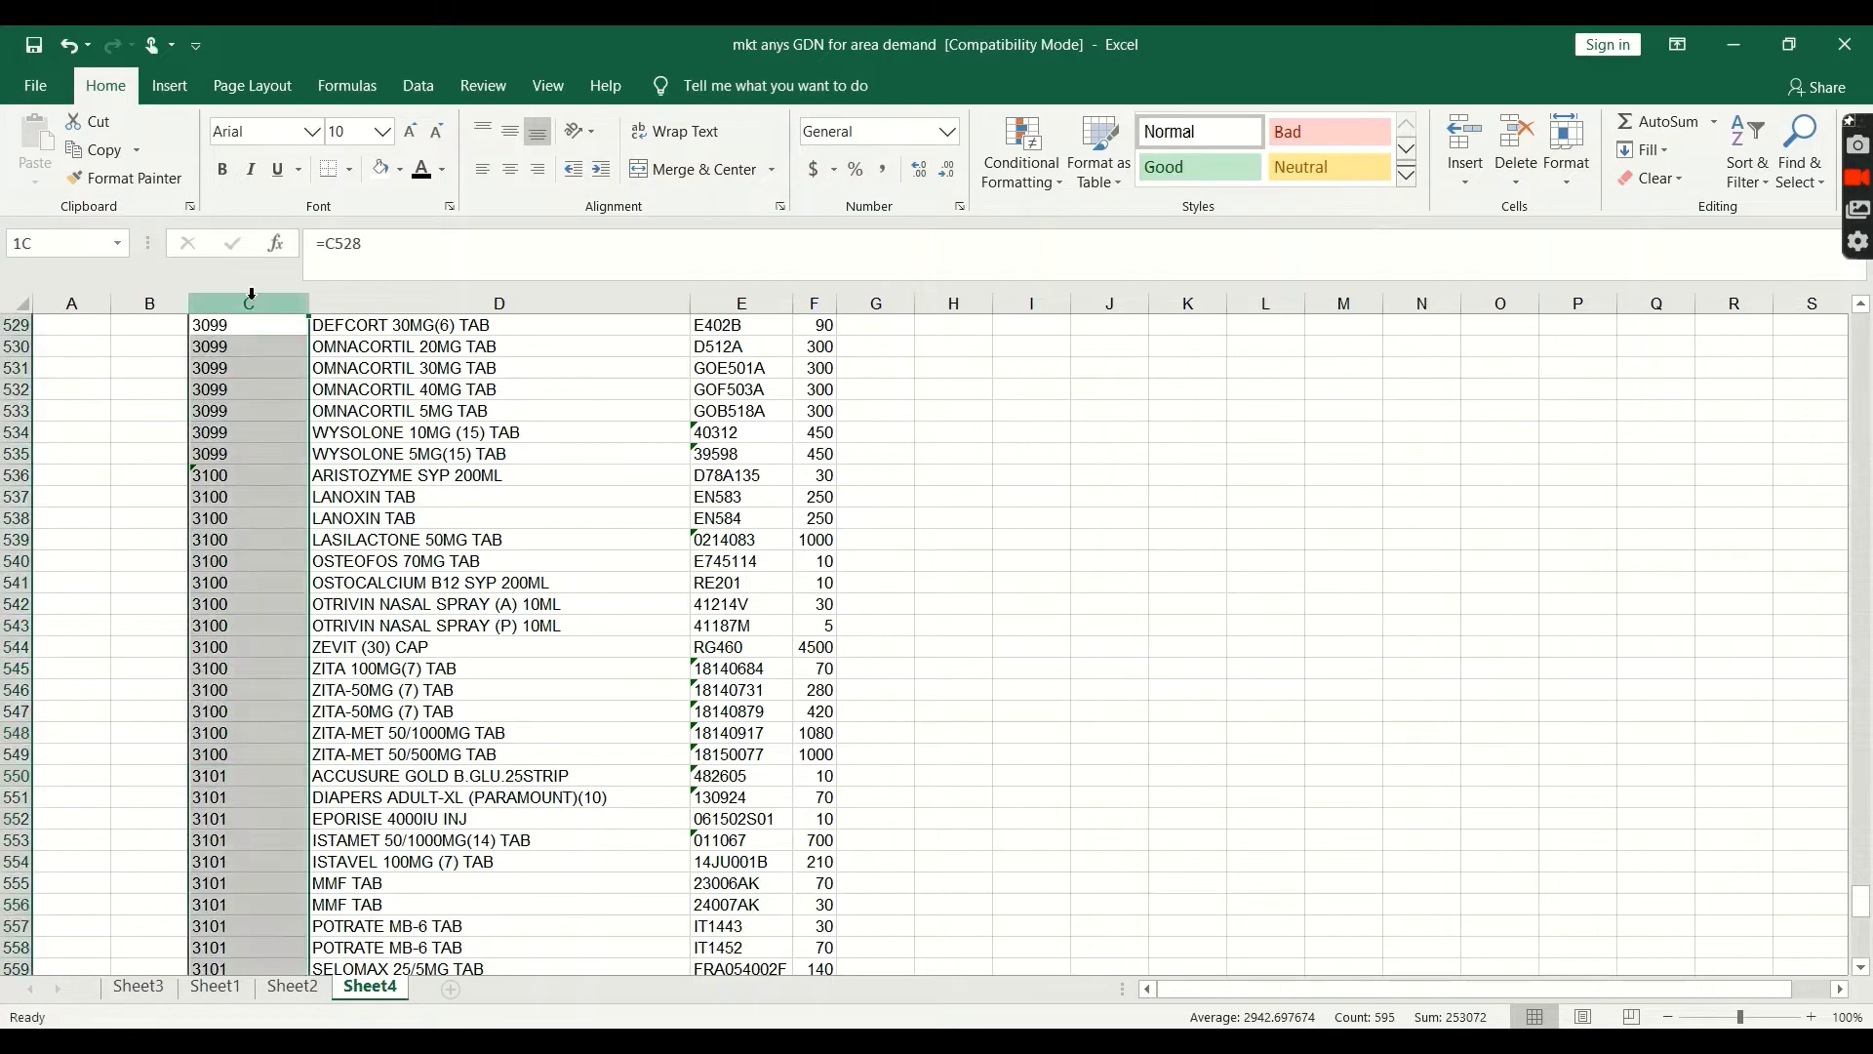
pyautogui.click(510, 169)
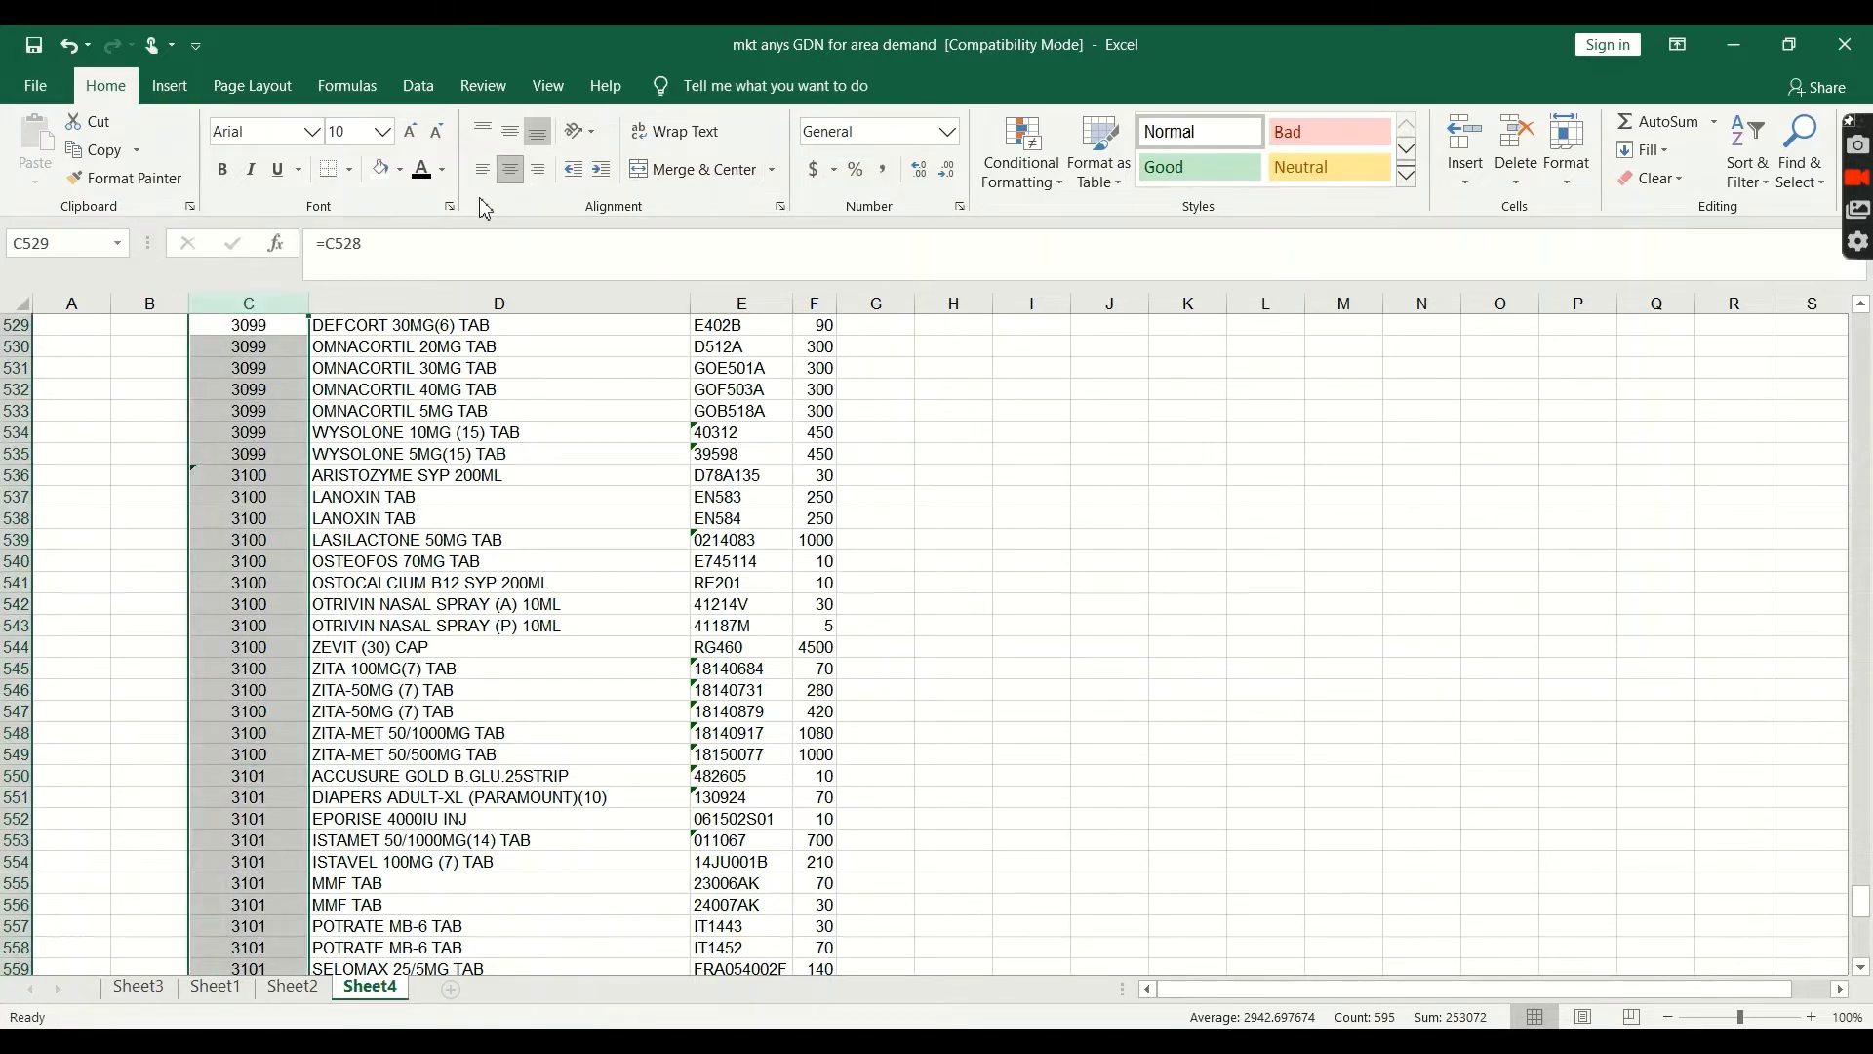
pyautogui.click(537, 168)
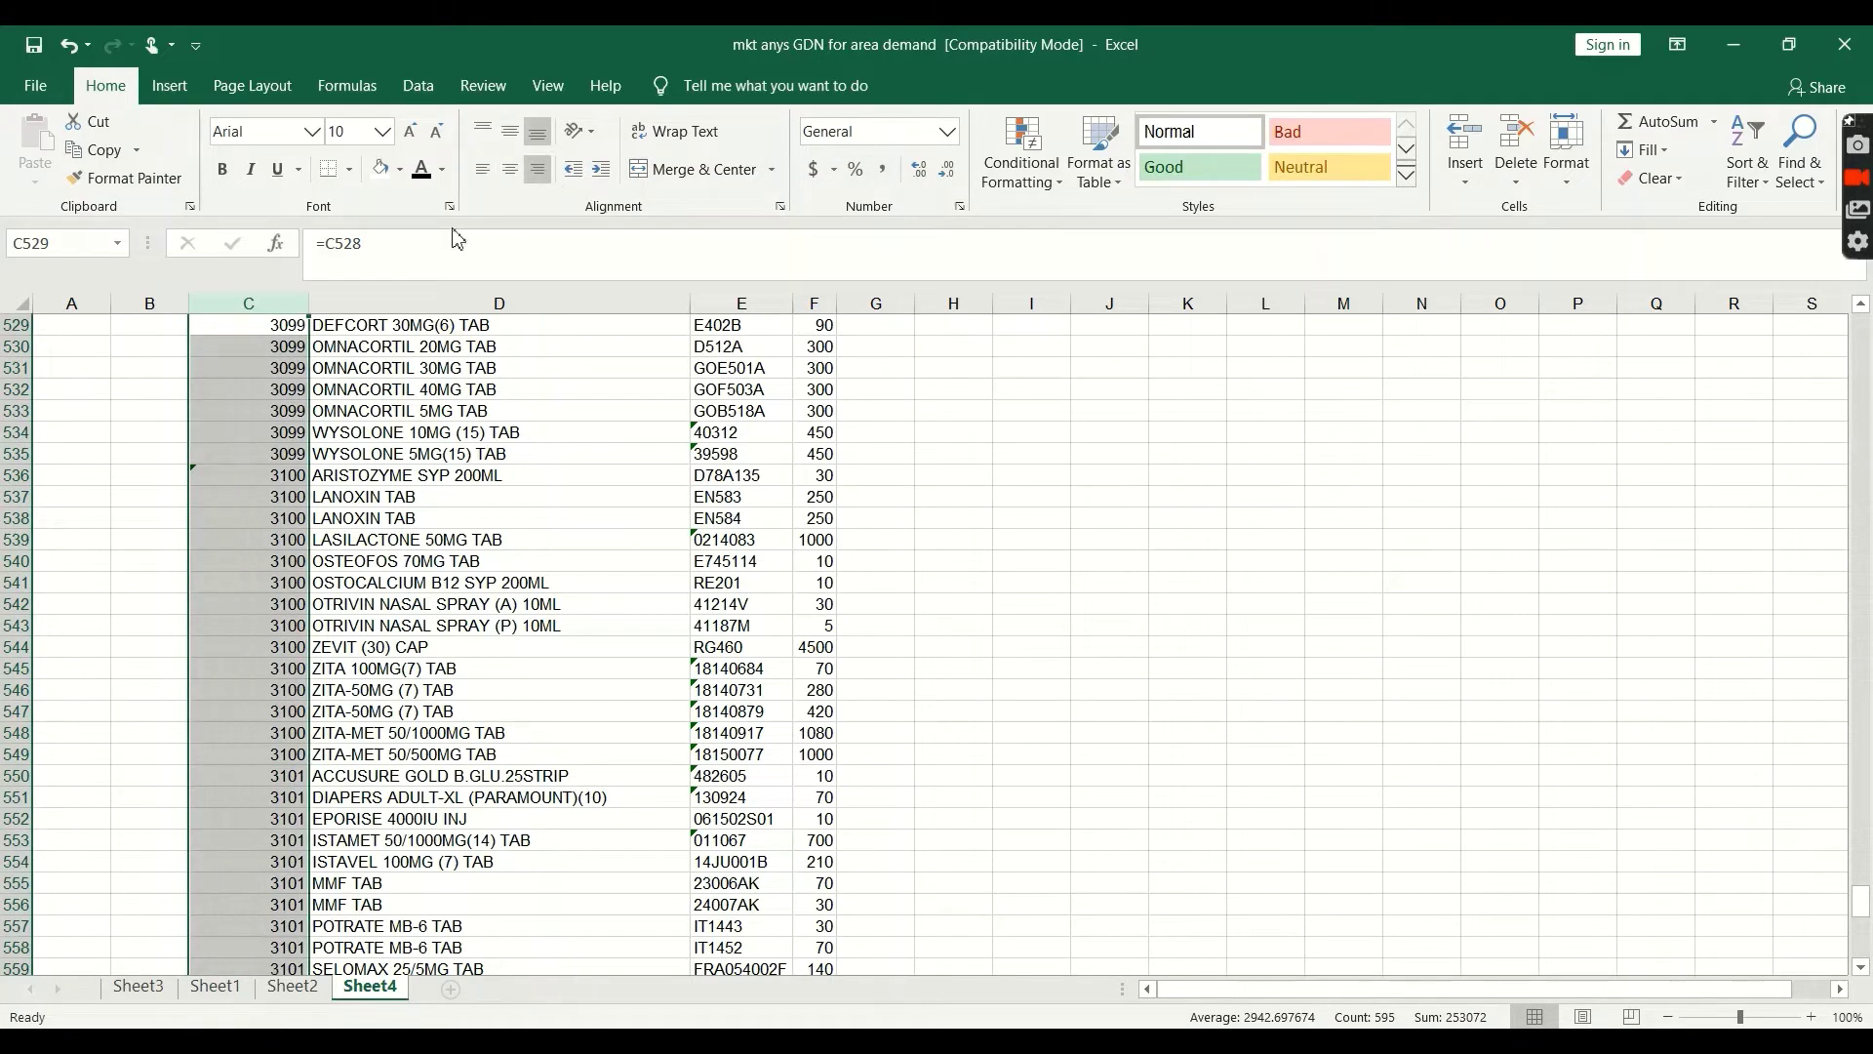
pyautogui.click(363, 388)
# Review the list from the lower rows up to row 1, checking the invoice number and Item entries
pyautogui.scroll(16, 363, 388)
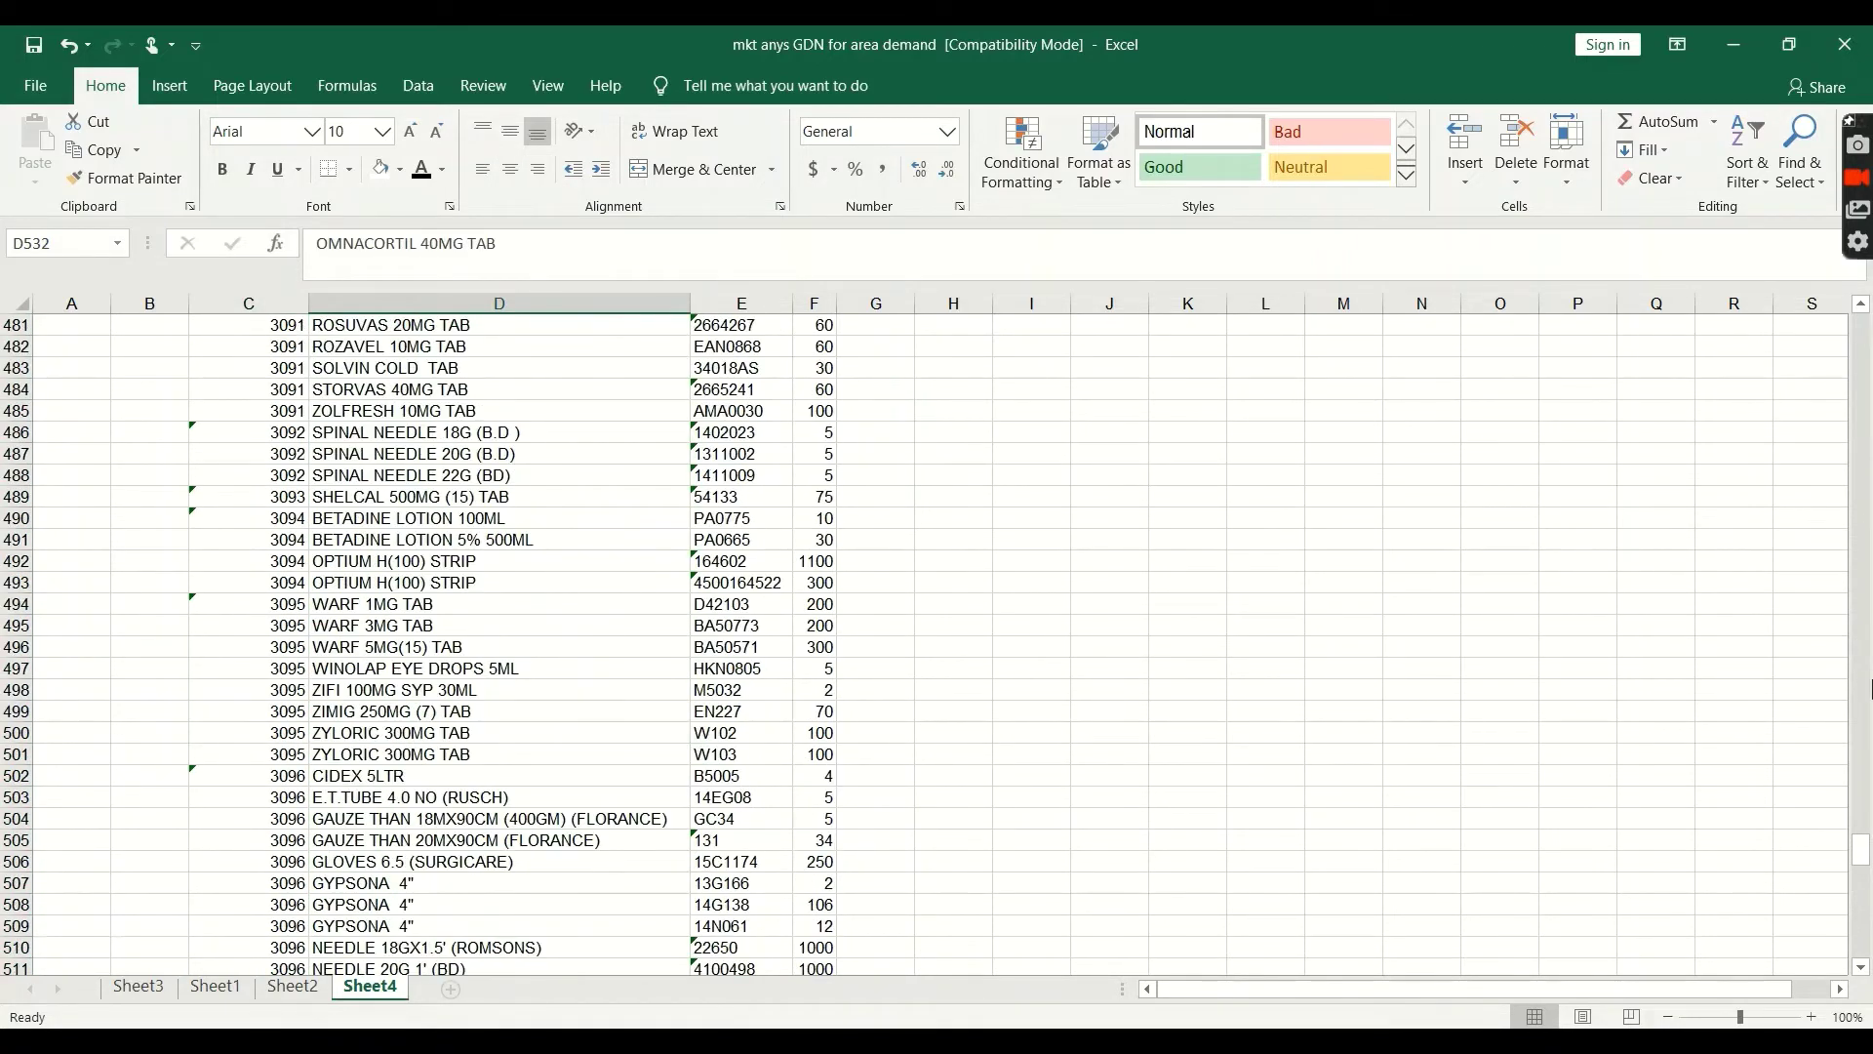
pyautogui.moveTo(1861, 855); pyautogui.dragTo(1860, 387)
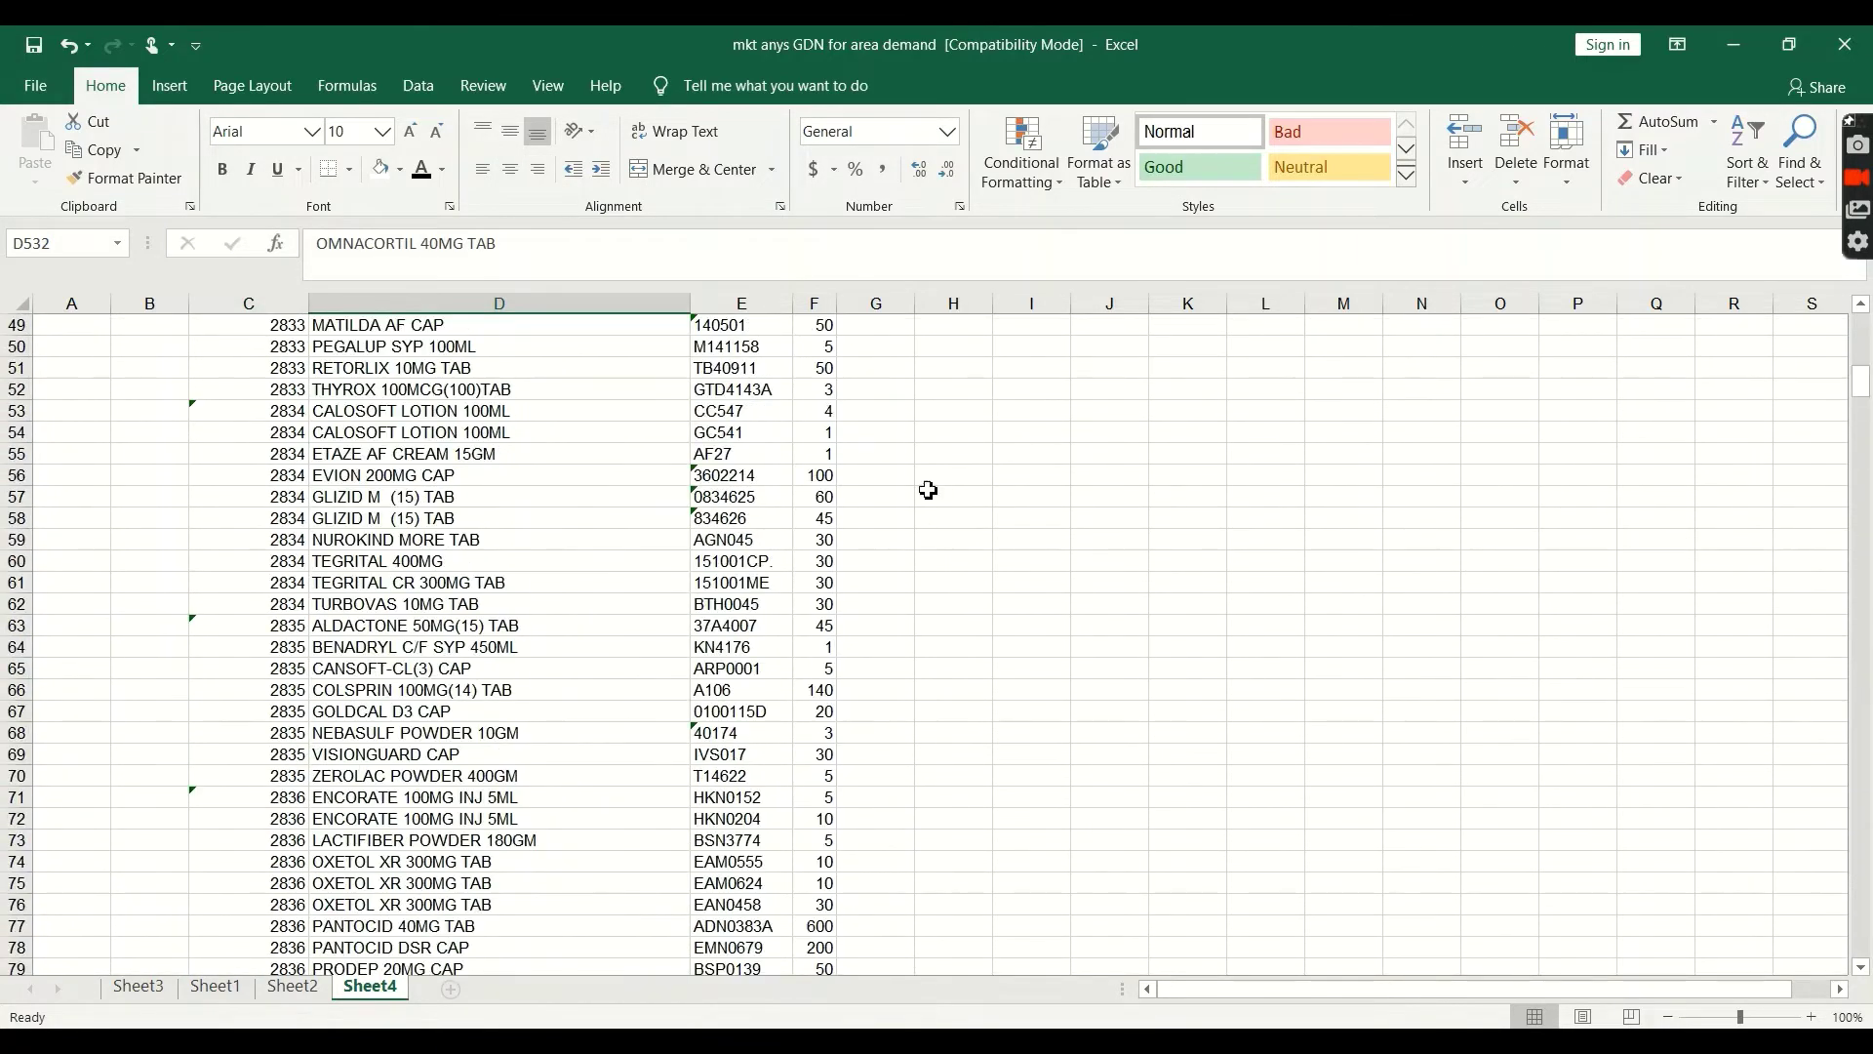
pyautogui.scroll(8, 675, 348)
pyautogui.scroll(8, 675, 348)
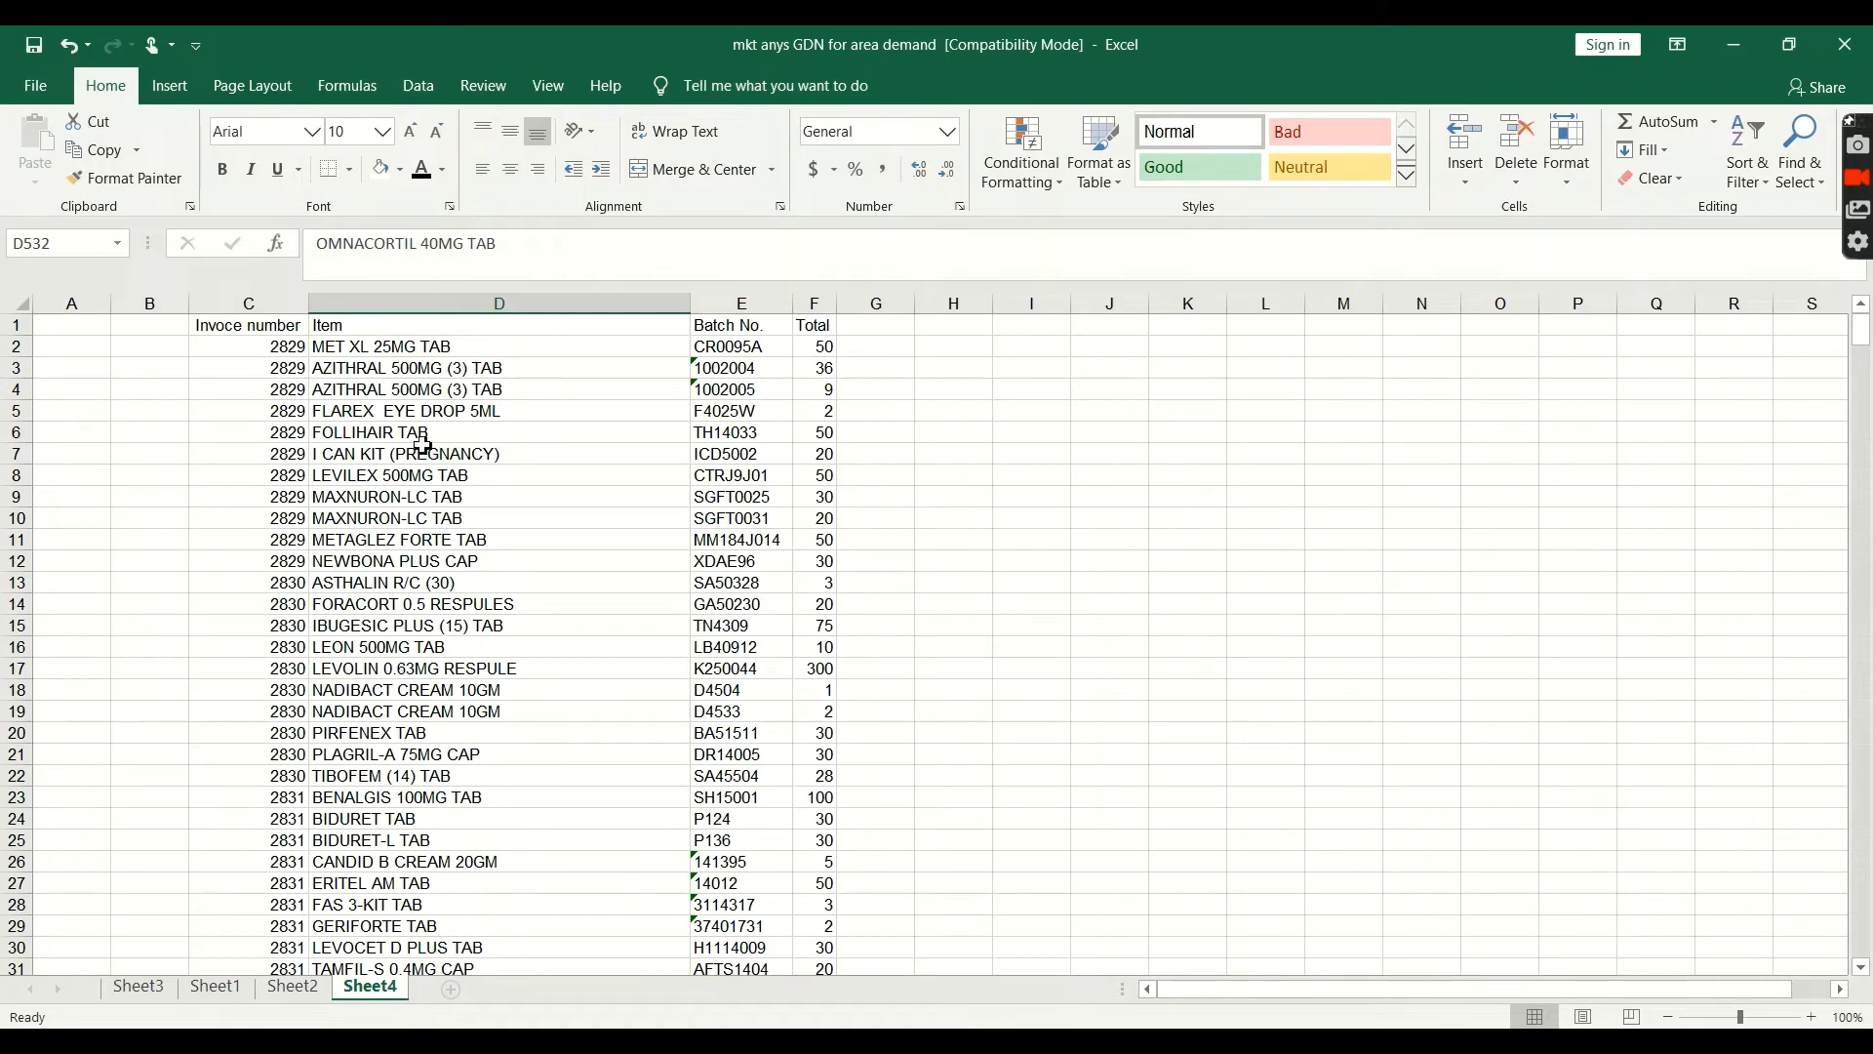
pyautogui.click(273, 381)
pyautogui.moveTo(244, 347); pyautogui.dragTo(229, 533)
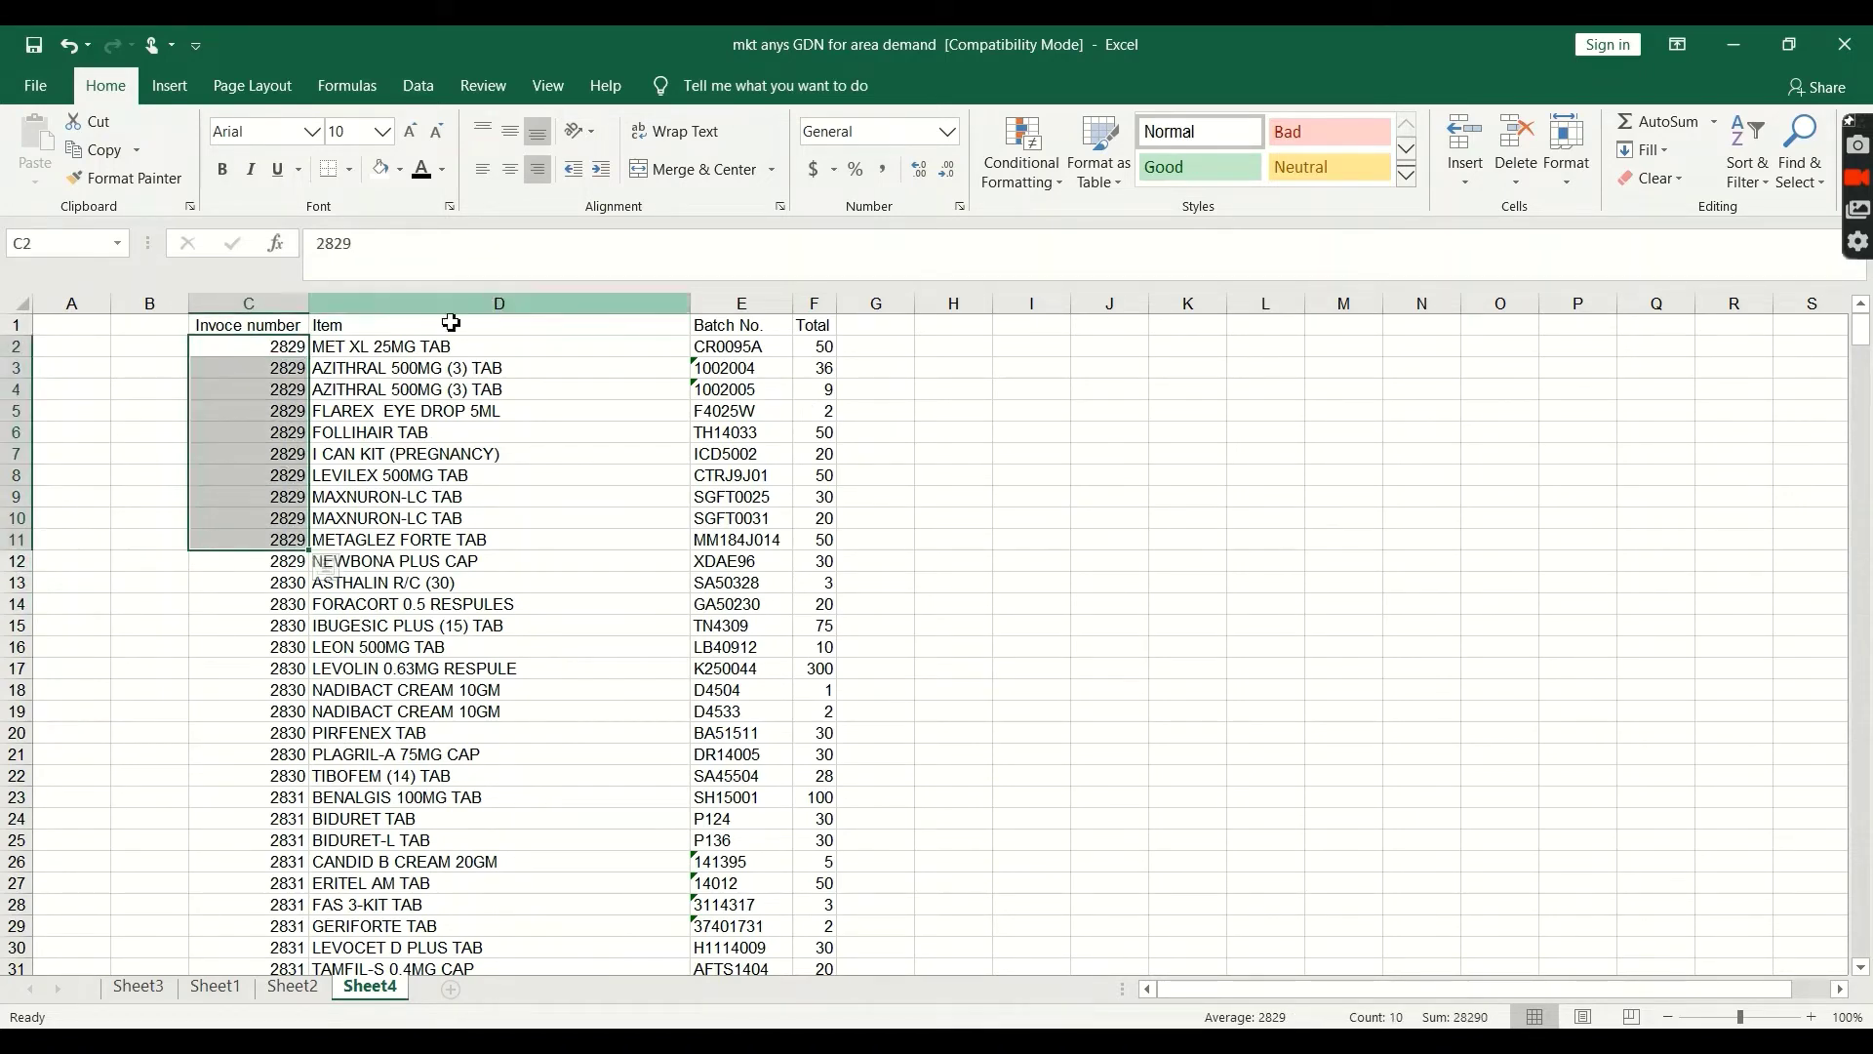
pyautogui.moveTo(417, 347); pyautogui.dragTo(413, 501)
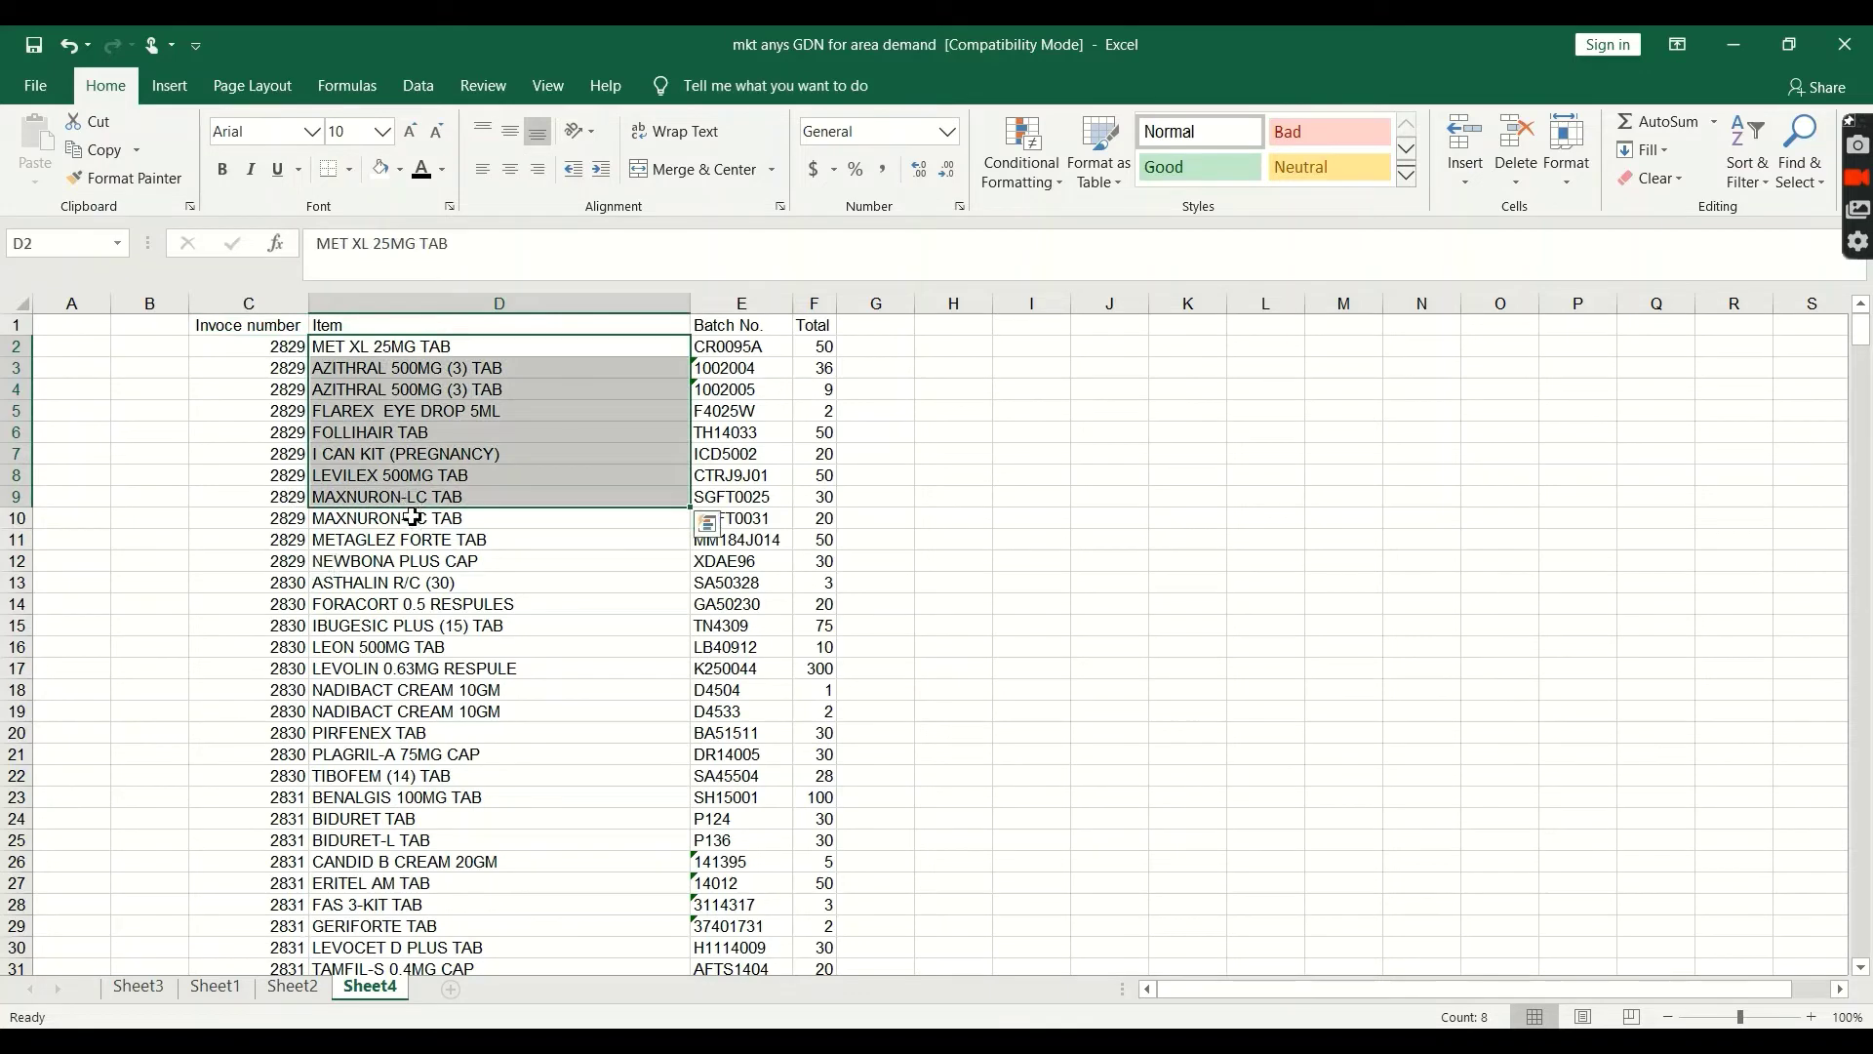
pyautogui.click(226, 500)
# Undo the column alignment, the invoice number conversions and the blank-cell fills in the invoice number and Item columns
pyautogui.hotkey('ctrl', 'z')
pyautogui.hotkey('ctrl', 'z')
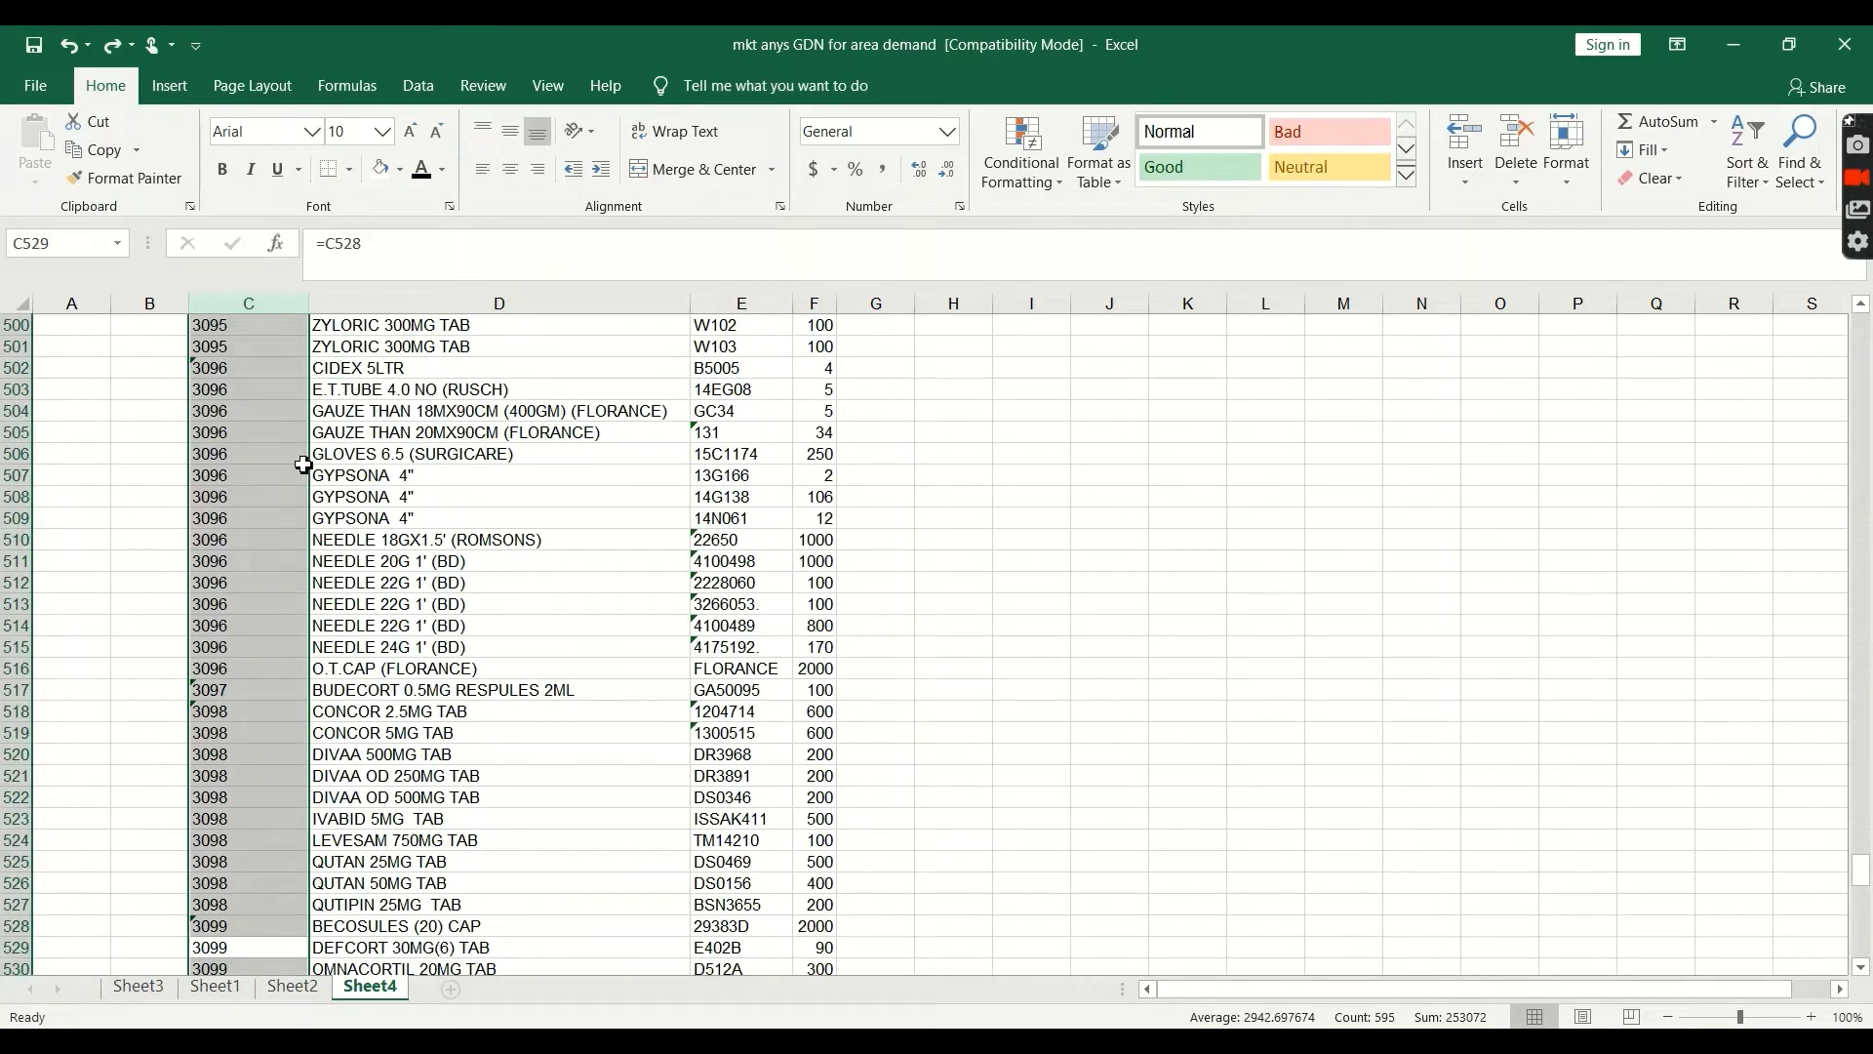
pyautogui.hotkey('ctrl', 'z')
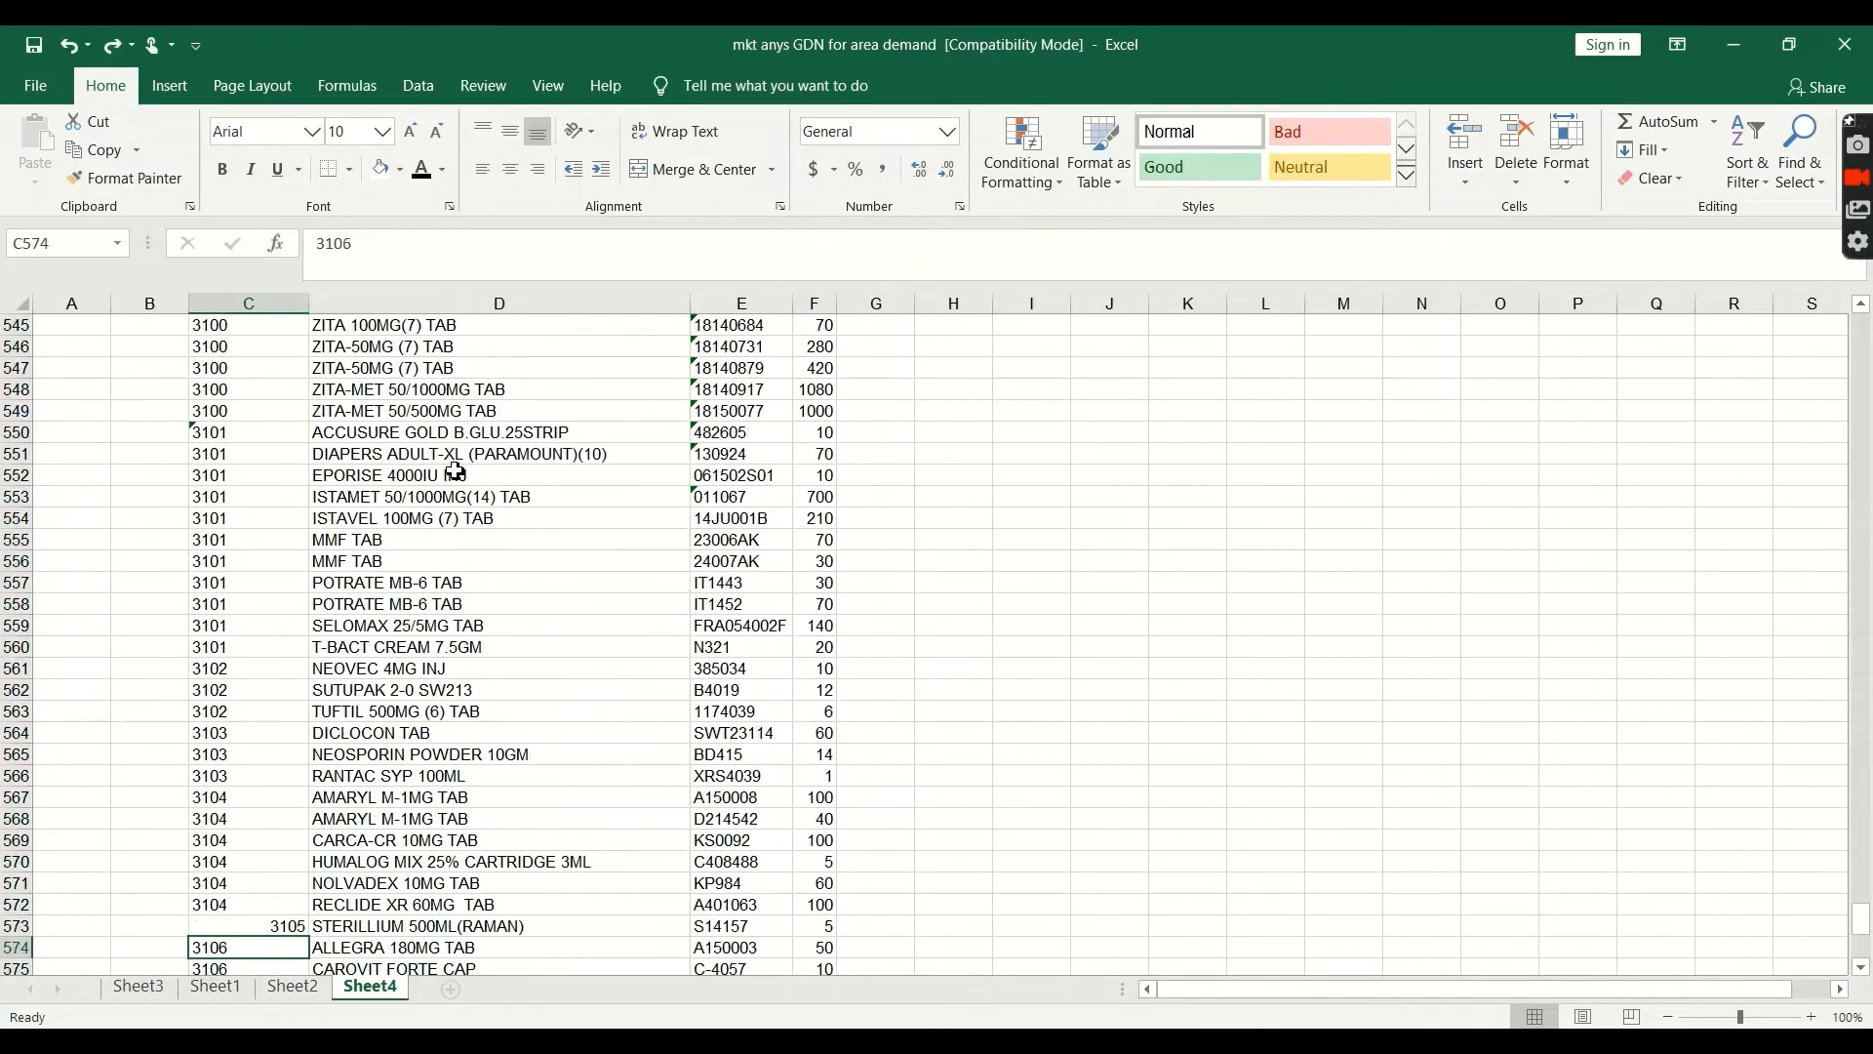
pyautogui.hotkey('ctrl', 'z')
pyautogui.hotkey('ctrl', 'z')
pyautogui.hotkey('ctrl', 'z')
pyautogui.hotkey('ctrl', 'z')
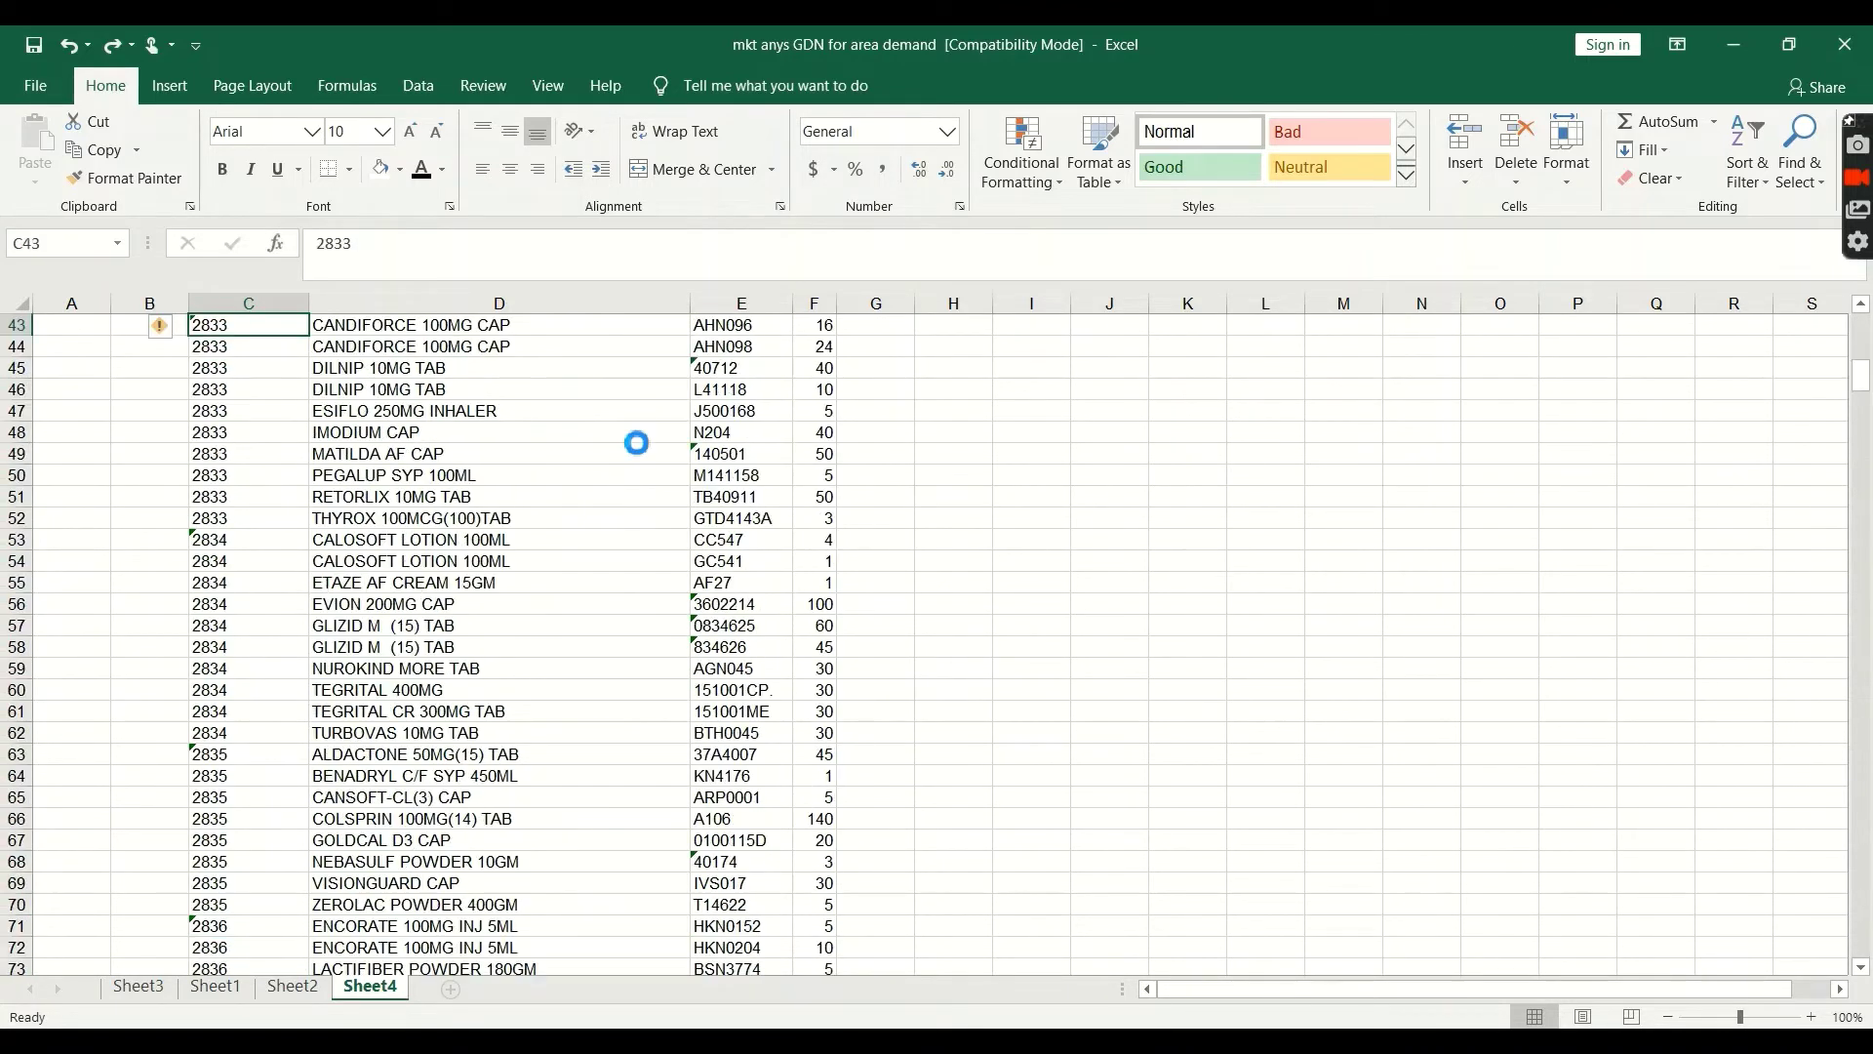
pyautogui.hotkey('ctrl', 'z')
pyautogui.hotkey('ctrl', 'z')
pyautogui.hotkey('ctrl', 'z')
# Redo the fill of the blank Item cells with the value above
pyautogui.click(703, 432)
pyautogui.scroll(1, 690, 418)
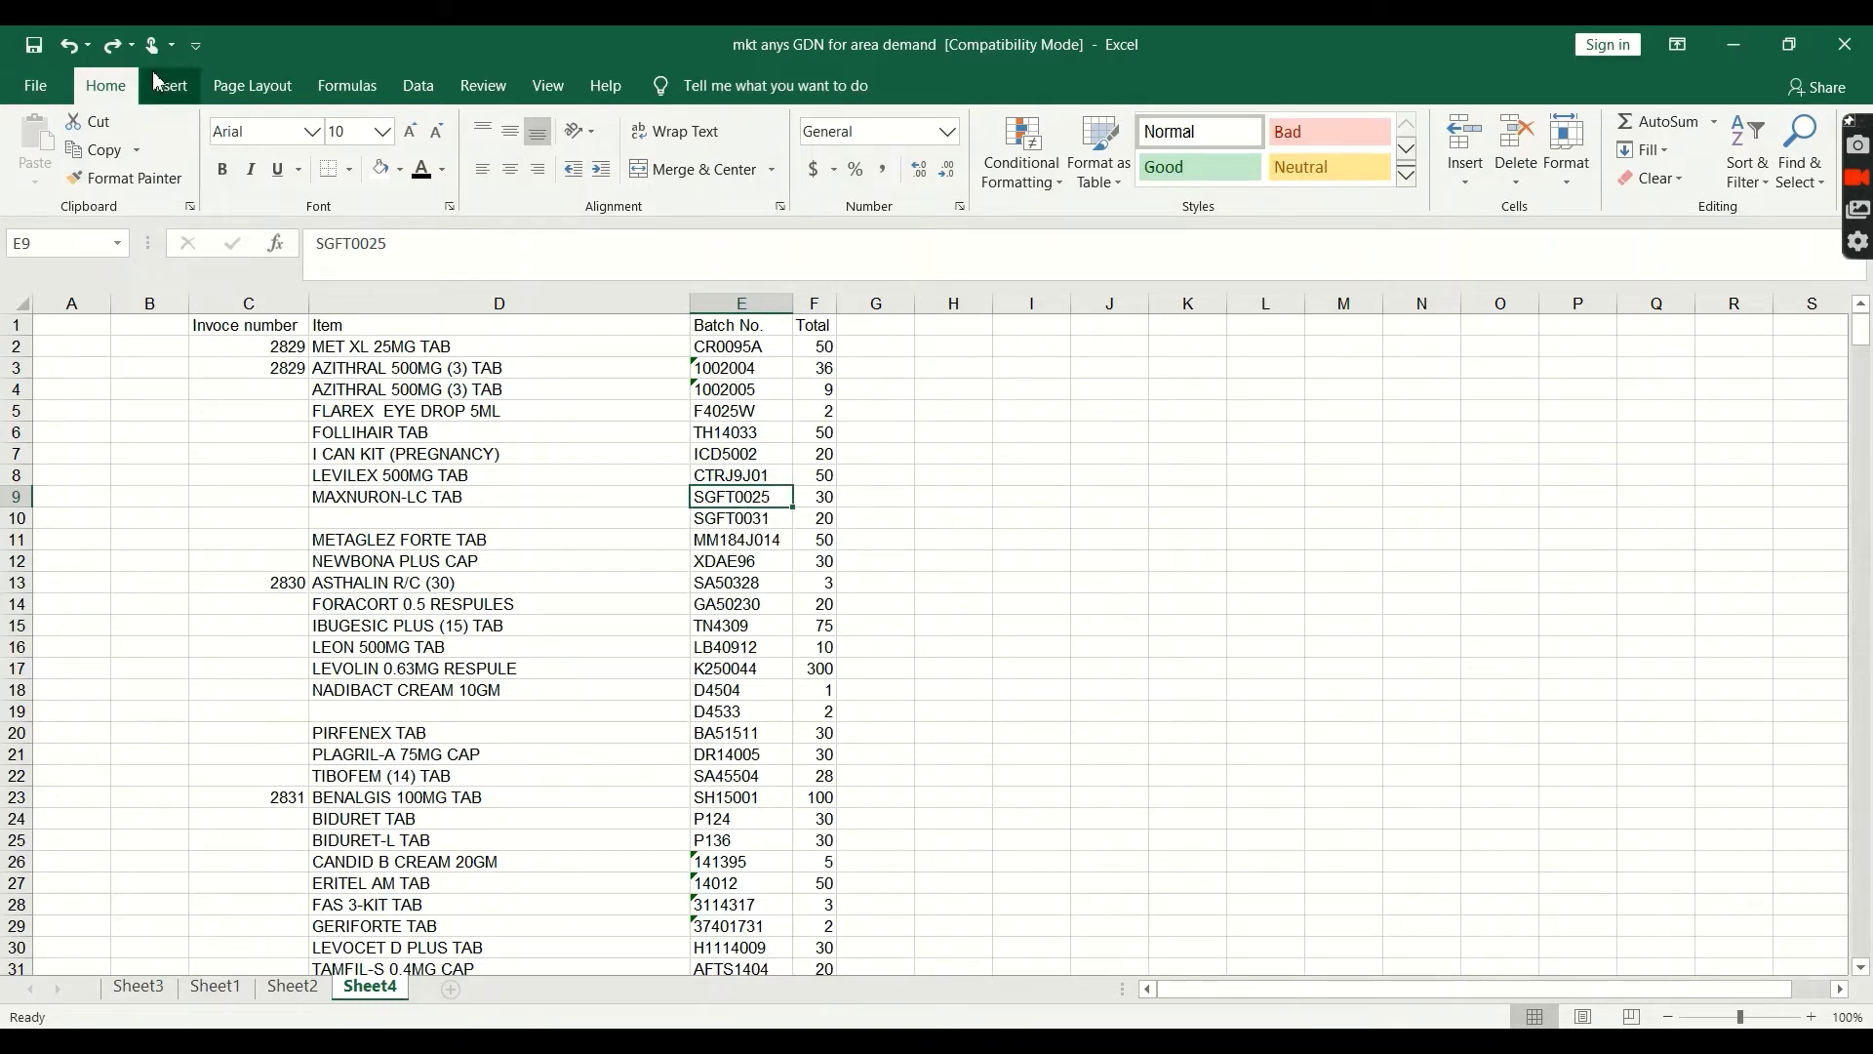
pyautogui.click(113, 46)
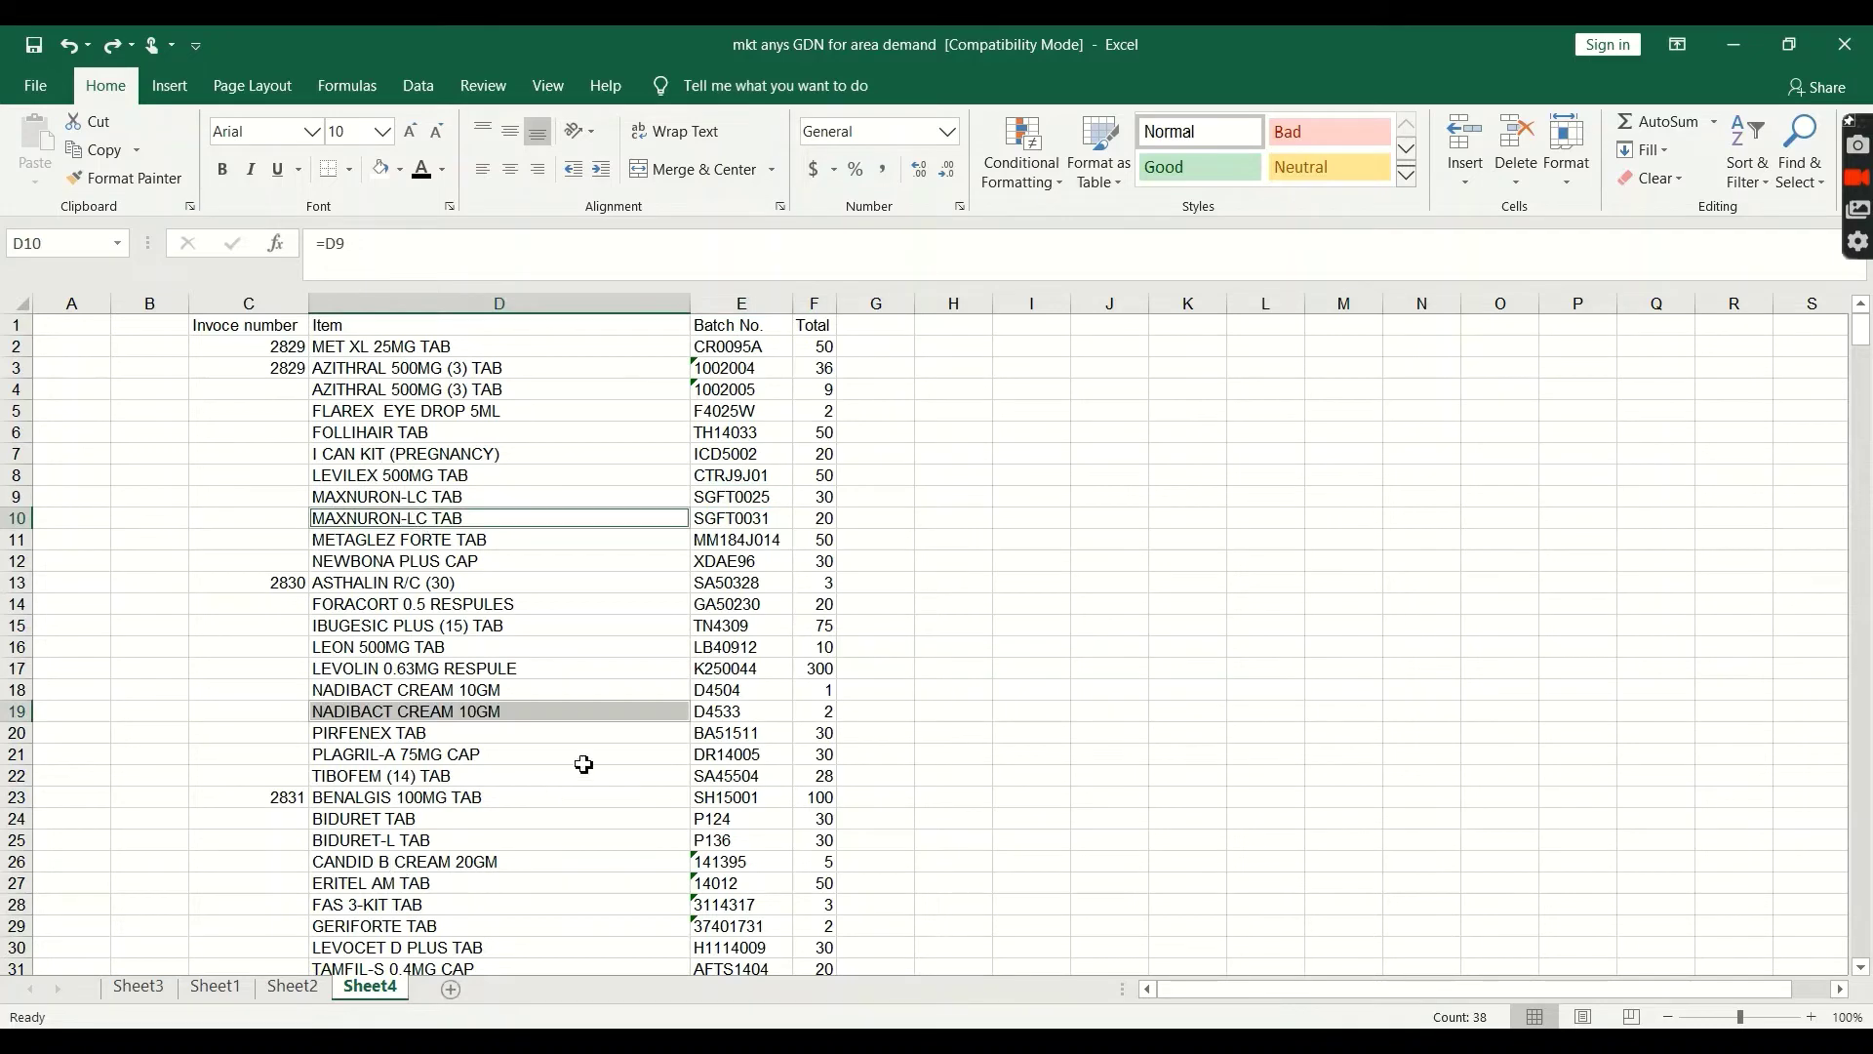
# Look at the PivotTable on Sheet3, the project youtube workbook and the browser, and return to Sheet1 of the mkt anys GDN workbook
pyautogui.click(139, 987)
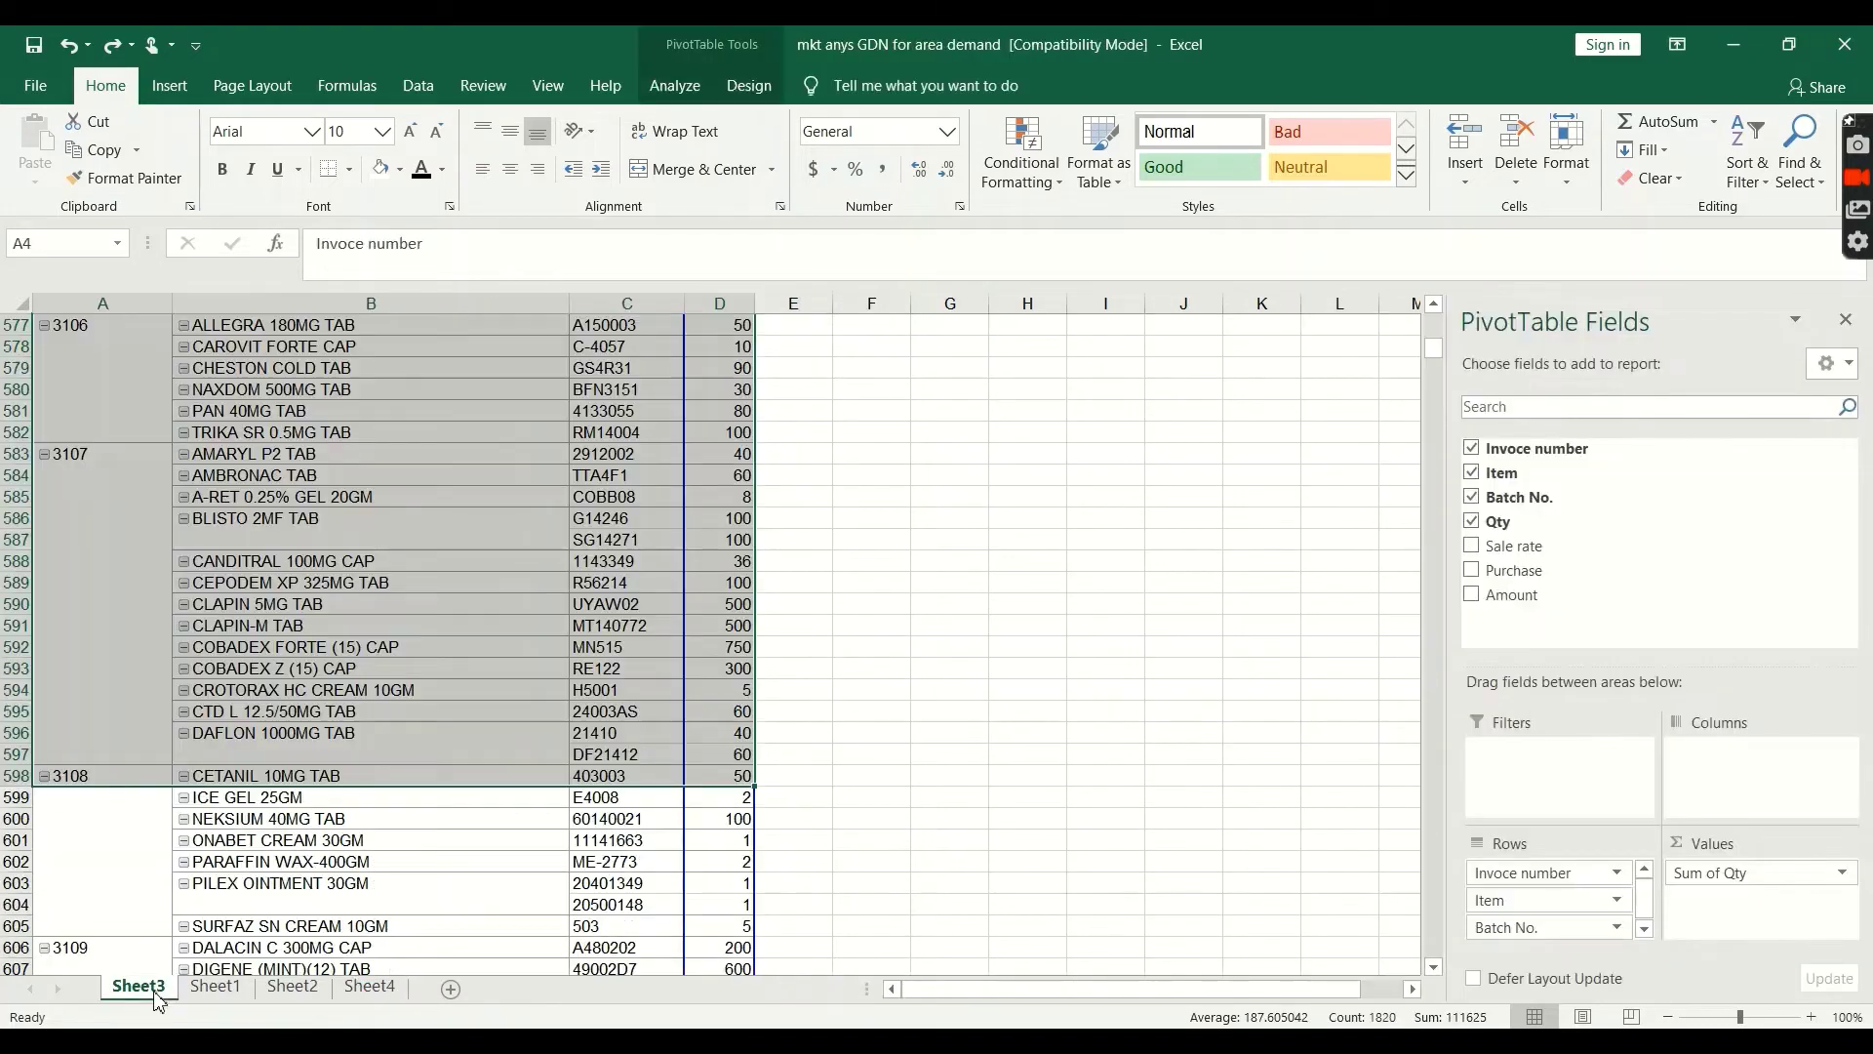
pyautogui.click(215, 990)
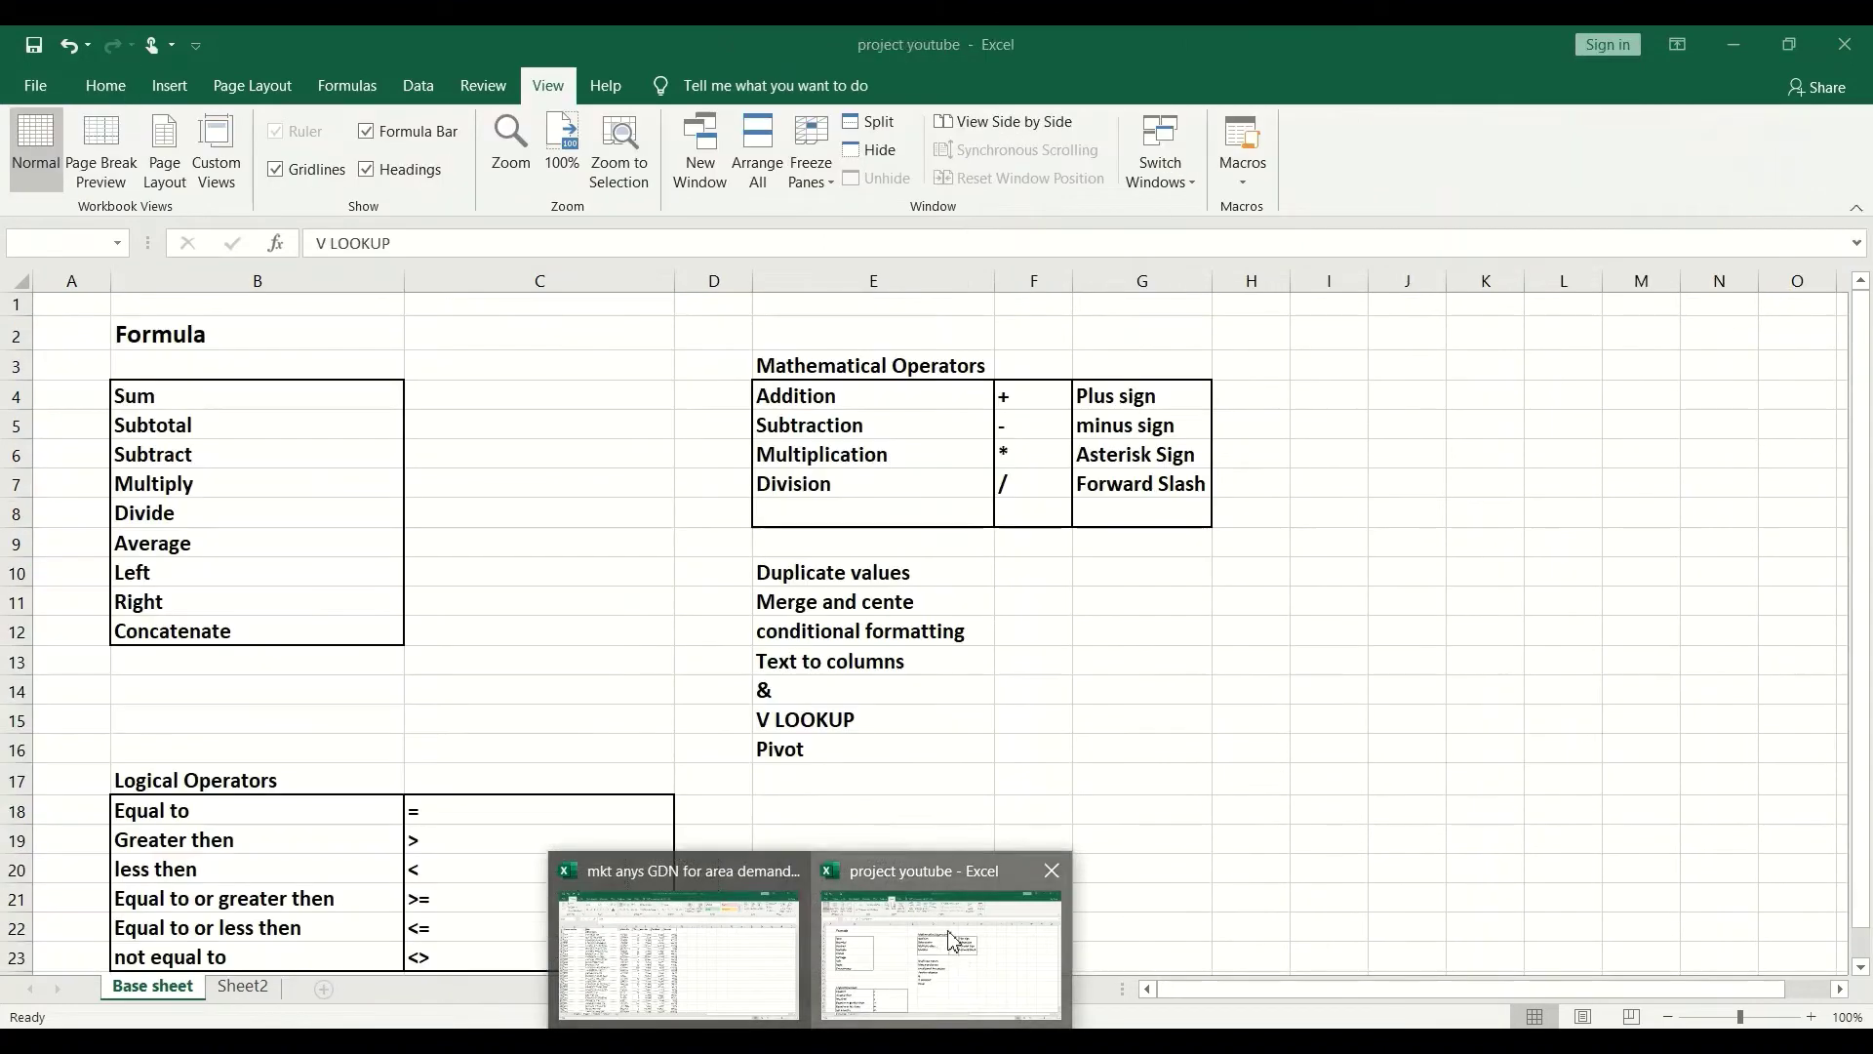
pyautogui.click(951, 938)
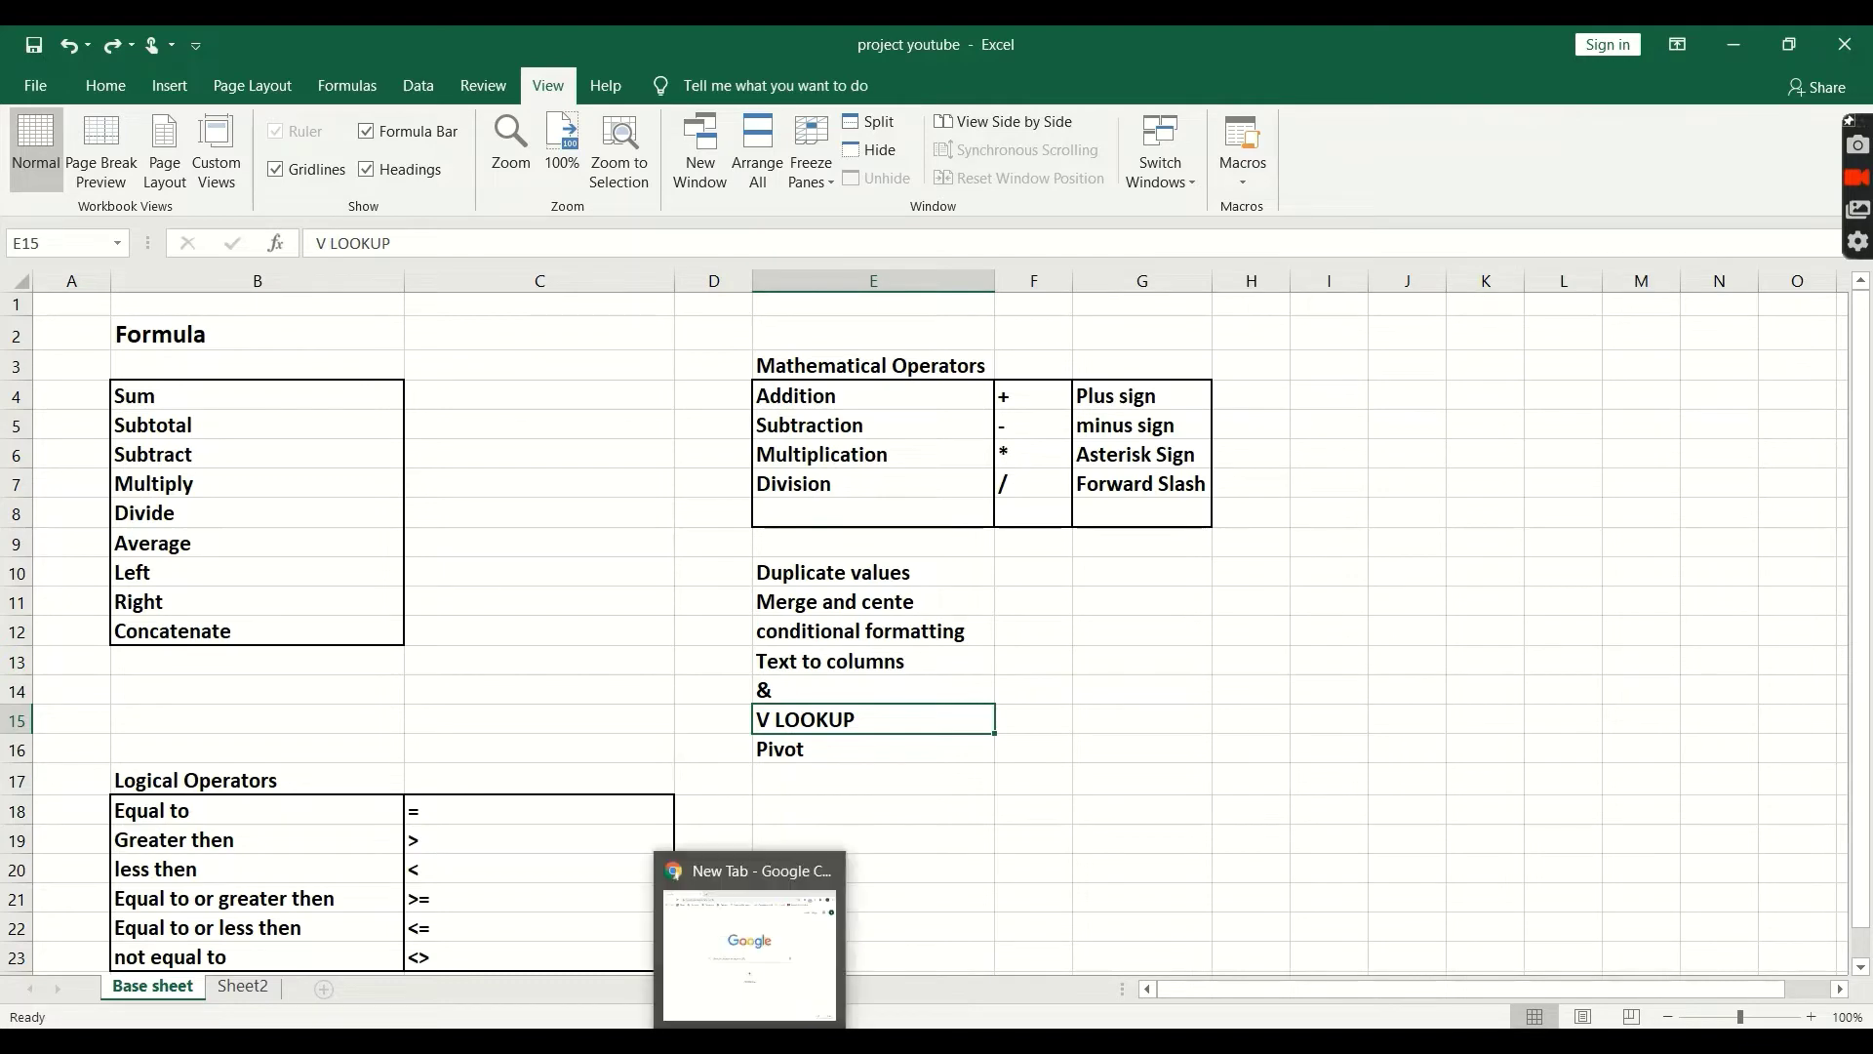
pyautogui.click(749, 1042)
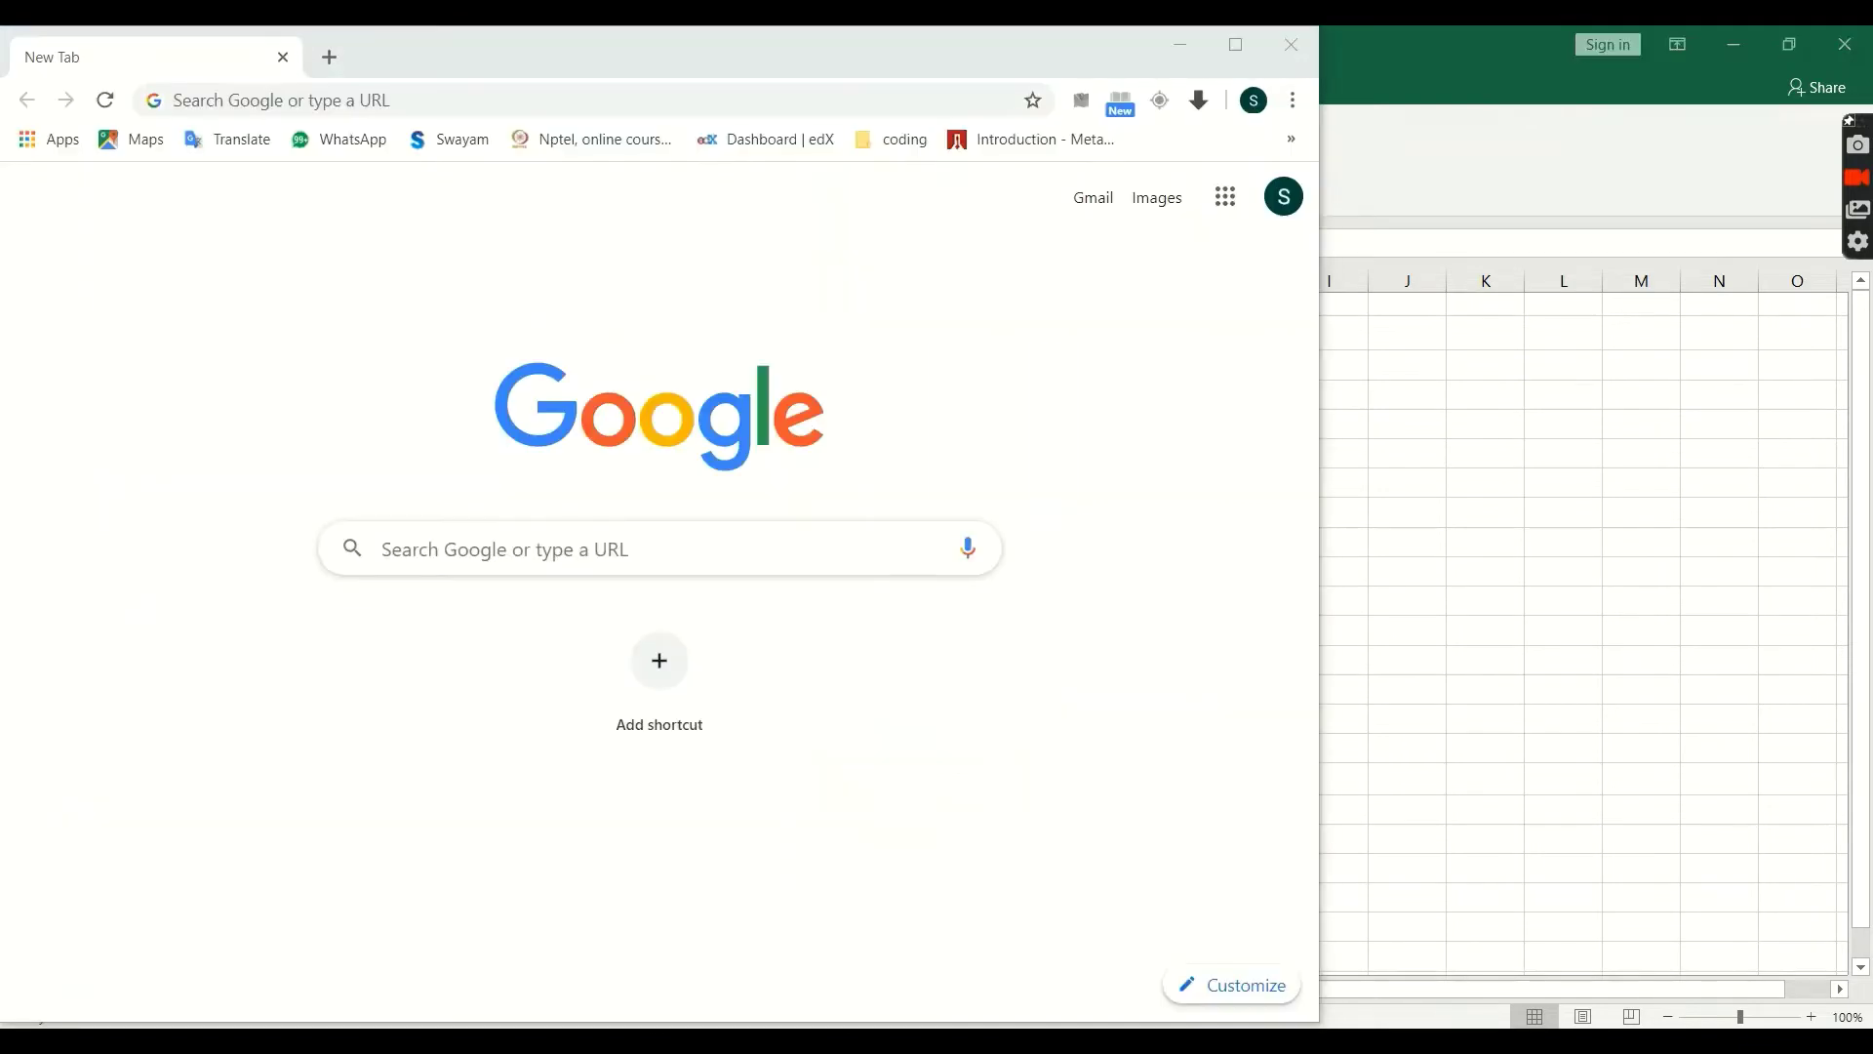
pyautogui.click(705, 902)
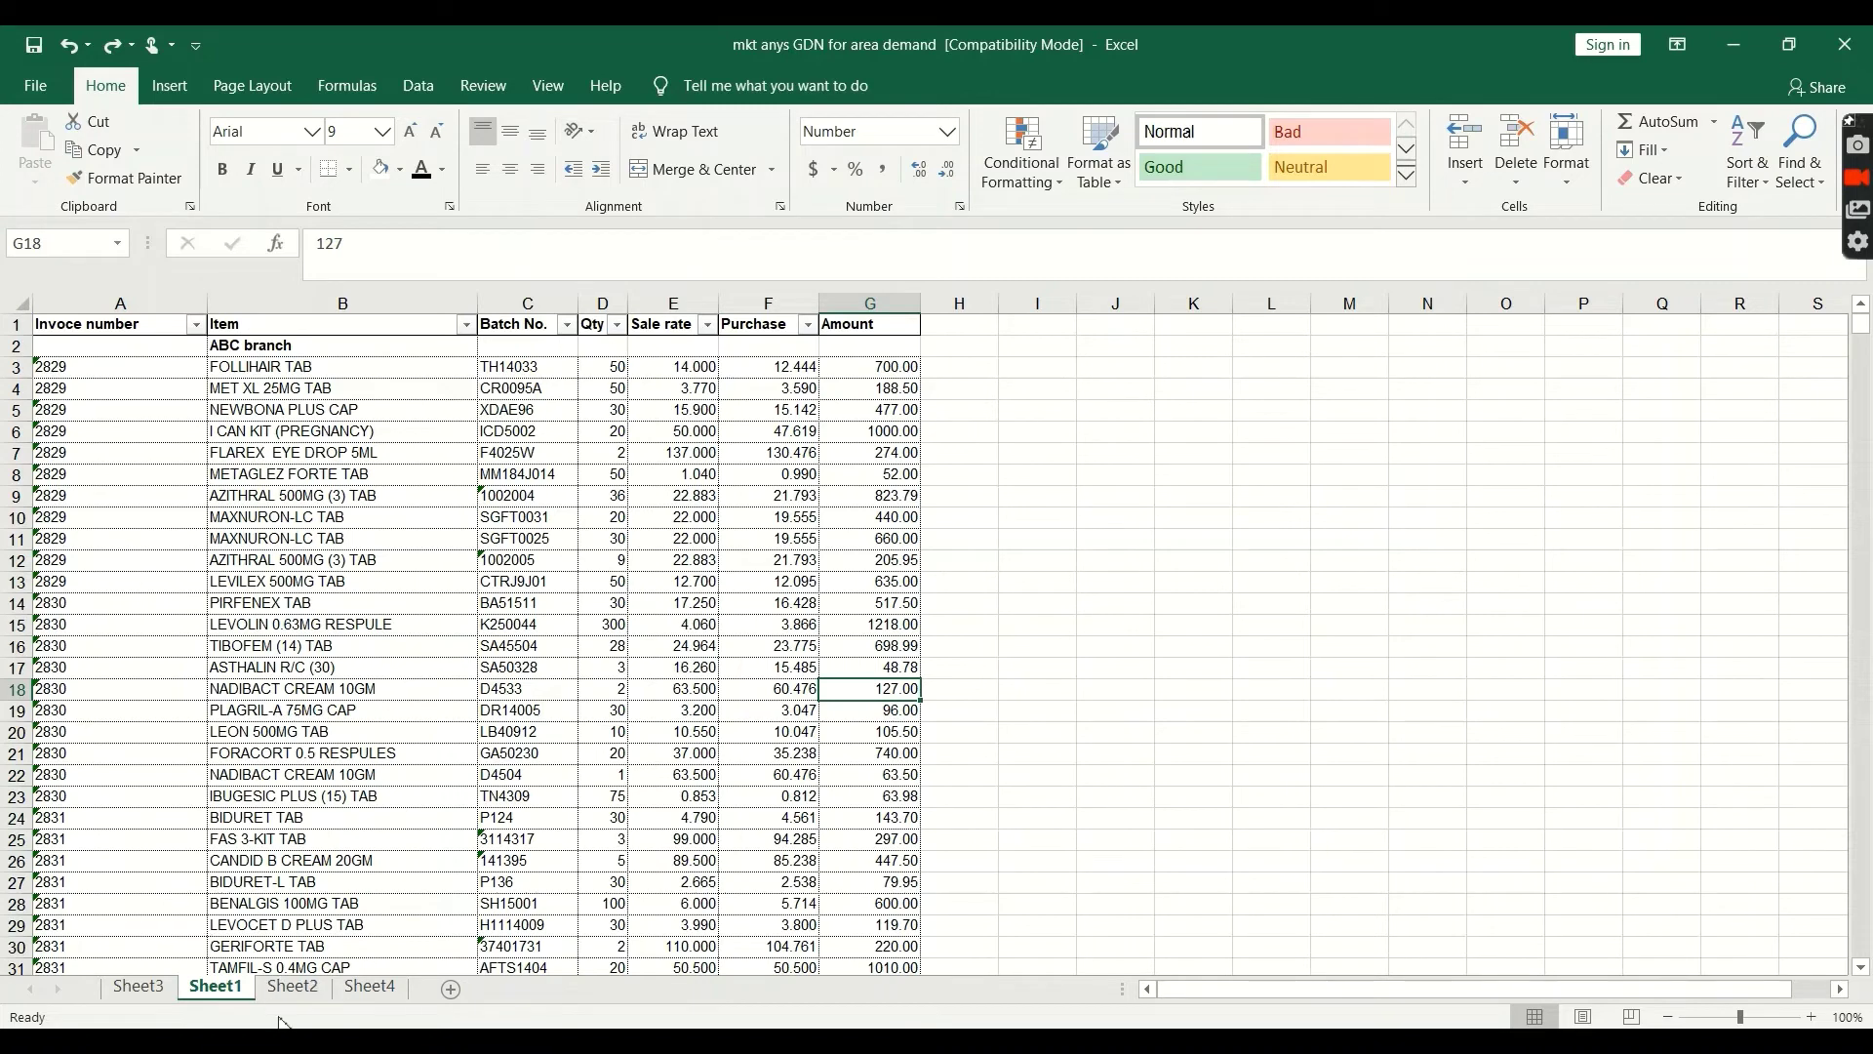
# Delete Sheet2, which holds the GDN No. list, from the workbook
pyautogui.click(291, 987)
pyautogui.click(213, 988)
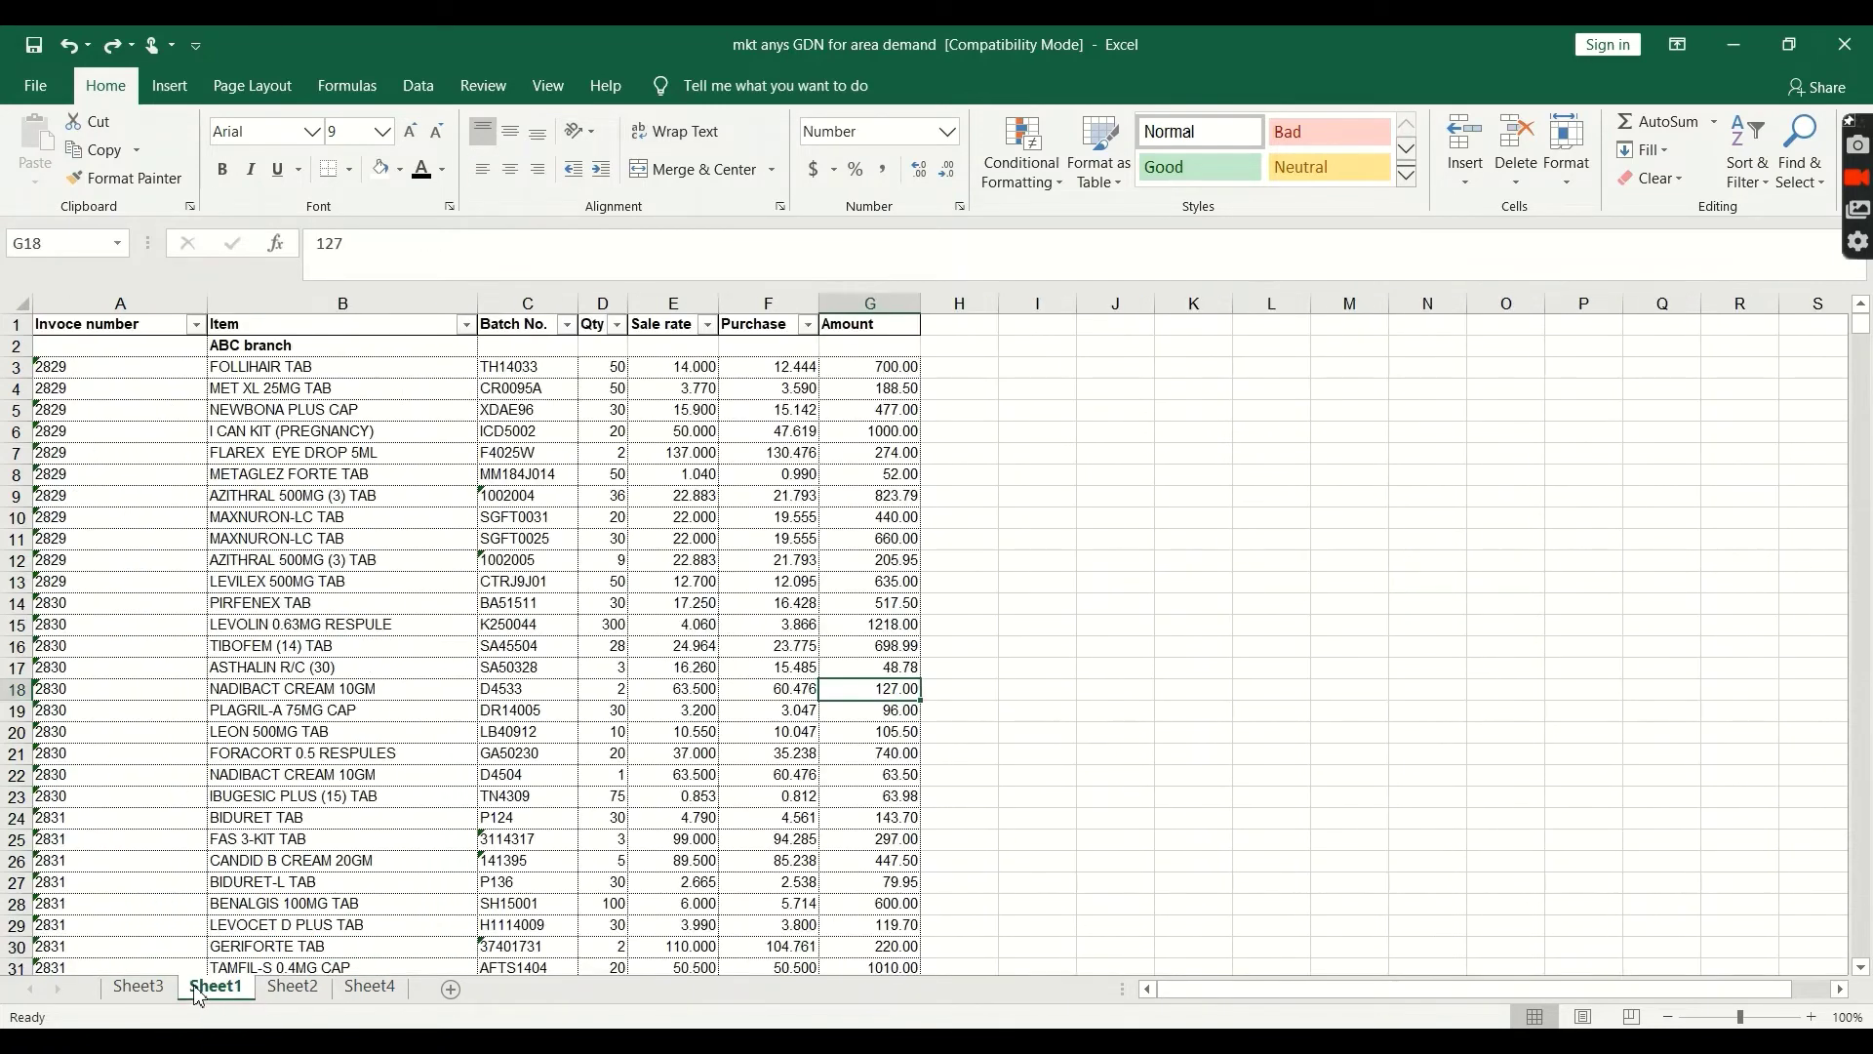
pyautogui.click(139, 988)
pyautogui.scroll(5, 823, 738)
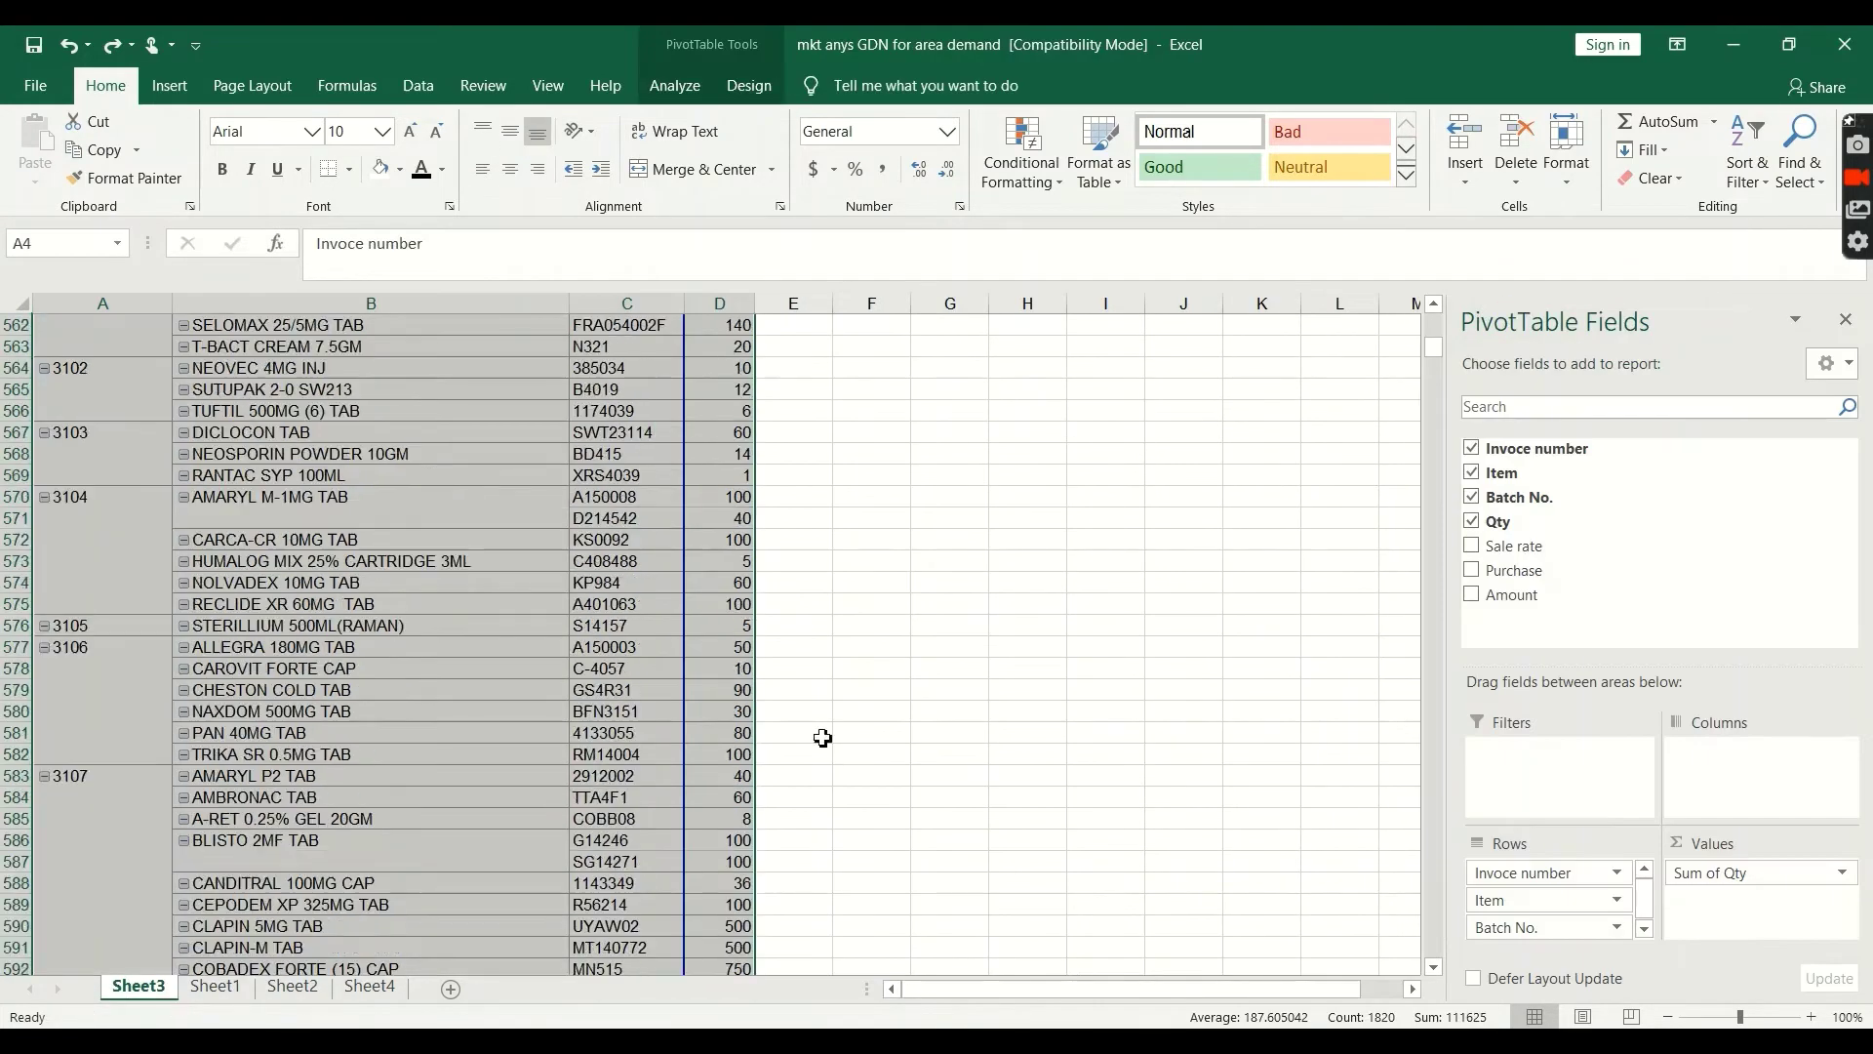
pyautogui.click(216, 987)
pyautogui.click(290, 988)
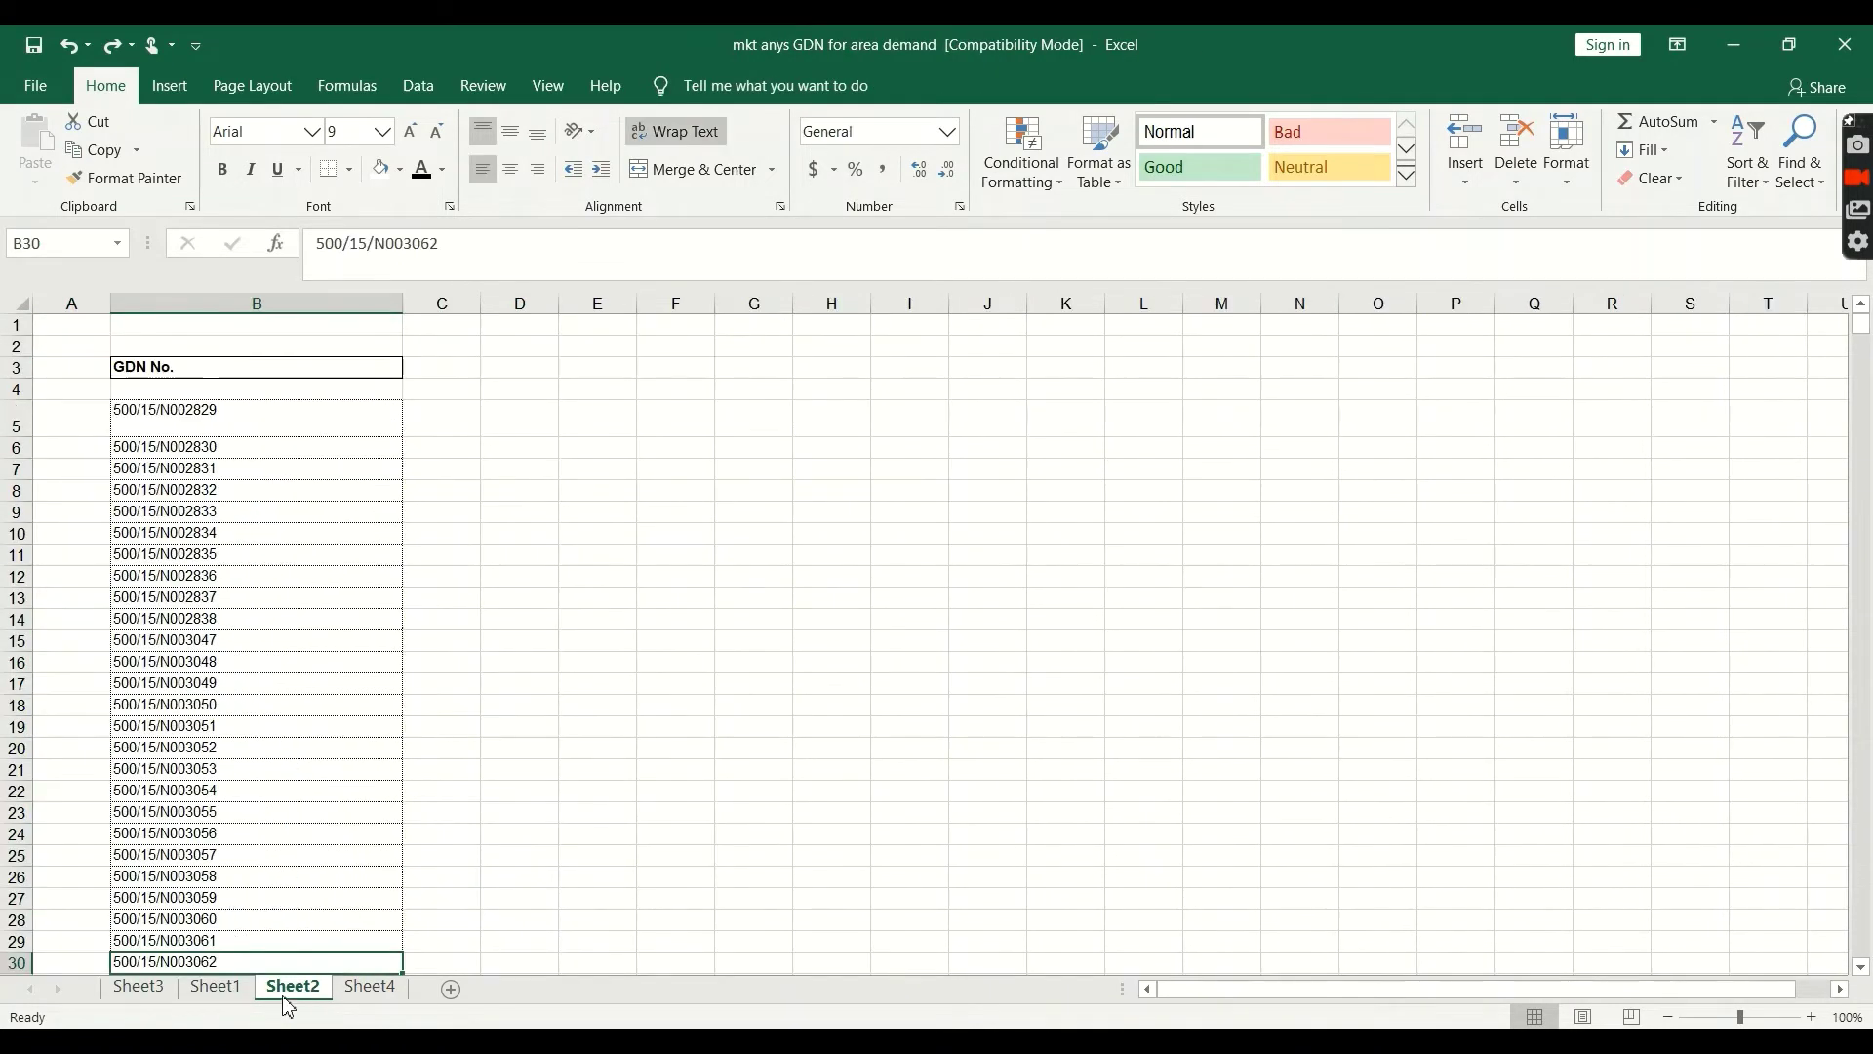
pyautogui.click(342, 987)
pyautogui.rightClick(291, 988)
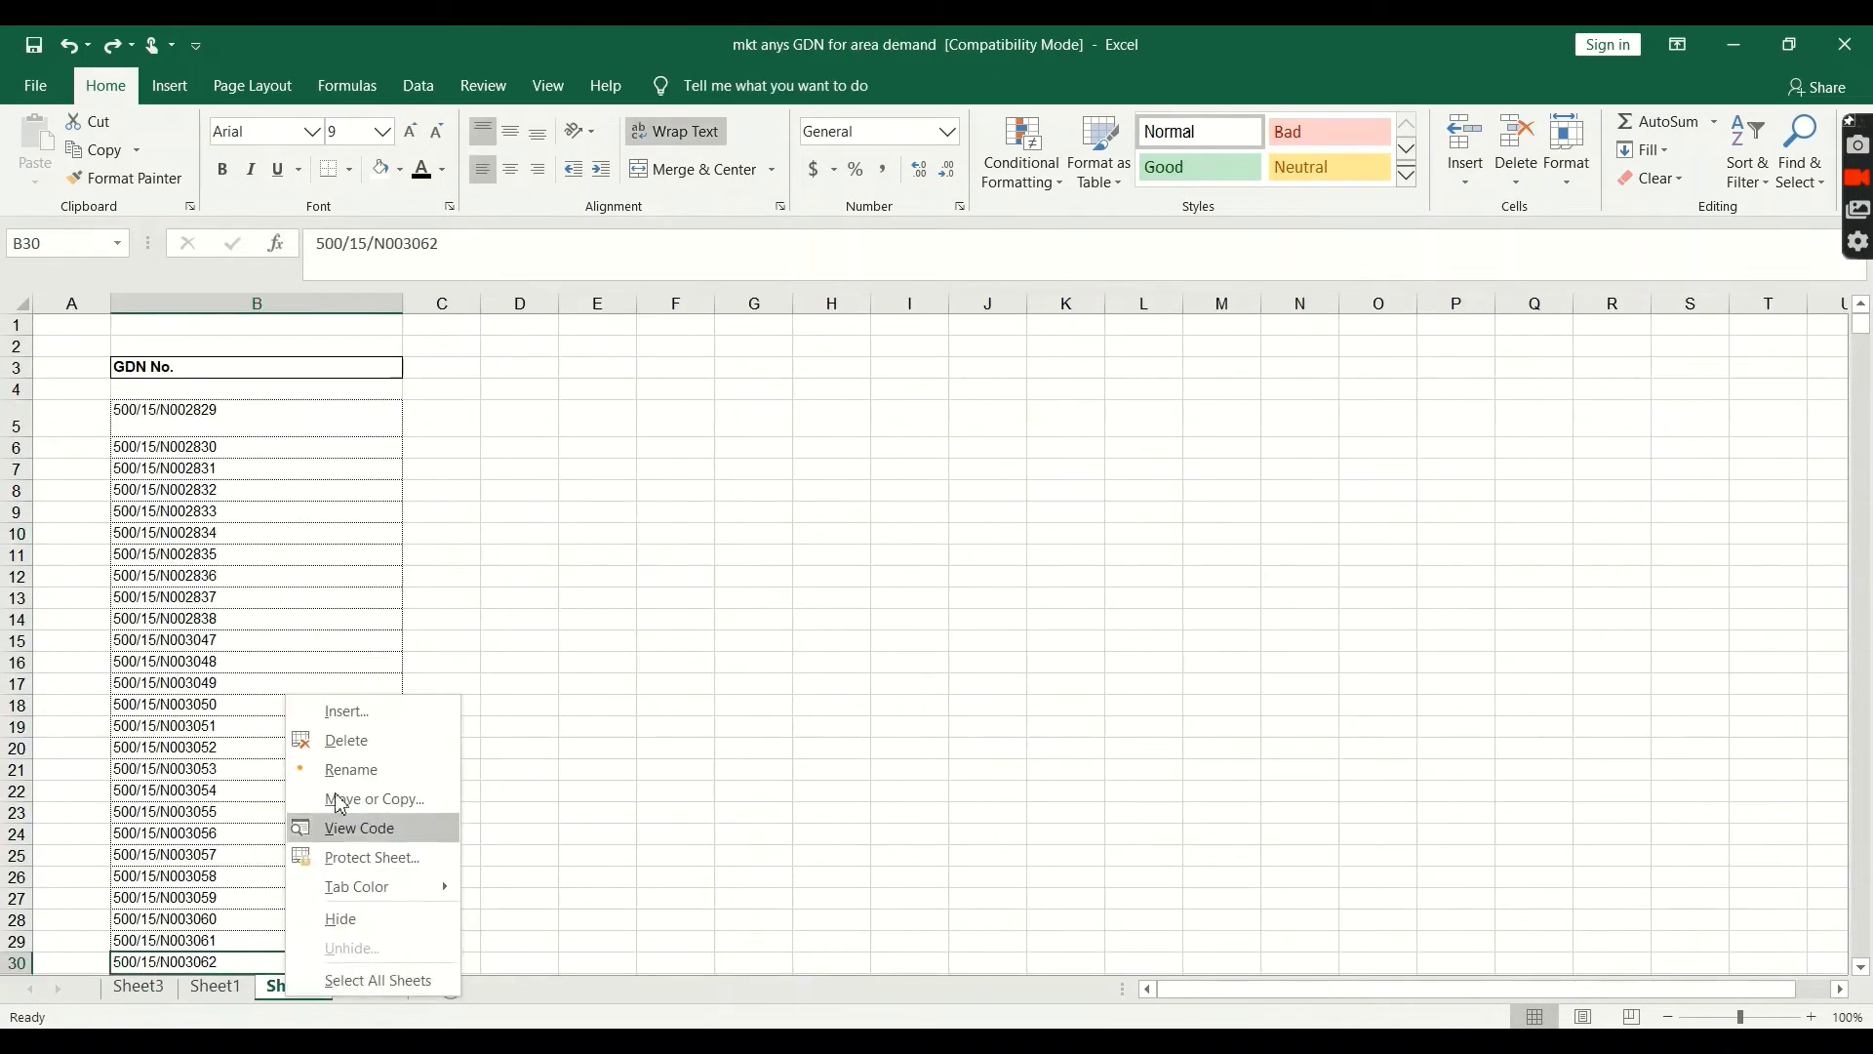
pyautogui.click(351, 742)
pyautogui.click(928, 611)
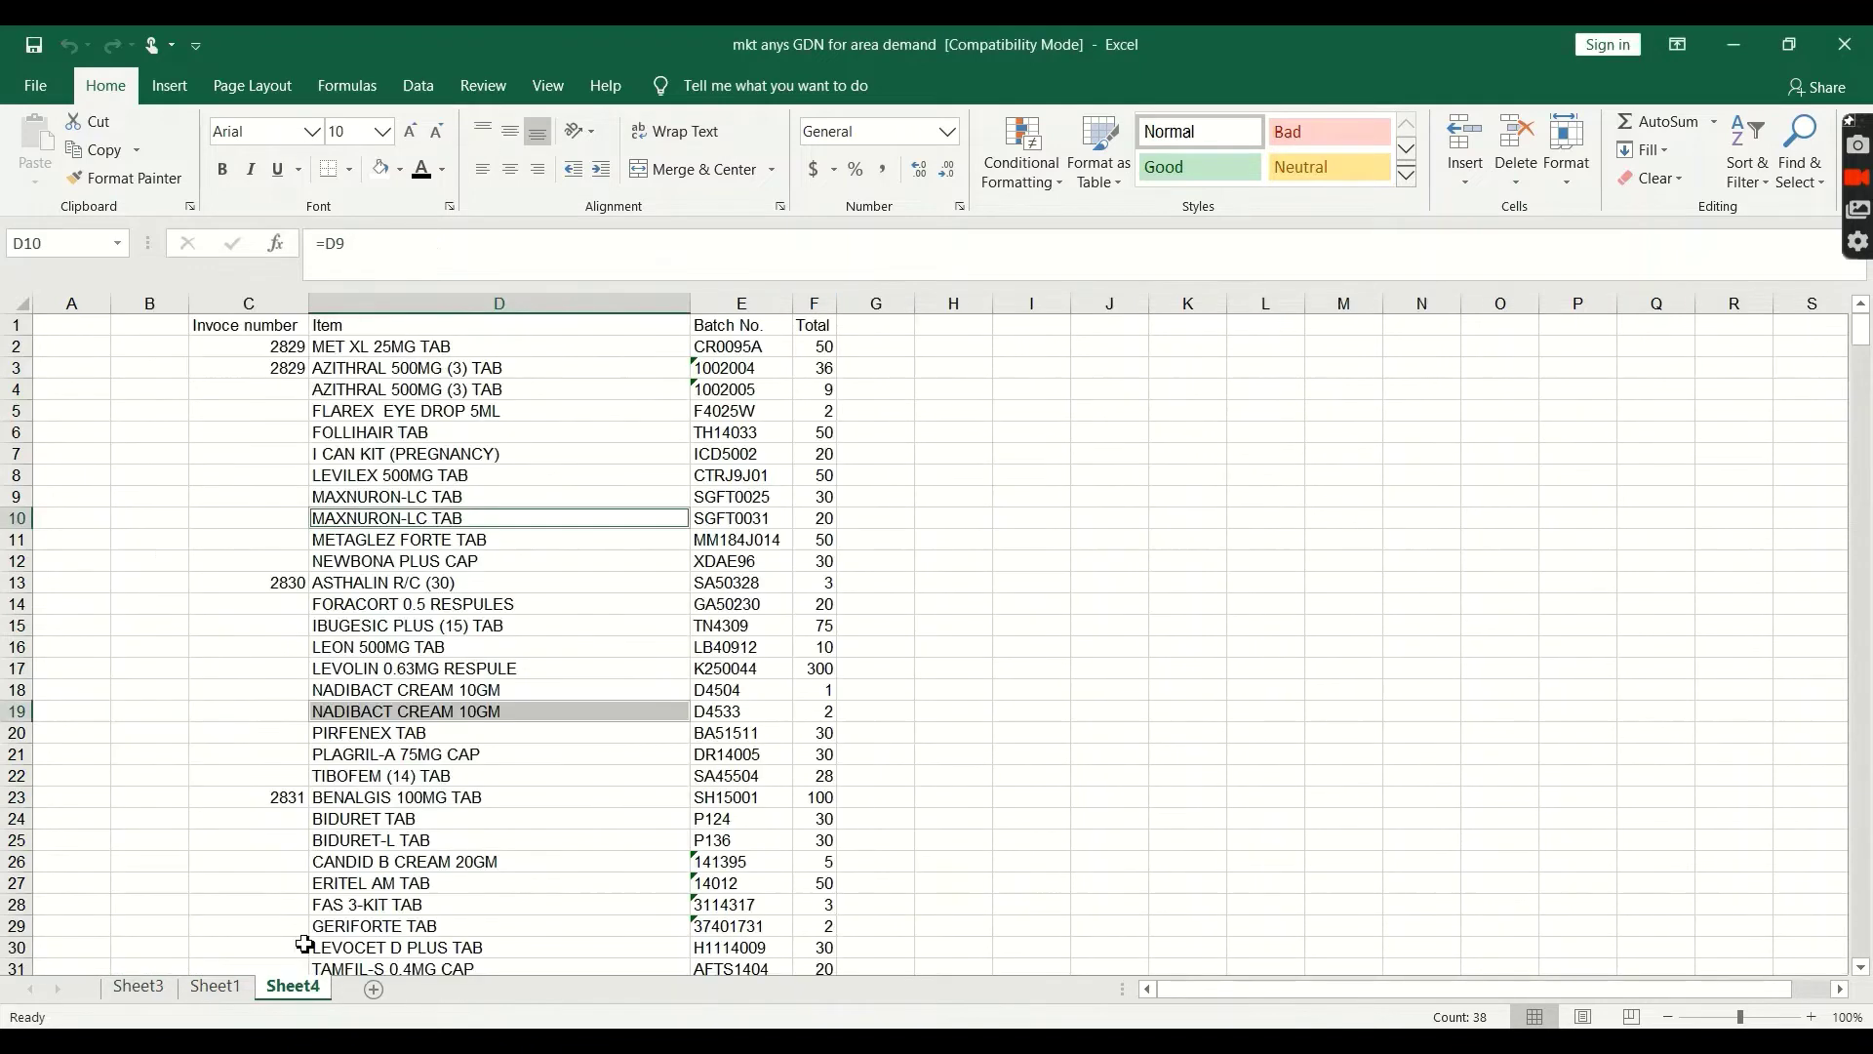
# Hide the Qty column on Sheet1, keeping Sheet4 as the list that shows quantities
pyautogui.click(507, 561)
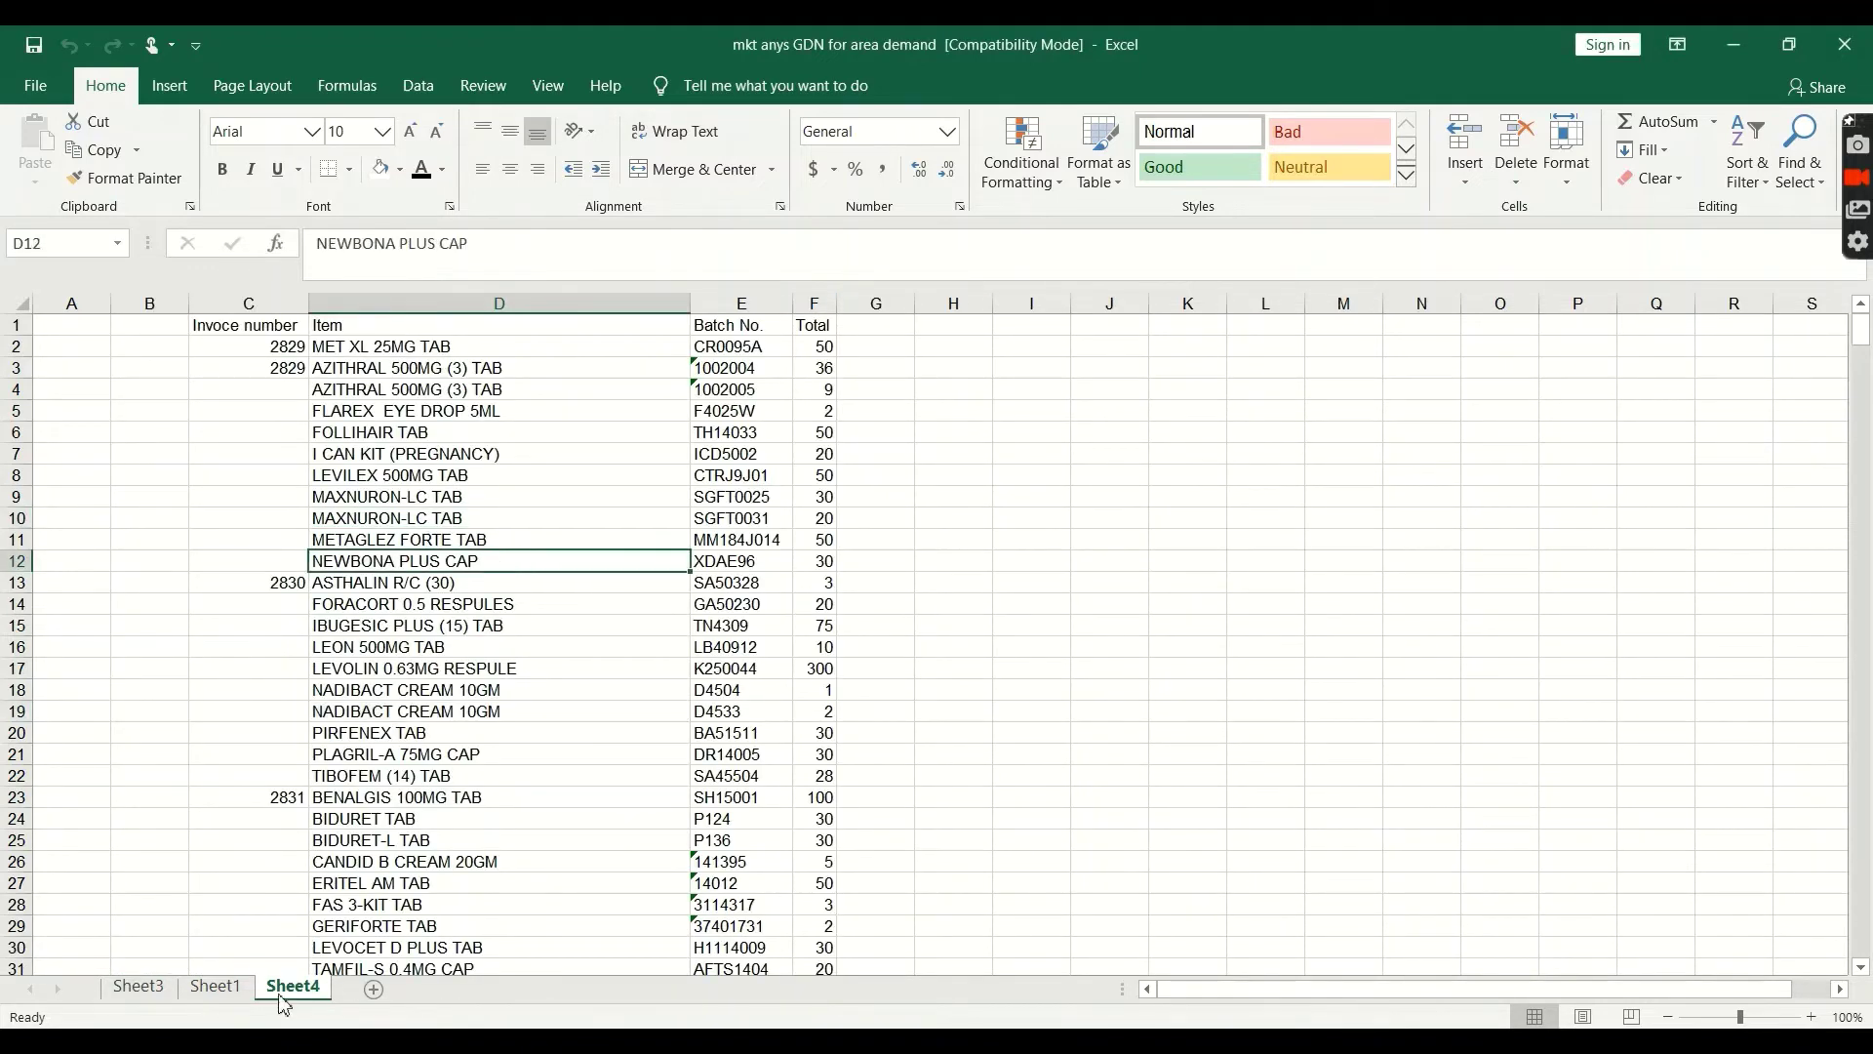
pyautogui.click(222, 987)
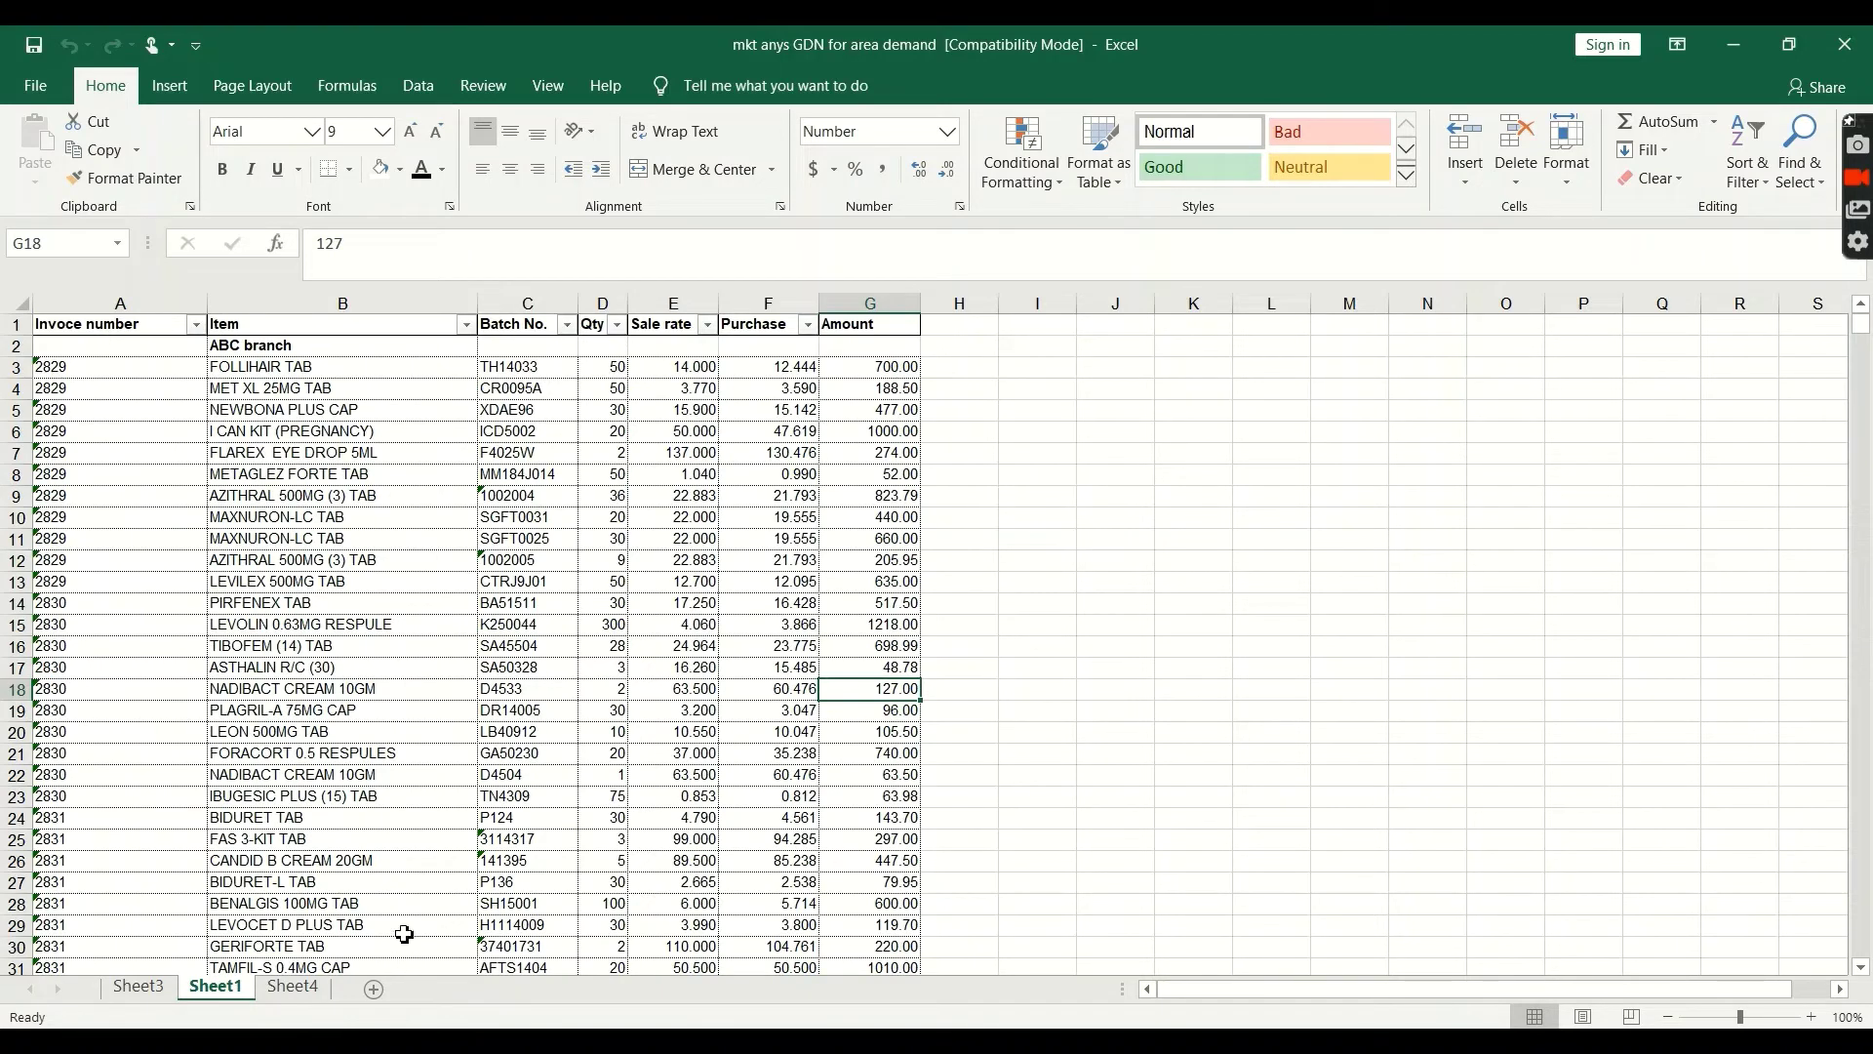
pyautogui.click(313, 987)
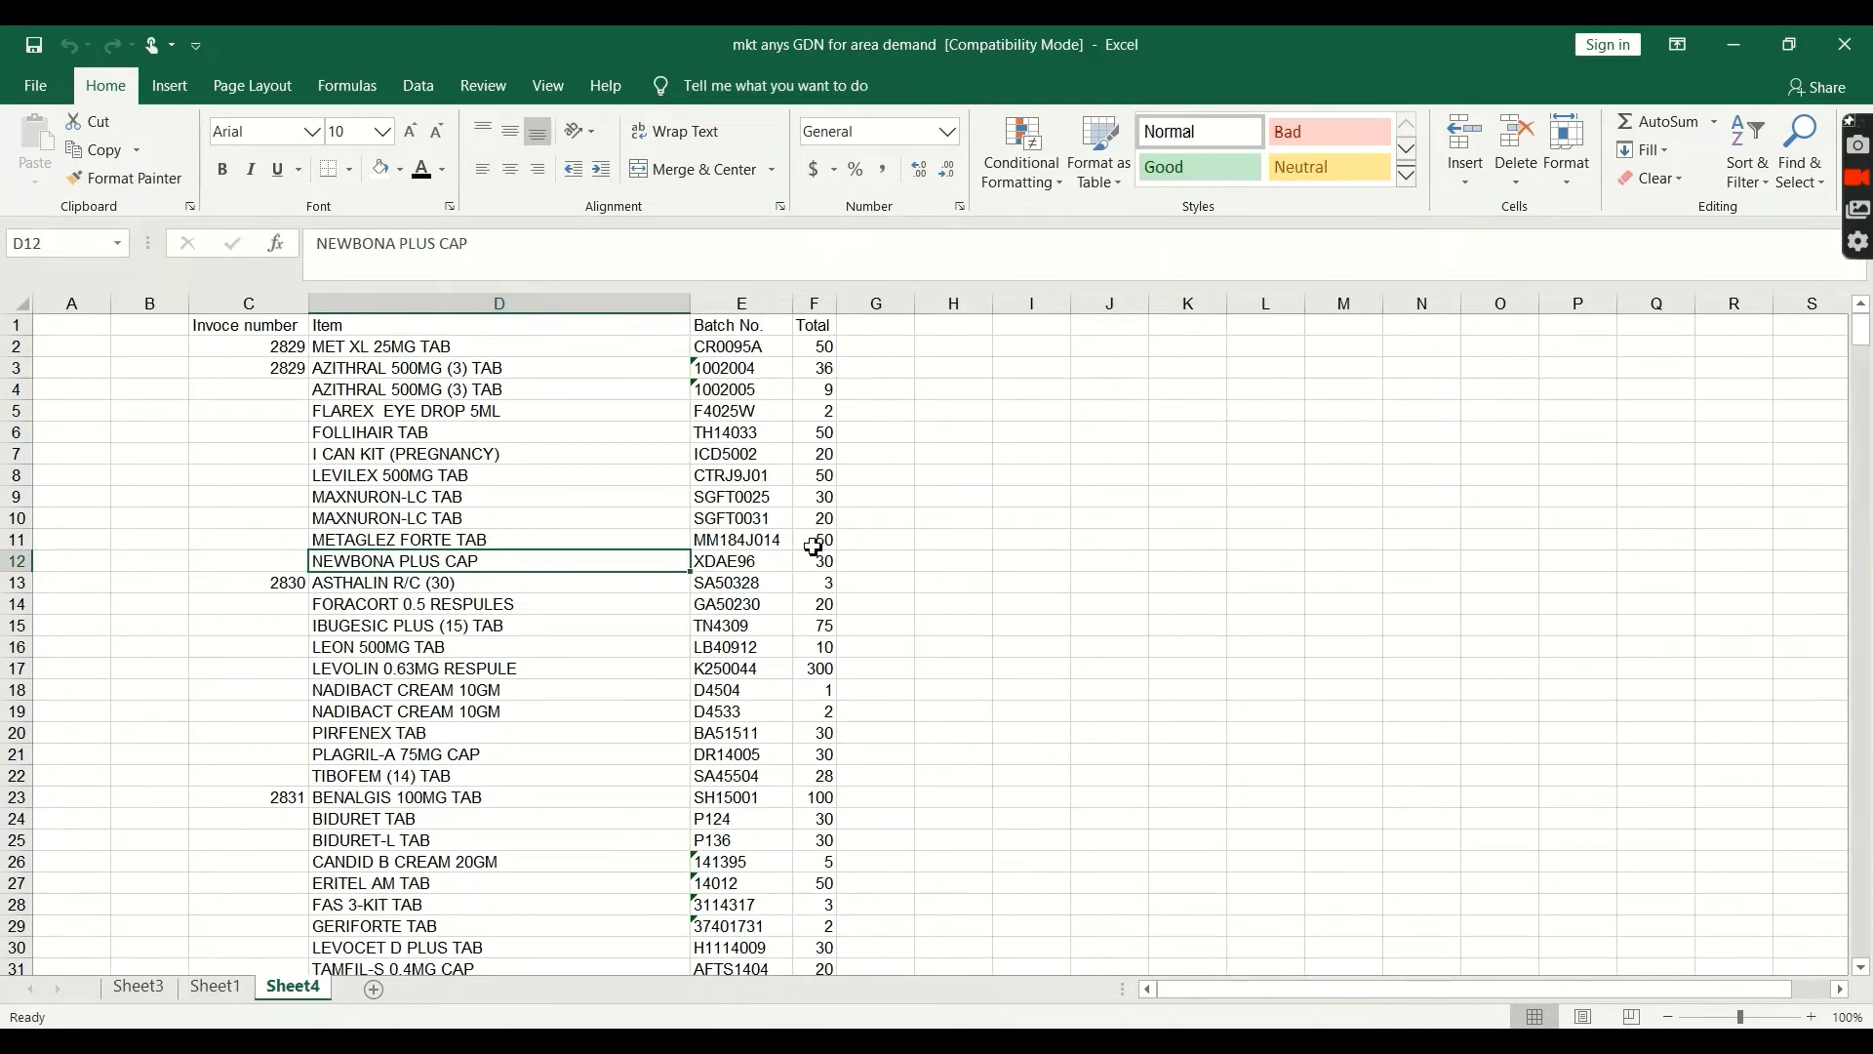
pyautogui.hotkey('ctrl', 'pageup')
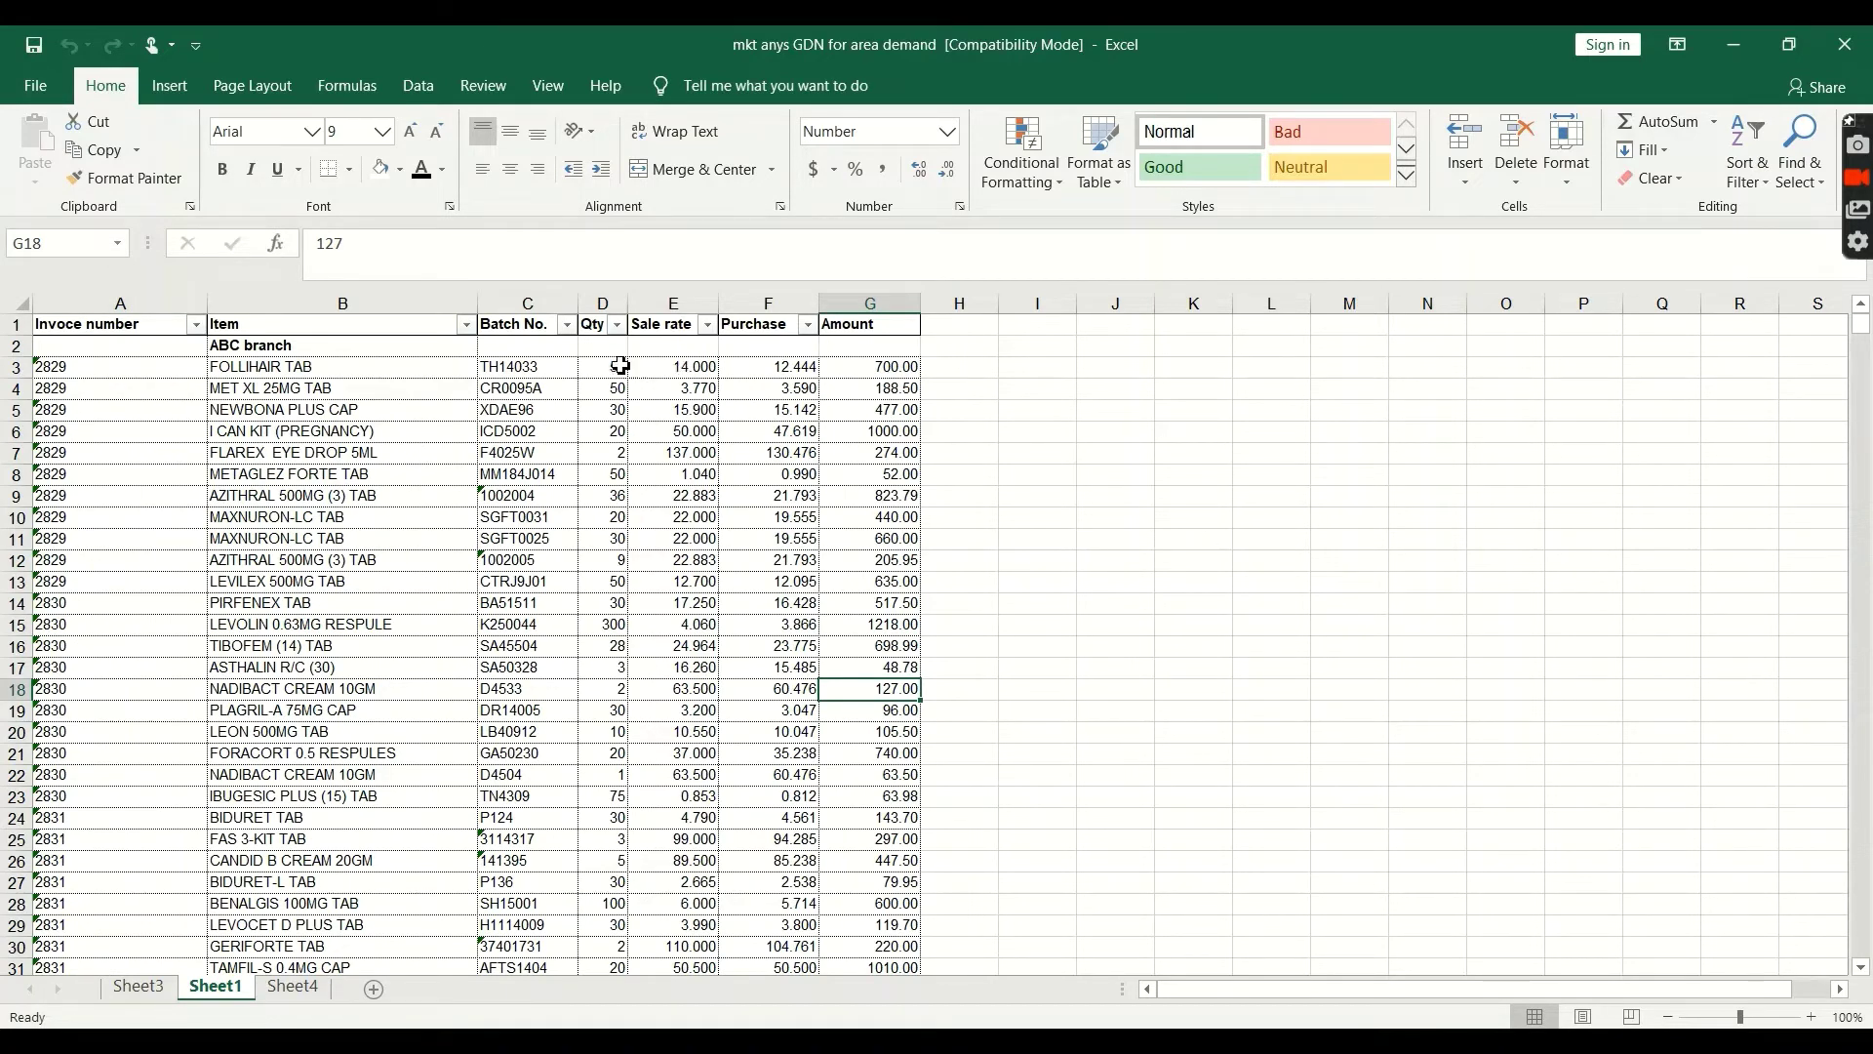
pyautogui.click(292, 988)
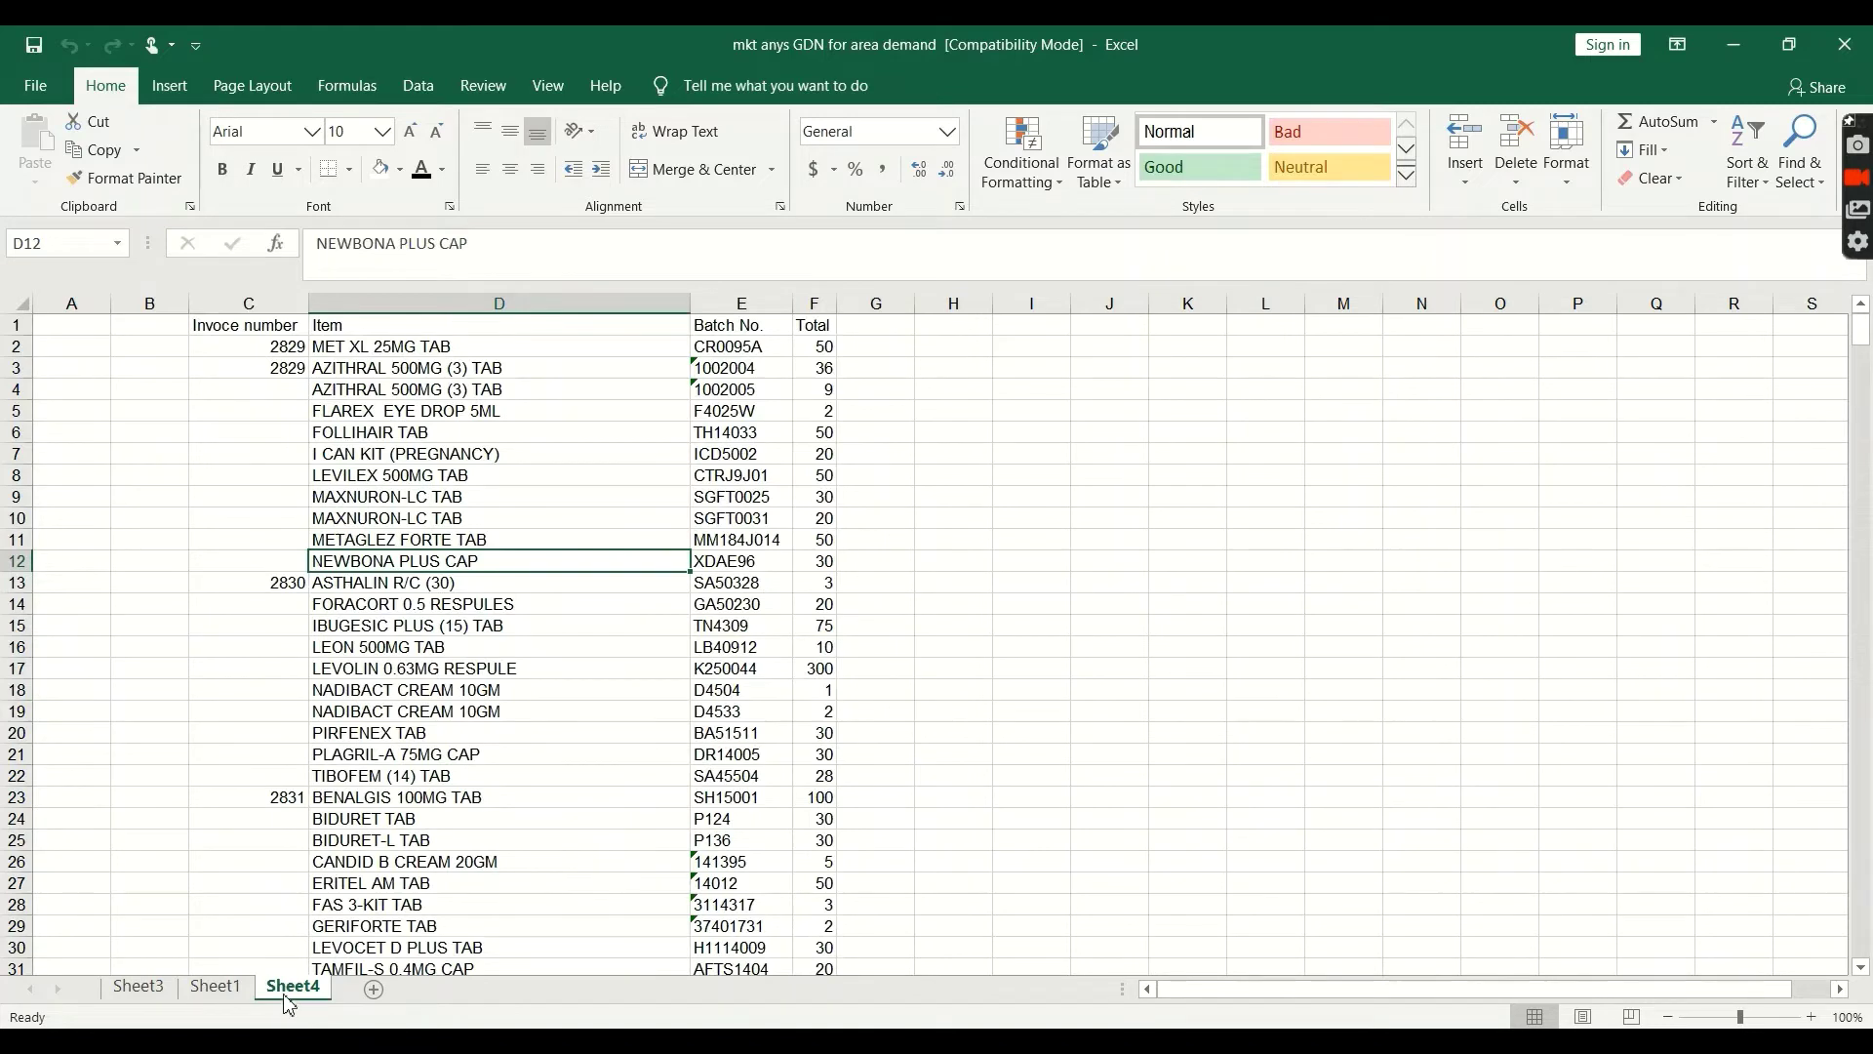
pyautogui.click(216, 987)
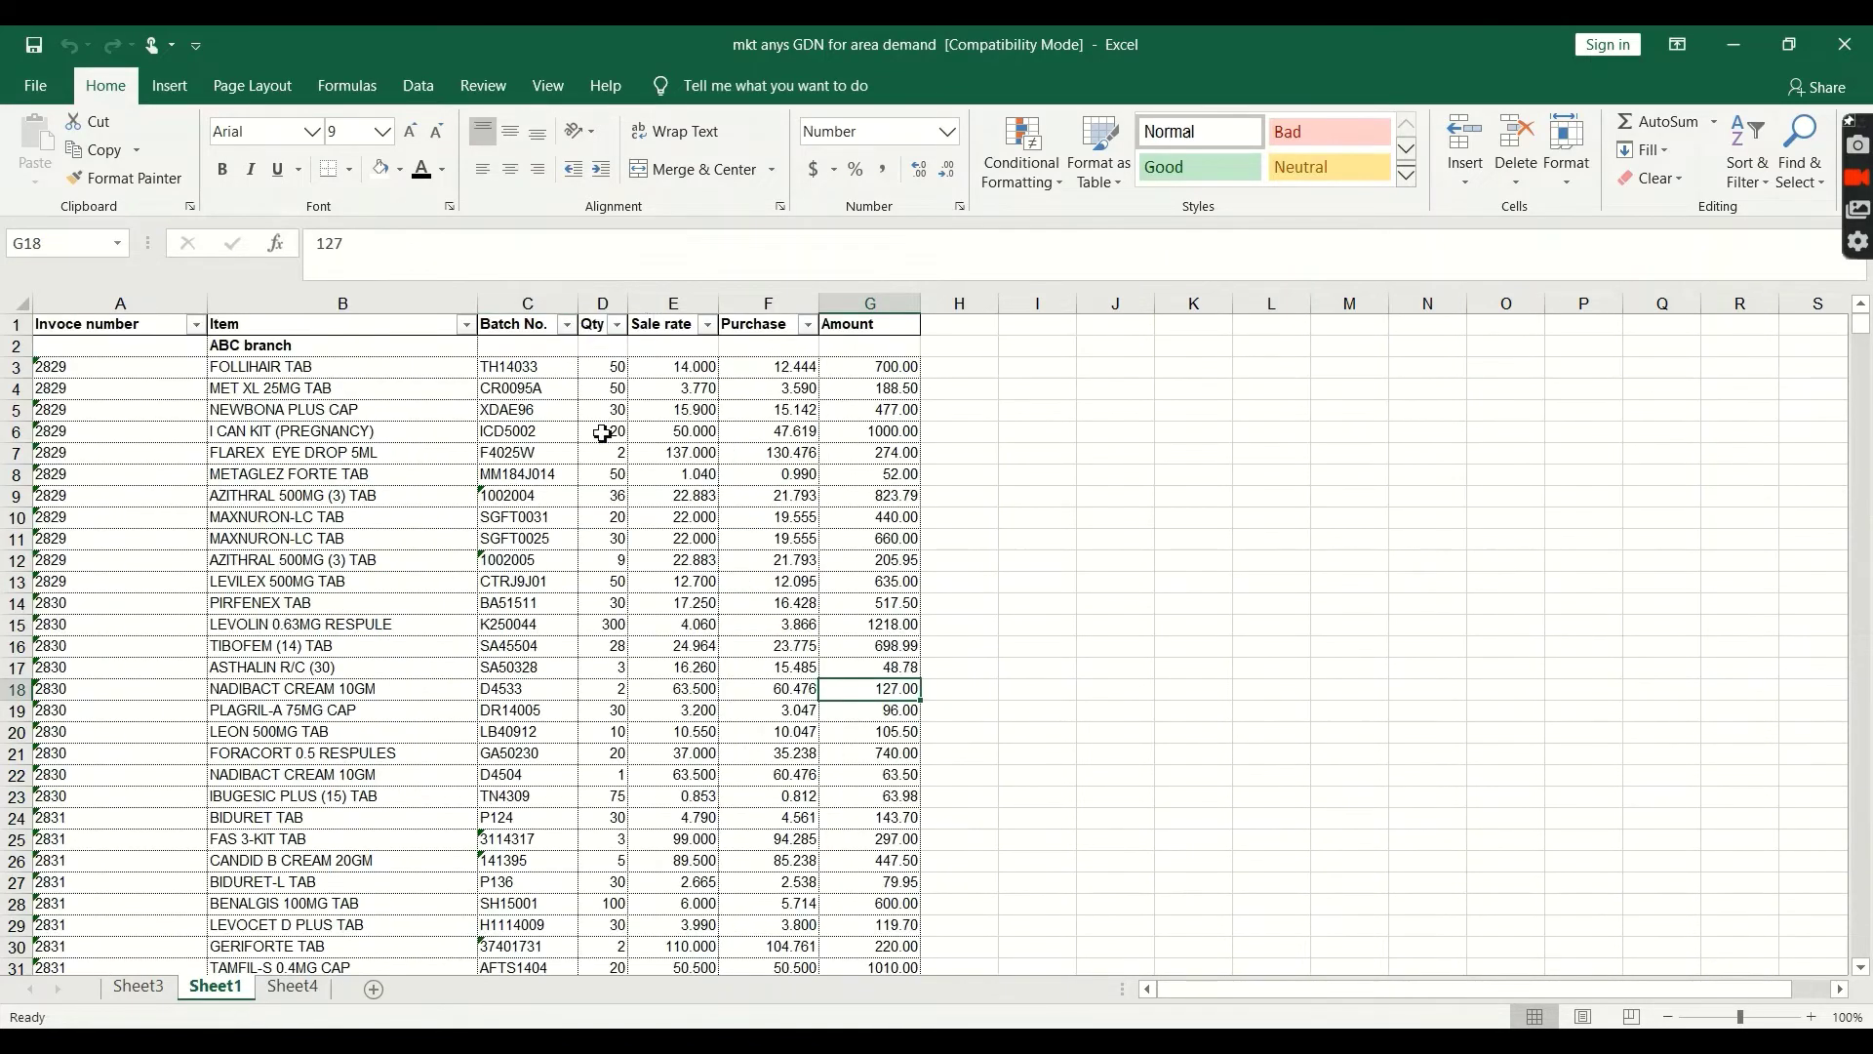
pyautogui.click(603, 303)
pyautogui.rightClick(601, 303)
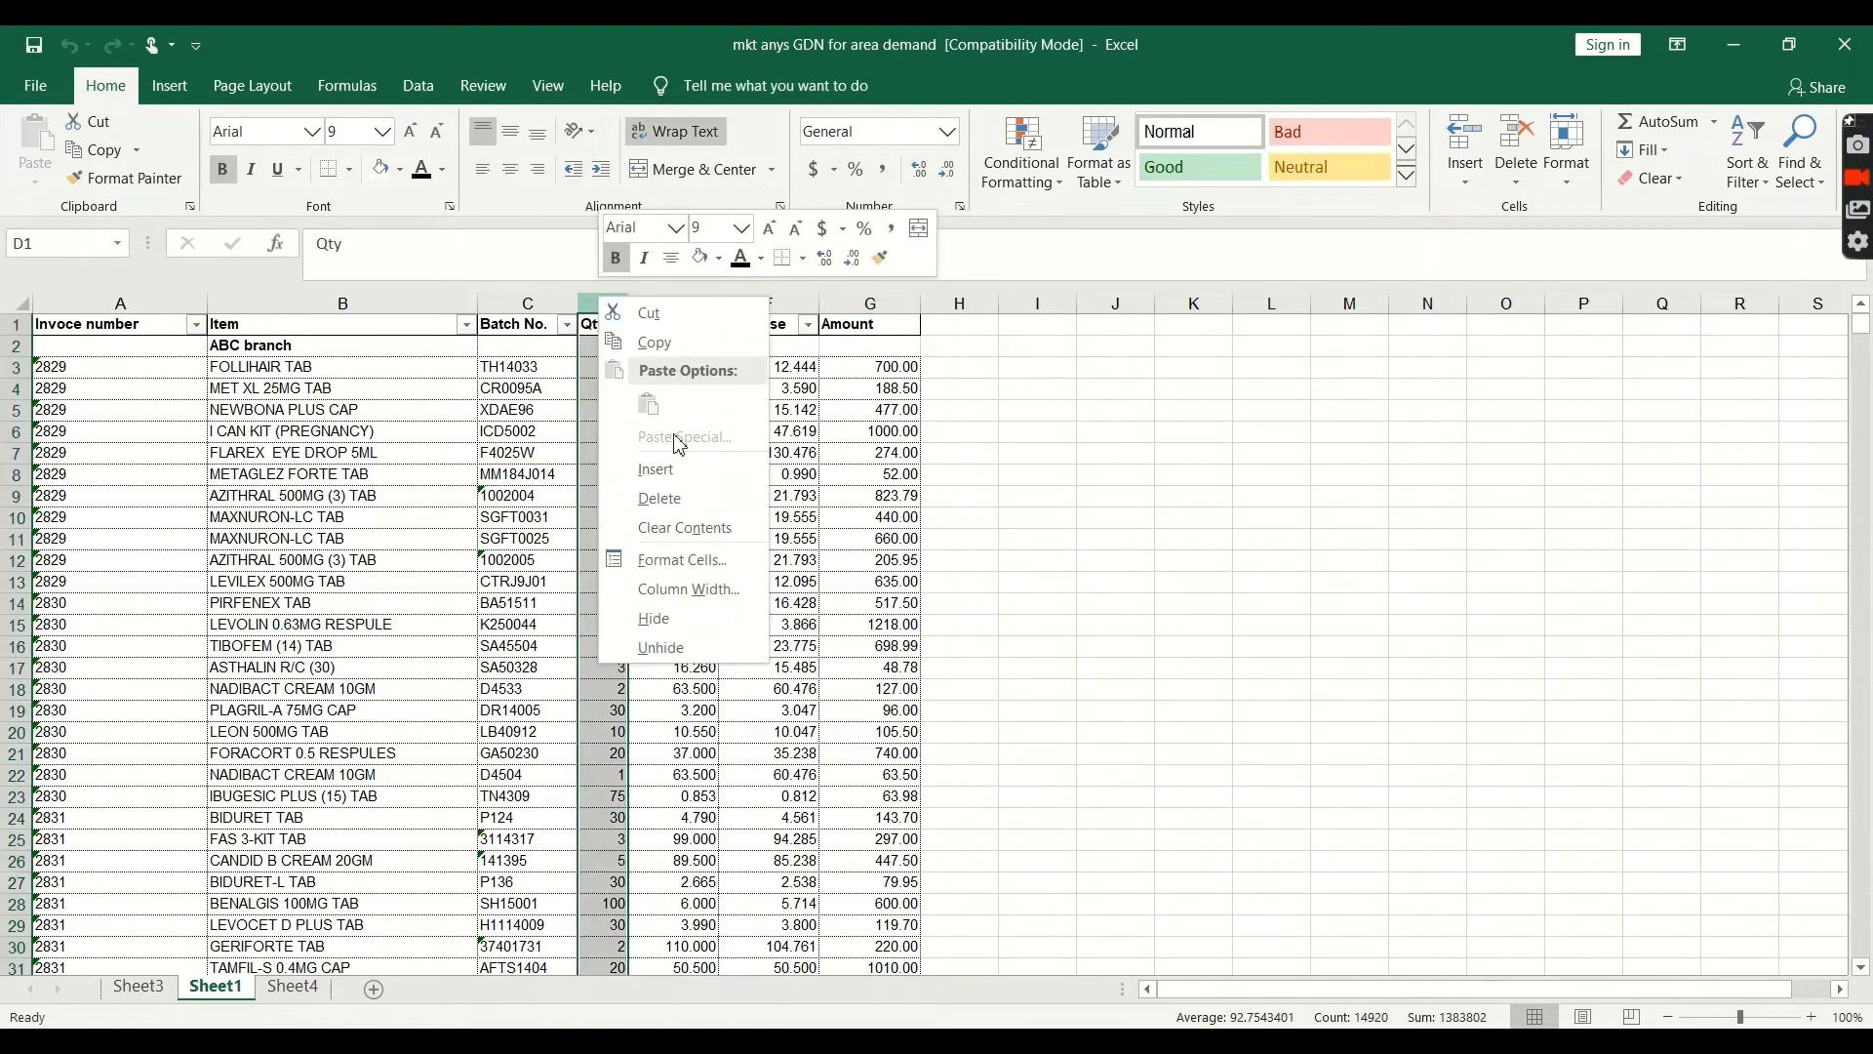
pyautogui.click(654, 618)
pyautogui.click(780, 538)
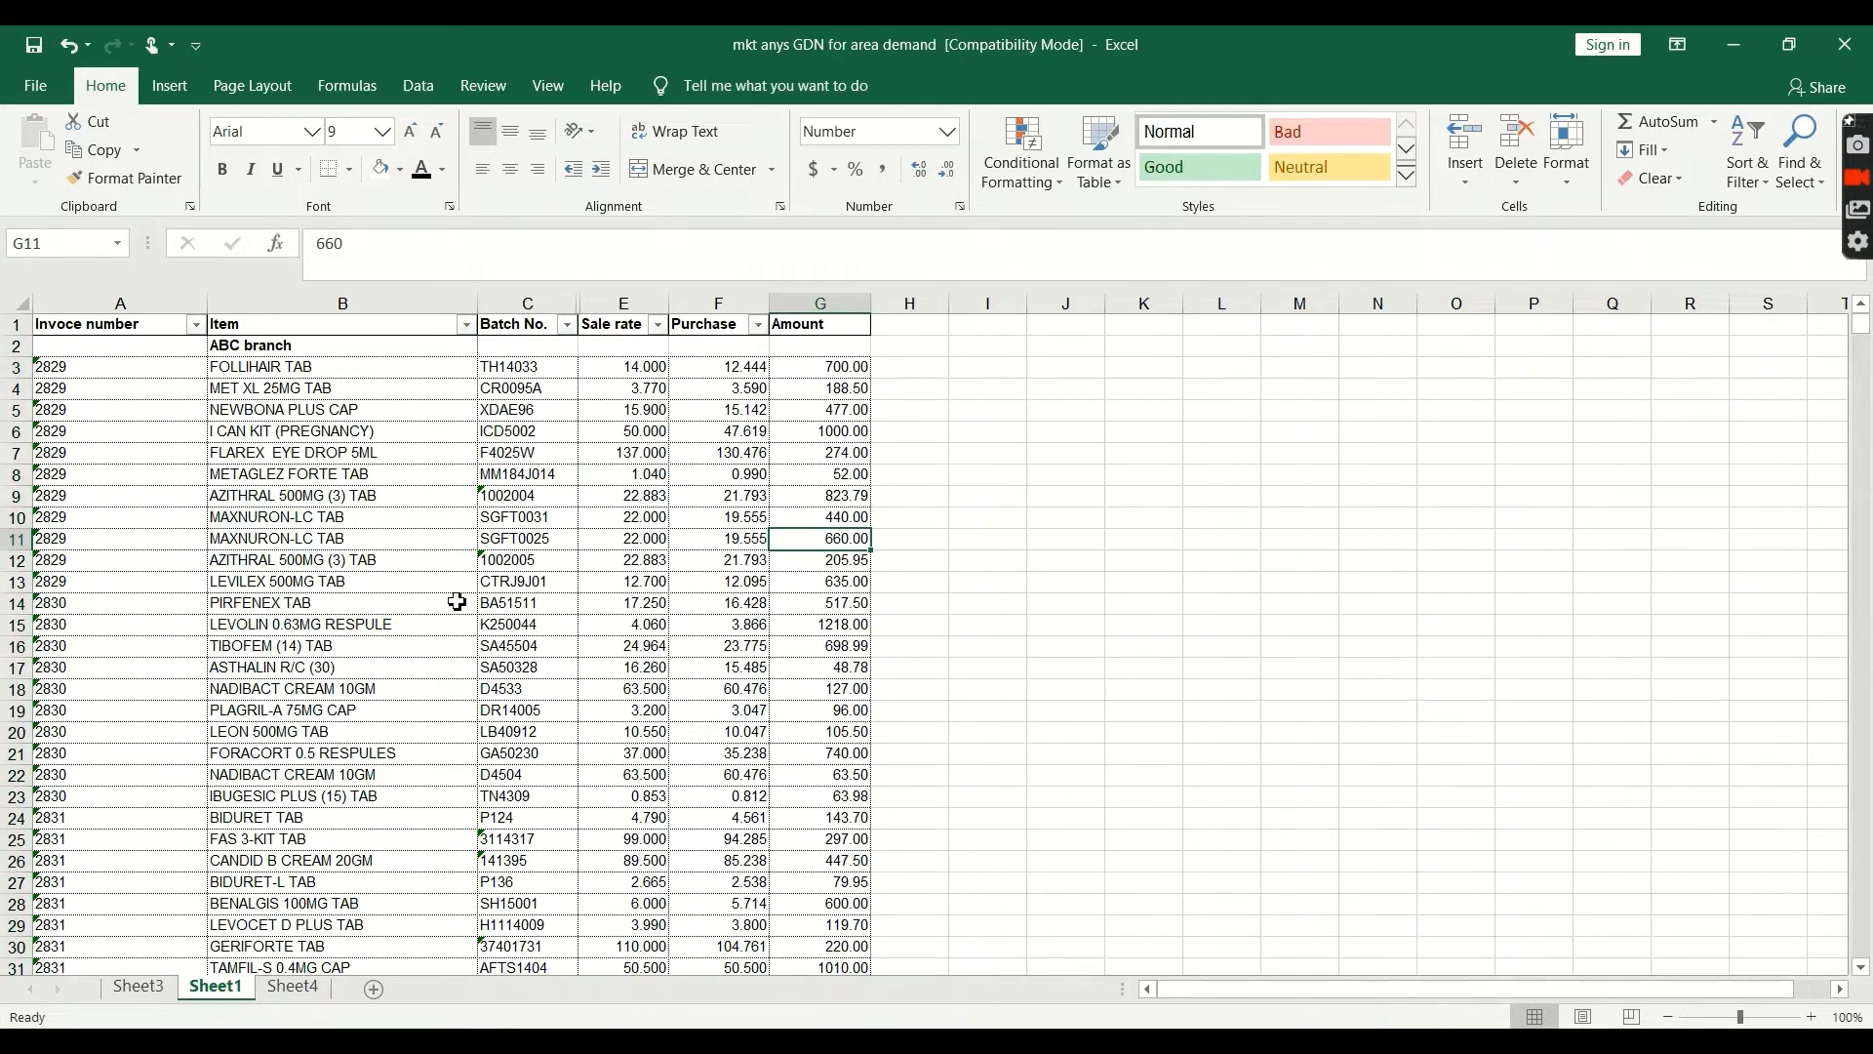
# Compare the item and batch number entries on Sheet4 with those on Sheet1
pyautogui.click(292, 985)
pyautogui.click(392, 361)
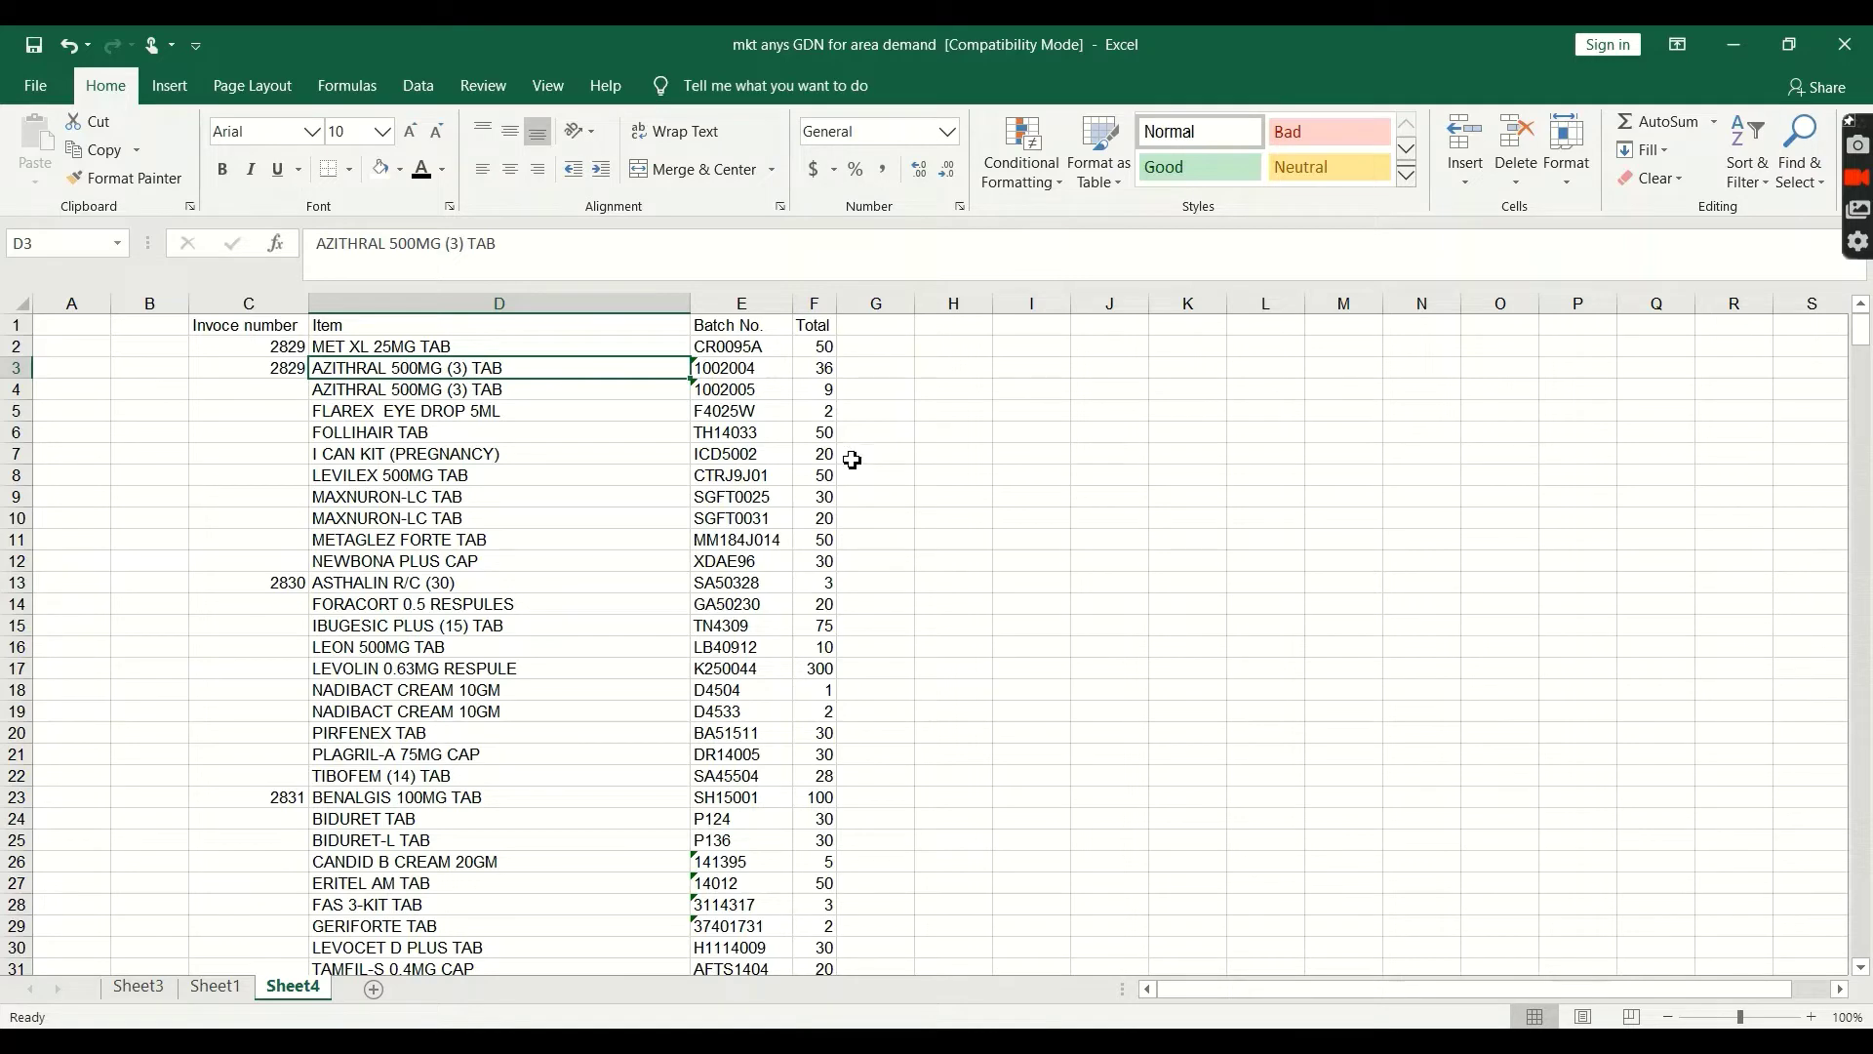
pyautogui.click(219, 986)
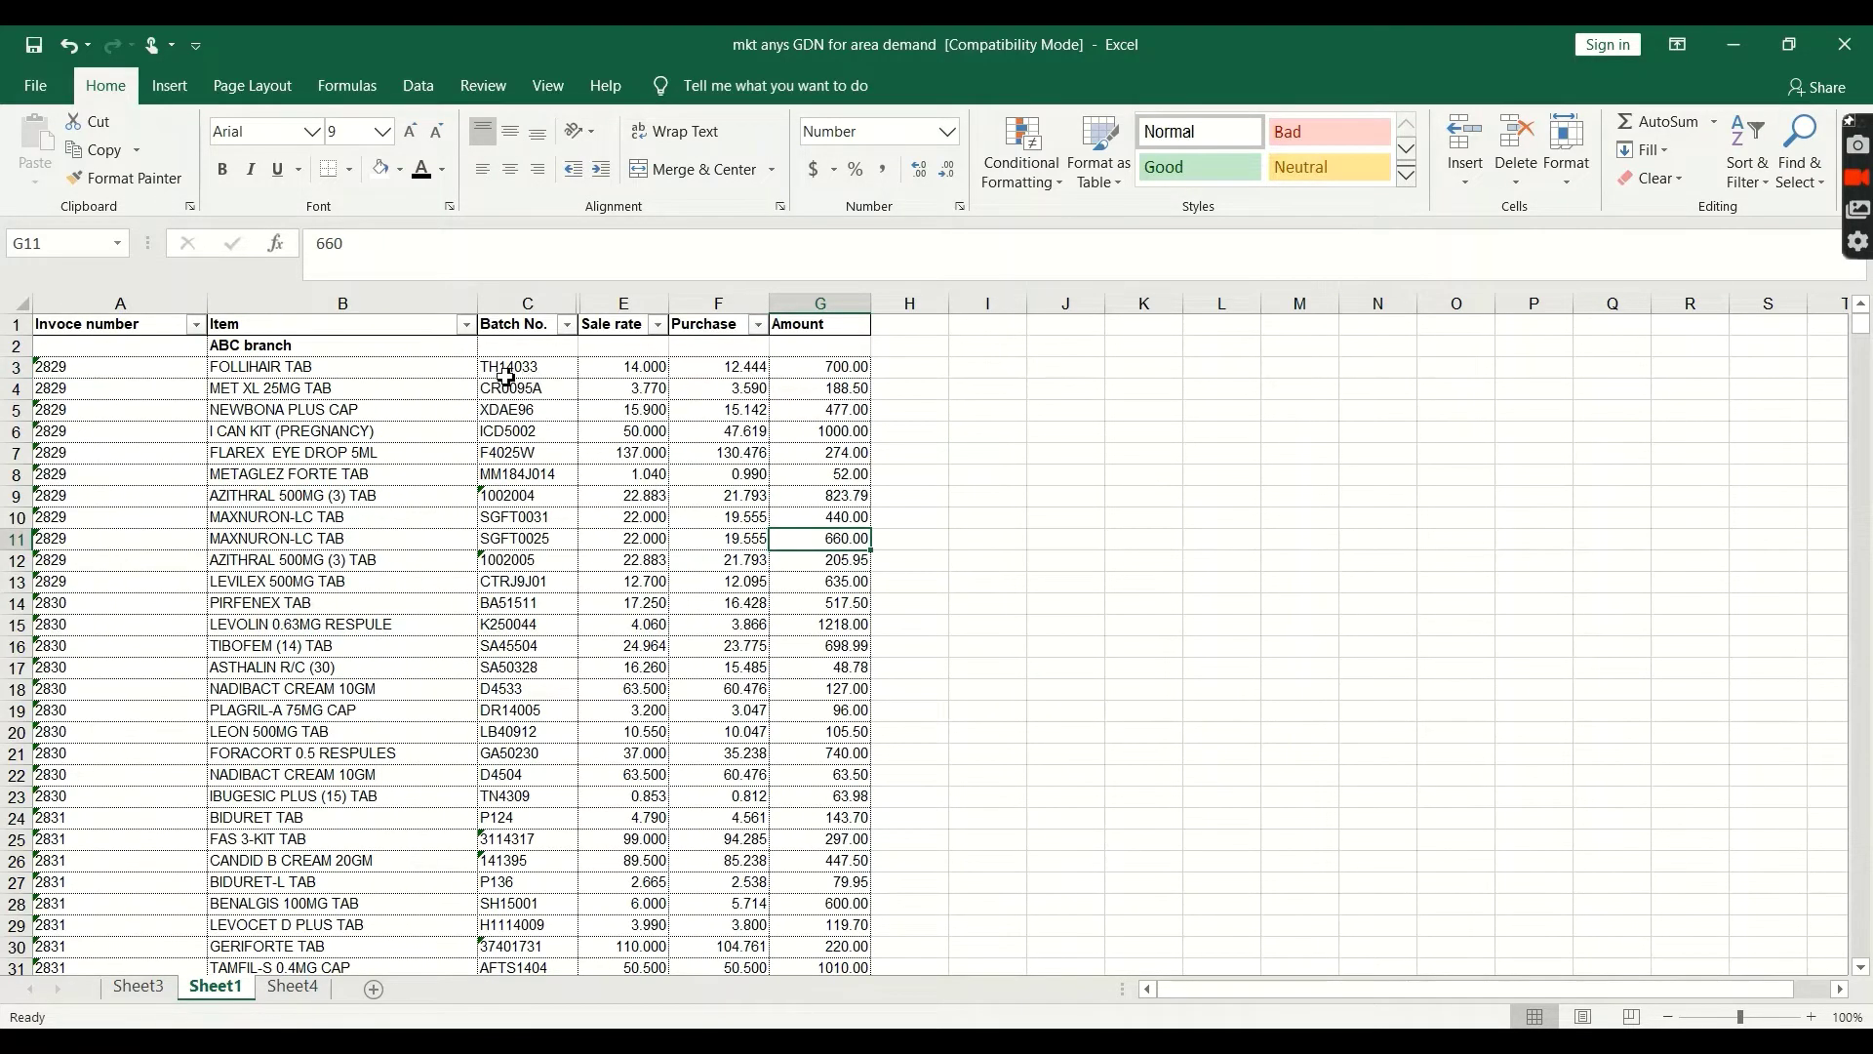
pyautogui.click(293, 987)
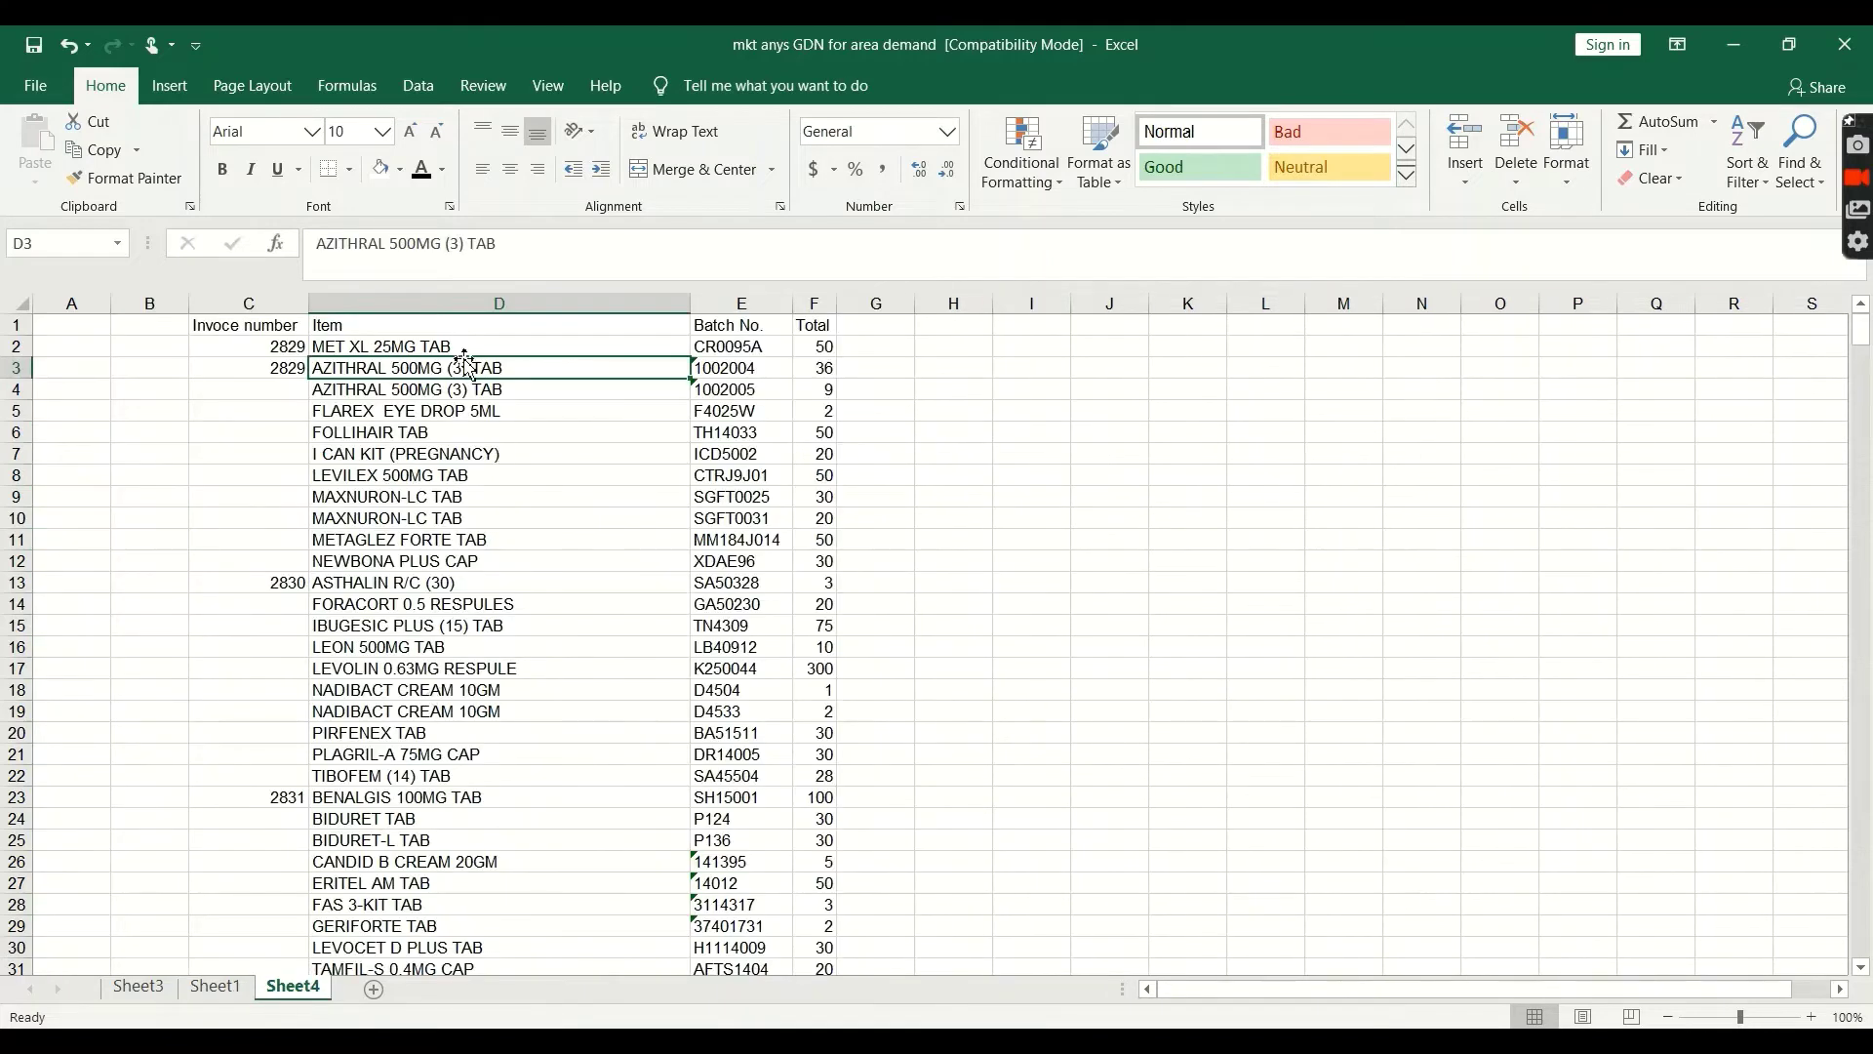
pyautogui.click(229, 989)
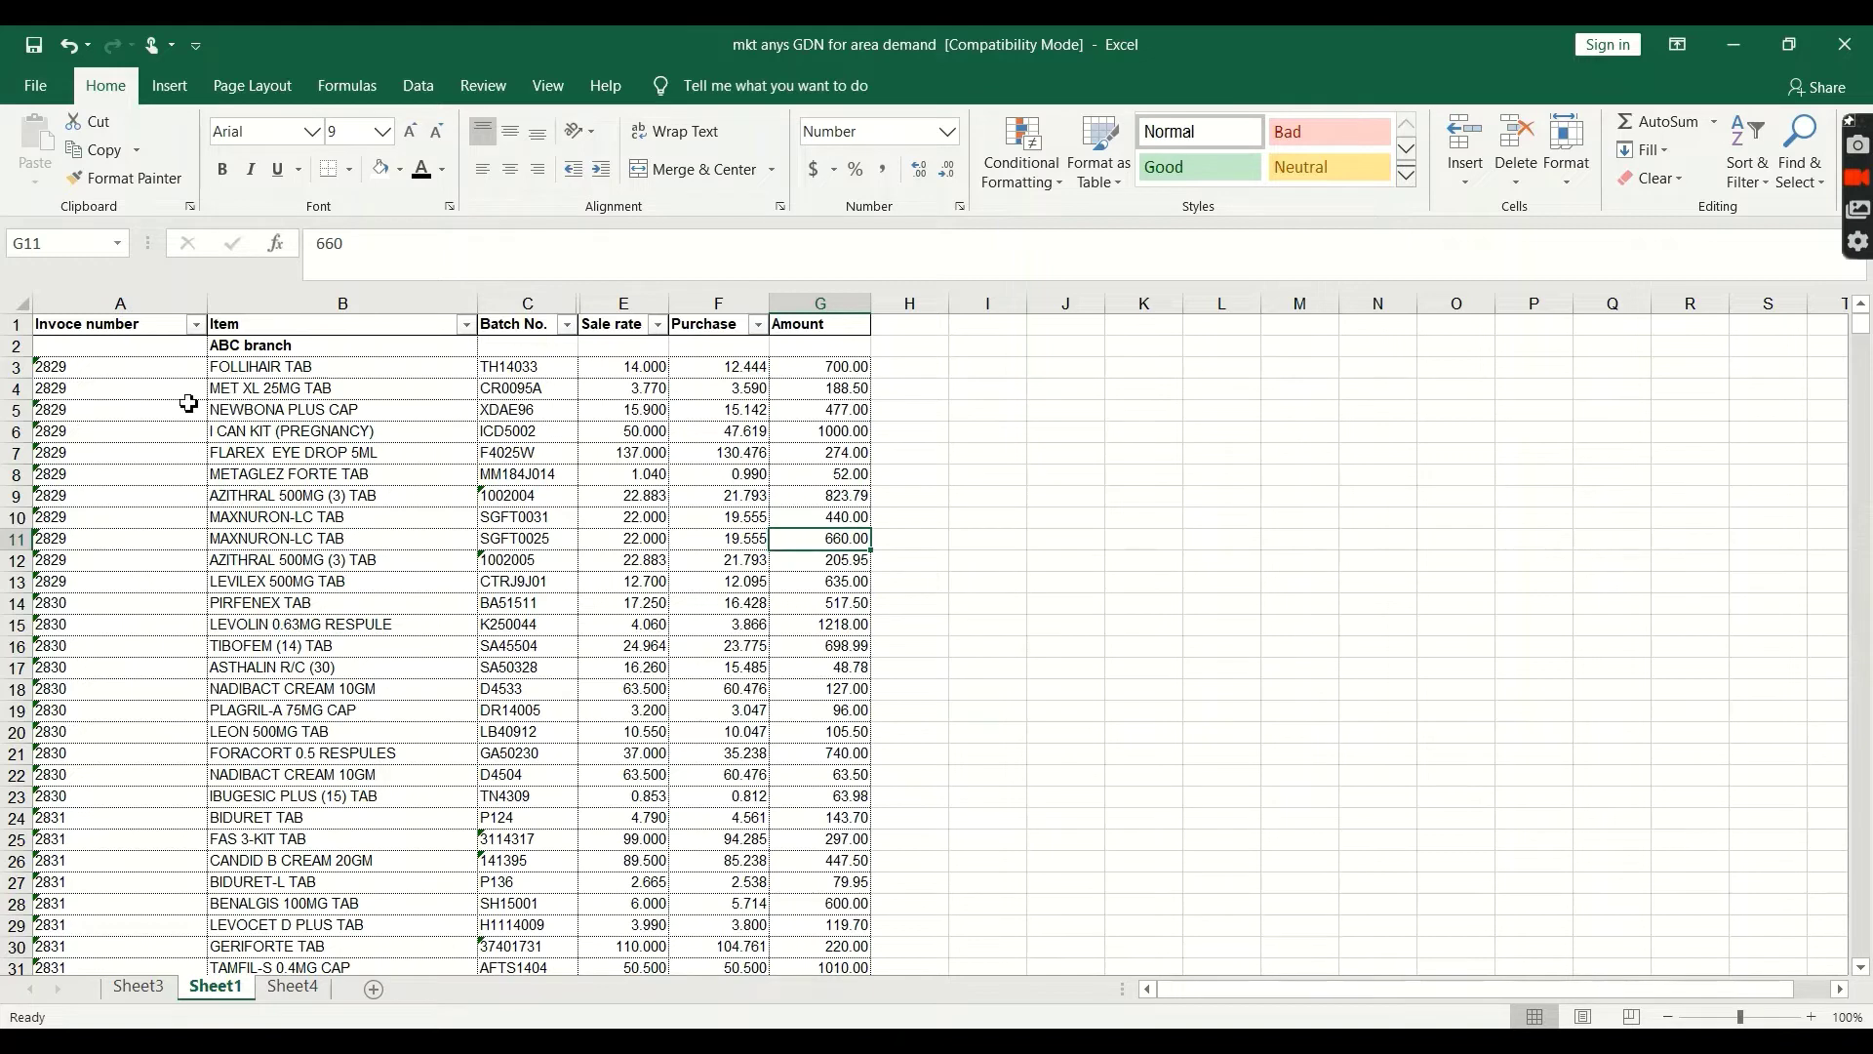
pyautogui.click(293, 987)
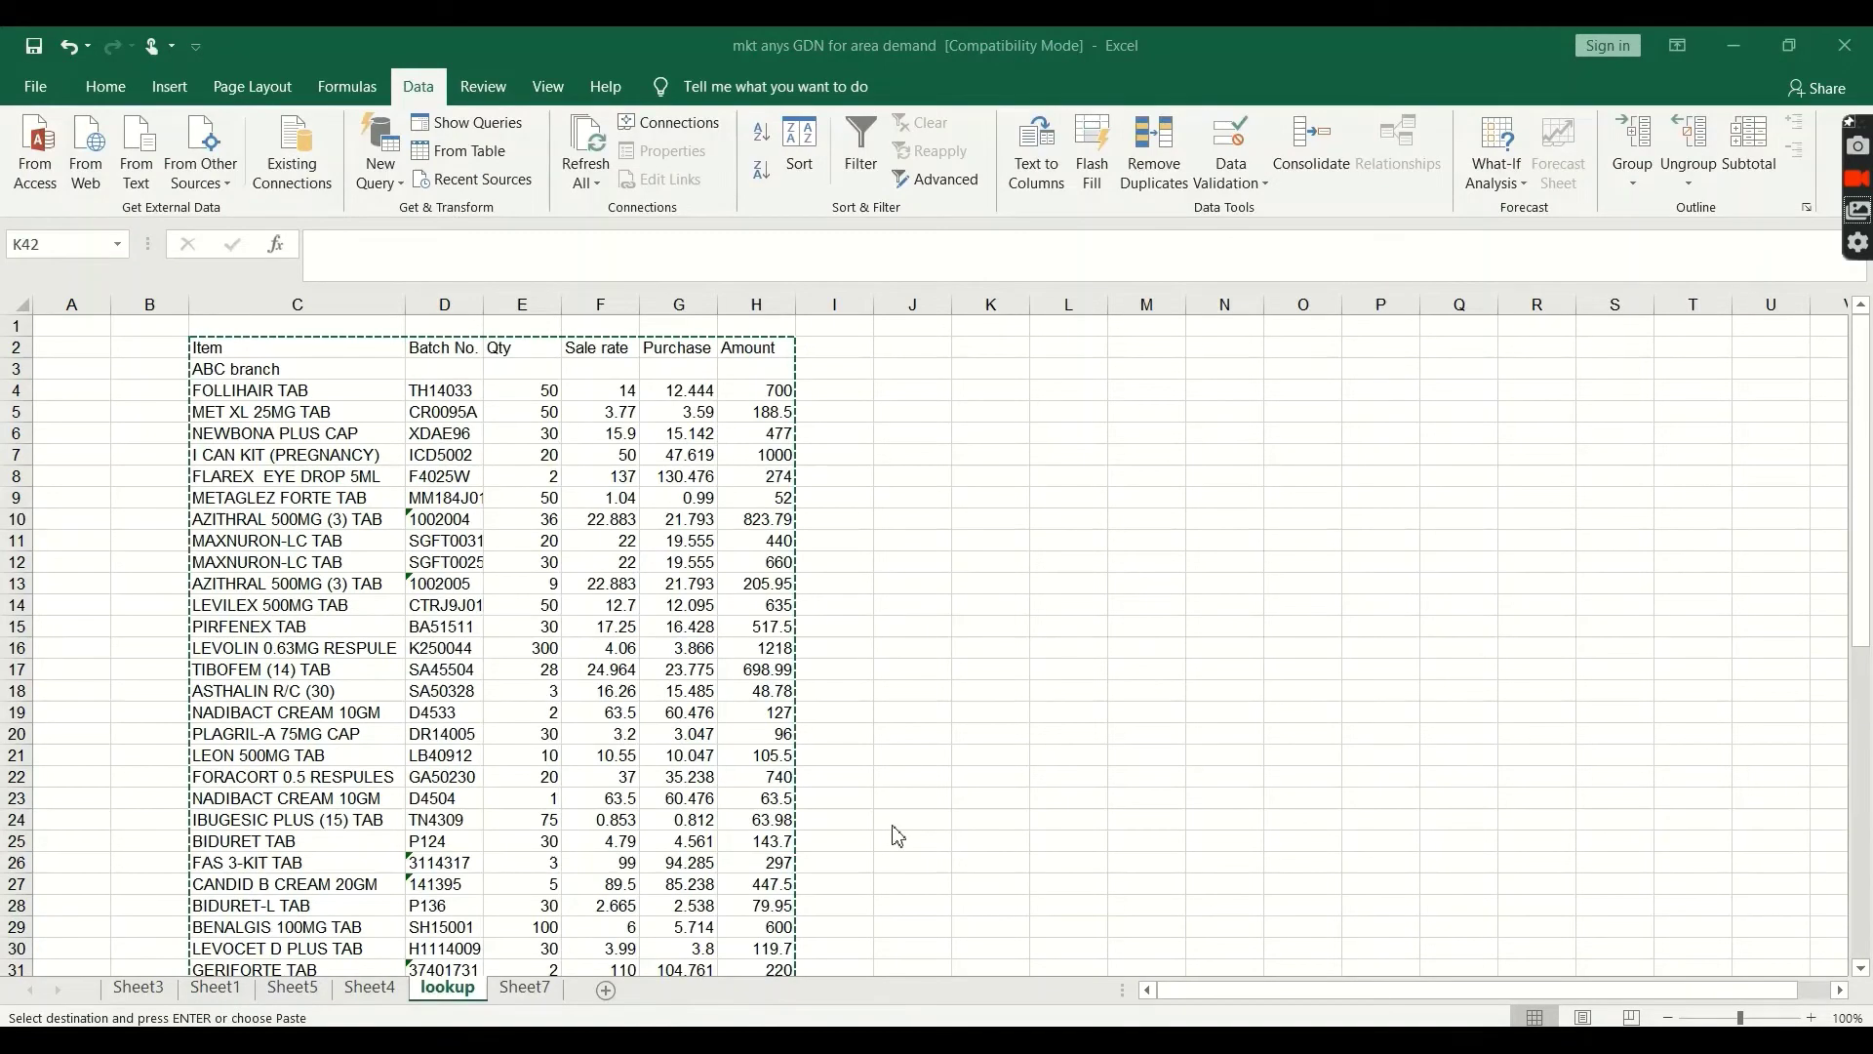
# Delete the ABC branch row on the lookup sheet and fit the Amount column's width to its contents
pyautogui.click(18, 368)
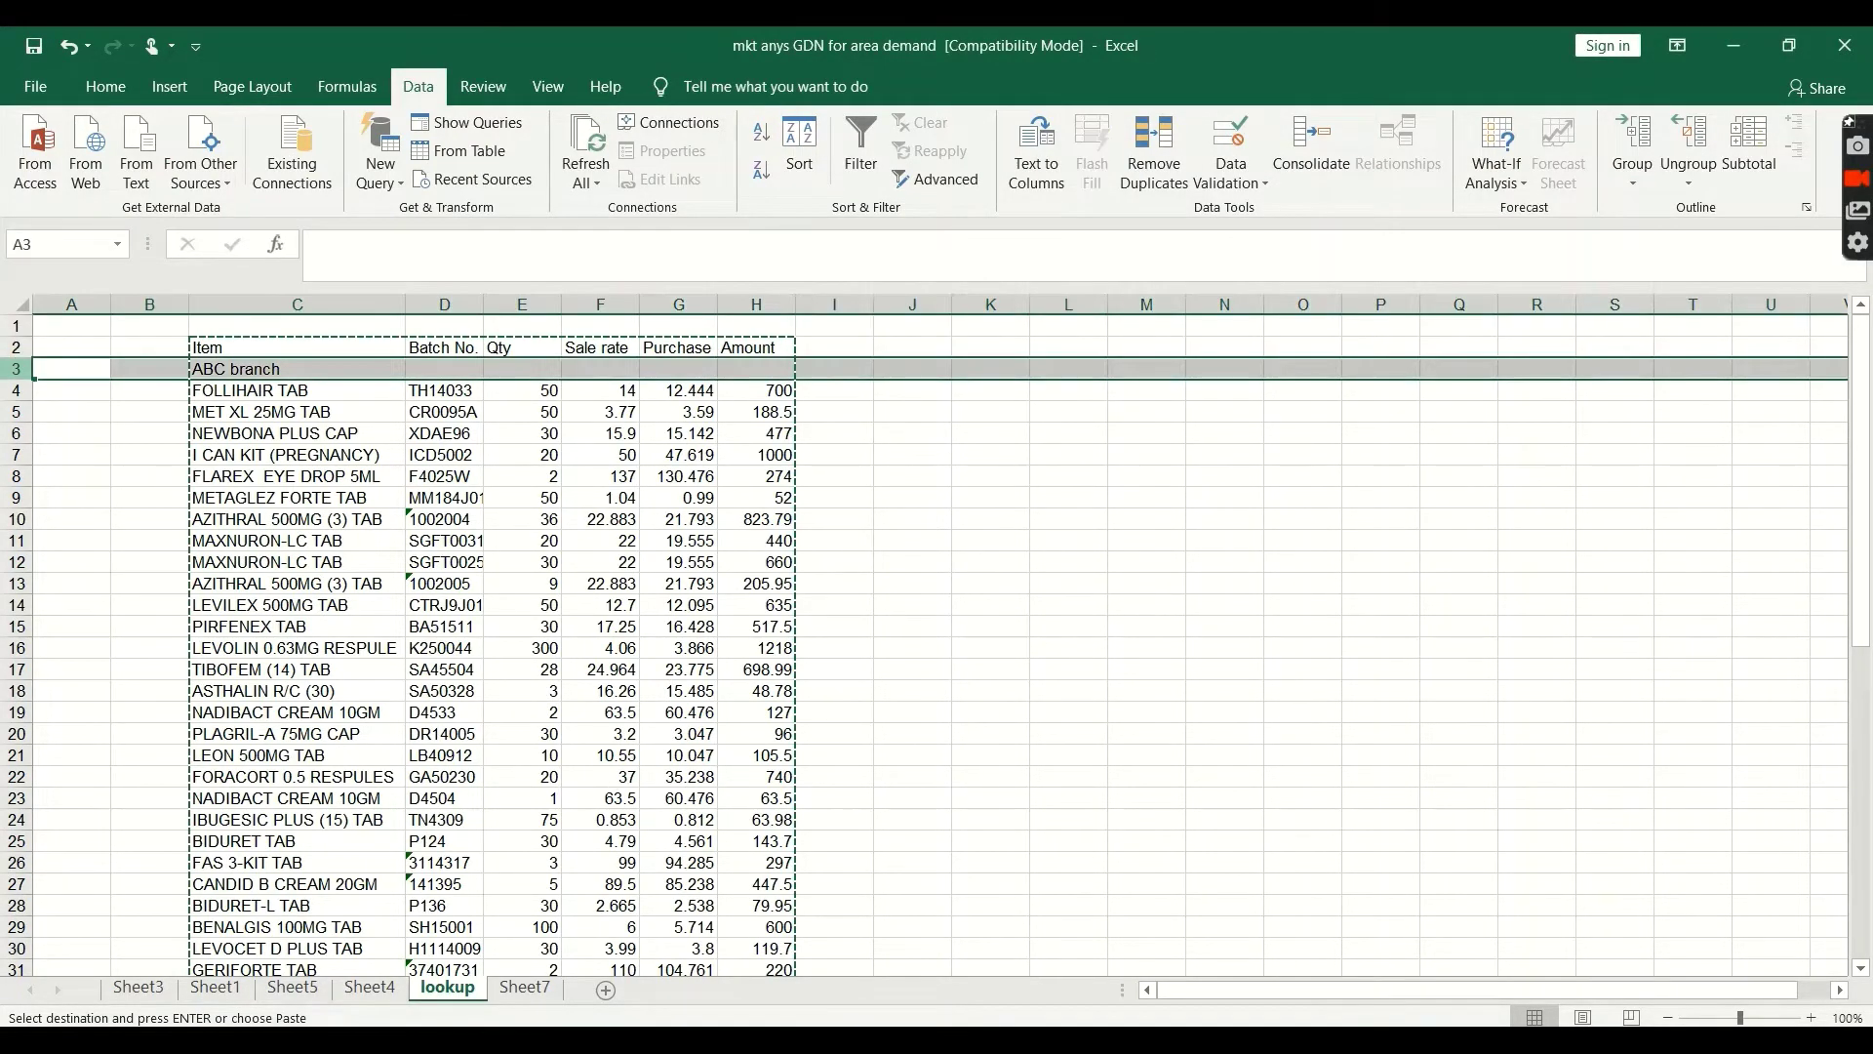
pyautogui.rightClick(18, 371)
pyautogui.click(78, 570)
pyautogui.click(253, 539)
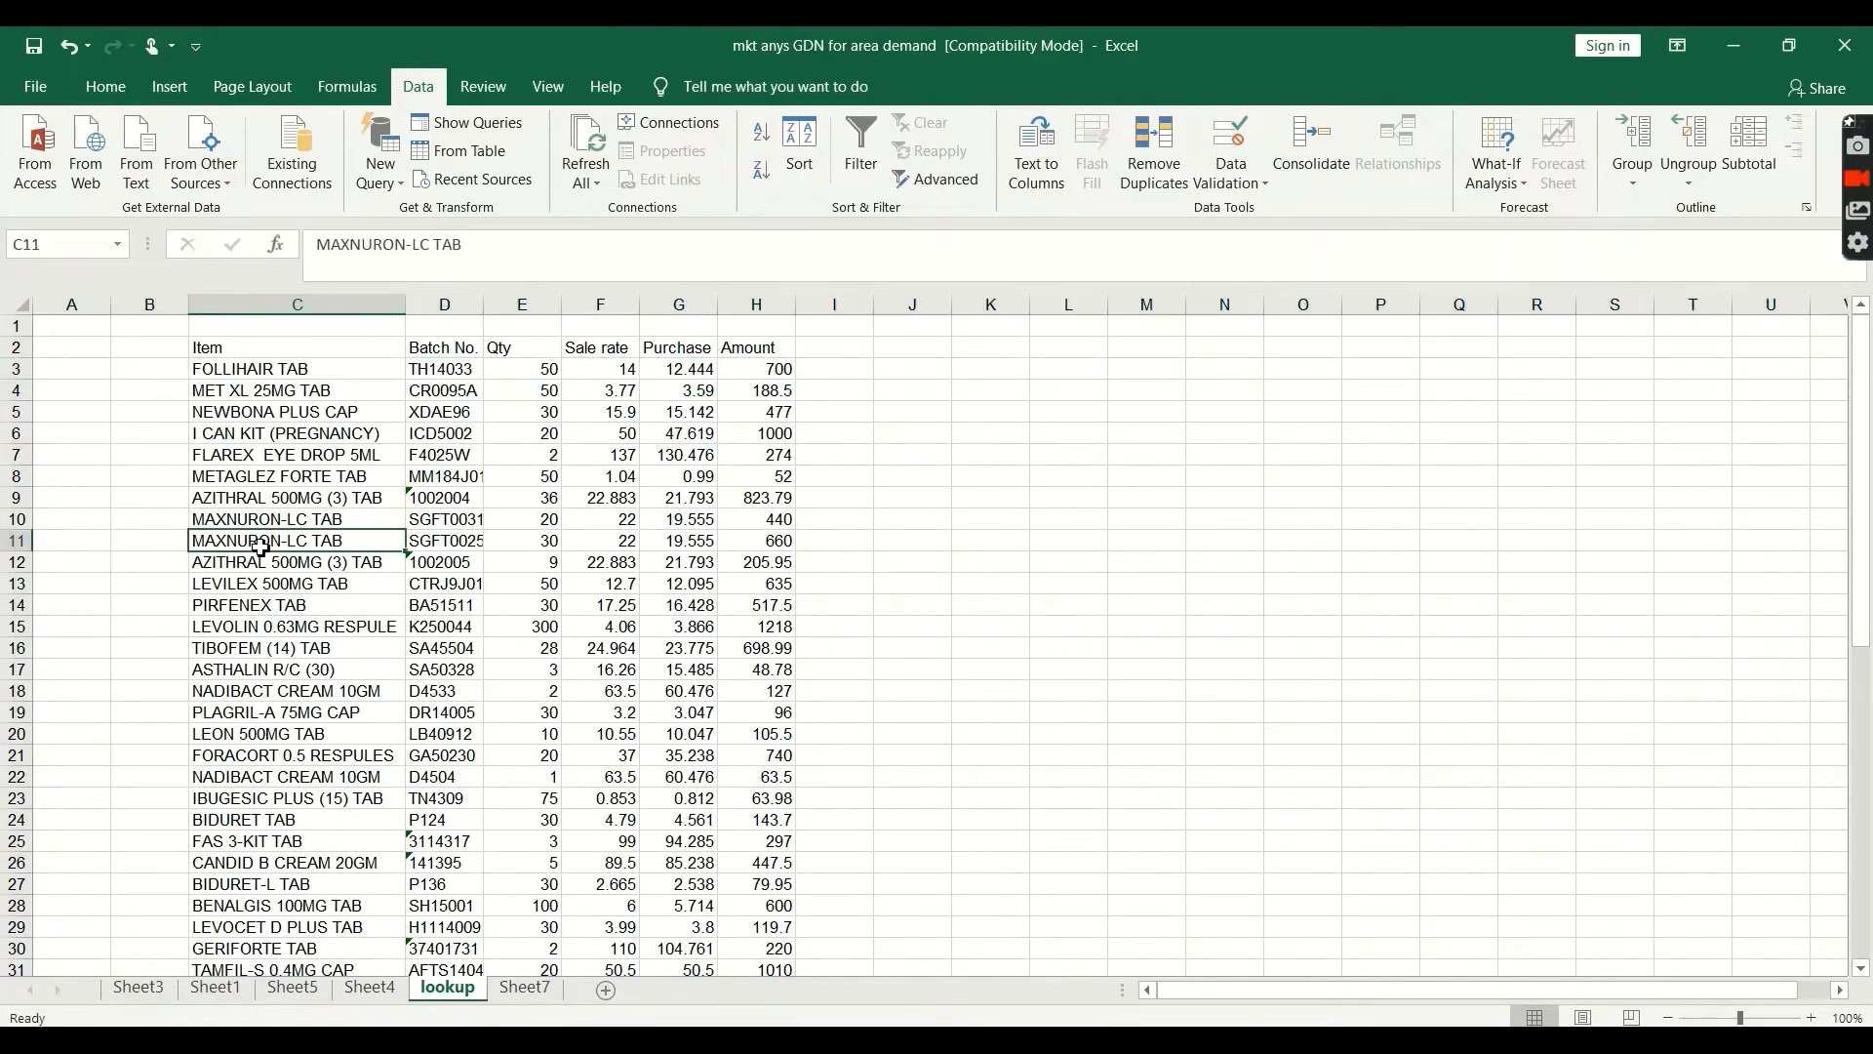
pyautogui.doubleClick(796, 304)
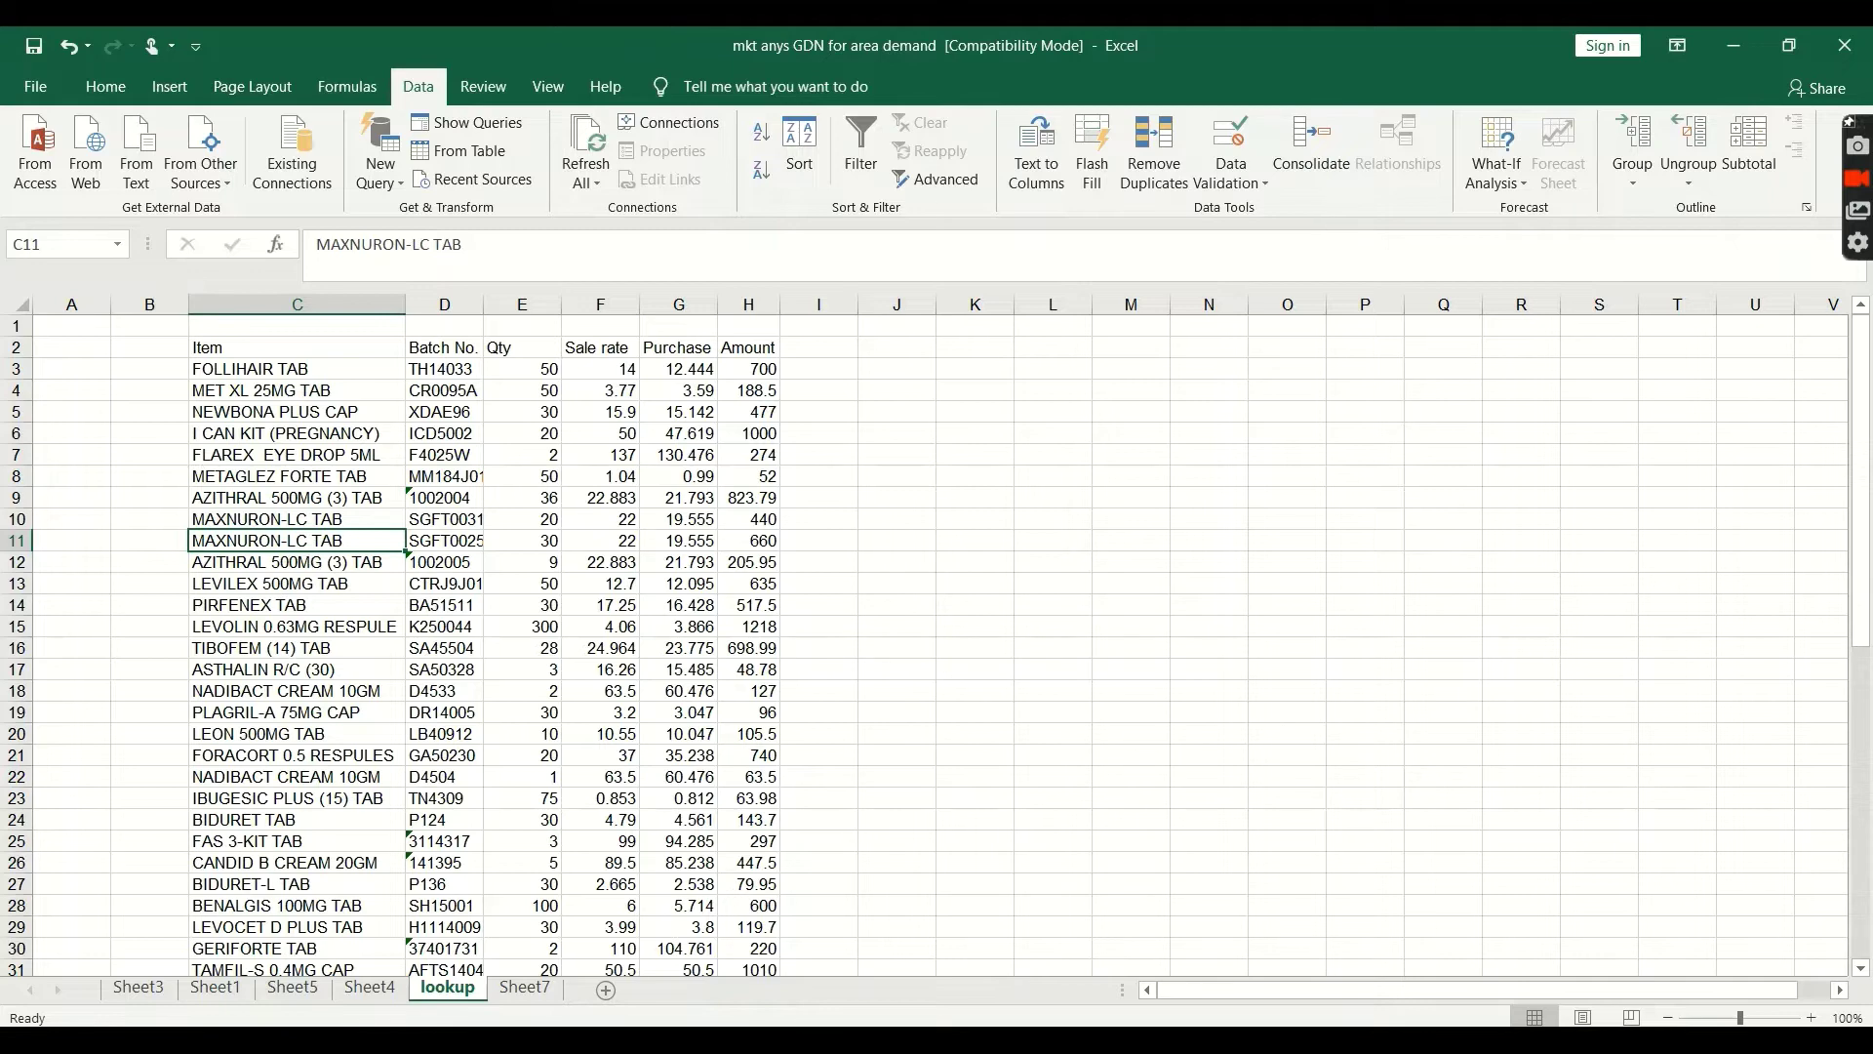
# Delete the ABC branch row below the headers on Sheet7
pyautogui.click(546, 993)
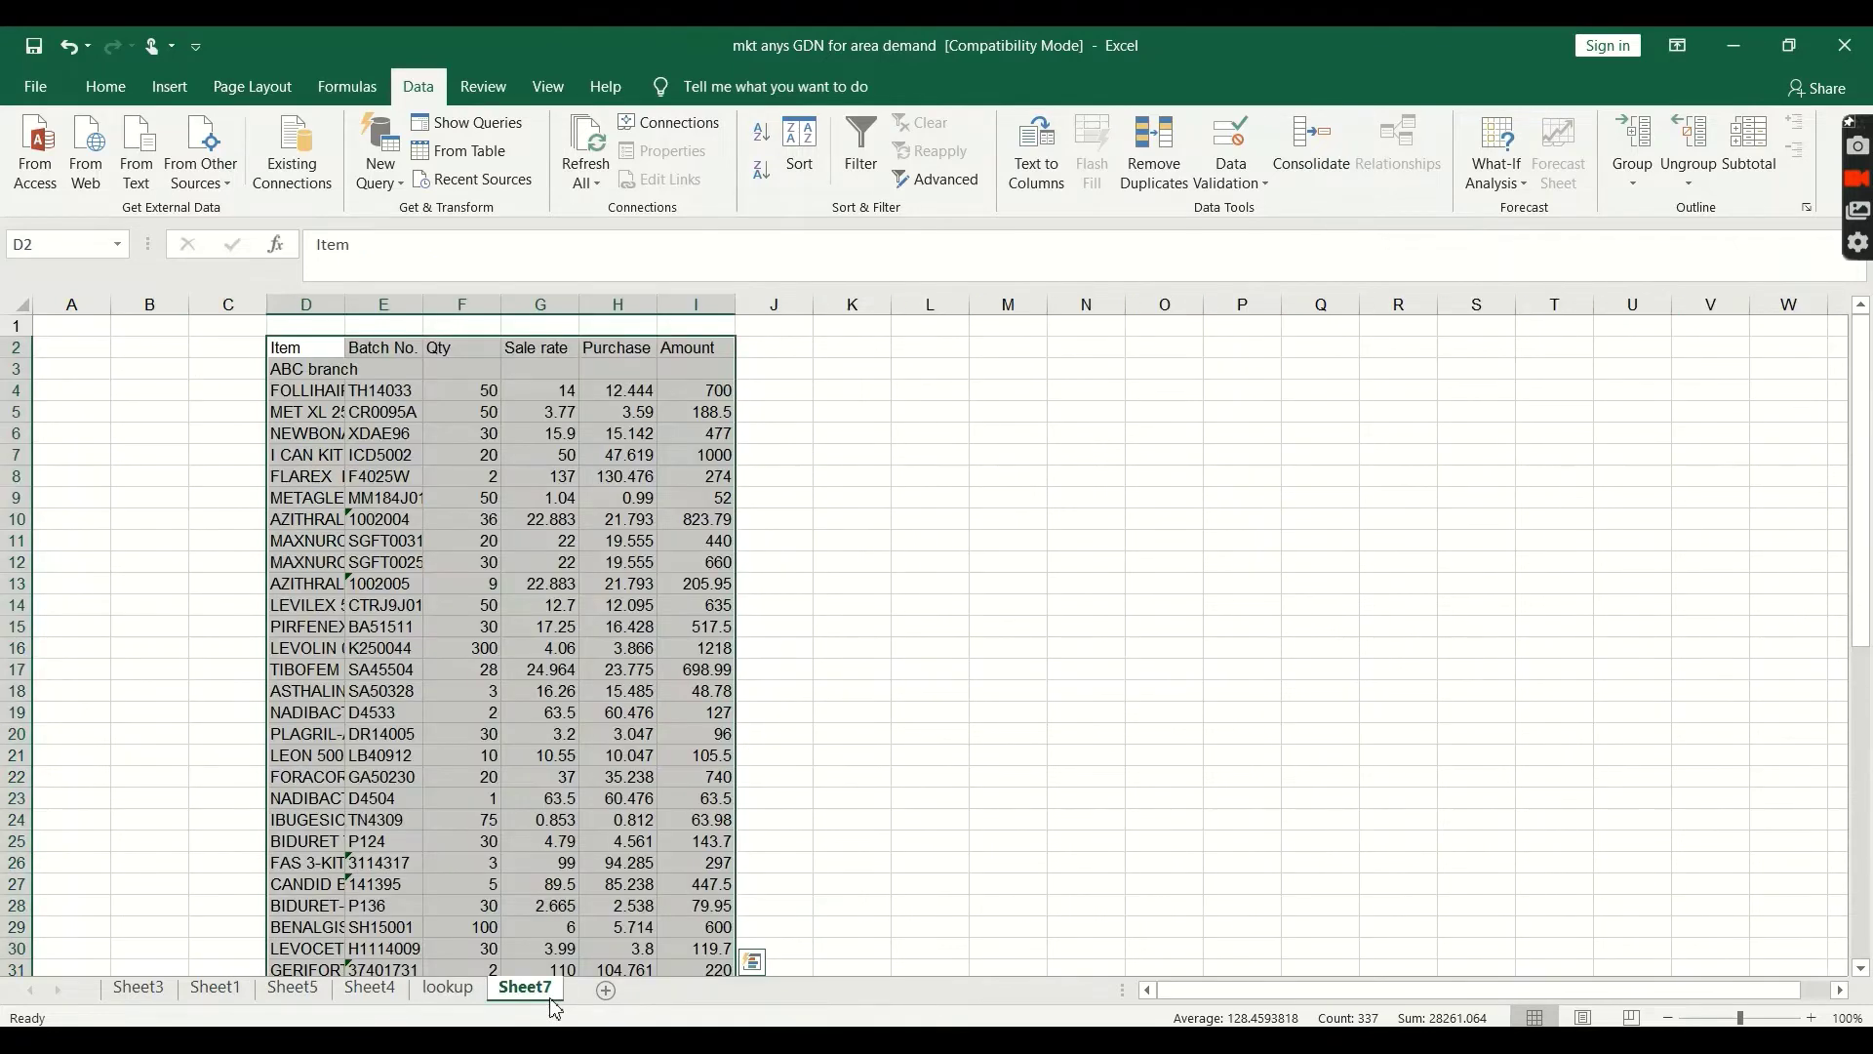
pyautogui.click(19, 367)
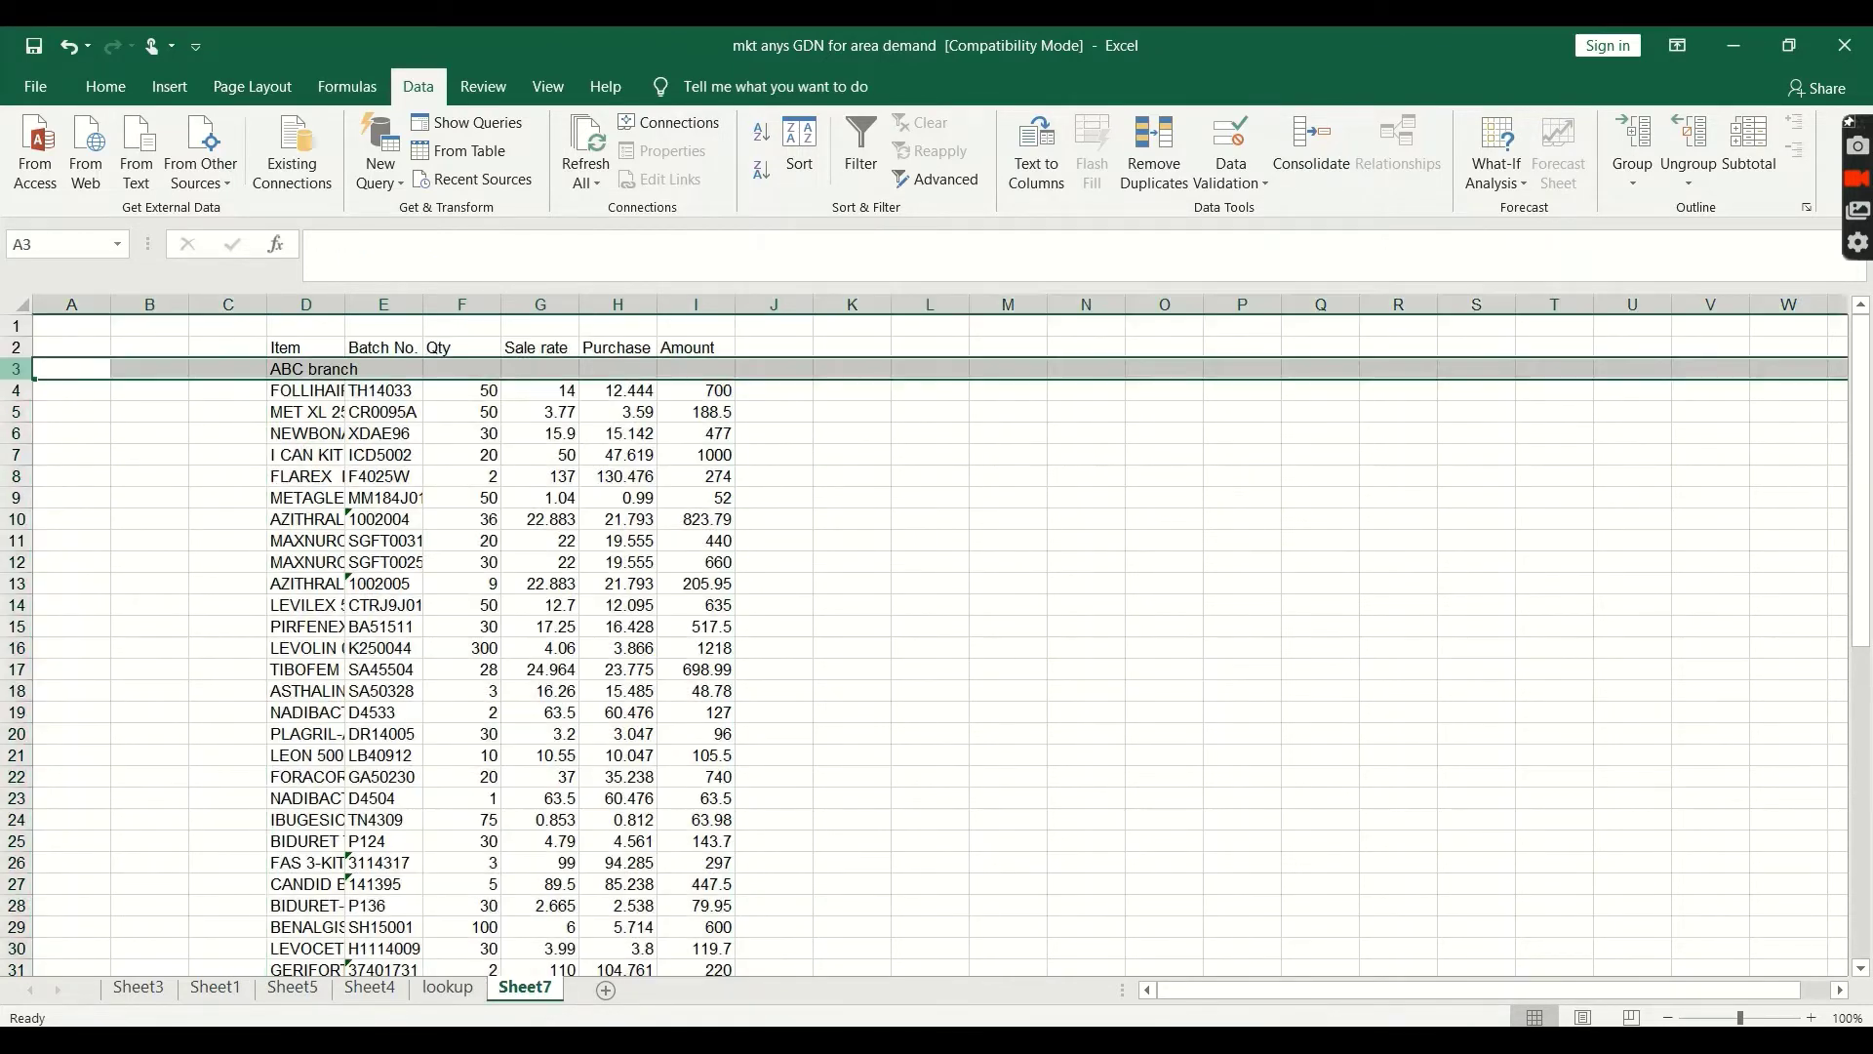
pyautogui.rightClick(17, 371)
pyautogui.click(76, 572)
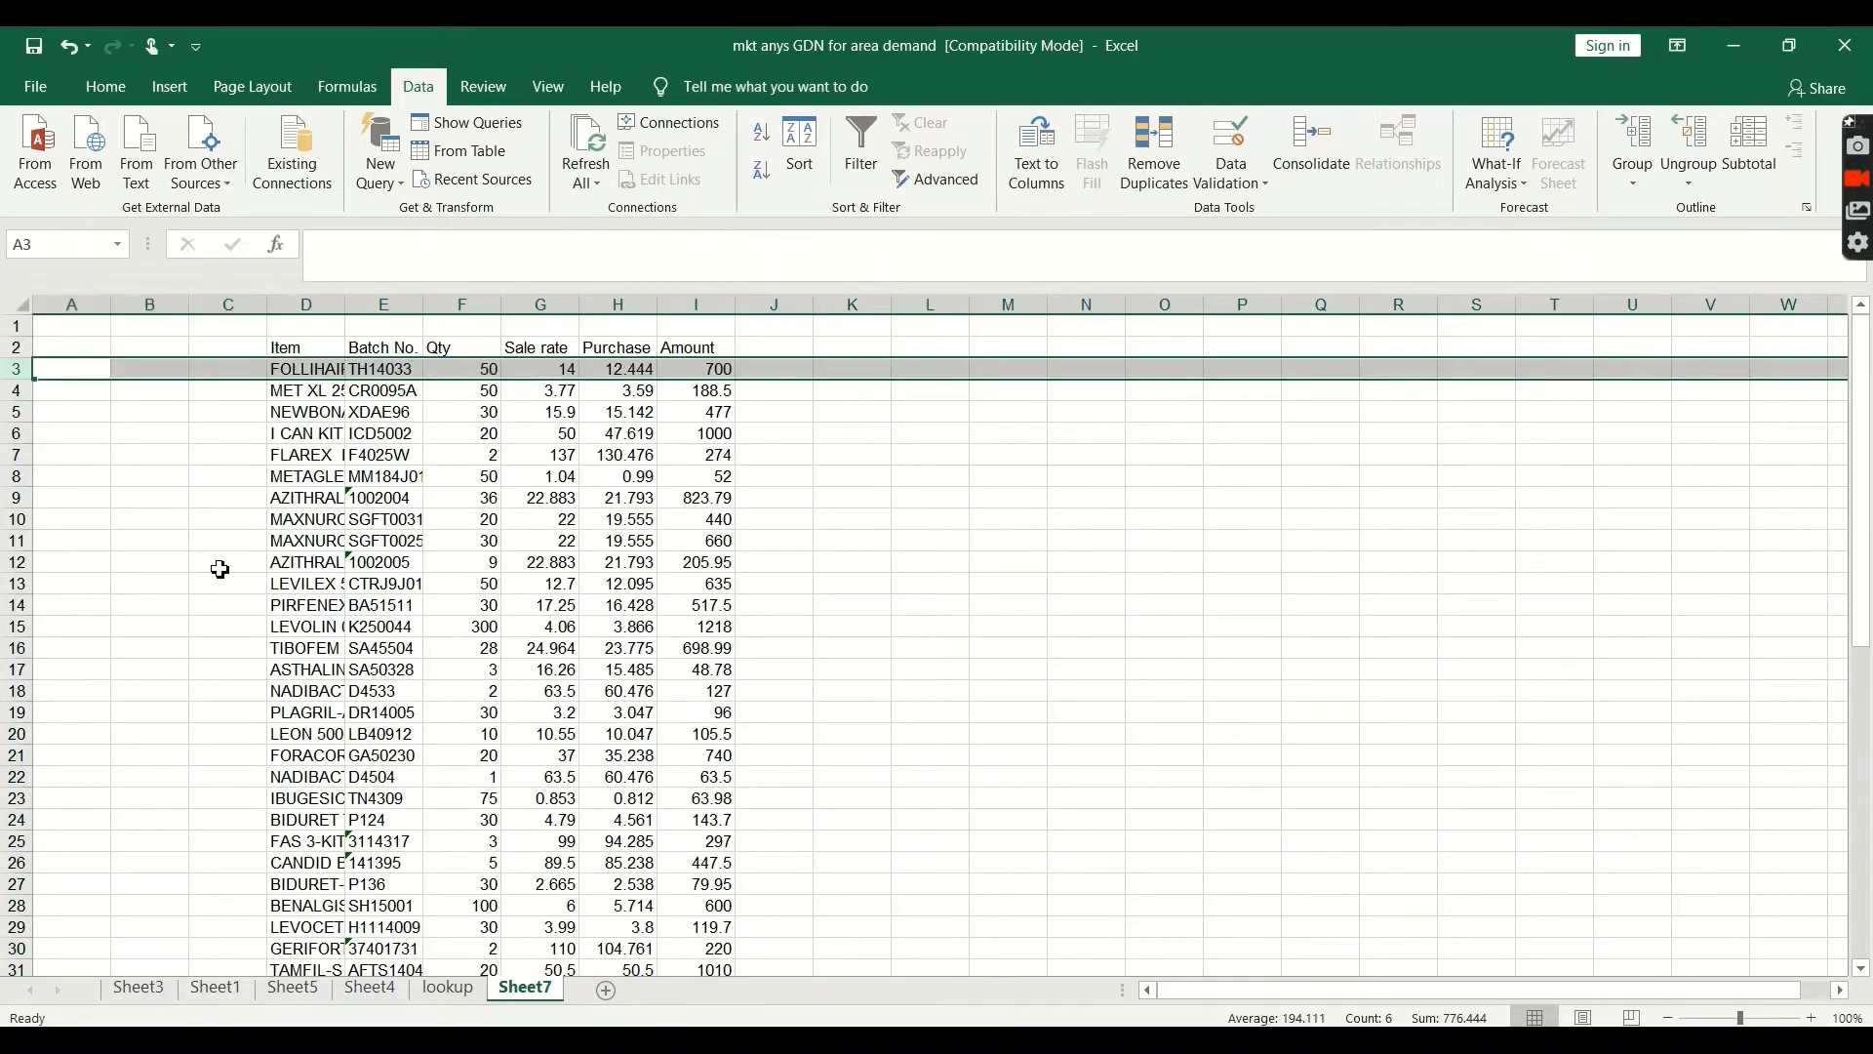
pyautogui.click(217, 564)
# Hide the Qty column on the lookup sheet
pyautogui.click(451, 992)
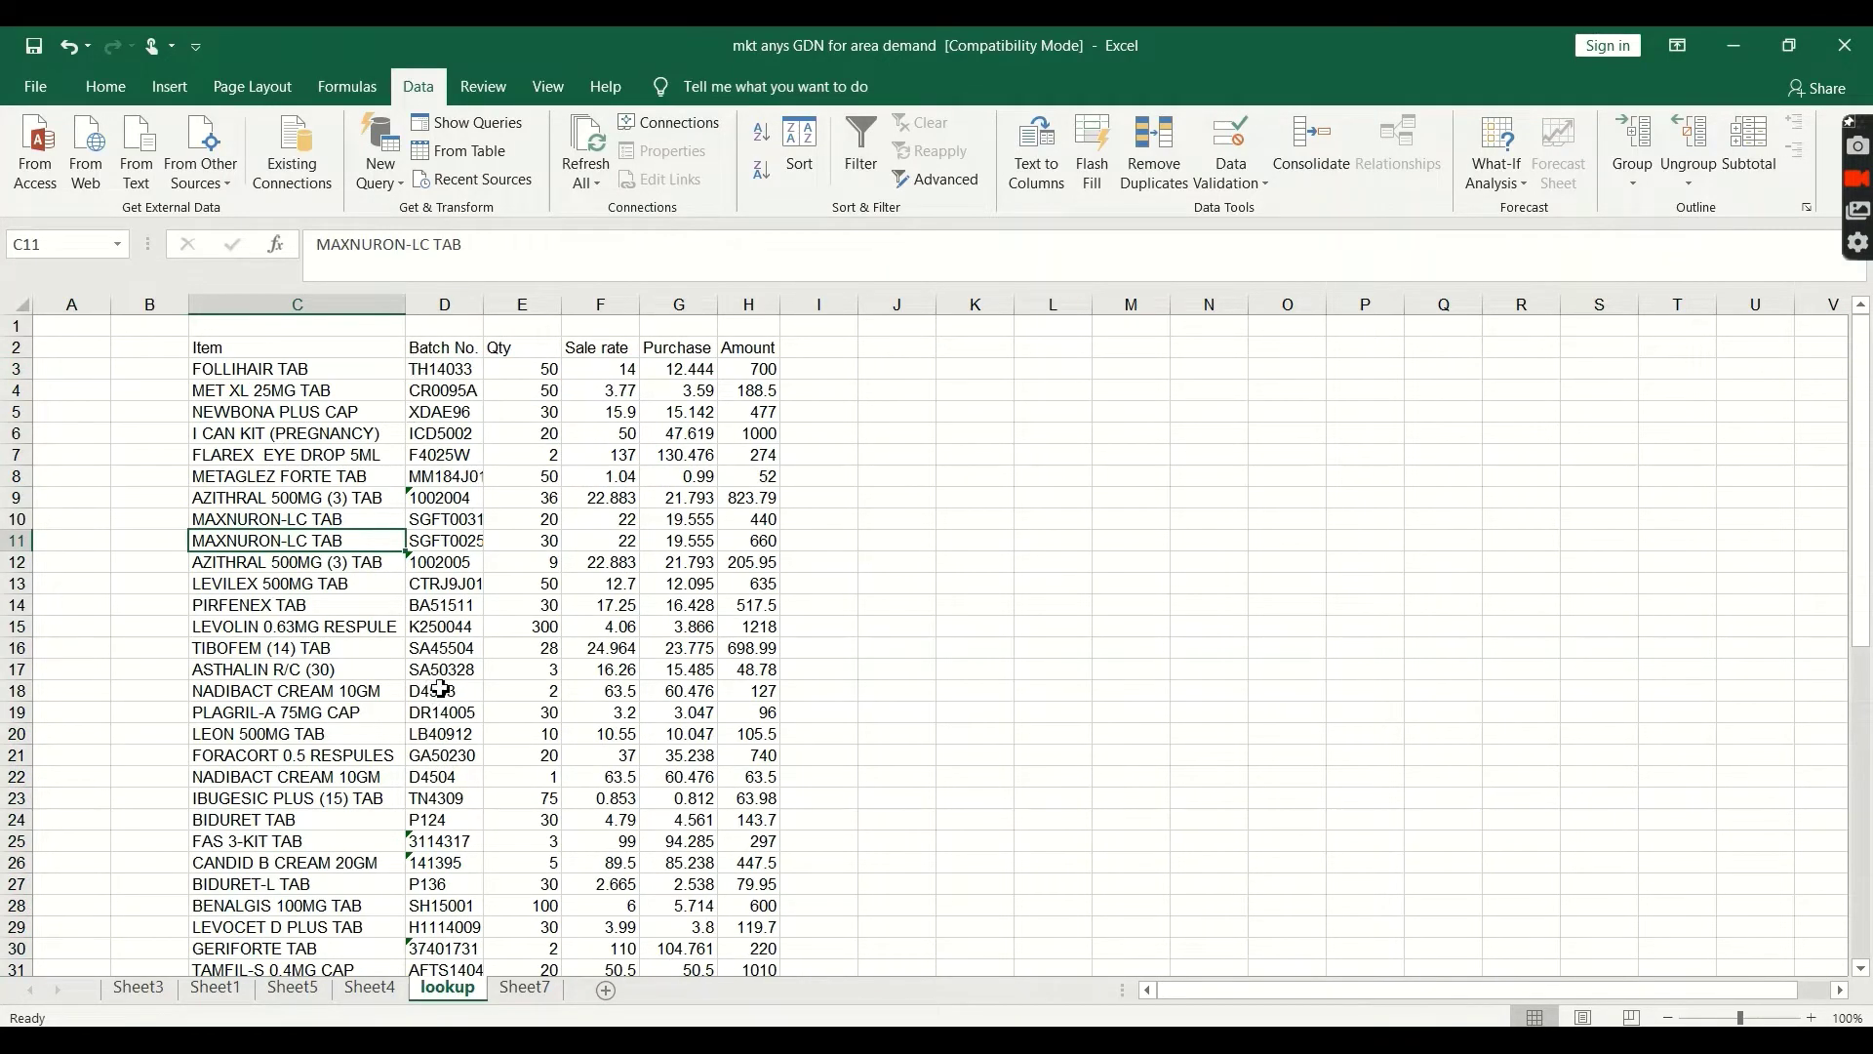
pyautogui.scroll(-4, 440, 689)
pyautogui.scroll(4, 439, 722)
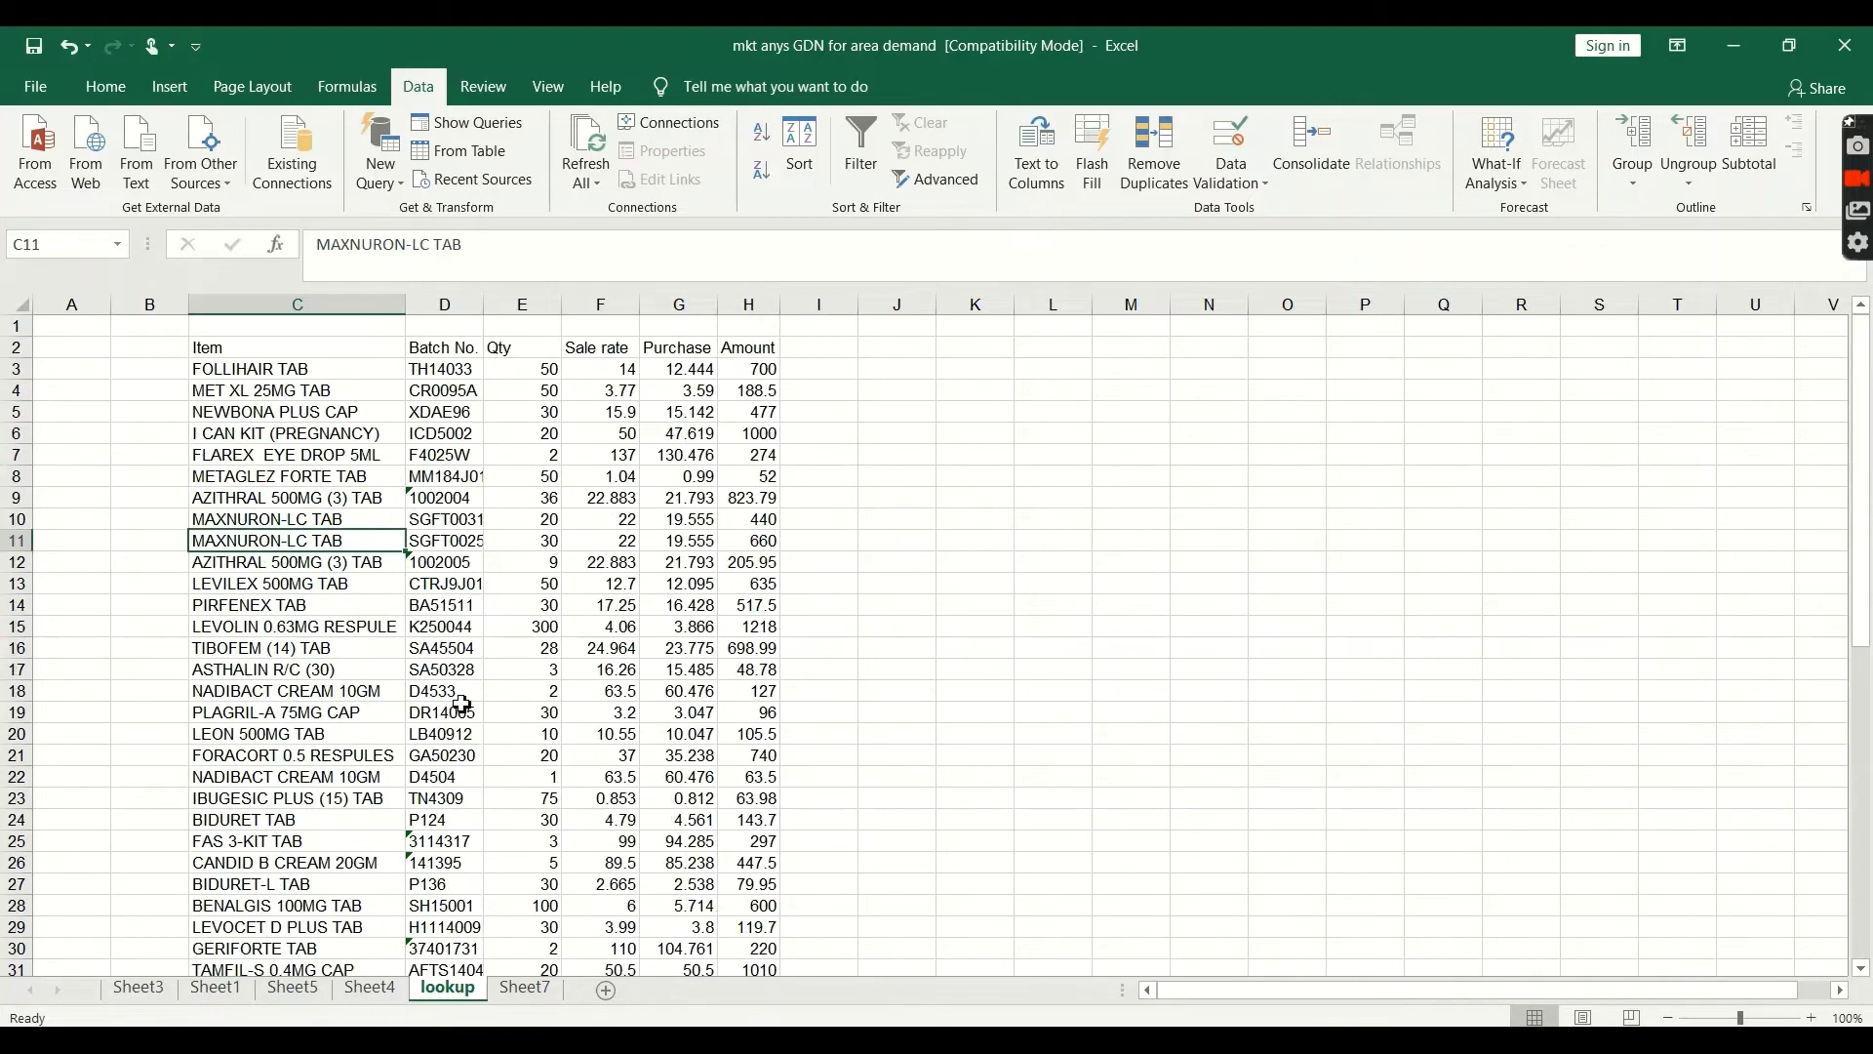
pyautogui.rightClick(527, 305)
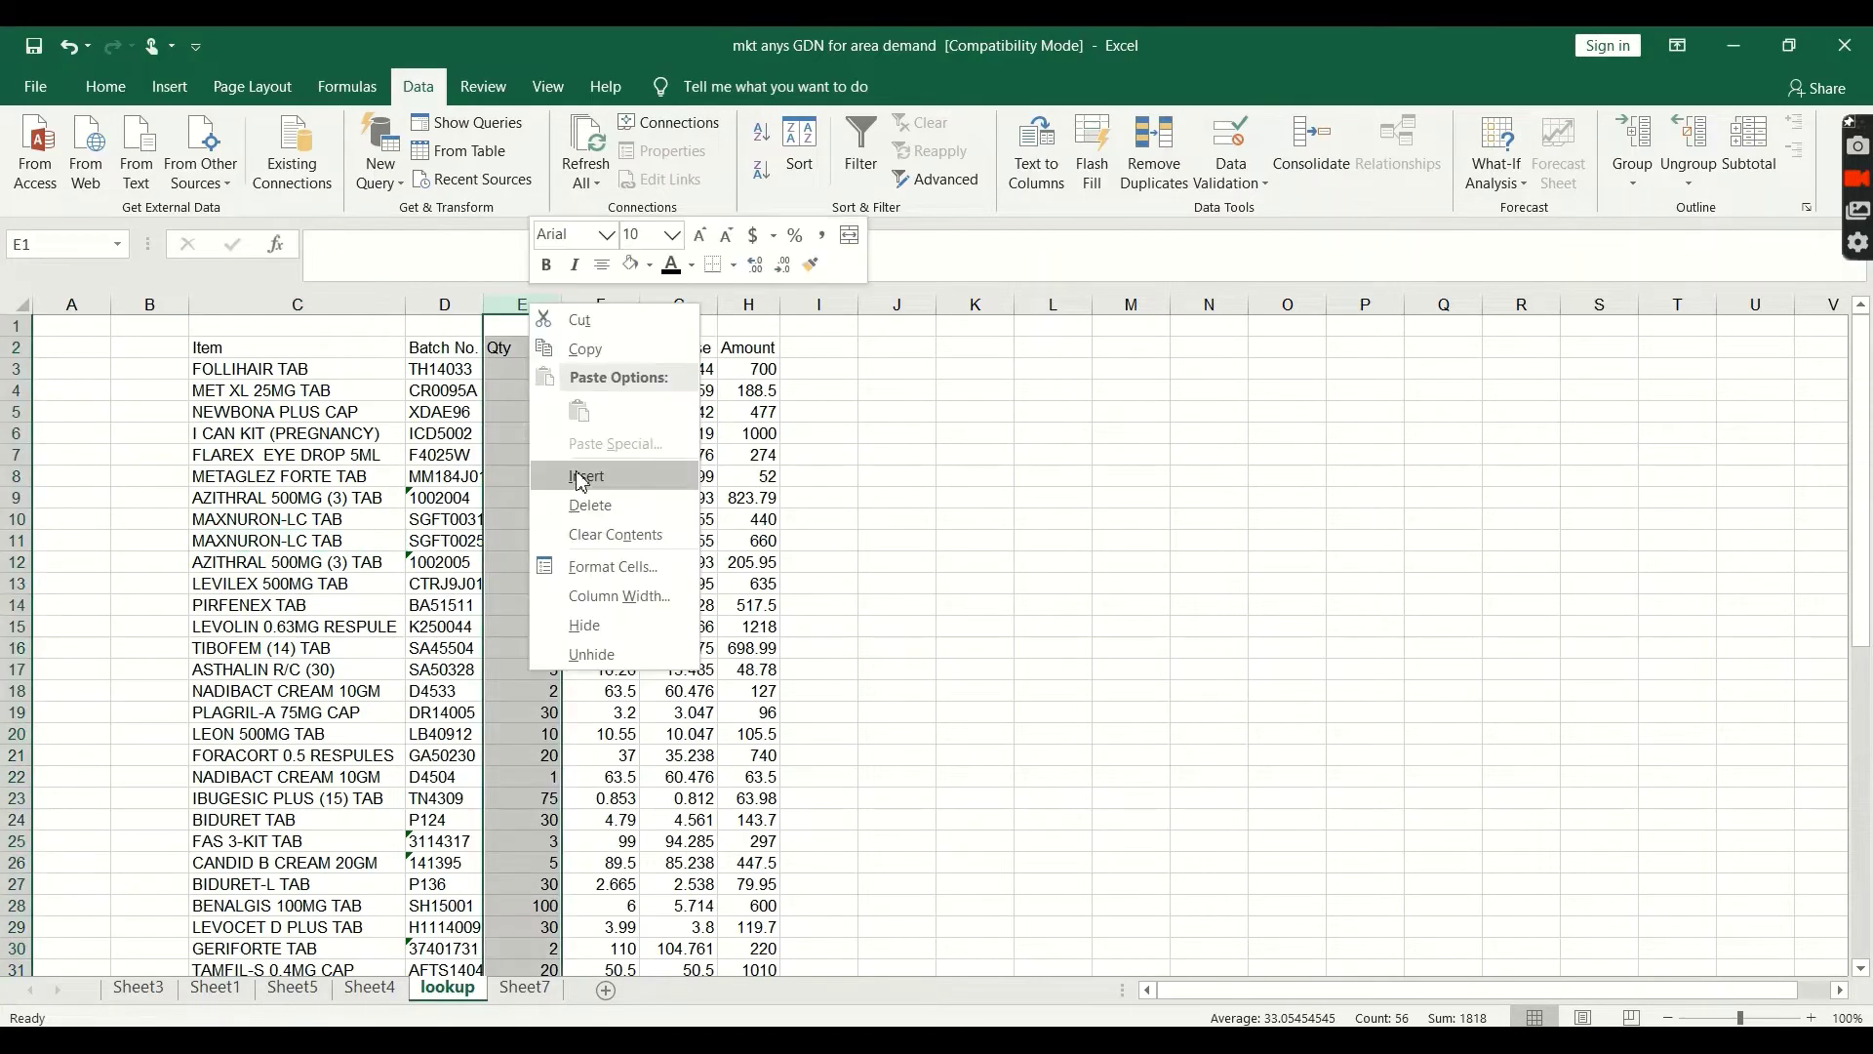
pyautogui.click(498, 303)
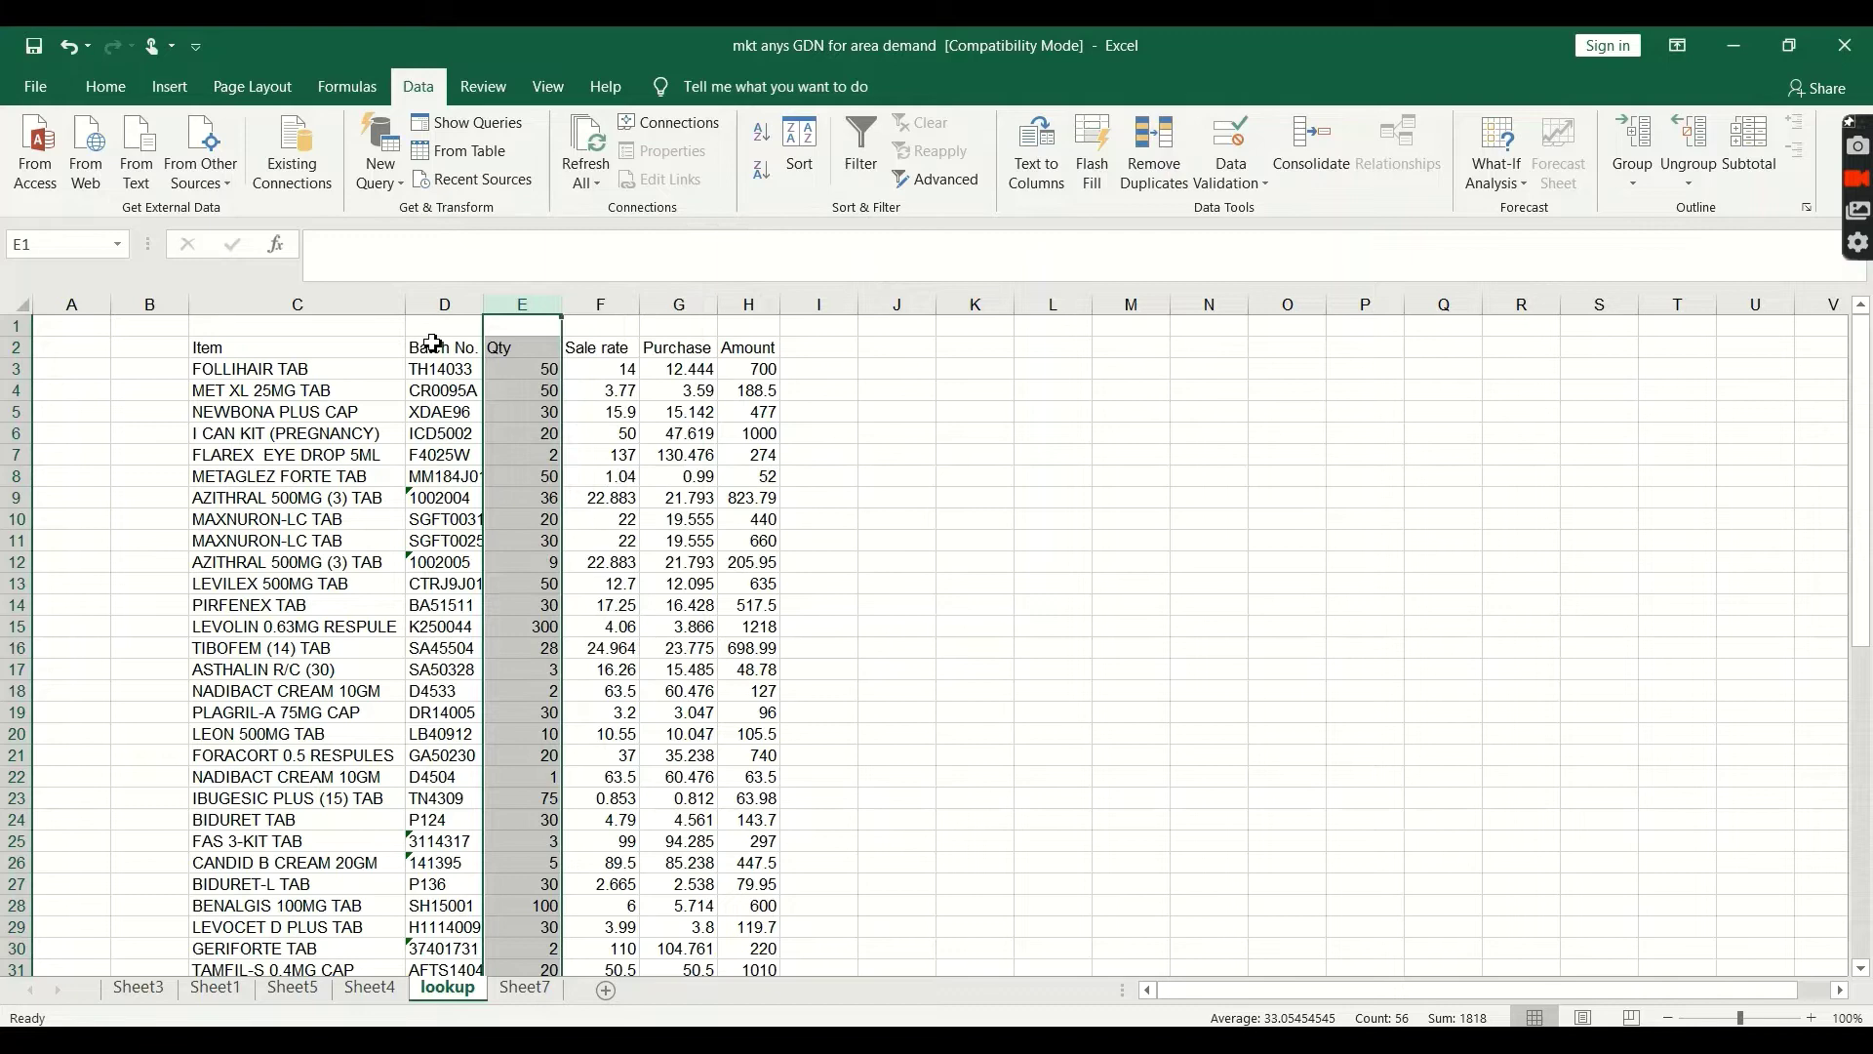
pyautogui.rightClick(513, 310)
pyautogui.click(568, 632)
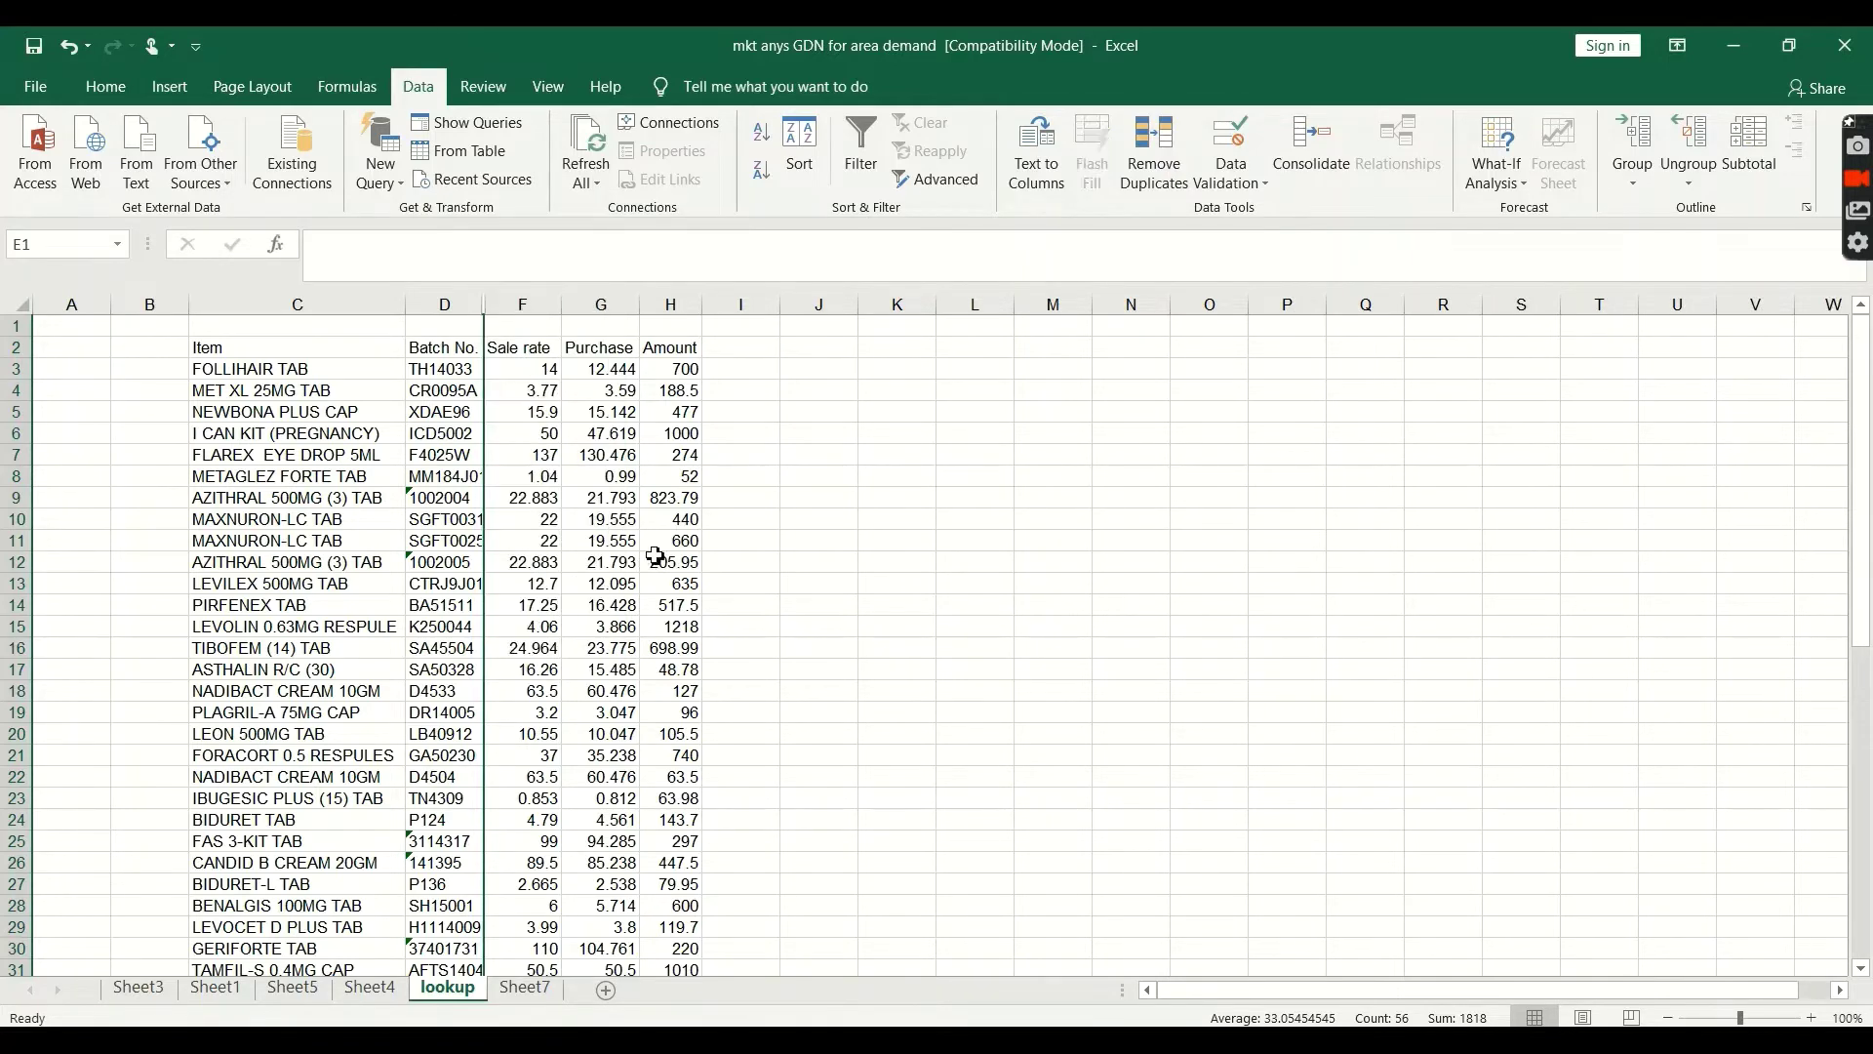
pyautogui.click(683, 542)
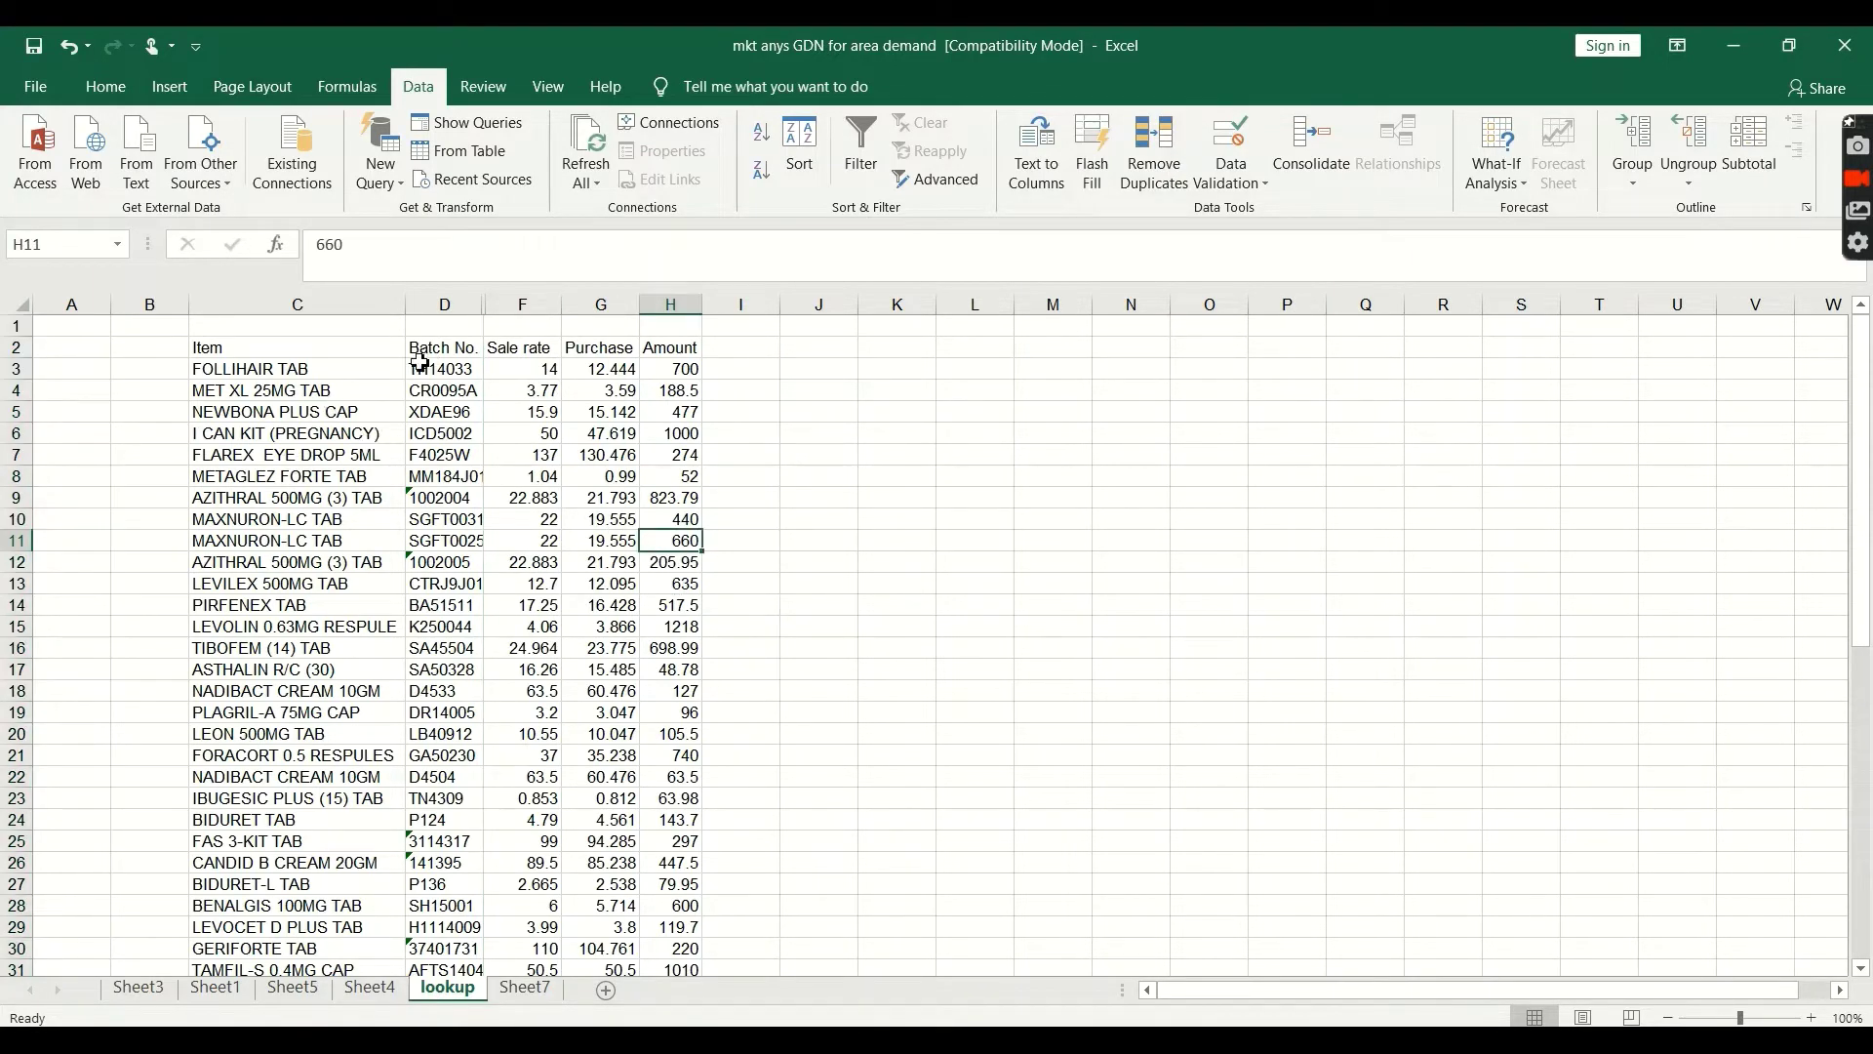
# Start a VLOOKUP formula in cell I3 of the lookup sheet, using the item in C3 as the lookup value
pyautogui.click(285, 343)
pyautogui.click(451, 352)
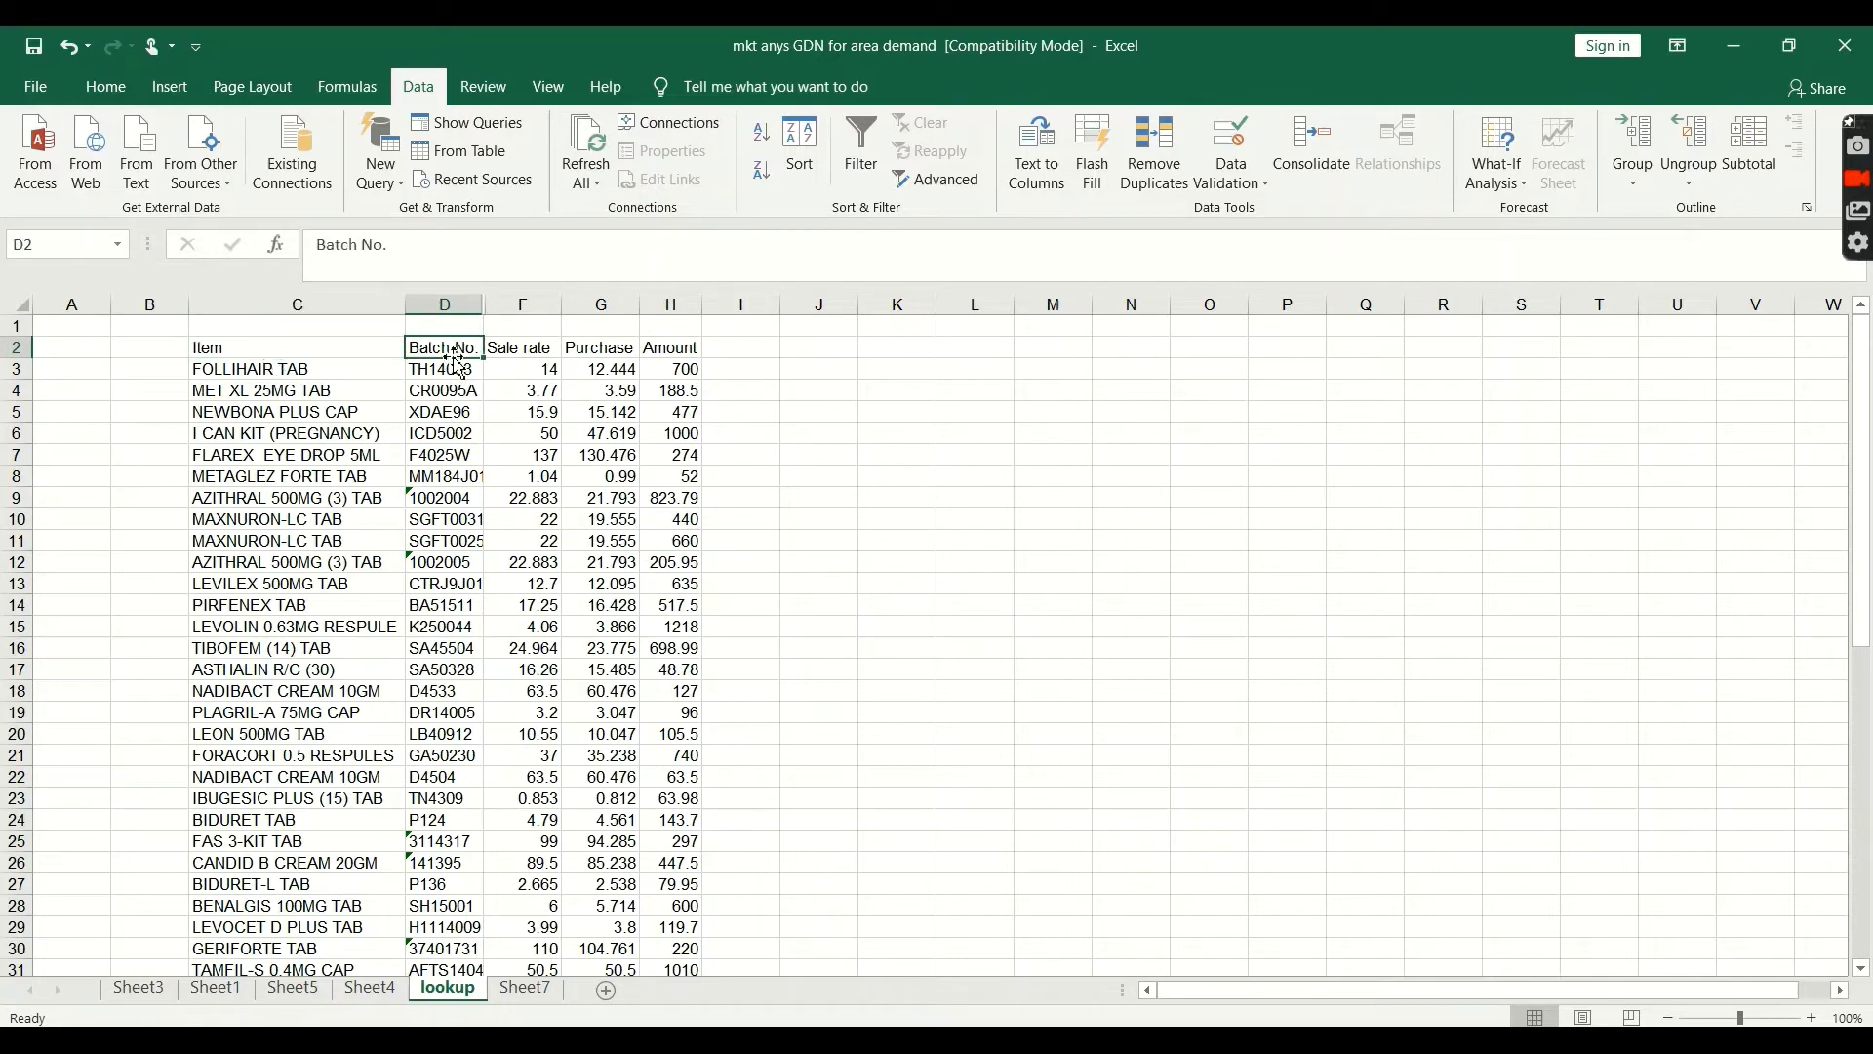
pyautogui.click(525, 988)
pyautogui.click(374, 368)
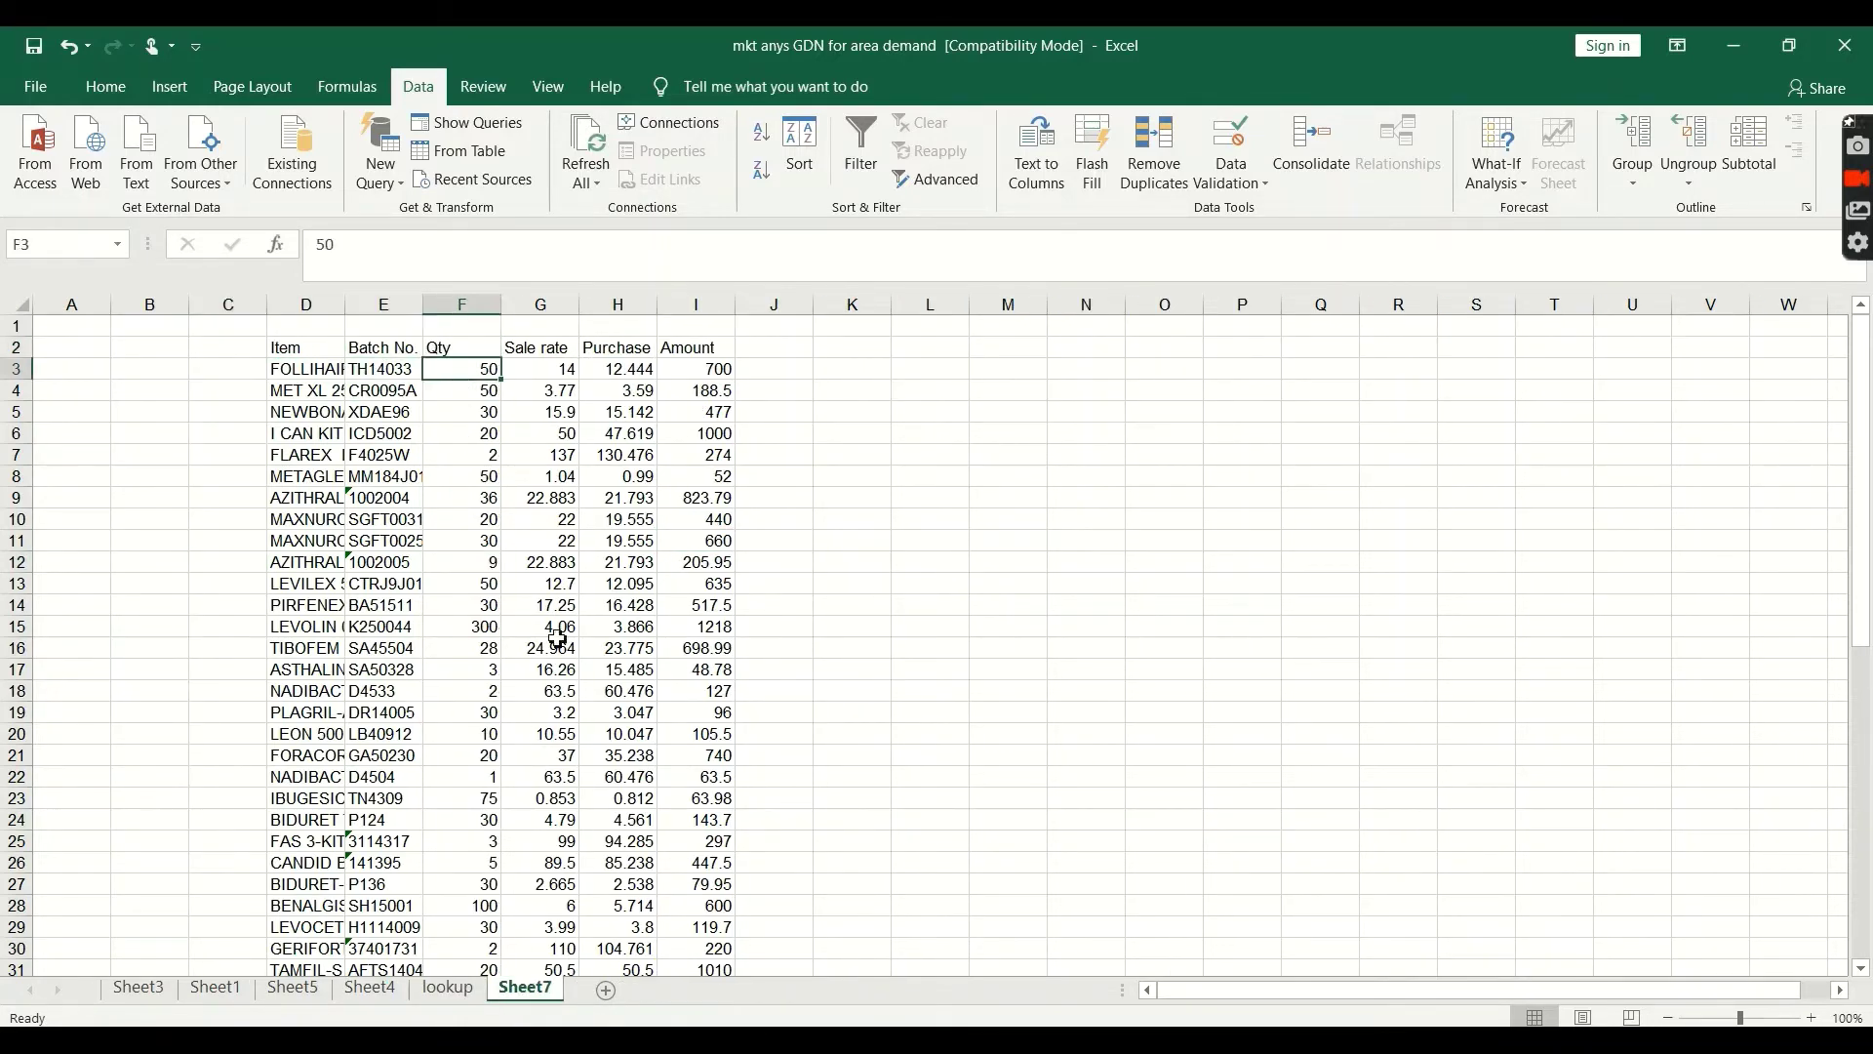
pyautogui.click(448, 987)
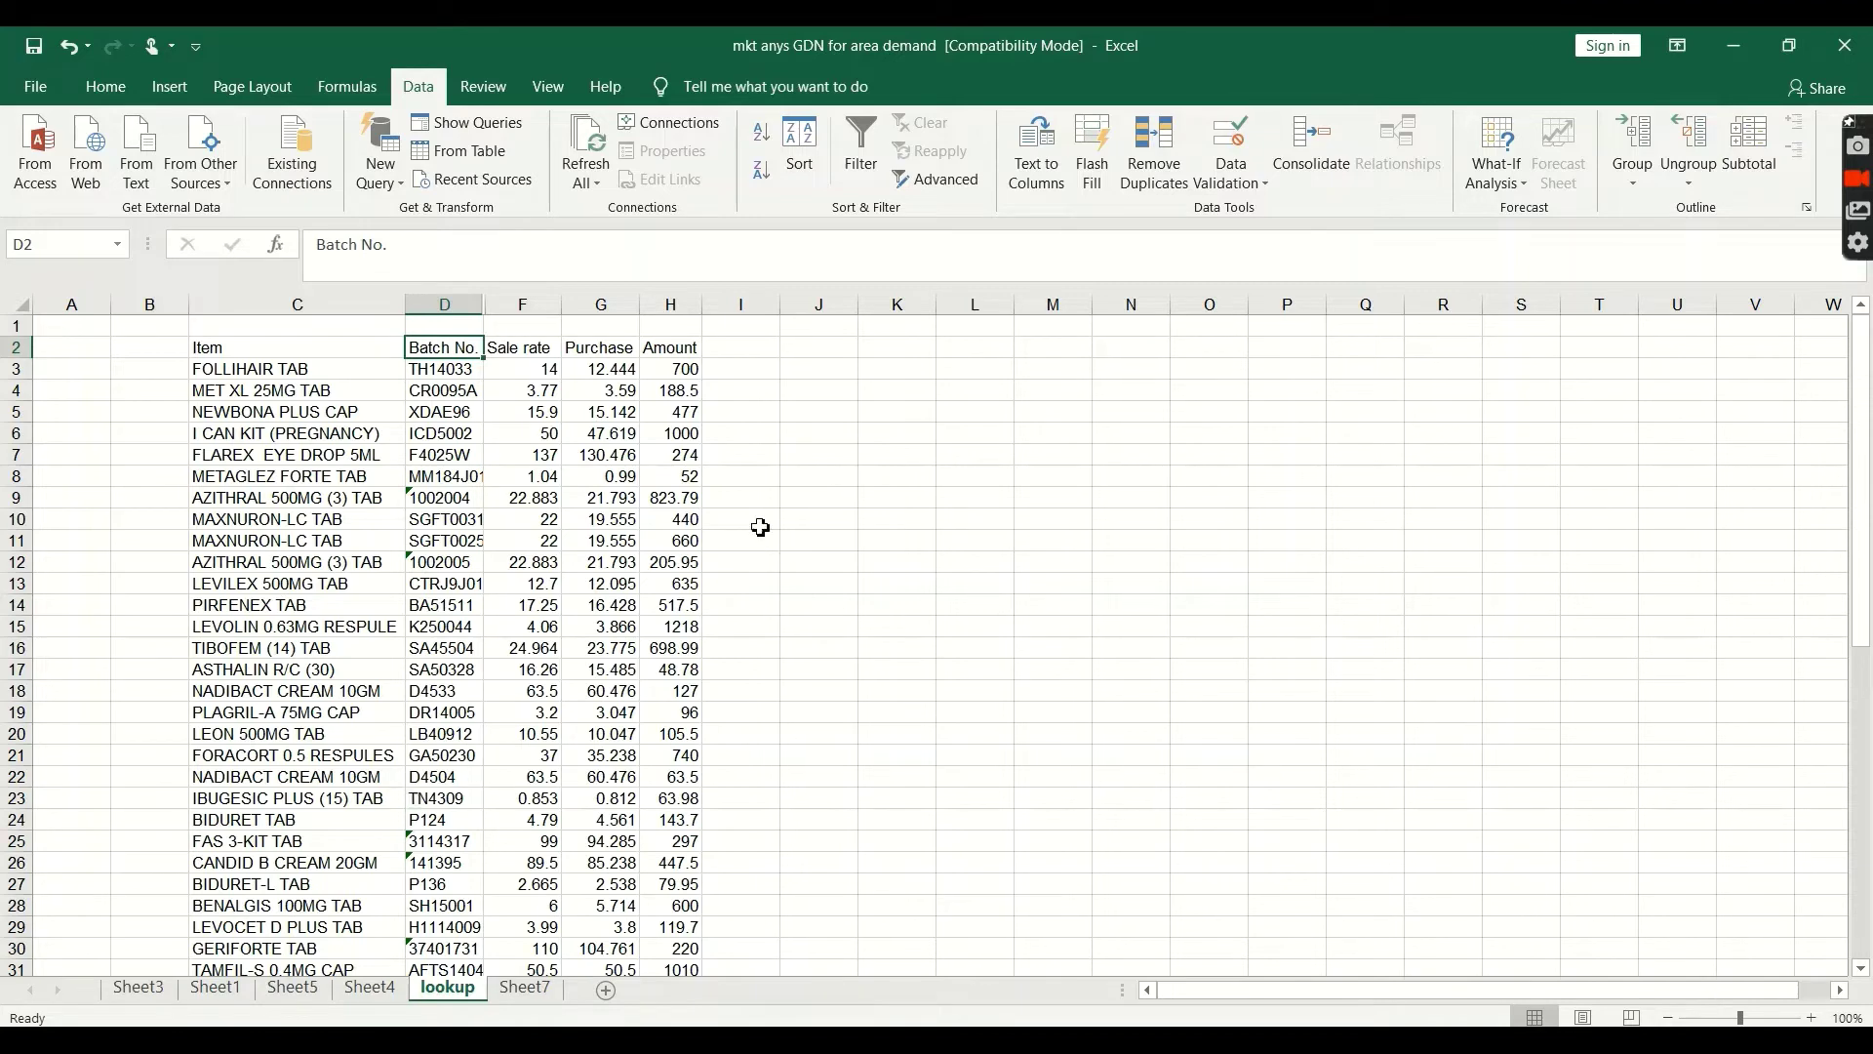
pyautogui.click(717, 369)
pyautogui.write('=')
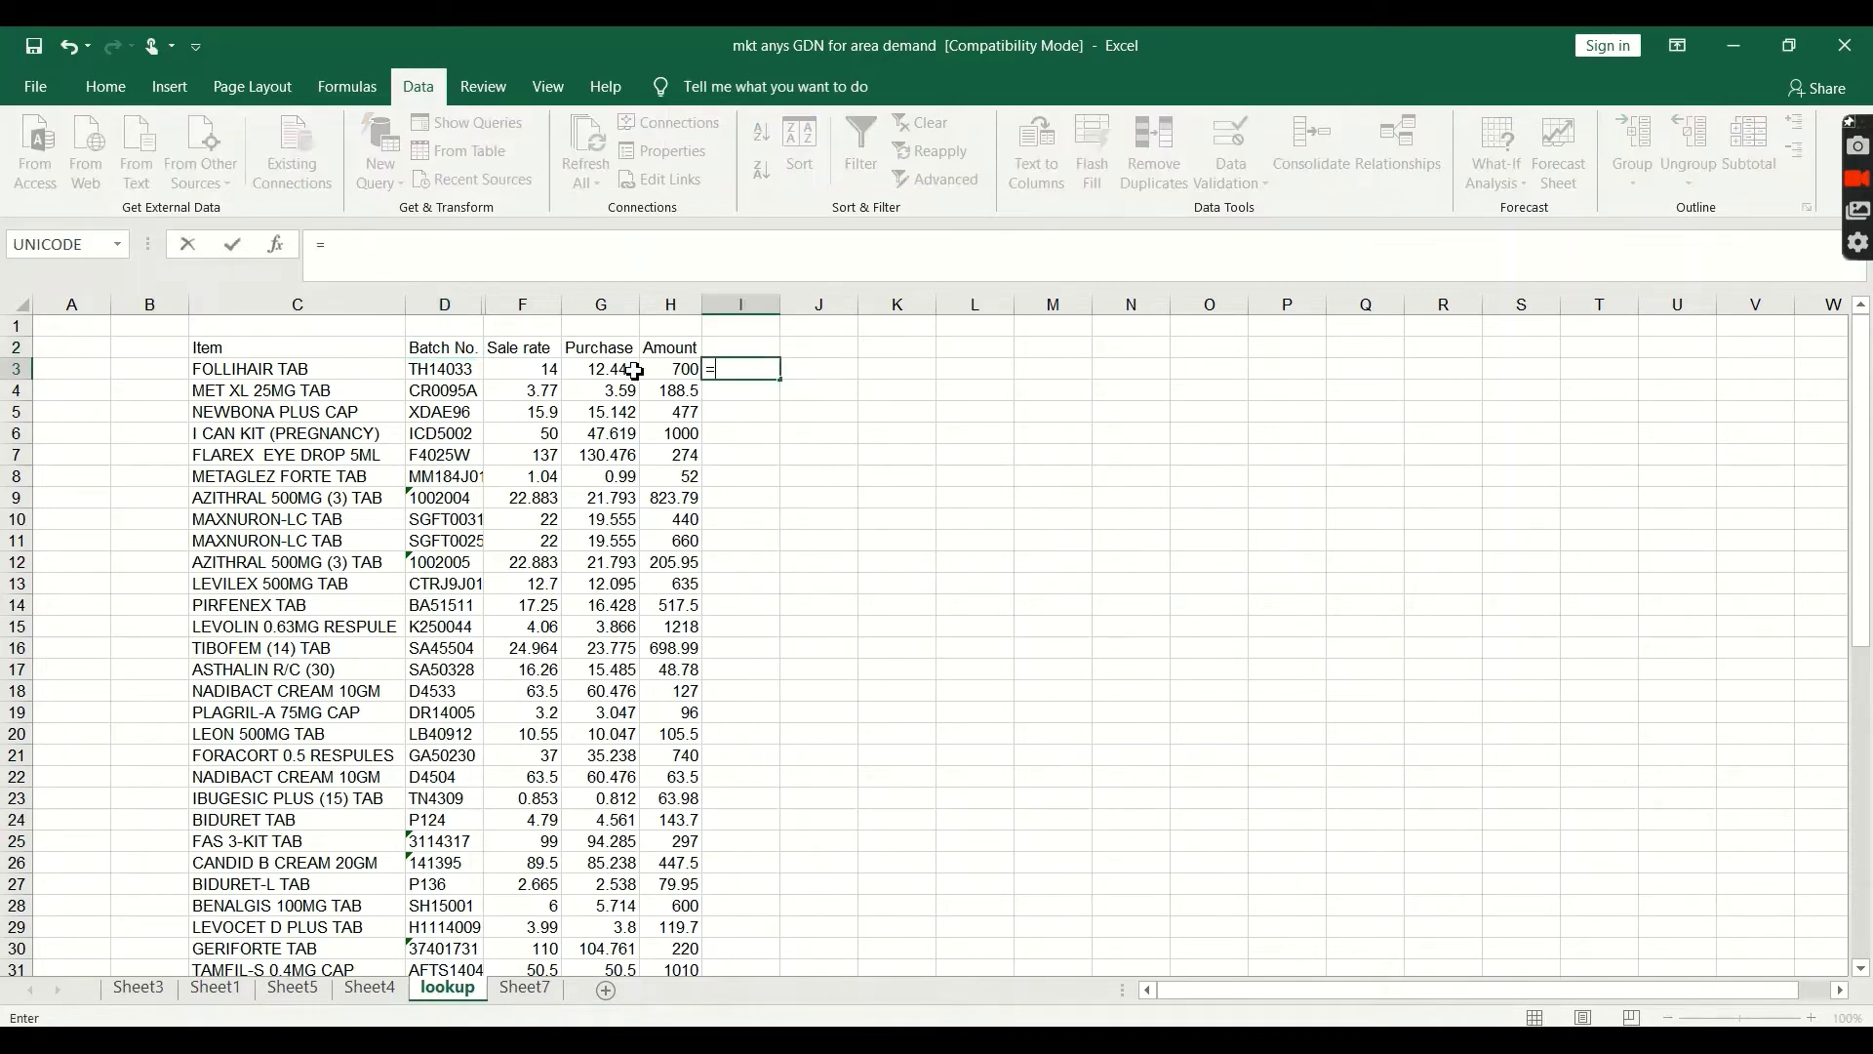
pyautogui.write('vlook')
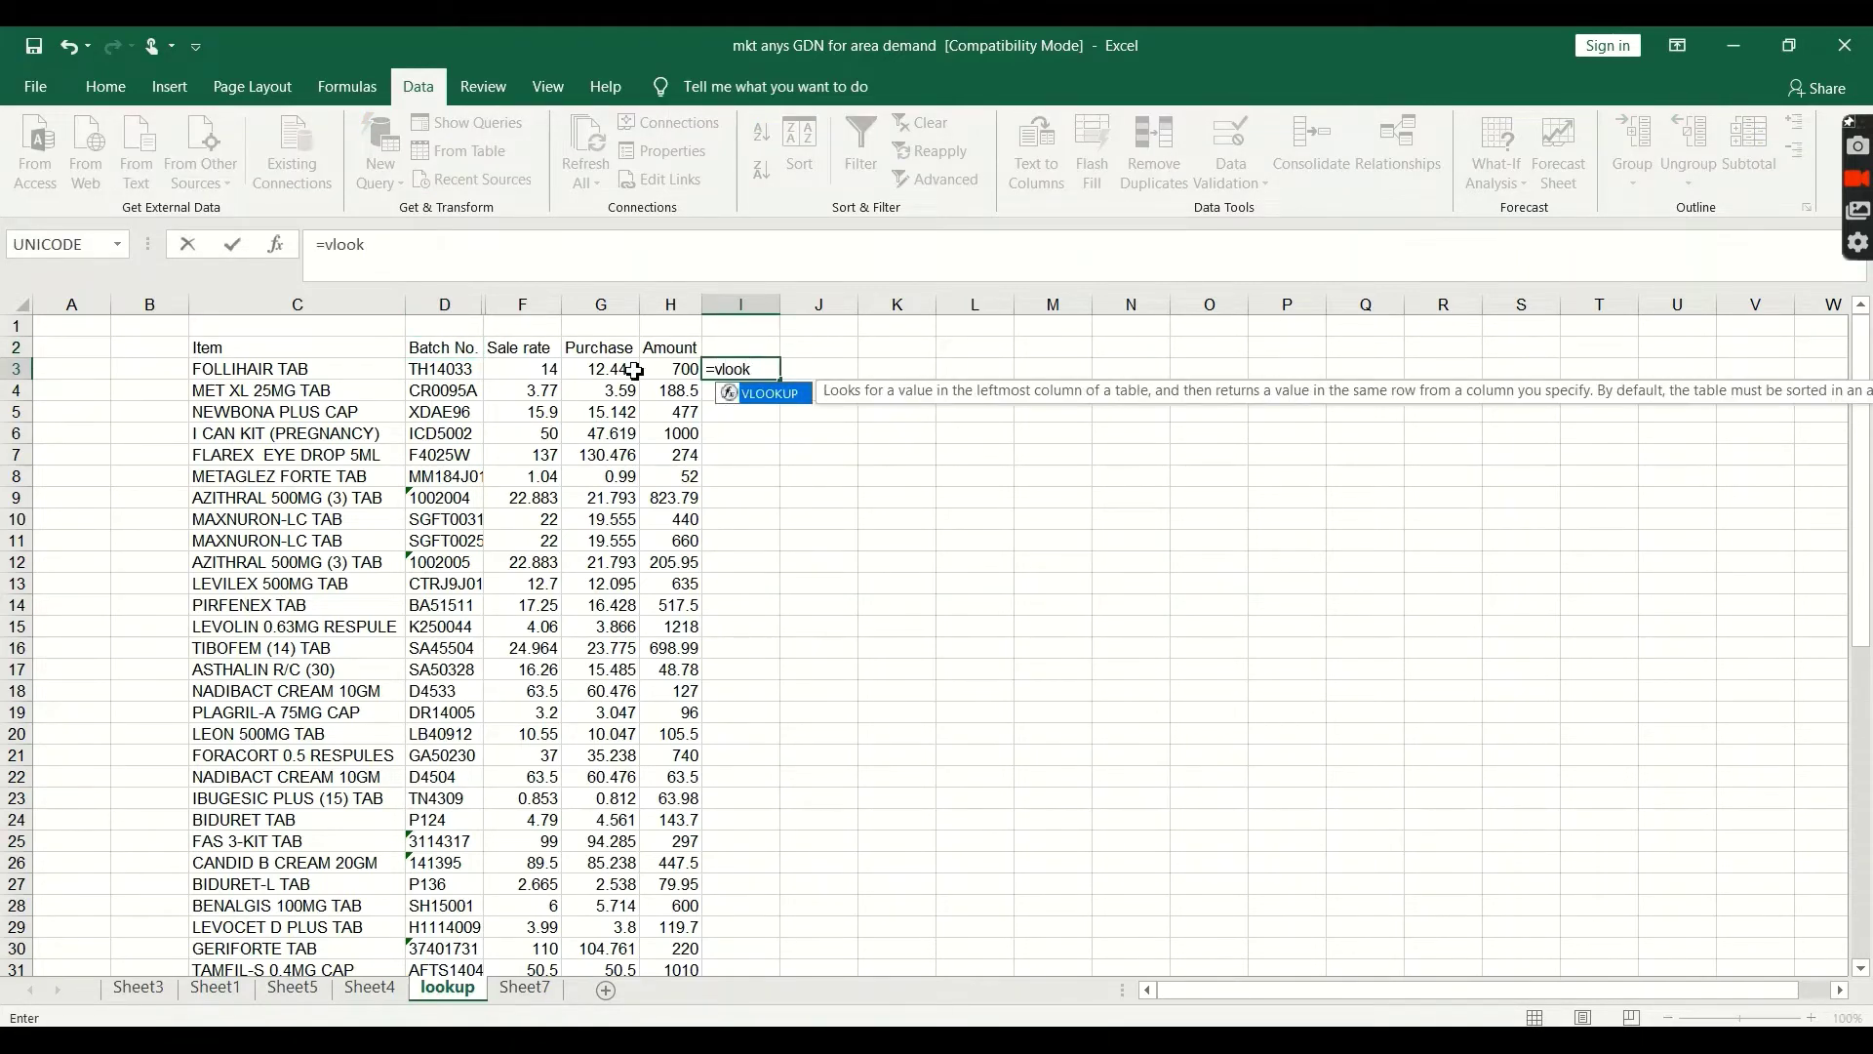
pyautogui.write('up(')
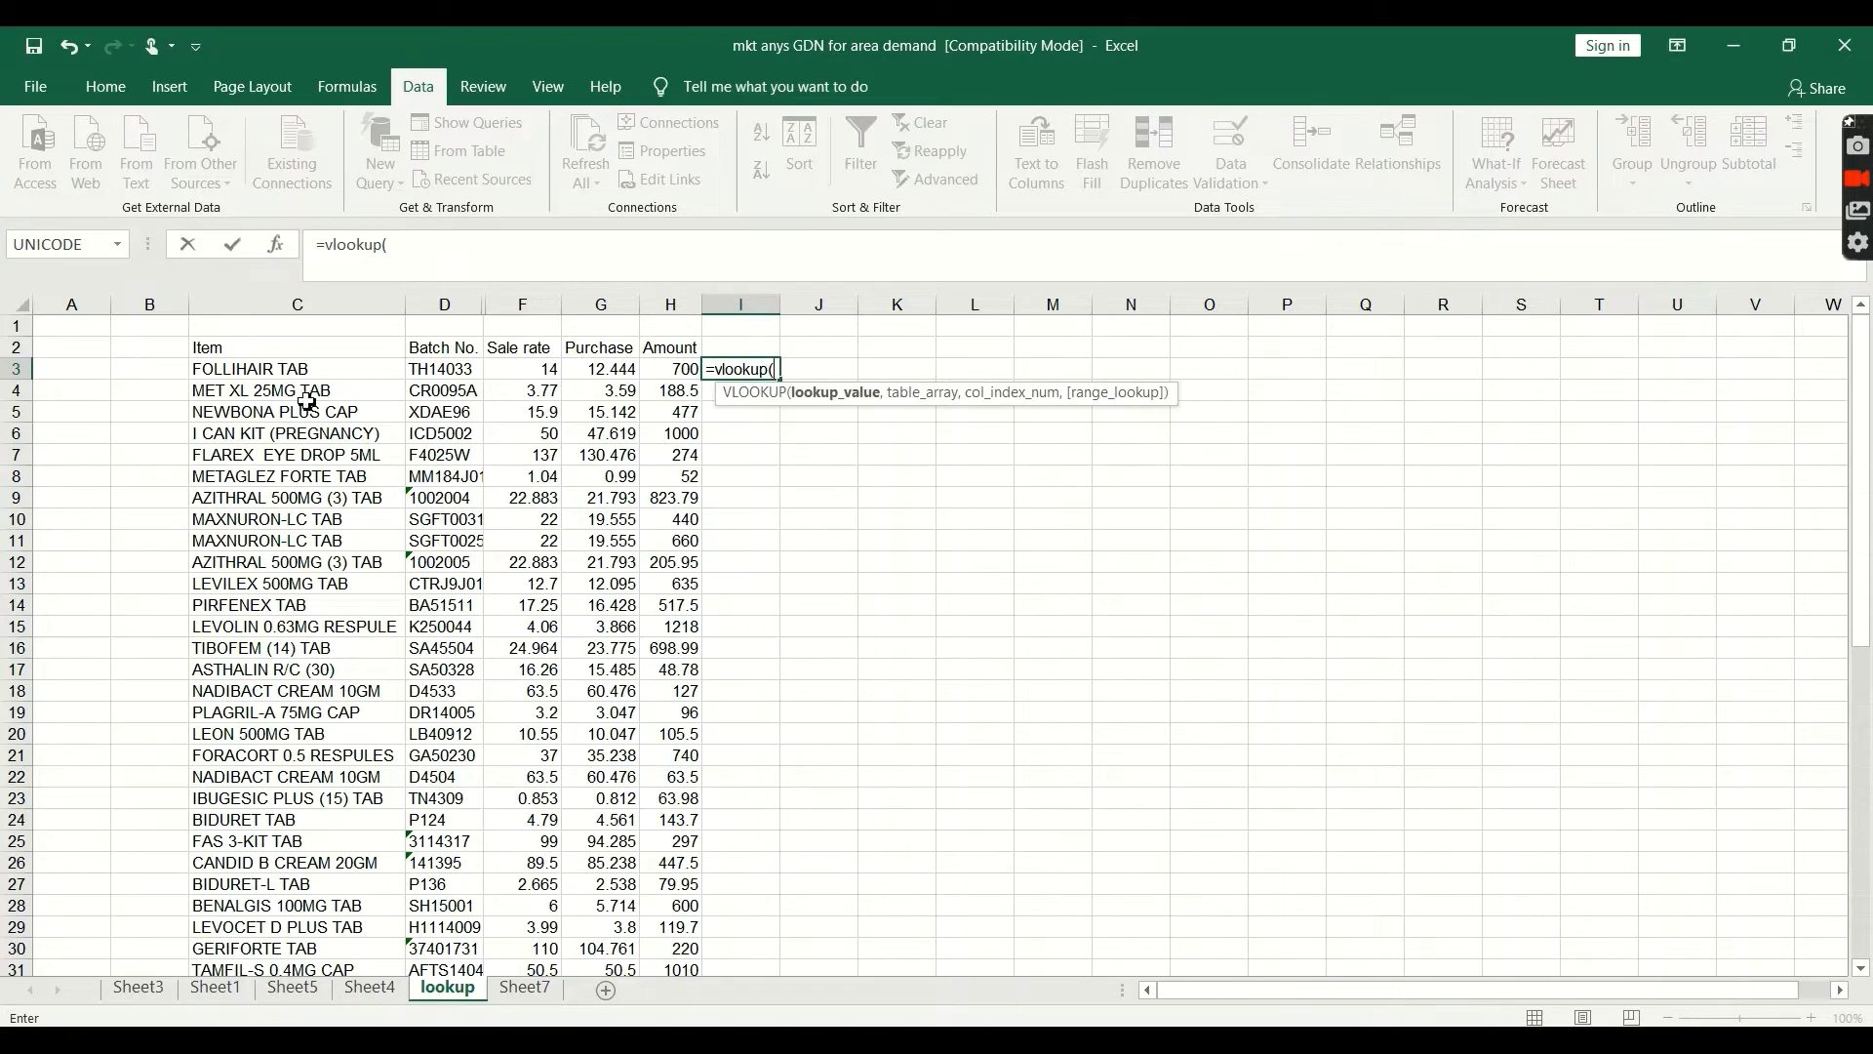
pyautogui.click(259, 367)
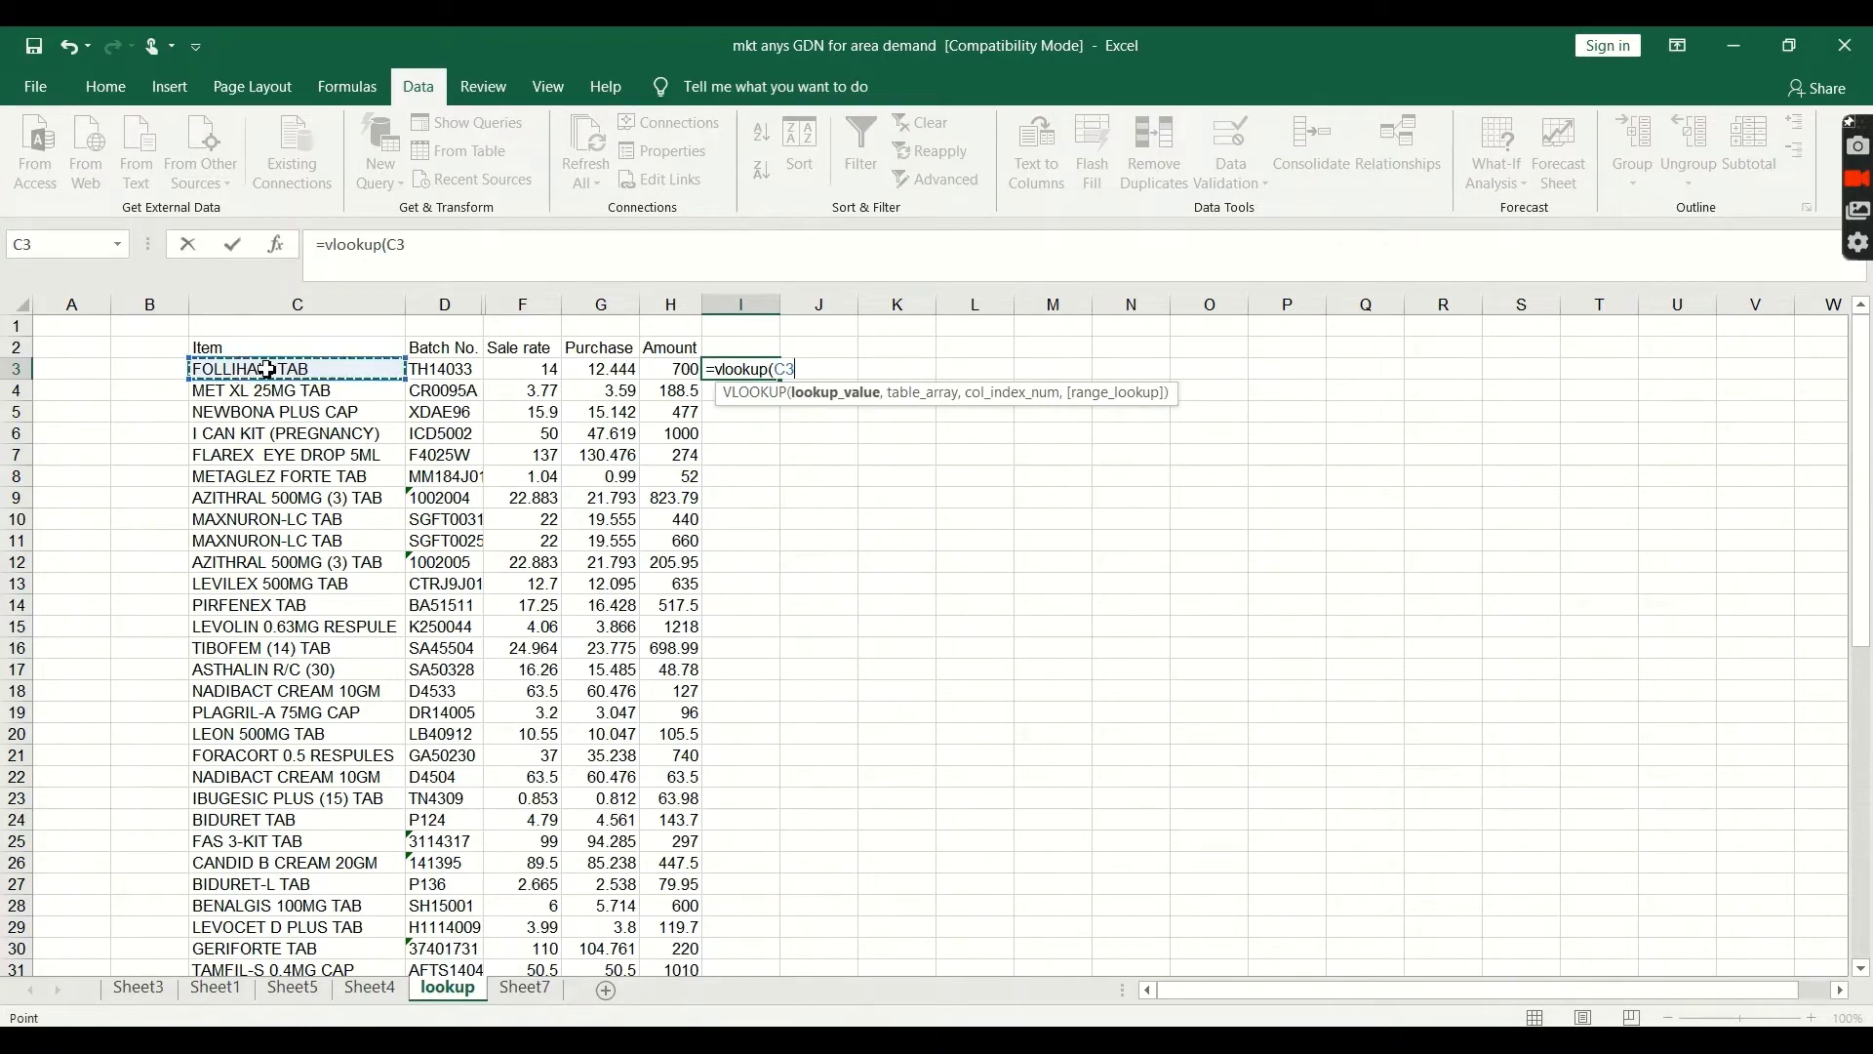
pyautogui.write(',')
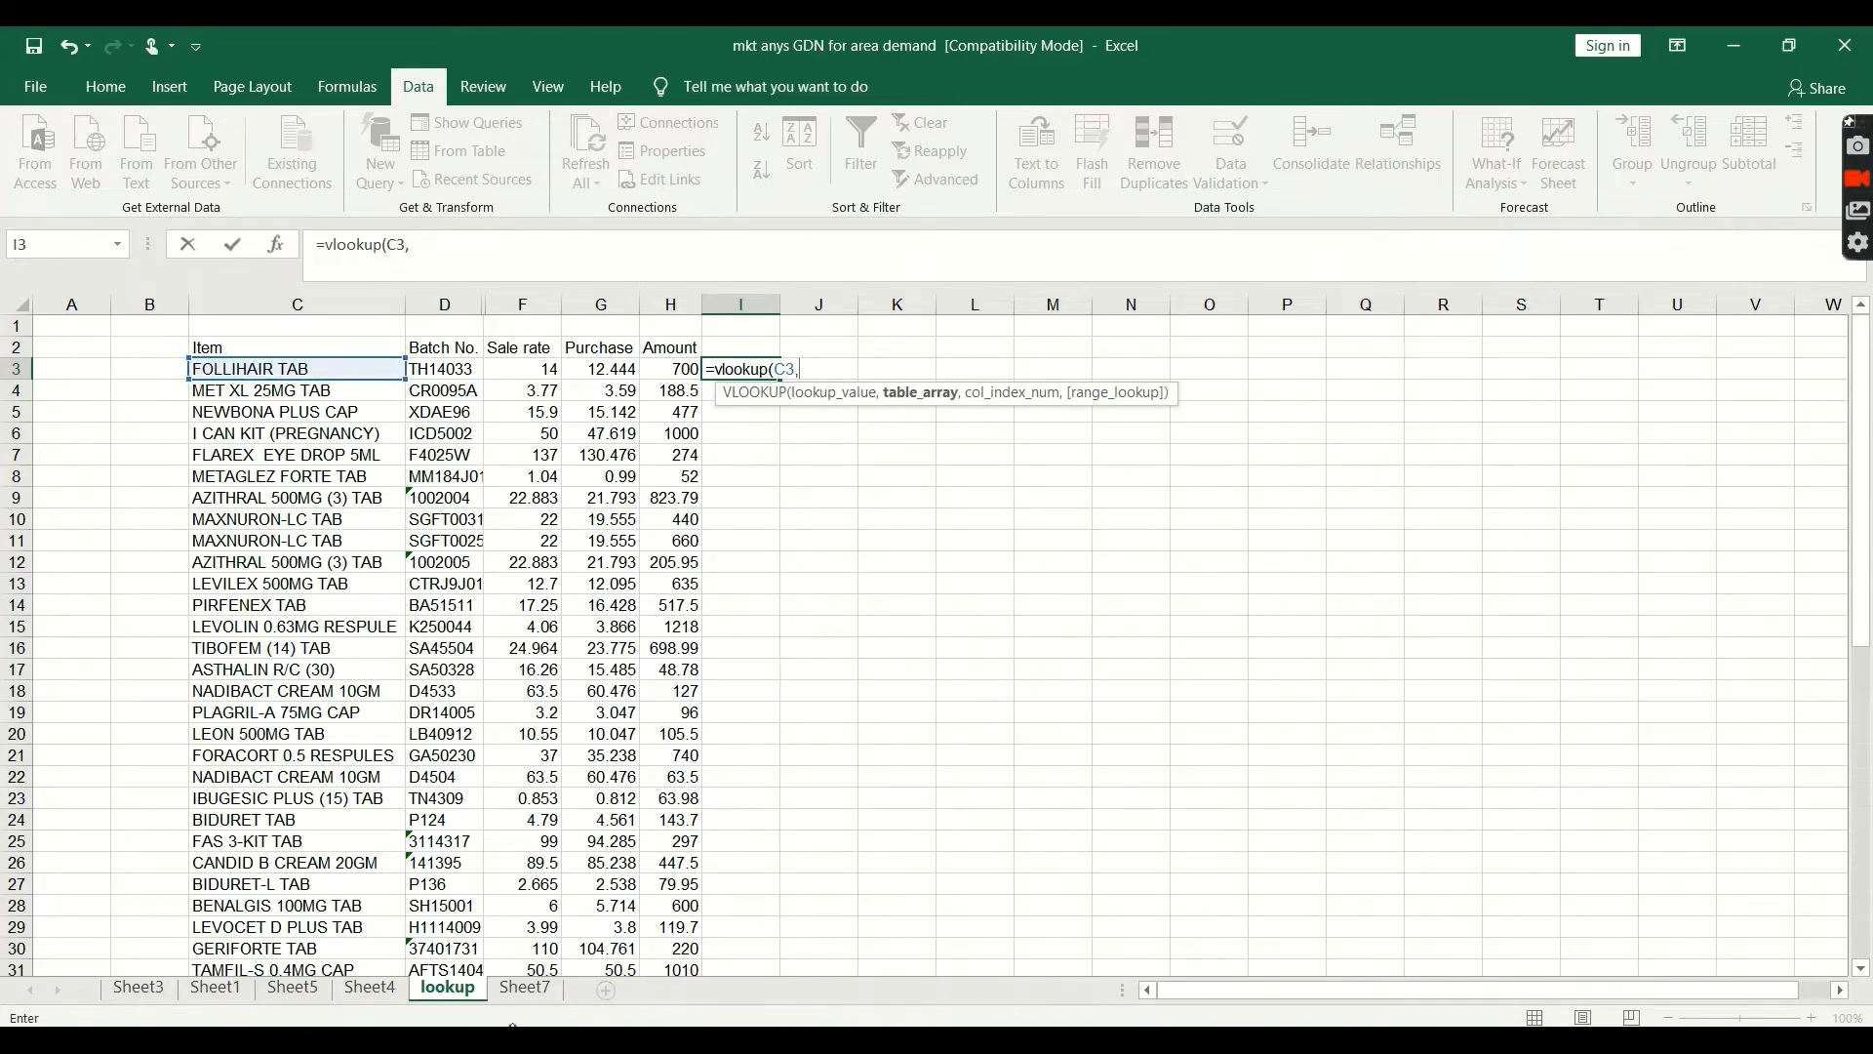
# Complete the VLOOKUP formula with table array Sheet7!D2:I57, column index 3 and an empty range_lookup argument
pyautogui.click(525, 987)
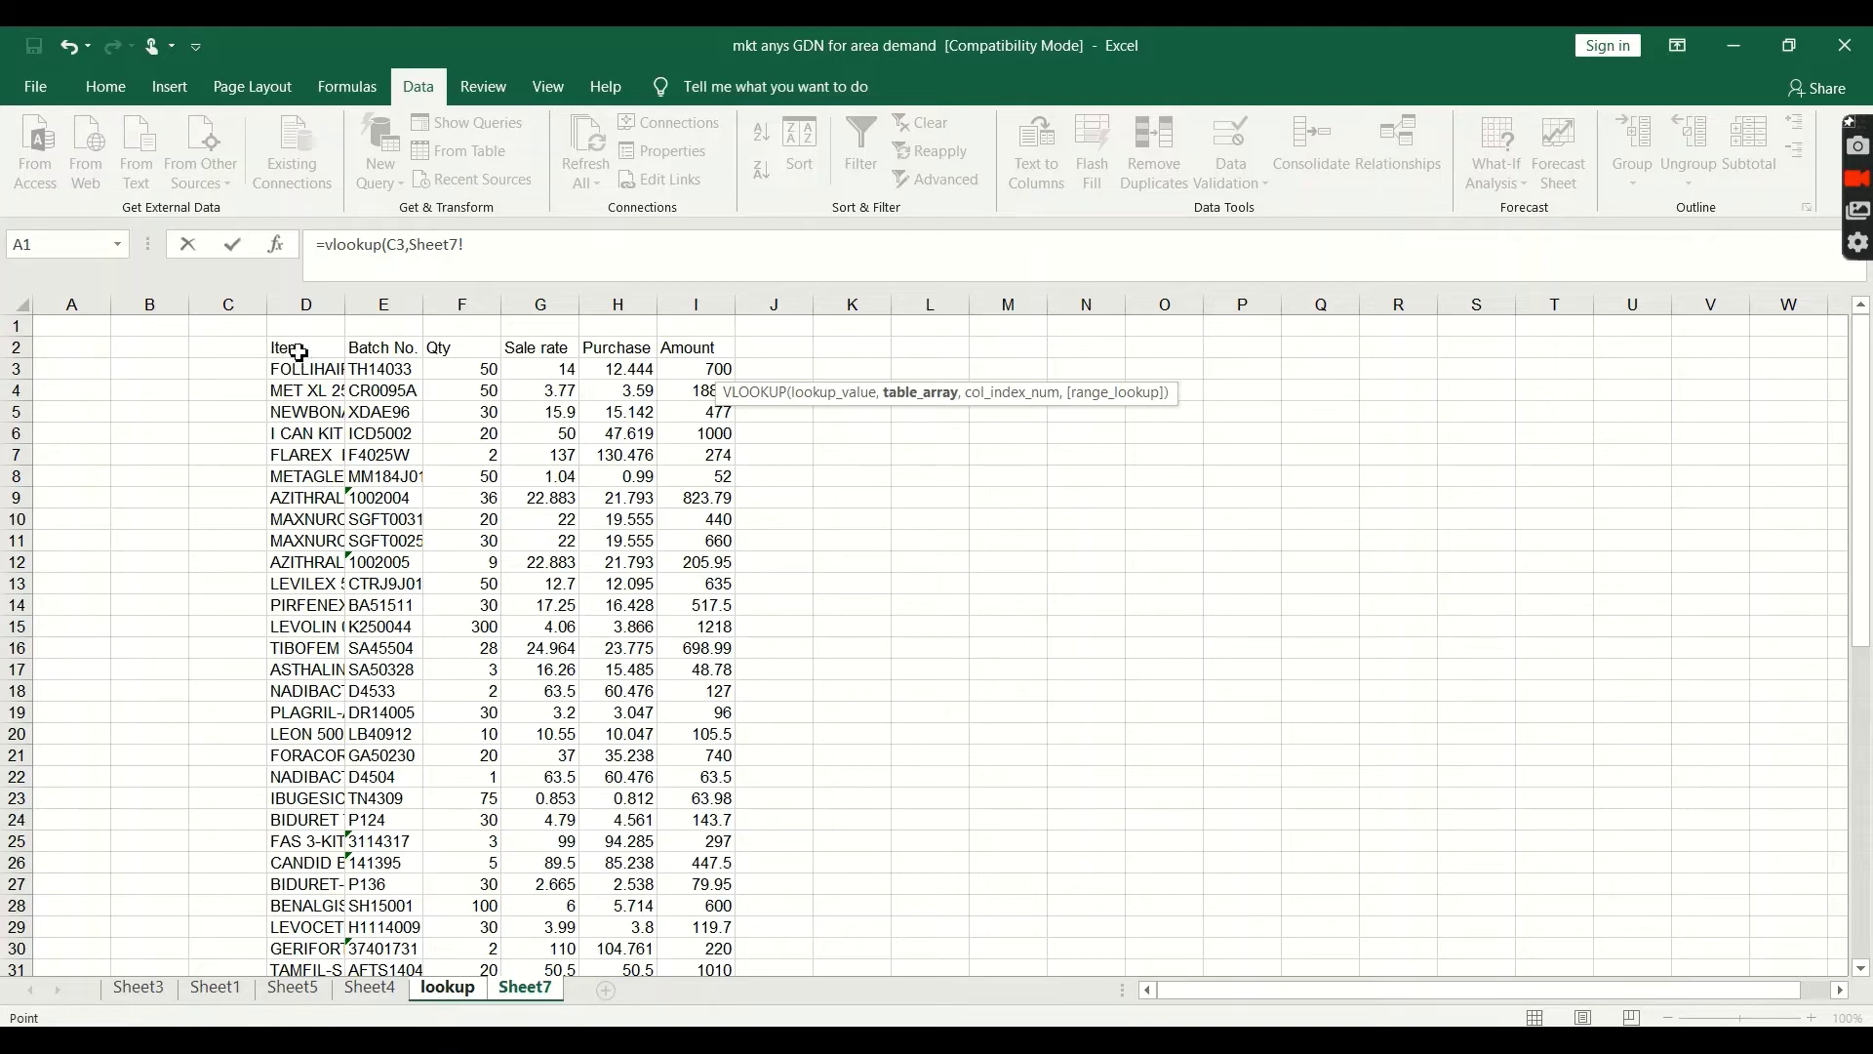
pyautogui.moveTo(298, 351); pyautogui.dragTo(669, 892)
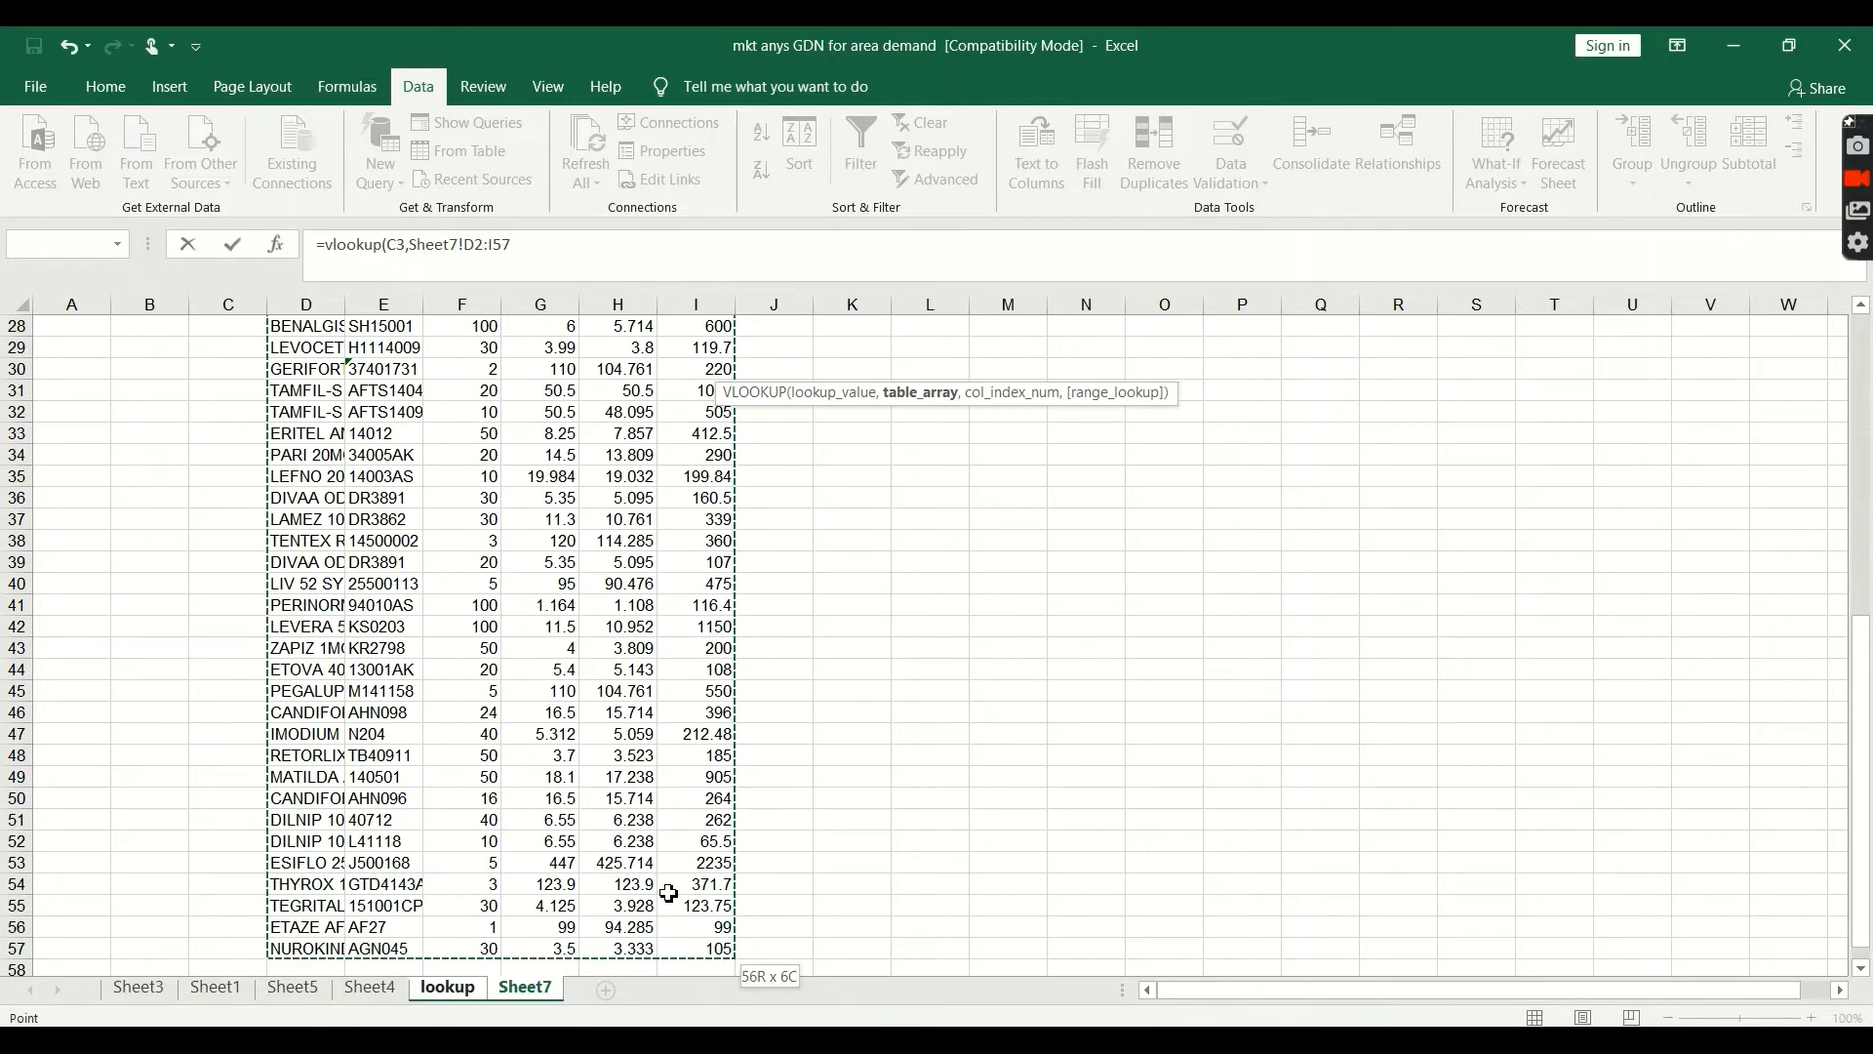
pyautogui.write(',')
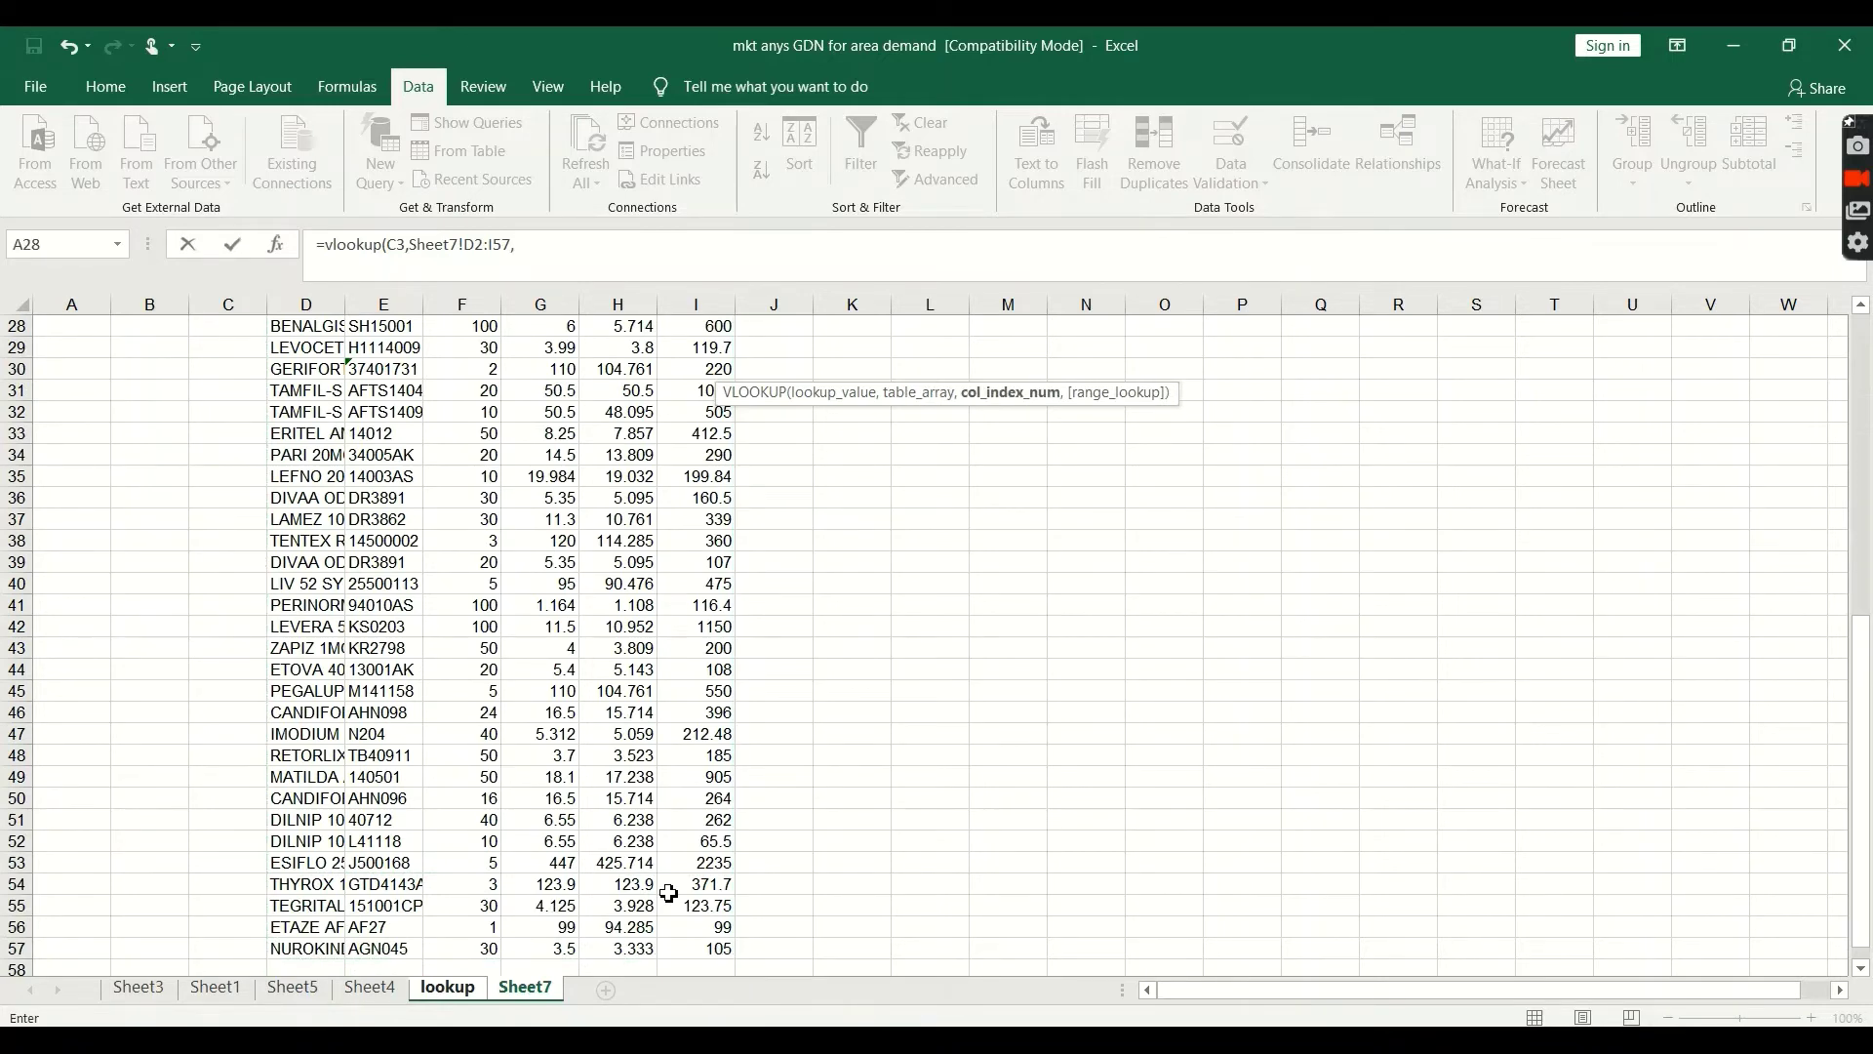
pyautogui.scroll(9, 563, 686)
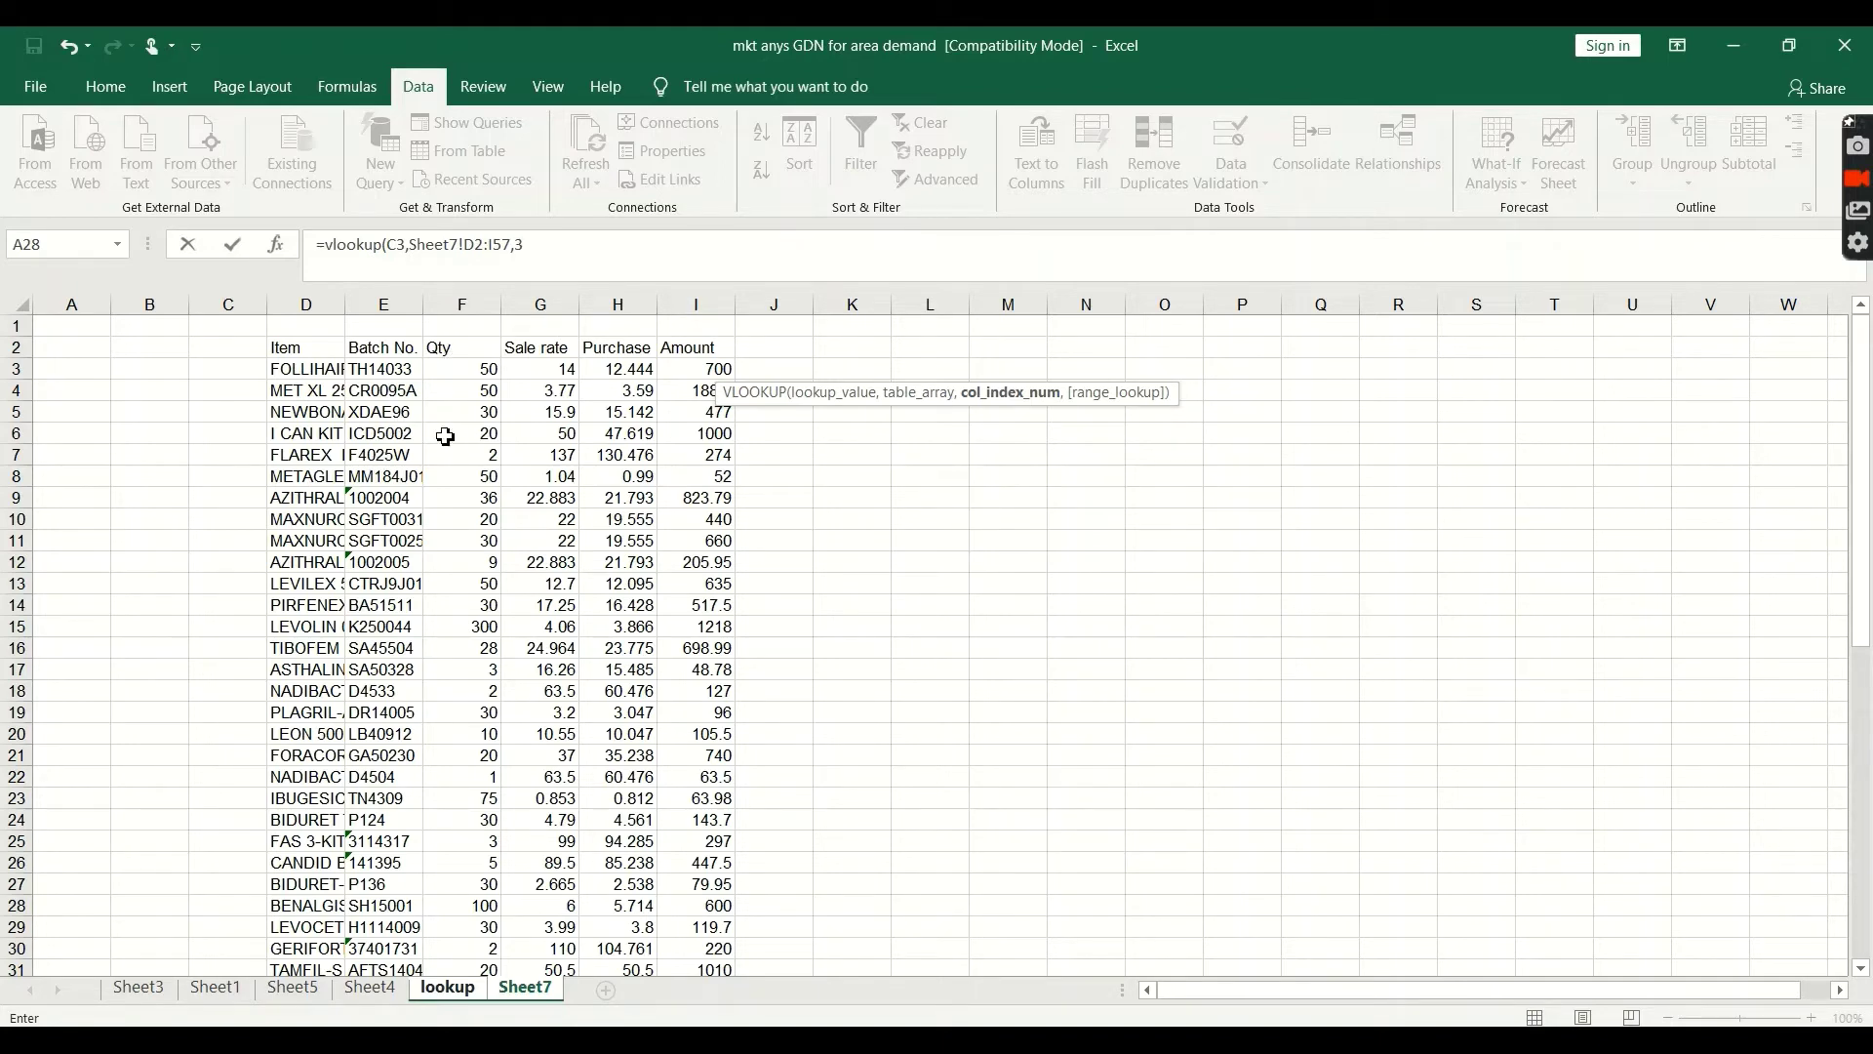
pyautogui.write(',')
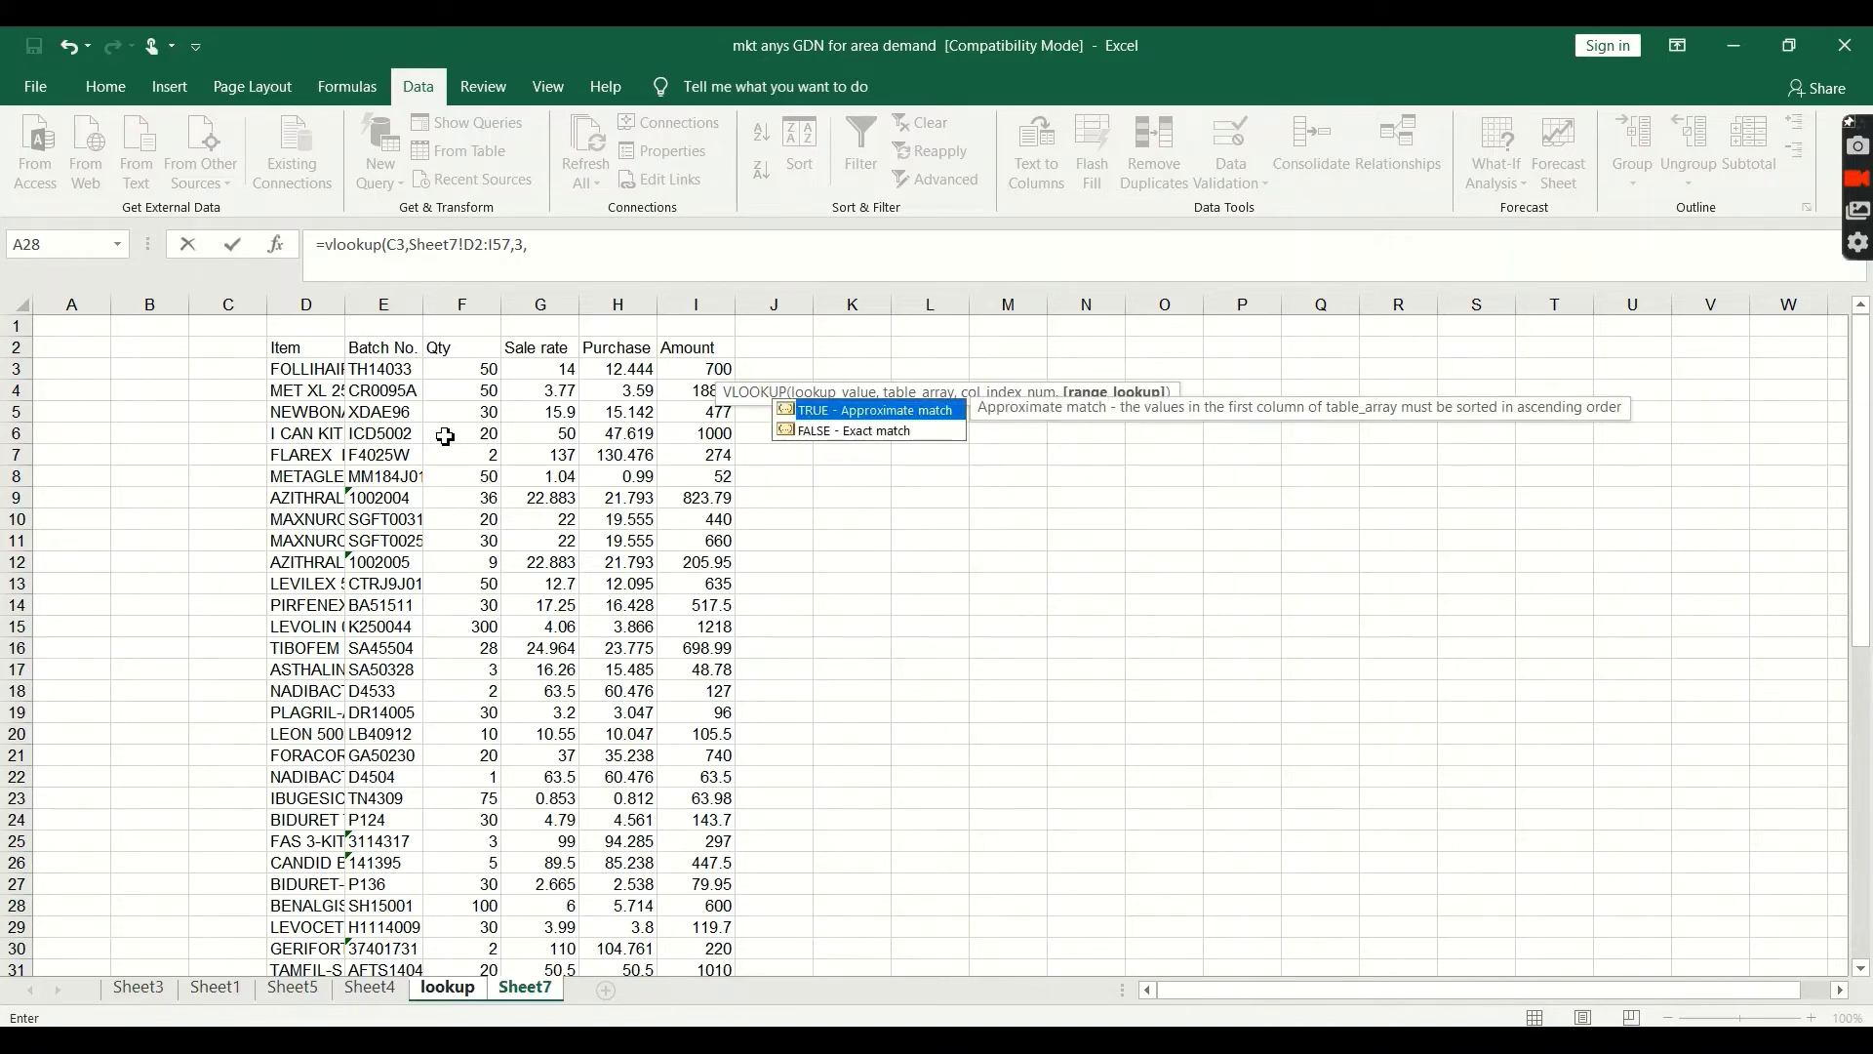
pyautogui.press('Down')
pyautogui.press('Return')
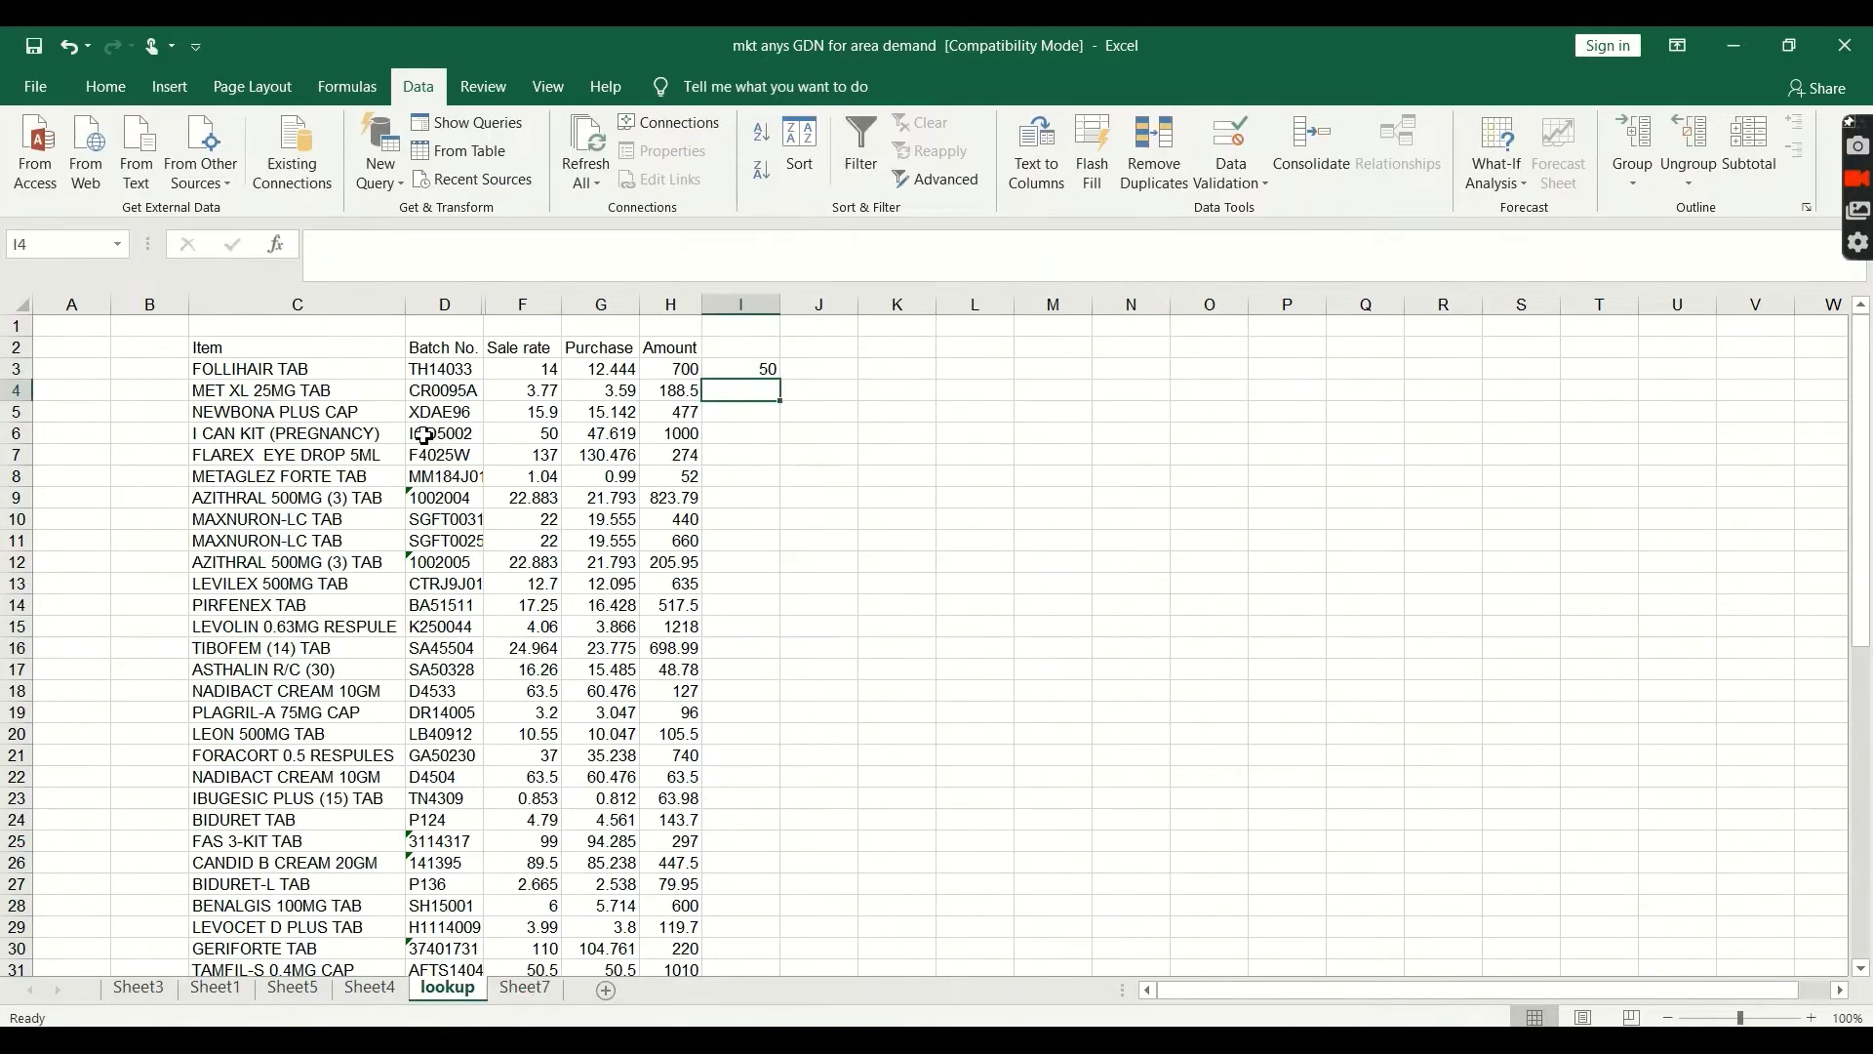
# Fill the I3 VLOOKUP formula down the item list and compare the results with the quantities on Sheet7
pyautogui.click(773, 371)
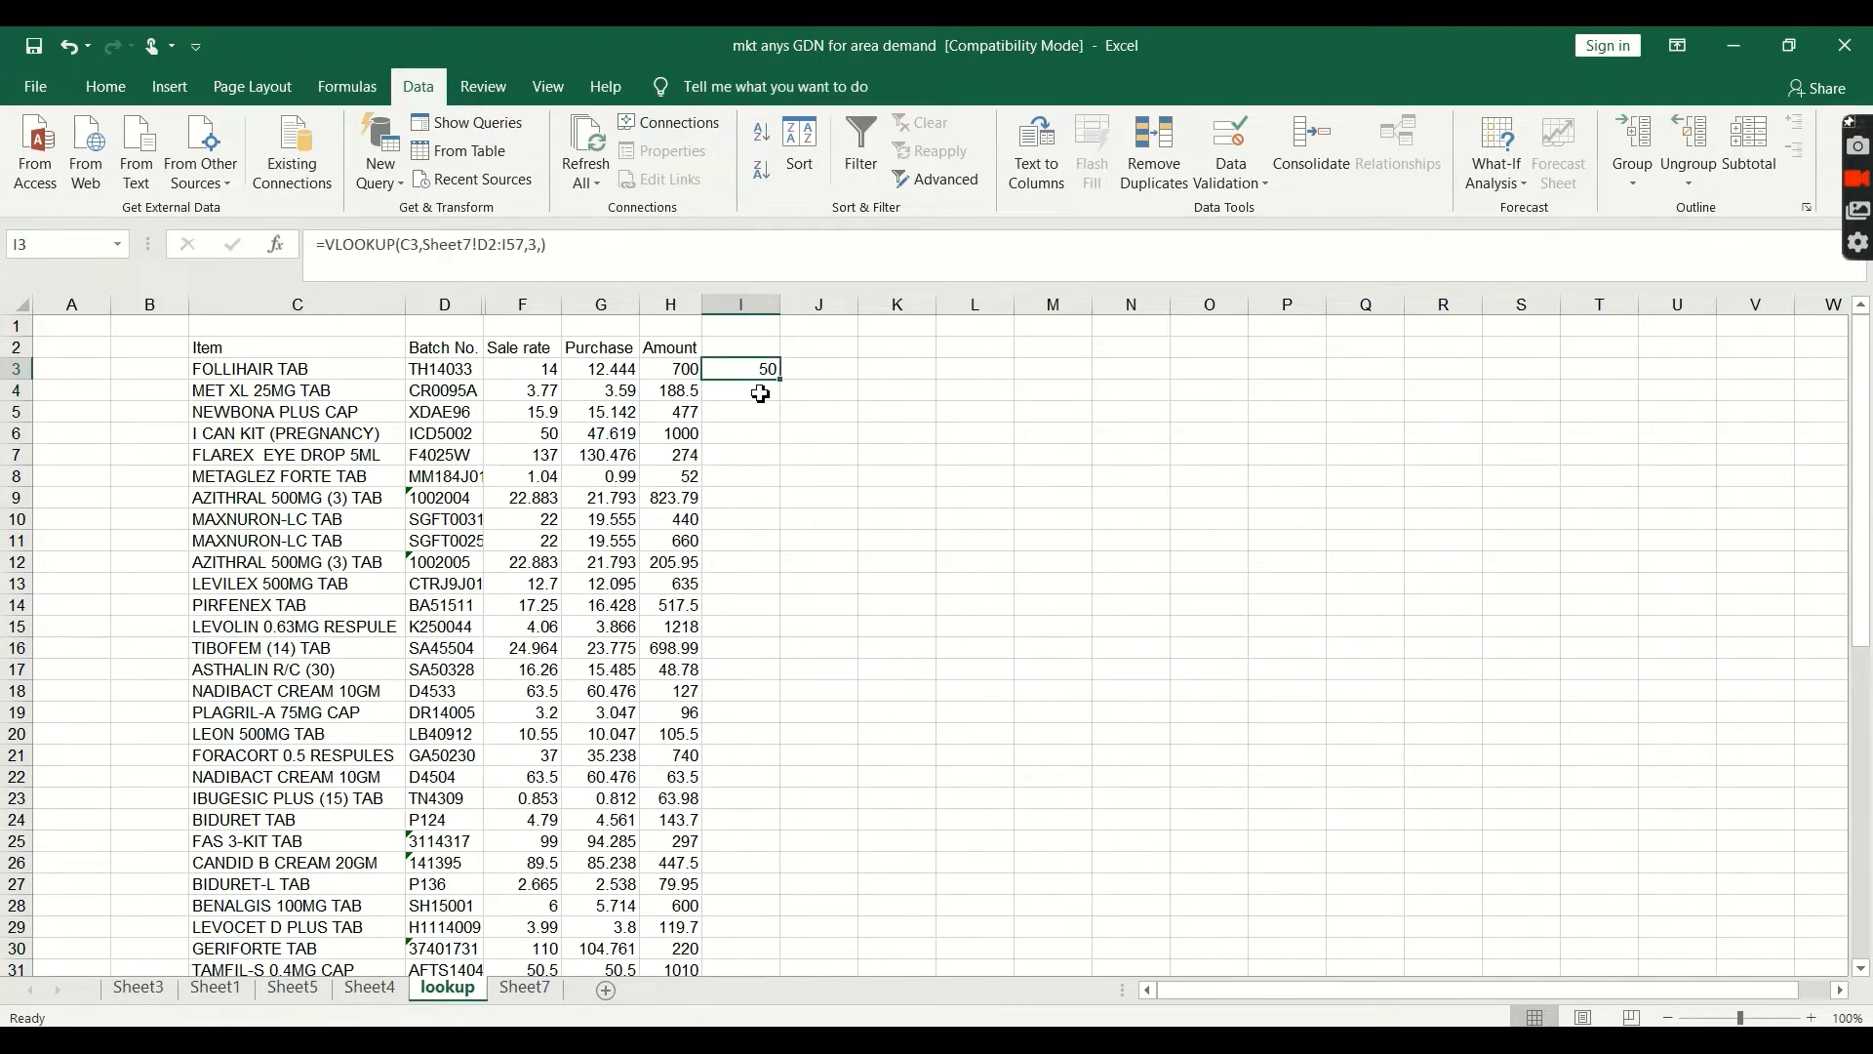
pyautogui.doubleClick(778, 383)
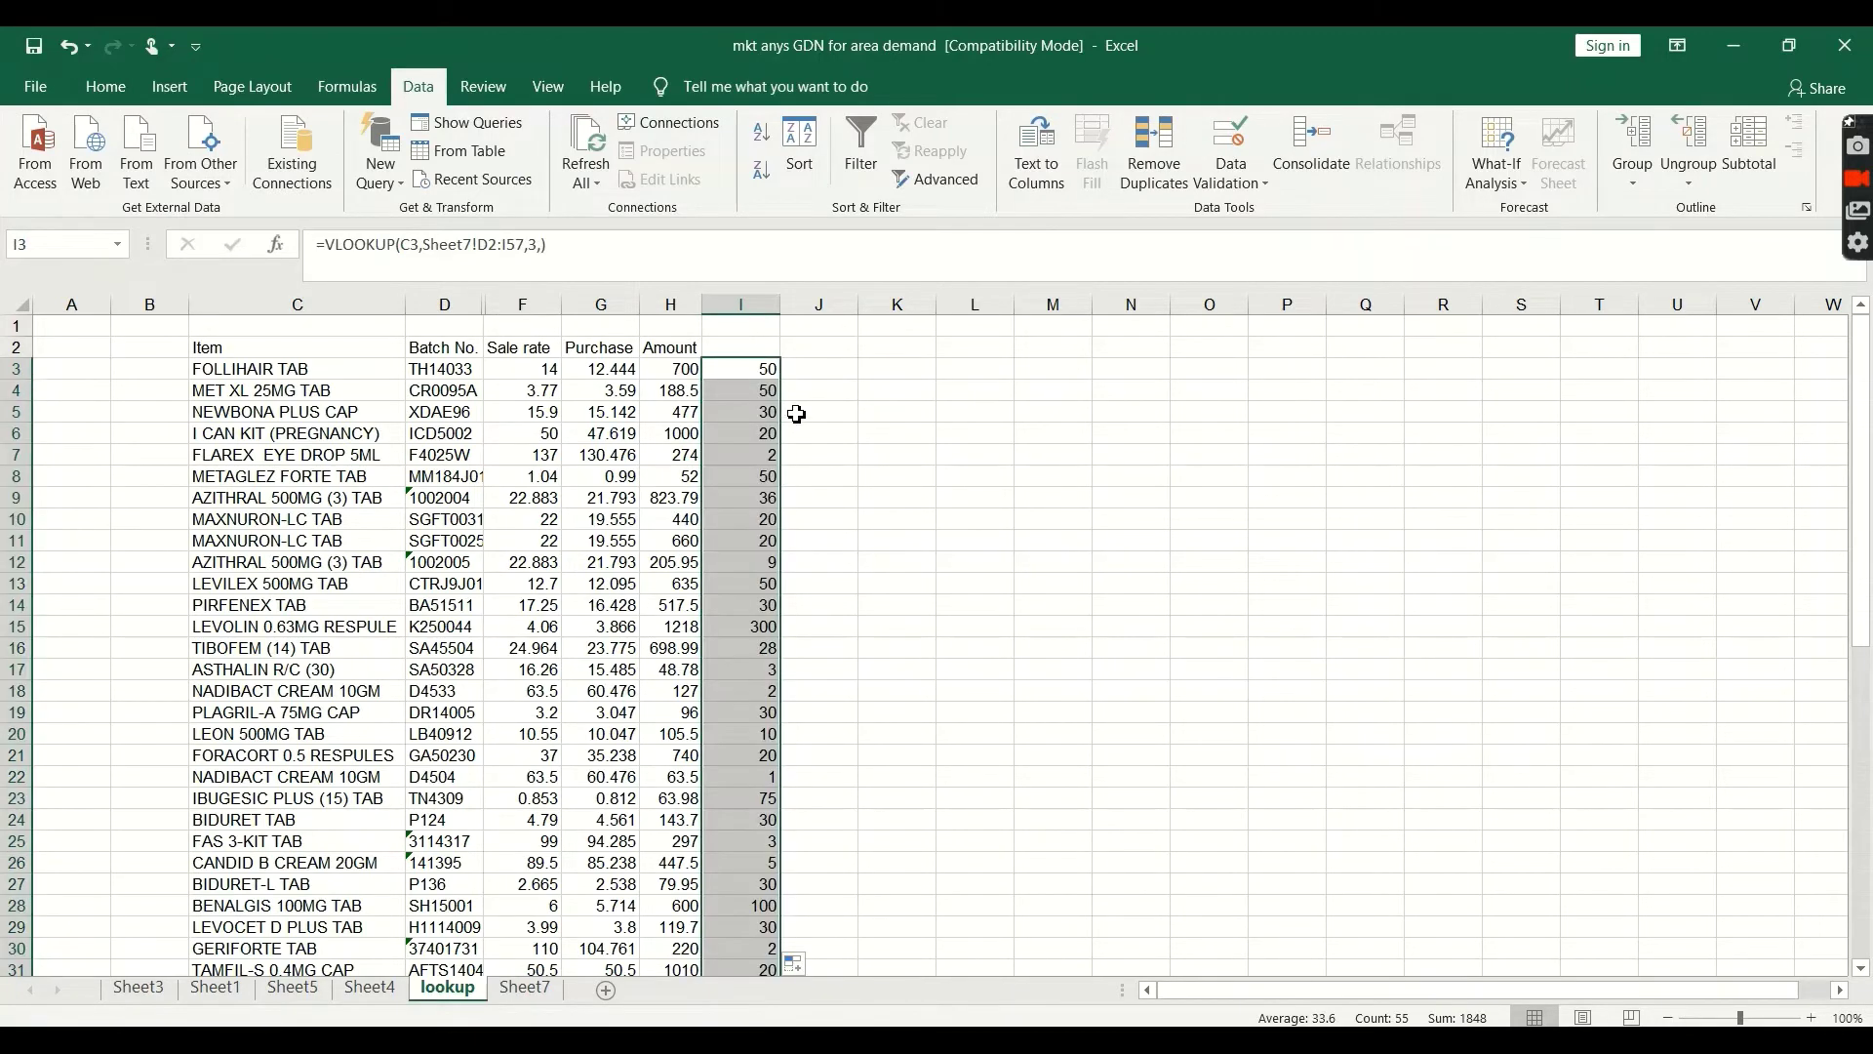
pyautogui.click(838, 442)
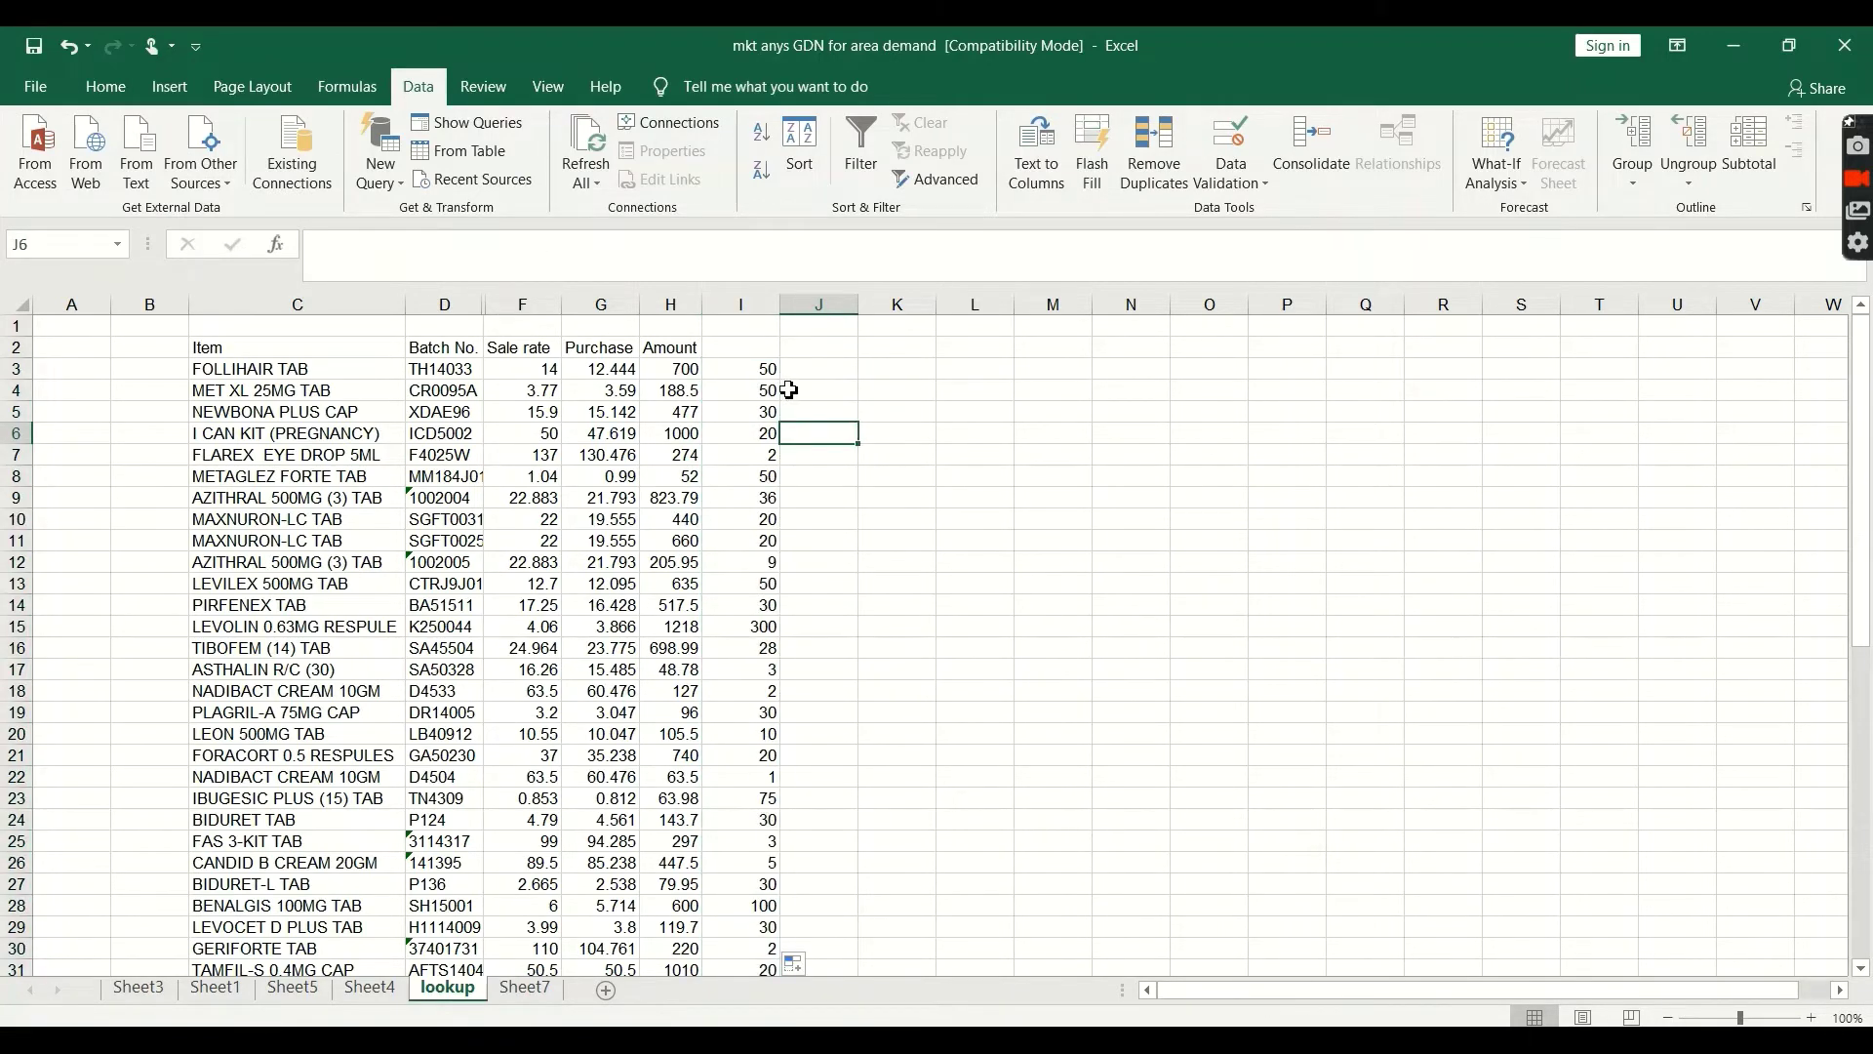
pyautogui.click(525, 987)
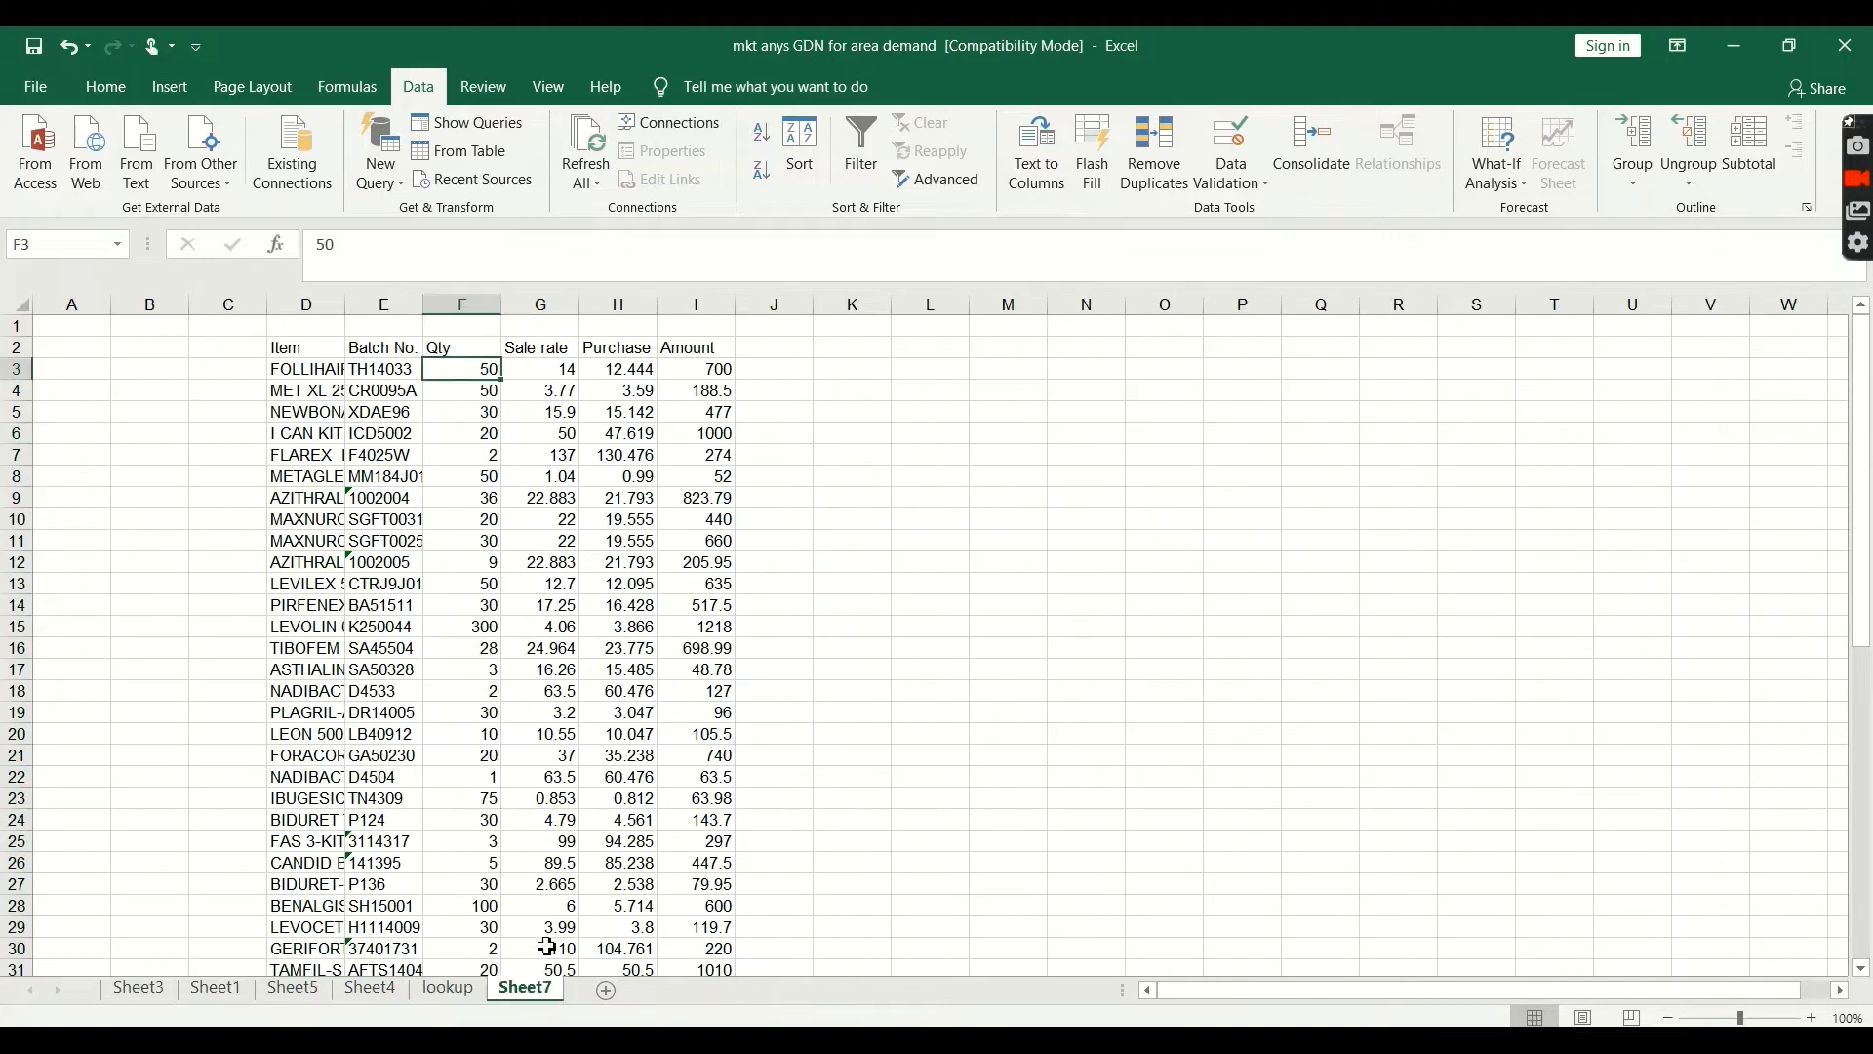
pyautogui.click(446, 987)
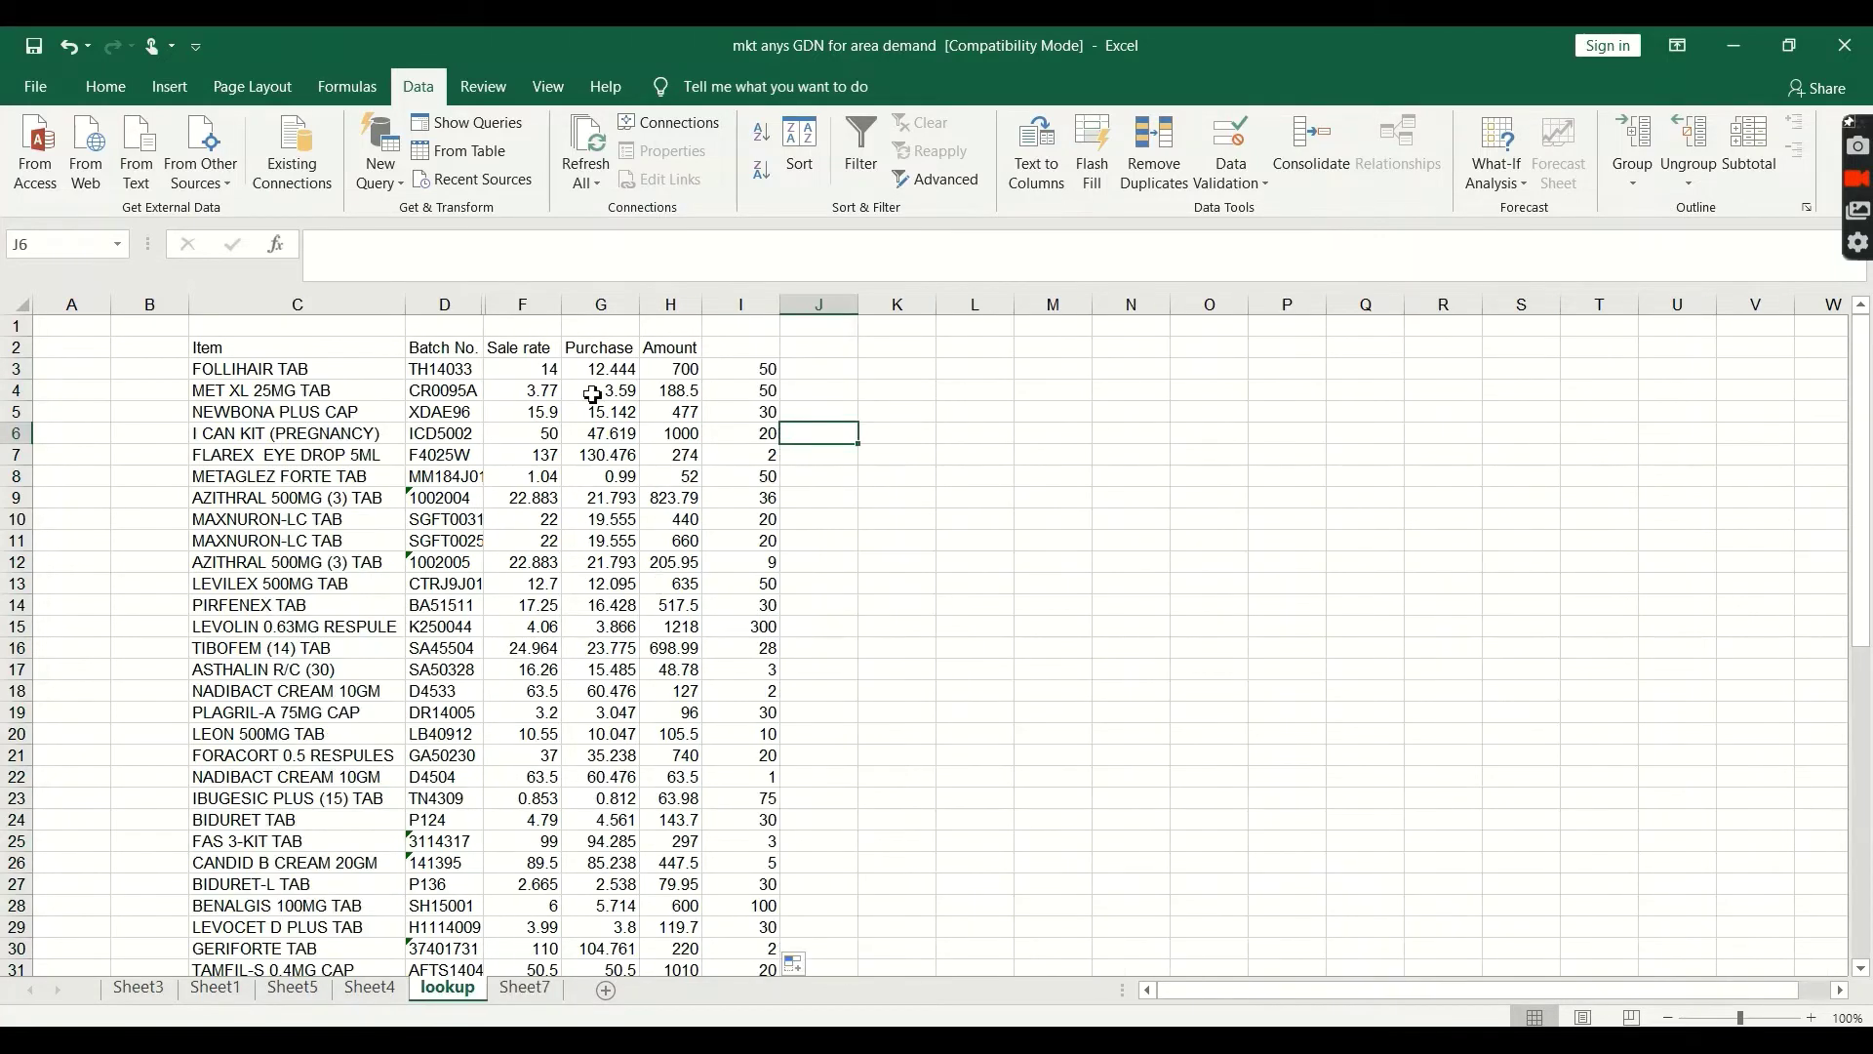
# Hide the Purchase and Sale rate columns on the lookup sheet
pyautogui.click(600, 303)
pyautogui.rightClick(603, 305)
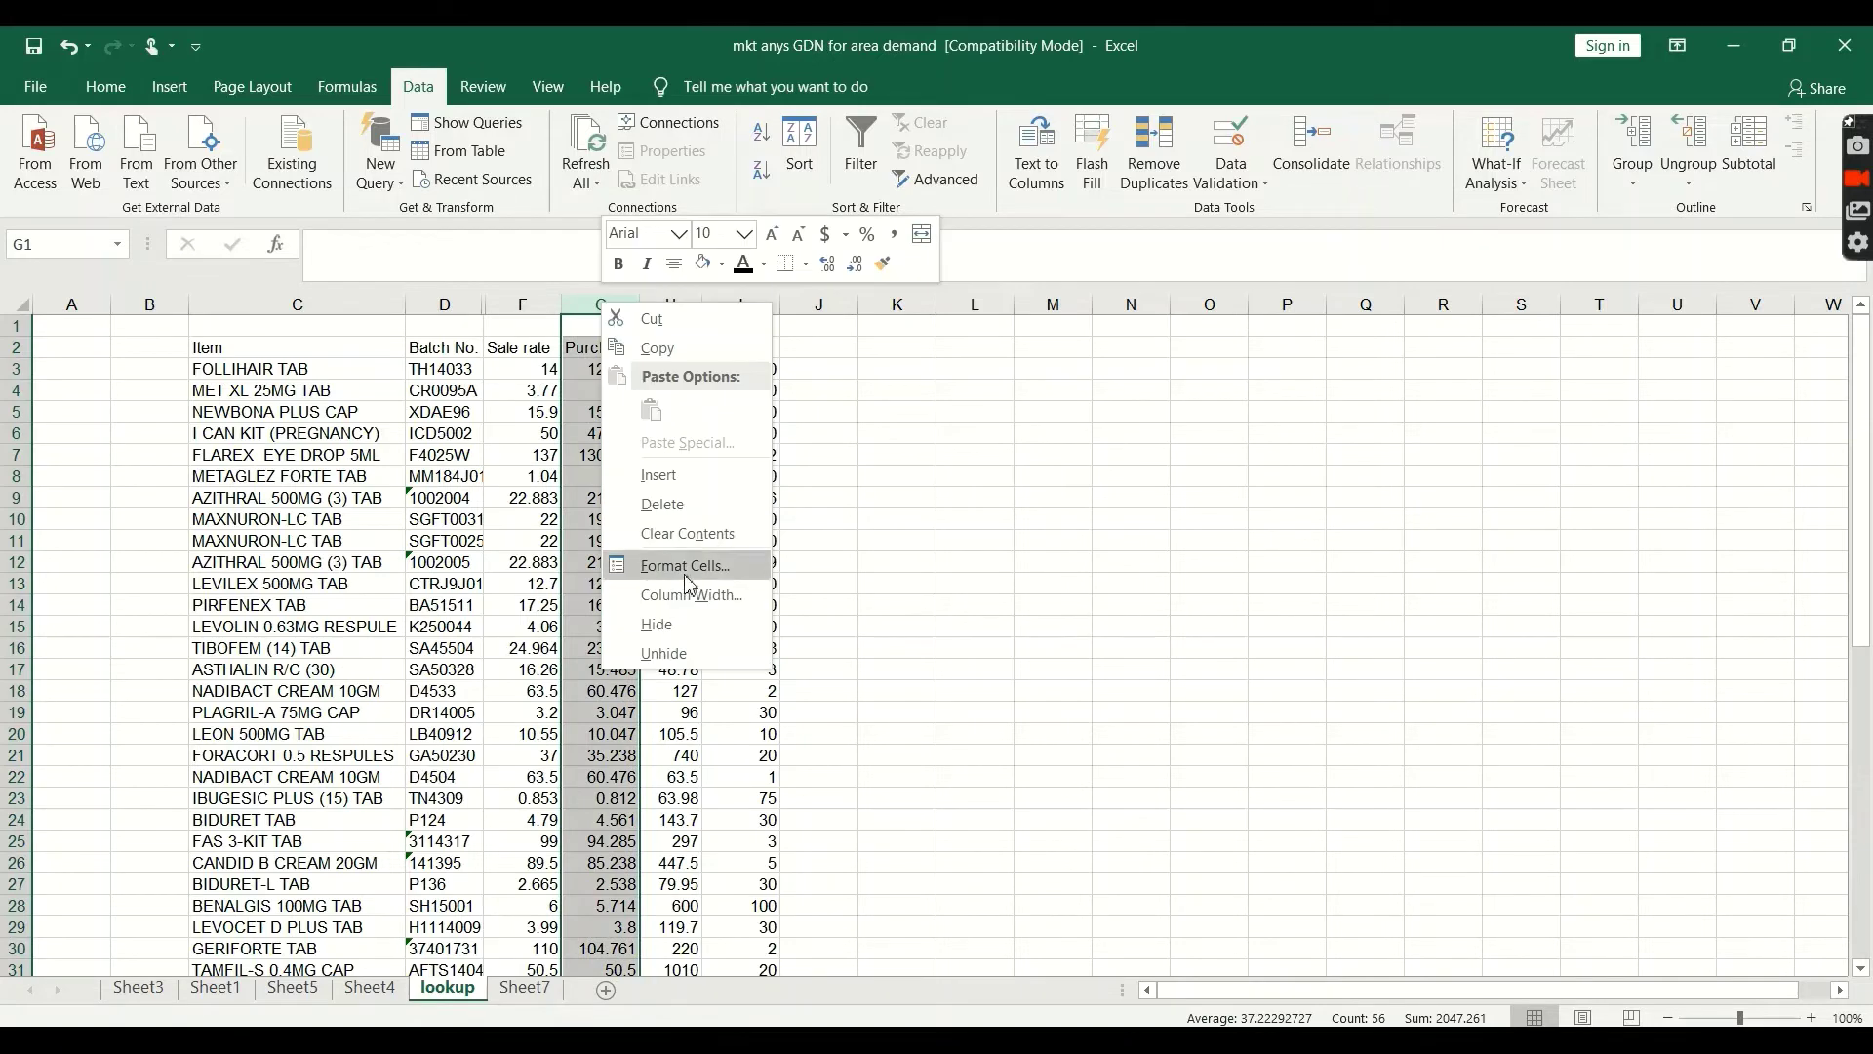
pyautogui.click(659, 624)
pyautogui.click(513, 310)
pyautogui.rightClick(513, 310)
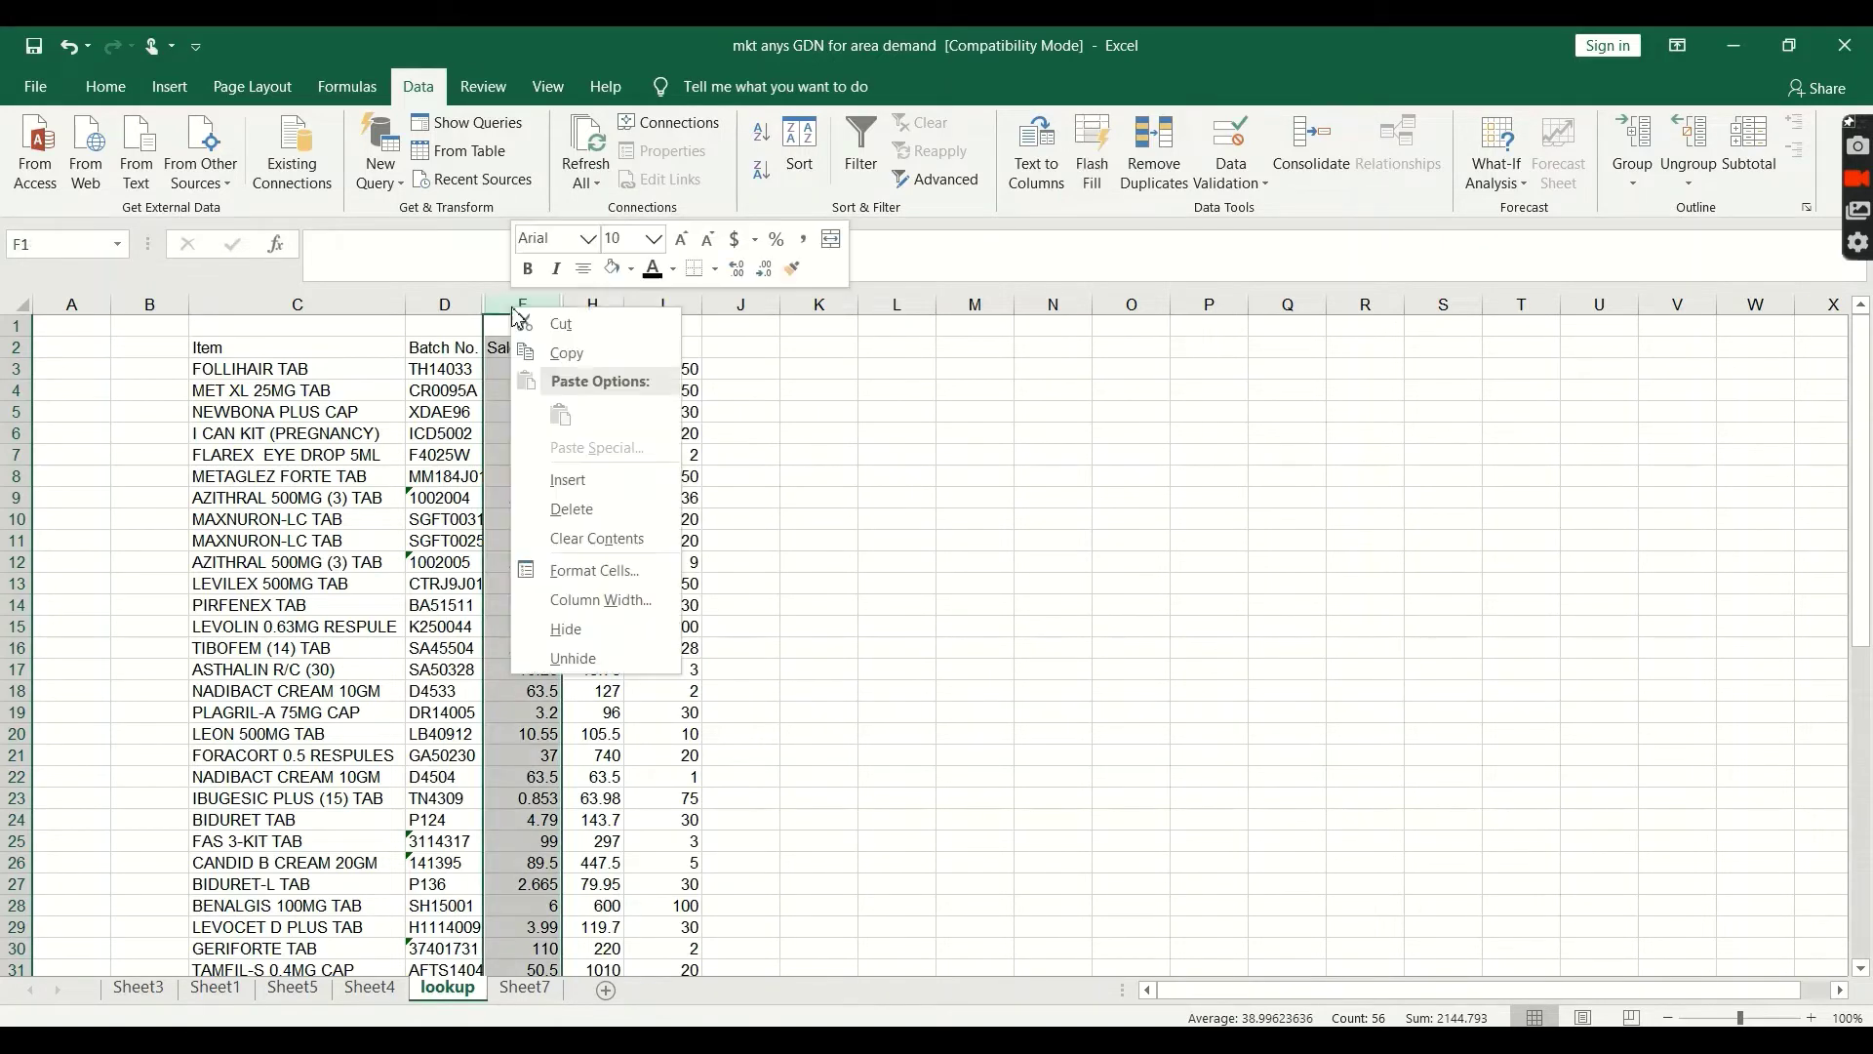
pyautogui.click(586, 626)
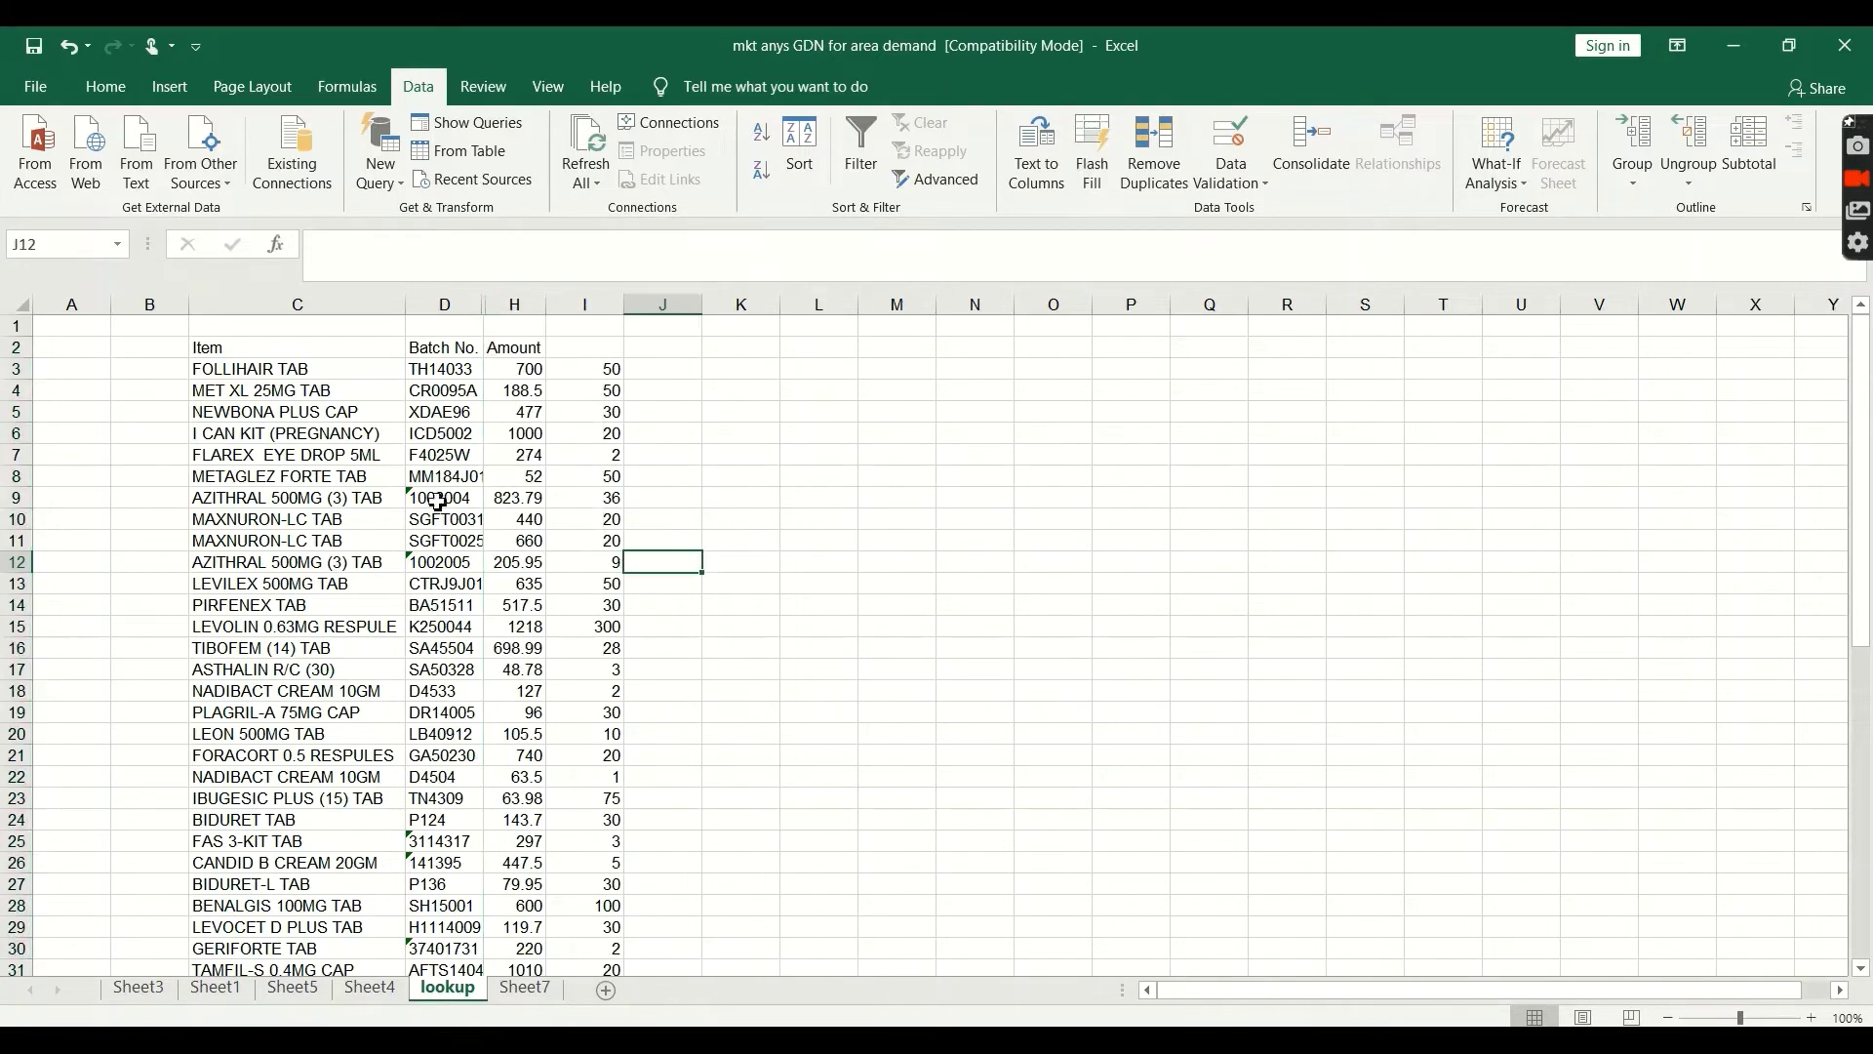
# Delete the Amount column and the column of VLOOKUP results on the lookup sheet
pyautogui.click(610, 307)
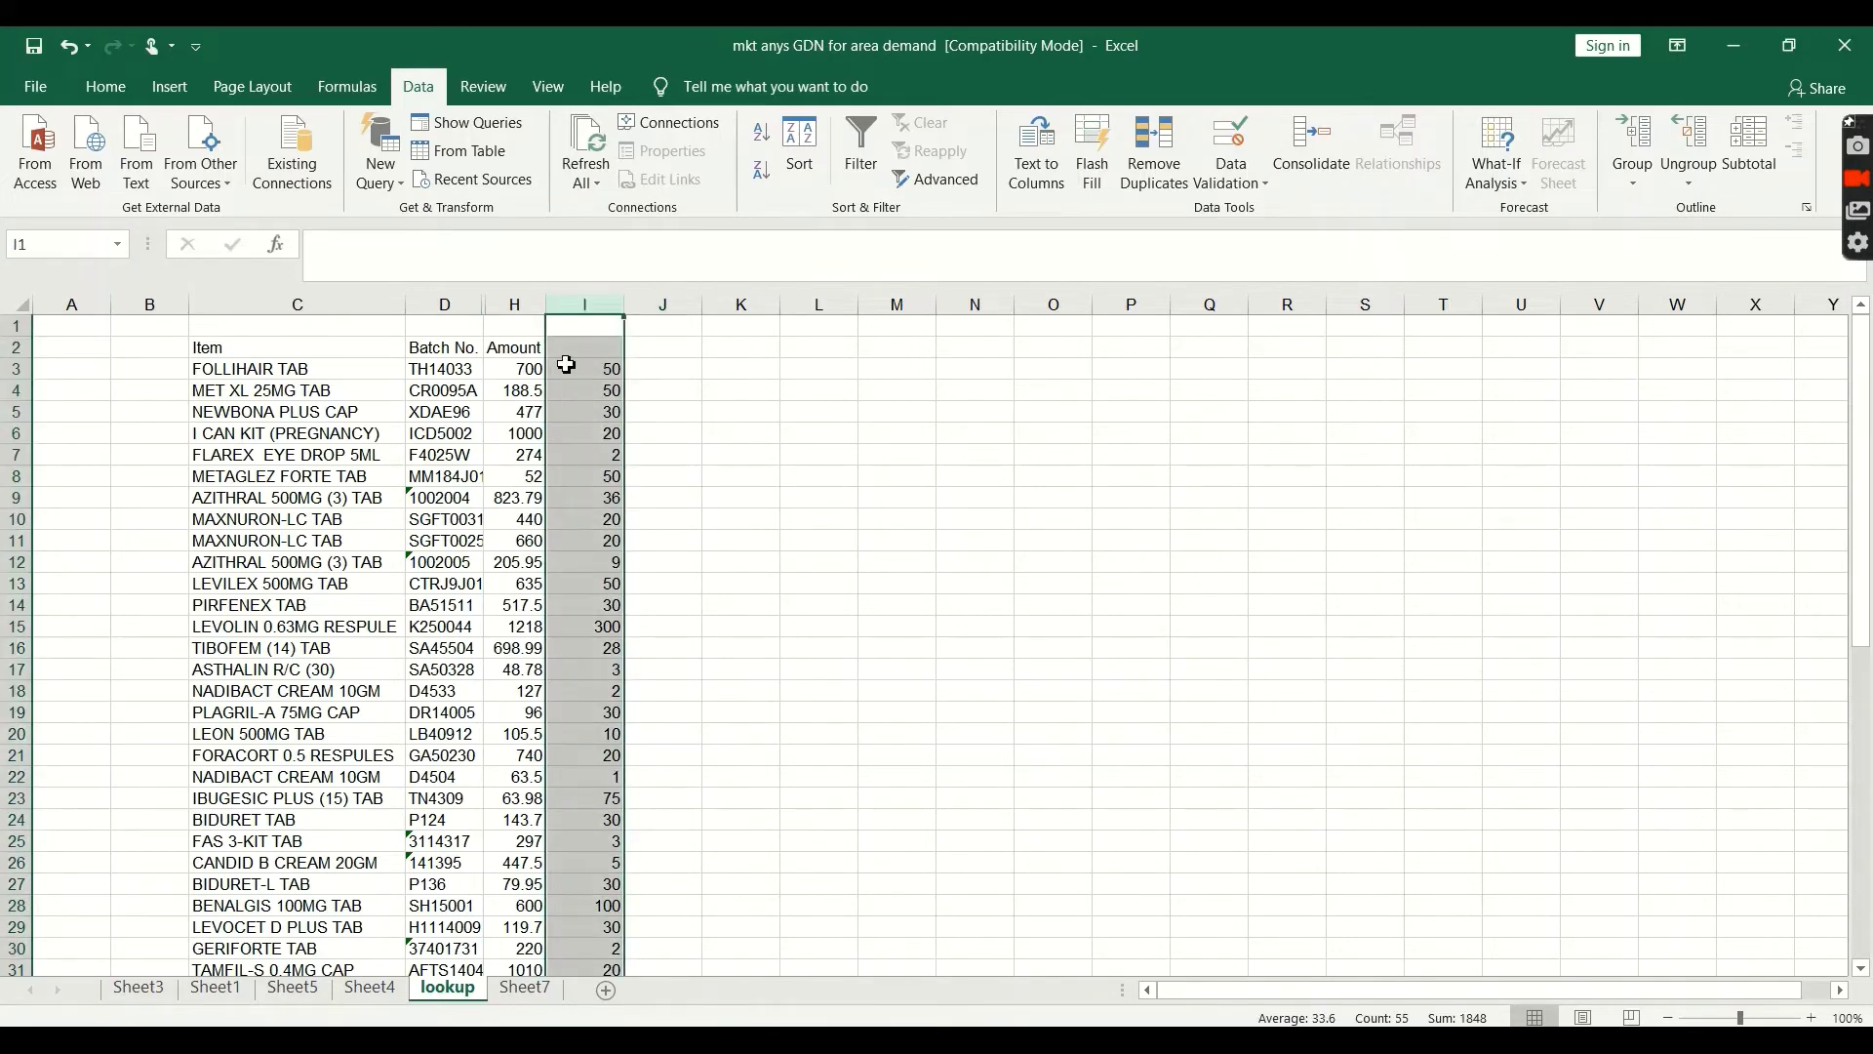
pyautogui.click(517, 305)
pyautogui.rightClick(517, 303)
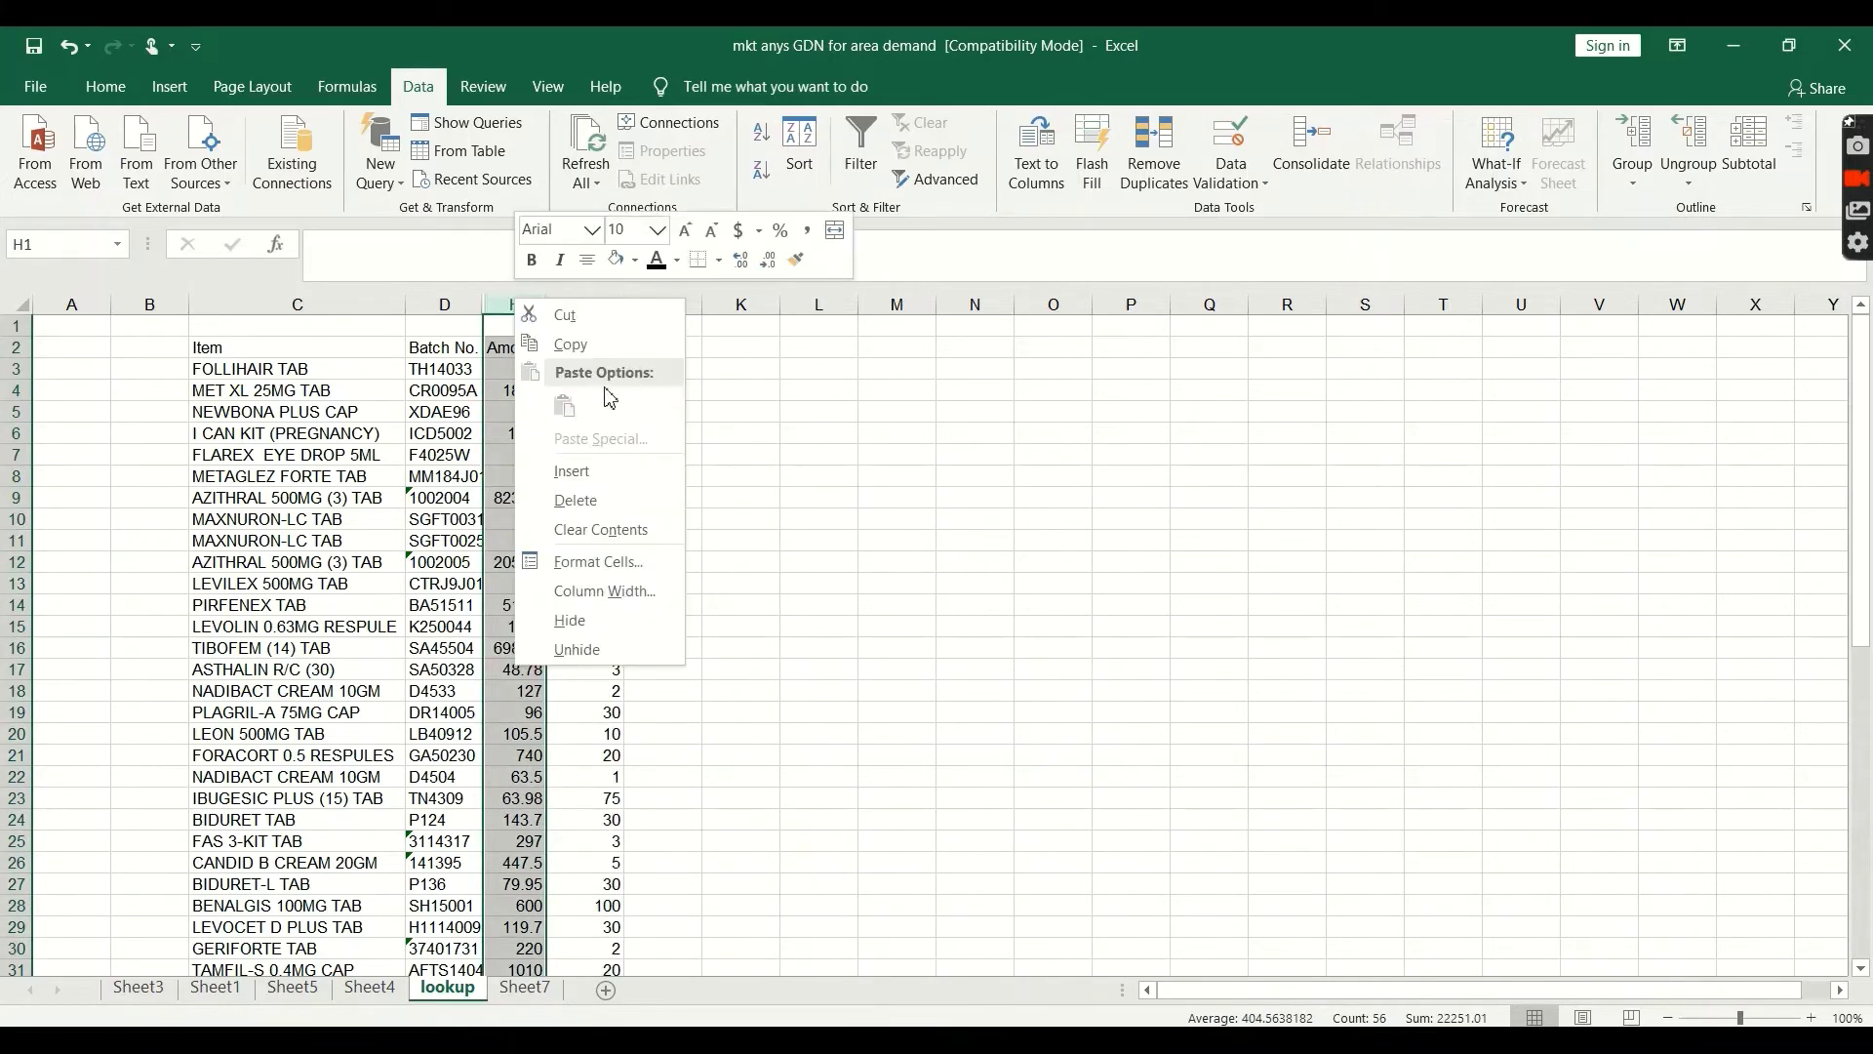
pyautogui.click(598, 508)
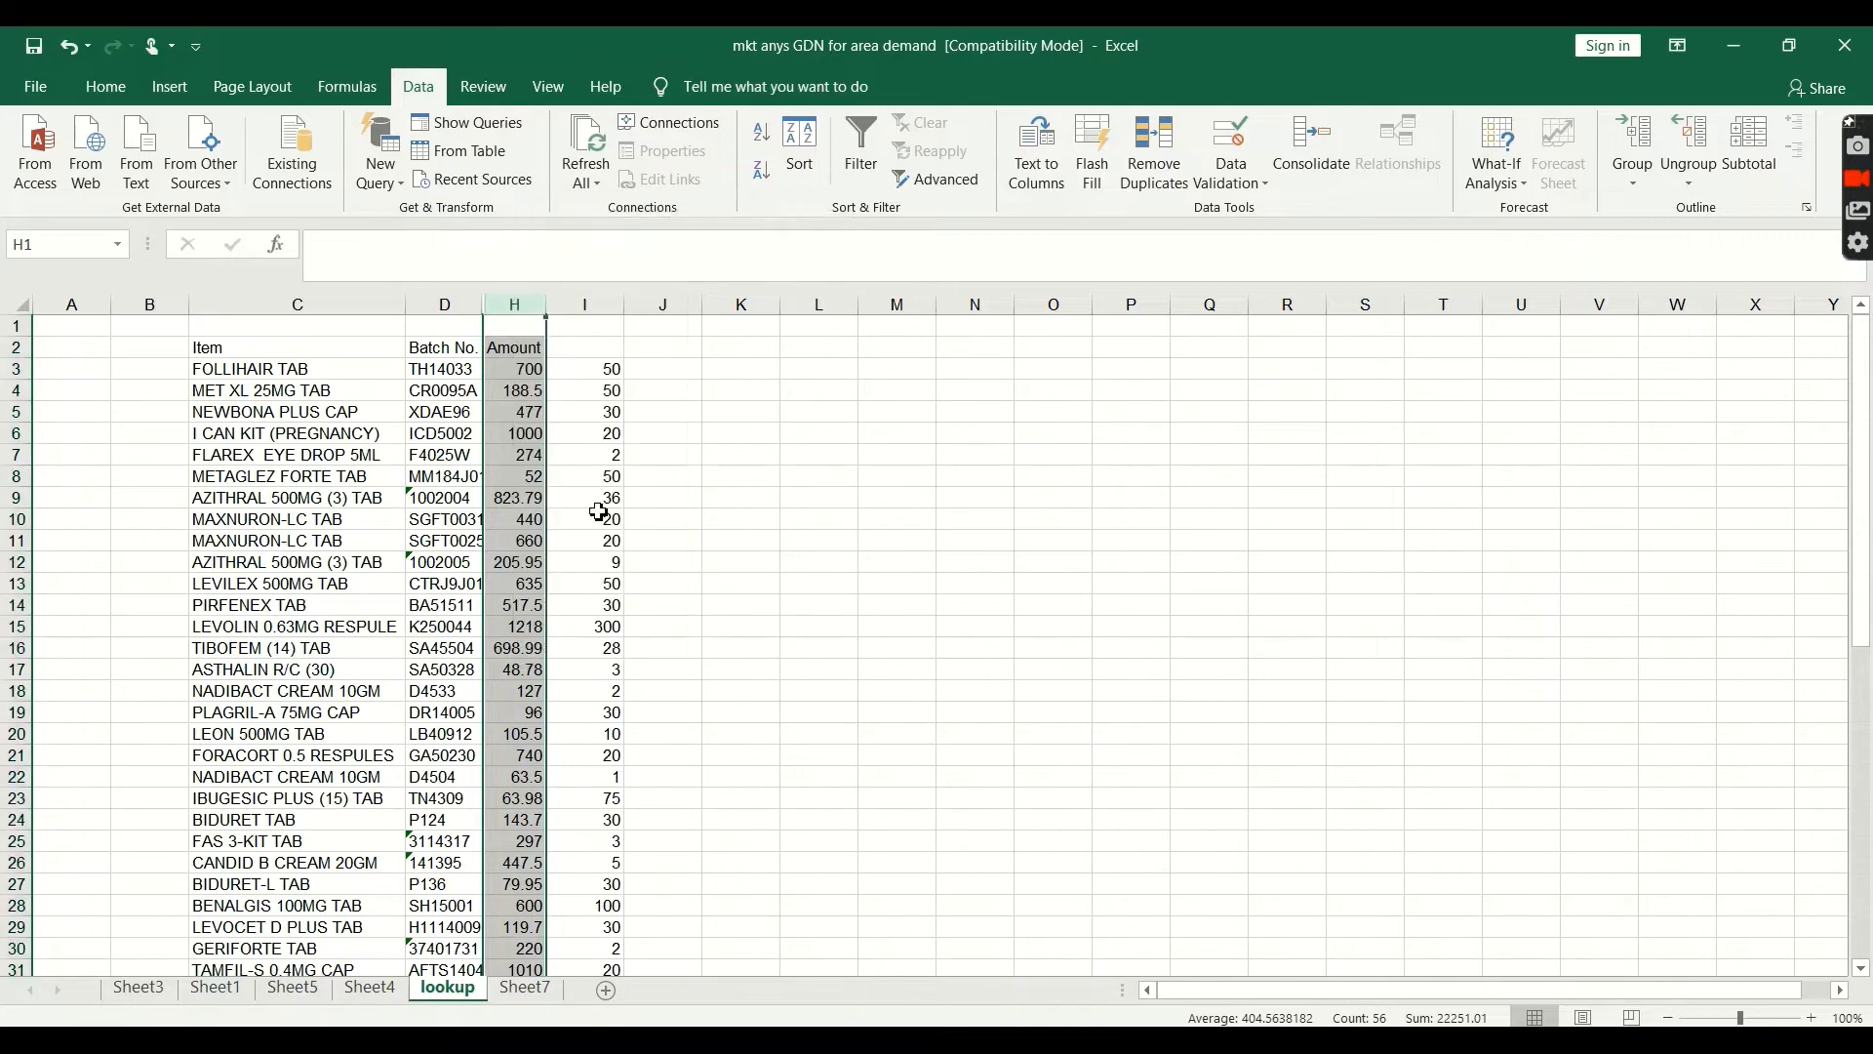
pyautogui.click(422, 532)
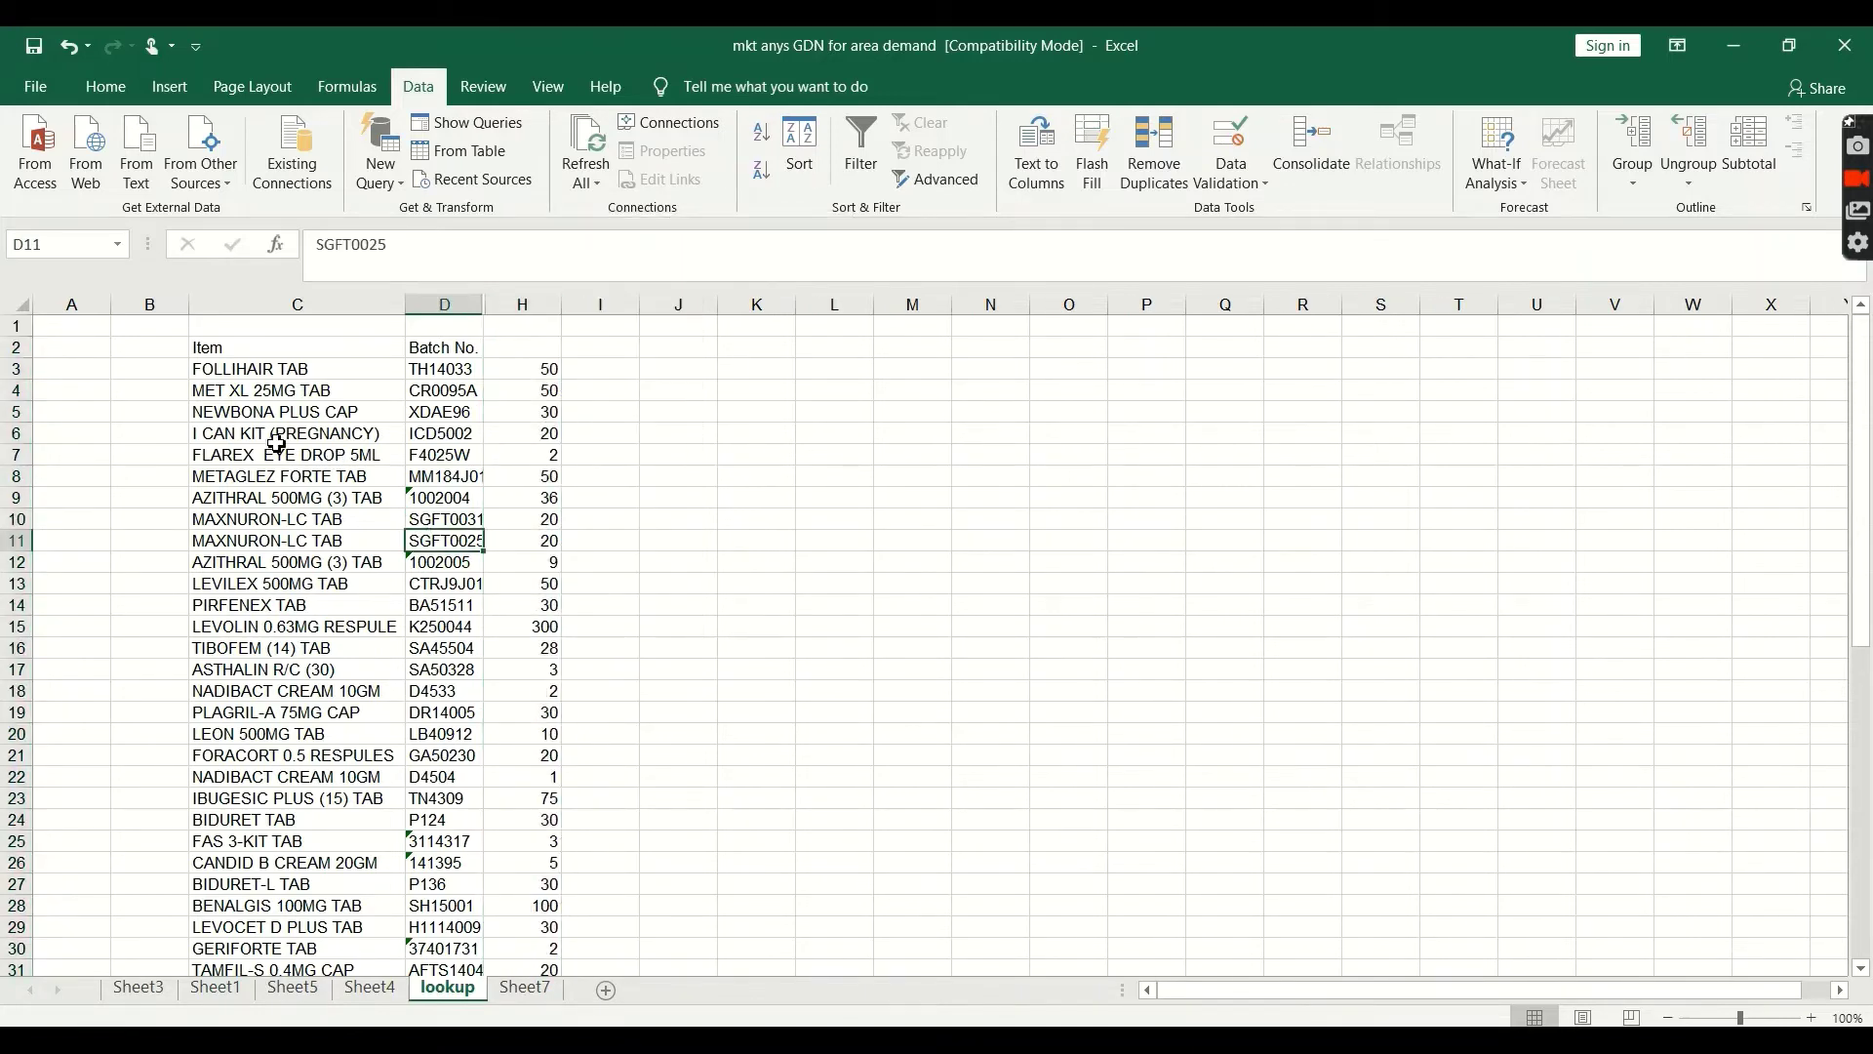
pyautogui.rightClick(527, 306)
pyautogui.click(635, 508)
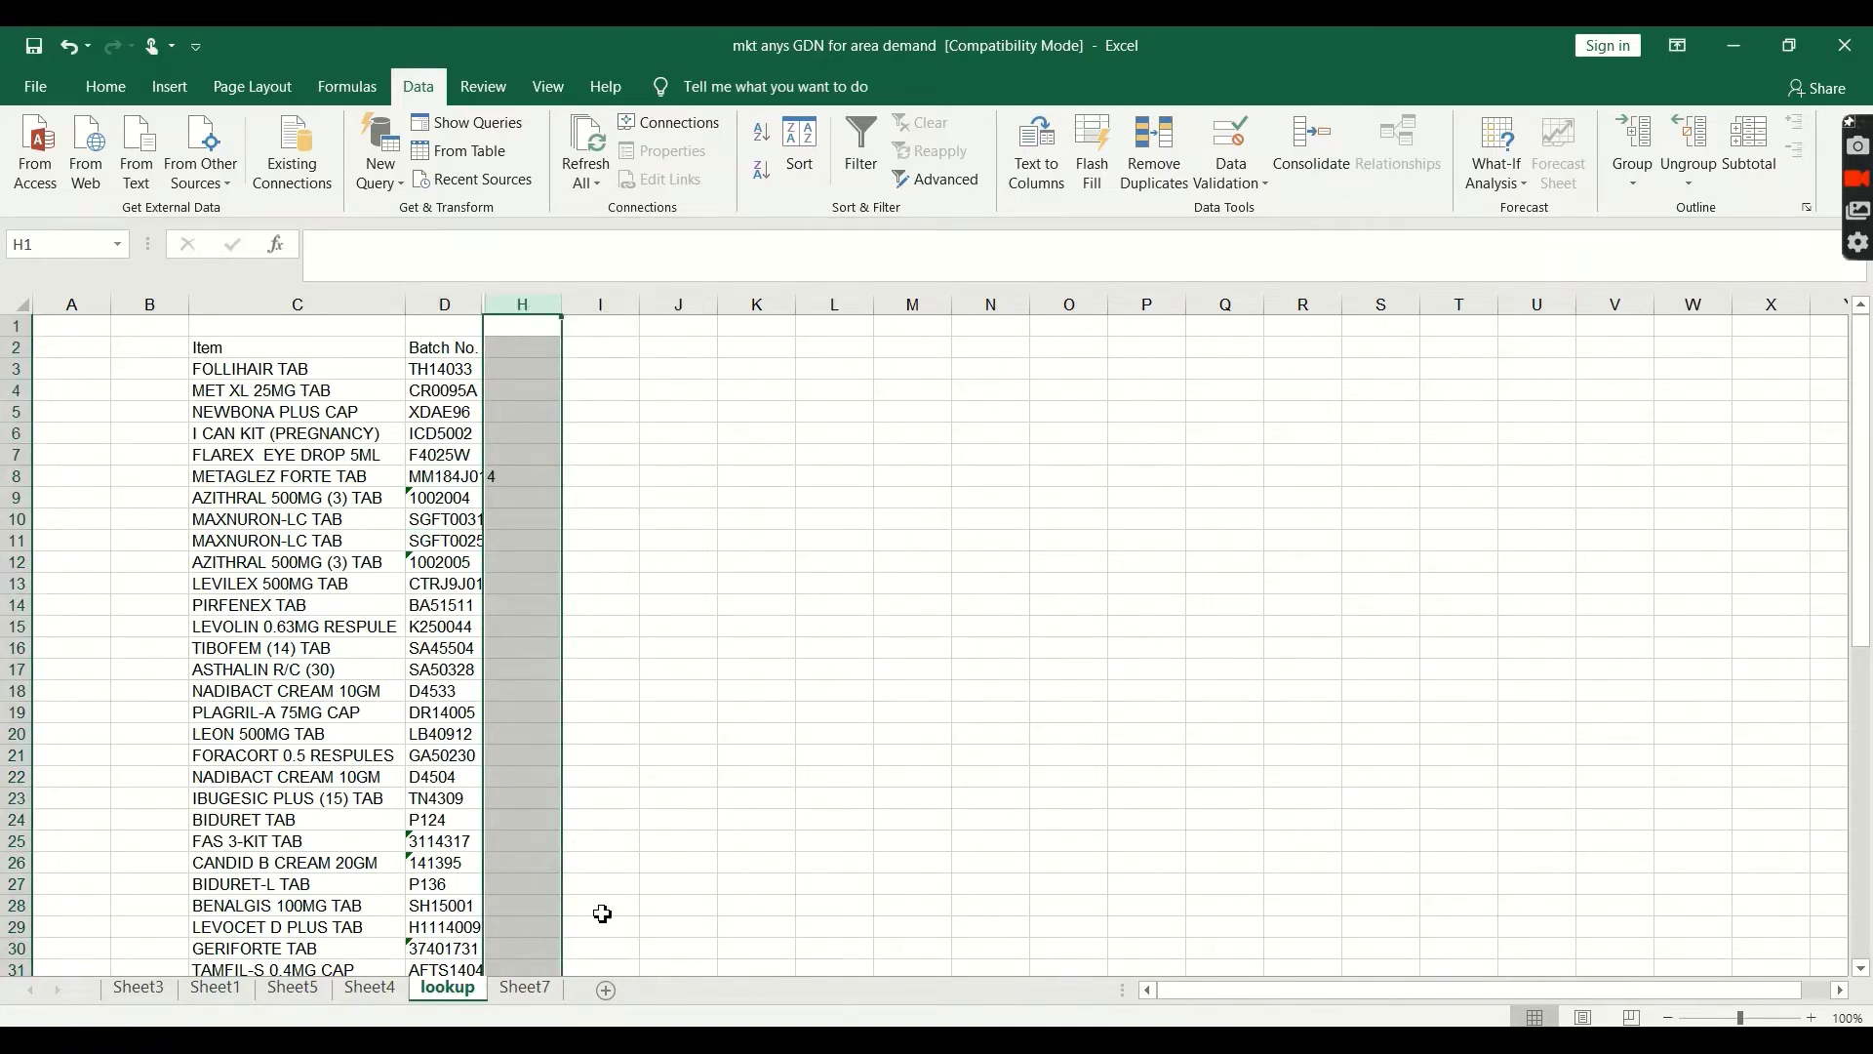
# Delete the Batch No. column on Sheet7 and fit the Item column's width to its contents
pyautogui.click(525, 987)
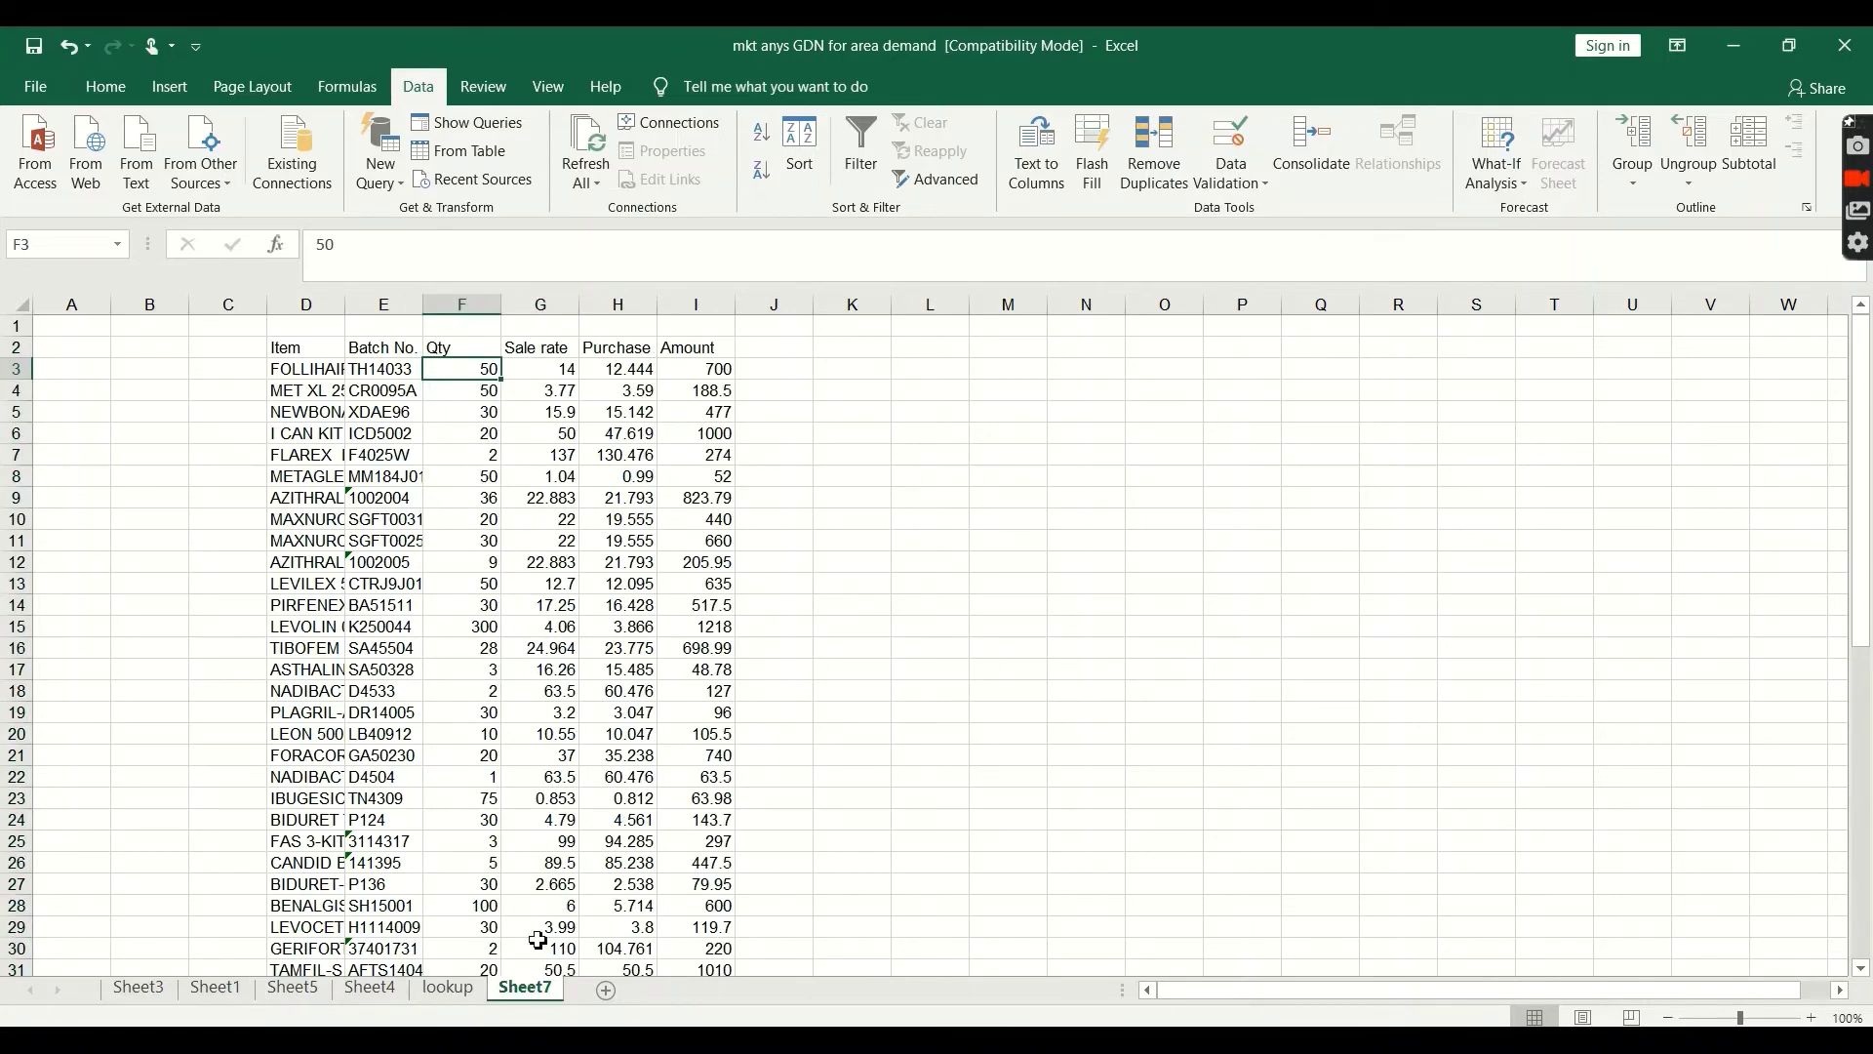
pyautogui.click(401, 310)
pyautogui.rightClick(401, 310)
pyautogui.click(444, 484)
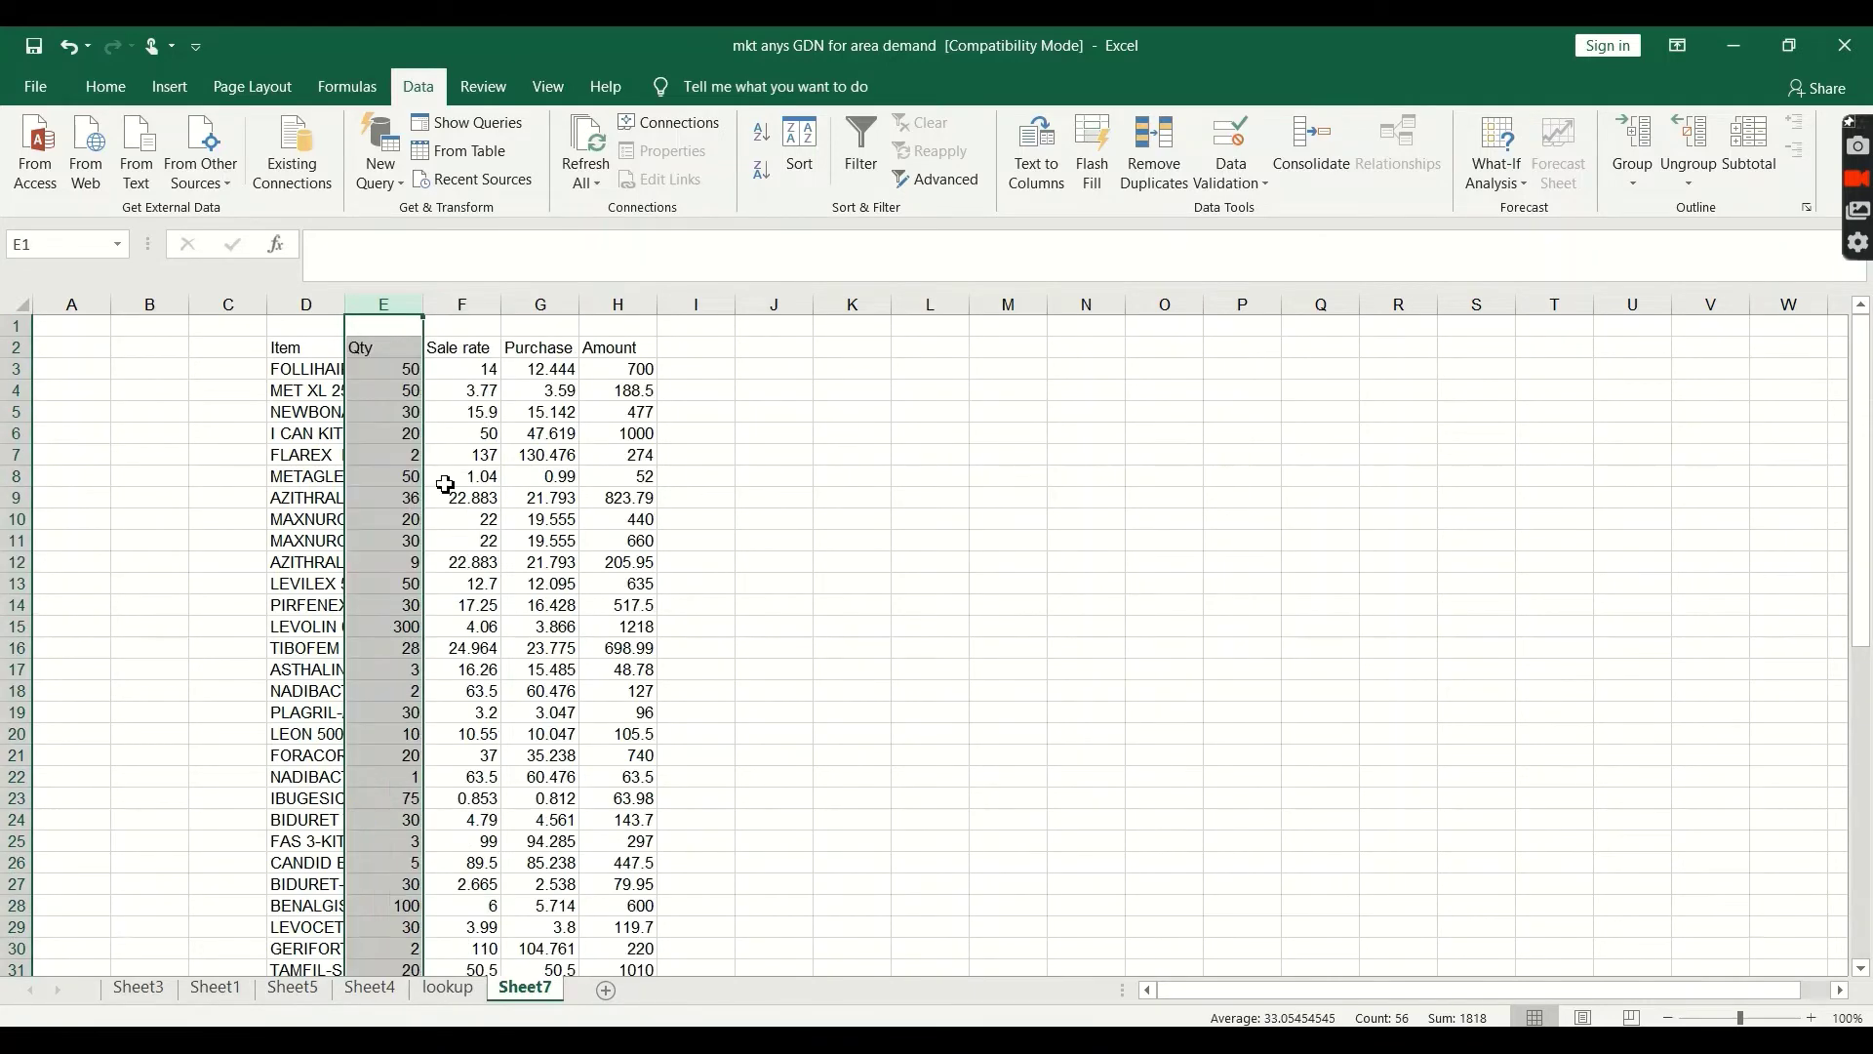
pyautogui.doubleClick(349, 295)
pyautogui.click(371, 304)
pyautogui.click(515, 353)
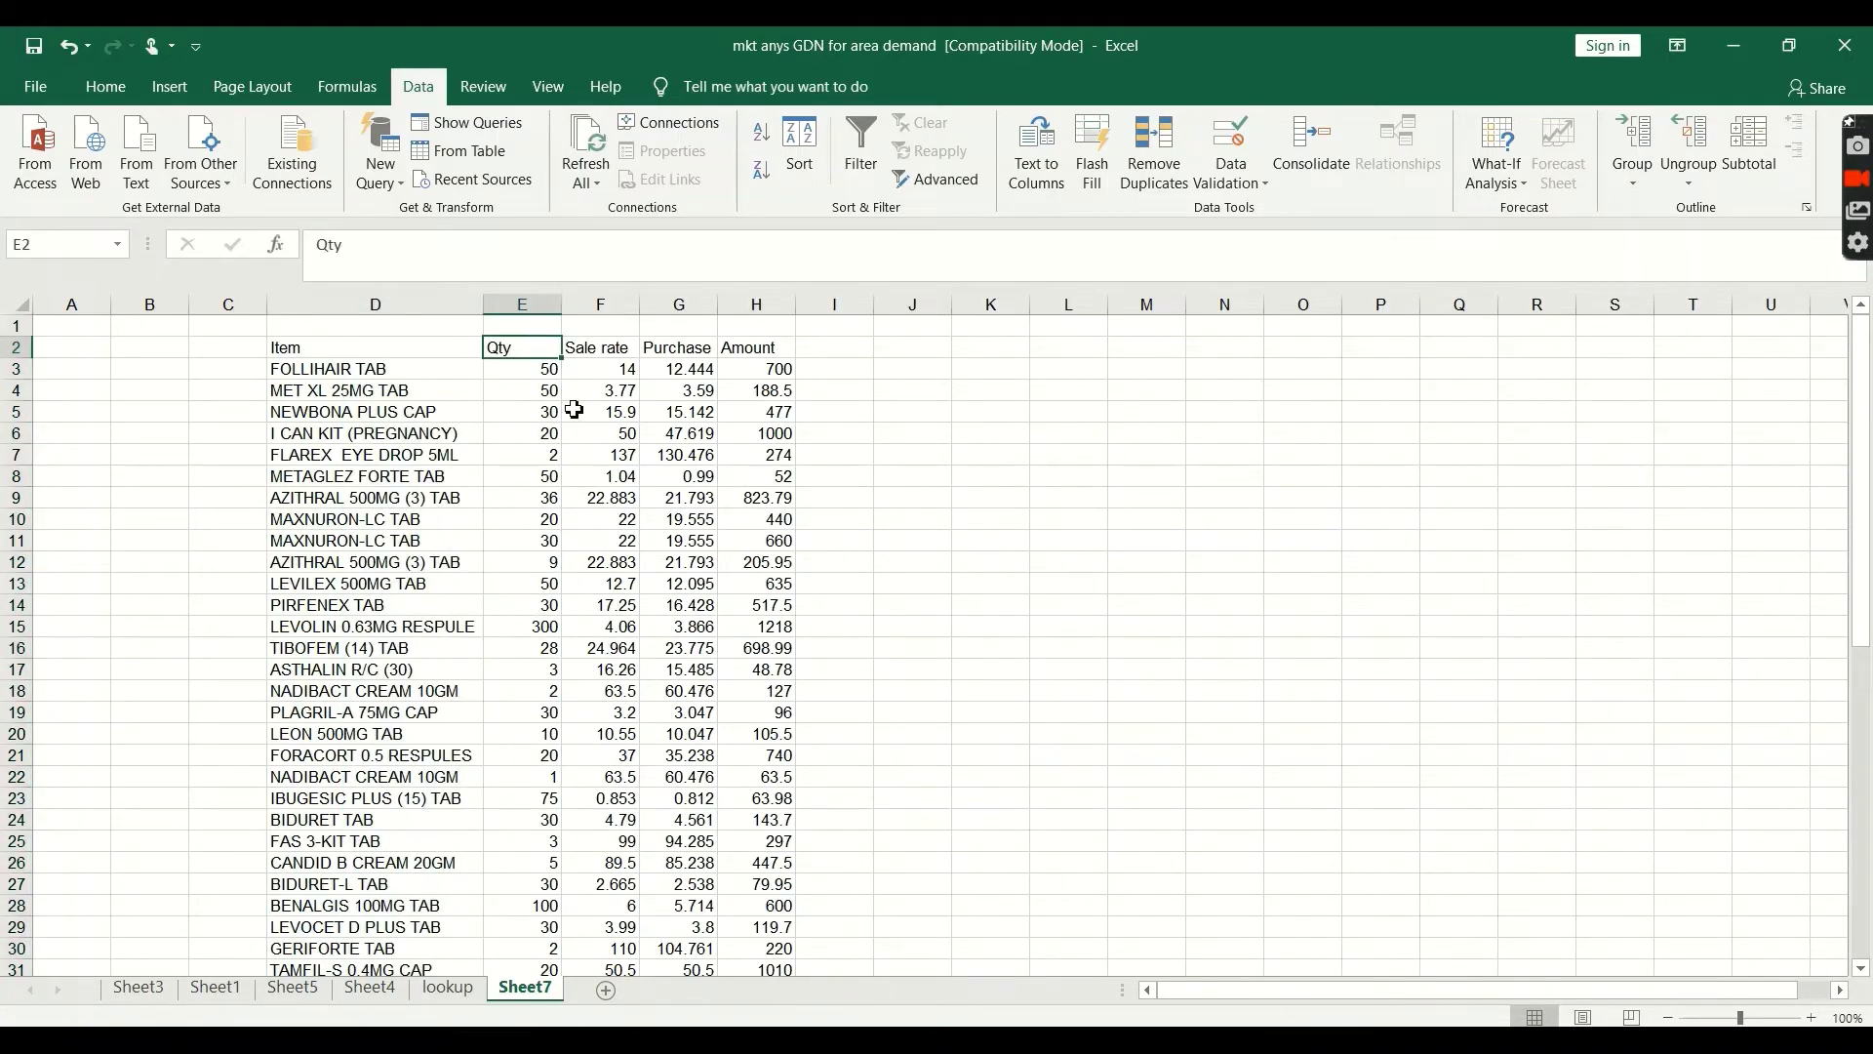
# Undo the Item column width change and the Batch No. column deletion on Sheet7
pyautogui.click(447, 988)
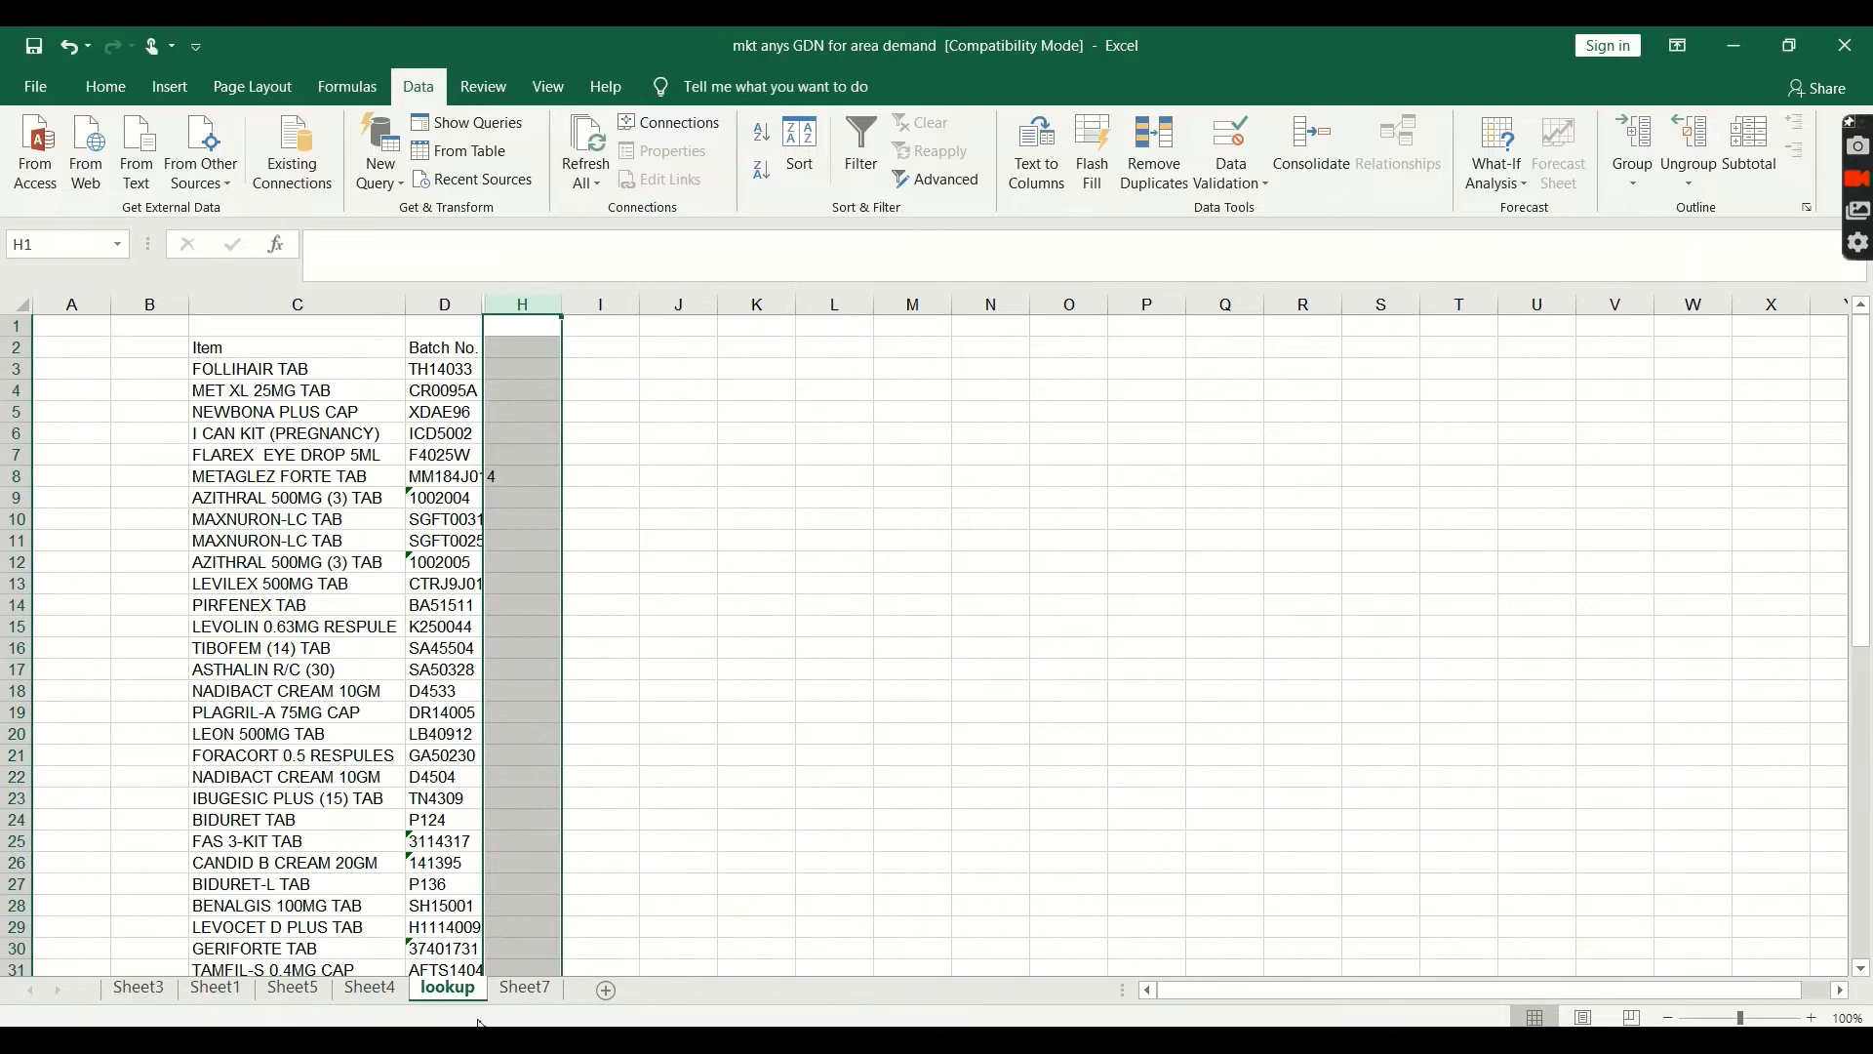
pyautogui.click(525, 988)
pyautogui.click(459, 995)
pyautogui.click(500, 991)
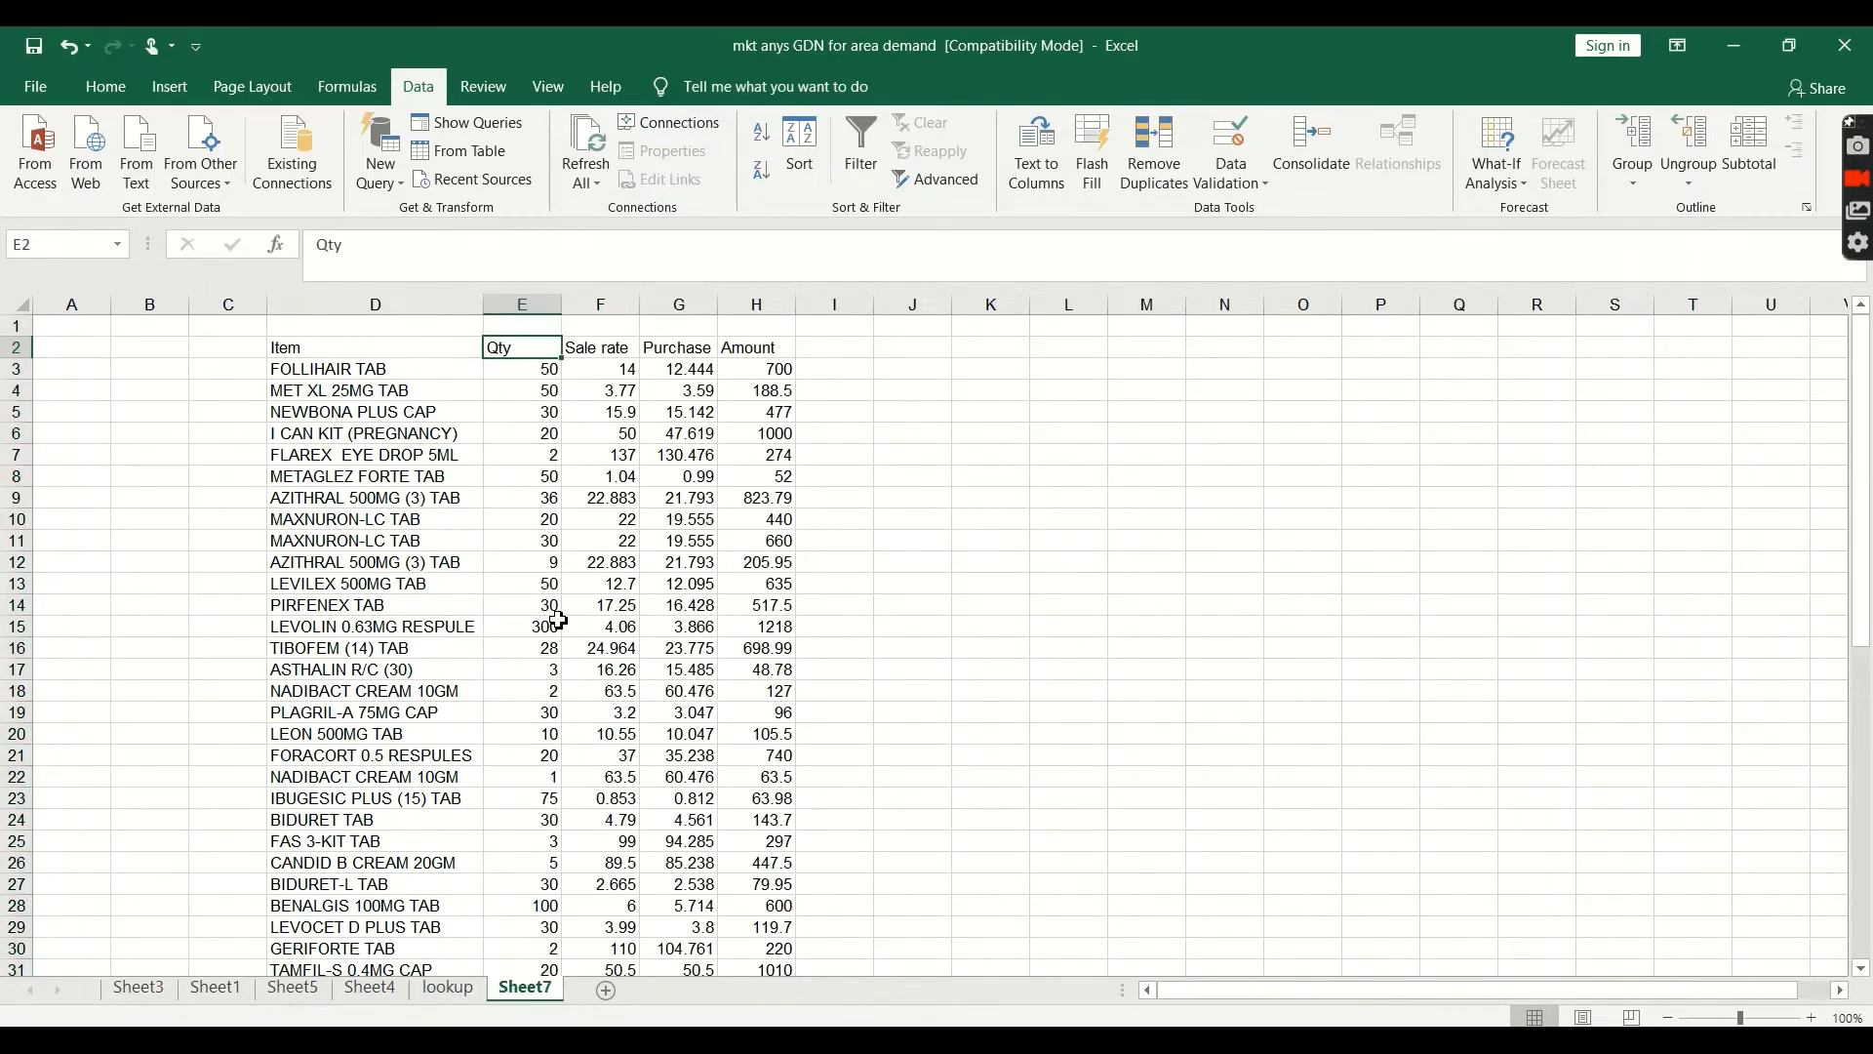
pyautogui.hotkey('ctrl', 'z')
pyautogui.hotkey('ctrl', 'z')
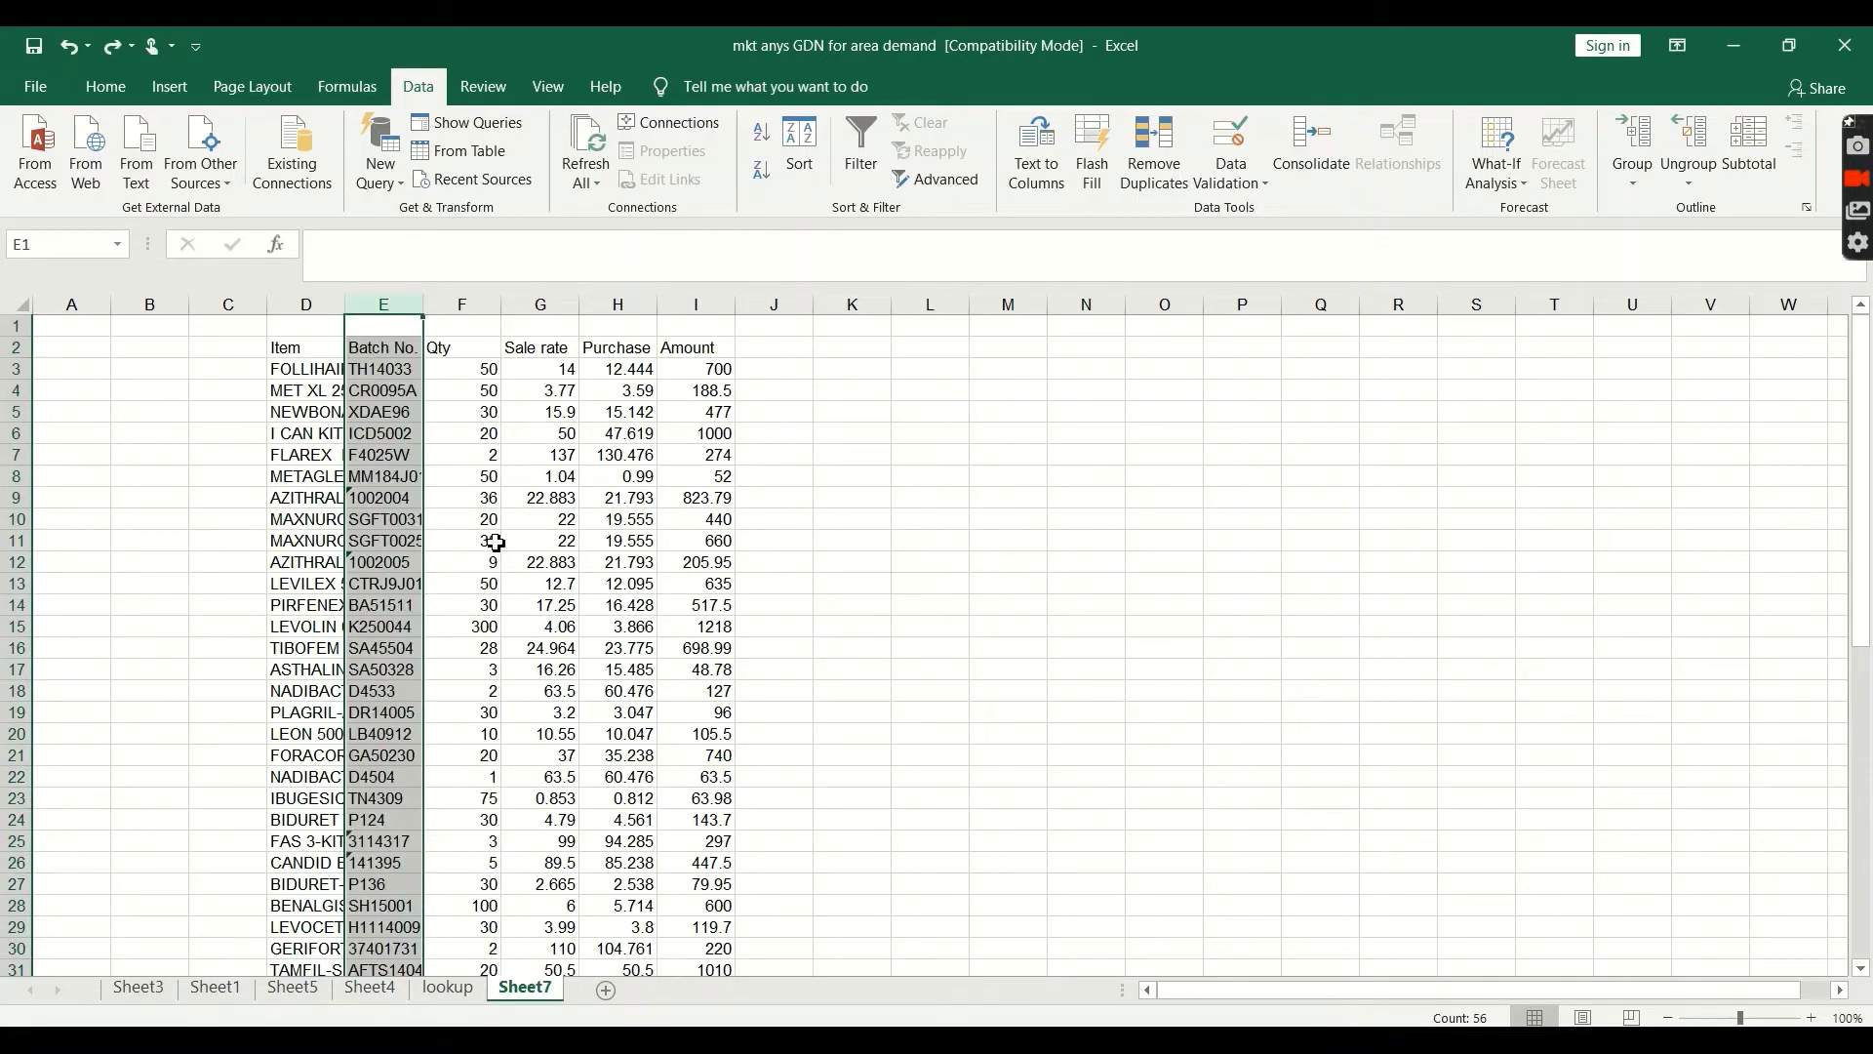
# Delete the Item column on Sheet7
pyautogui.click(519, 800)
pyautogui.click(289, 312)
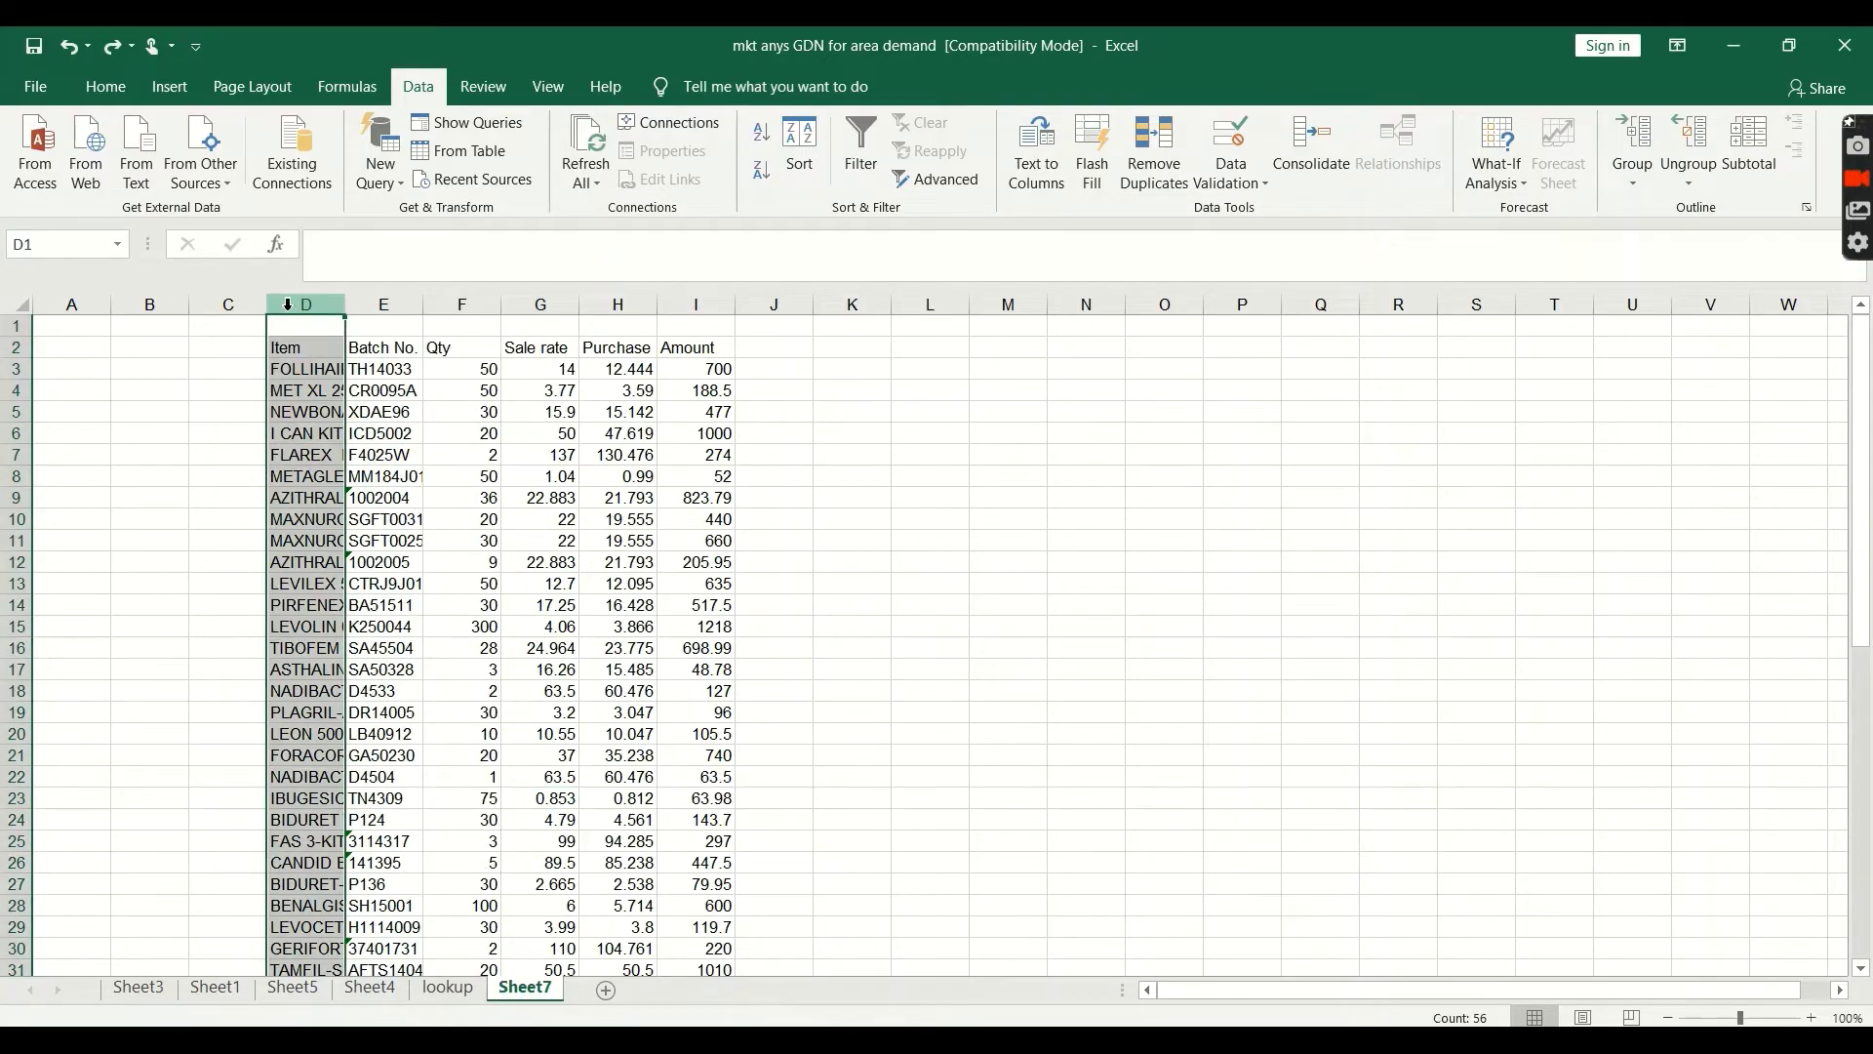
pyautogui.rightClick(289, 305)
pyautogui.click(376, 507)
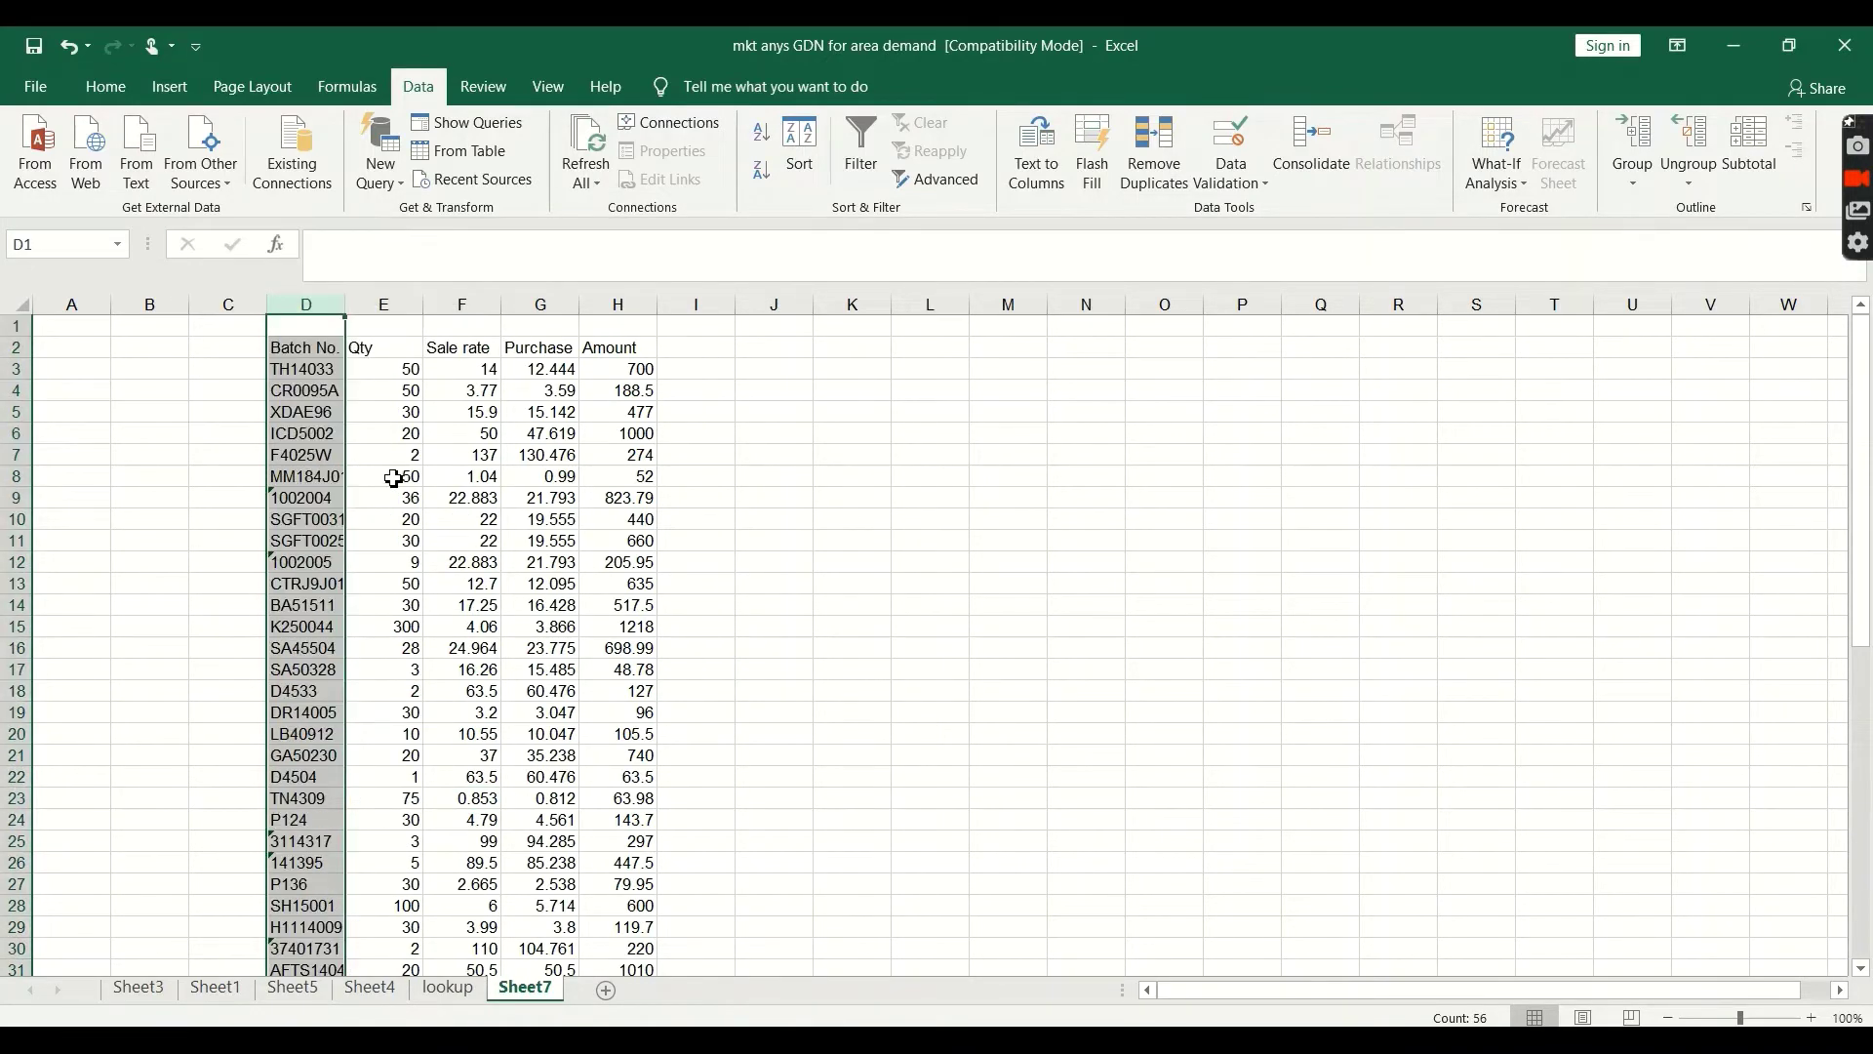
# Fit the Batch No. column's width on Sheet7 to its contents and compare its batch numbers with those on the lookup sheet
pyautogui.doubleClick(343, 306)
pyautogui.click(429, 988)
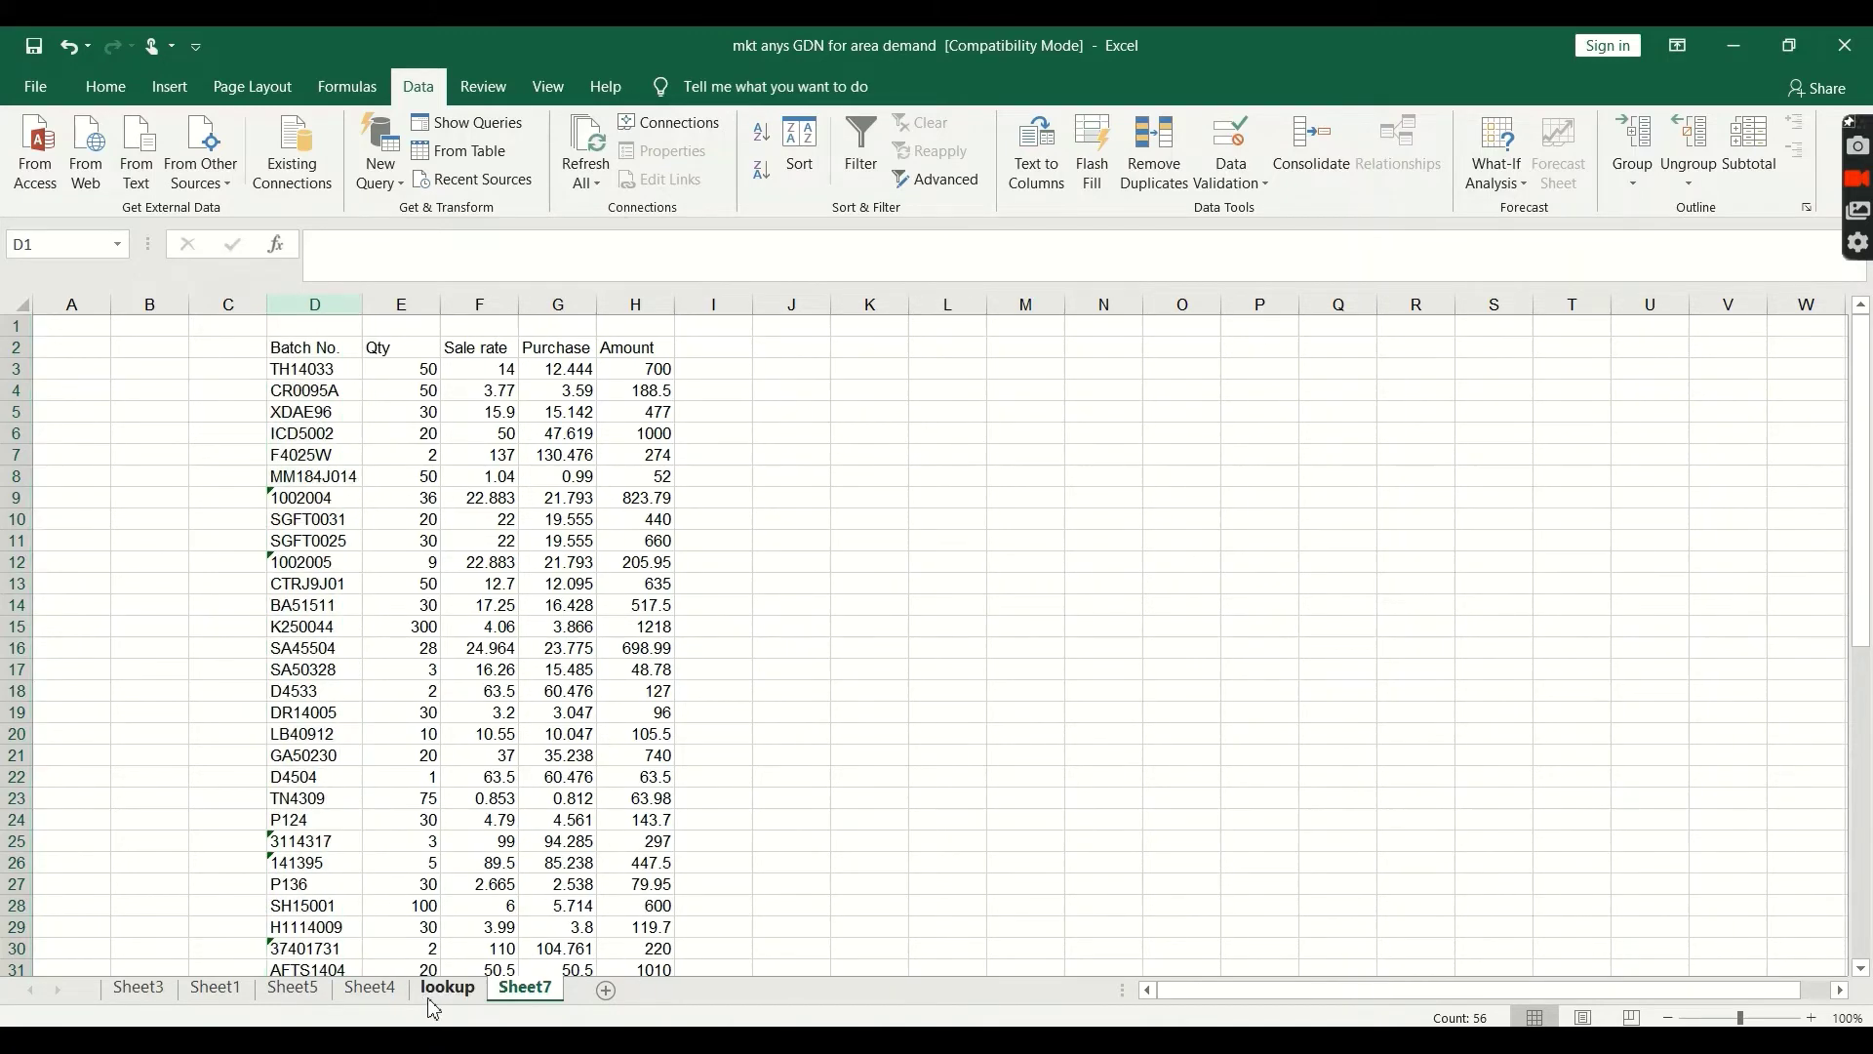
pyautogui.click(284, 454)
pyautogui.click(444, 375)
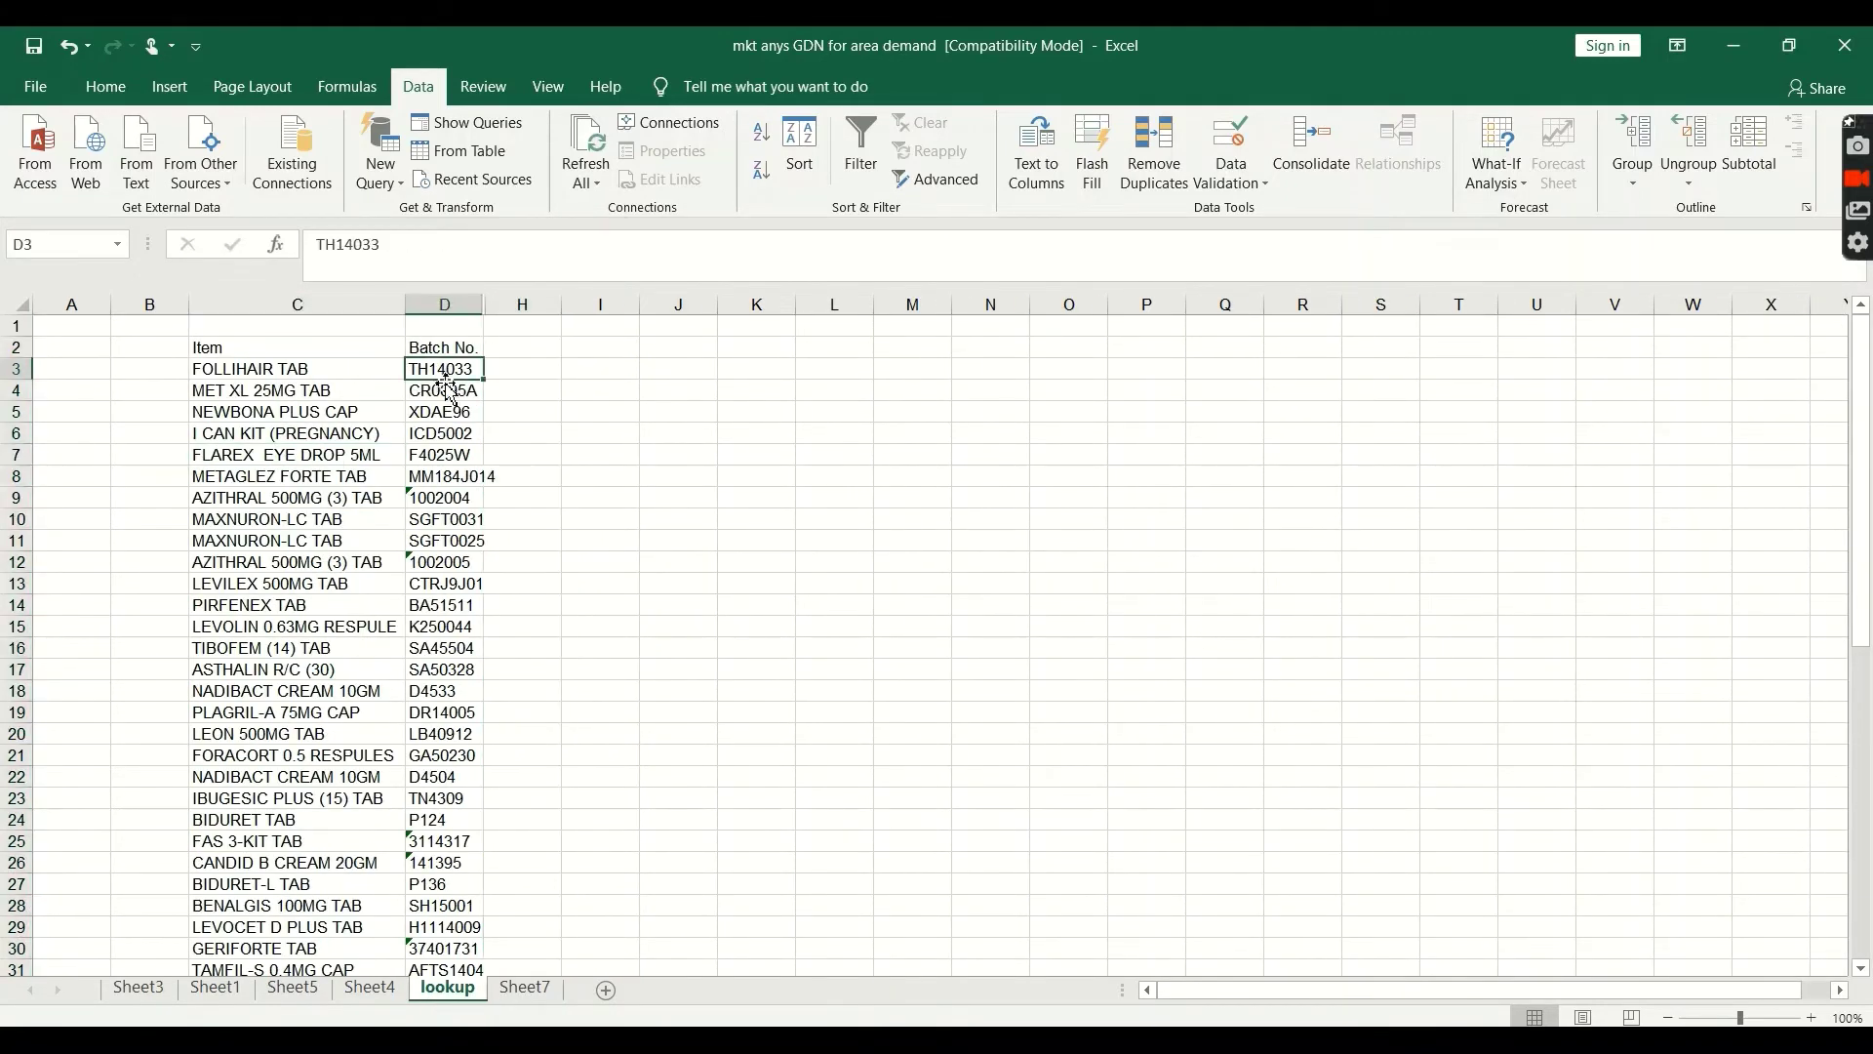
pyautogui.click(525, 987)
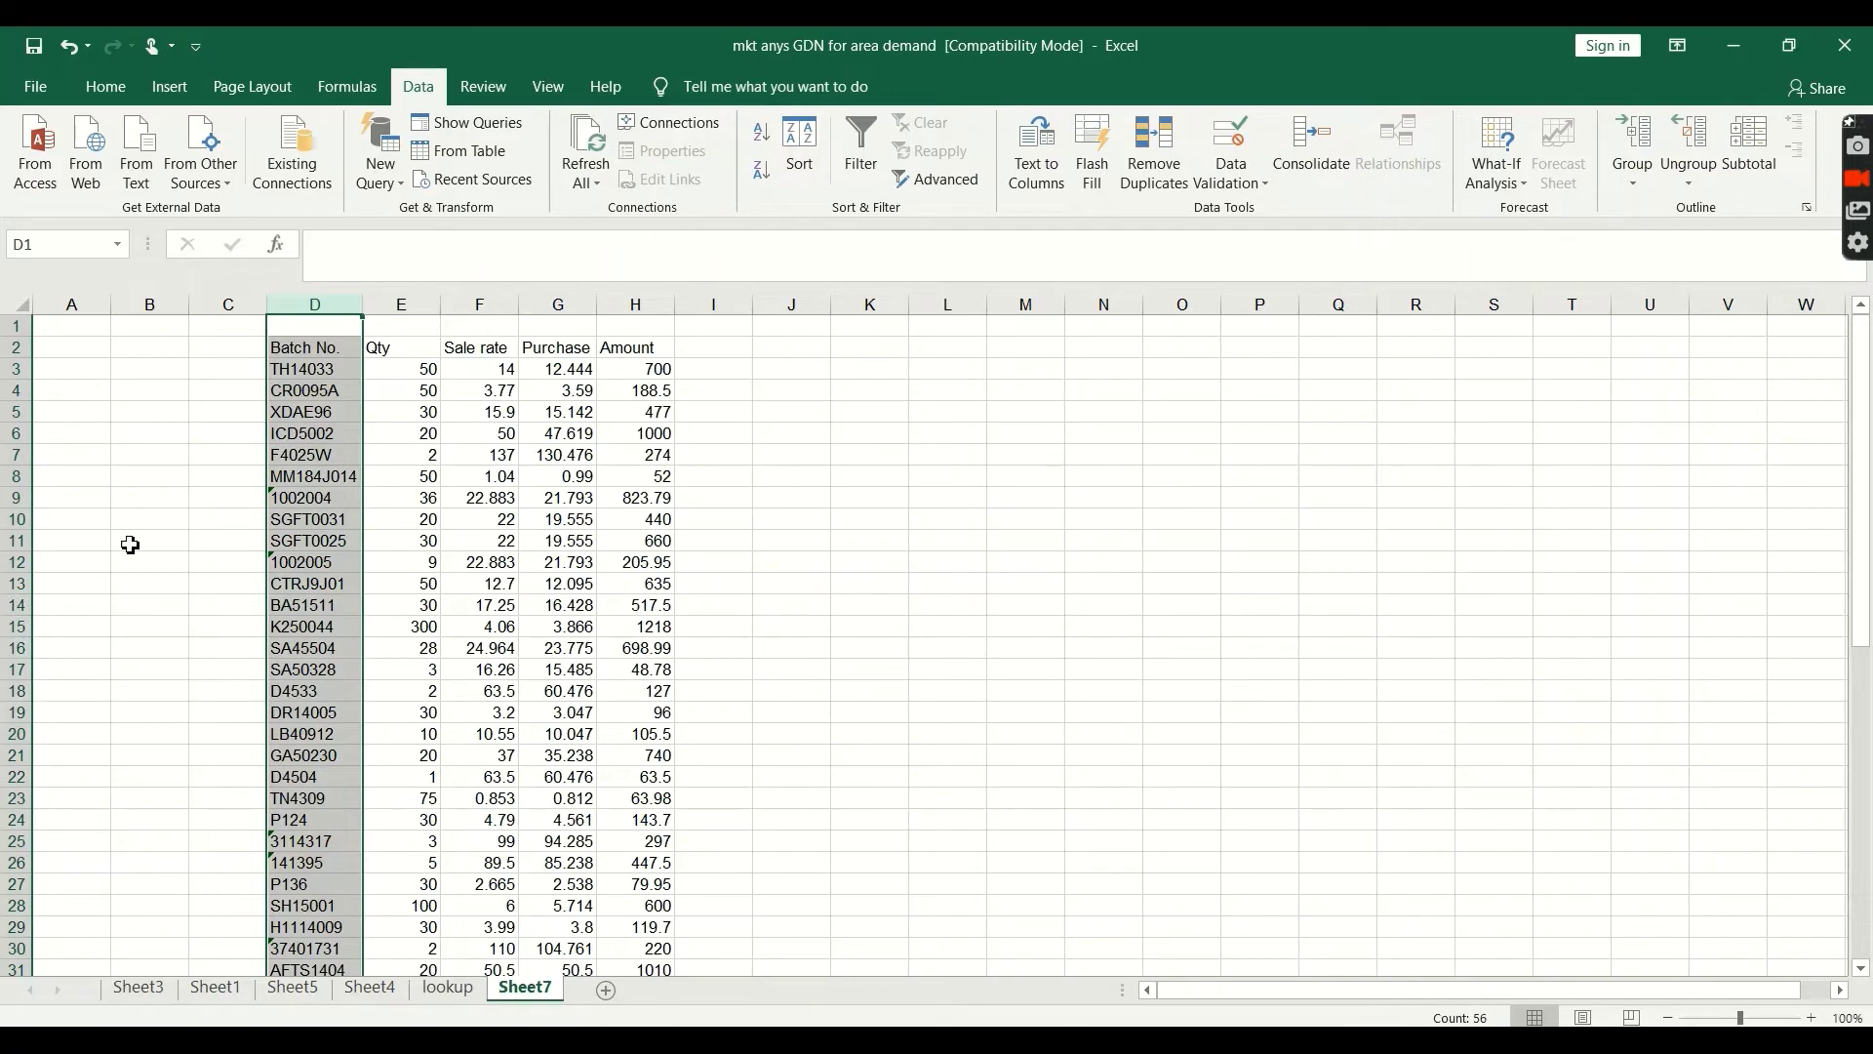
pyautogui.click(343, 375)
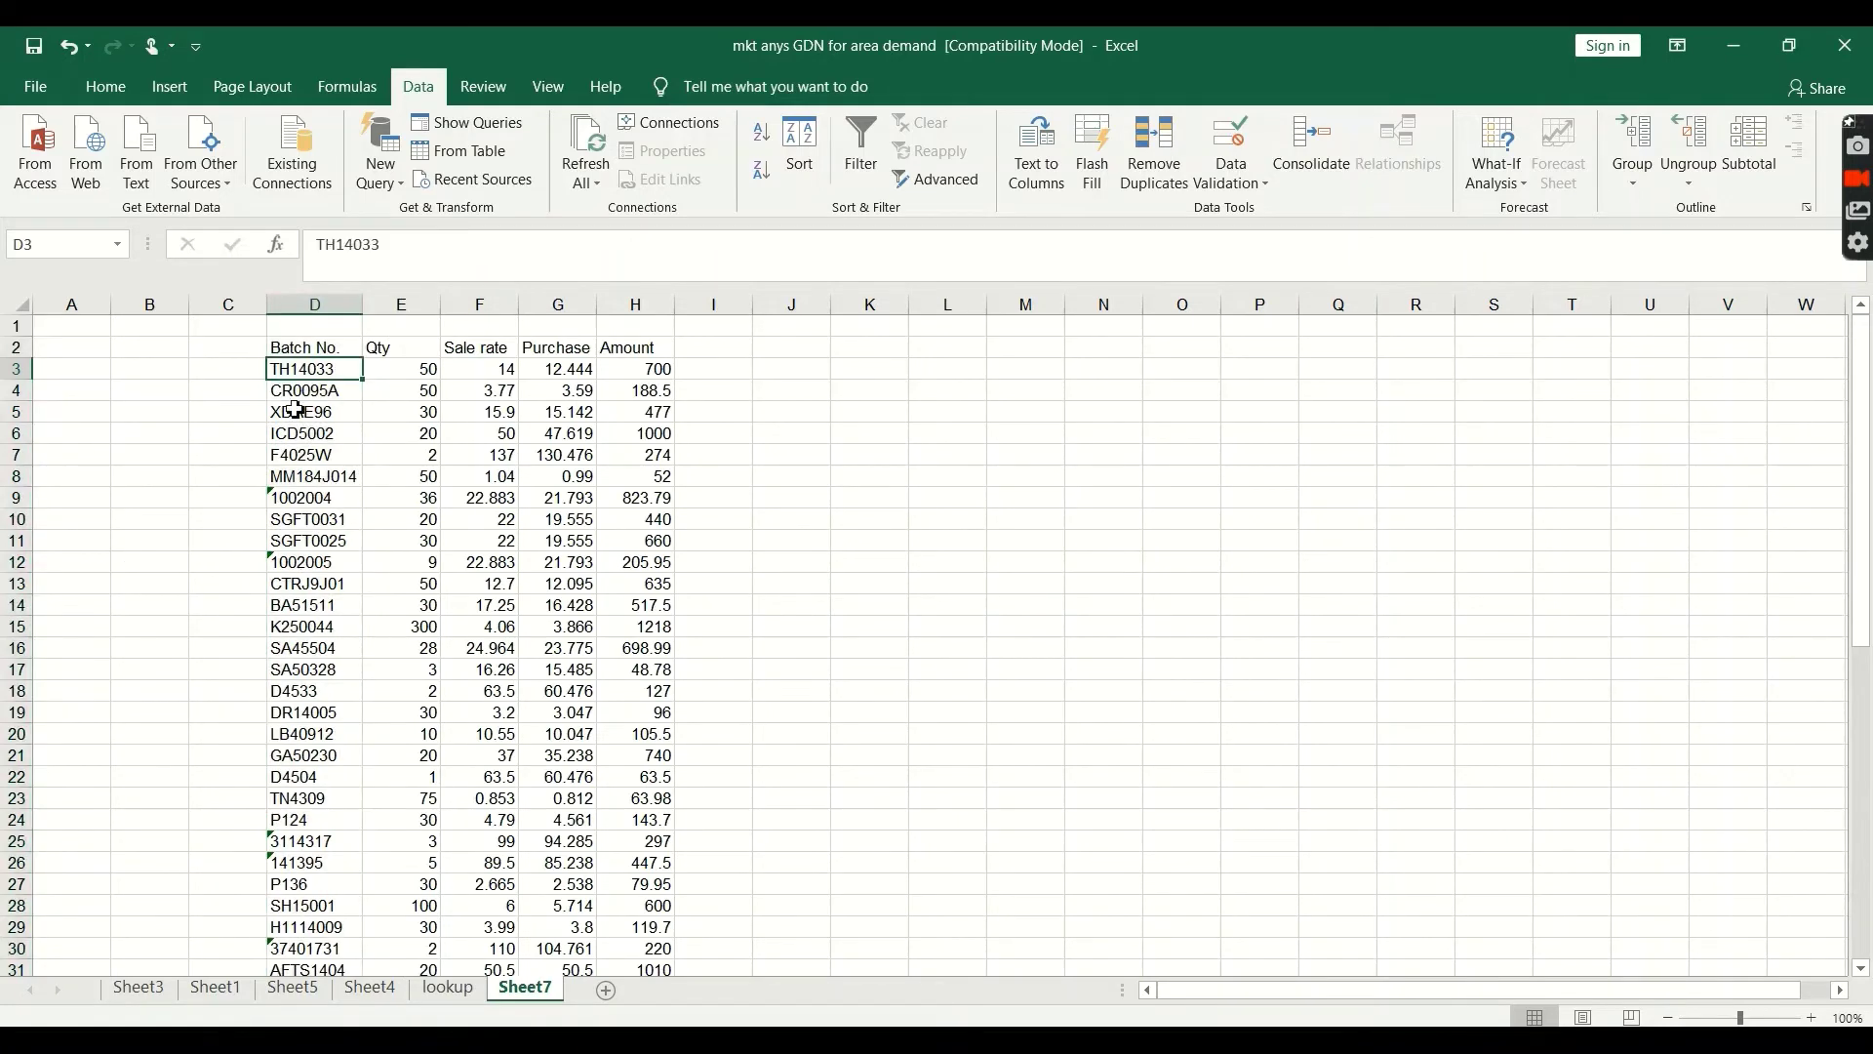
pyautogui.click(448, 987)
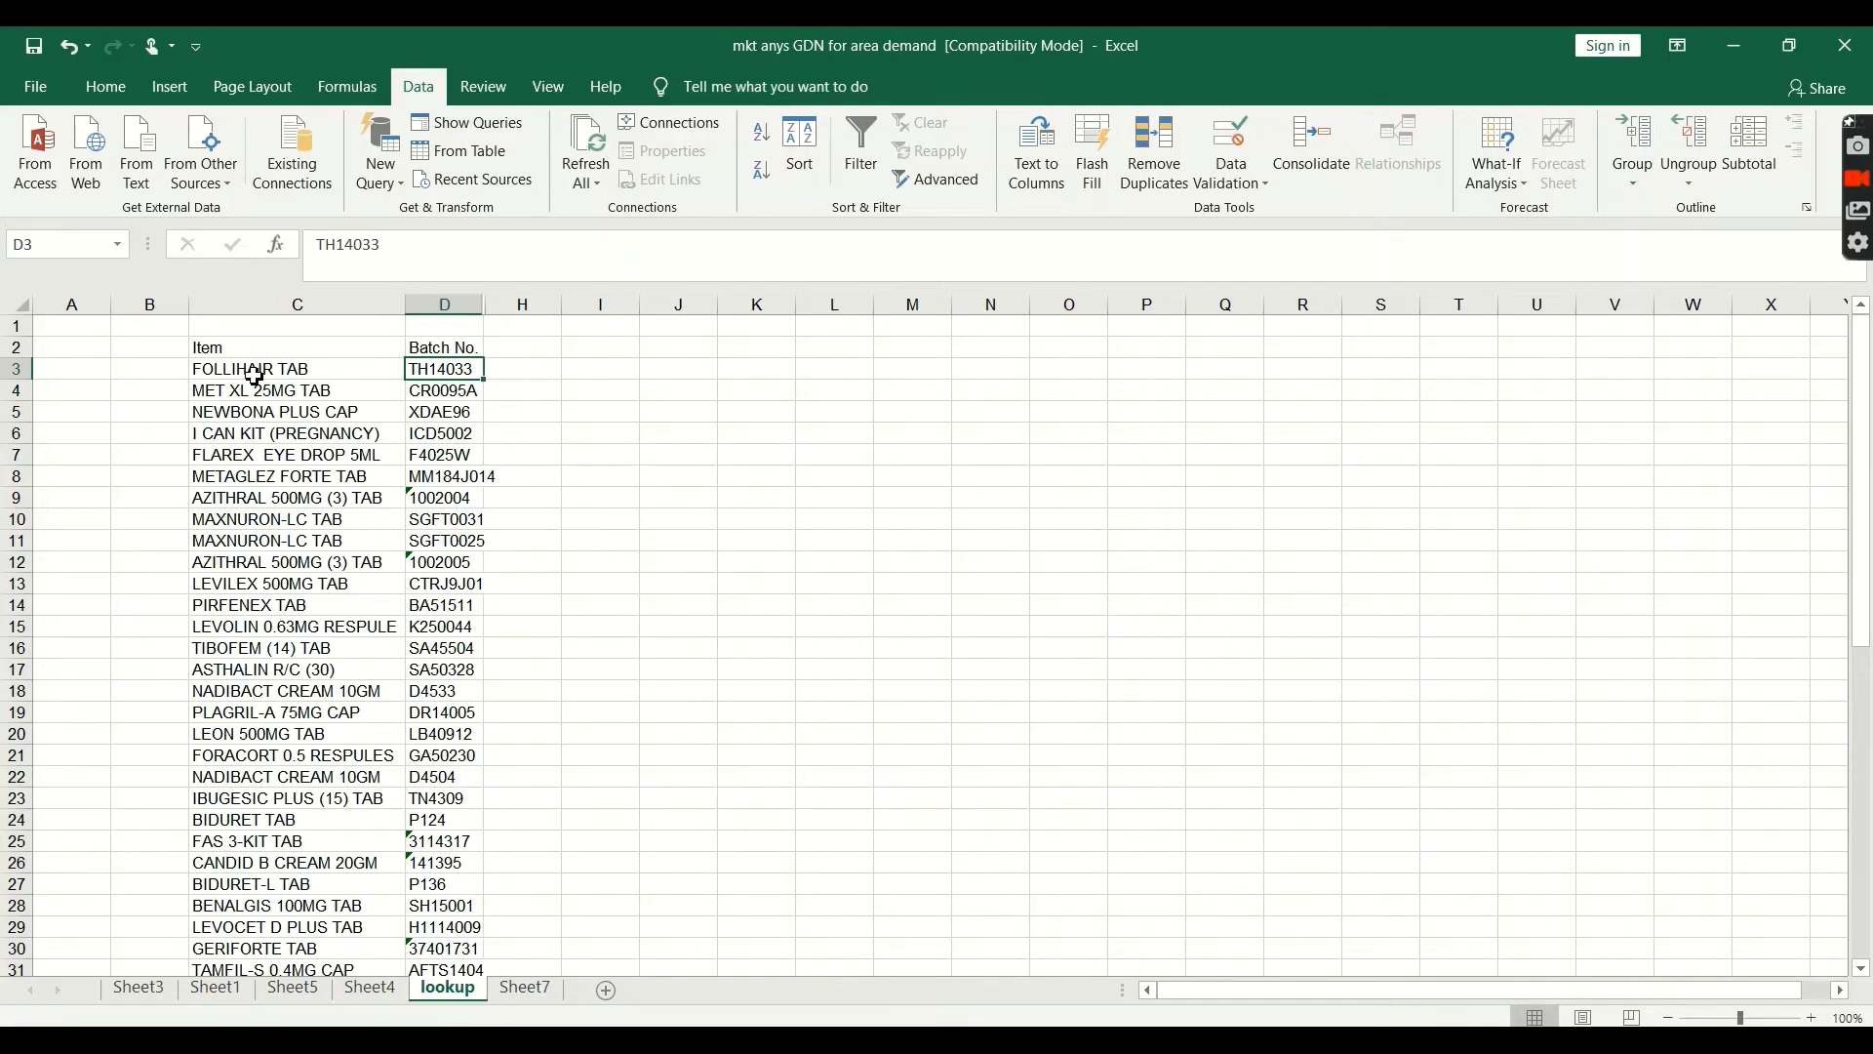
pyautogui.click(256, 374)
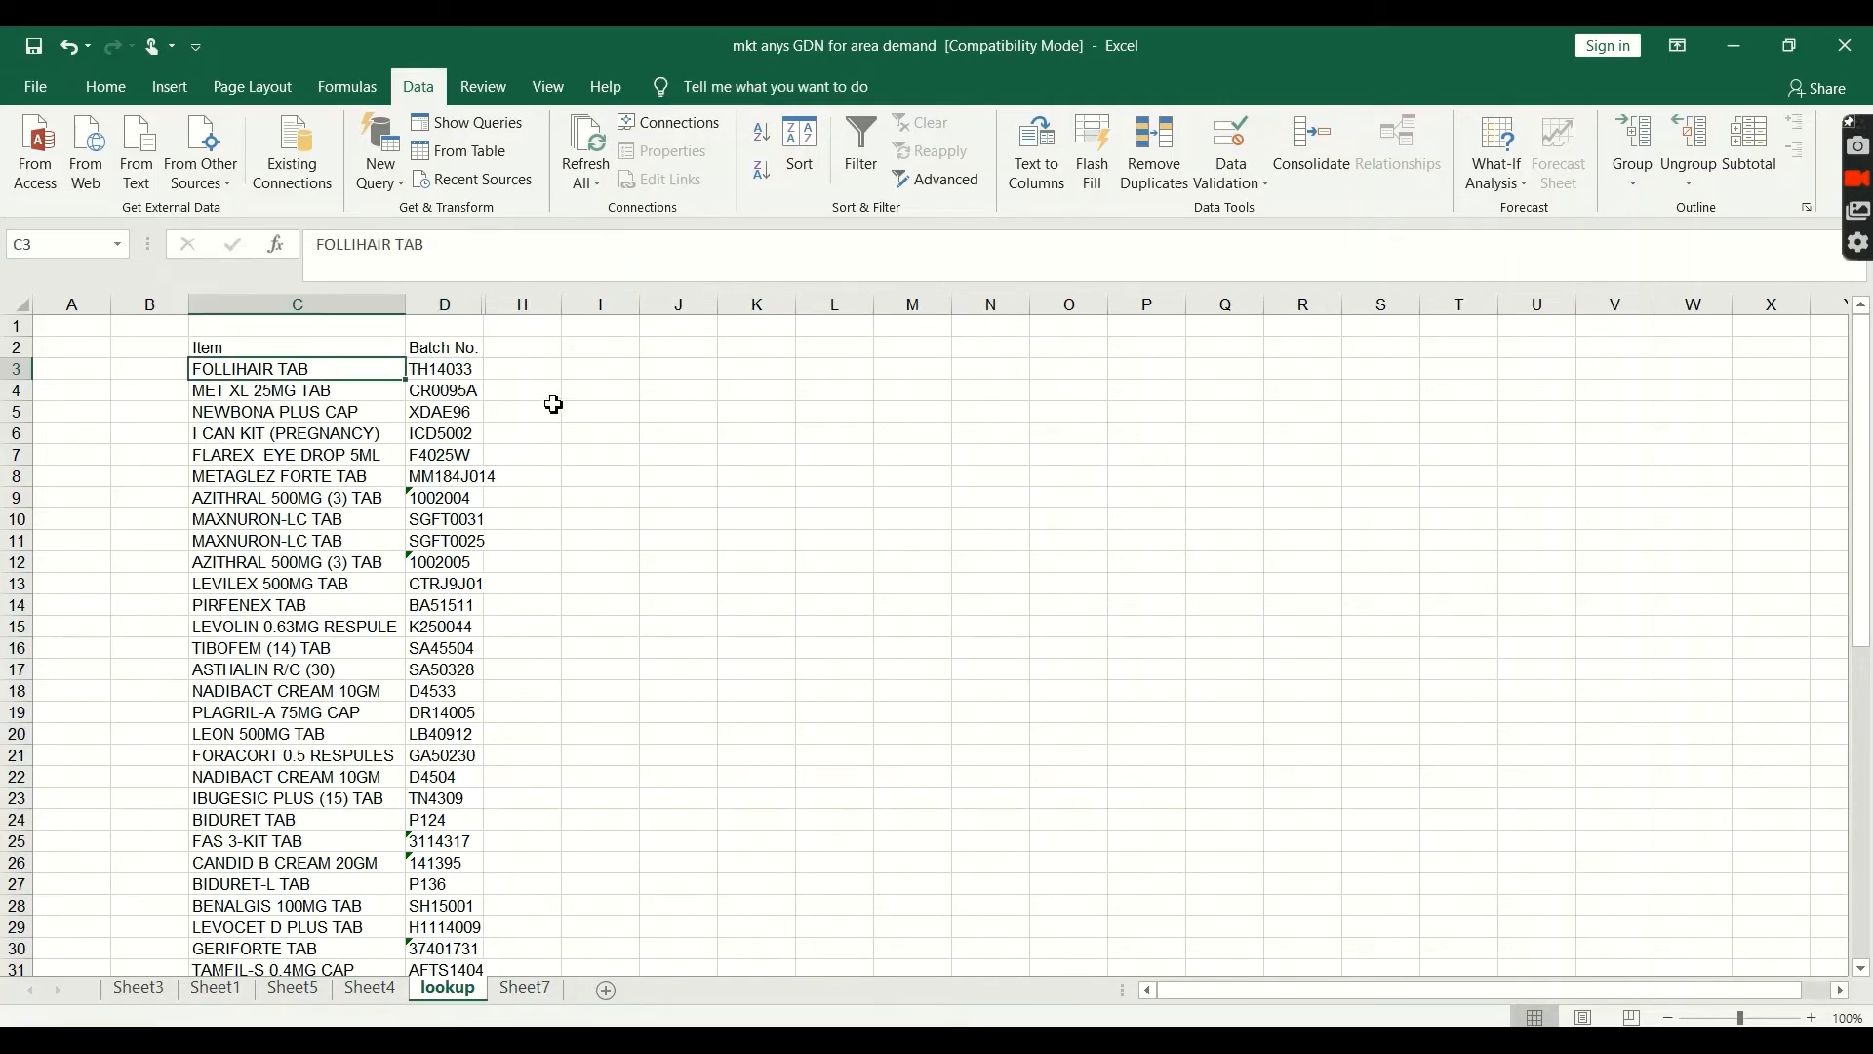
pyautogui.doubleClick(488, 305)
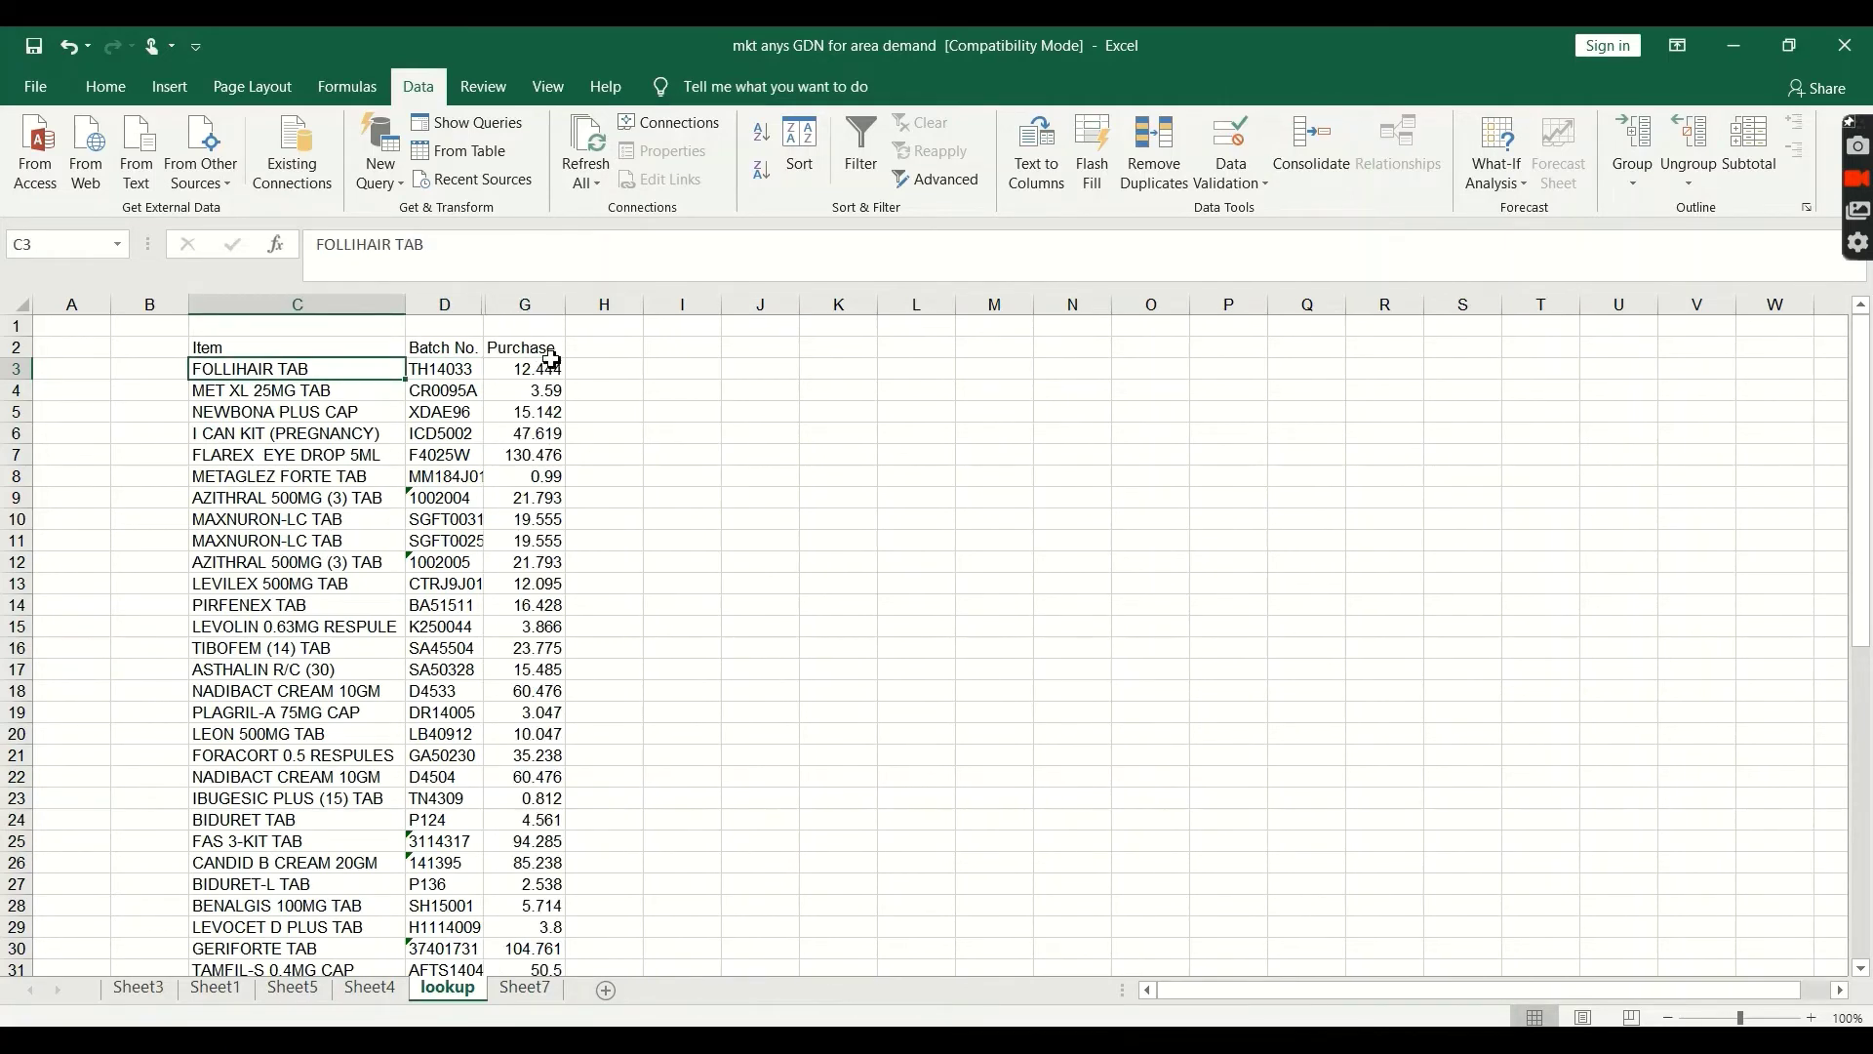
pyautogui.click(522, 308)
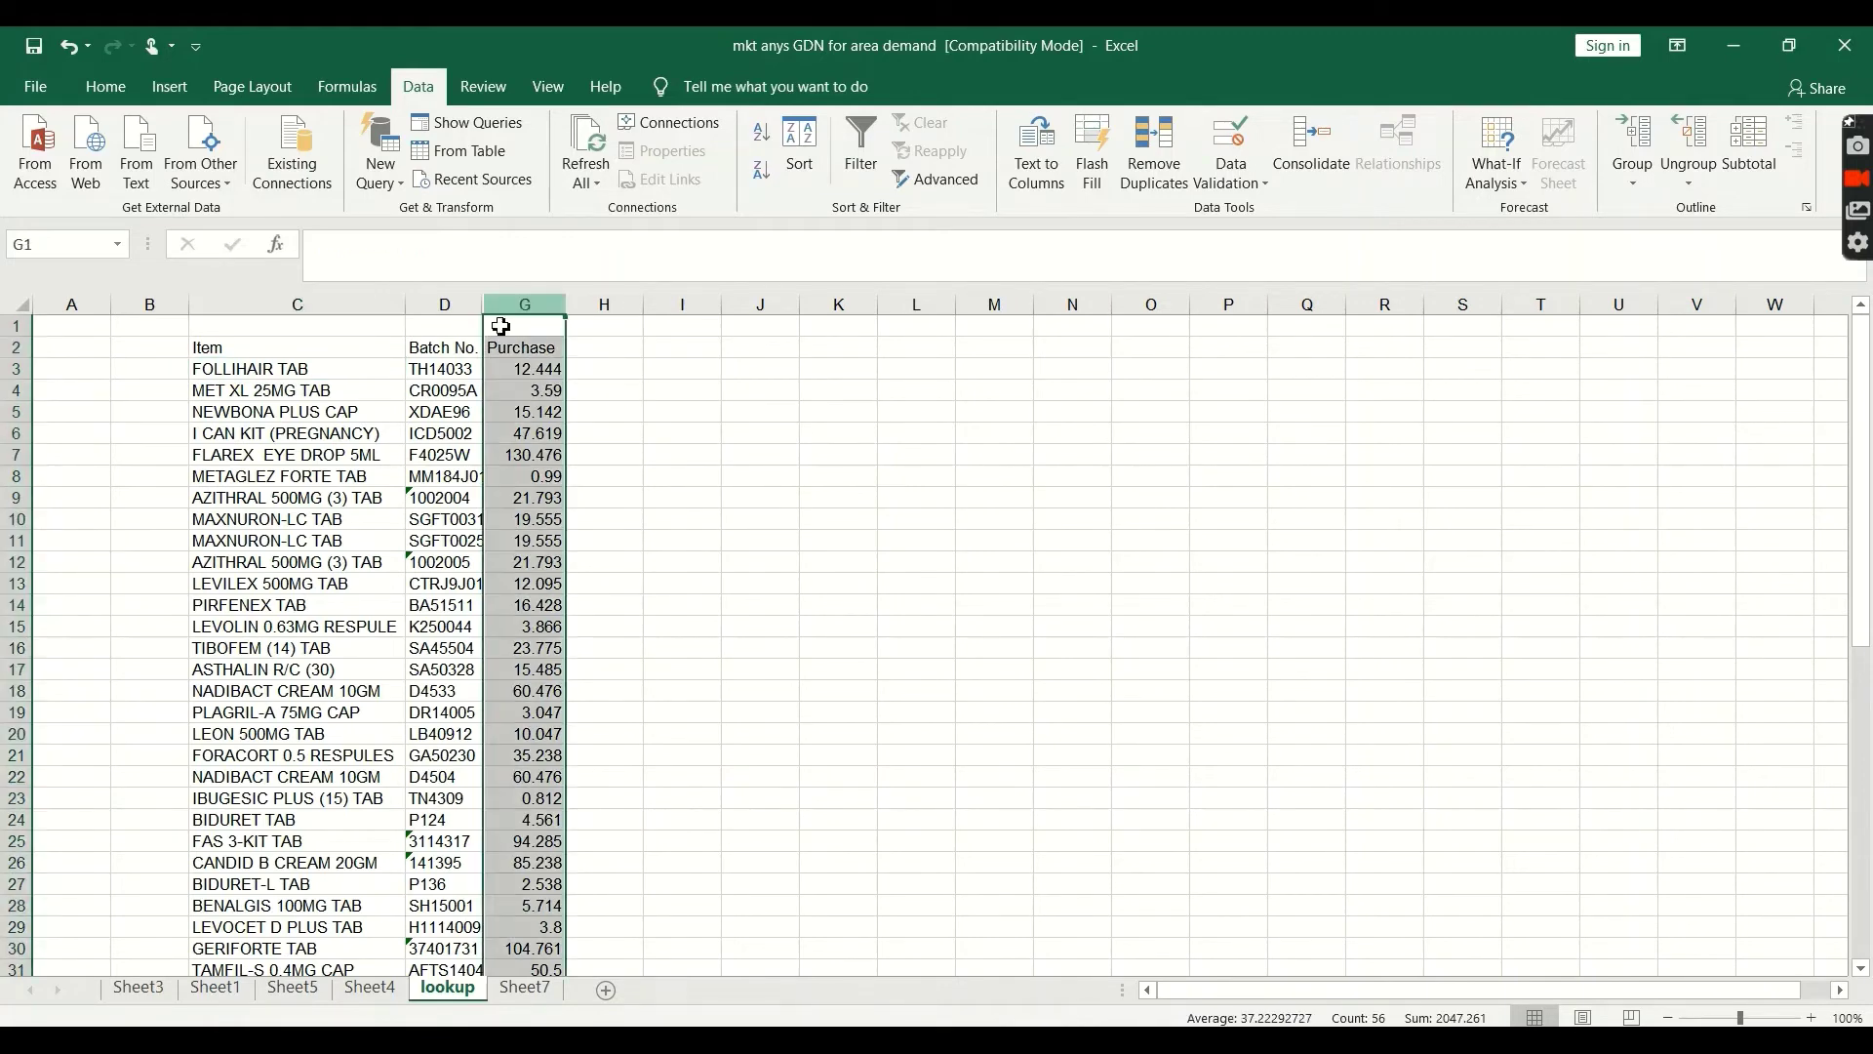
pyautogui.rightClick(522, 311)
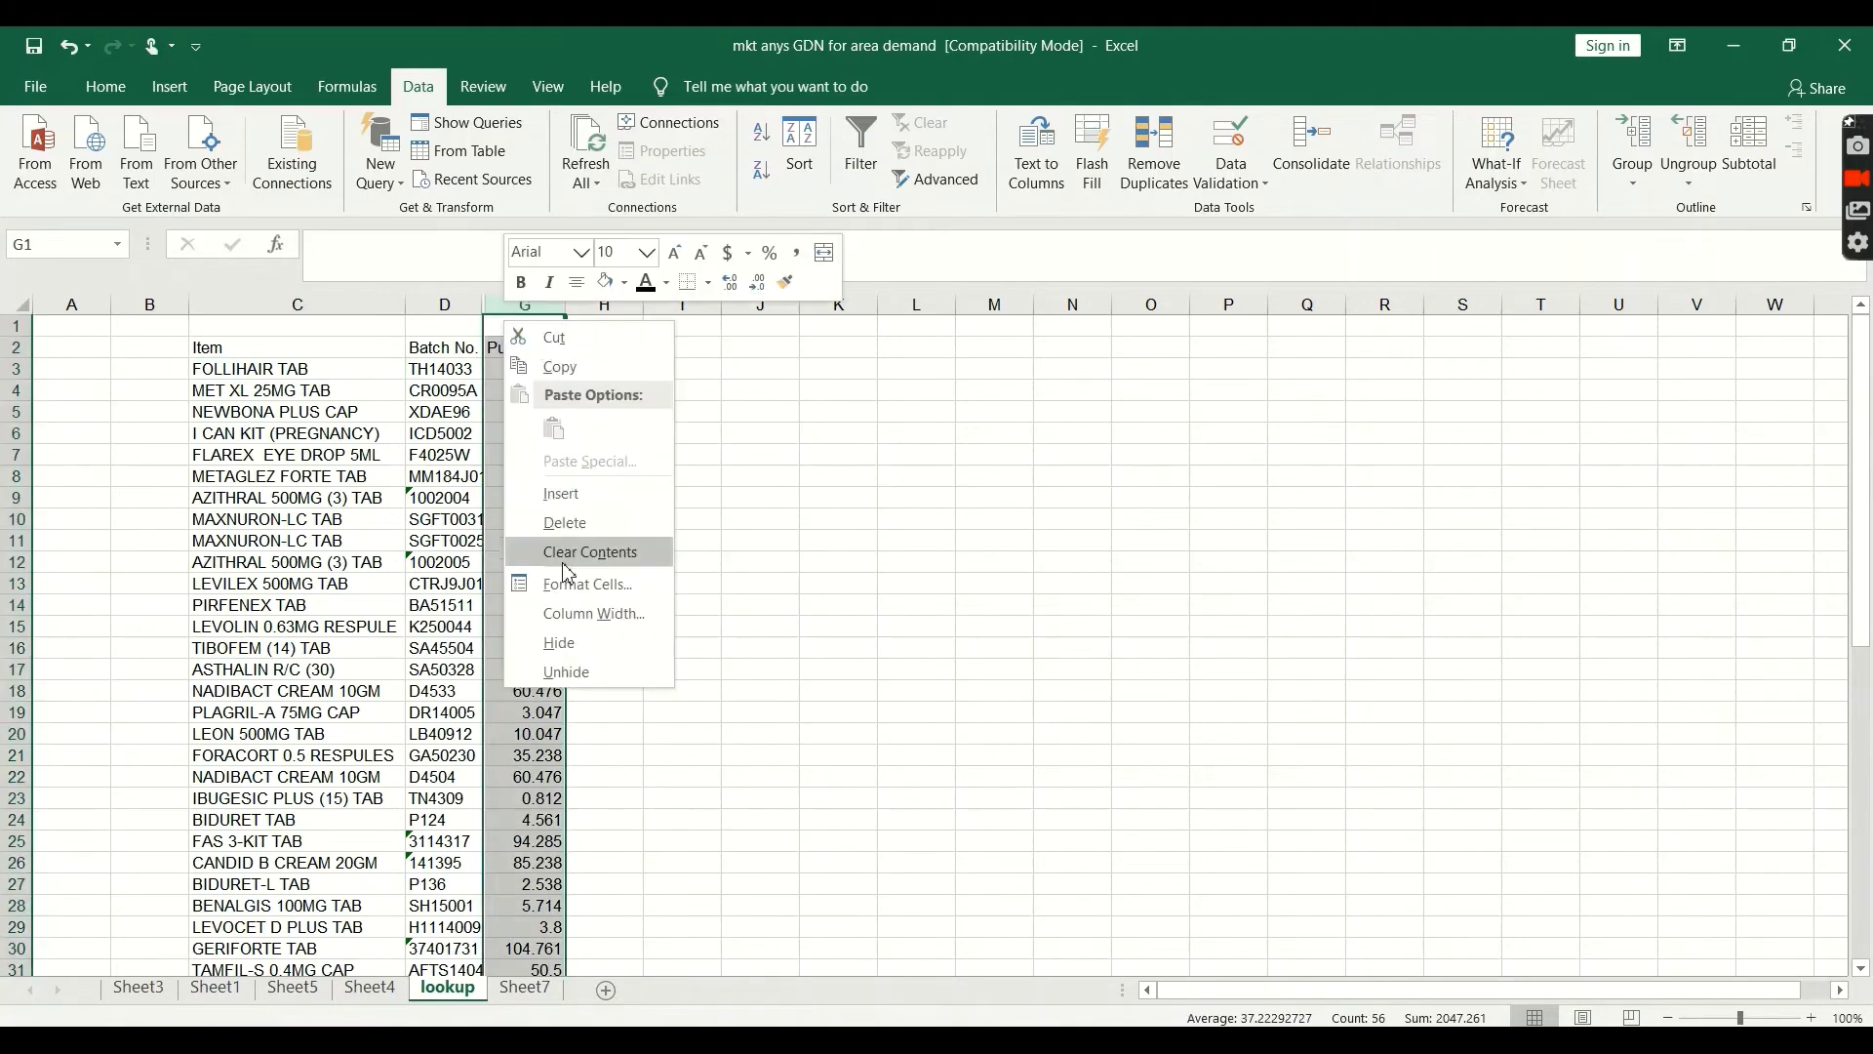
pyautogui.click(572, 647)
# Start a VLOOKUP formula in H3 of the lookup sheet with batch number cell D3 as the lookup value
pyautogui.click(523, 368)
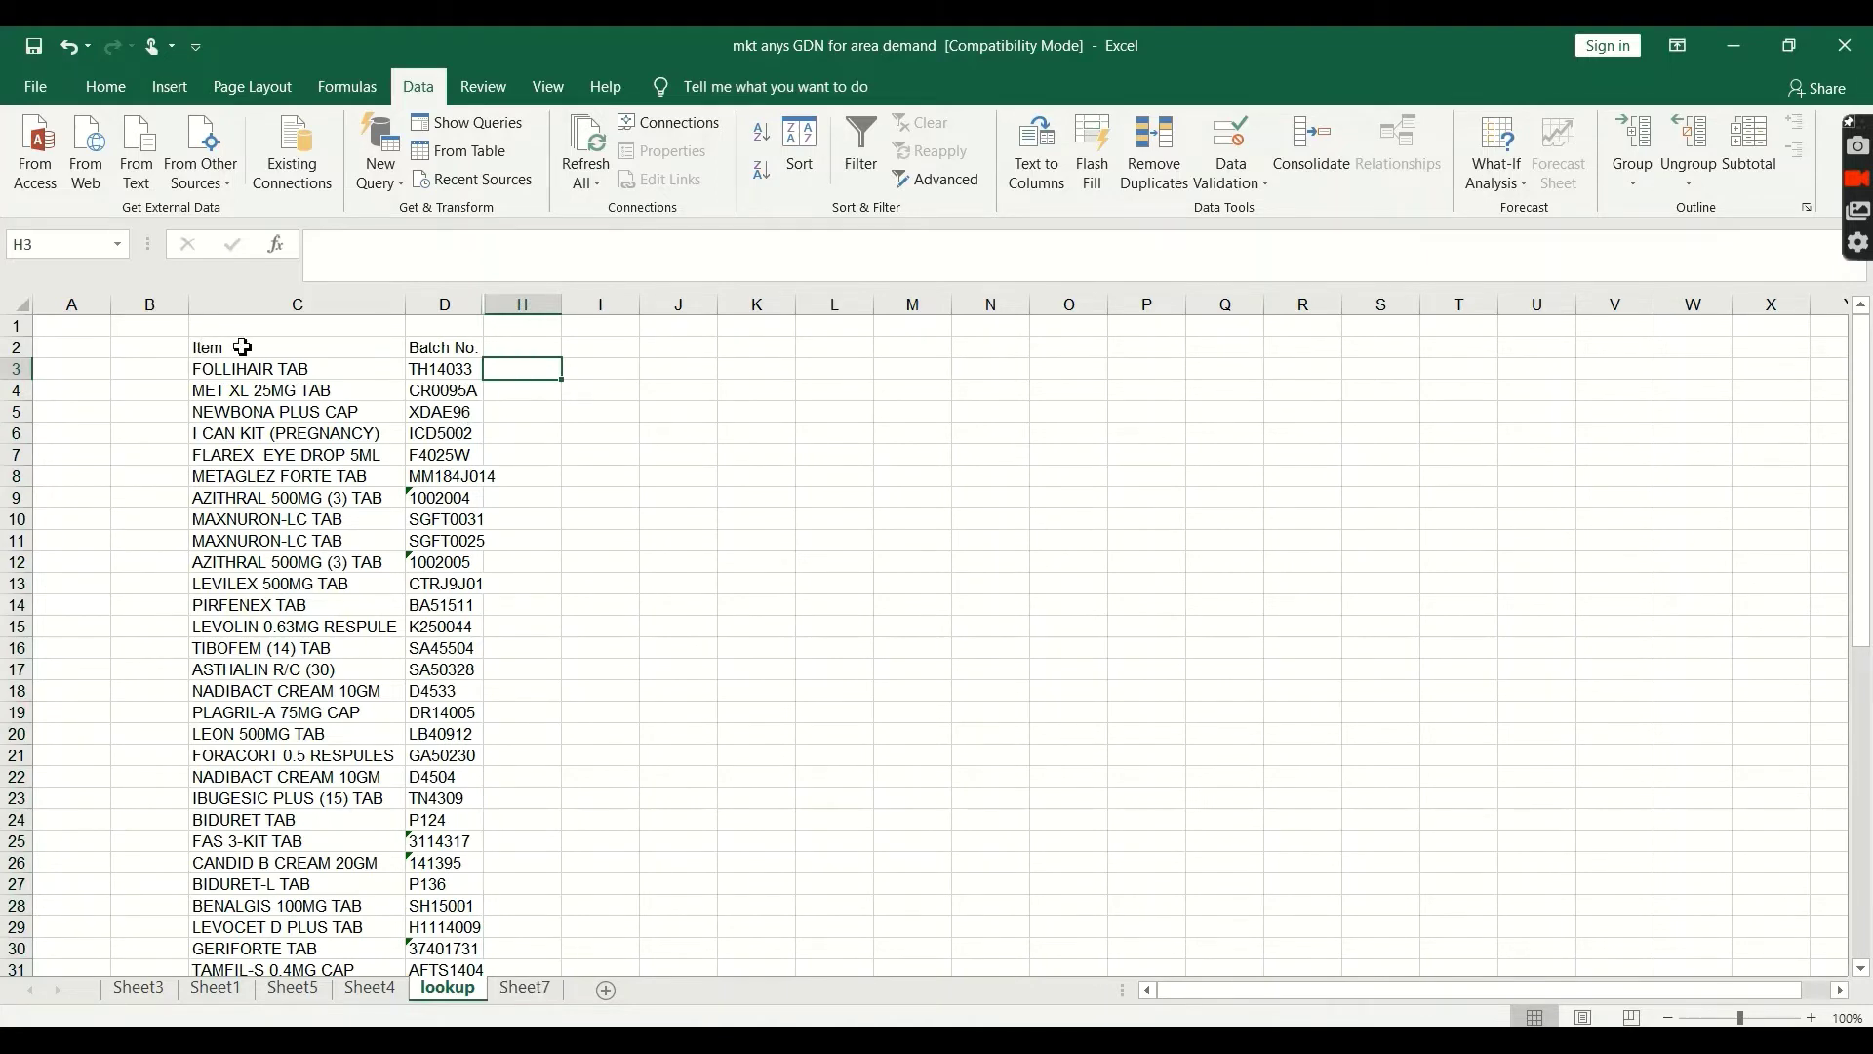
pyautogui.click(552, 993)
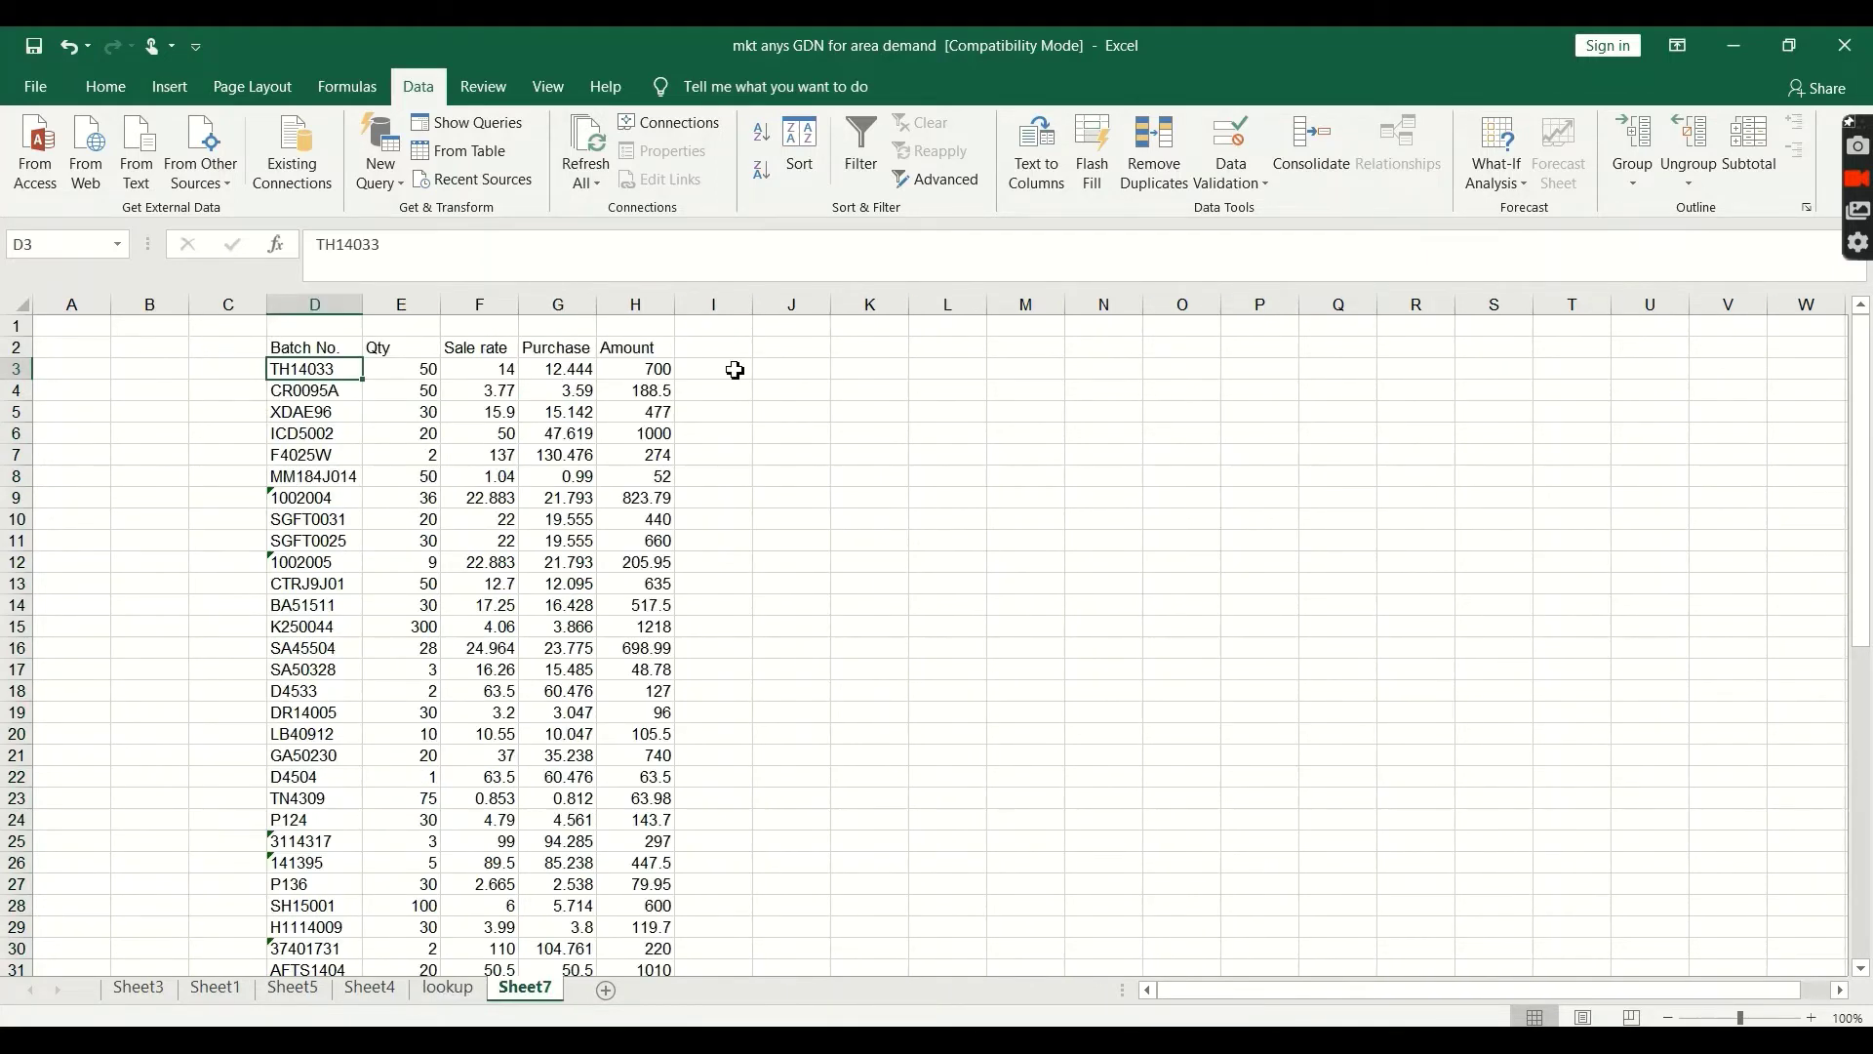
pyautogui.click(449, 987)
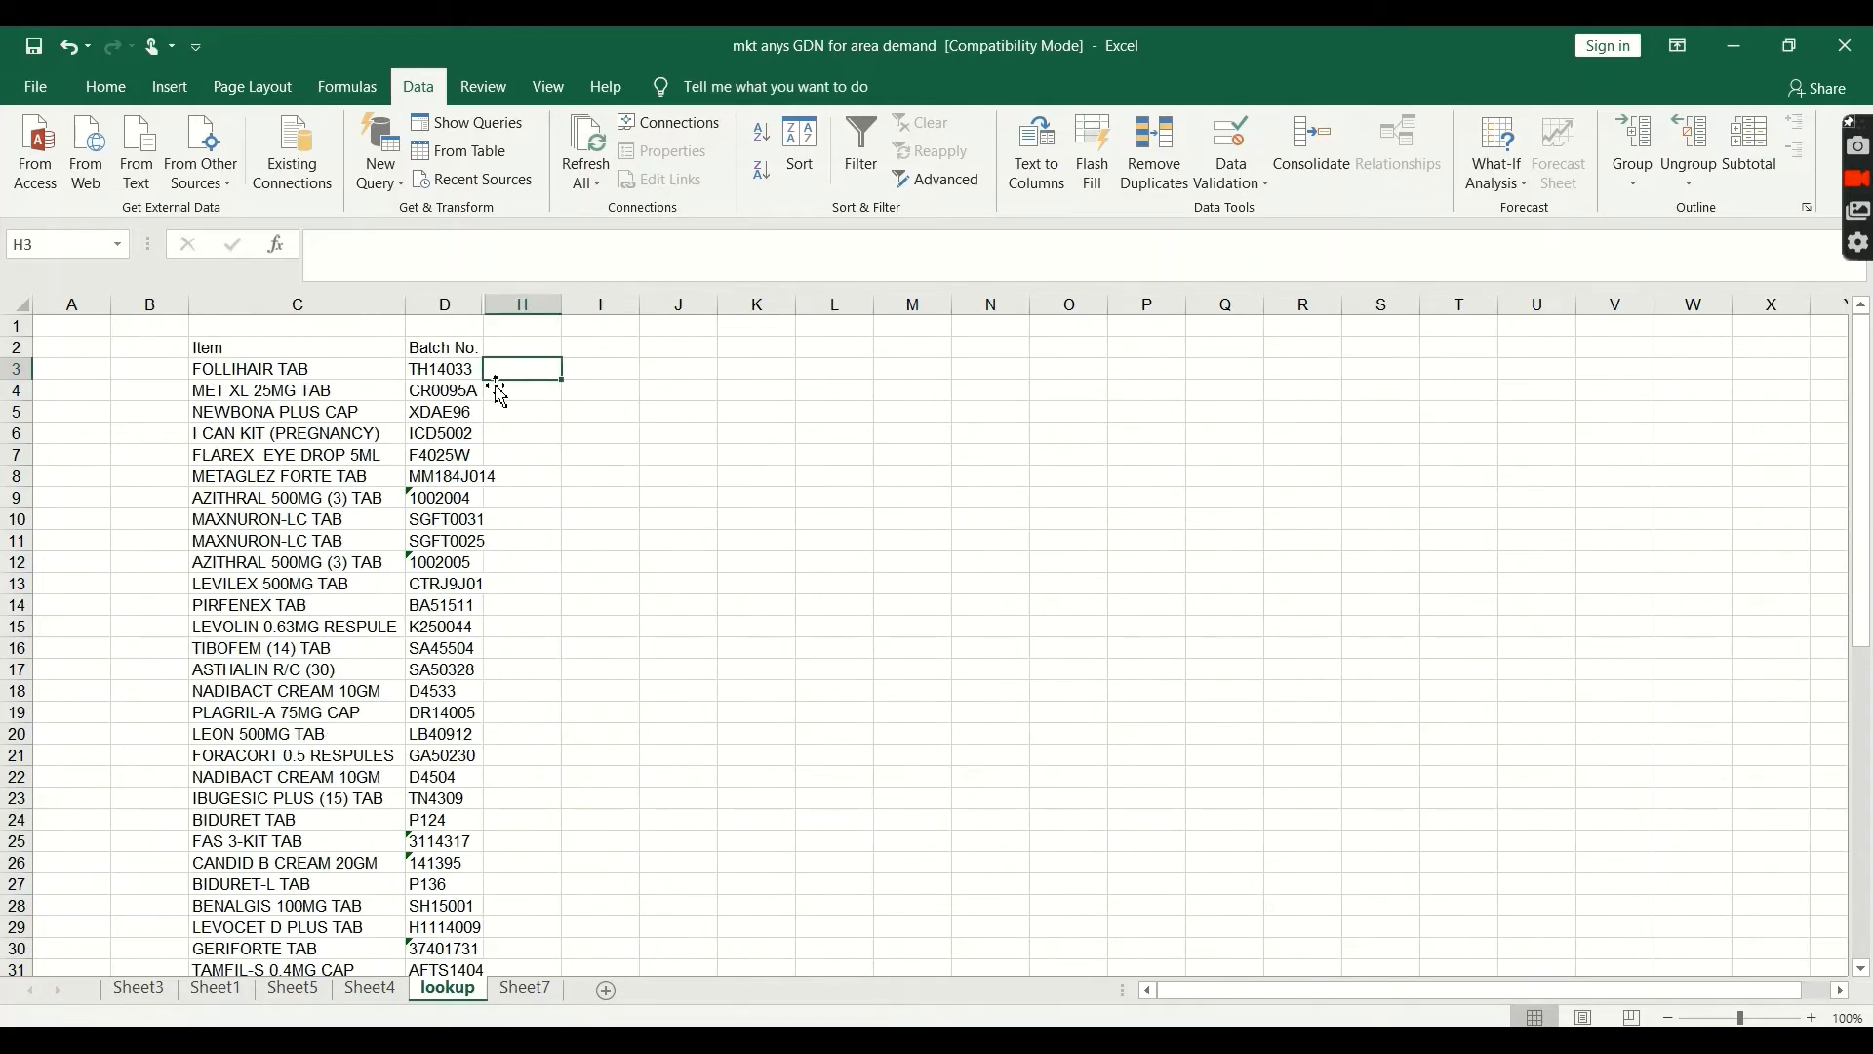
pyautogui.write('=vlook')
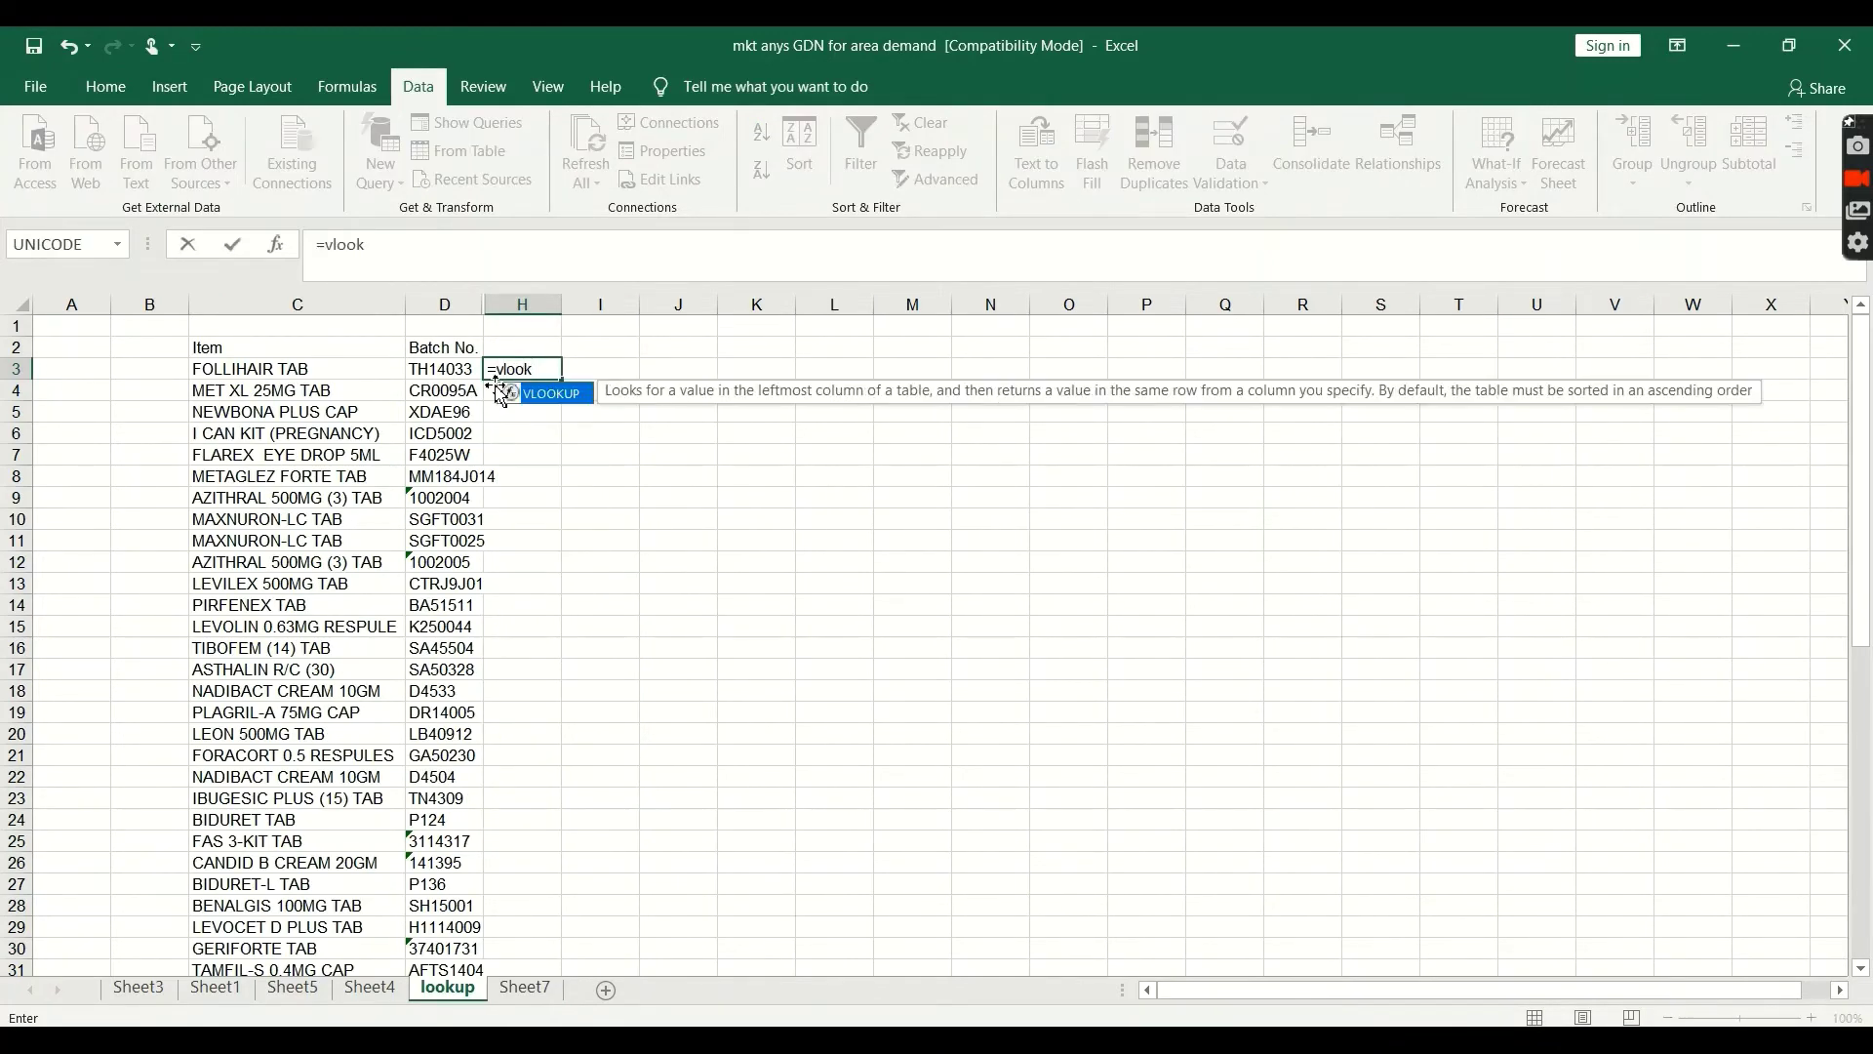
pyautogui.write('up(')
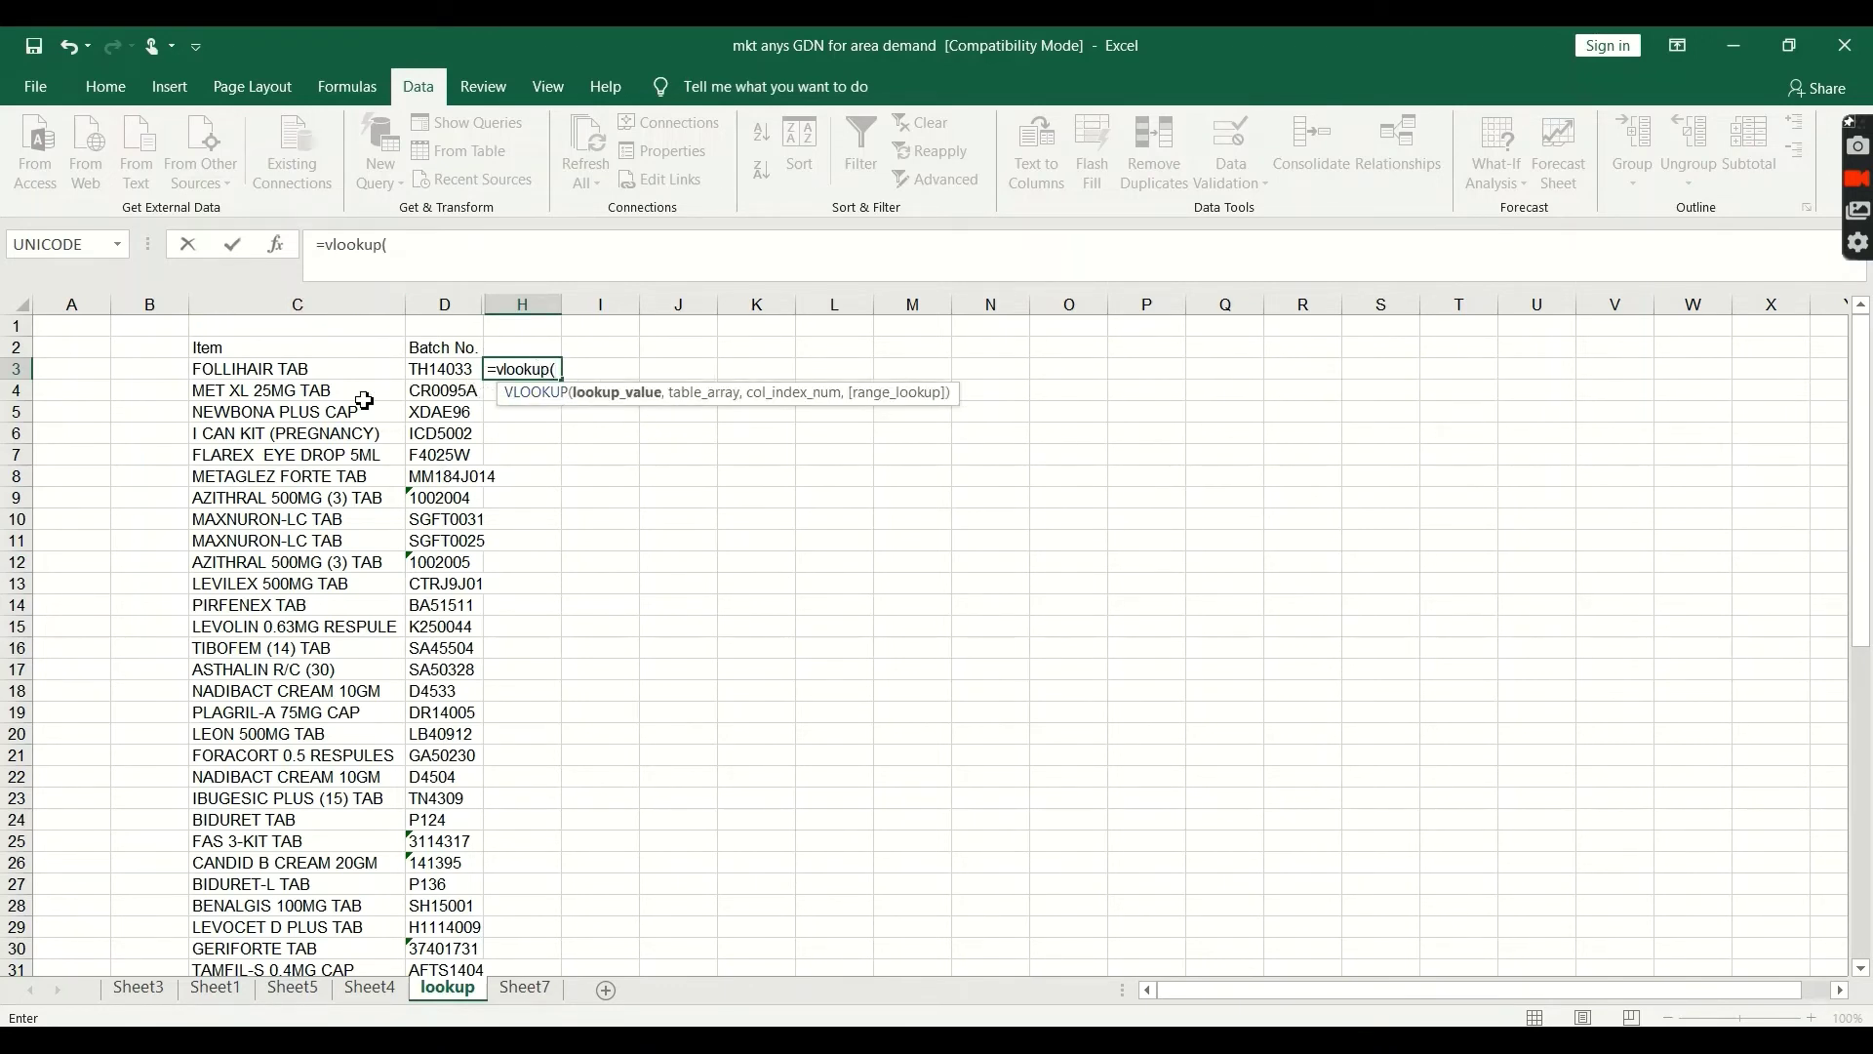
pyautogui.click(438, 368)
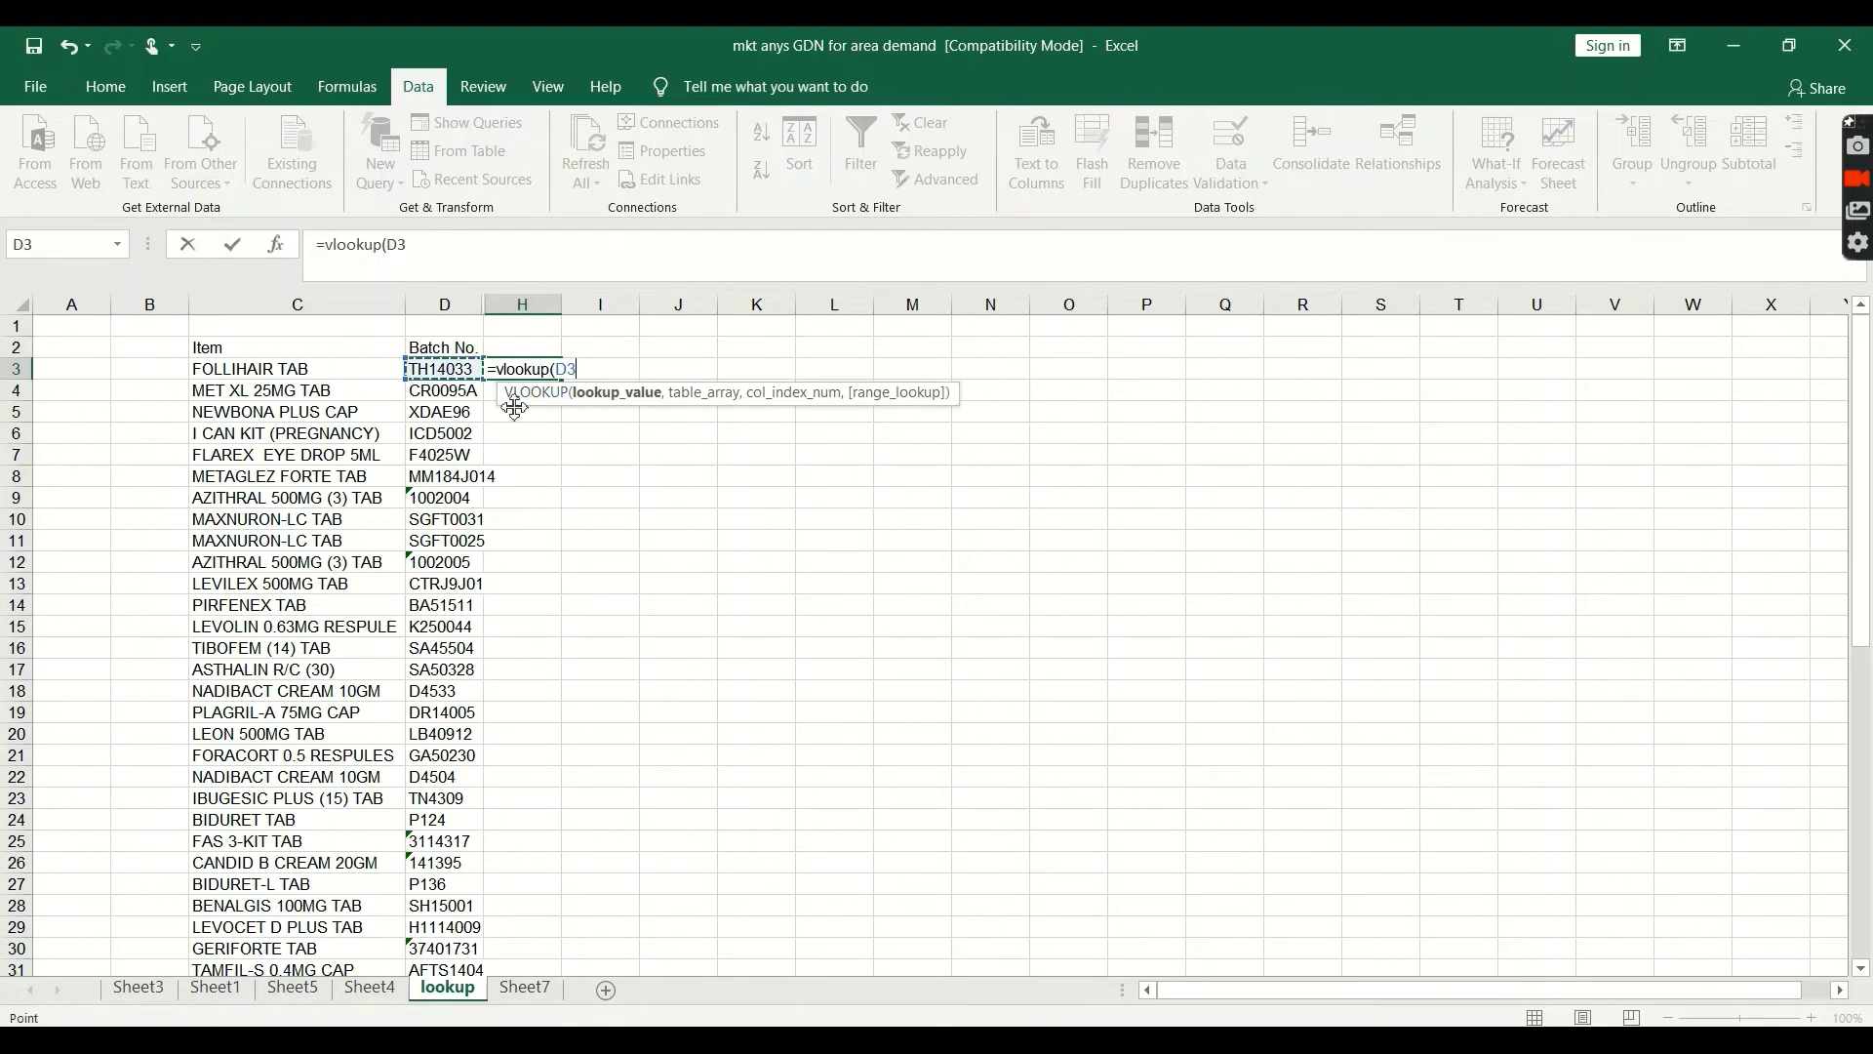
pyautogui.write(',')
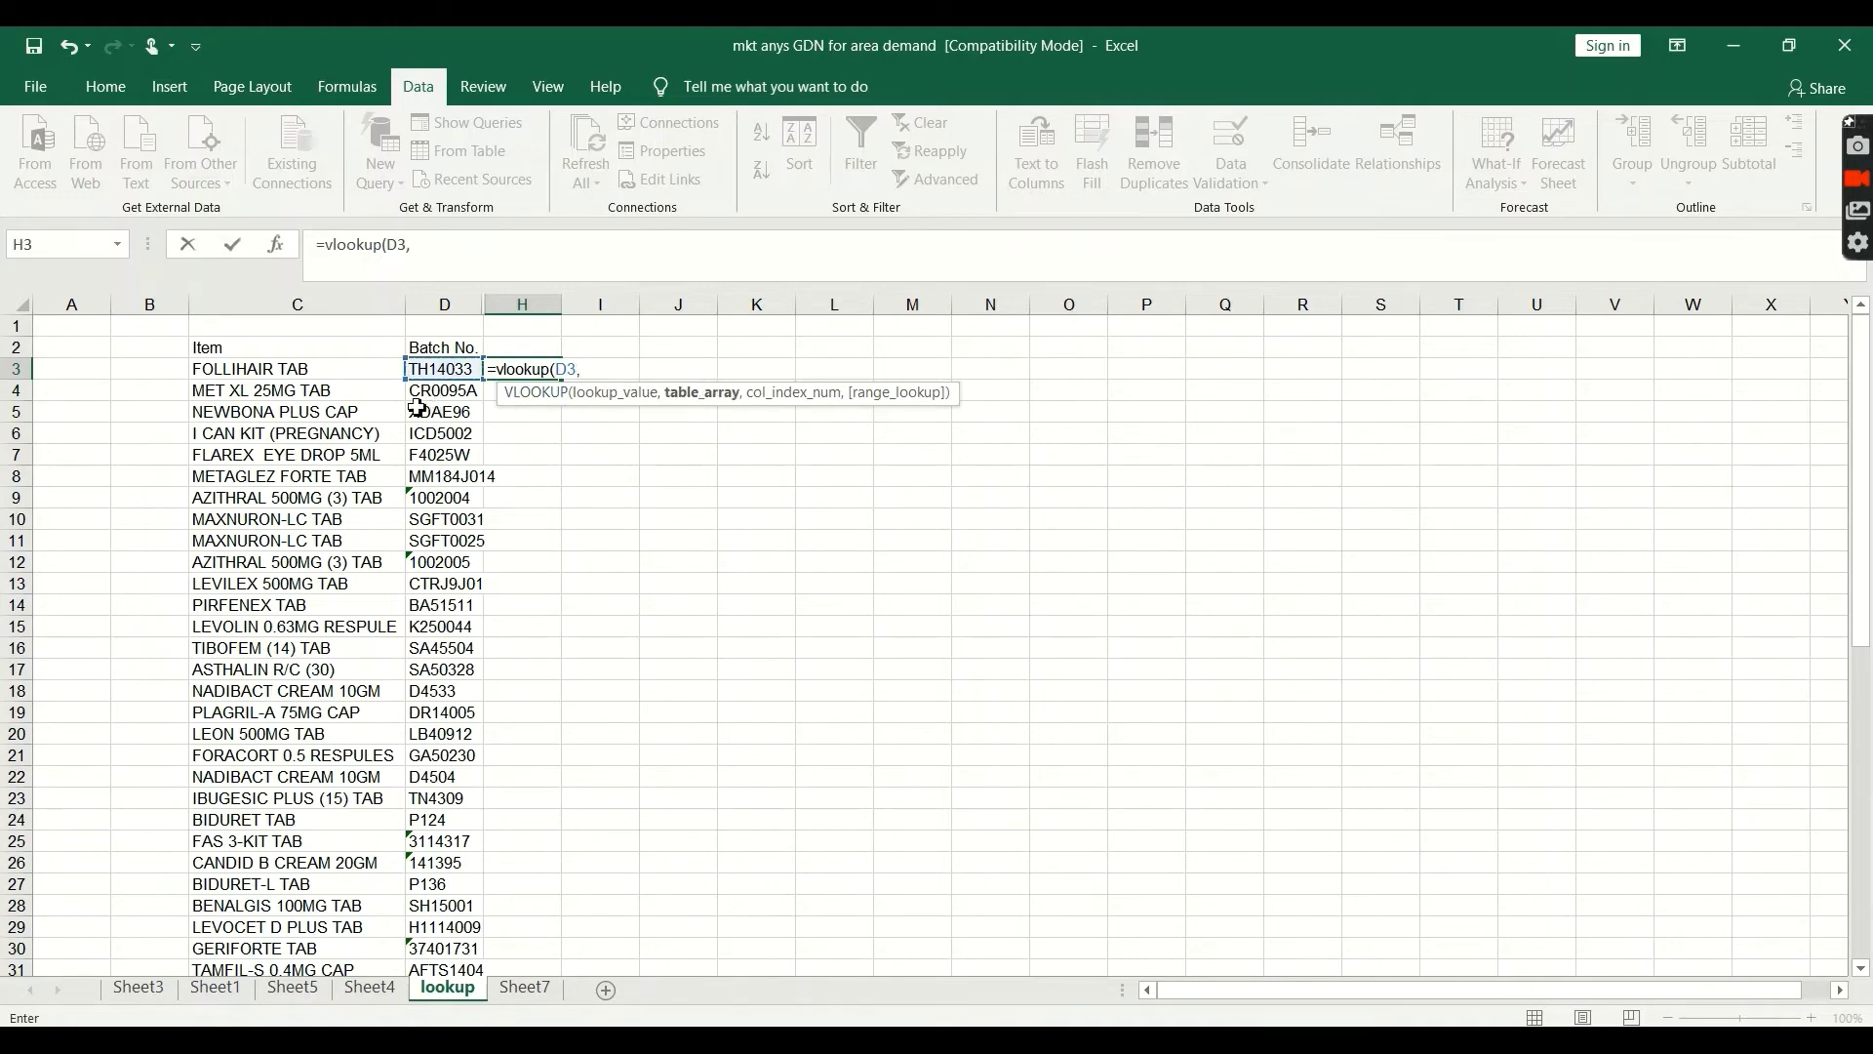
# Set the formula's table array to the whole Sheet7 table from Batch No. to Amount, D2:H57
pyautogui.click(523, 988)
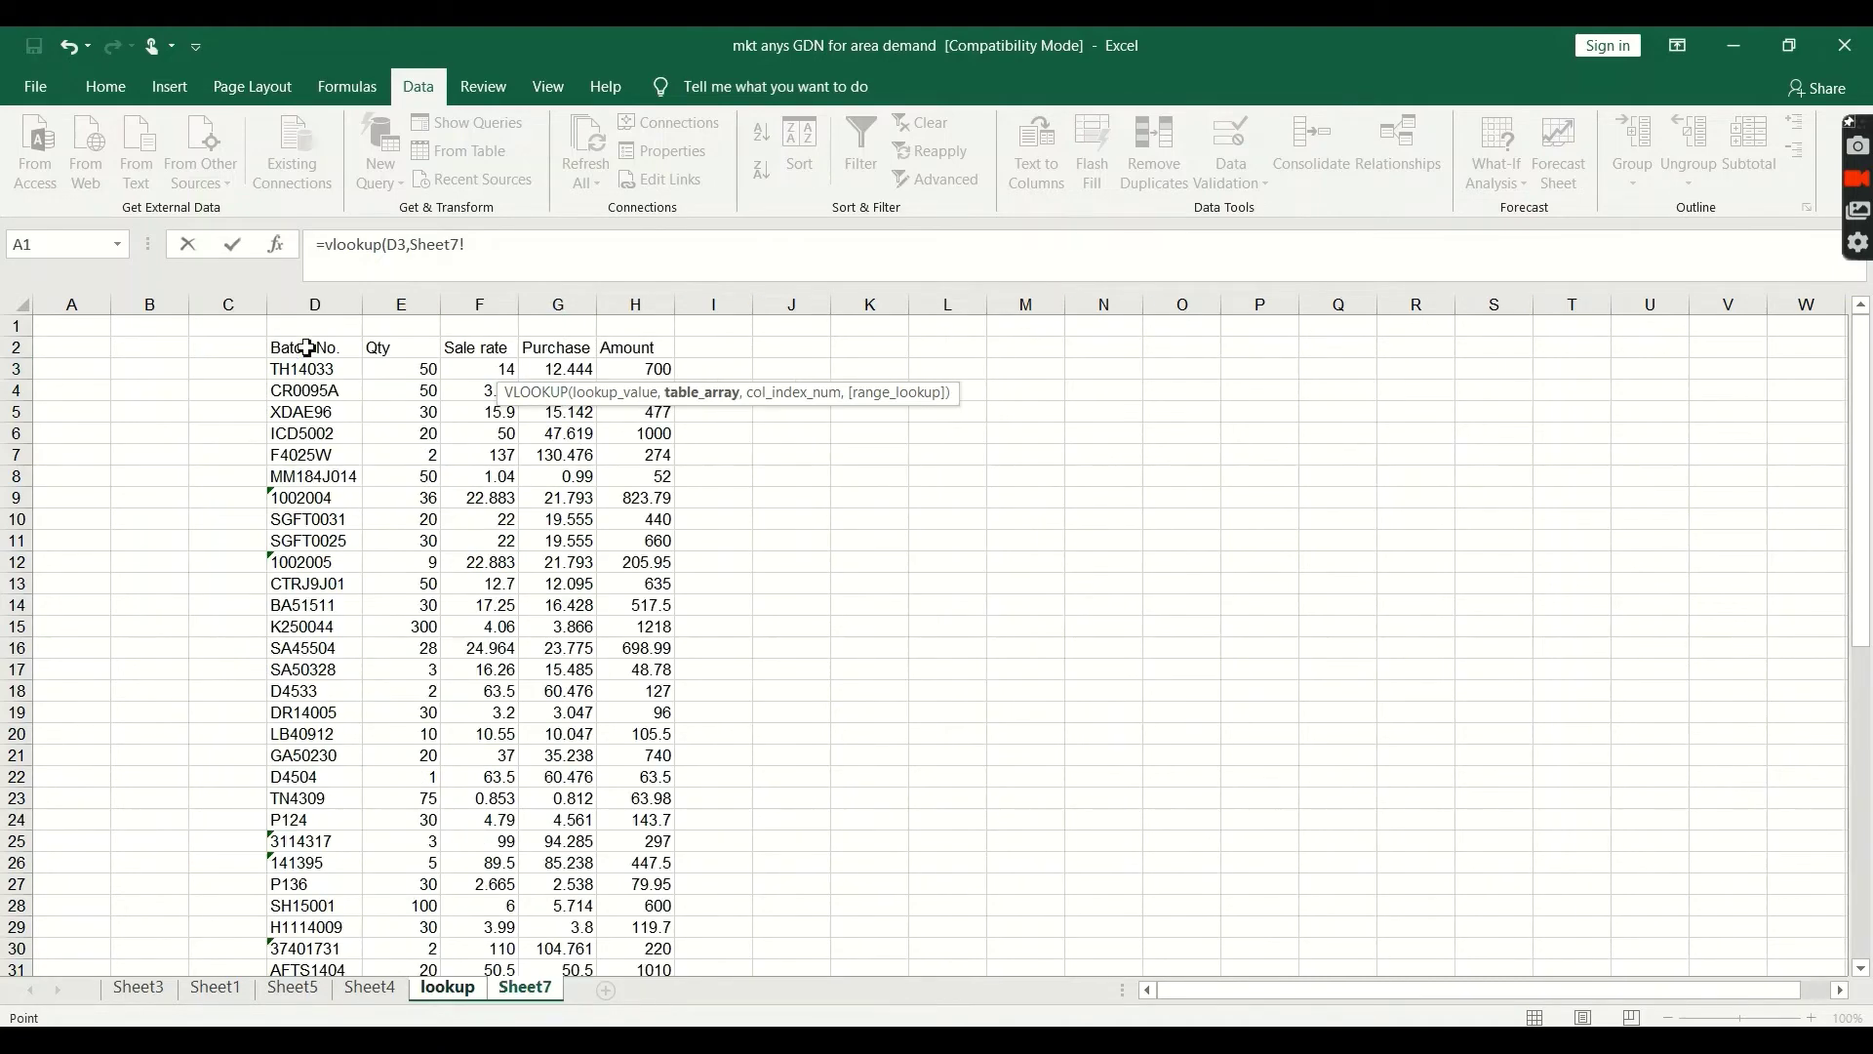
pyautogui.moveTo(306, 347); pyautogui.dragTo(601, 918)
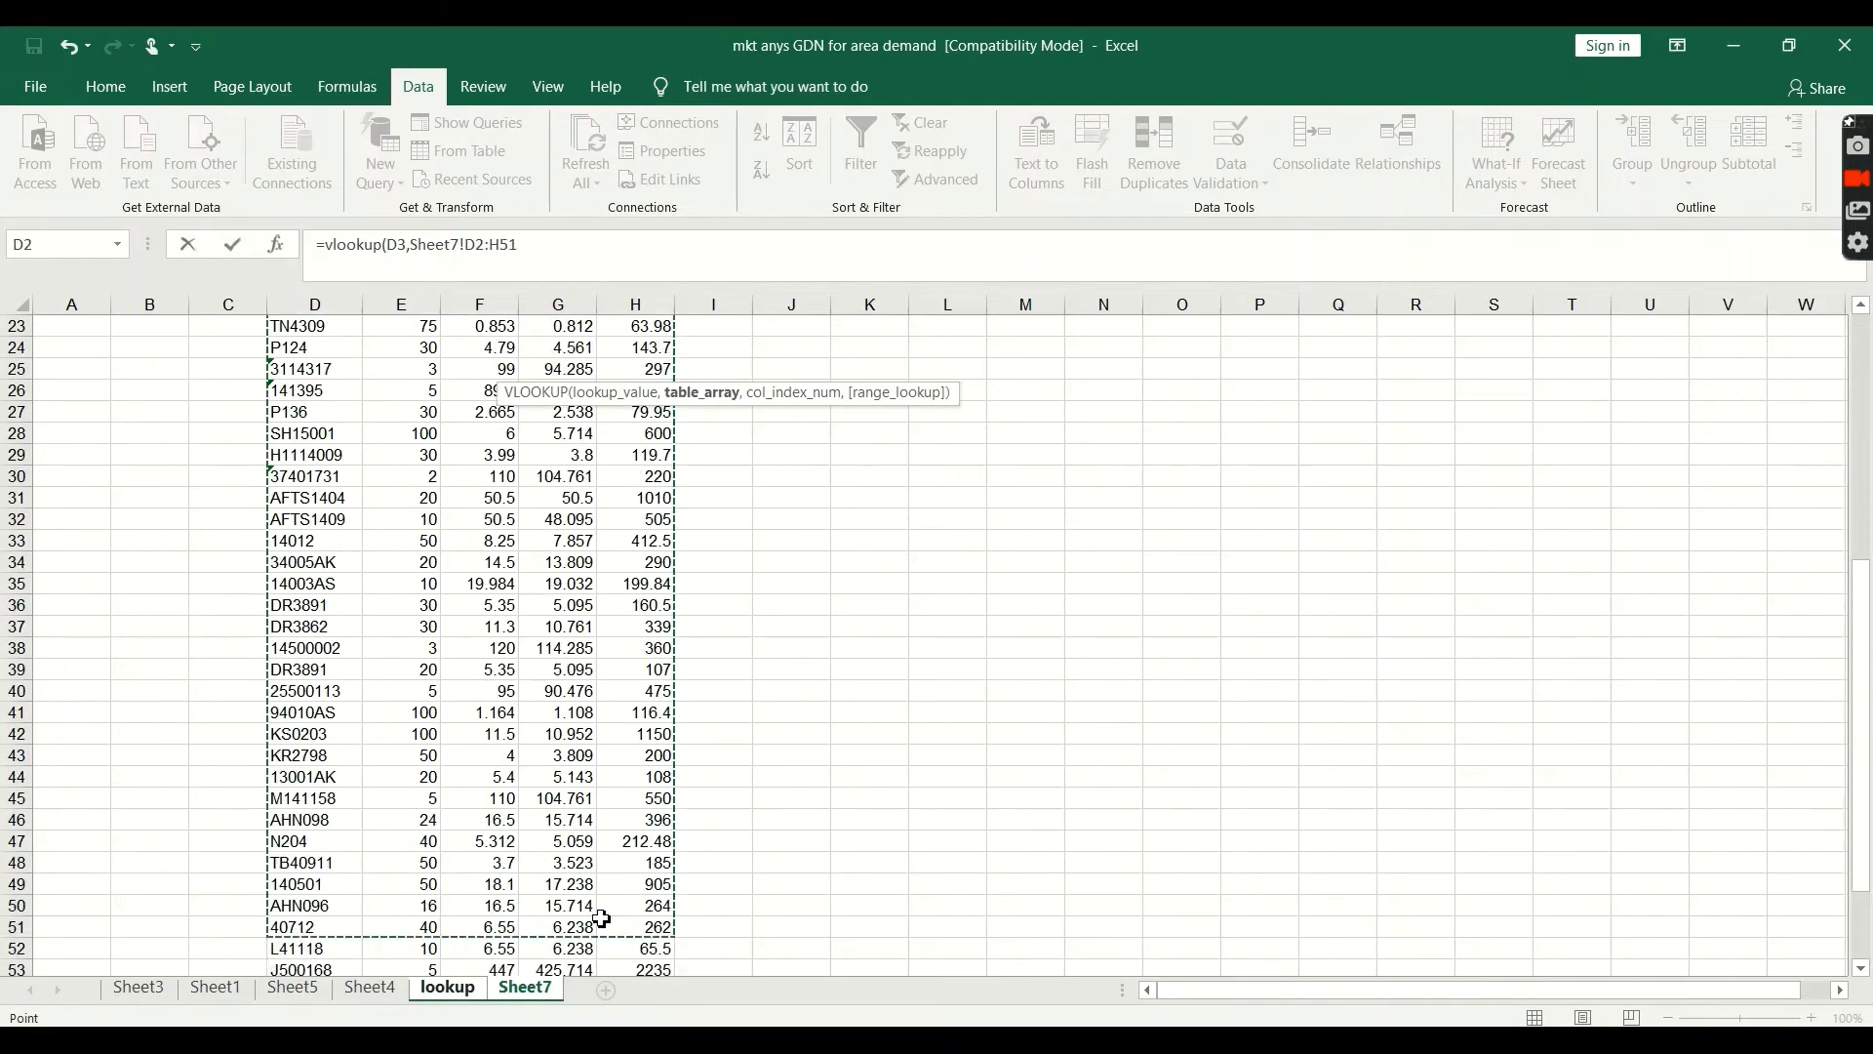
pyautogui.scroll(-10, 597, 918)
pyautogui.hotkey('ctrl', 'shift', 'Up')
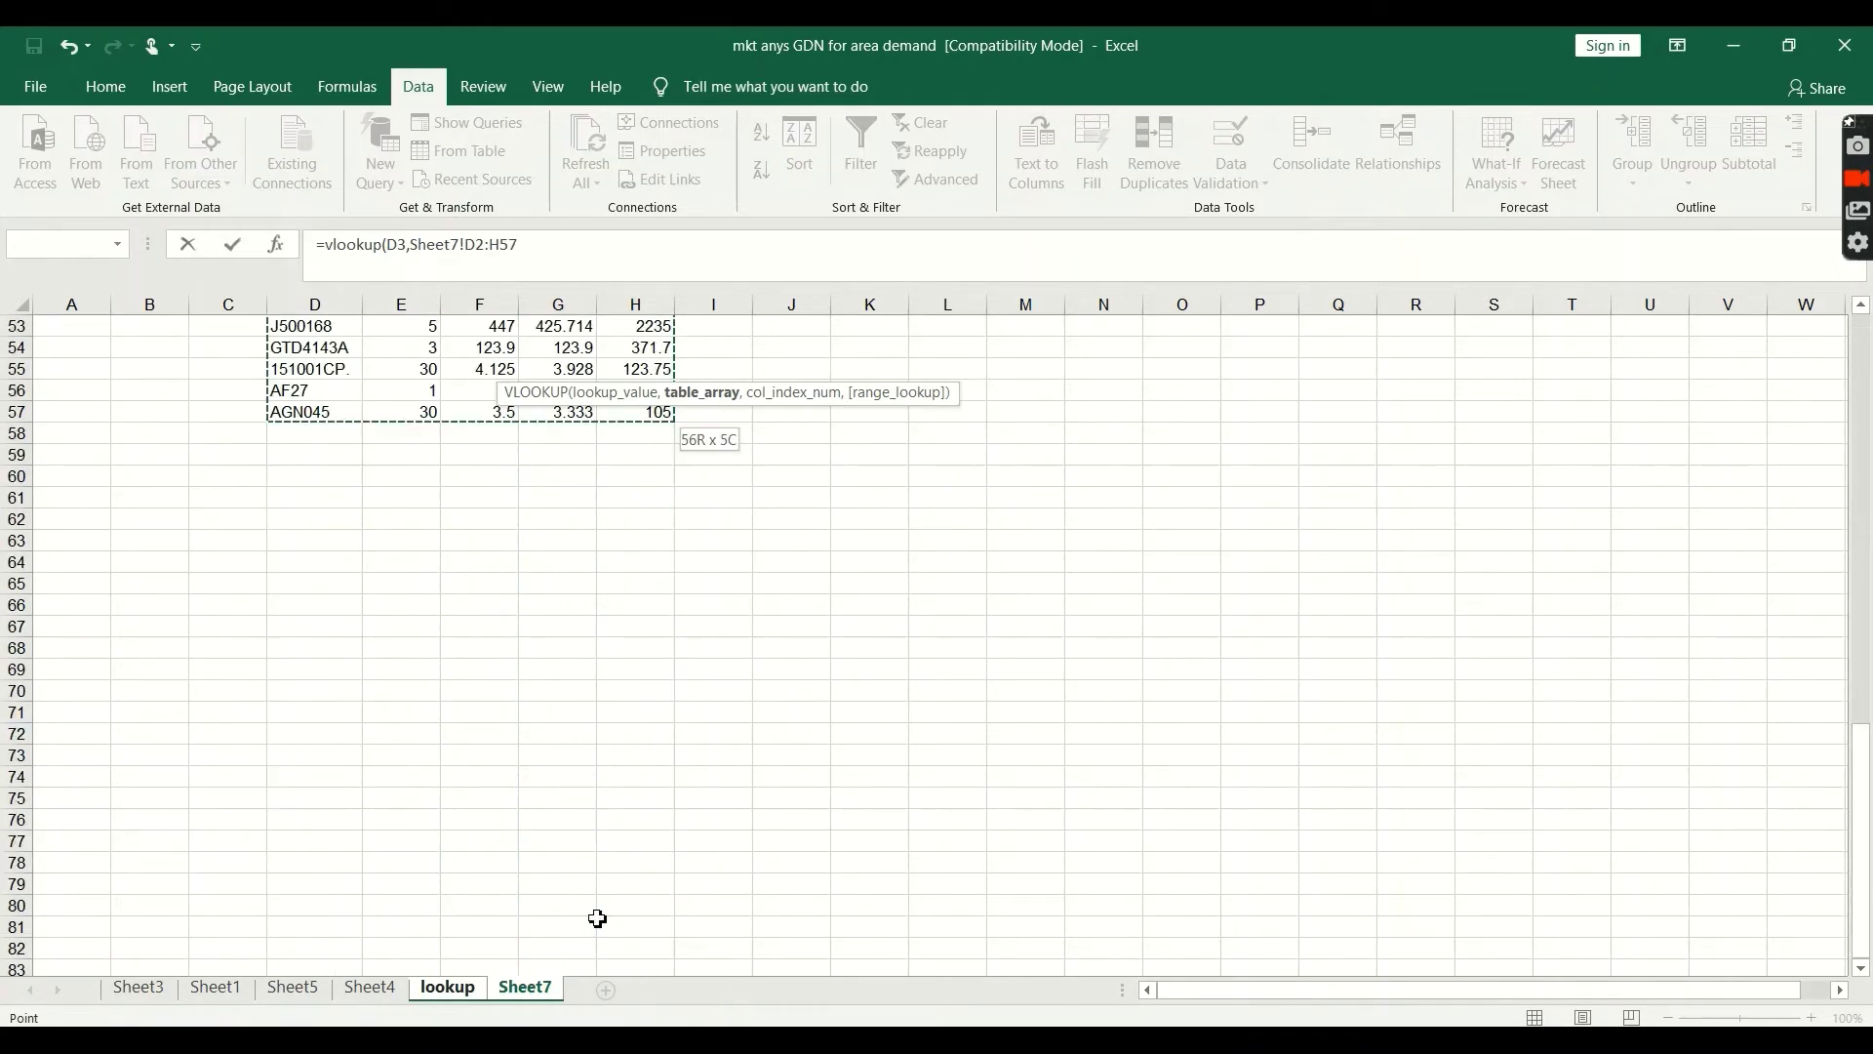
pyautogui.write(',')
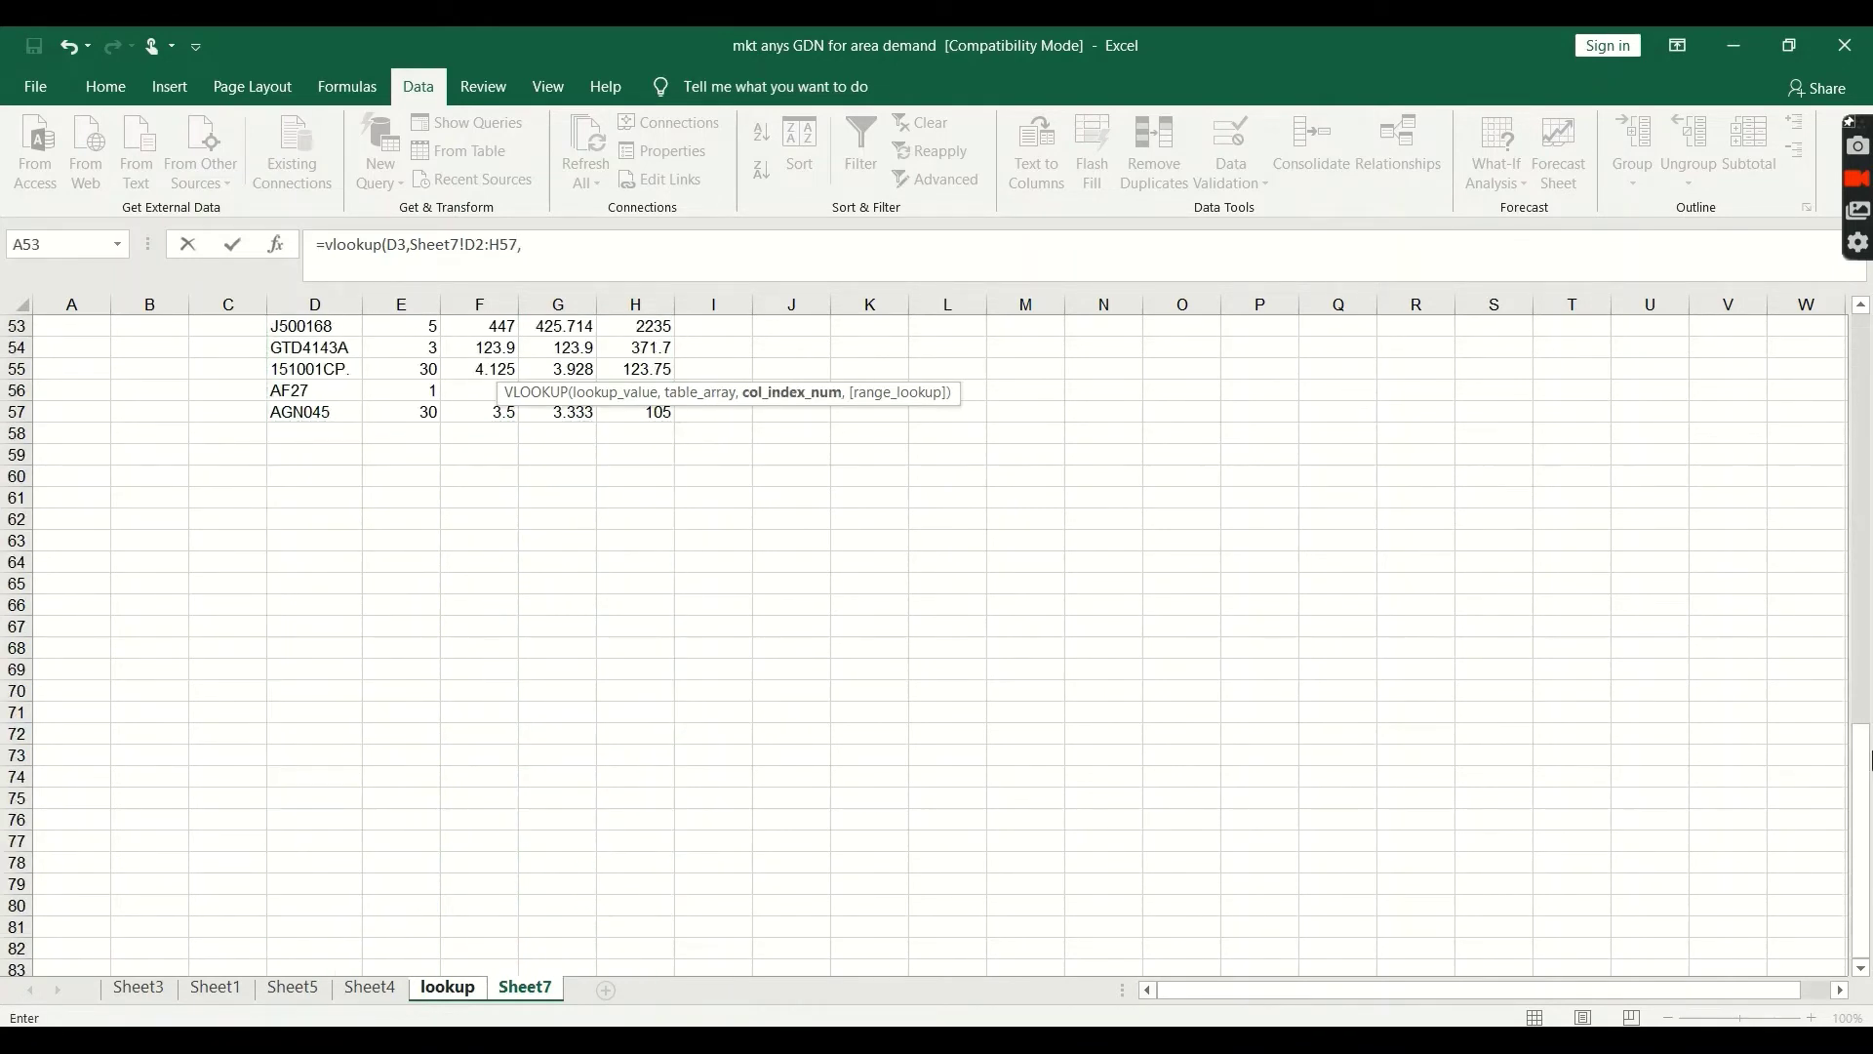
# Complete the VLOOKUP with column index 2 for the quantity and an empty range_lookup argument
pyautogui.moveTo(1865, 724); pyautogui.dragTo(1866, 322)
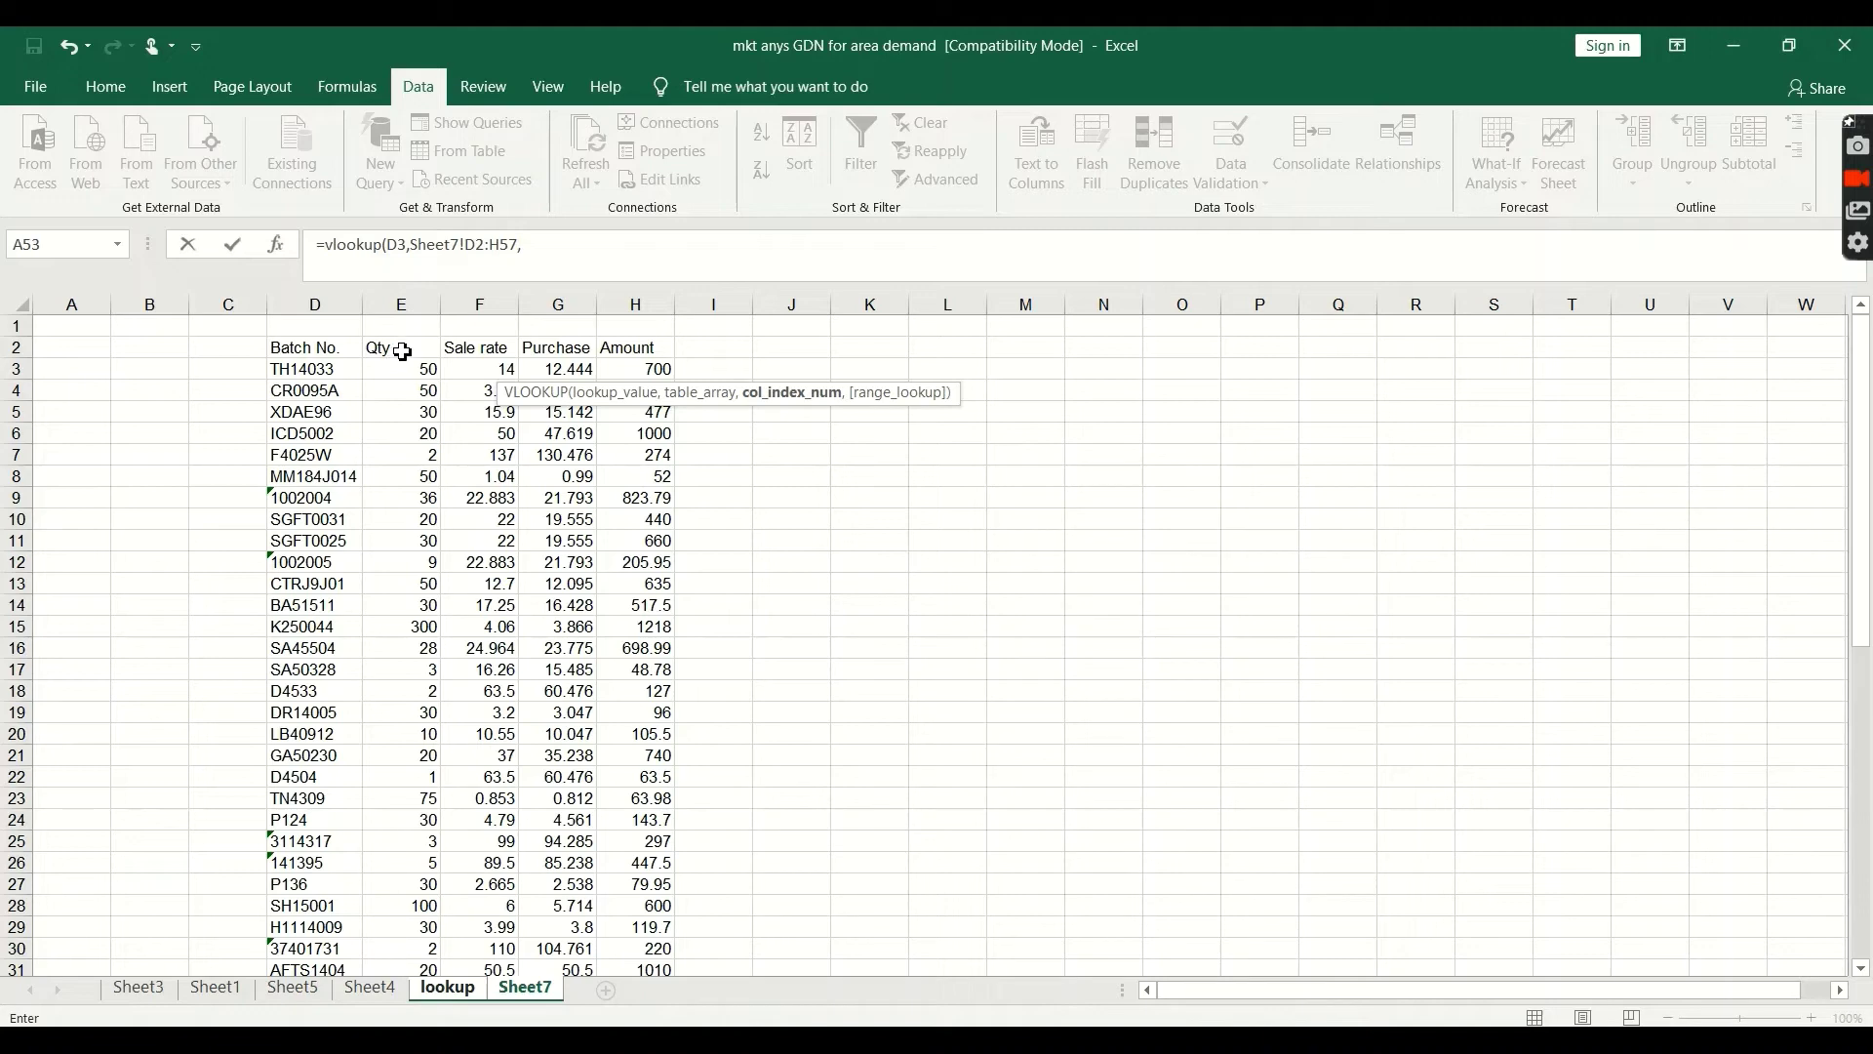
pyautogui.moveTo(539, 243); pyautogui.dragTo(314, 245)
pyautogui.click(565, 245)
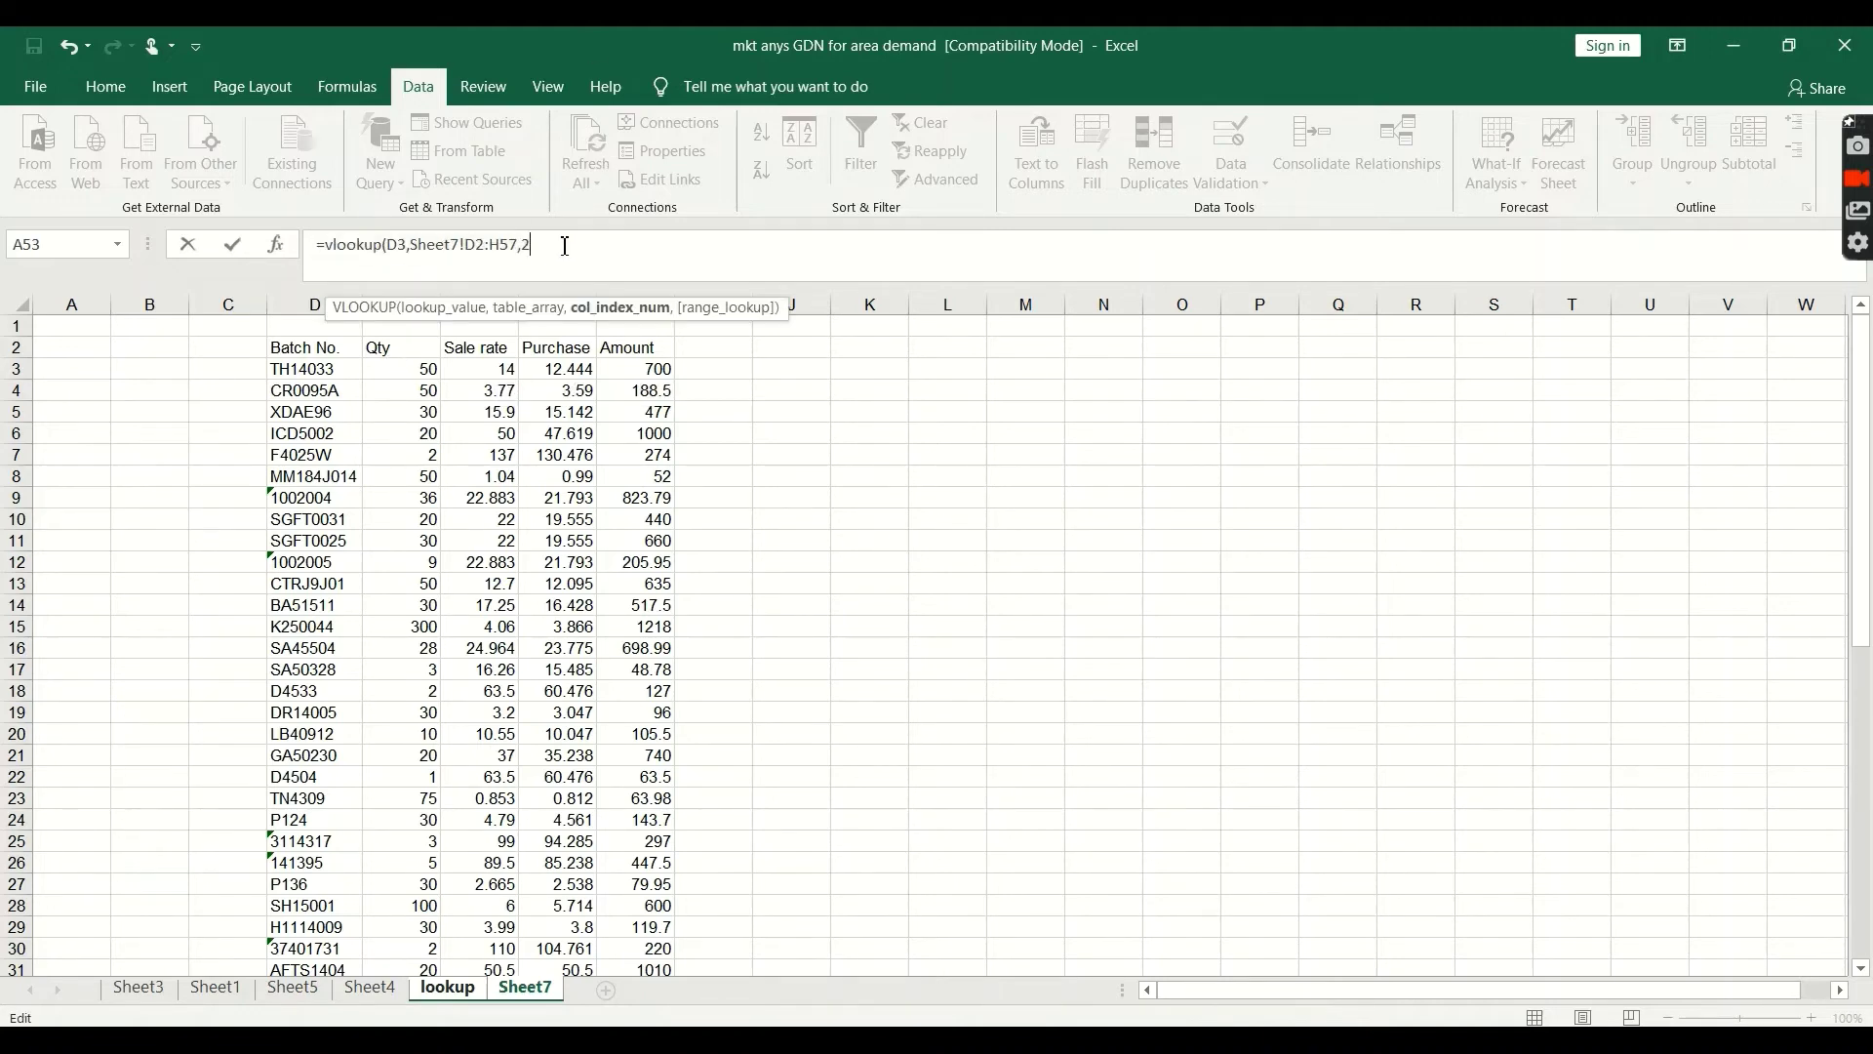
pyautogui.write(',')
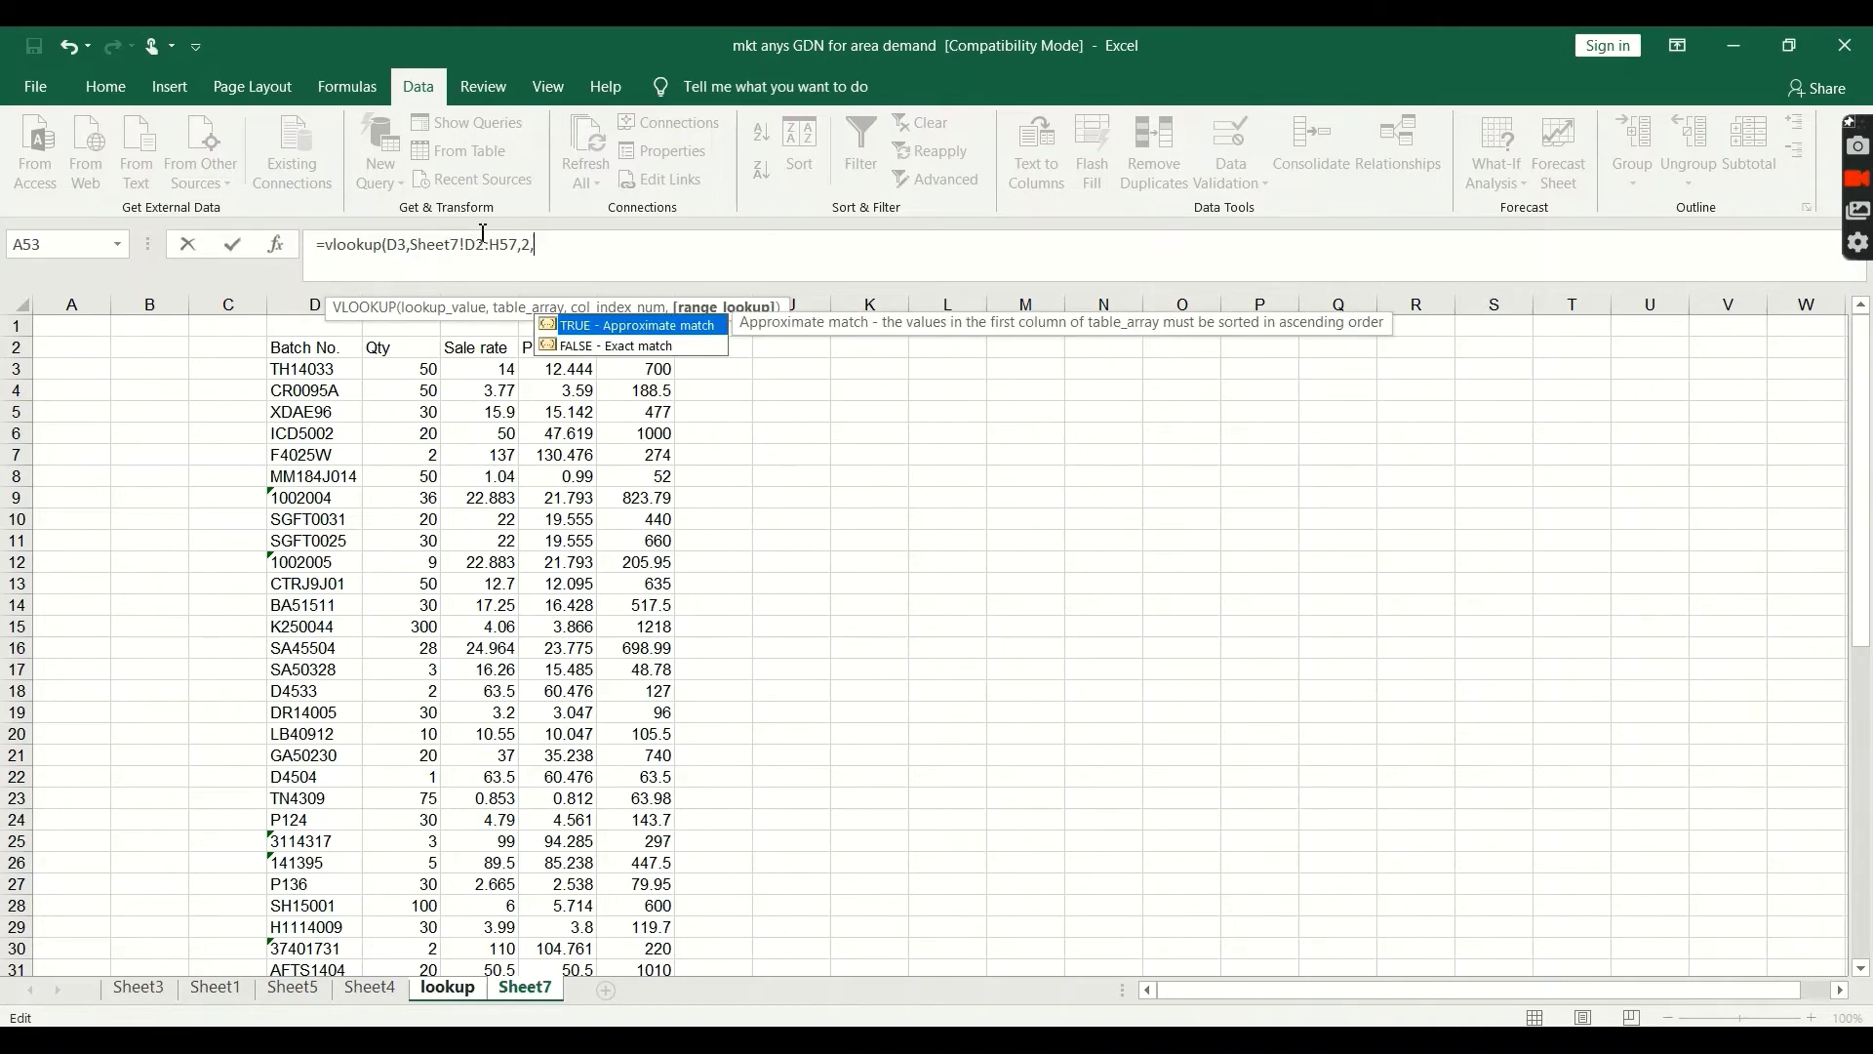
pyautogui.press('Down')
pyautogui.press('Return')
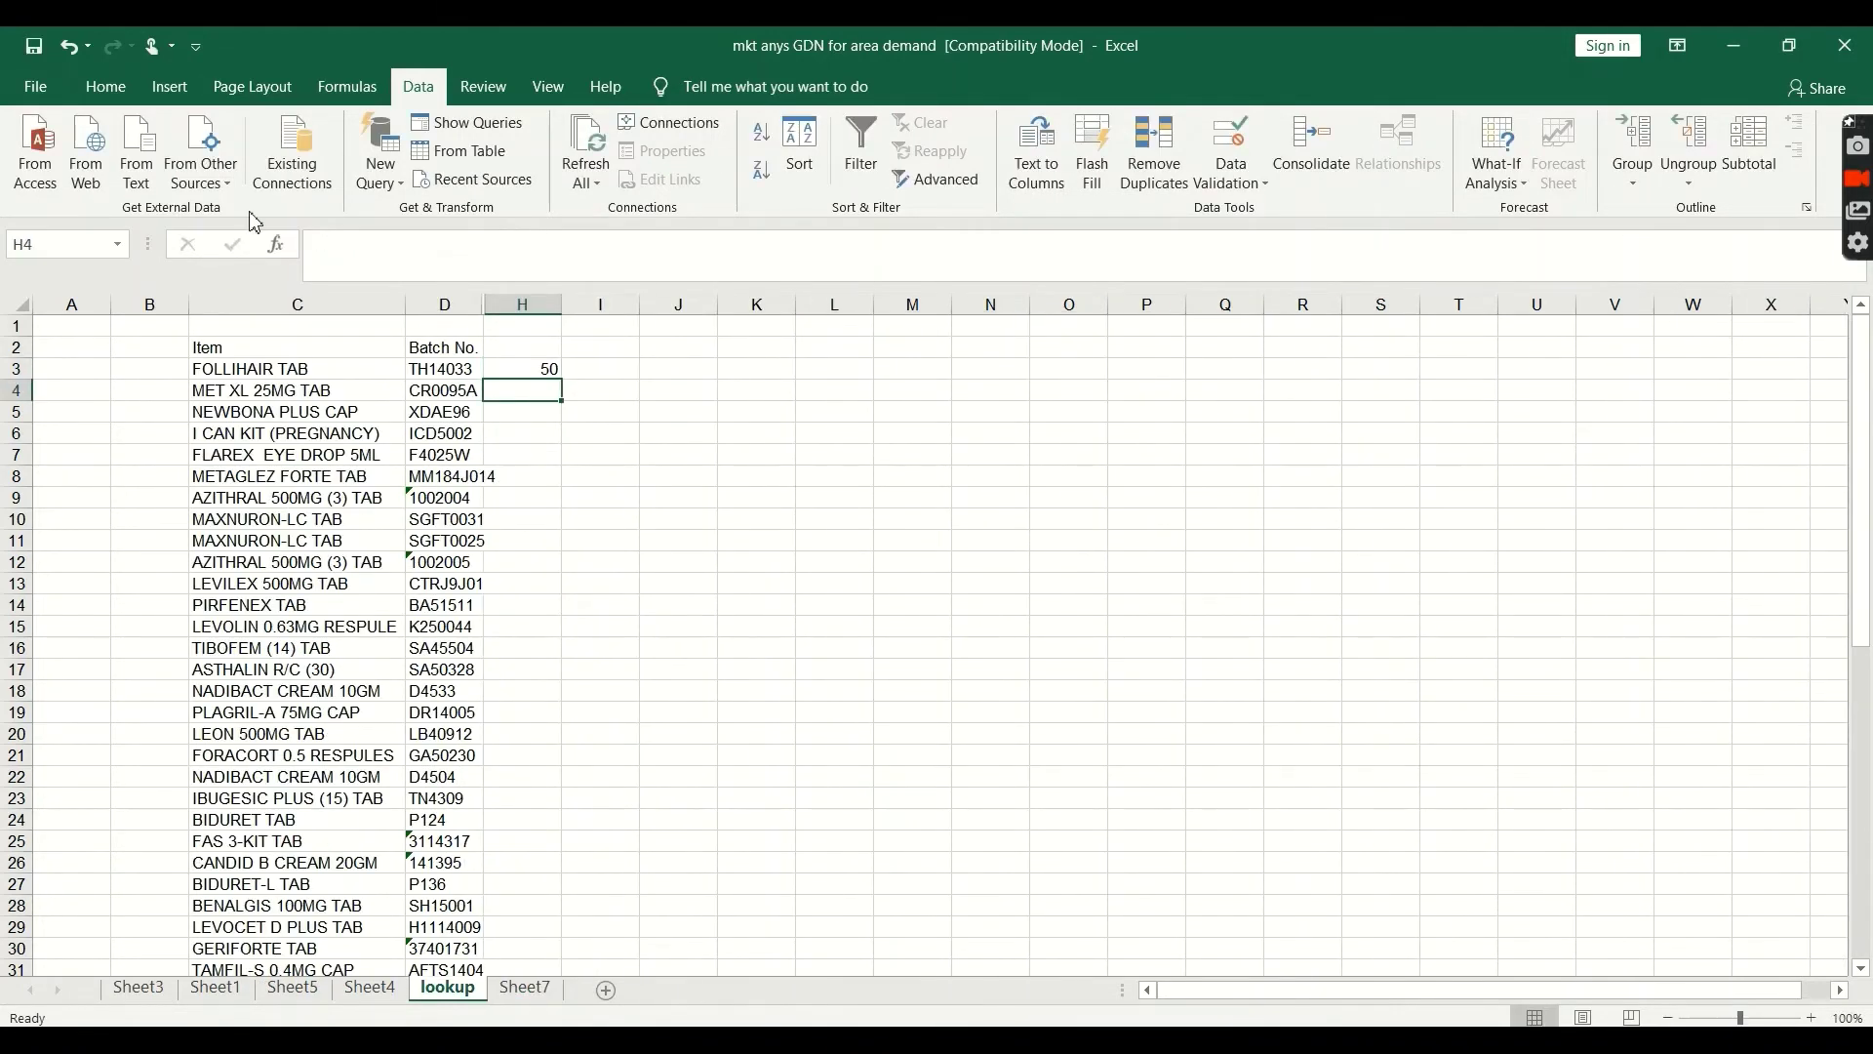
# Fill the H3 quantity lookup formula down the whole item list on the lookup sheet
pyautogui.click(536, 357)
pyautogui.click(559, 372)
pyautogui.click(568, 388)
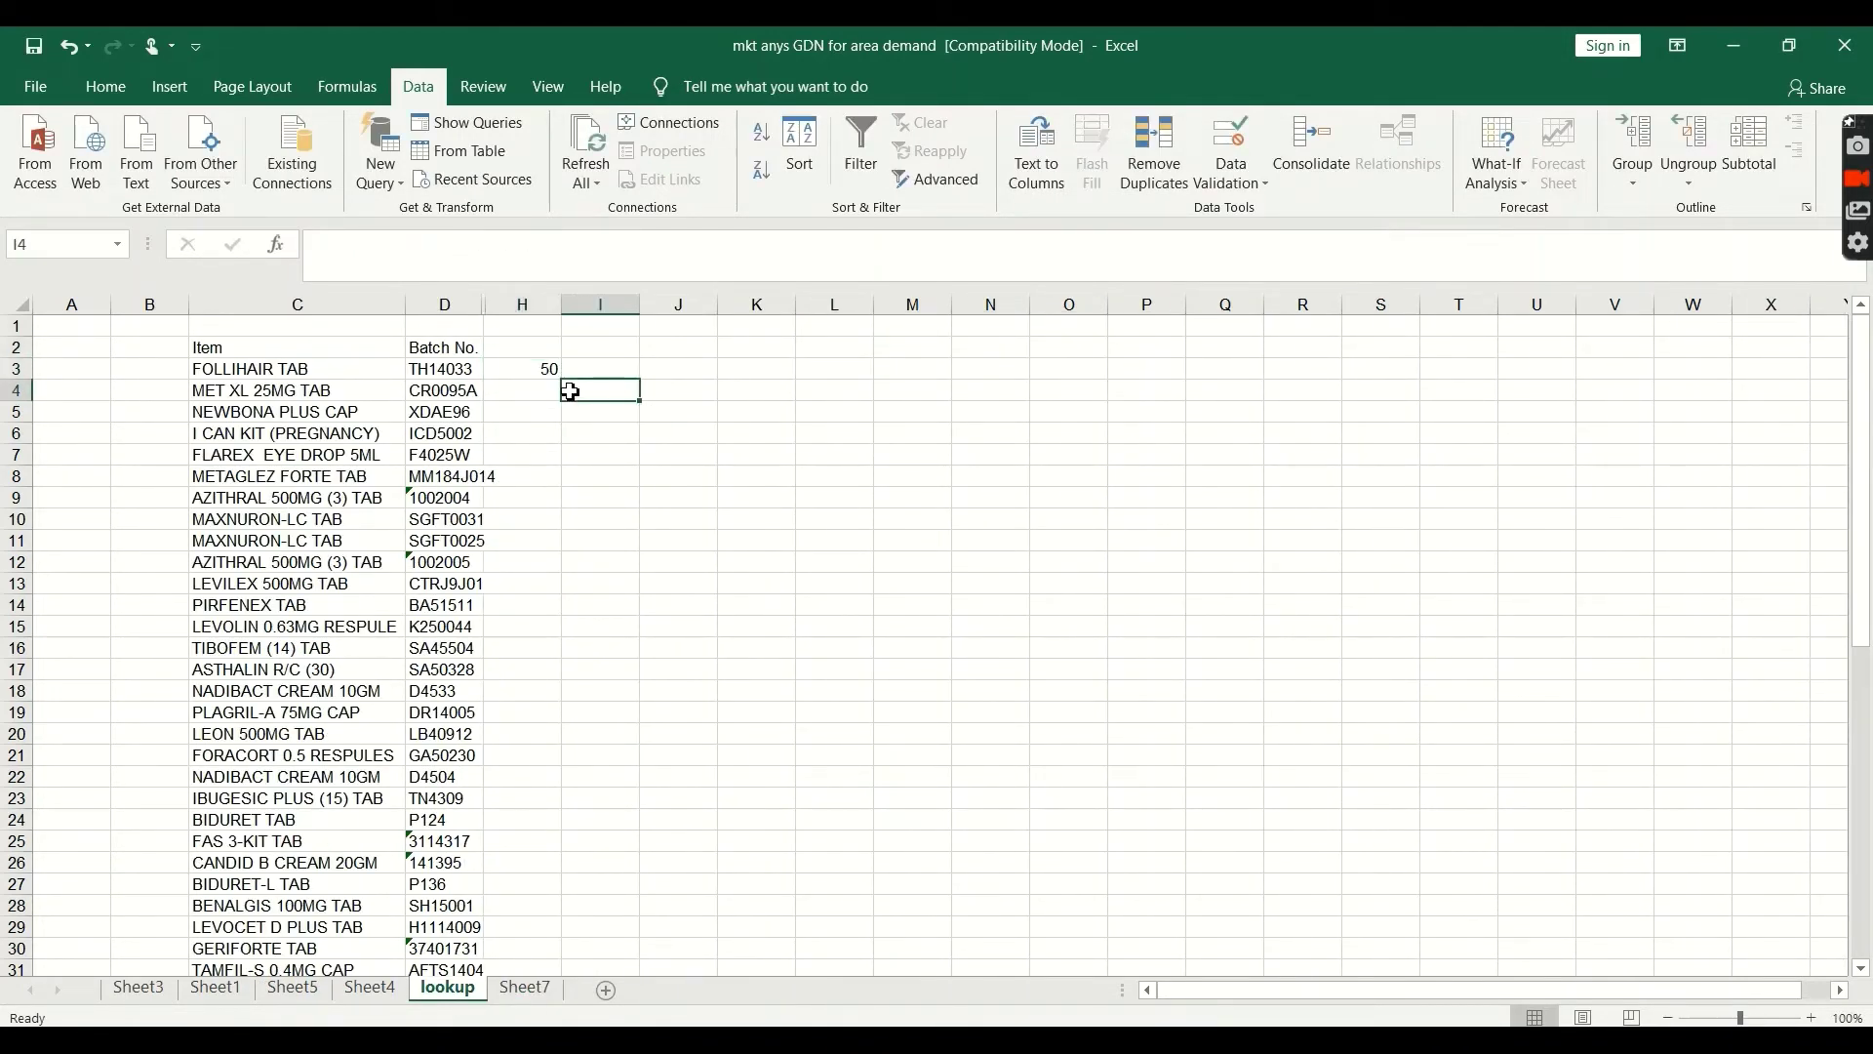
pyautogui.click(548, 369)
pyautogui.doubleClick(566, 381)
# Enter the headers "qty" in H2 and "sale rate" in I2 of the lookup sheet
pyautogui.click(531, 346)
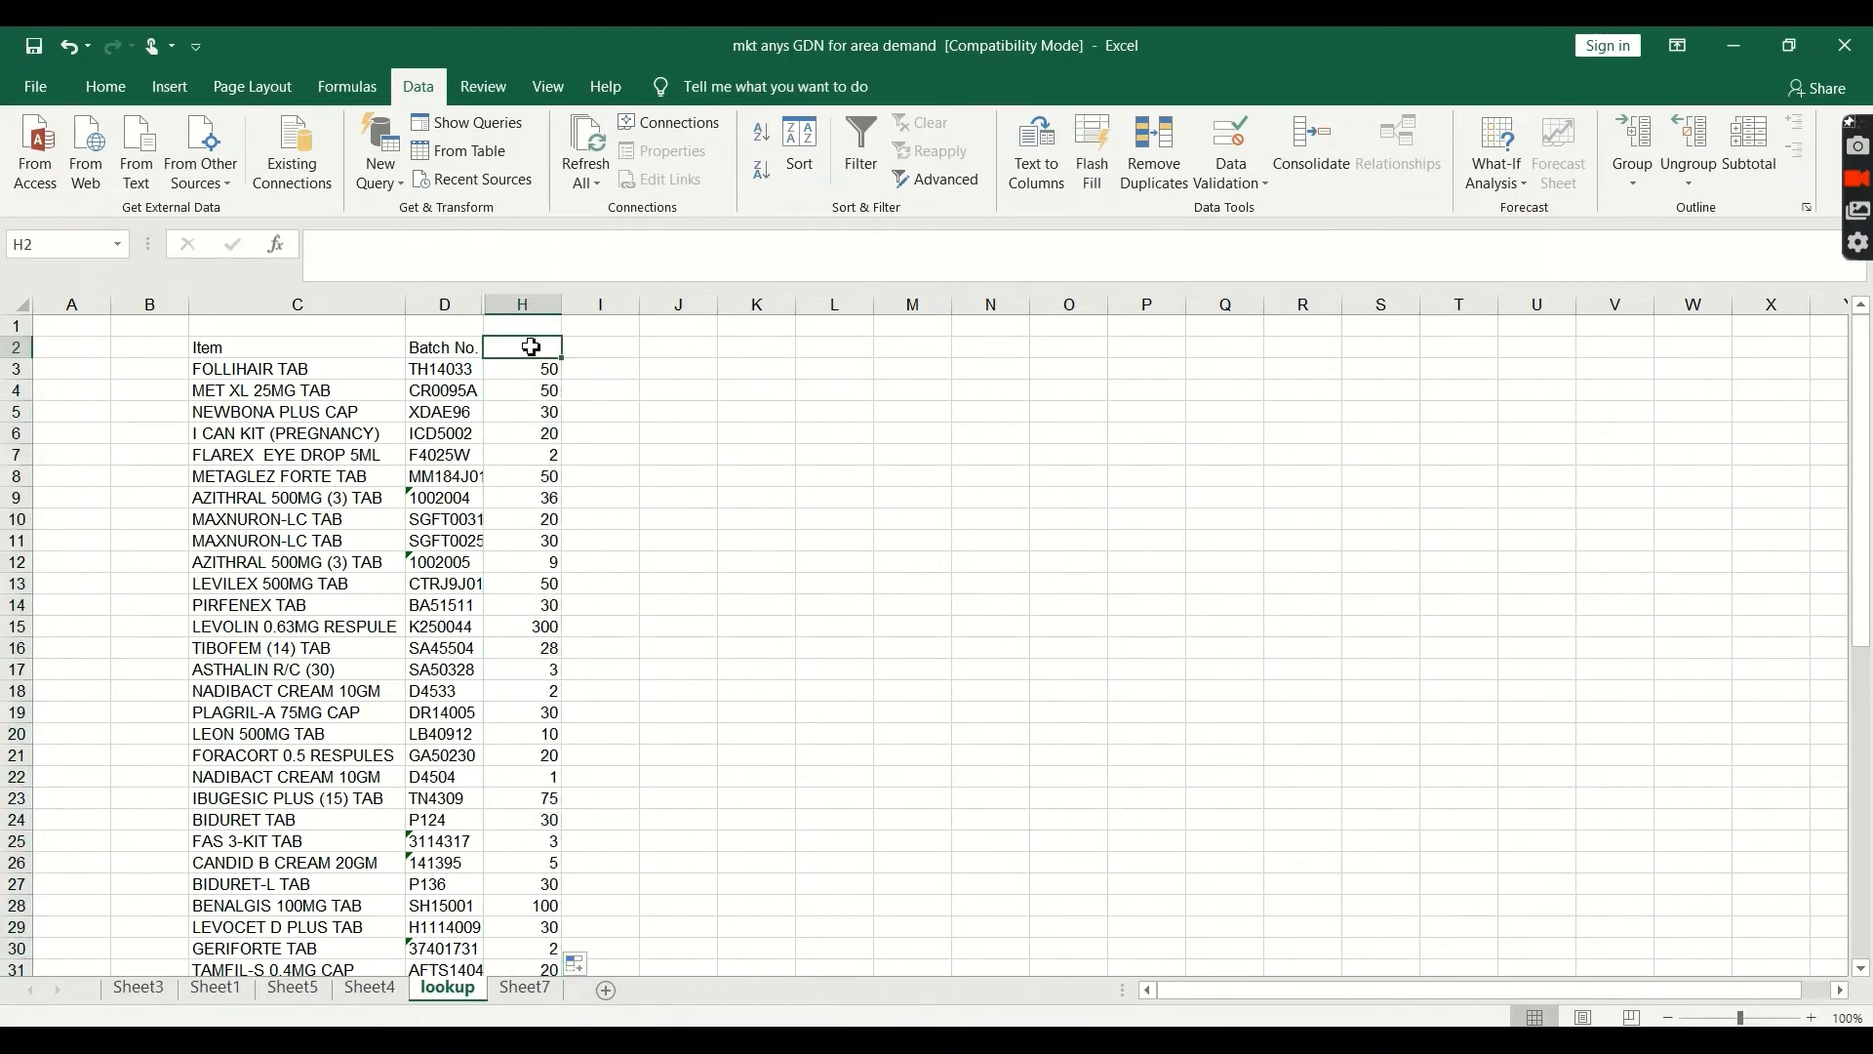
pyautogui.write('qty')
pyautogui.press('Tab')
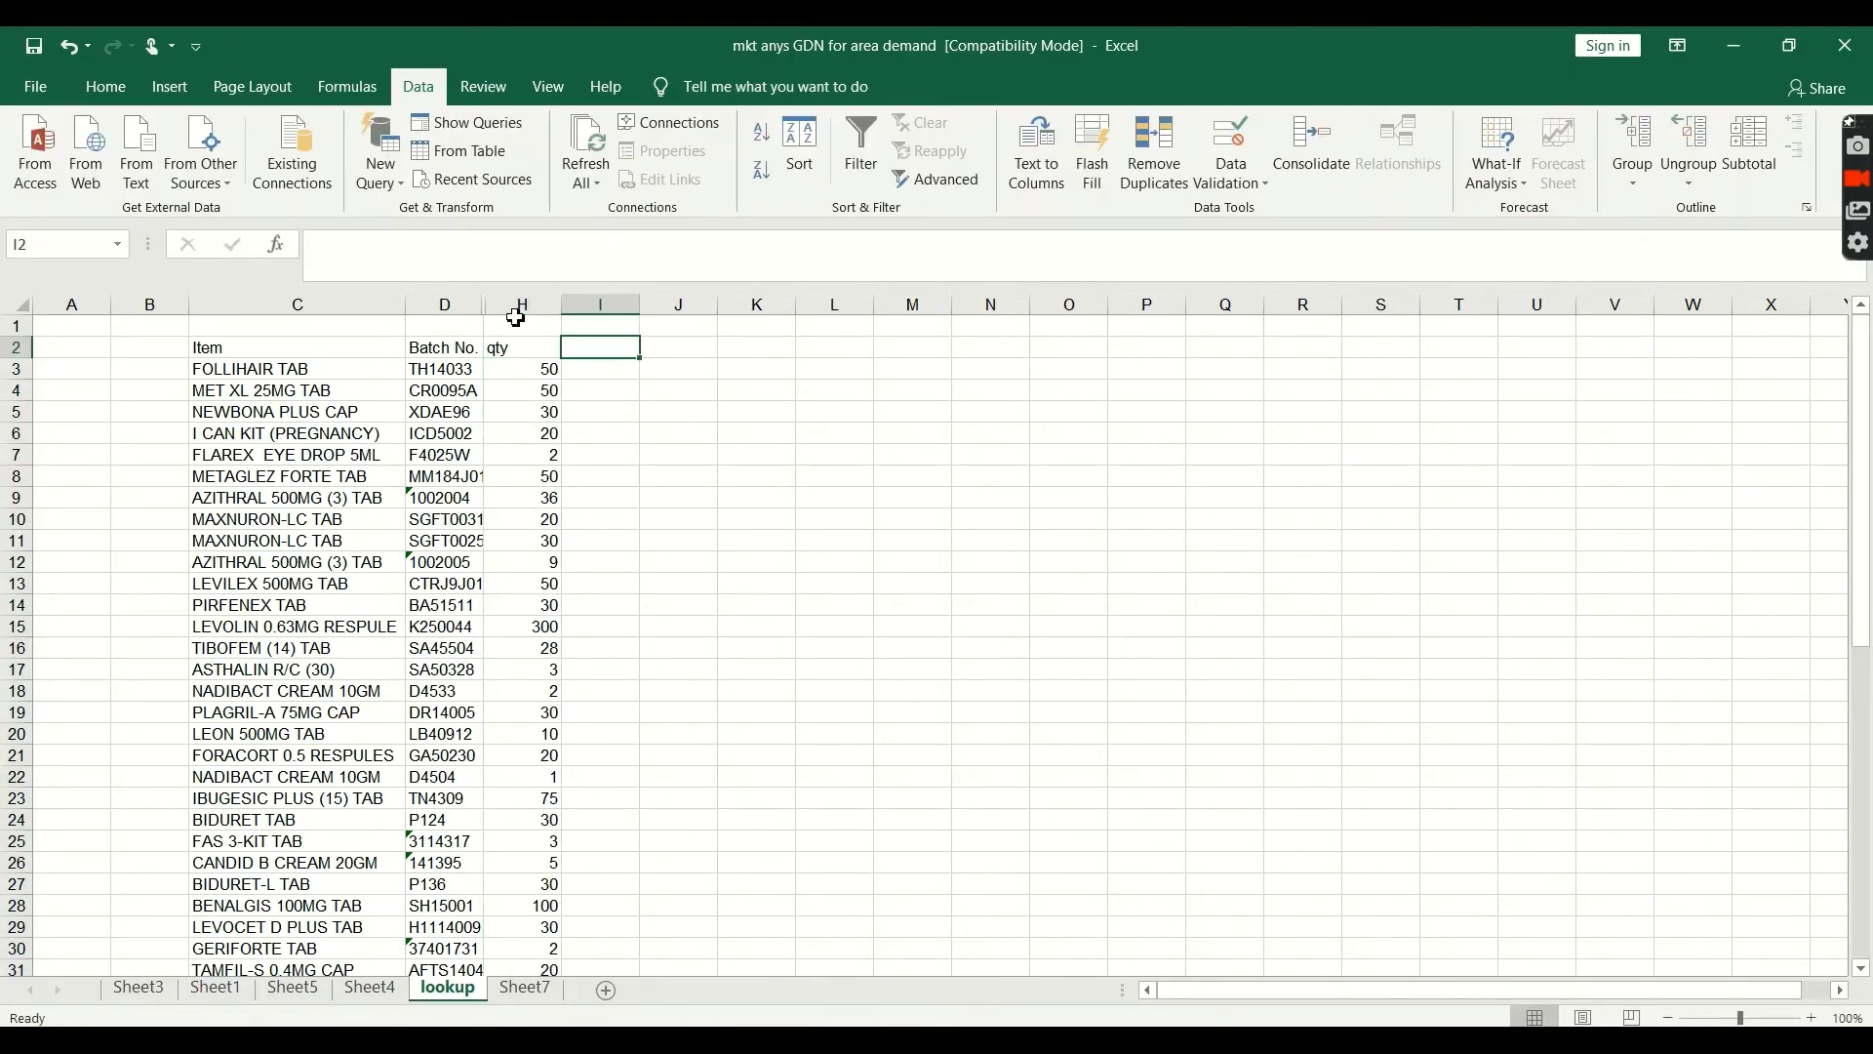
pyautogui.write('sale ra')
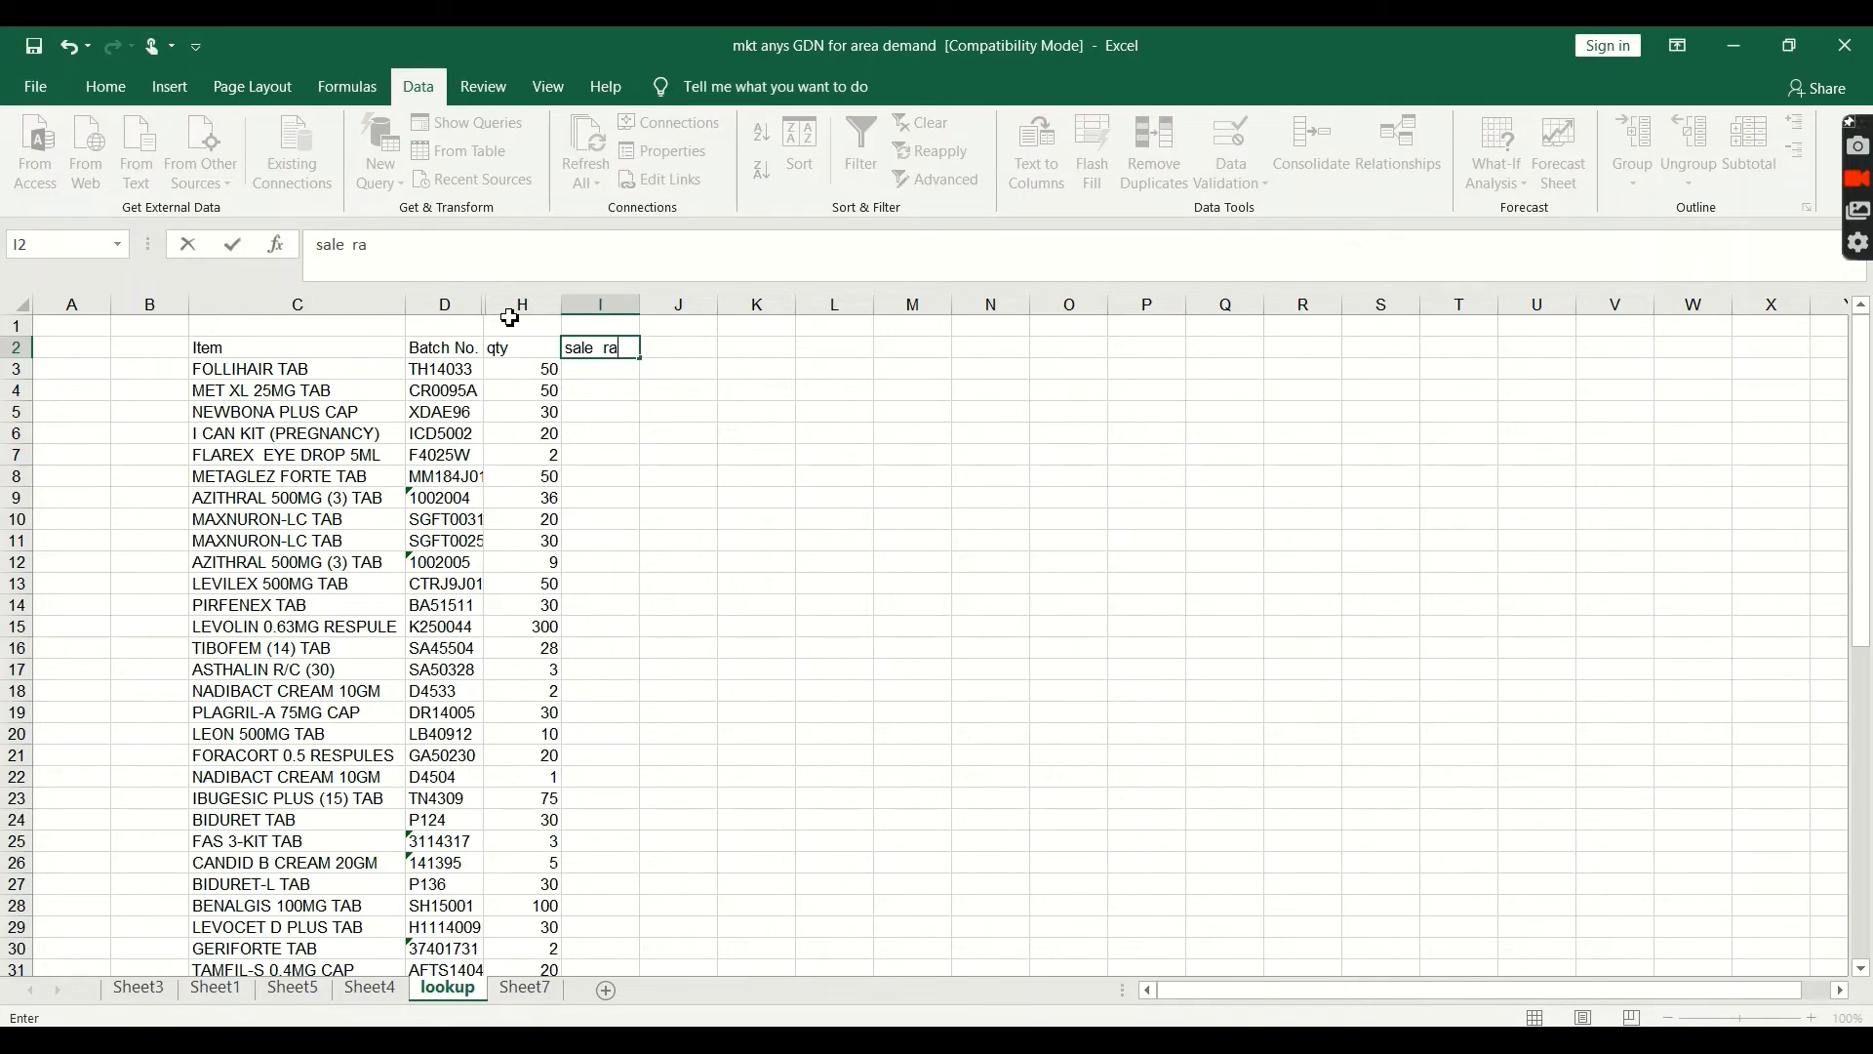
pyautogui.write('te')
pyautogui.press('Return')
pyautogui.press('Return')
pyautogui.write('=VLOOKUP(D4,Sheet7!D3:H58,2,')
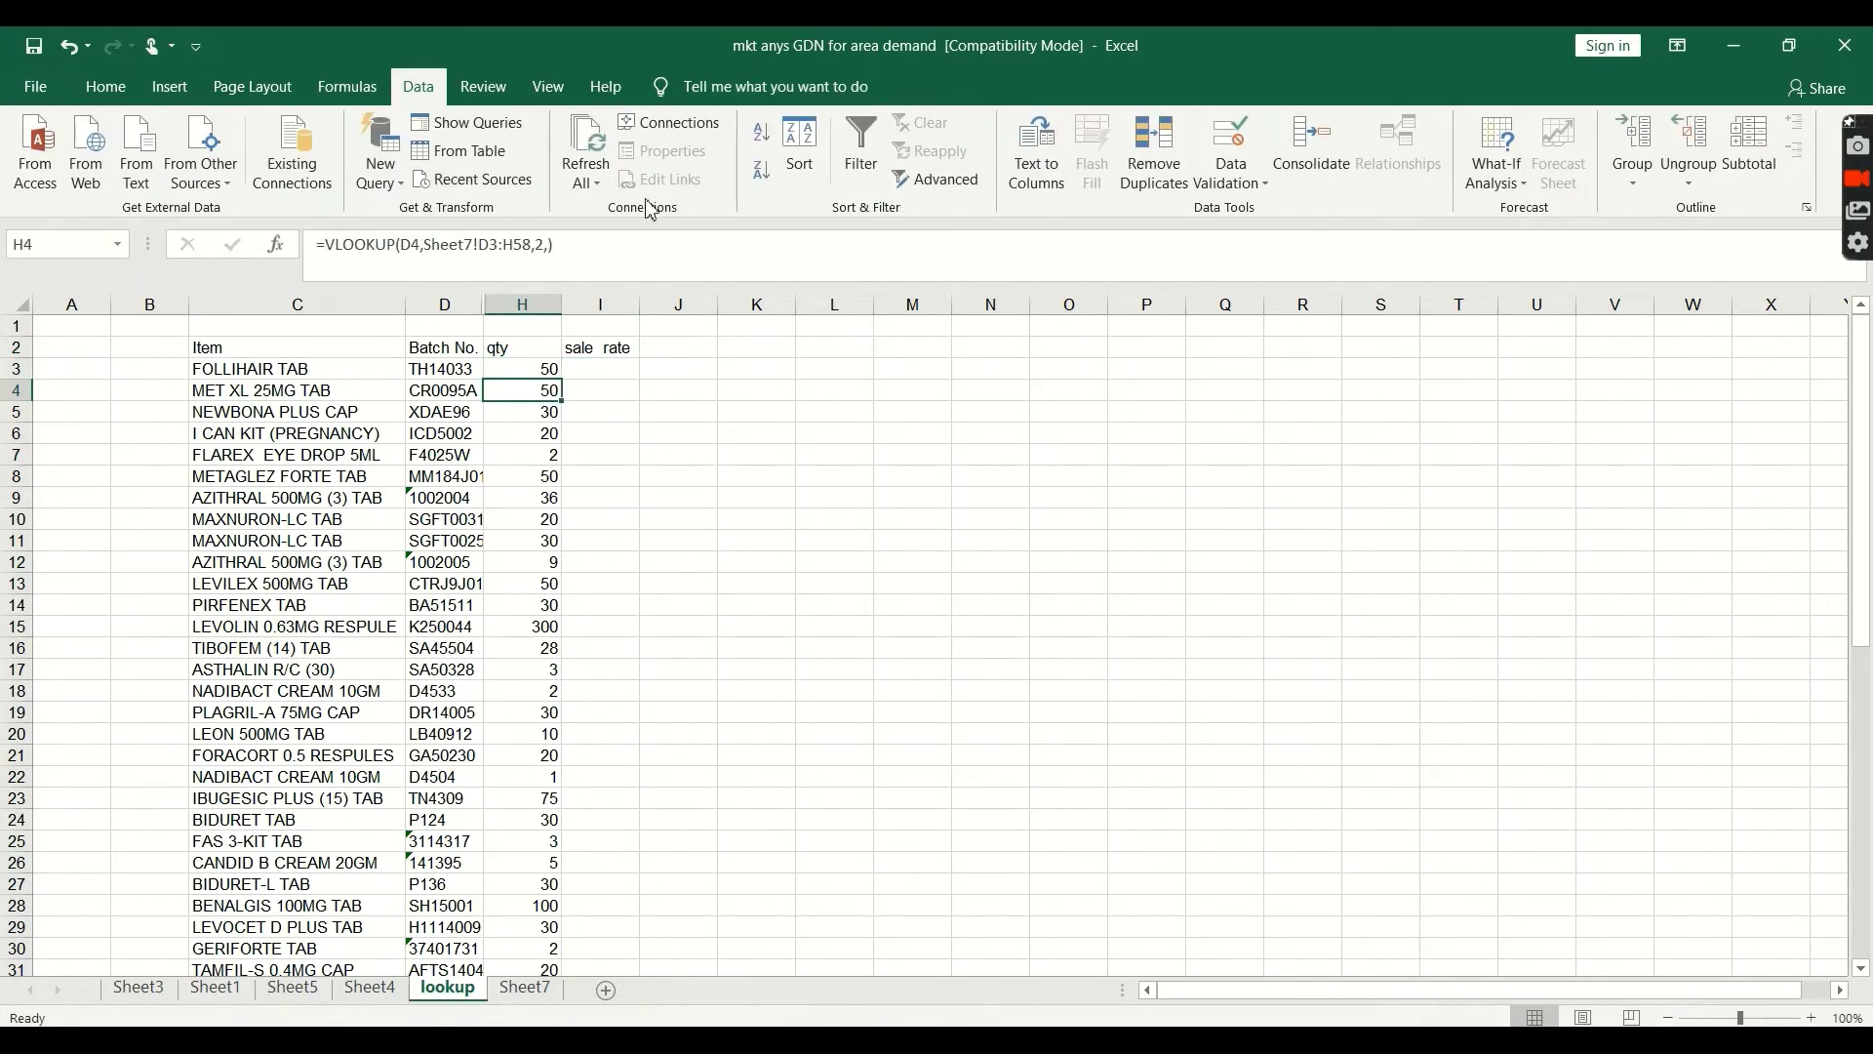
# Start a VLOOKUP formula in I3 of the lookup sheet with batch number D3 as the lookup value
pyautogui.click(605, 368)
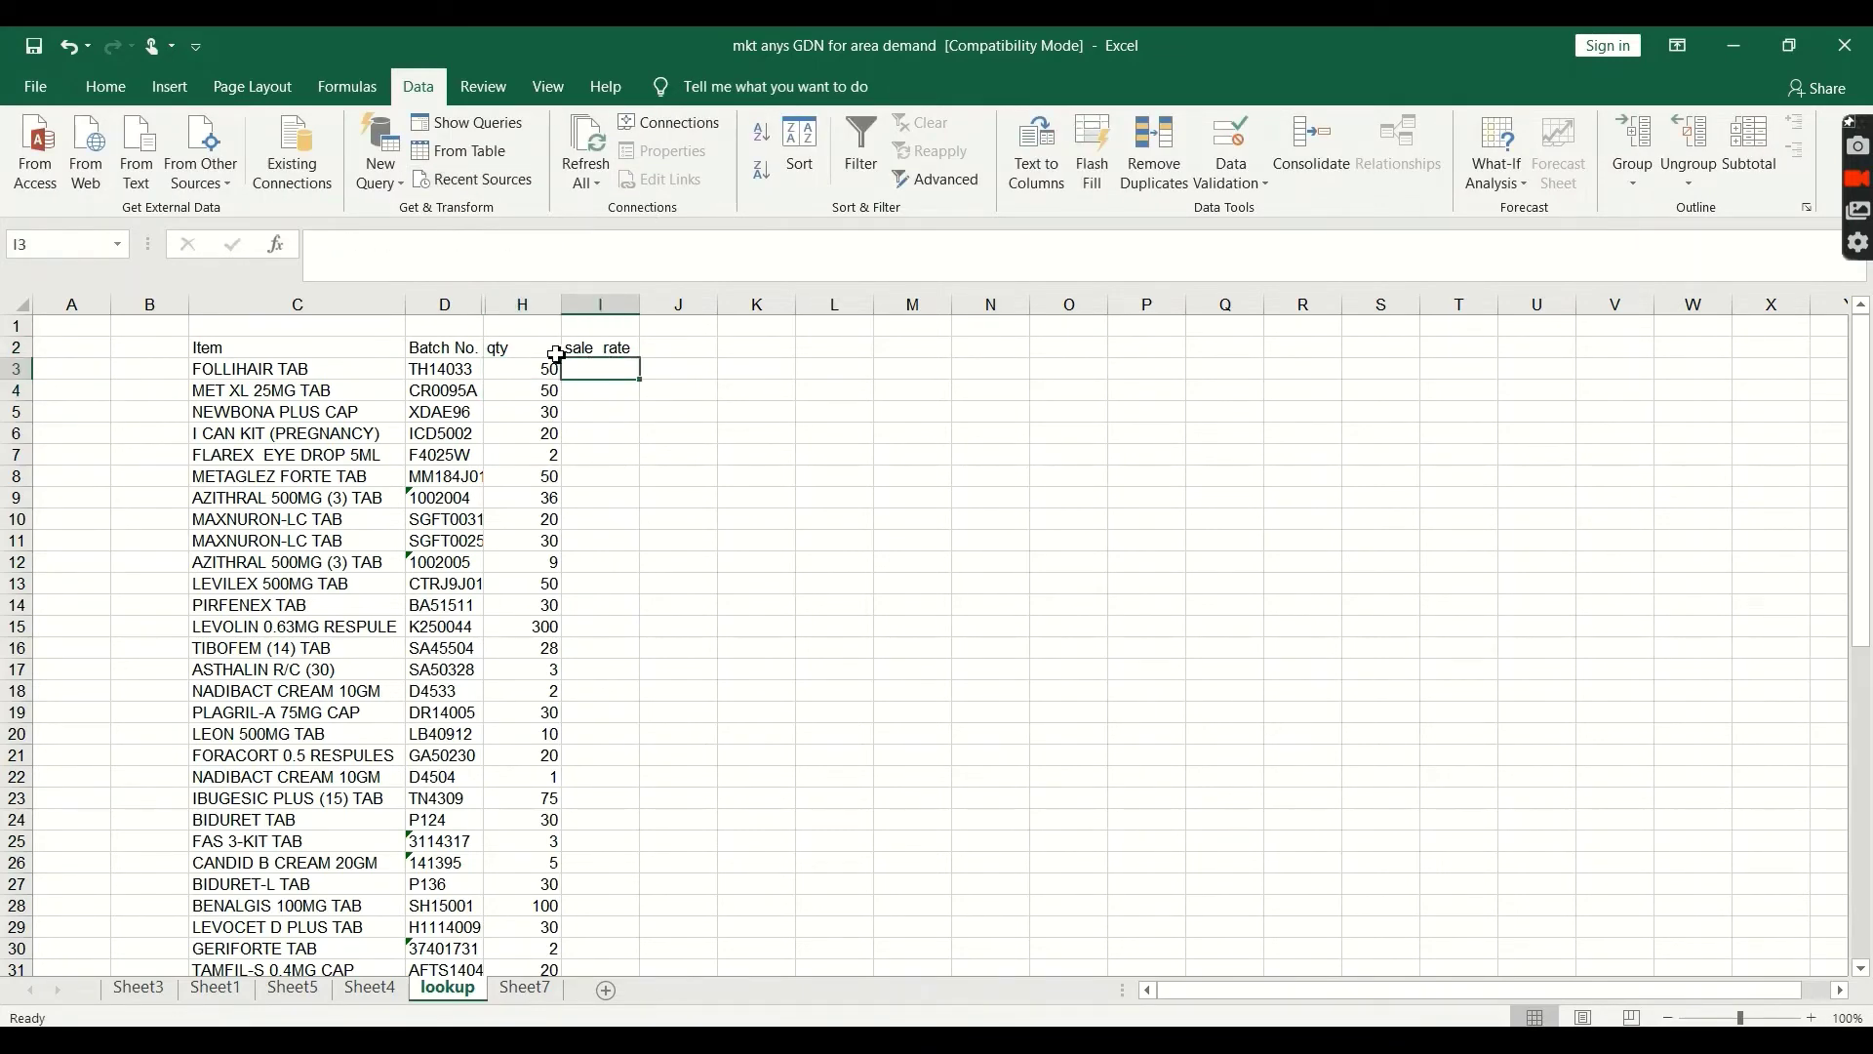
pyautogui.moveTo(621, 519); pyautogui.dragTo(618, 537)
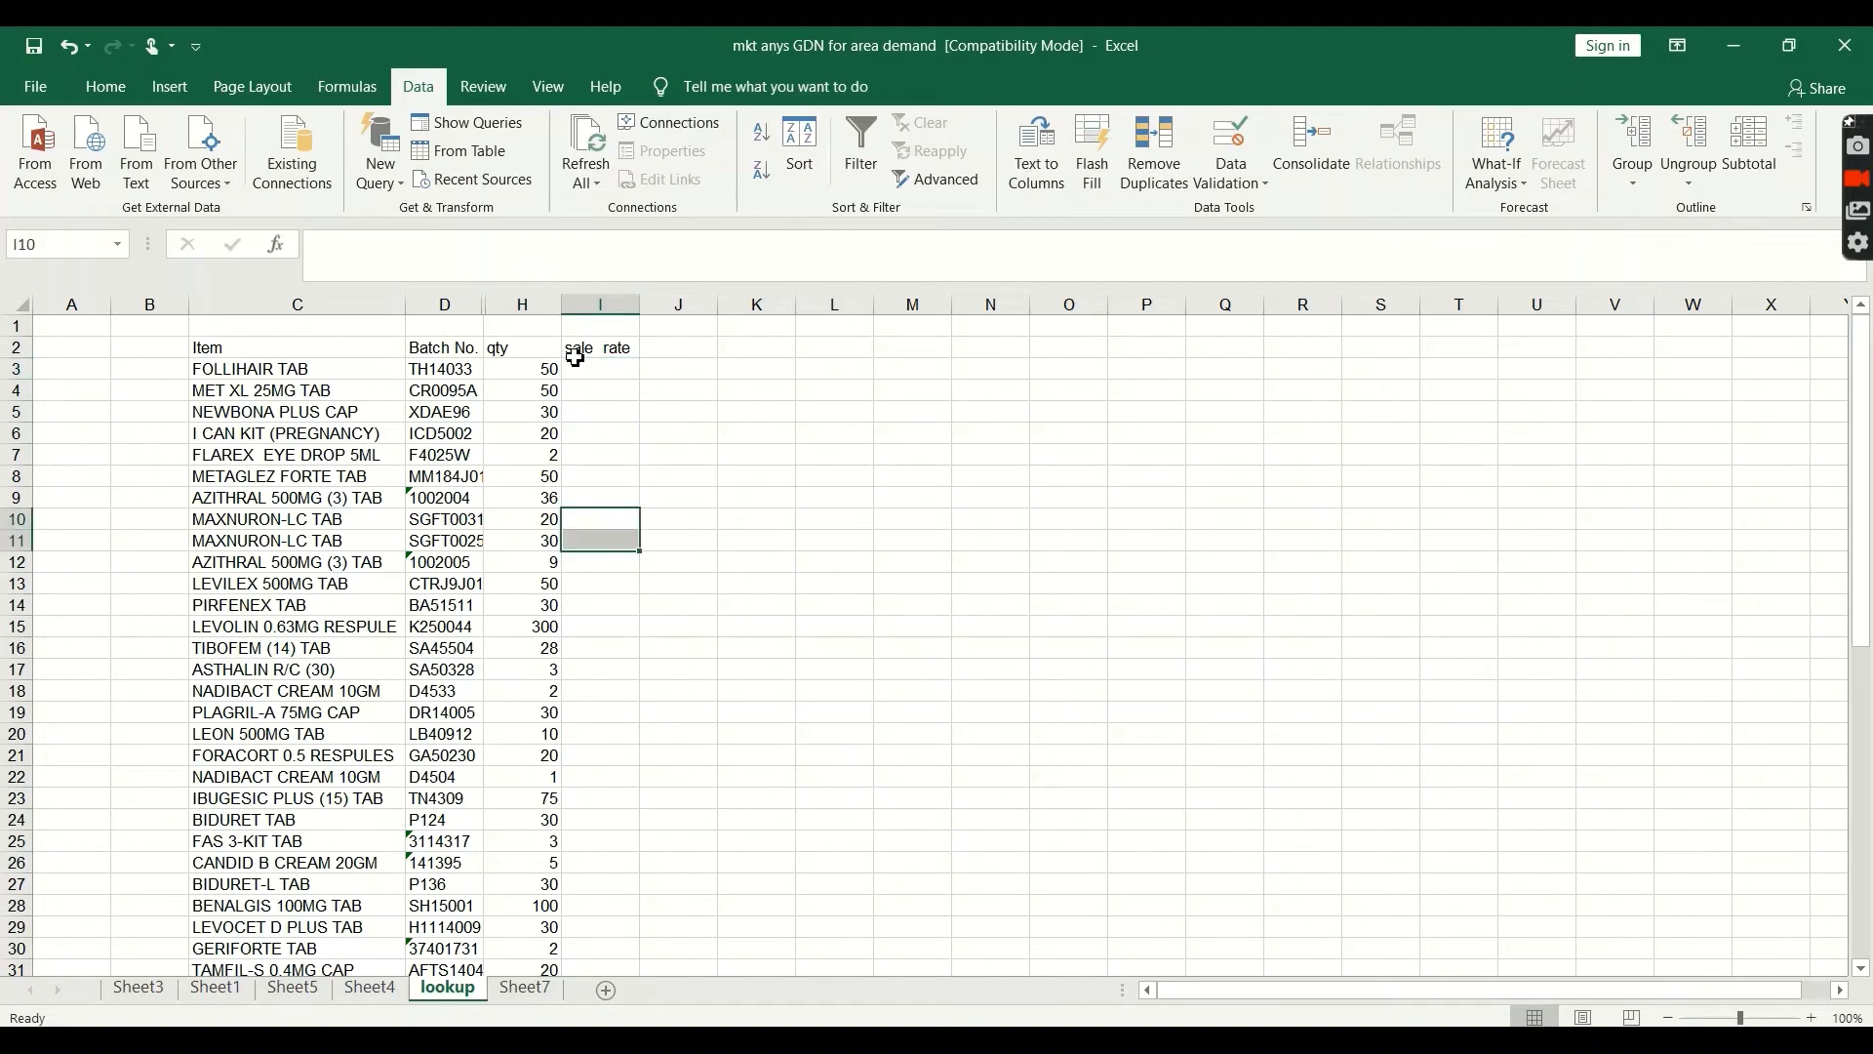
pyautogui.click(573, 353)
pyautogui.click(595, 377)
pyautogui.write('=v')
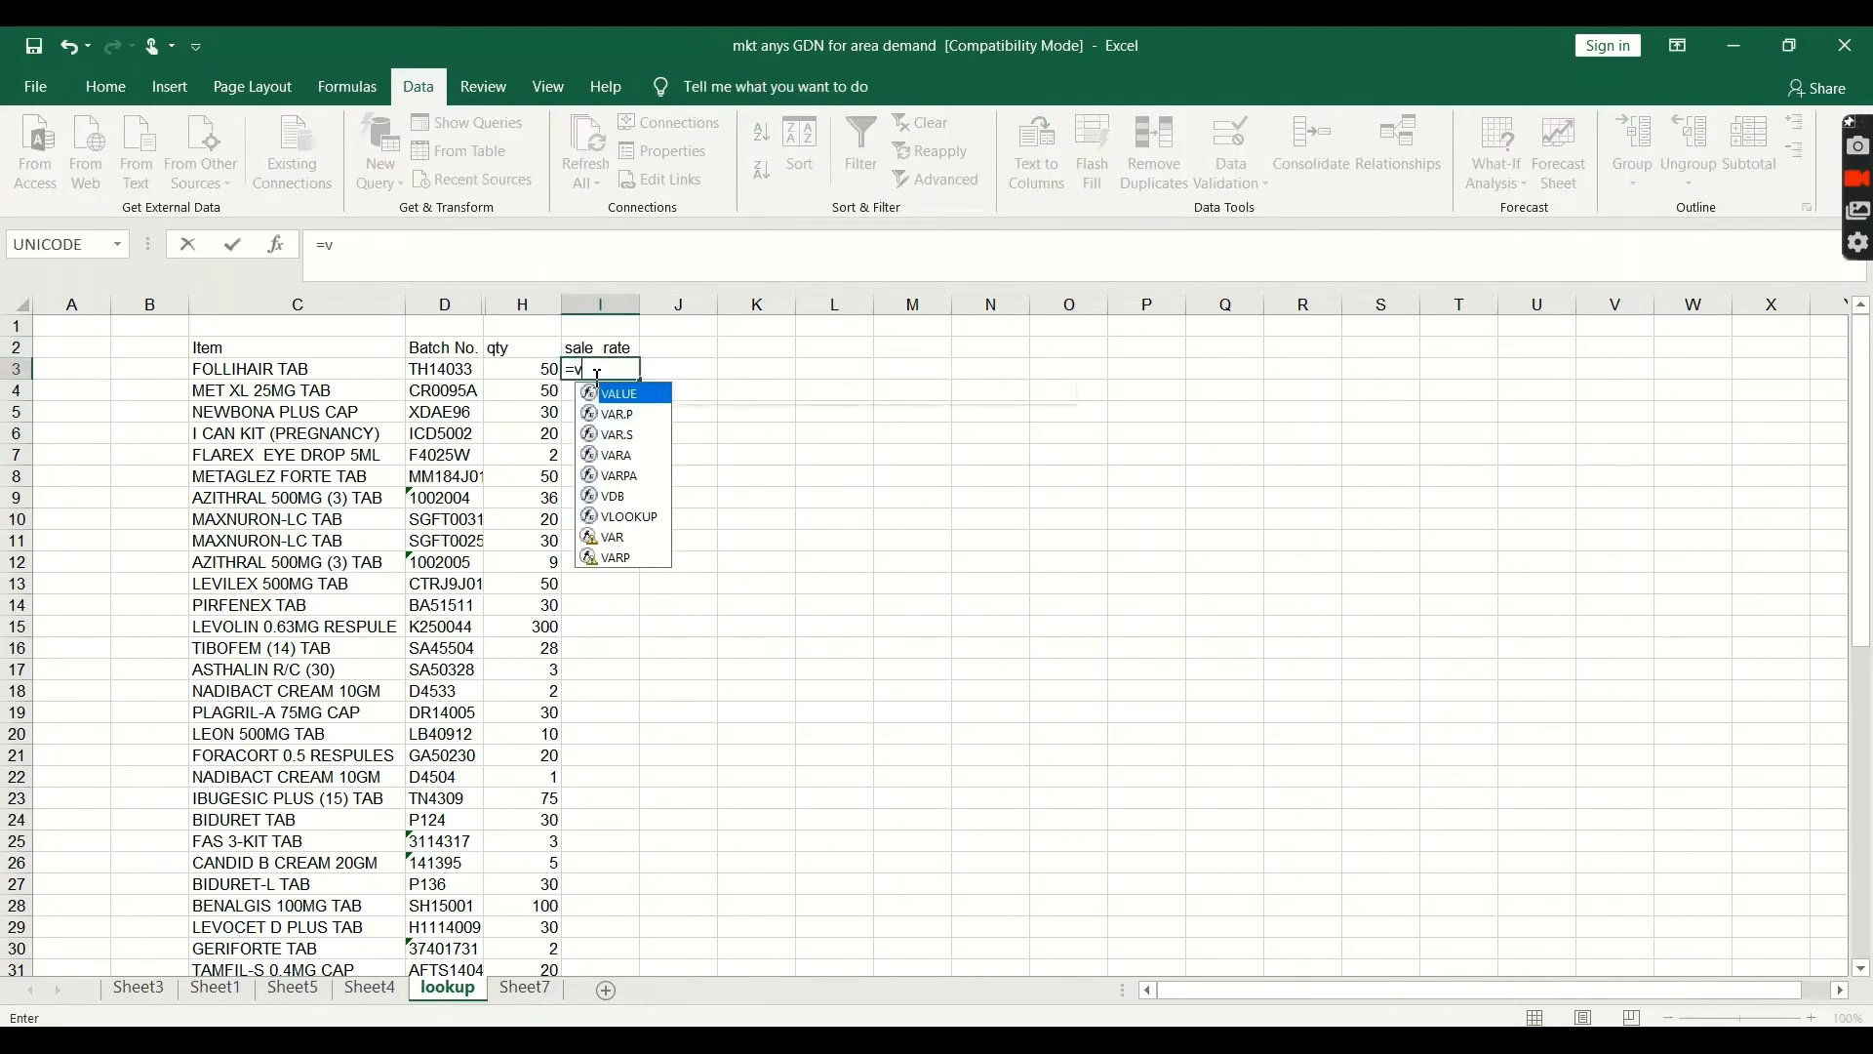
pyautogui.write('lookup(')
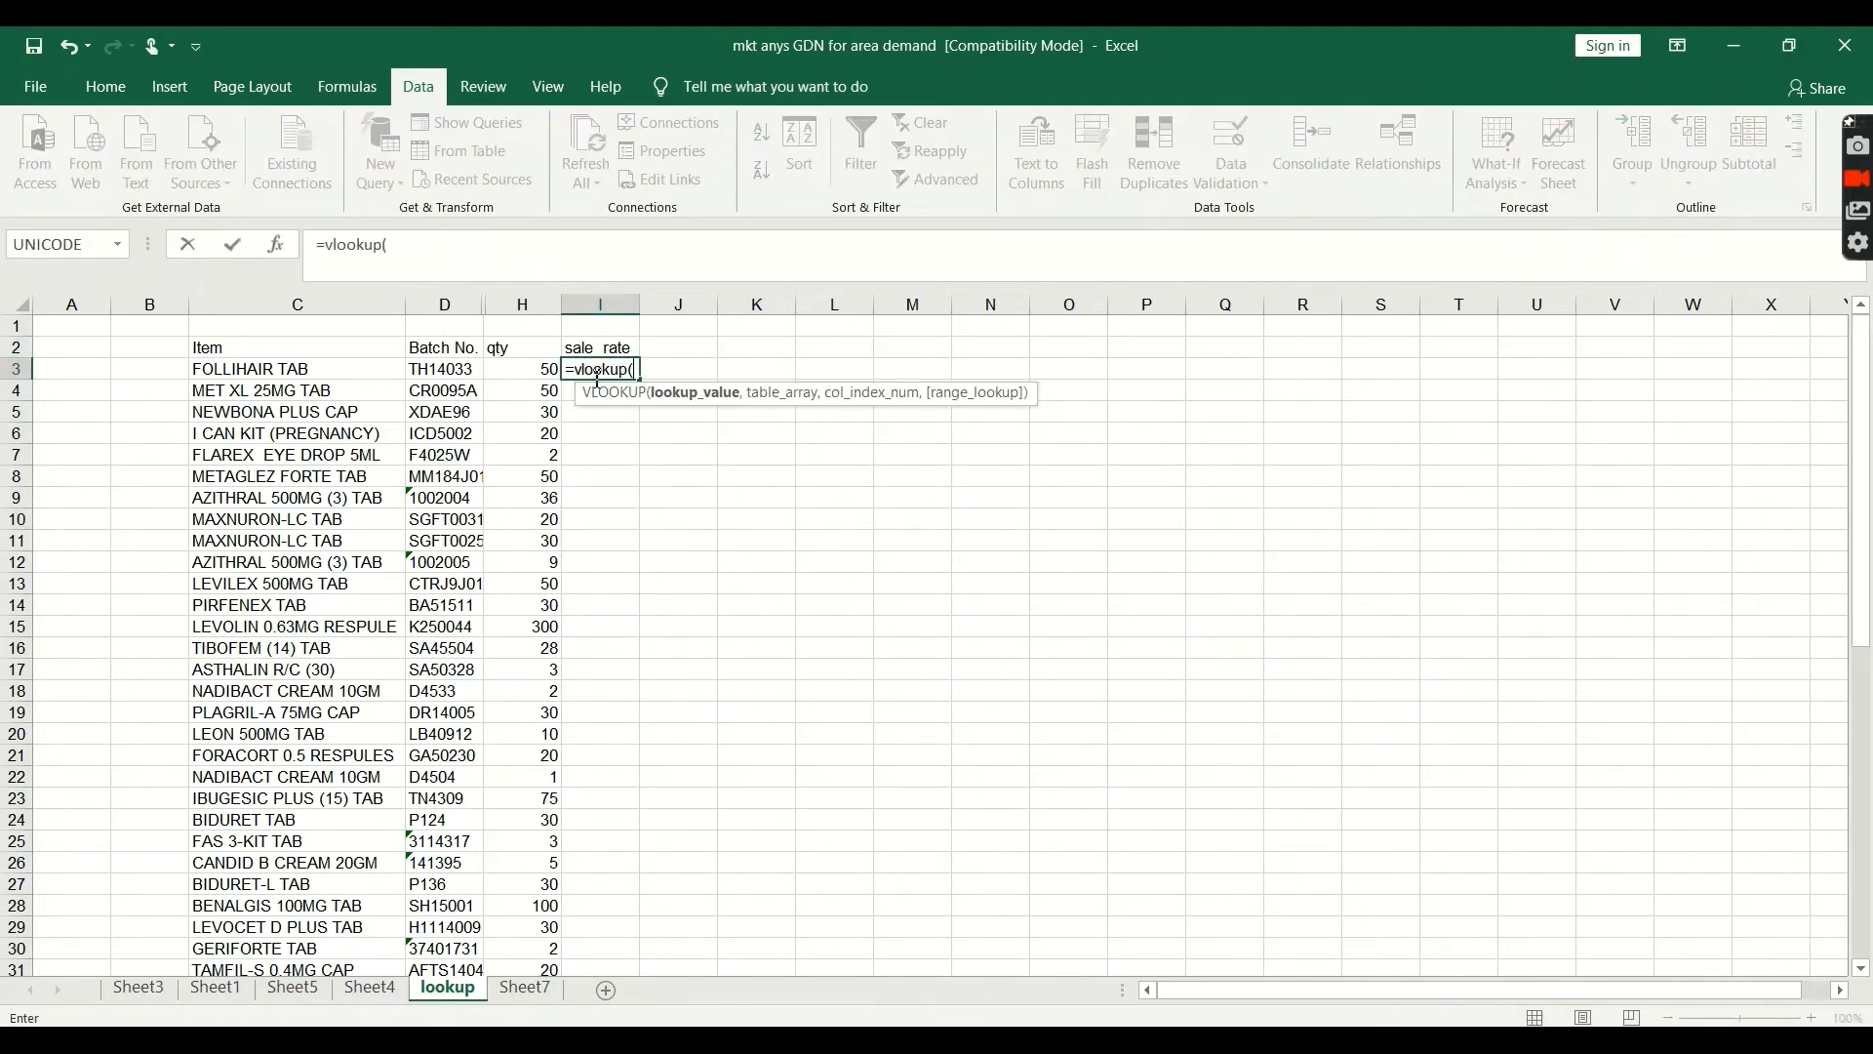
pyautogui.click(446, 368)
pyautogui.write(',')
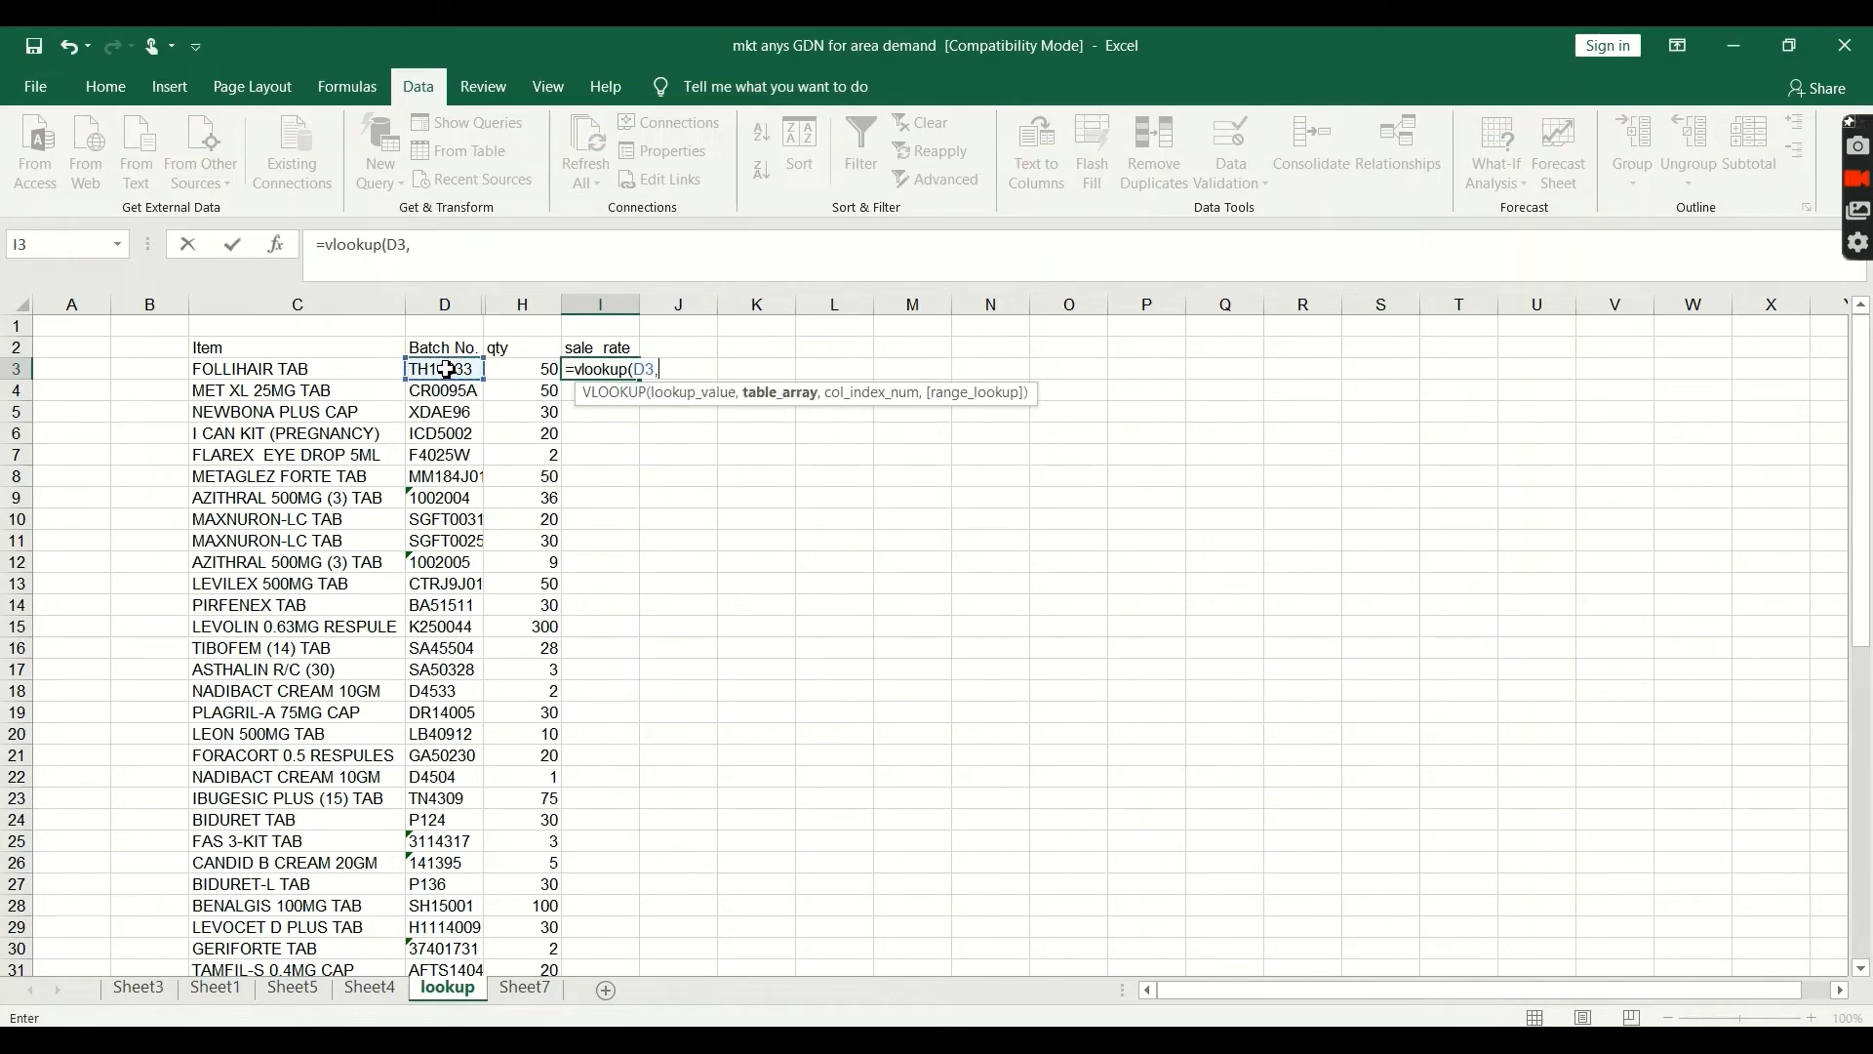
# Set the sale rate formula's table array to the Sheet7 range D2:H57, from Batch No. to Amount
pyautogui.click(508, 989)
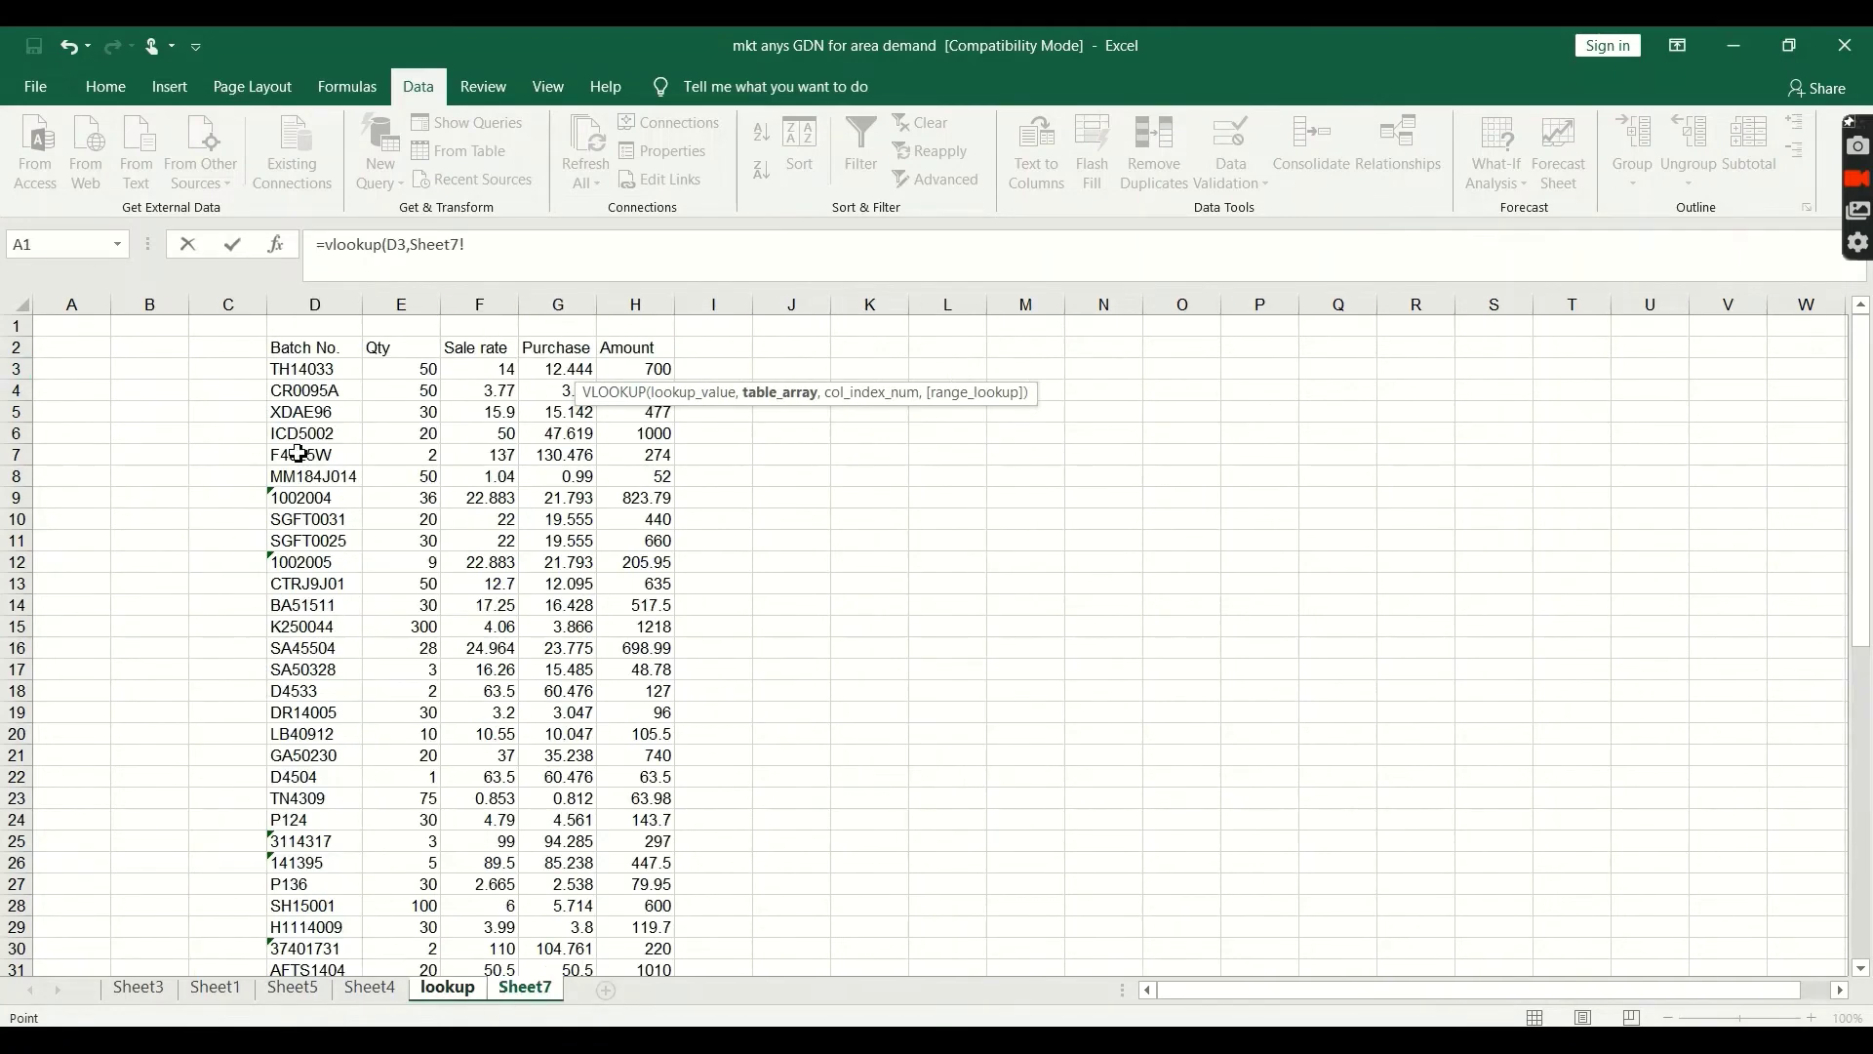
pyautogui.click(308, 375)
pyautogui.hotkey('shift', 'Up')
pyautogui.hotkey('shift', 'Right')
pyautogui.hotkey('shift', 'Right')
pyautogui.hotkey('shift', 'Right')
pyautogui.hotkey('shift', 'Right')
pyautogui.hotkey('ctrl', 'shift', 'Down')
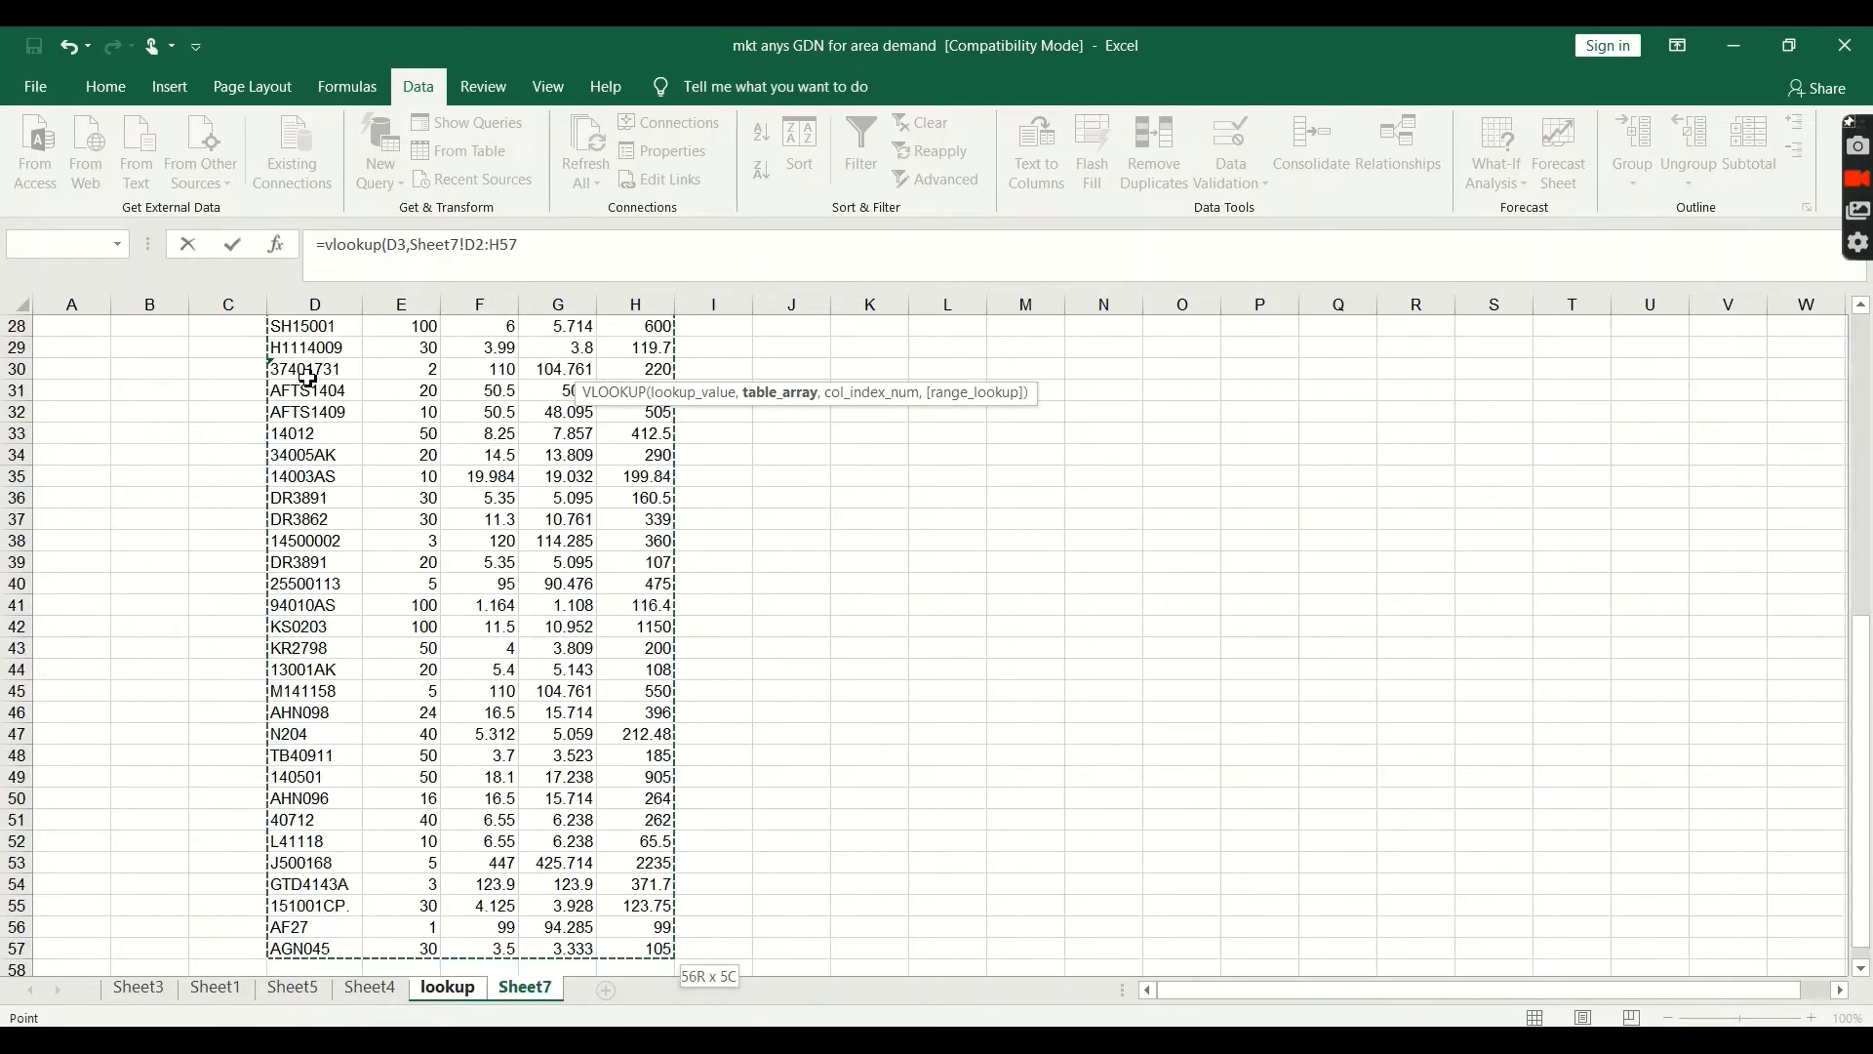
pyautogui.write(',')
# Complete the VLOOKUP with column index 3 for the sale rate and an empty range_lookup argument
pyautogui.scroll(9, 308, 377)
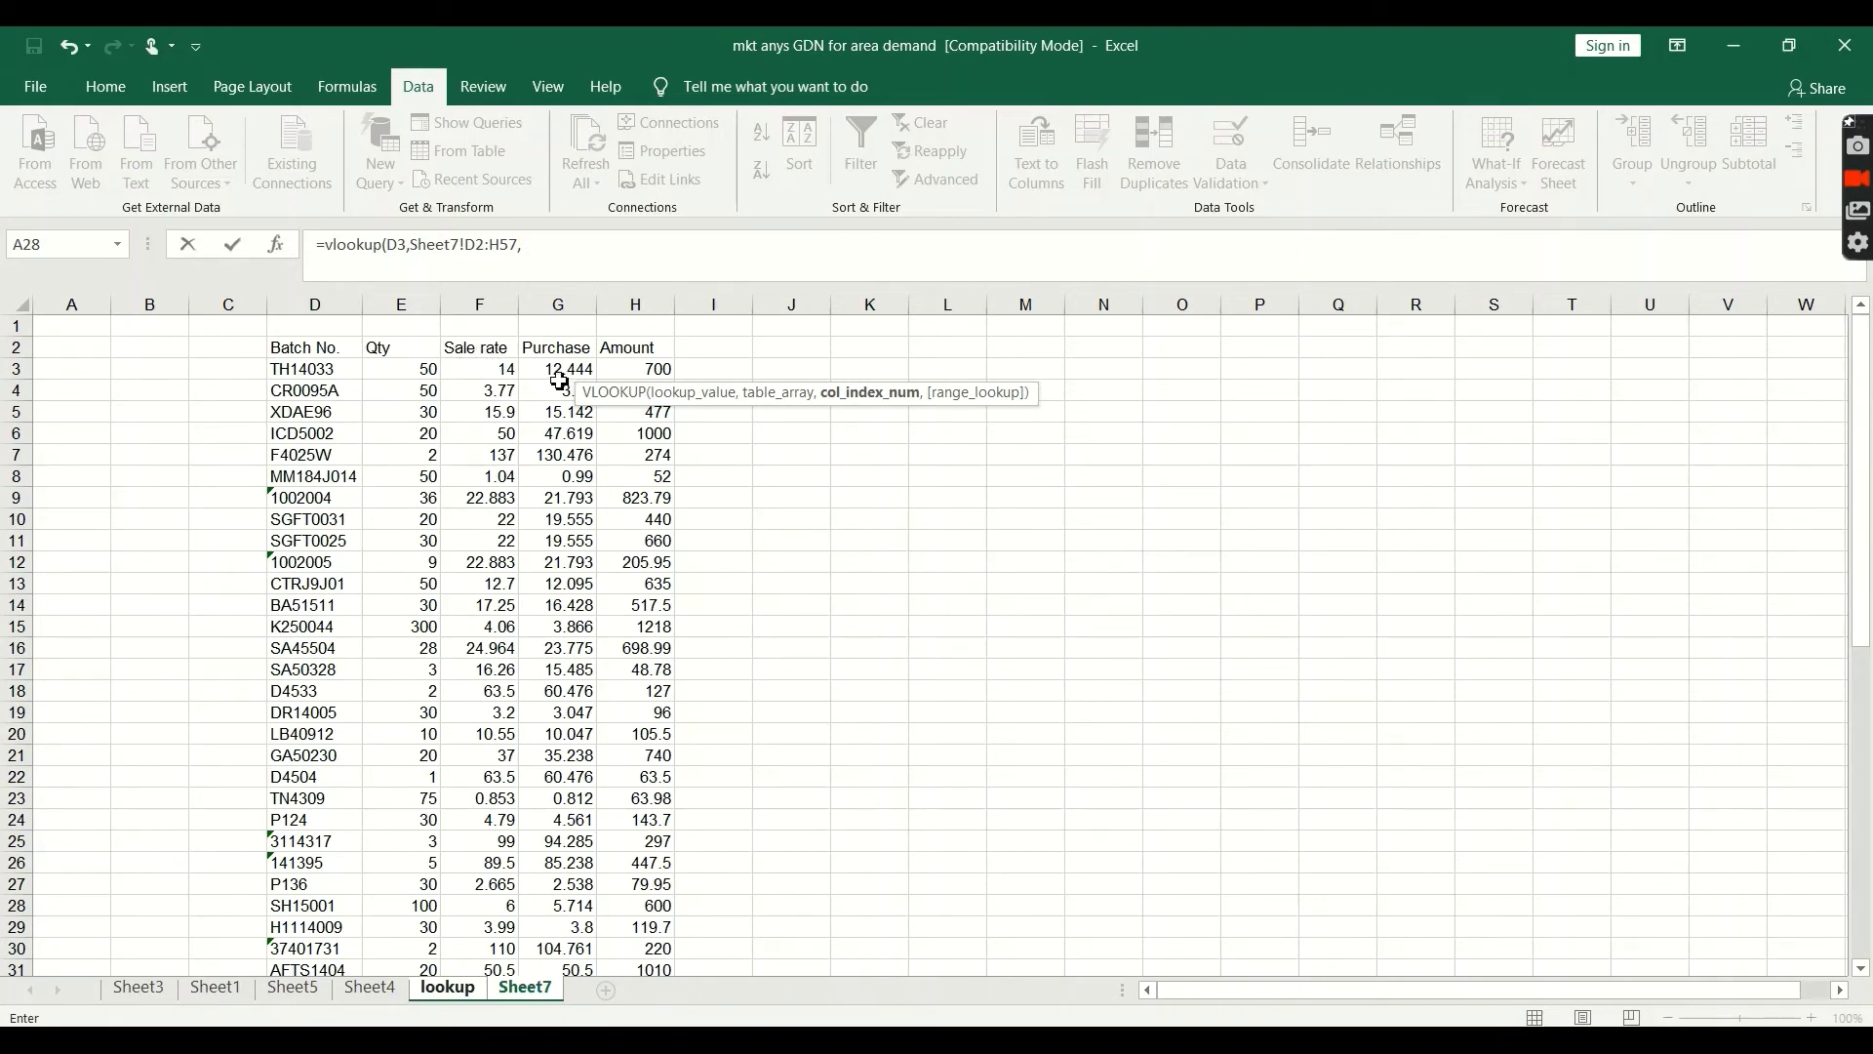
pyautogui.click(555, 257)
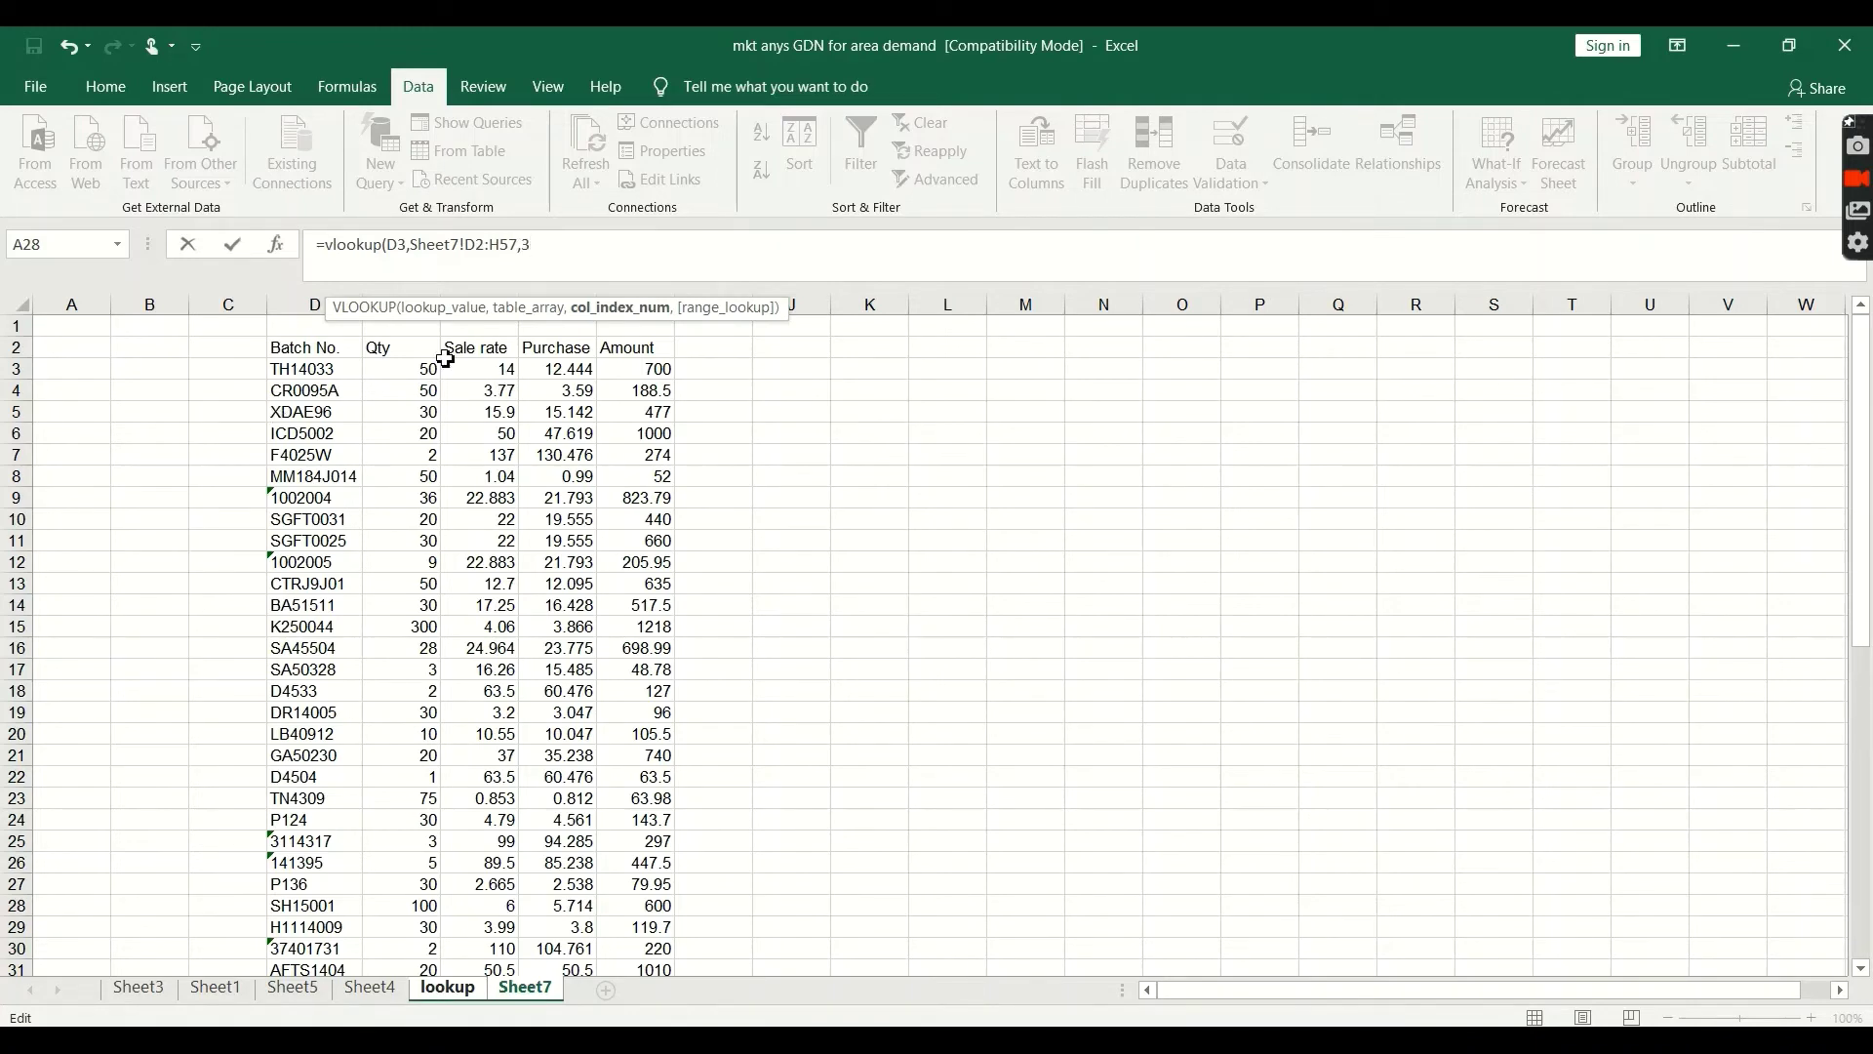
pyautogui.write(',')
pyautogui.press('Down')
pyautogui.press('Return')
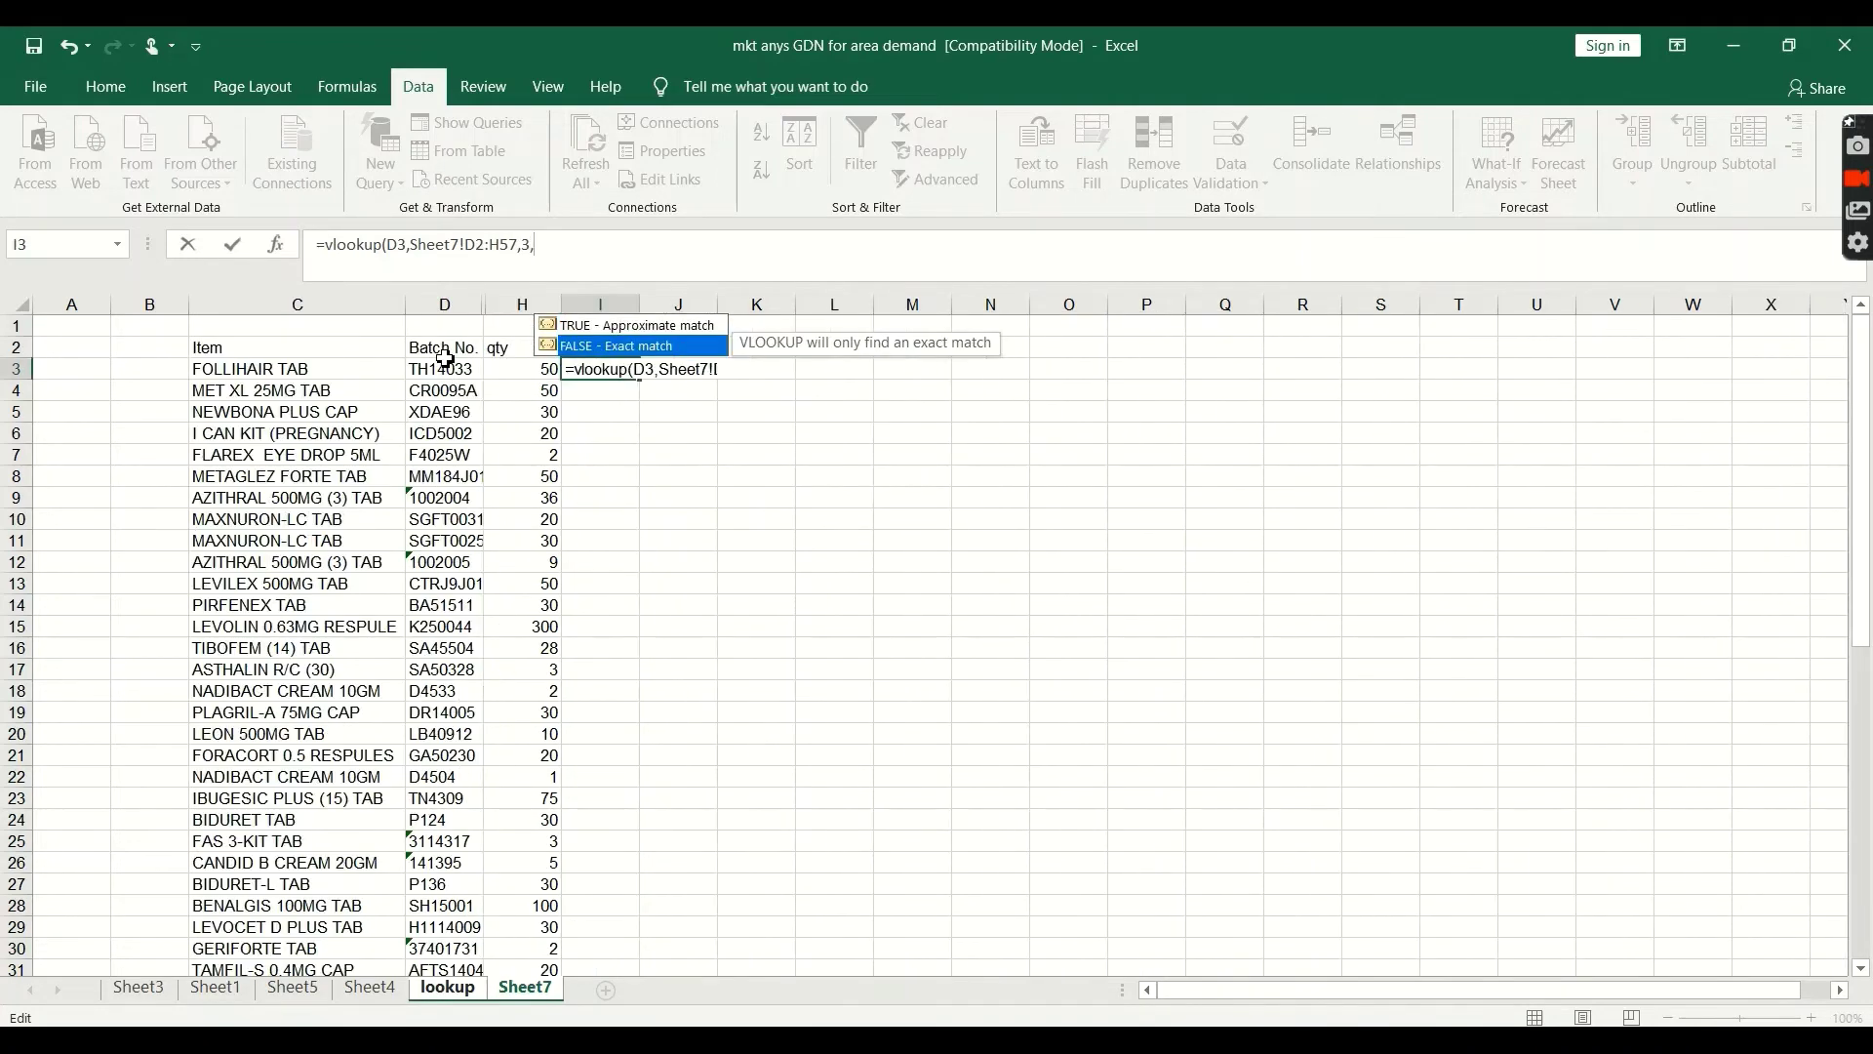
# Fill the I3 sale rate lookup formula down the whole item list and look over the filled rows
pyautogui.click(622, 373)
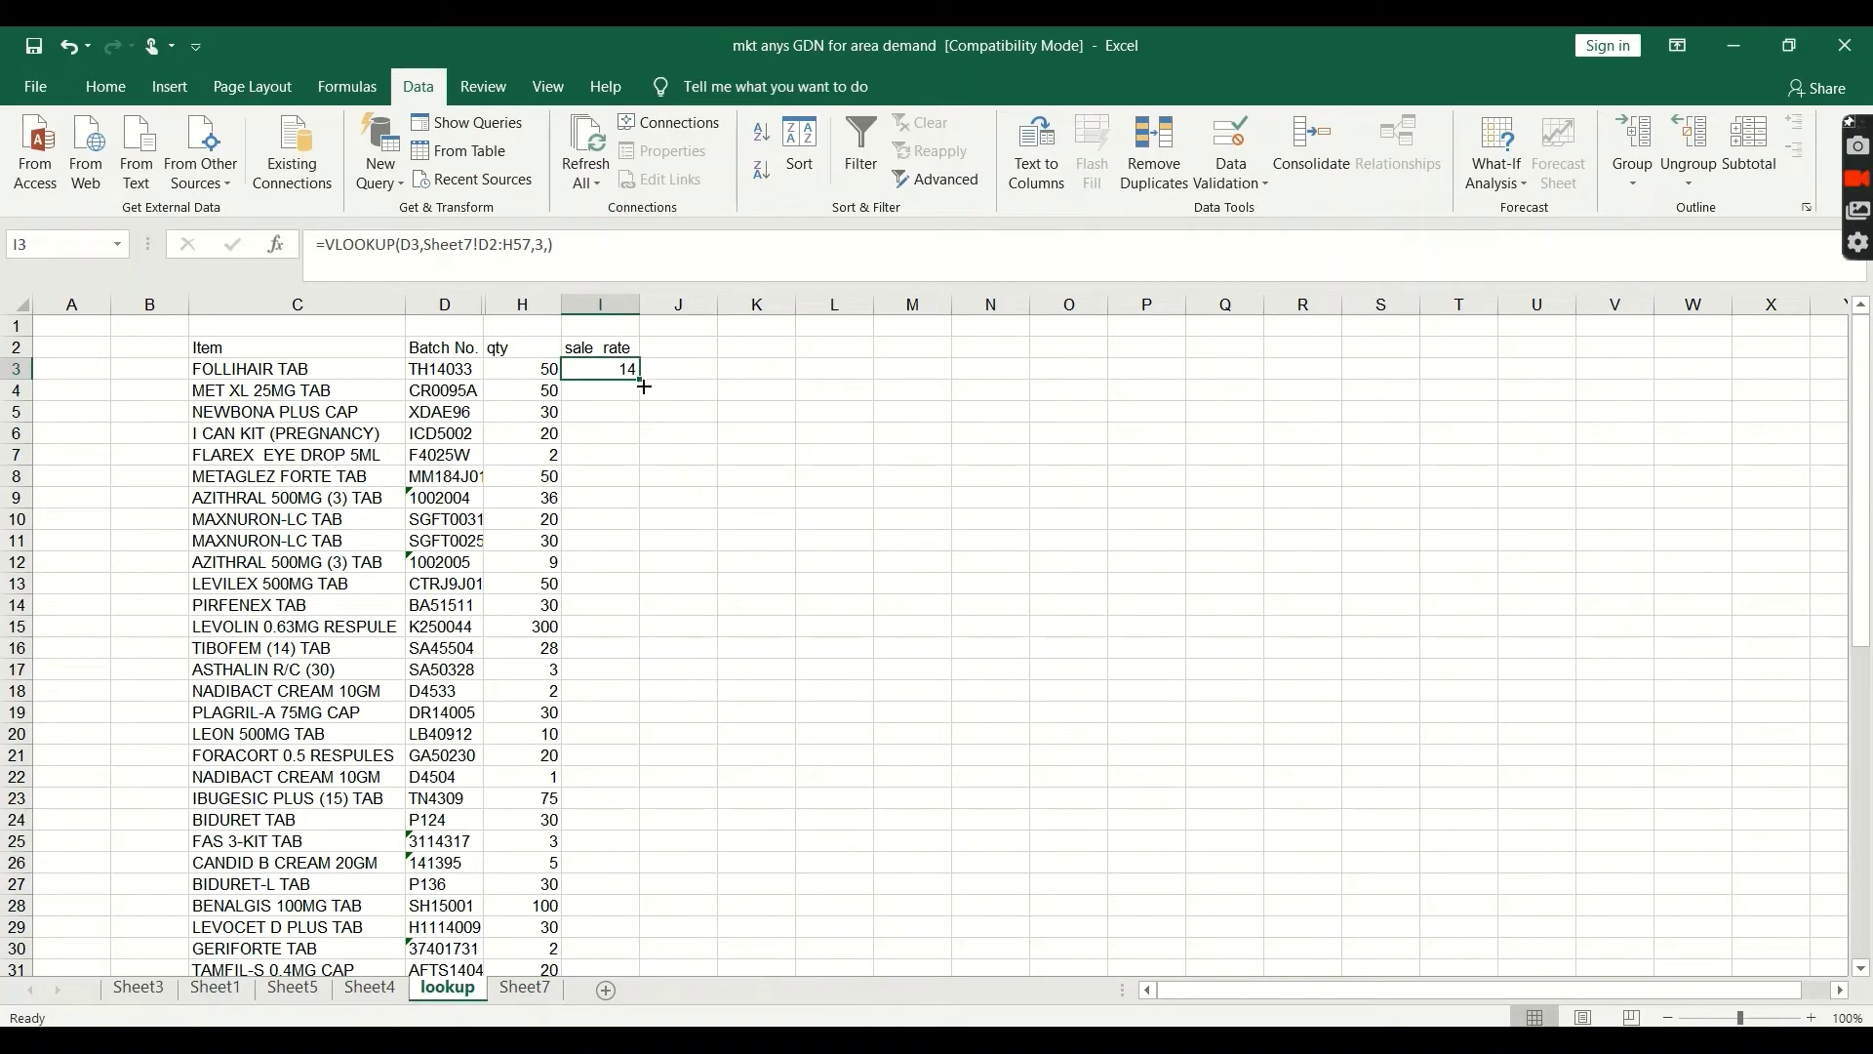
pyautogui.doubleClick(644, 387)
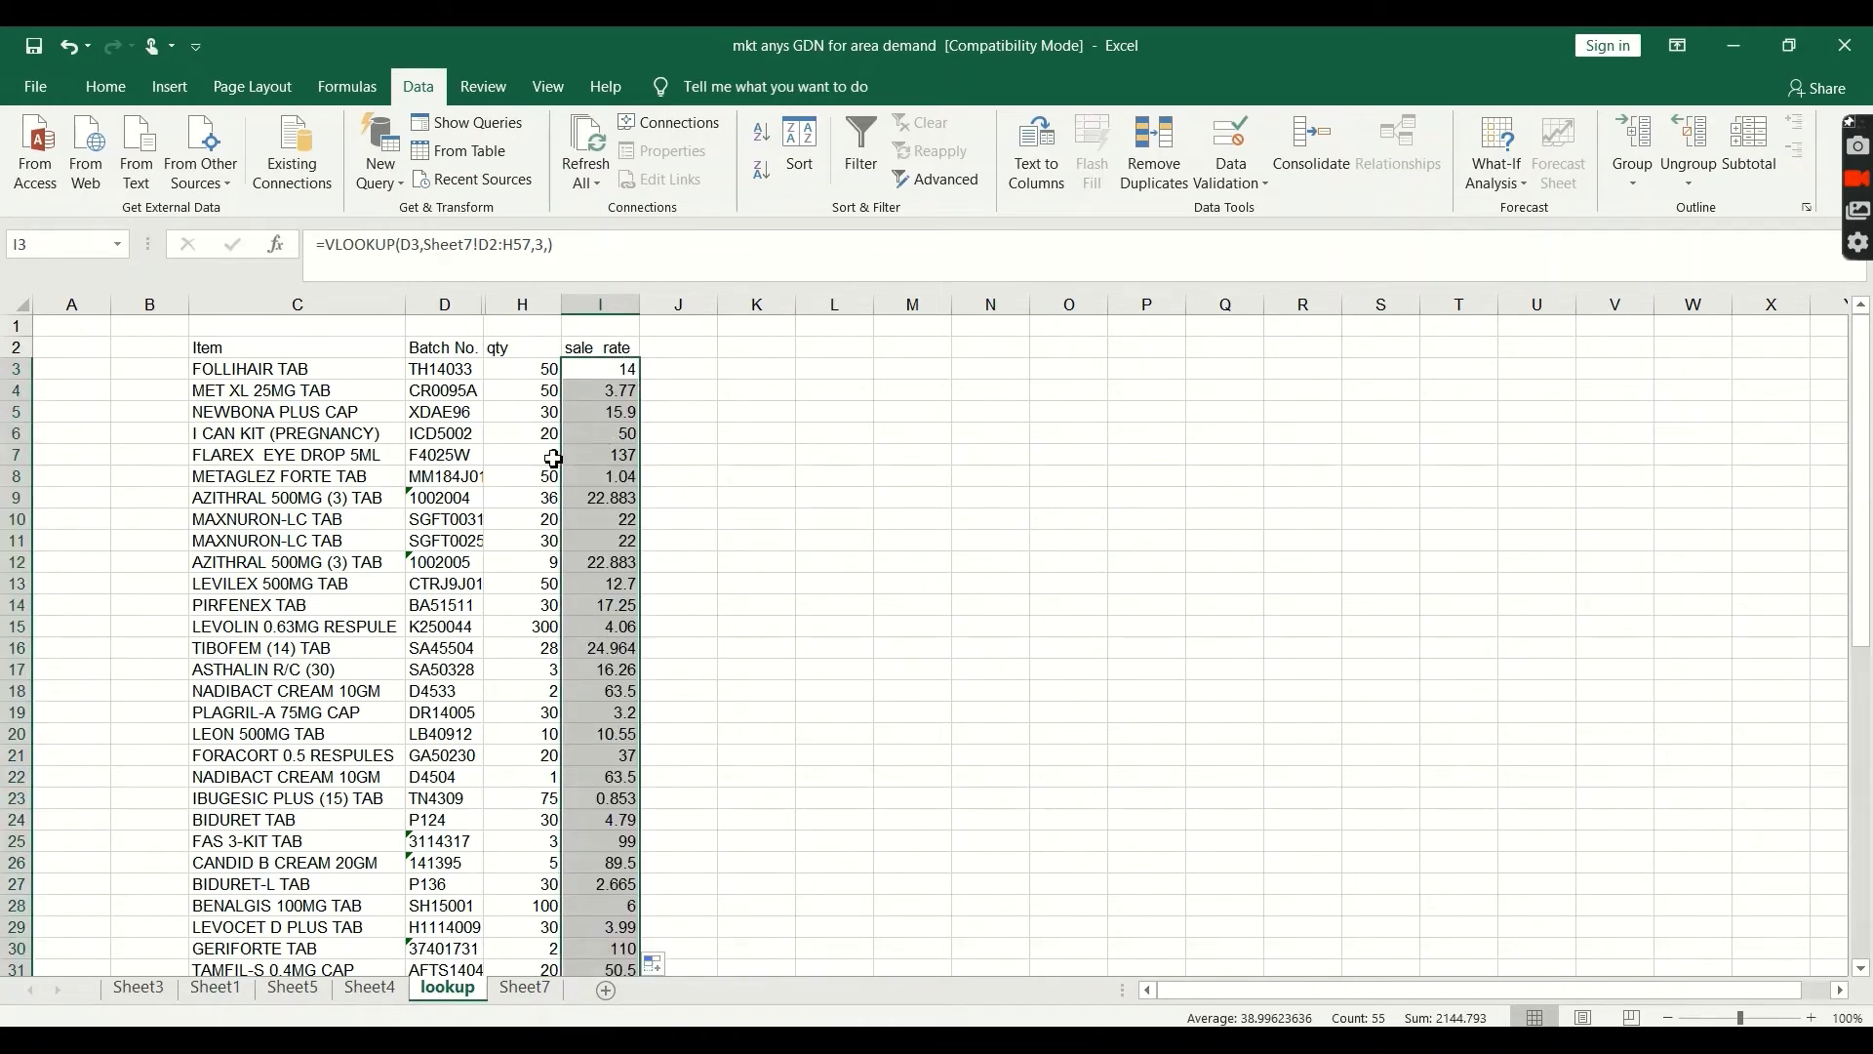
pyautogui.scroll(-5, 429, 556)
pyautogui.scroll(5, 425, 578)
pyautogui.click(288, 565)
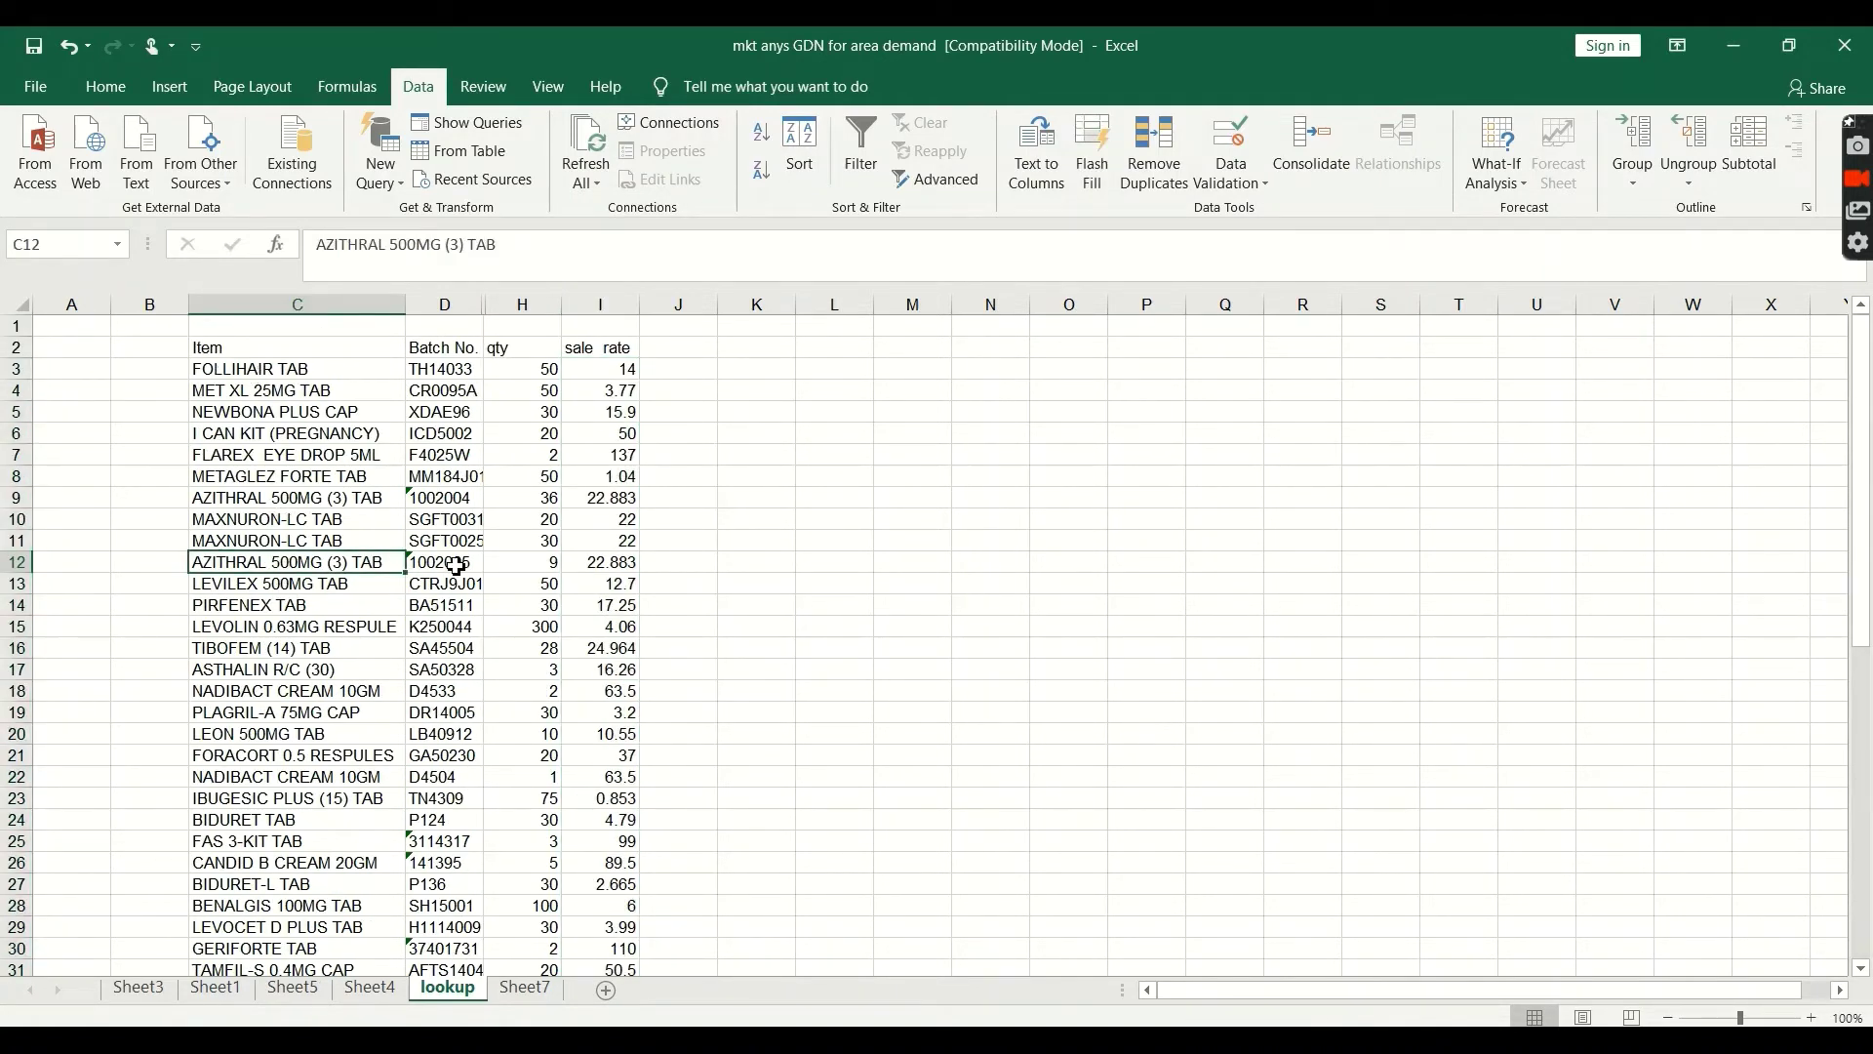
# Review the topic list on the Base sheet of the "project youtube" workbook, then return to the lookup sheet
pyautogui.moveTo(814, 1040)
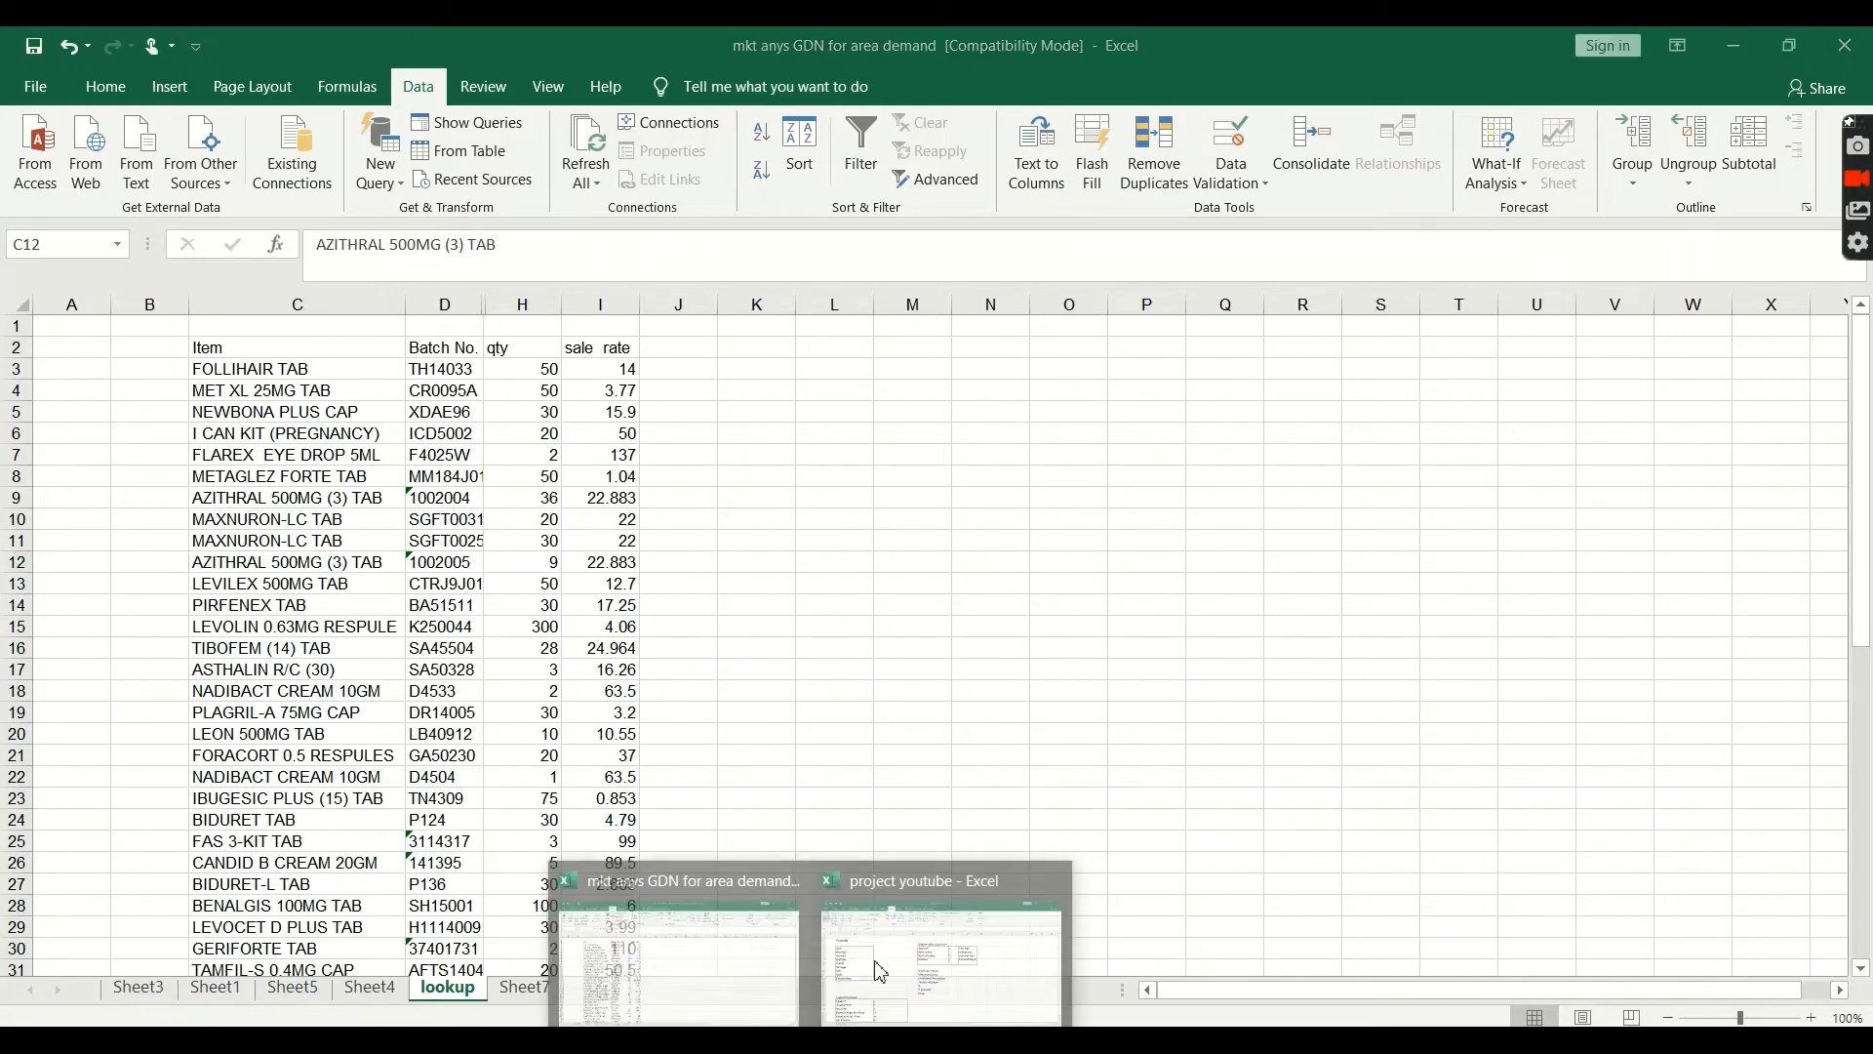
pyautogui.click(946, 911)
pyautogui.scroll(-2, 578, 751)
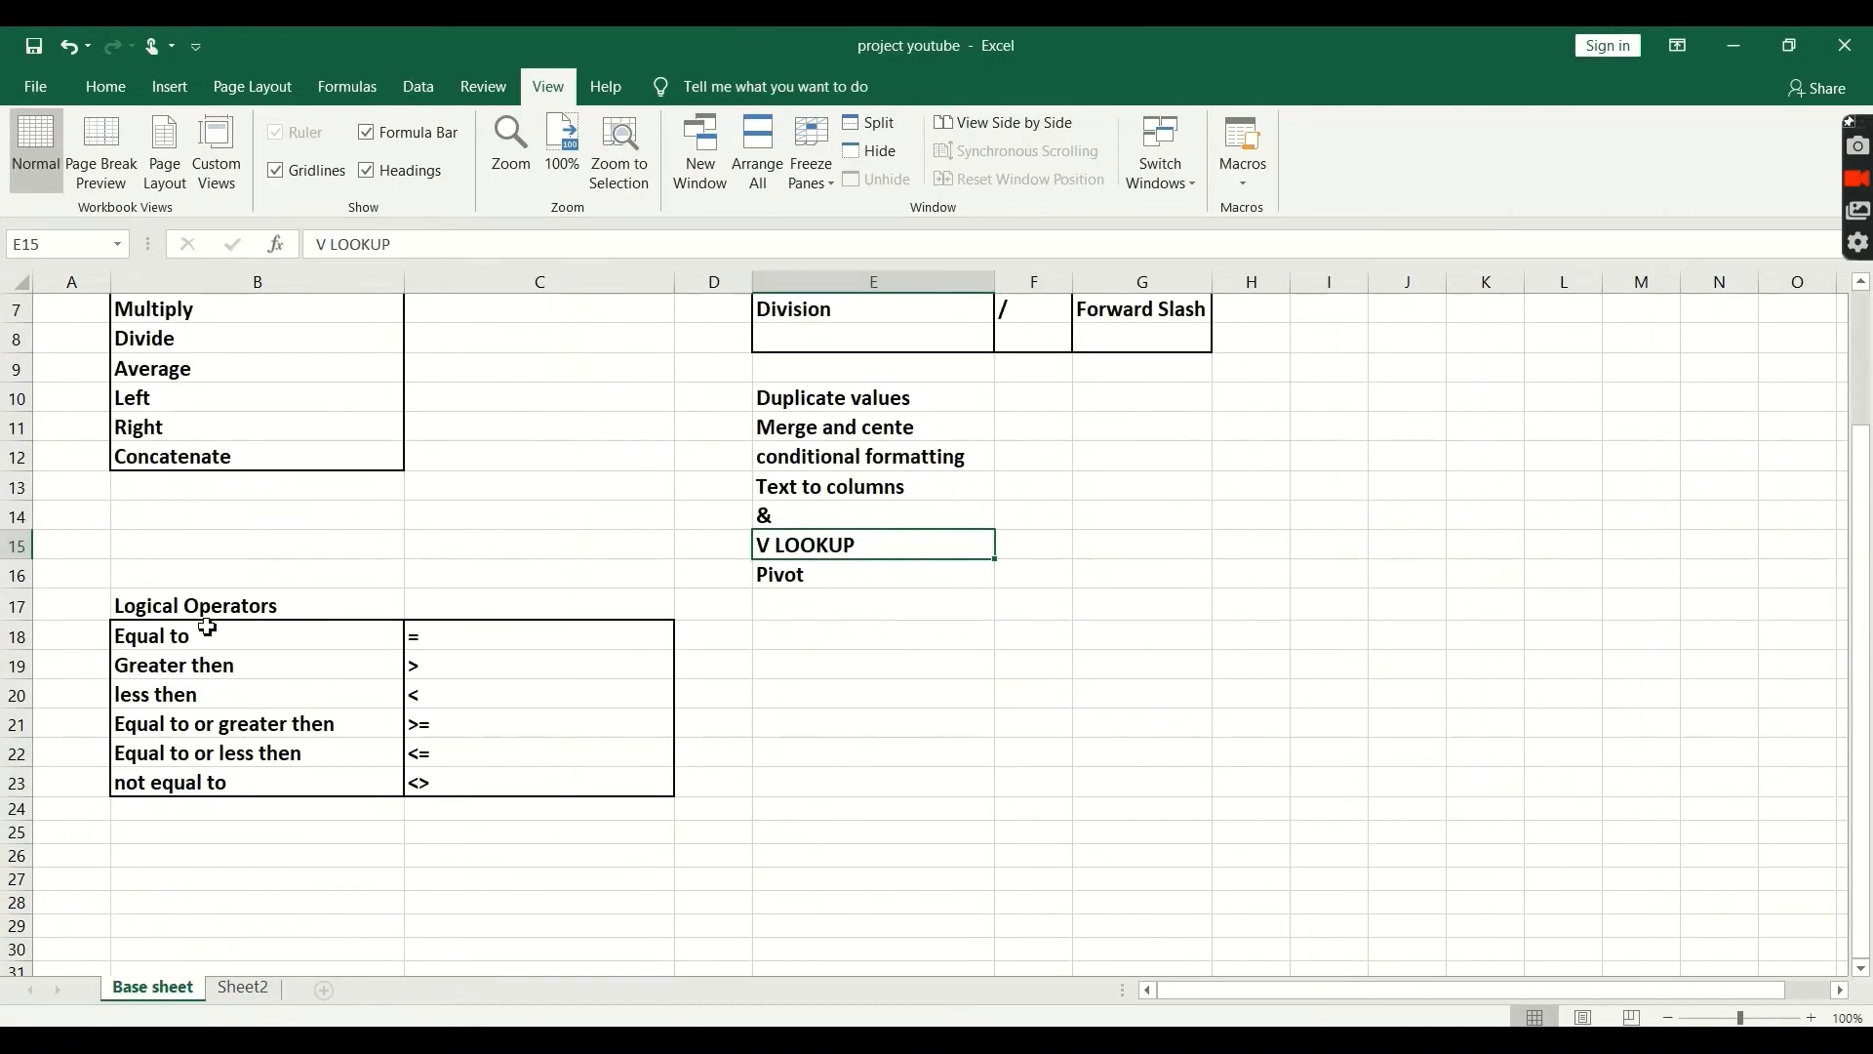
pyautogui.scroll(2, 239, 662)
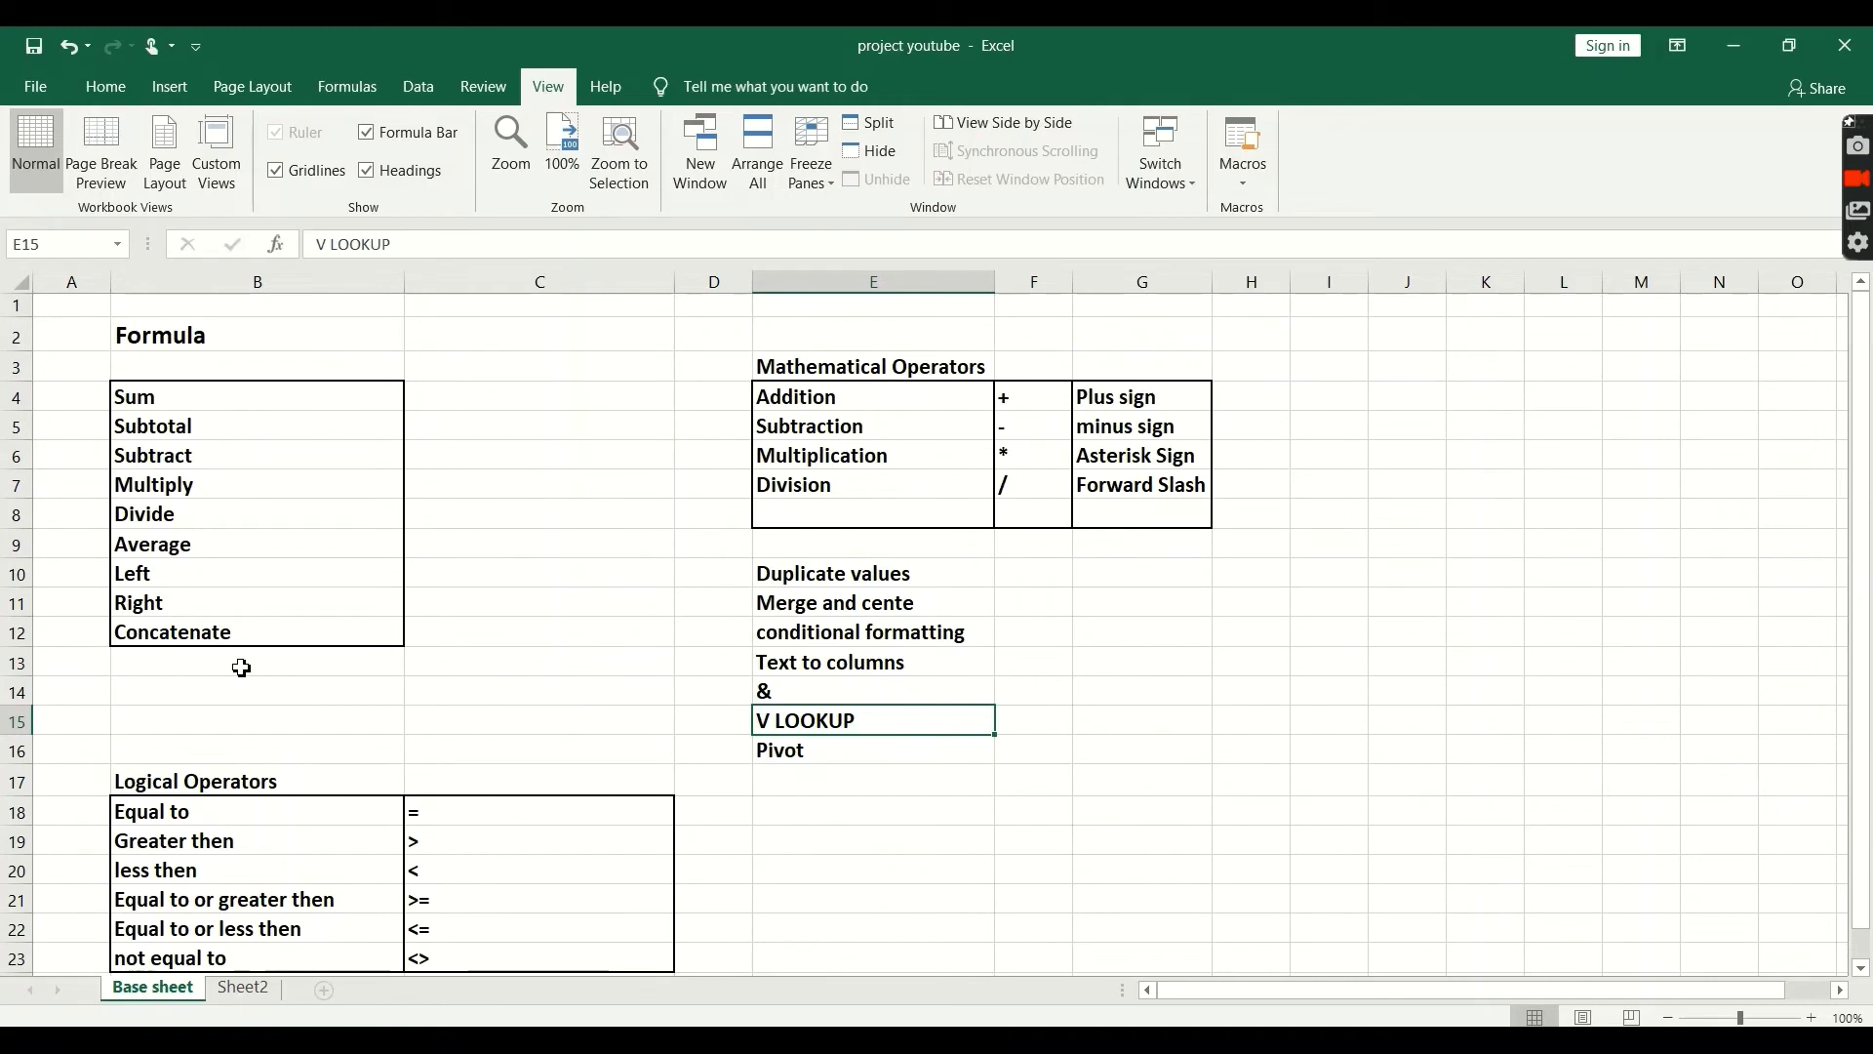
pyautogui.scroll(-2, 342, 869)
pyautogui.scroll(2, 363, 839)
pyautogui.click(719, 957)
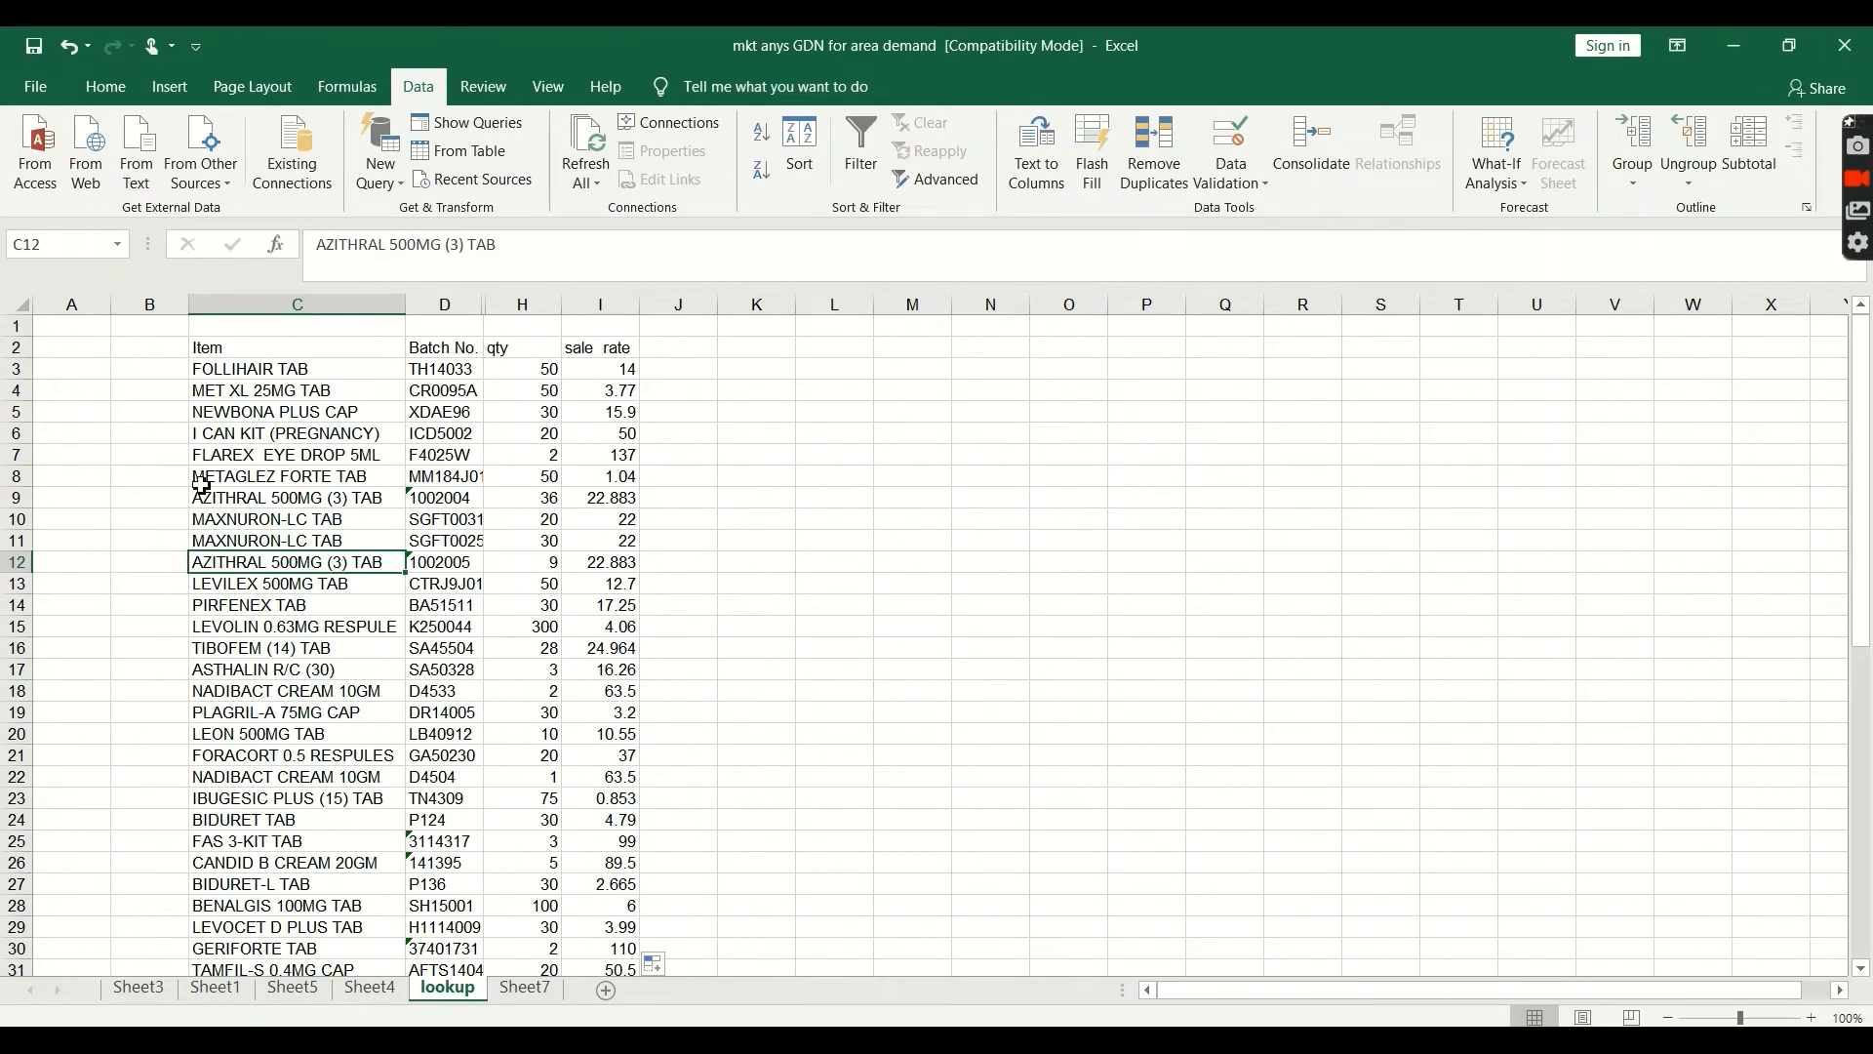
# Enter the header "total sale amount" in J2, beside the sale rate column
pyautogui.click(105, 87)
pyautogui.click(388, 522)
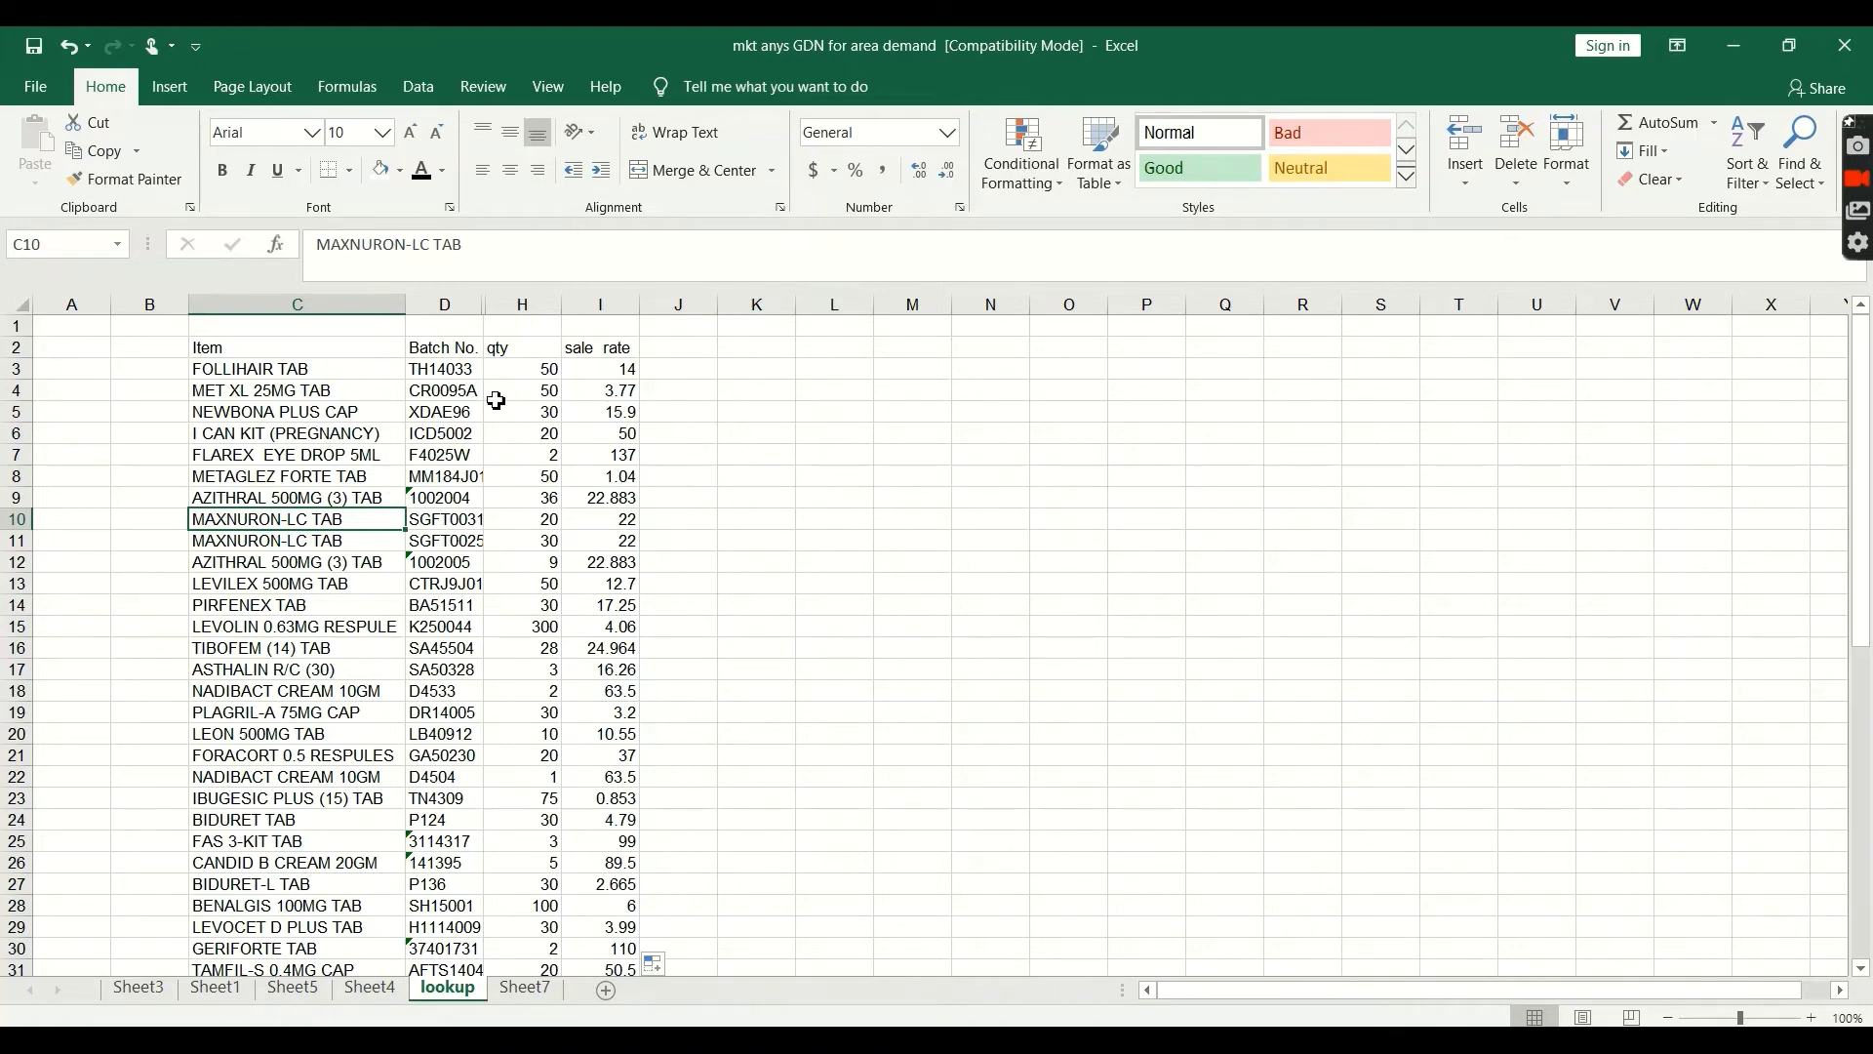
pyautogui.click(671, 391)
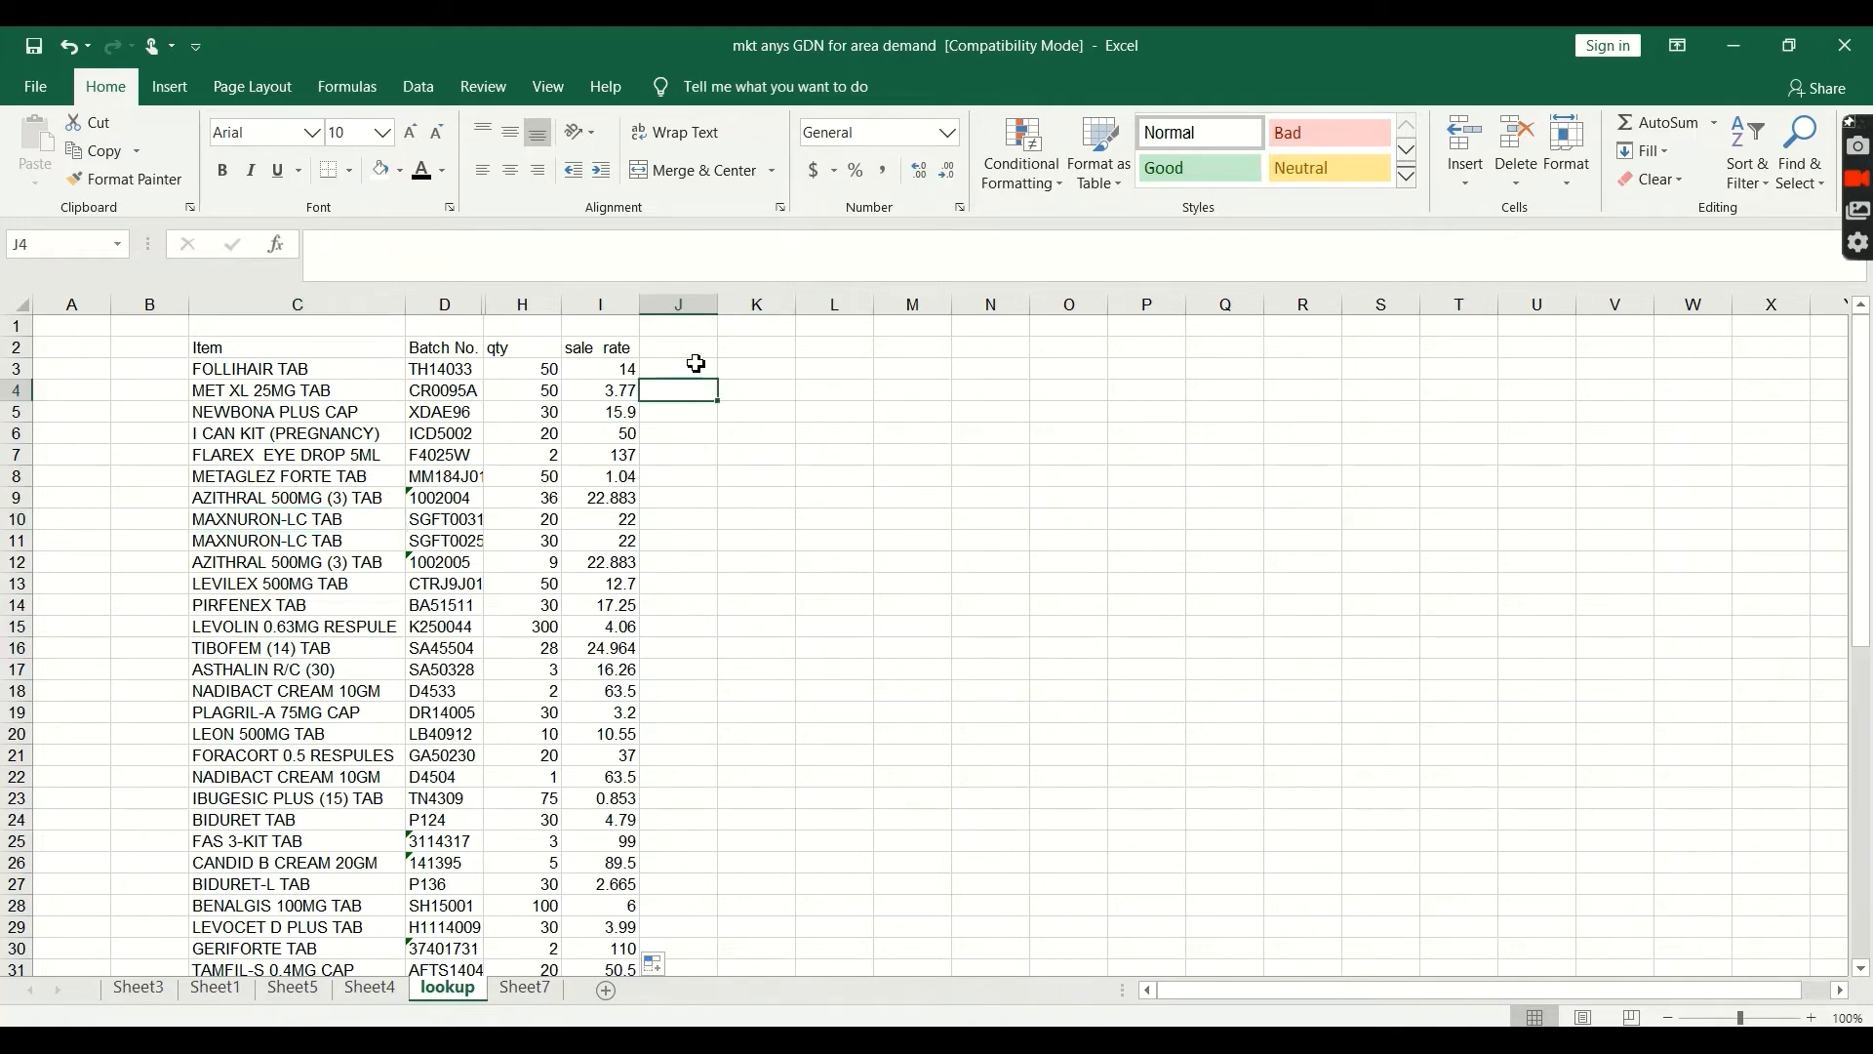
pyautogui.click(695, 347)
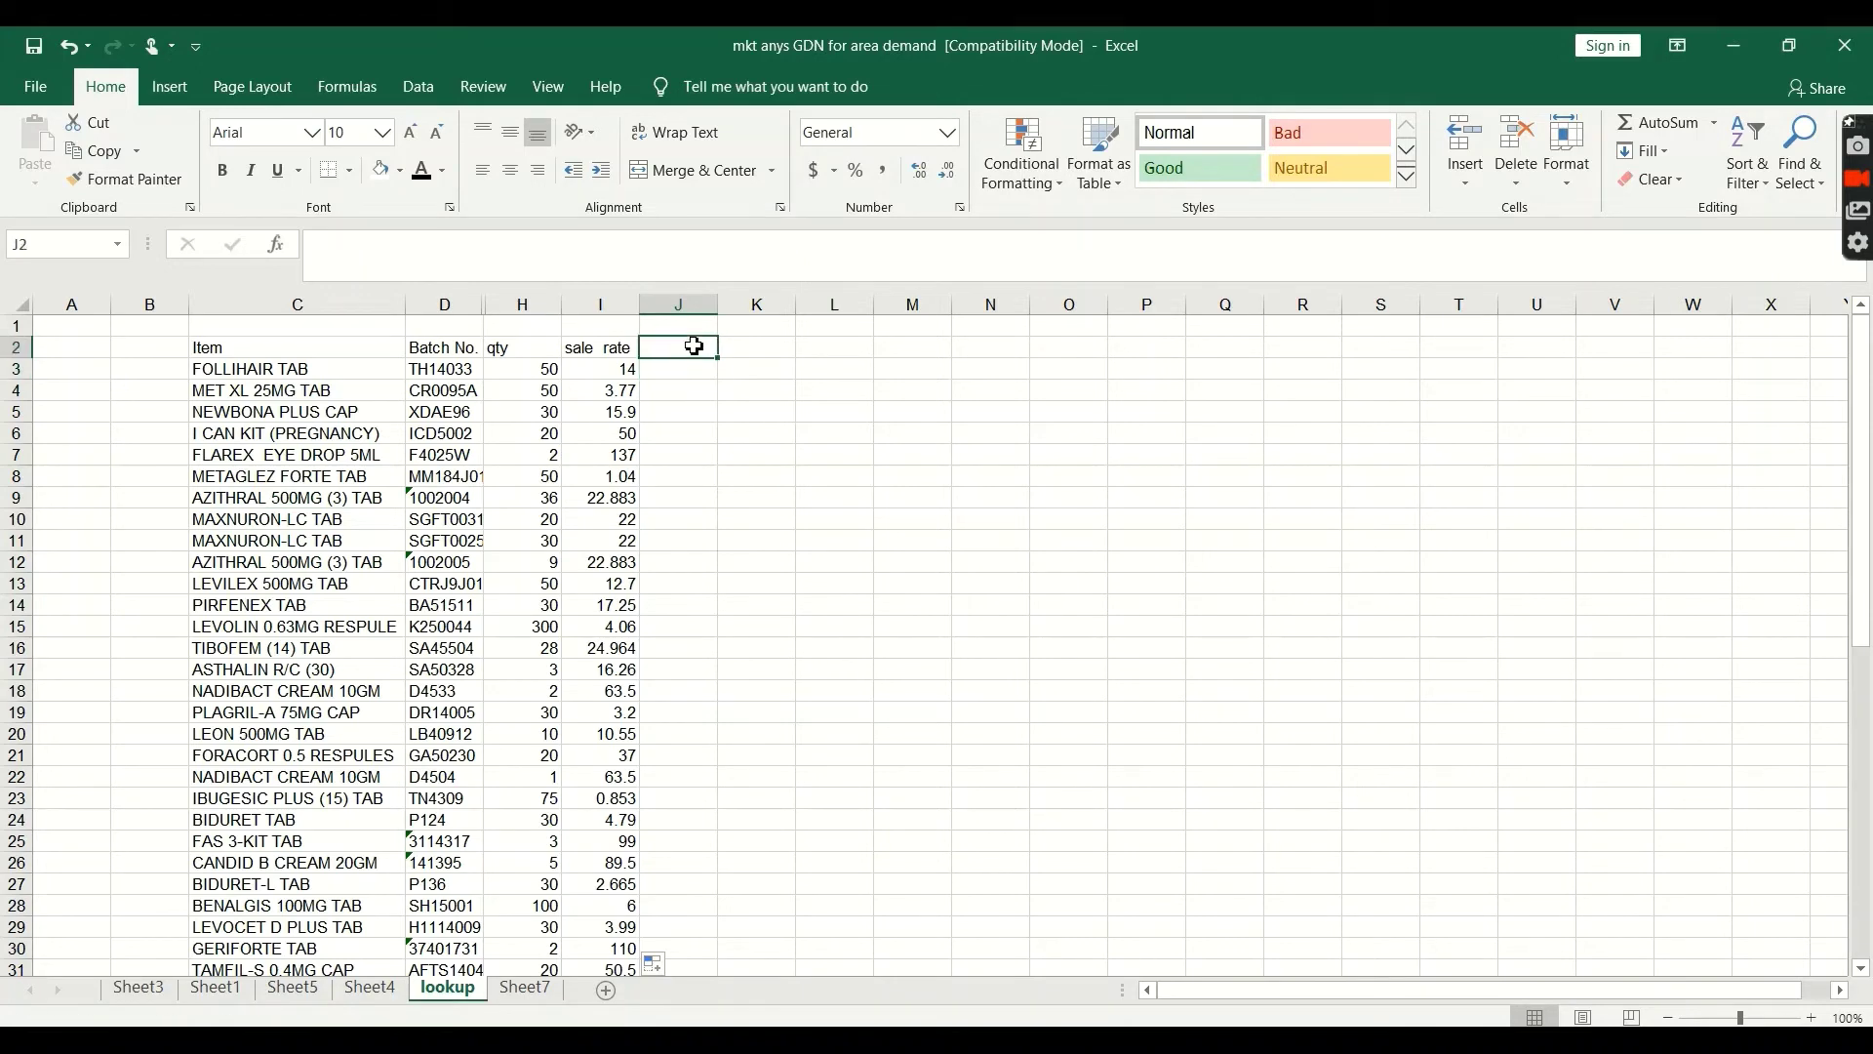
pyautogui.write('total amount')
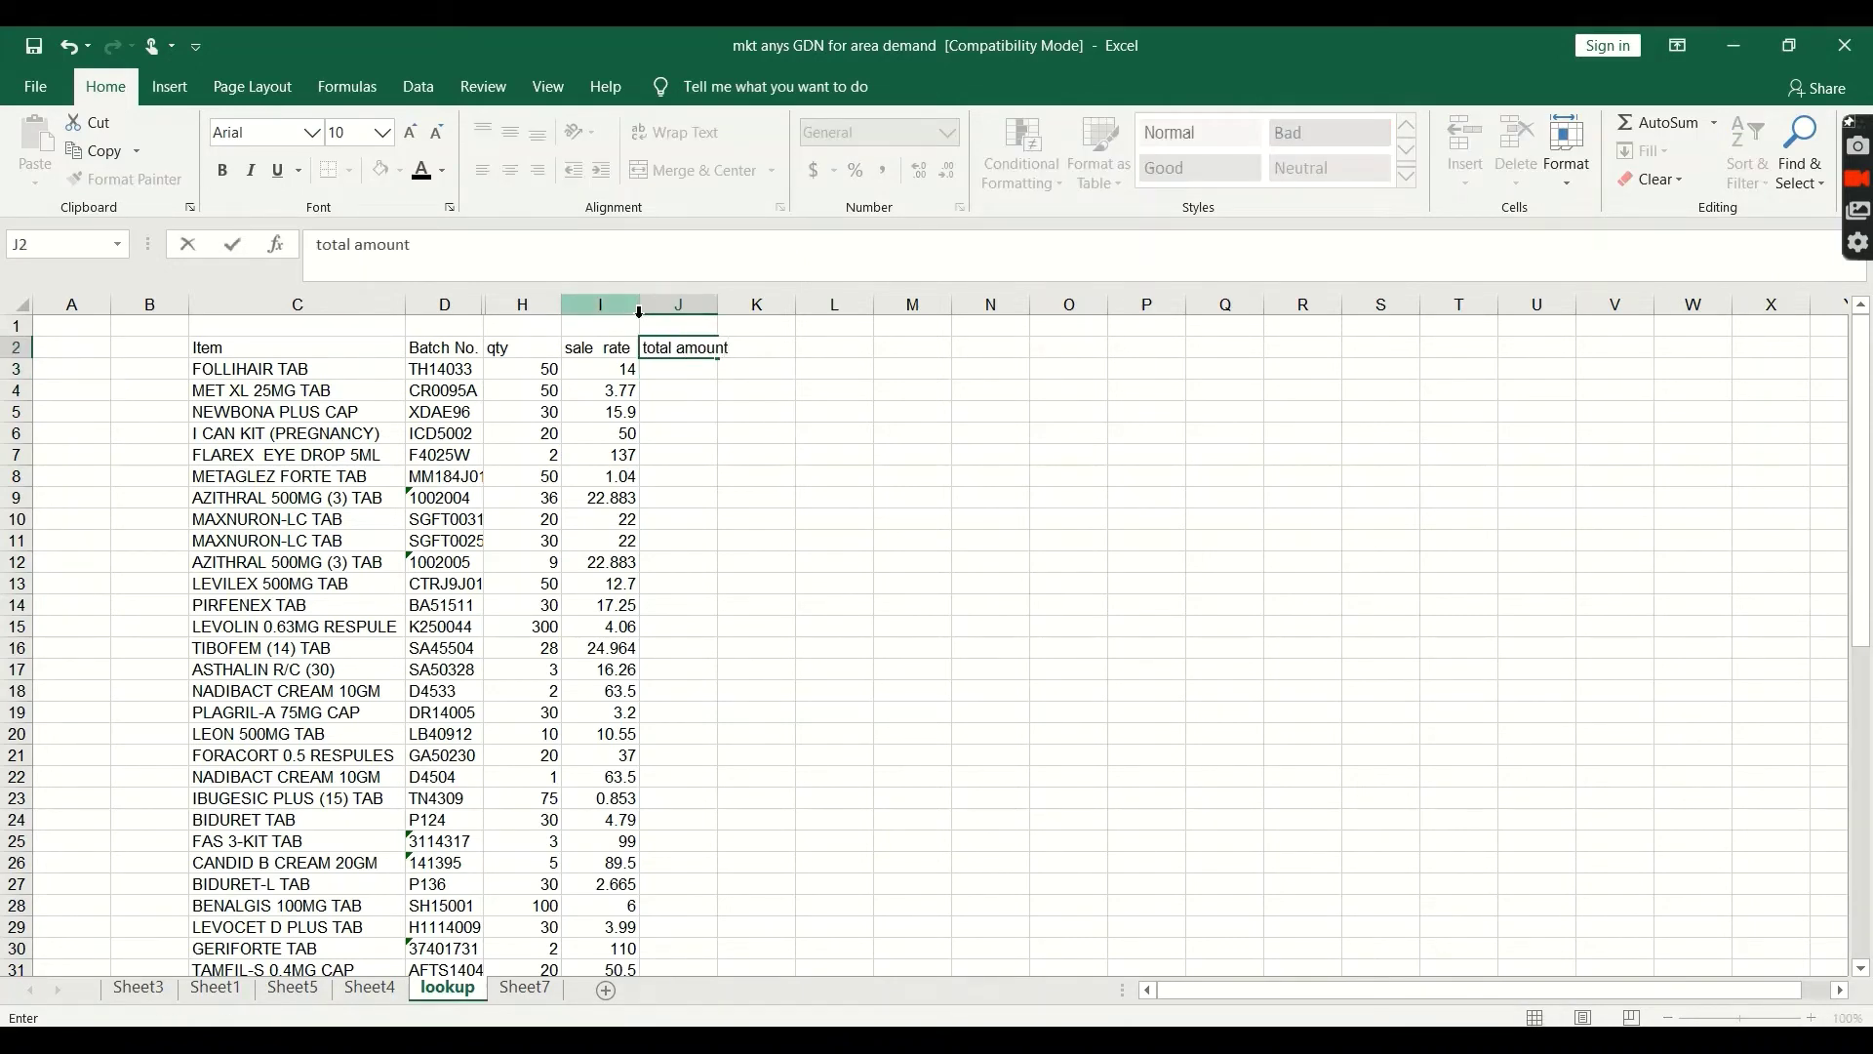
pyautogui.press('Return')
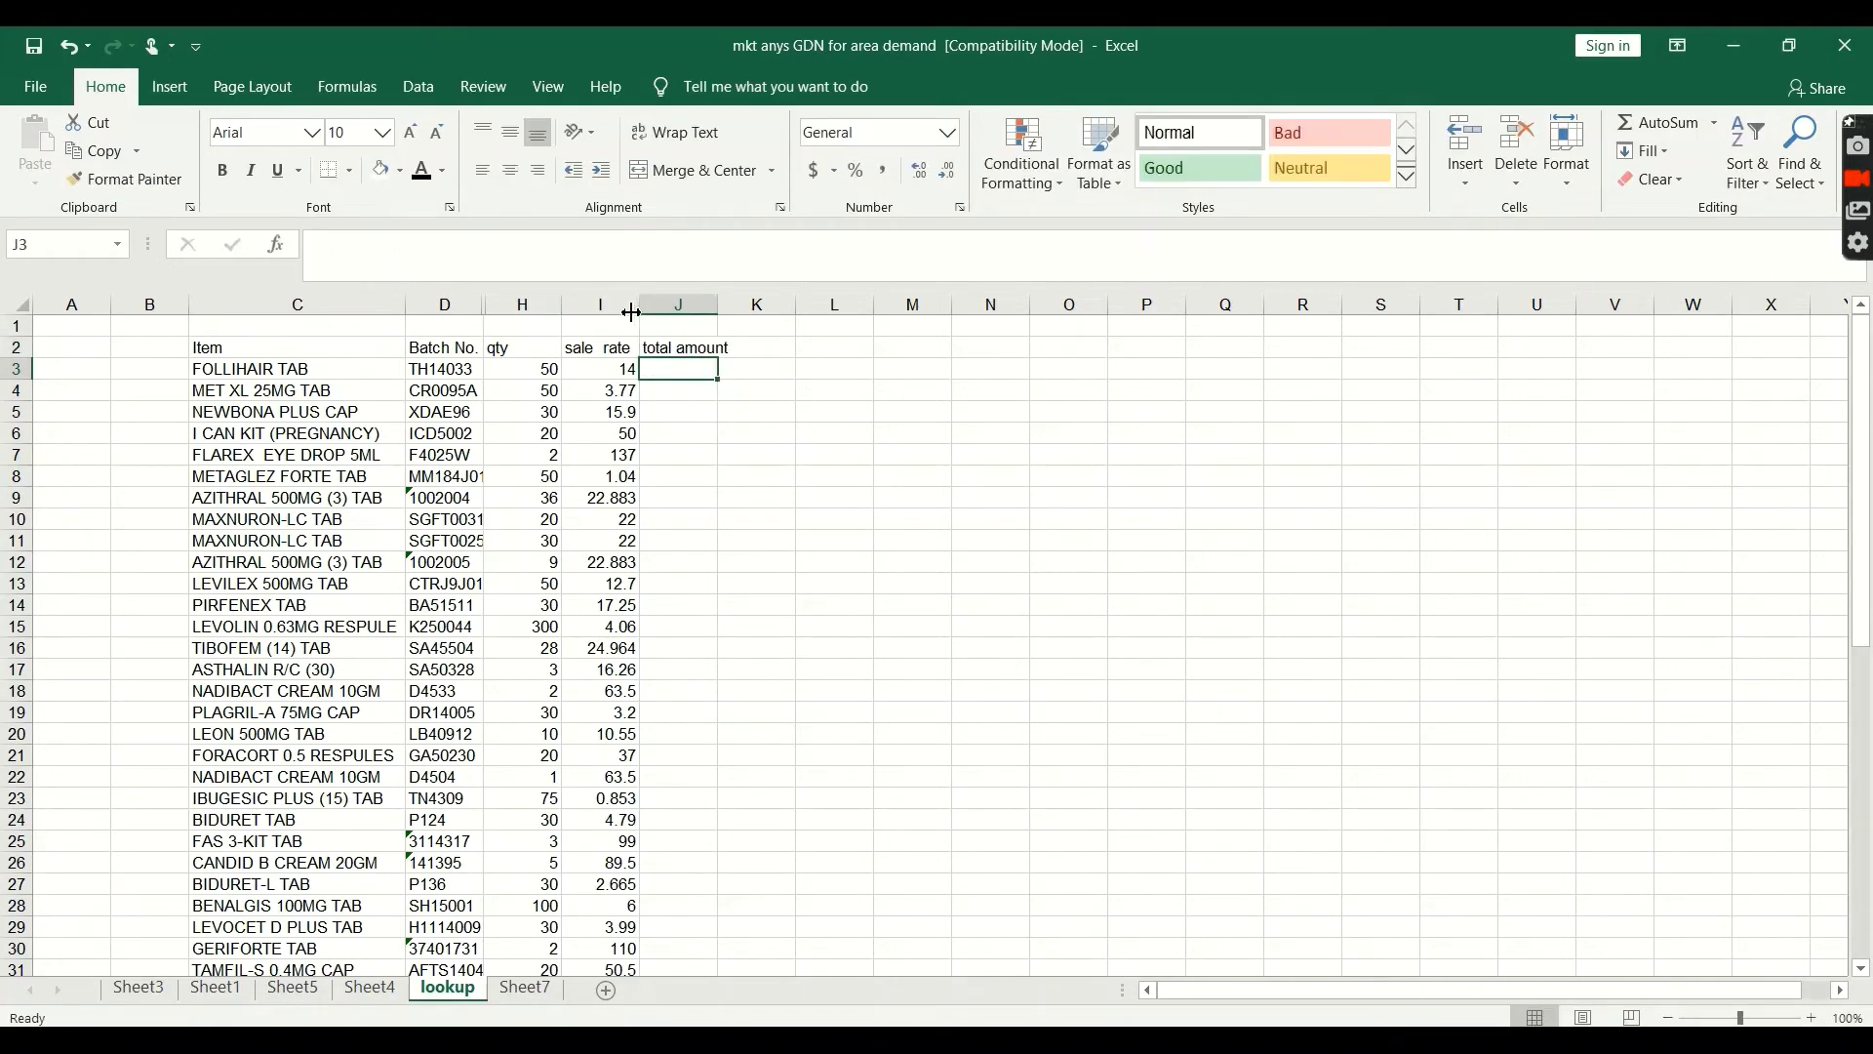
pyautogui.doubleClick(685, 347)
pyautogui.write('sale')
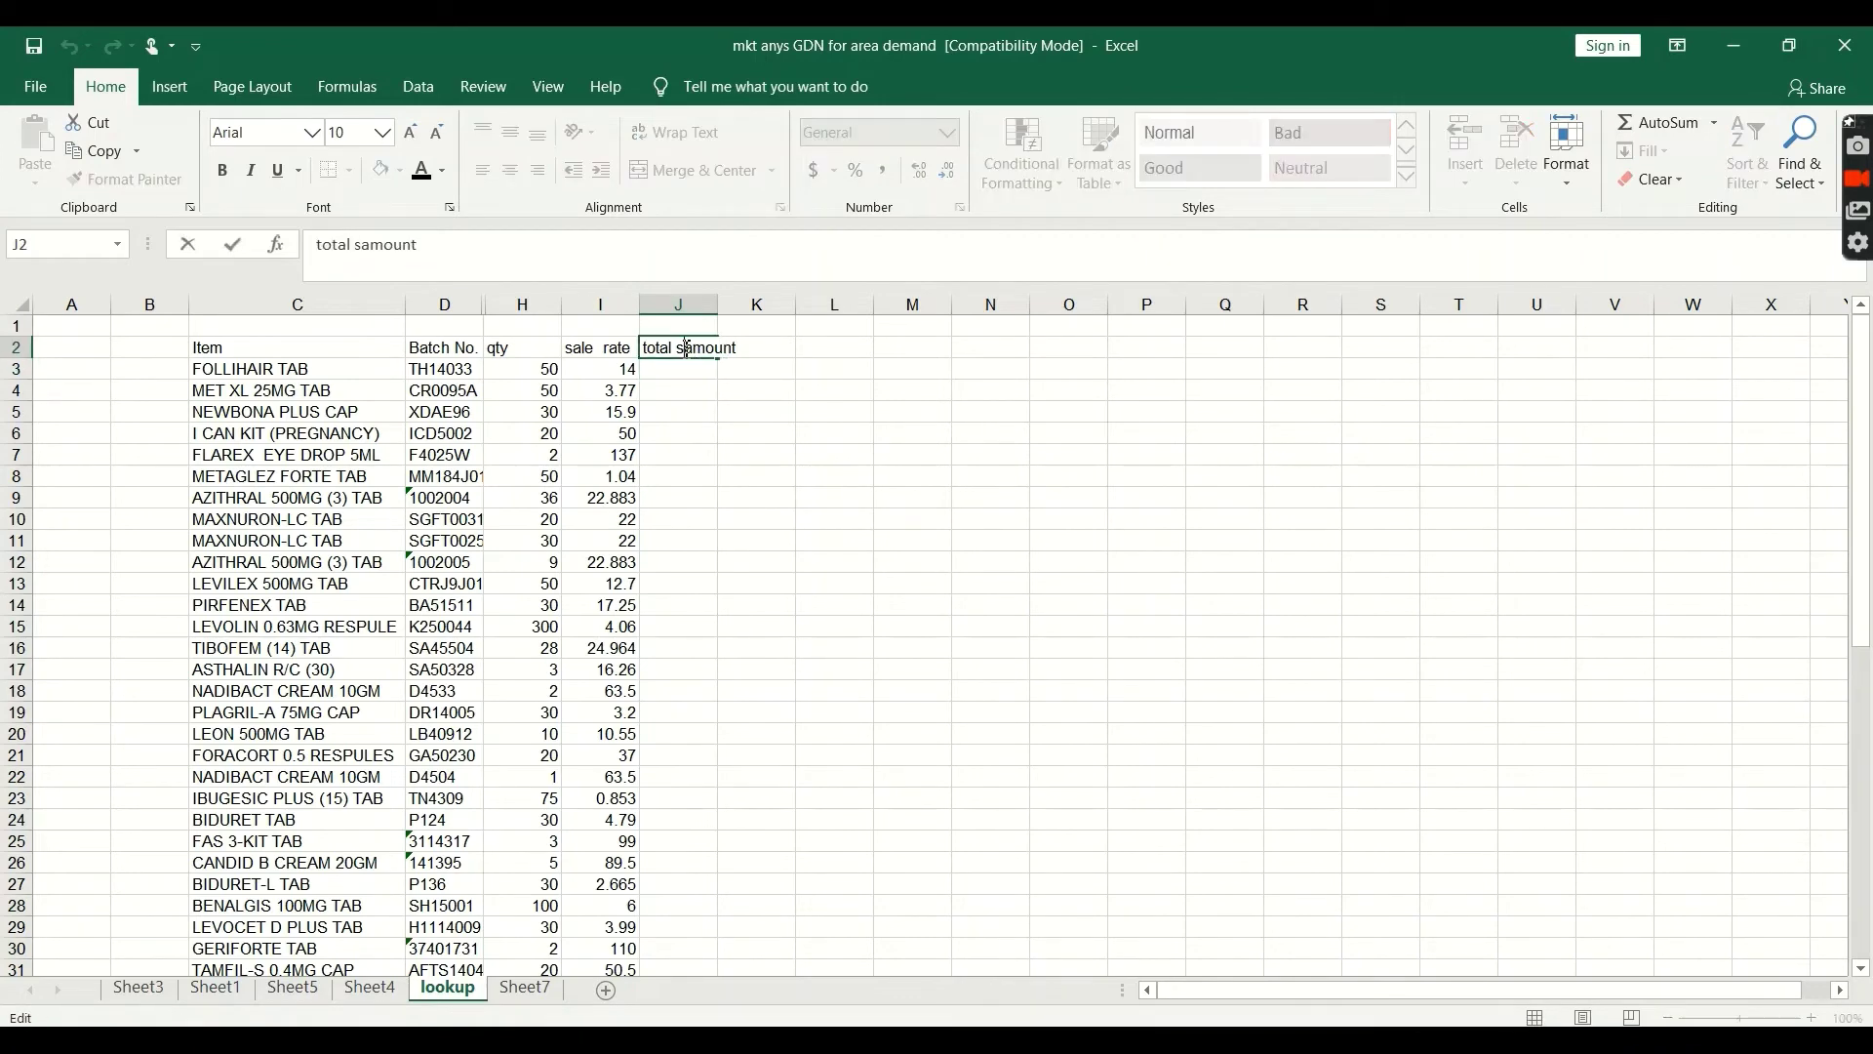
pyautogui.press('Return')
# Enter the formula =H3*I3 in J3 to multiply the quantity by the sale rate
pyautogui.write('=')
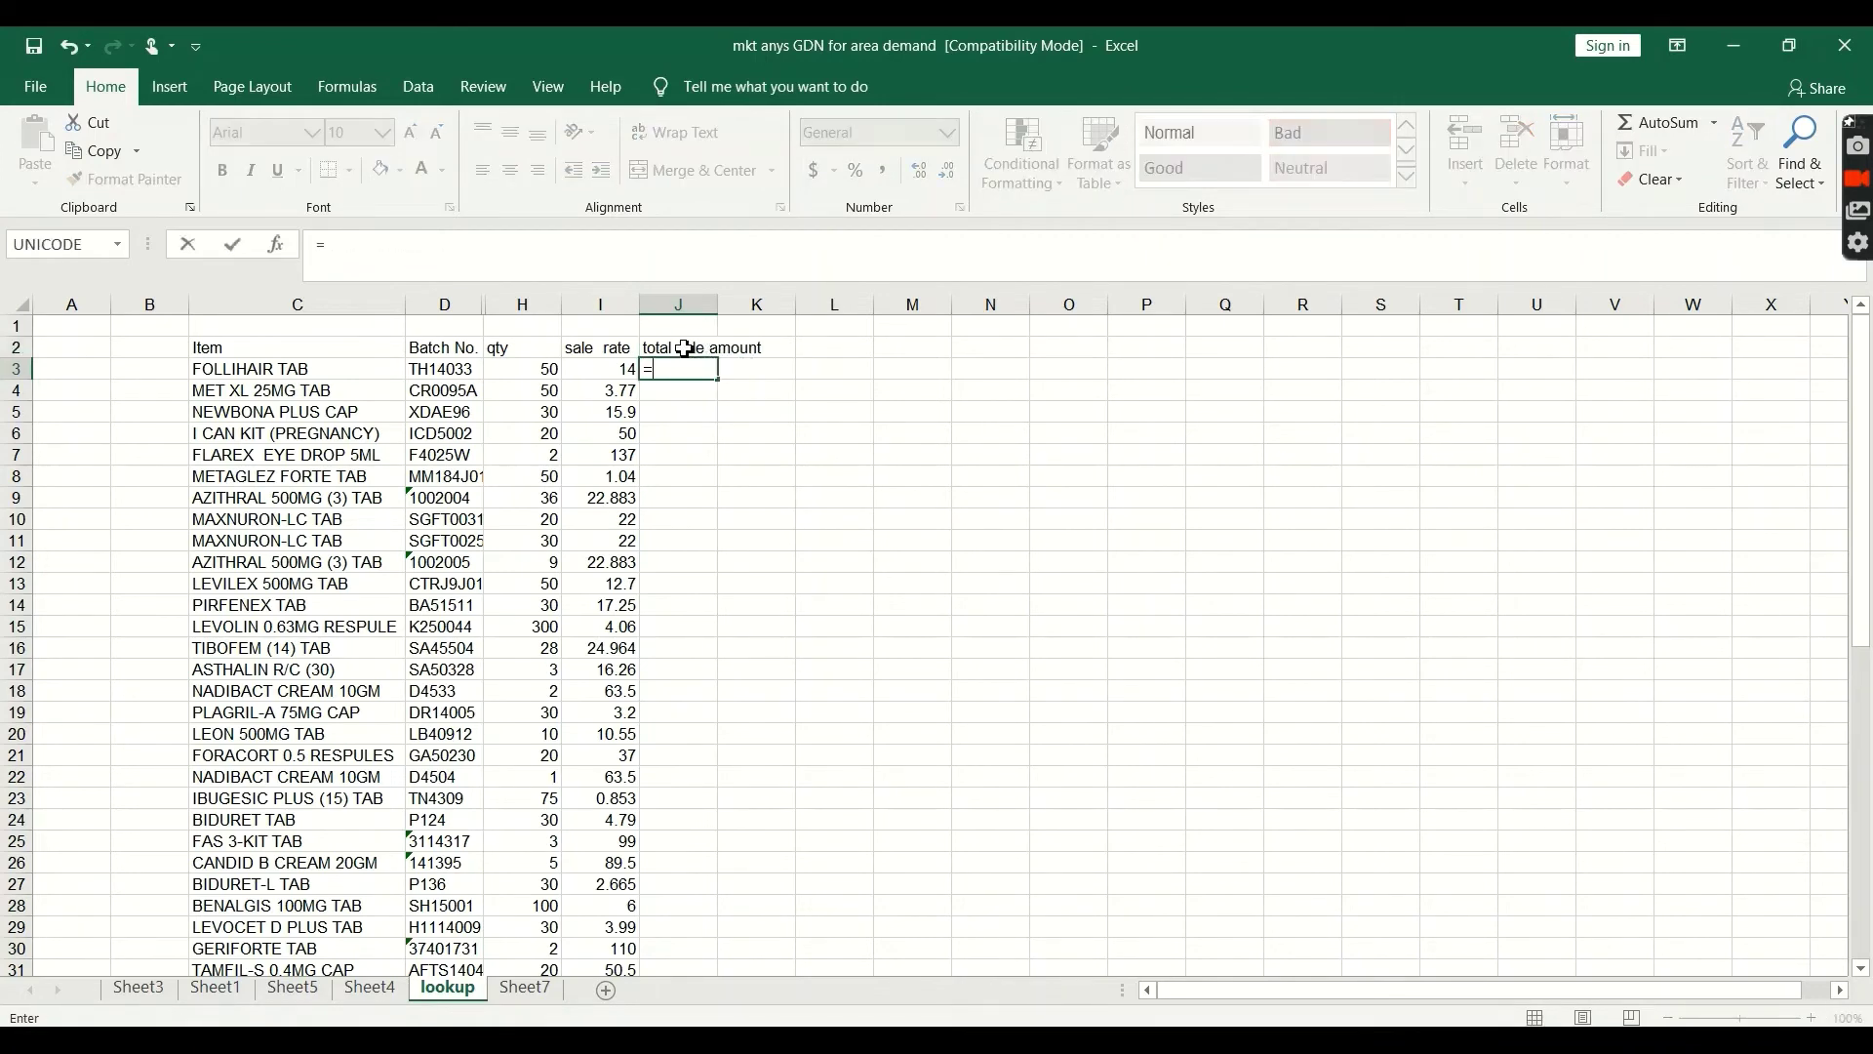
pyautogui.press('Left')
pyautogui.press('Left')
pyautogui.write('*')
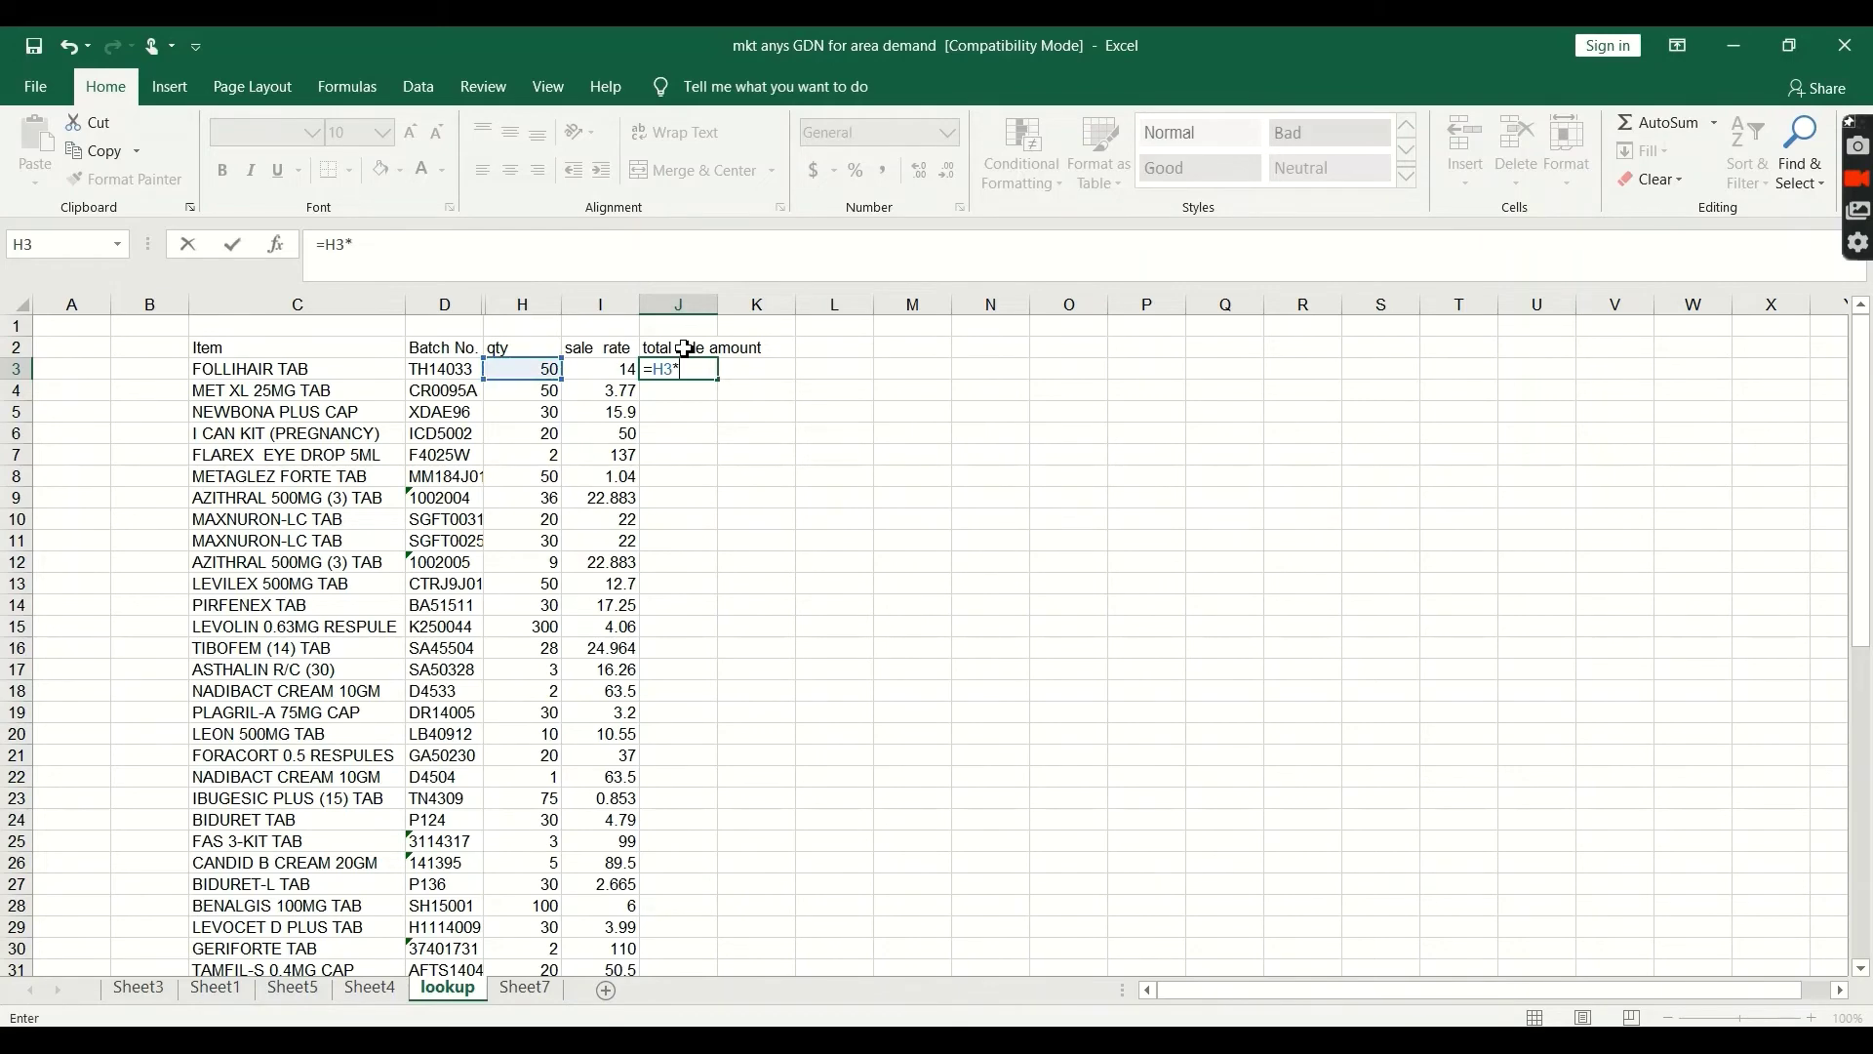
pyautogui.press('Left')
pyautogui.press('Return')
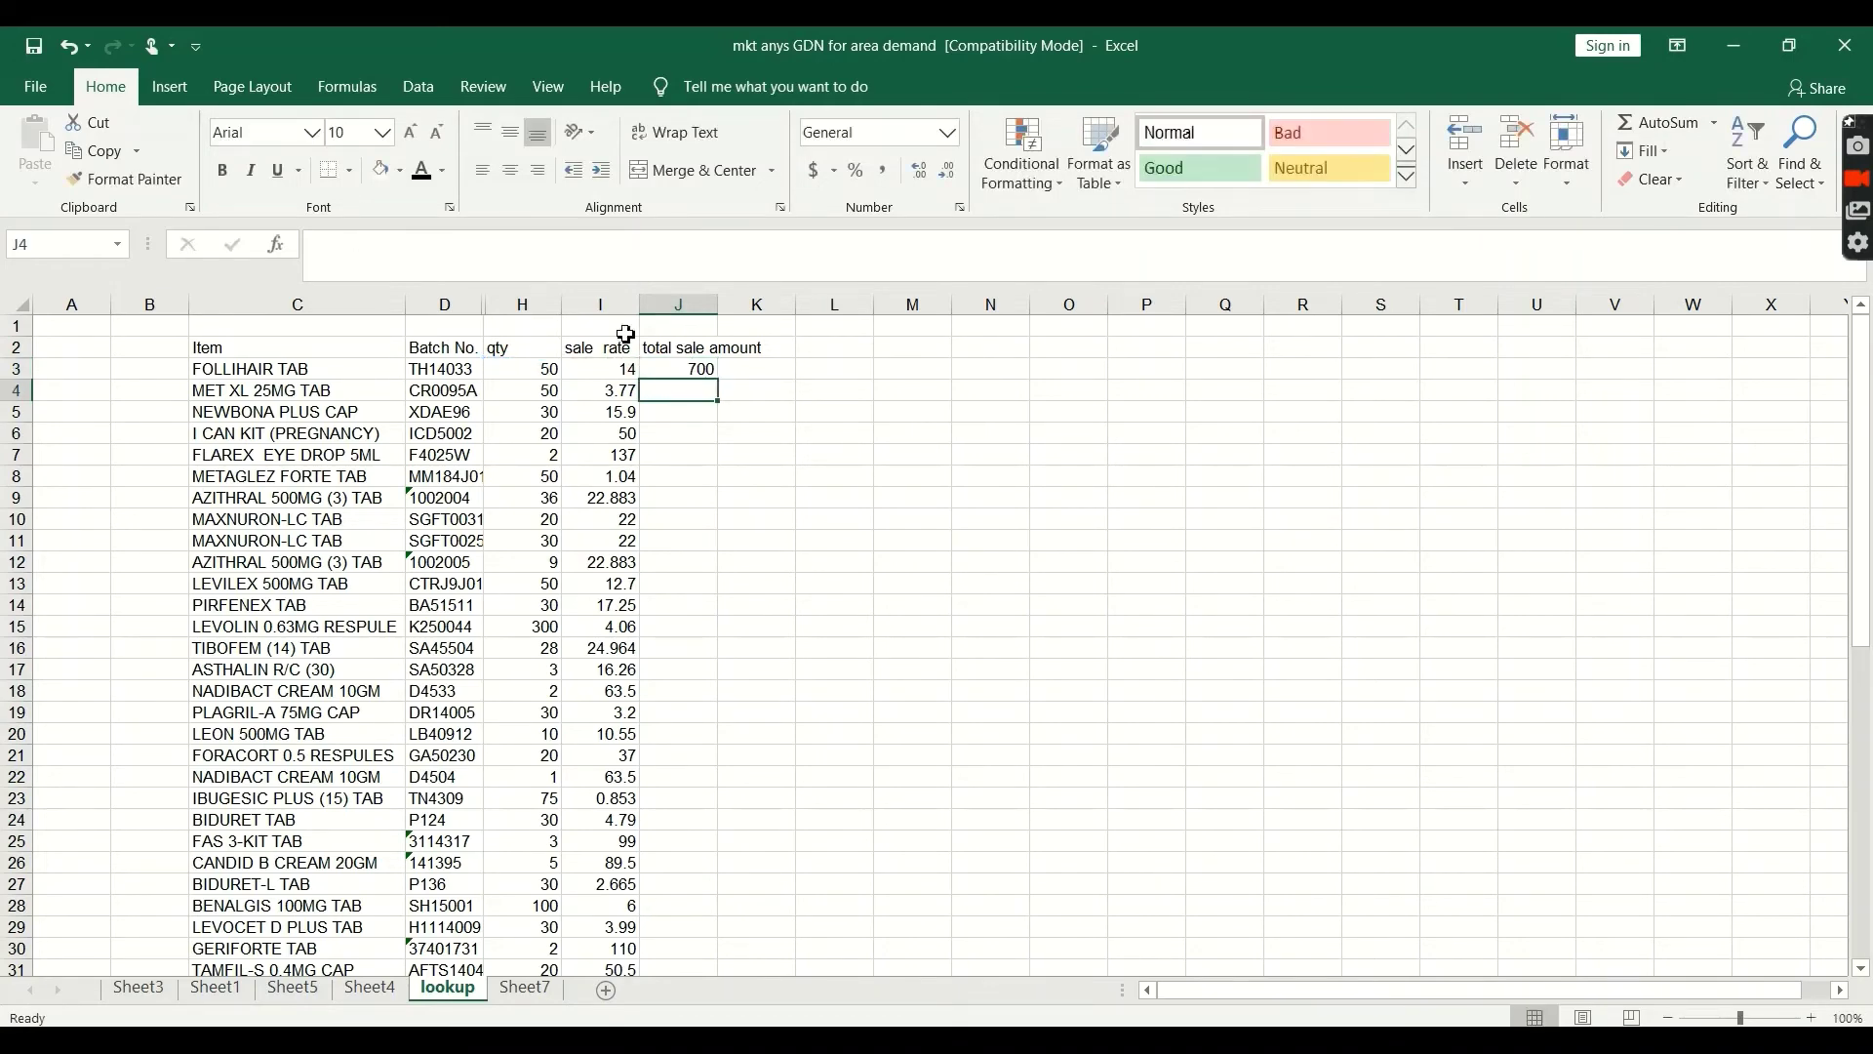
# Fill the J3 total formula down the whole item list and autofit the width of column J
pyautogui.click(707, 371)
pyautogui.doubleClick(717, 379)
pyautogui.click(863, 452)
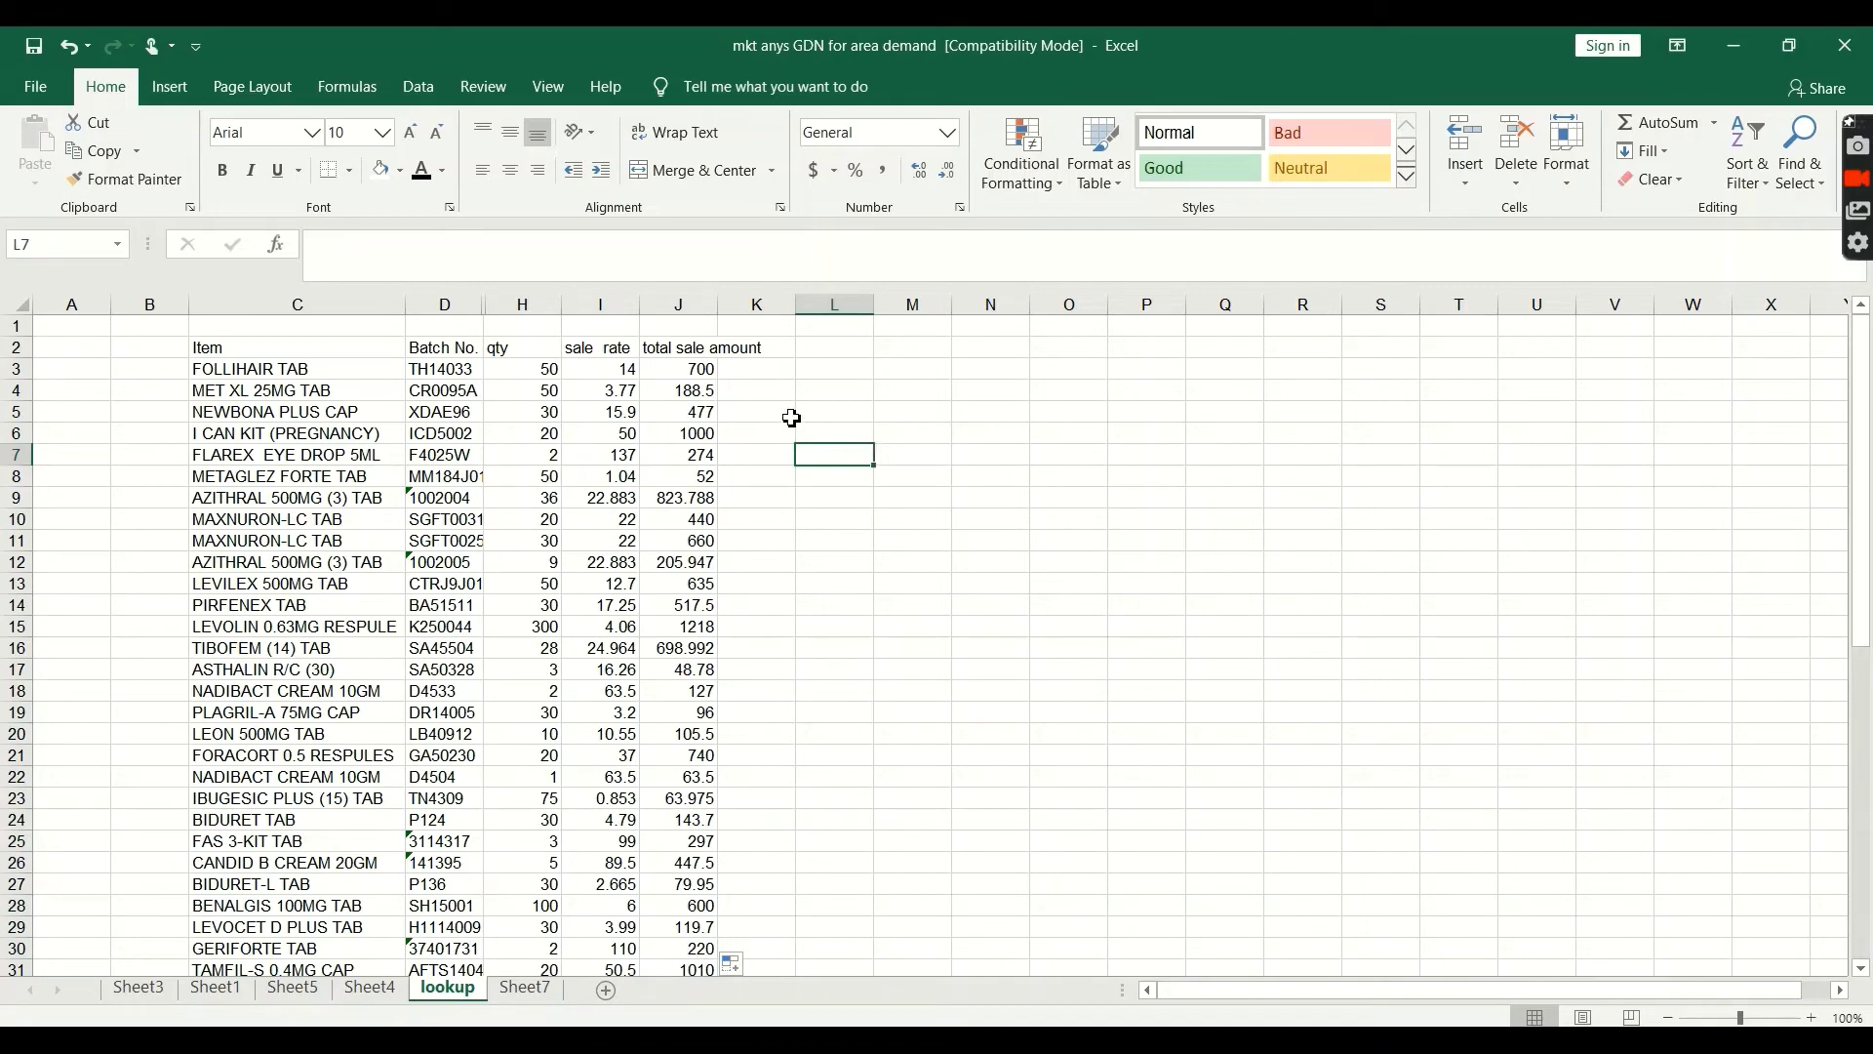
pyautogui.doubleClick(726, 310)
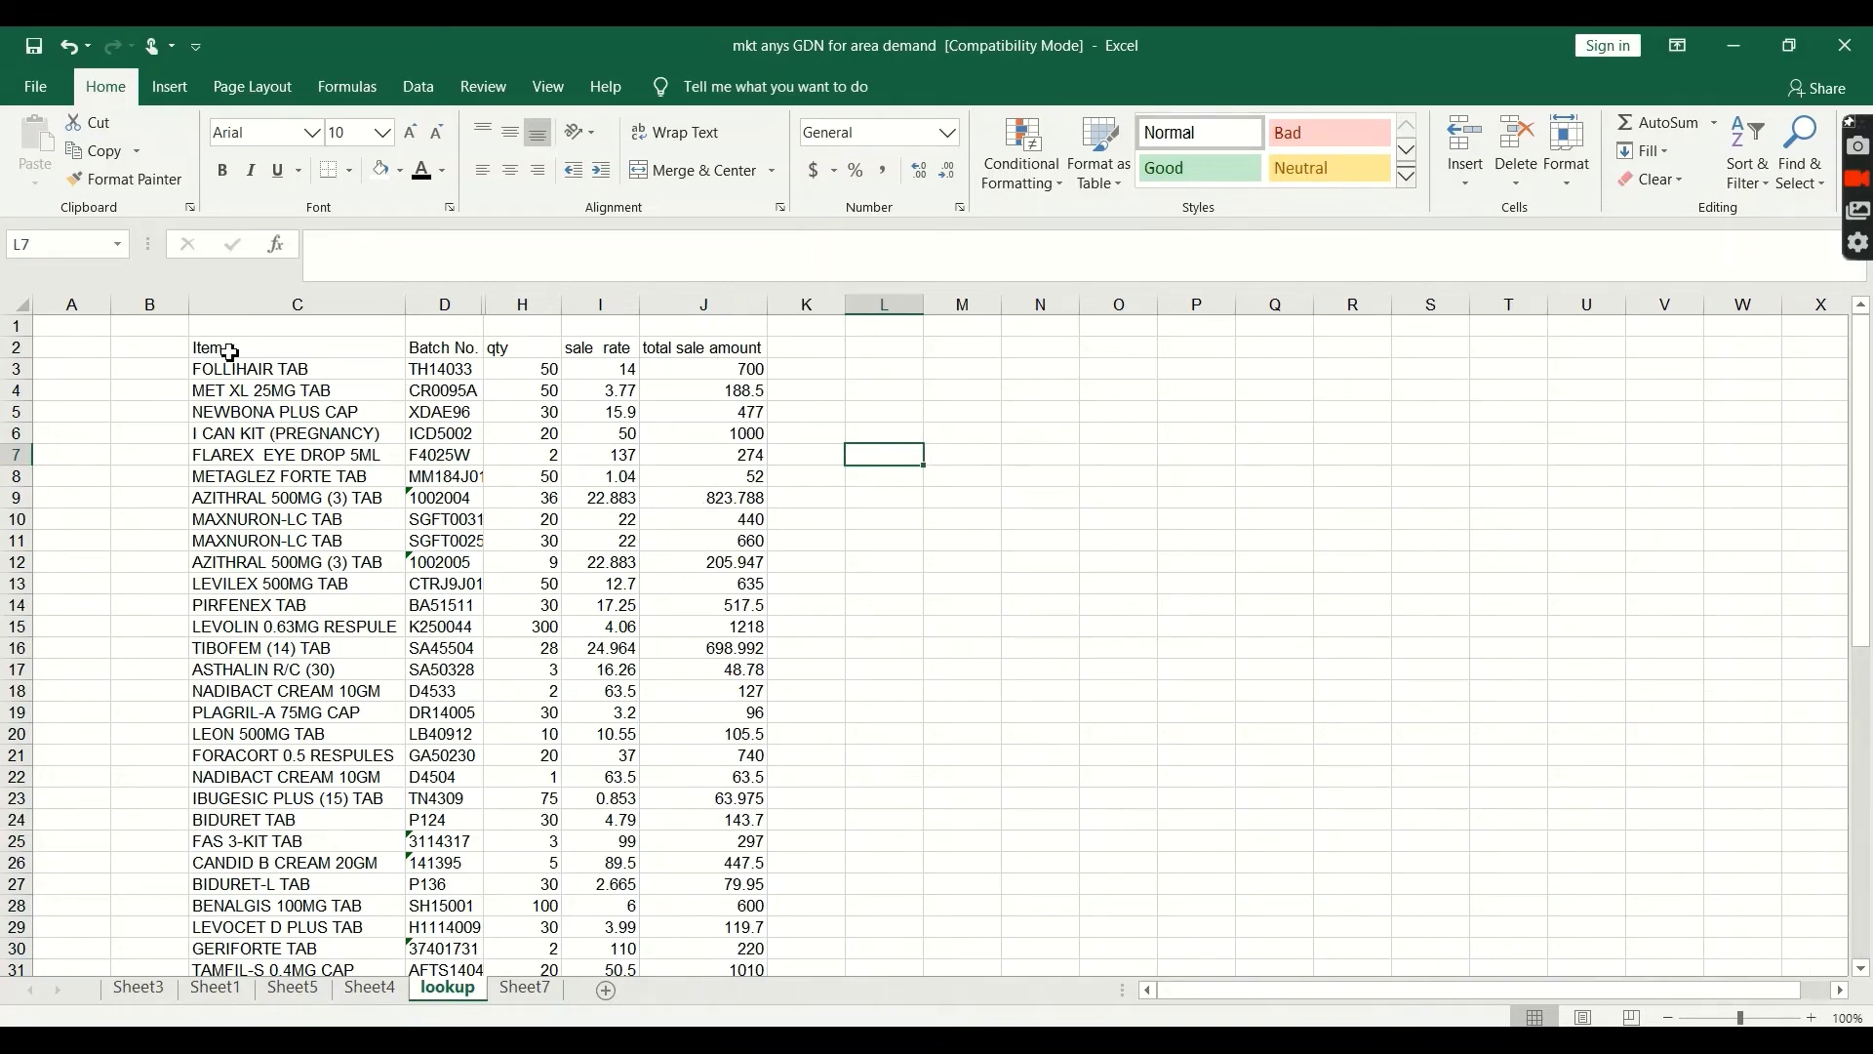
pyautogui.moveTo(230, 350); pyautogui.dragTo(722, 354)
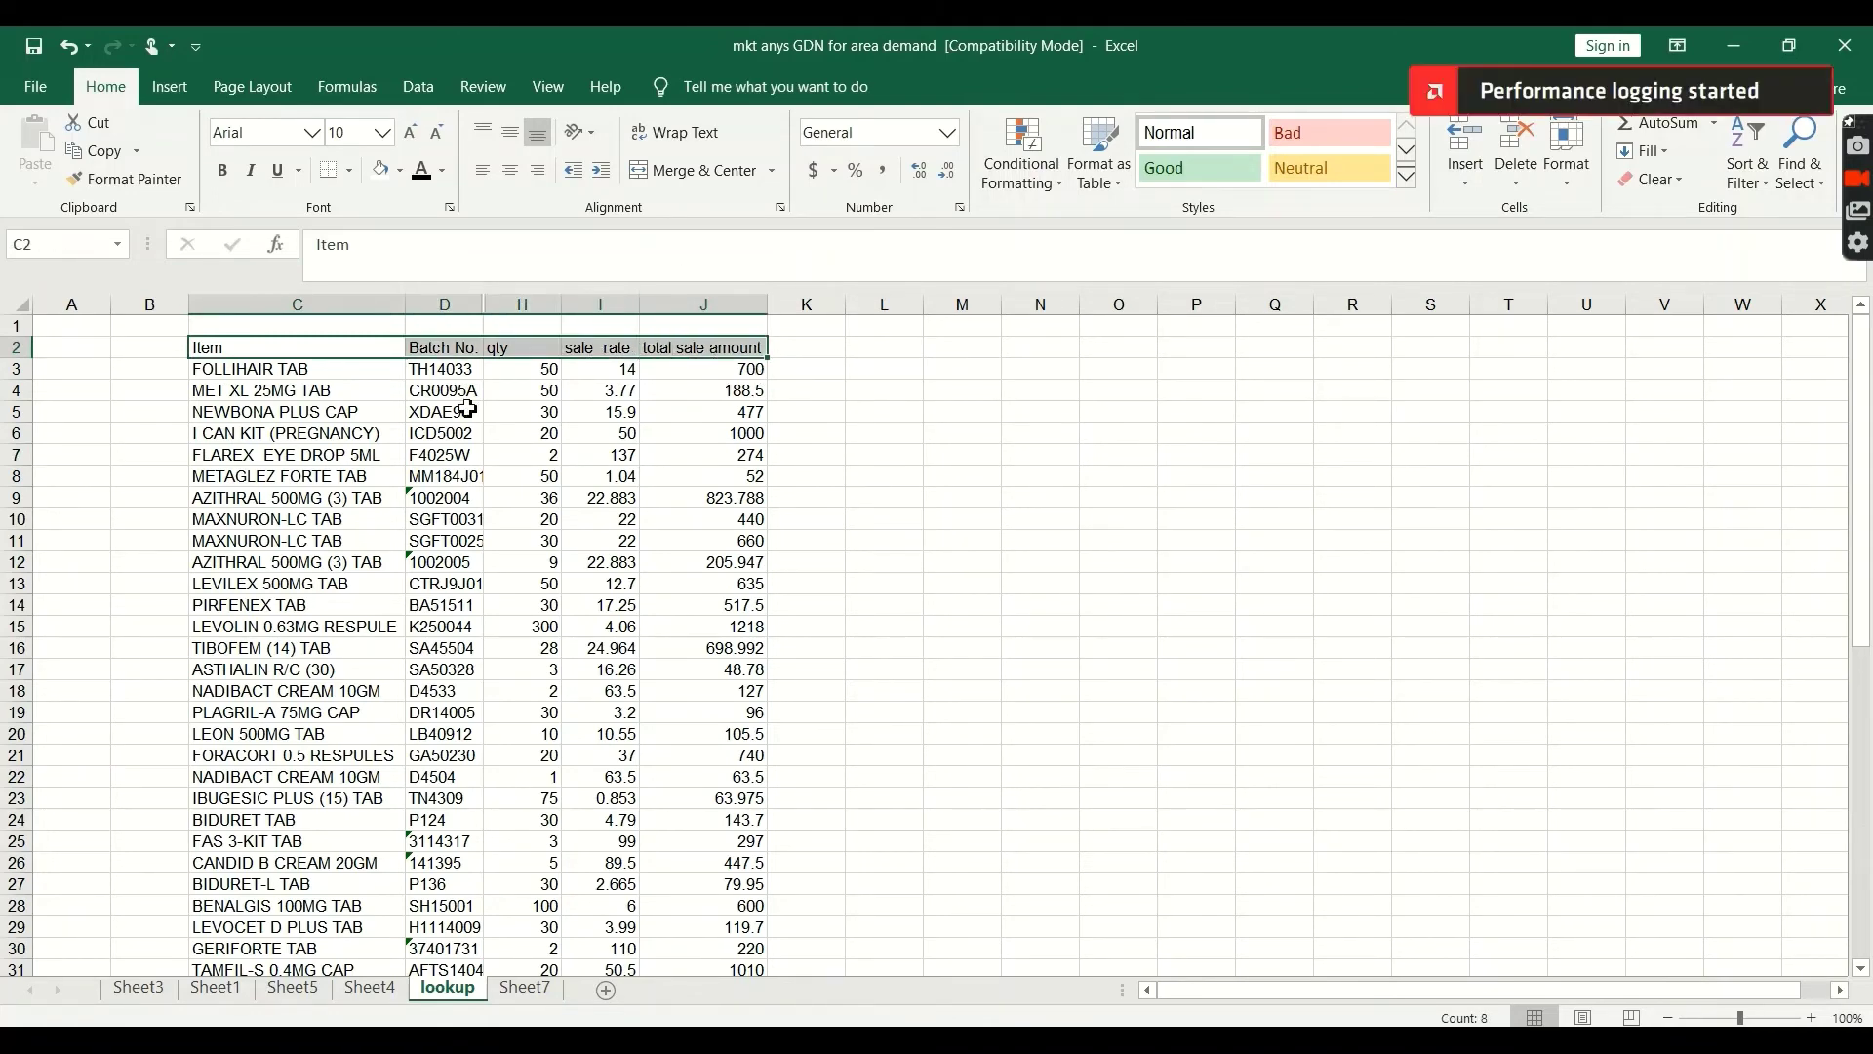
pyautogui.click(900, 519)
pyautogui.click(903, 456)
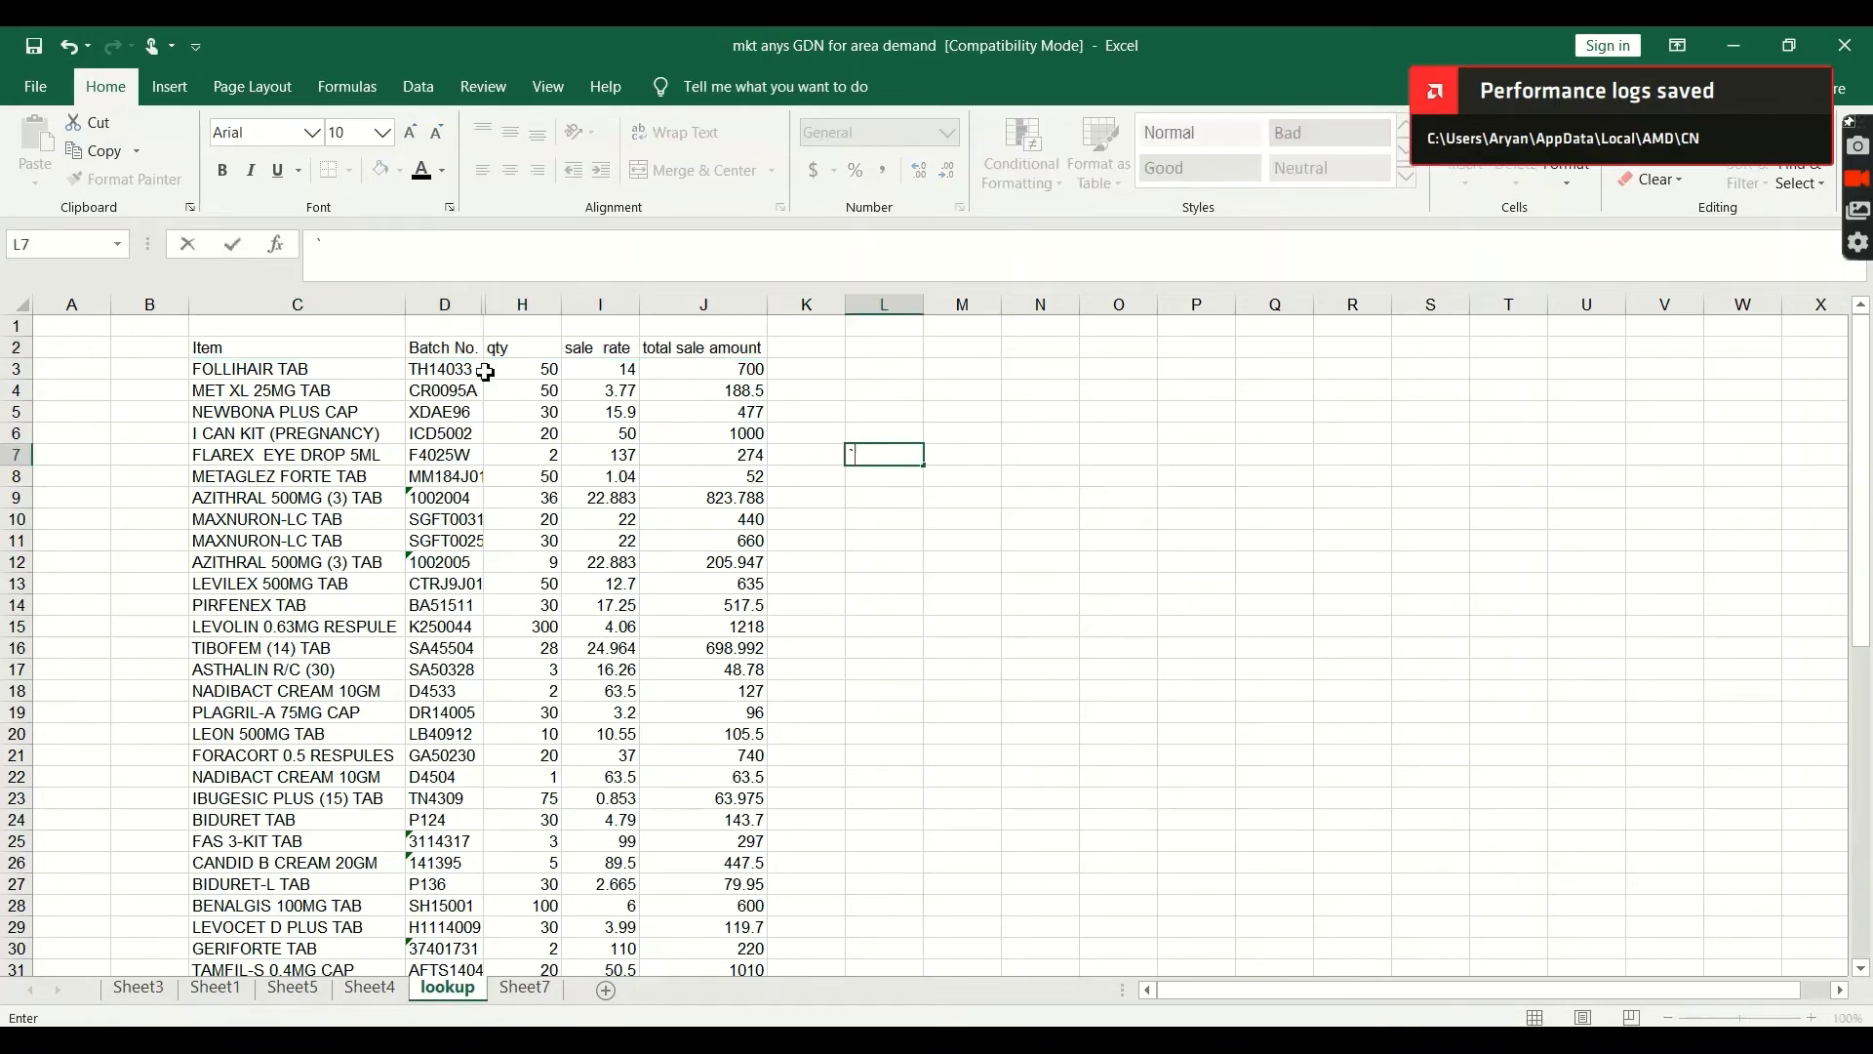
# Add filters to the header row from Item to total sale amount, C2:J2
pyautogui.moveTo(302, 350); pyautogui.dragTo(688, 354)
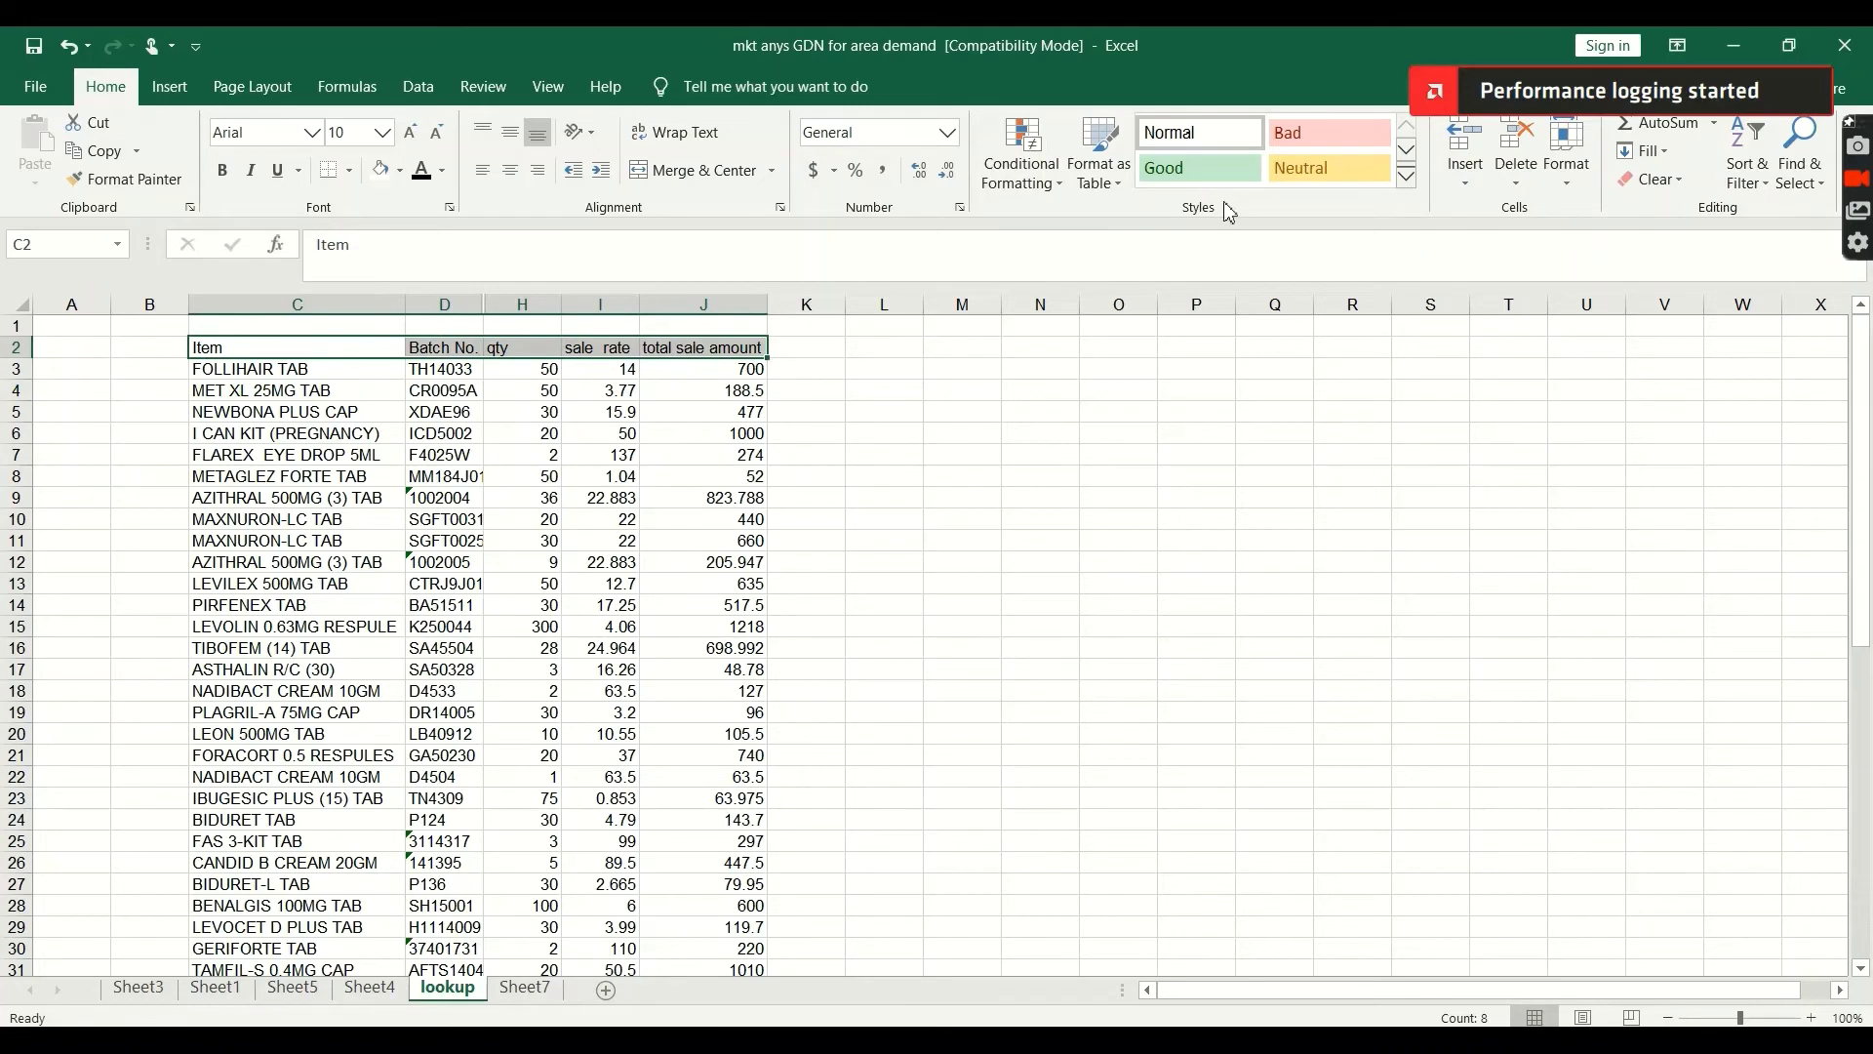
pyautogui.click(1799, 166)
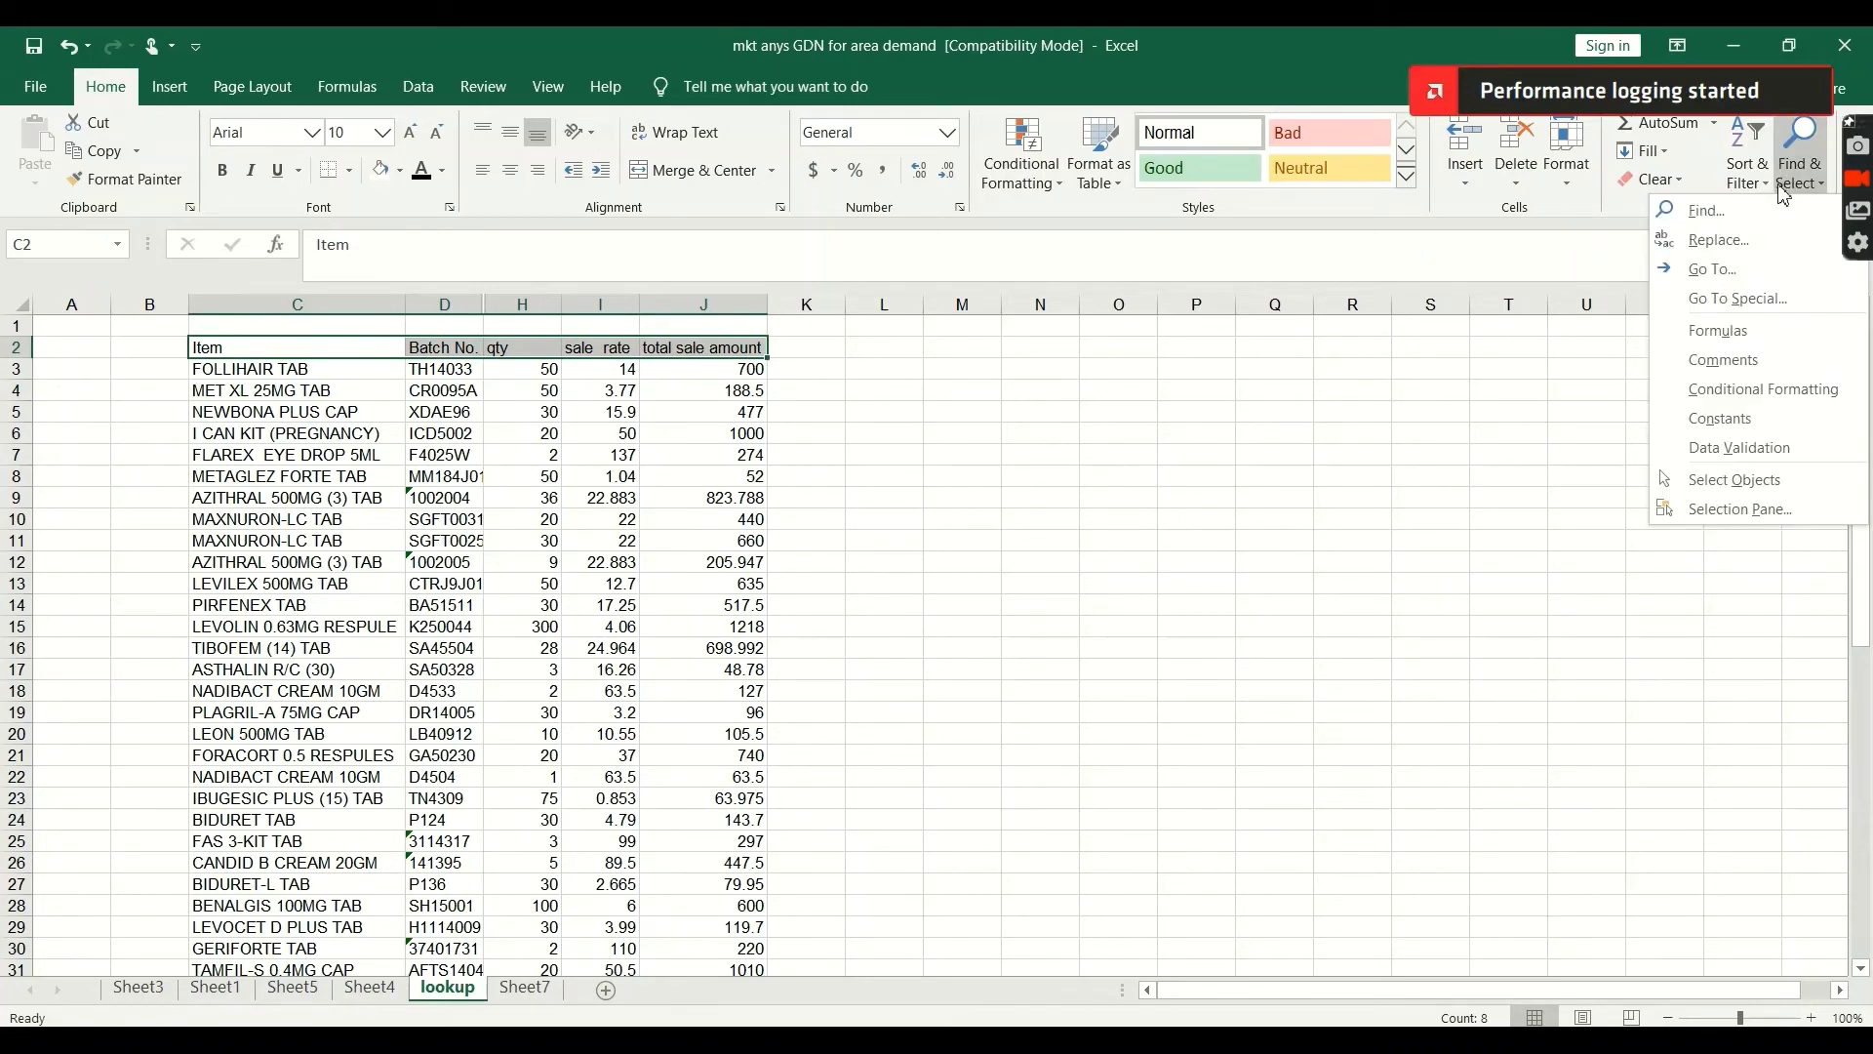
pyautogui.click(1747, 167)
pyautogui.click(1746, 298)
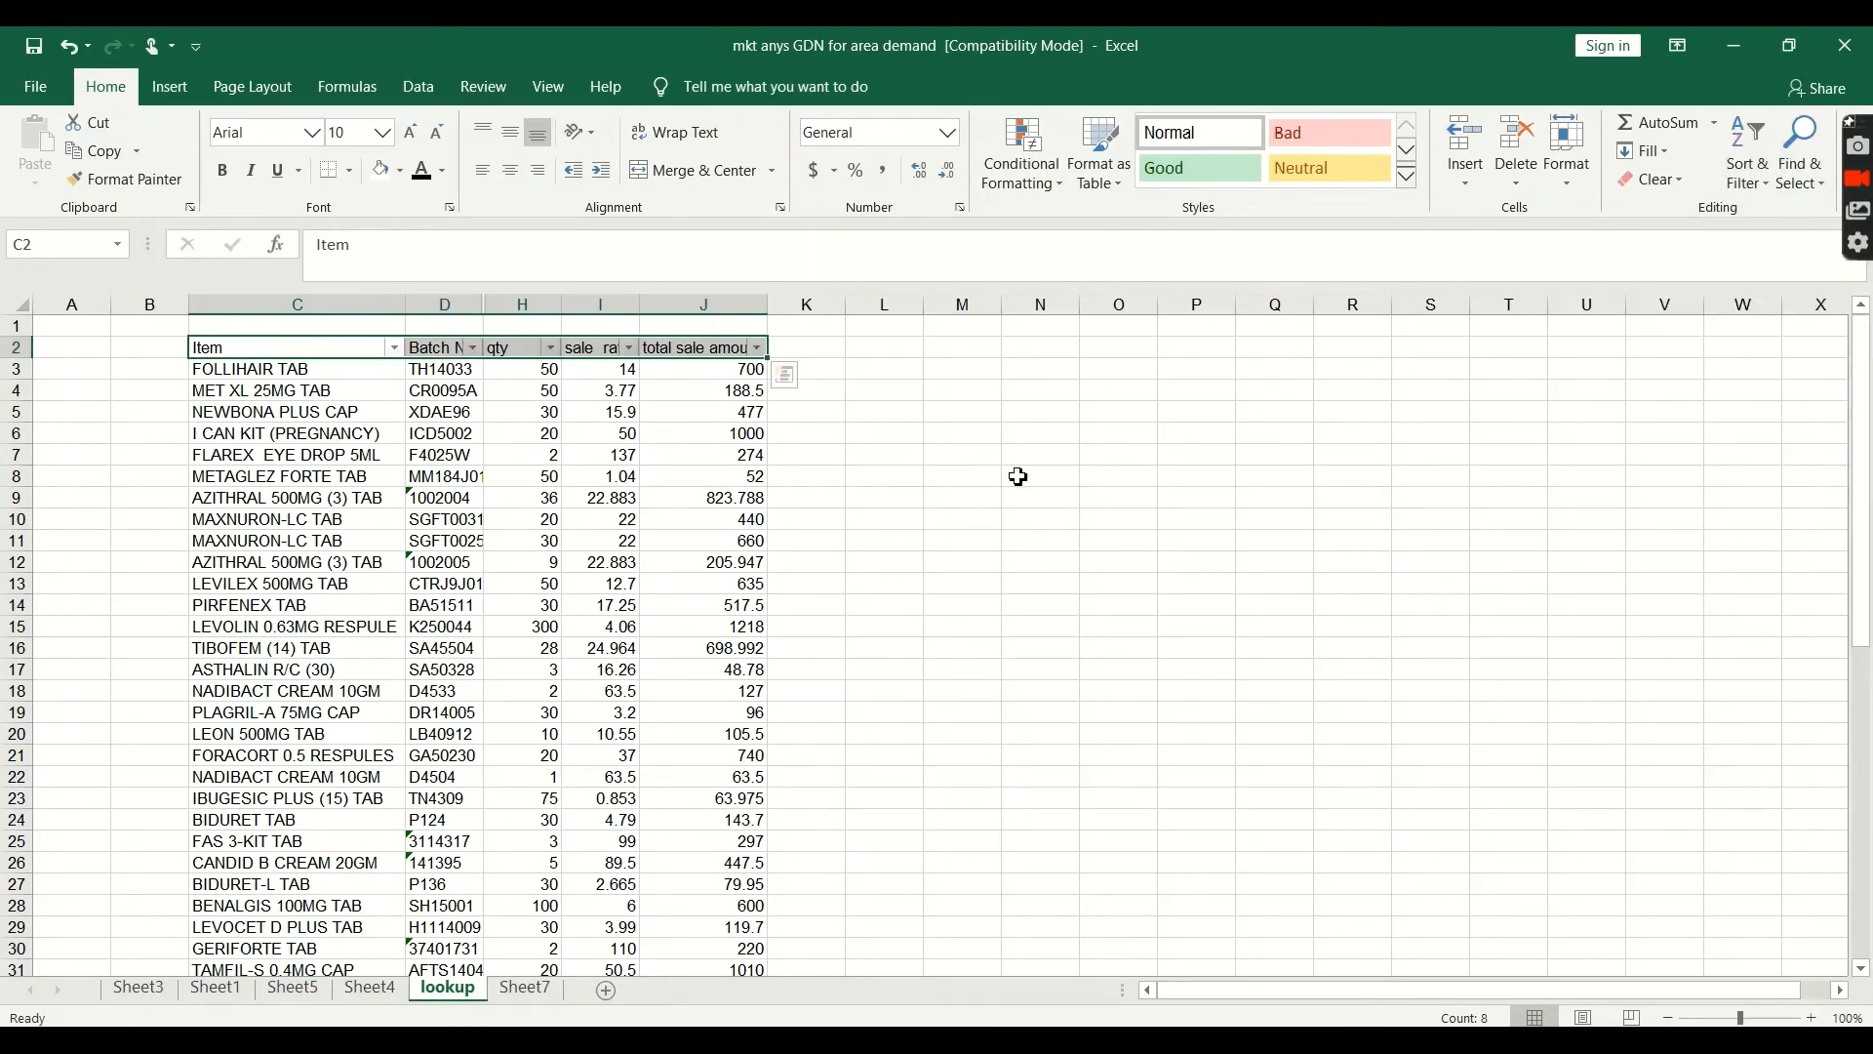
# Sort the item table by total sale amount from largest to smallest and review the sorted rows
pyautogui.click(1017, 476)
pyautogui.click(770, 354)
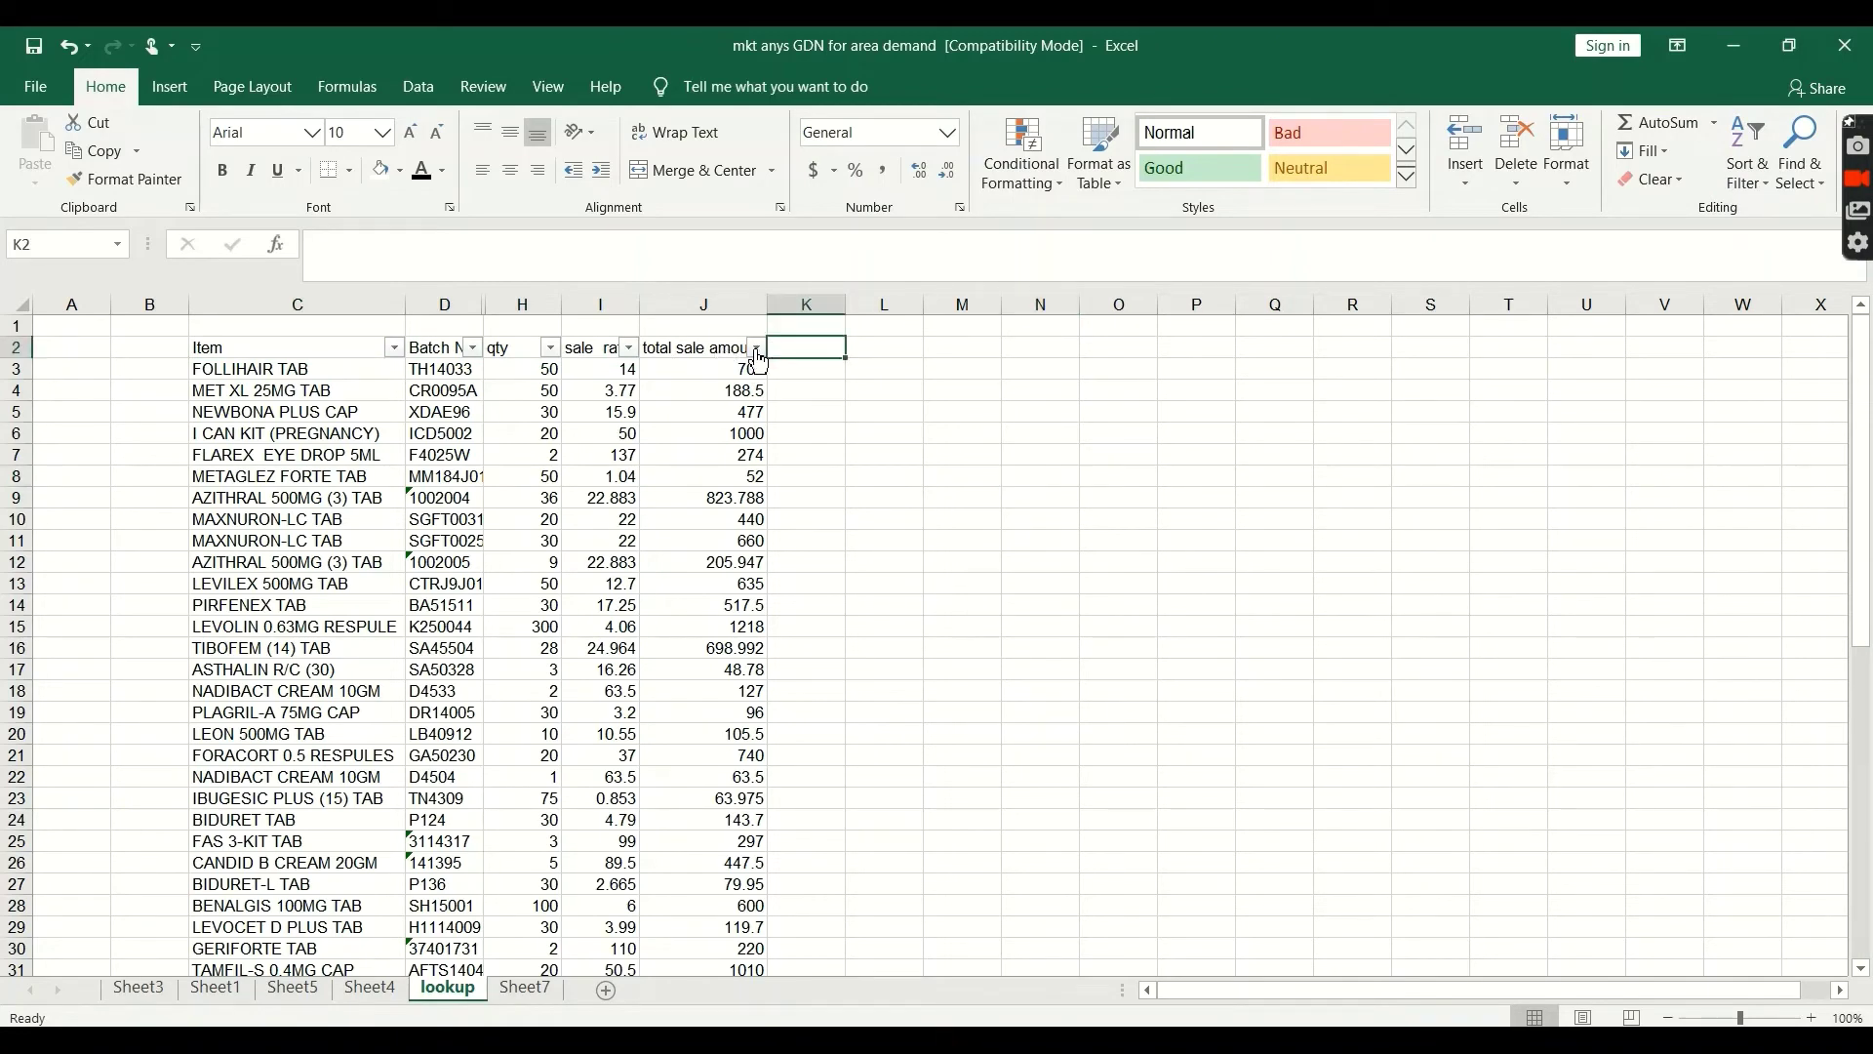
pyautogui.click(757, 348)
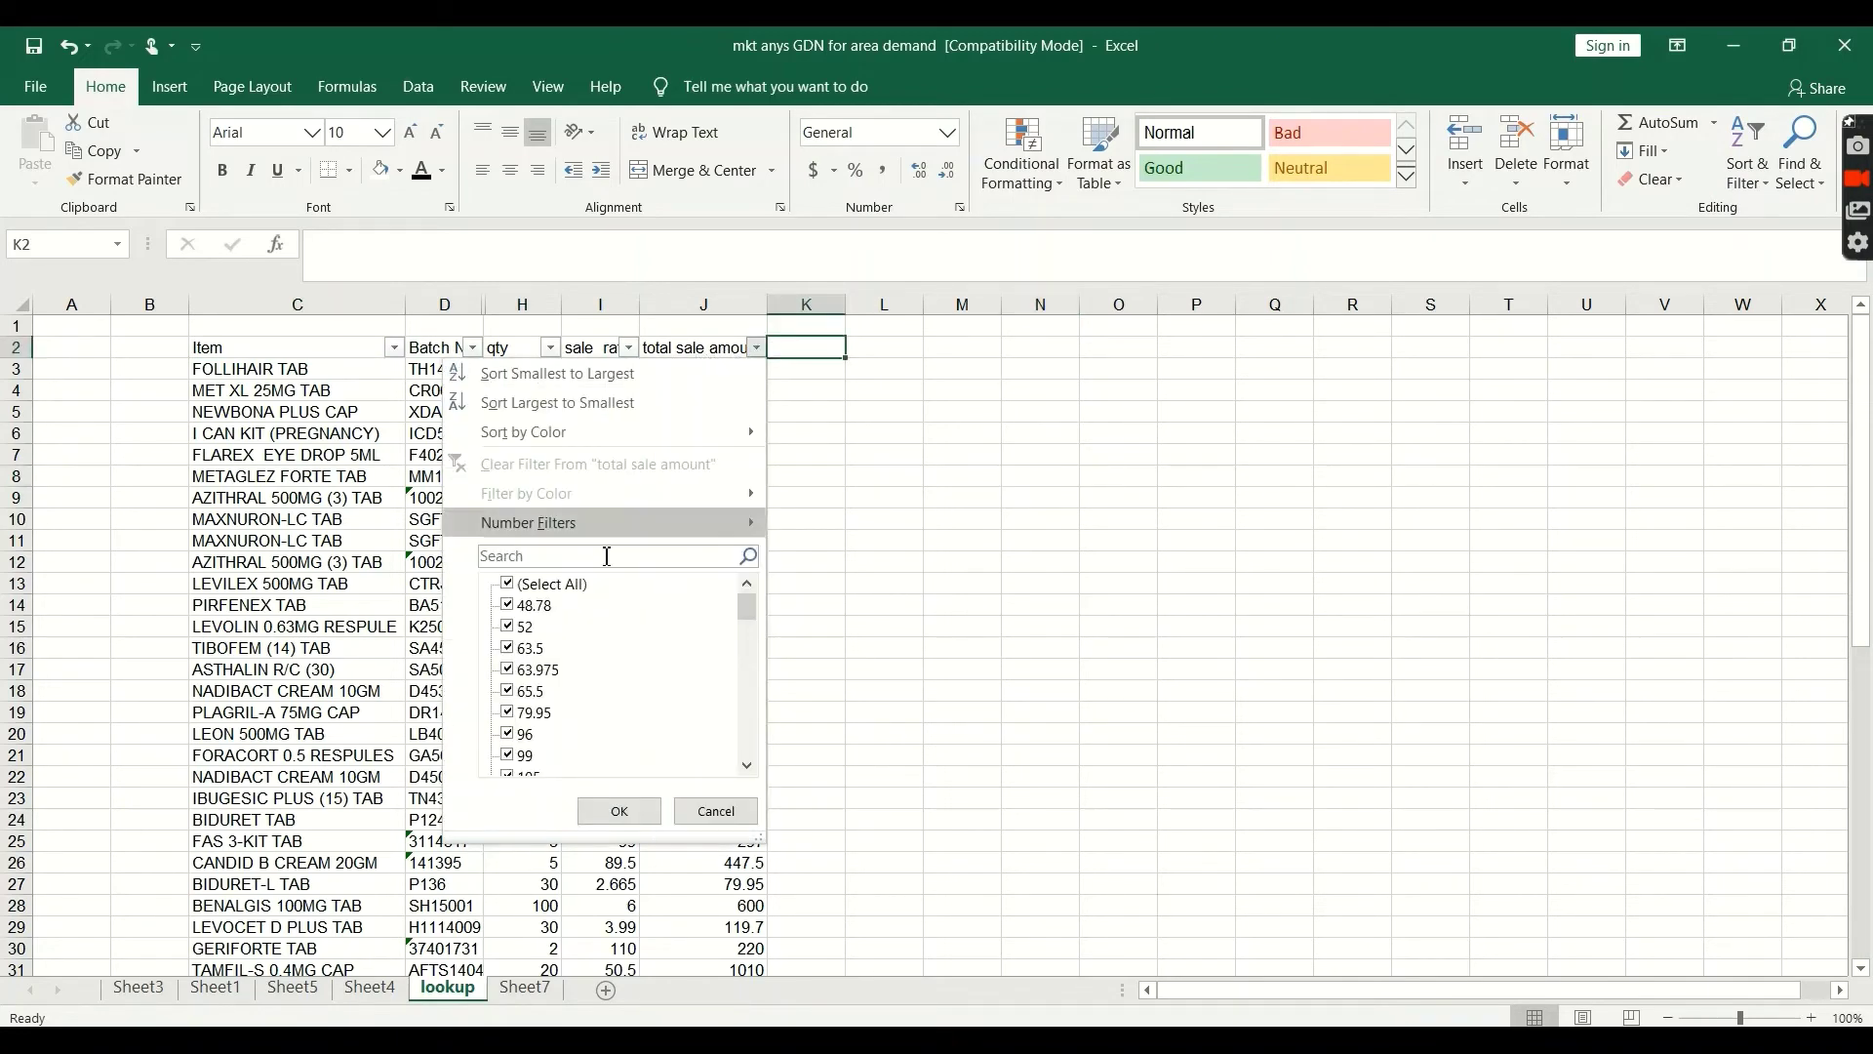
pyautogui.click(568, 403)
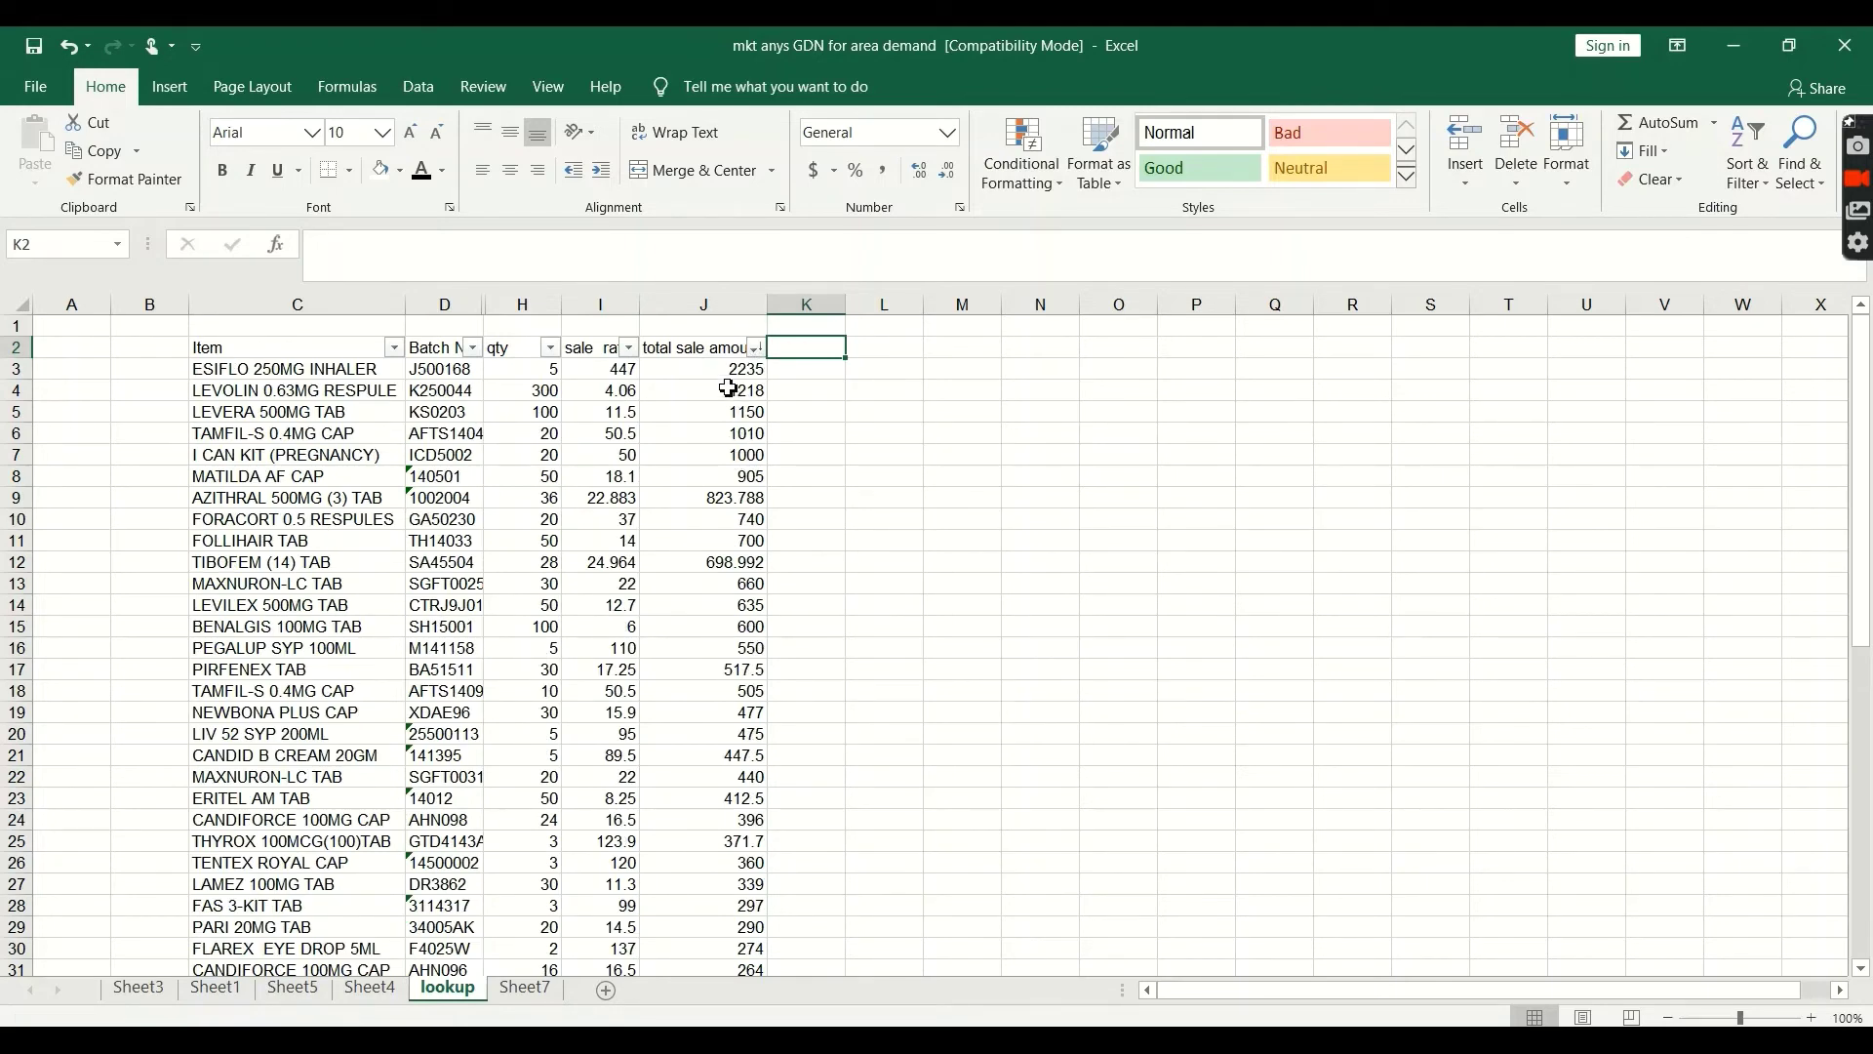
pyautogui.scroll(-6, 728, 389)
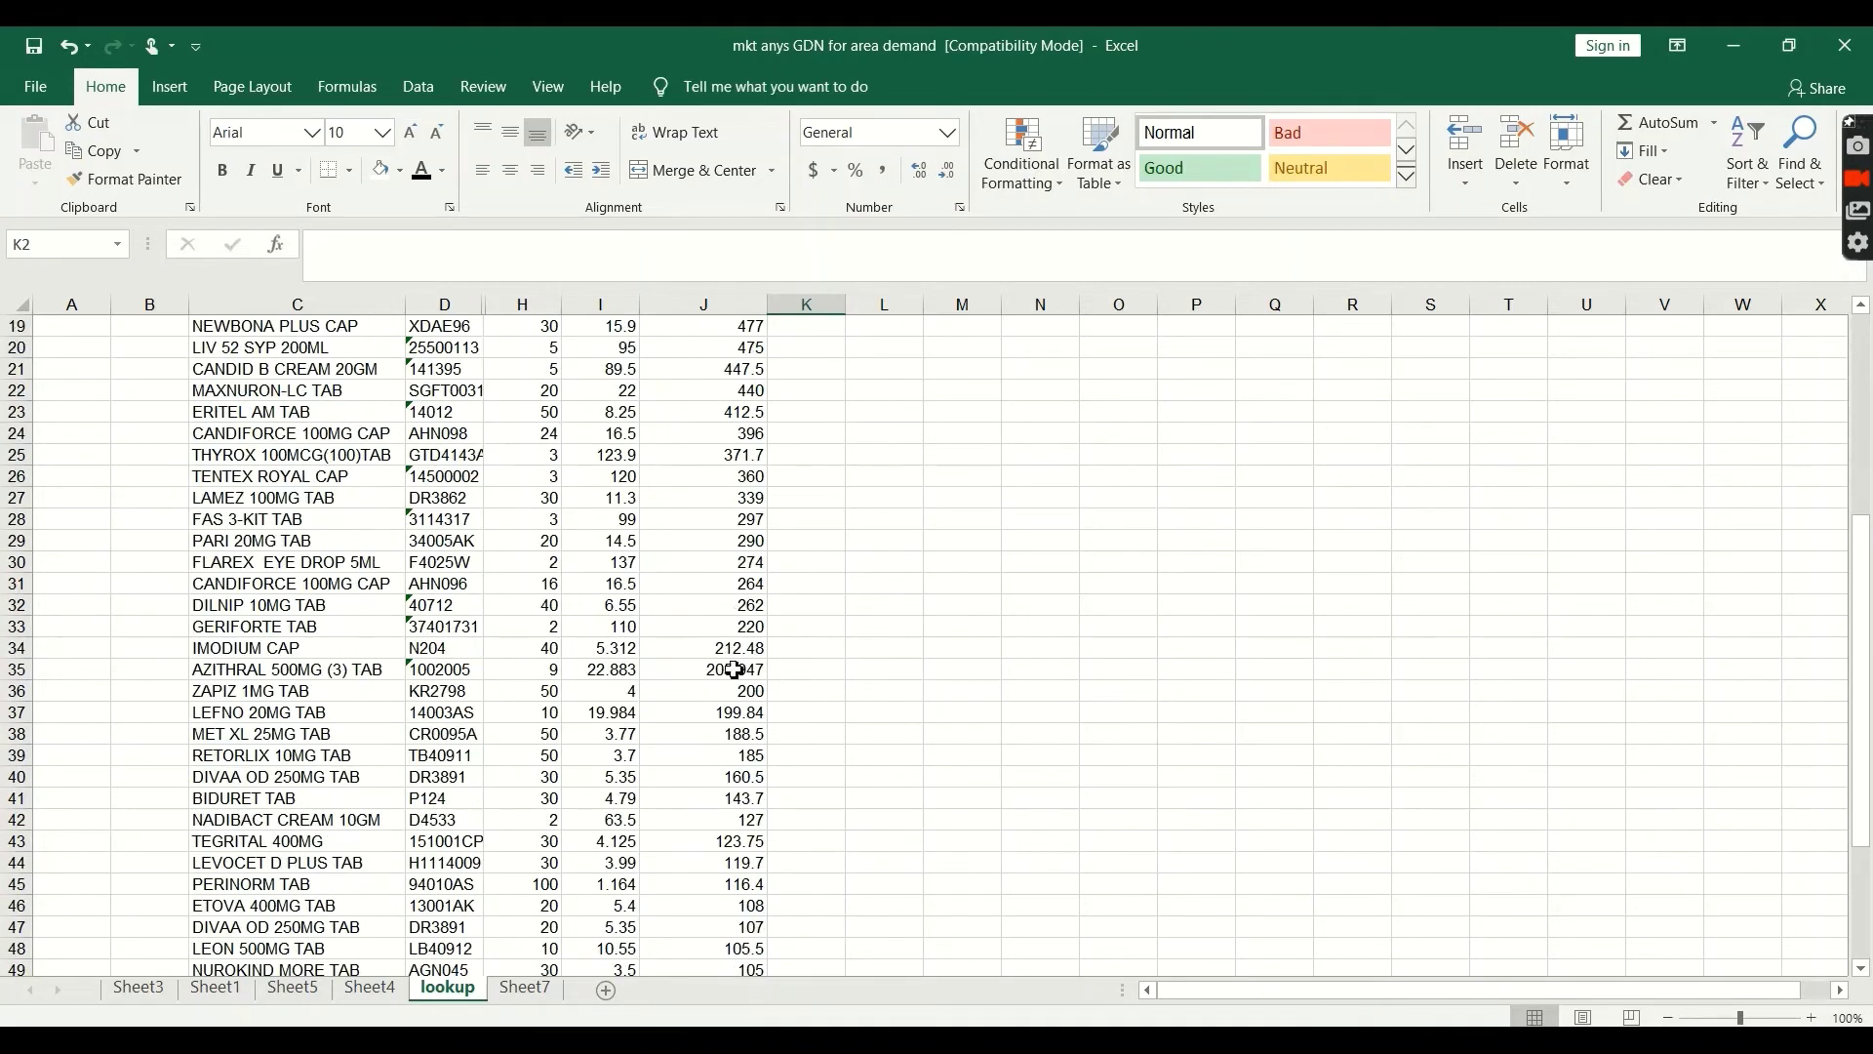
pyautogui.scroll(6, 739, 655)
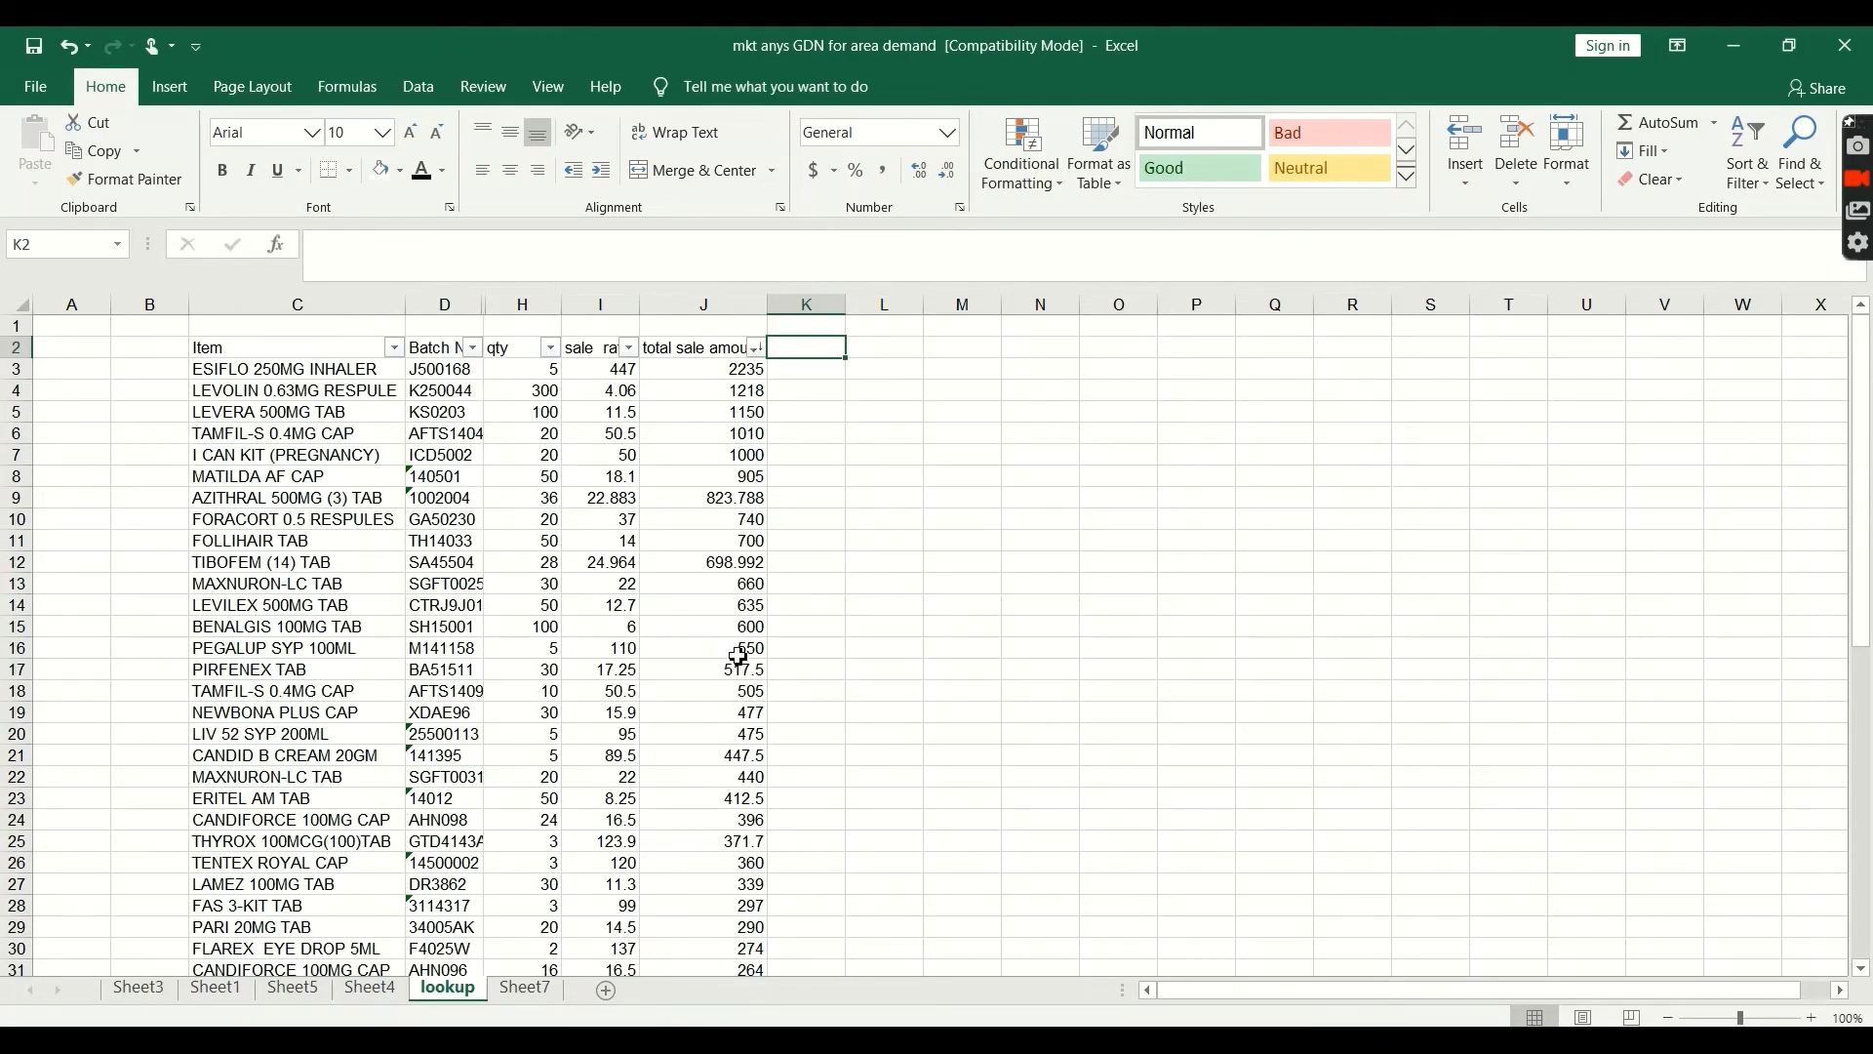
pyautogui.click(757, 349)
pyautogui.click(619, 809)
# Try to add a Between highlight rule with a lower limit of 300 while only K2 is selected
pyautogui.click(1027, 174)
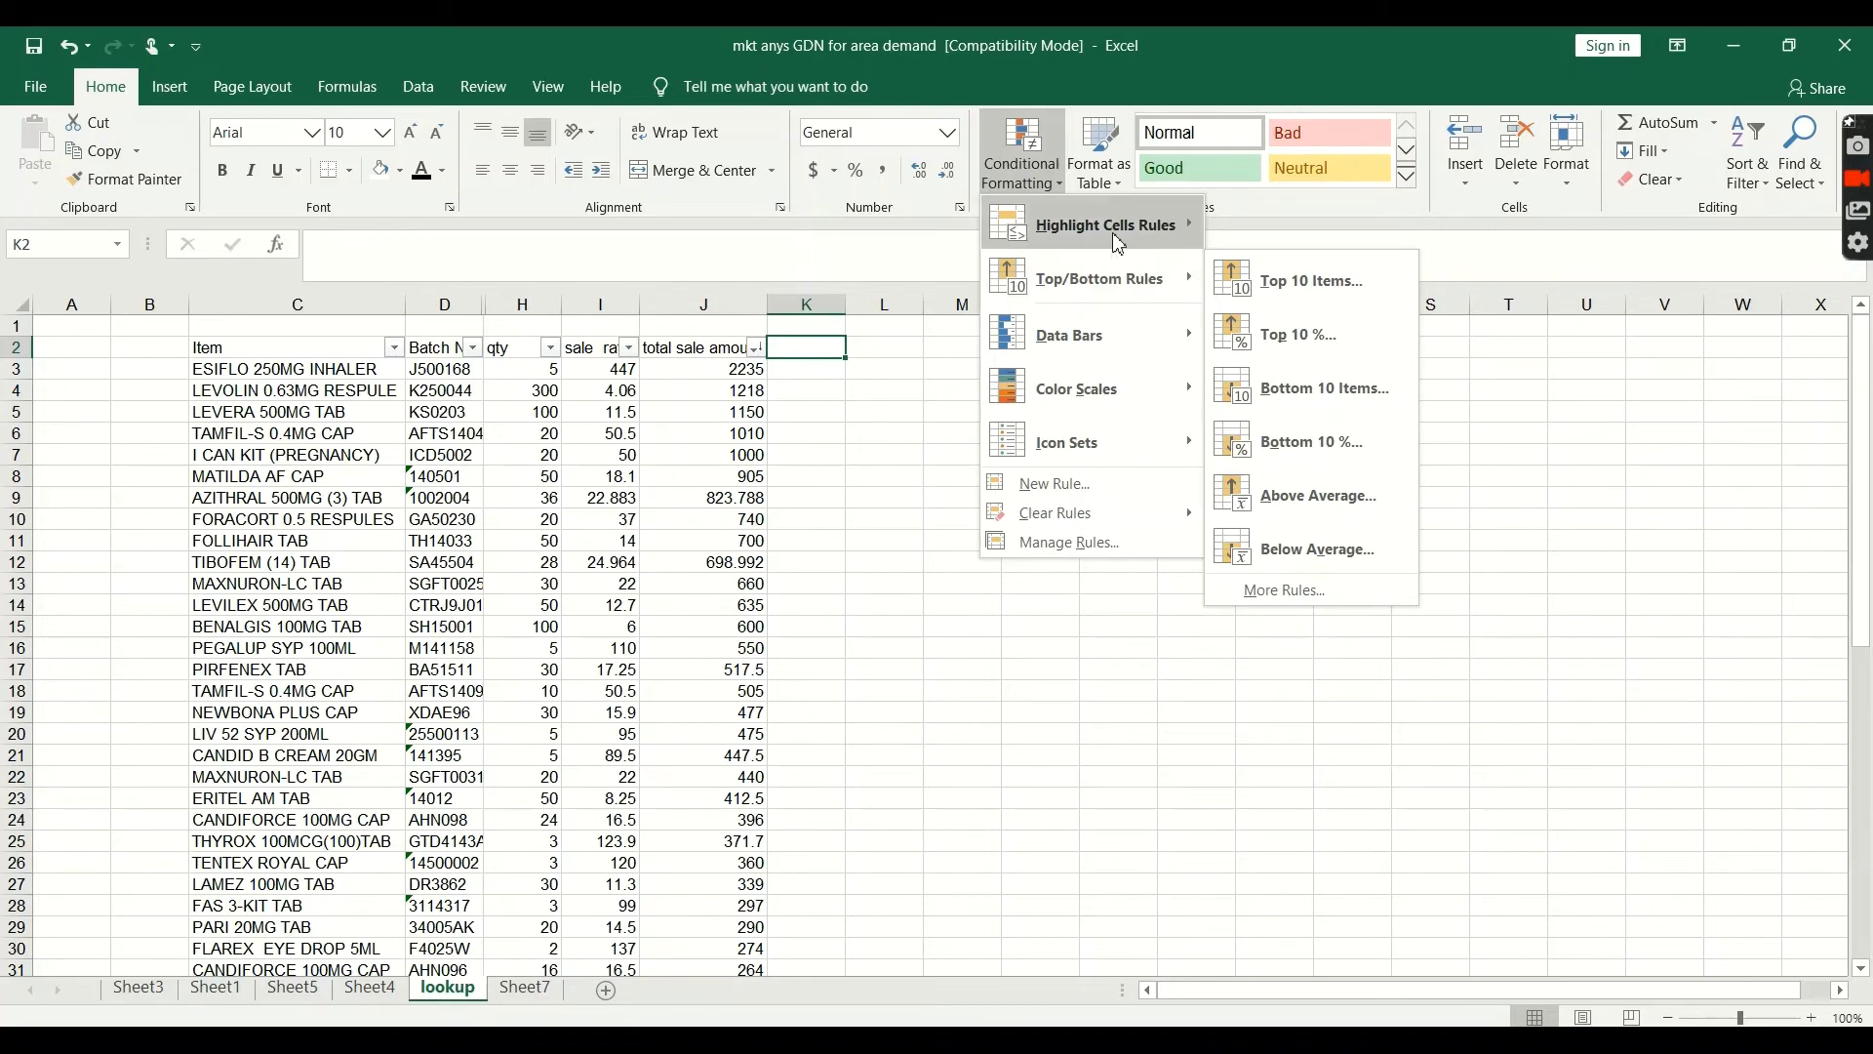
pyautogui.moveTo(1113, 230)
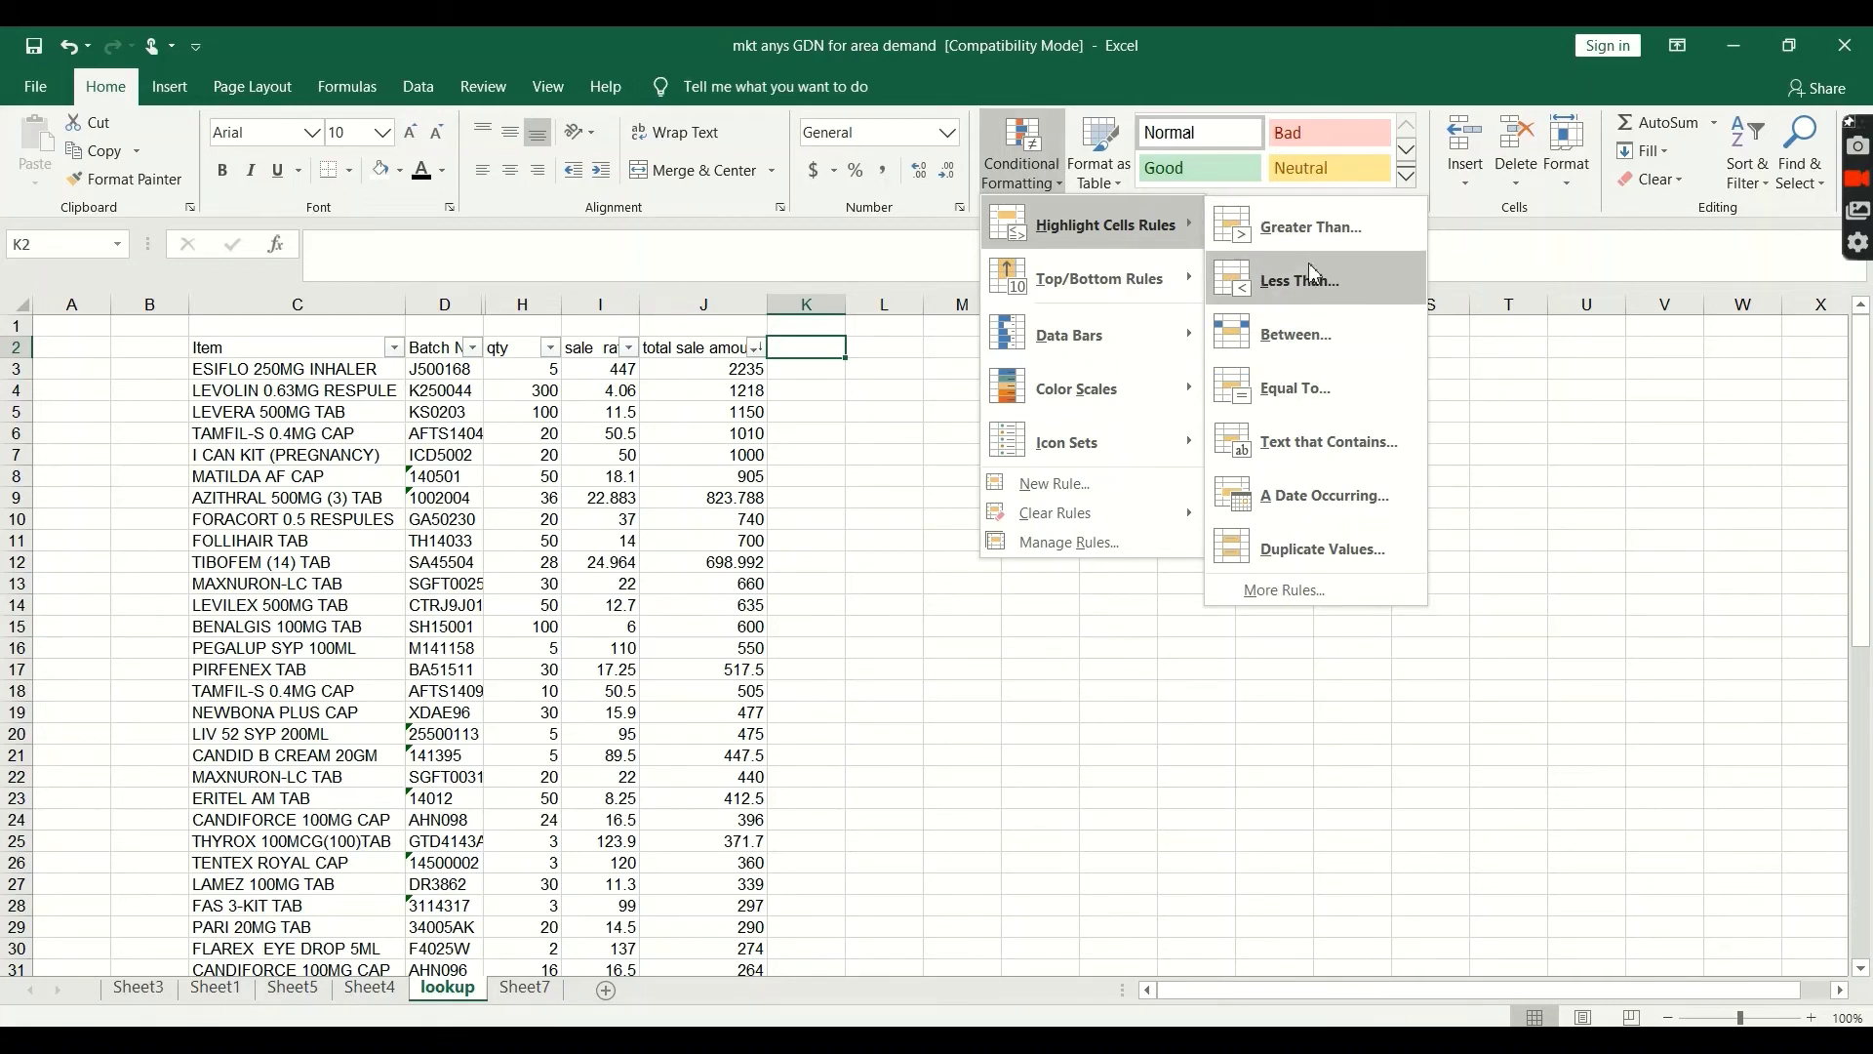
pyautogui.click(1300, 334)
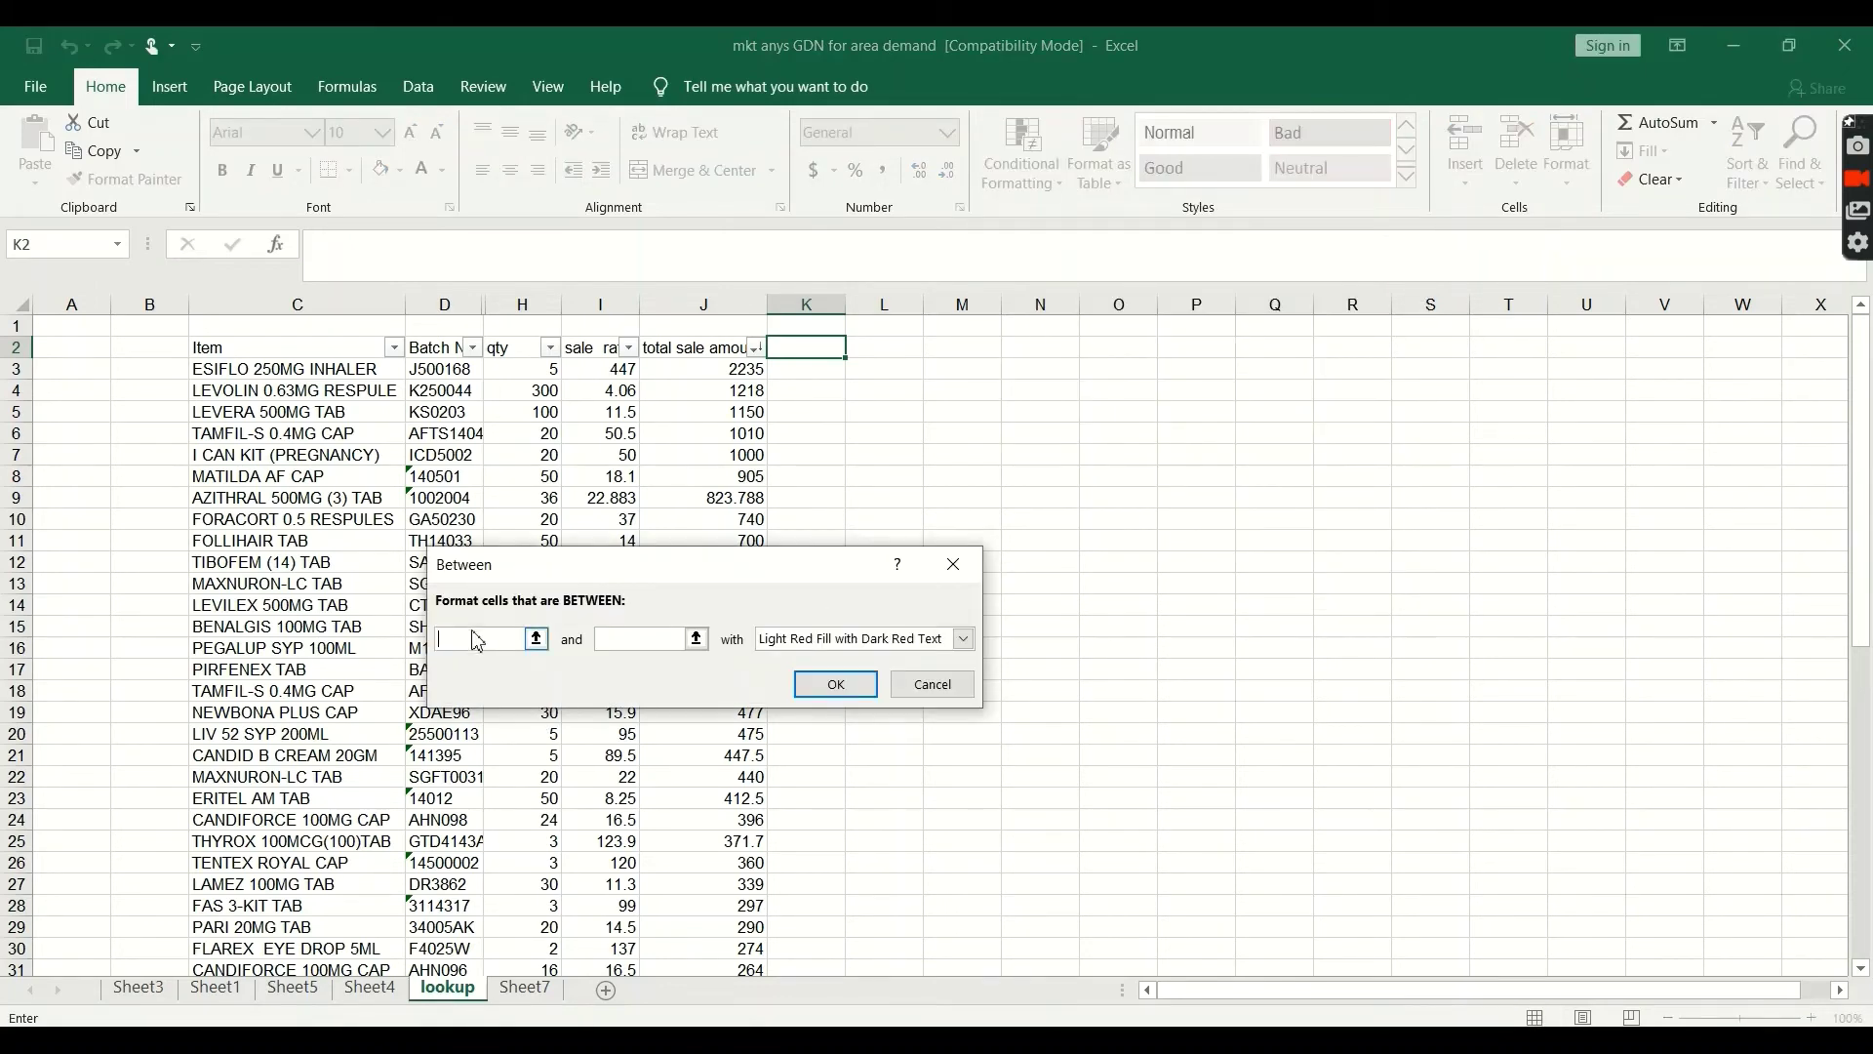
pyautogui.write('300')
pyautogui.press('Tab')
pyautogui.click(836, 683)
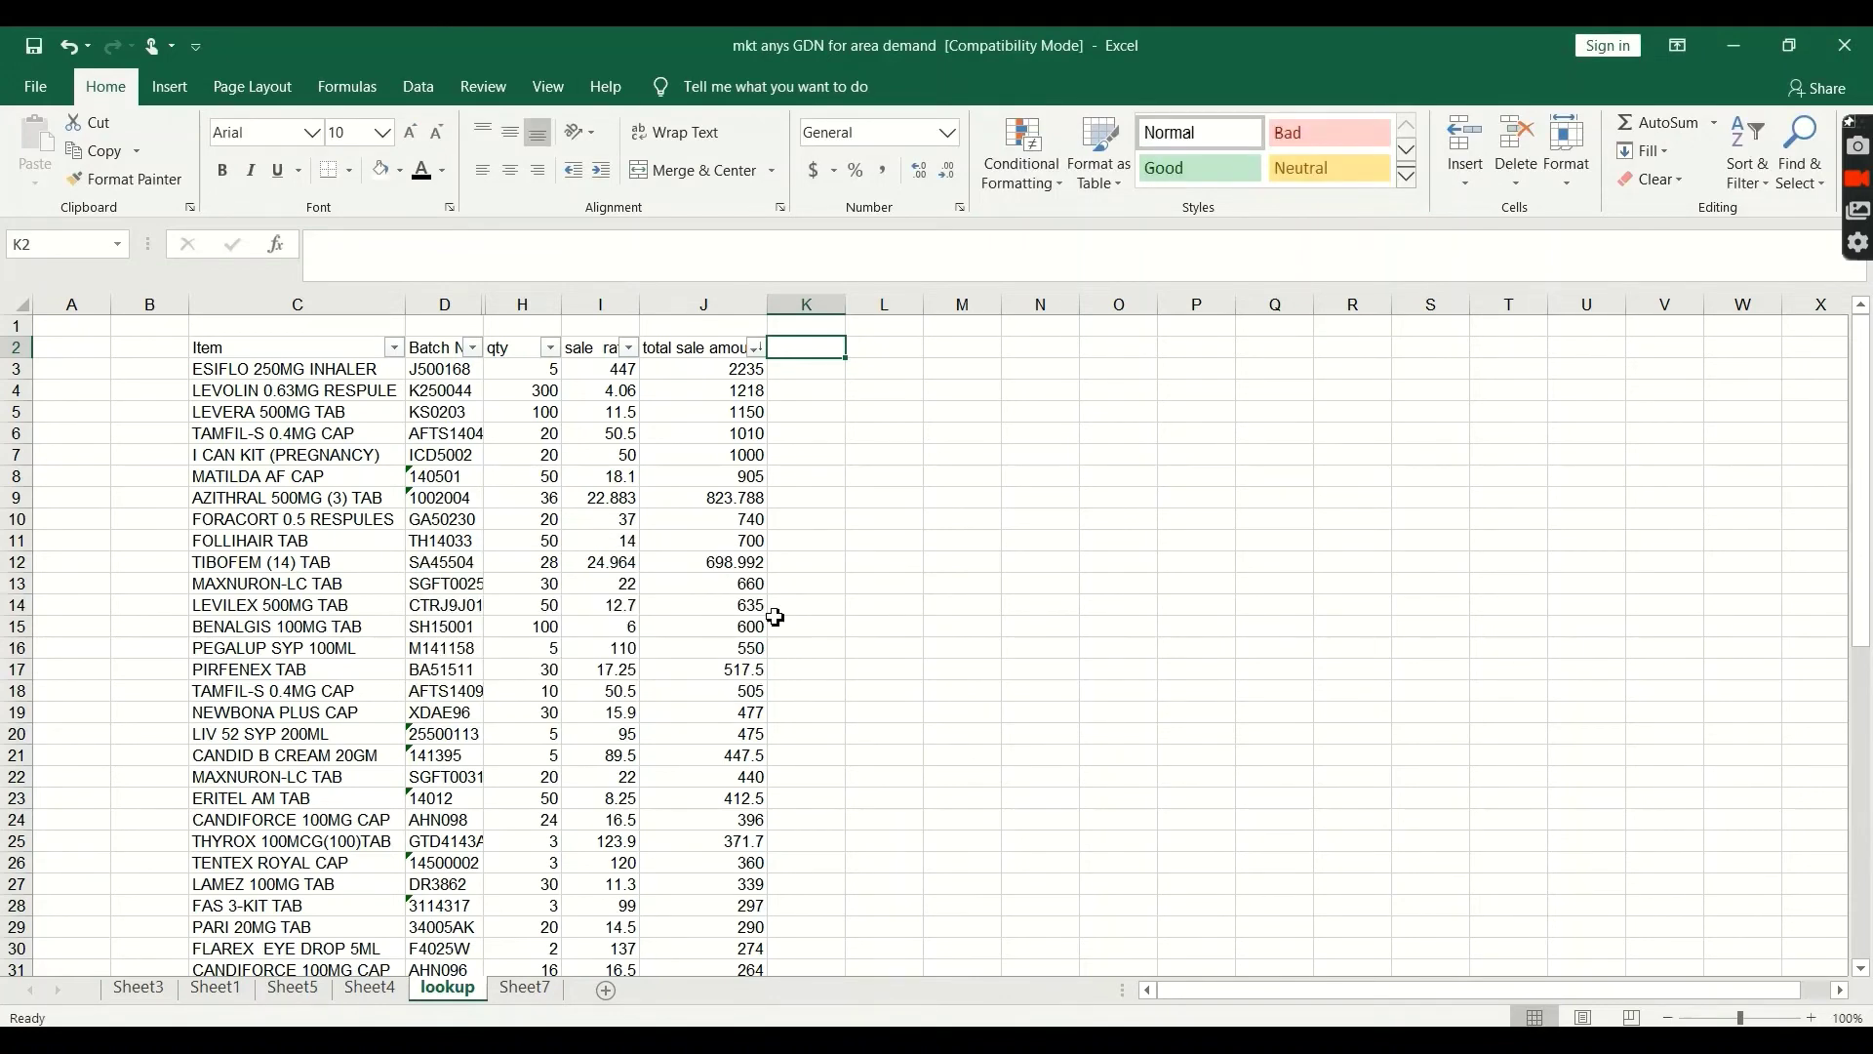
pyautogui.scroll(-8, 774, 617)
pyautogui.scroll(7, 769, 598)
pyautogui.click(732, 395)
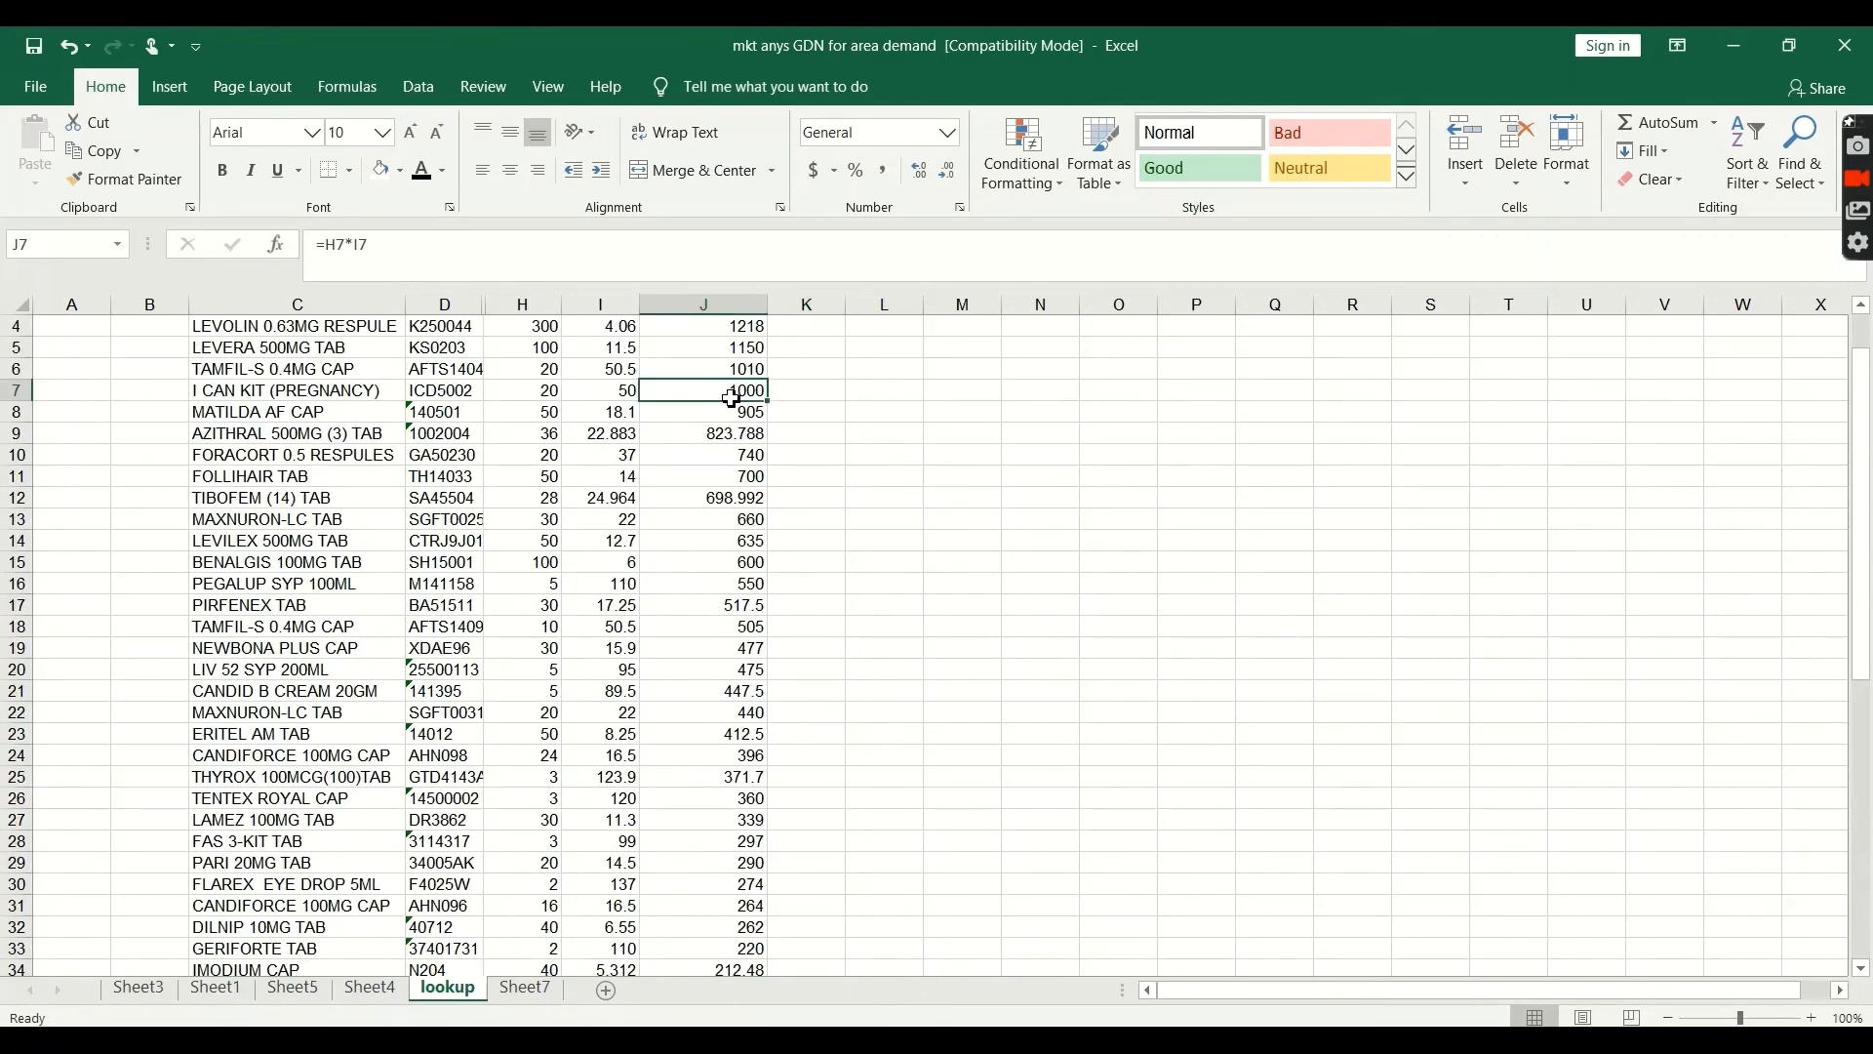
pyautogui.scroll(1, 731, 398)
# Highlight values between 300 and 1000 in column J with Light Red Fill with Dark Red Text and check the list
pyautogui.click(758, 349)
pyautogui.click(701, 308)
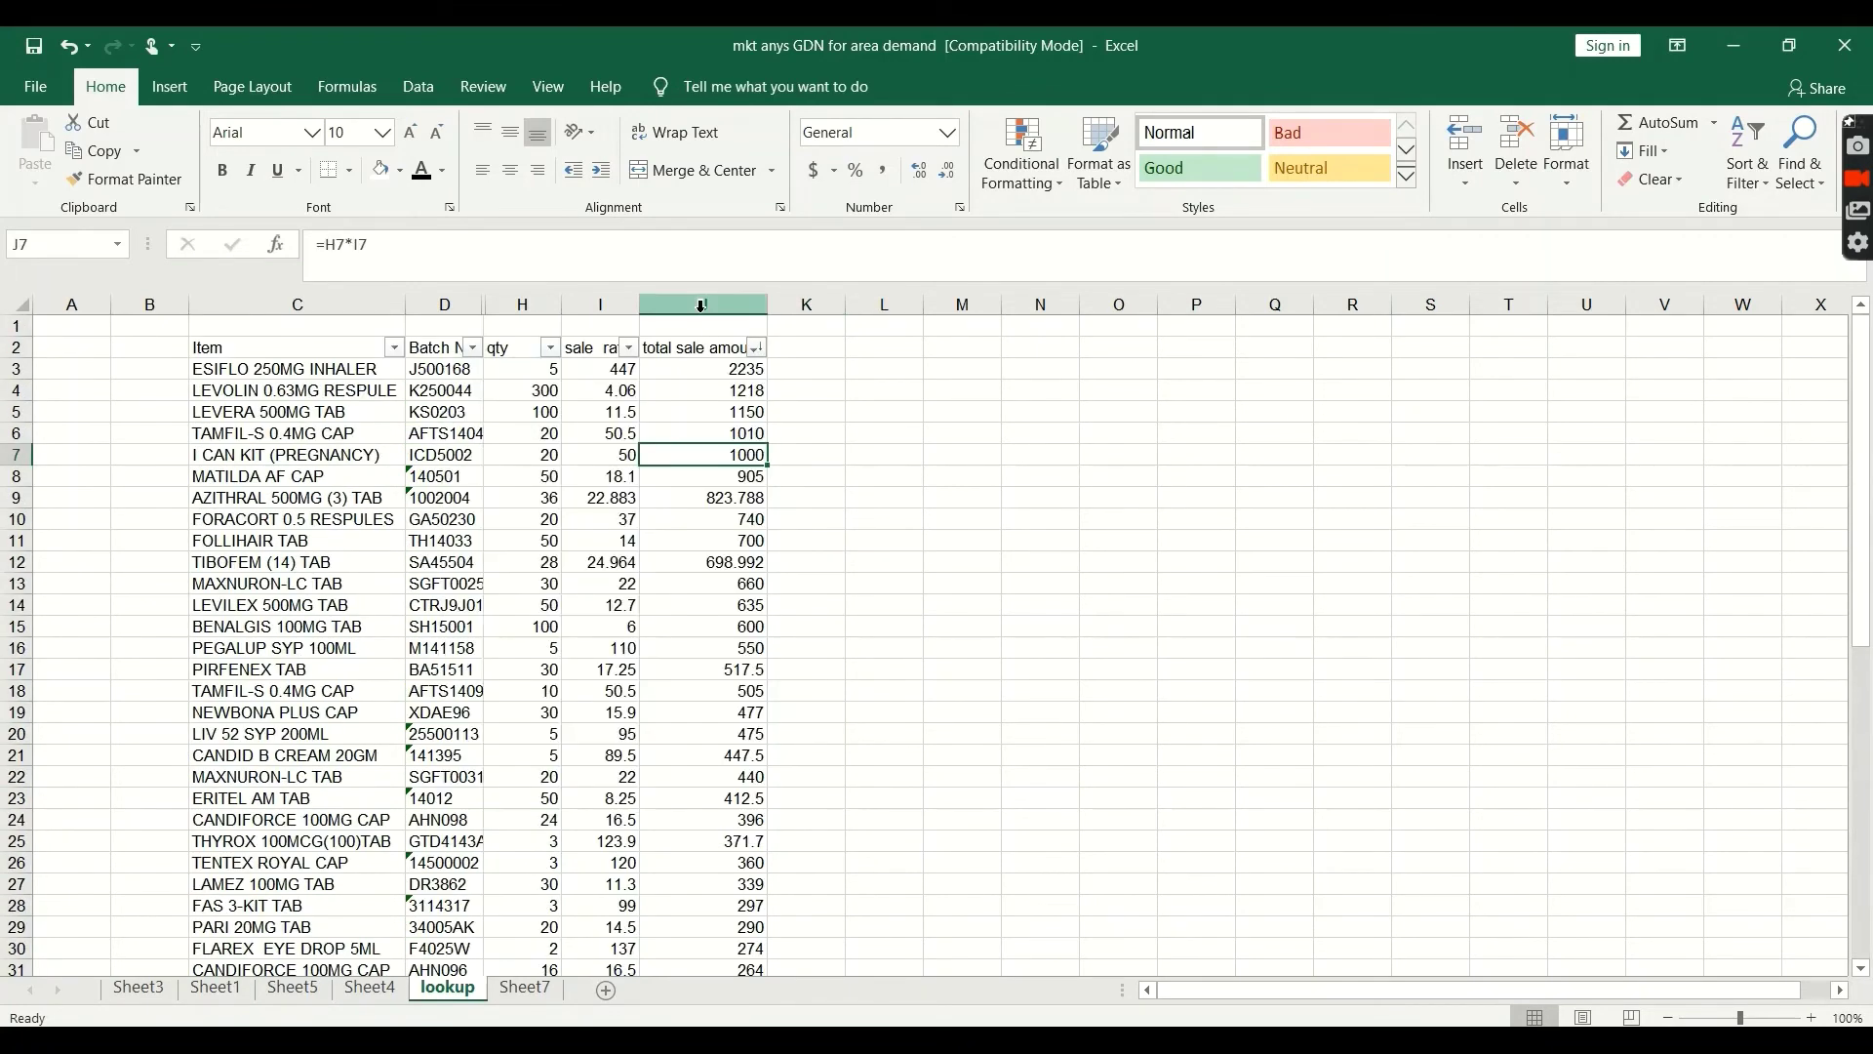
pyautogui.click(702, 307)
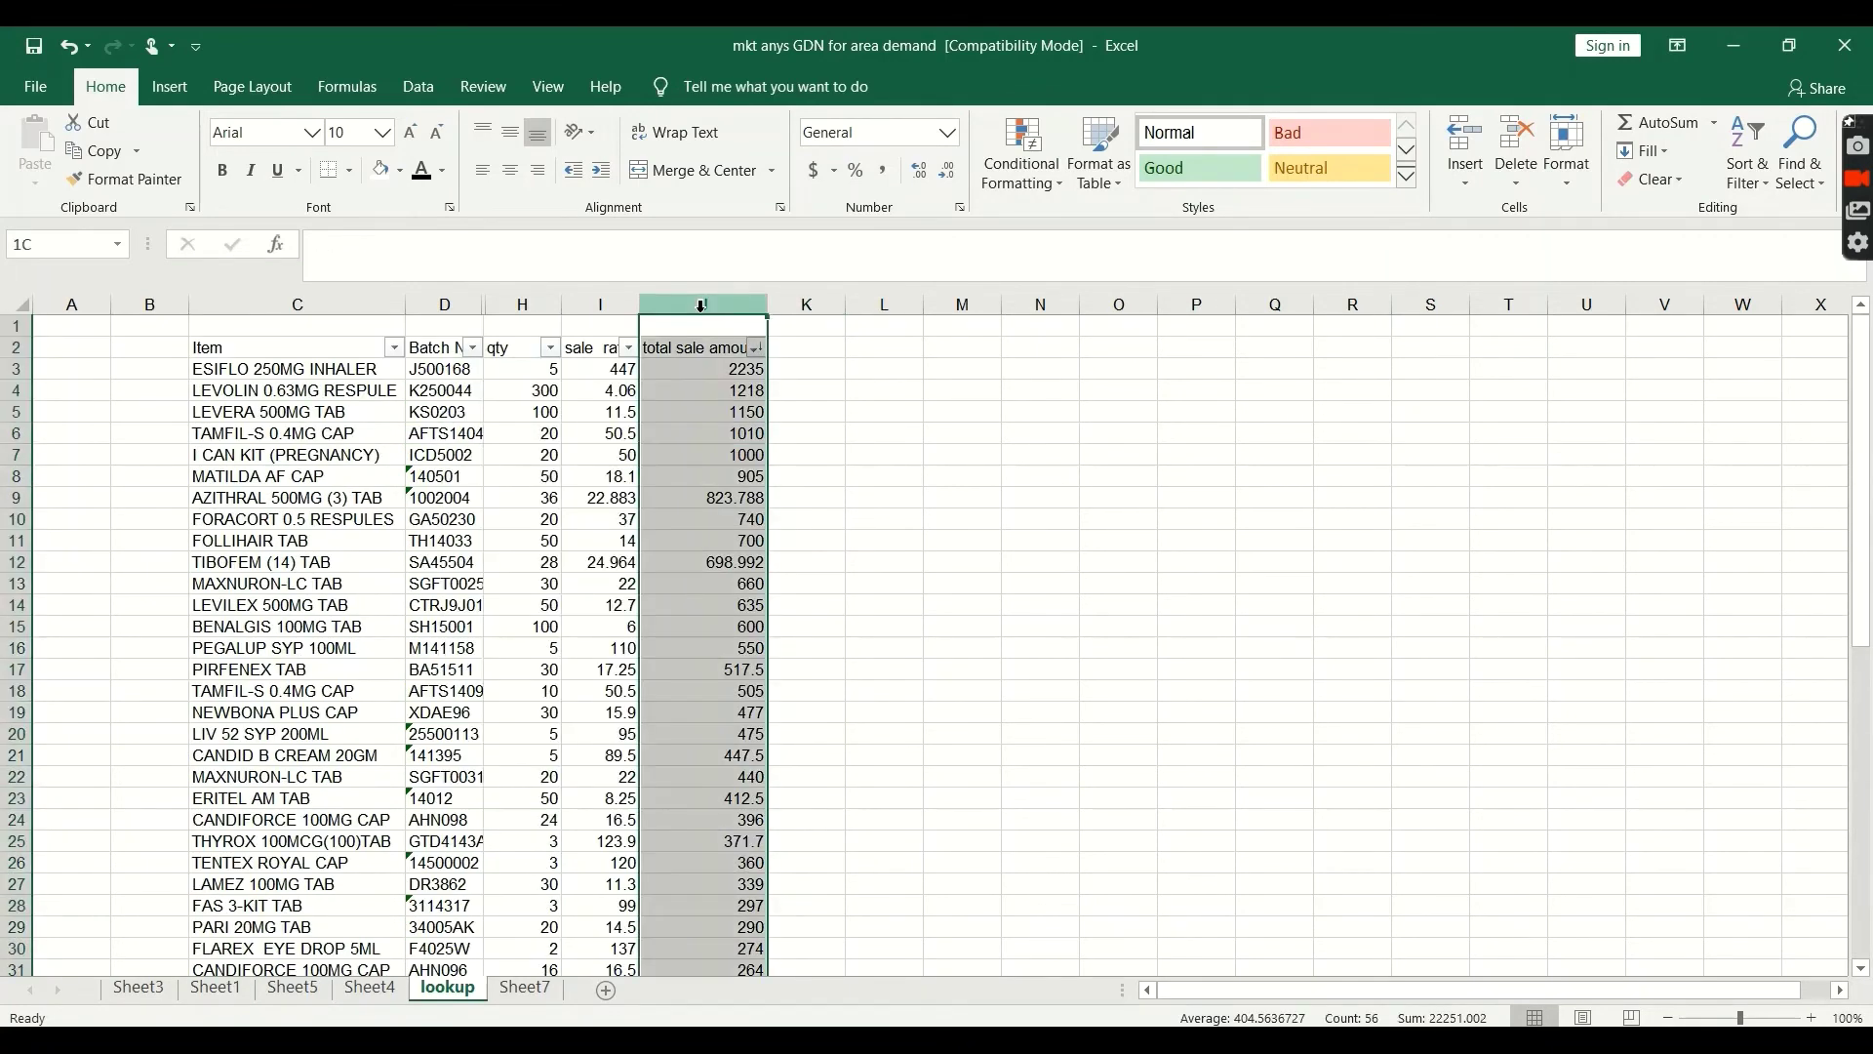
pyautogui.click(1021, 156)
pyautogui.moveTo(1100, 281)
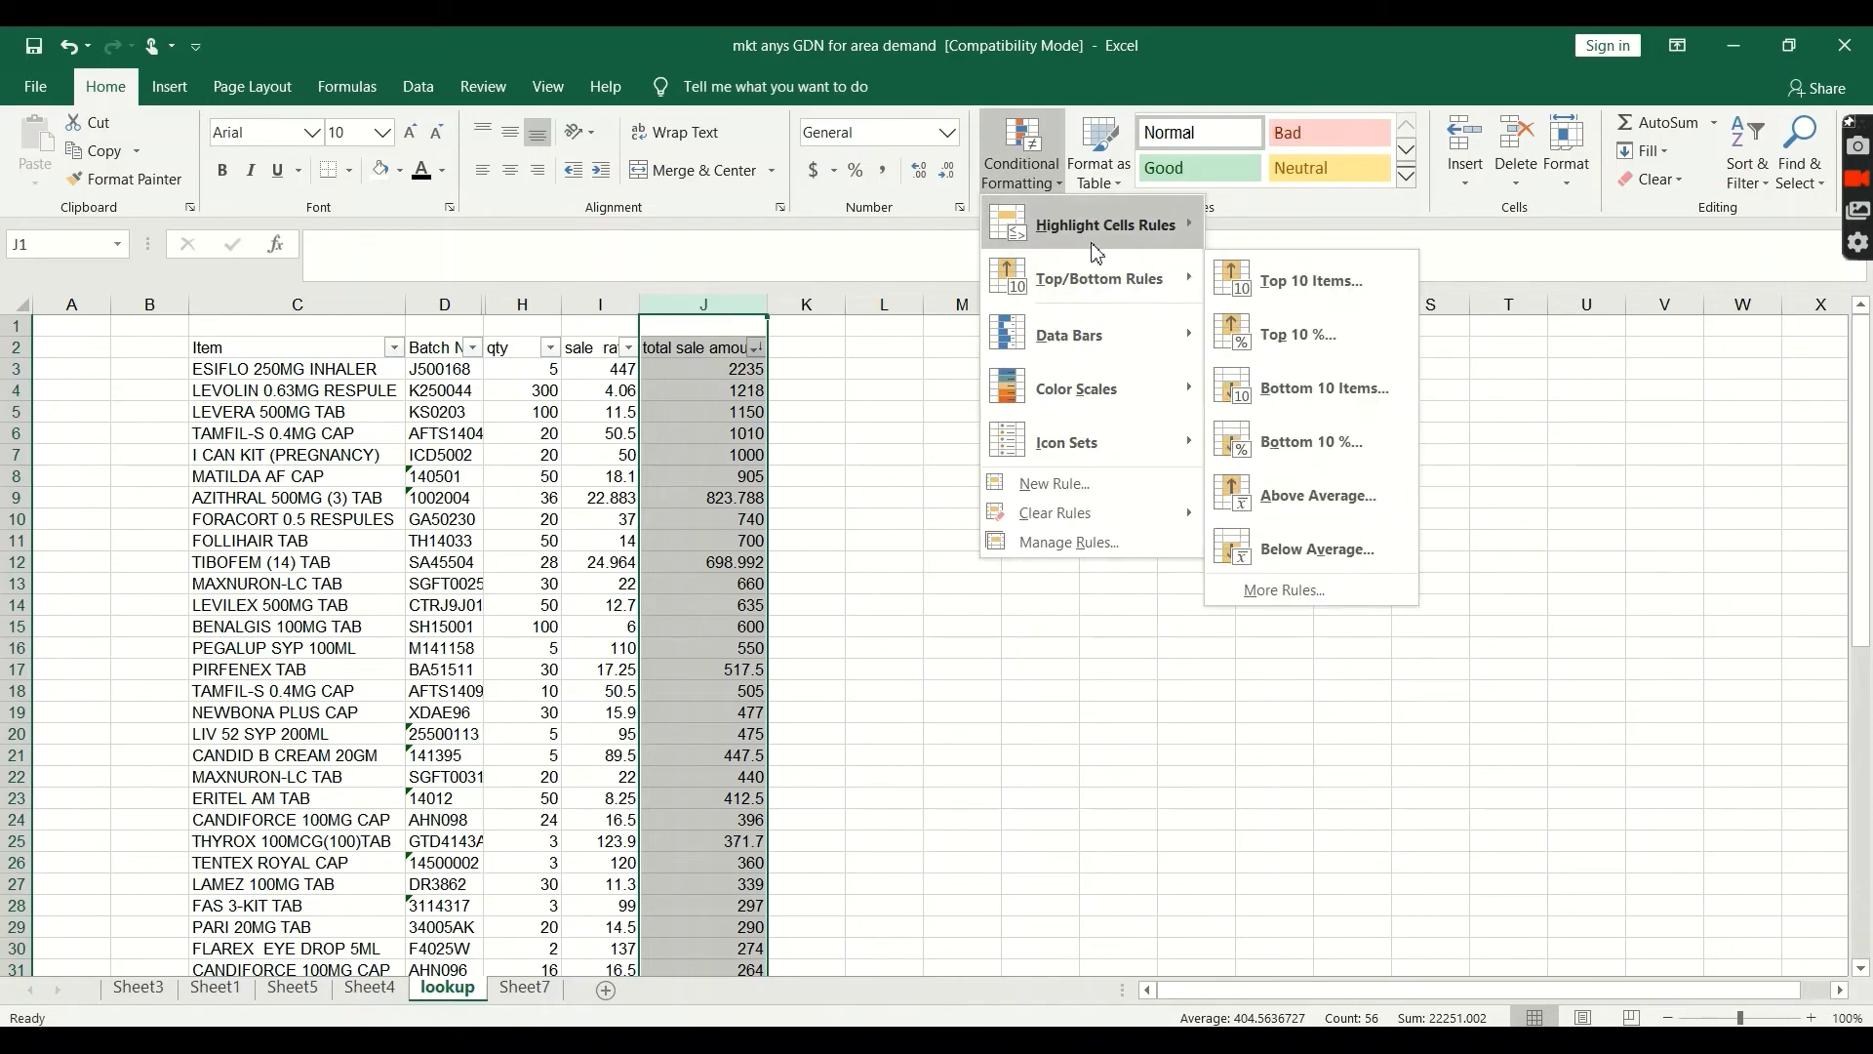
pyautogui.click(1285, 344)
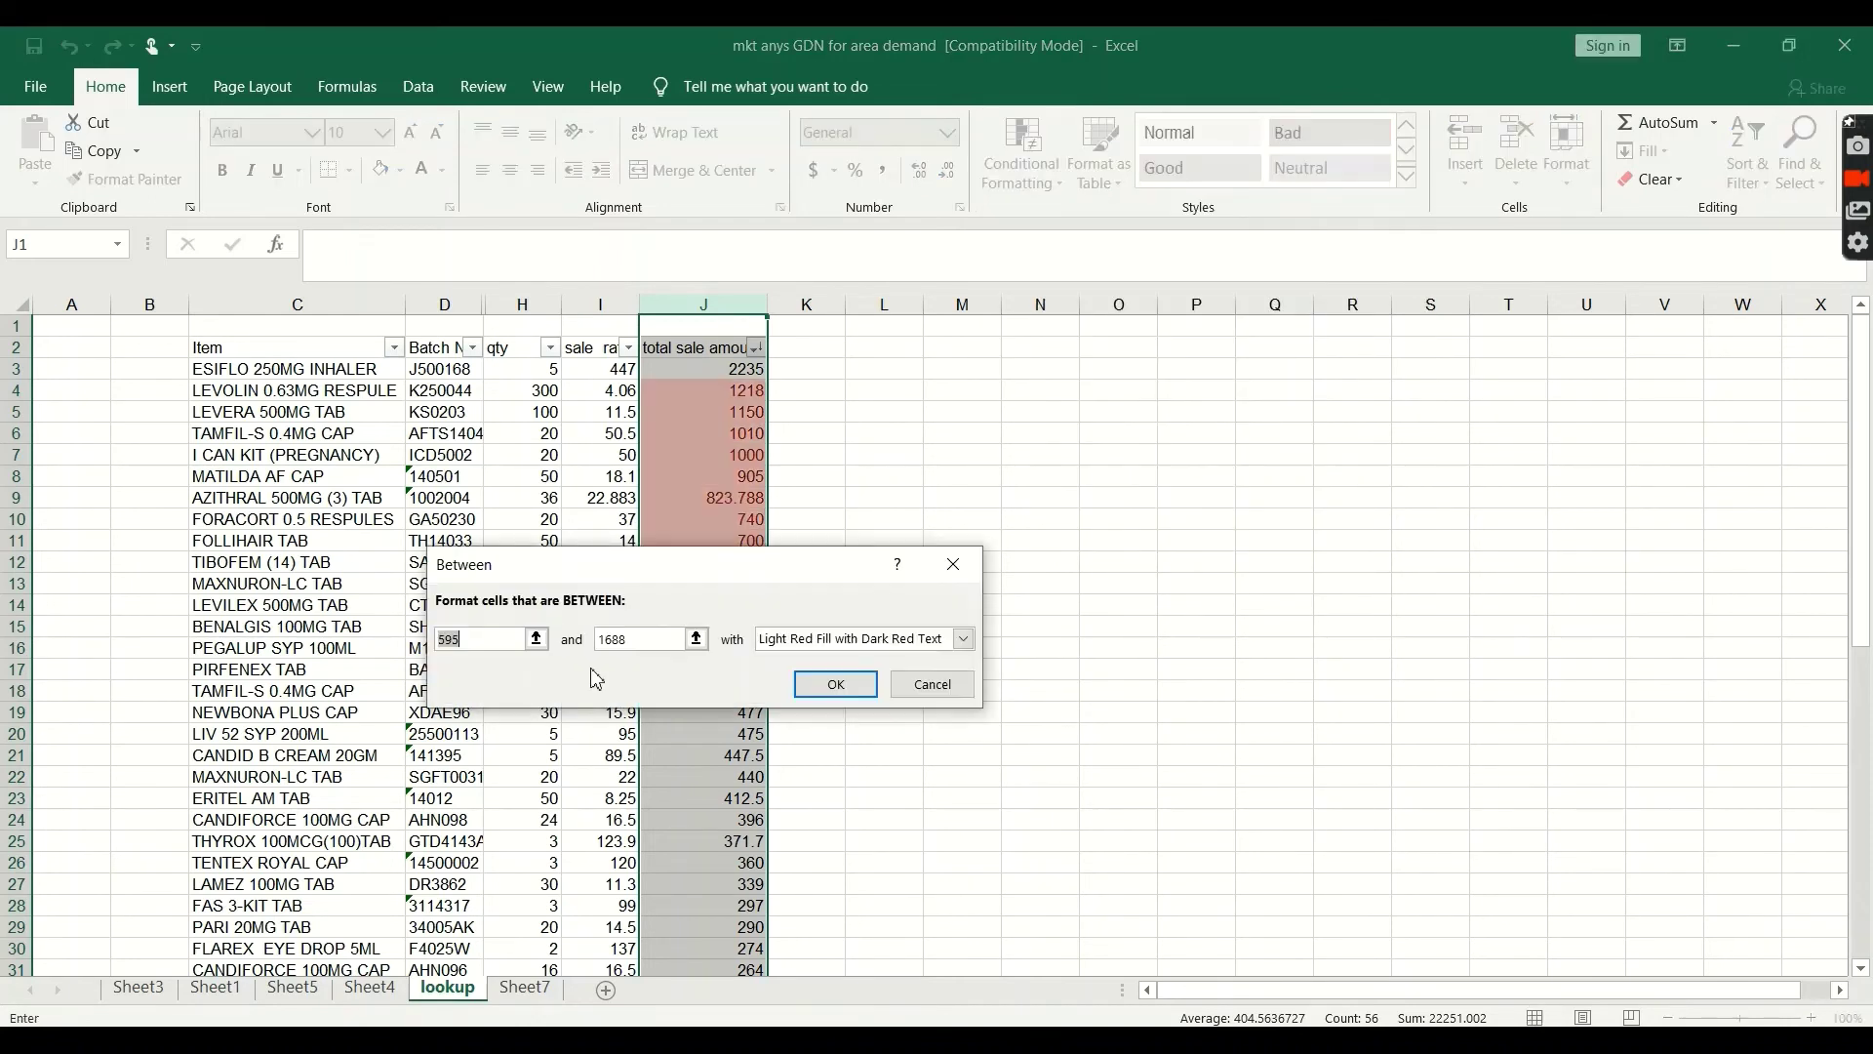
pyautogui.write('300')
pyautogui.press('Tab')
pyautogui.write('1000')
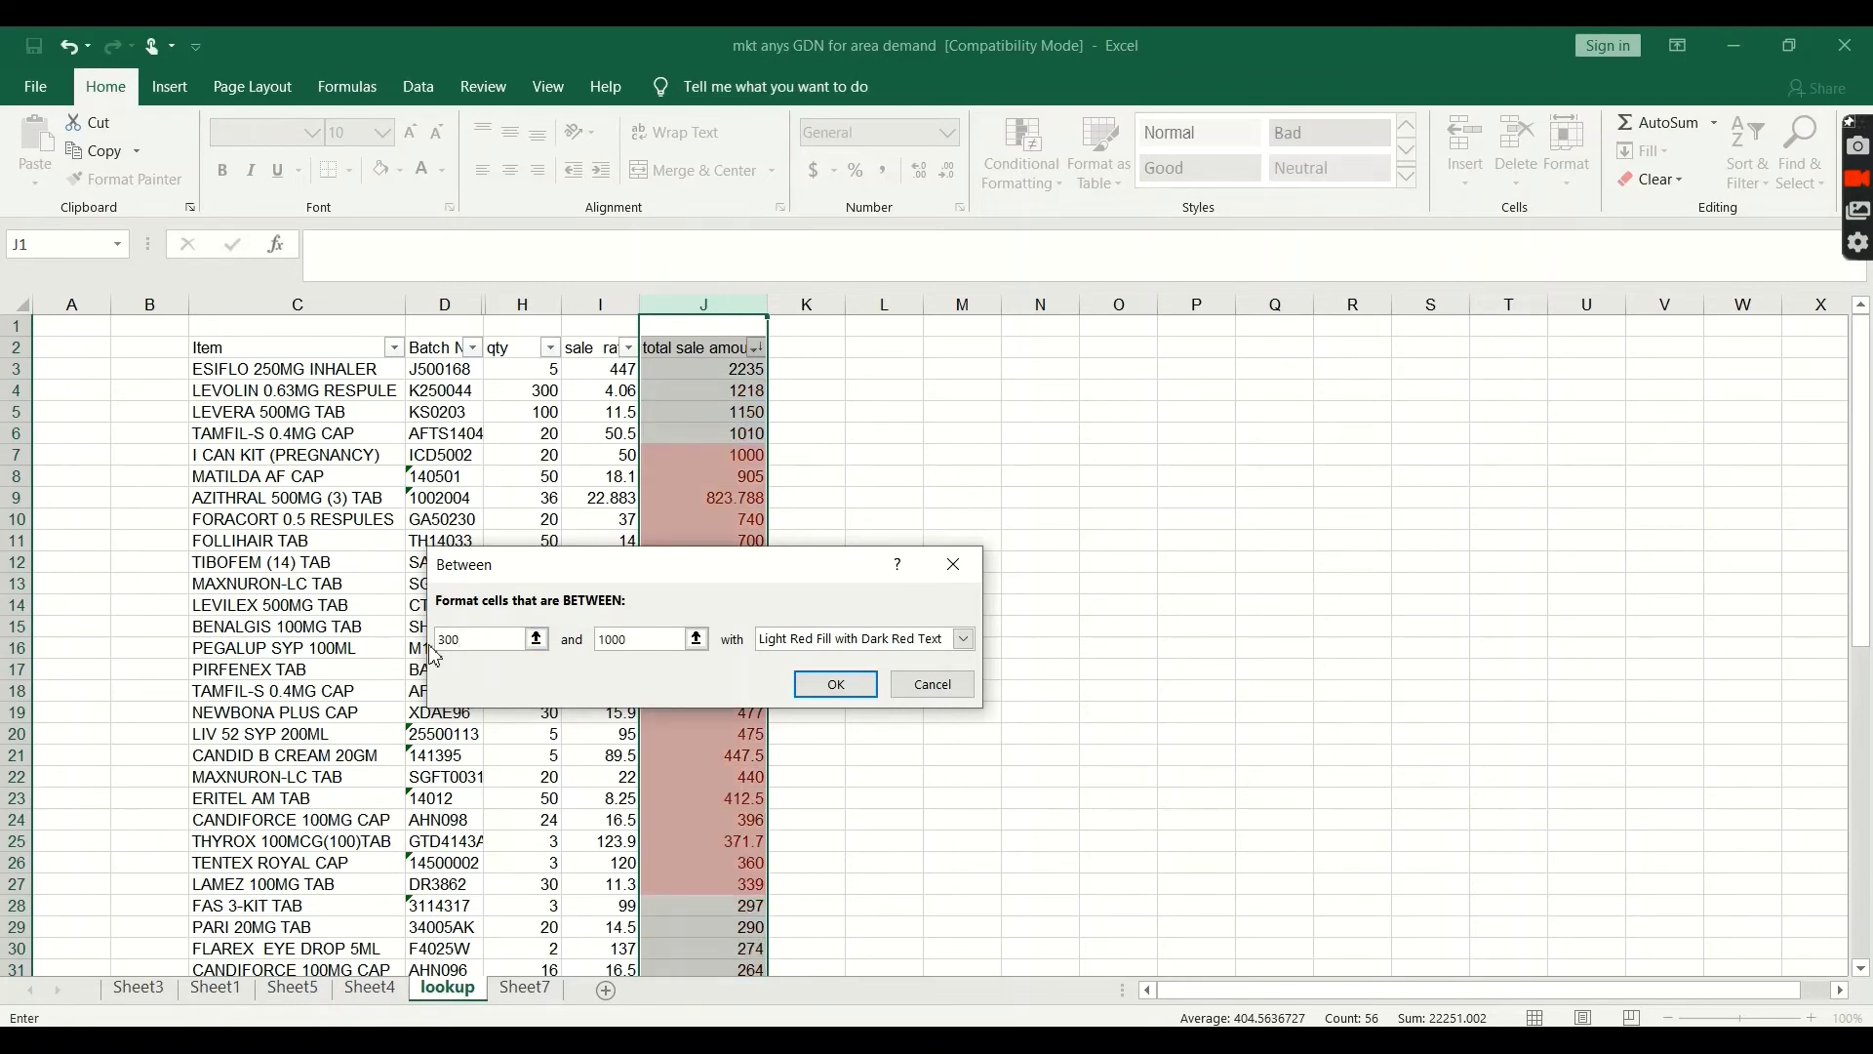
pyautogui.press('Return')
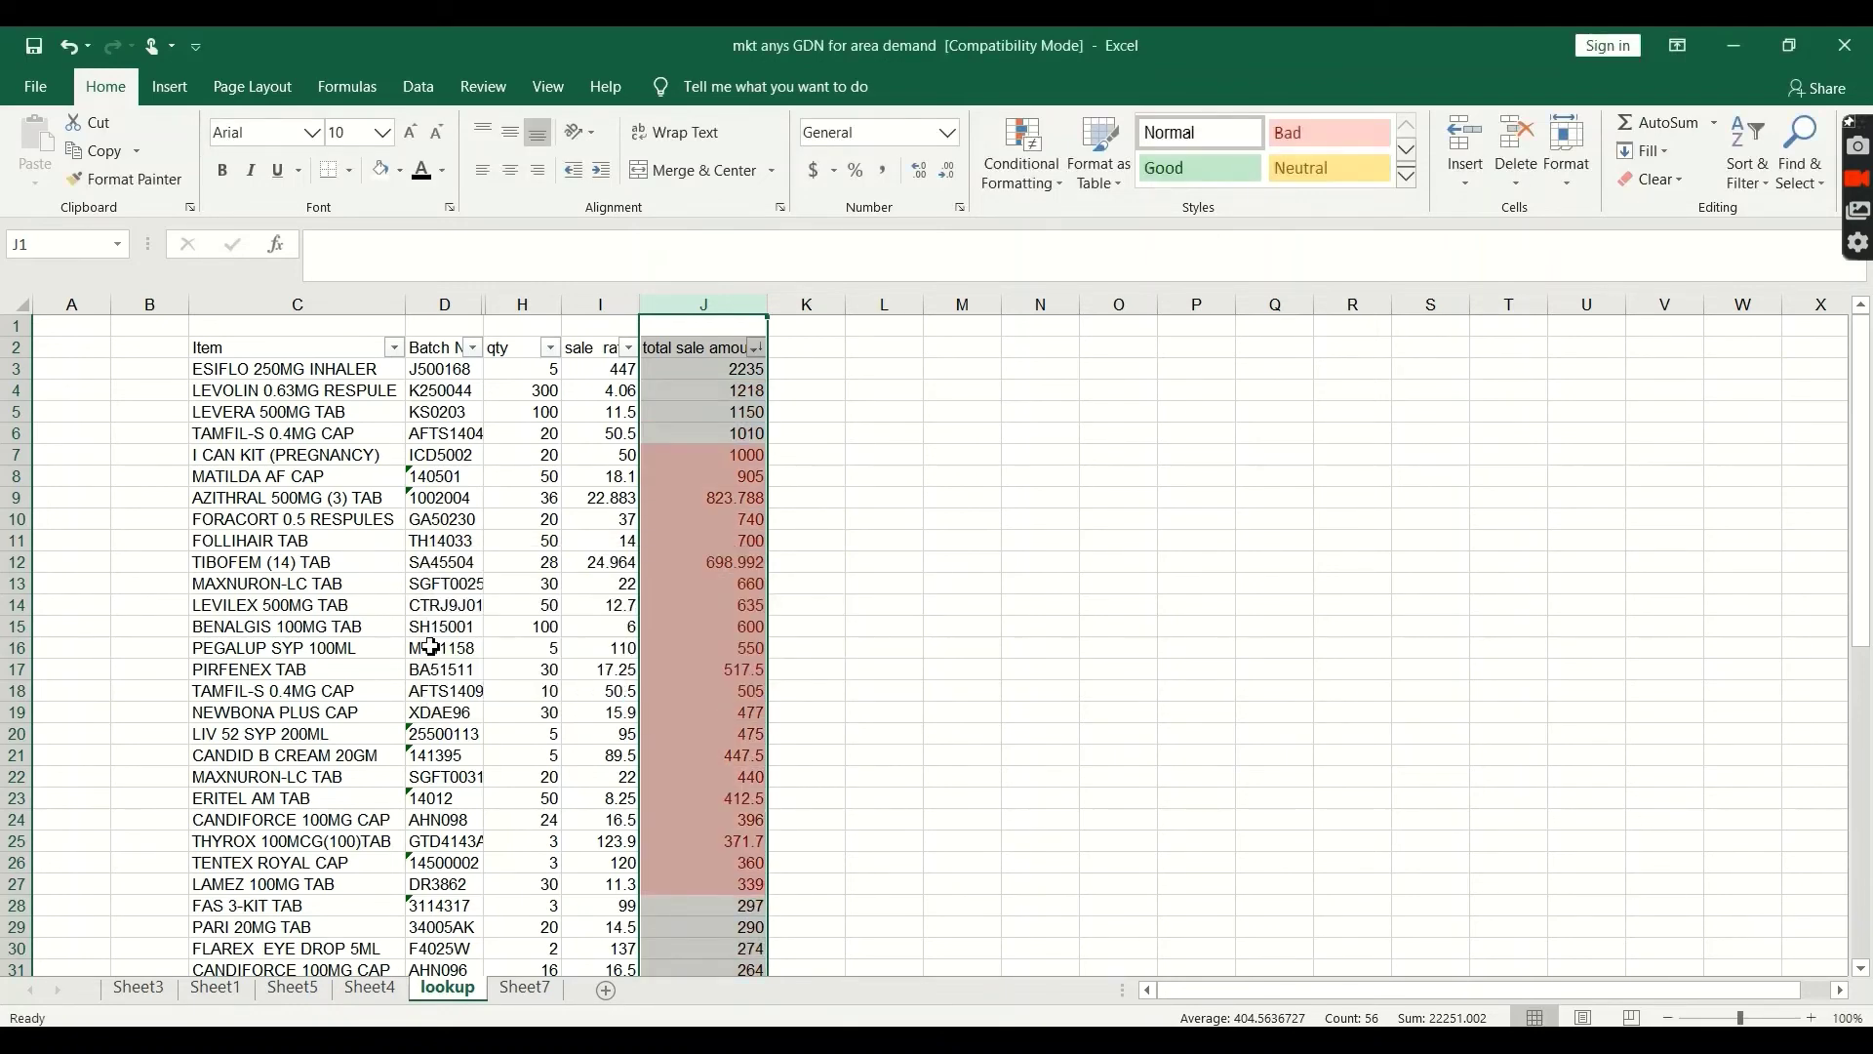
pyautogui.scroll(-12, 808, 742)
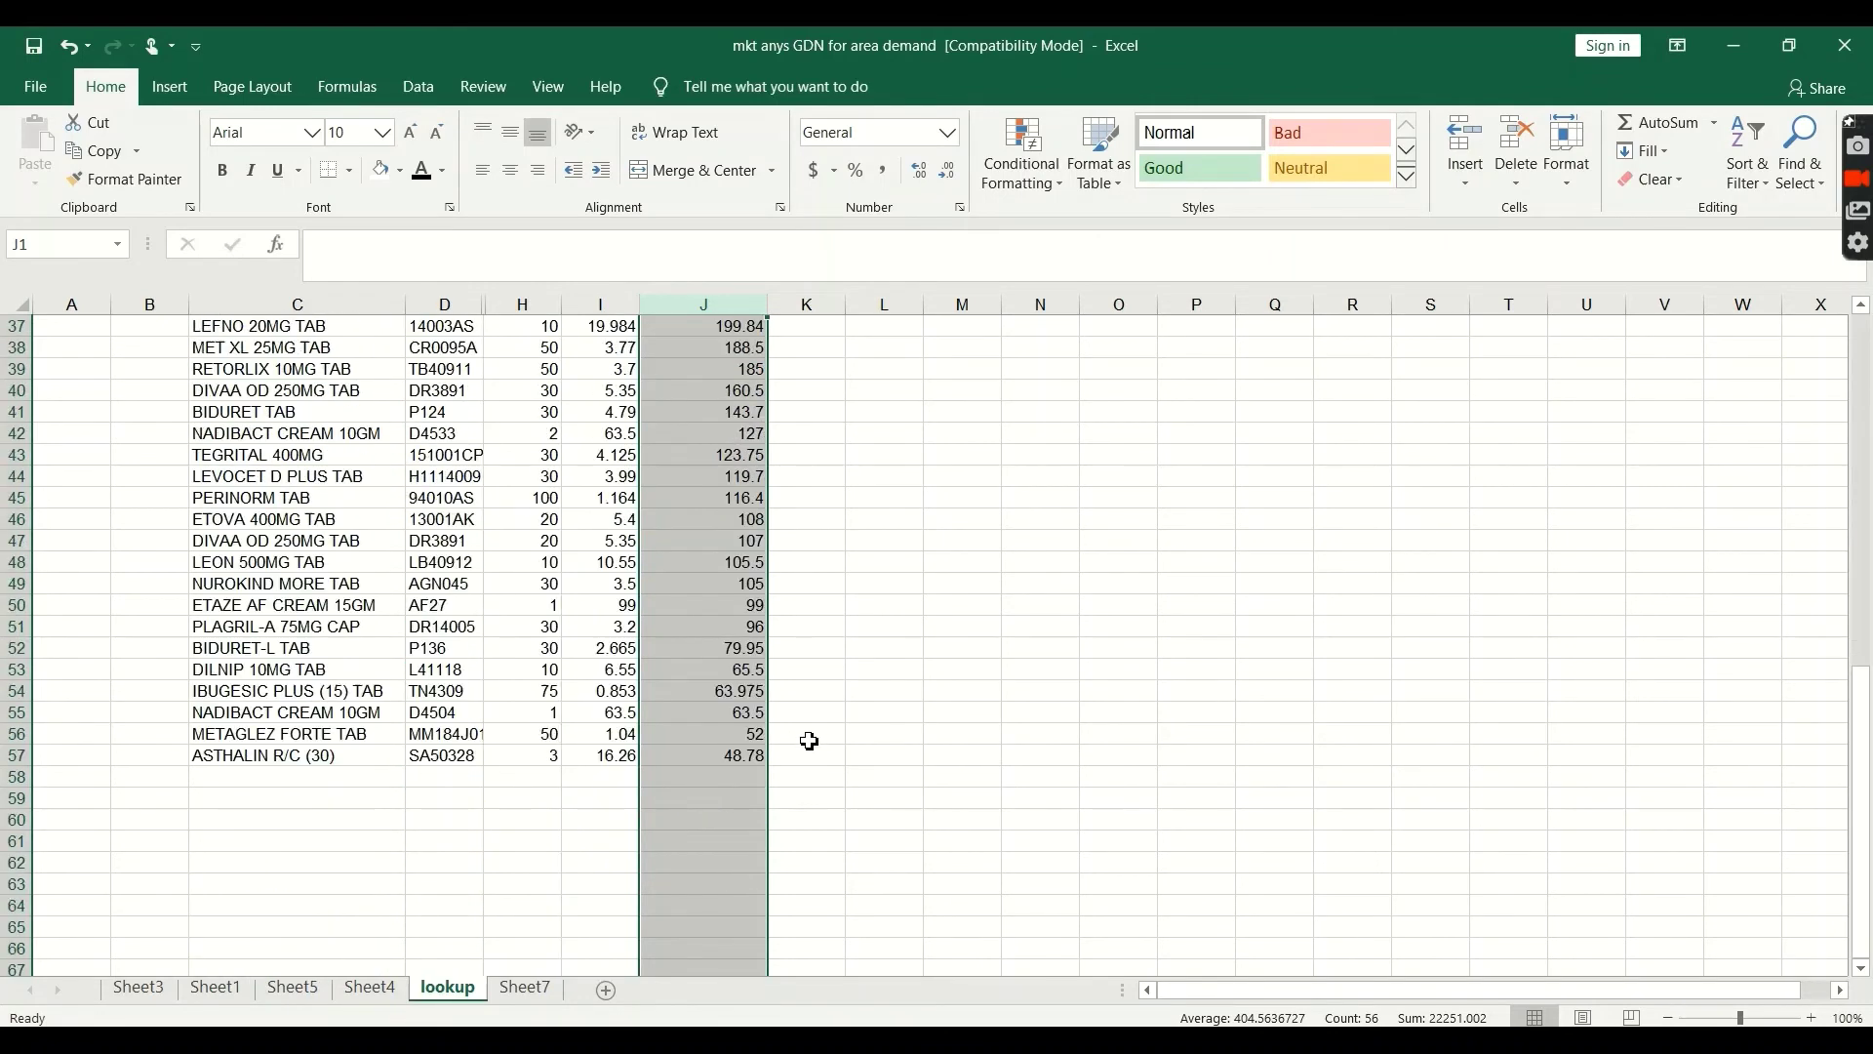
pyautogui.scroll(12, 809, 742)
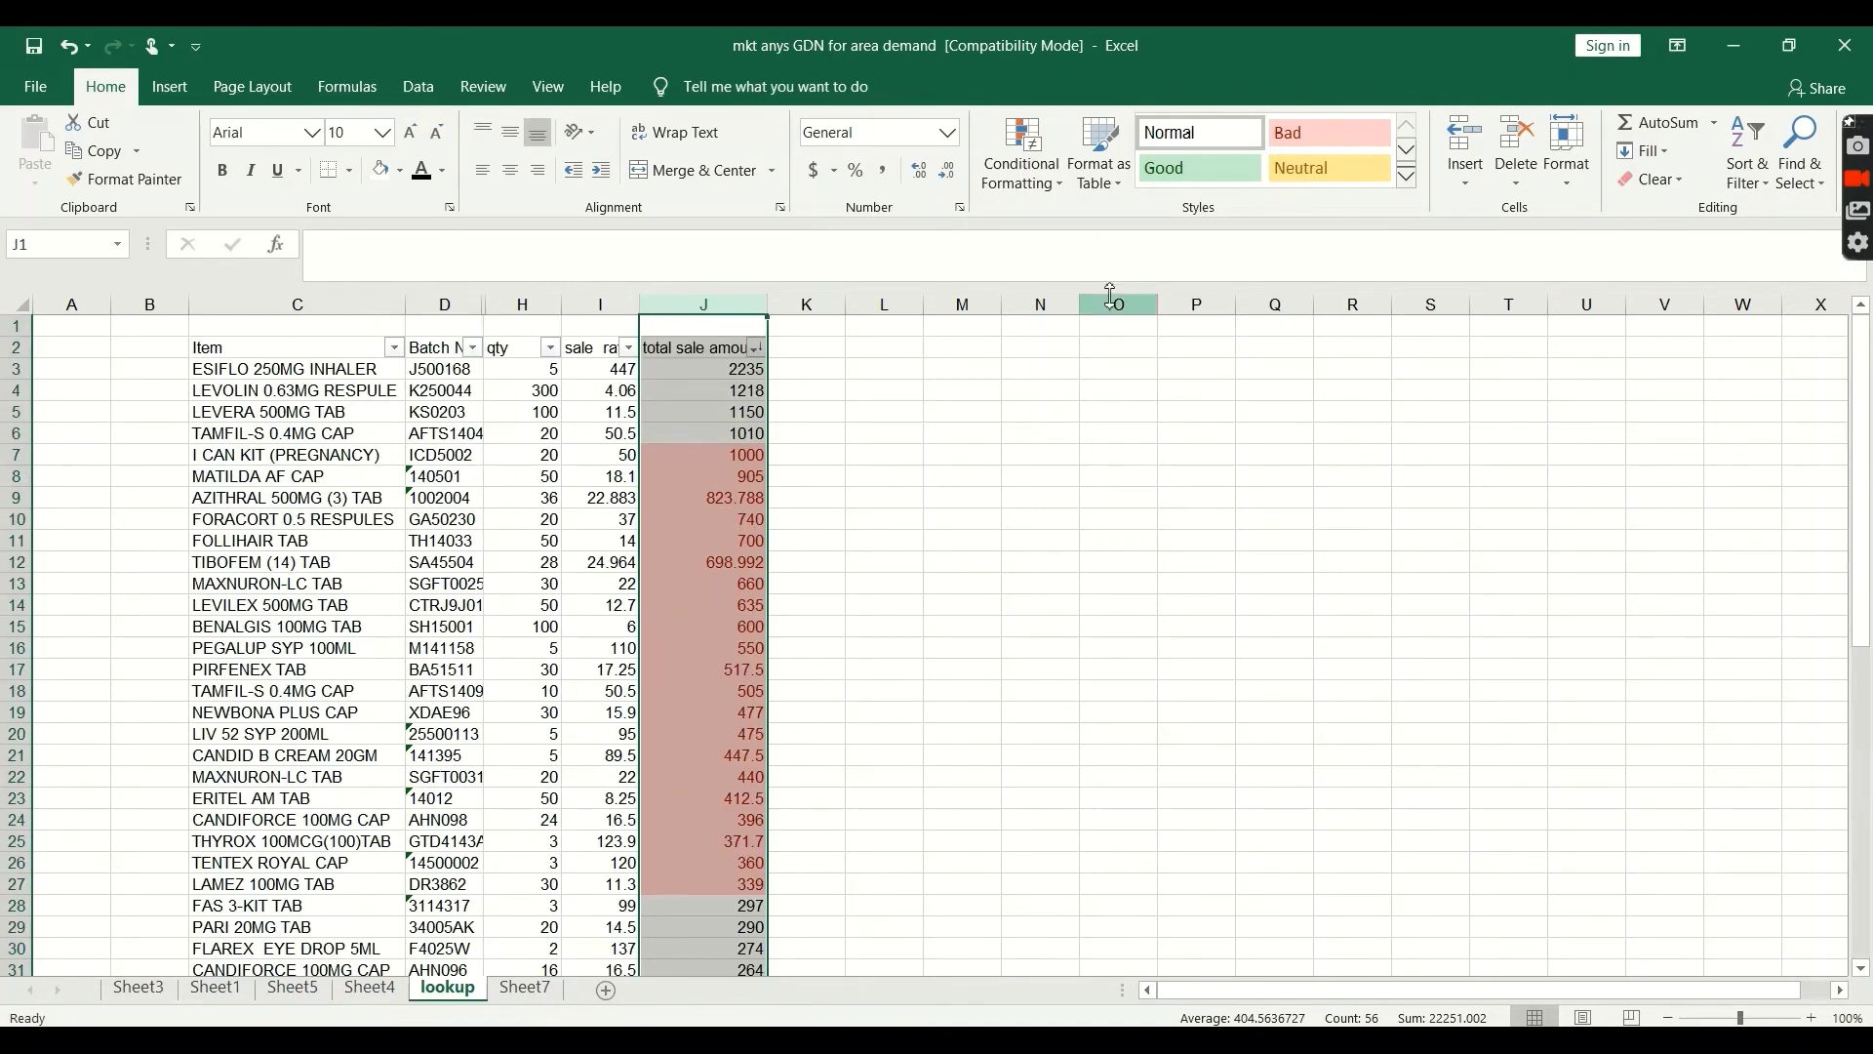
pyautogui.click(1020, 165)
pyautogui.moveTo(1109, 244)
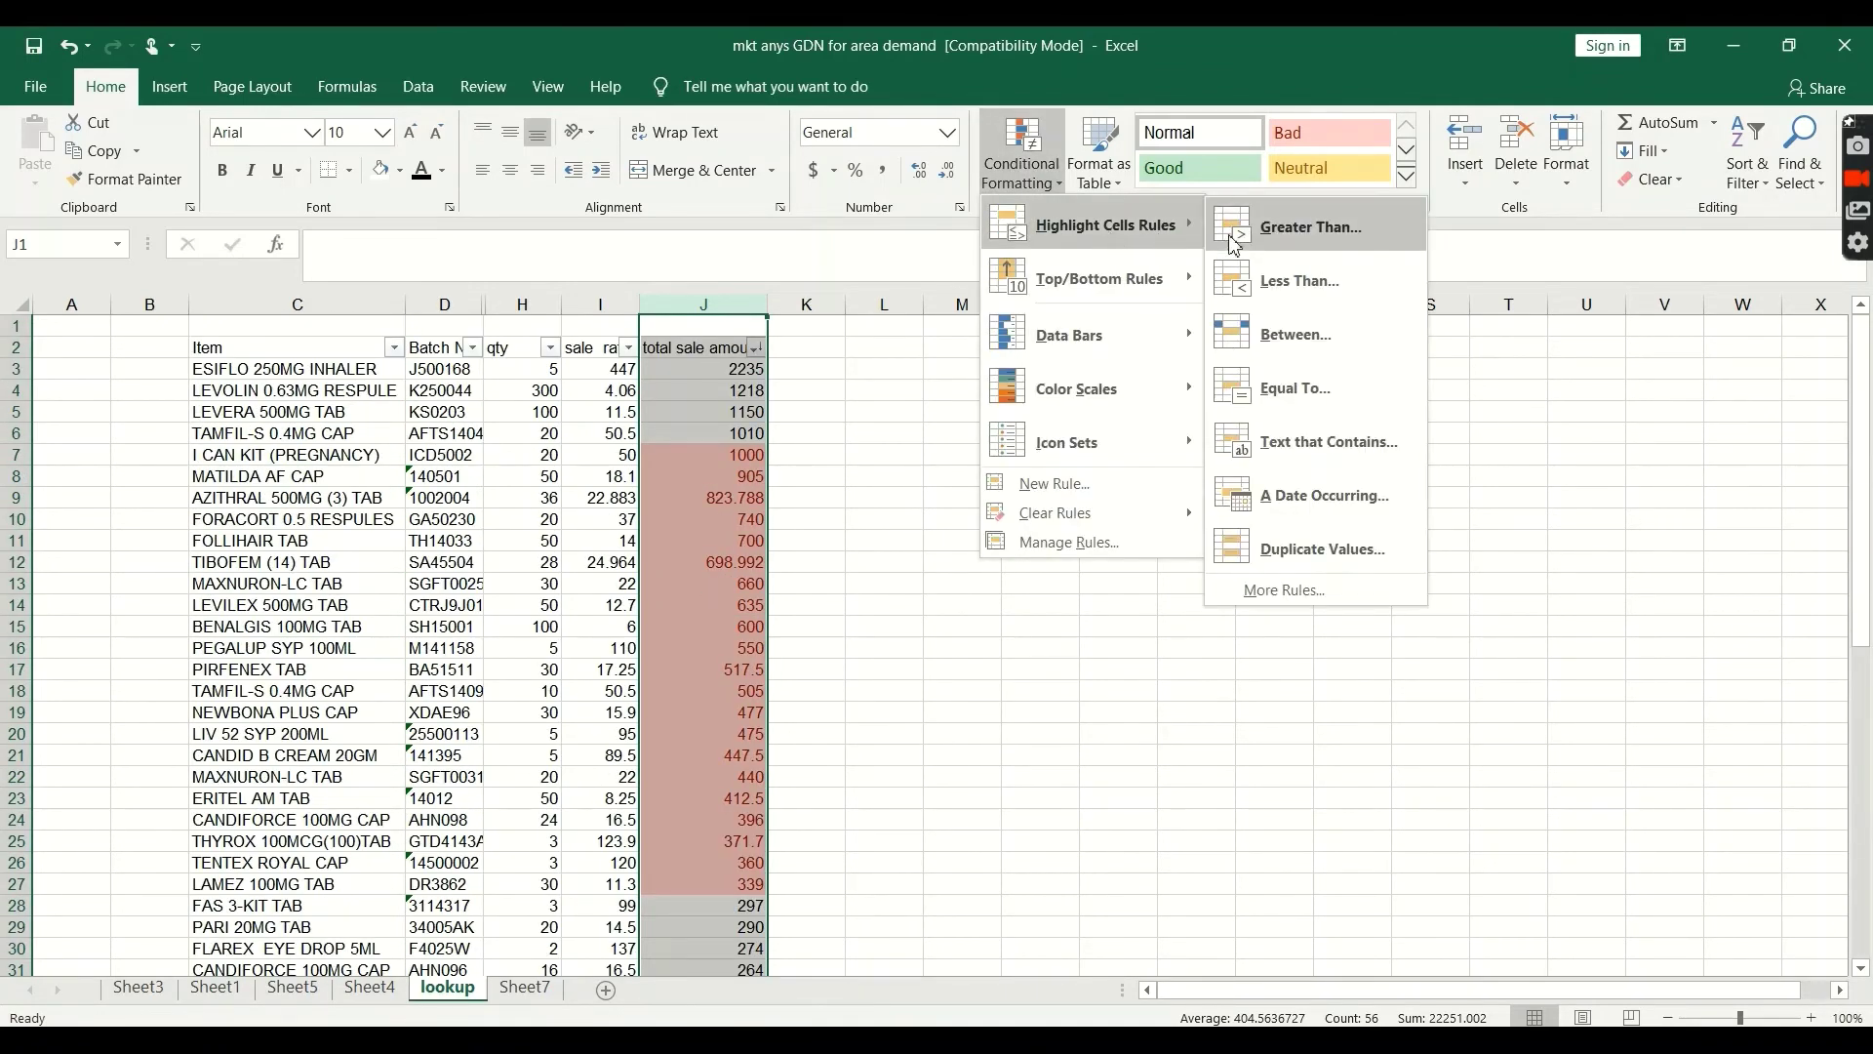
pyautogui.click(1281, 234)
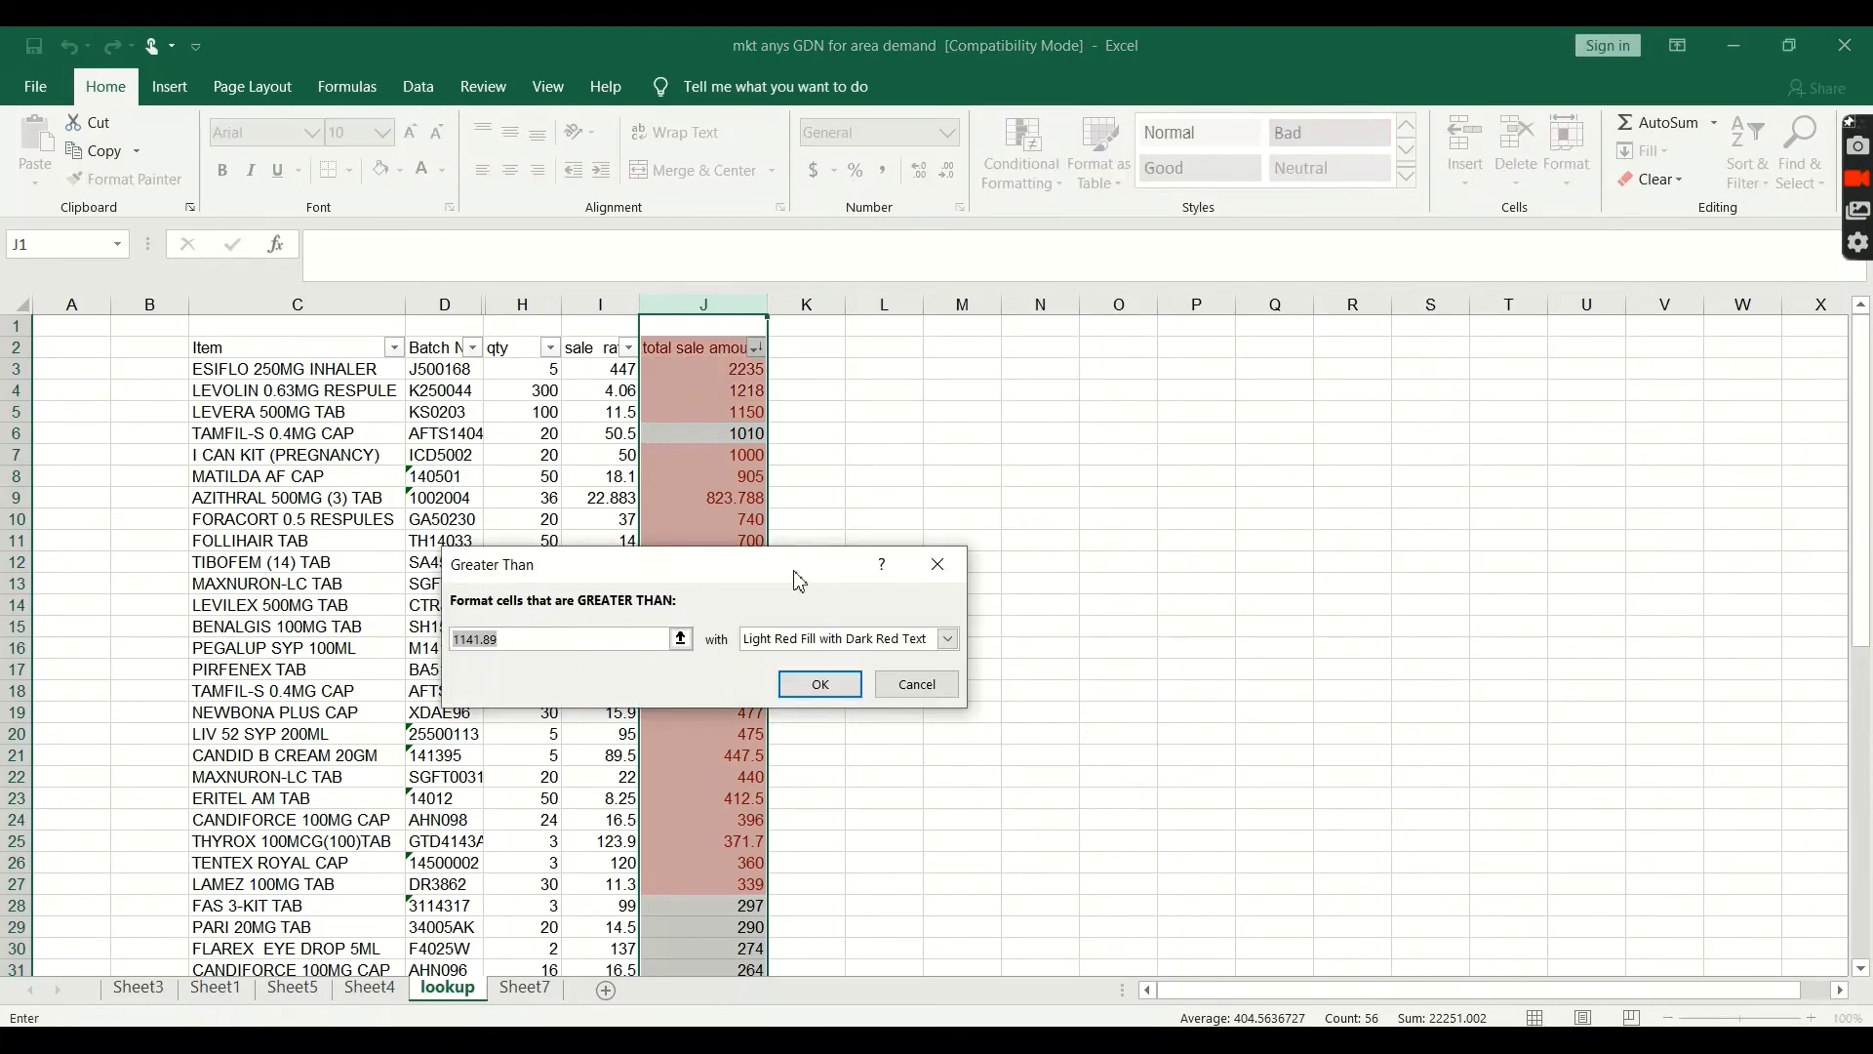
pyautogui.click(914, 684)
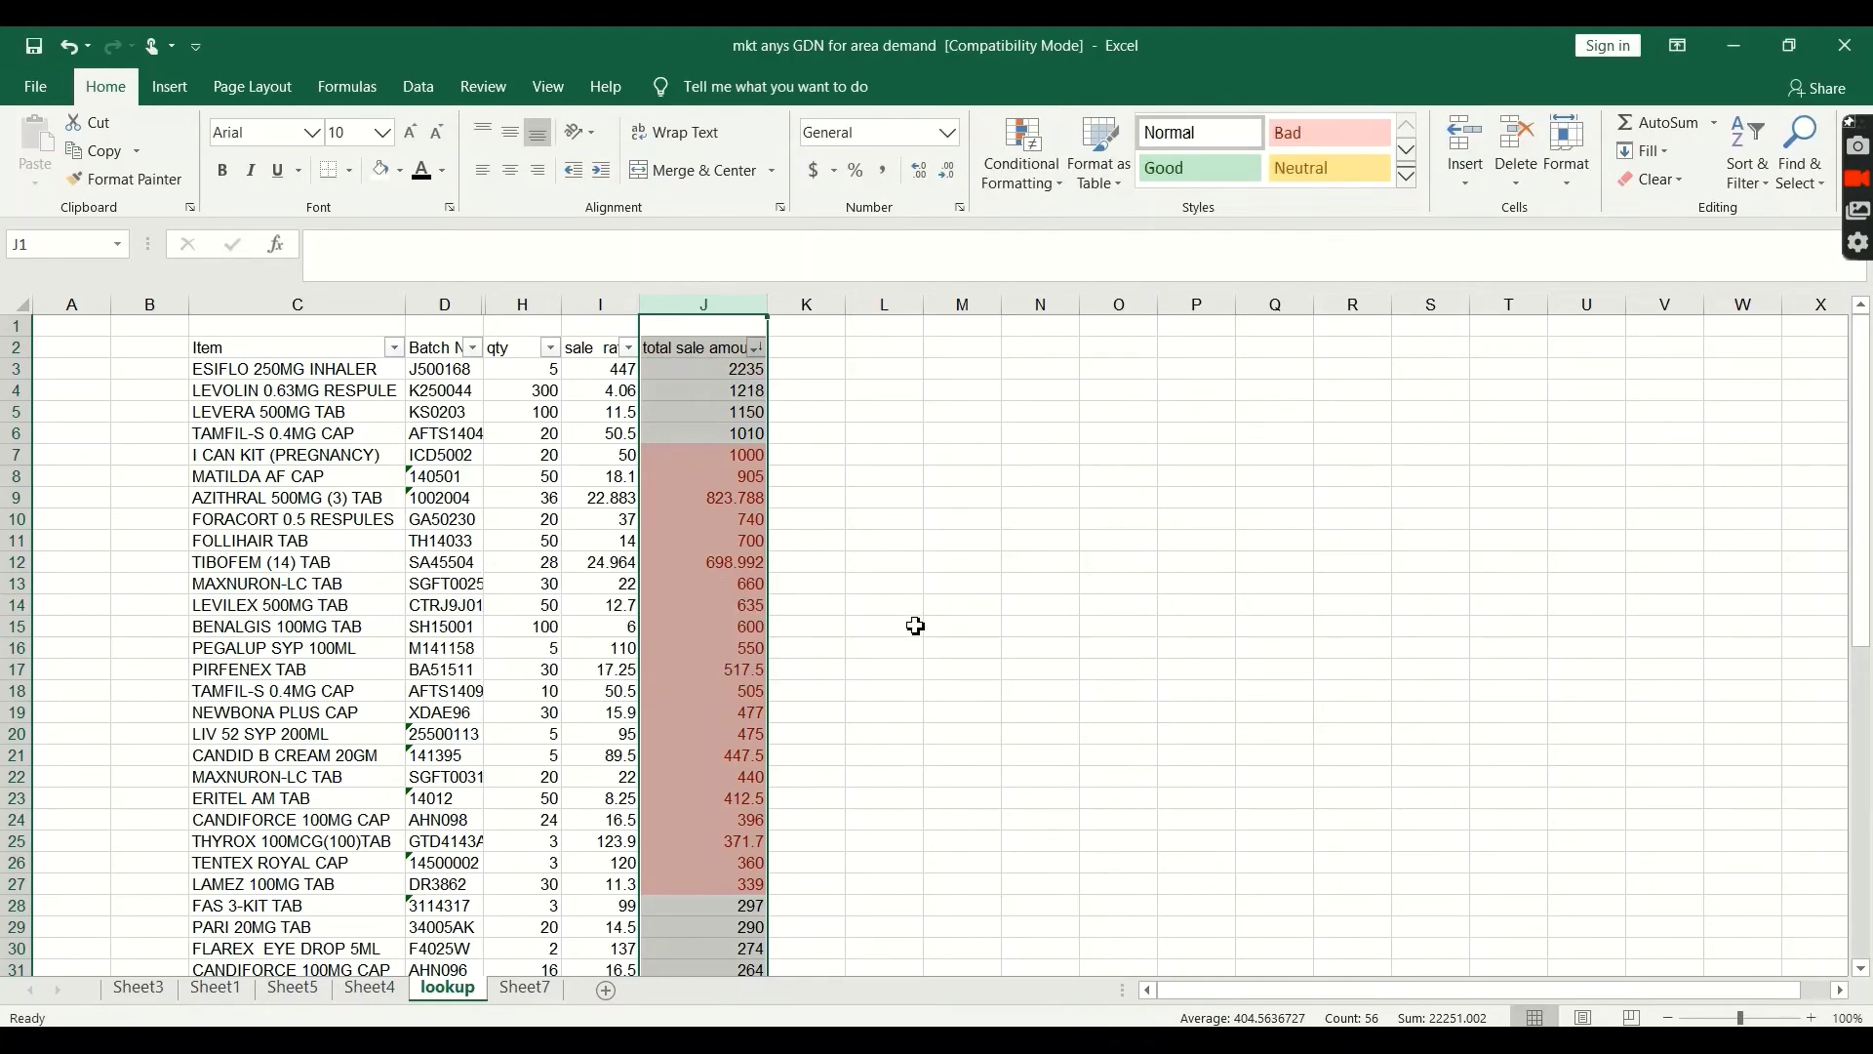
# Try a Greater Than 500 highlight rule on column J with Light Red Fill with Dark Red Text
pyautogui.click(1021, 166)
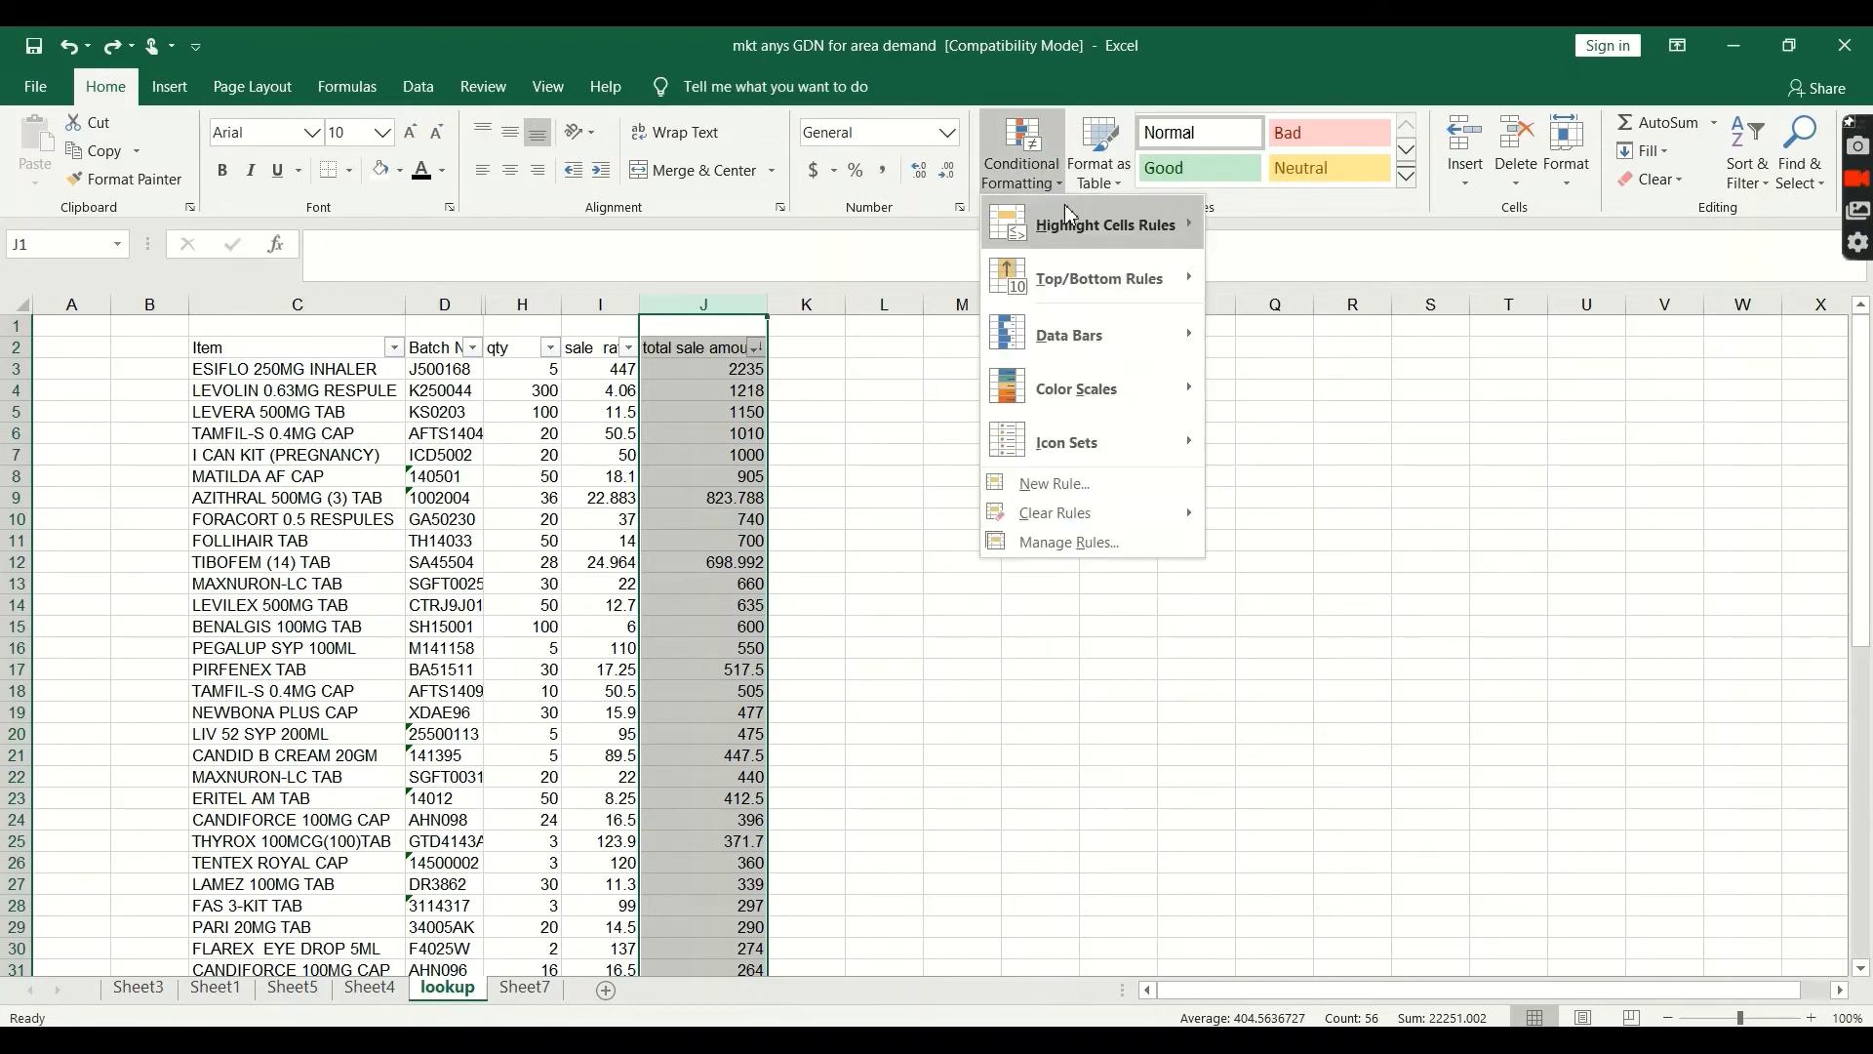
pyautogui.moveTo(1186, 242)
pyautogui.click(1308, 226)
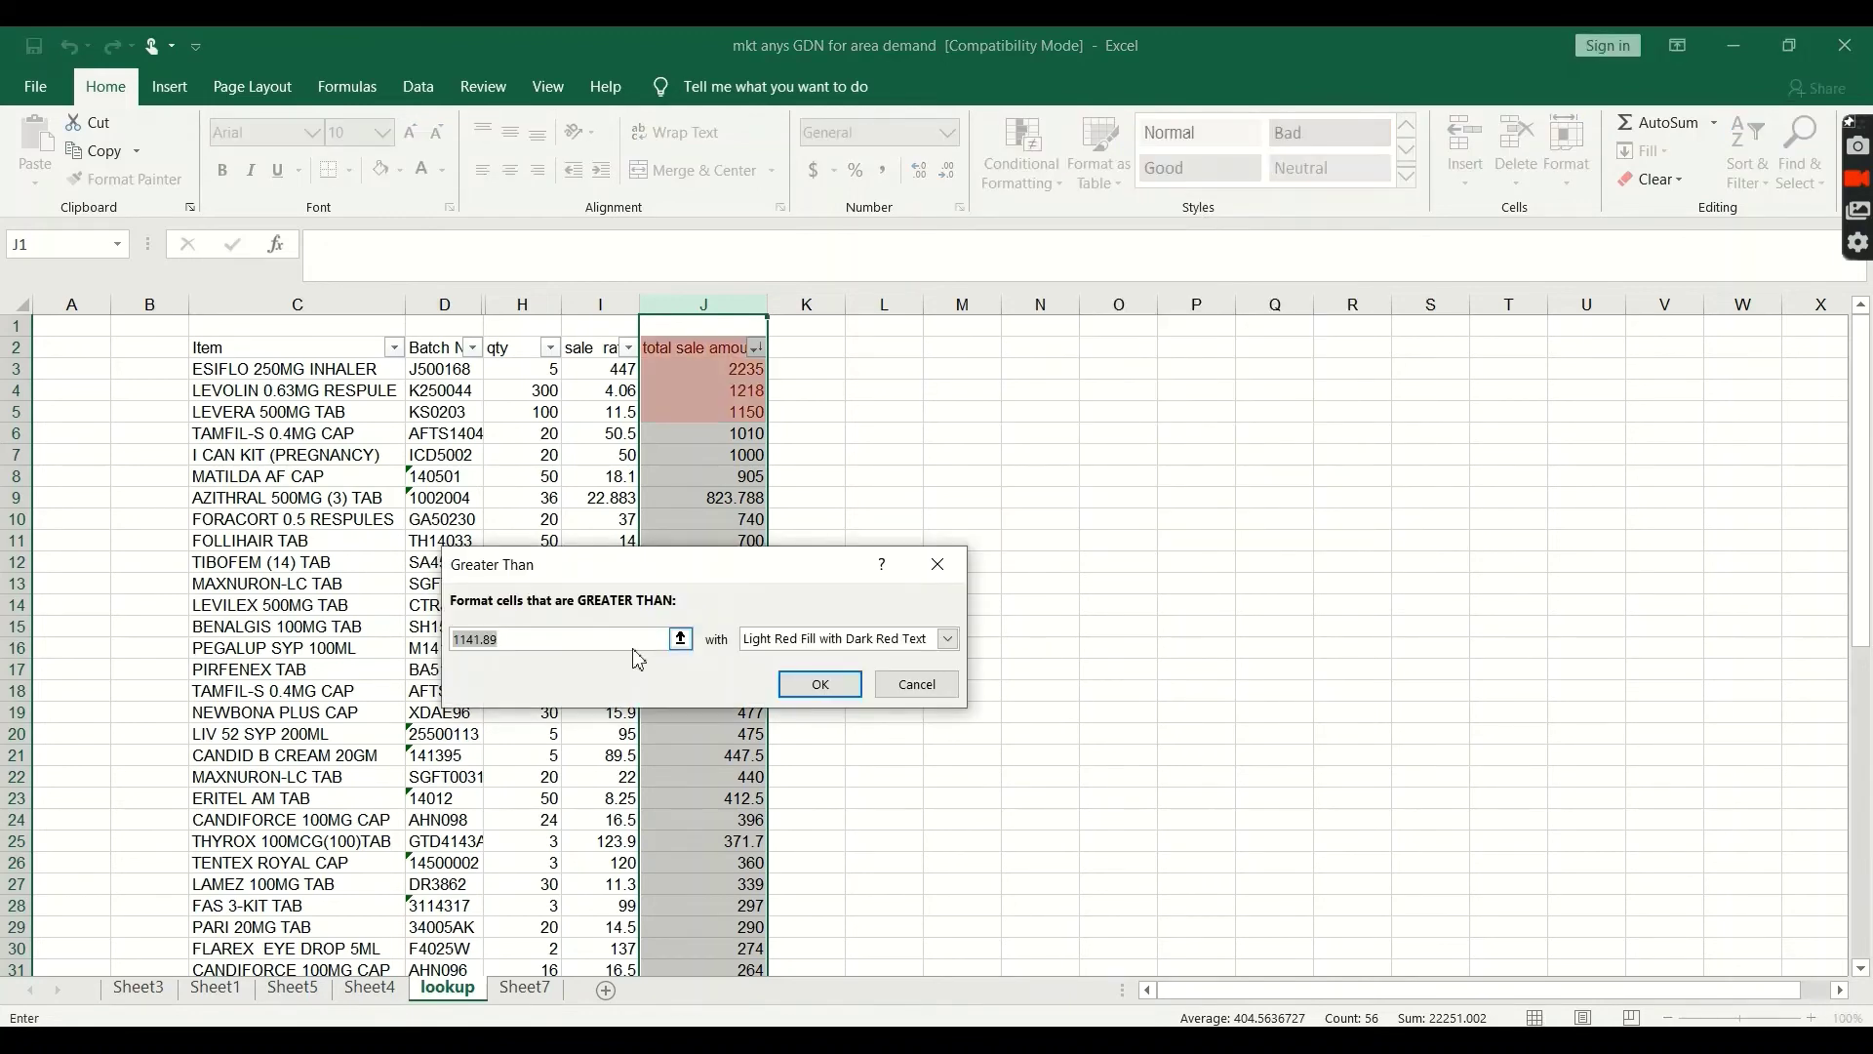
pyautogui.write('4')
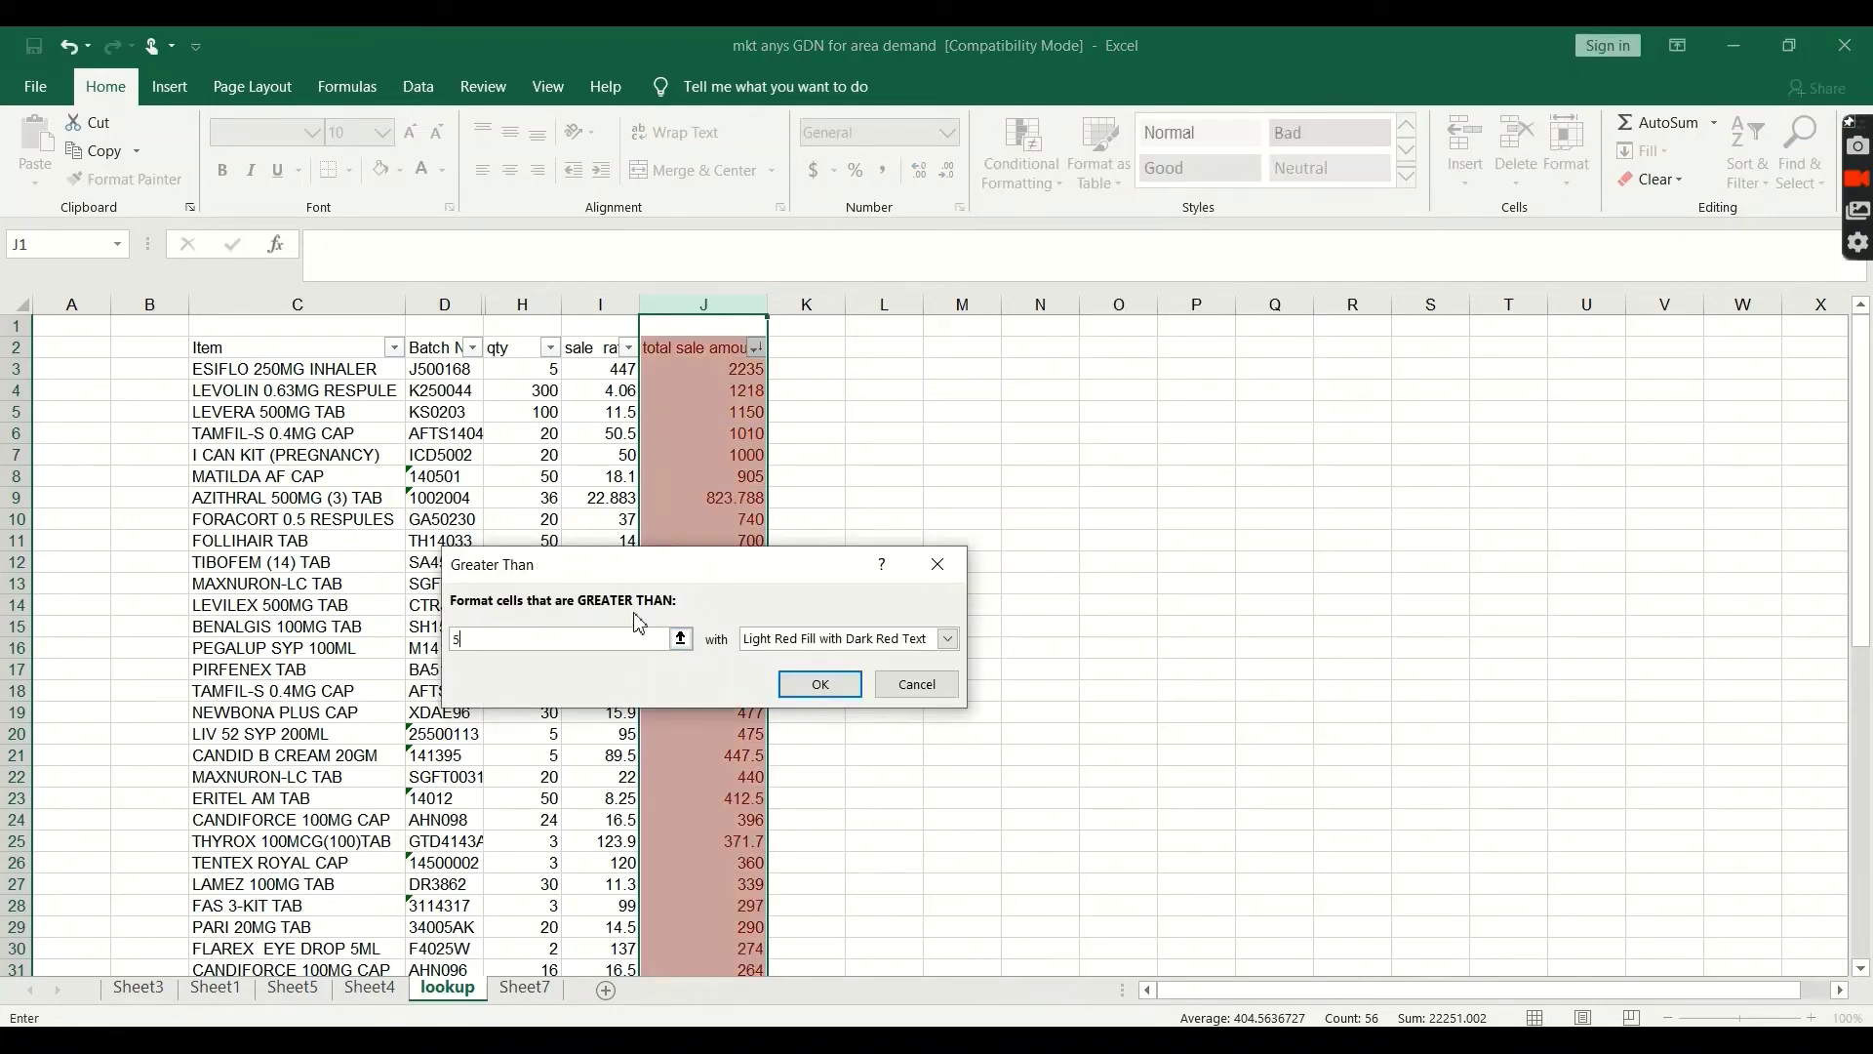
pyautogui.write('00')
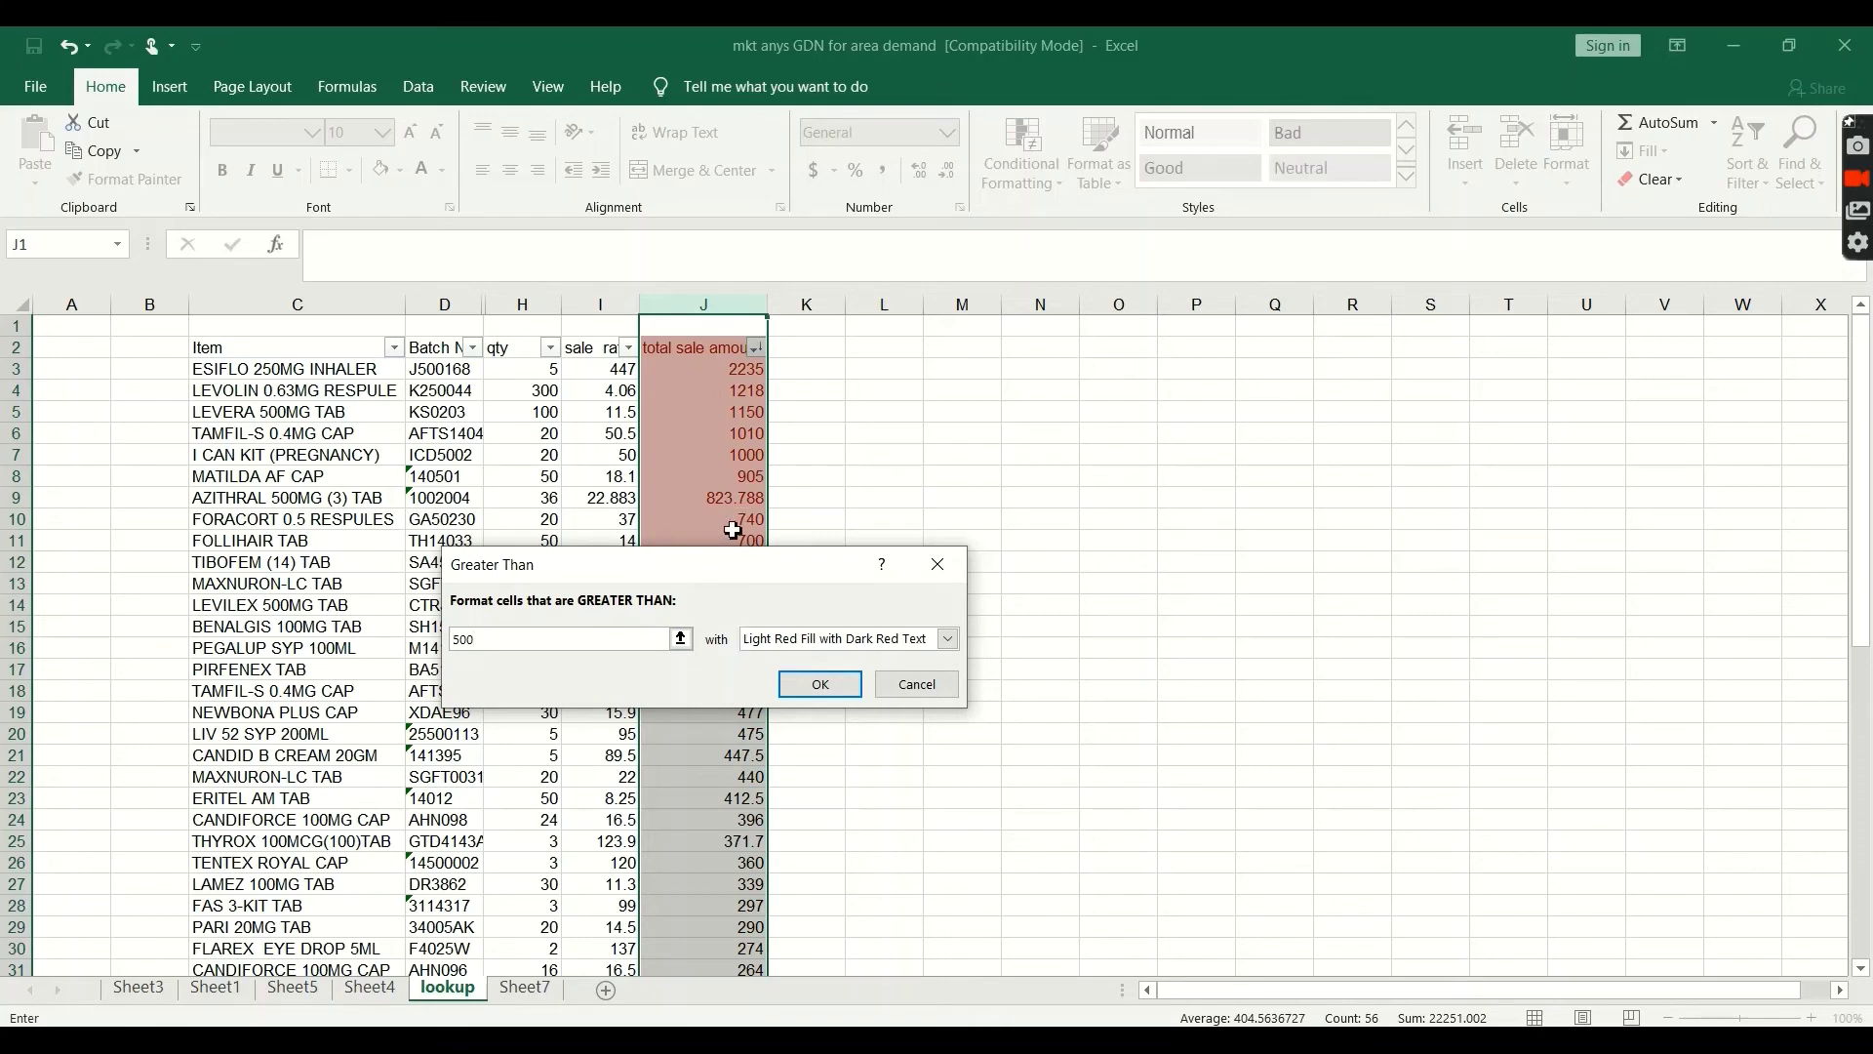
pyautogui.moveTo(715, 573); pyautogui.dragTo(771, 805)
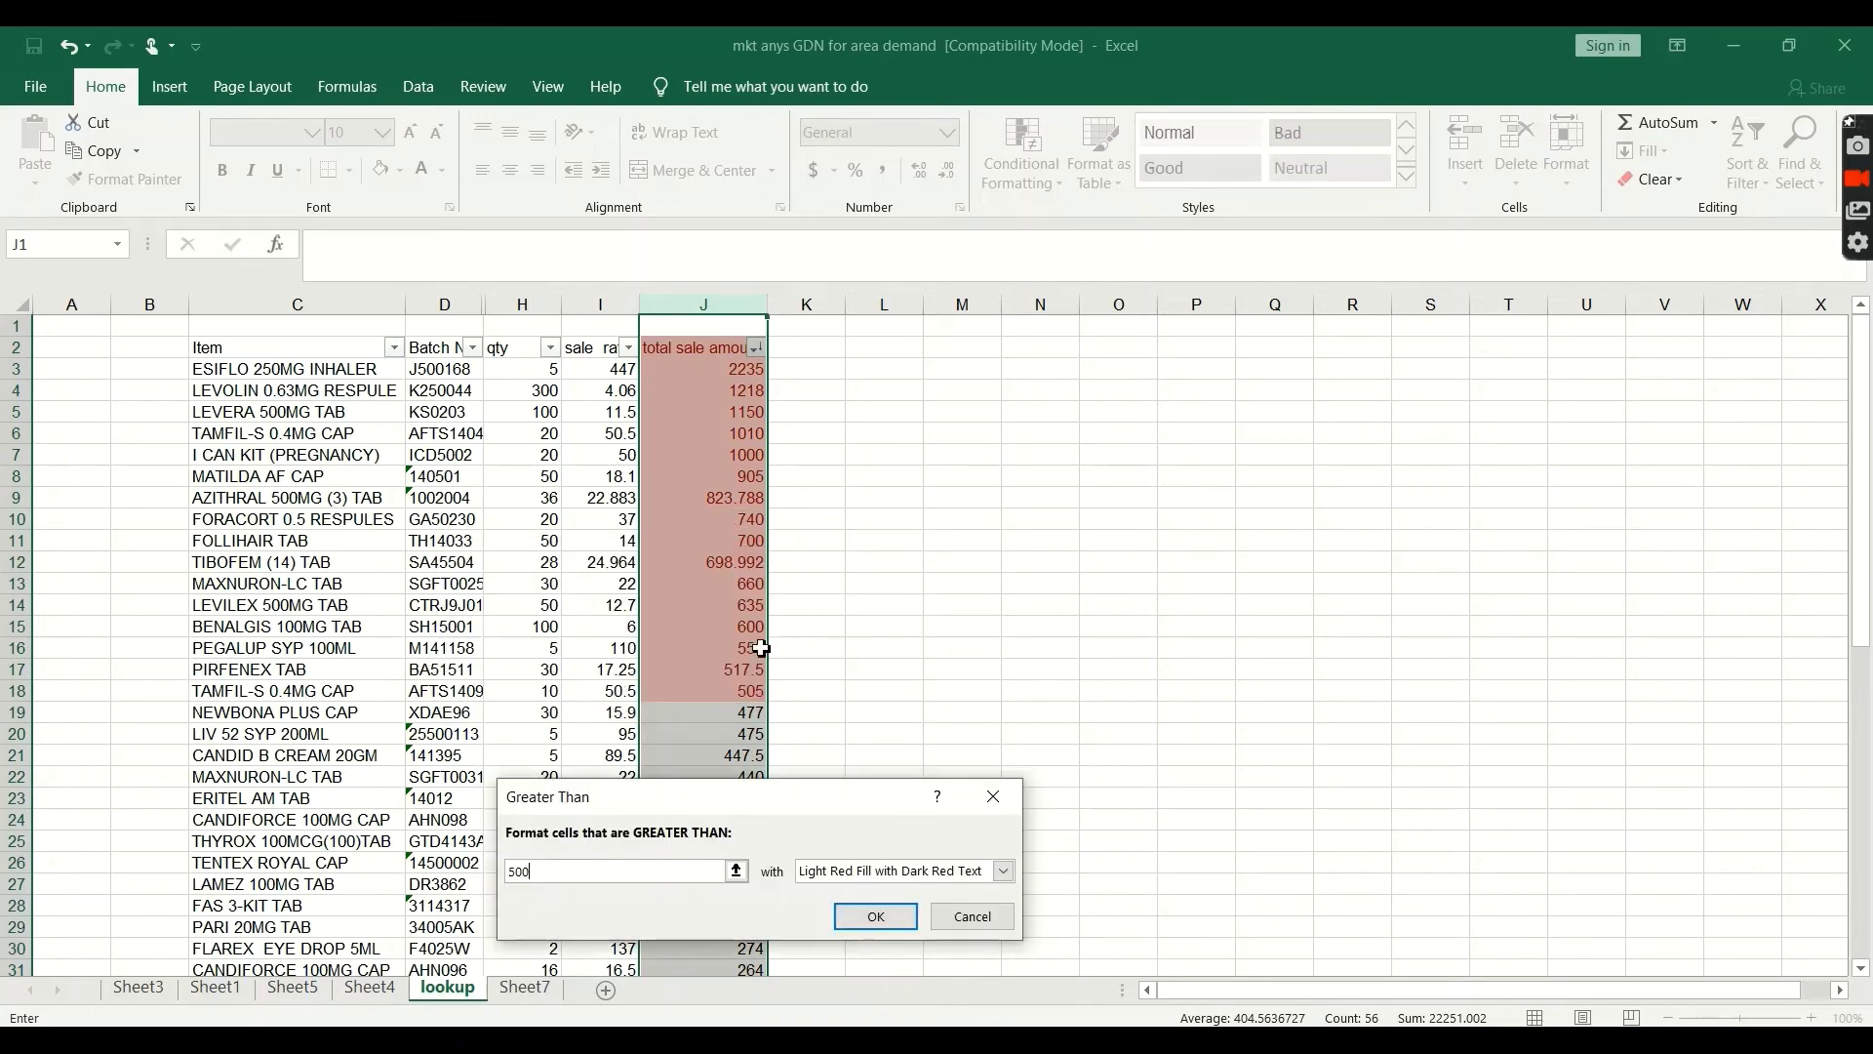
pyautogui.click(972, 916)
# Apply blue gradient-fill data bars to the total sale amount column and review them down the list
pyautogui.click(1021, 161)
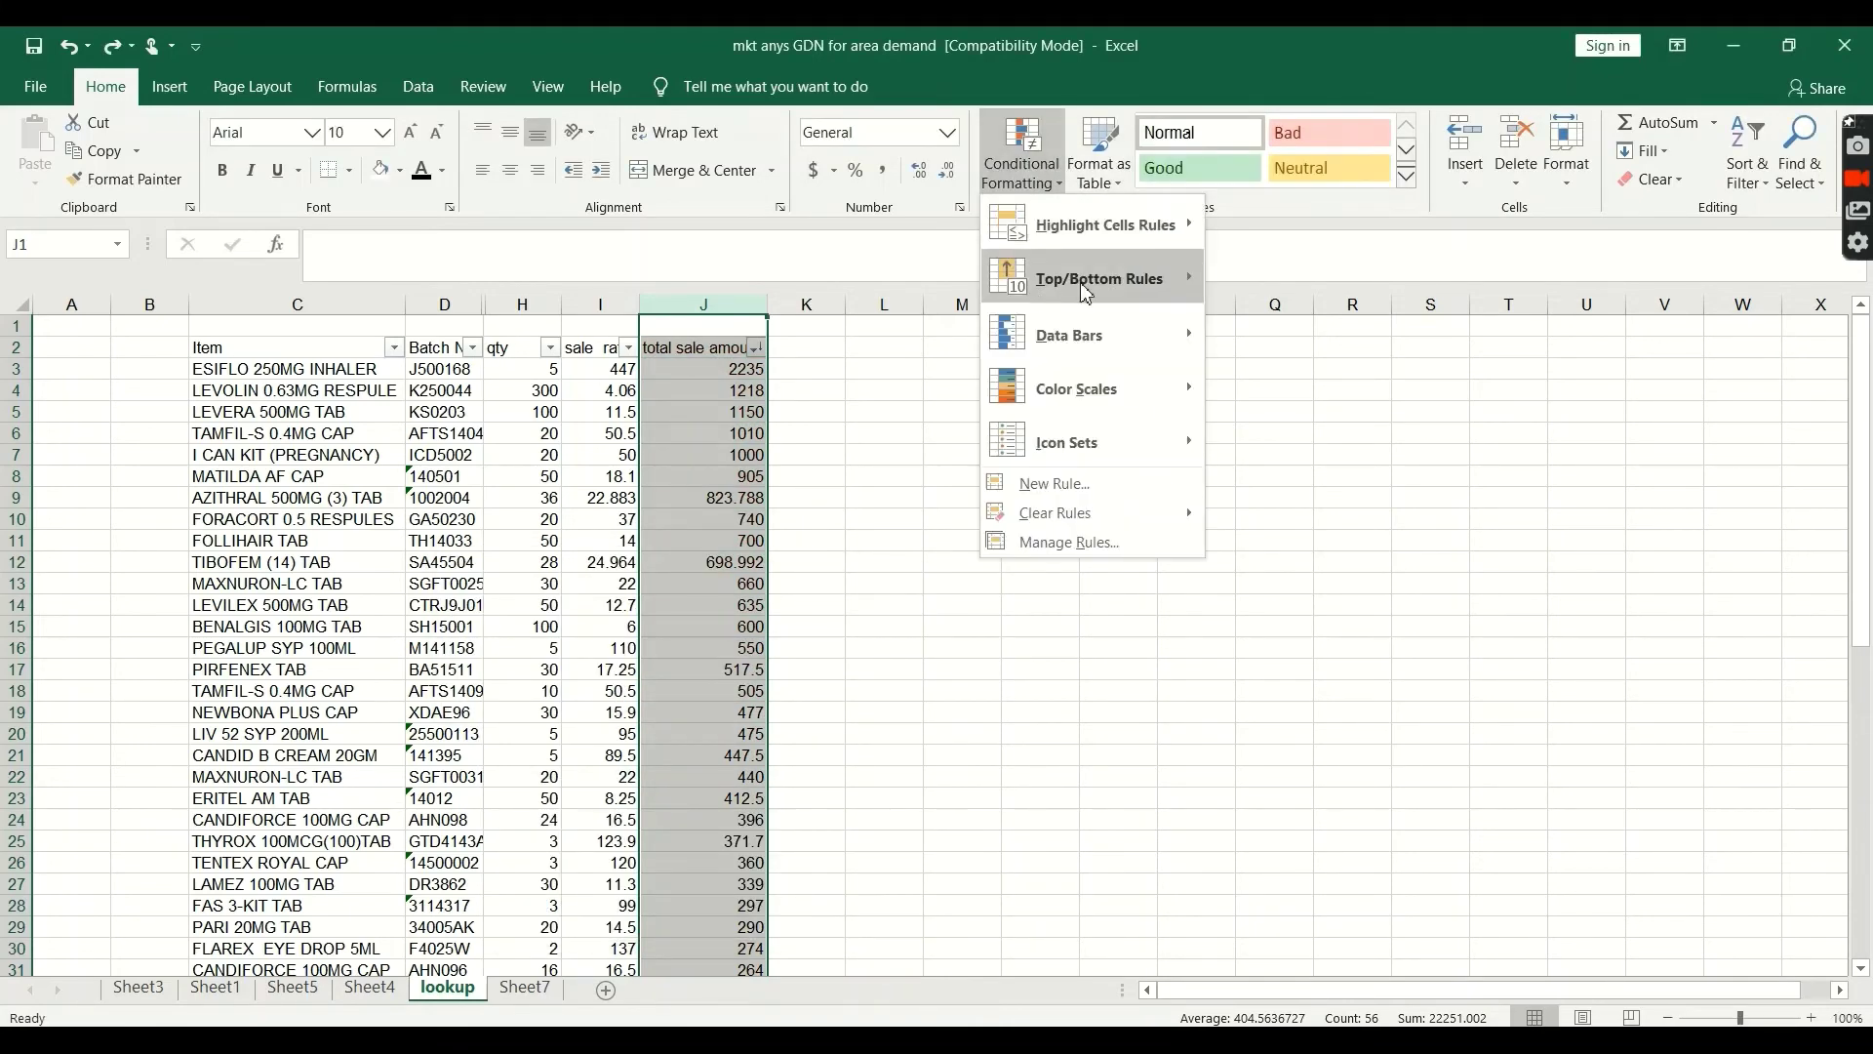
pyautogui.moveTo(1091, 244)
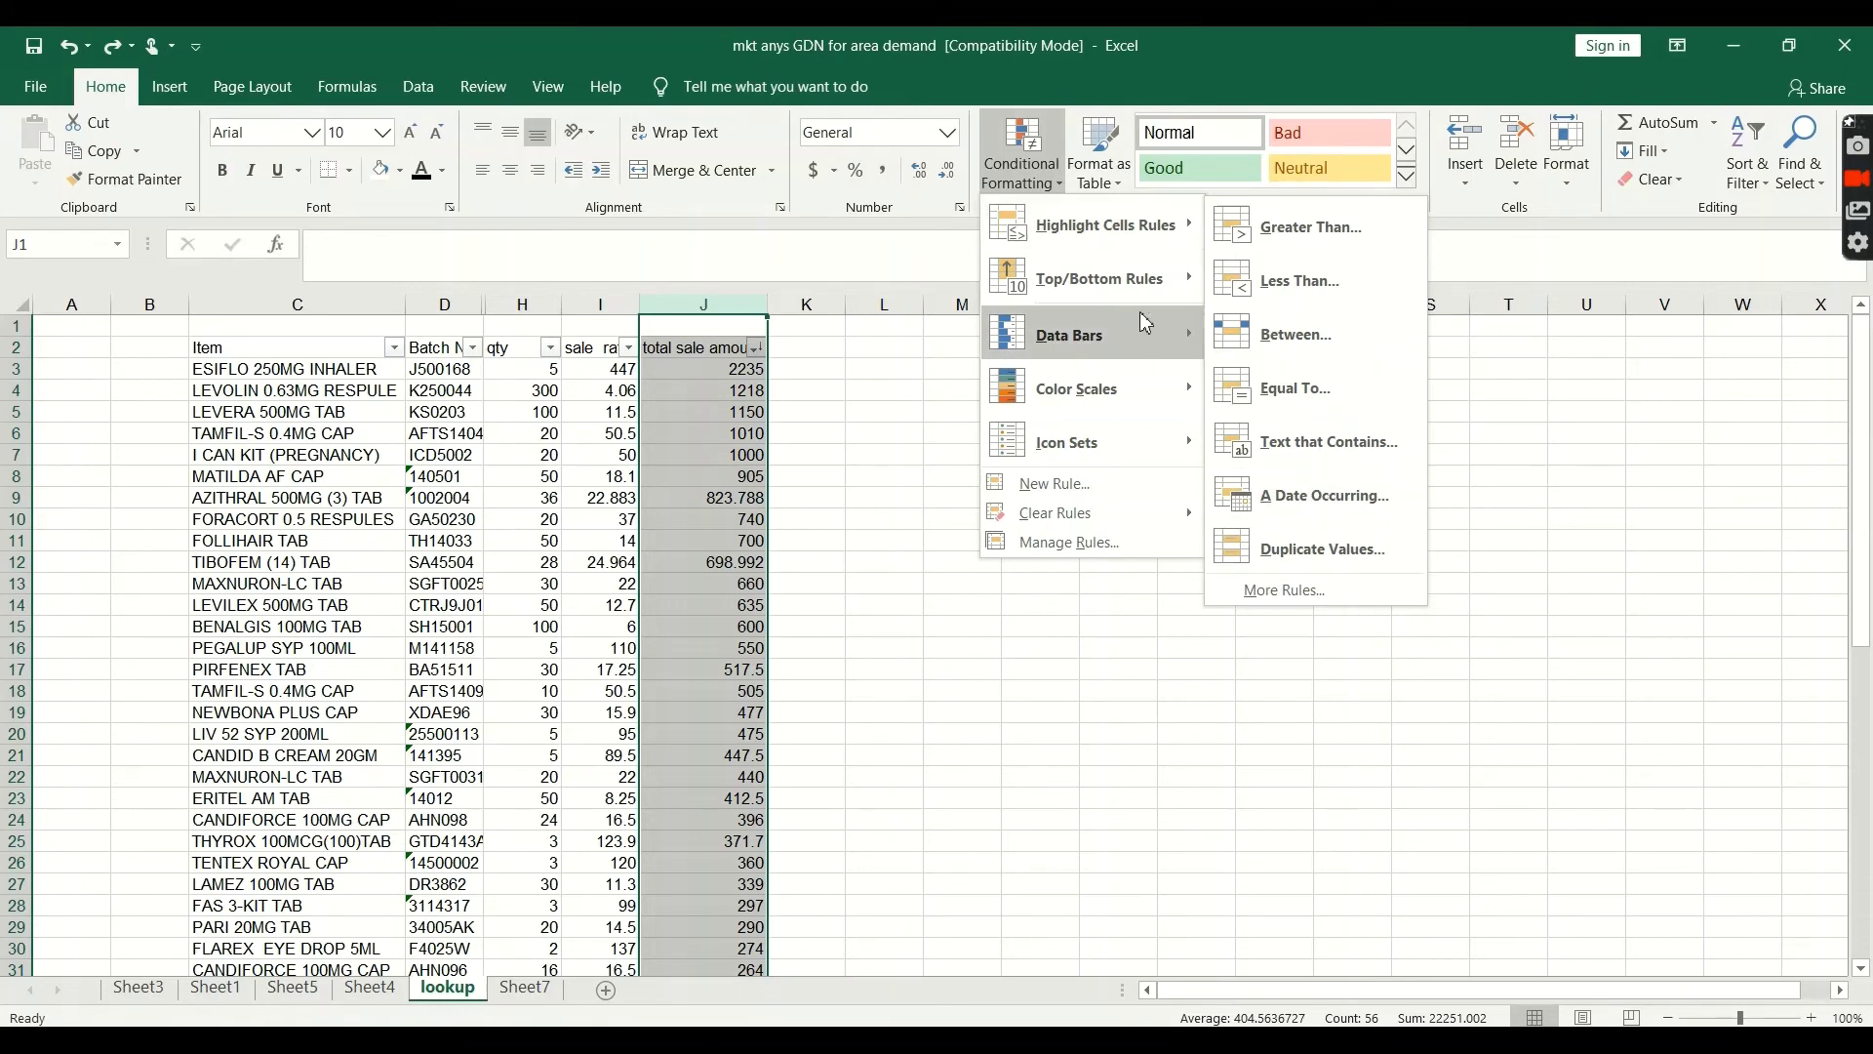
pyautogui.moveTo(1099, 405)
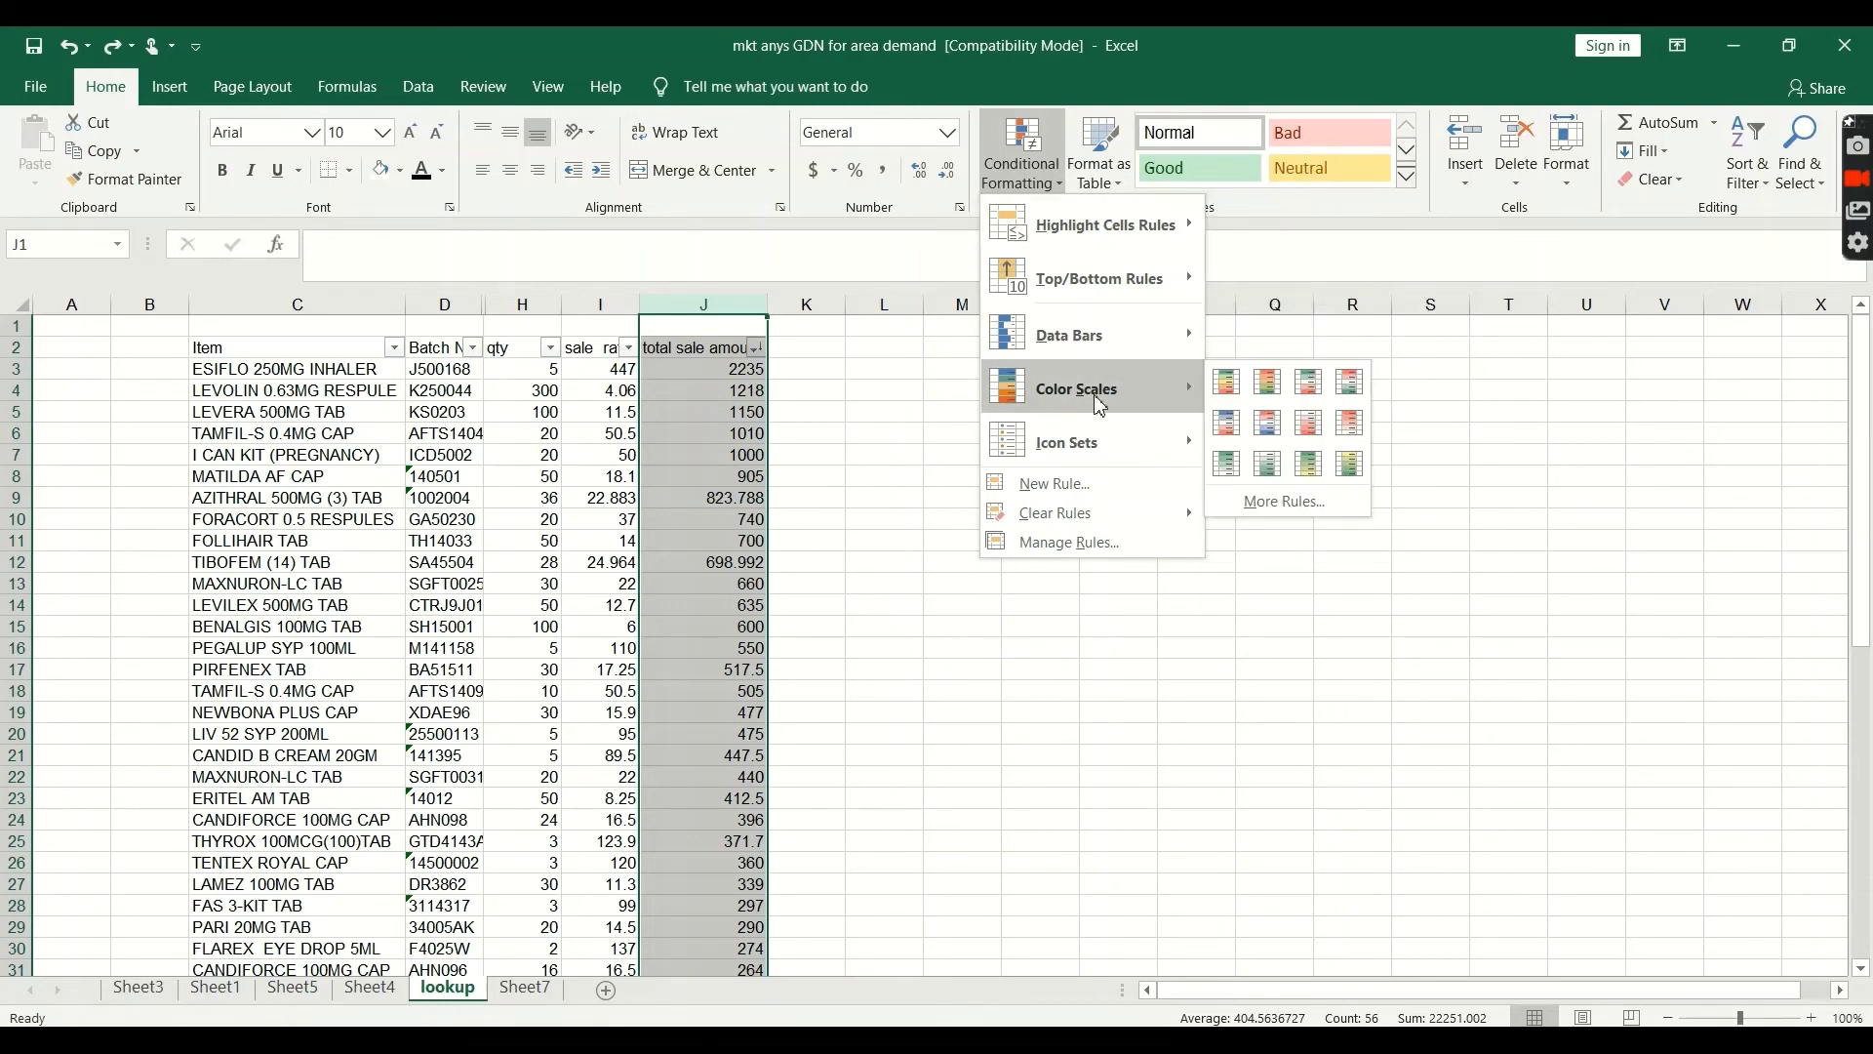
pyautogui.moveTo(1101, 363)
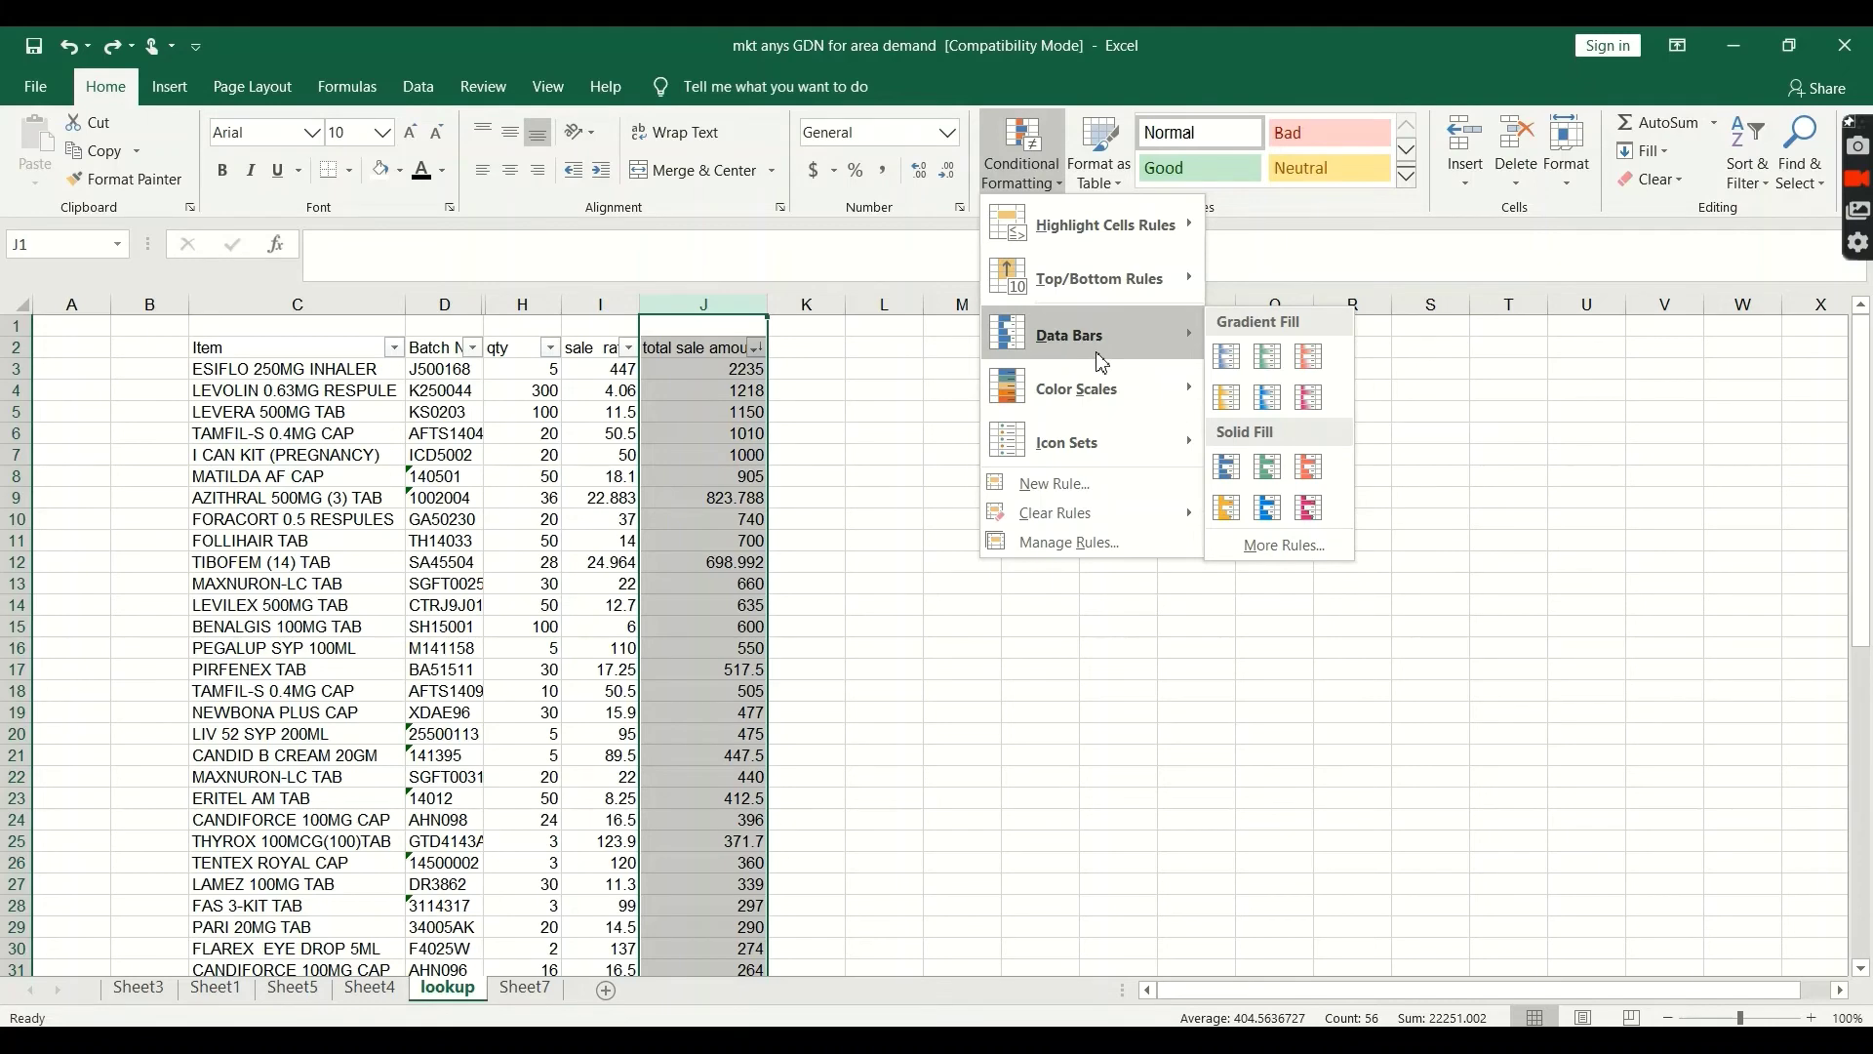
pyautogui.click(1228, 357)
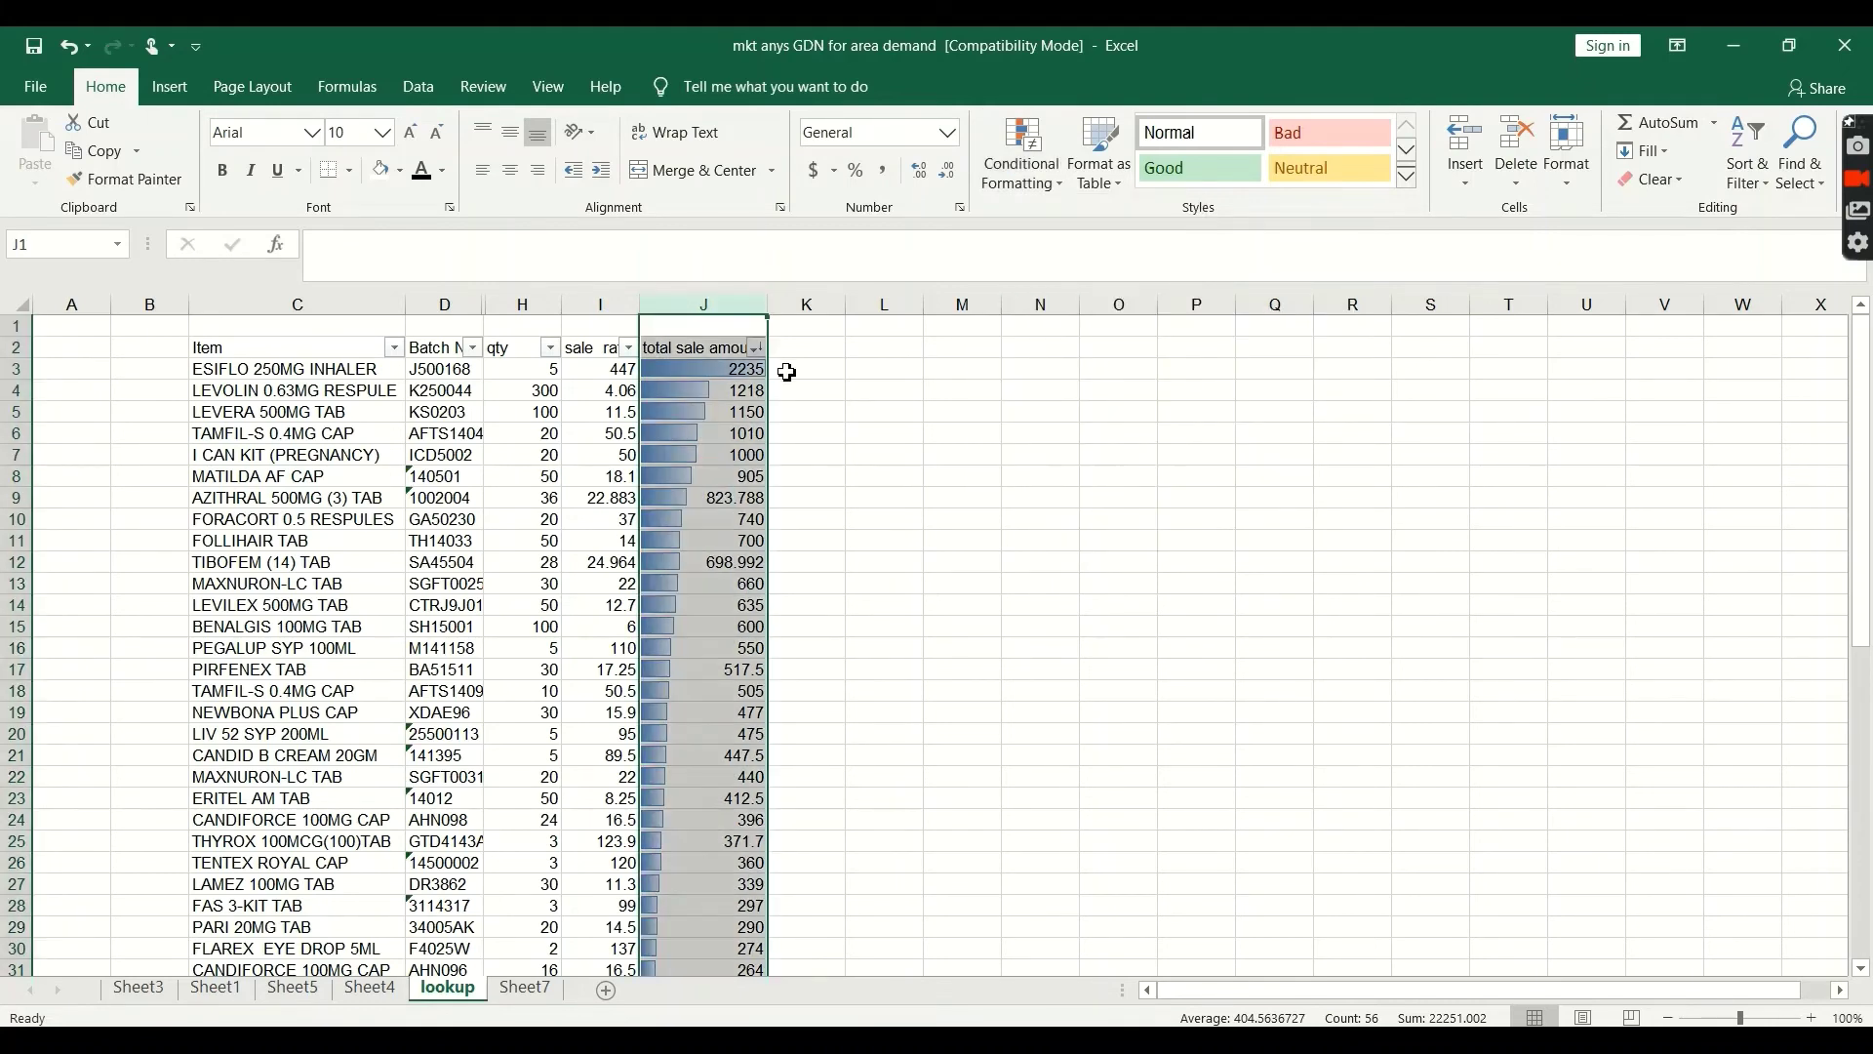
pyautogui.scroll(-1, 689, 387)
pyautogui.scroll(1, 718, 361)
pyautogui.scroll(-11, 689, 585)
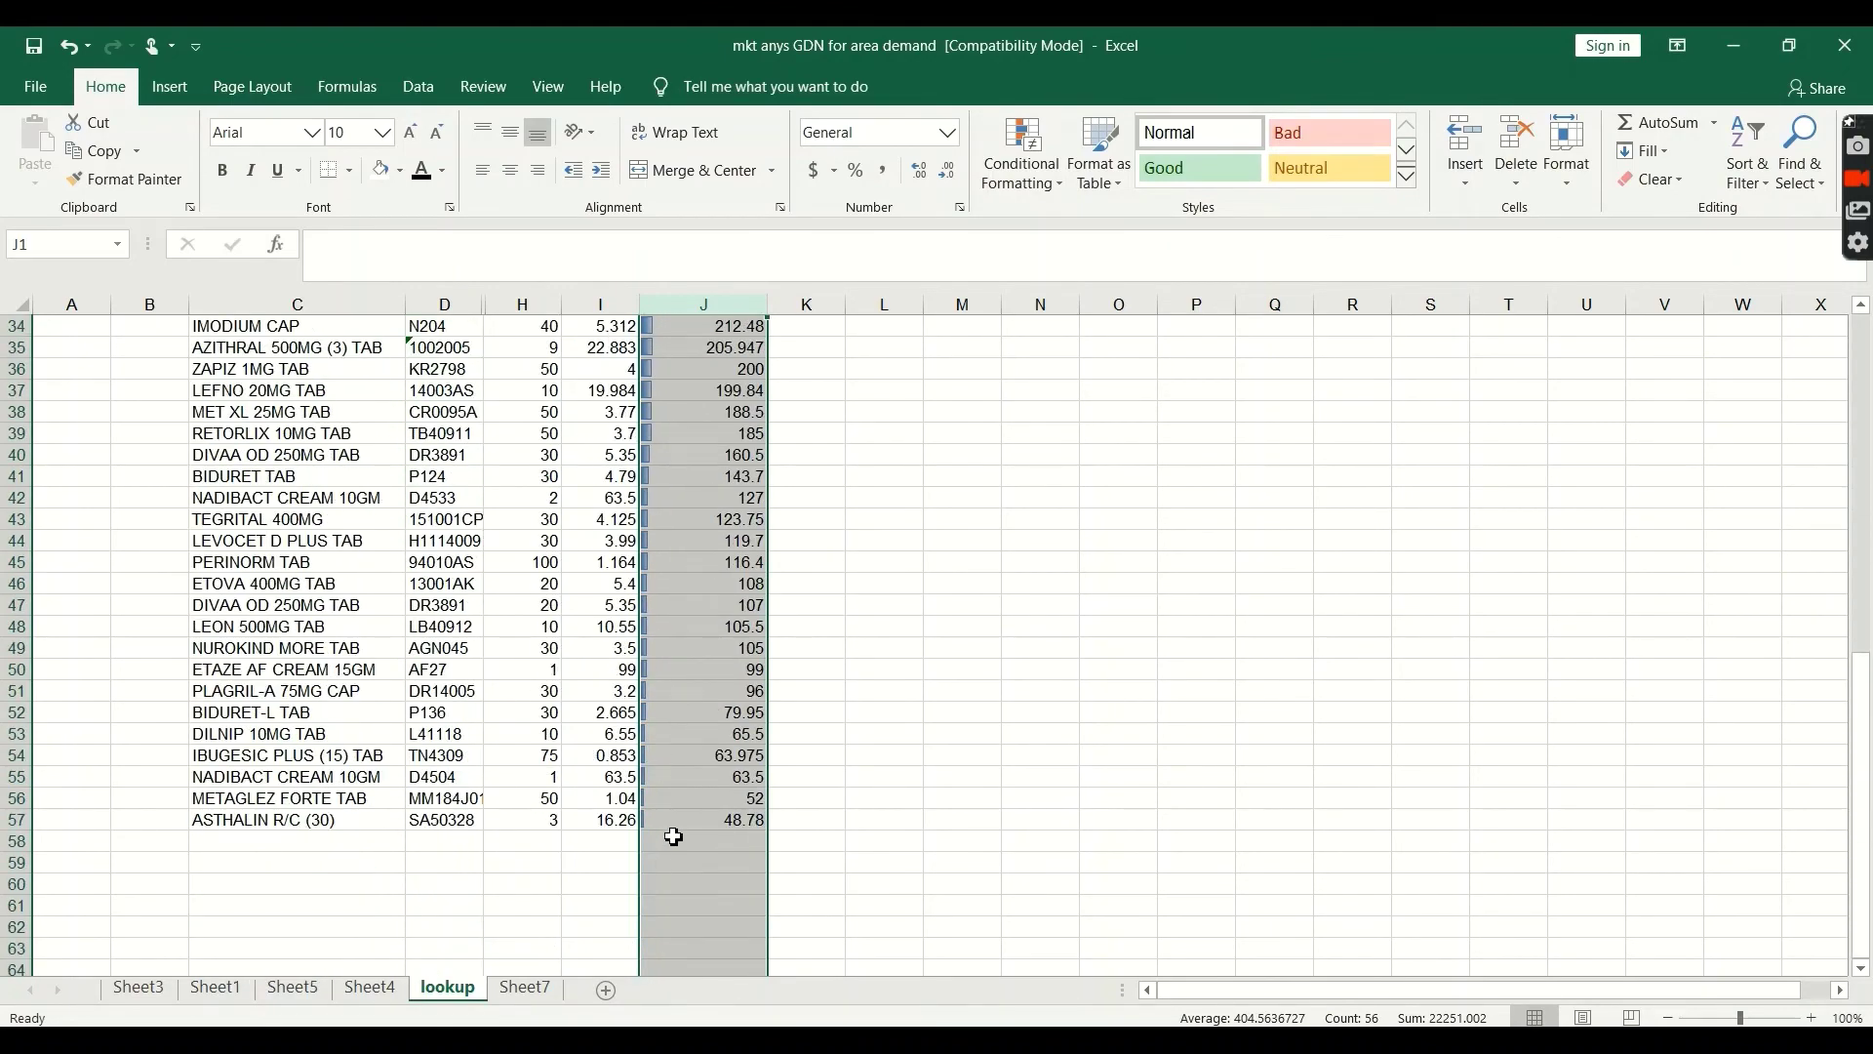
pyautogui.scroll(11, 673, 837)
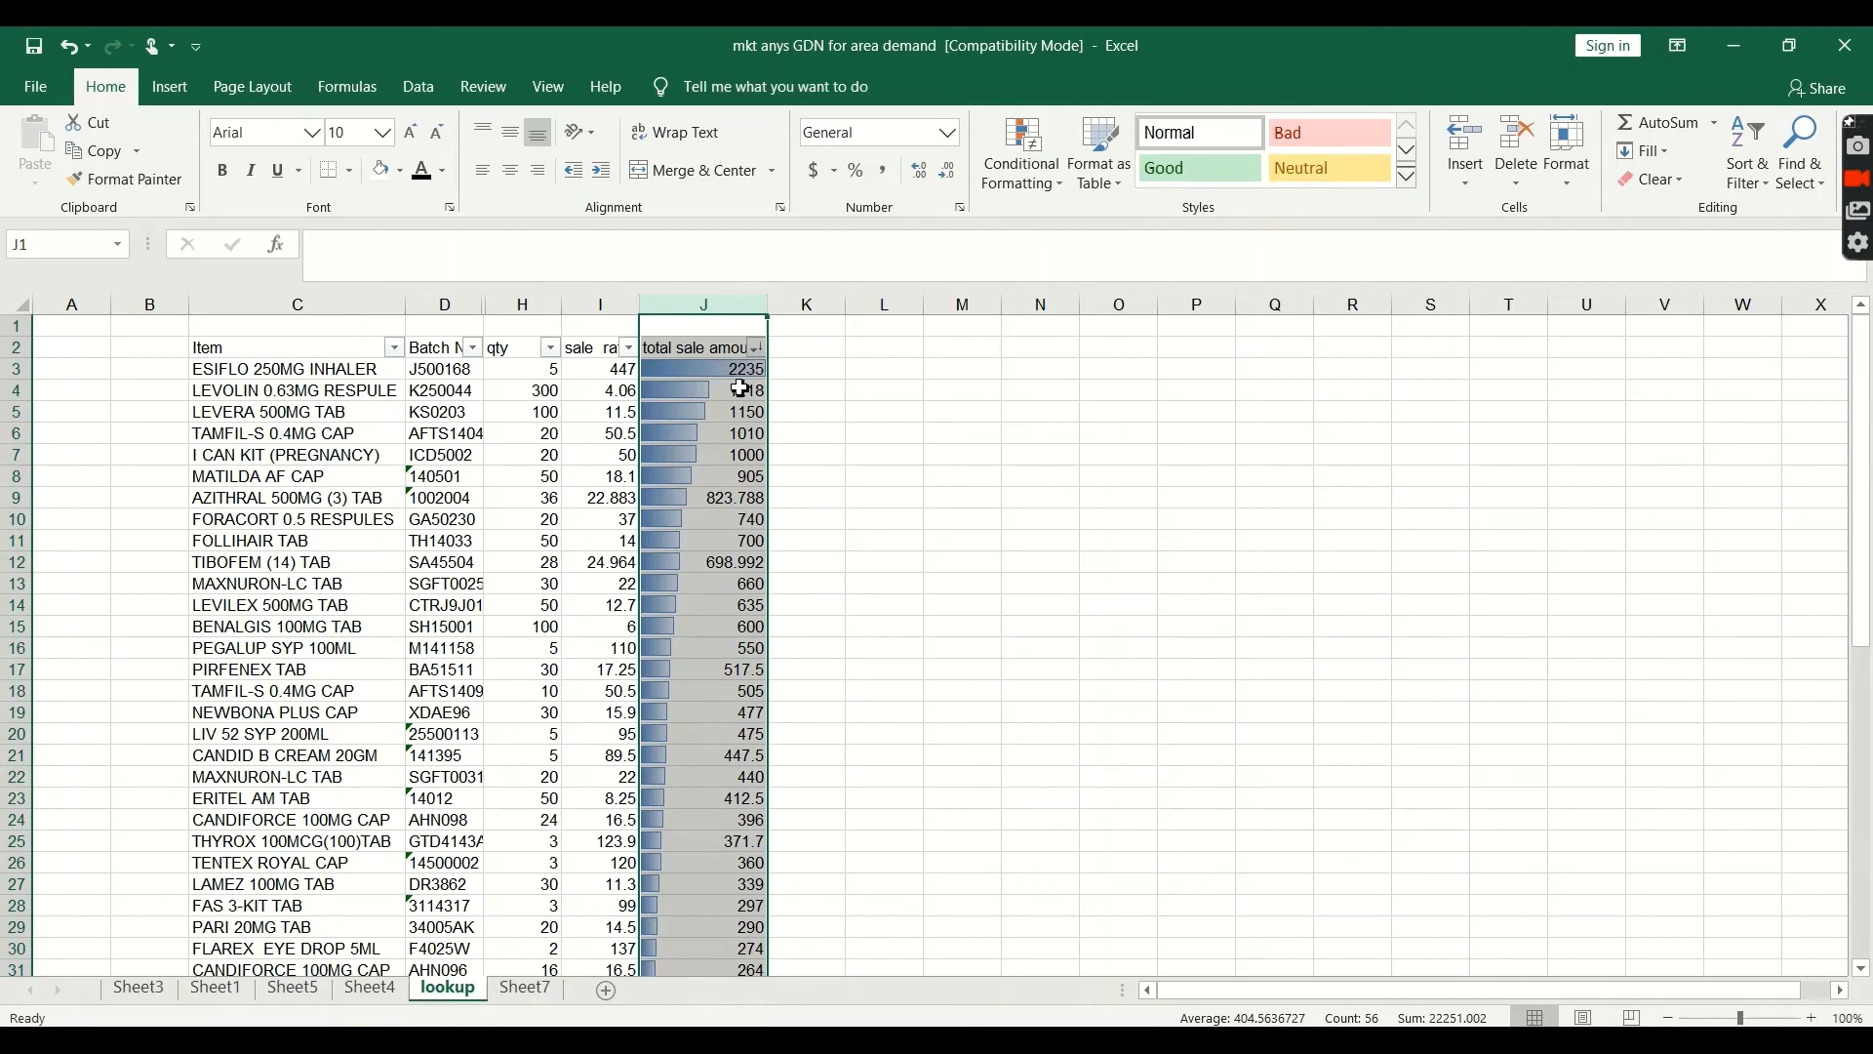
# Sort the table by total sale amount from smallest to largest and check the data bars down the list
pyautogui.click(756, 347)
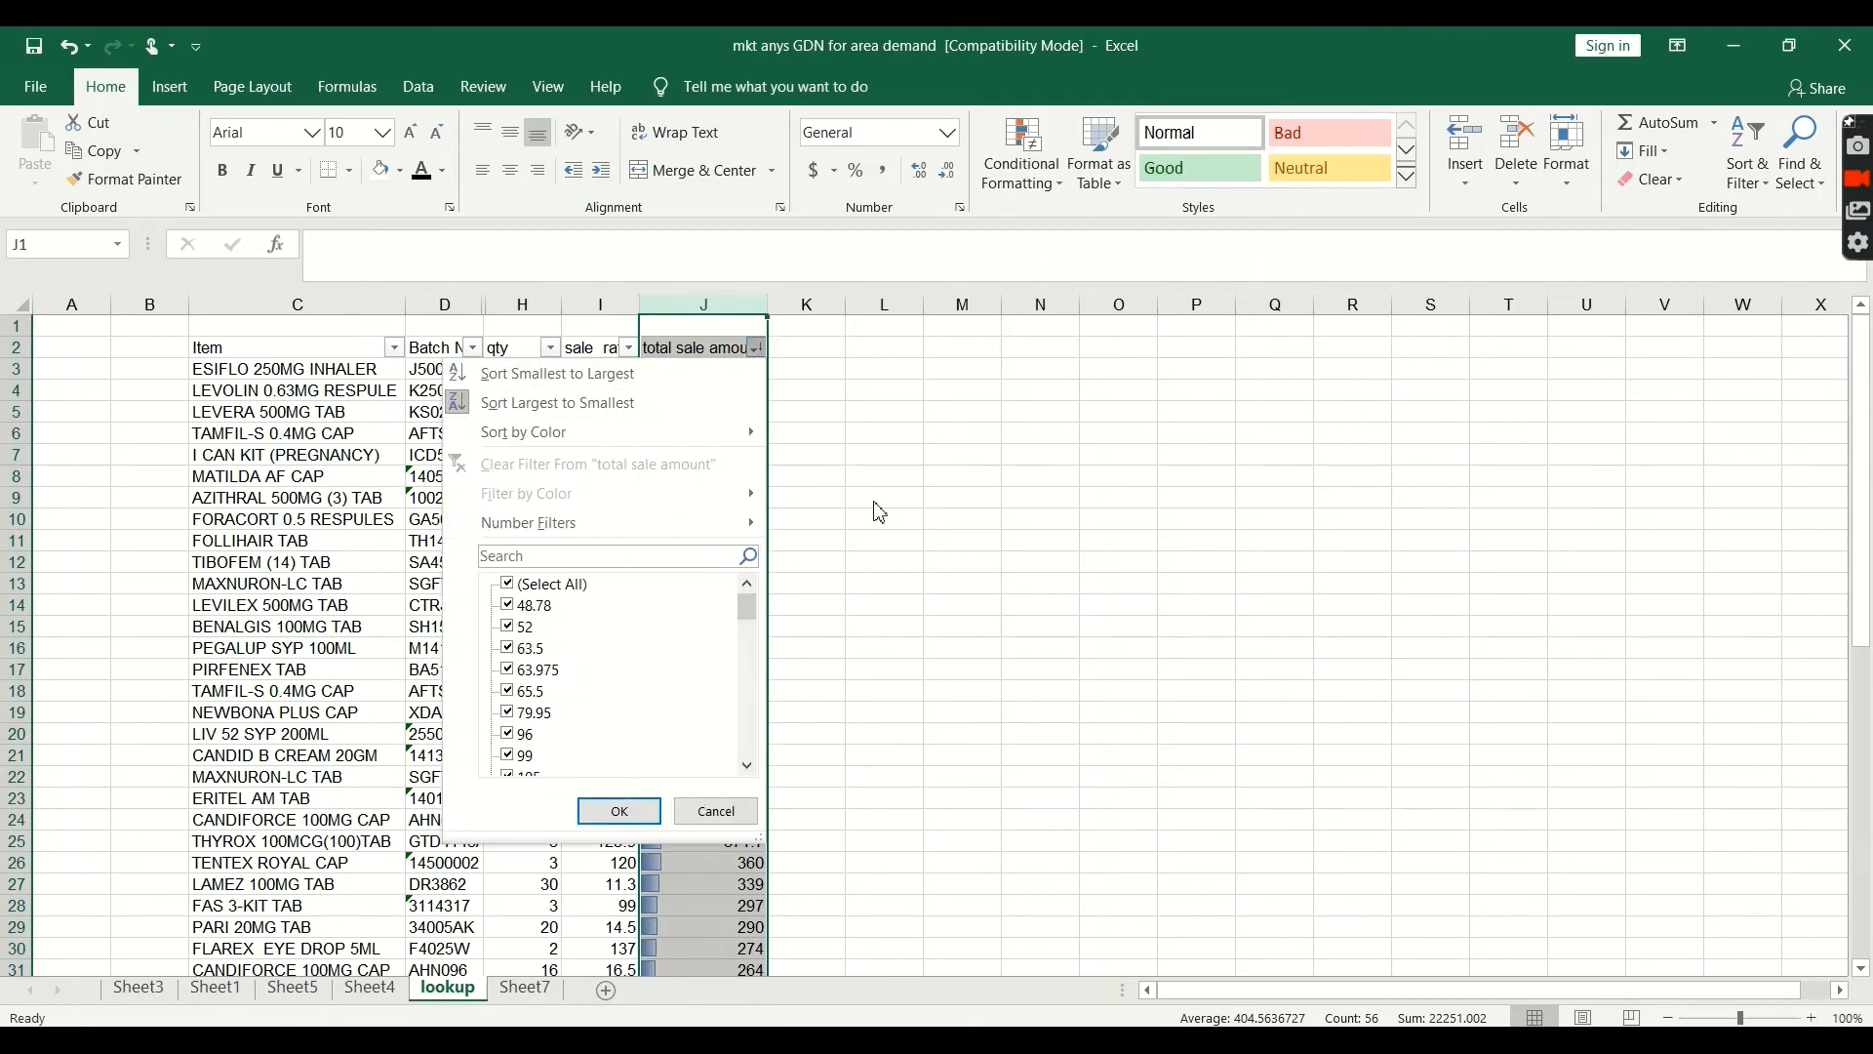
pyautogui.click(828, 431)
pyautogui.click(756, 347)
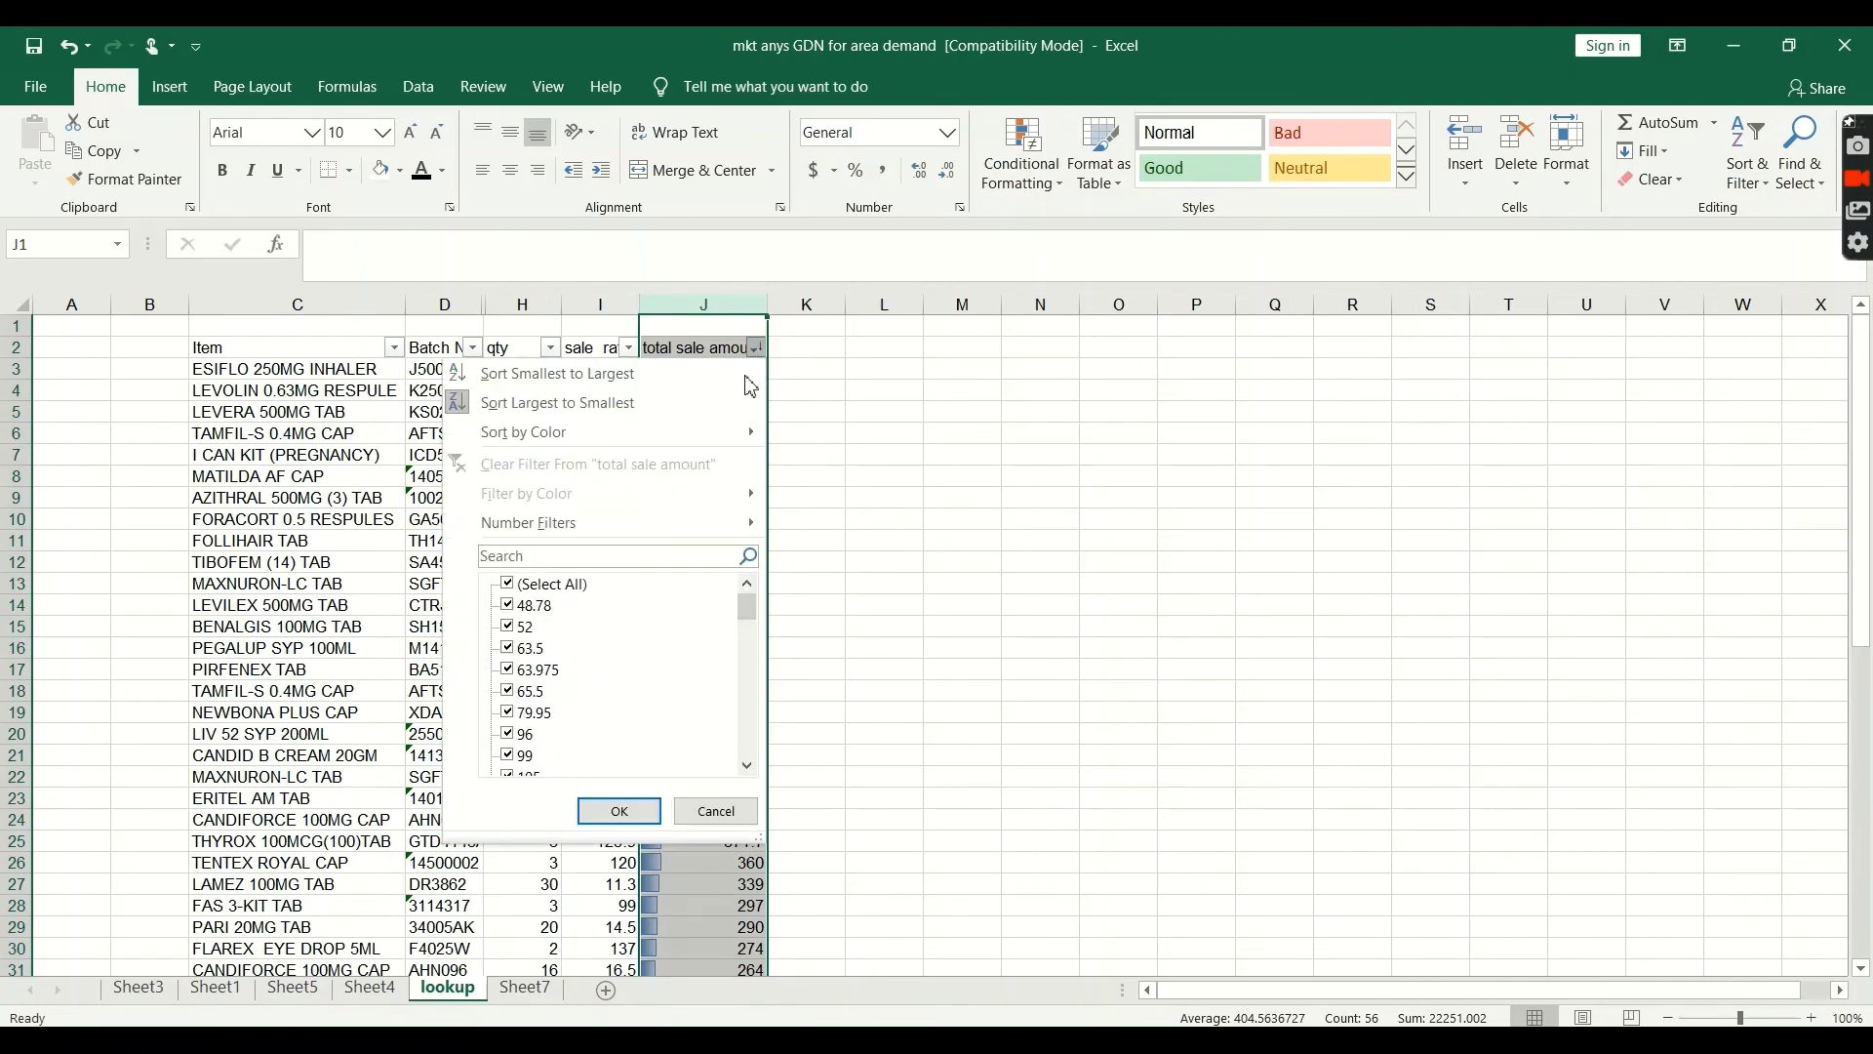
pyautogui.click(573, 374)
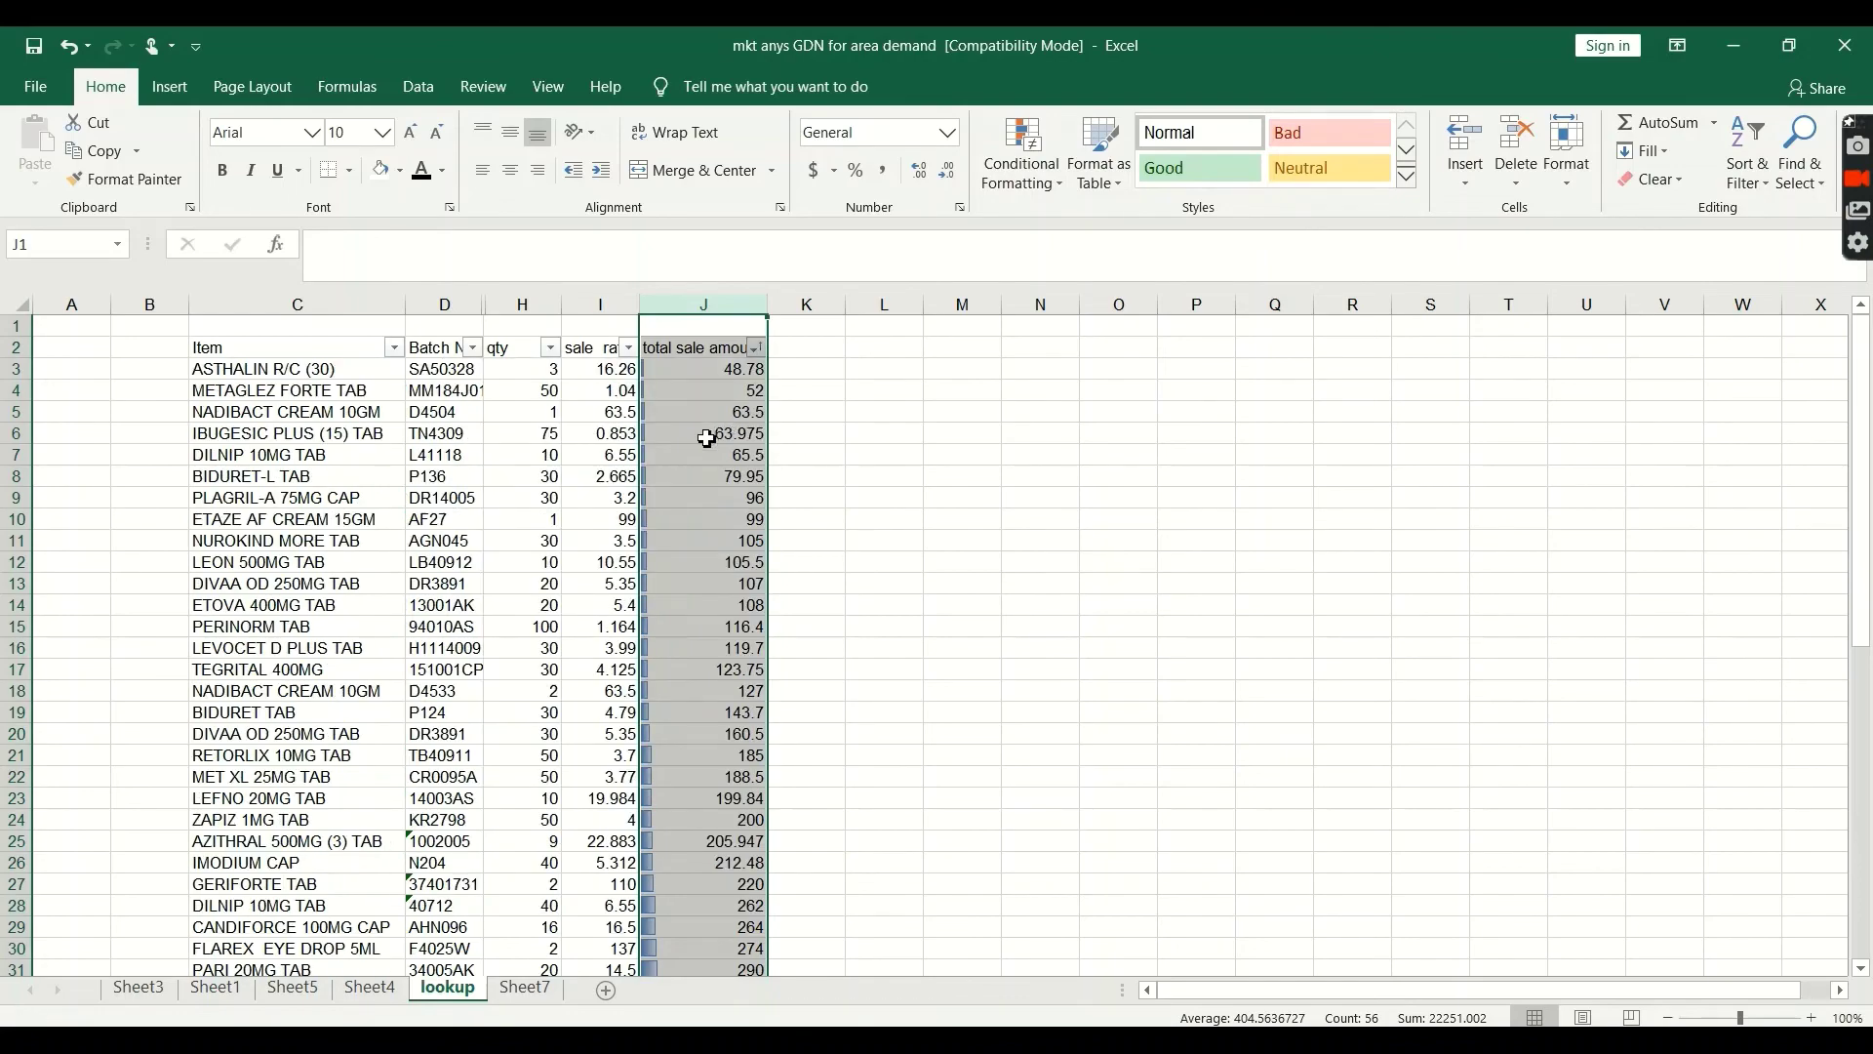
pyautogui.scroll(-5, 722, 558)
pyautogui.scroll(-8, 722, 558)
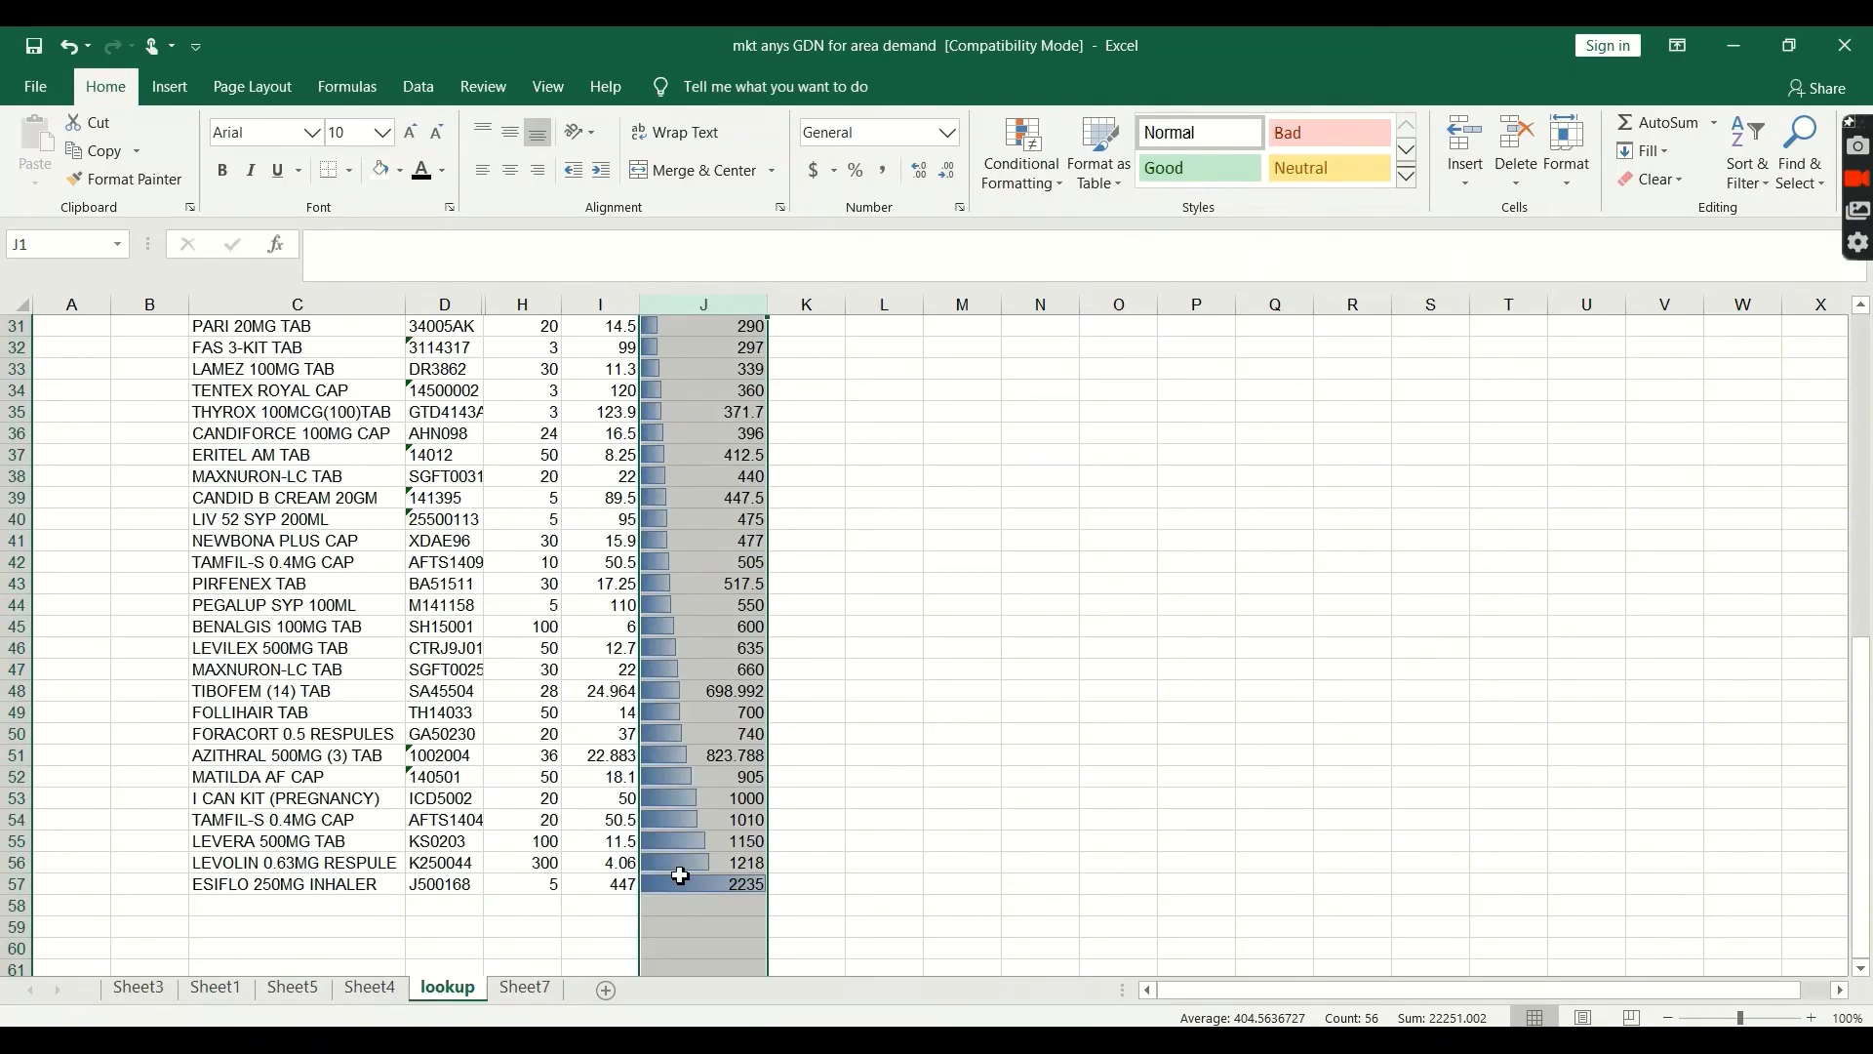
pyautogui.scroll(10, 253, 785)
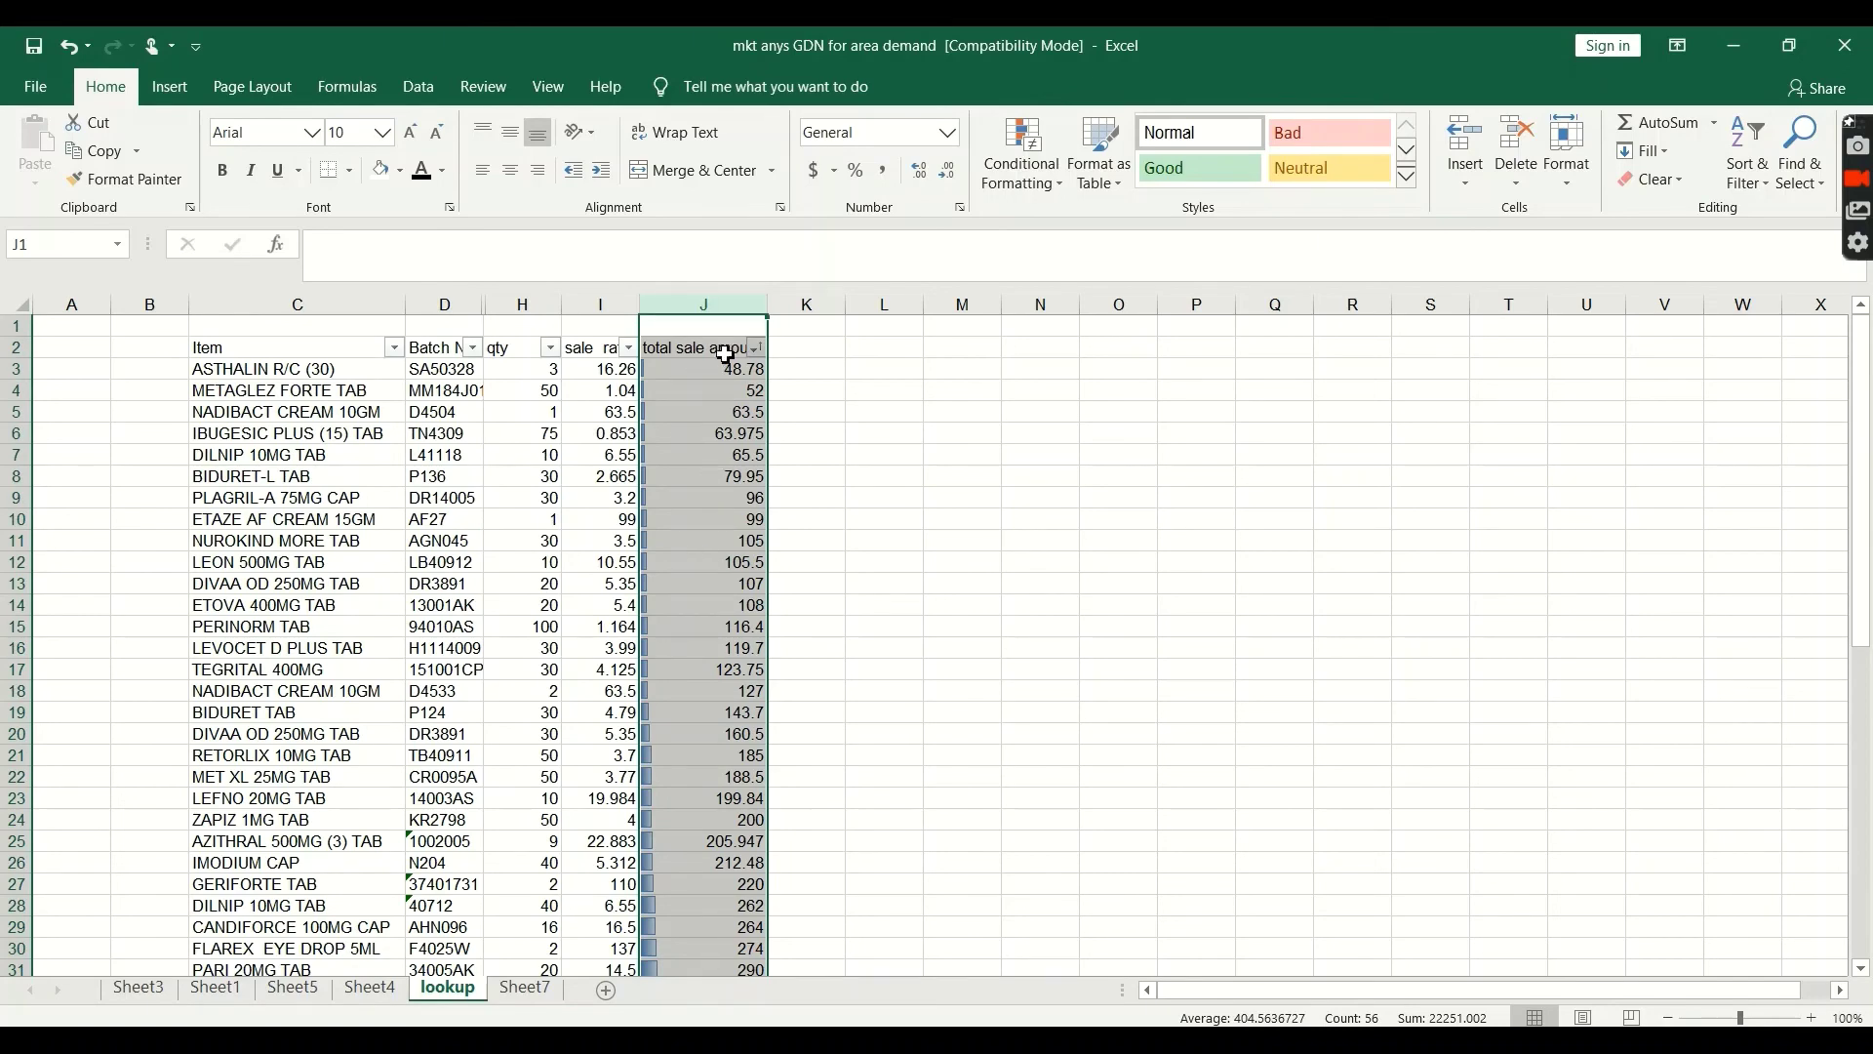
# Remove the filter from the table's header row
pyautogui.click(756, 348)
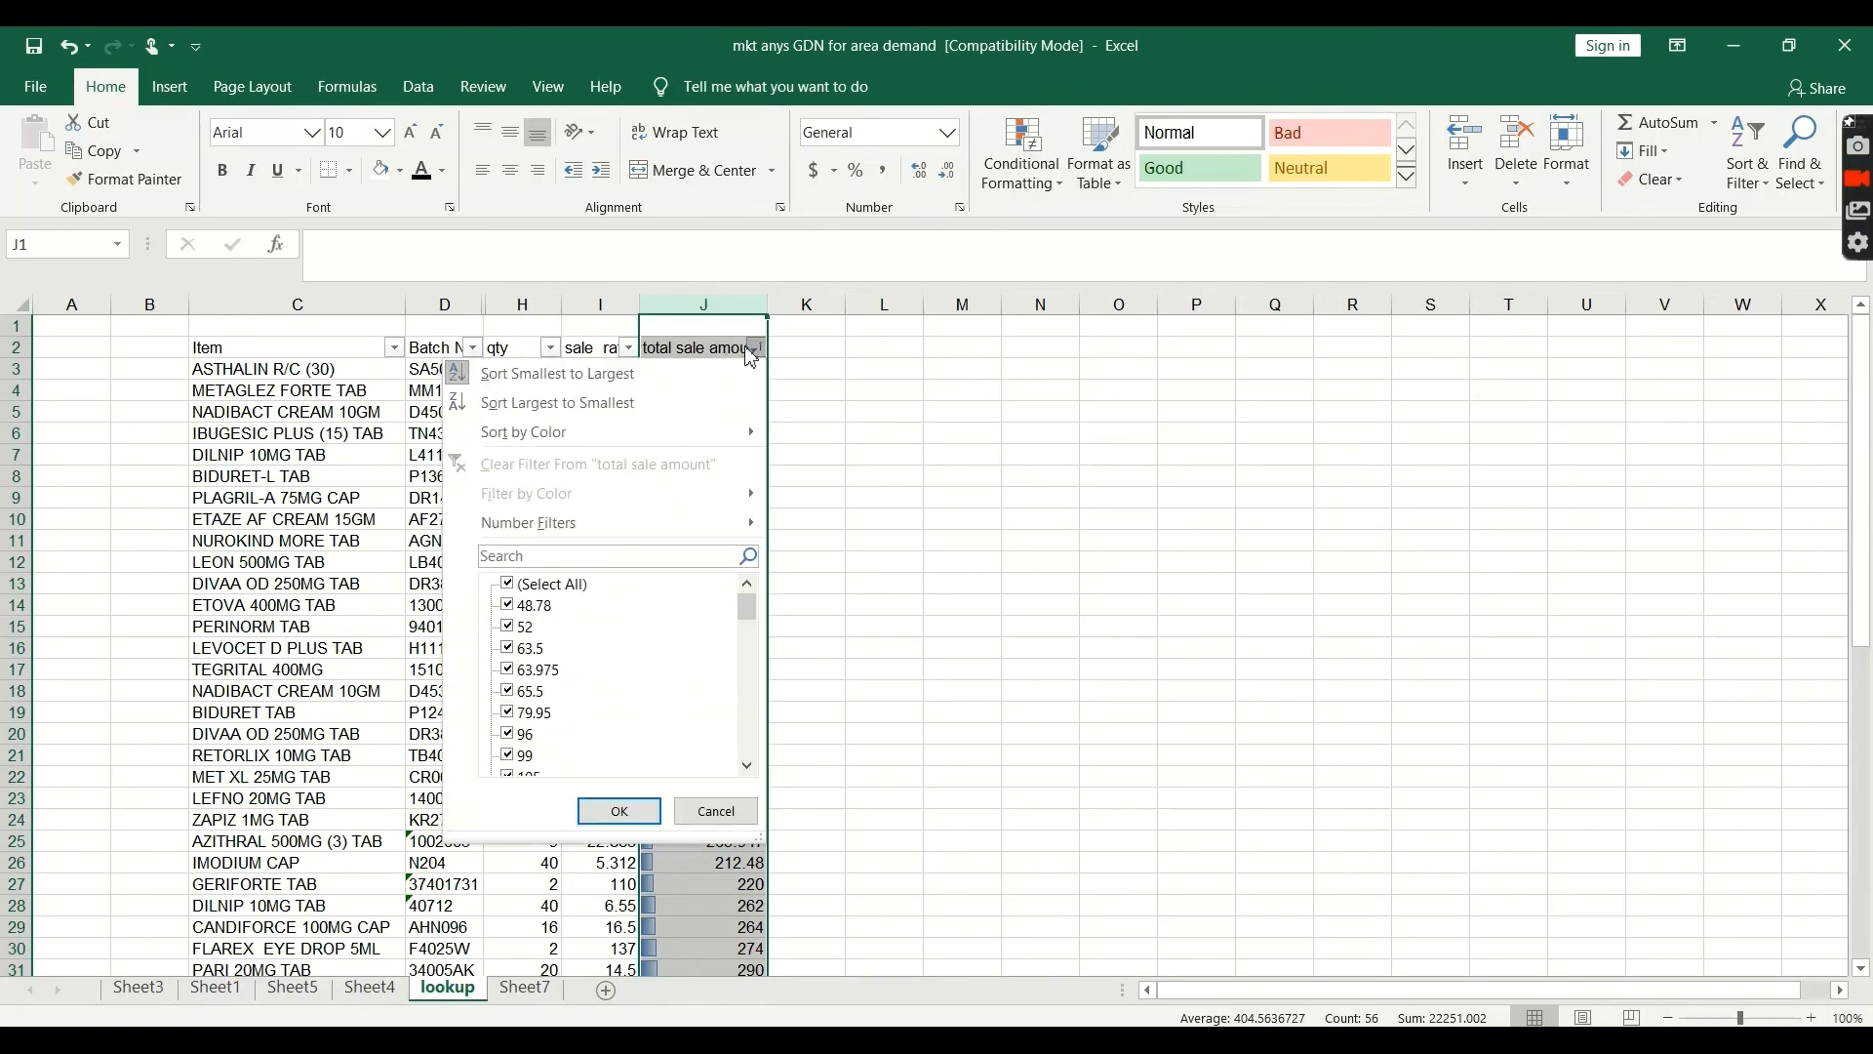
pyautogui.press('Escape')
pyautogui.moveTo(722, 349); pyautogui.dragTo(271, 348)
pyautogui.click(1747, 151)
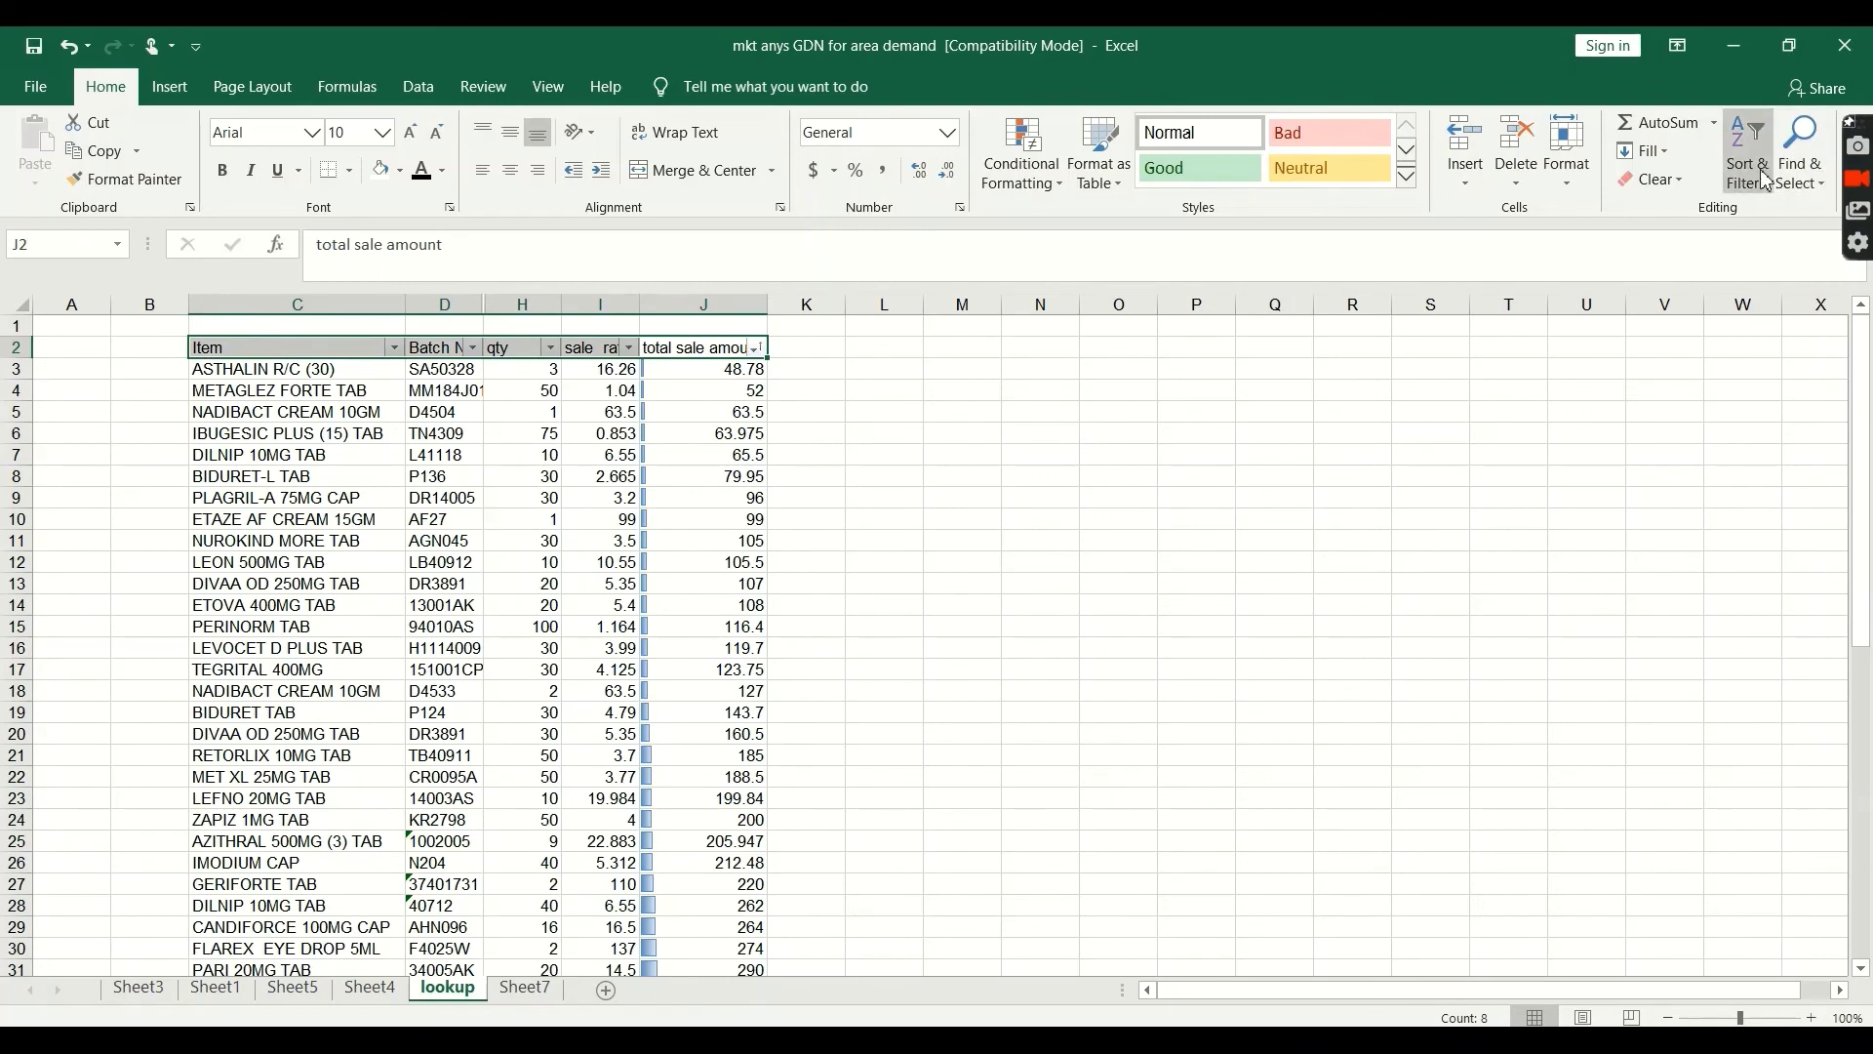
pyautogui.click(1767, 301)
pyautogui.click(800, 433)
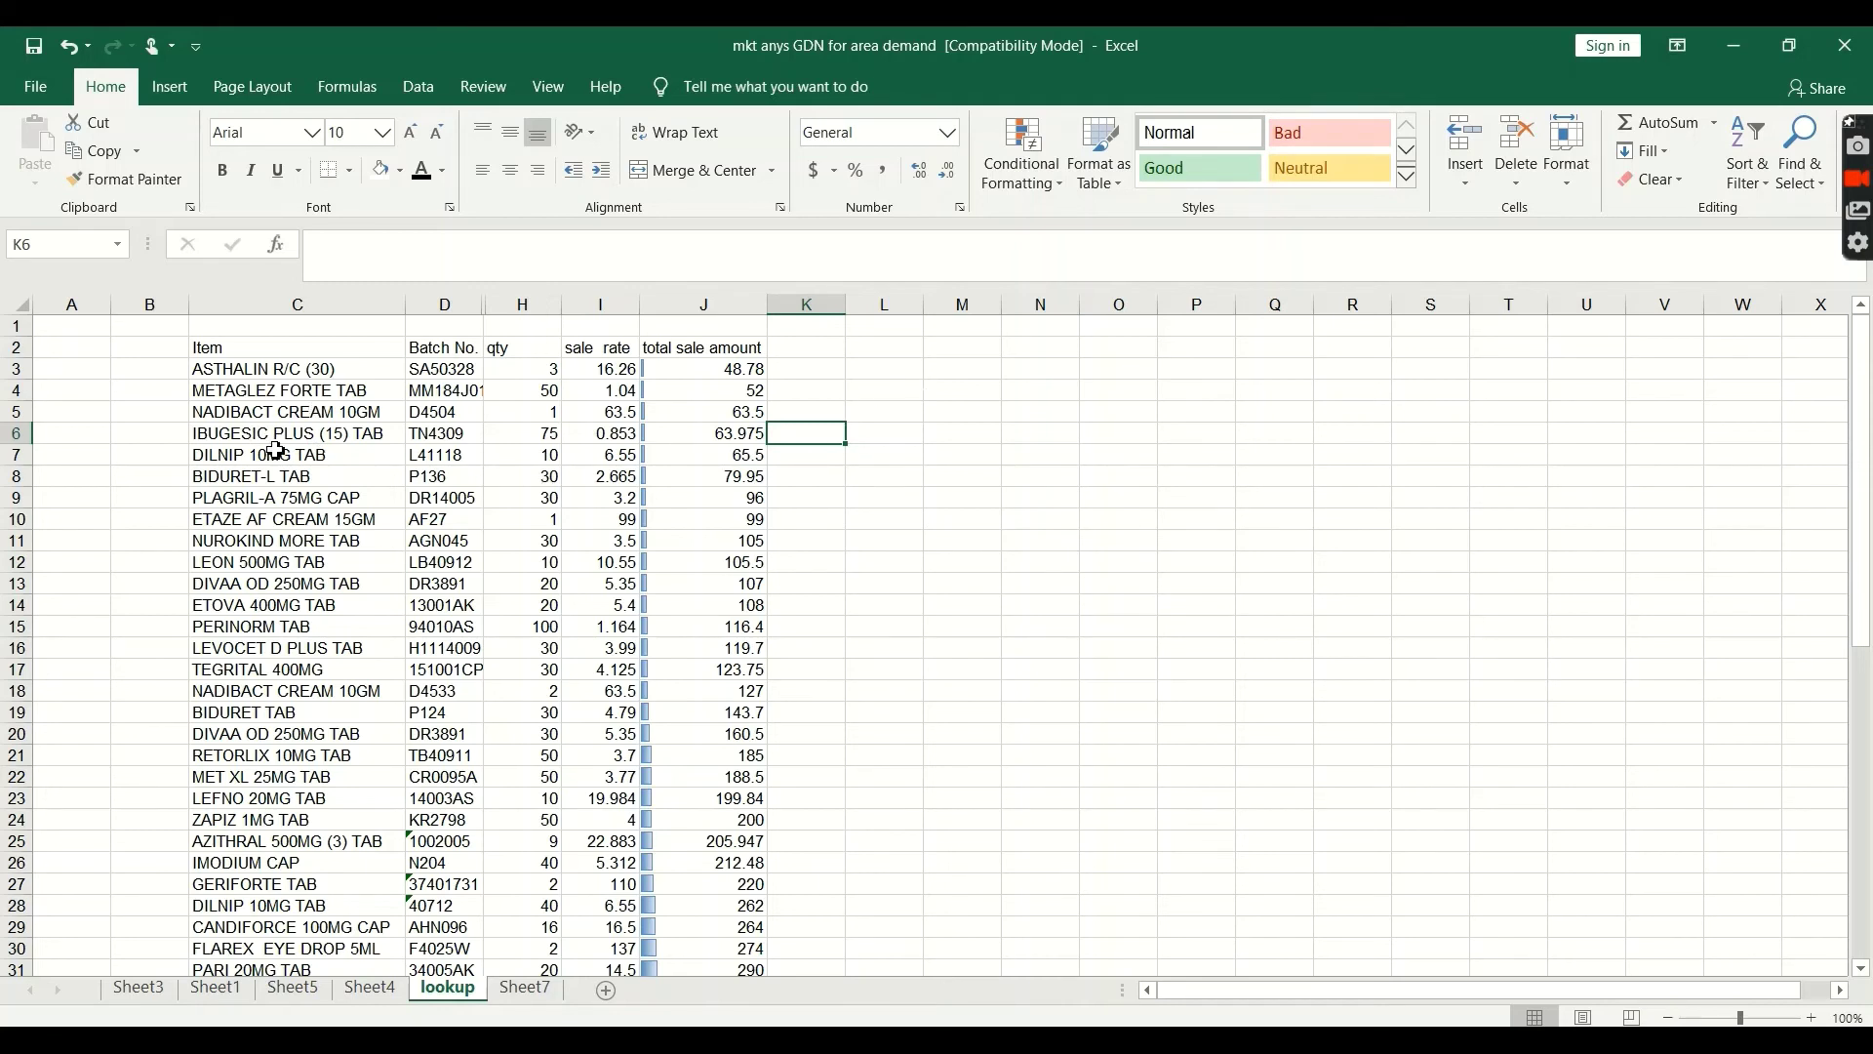
pyautogui.moveTo(251, 346); pyautogui.dragTo(709, 345)
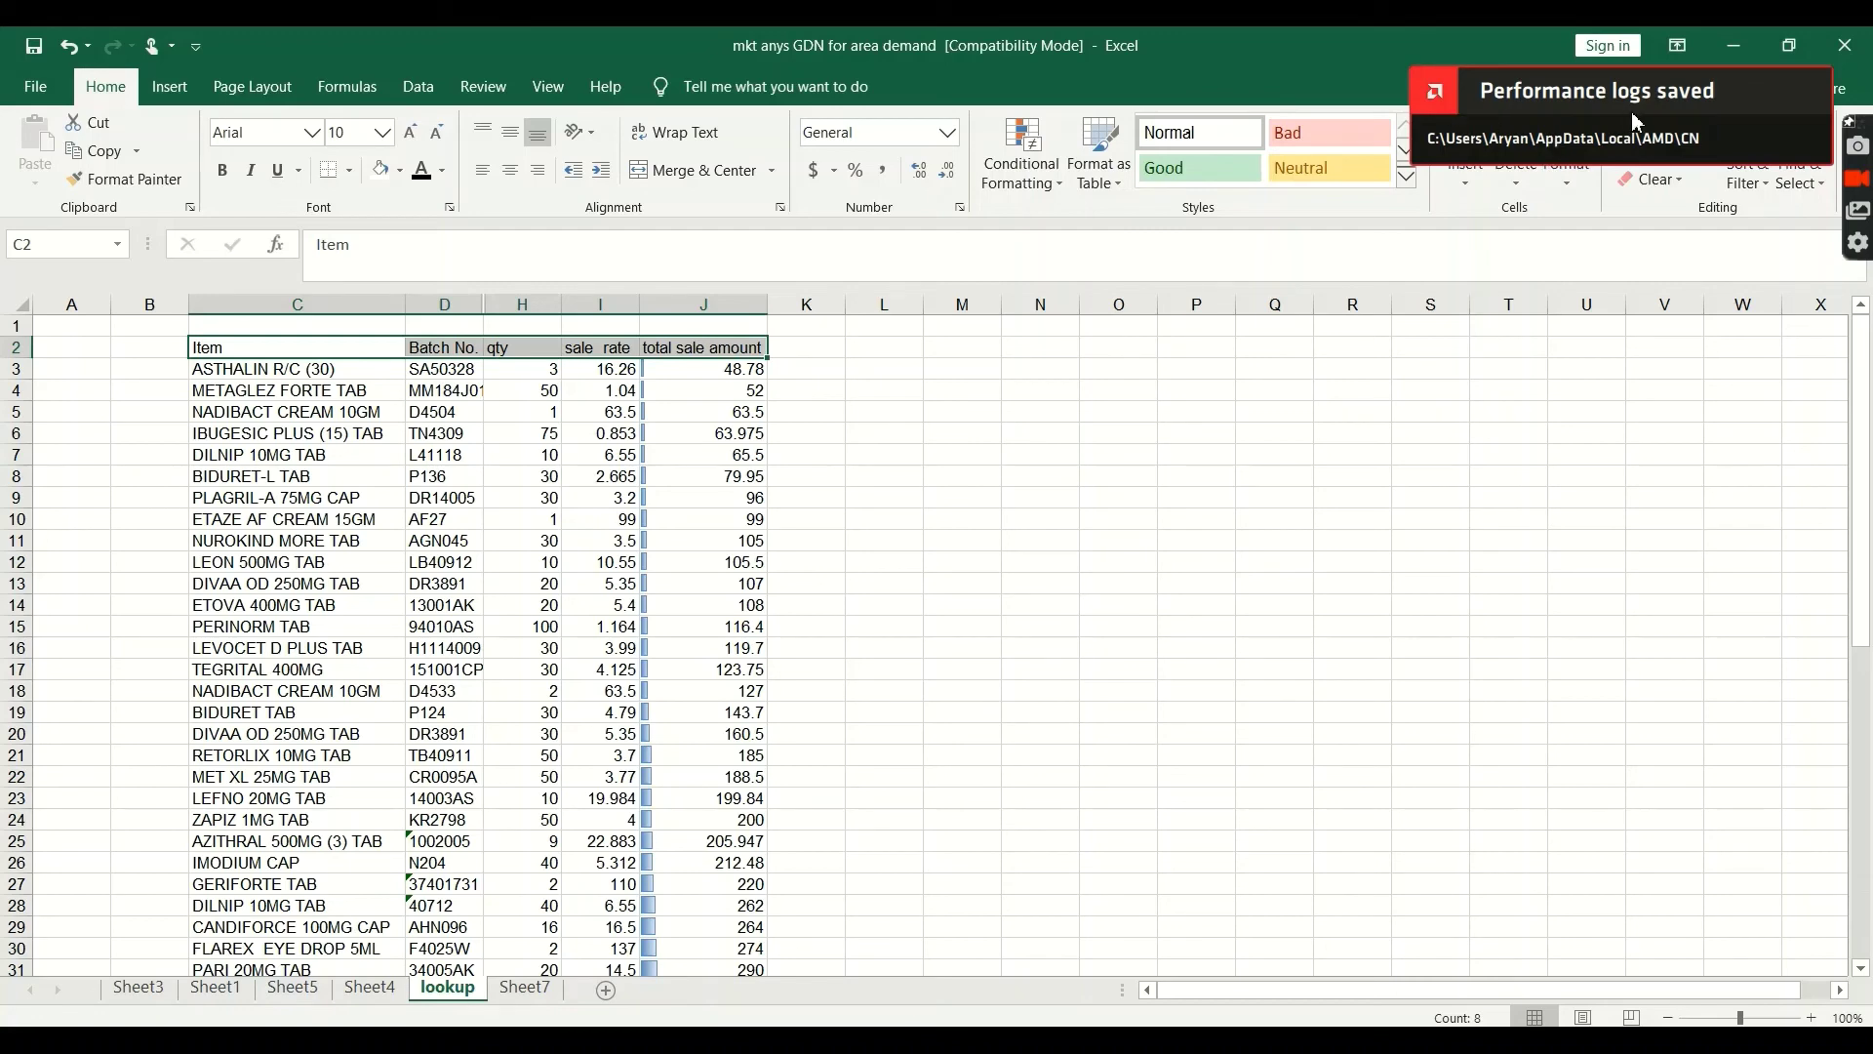
pyautogui.click(1768, 326)
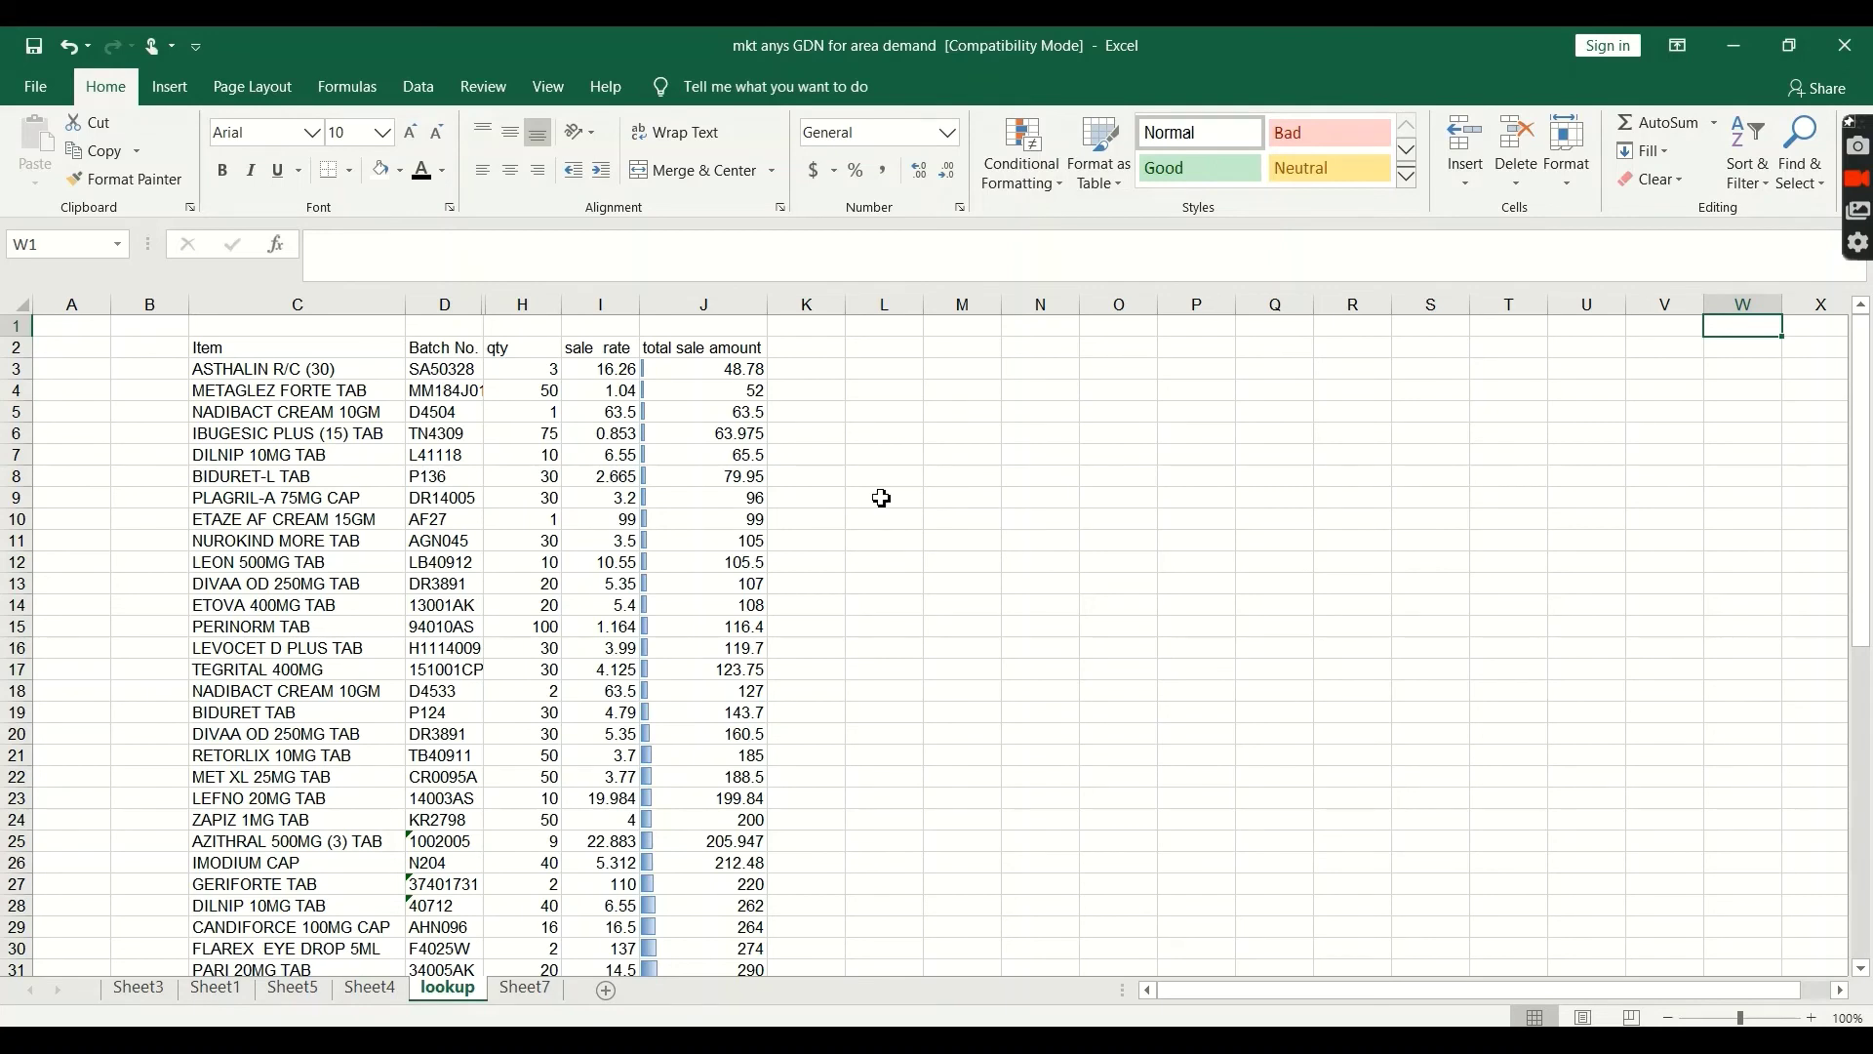
pyautogui.moveTo(304, 347); pyautogui.dragTo(709, 347)
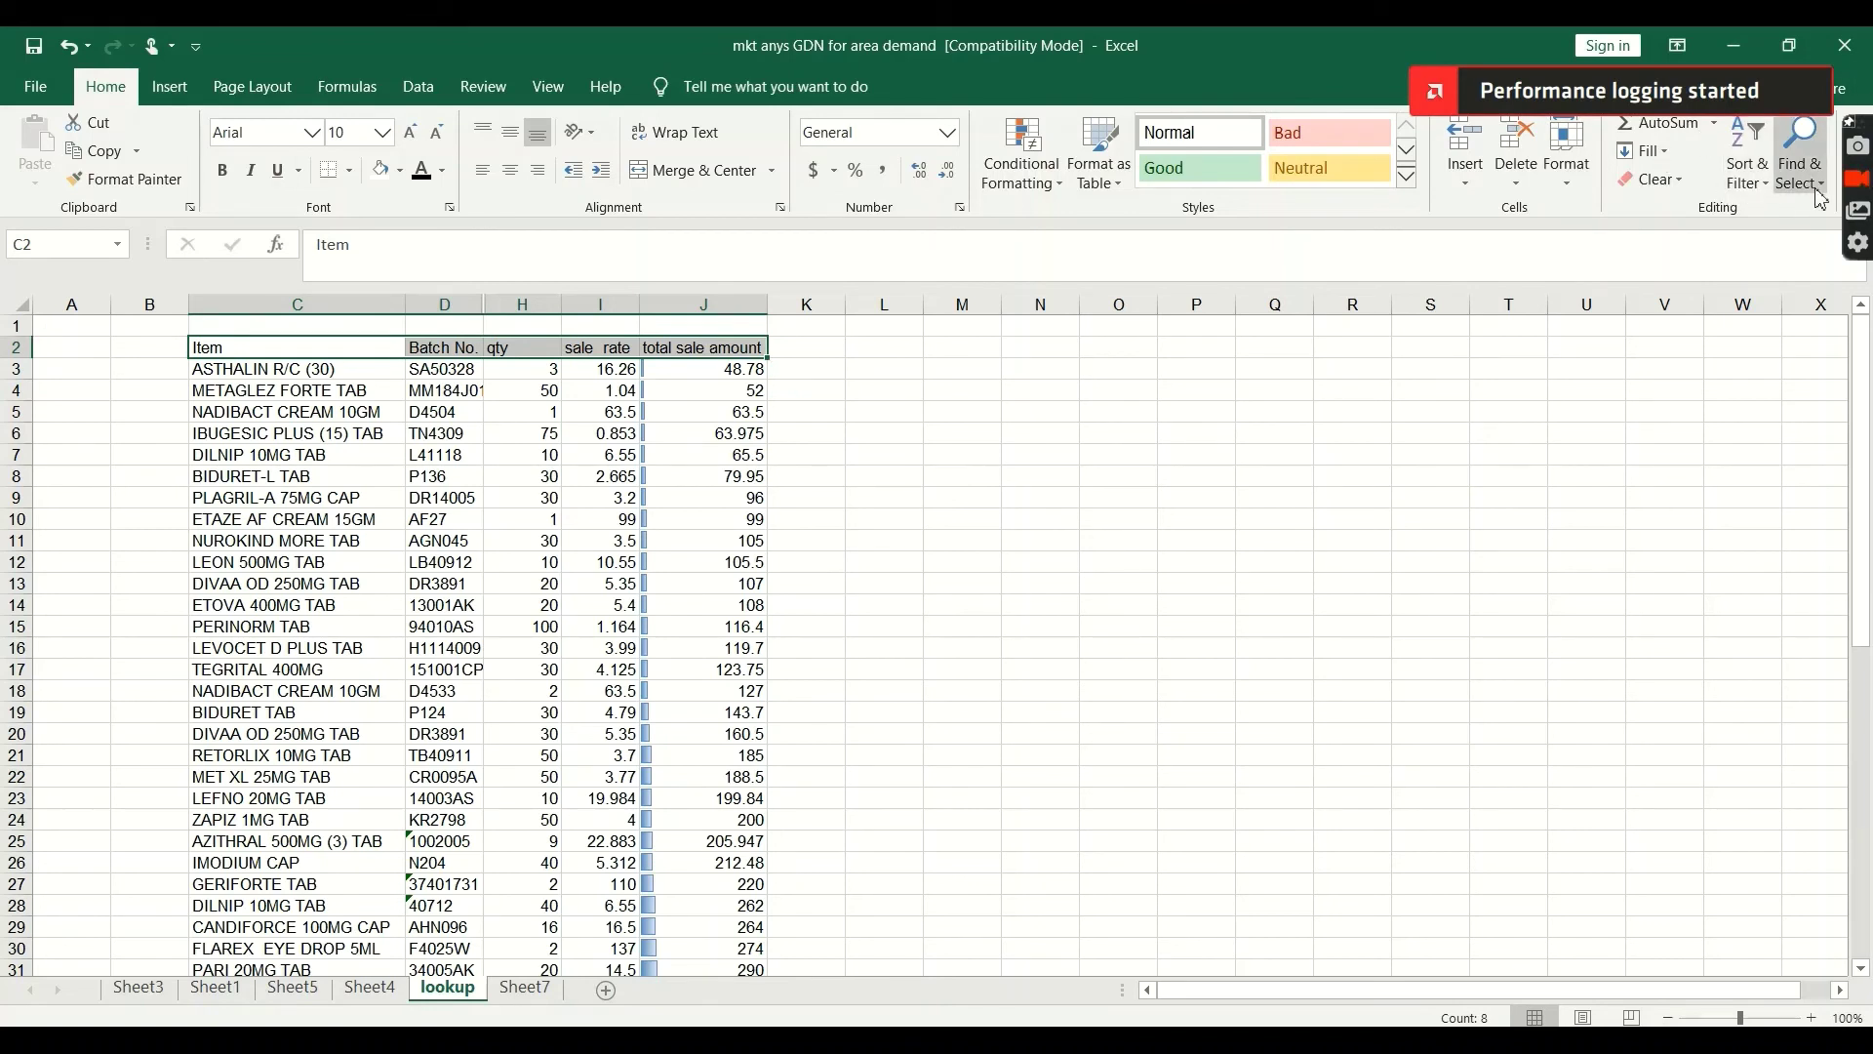
pyautogui.click(1707, 277)
pyautogui.click(1800, 156)
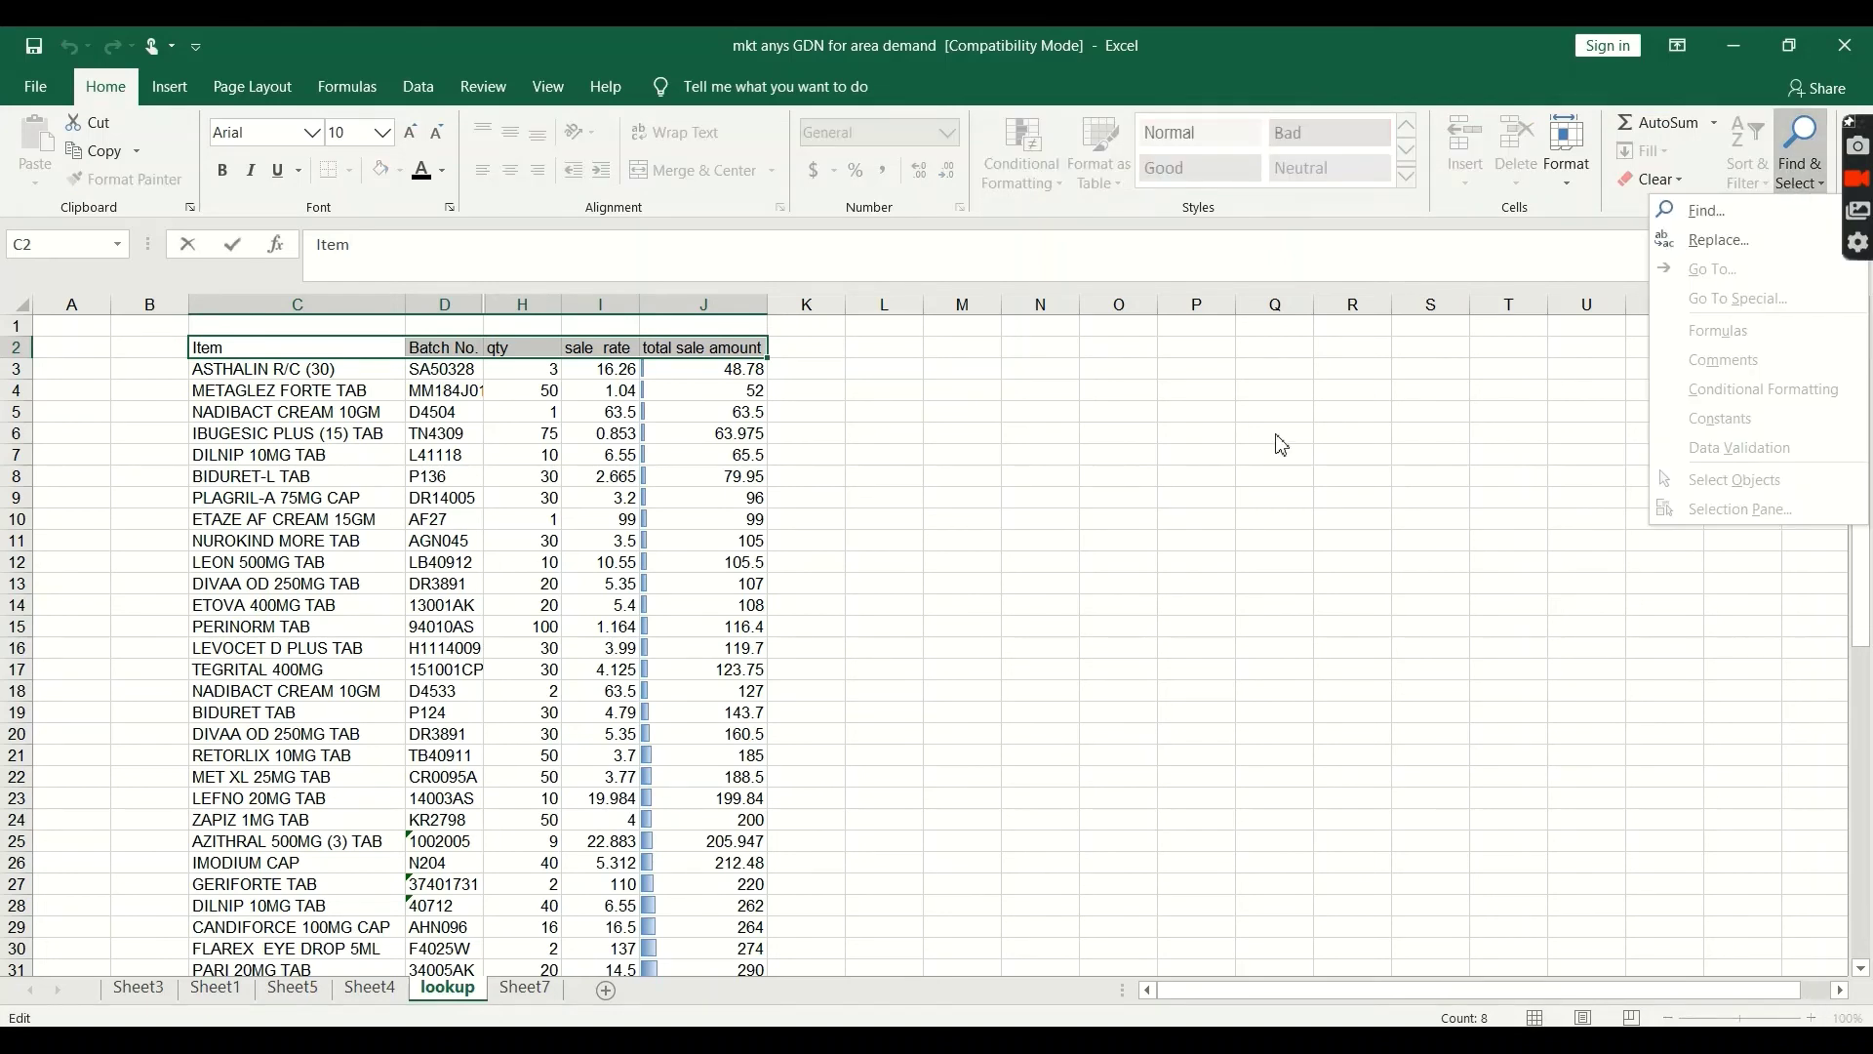
pyautogui.press('Escape')
pyautogui.press('Escape')
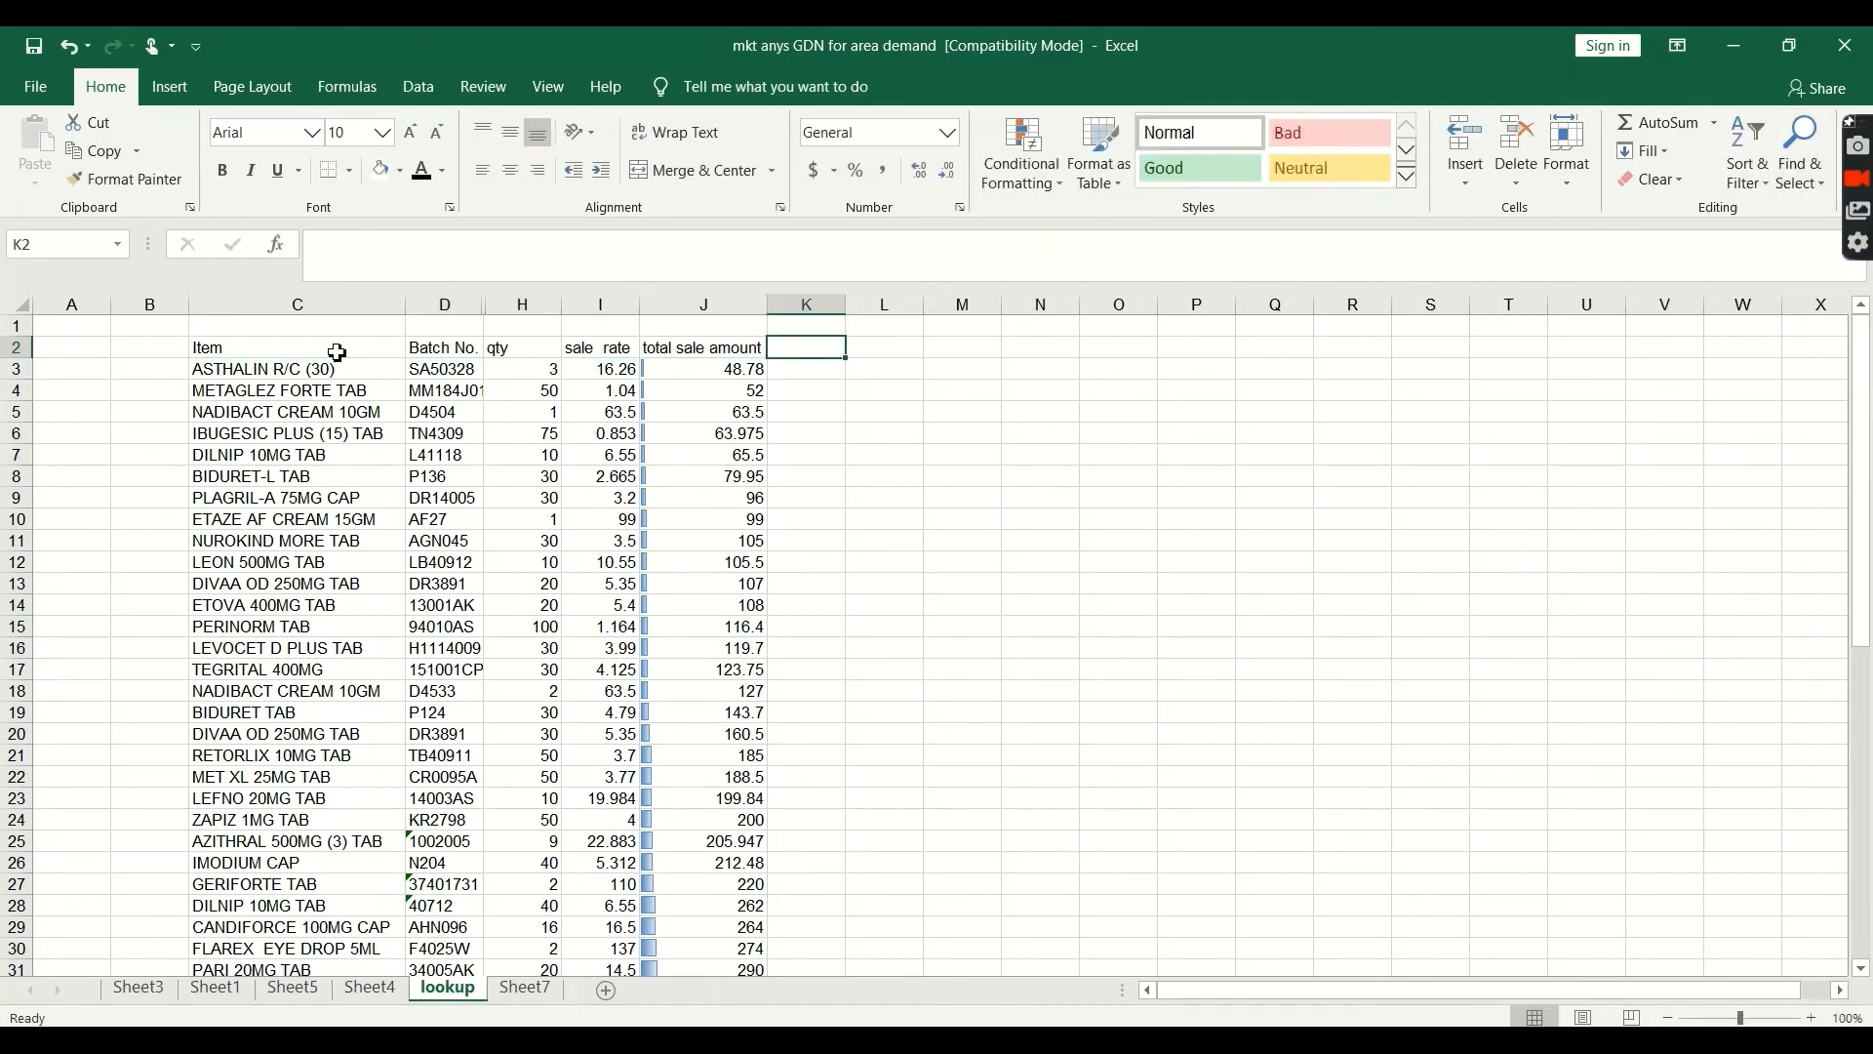
# Apply a filter to the header row from Item to total sale amount
pyautogui.moveTo(335, 354); pyautogui.dragTo(741, 345)
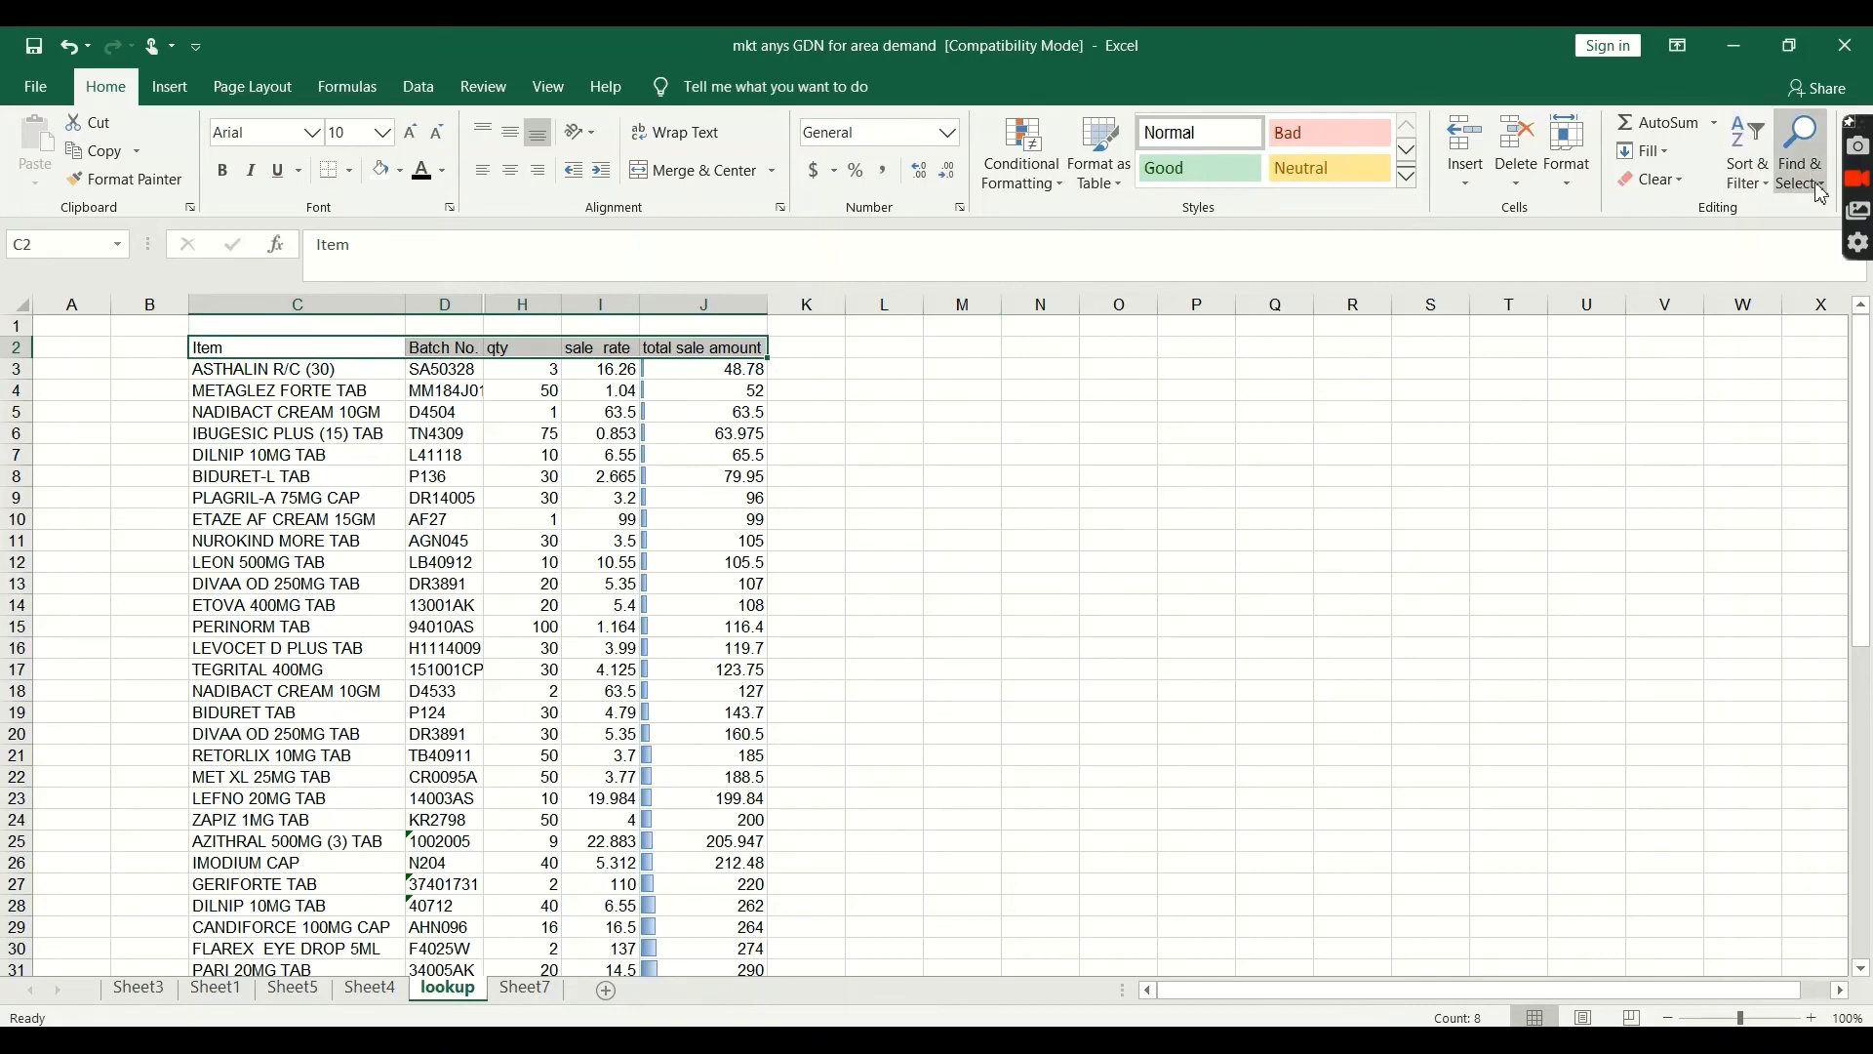
pyautogui.click(1799, 156)
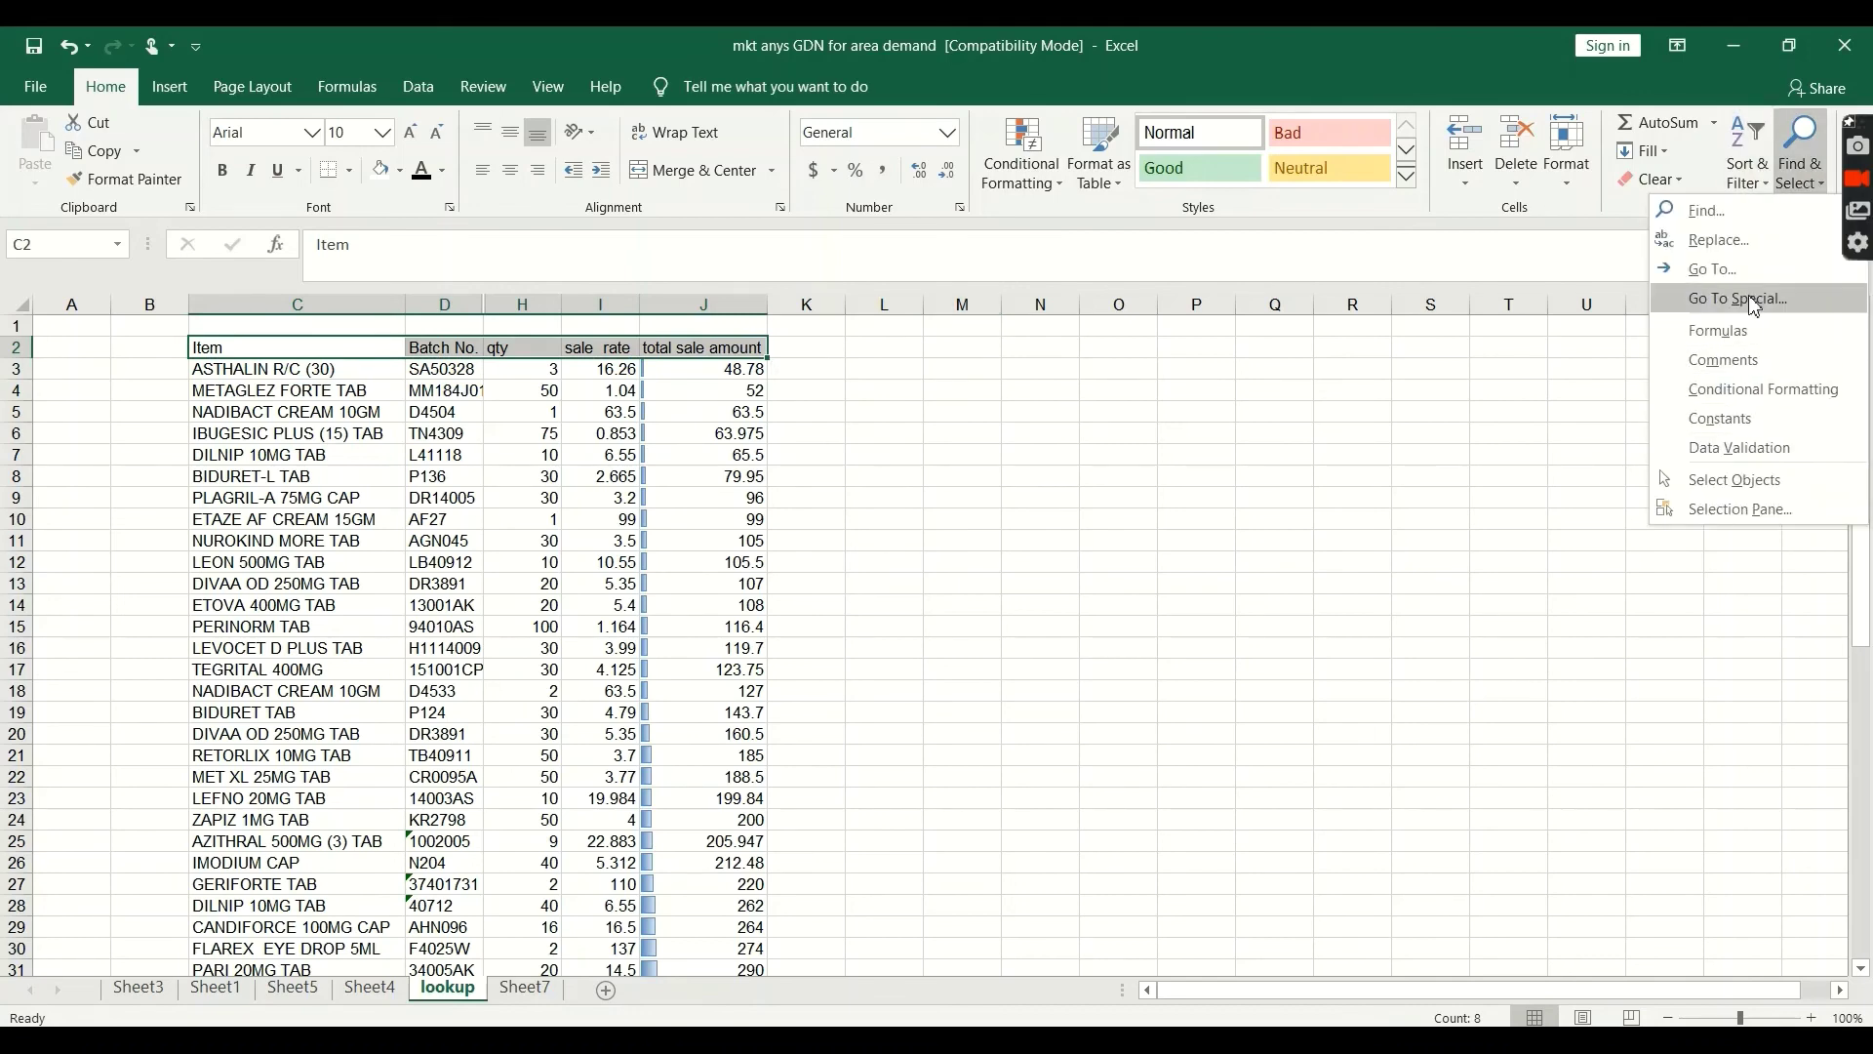
pyautogui.click(1592, 414)
pyautogui.click(1760, 188)
pyautogui.click(1766, 312)
pyautogui.click(1278, 411)
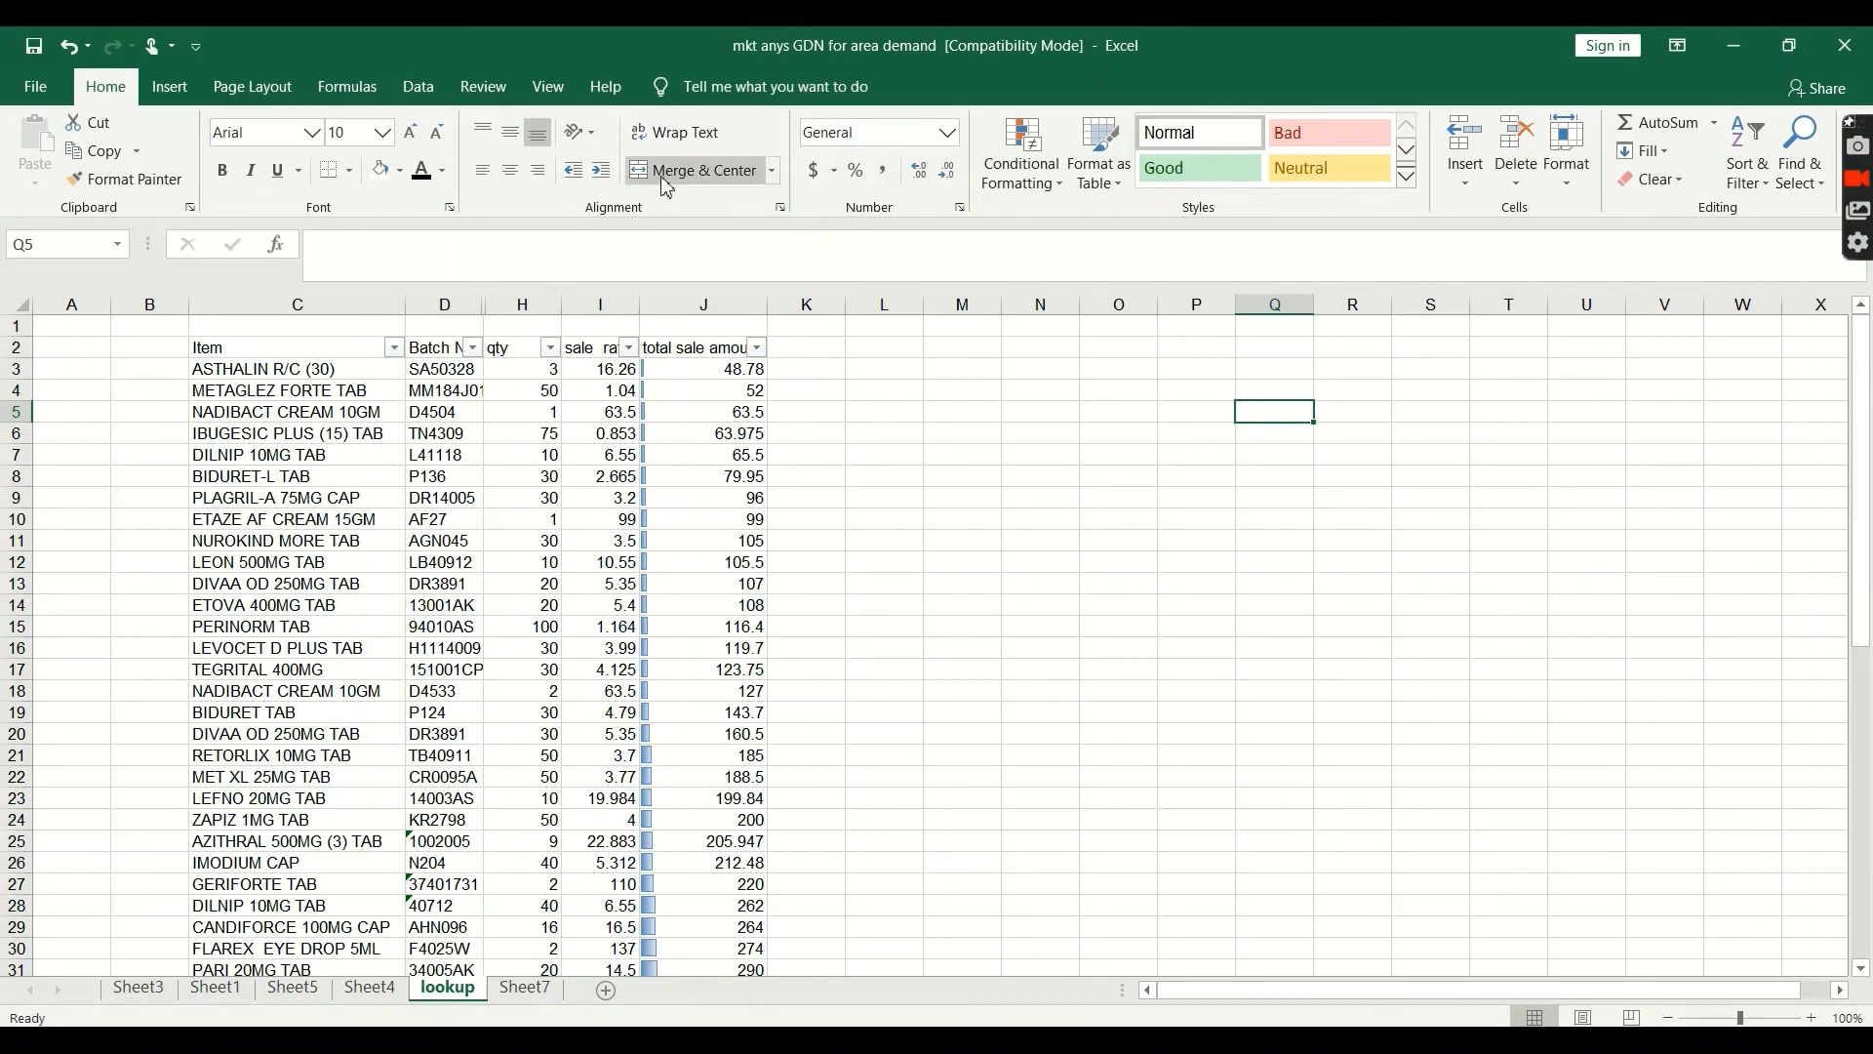
pyautogui.click(259, 86)
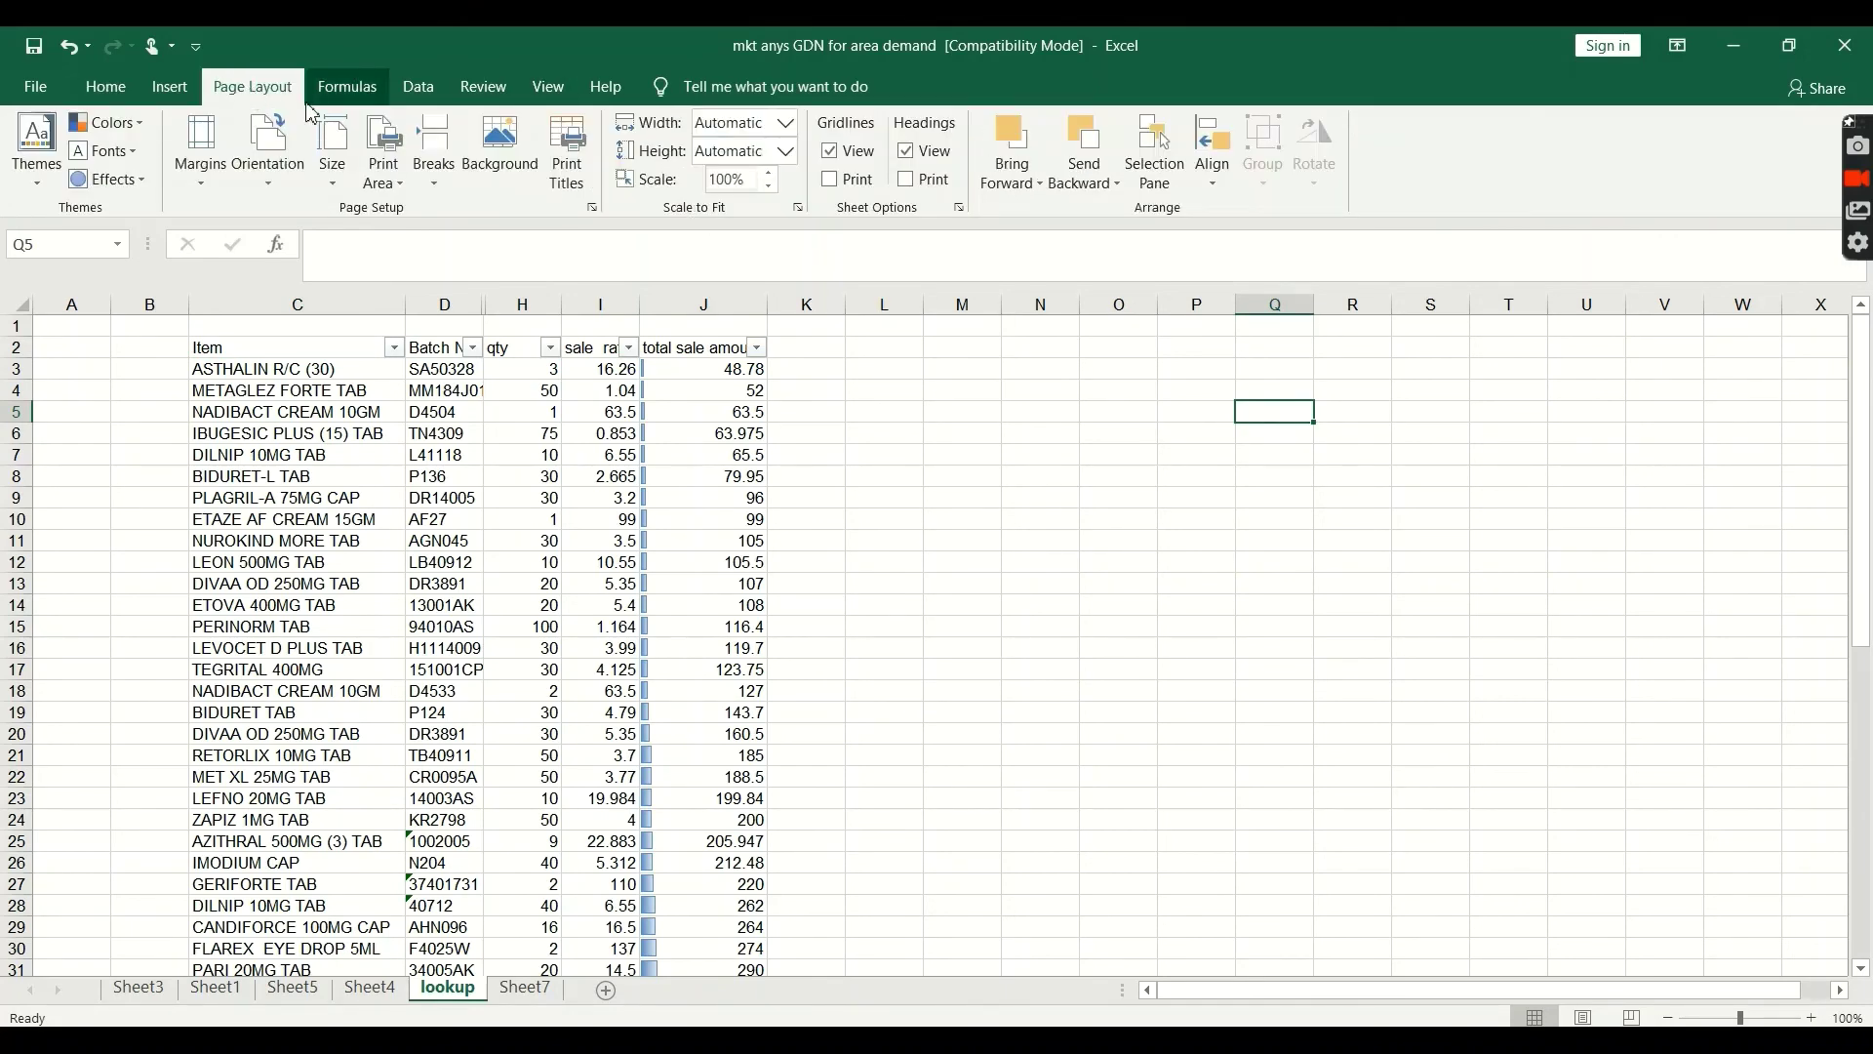
pyautogui.click(345, 90)
pyautogui.click(418, 88)
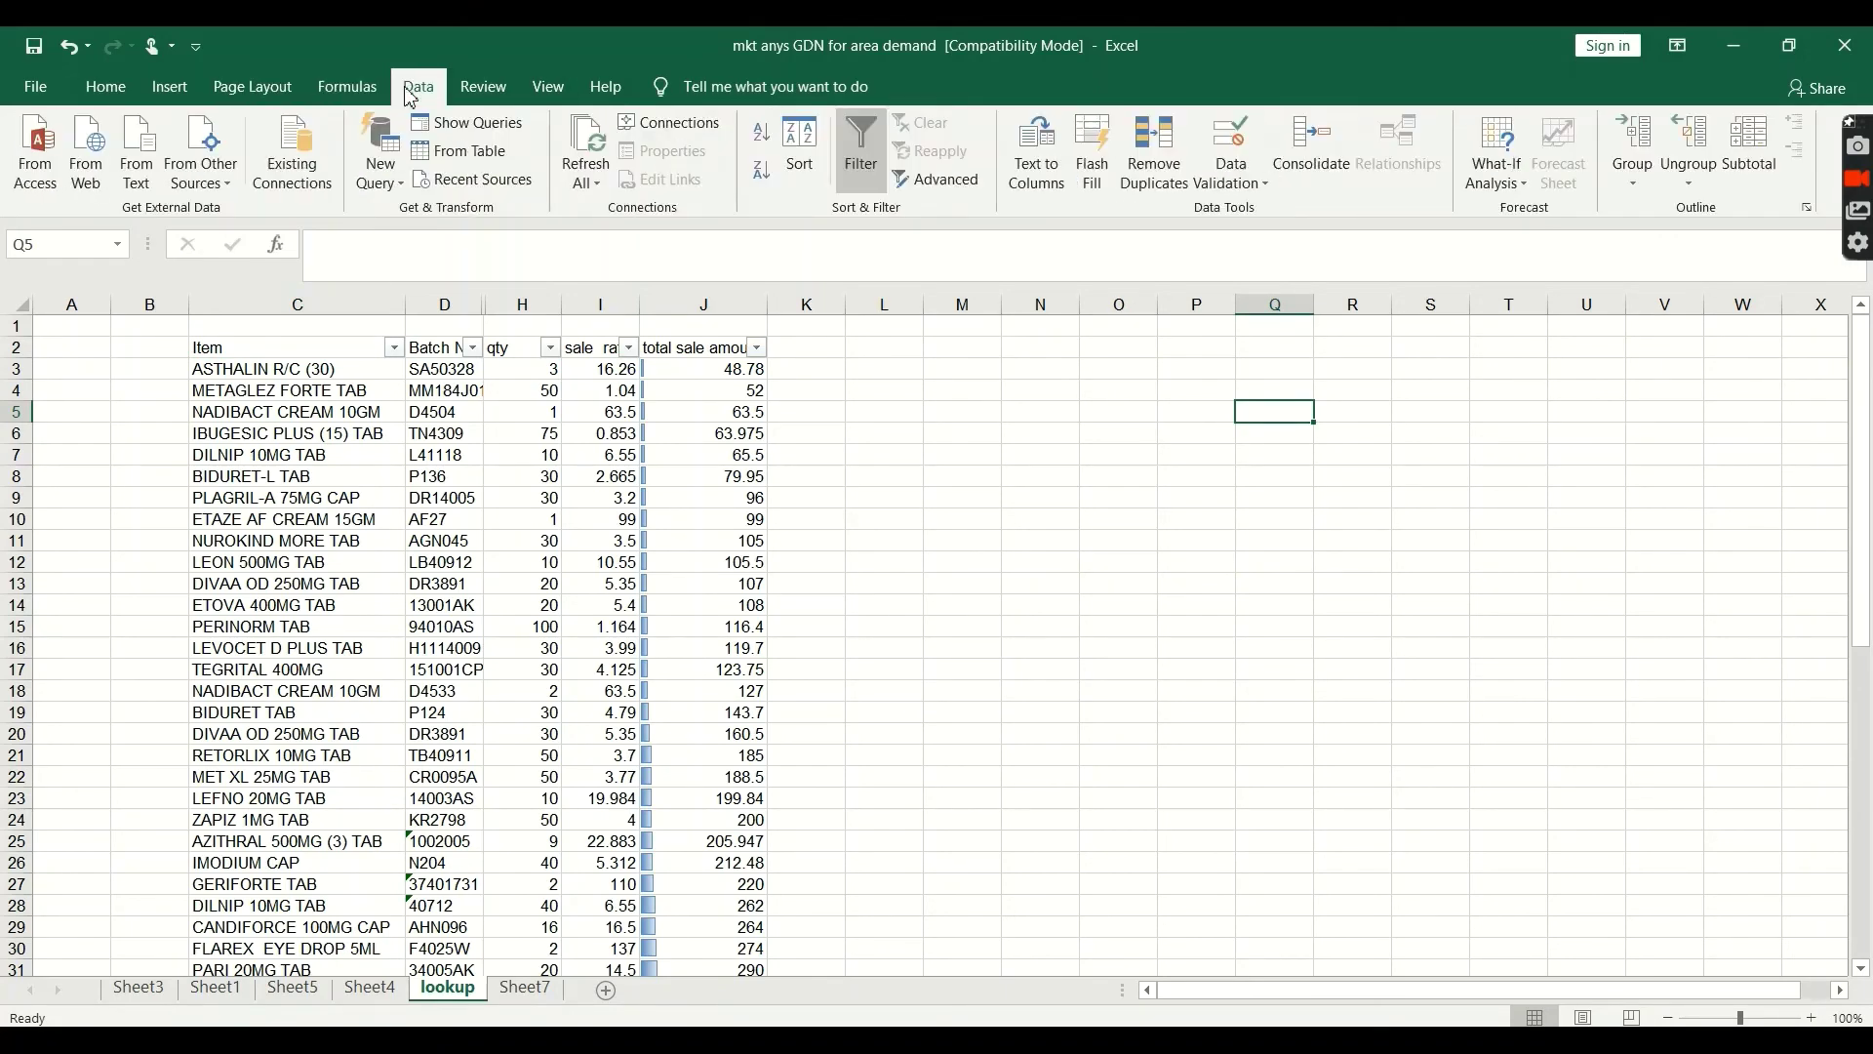
pyautogui.click(491, 88)
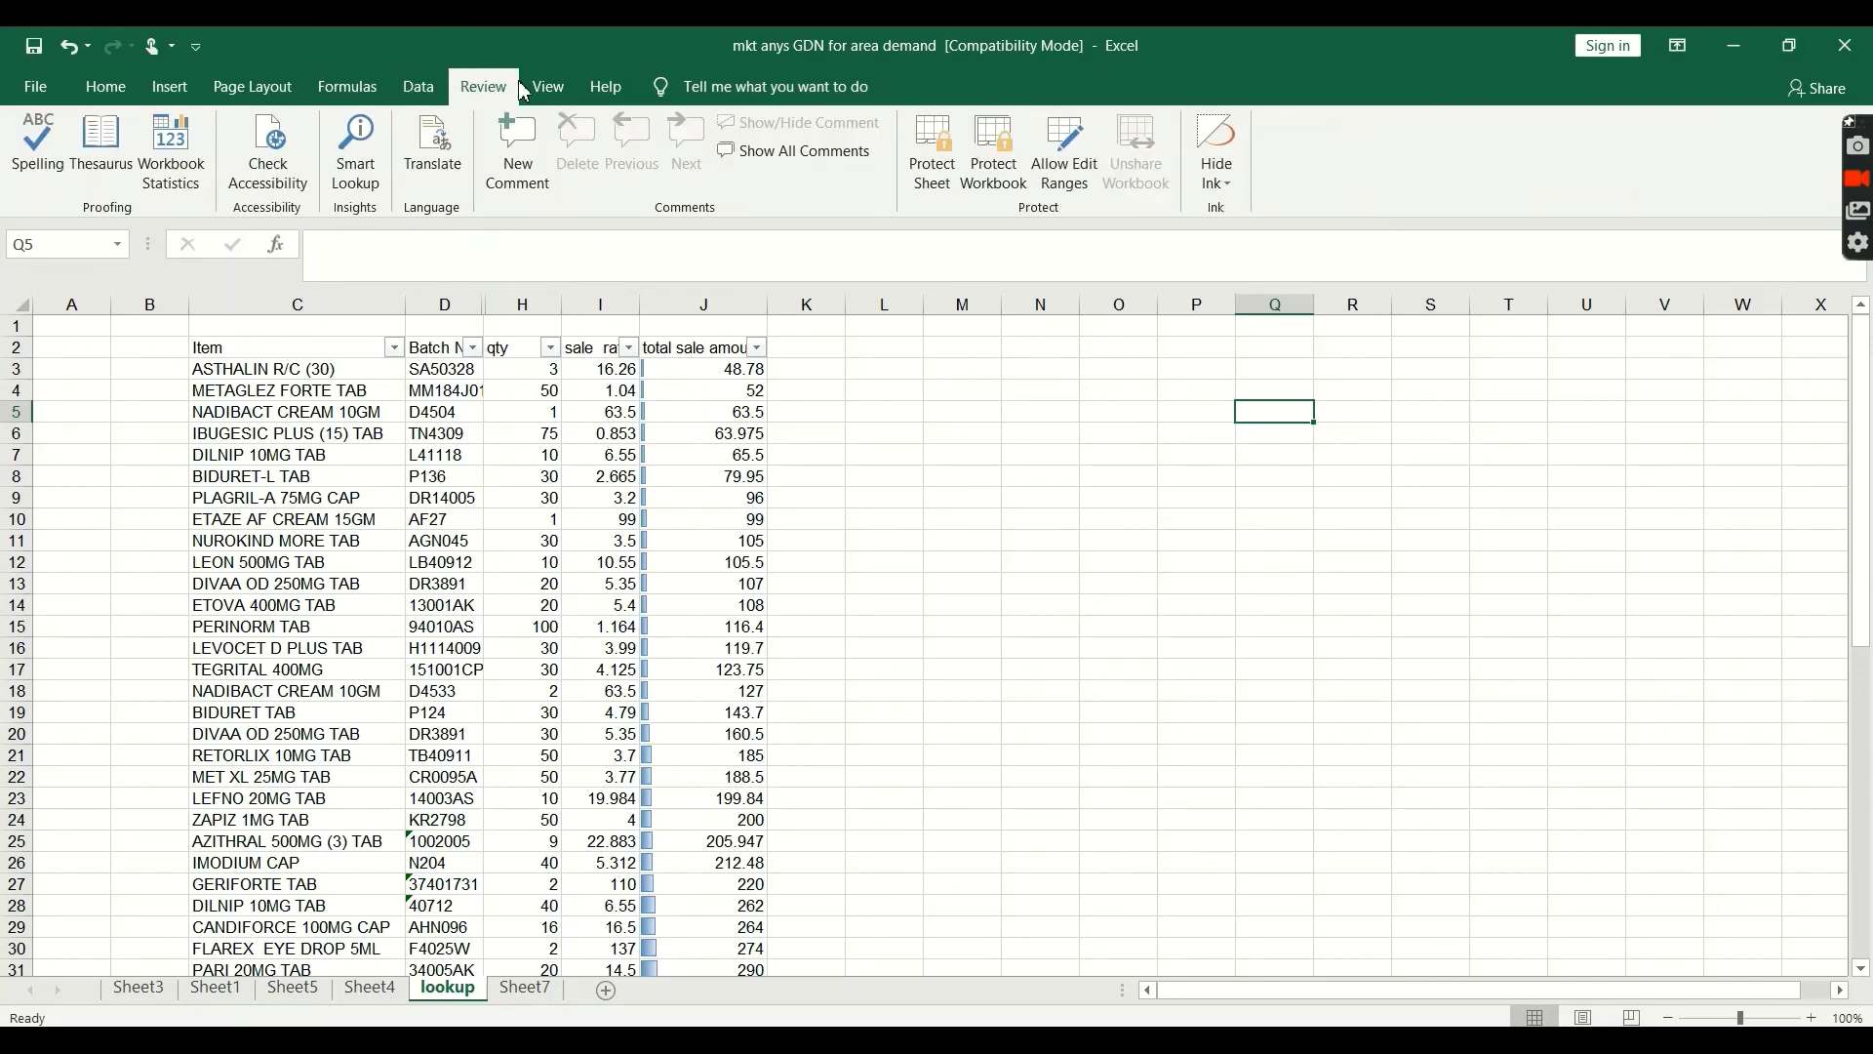
pyautogui.click(552, 88)
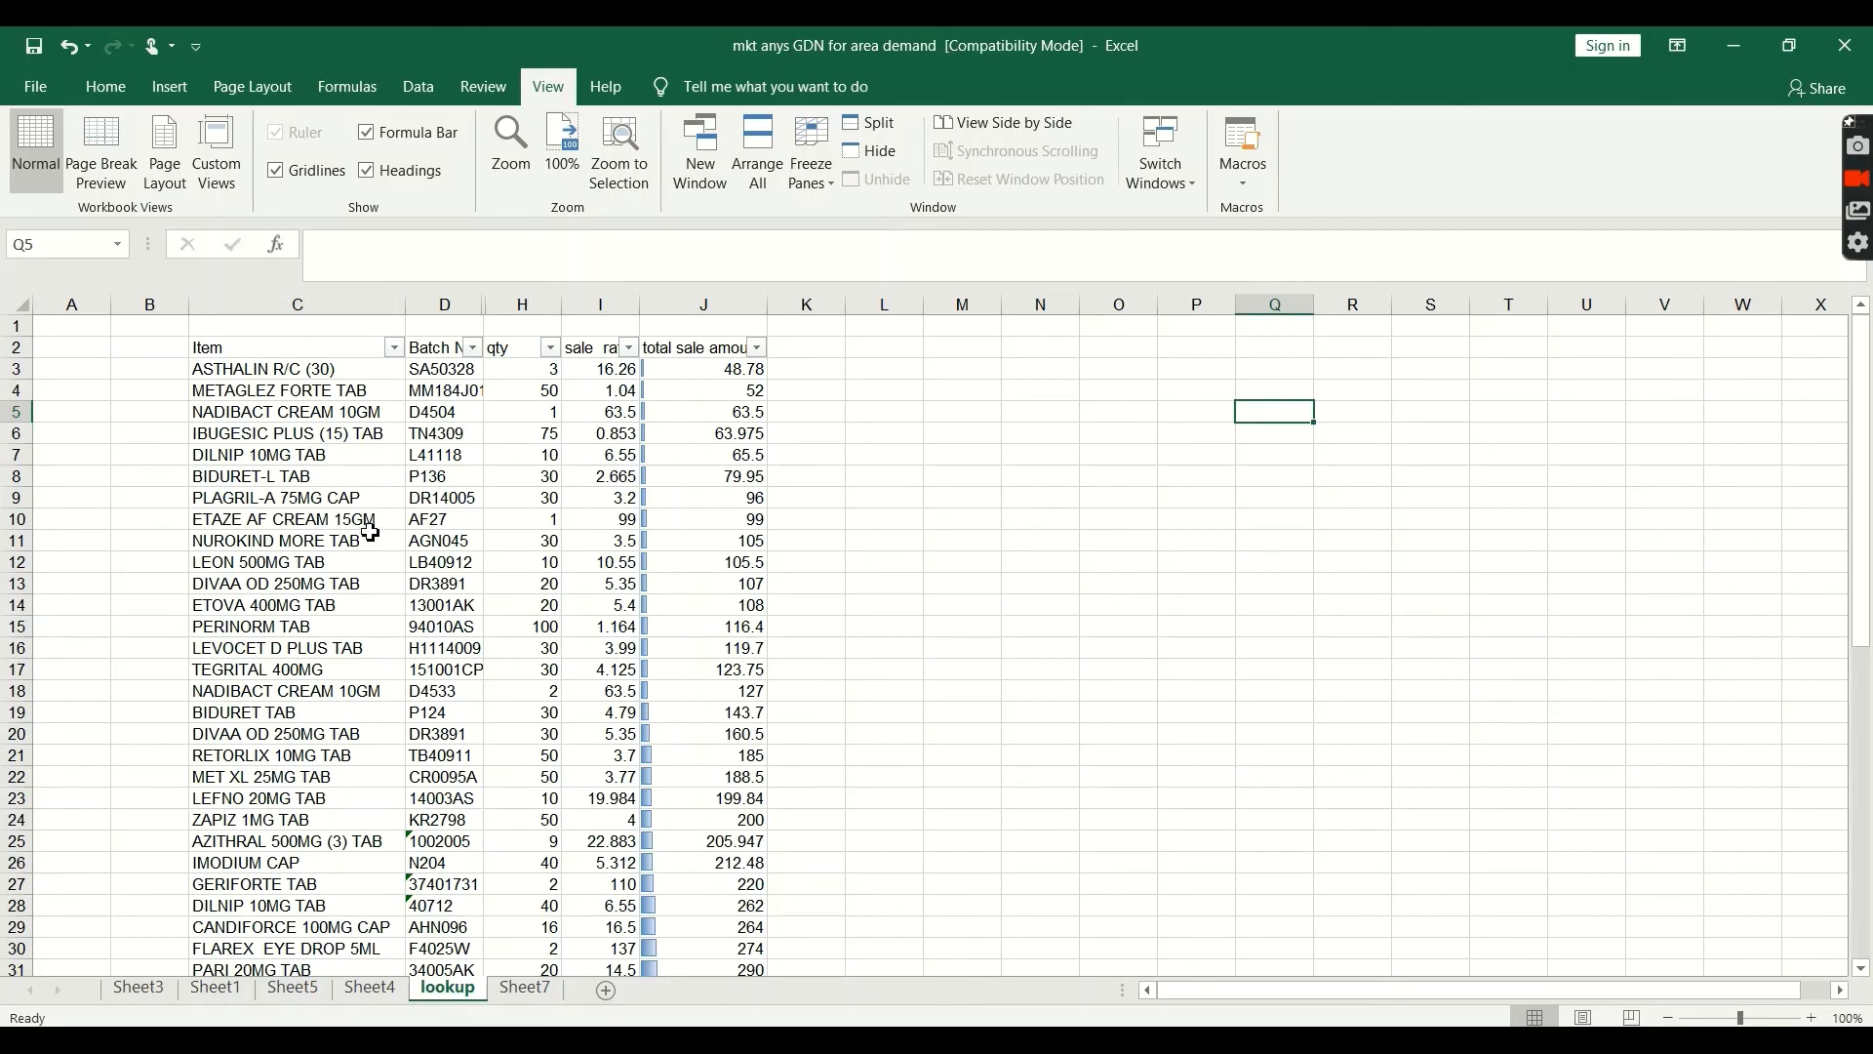
pyautogui.scroll(-5, 388, 532)
pyautogui.scroll(5, 391, 527)
pyautogui.scroll(-6, 449, 517)
pyautogui.scroll(6, 455, 565)
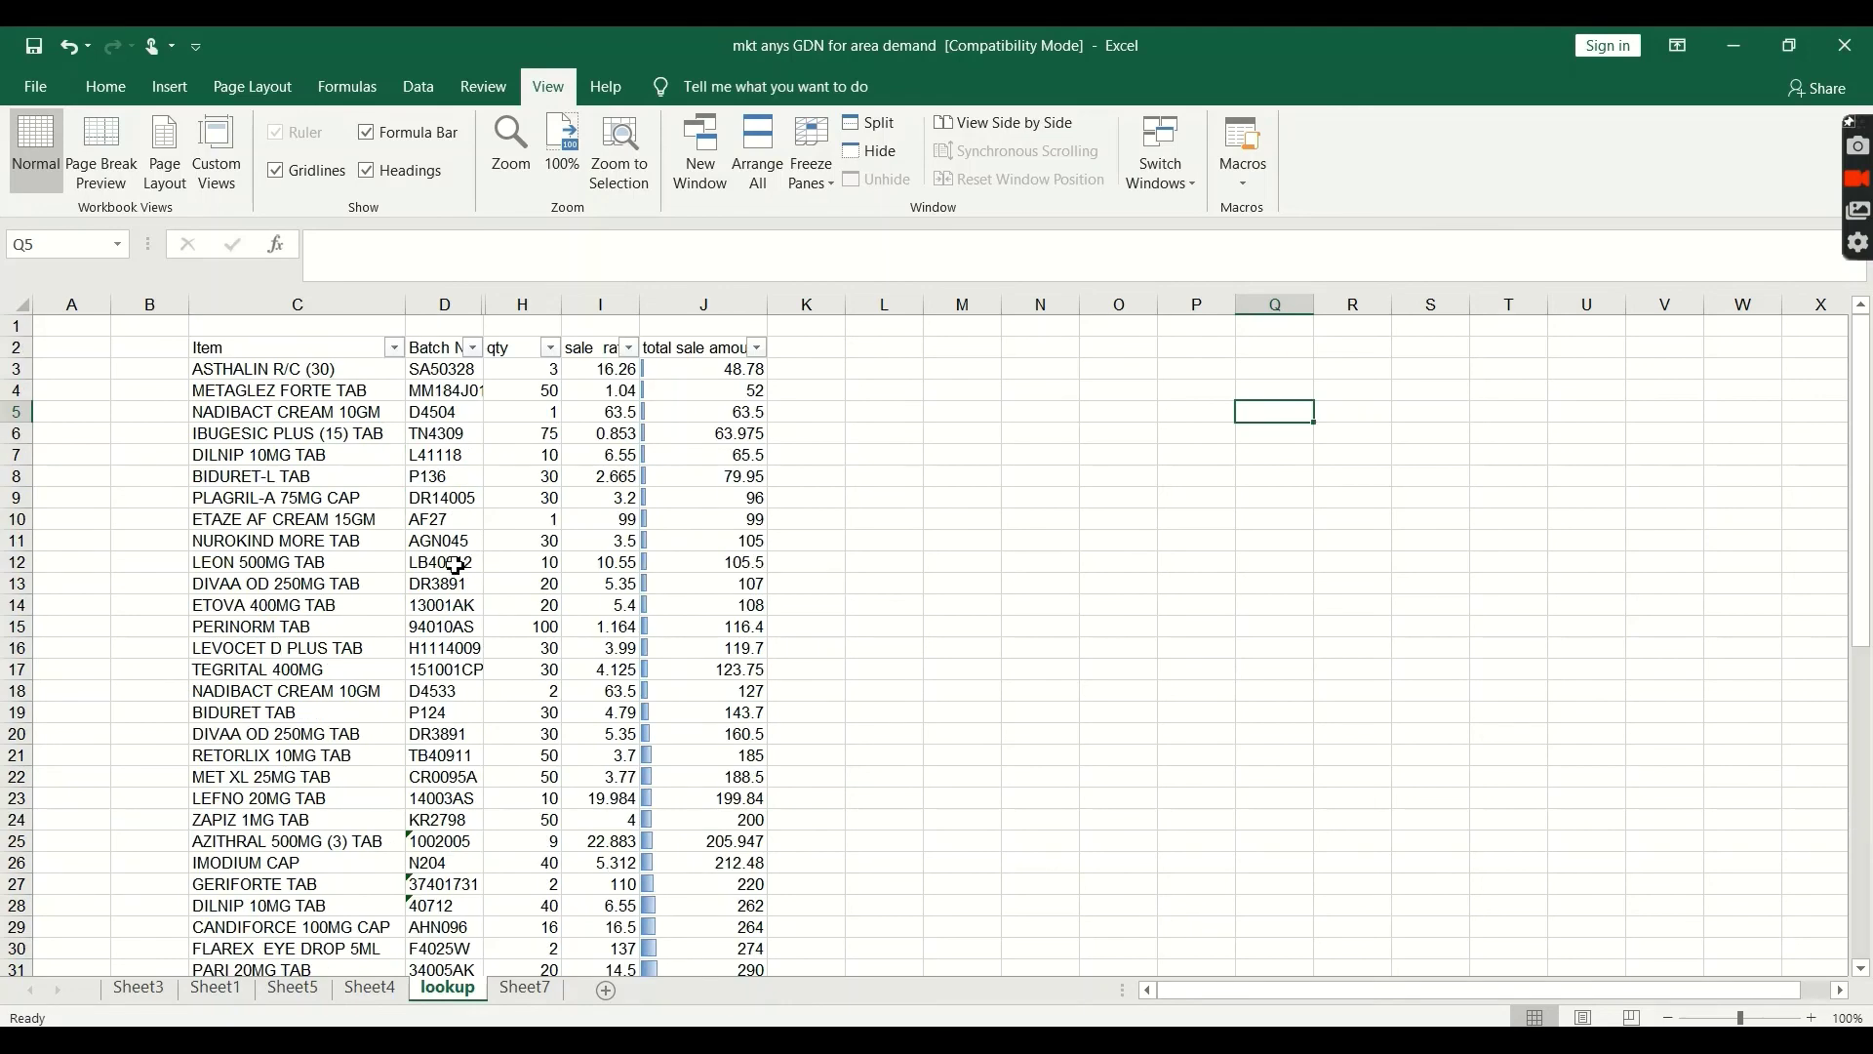